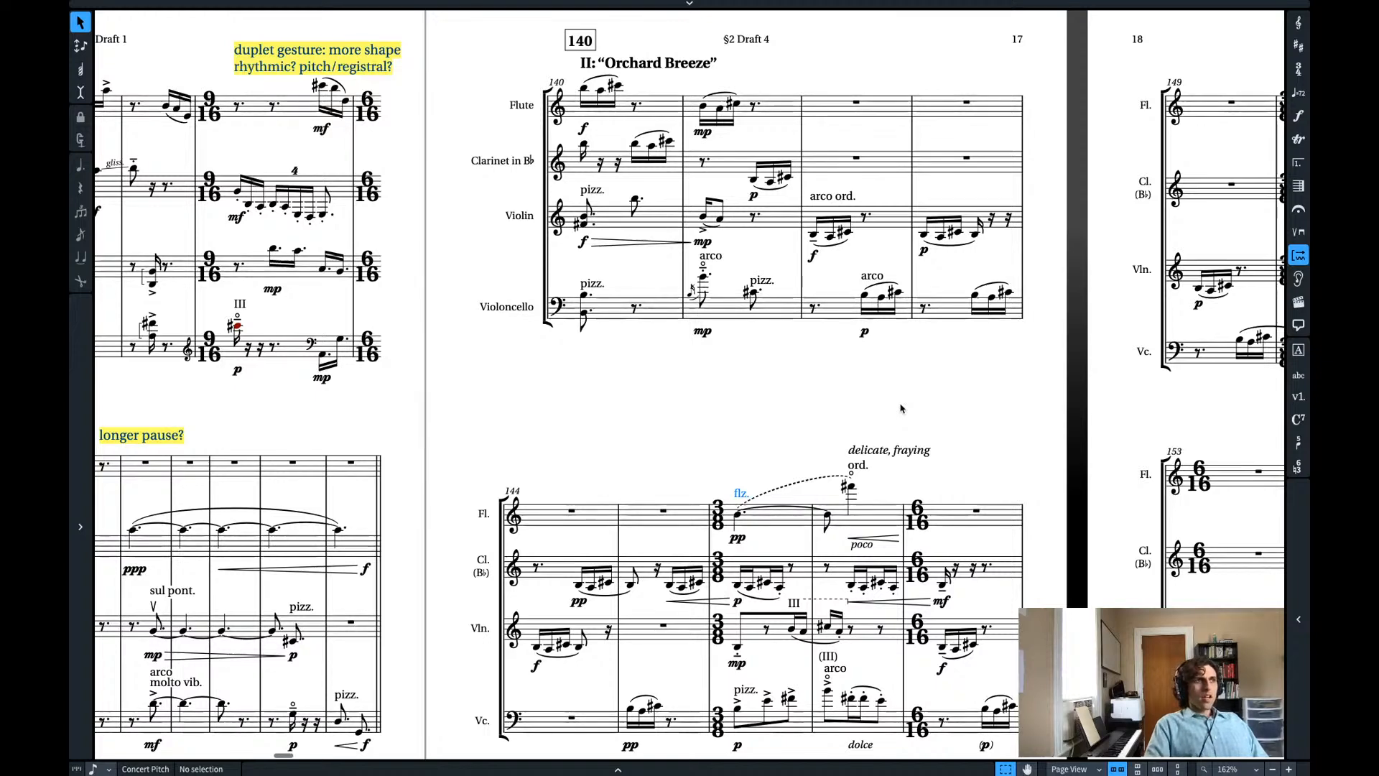
# - Review the "Orchard Breeze" movement from rehearsal mark 140 through page 24 and clear the note selection
pyautogui.hscroll(-1, 900, 408)
pyautogui.hscroll(-3, 901, 408)
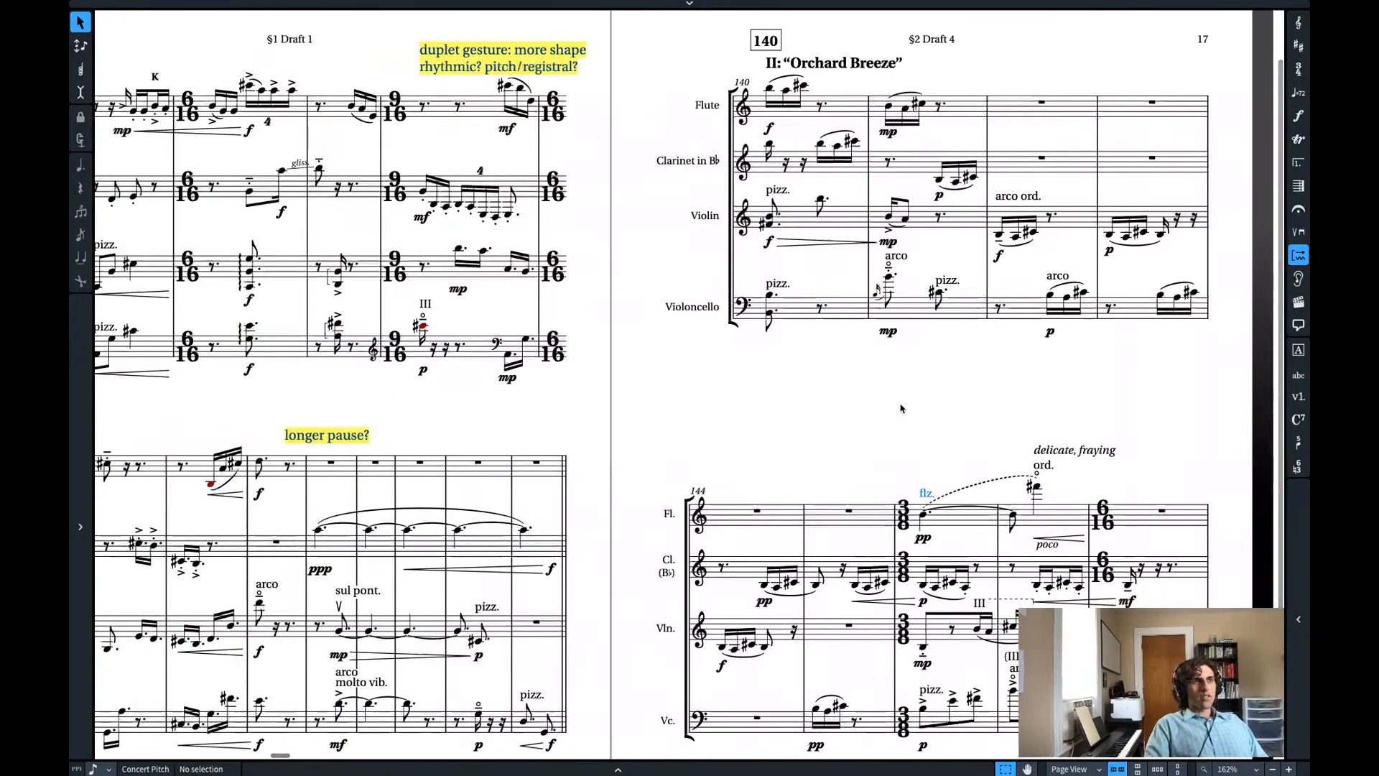
pyautogui.hscroll(4, 900, 408)
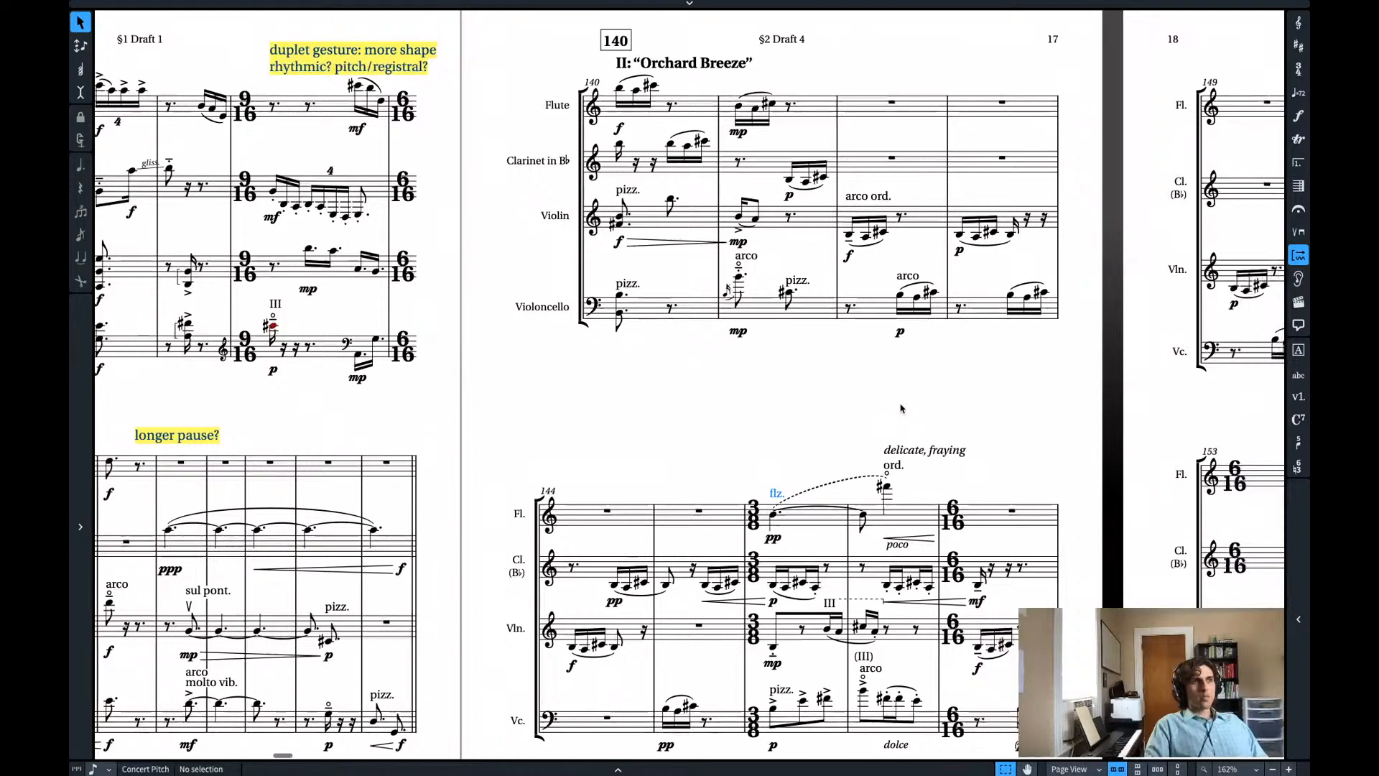
pyautogui.hscroll(6, 901, 408)
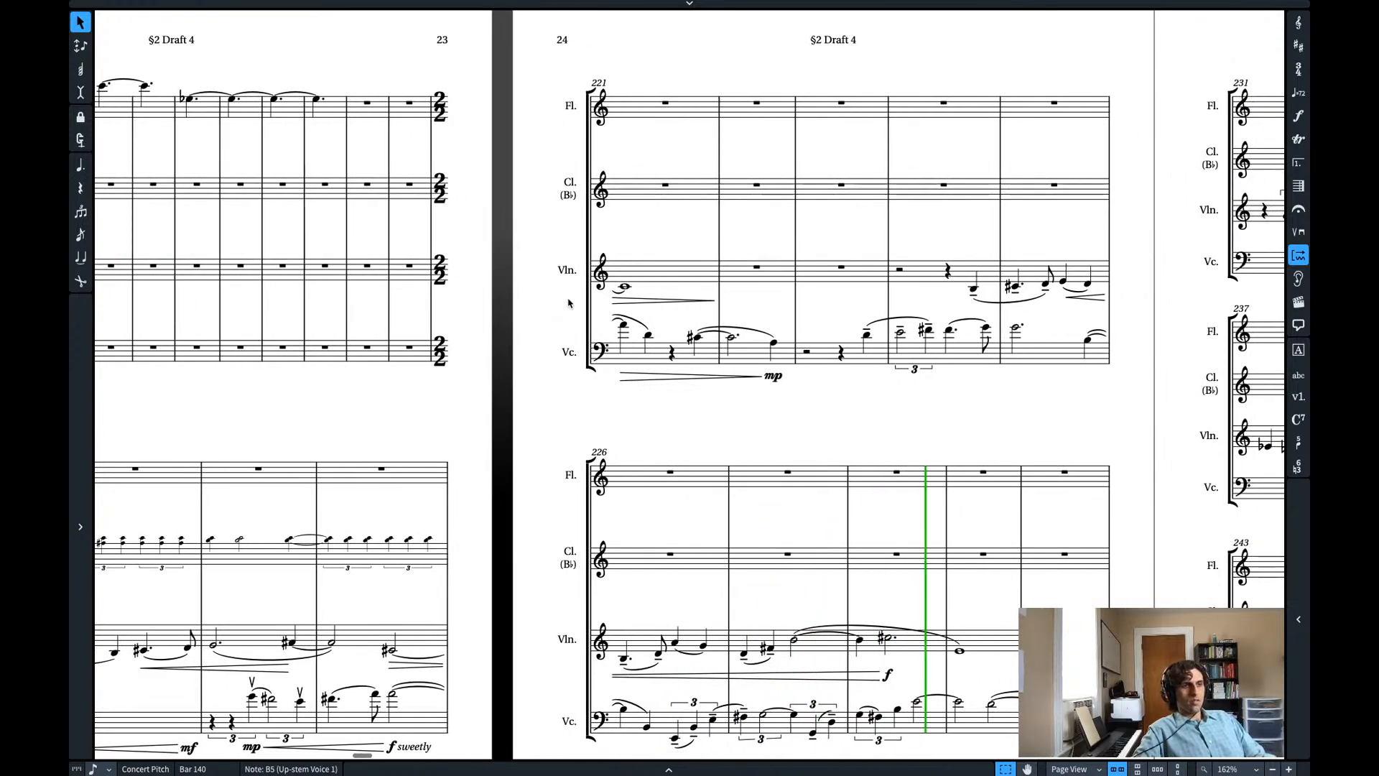
pyautogui.click(626, 418)
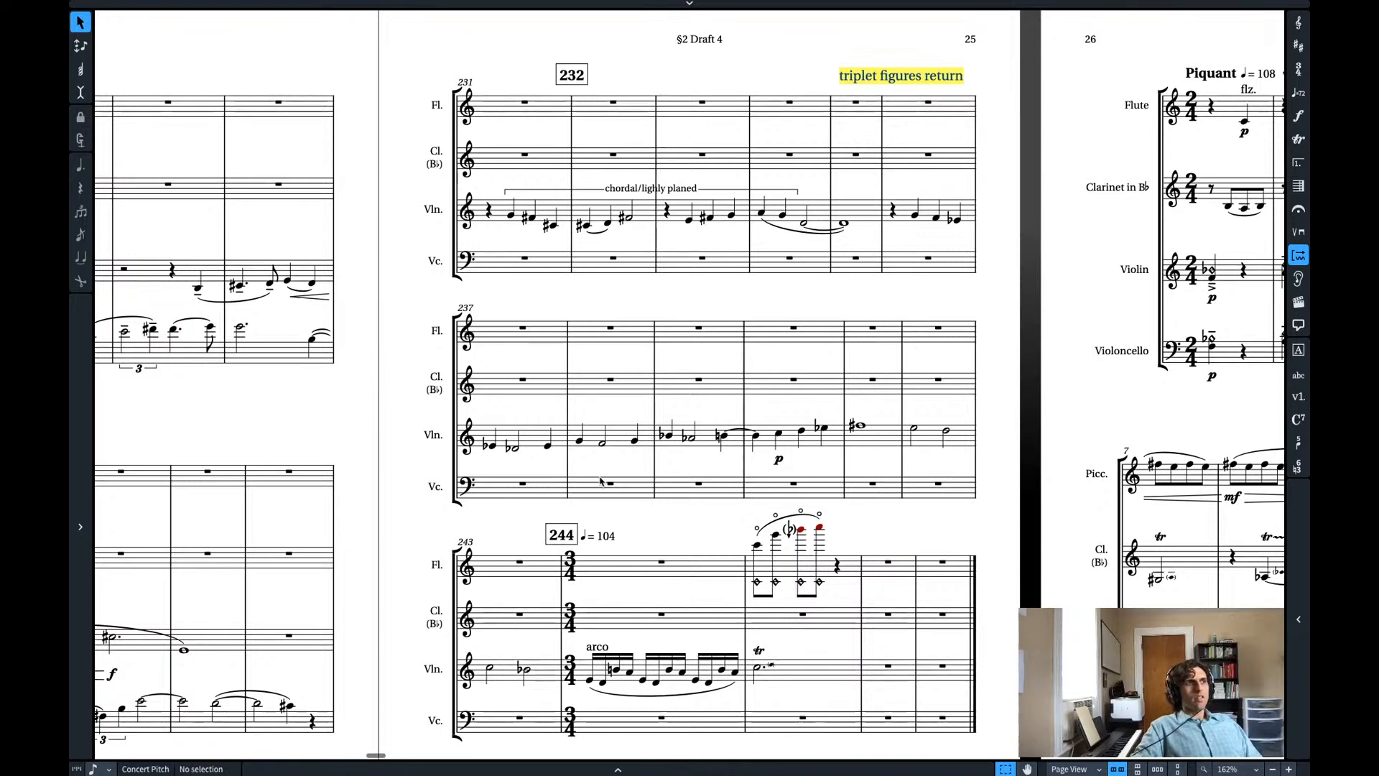
# - Look over the draft's closing pages from rehearsal mark 217 through 244 and the start of the citrus slow section sketches
pyautogui.hscroll(-10, 667, 540)
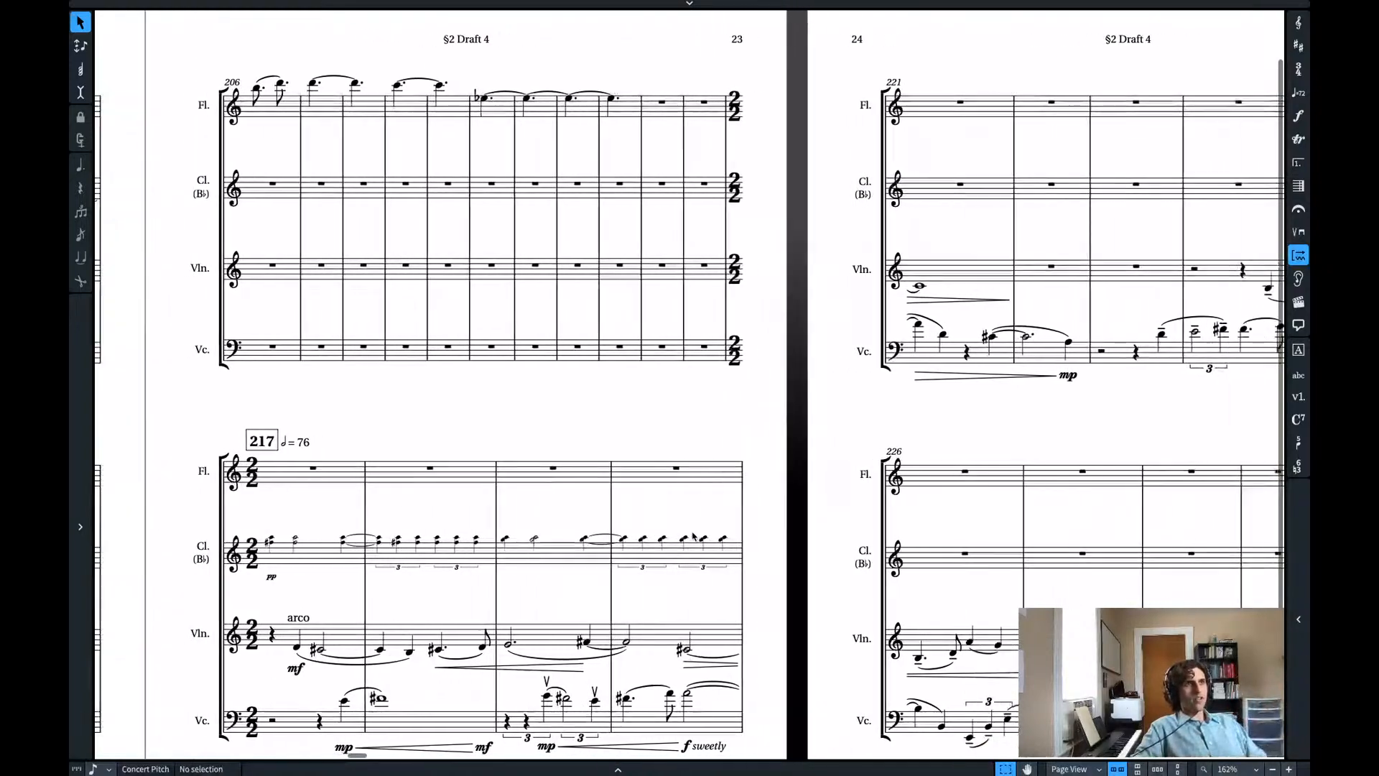
pyautogui.hscroll(10, 694, 536)
pyautogui.hscroll(3, 694, 537)
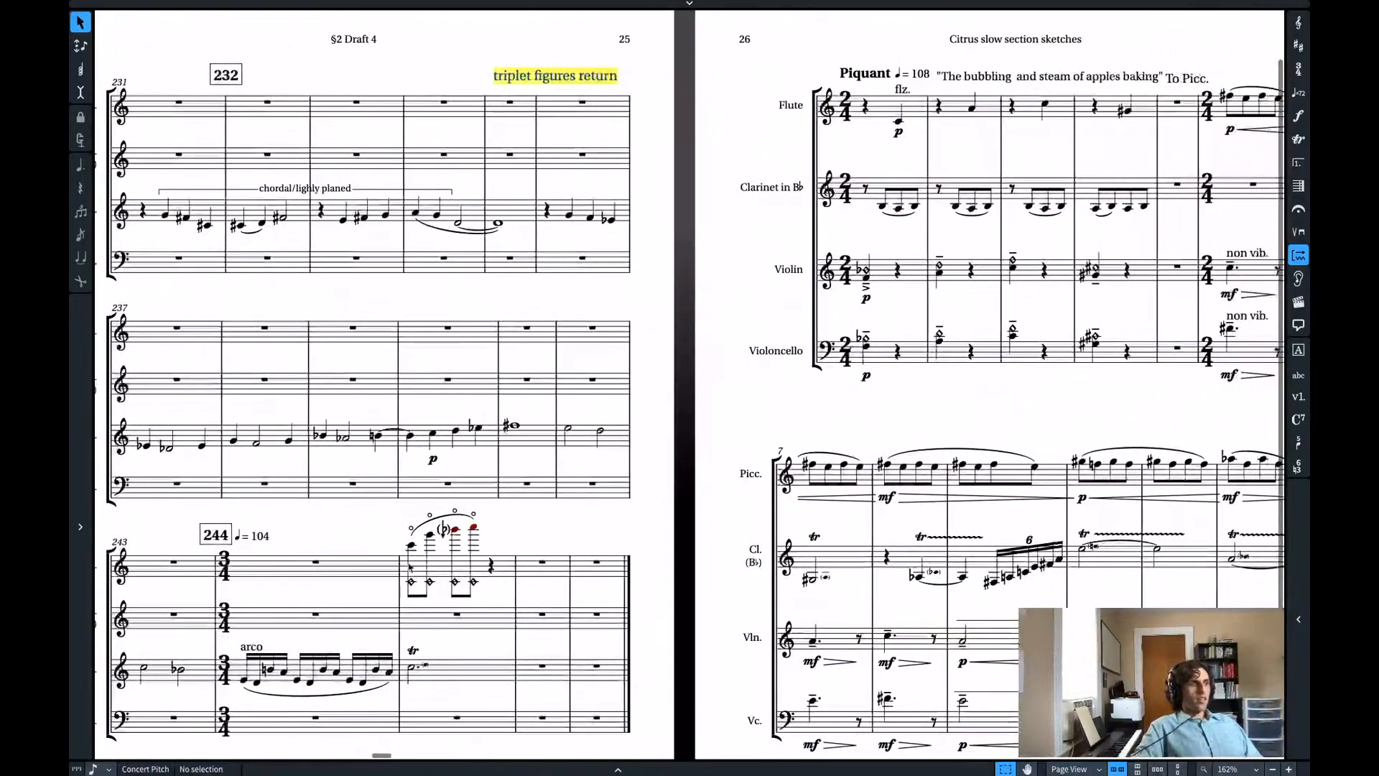
pyautogui.hscroll(4, 383, 626)
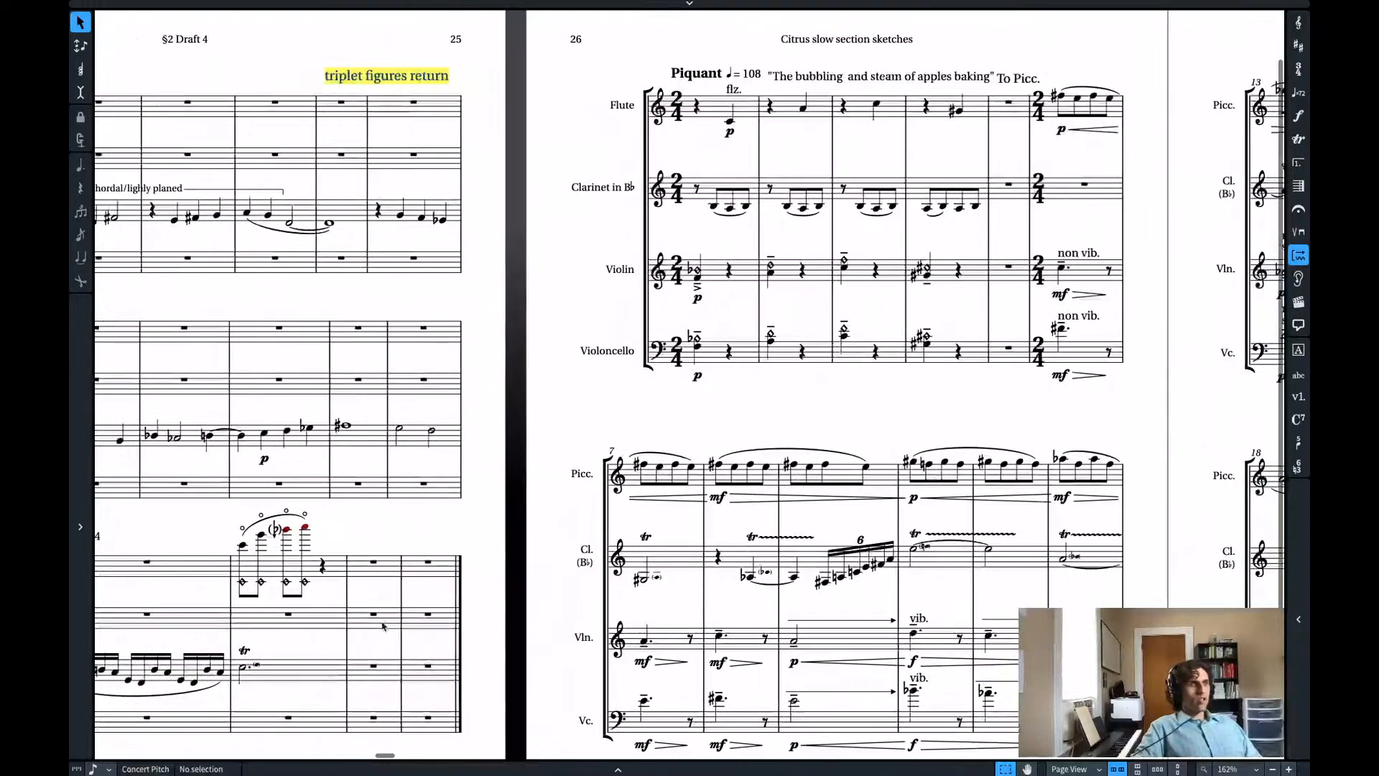
pyautogui.hscroll(-15, 889, 553)
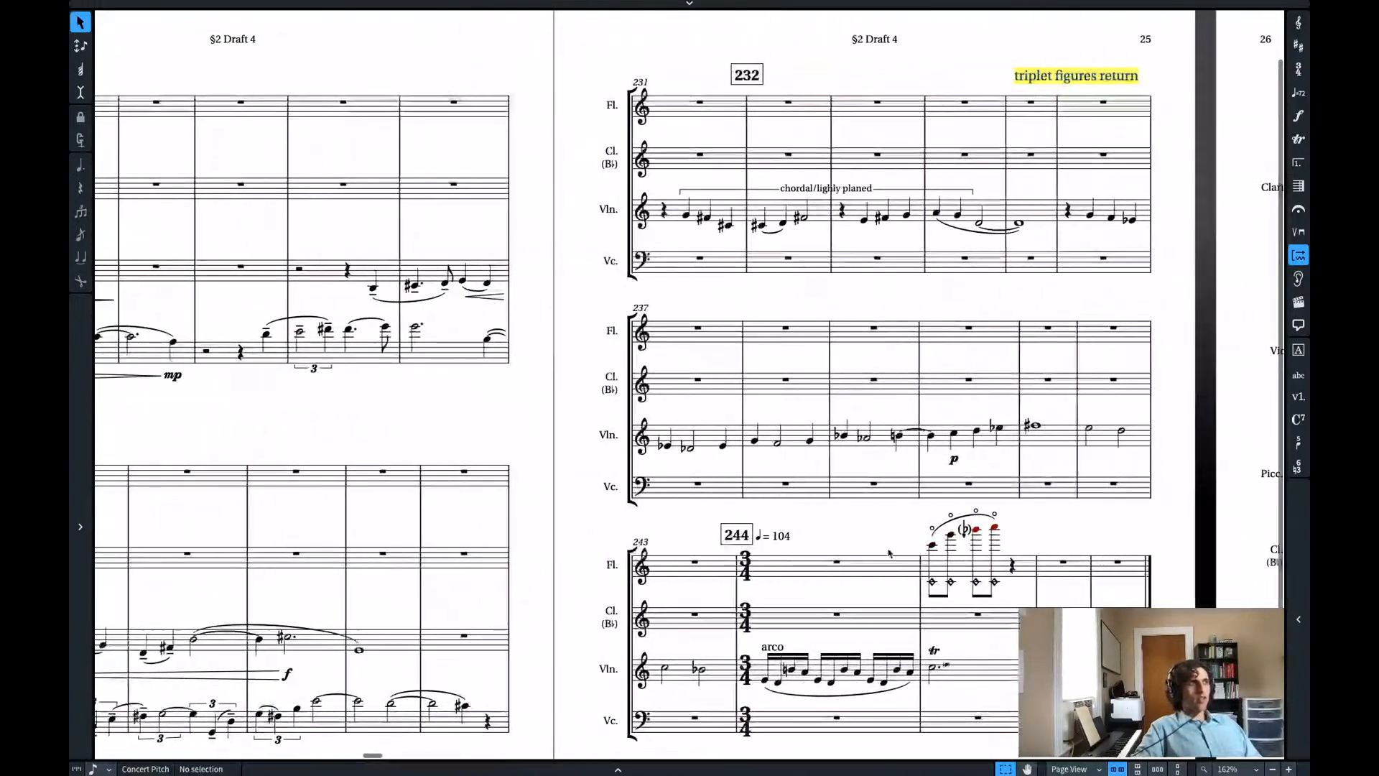
pyautogui.hscroll(-20, 889, 553)
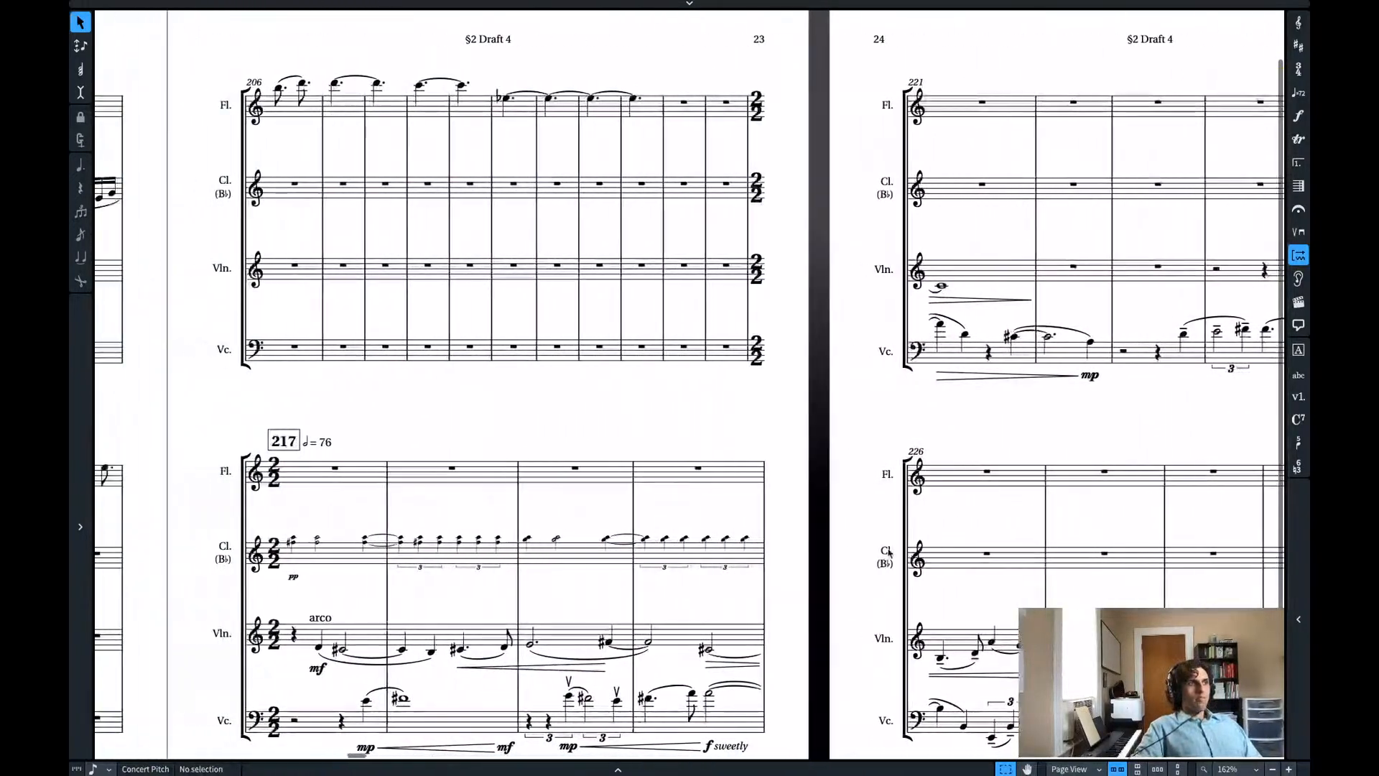
pyautogui.hscroll(-4, 890, 553)
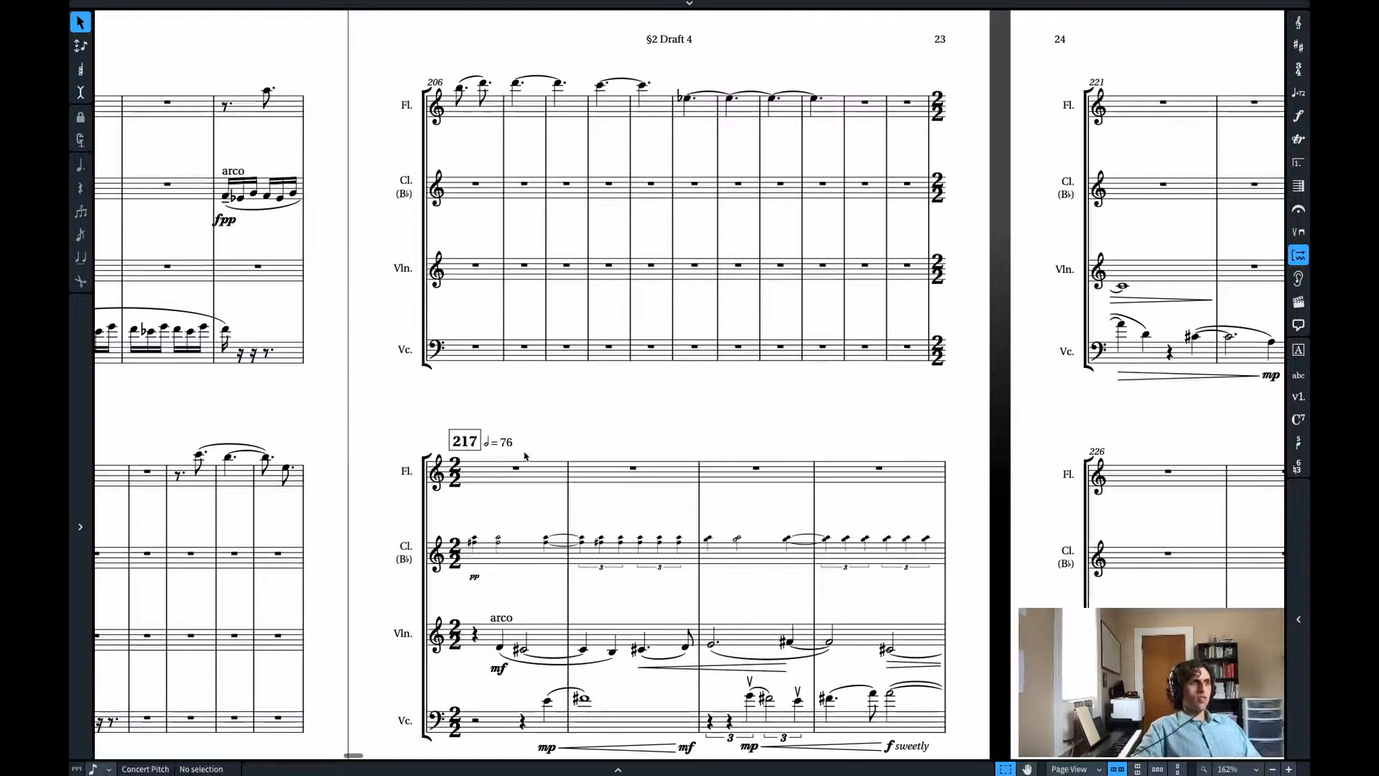
# - Examine the passage from rehearsal mark 178 into rehearsal mark 217, focusing on the sparsely scored bars 206 to 216
pyautogui.hscroll(1, 826, 118)
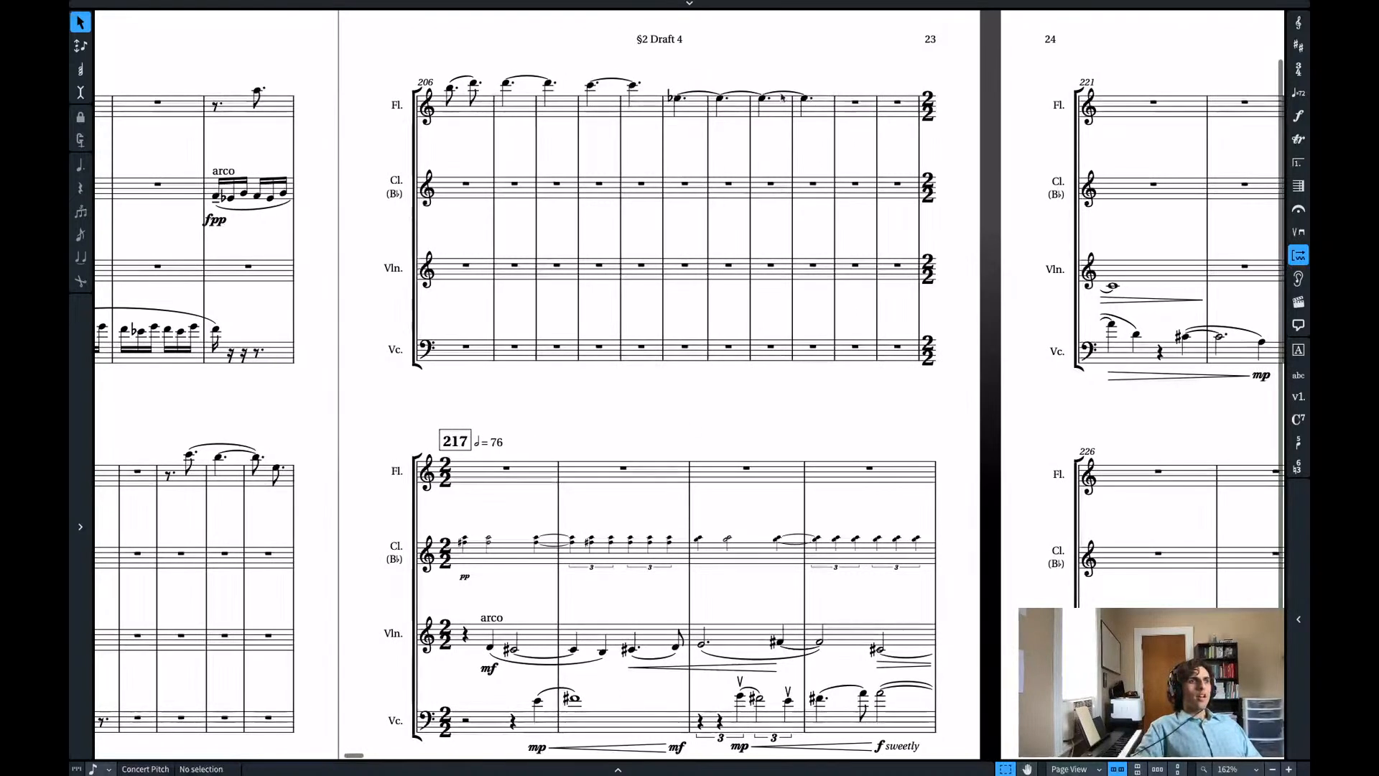
pyautogui.scroll(1, 891, 115)
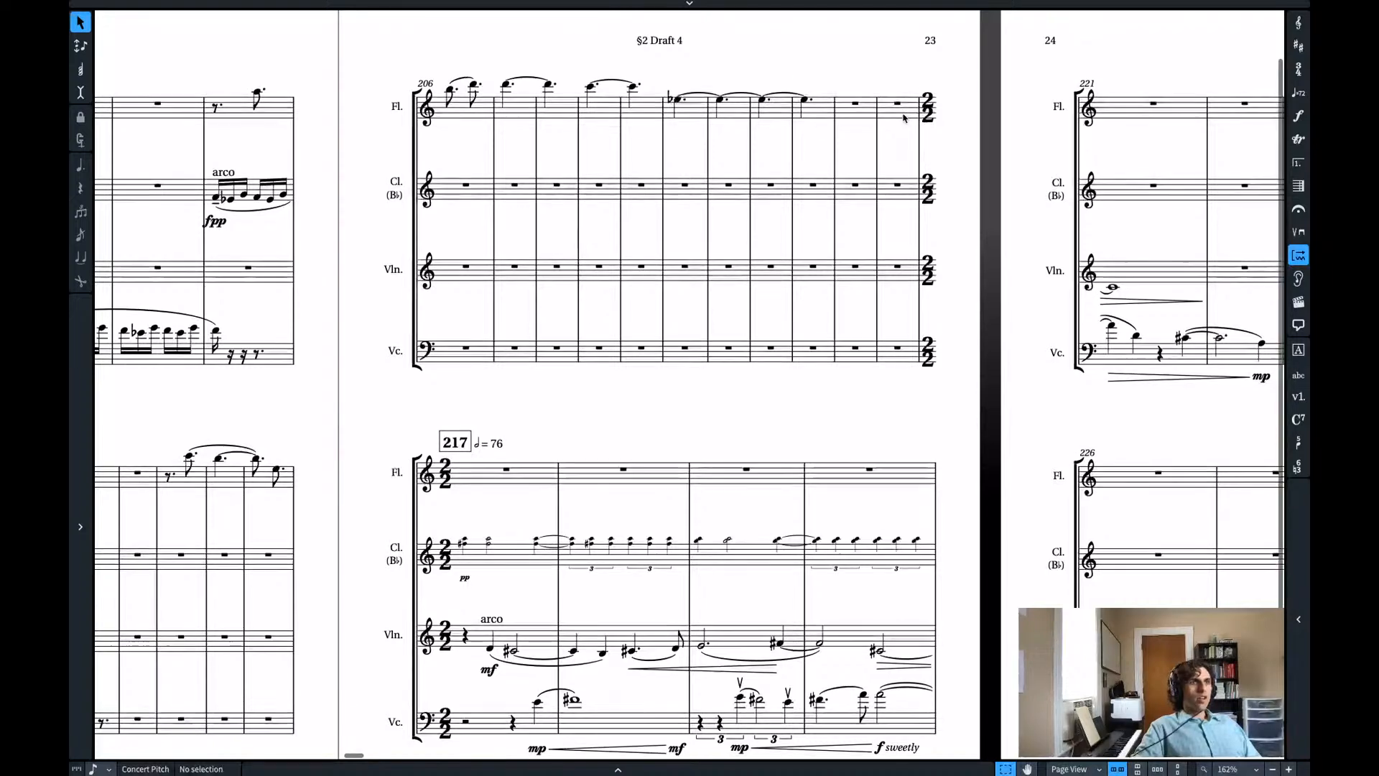
pyautogui.hscroll(1, 587, 208)
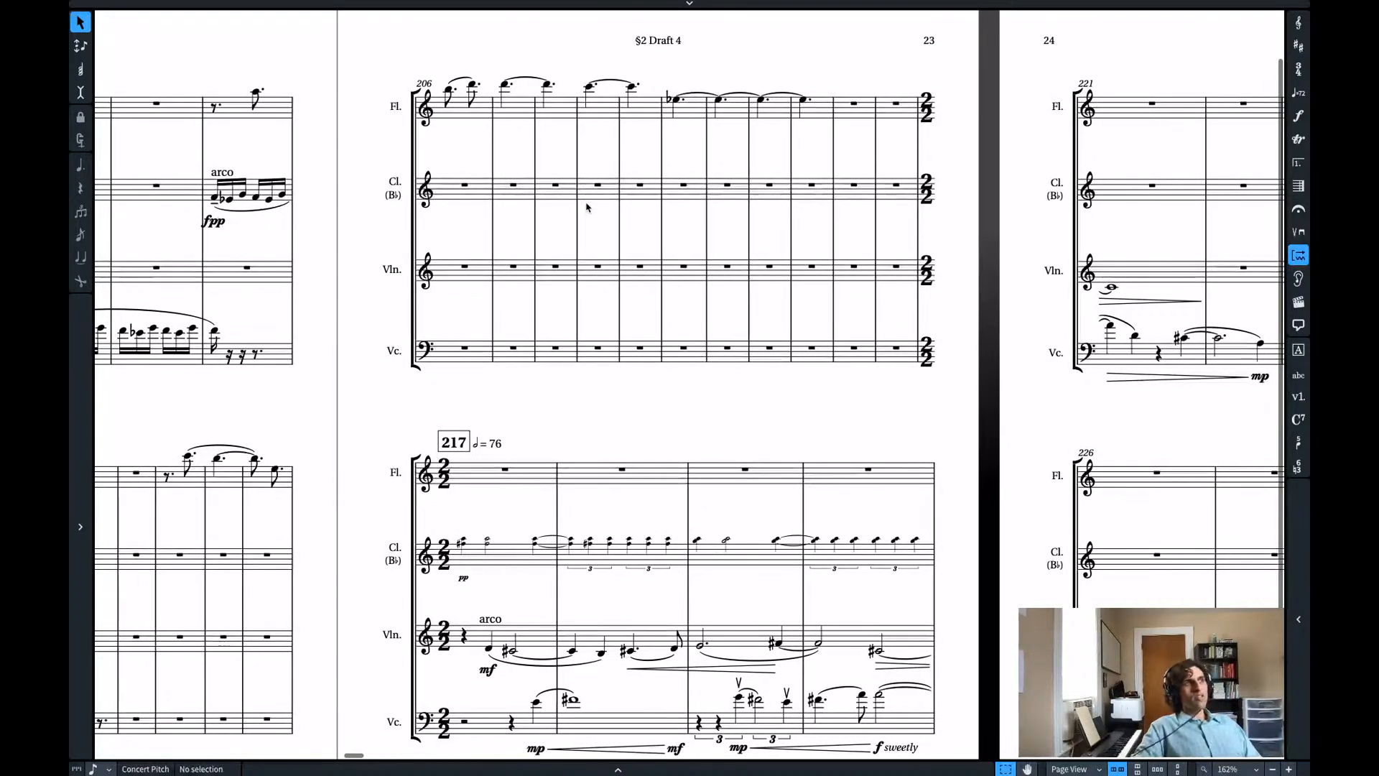
pyautogui.scroll(-1, 586, 207)
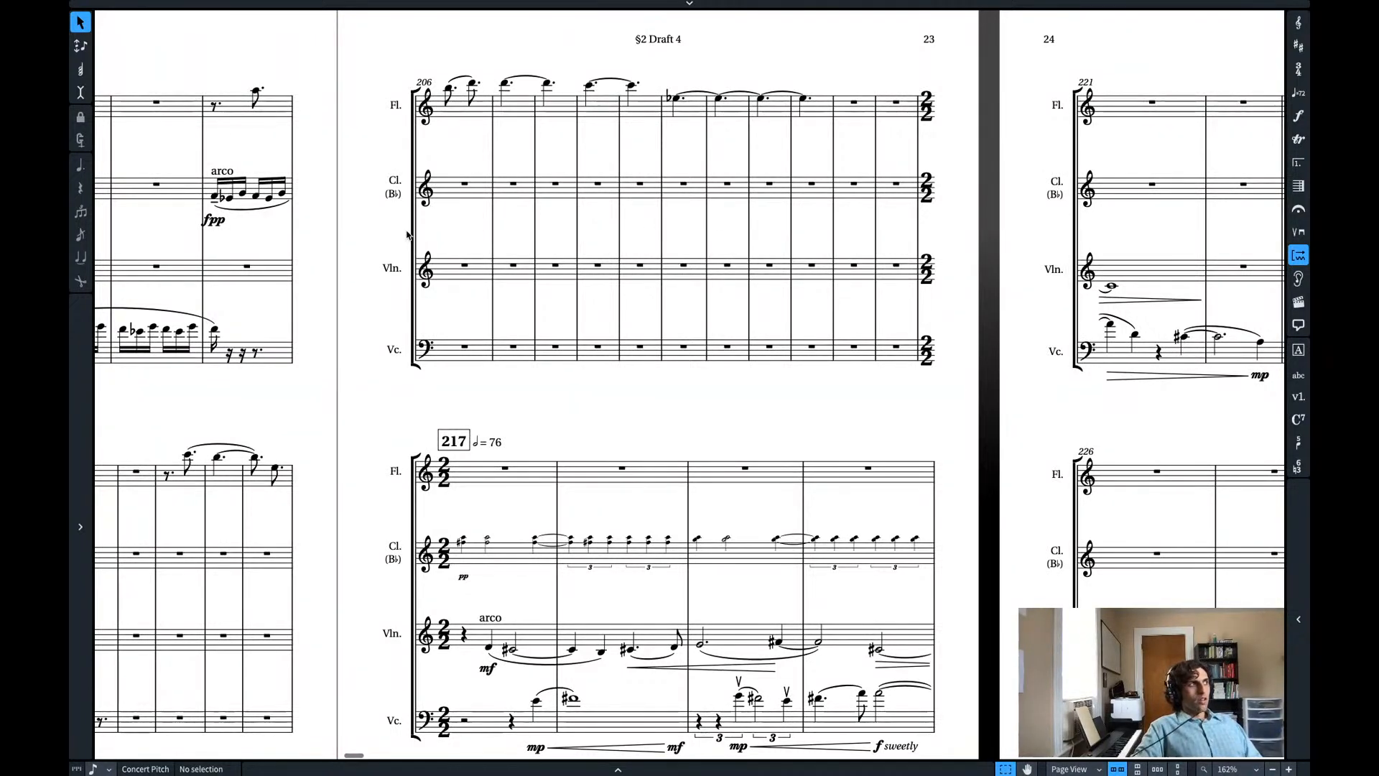
pyautogui.hscroll(-10, 407, 235)
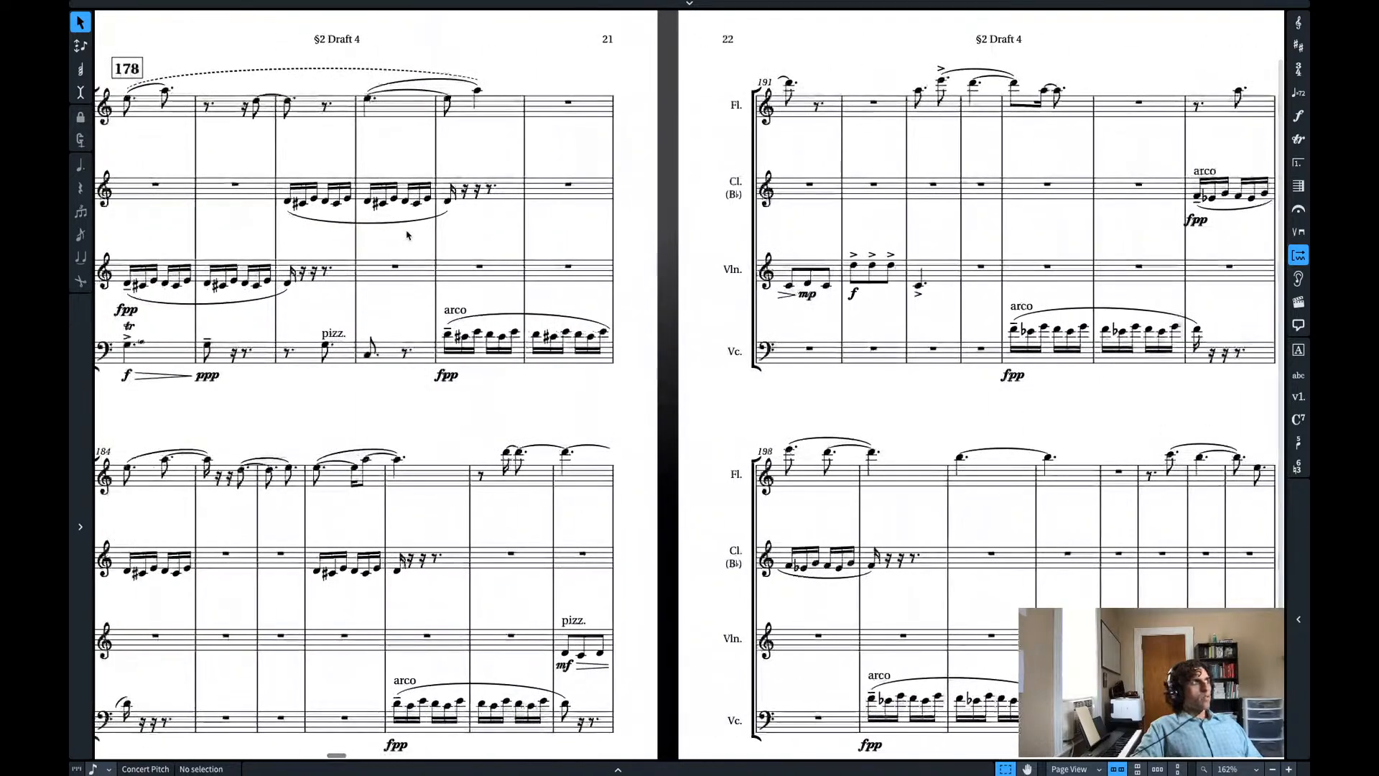
pyautogui.hscroll(7, 407, 235)
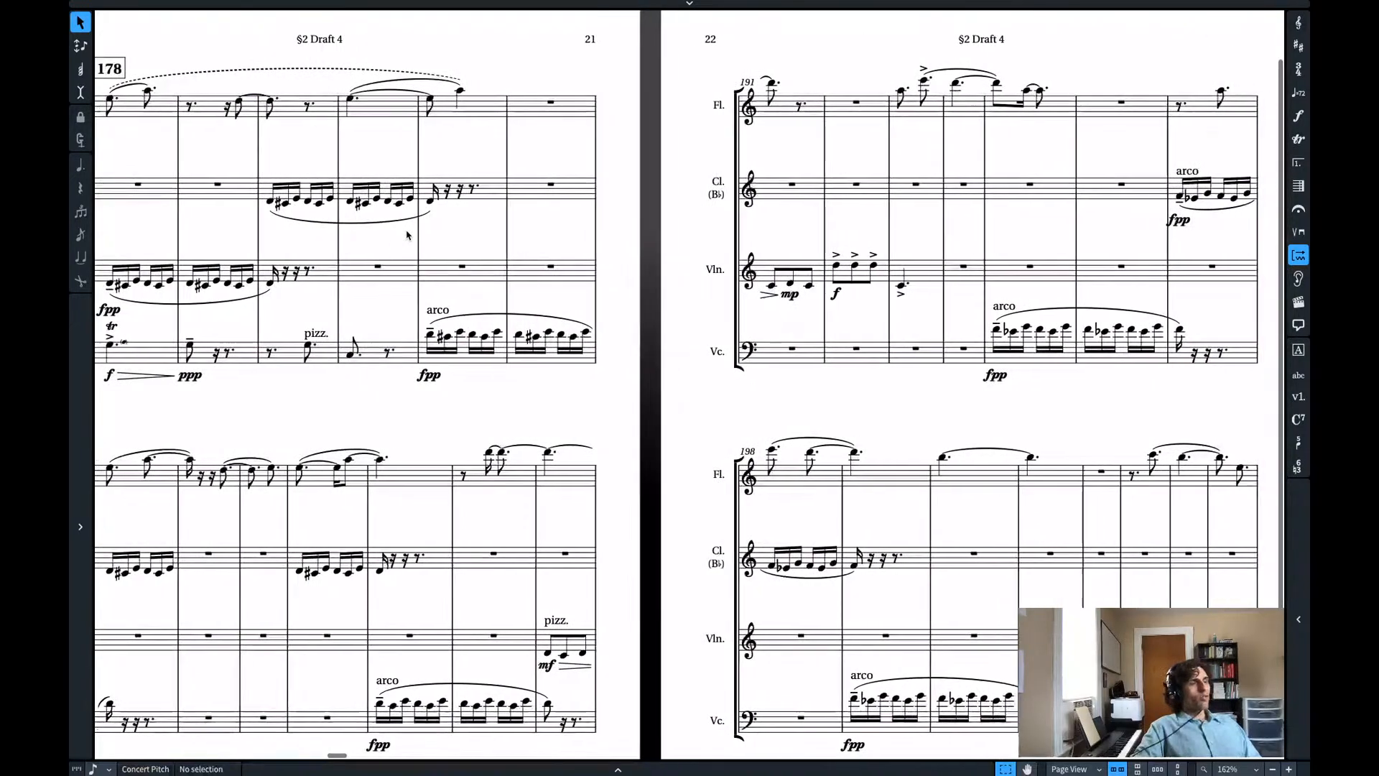
pyautogui.hscroll(1, 407, 236)
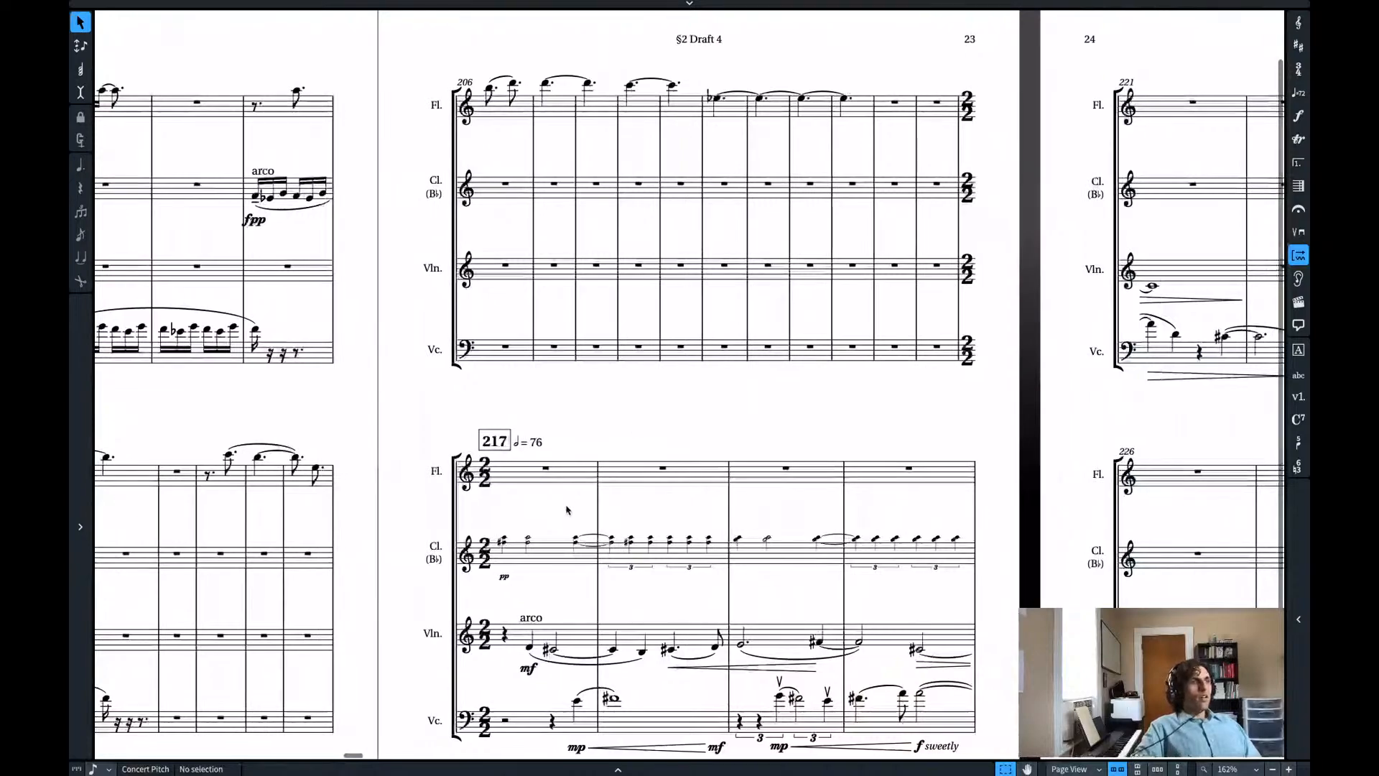
pyautogui.hscroll(5, 519, 471)
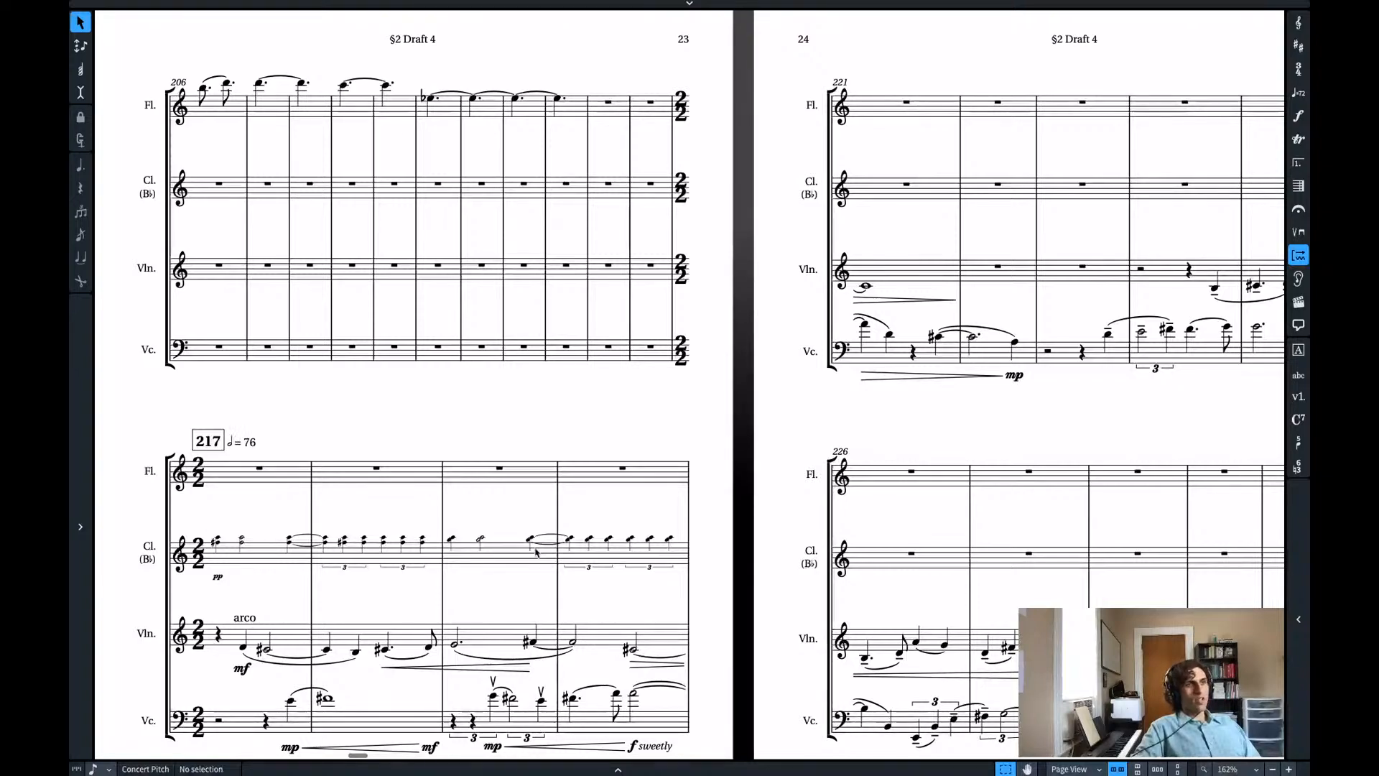
pyautogui.hscroll(-18, 774, 456)
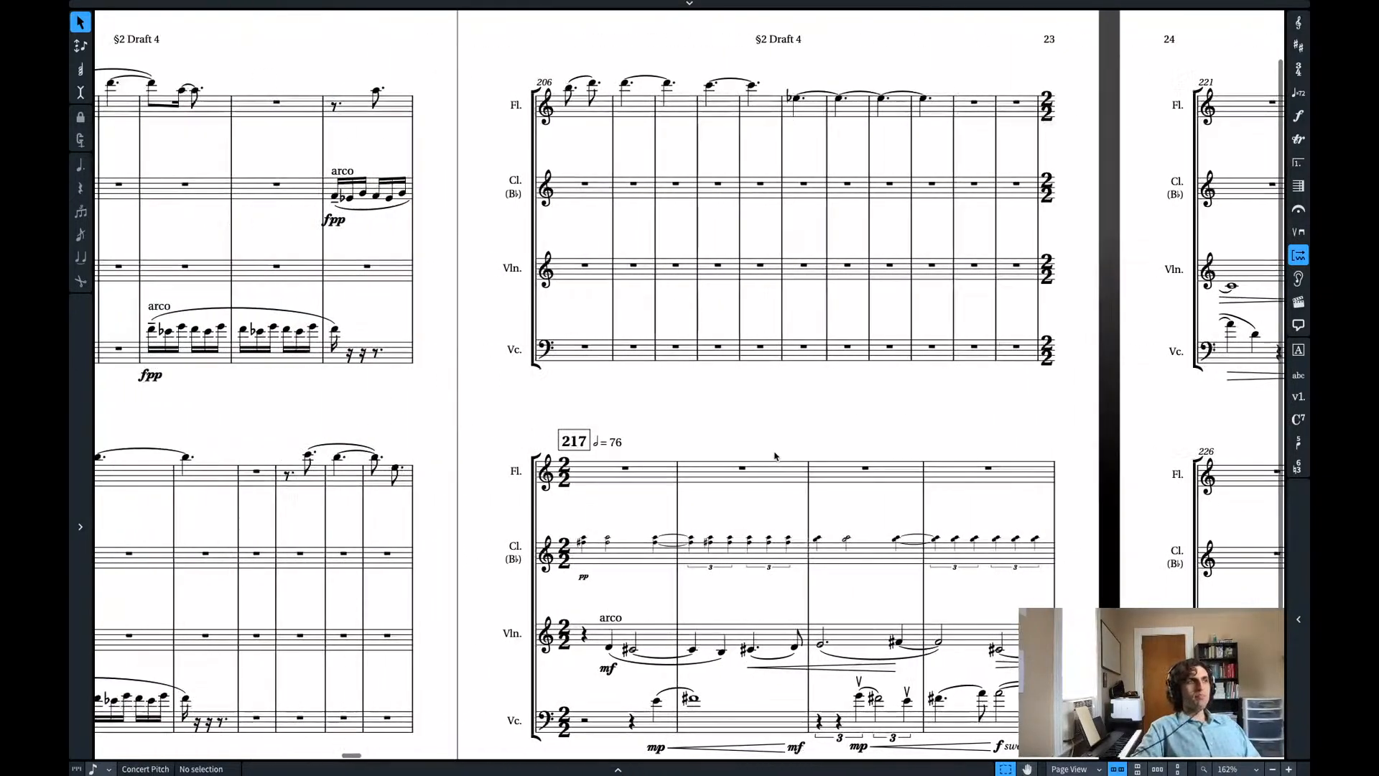
pyautogui.hscroll(16, 775, 455)
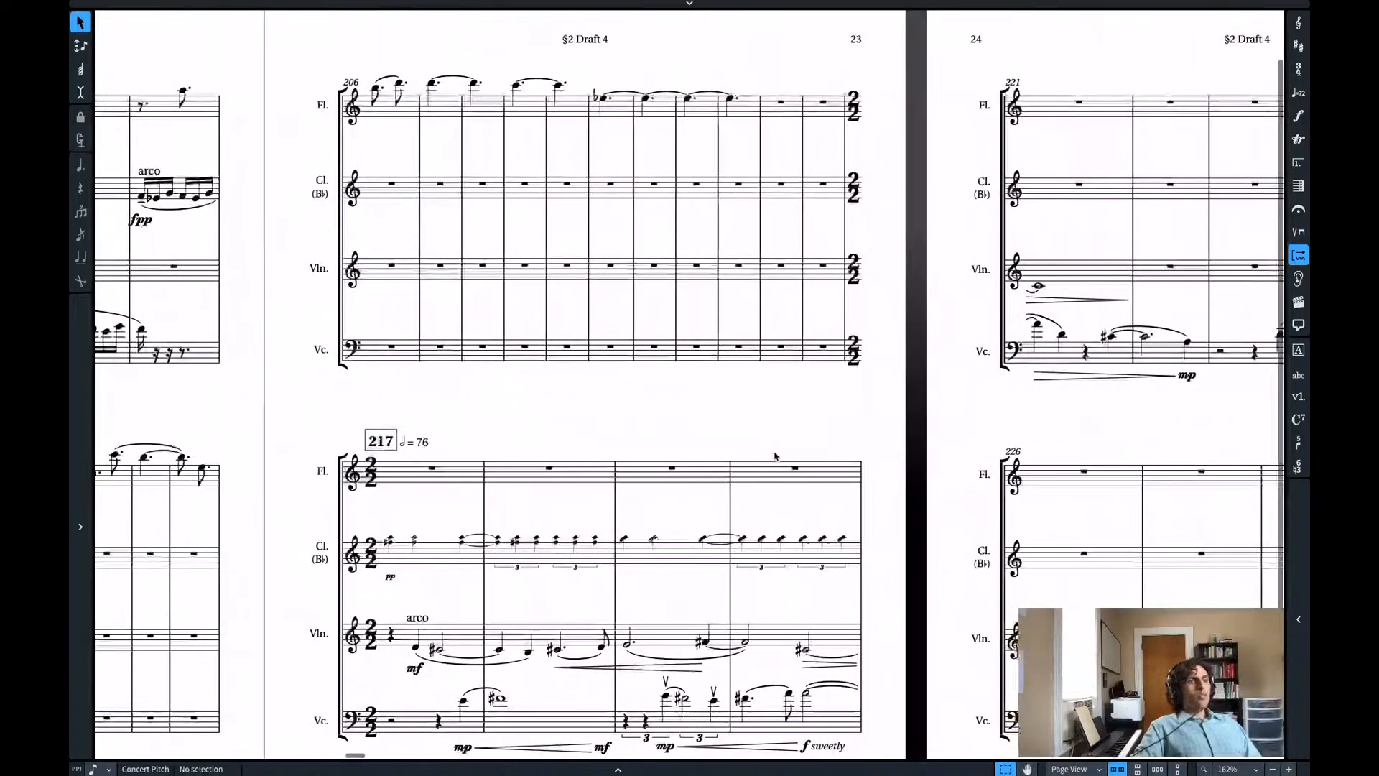
# - Go back through the draft to the opening of "Orchard Breeze" at rehearsal mark 140
pyautogui.hscroll(-16, 775, 615)
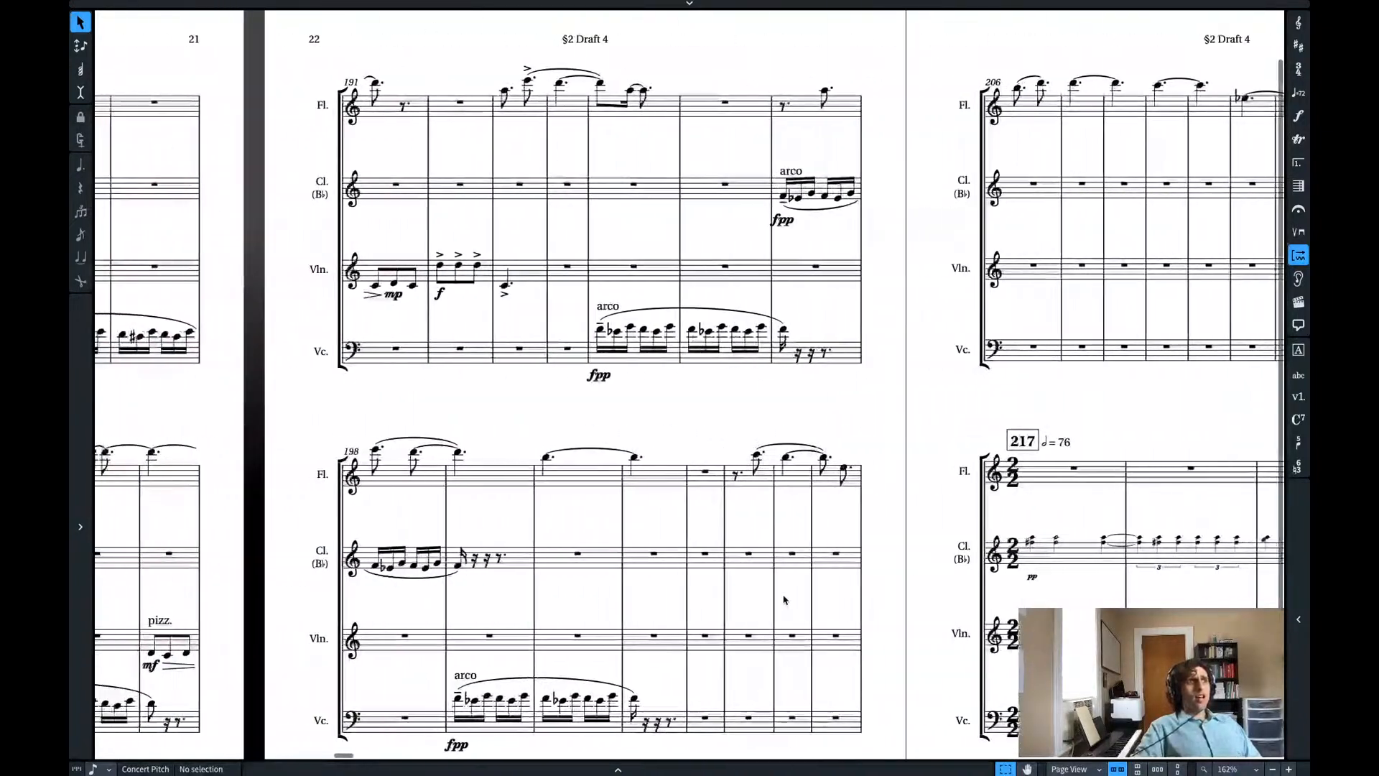
pyautogui.hscroll(-16, 784, 600)
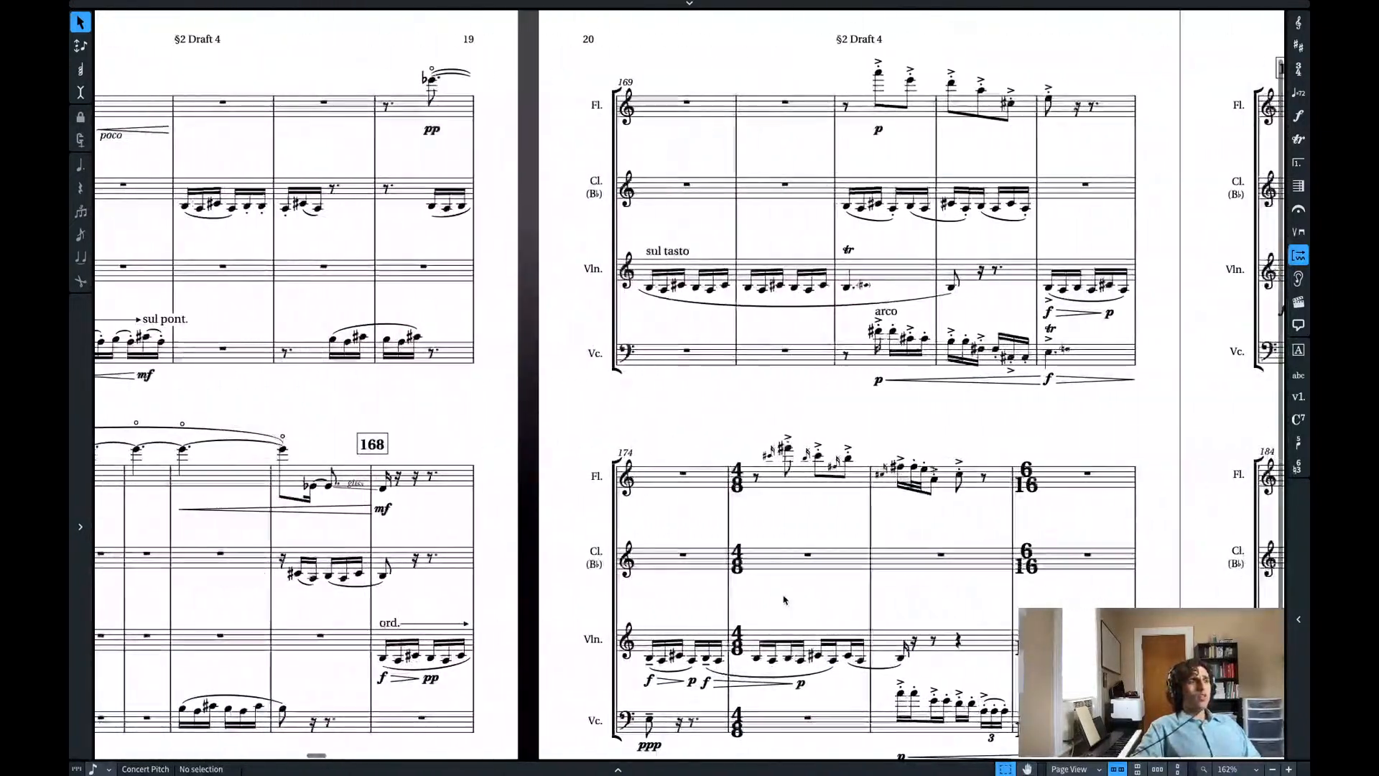
pyautogui.hscroll(-5, 783, 600)
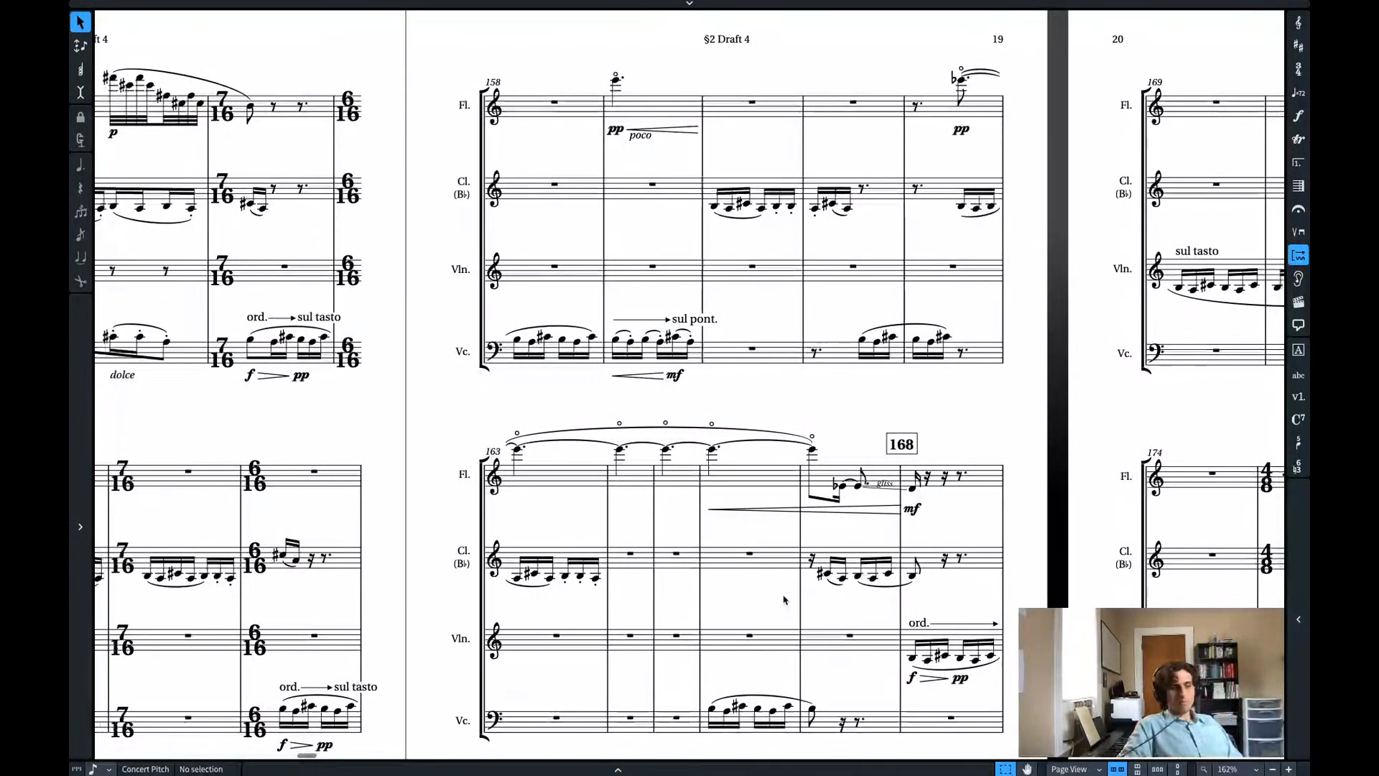
pyautogui.hscroll(-20, 783, 599)
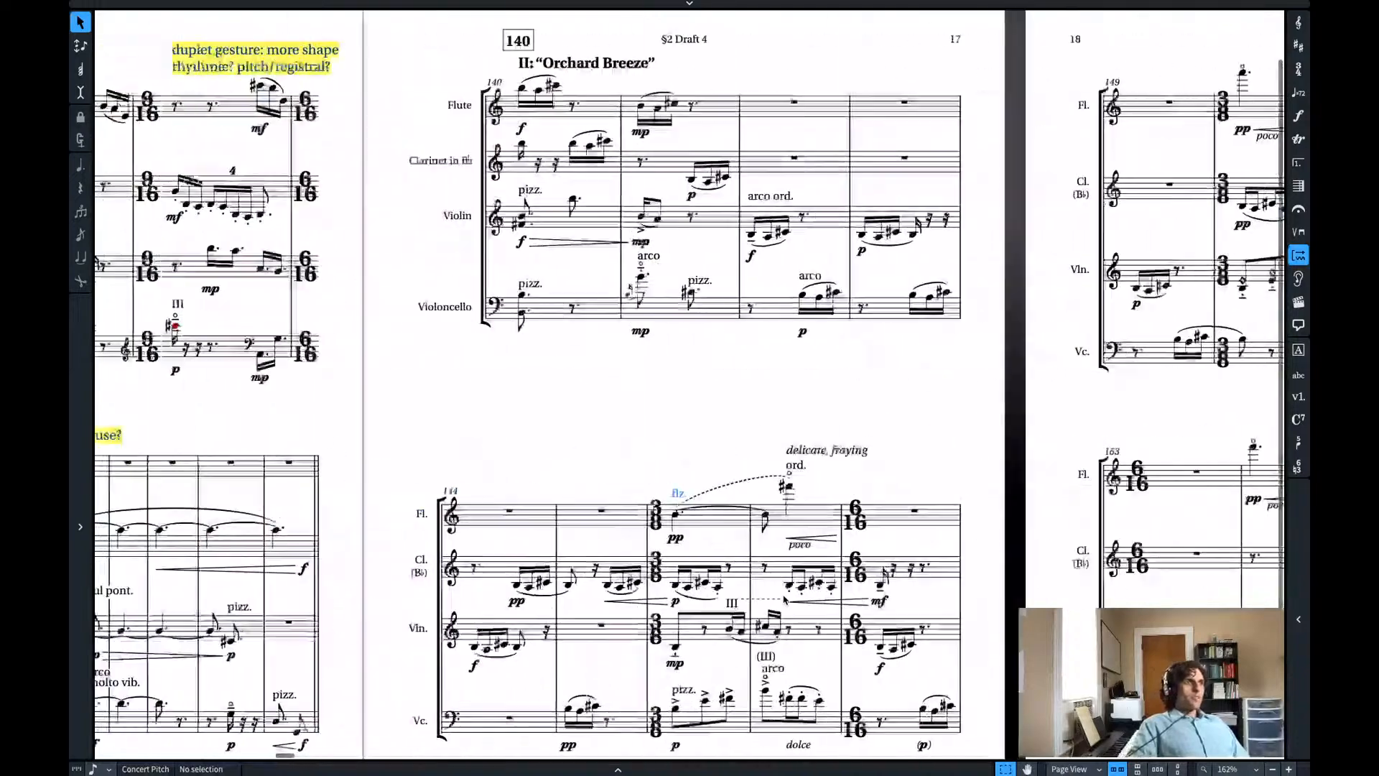
# - Survey the movement's instrumental parts from rehearsal mark 140 to the transition at rehearsal mark 217
pyautogui.hscroll(1, 785, 600)
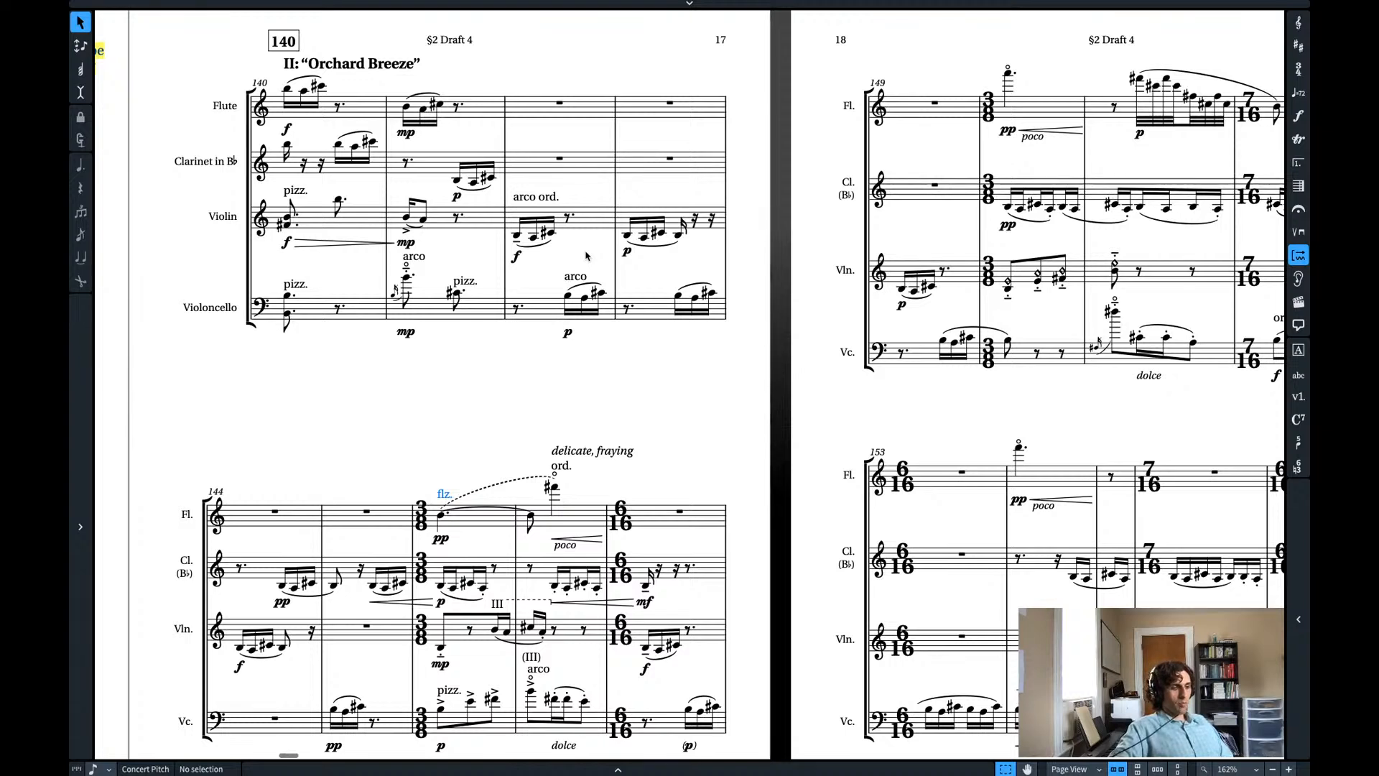
pyautogui.hscroll(6, 522, 317)
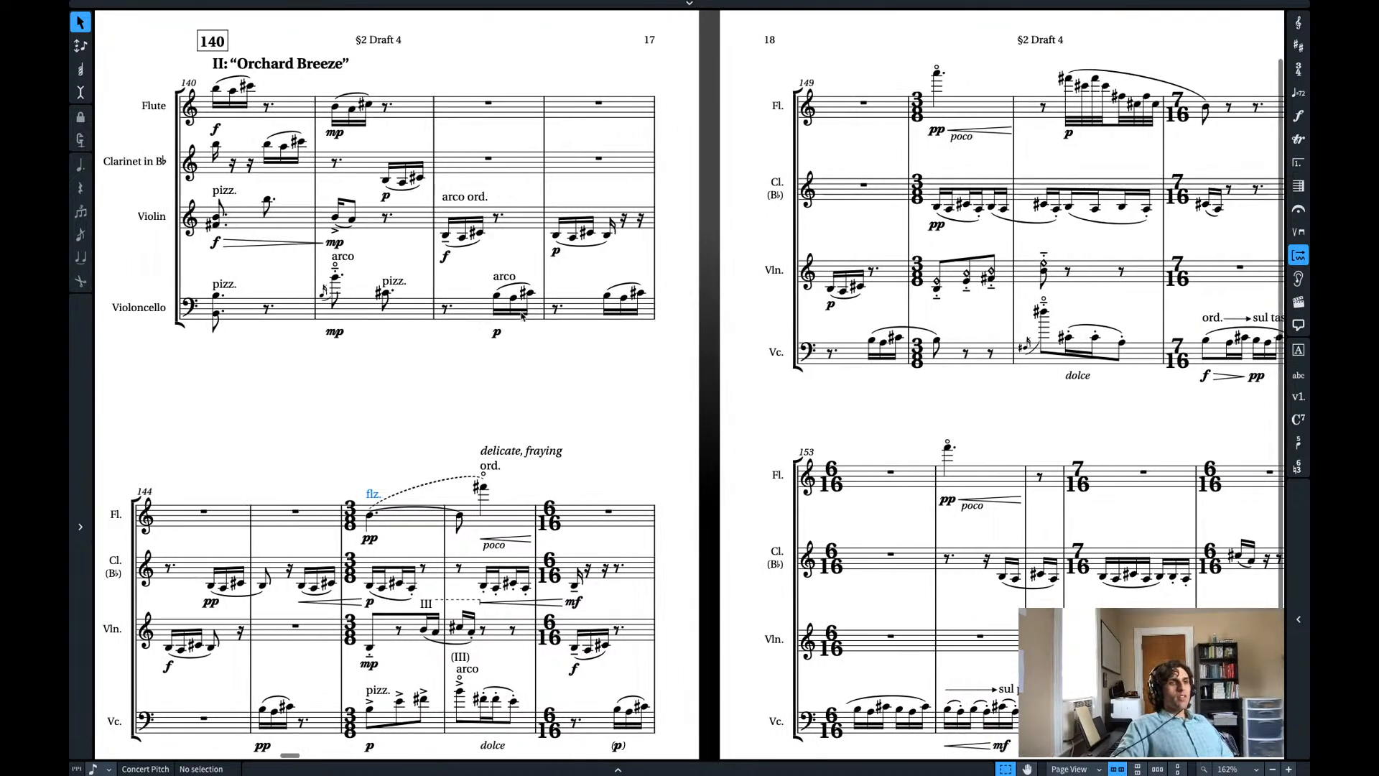
pyautogui.hscroll(6, 522, 317)
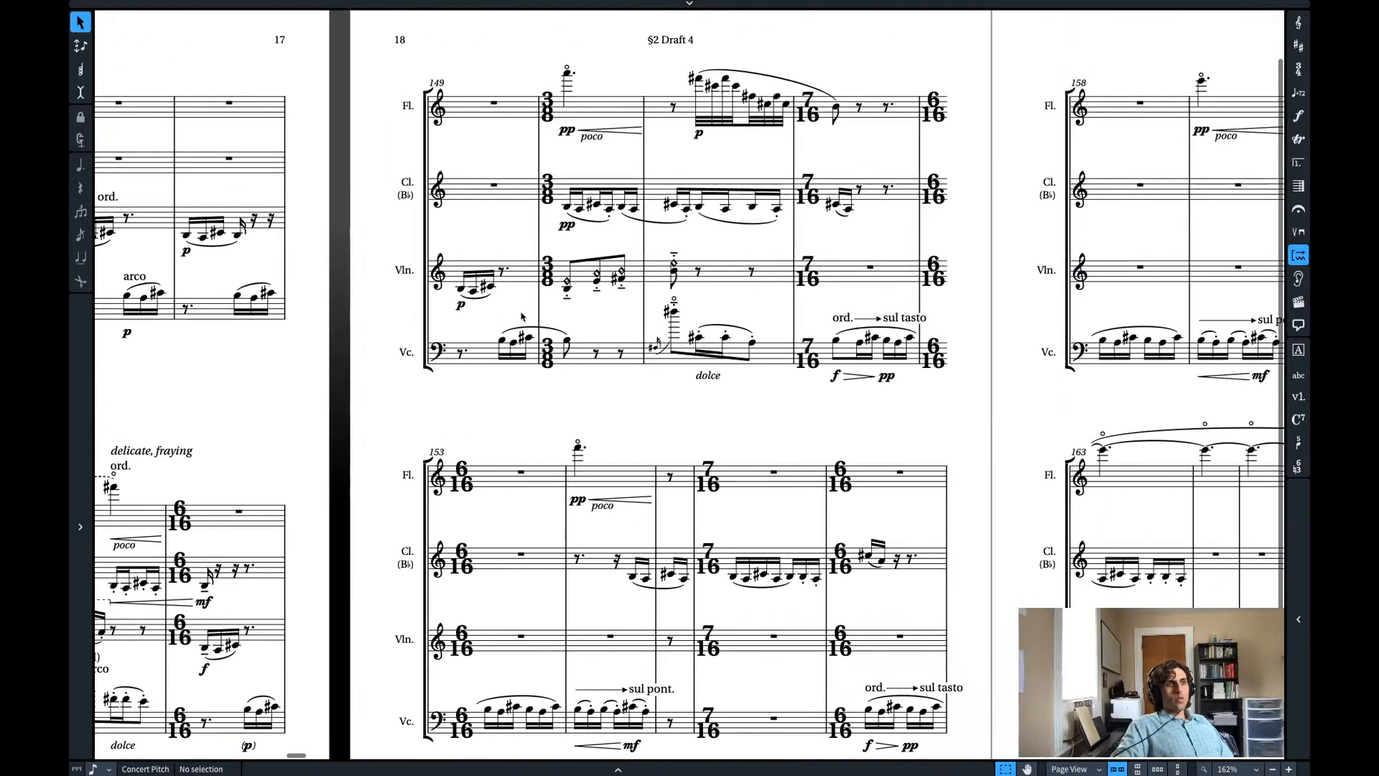
pyautogui.hscroll(5, 522, 317)
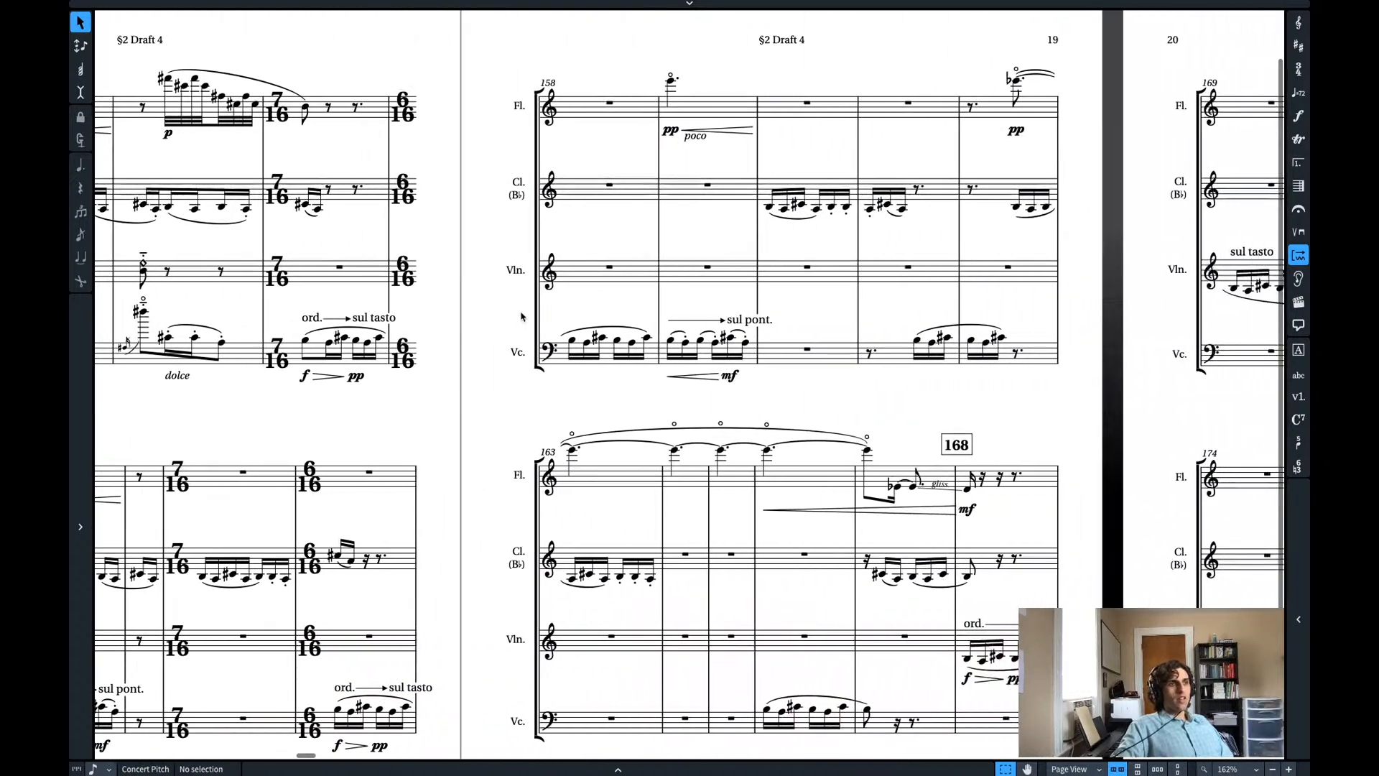
pyautogui.hscroll(10, 568, 596)
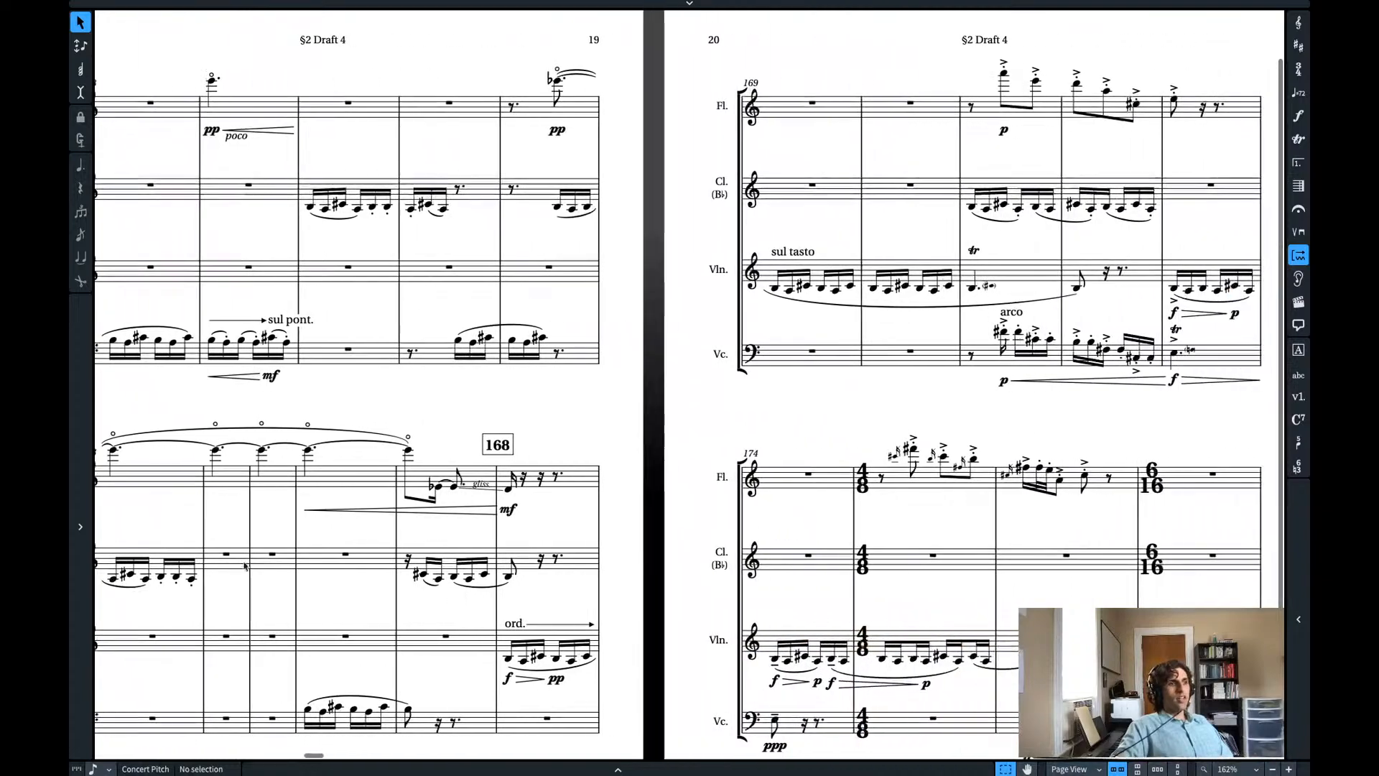
pyautogui.hscroll(5, 232, 627)
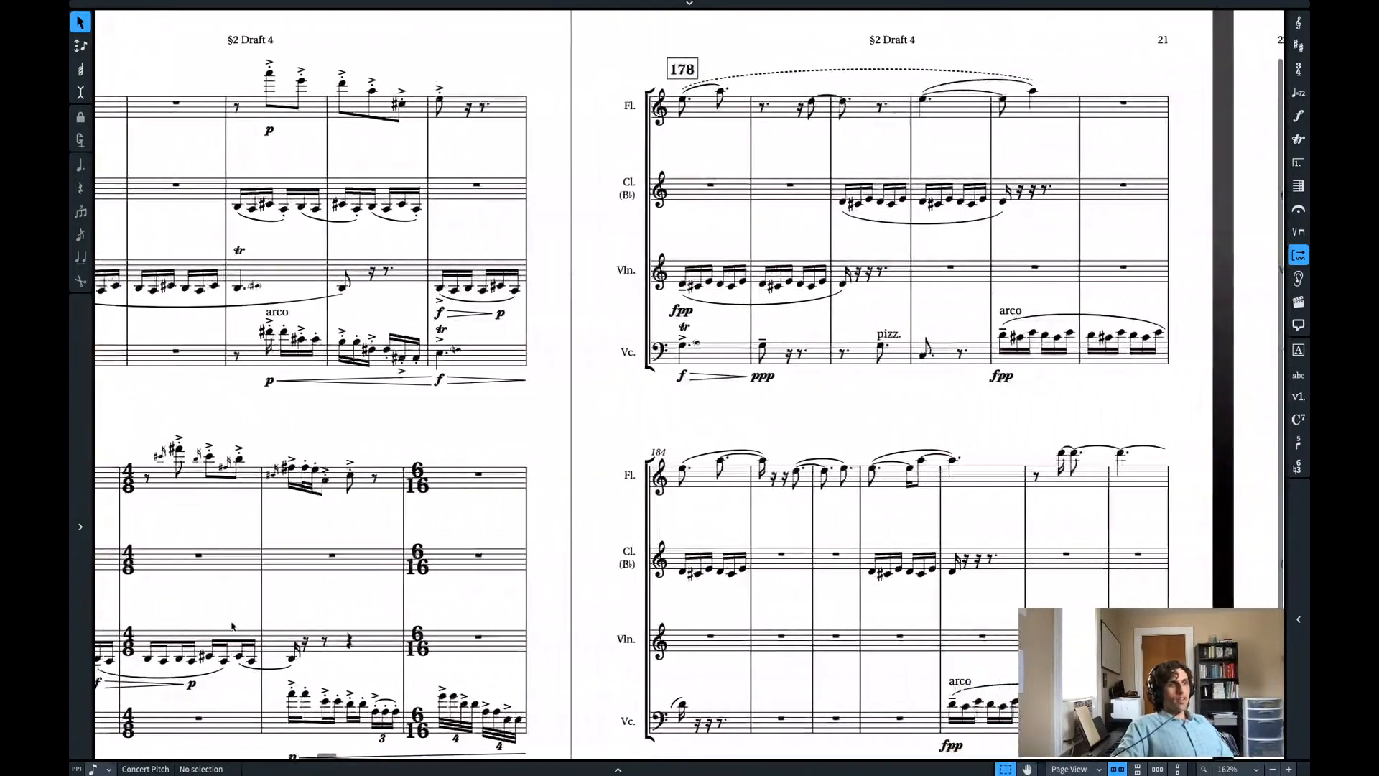
pyautogui.hscroll(12, 834, 581)
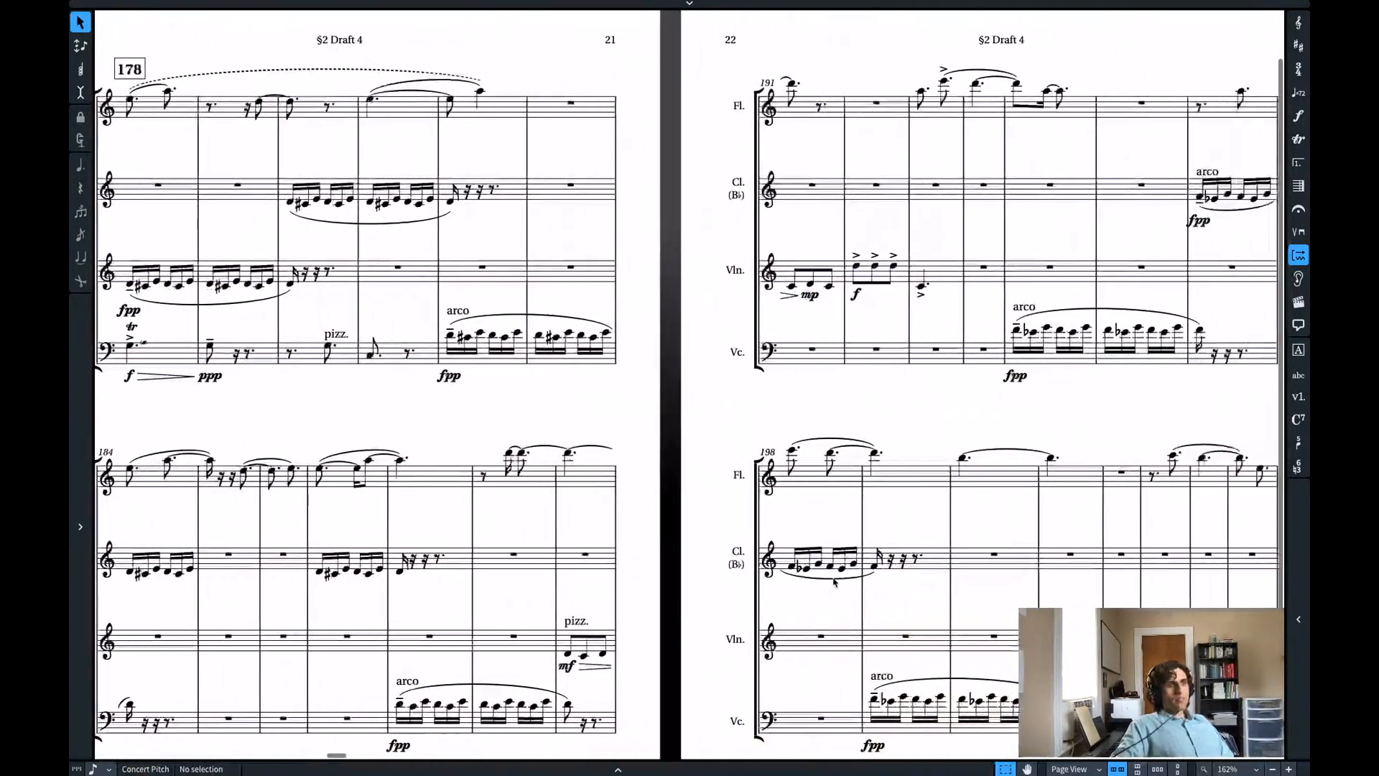
pyautogui.hscroll(3, 885, 586)
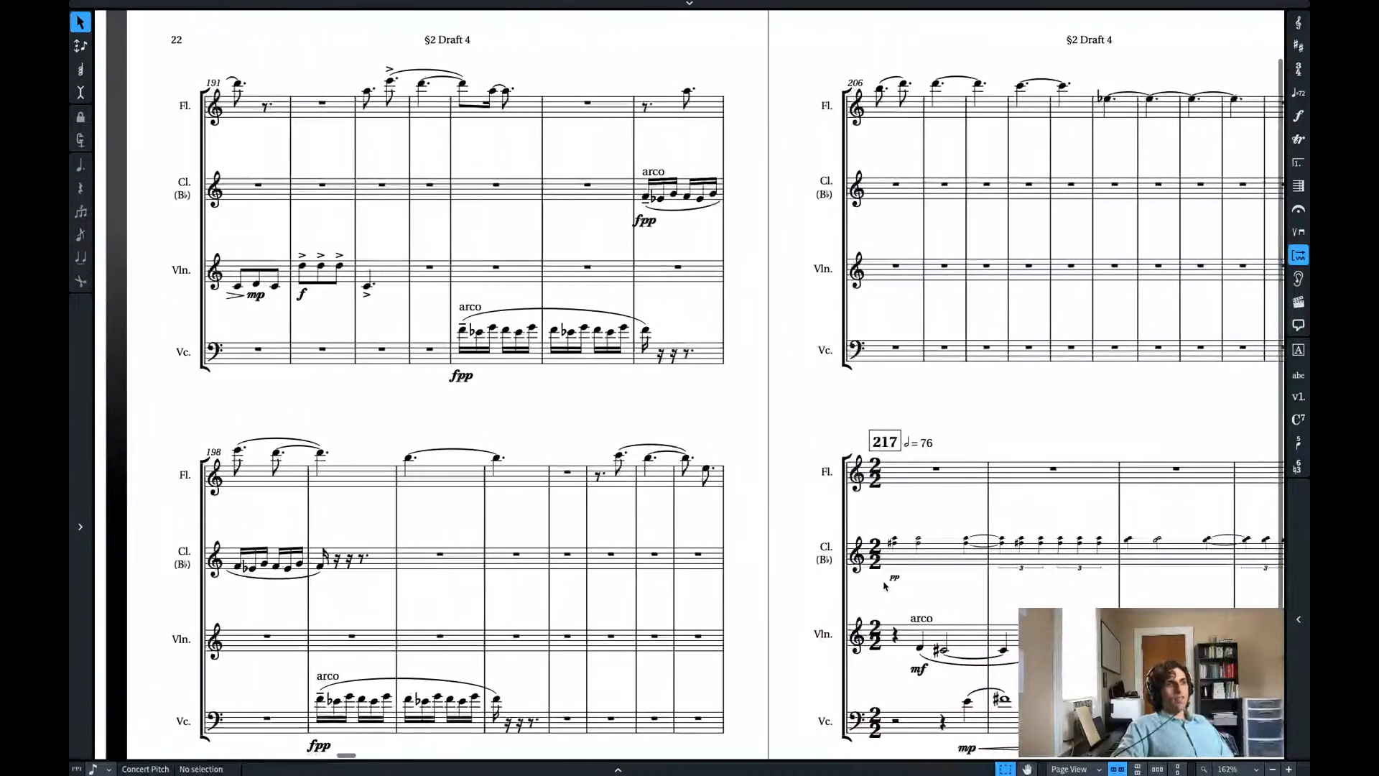
pyautogui.hscroll(-5, 885, 586)
pyautogui.hscroll(-3, 885, 586)
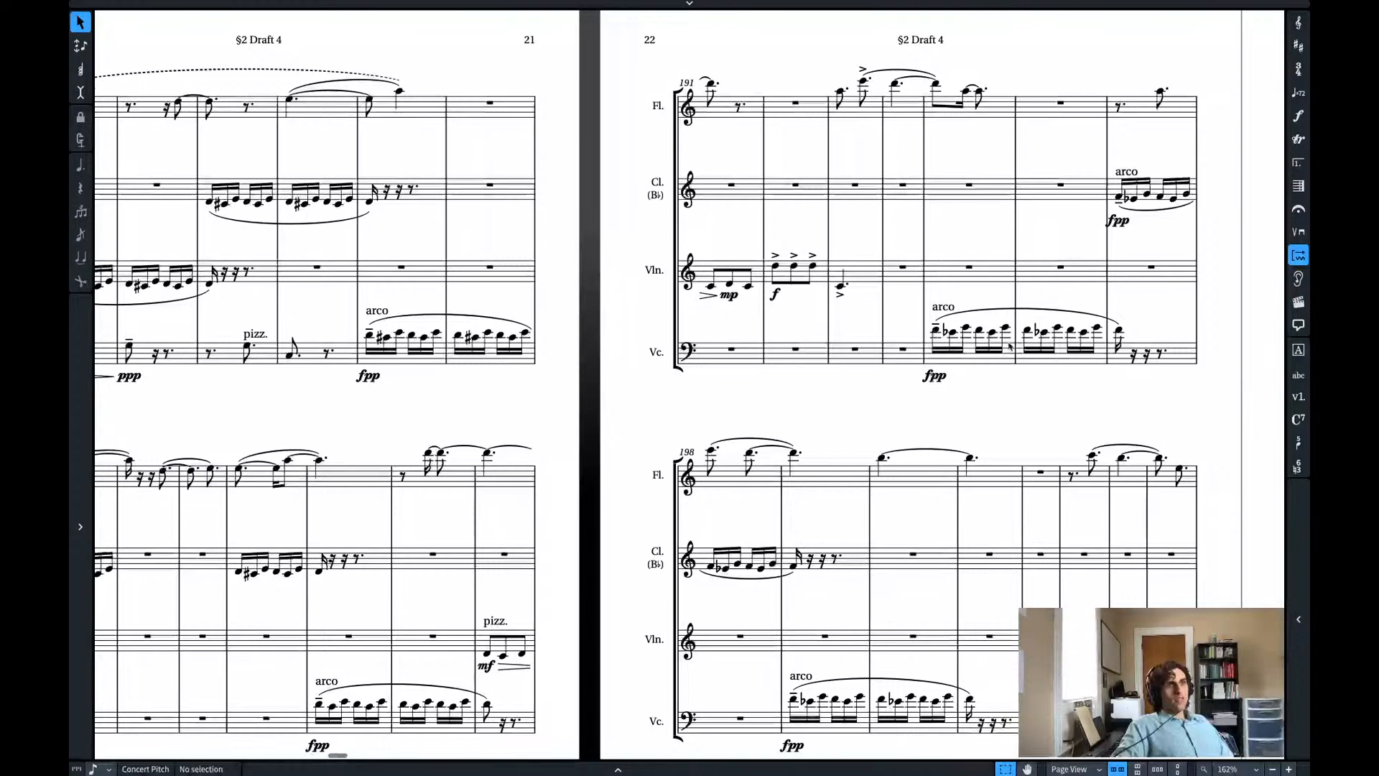
pyautogui.hscroll(16, 826, 370)
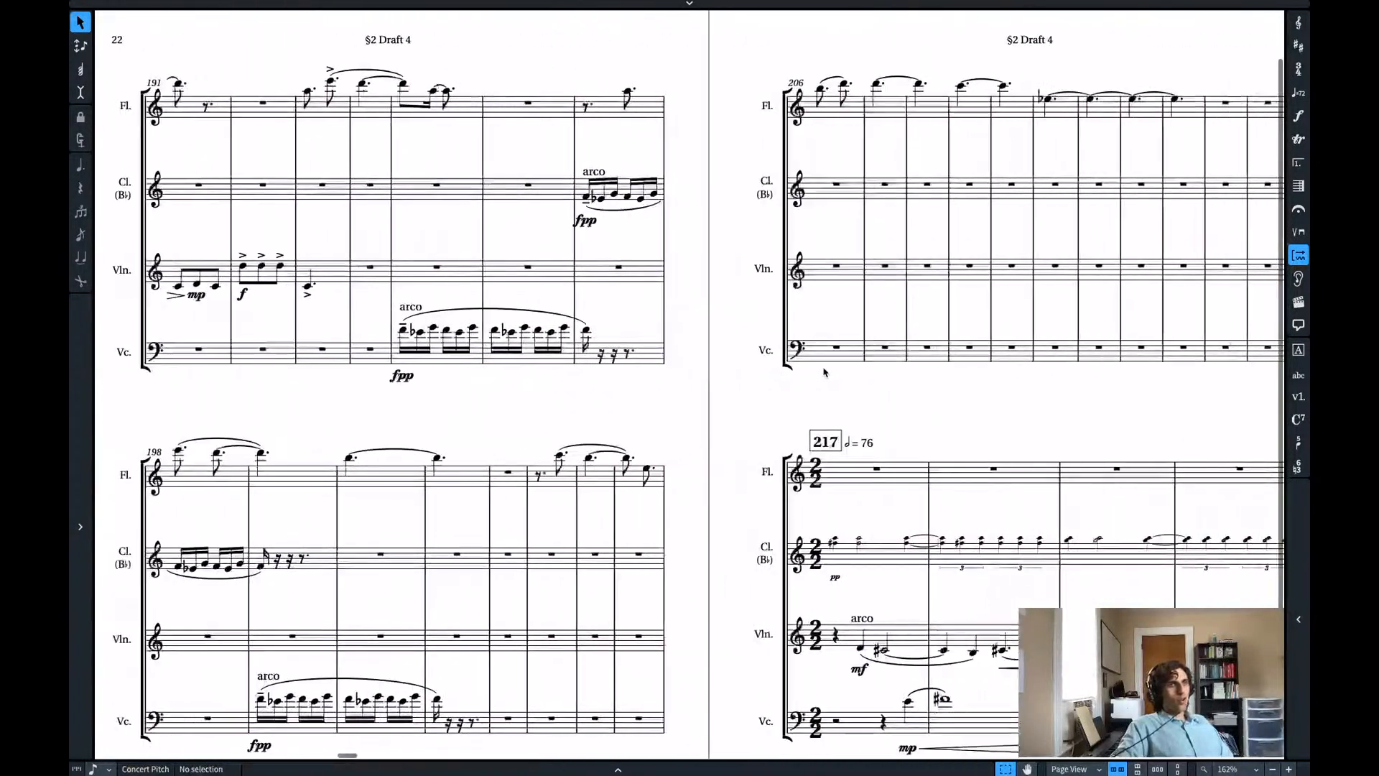
pyautogui.hscroll(-1, 825, 372)
pyautogui.hscroll(-1, 825, 372)
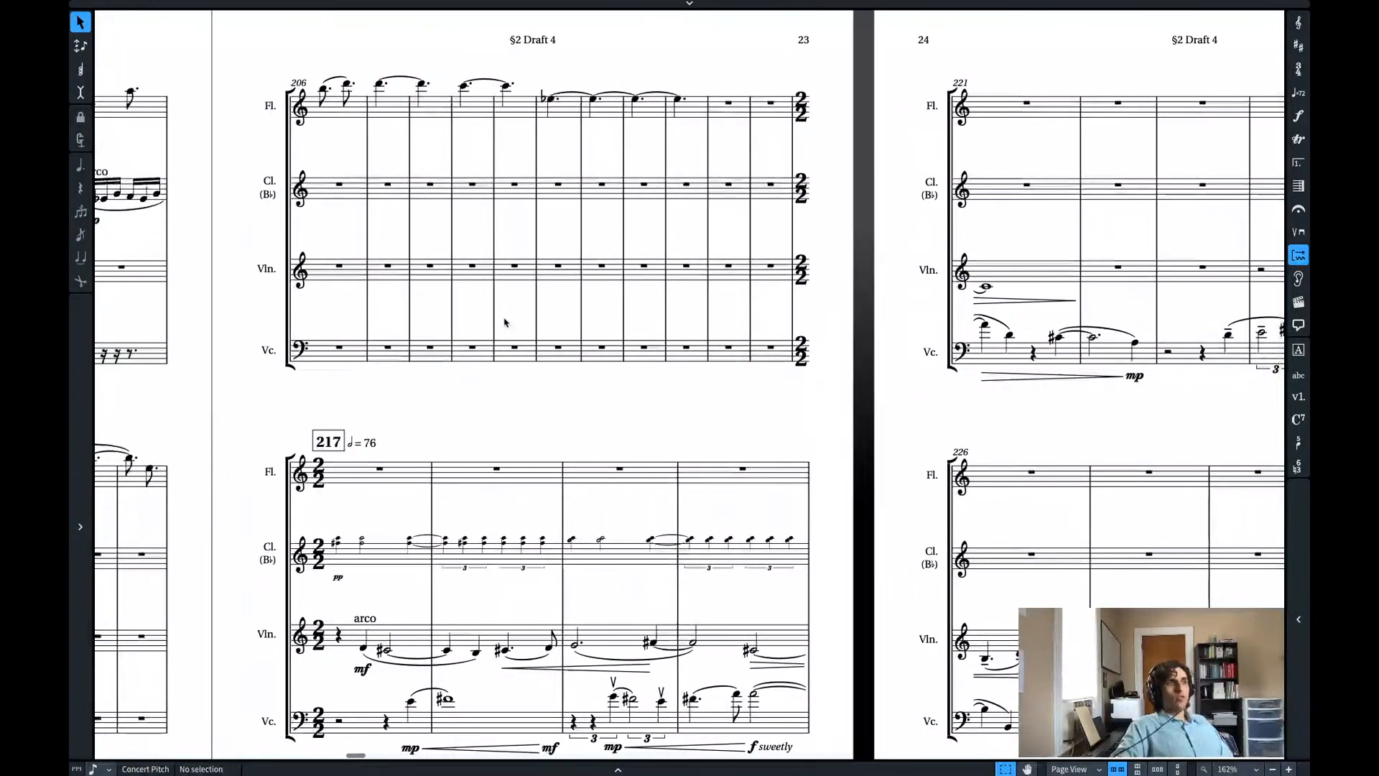
# - Look back over the draft from rehearsal mark 217 to the movement's opening at 140, and forward again to rehearsal mark 178
pyautogui.hscroll(-18, 608, 330)
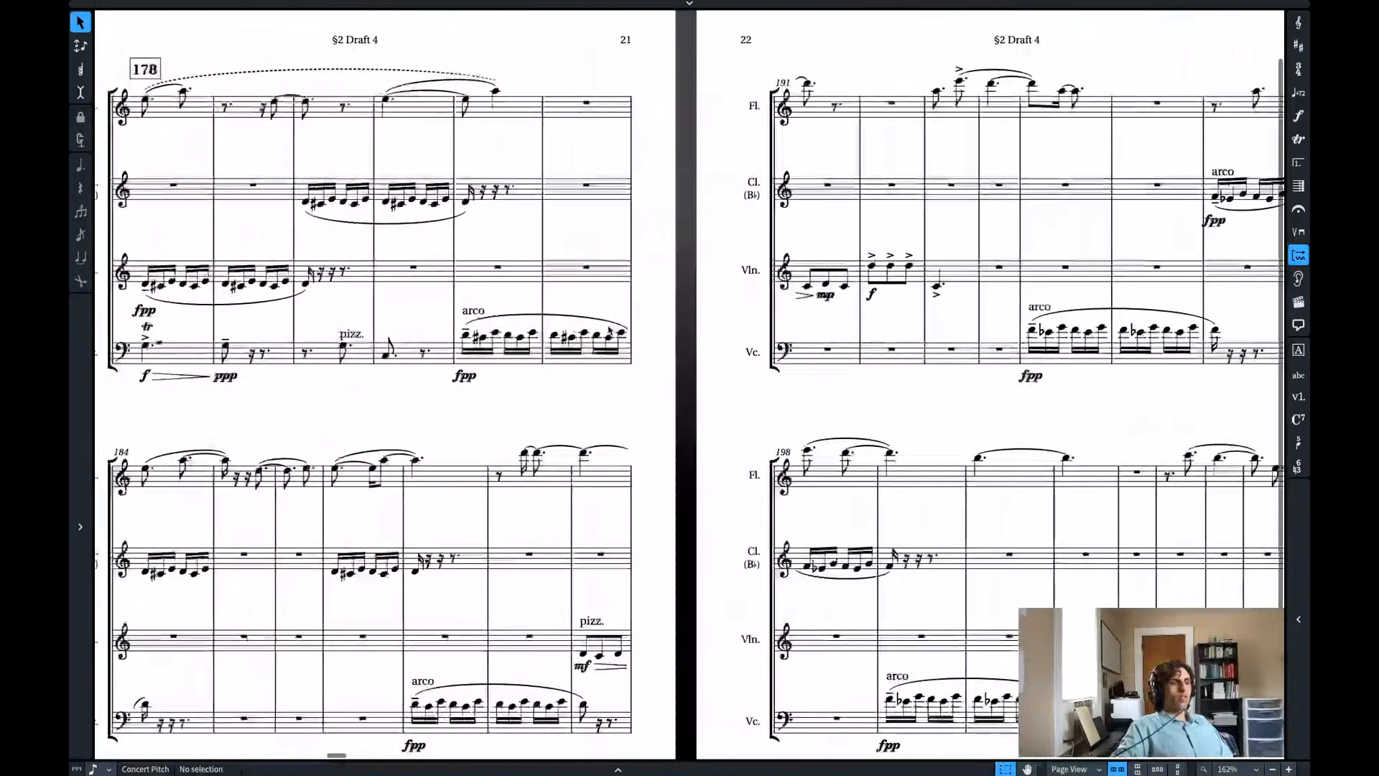
pyautogui.hscroll(-16, 609, 330)
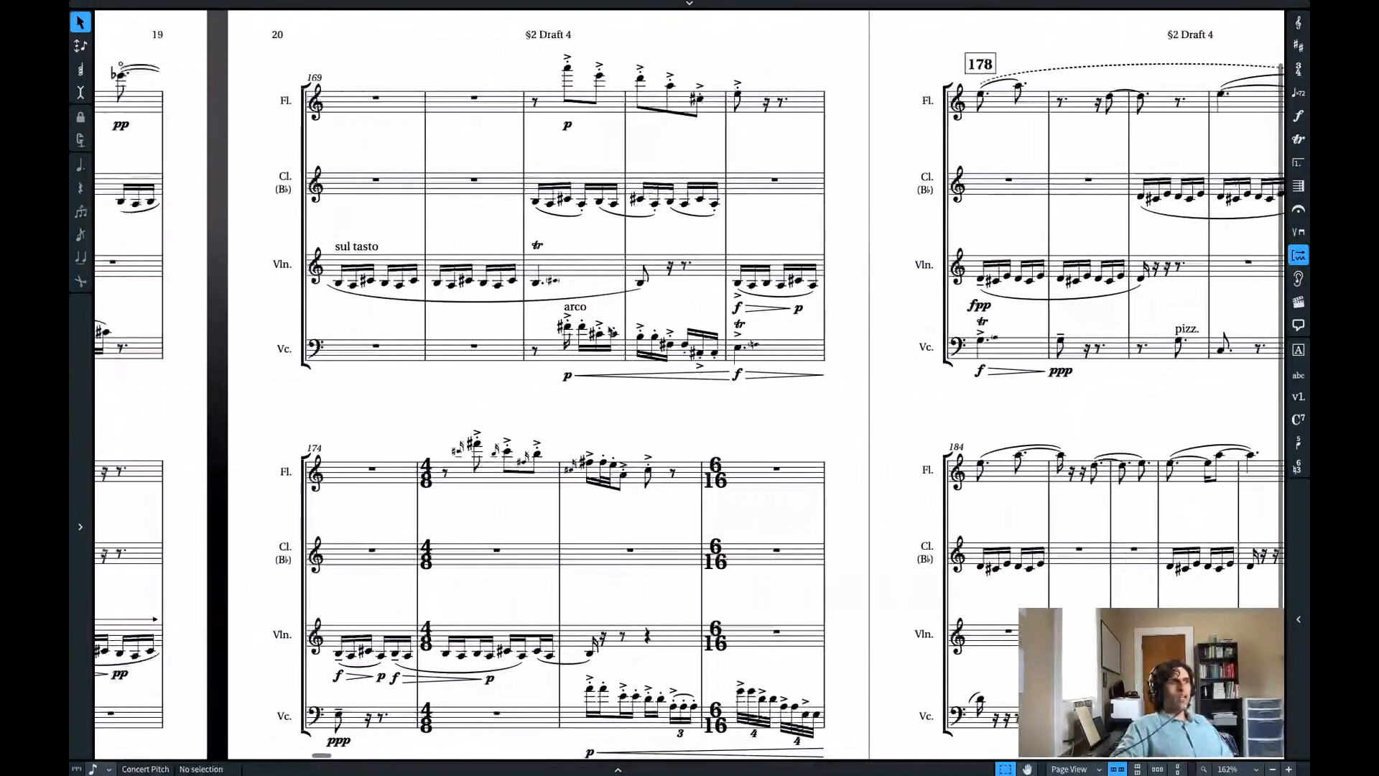
pyautogui.hscroll(-16, 608, 330)
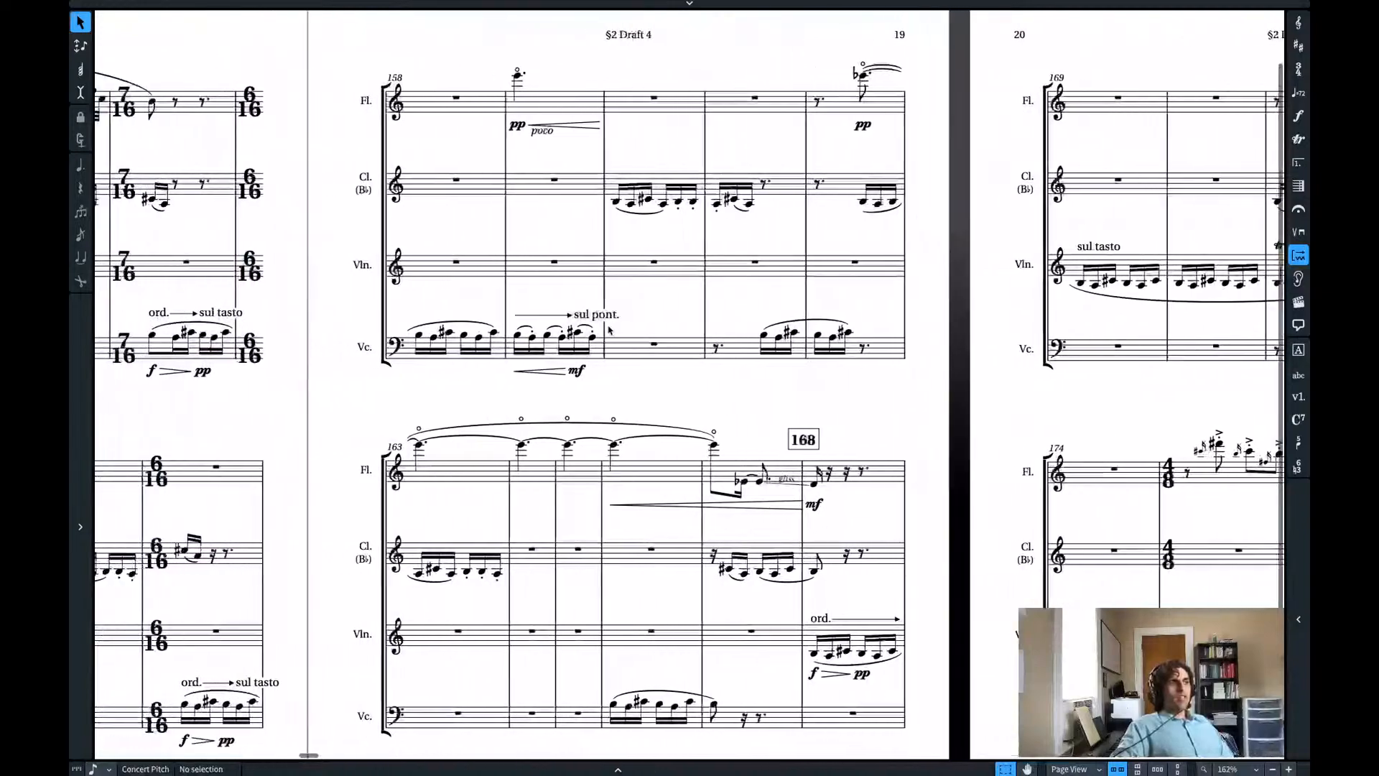
pyautogui.hscroll(-16, 608, 330)
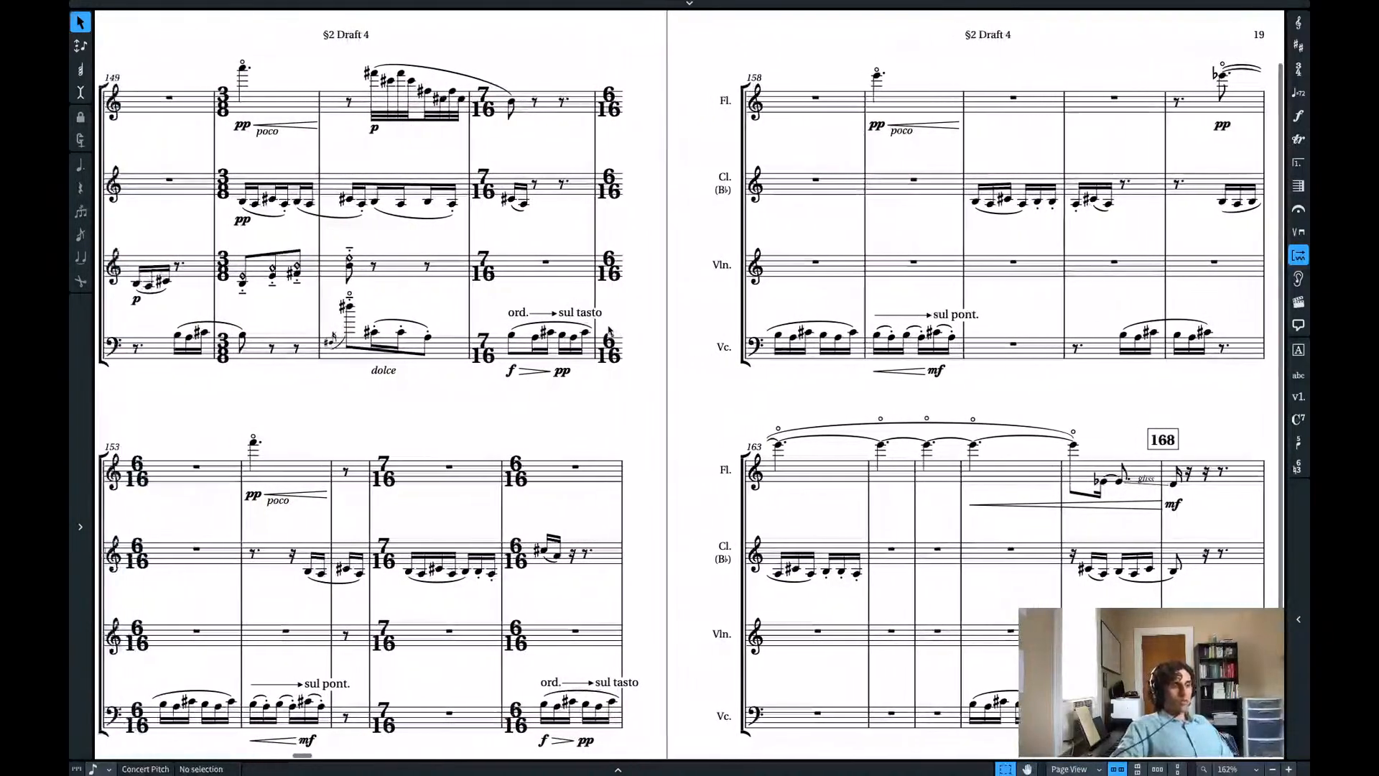
pyautogui.hscroll(-12, 608, 330)
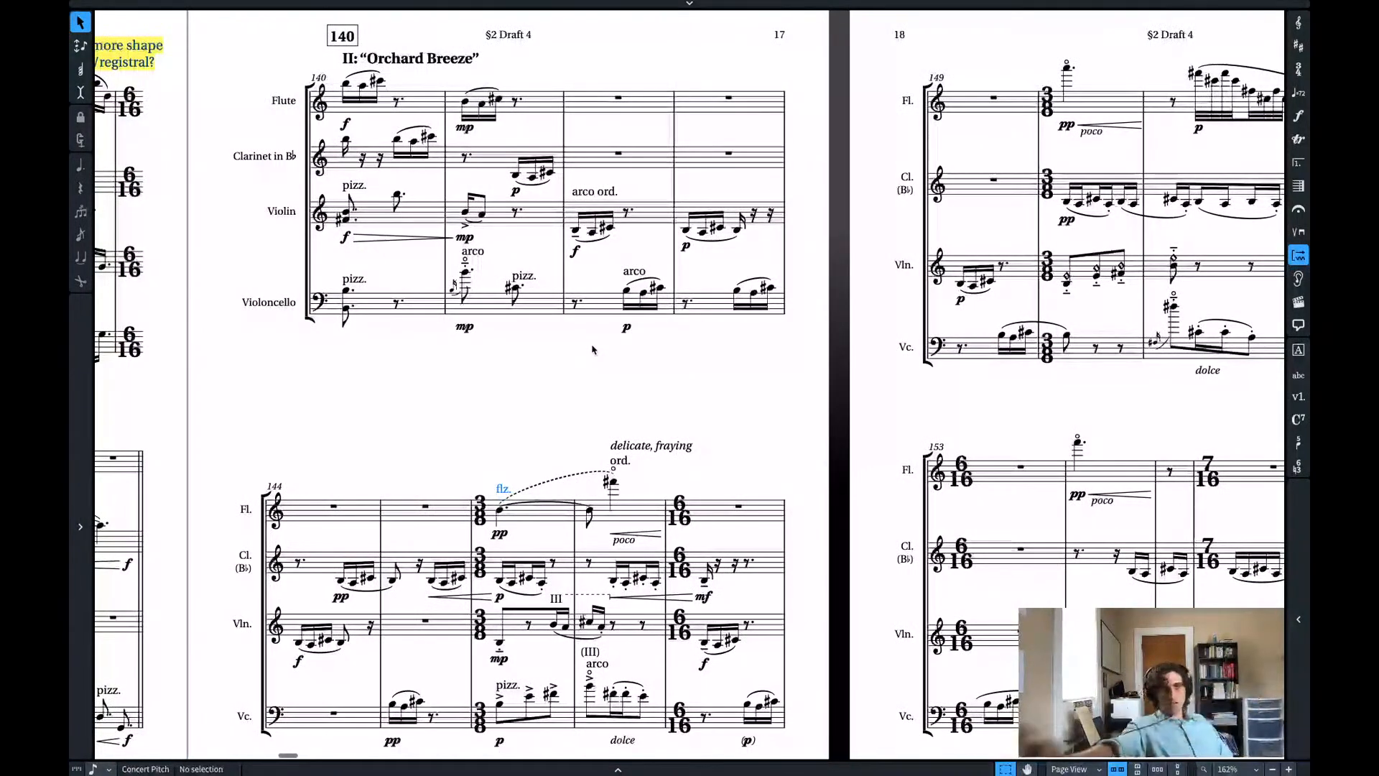
pyautogui.hscroll(3, 592, 350)
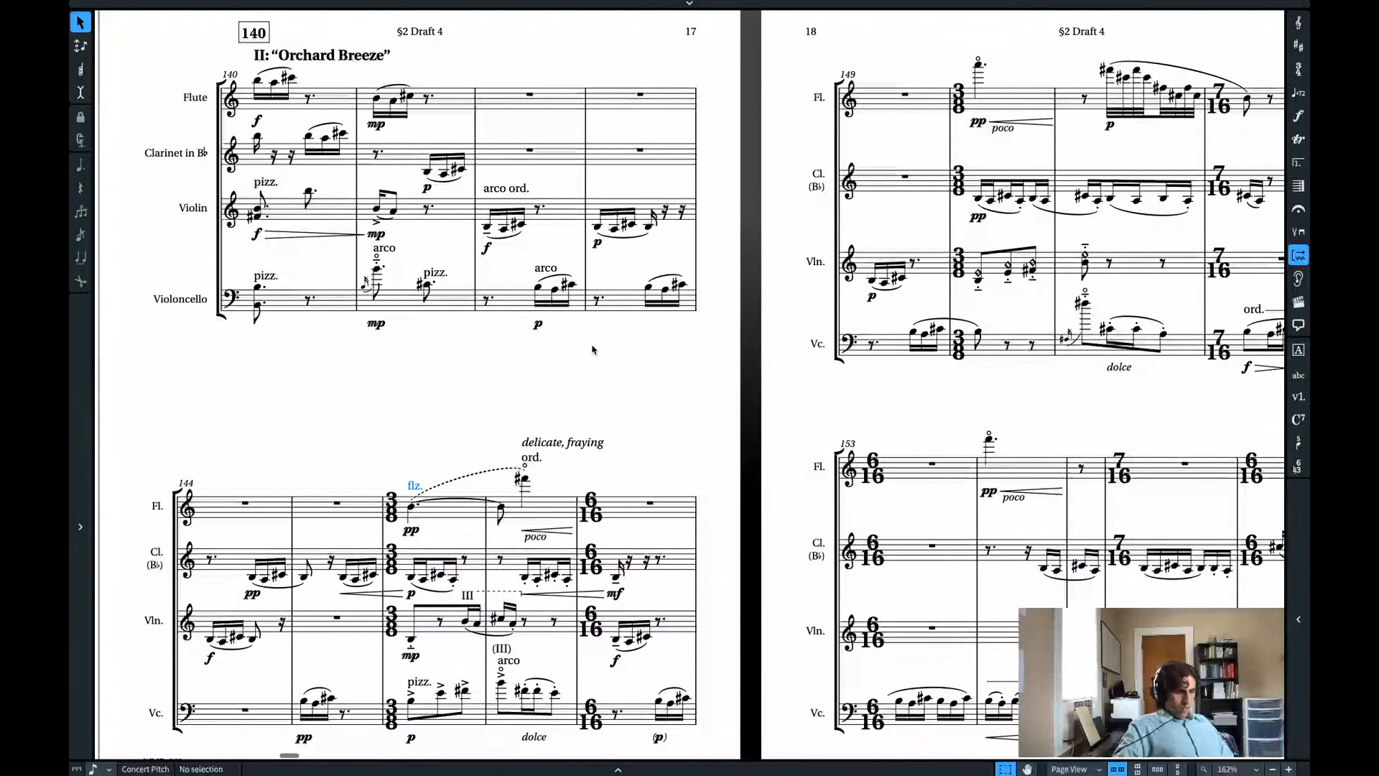
pyautogui.hscroll(20, 593, 350)
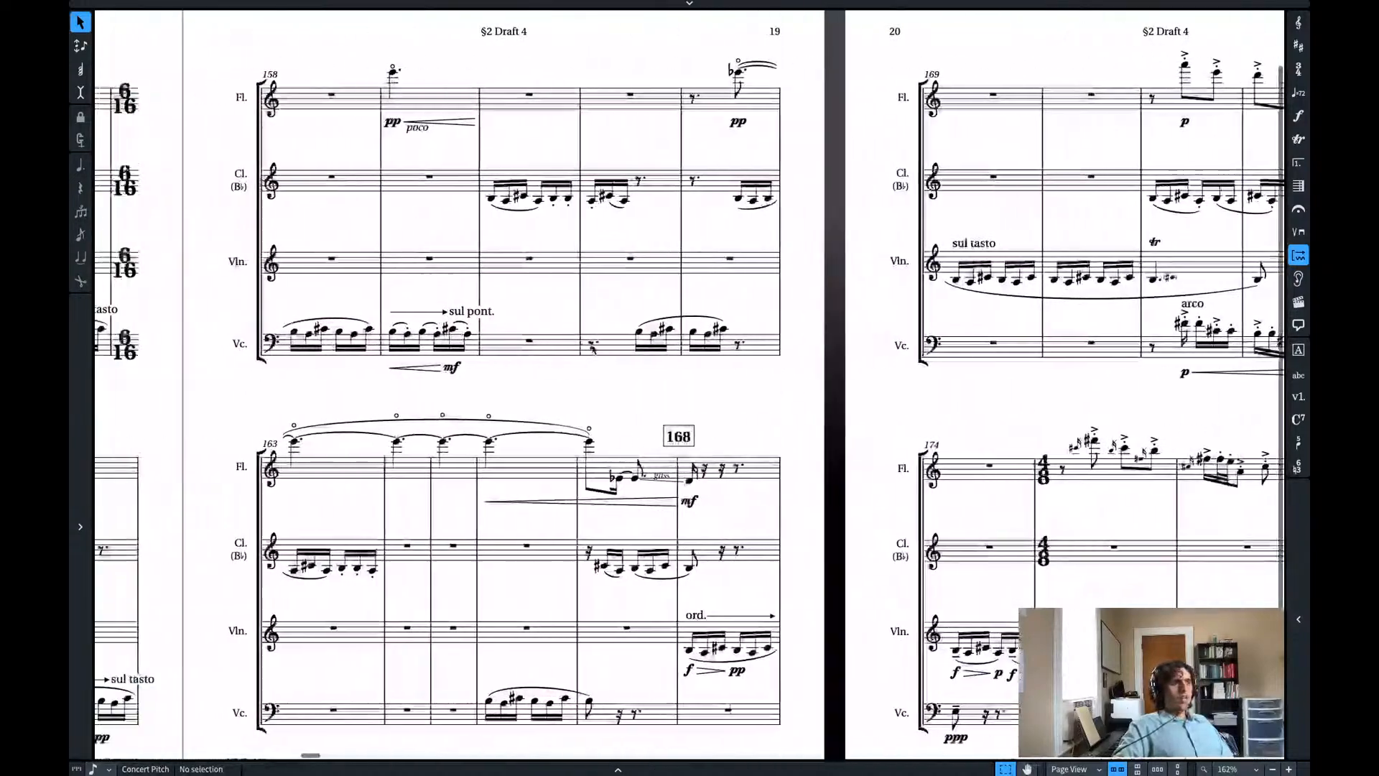
pyautogui.hscroll(20, 593, 350)
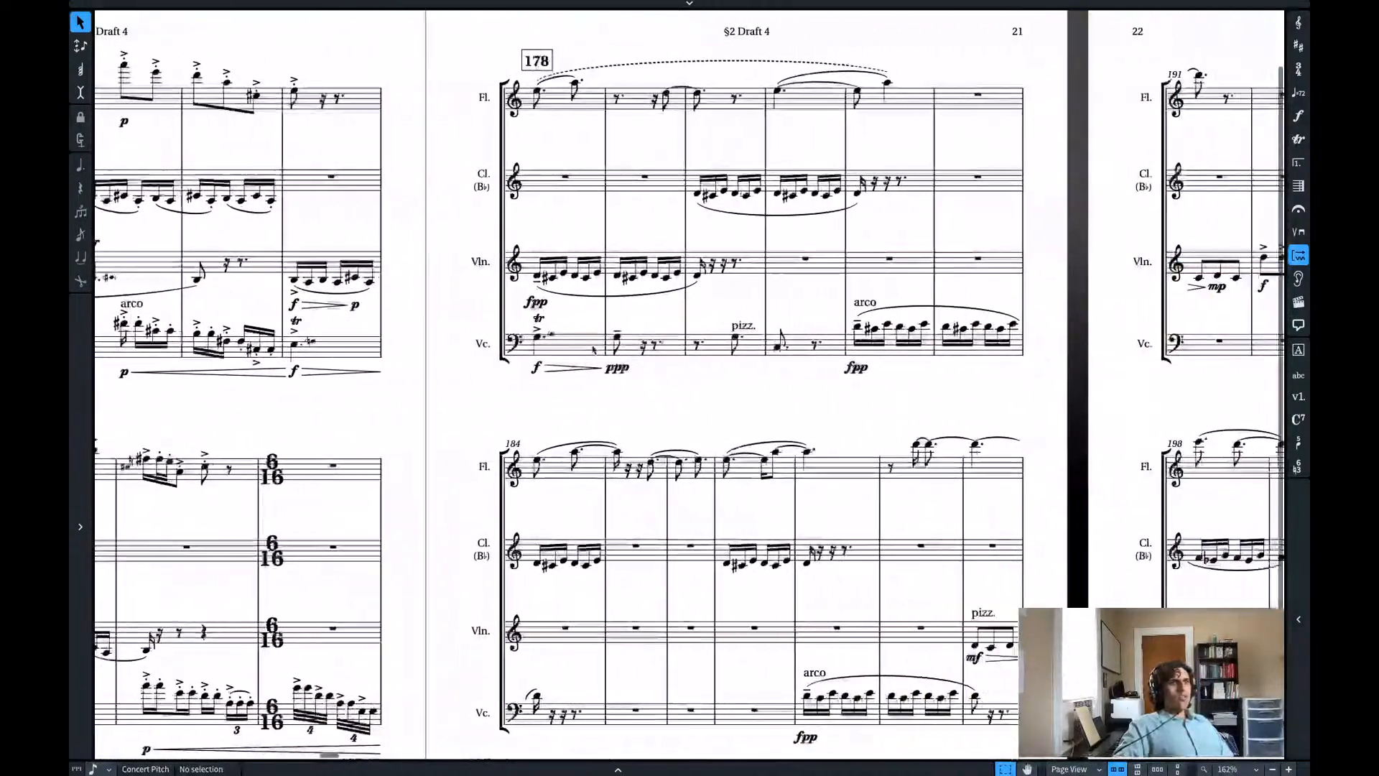
pyautogui.hscroll(9, 594, 350)
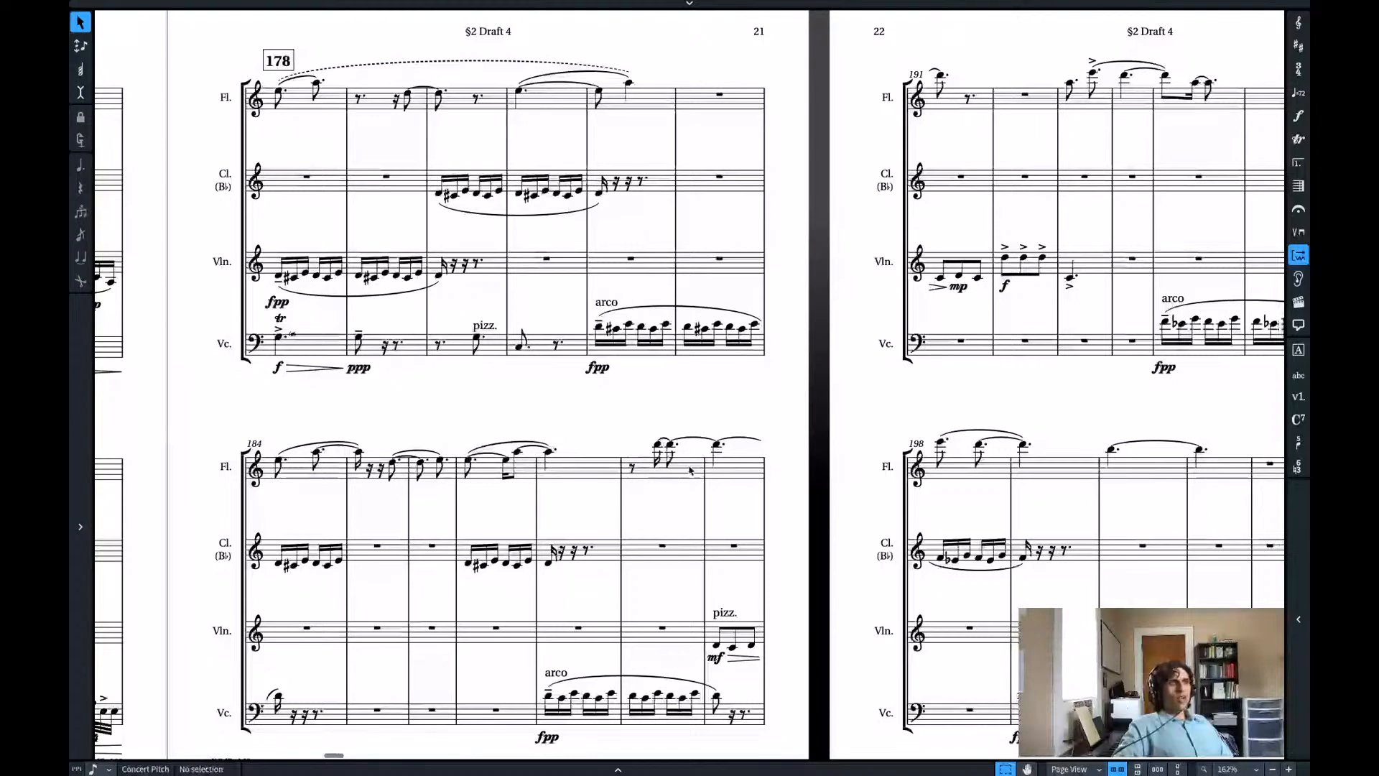
# - Play back the passage from the cello rest in bar 171 into bar 175, and look over the lead-in to rehearsal mark 178
pyautogui.hscroll(-20, 690, 470)
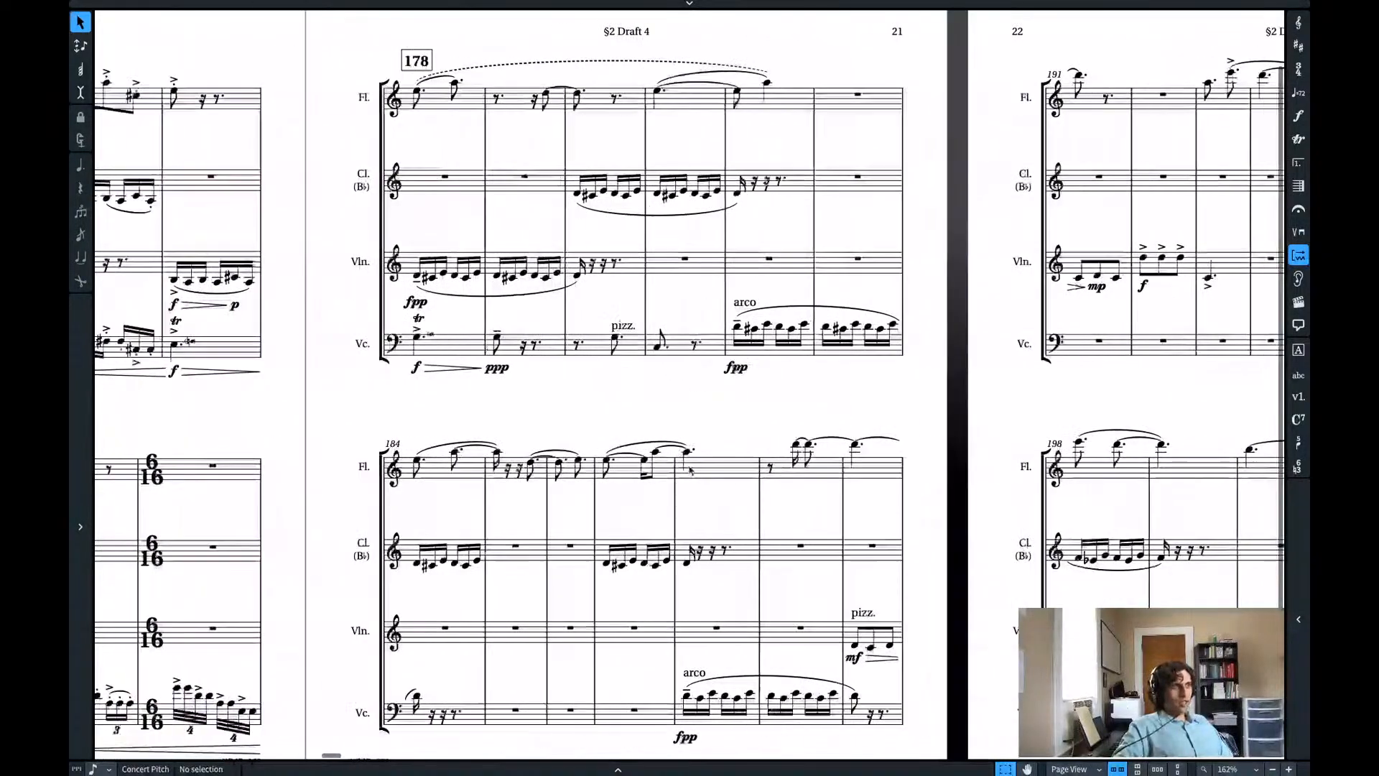
pyautogui.hscroll(-2, 689, 470)
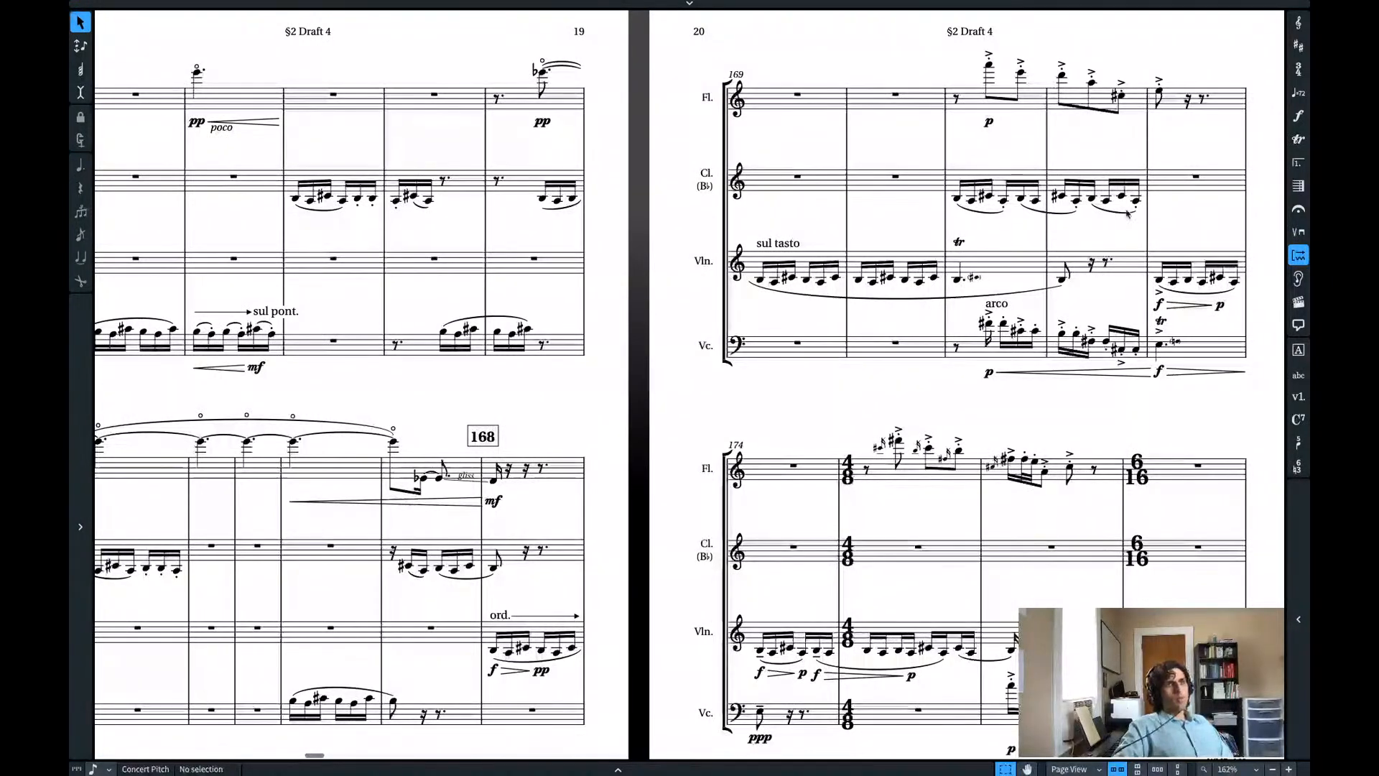
pyautogui.click(956, 348)
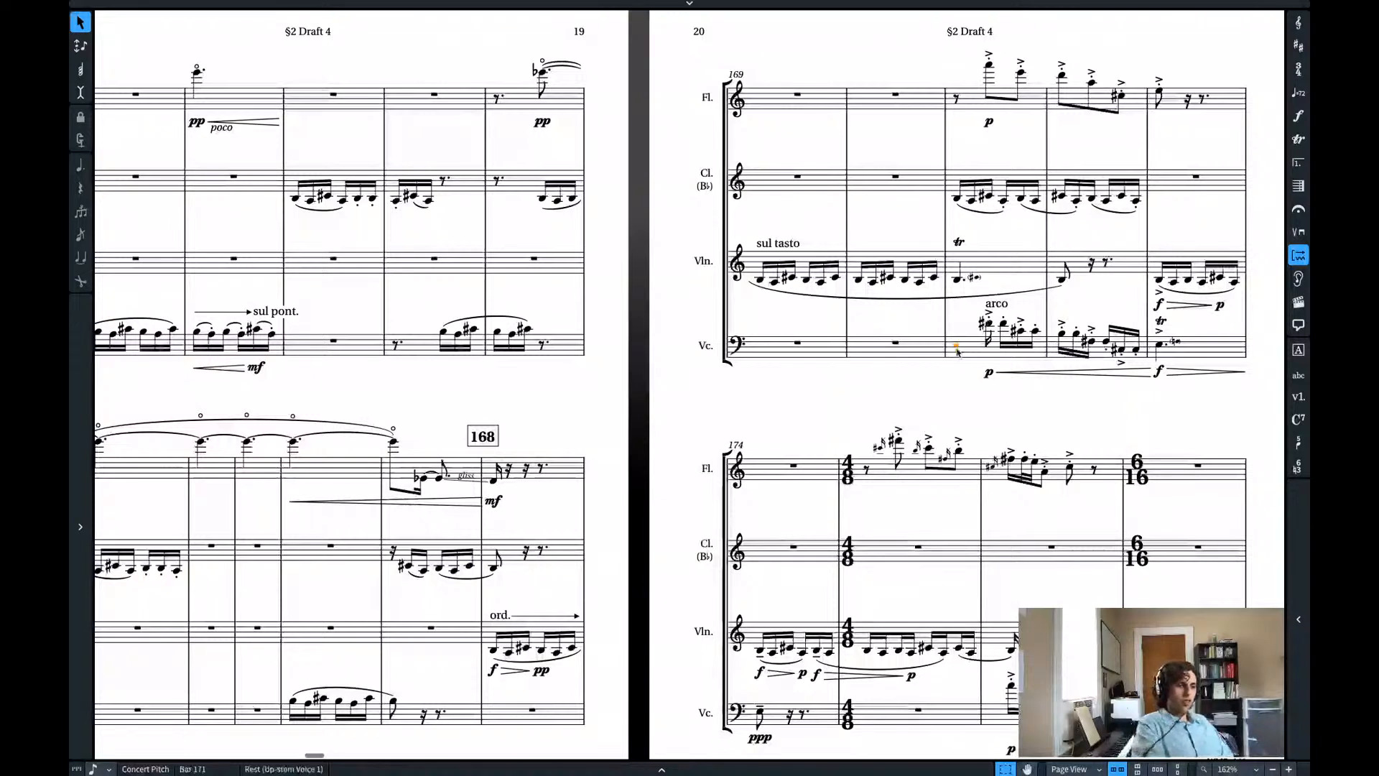
pyautogui.press('space')
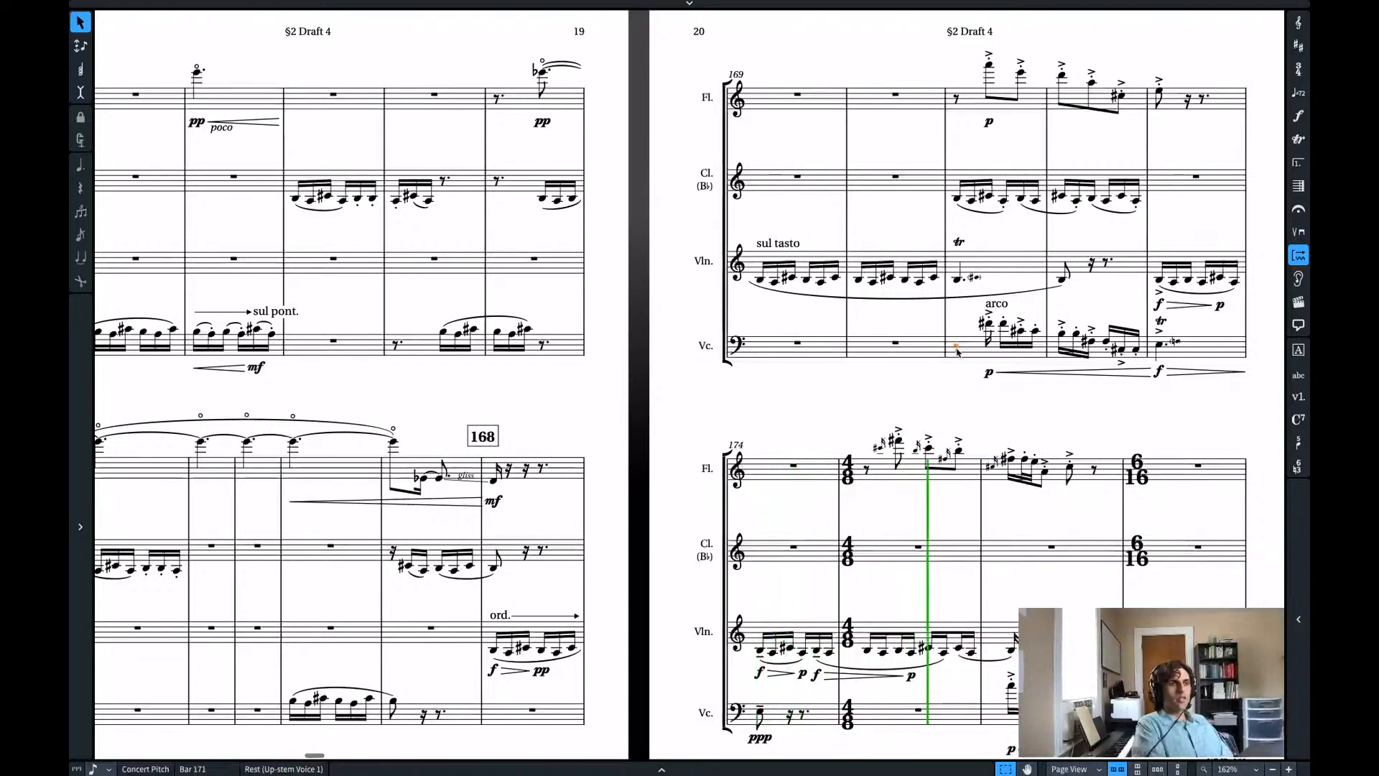
pyautogui.press('space')
pyautogui.hscroll(8, 1015, 239)
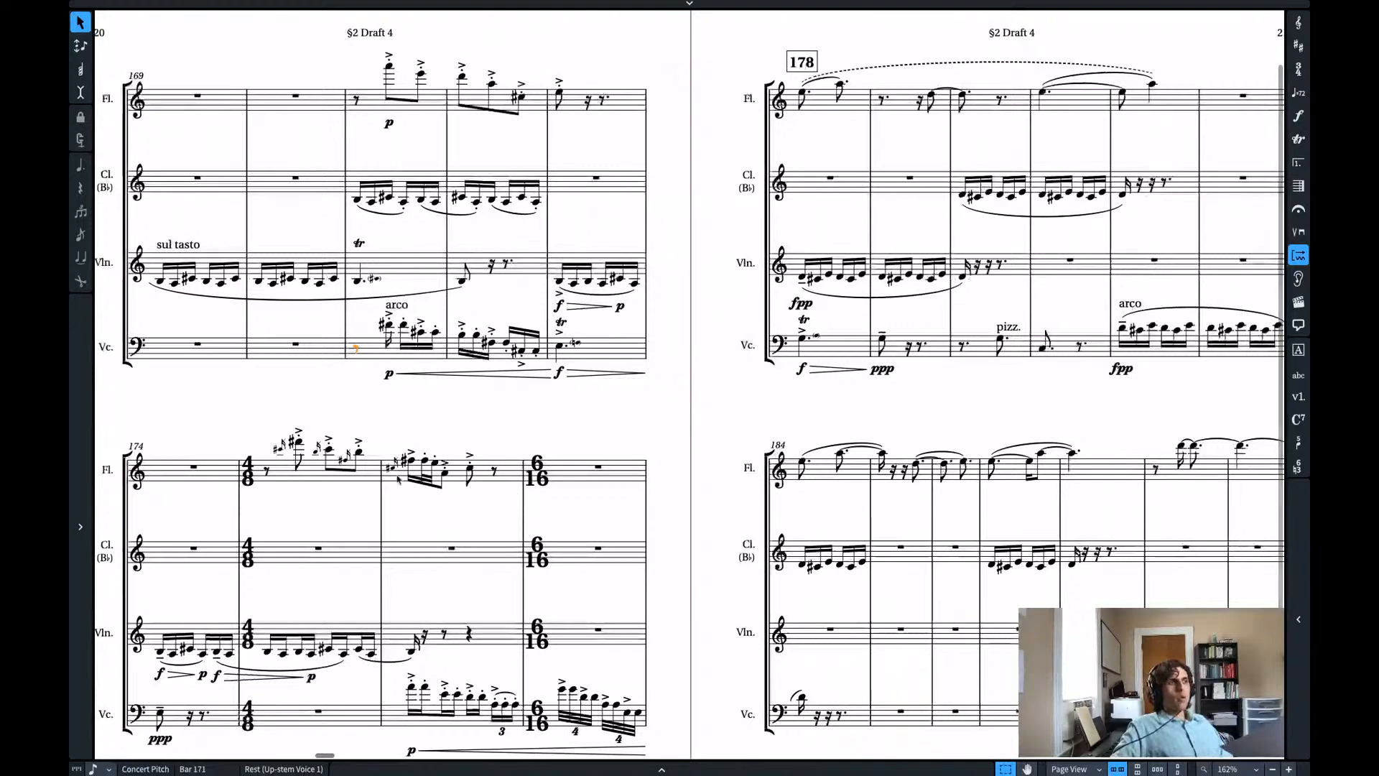
pyautogui.hscroll(4, 360, 571)
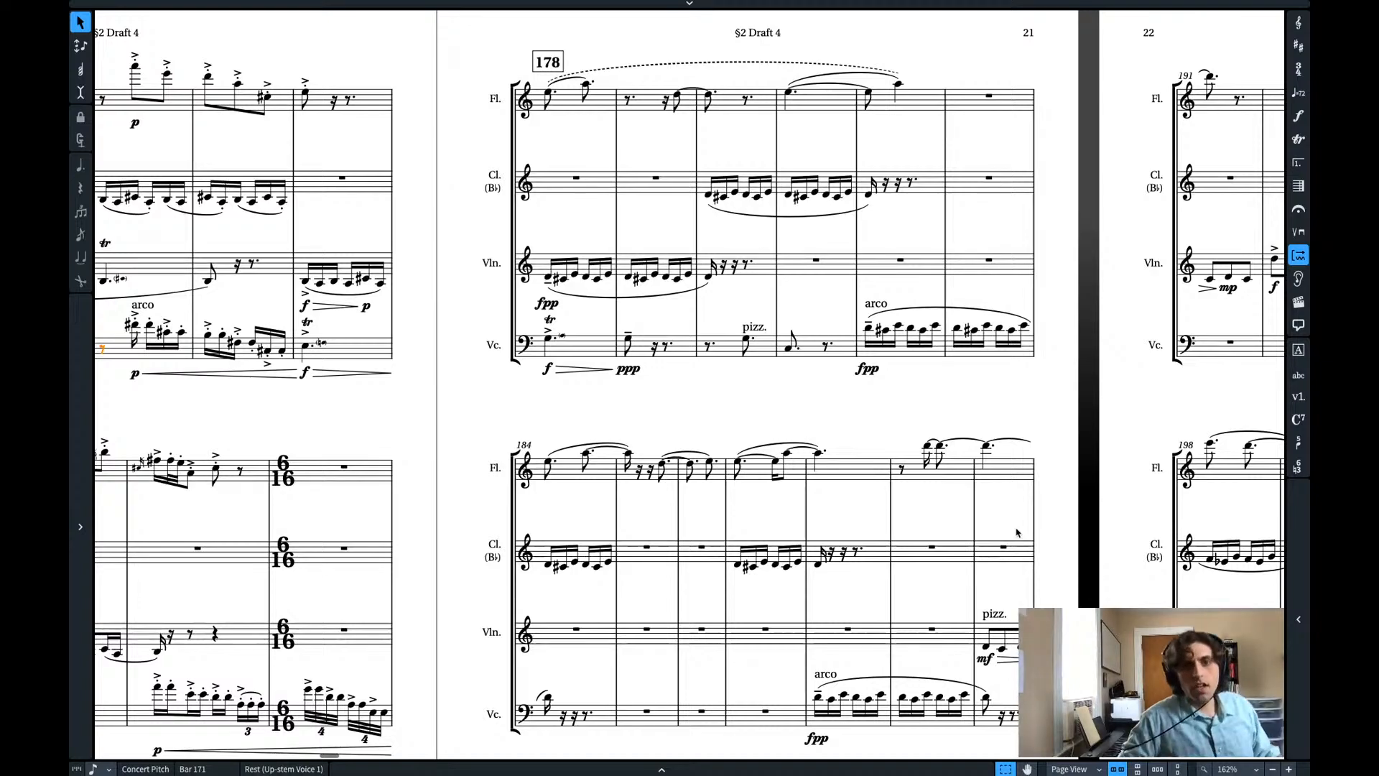
# - Play back "Orchard Breeze" from the clarinet's first note in bar 140, stopping around bar 165
pyautogui.hscroll(-15, 719, 398)
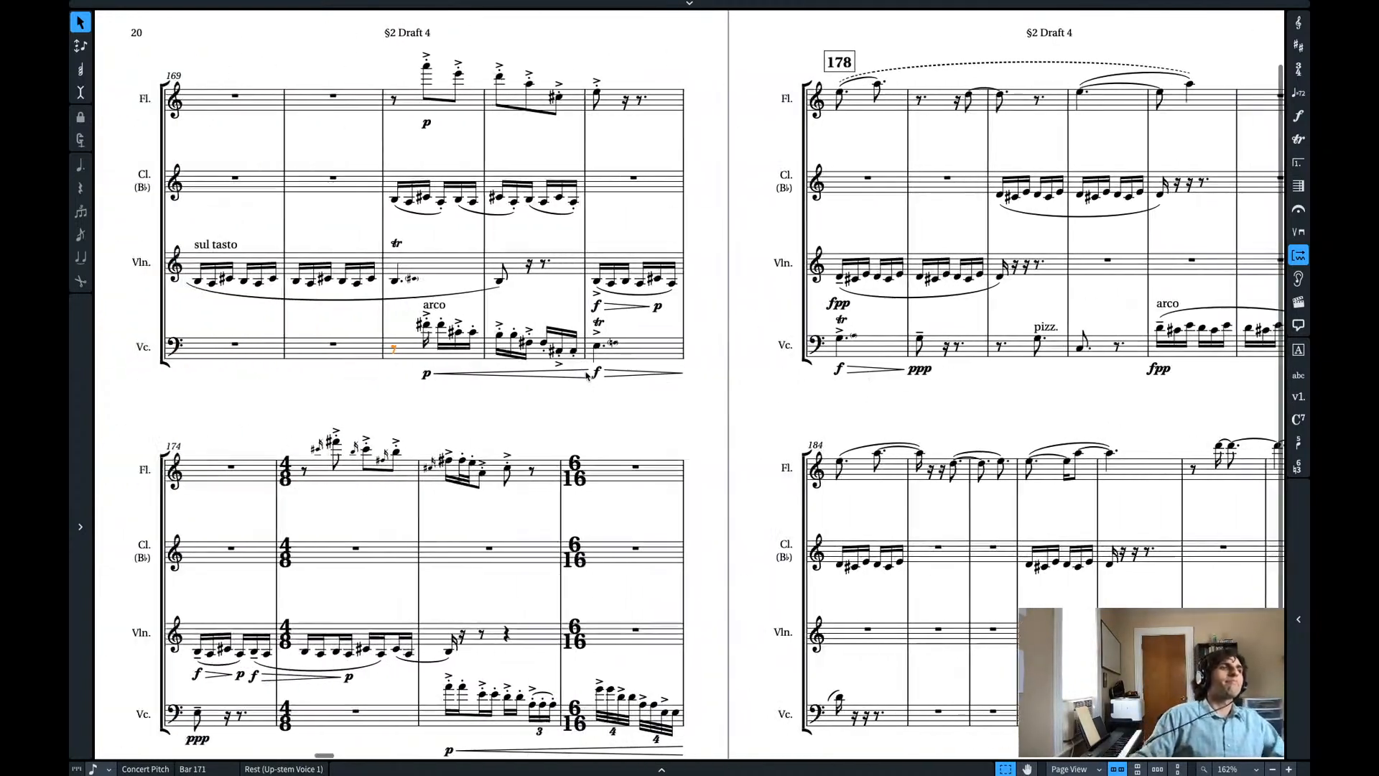
pyautogui.hscroll(-10, 542, 280)
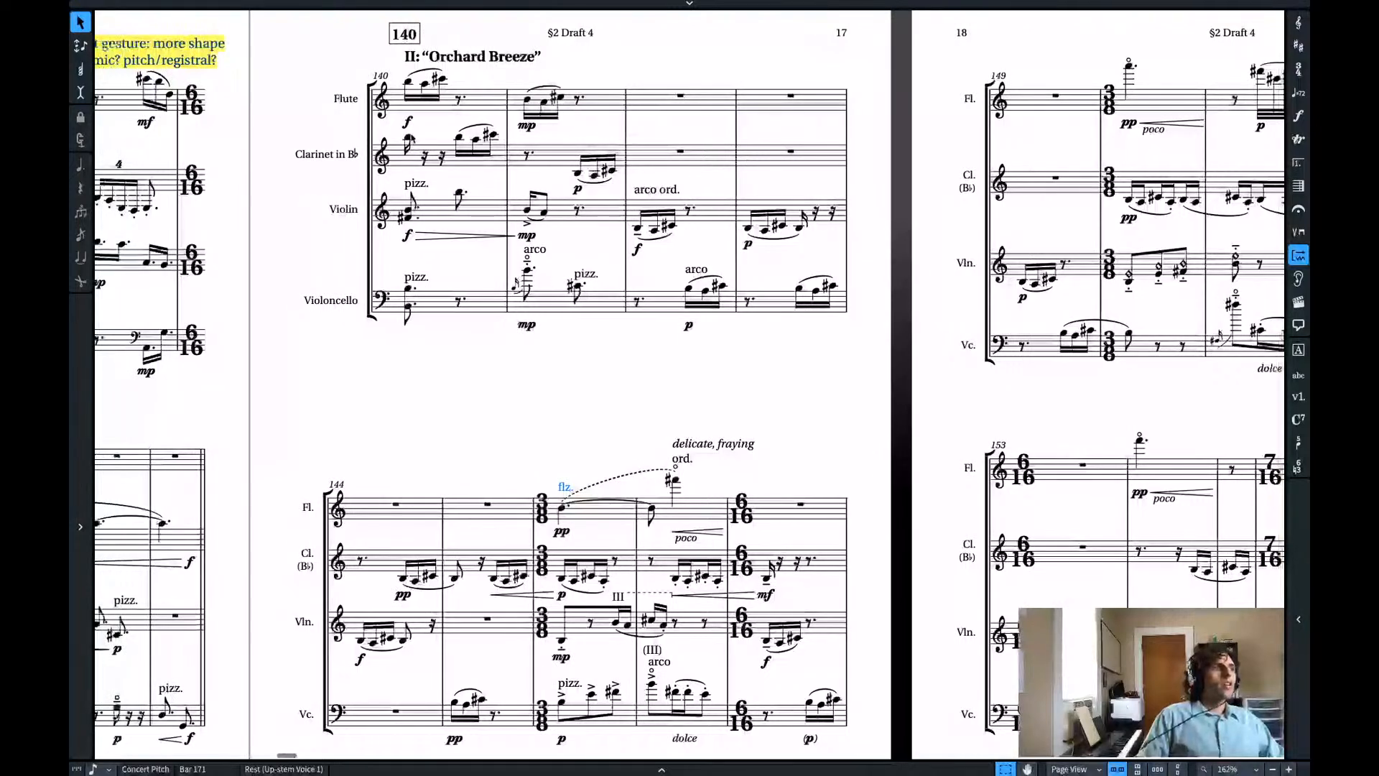
pyautogui.click(409, 136)
pyautogui.moveTo(772, 3)
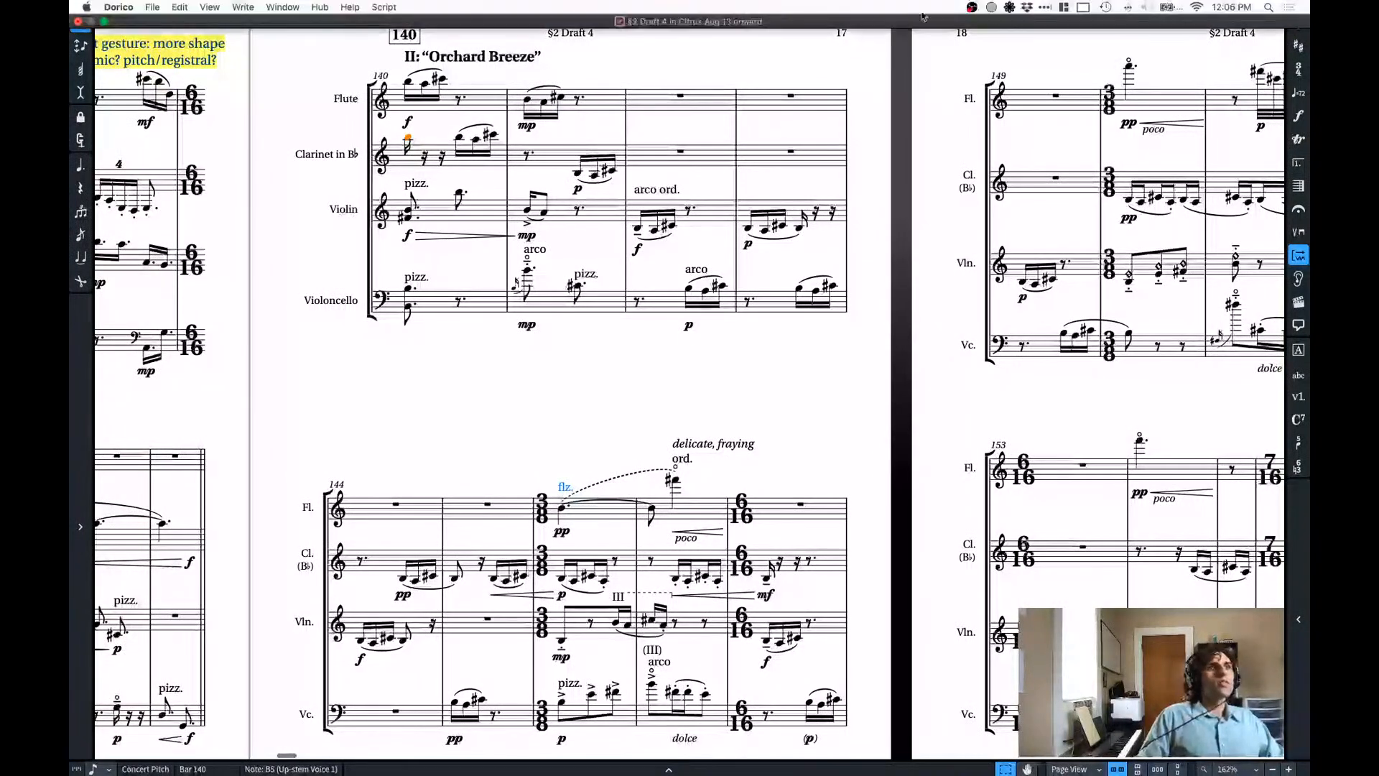
pyautogui.click(1009, 7)
pyautogui.click(1020, 89)
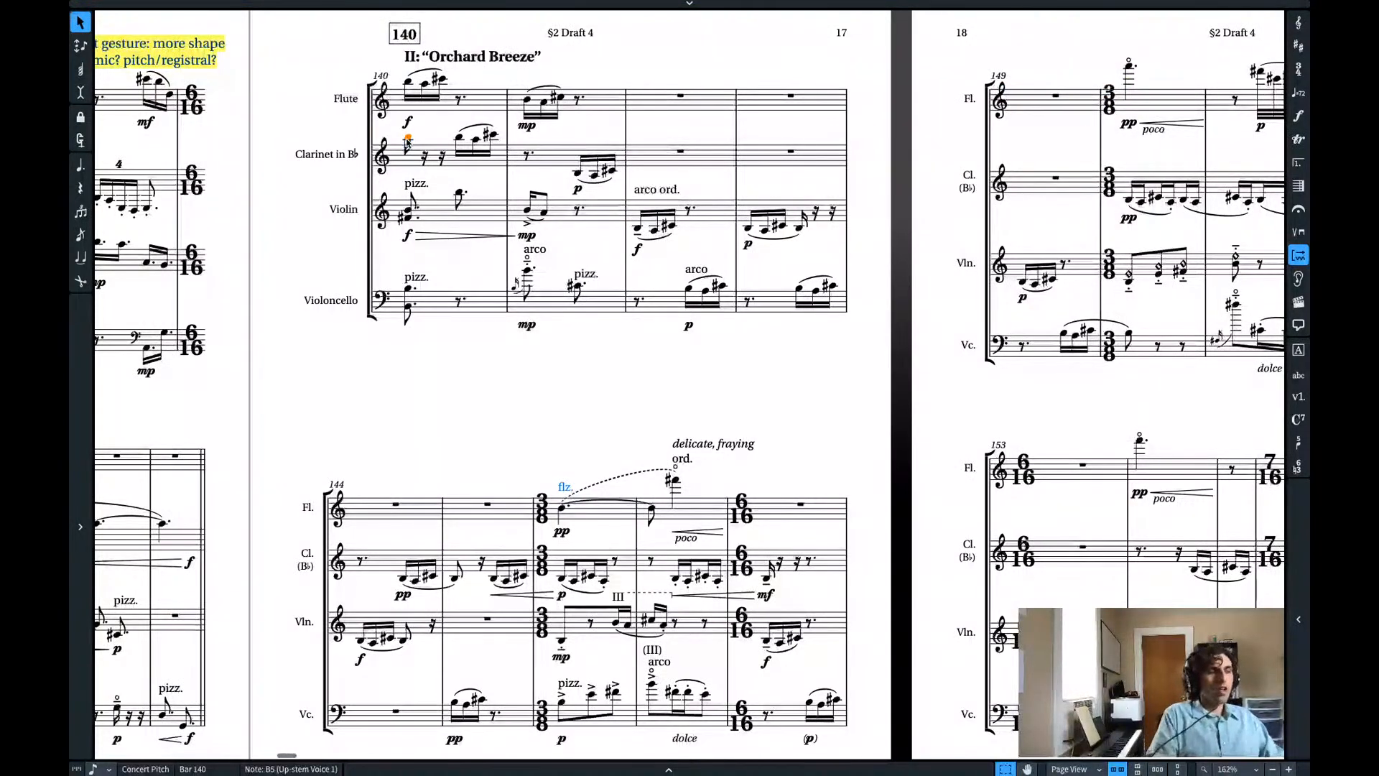
pyautogui.press('space')
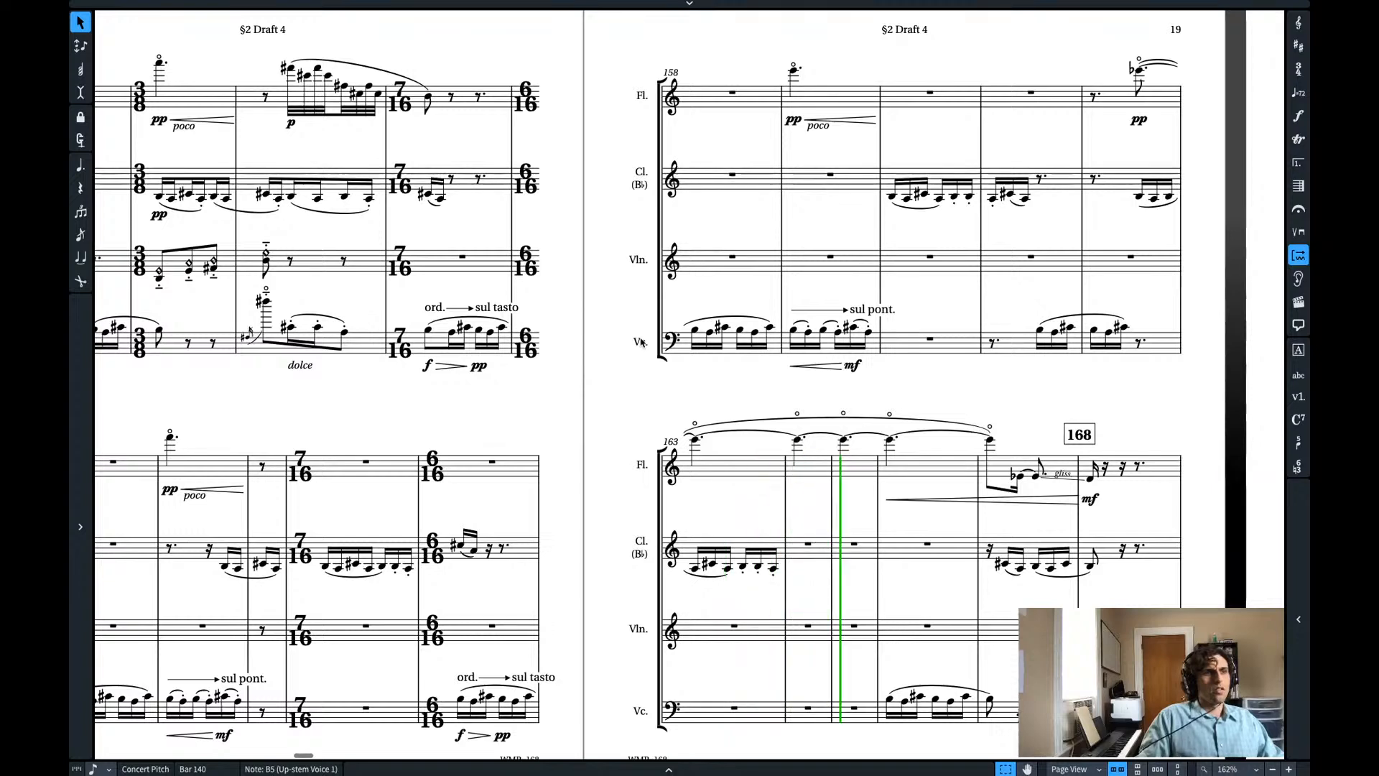
pyautogui.press('space')
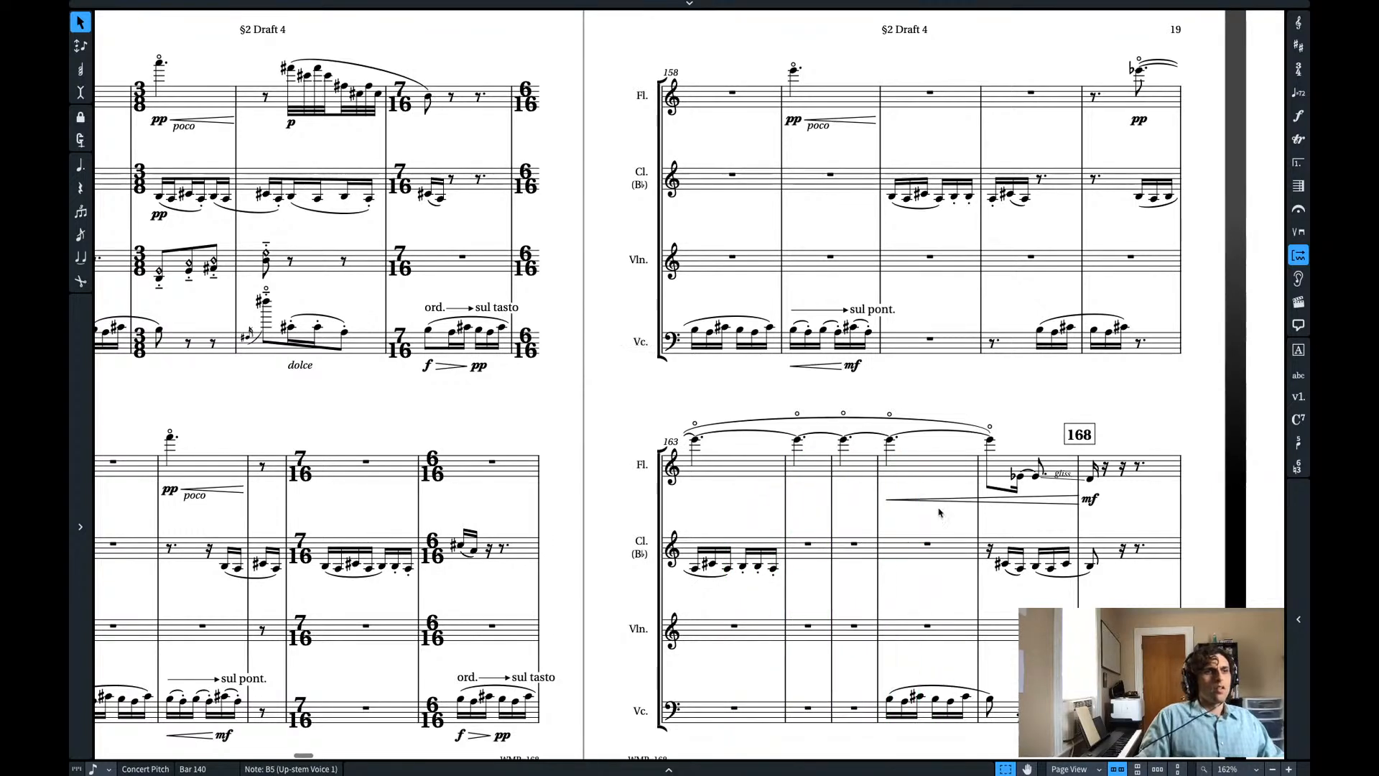
# - Review the score from bar 140 to the systems at bars 158 and 163, with full page heights in view
pyautogui.hscroll(-3, 1041, 595)
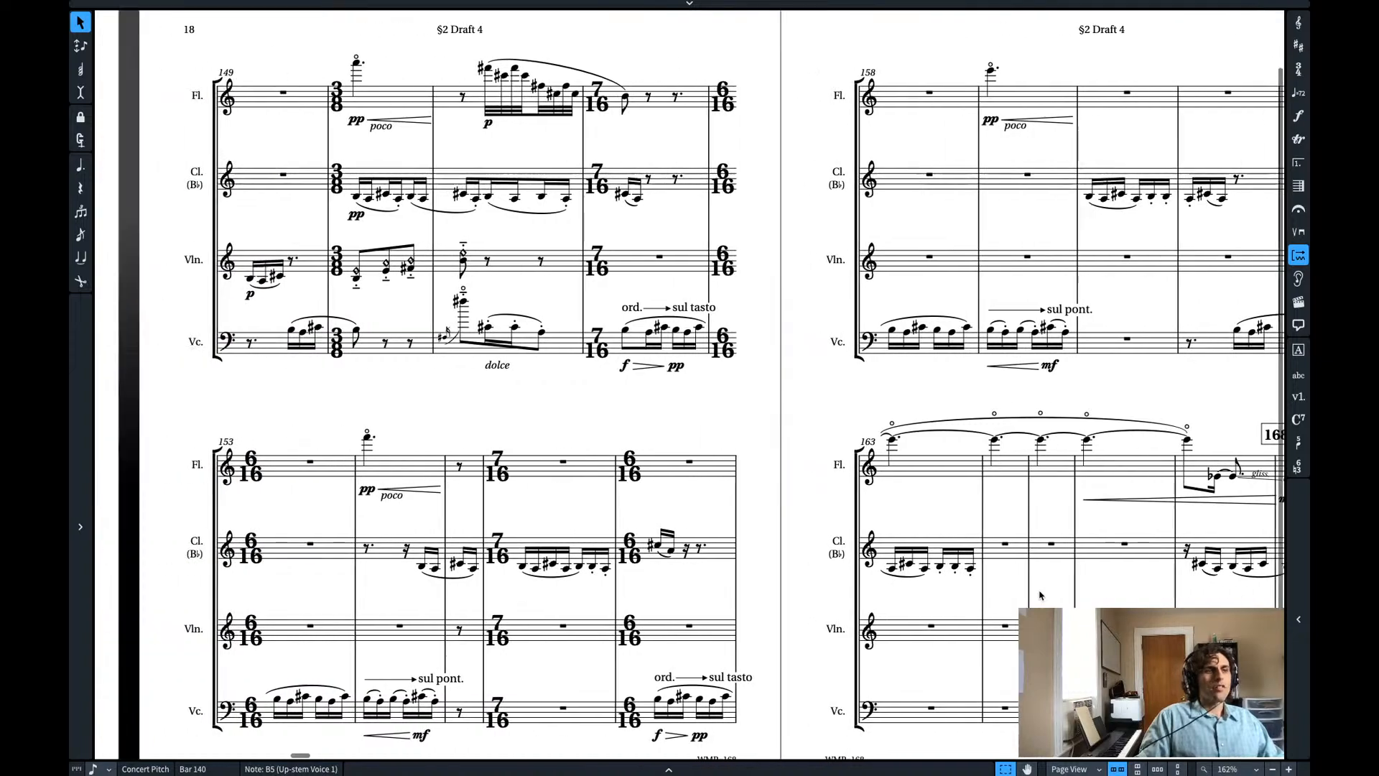
pyautogui.hscroll(2, 1041, 596)
pyautogui.hscroll(-8, 1041, 596)
pyautogui.hscroll(-3, 1041, 595)
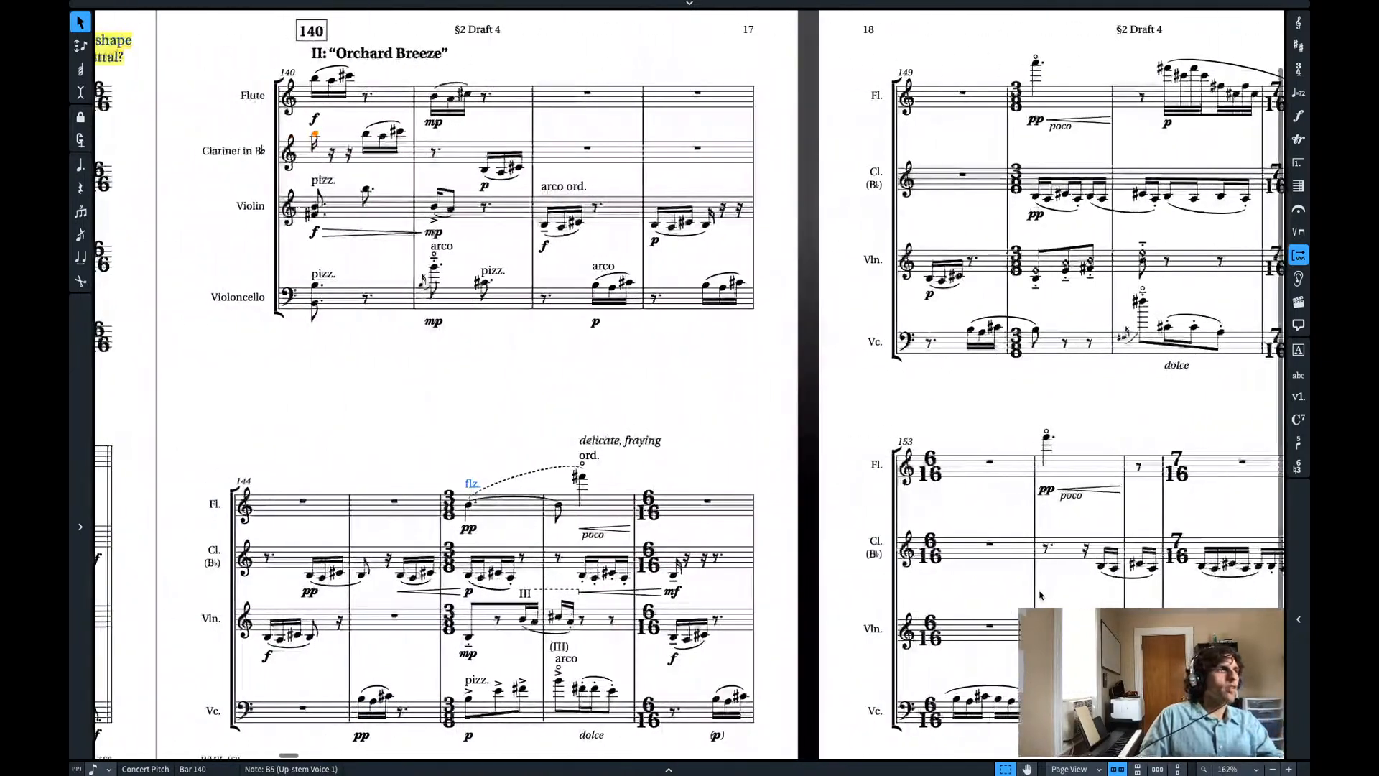
pyautogui.hscroll(2, 1041, 596)
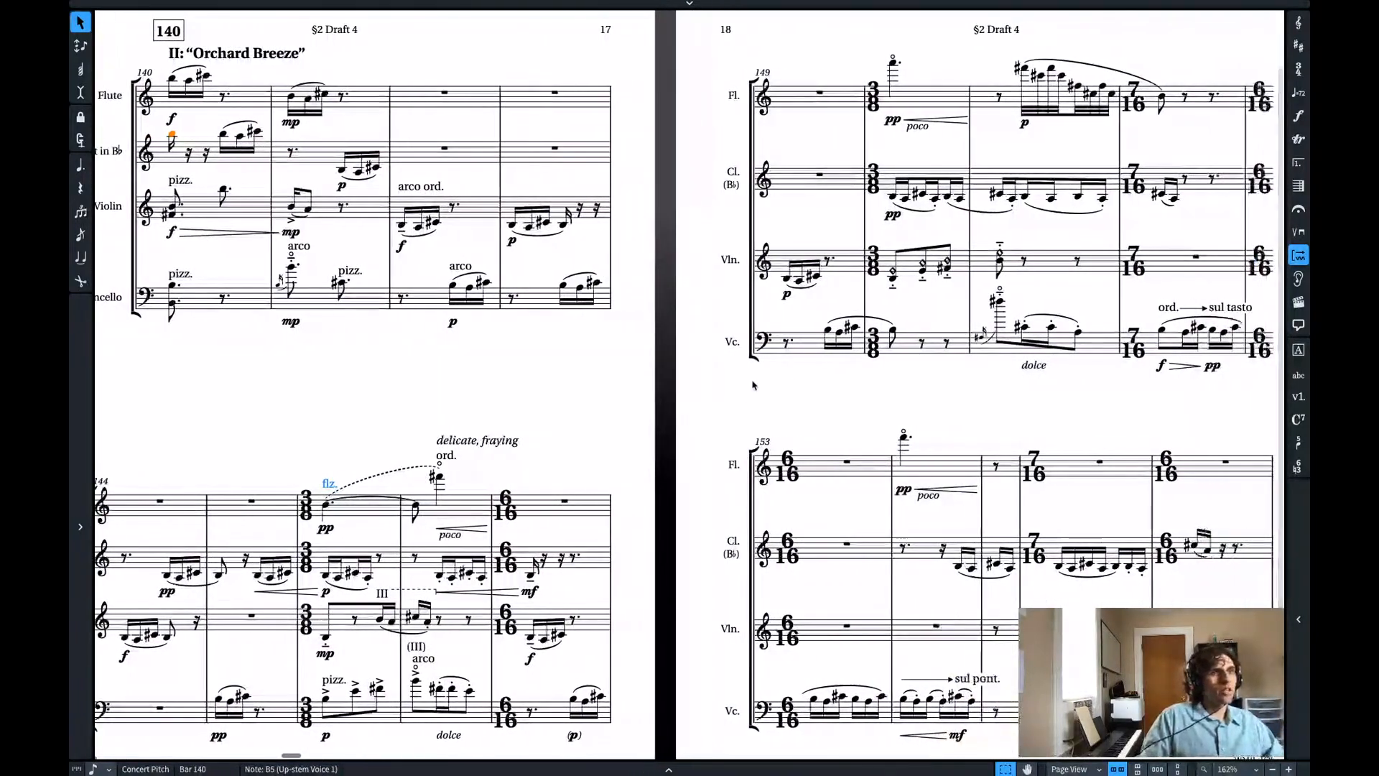
pyautogui.scroll(-3, 742, 393)
pyautogui.hscroll(2, 742, 395)
pyautogui.hscroll(5, 743, 394)
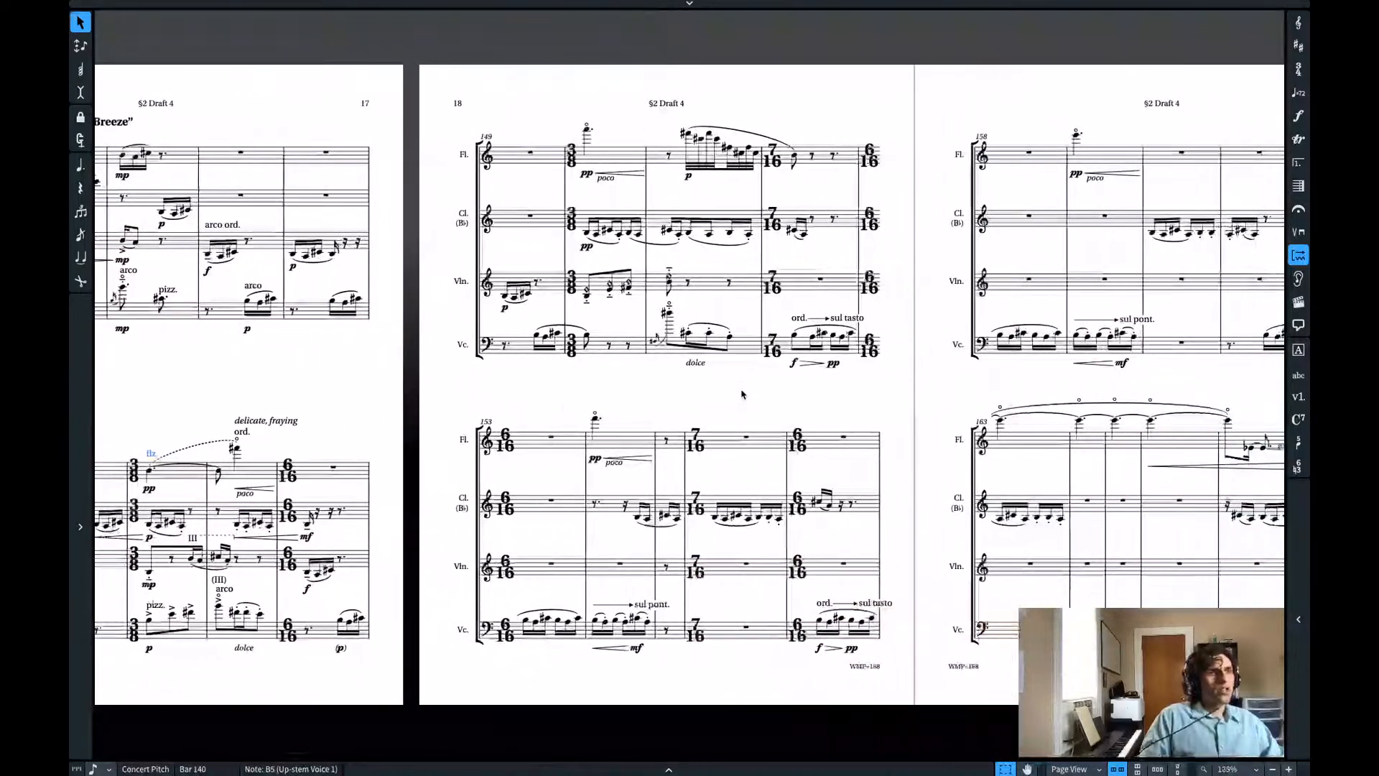
# - Compare the opening page at rehearsal mark 140 with the end of the preceding section and the pages up to rehearsal mark 168
pyautogui.hscroll(-5, 742, 395)
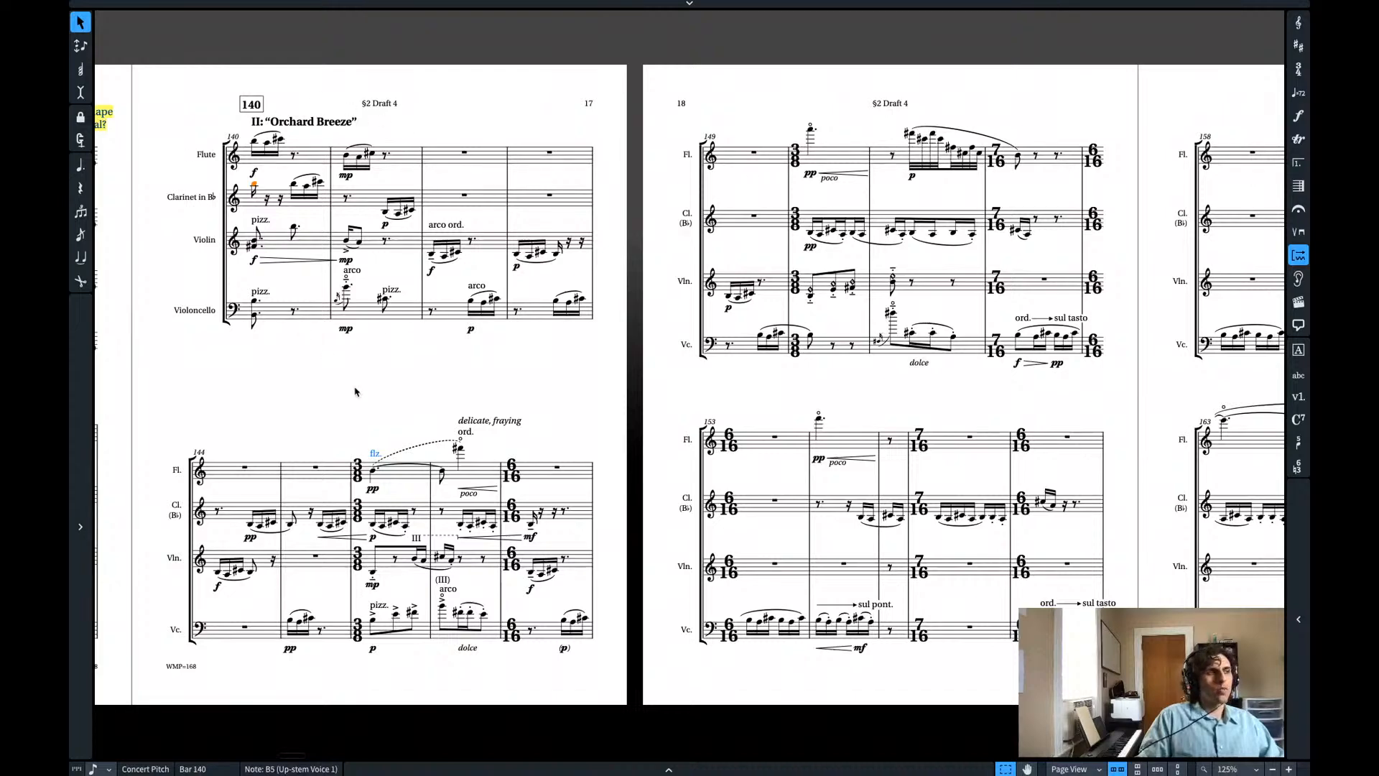
pyautogui.hscroll(-3, 544, 392)
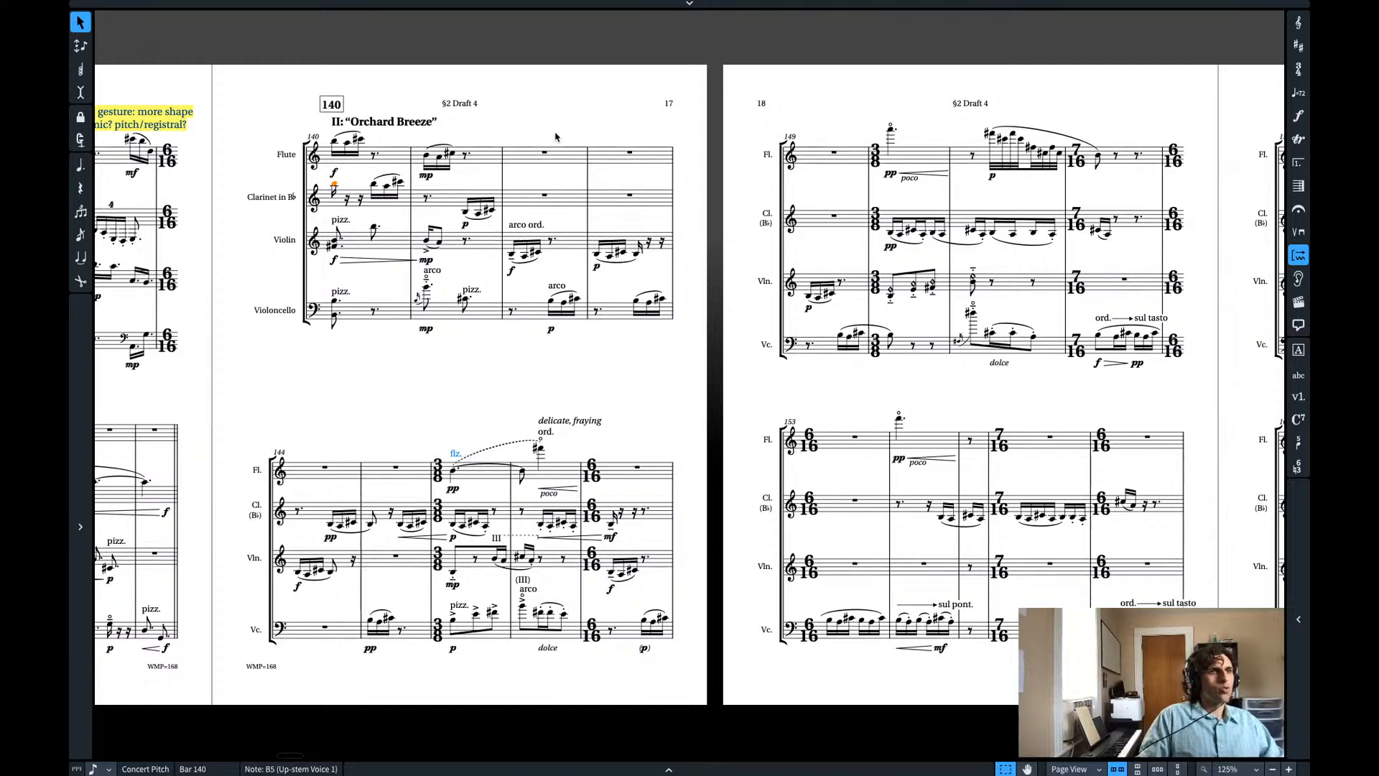
pyautogui.hscroll(5, 534, 382)
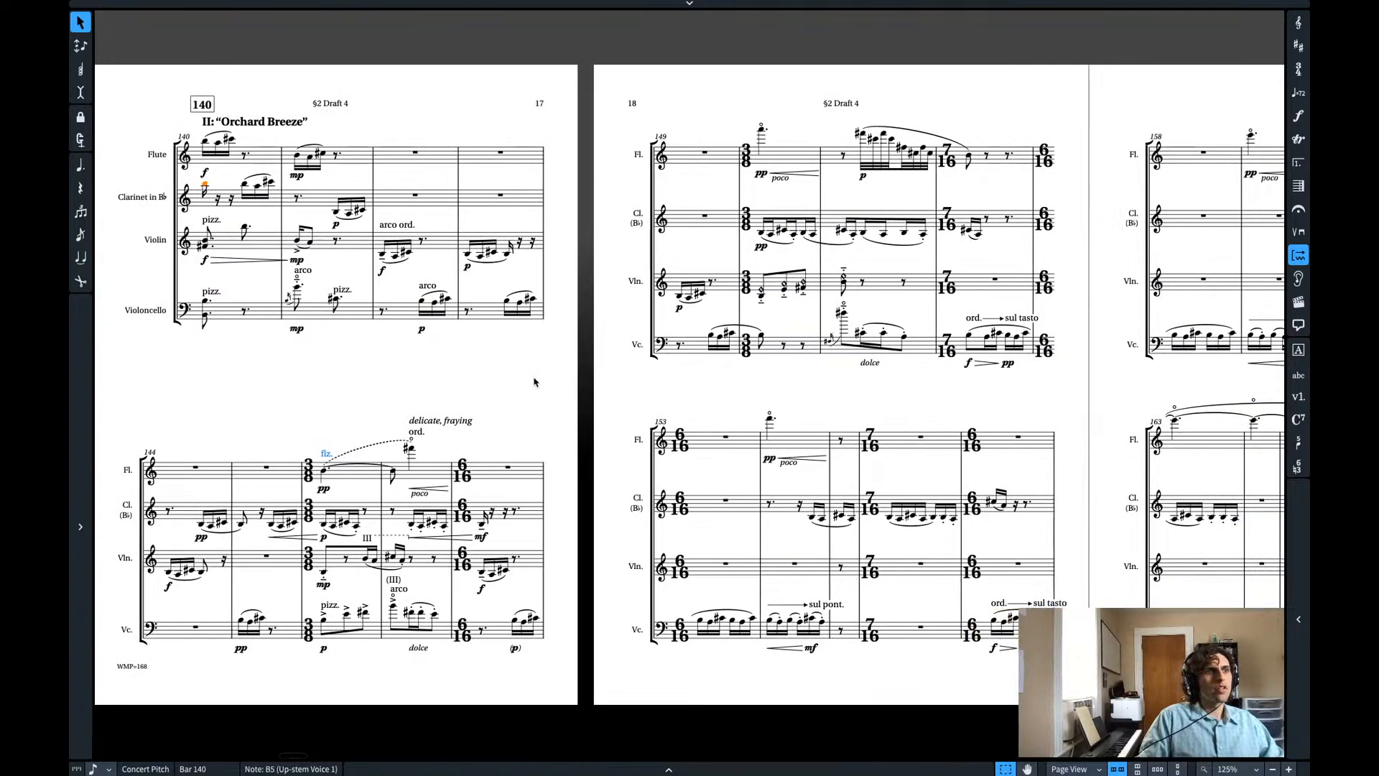
pyautogui.hscroll(2, 535, 382)
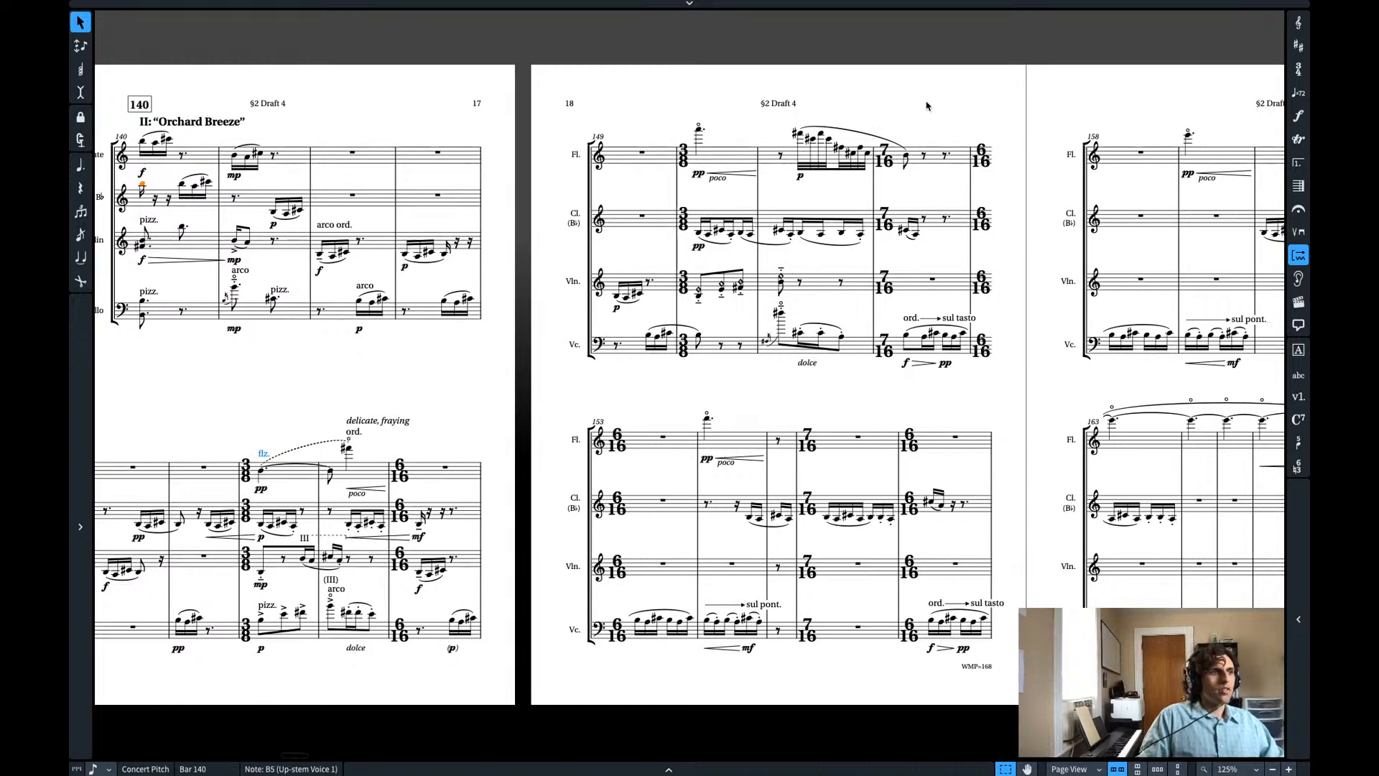
pyautogui.hscroll(12, 800, 379)
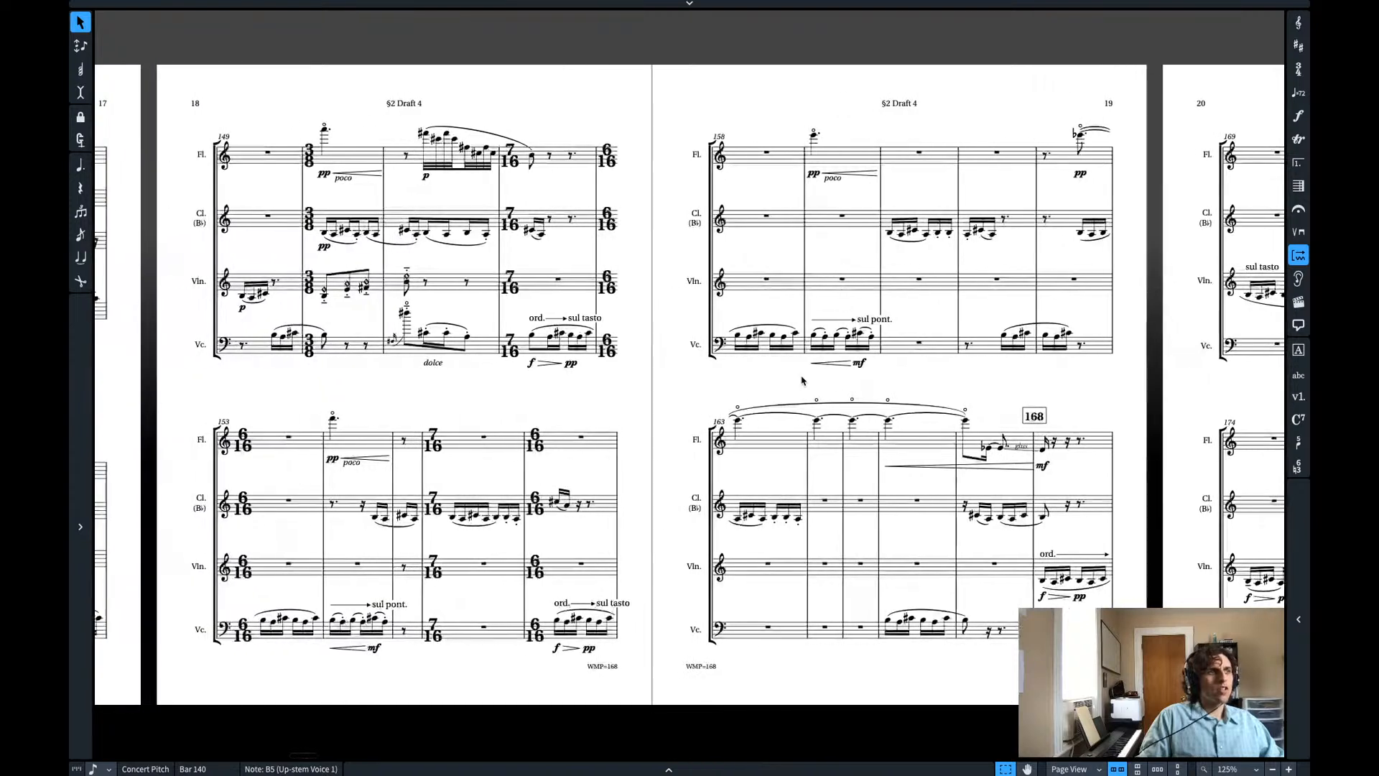
pyautogui.hscroll(-1, 803, 380)
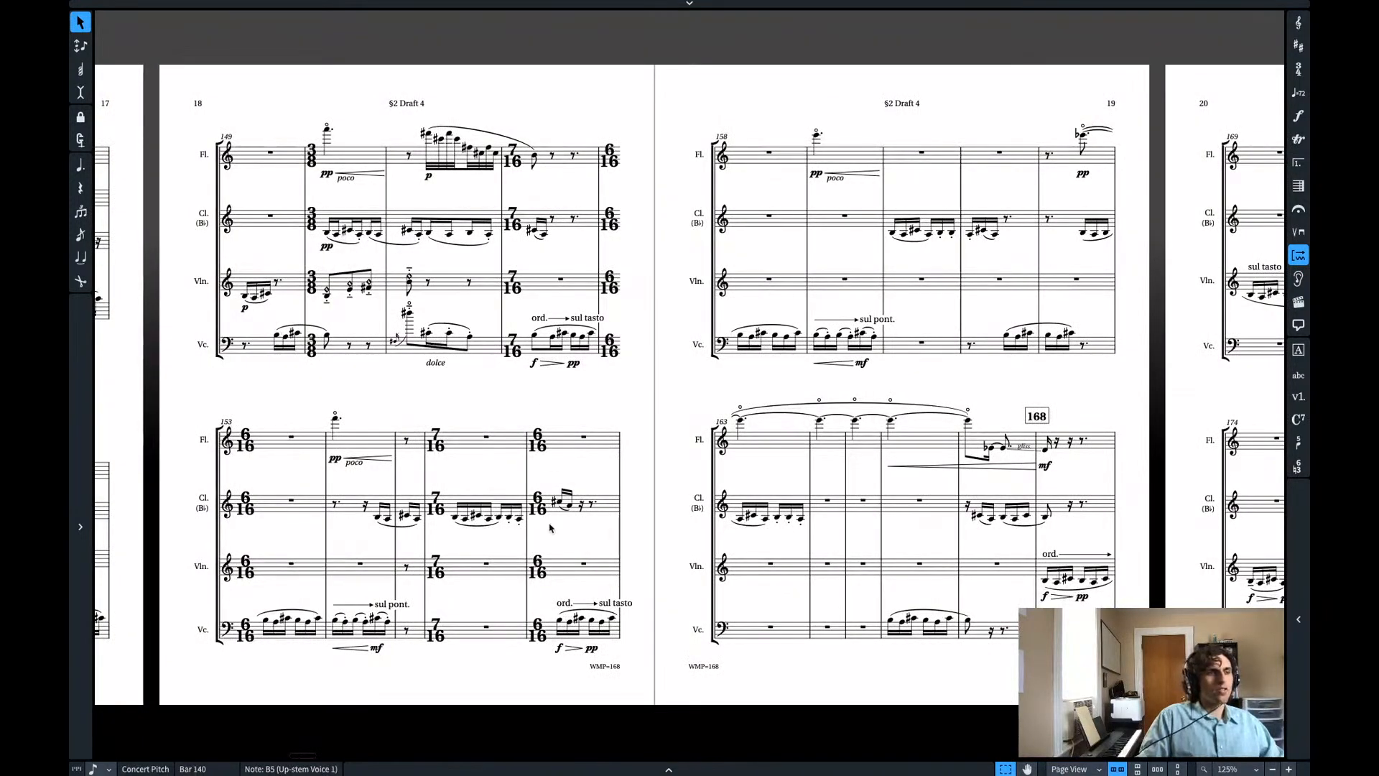
pyautogui.hscroll(-3, 661, 483)
pyautogui.hscroll(-15, 662, 483)
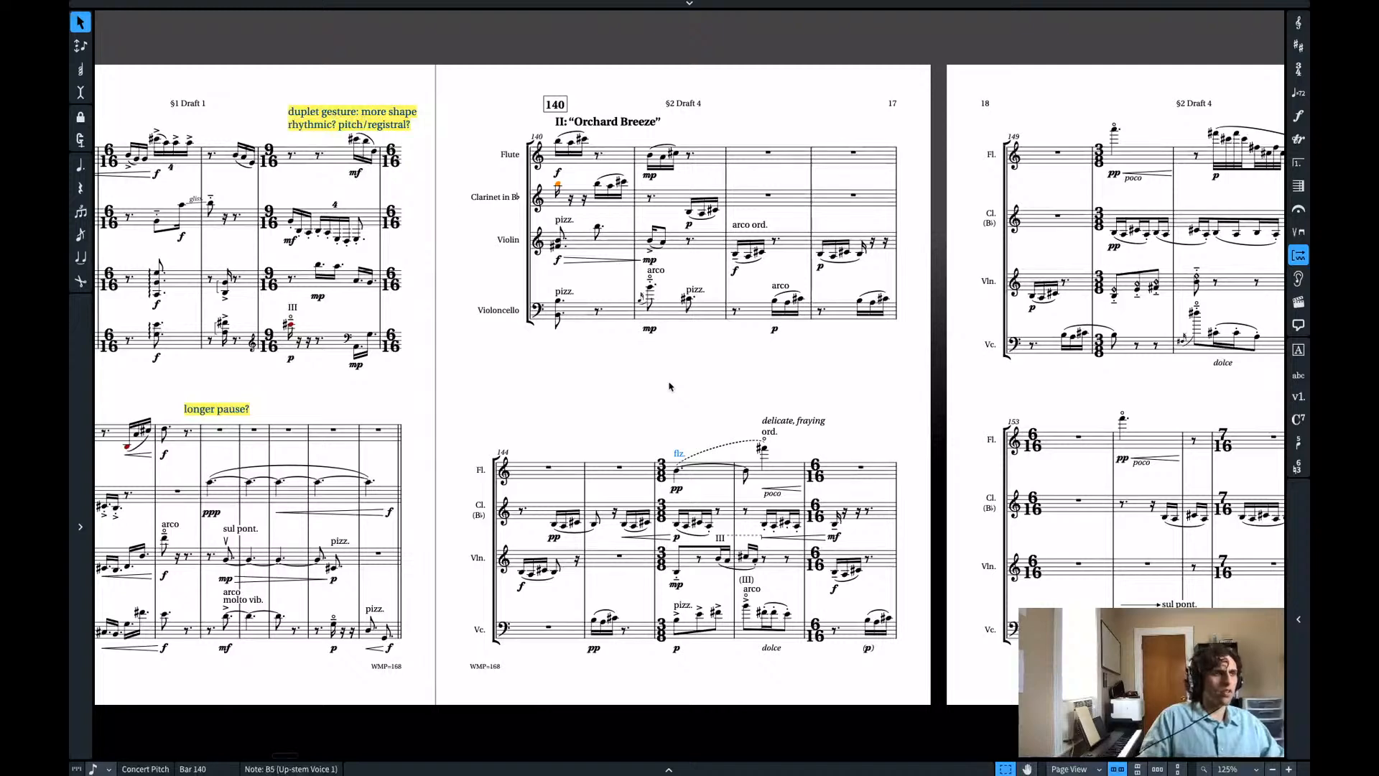
pyautogui.hscroll(5, 669, 386)
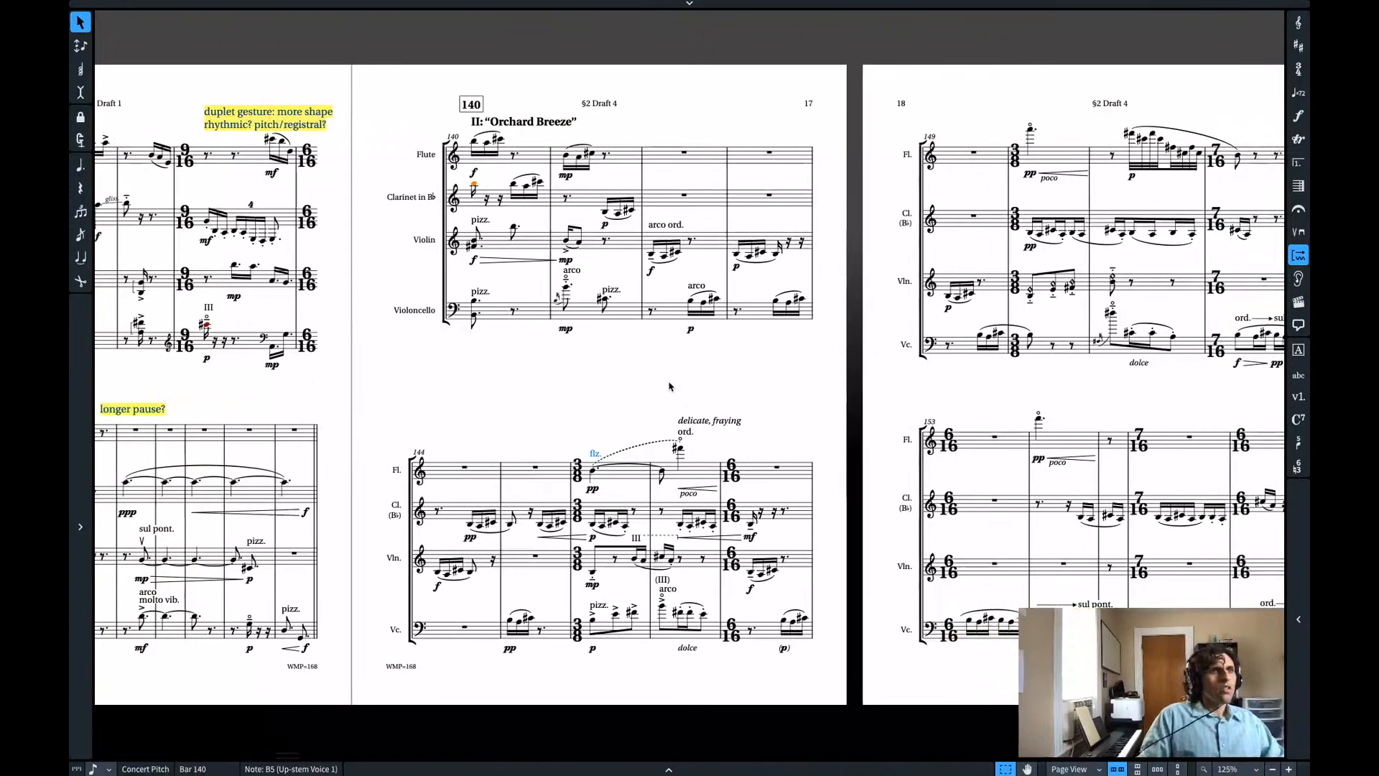
pyautogui.hscroll(1, 668, 387)
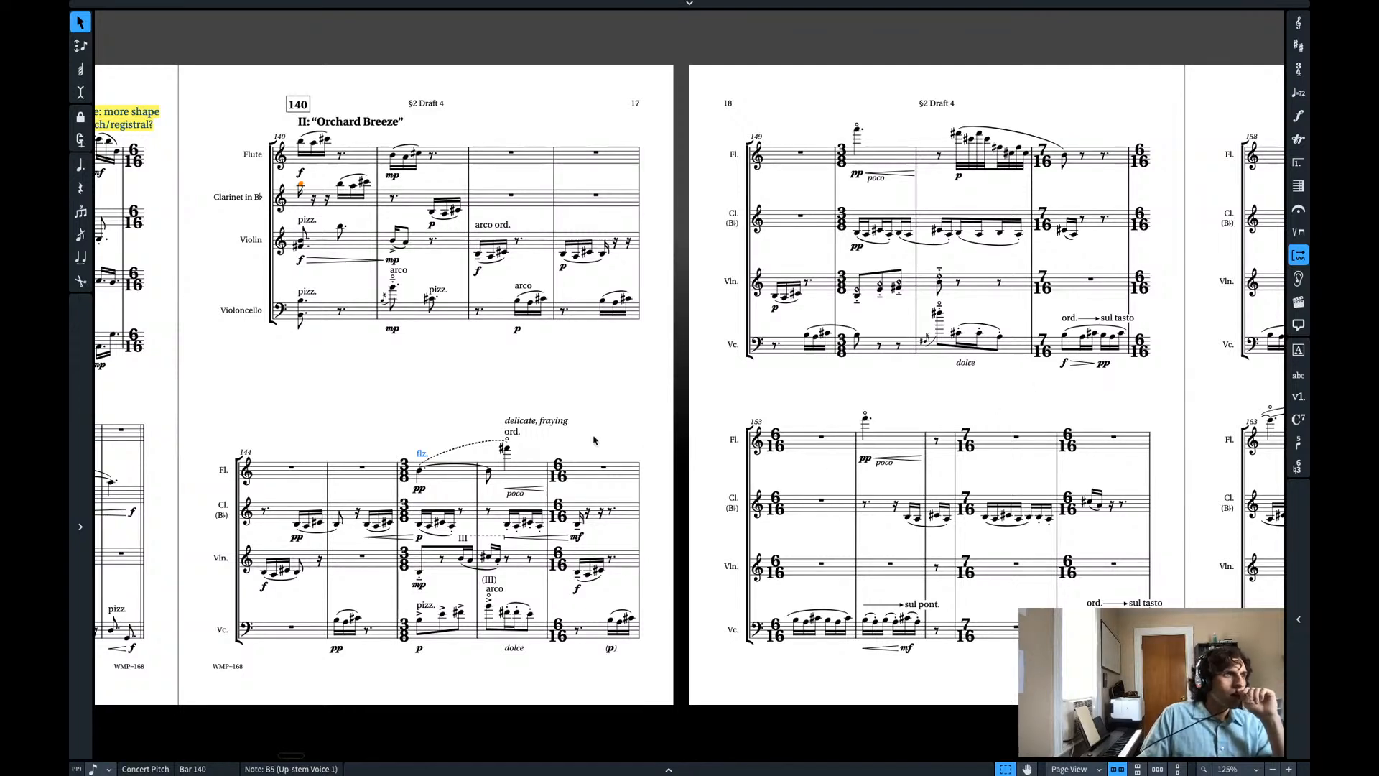
pyautogui.hscroll(-2, 530, 423)
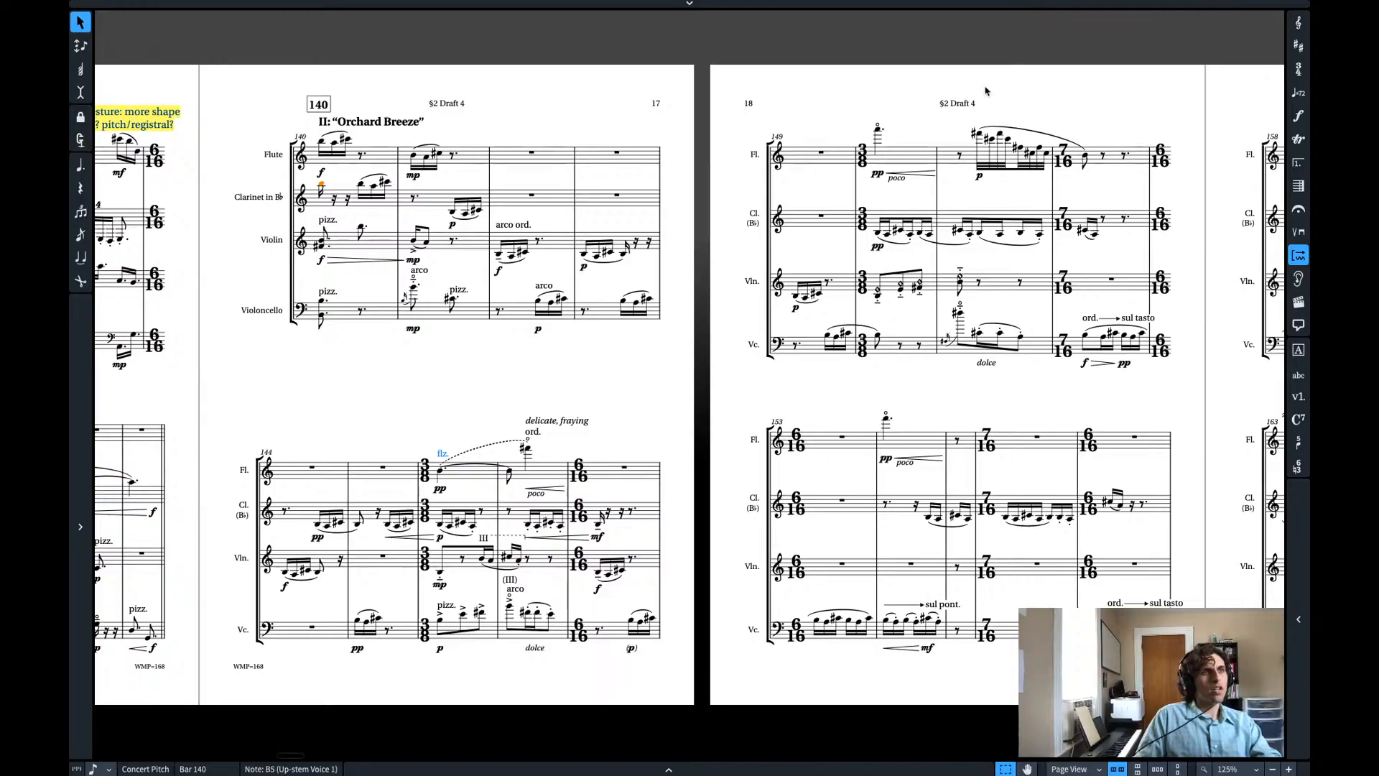
# - Go back to the first page of "Apples" and look over the opening of "First-bite crunch" up to rehearsal mark 24
pyautogui.hscroll(-10, 899, 108)
pyautogui.hscroll(-20, 899, 108)
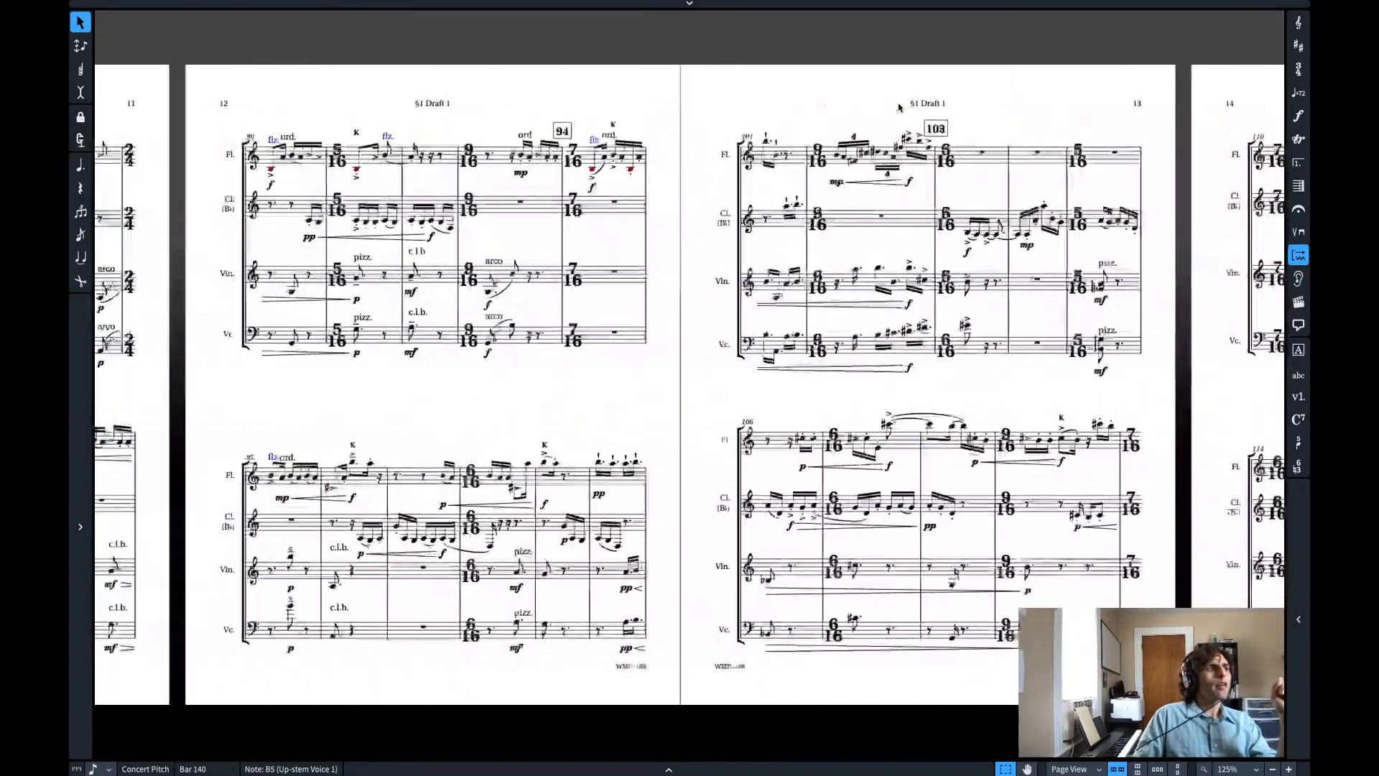
pyautogui.hscroll(8, 899, 107)
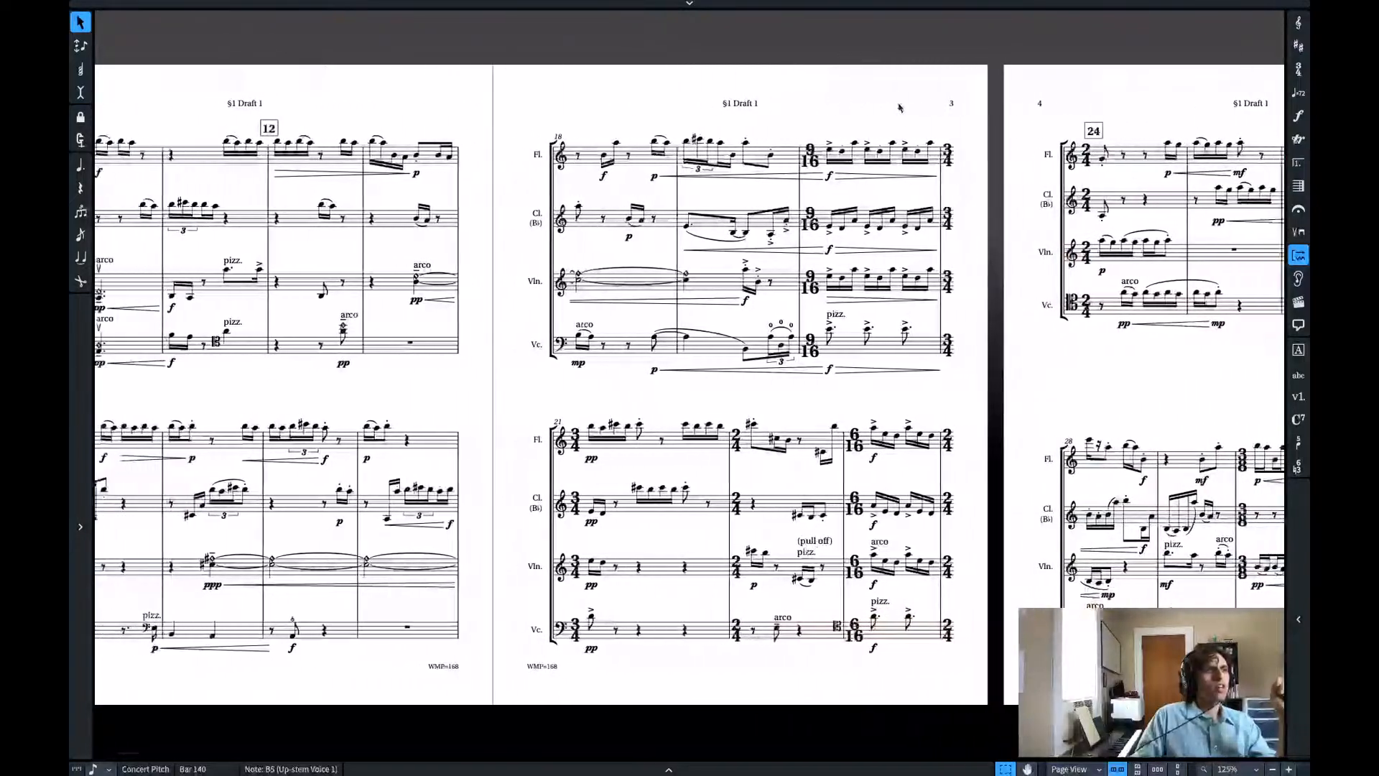
pyautogui.hscroll(-2, 899, 107)
pyautogui.hscroll(-6, 695, 229)
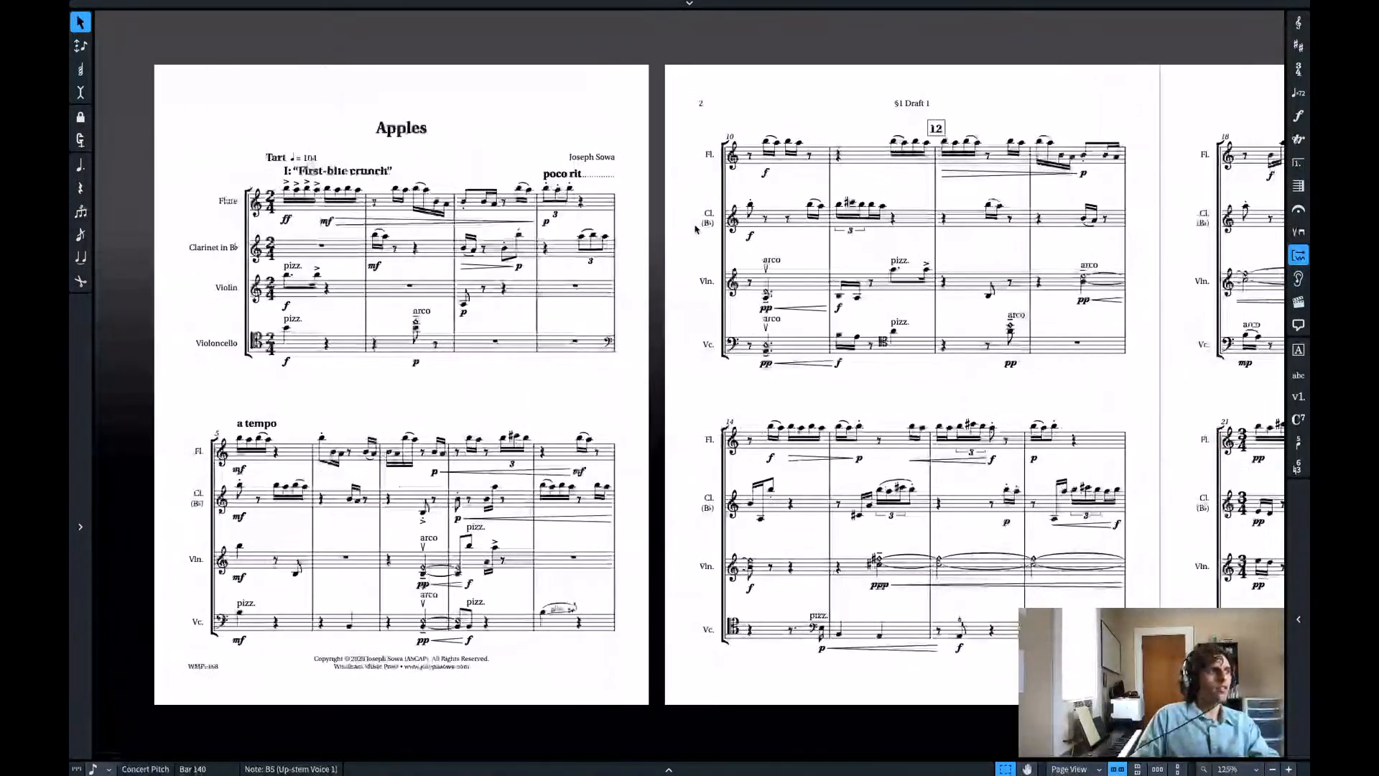
pyautogui.hscroll(8, 696, 228)
pyautogui.hscroll(2, 697, 230)
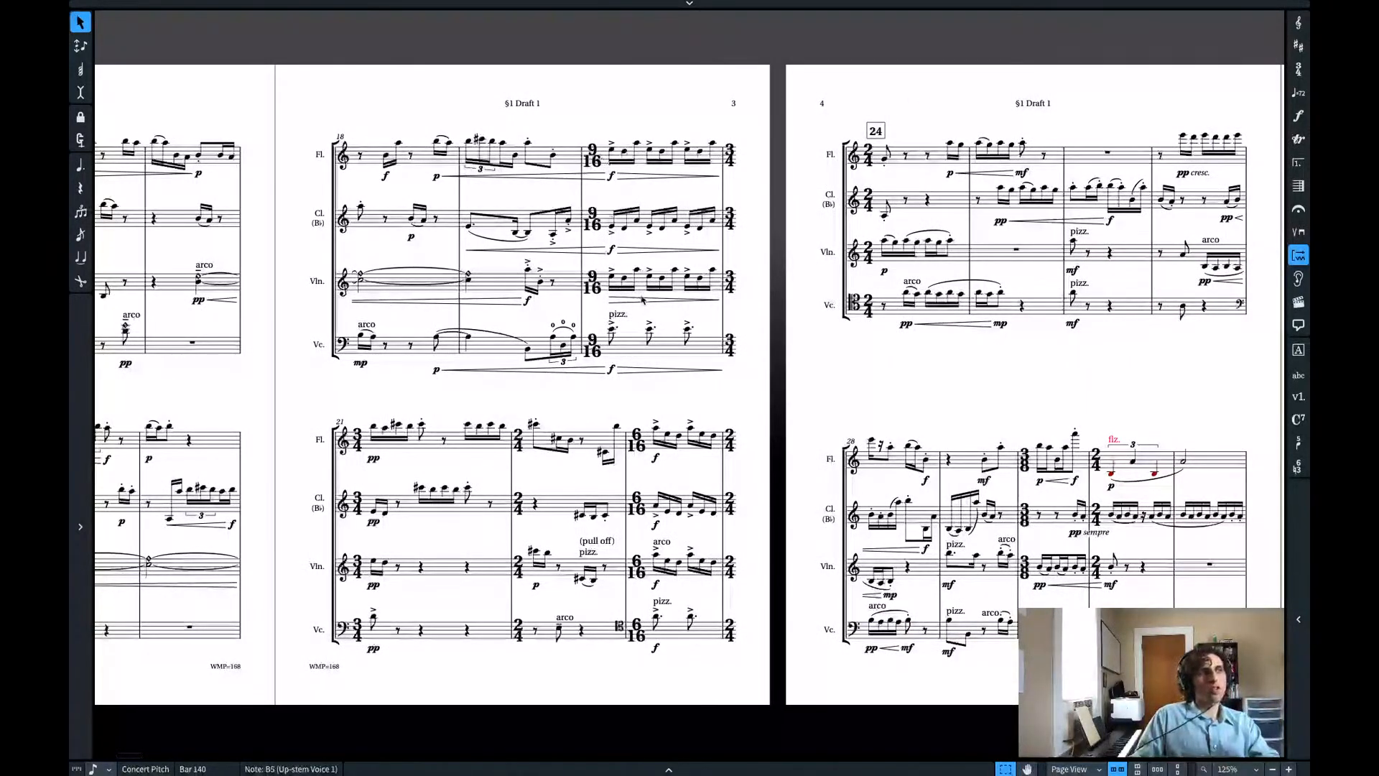
pyautogui.hscroll(1, 641, 300)
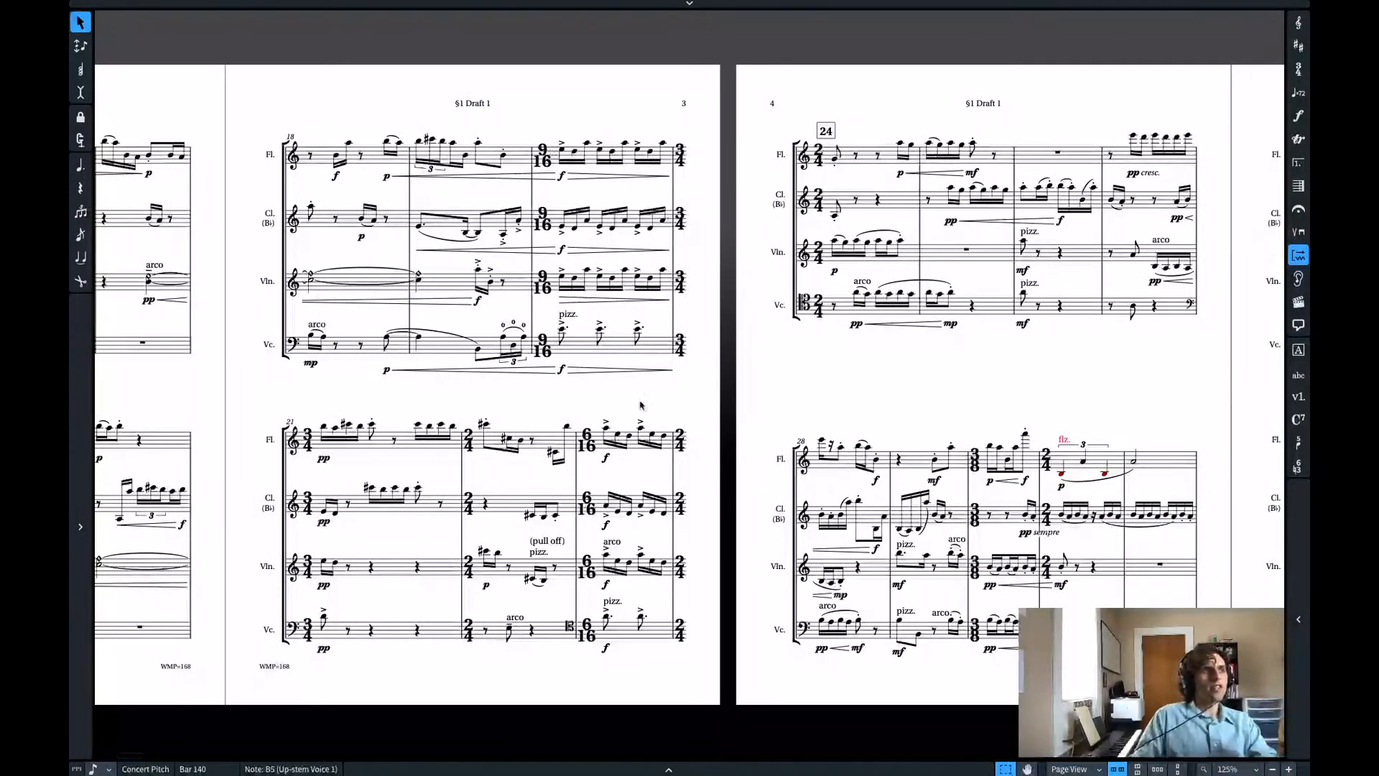
# - Scan the rest of the first section from rehearsal mark 24 through to the start of "Orchard Breeze" at bar 140
pyautogui.hscroll(11, 654, 634)
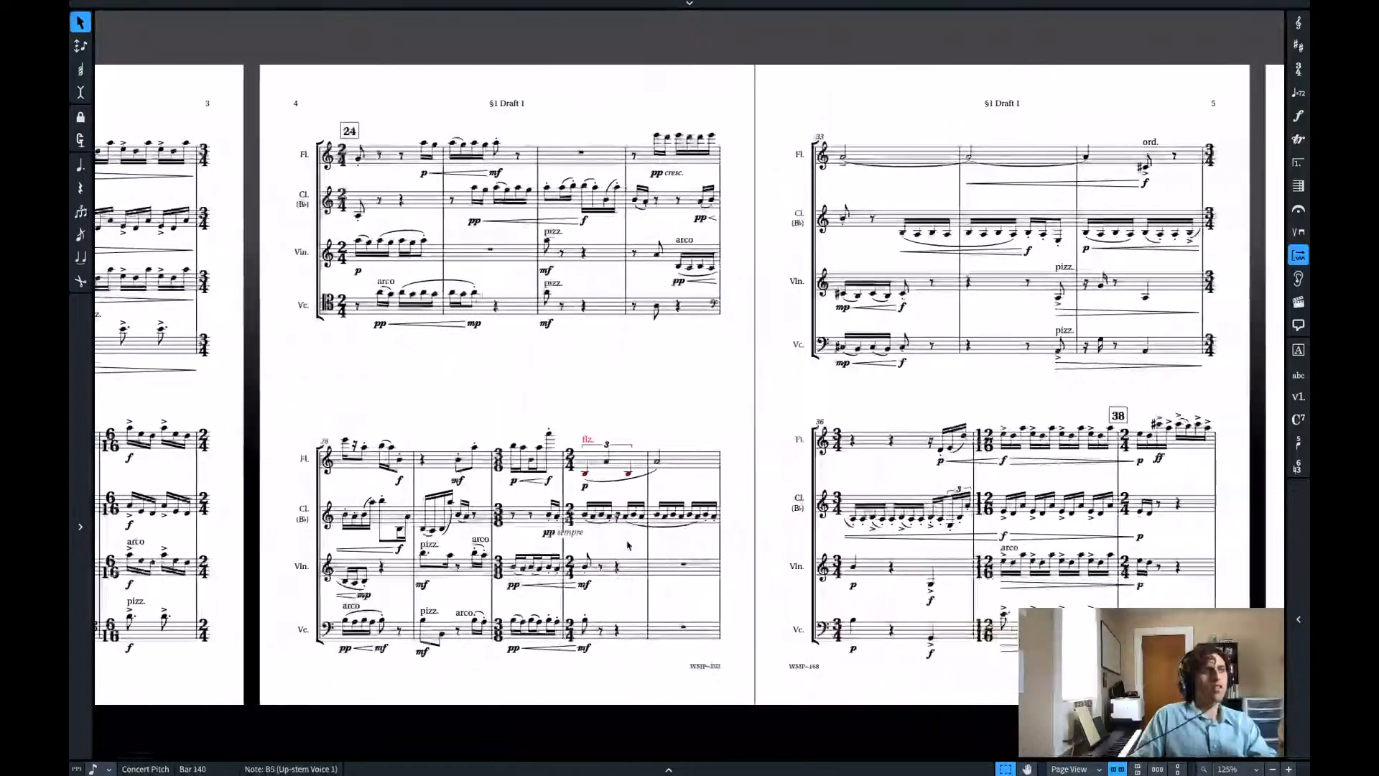
pyautogui.hscroll(2, 628, 546)
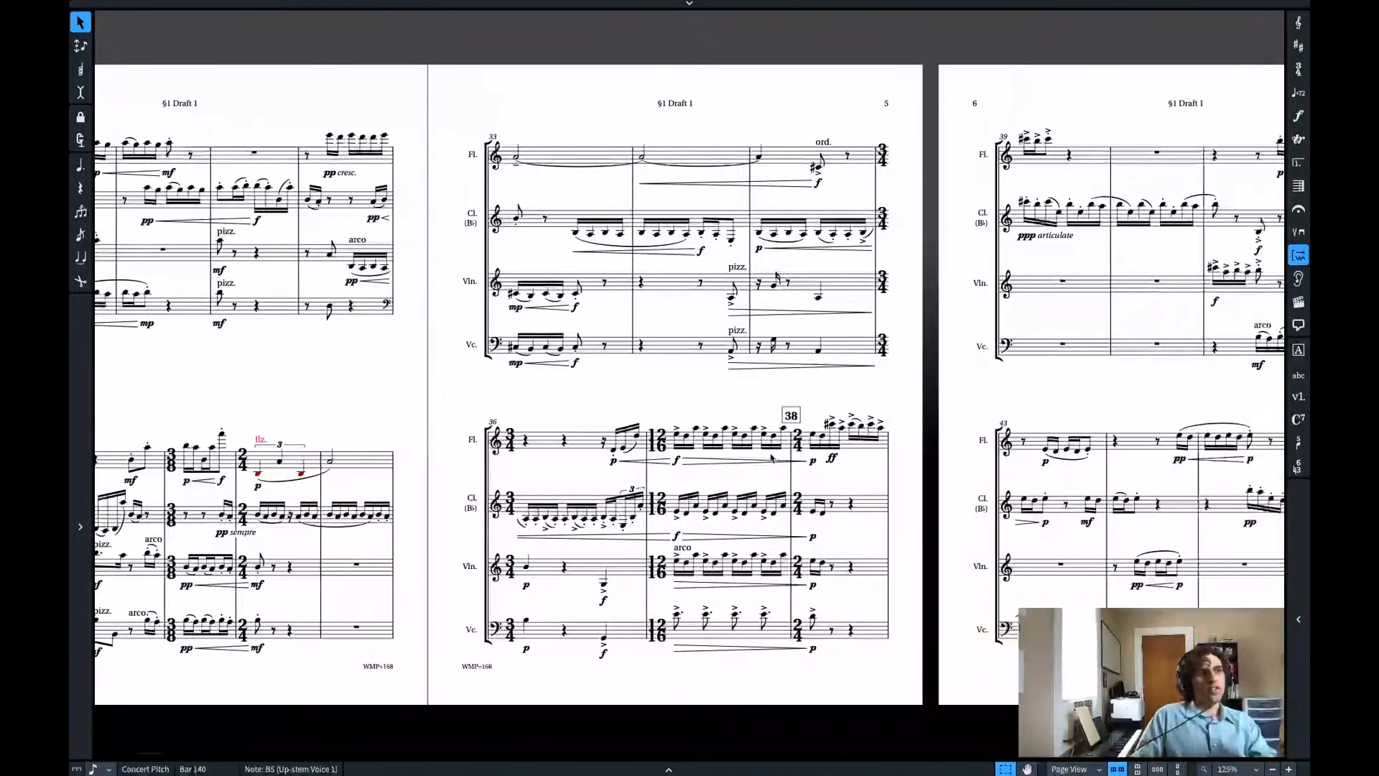
pyautogui.hscroll(15, 745, 480)
pyautogui.hscroll(20, 744, 481)
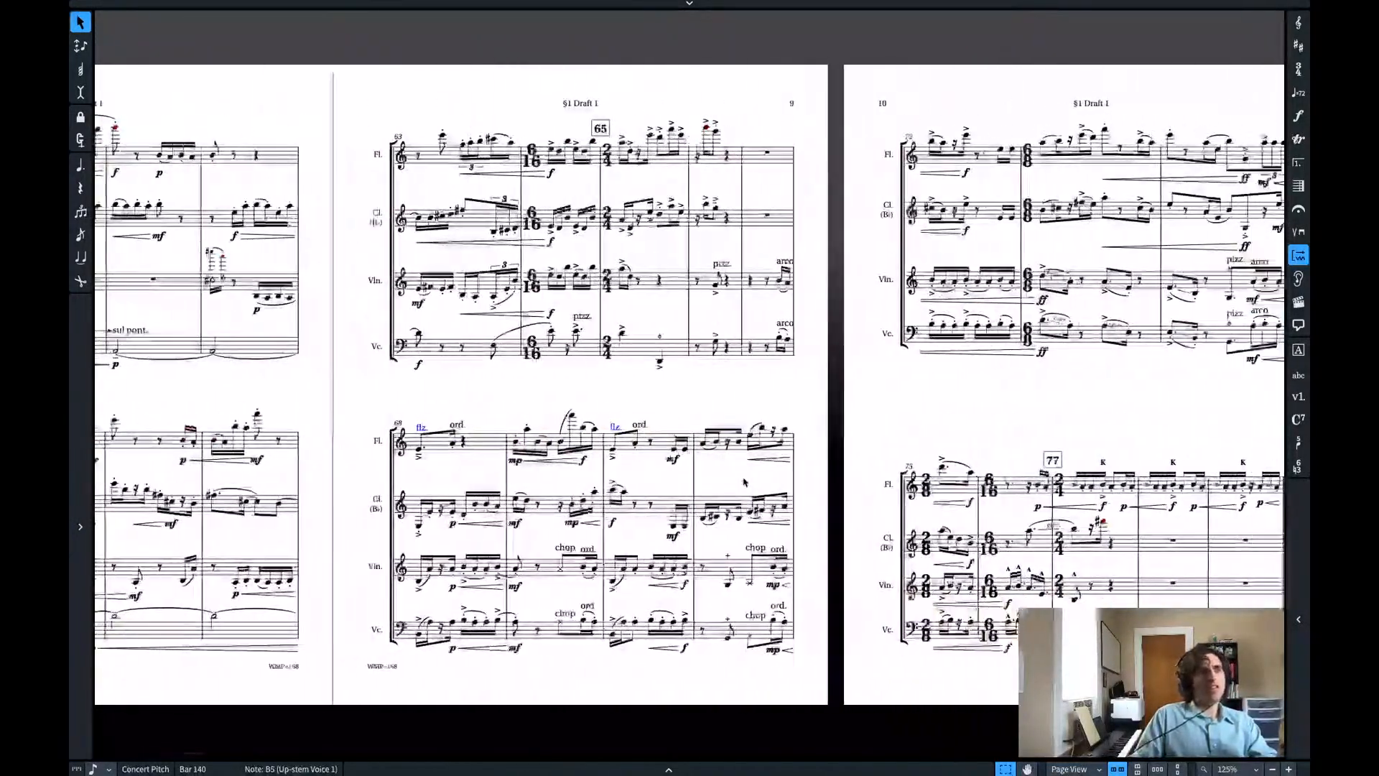
pyautogui.hscroll(20, 745, 482)
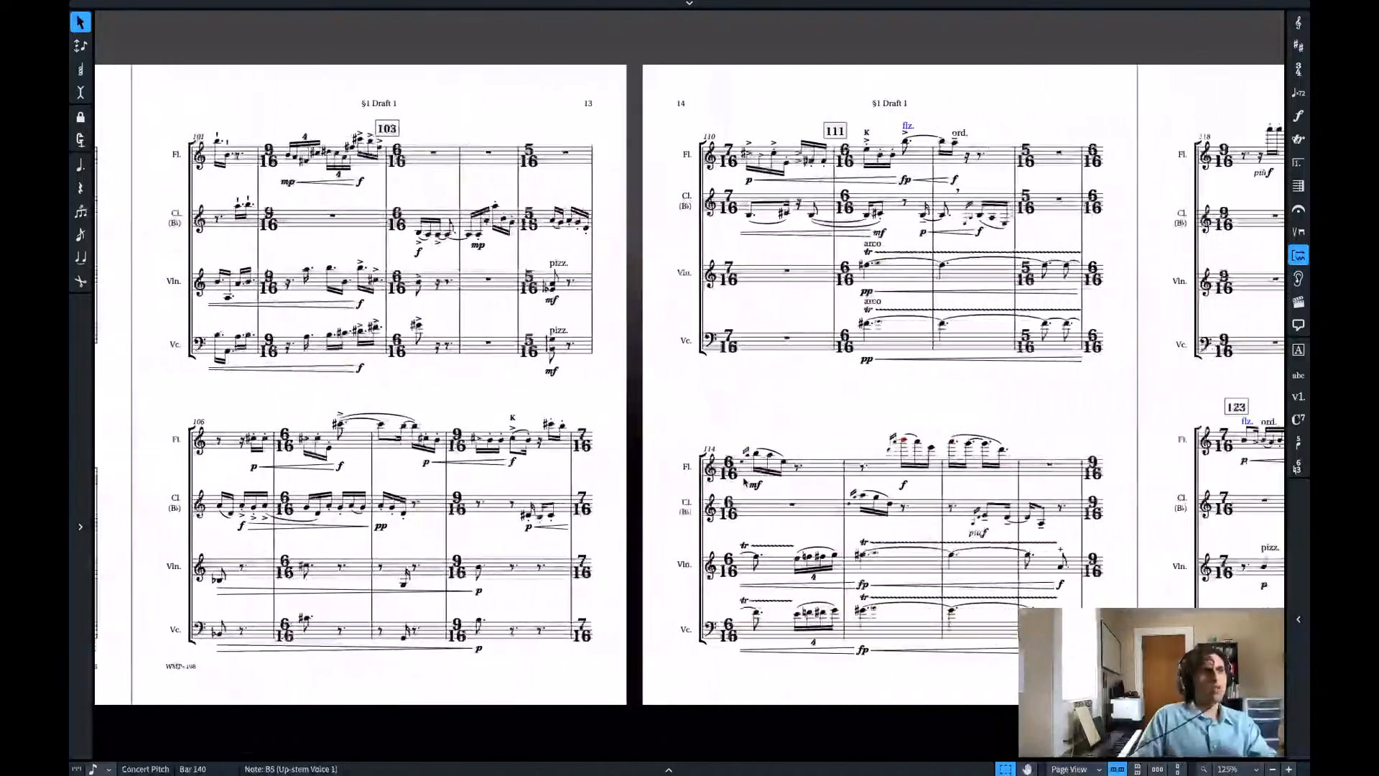
pyautogui.hscroll(10, 744, 482)
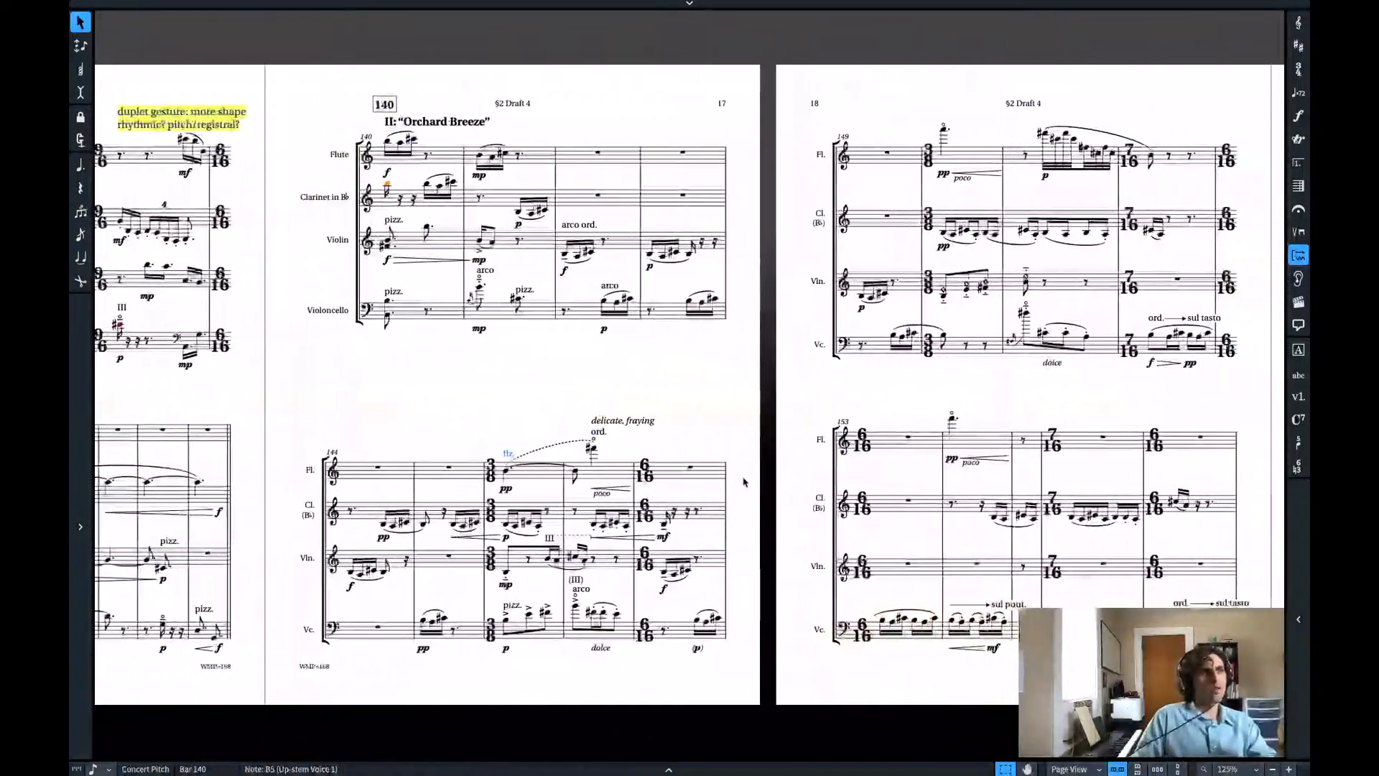
# - Play back "Orchard Breeze" from the cello rest in bar 142 through the flute's descending run, then stop playback
pyautogui.hscroll(-2, 744, 482)
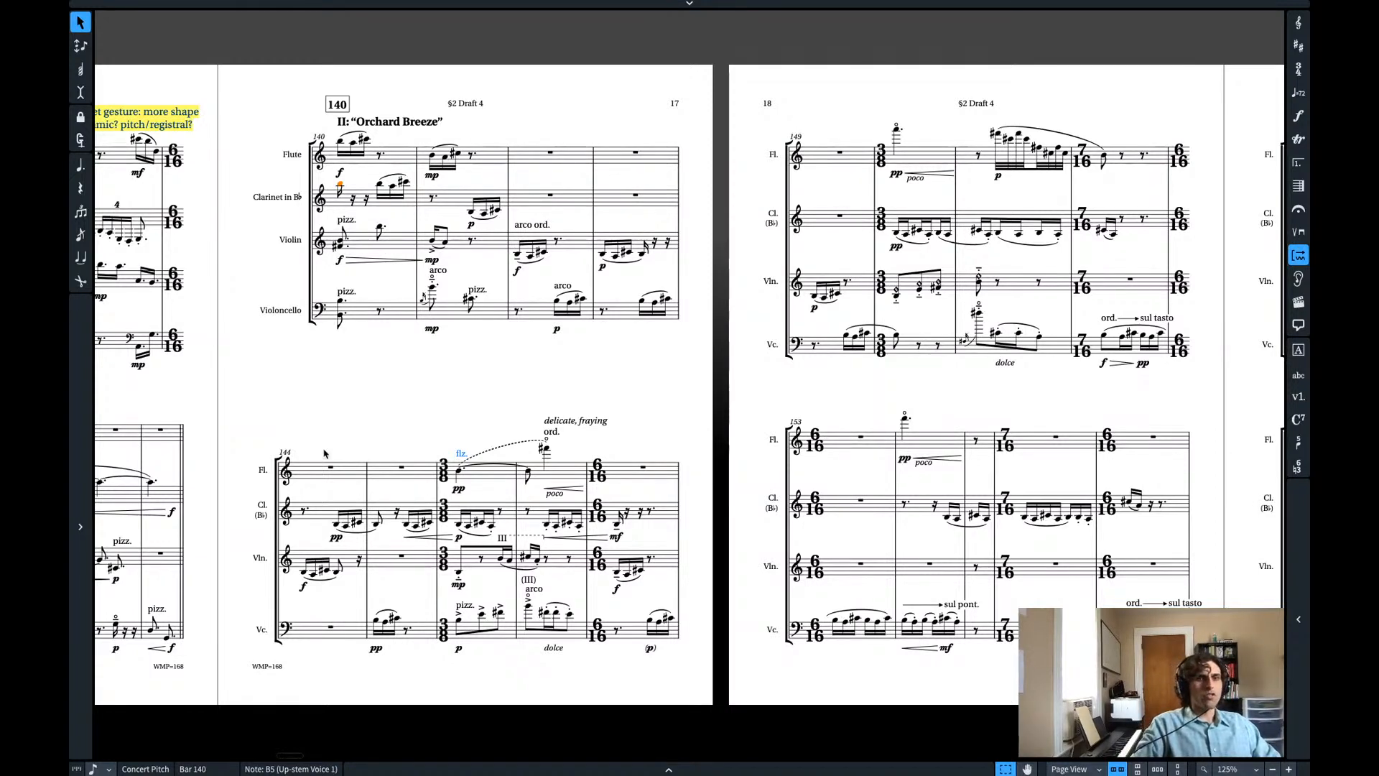
pyautogui.hscroll(-2, 437, 391)
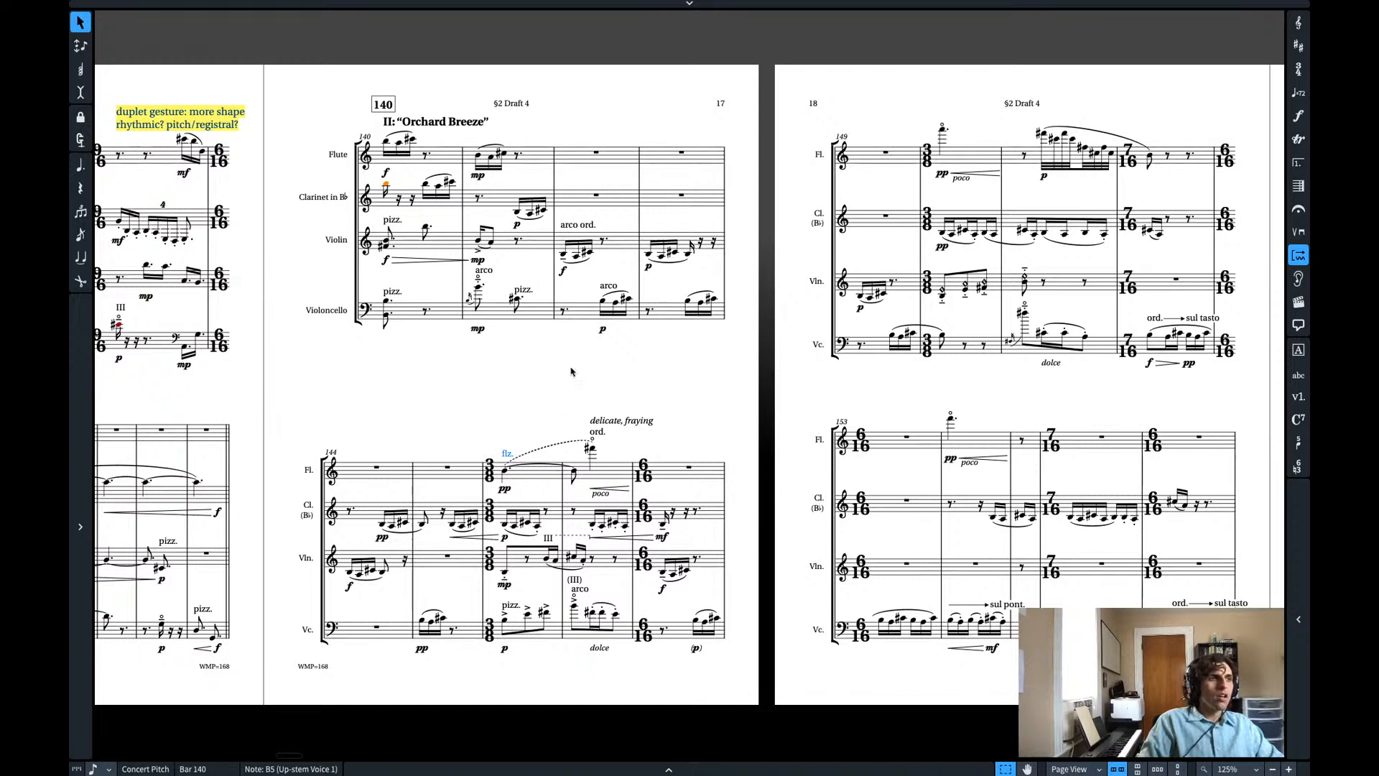
pyautogui.click(564, 311)
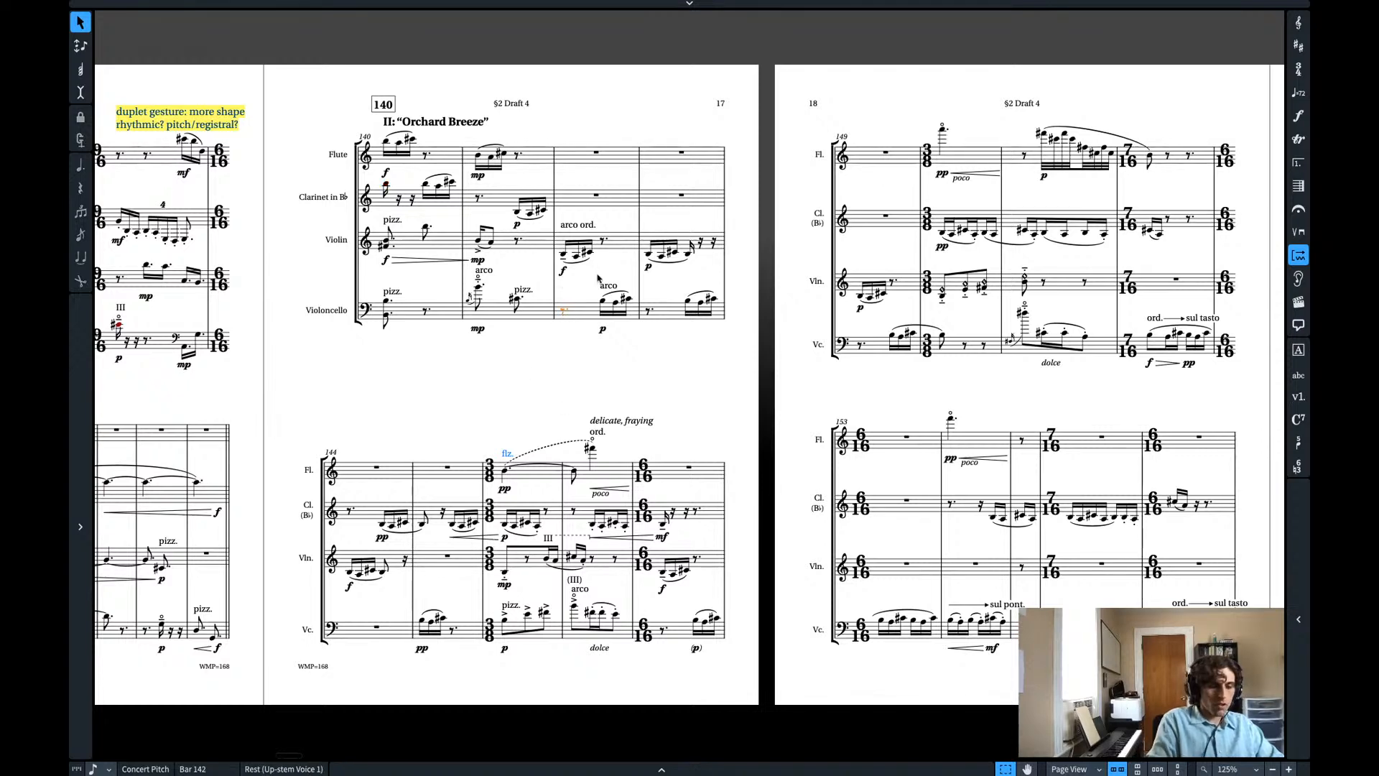
pyautogui.press('space')
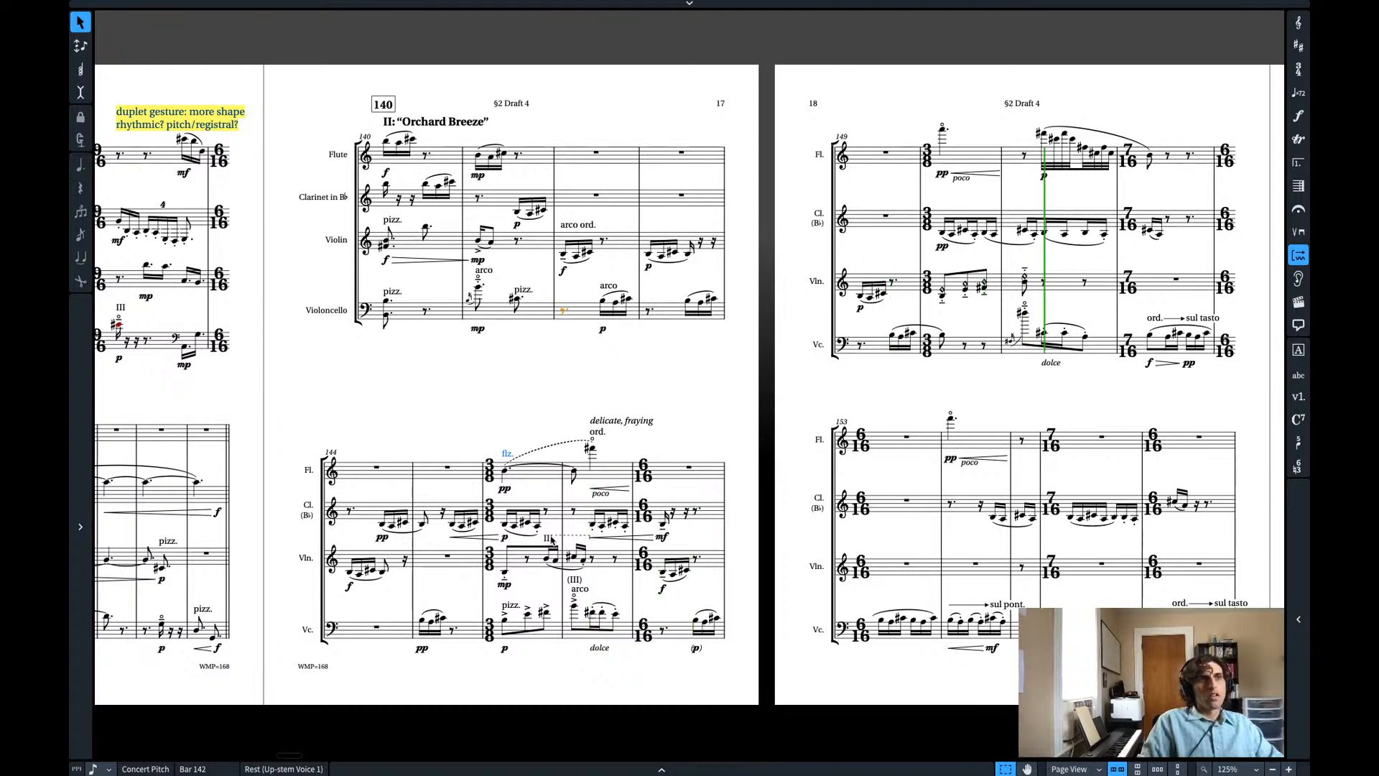
pyautogui.press('space')
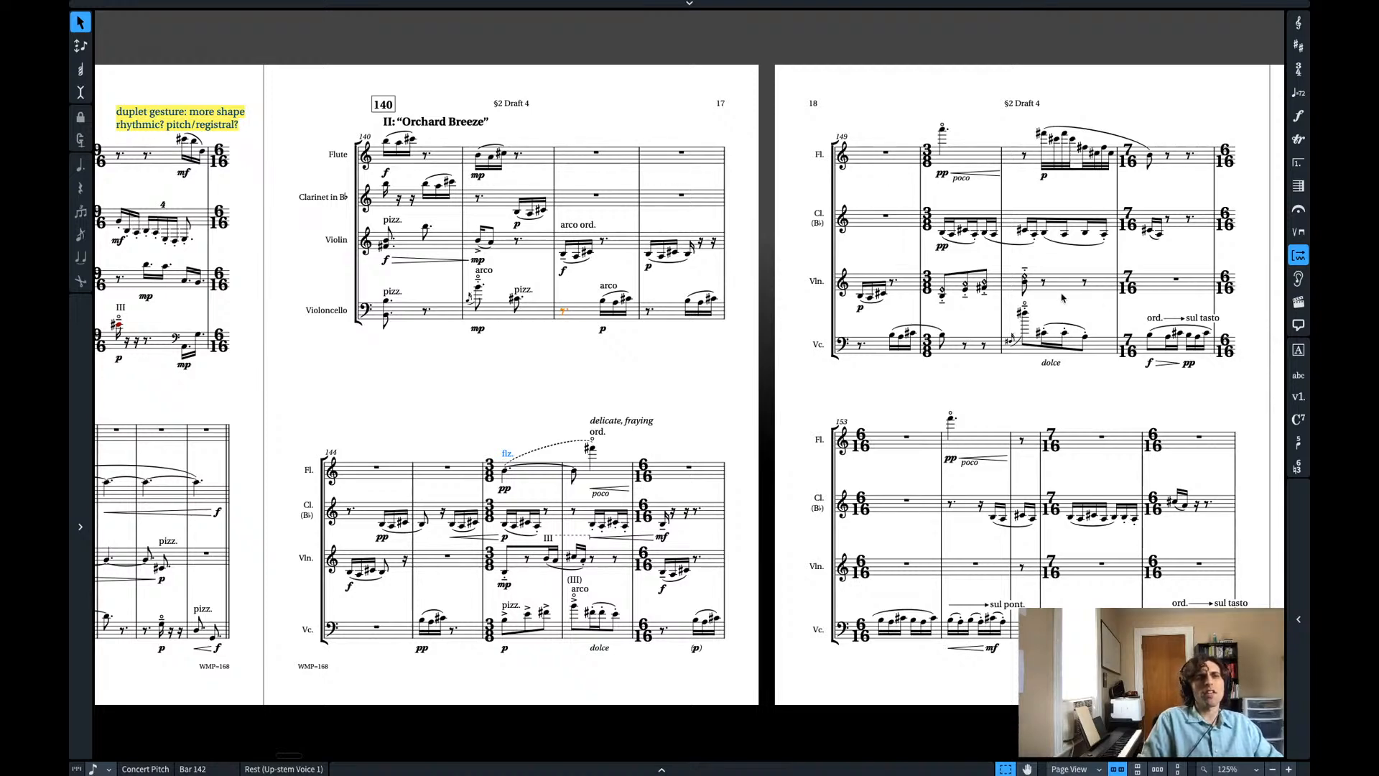
# - Add a 4/8 time signature at the clarinet's C-sharp starting the bar after the 3/8 change
pyautogui.scroll(2, 1063, 301)
pyautogui.hscroll(3, 1010, 318)
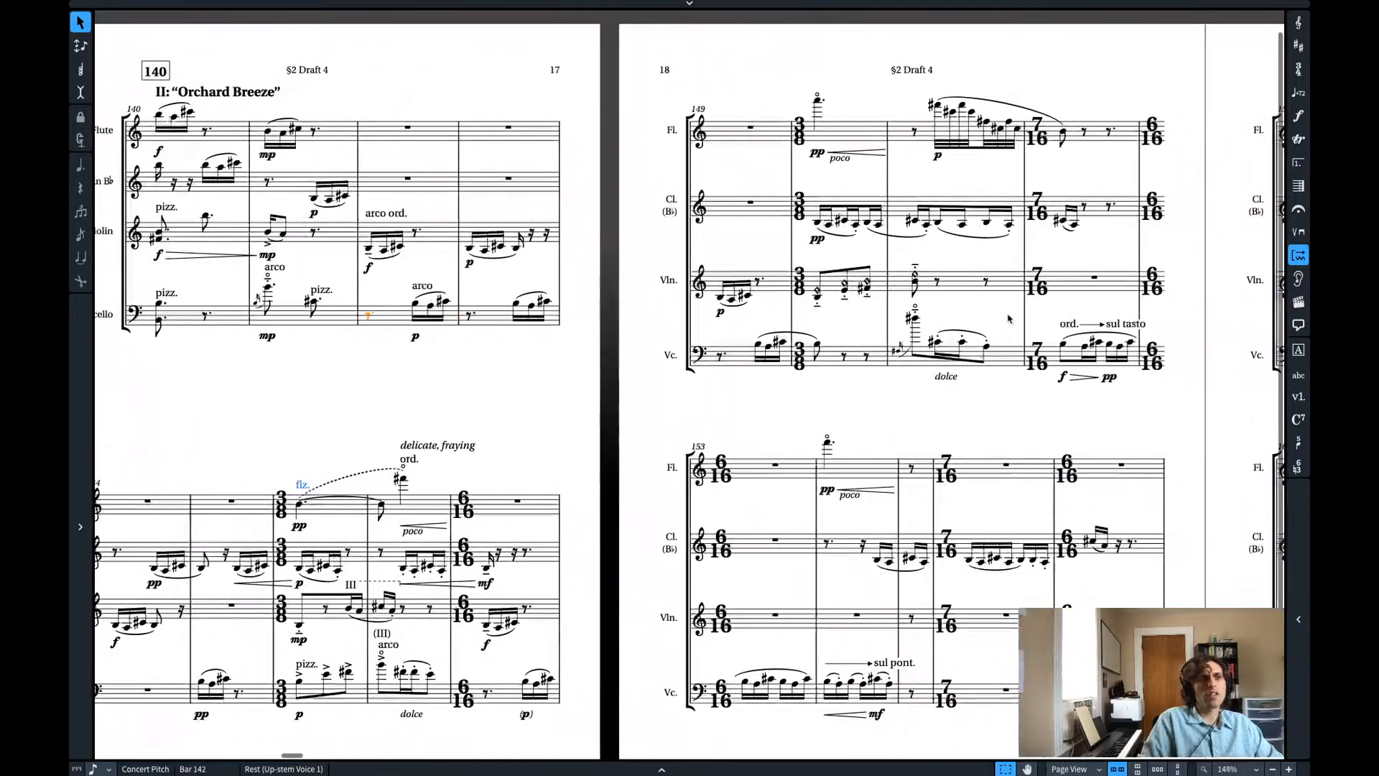
pyautogui.scroll(3, 812, 325)
pyautogui.hscroll(2, 862, 309)
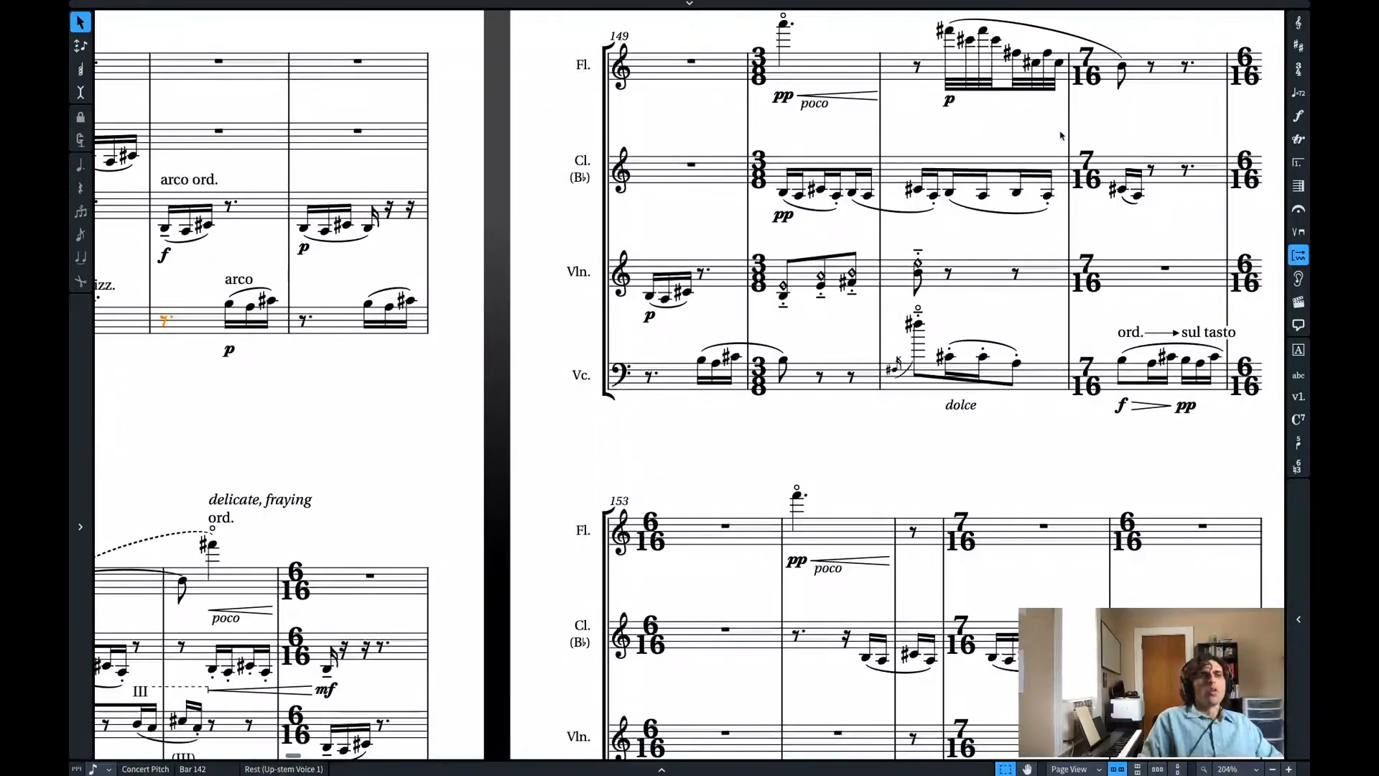
pyautogui.click(913, 189)
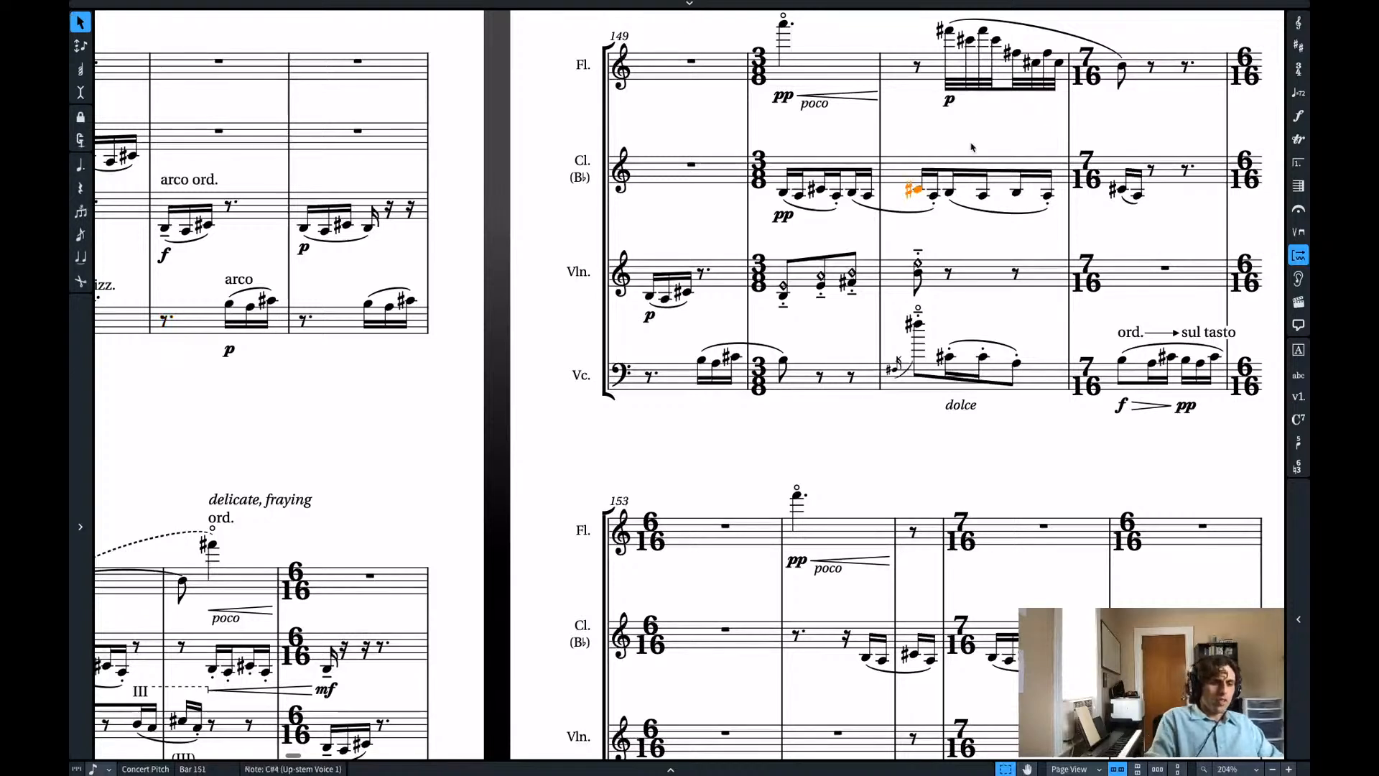
pyautogui.hotkey('shift', 'm')
pyautogui.write('4/8')
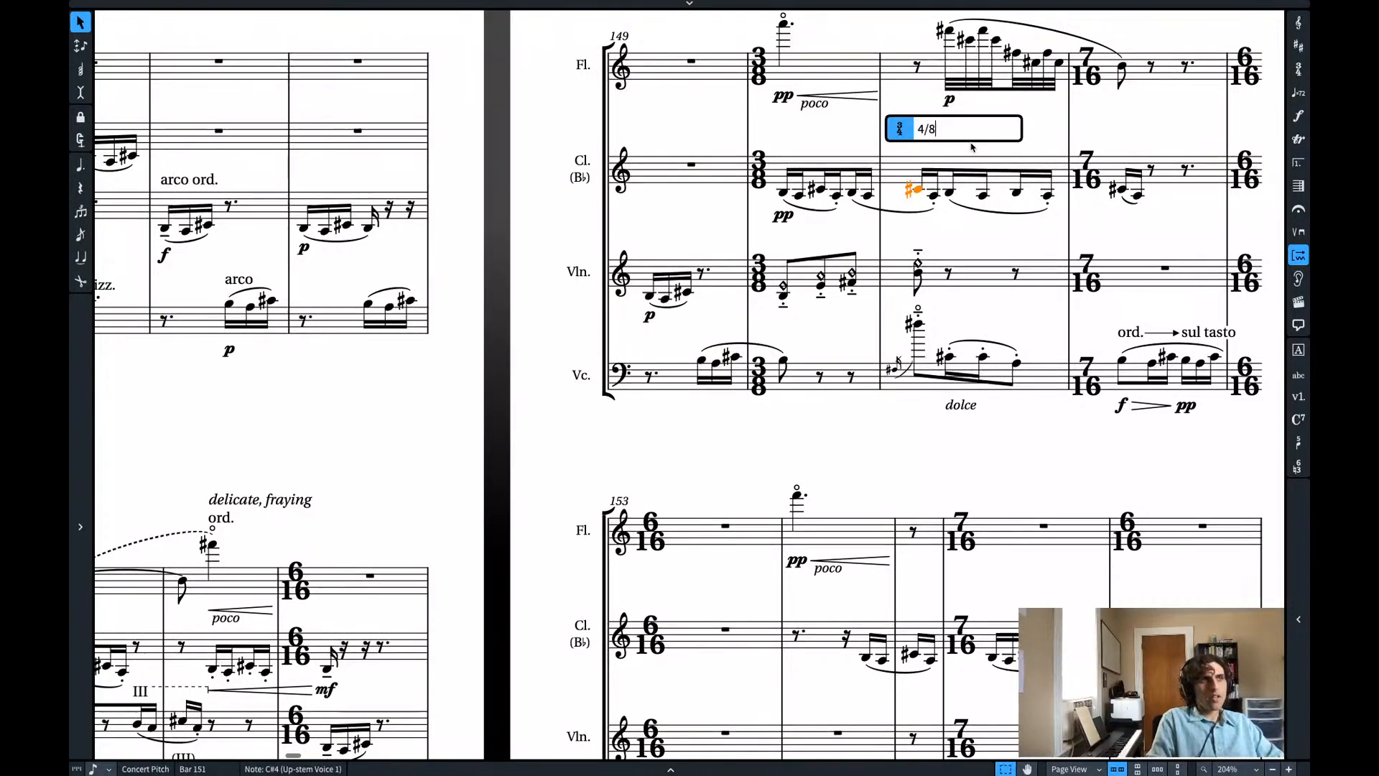
pyautogui.press('Return')
pyautogui.hscroll(2, 971, 147)
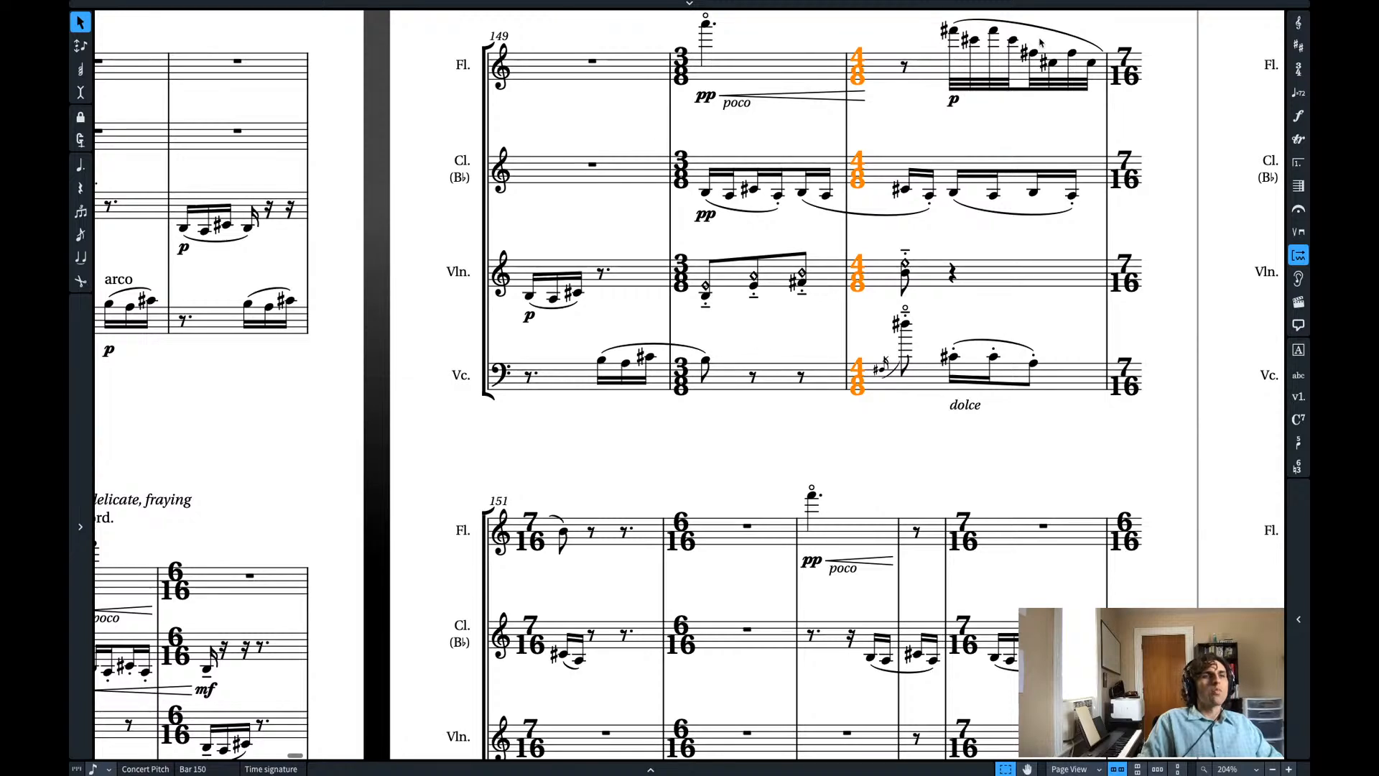
# - Insert one extra eighth-note beat immediately before the 7/16 time signature at the end of the 4/8 bar
pyautogui.click(1107, 113)
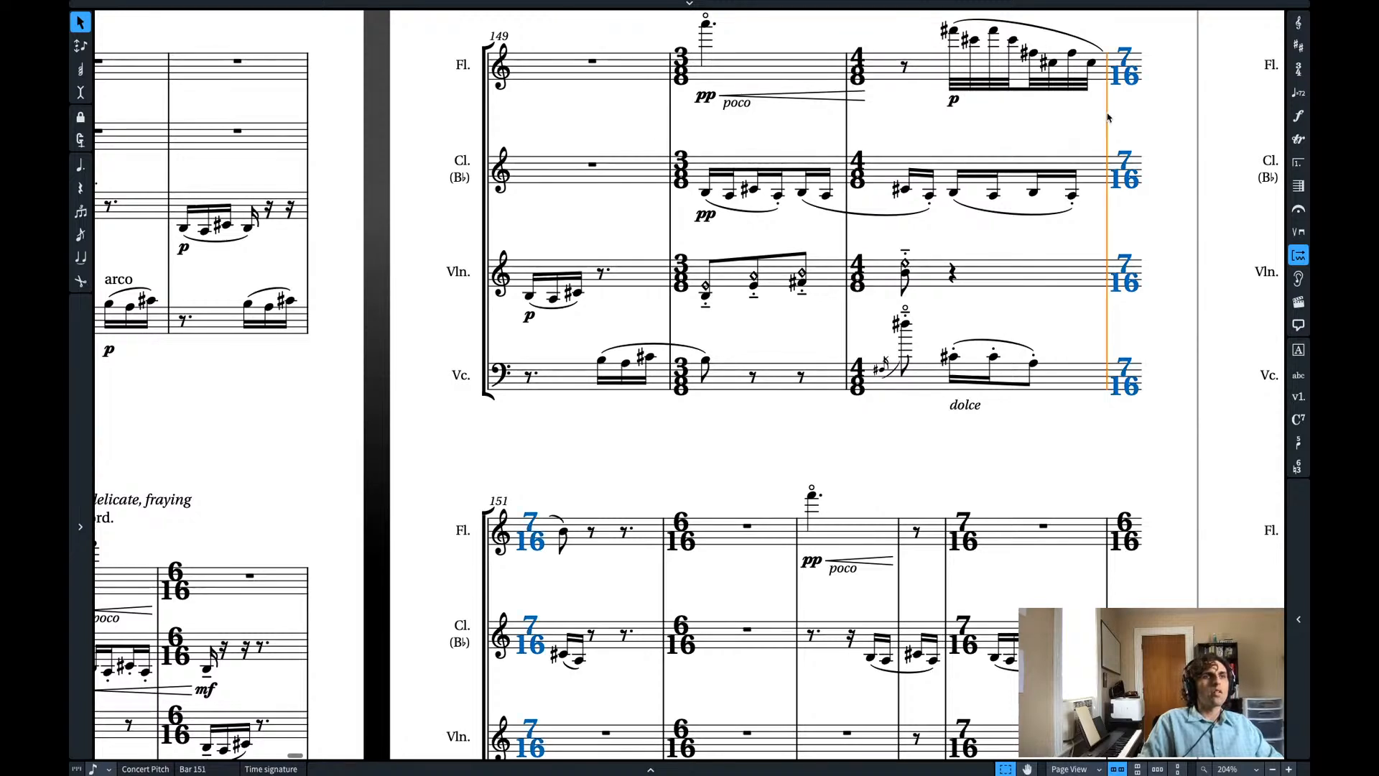
pyautogui.hotkey('shift', 'b')
pyautogui.write('1e')
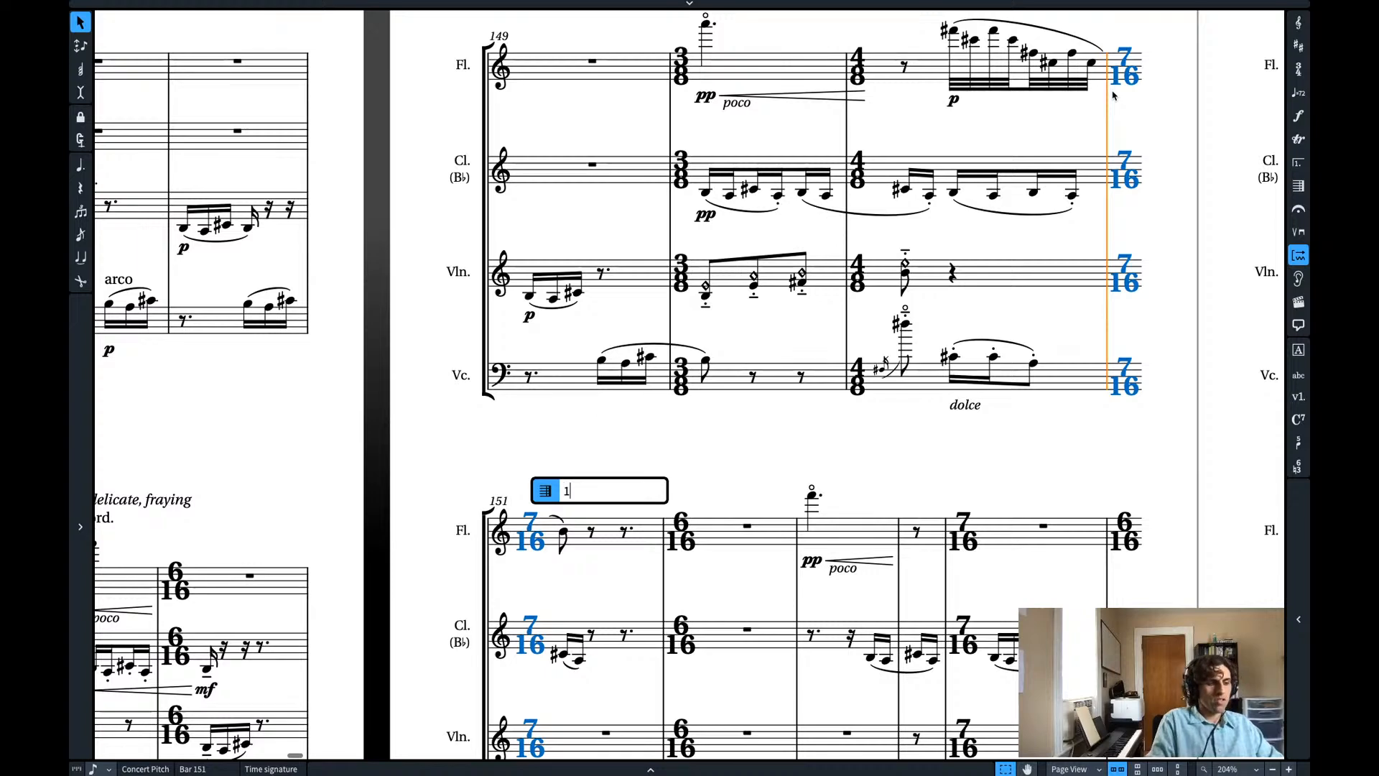
pyautogui.press('Return')
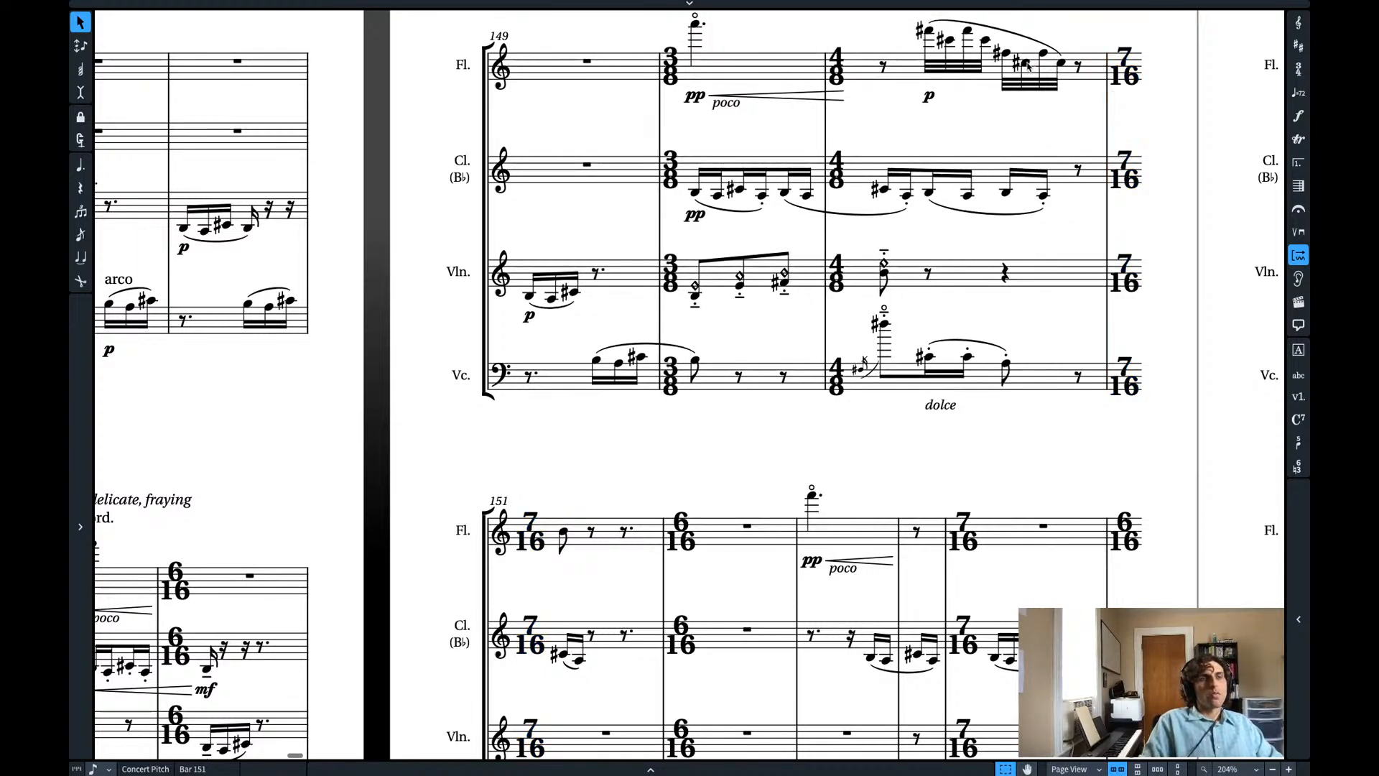
# - Lengthen the F-sharp and C-sharp in the second half of the flute run to sixteenth notes, and repeat the pair to fill the bar
pyautogui.click(1042, 62)
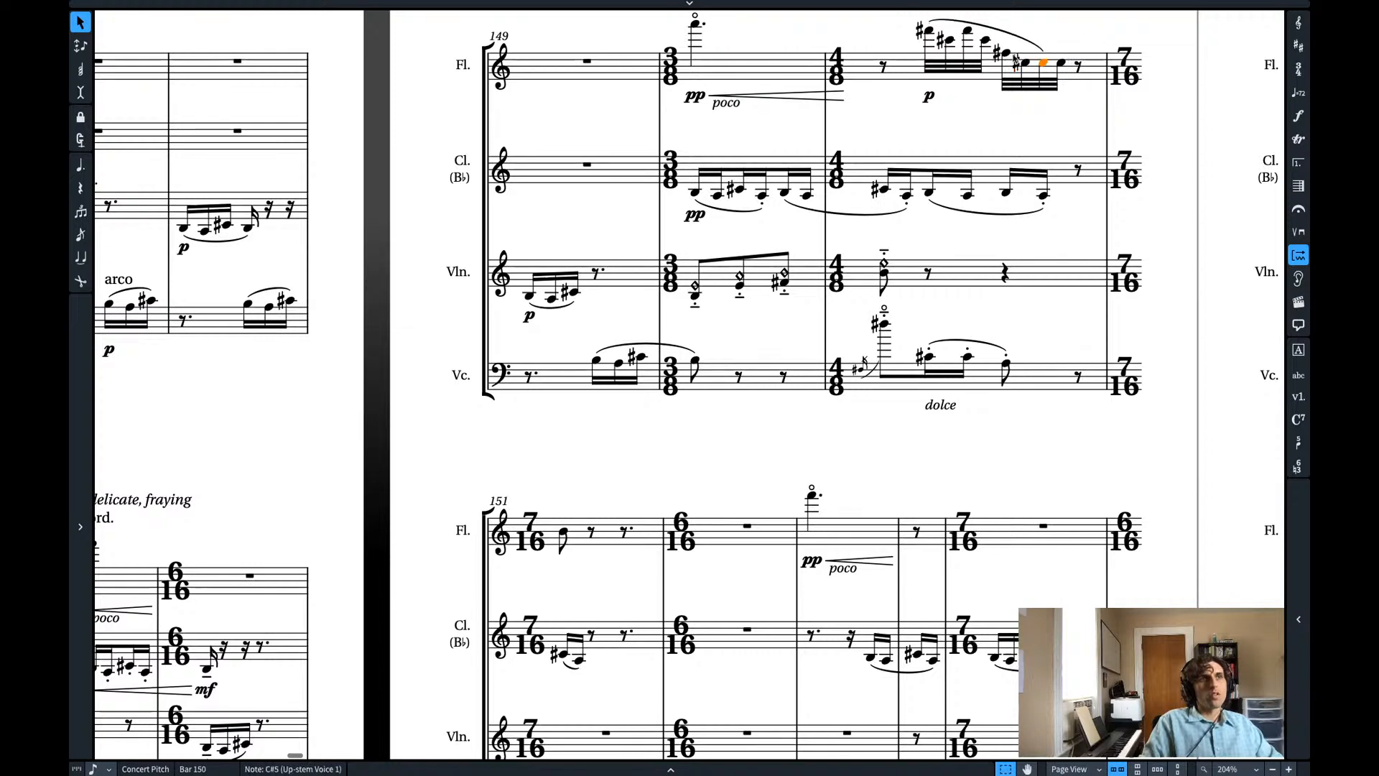
pyautogui.press('Left')
pyautogui.press('Left')
pyautogui.press('5')
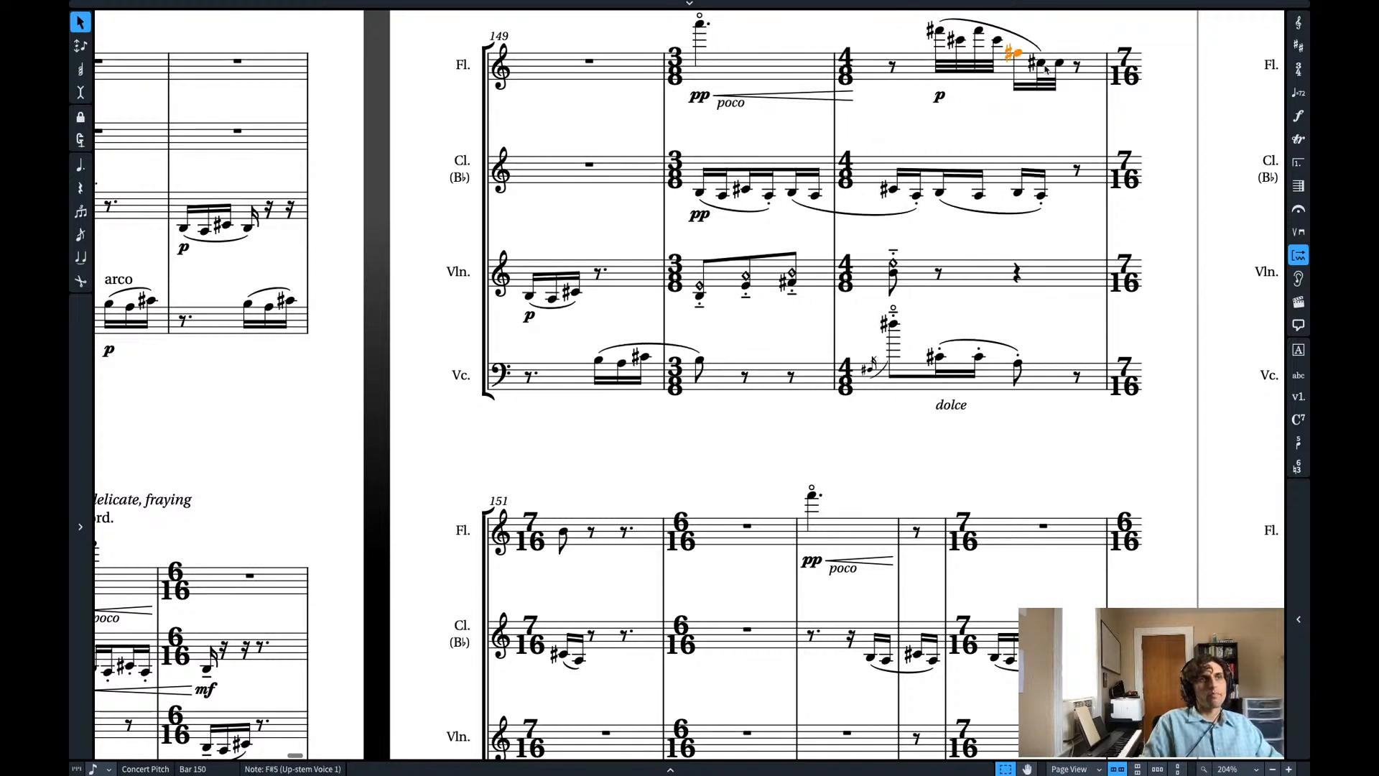
pyautogui.press('Right')
pyautogui.press('5')
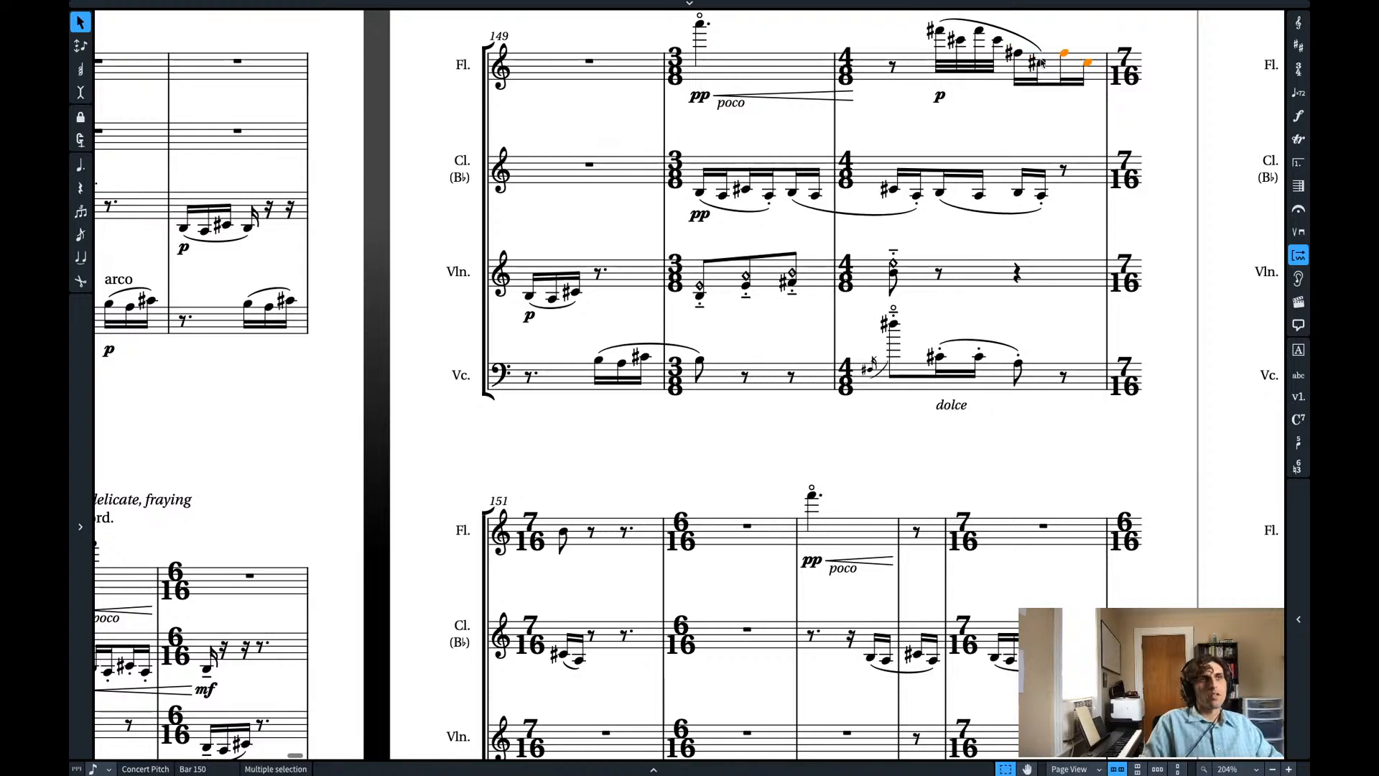
# - Slur the whole flute run in the 4/8 bar, from its first note to the final C-sharp
pyautogui.press('s')
pyautogui.hotkey('shift', 'Right')
pyautogui.hotkey('shift', 'Right')
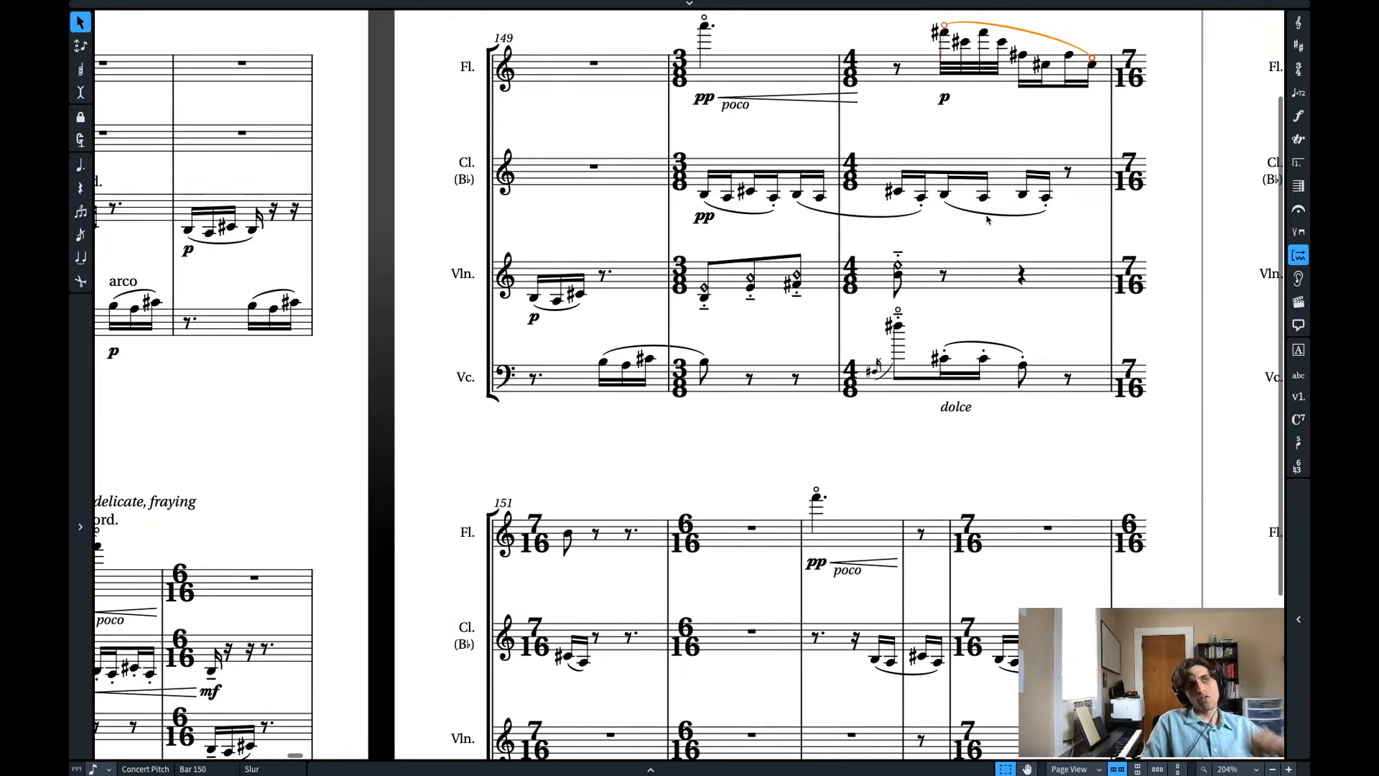
# - Repeat the clarinet's last B–A pair to fill the 4/8 bar, and raise the repeated B to C-sharp
pyautogui.click(1022, 195)
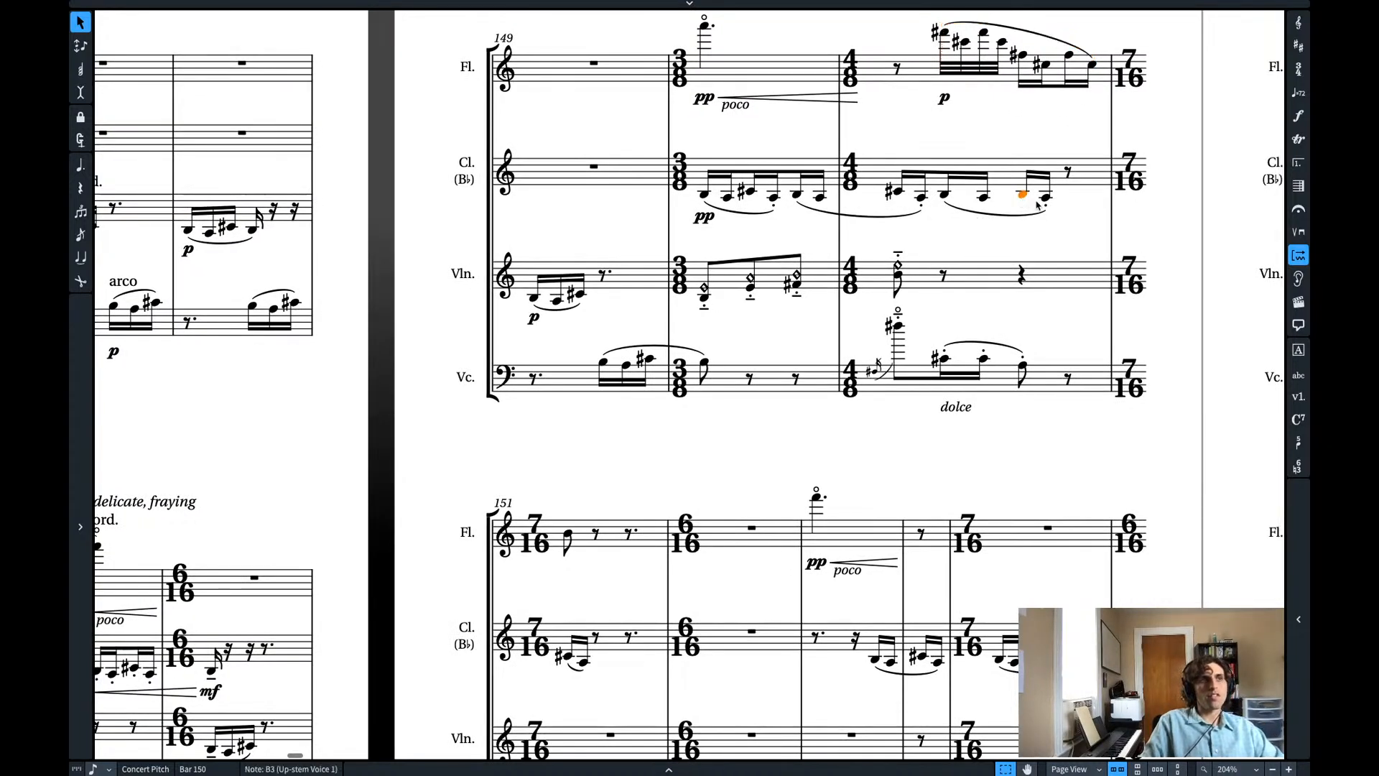
pyautogui.keyDown('shift'); pyautogui.click(1046, 199); pyautogui.keyUp('shift')
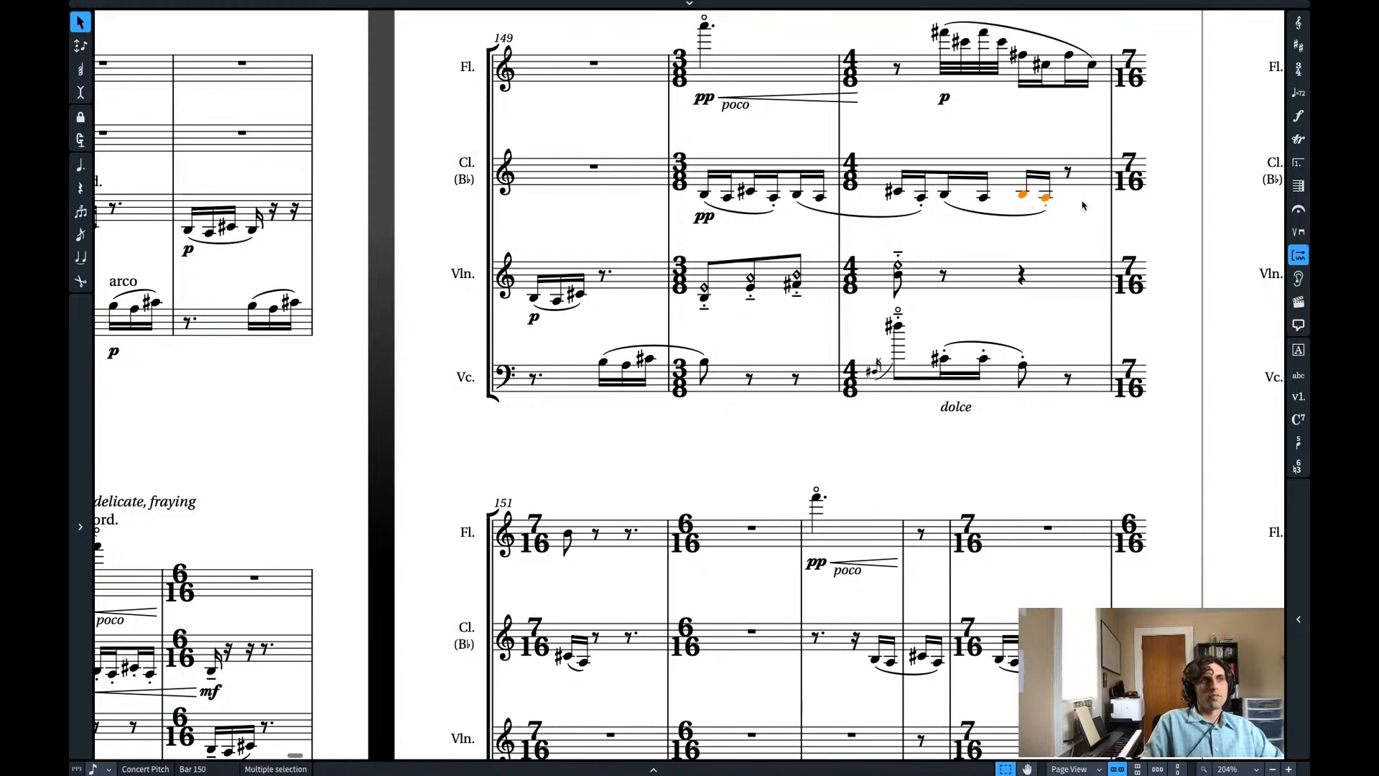
pyautogui.press('r')
pyautogui.click(1068, 195)
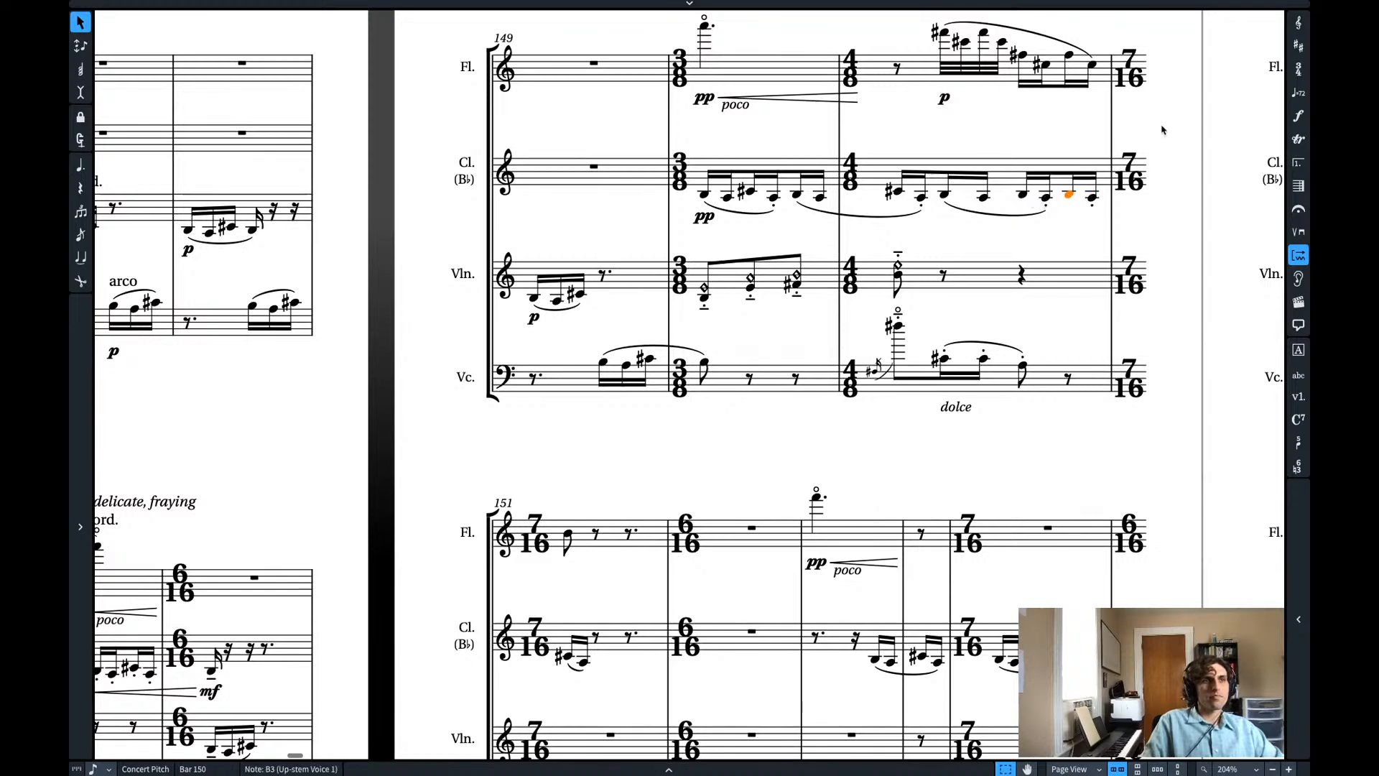
pyautogui.hotkey('alt', 'Up')
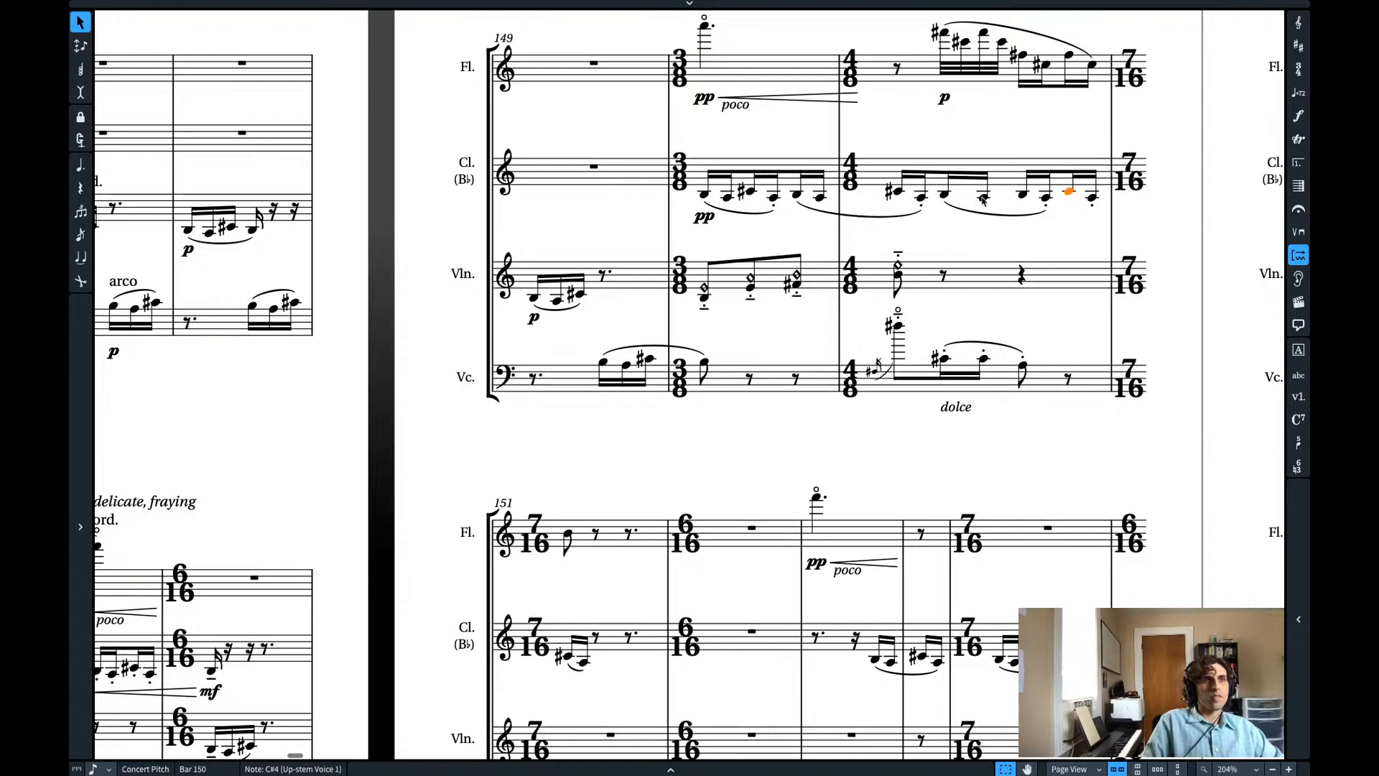
# - Remove the staccato from the clarinet's A before the new C-sharp, and extend the slur to the bar's last A
pyautogui.click(1046, 199)
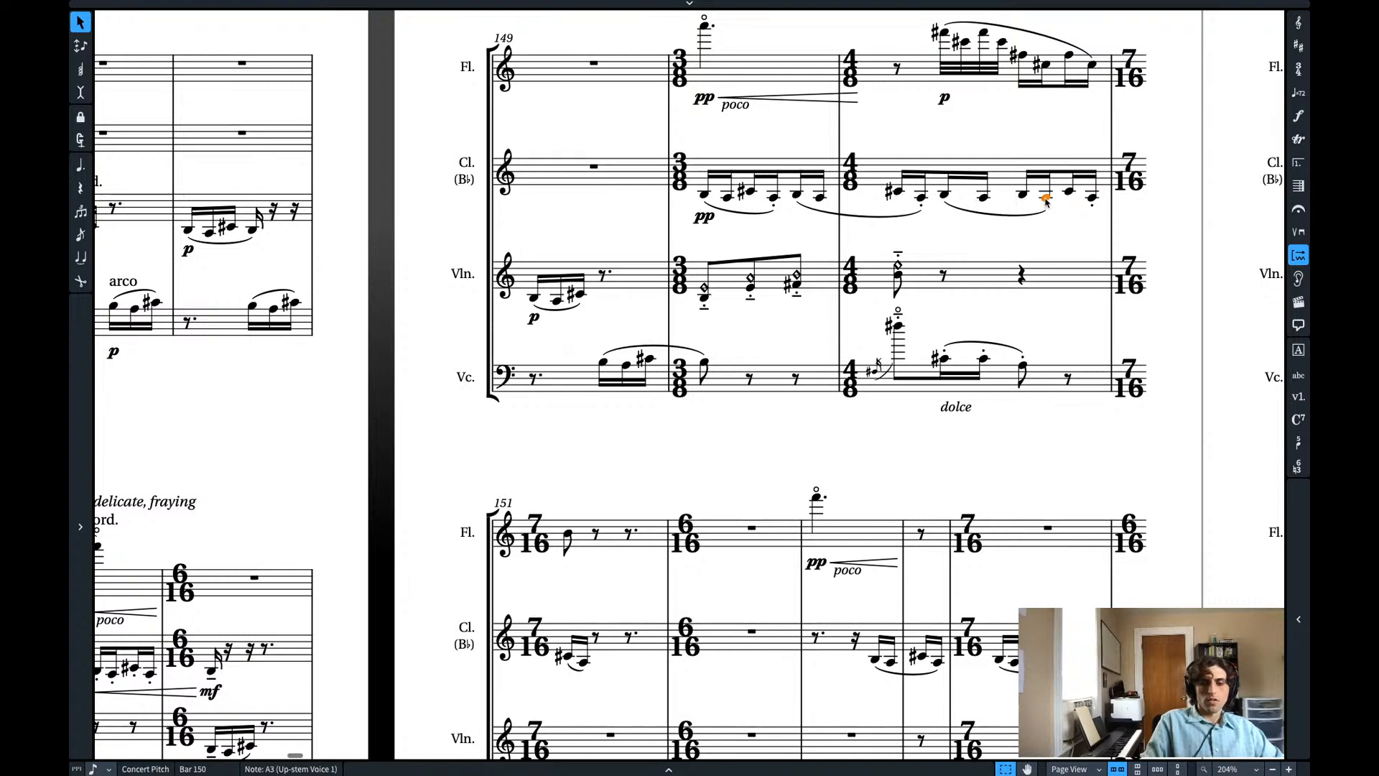
pyautogui.hotkey('alt', 'Up')
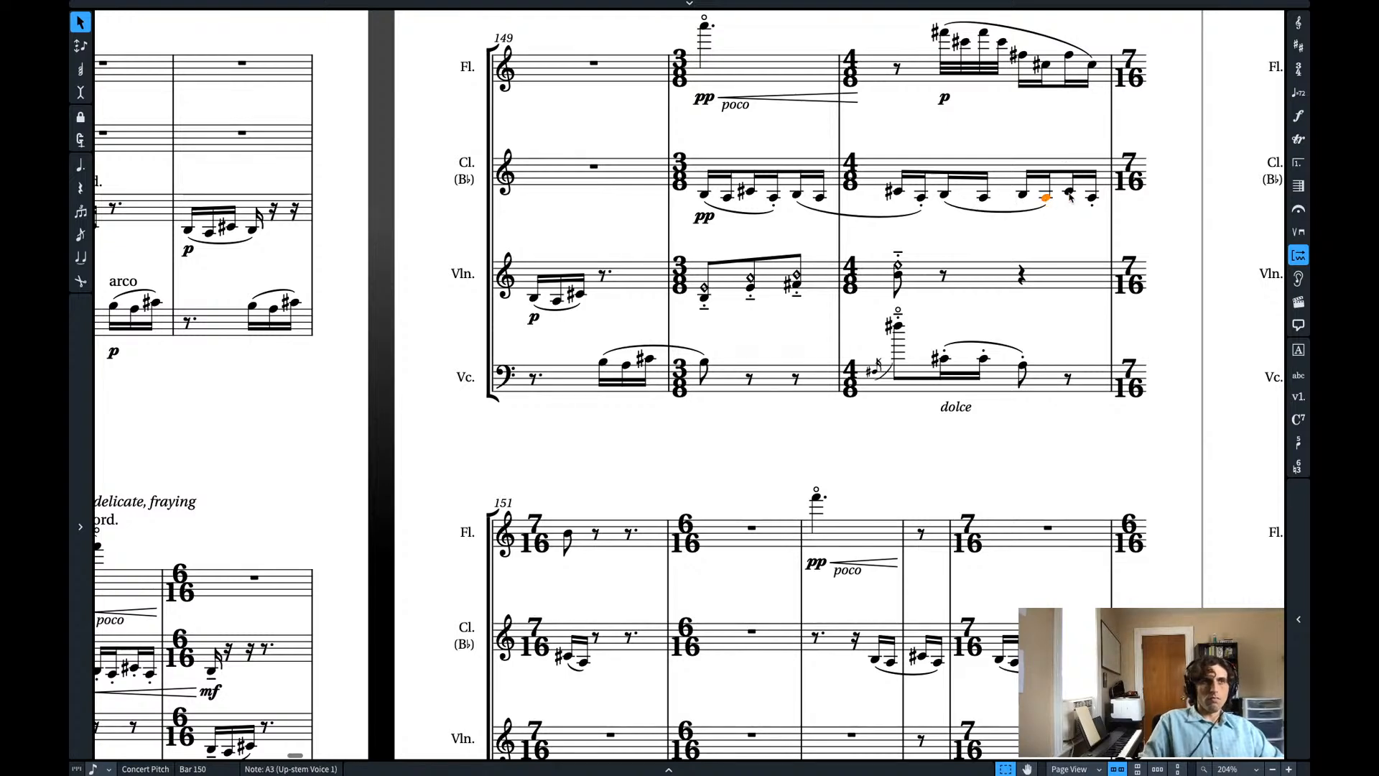
pyautogui.click(1007, 214)
pyautogui.hotkey('shift', 'alt', 'Right')
pyautogui.hotkey('shift', 'alt', 'Right')
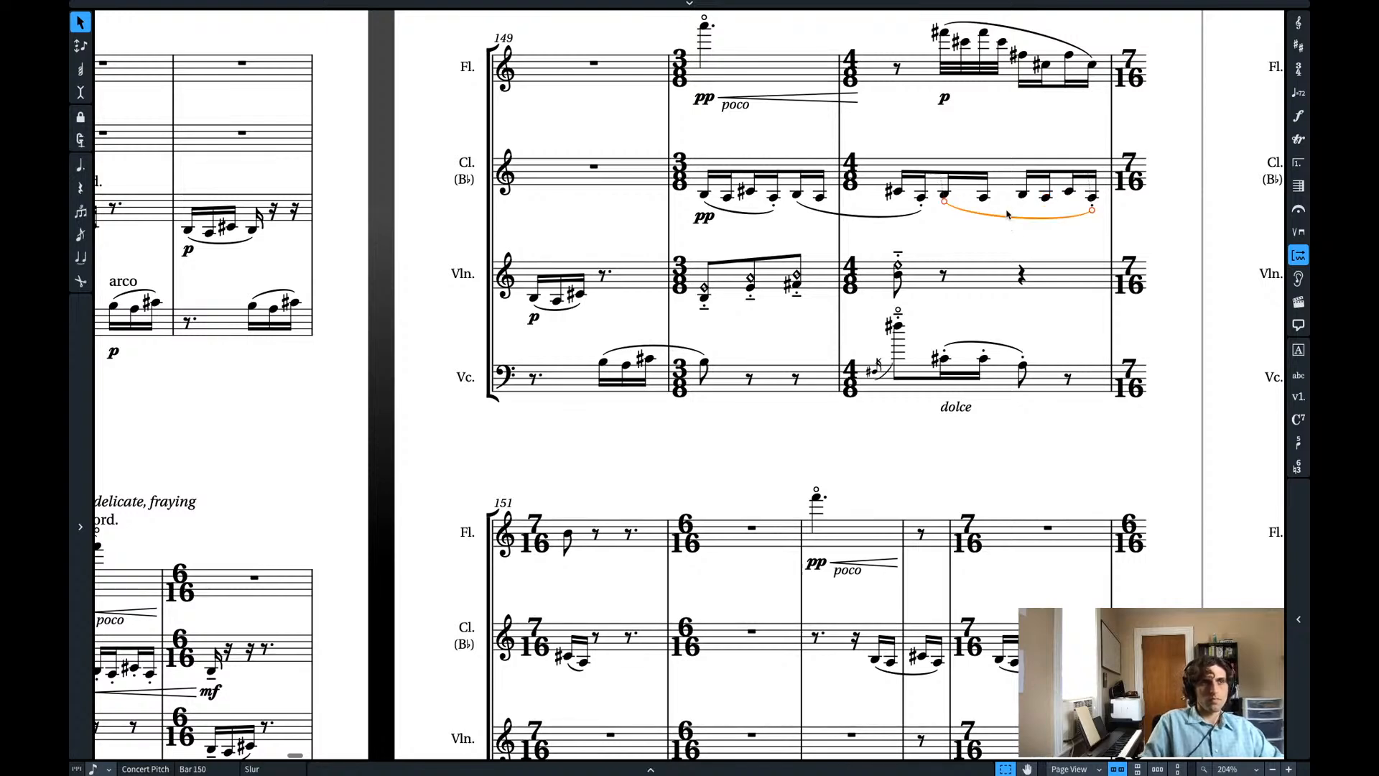
# - Play back the score from the flute rest in bar 148 through the new 4/8 bar and into the system starting at bar 151
pyautogui.click(704, 302)
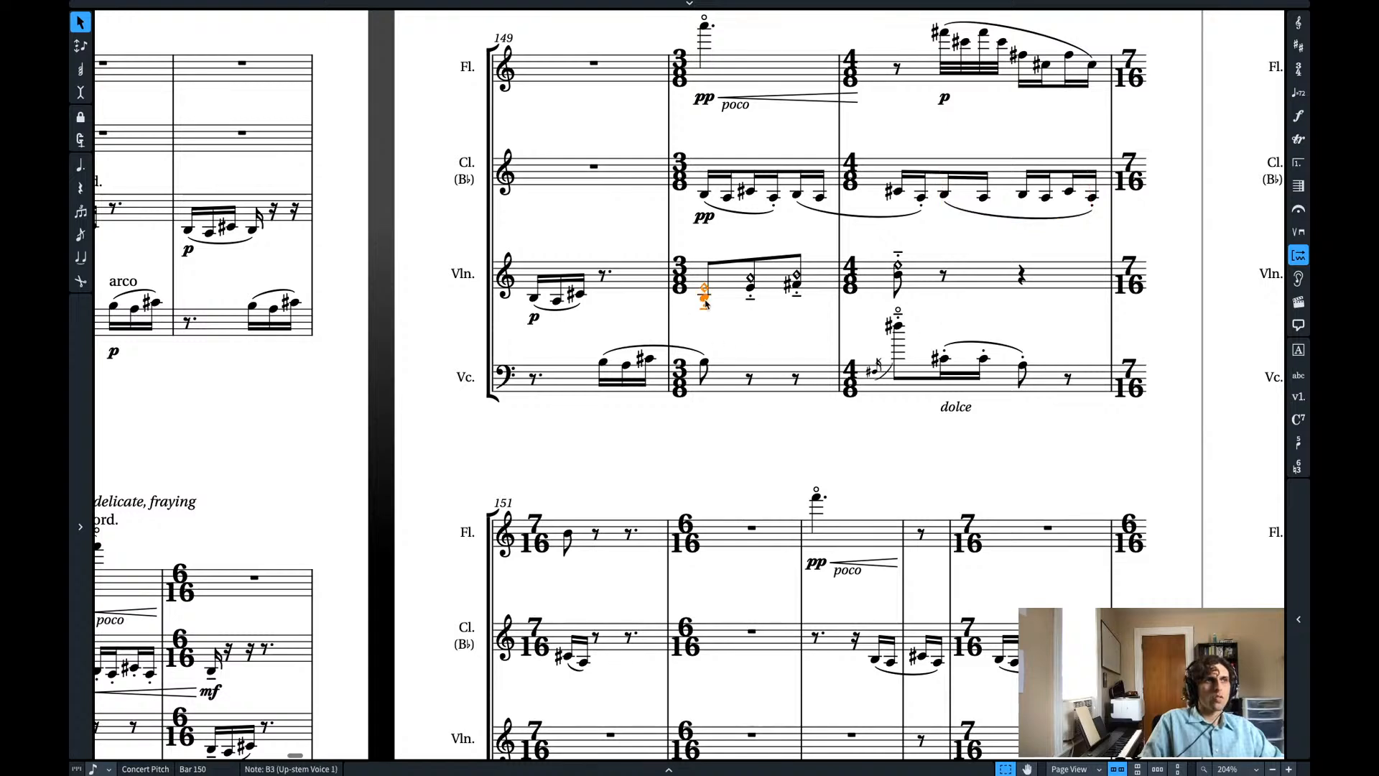
pyautogui.click(254, 579)
pyautogui.hotkey('shift', 'z')
pyautogui.write('125')
pyautogui.press('Return')
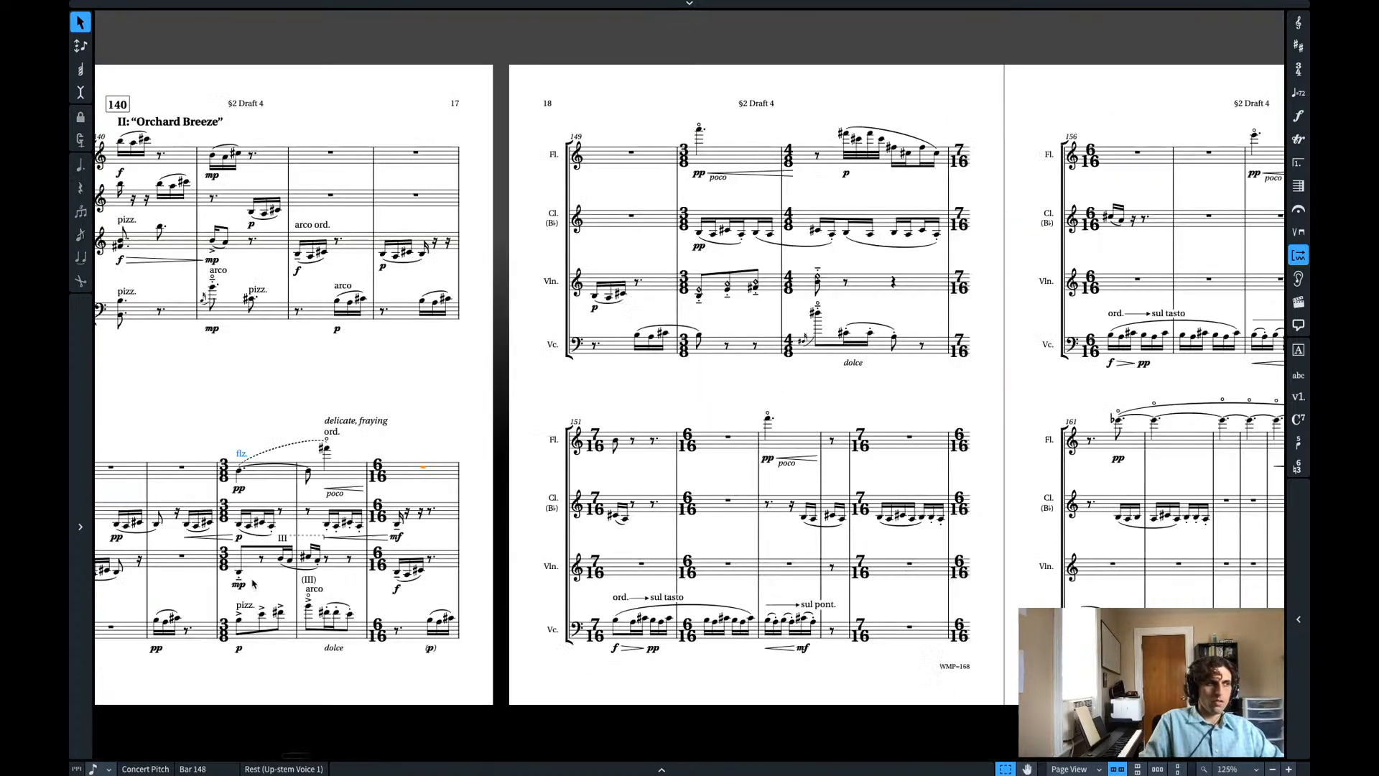
pyautogui.press('p')
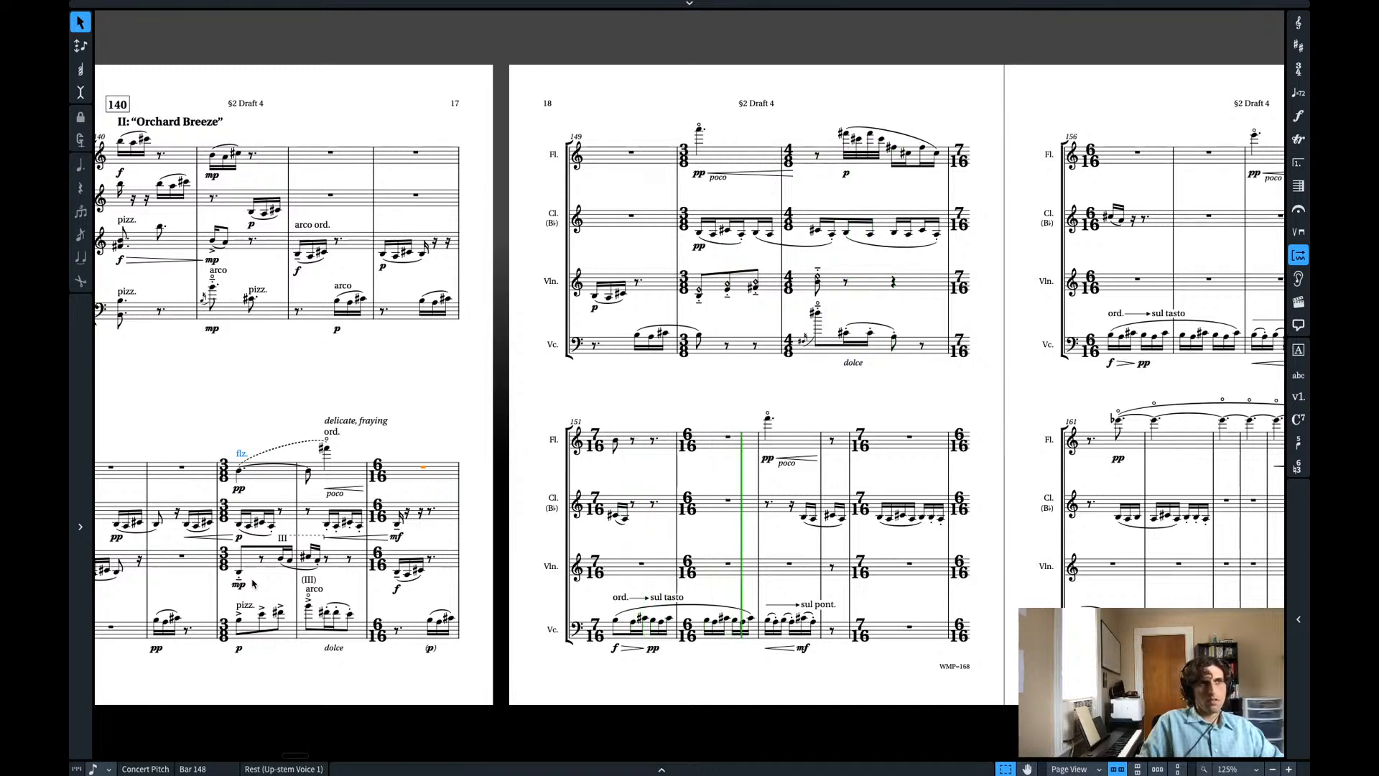
pyautogui.press('space')
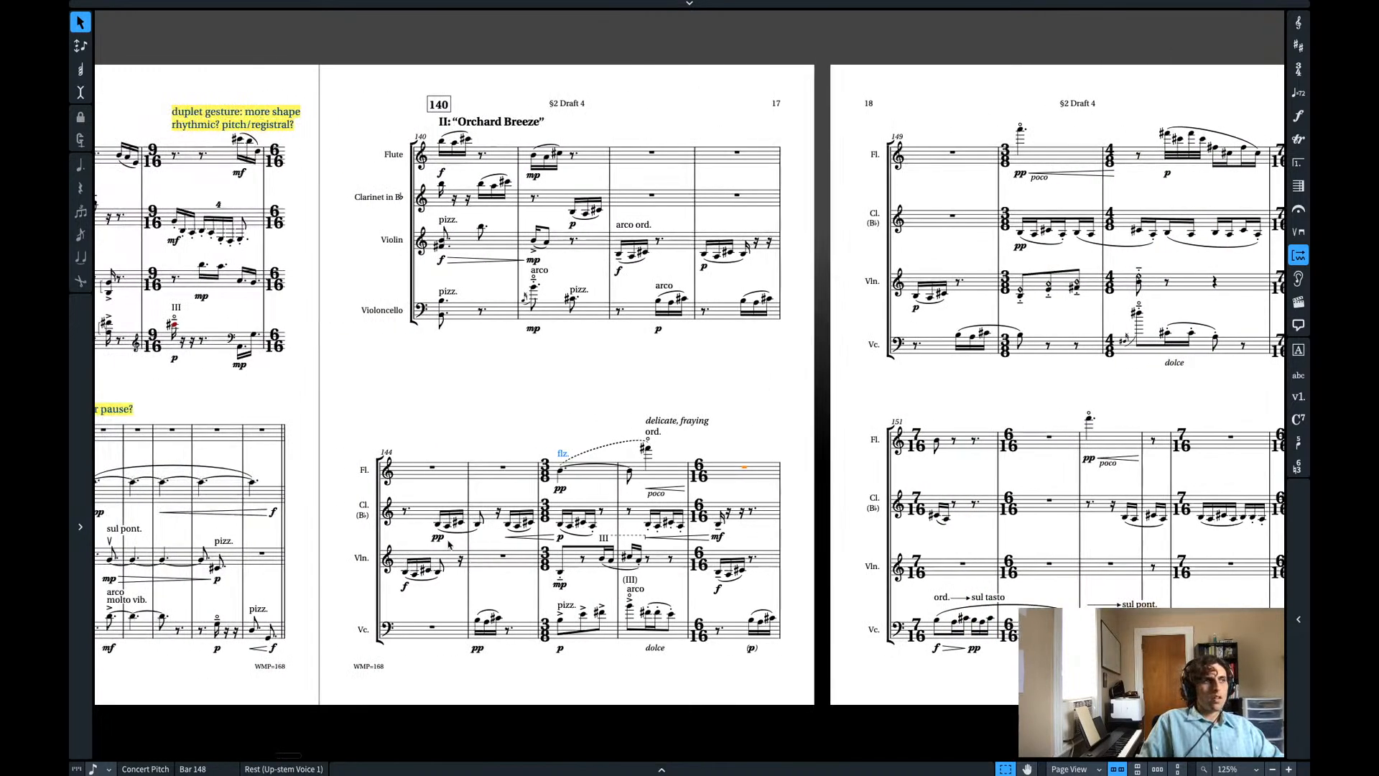
# - Play back the passage from the flute's flutter-tongued B in bar 146 through the 4/8 bar
pyautogui.hscroll(3, 542, 508)
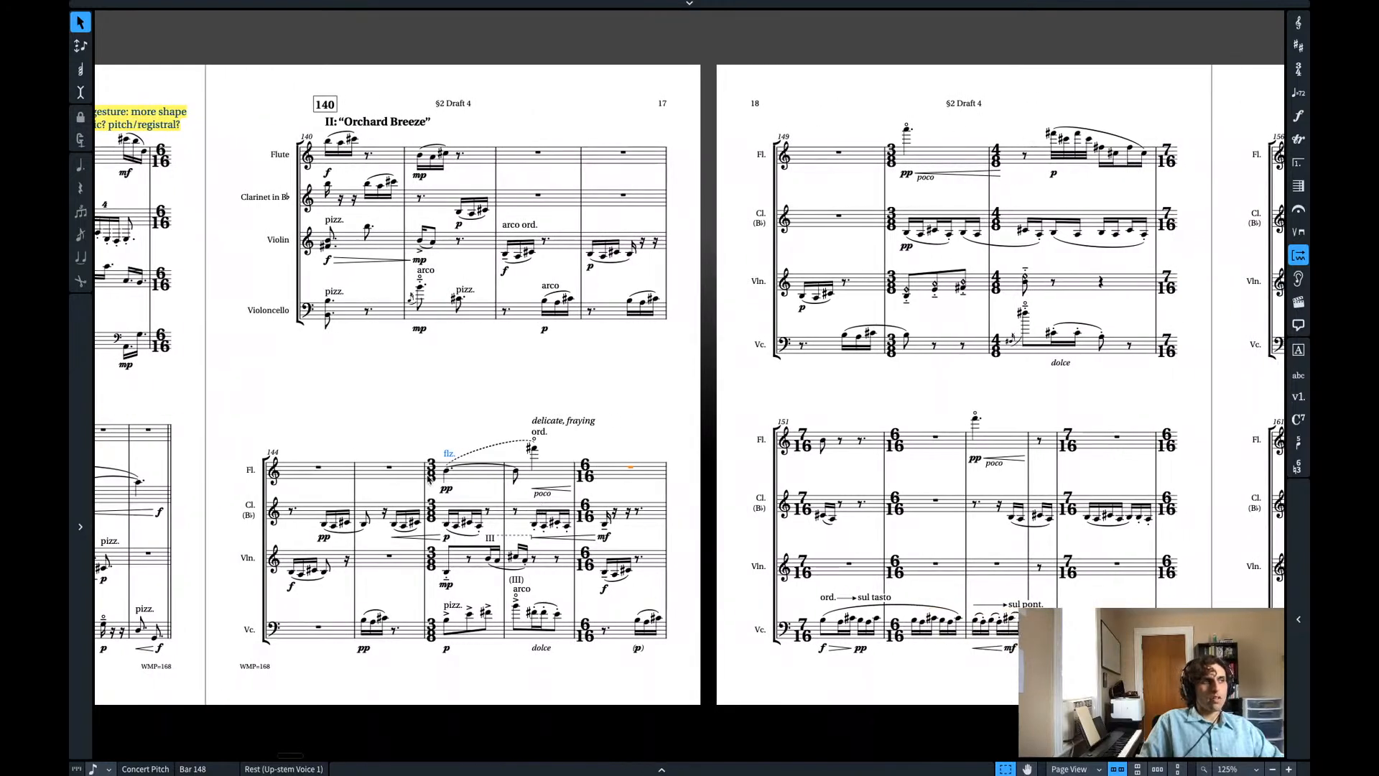
pyautogui.click(451, 473)
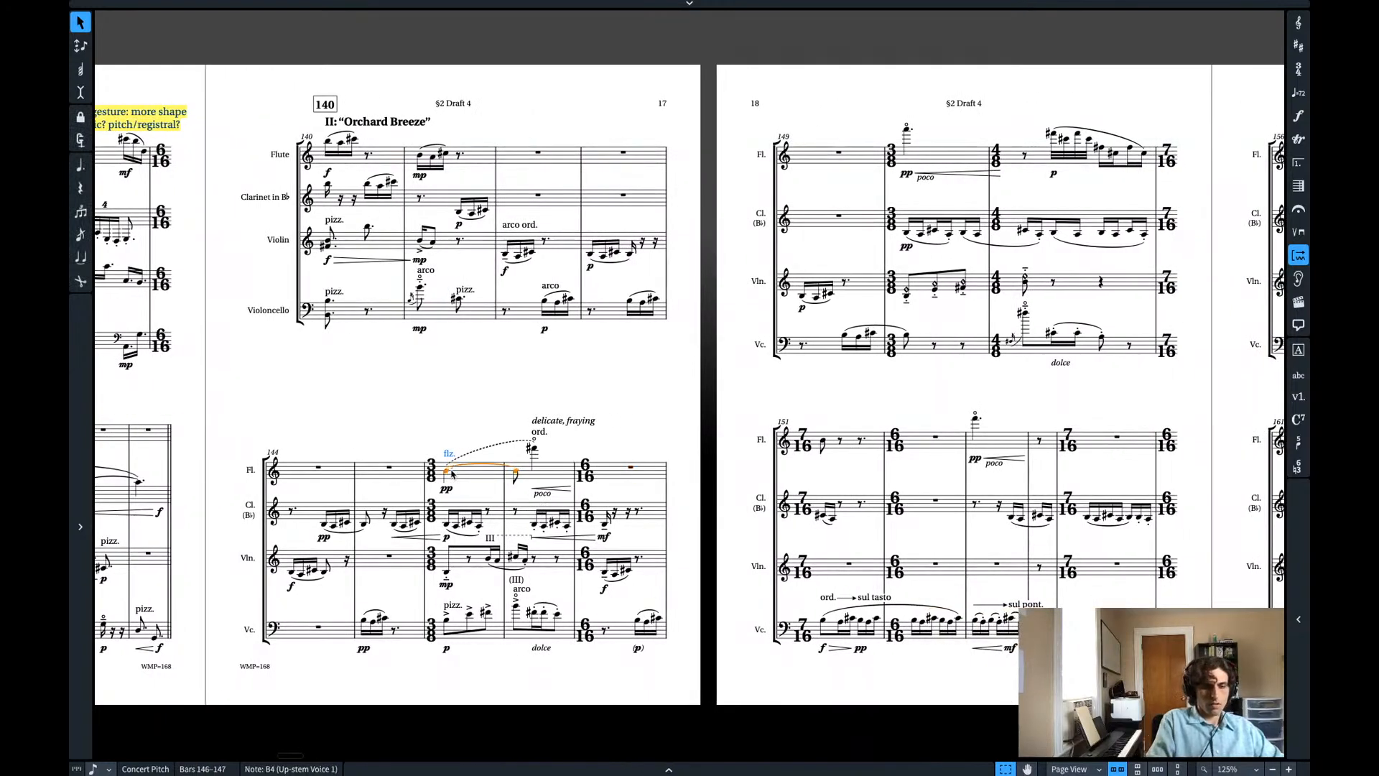
pyautogui.press('space')
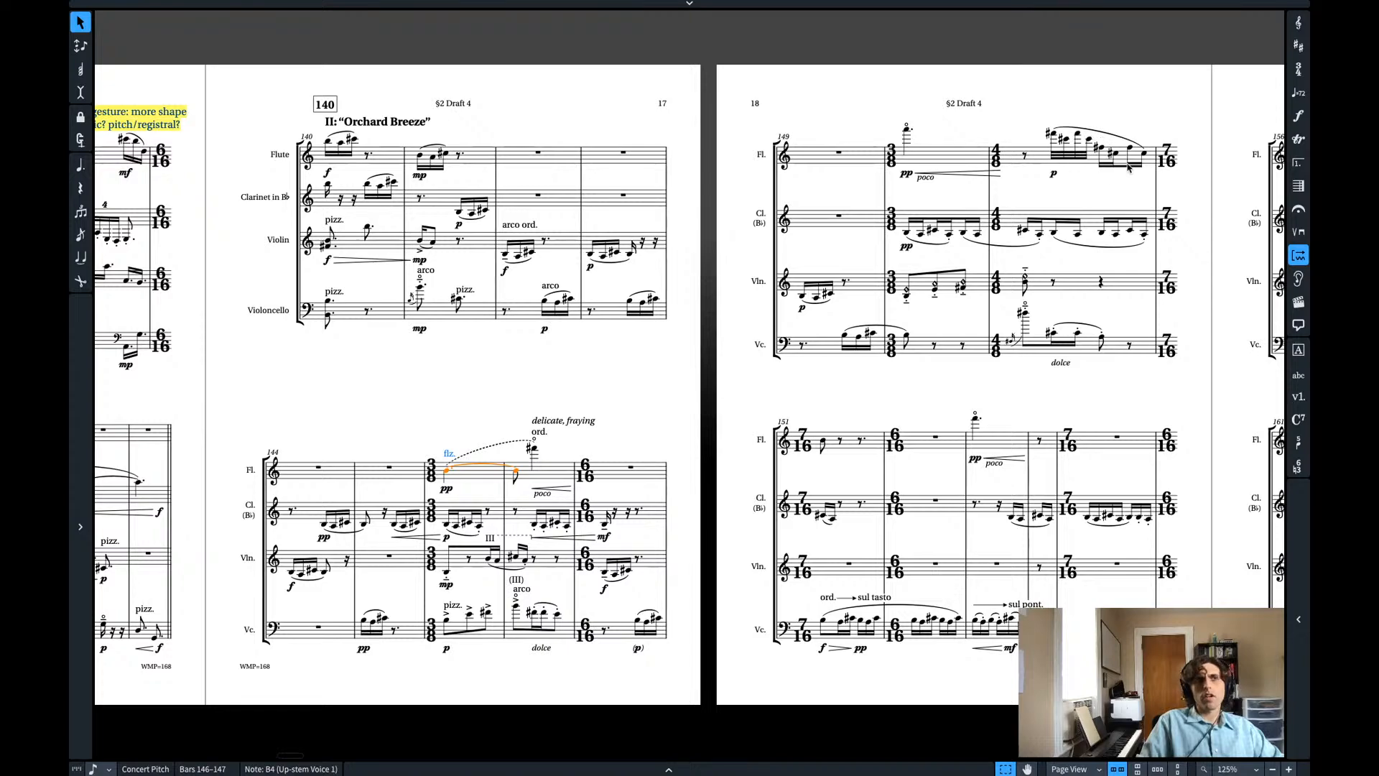
pyautogui.press('Escape')
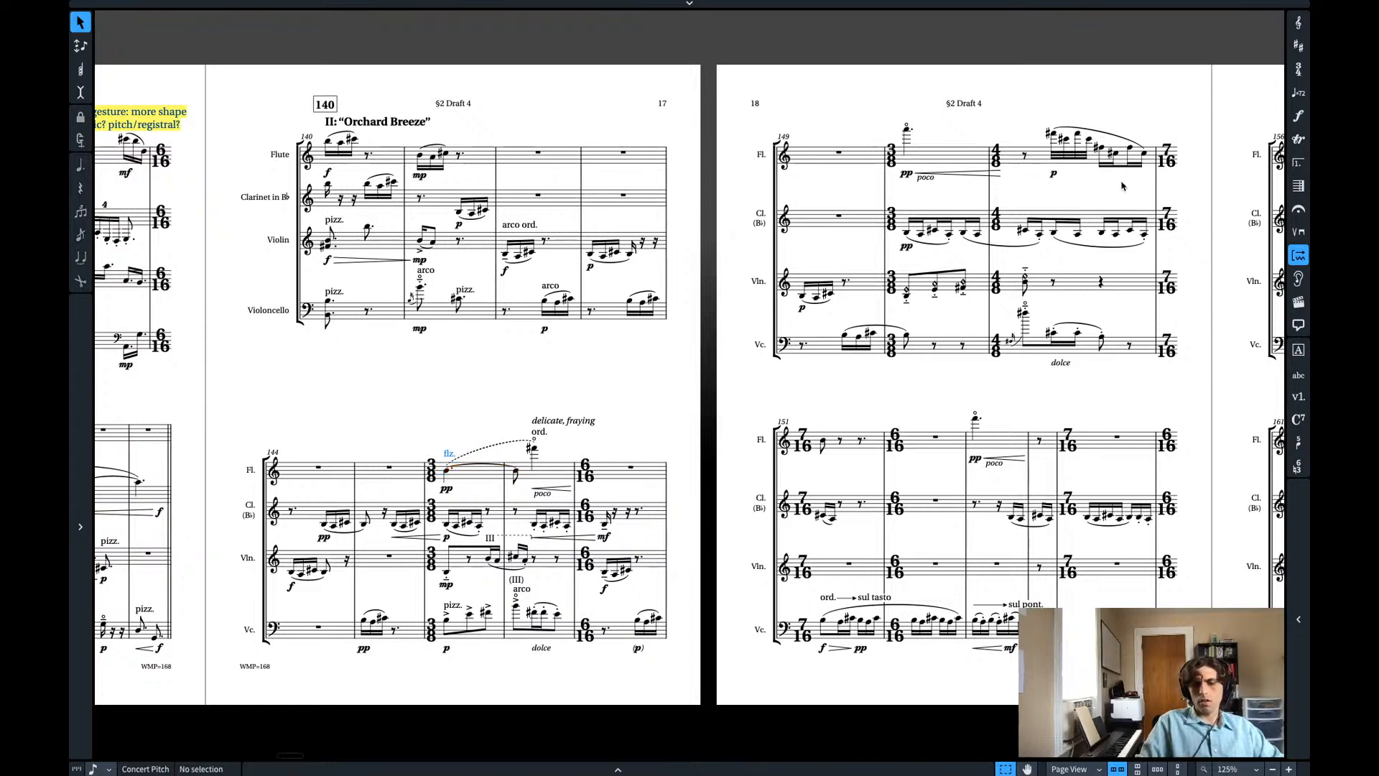
# - Put the second half of the flute run in a 5:4 tuplet, and move the tied B out of it into bar 151
pyautogui.hotkey('ctrl', '=')
pyautogui.hscroll(3, 1123, 186)
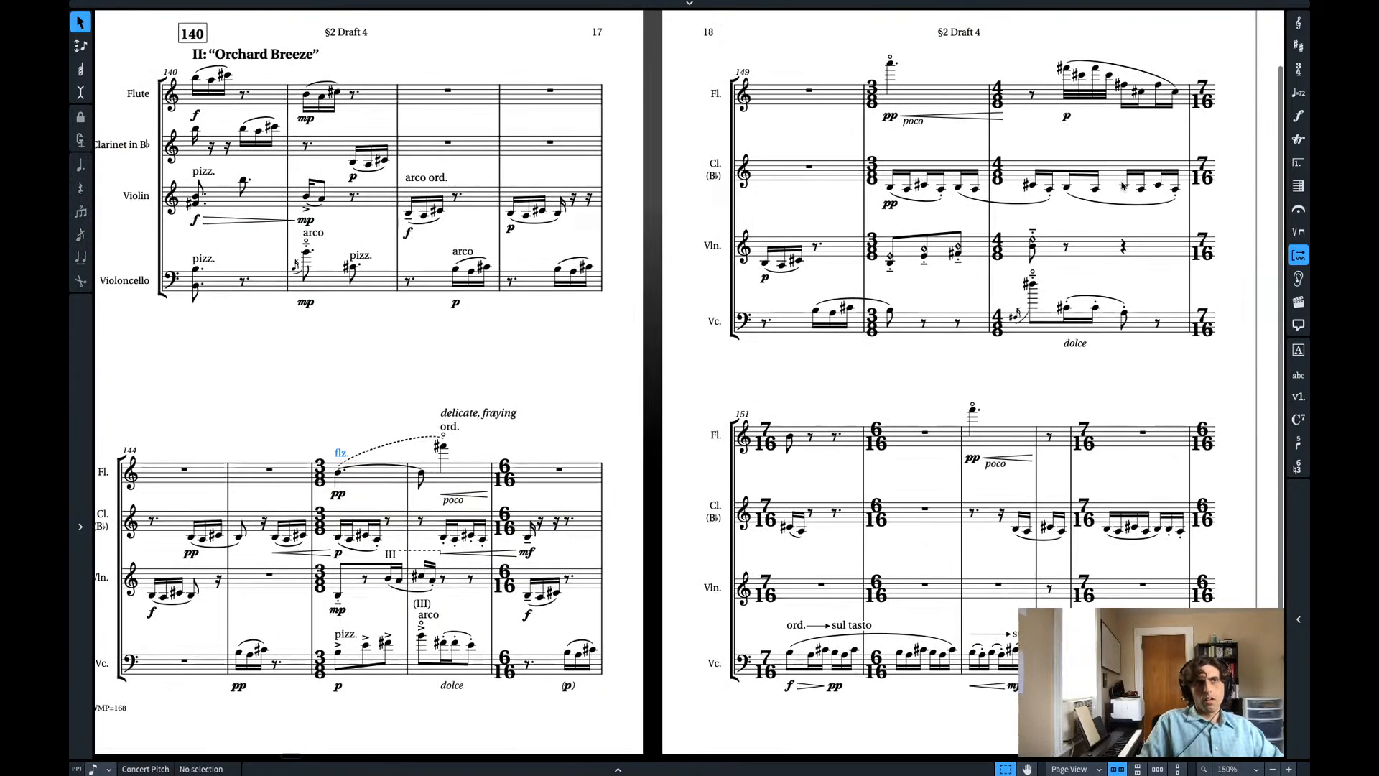
pyautogui.scroll(2, 1123, 185)
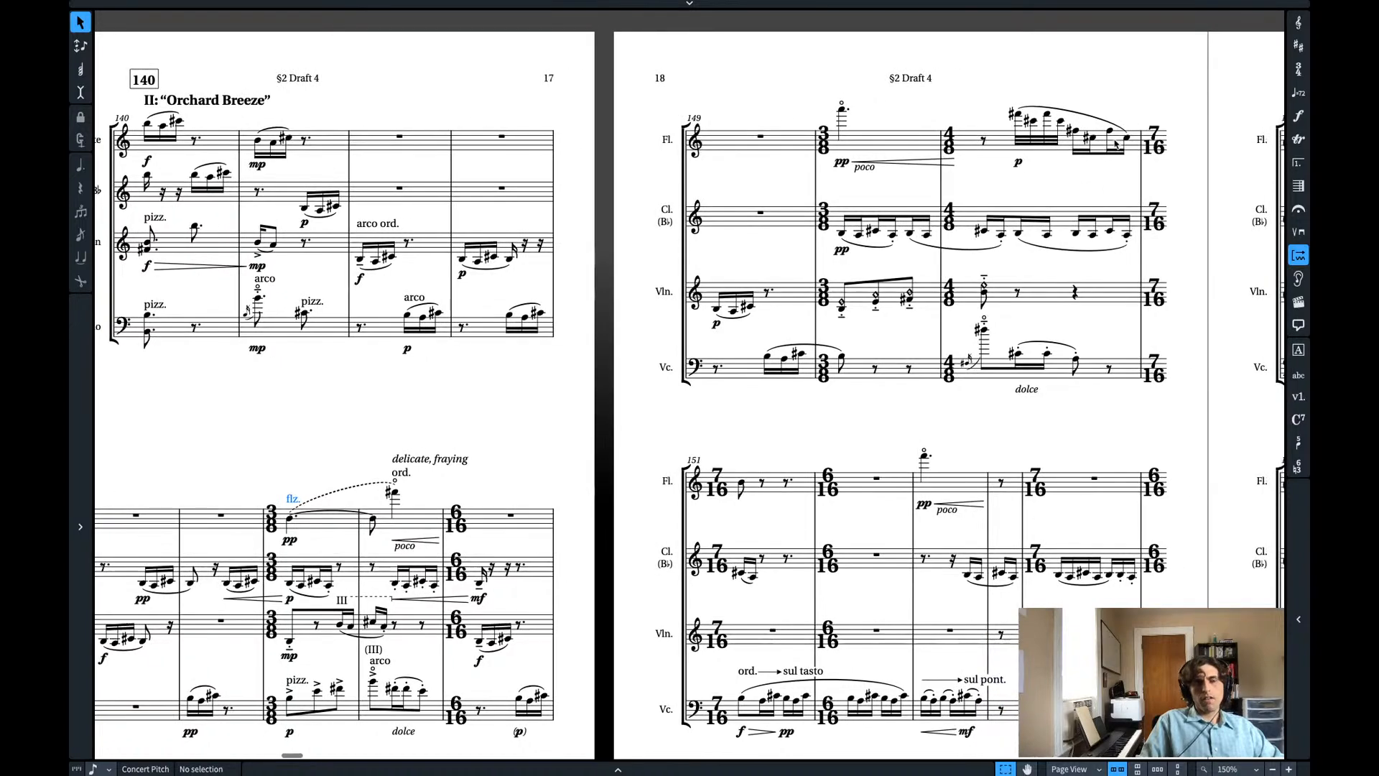
pyautogui.hotkey('ctrl', '-')
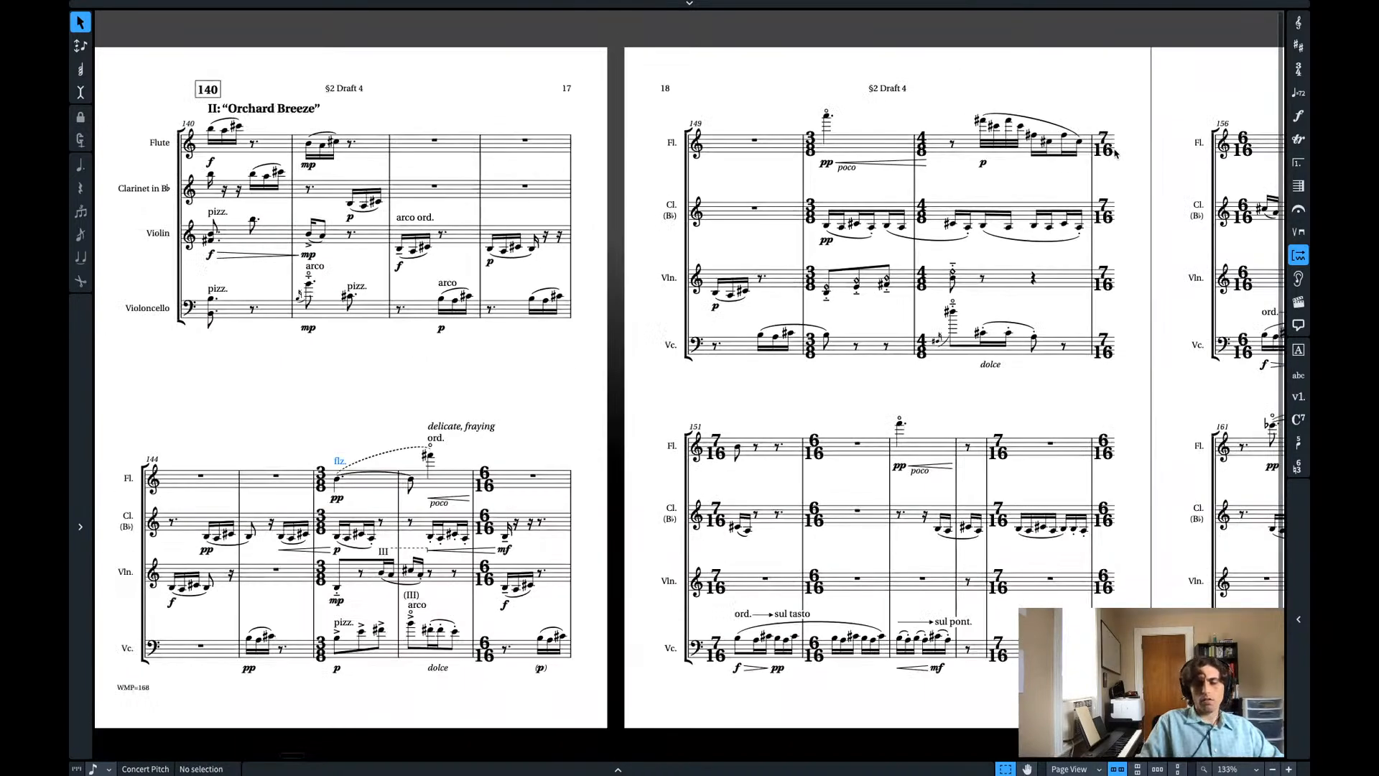
pyautogui.scroll(4, 1115, 153)
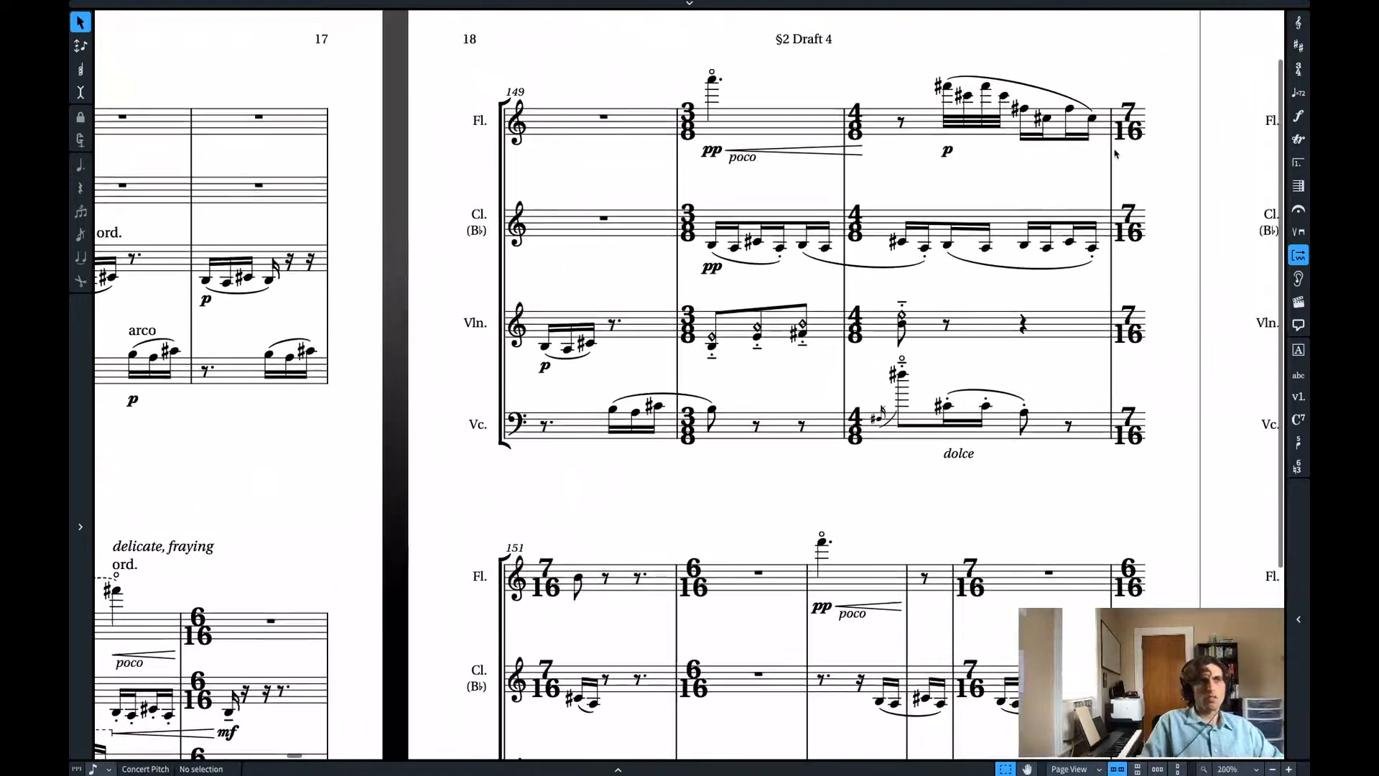
pyautogui.scroll(2, 1116, 153)
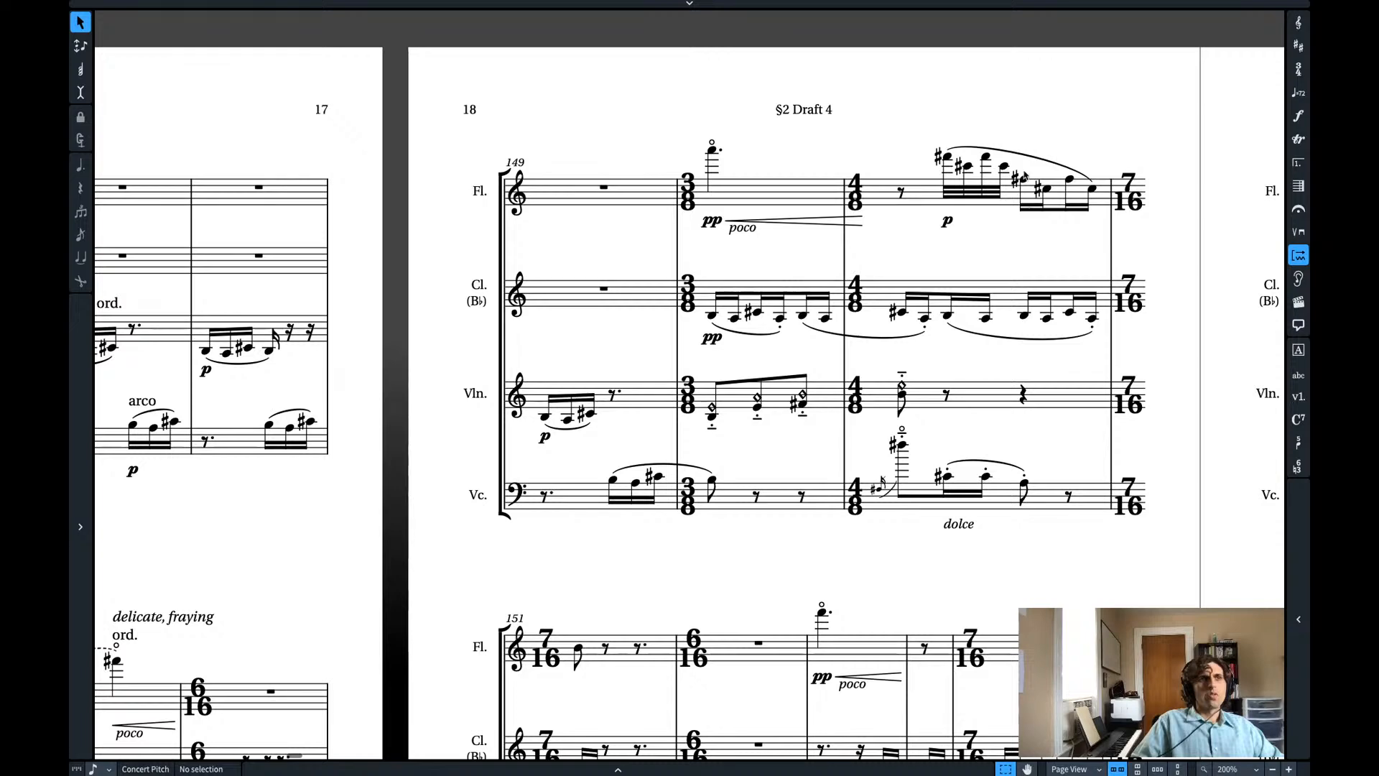
pyautogui.click(1024, 179)
pyautogui.press(';')
pyautogui.write('5:4')
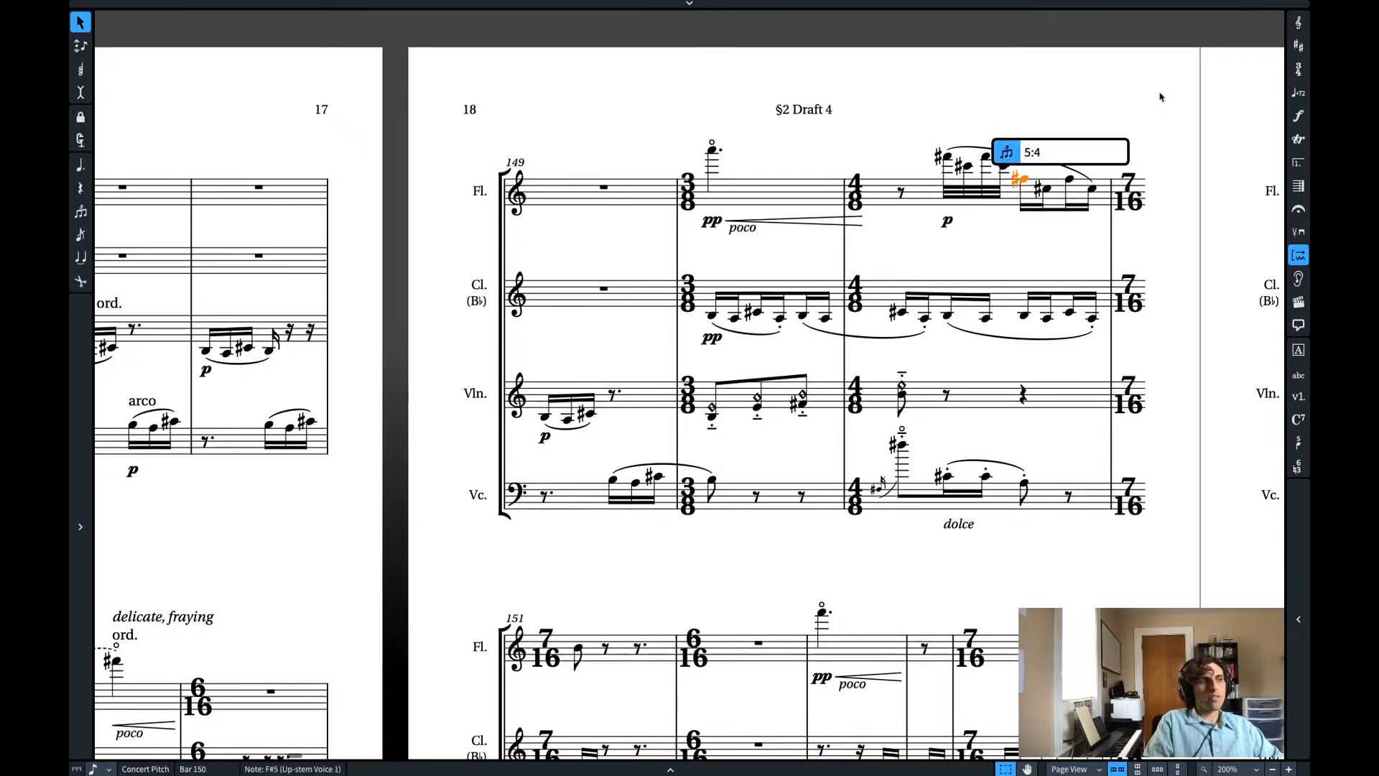
pyautogui.press('Return')
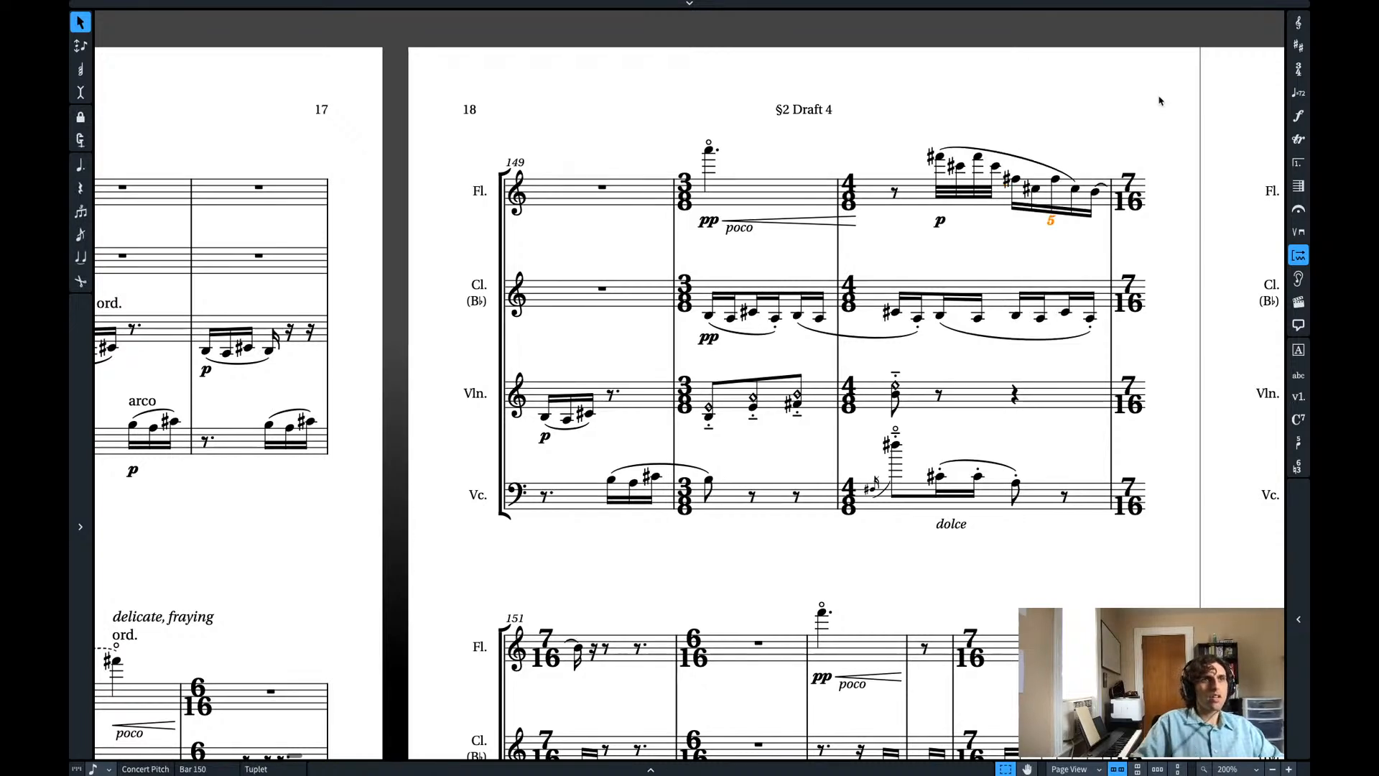
pyautogui.click(1095, 192)
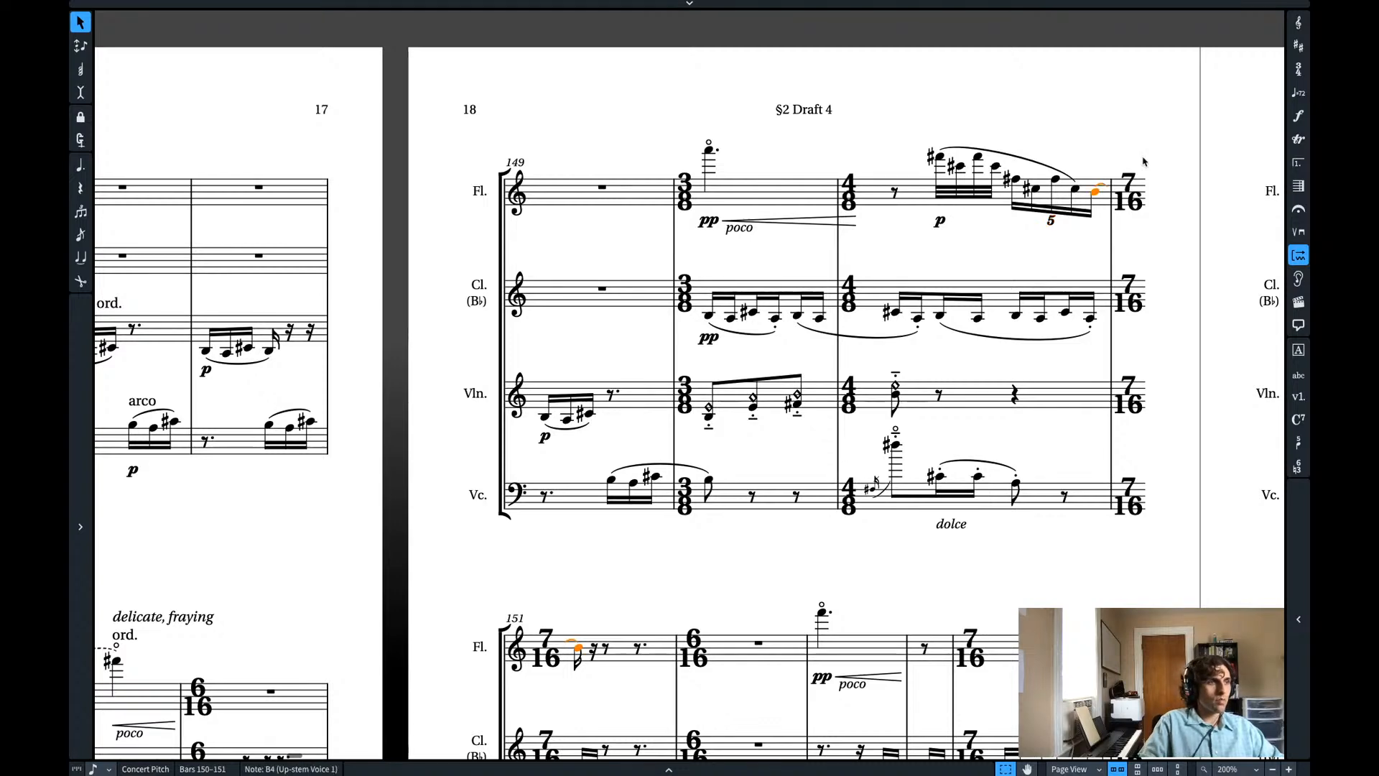
pyautogui.hotkey('alt', 'Right')
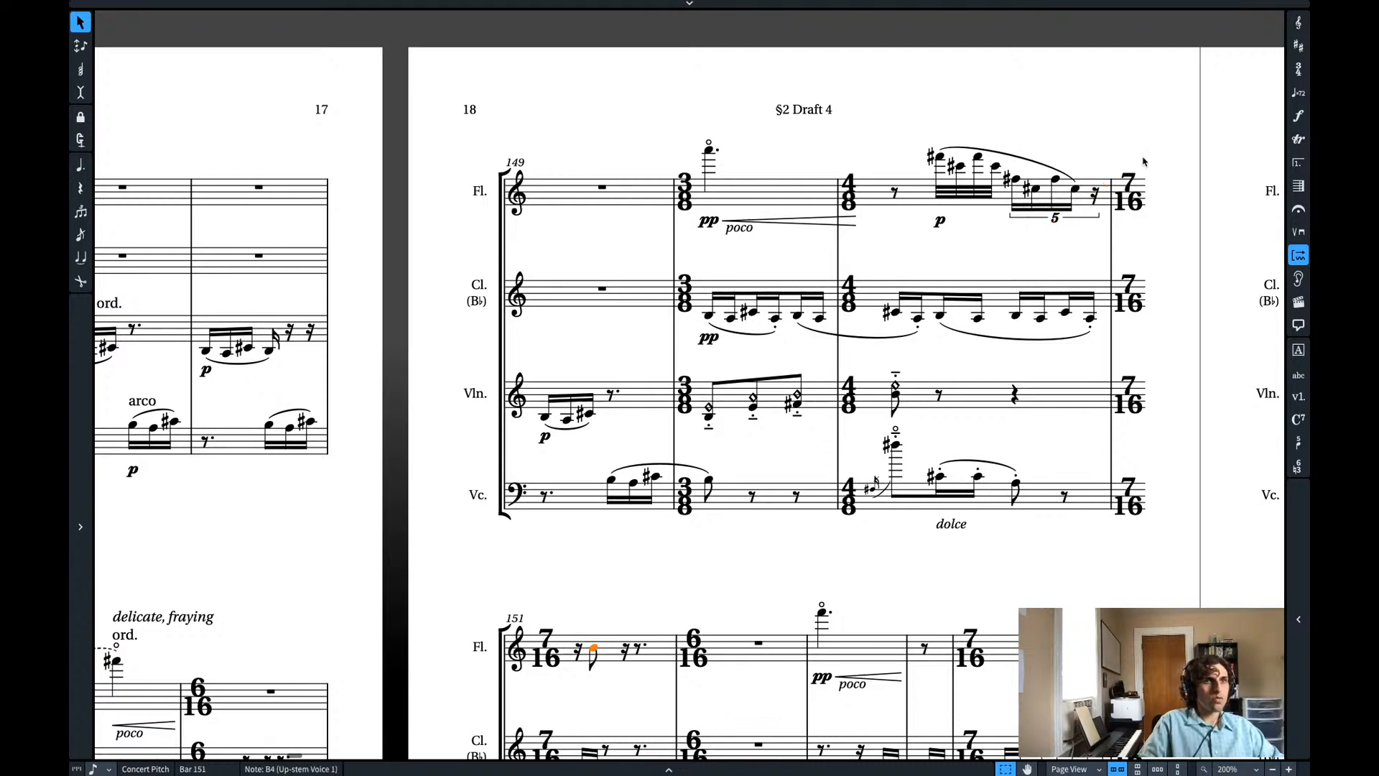
# - Shift the flute quintuplet's second F-sharp–C-sharp pair one sixteenth later, onto its fourth and fifth notes
pyautogui.click(1075, 189)
pyautogui.hotkey('shift', 'Left')
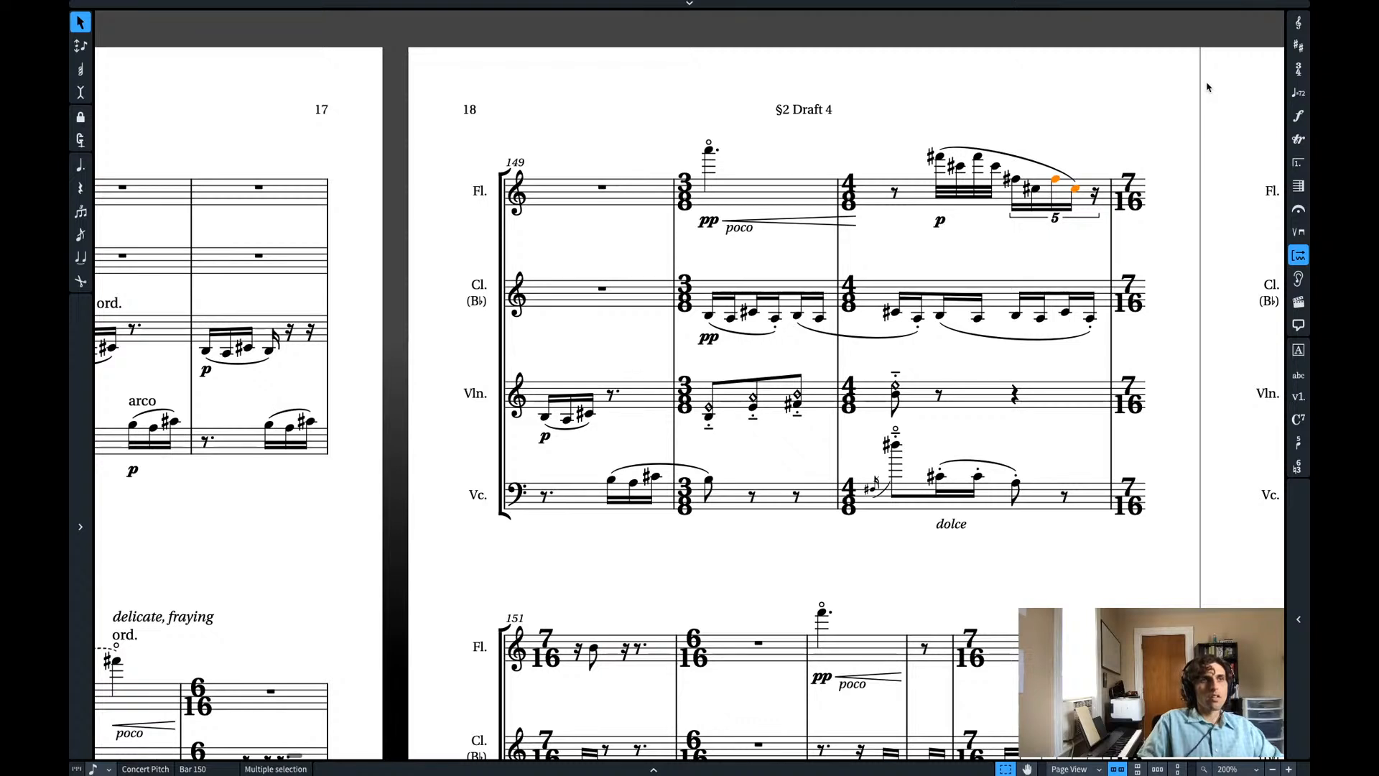
pyautogui.hotkey('alt', 'Right')
pyautogui.hotkey('alt', 'Left')
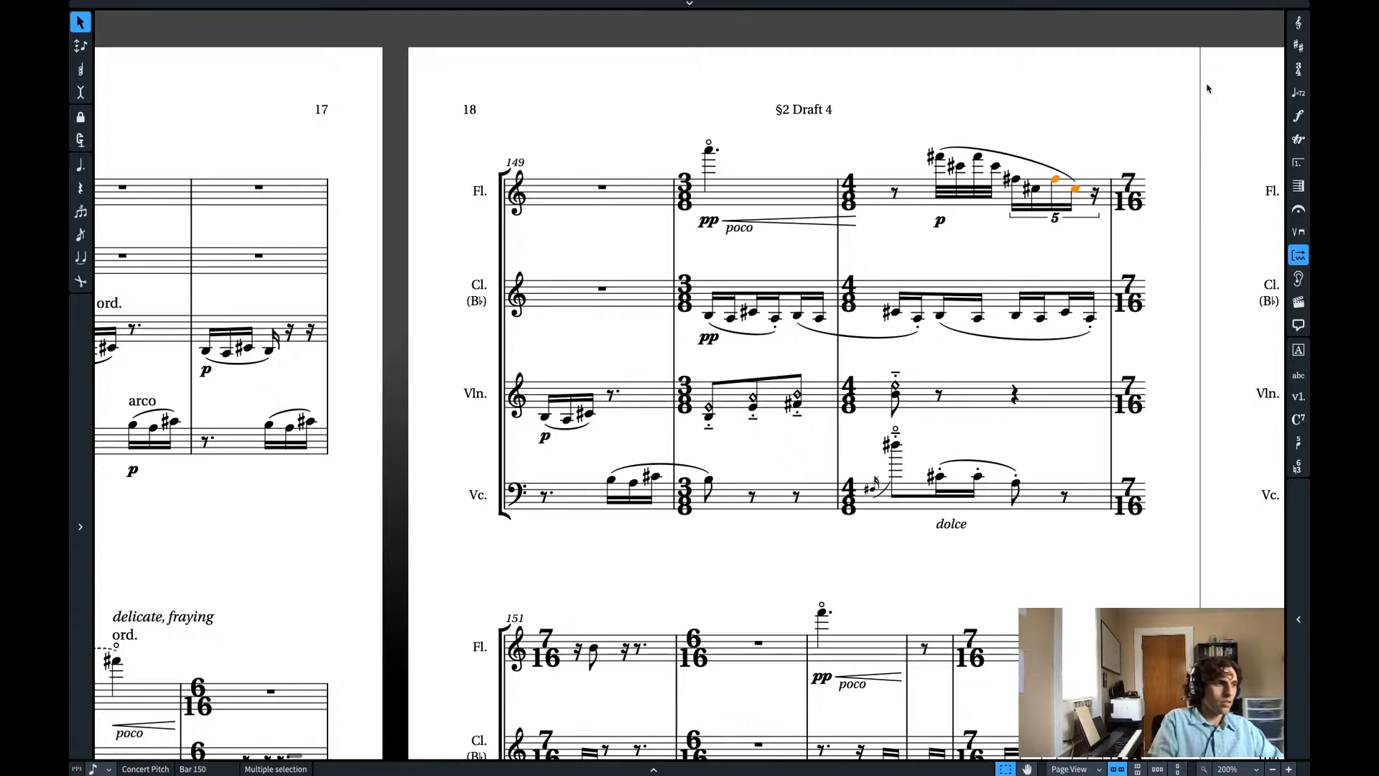
pyautogui.hotkey('alt', 'Right')
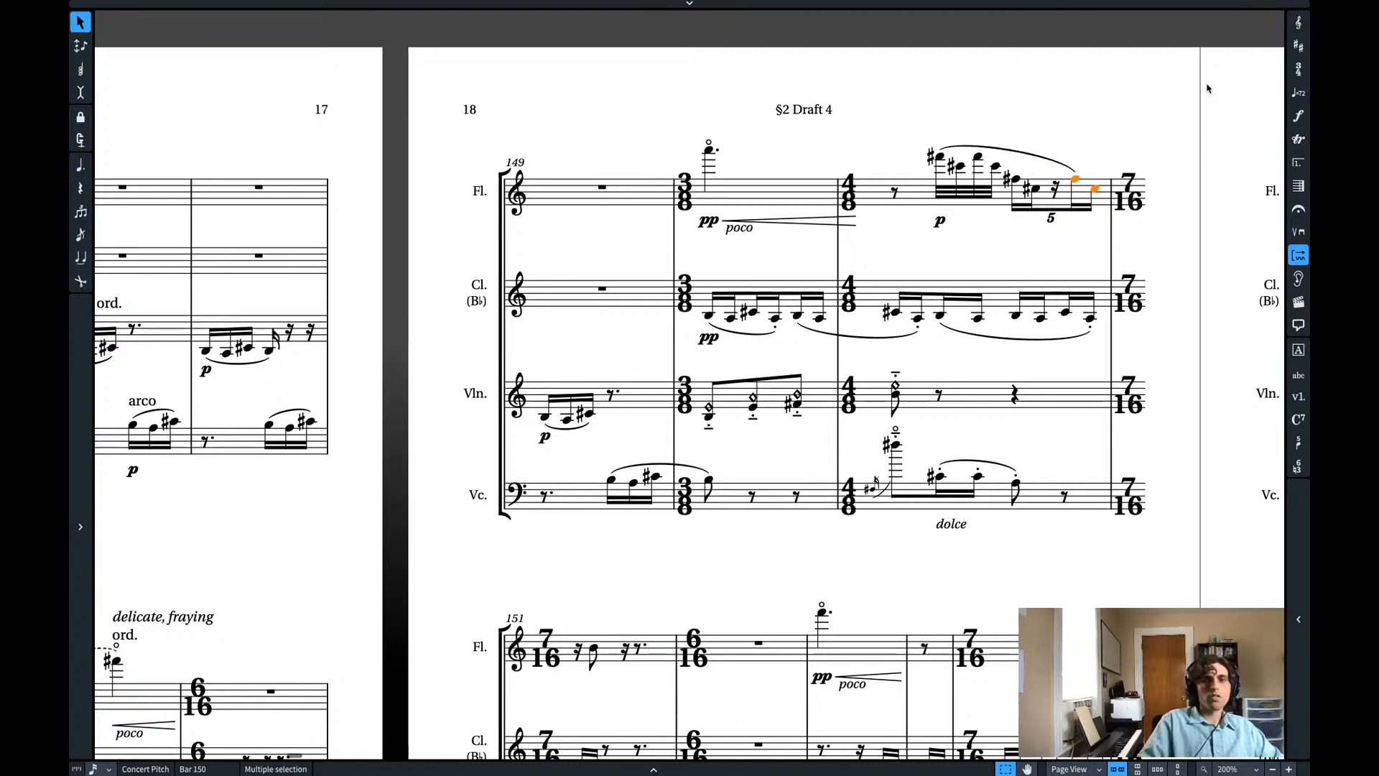
# - Fill the gap in the flute quintuplet by repeating its C-sharp, and raise the repeated note to E
pyautogui.click(1035, 191)
pyautogui.press('r')
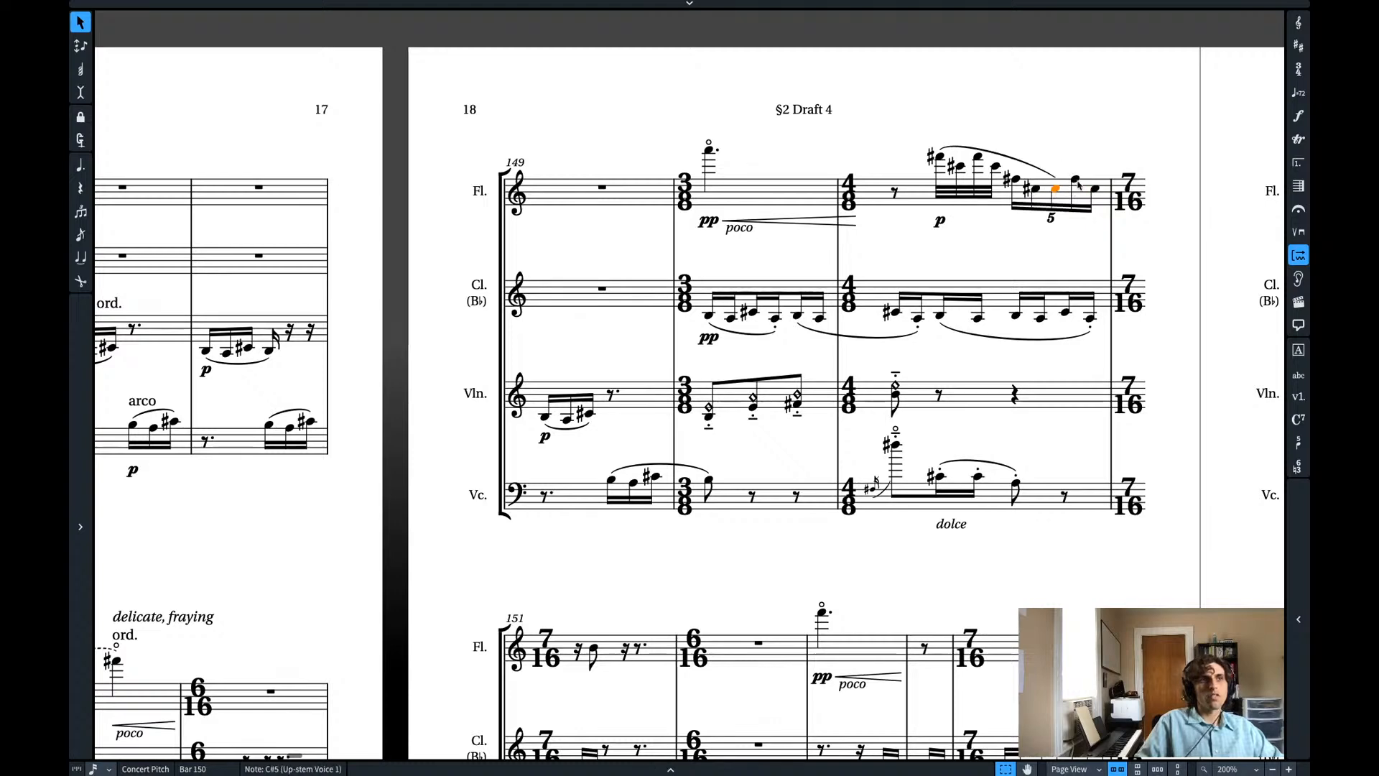
pyautogui.hotkey('alt', 'Up')
pyautogui.hotkey('alt', 'Up')
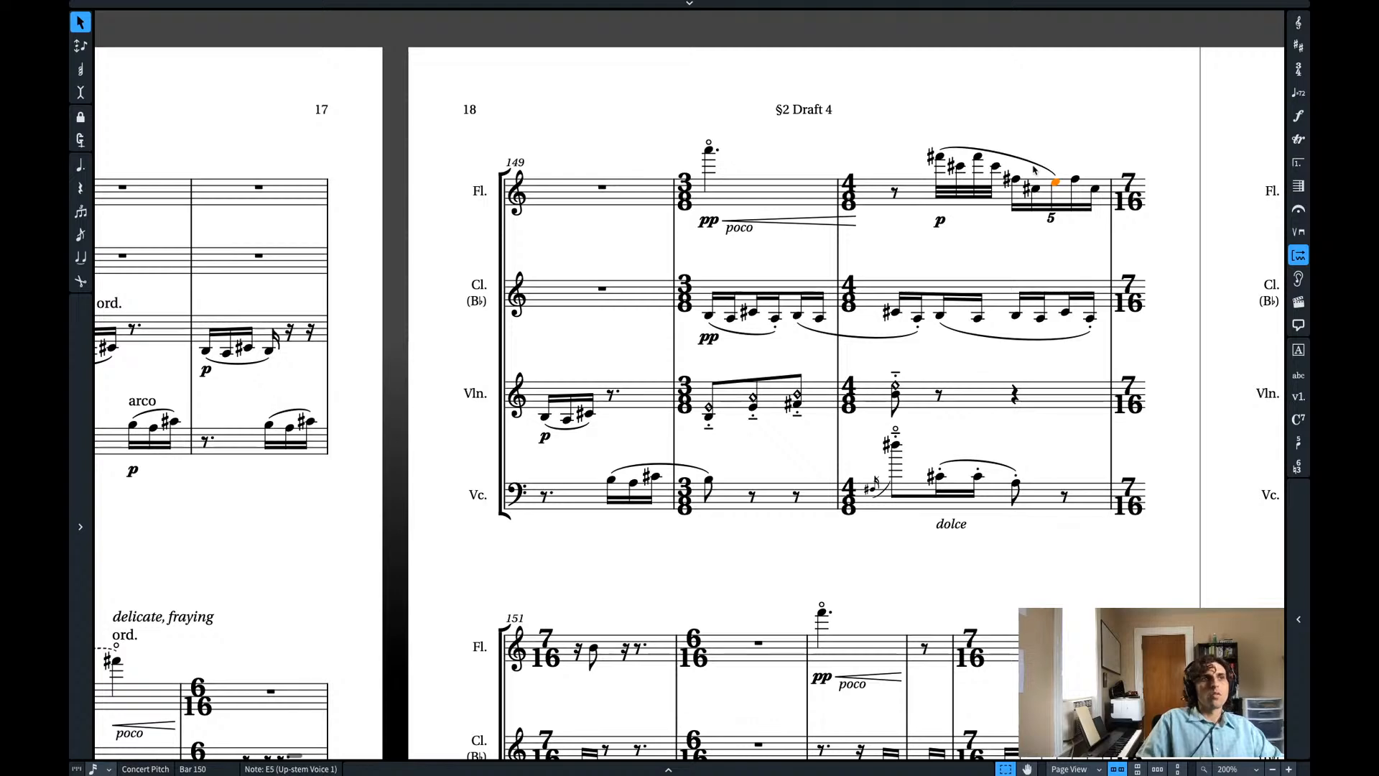
pyautogui.press('Escape')
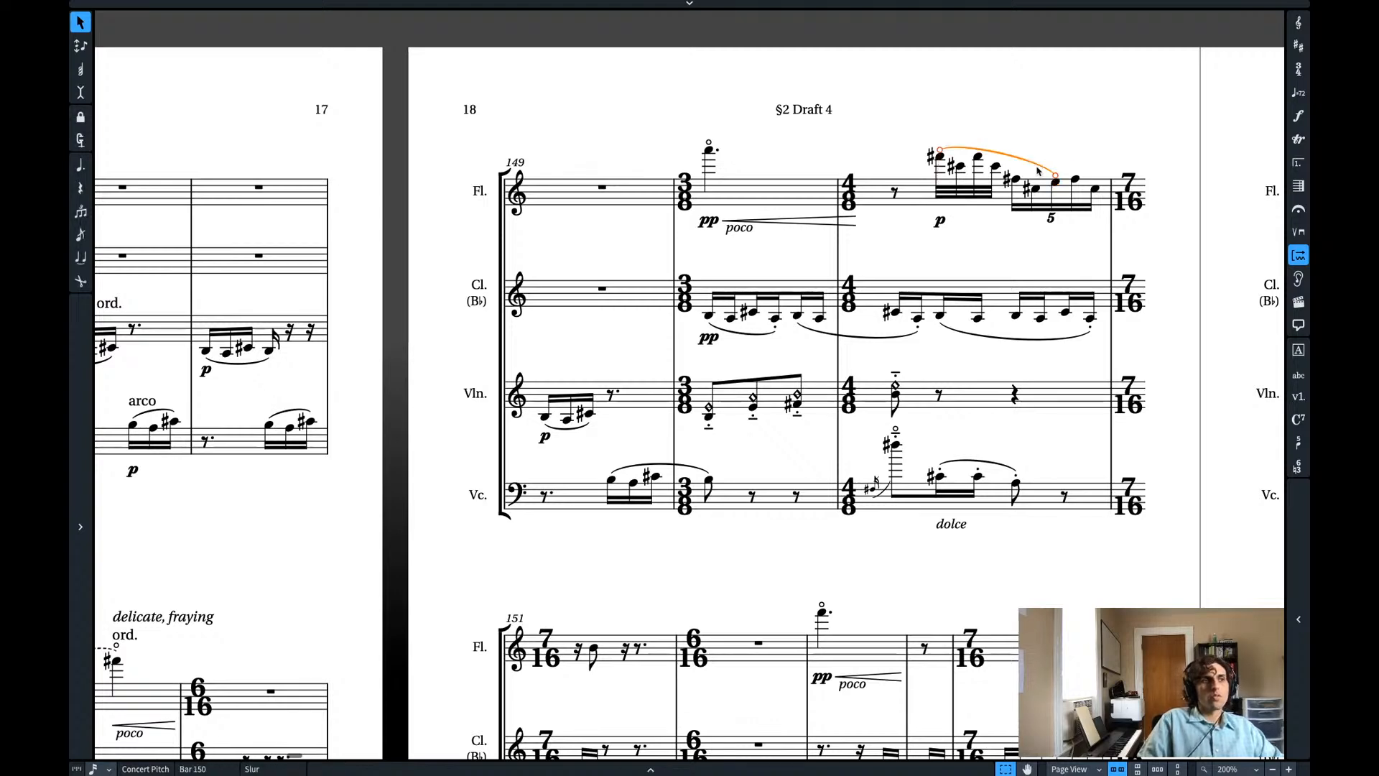
# - Extend the flute run's slur to the B in bar 151, and place that B on the bar's downbeat as a single eighth note
pyautogui.click(1048, 165)
pyautogui.moveTo(1051, 168); pyautogui.dragTo(1107, 137)
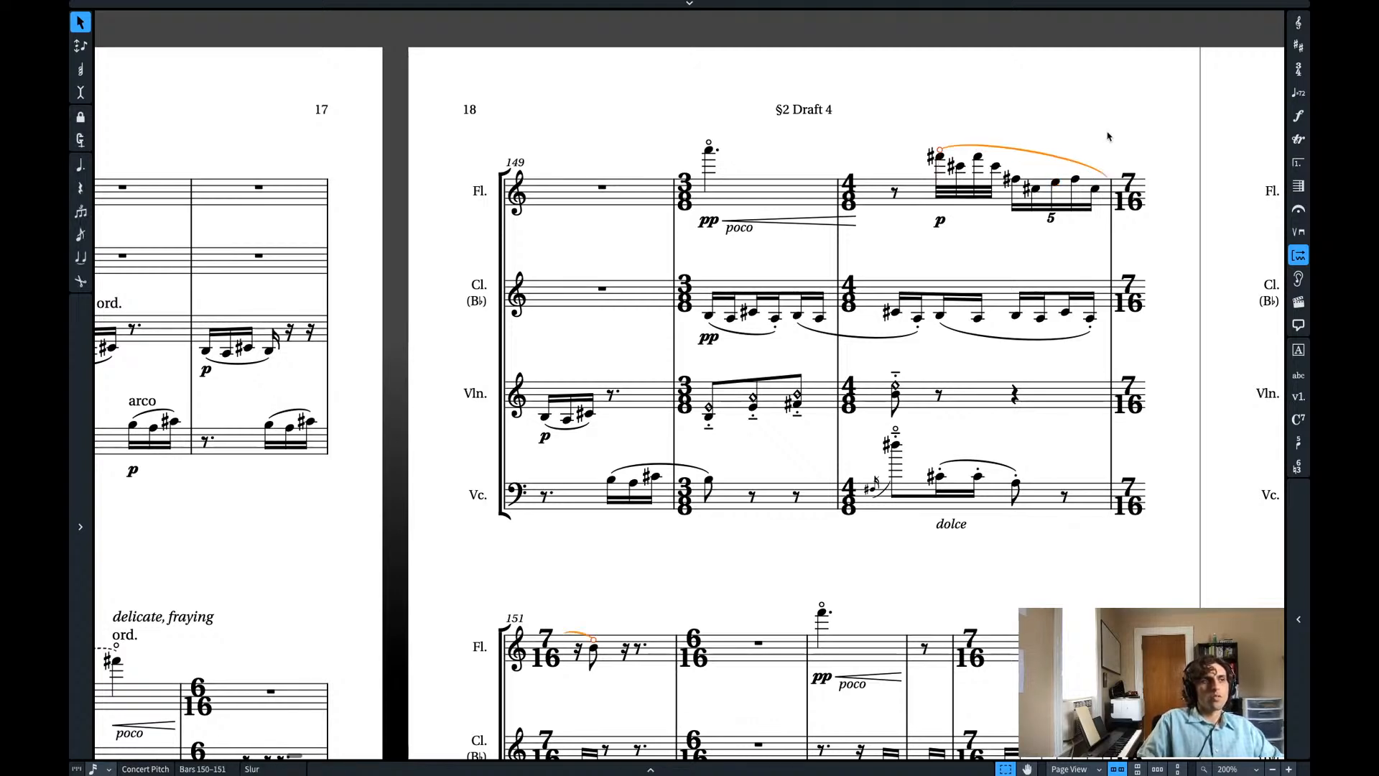
pyautogui.hotkey('shift', 'Right')
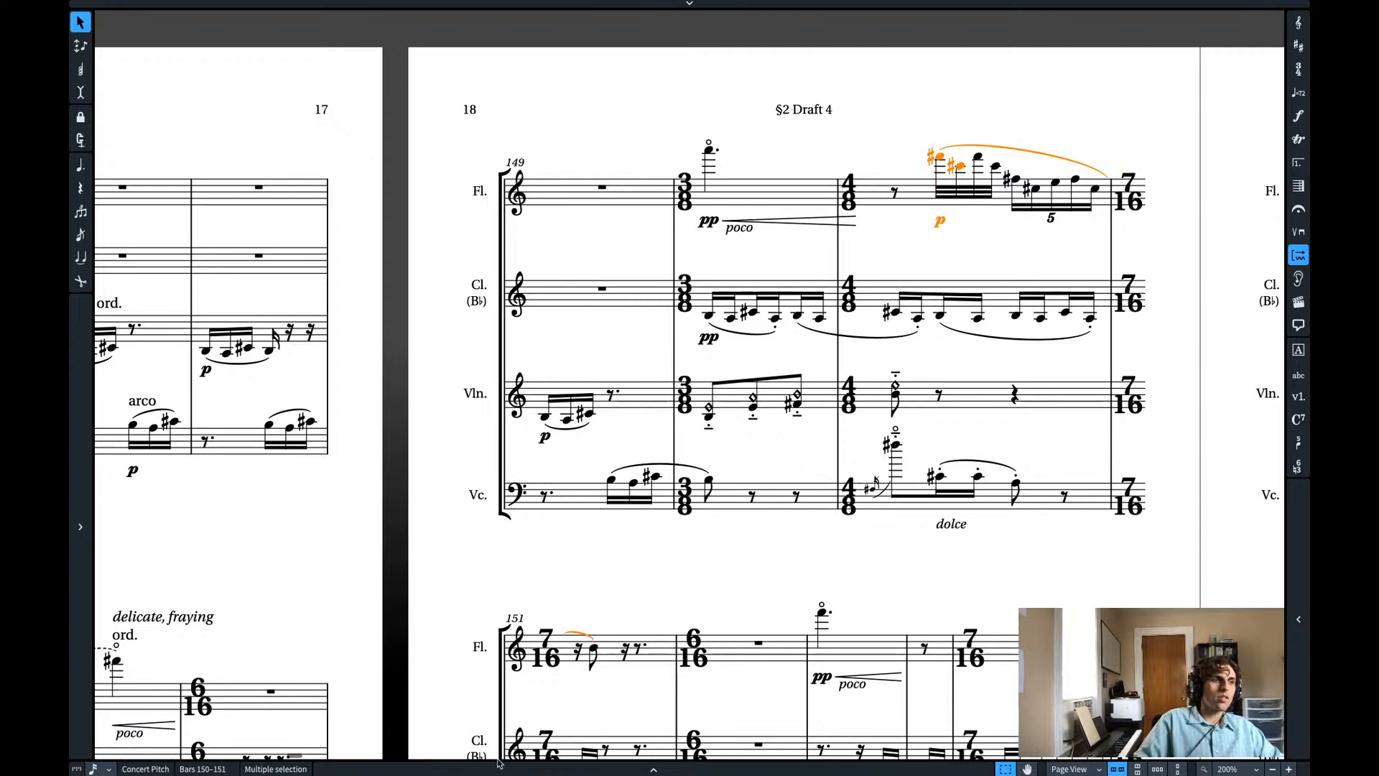
pyautogui.click(579, 650)
pyautogui.press('b')
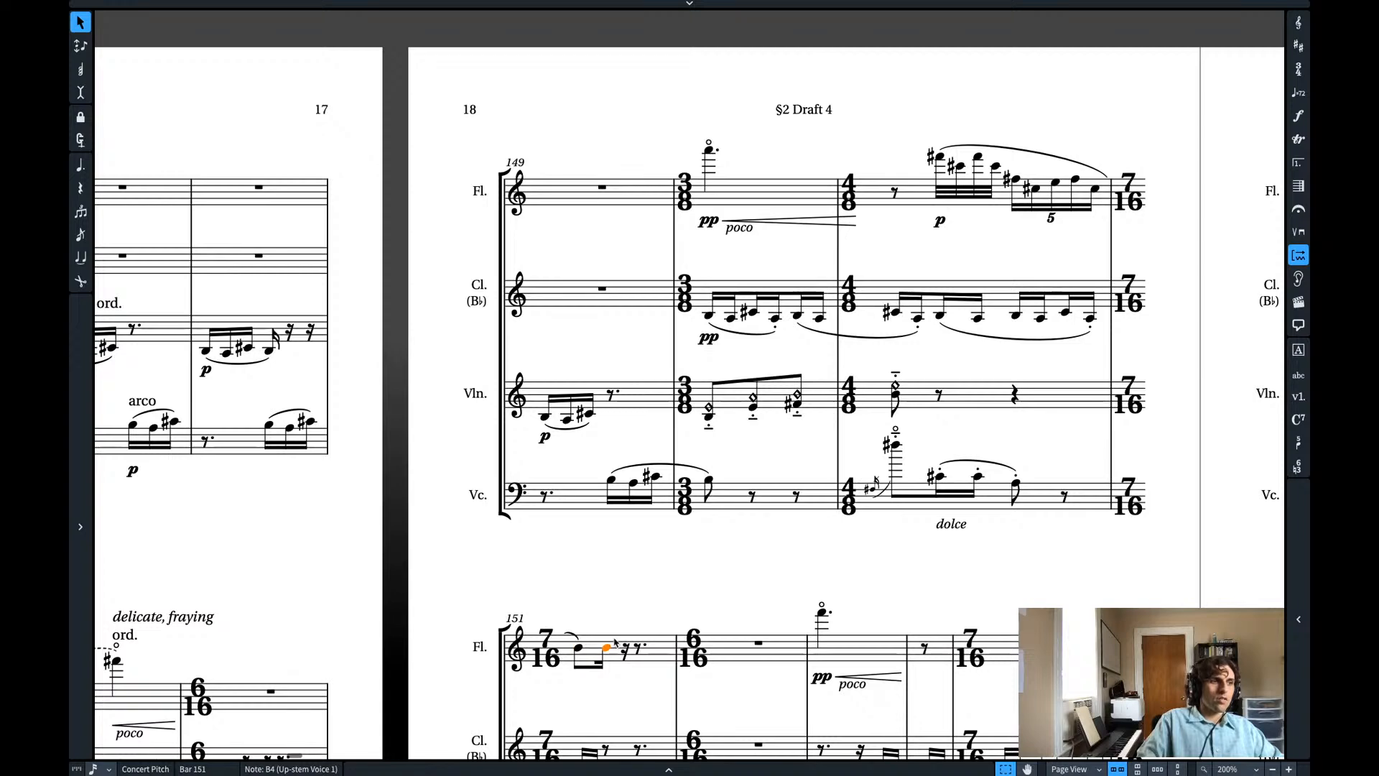
pyautogui.hotkey('ctrl', 'z')
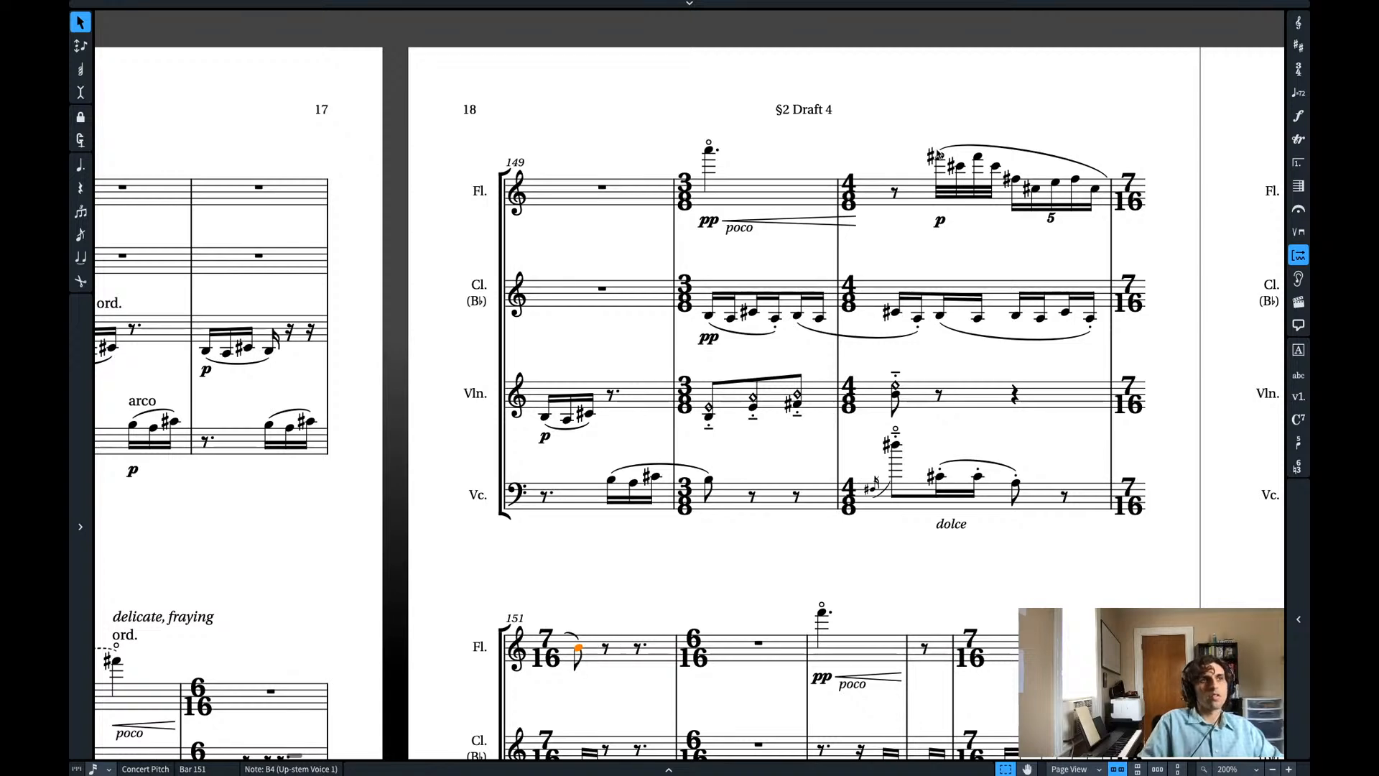
# - Play back the flute line alone from the high harmonic in bar 150 to the B in bar 151
pyautogui.keyDown('shift'); pyautogui.click(938, 155); pyautogui.keyUp('shift')
pyautogui.hotkey('shift', 'Left')
pyautogui.hotkey('shift', 'Left')
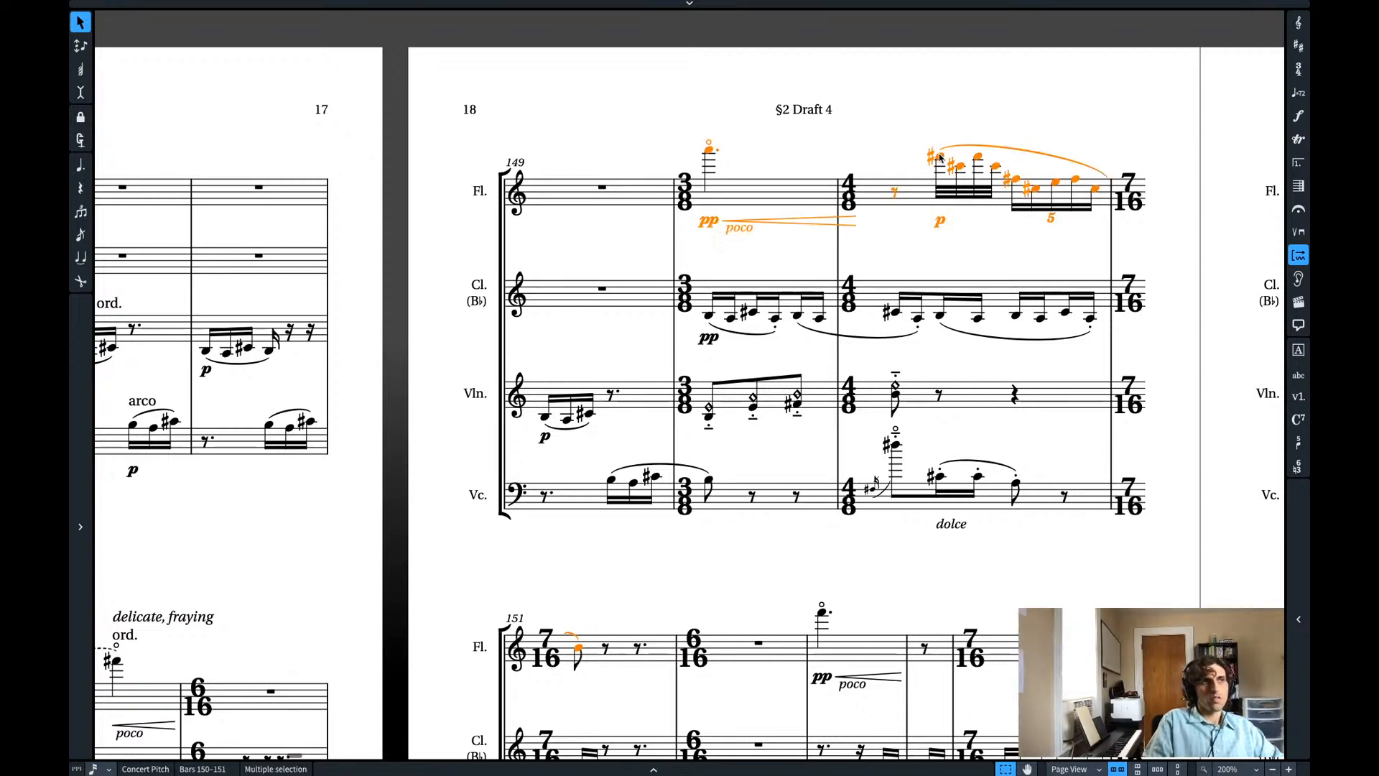
pyautogui.press('space')
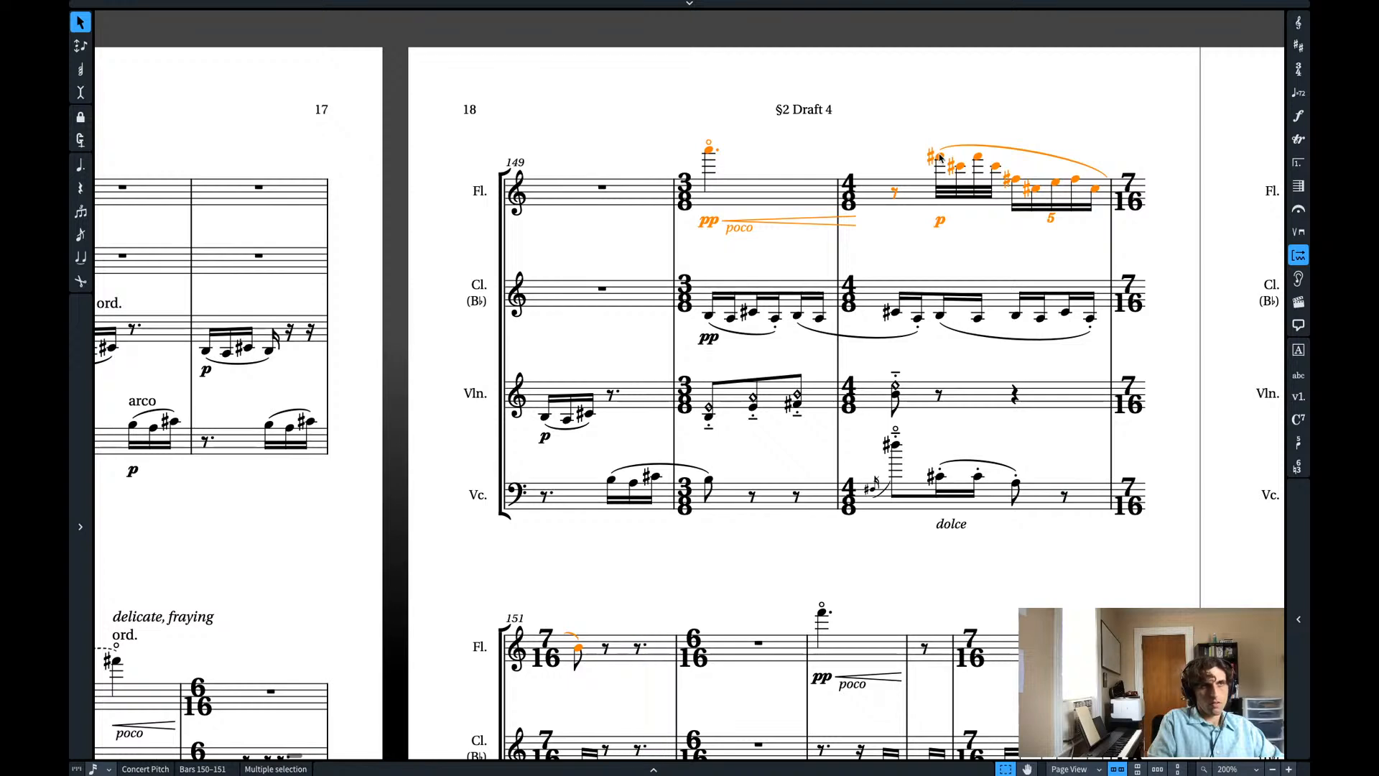
# - Change the last three notes of the flute quintuplet to F-sharp, C-sharp and E
pyautogui.click(1012, 179)
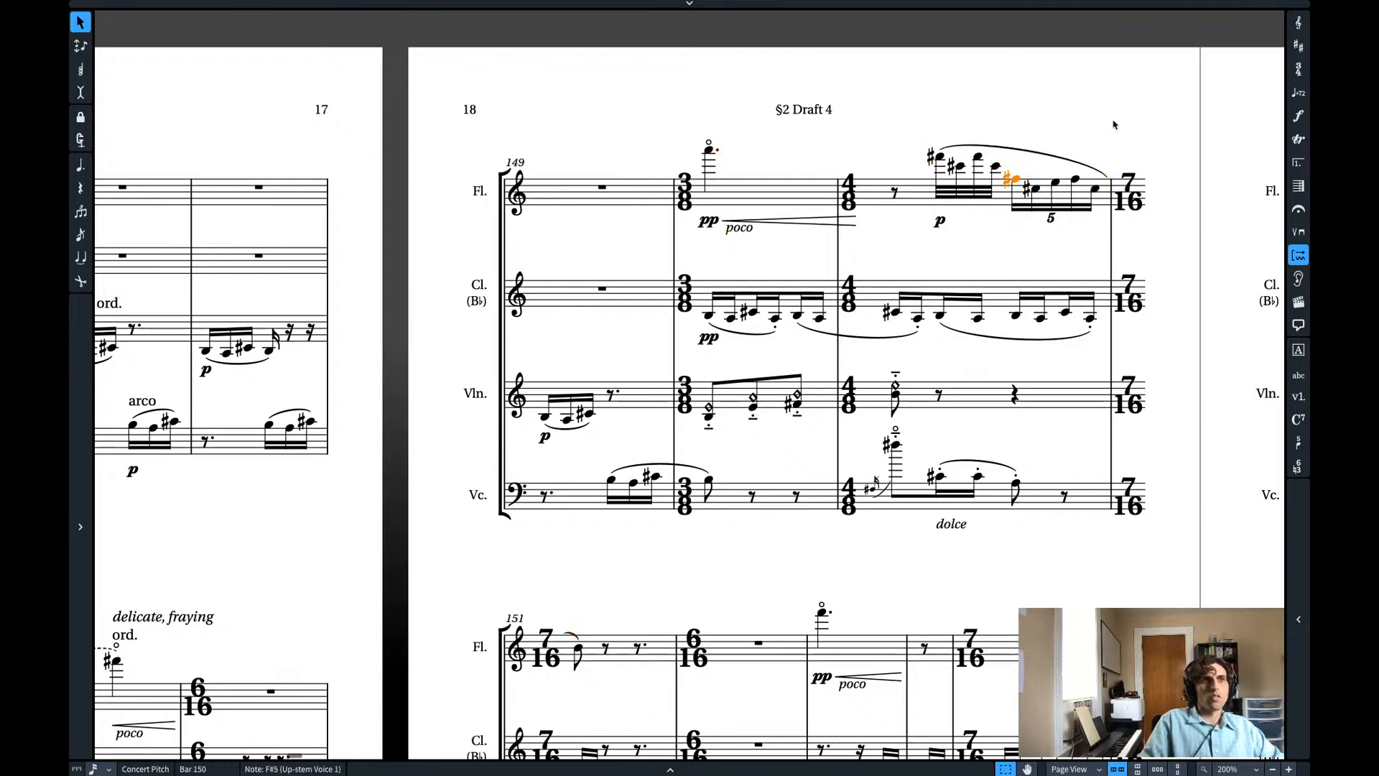
pyautogui.press('Right')
pyautogui.press('Right')
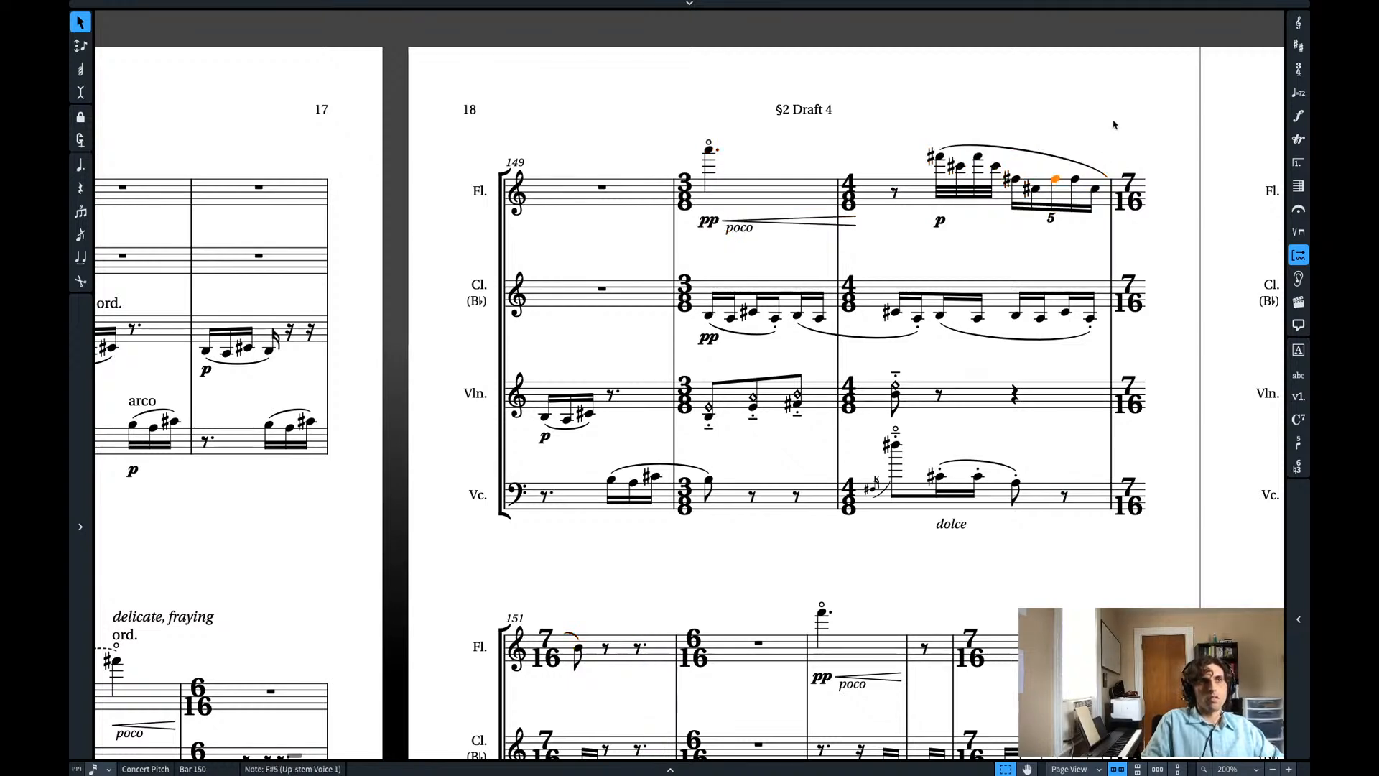
pyautogui.press('Right')
pyautogui.hotkey('alt', 'Down')
pyautogui.hotkey('alt', 'Down')
pyautogui.hotkey('alt', 'Down')
pyautogui.press('Right')
# - Play back the revised flute line alone from the start of bar 150 into the following system
pyautogui.hotkey('ctrl', 'shift', 'Left')
pyautogui.hotkey('ctrl', 'shift', 'Left')
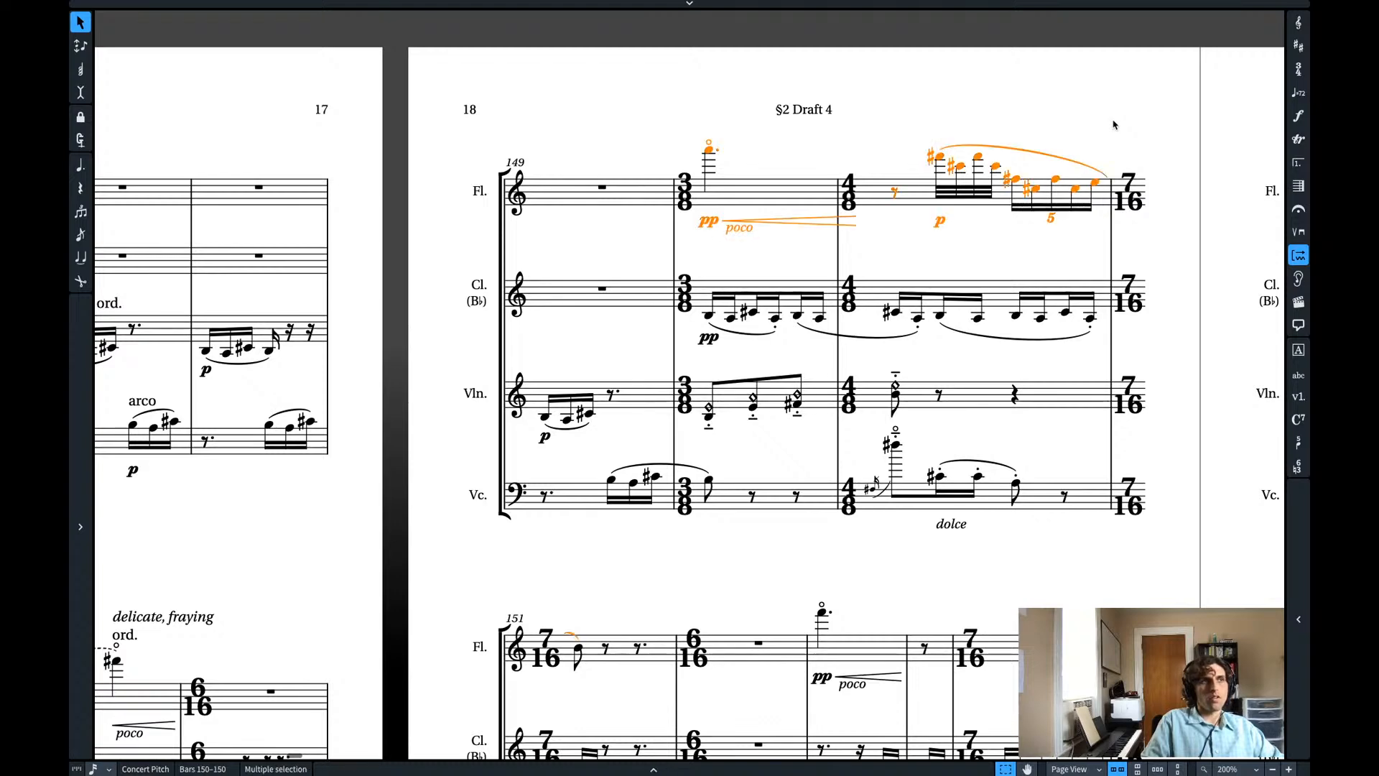
pyautogui.press('space')
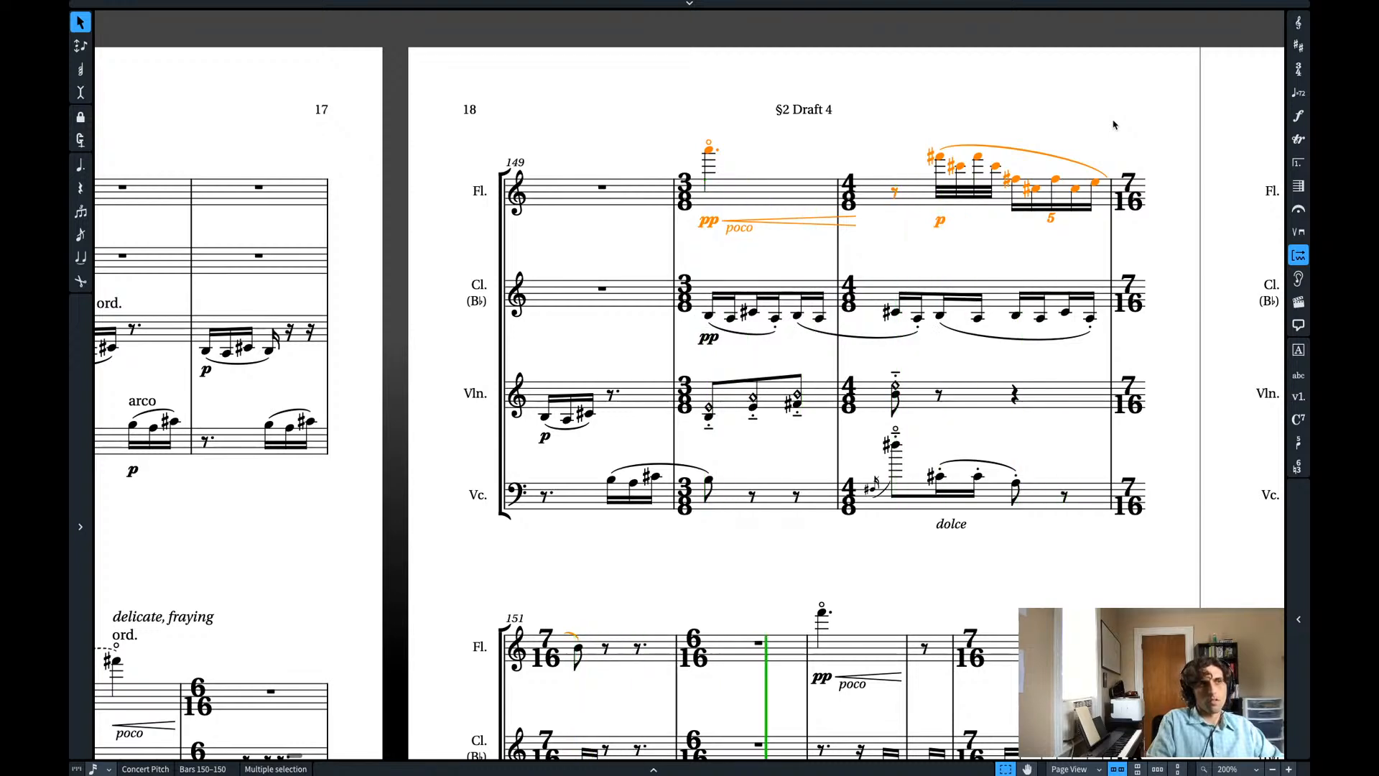
pyautogui.press('space')
# - Include the clarinet, violin and cello in the selection and play back the full ensemble from bar 150 into bar 151
pyautogui.hotkey('shift', 'Down')
pyautogui.hotkey('shift', 'Down')
pyautogui.hotkey('shift', 'Down')
pyautogui.press('space')
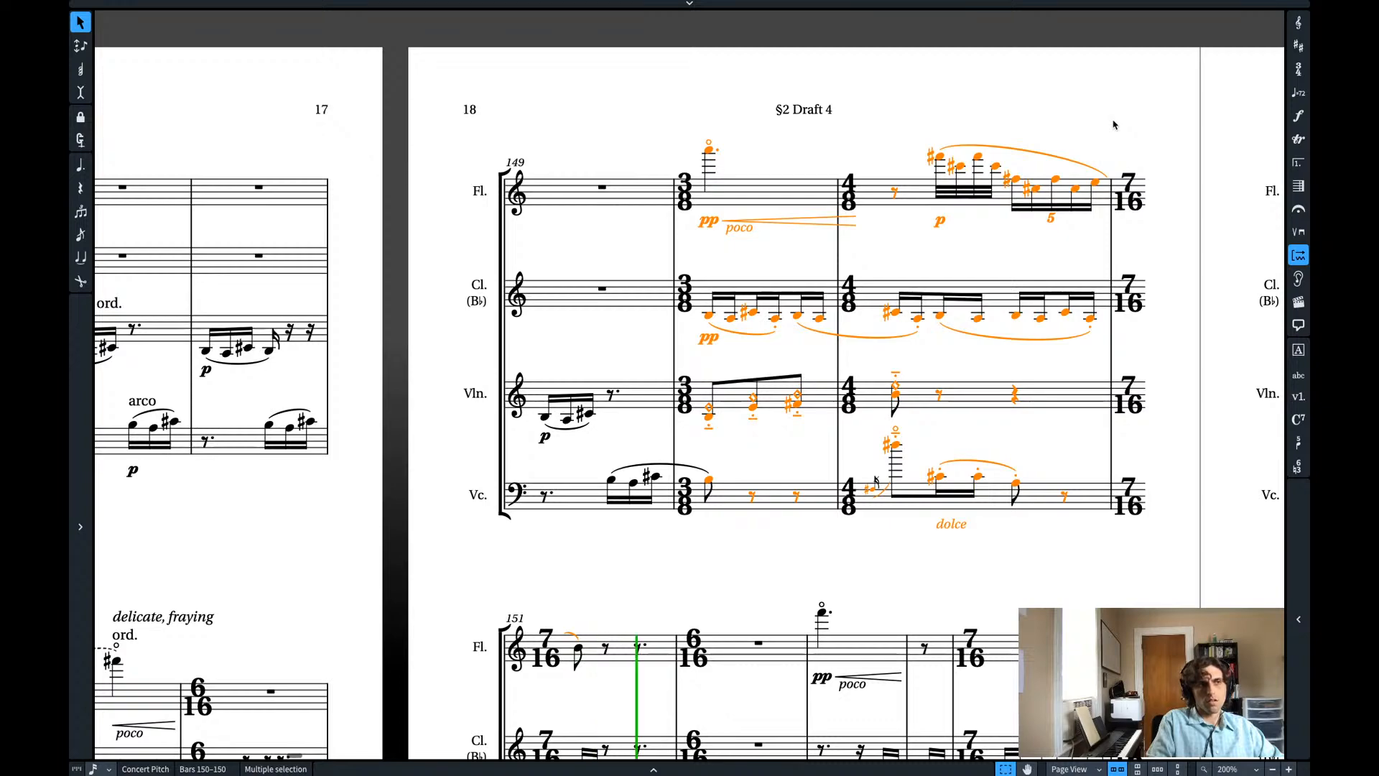
pyautogui.press('space')
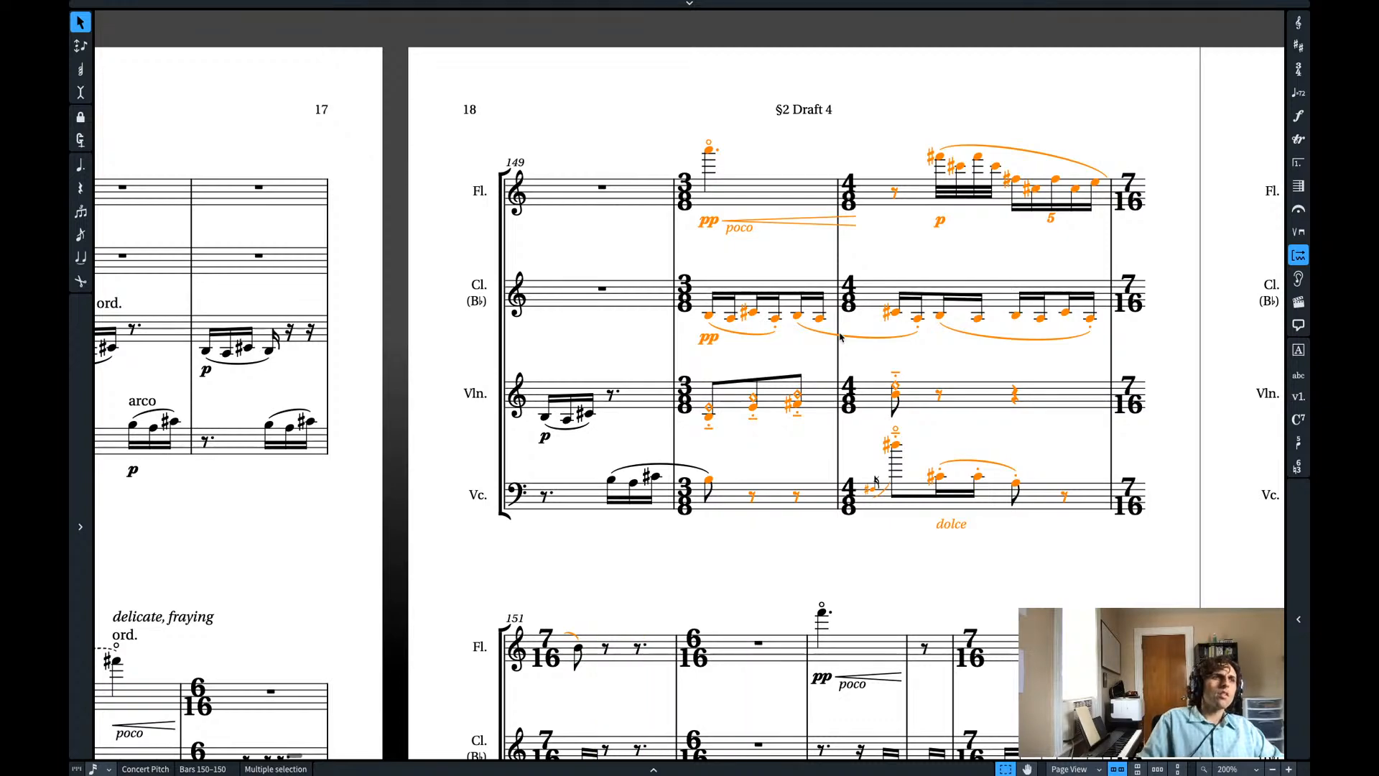
# - Play back the full ensemble from bar 142 on page 17 into the system that starts at bar 151
pyautogui.hscroll(-5, 772, 344)
pyautogui.scroll(-4, 773, 345)
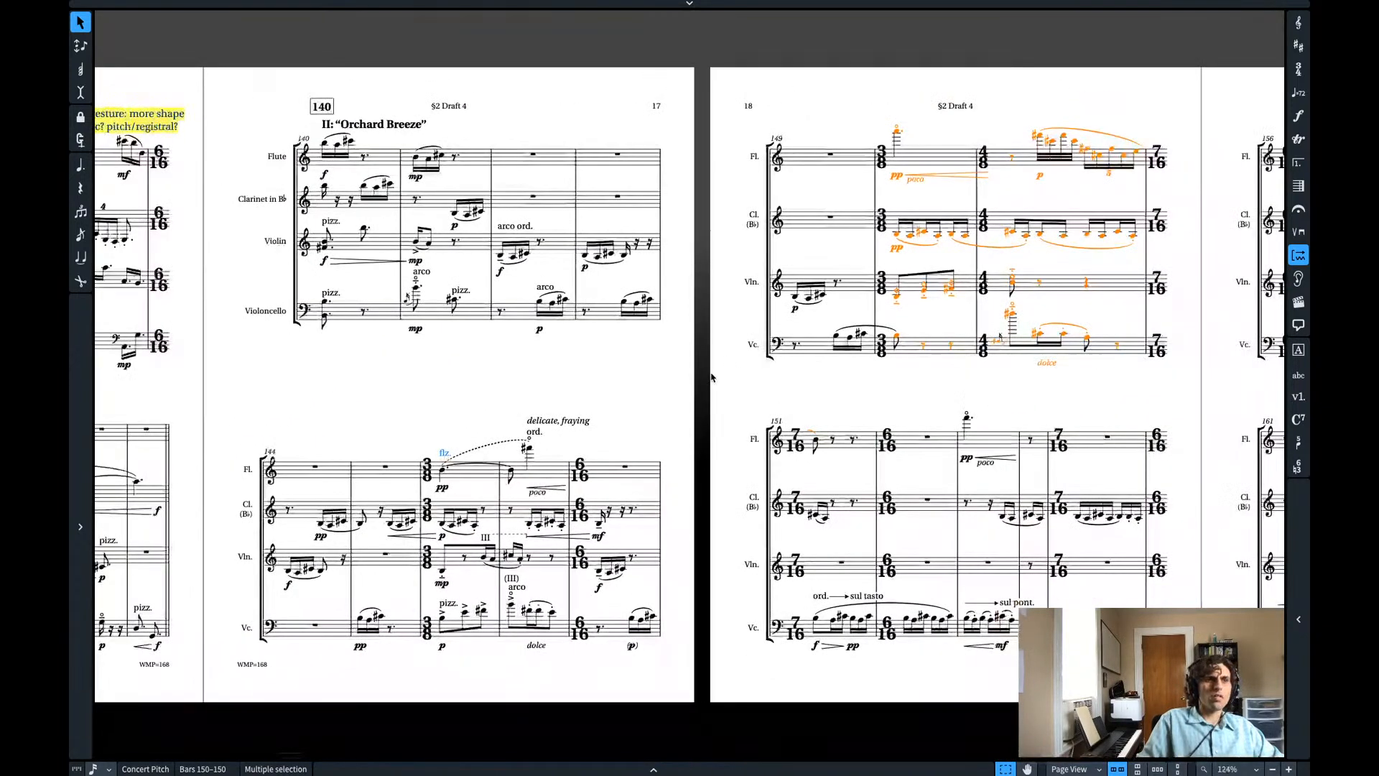
pyautogui.click(327, 319)
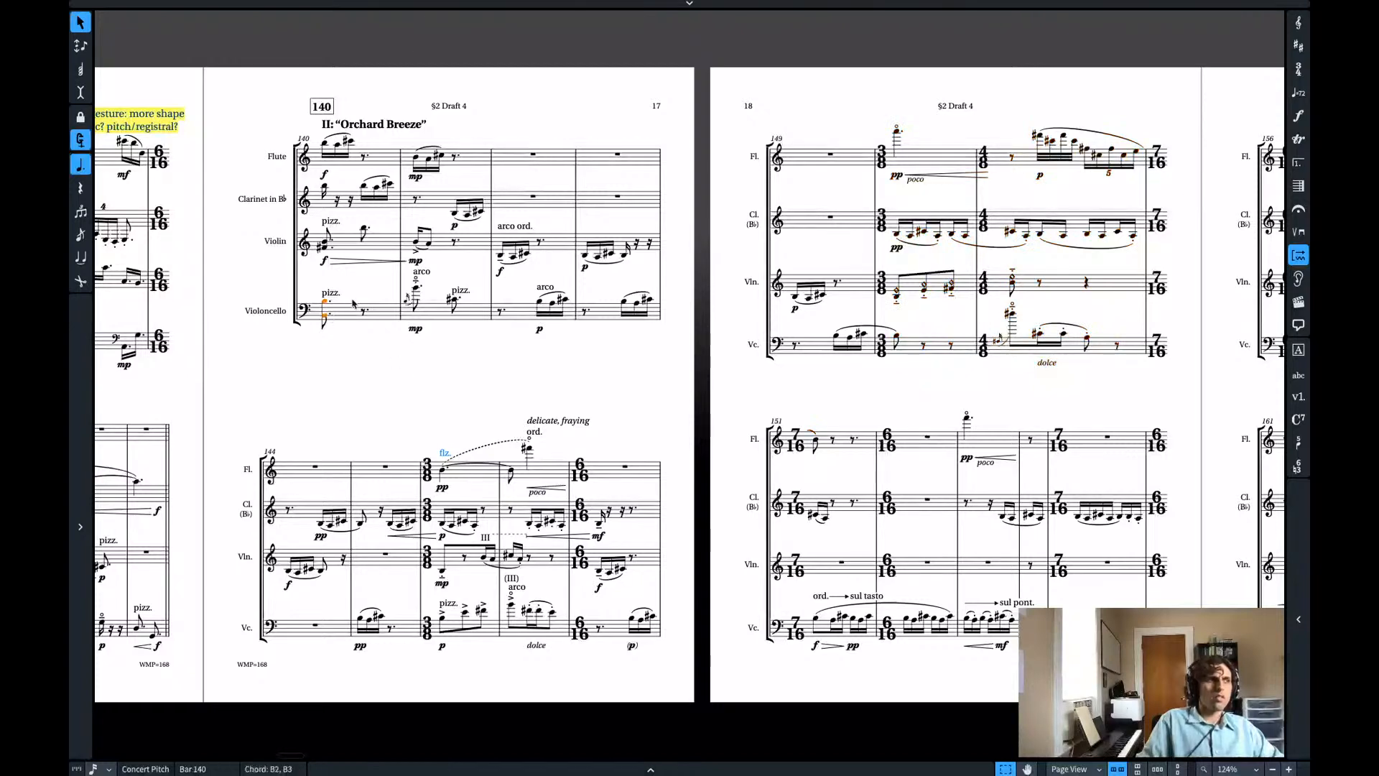
pyautogui.click(502, 314)
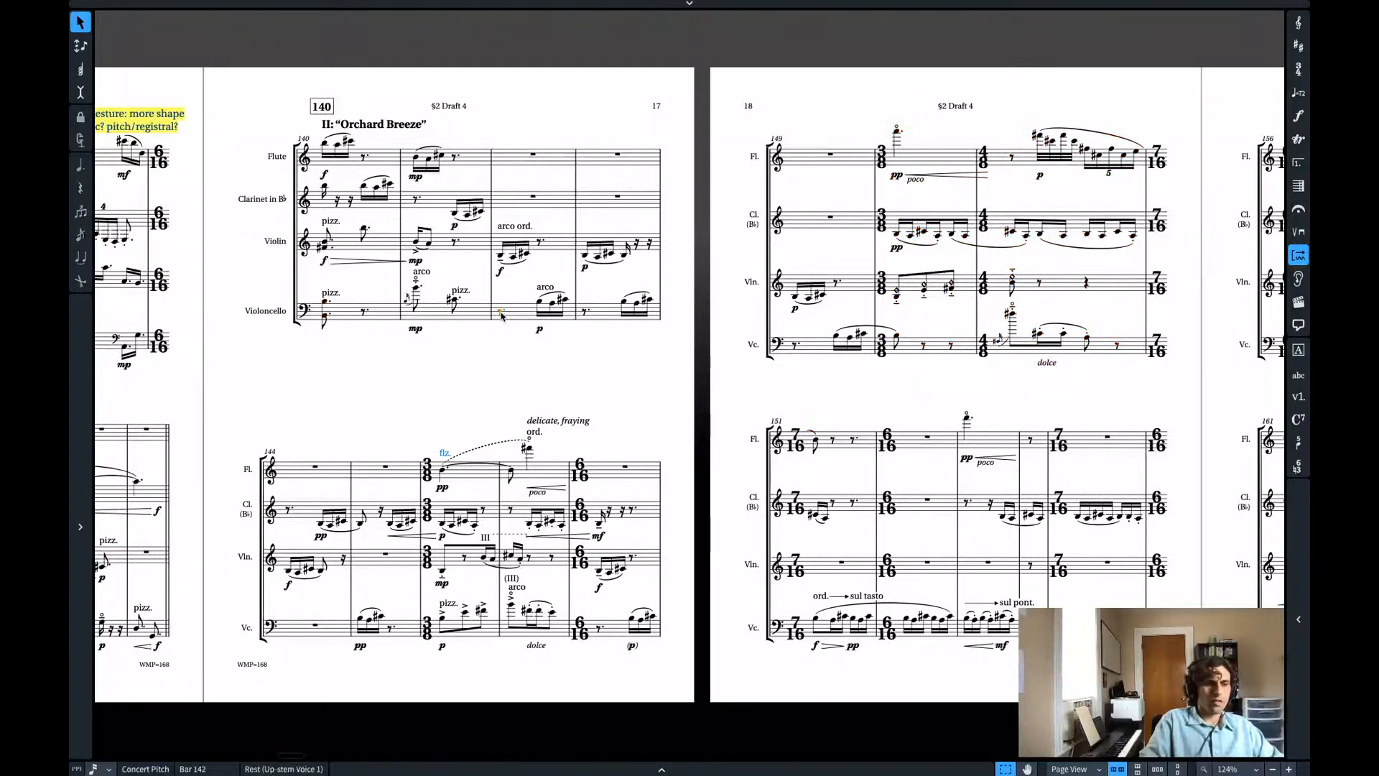
pyautogui.press('p')
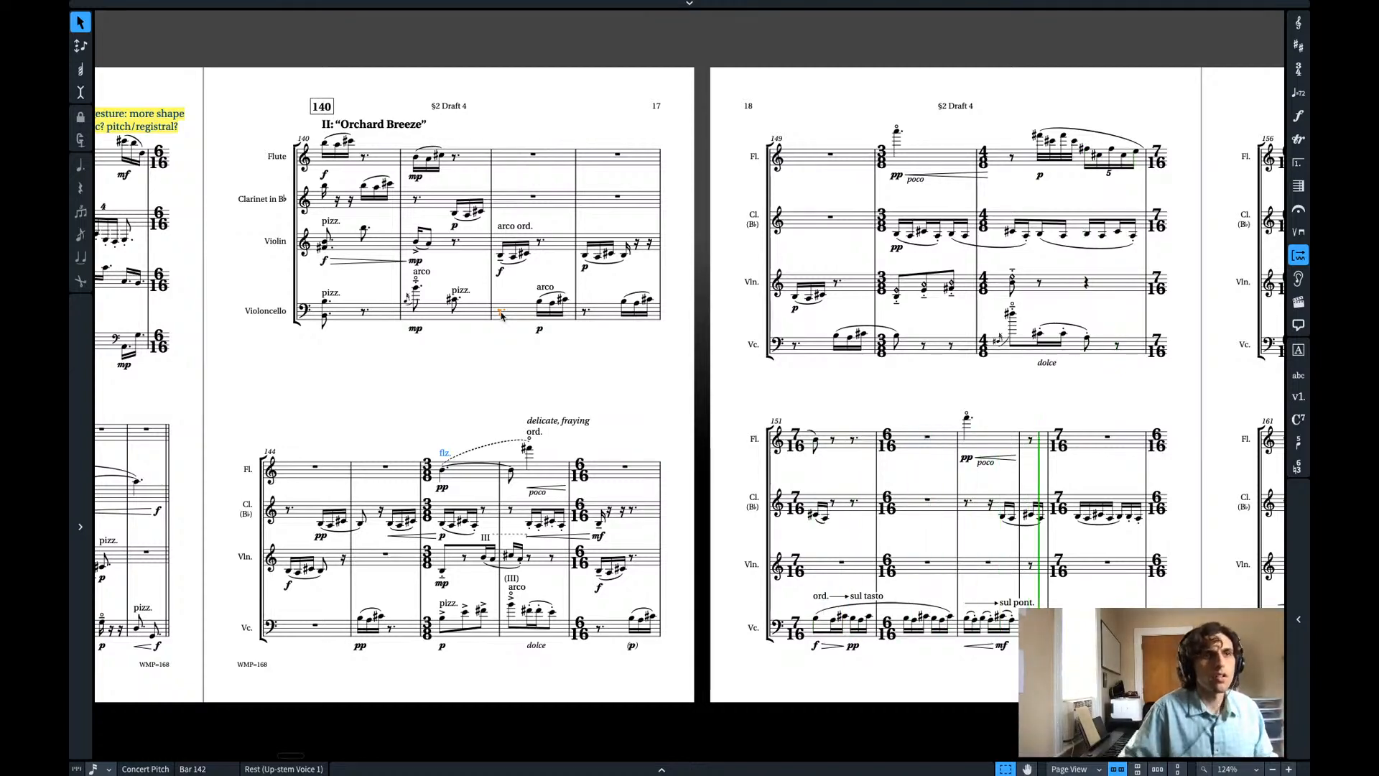
# - Play back the clarinet, violin and cello parts of bar 150 without the flute, twice
pyautogui.hscroll(-10, 630, 187)
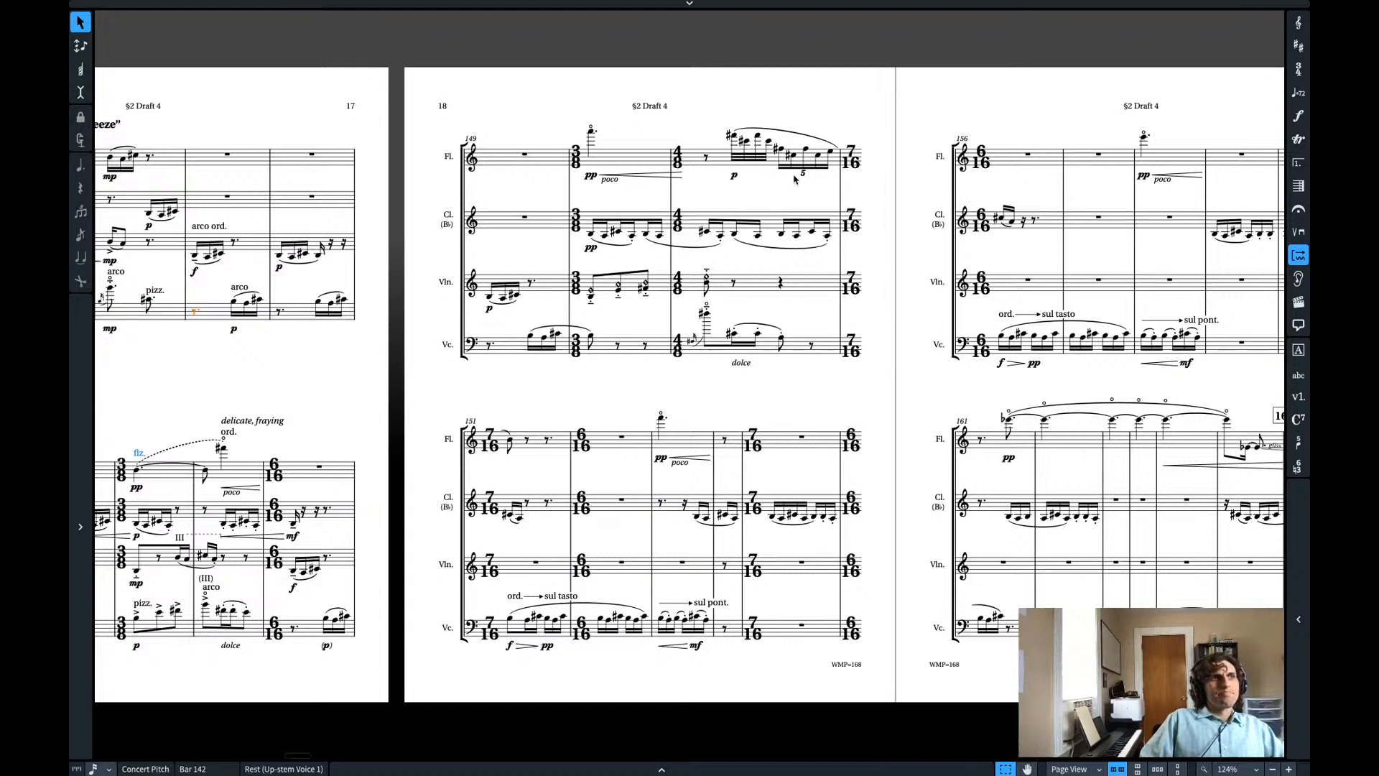
pyautogui.click(591, 234)
pyautogui.keyDown('shift'); pyautogui.click(813, 350); pyautogui.keyUp('shift')
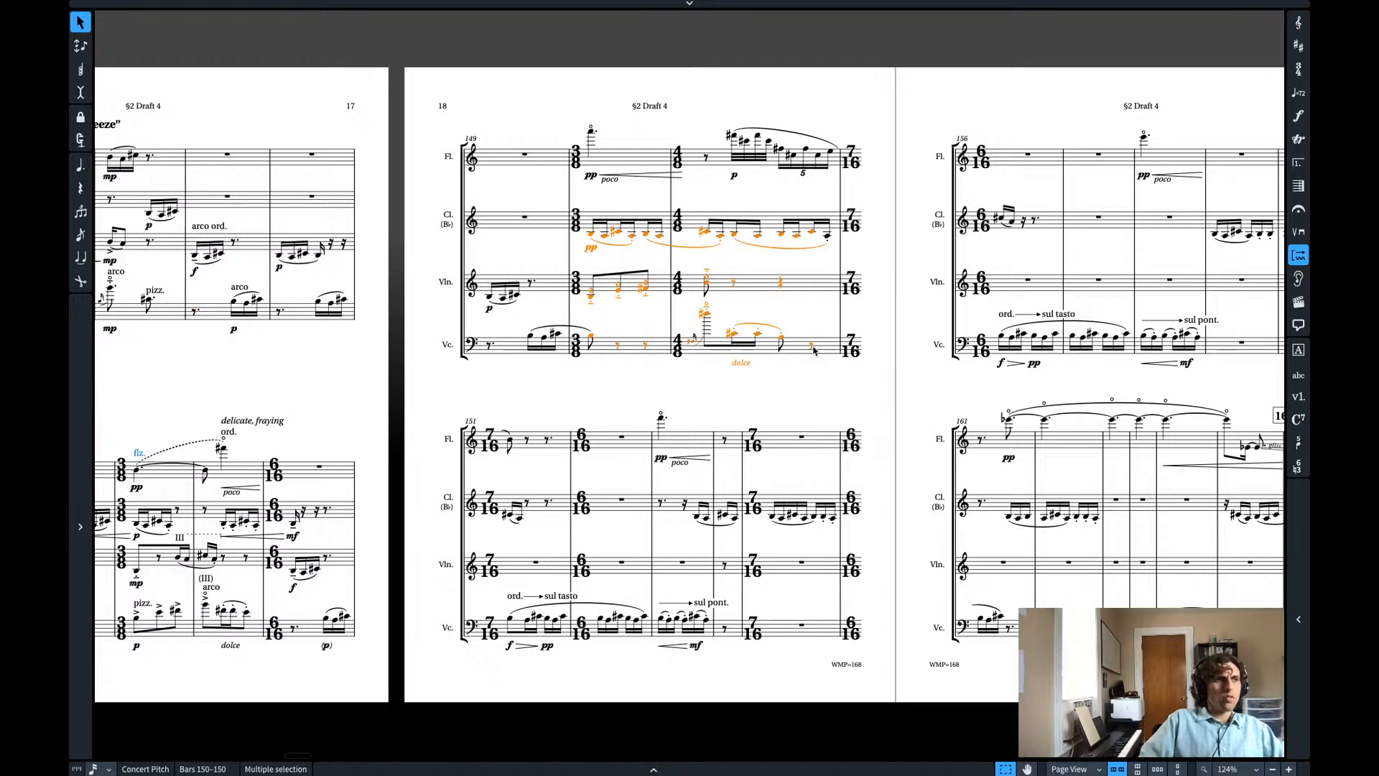
pyautogui.press('p')
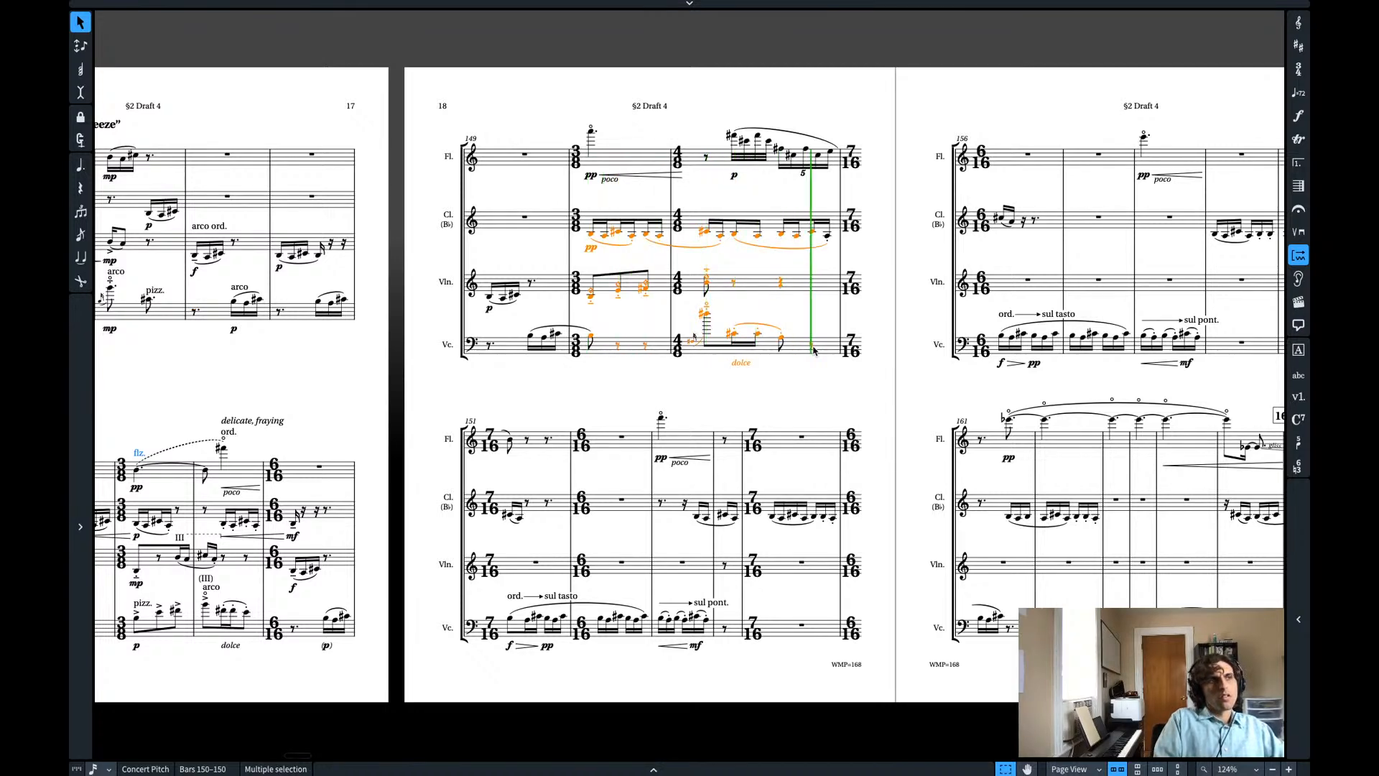
pyautogui.click(814, 233)
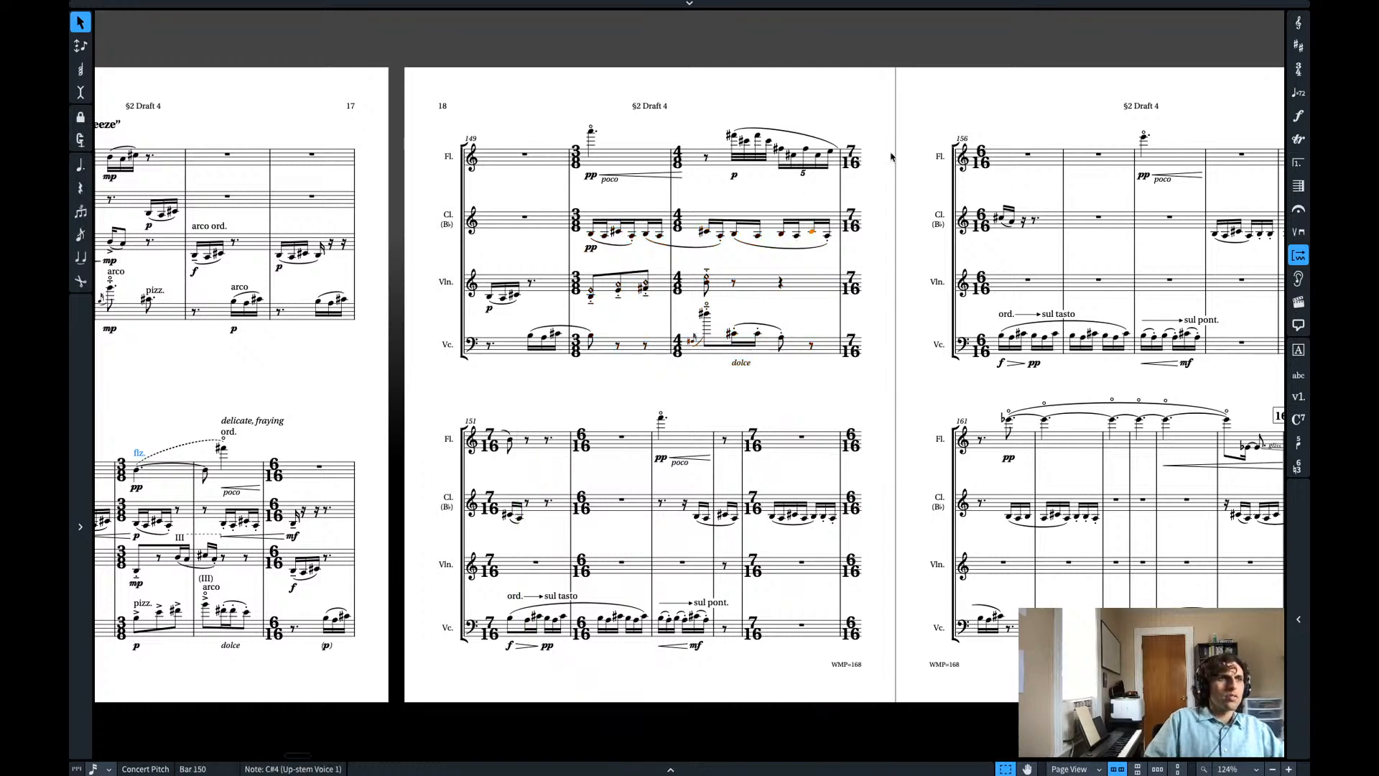
pyautogui.press('Down')
pyautogui.keyDown('shift'); pyautogui.click(593, 352); pyautogui.keyUp('shift')
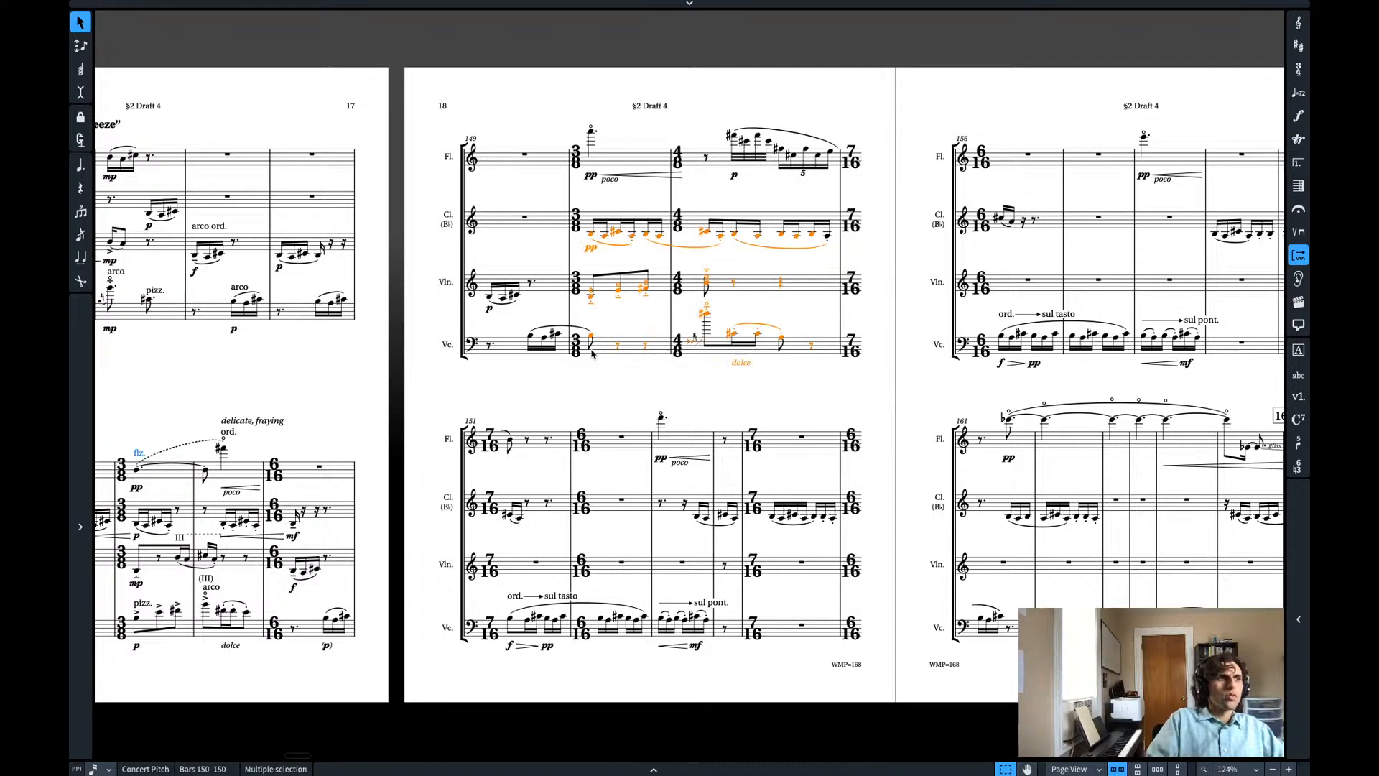
pyautogui.press('p')
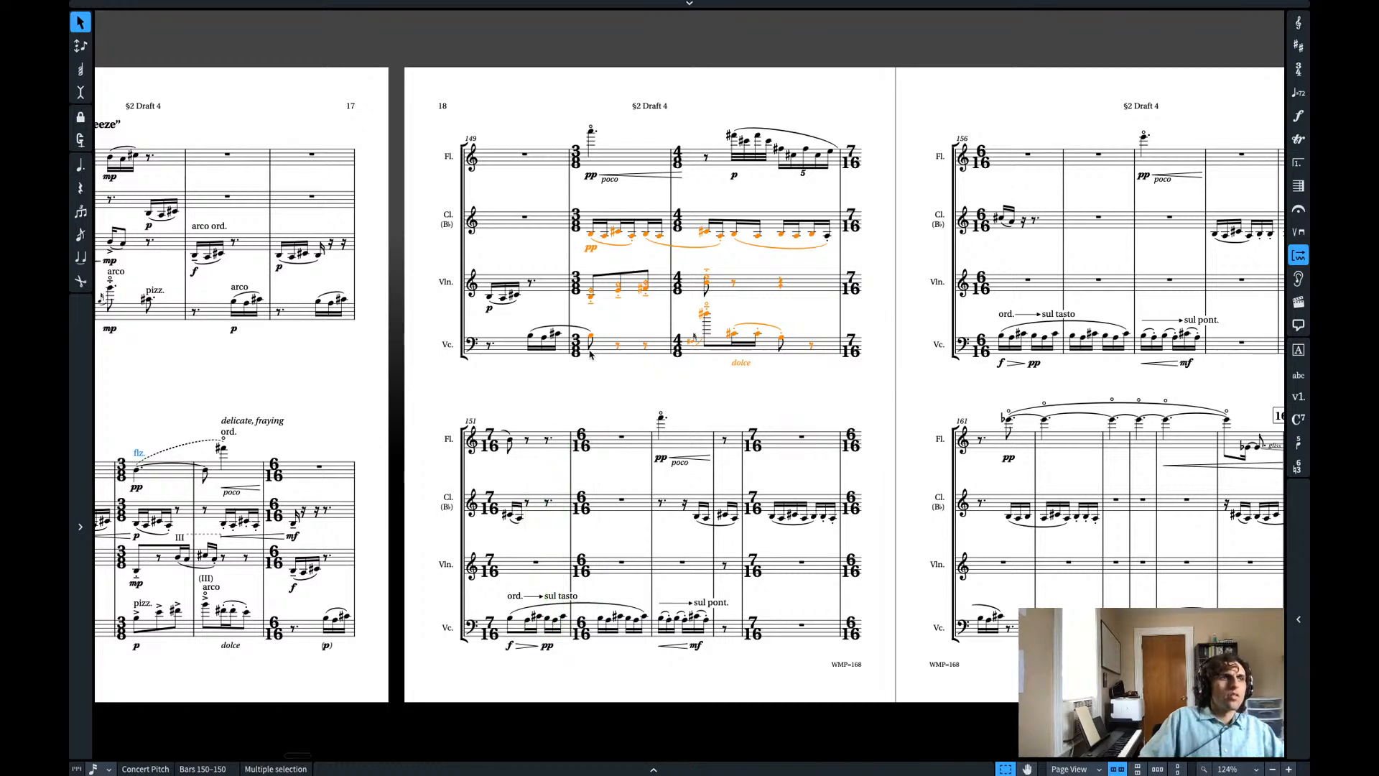
# - Add a crescendo under the clarinet from the B that starts the last slur of bar 150, leading to f in bar 151
pyautogui.click(736, 232)
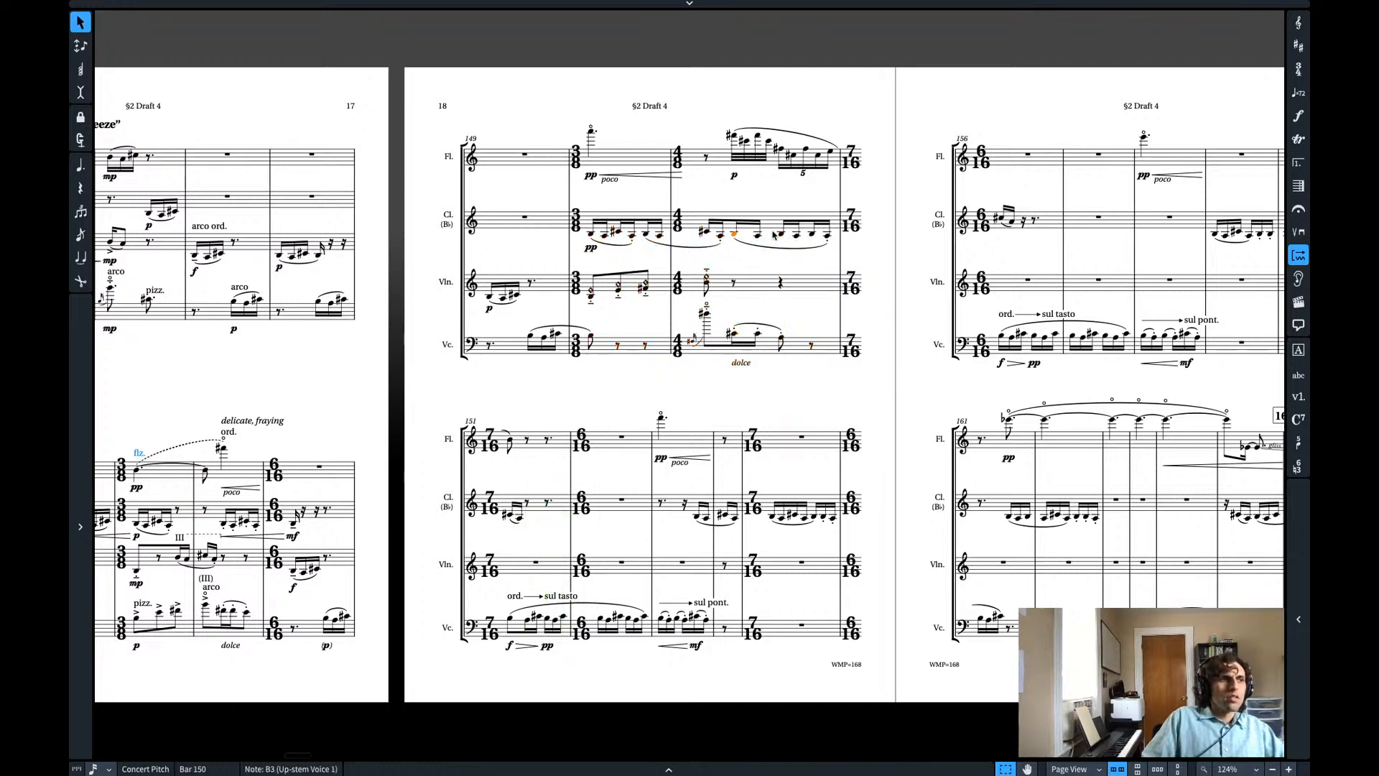
pyautogui.keyDown('shift'); pyautogui.click(836, 232); pyautogui.keyUp('shift')
pyautogui.hotkey('shift', 'd')
pyautogui.write('<f')
pyautogui.press('Return')
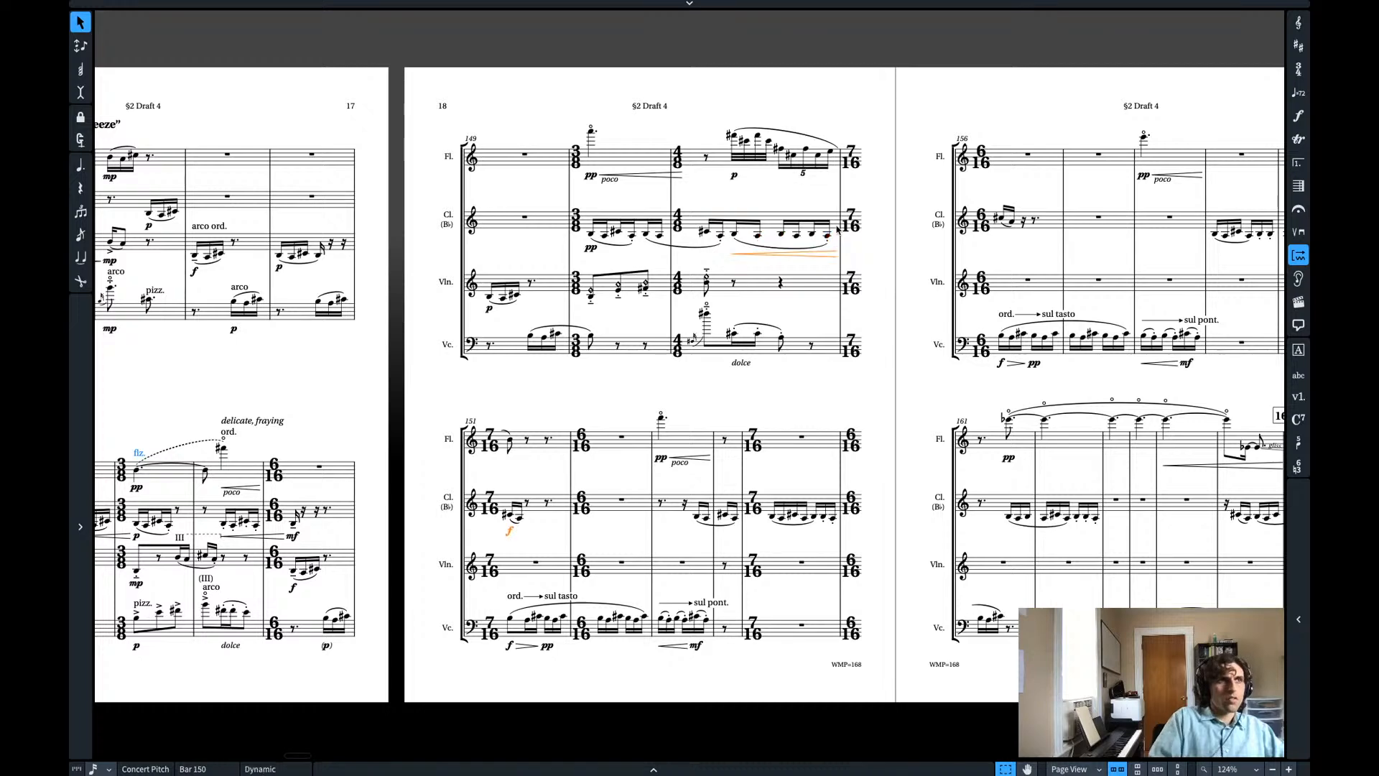
# - Play back the clarinet, violin and cello from bar 150 into bar 151 with the clarinet crescendo
pyautogui.keyDown('shift'); pyautogui.click(610, 347); pyautogui.keyUp('shift')
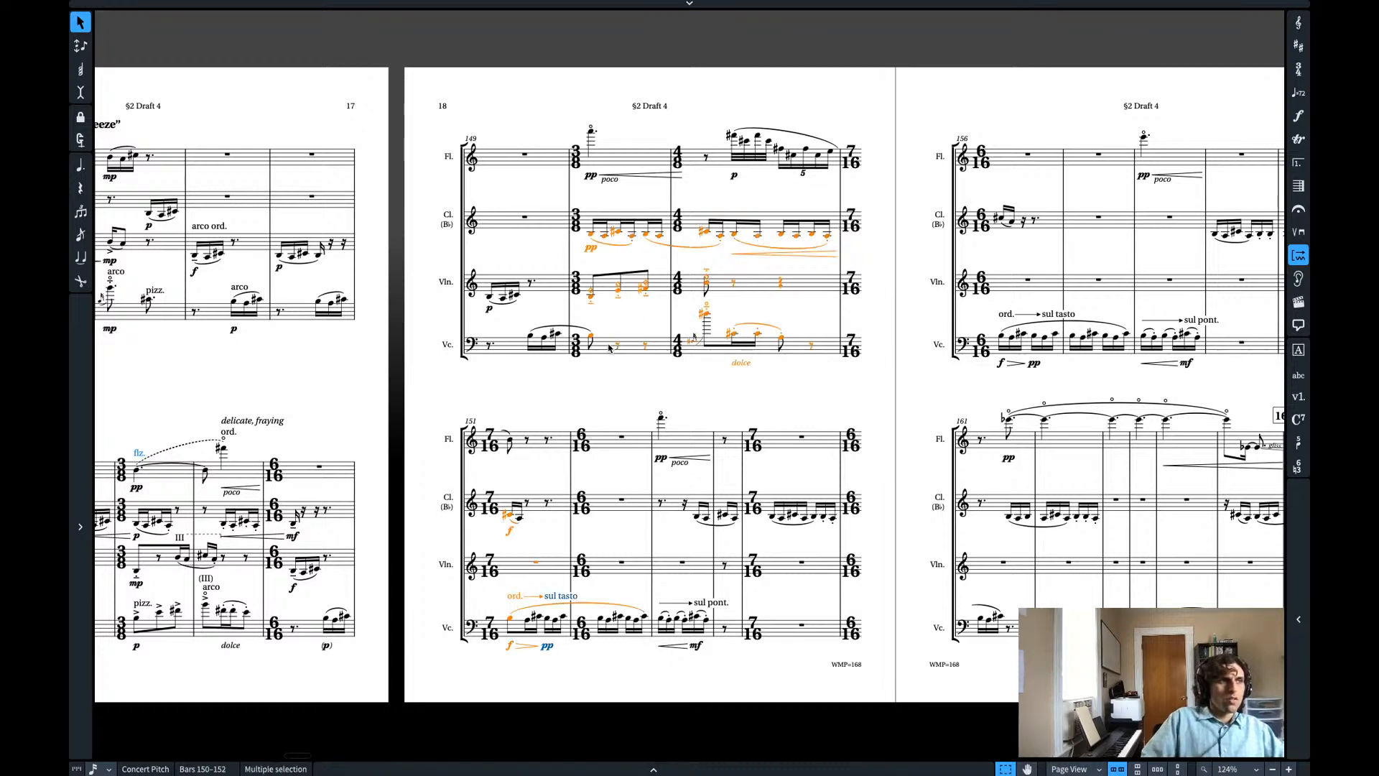
pyautogui.press('p')
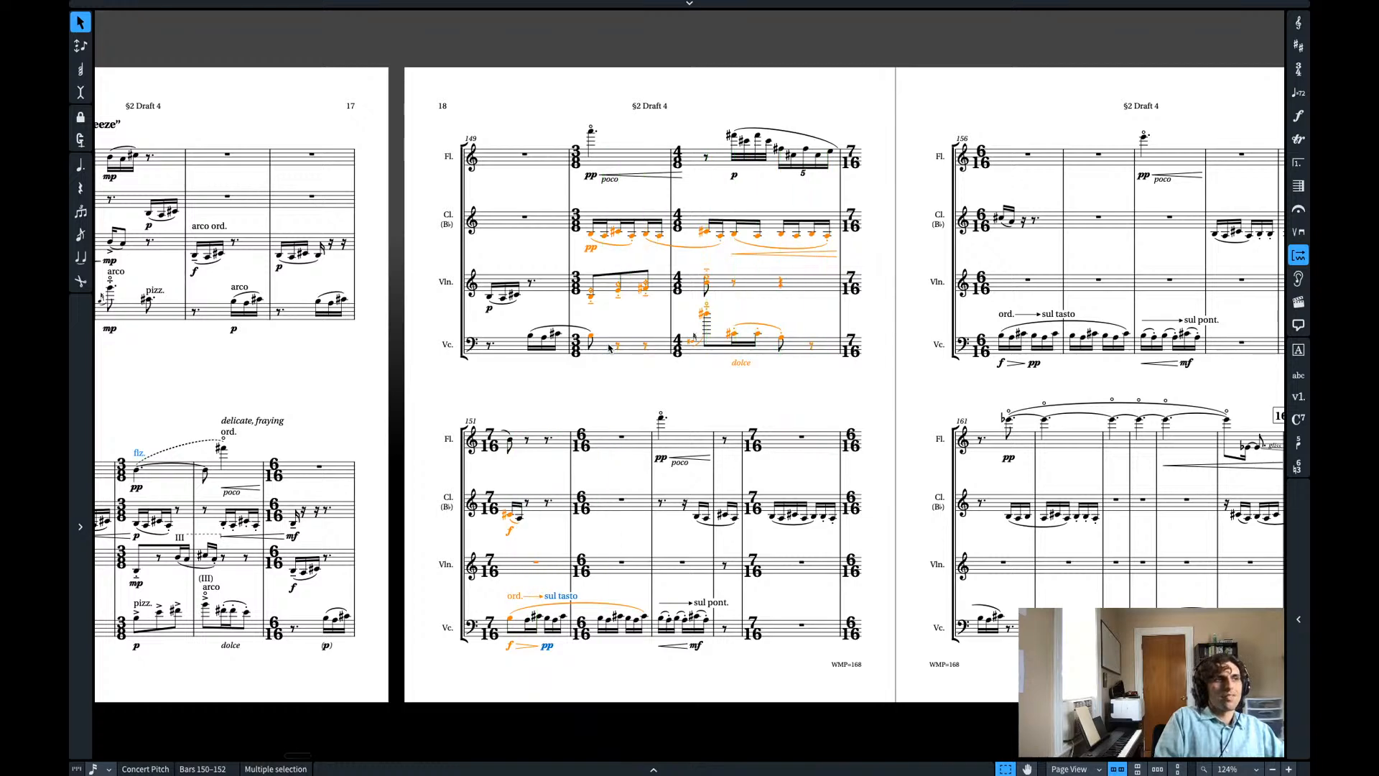
pyautogui.click(754, 204)
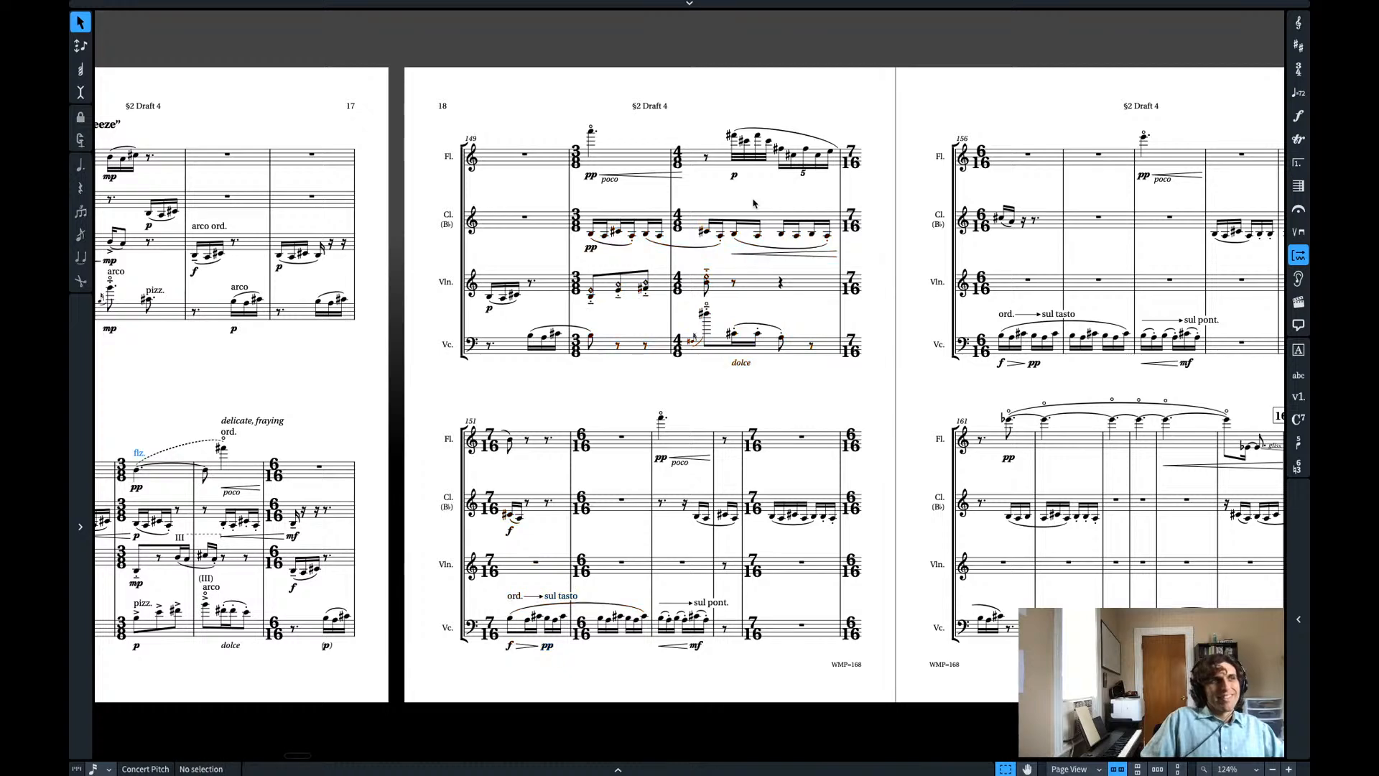
# - Add a crescendo under the flute run in bar 150, from the p to f on the B in bar 151
pyautogui.hscroll(-2, 755, 204)
pyautogui.click(817, 136)
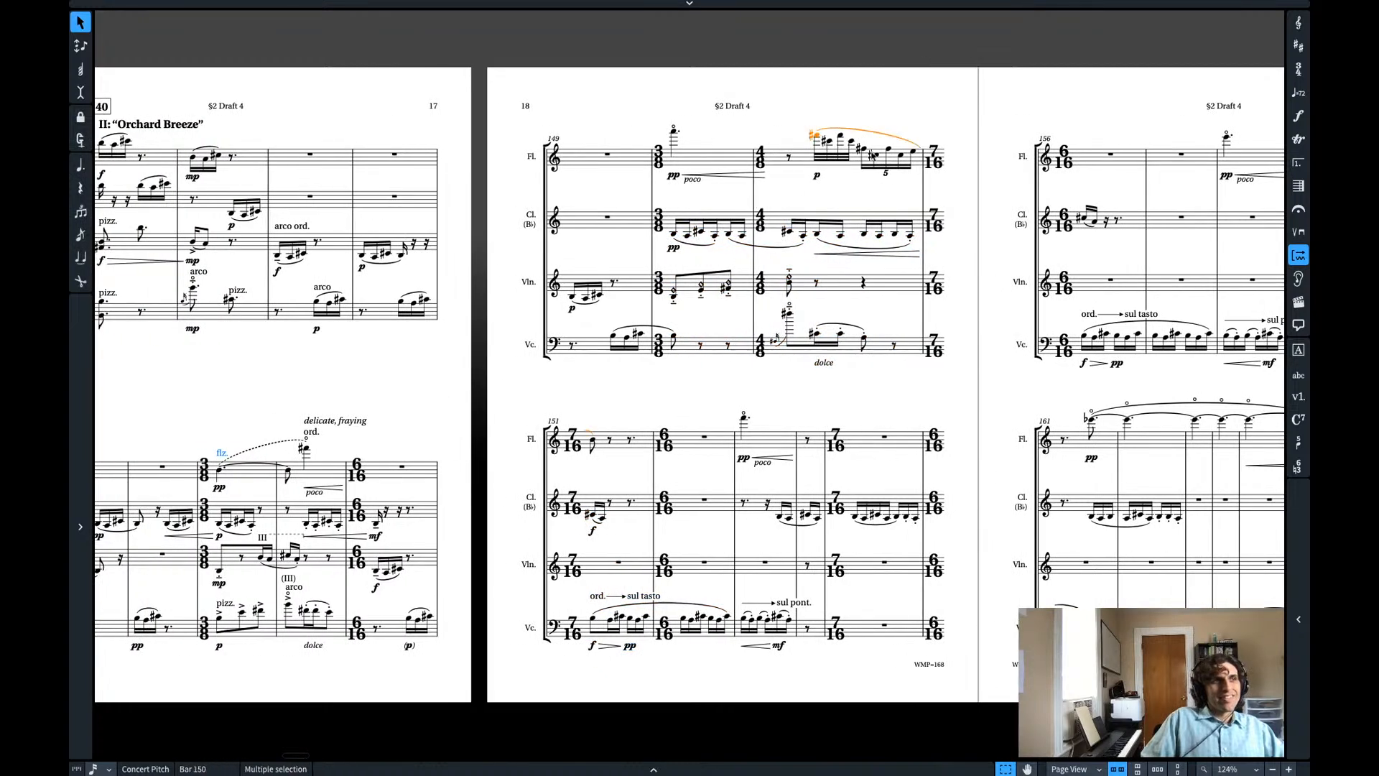
pyautogui.keyDown('shift'); pyautogui.click(914, 154); pyautogui.keyUp('shift')
pyautogui.hotkey('shift', 'd')
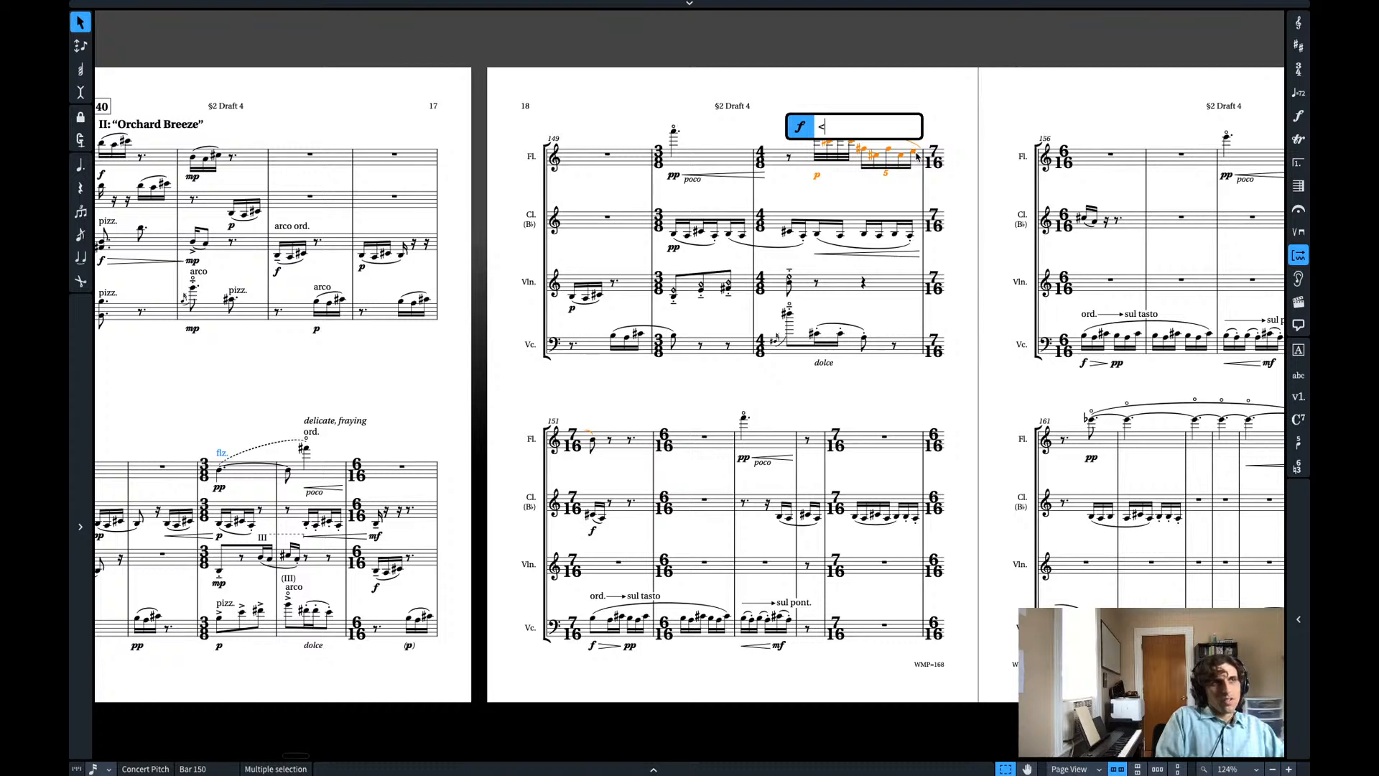
pyautogui.write('<')
pyautogui.press('Return')
# - Play back all four instruments from bar 150 into bar 151, including the flute run with its crescendo
pyautogui.hscroll(-1, 917, 157)
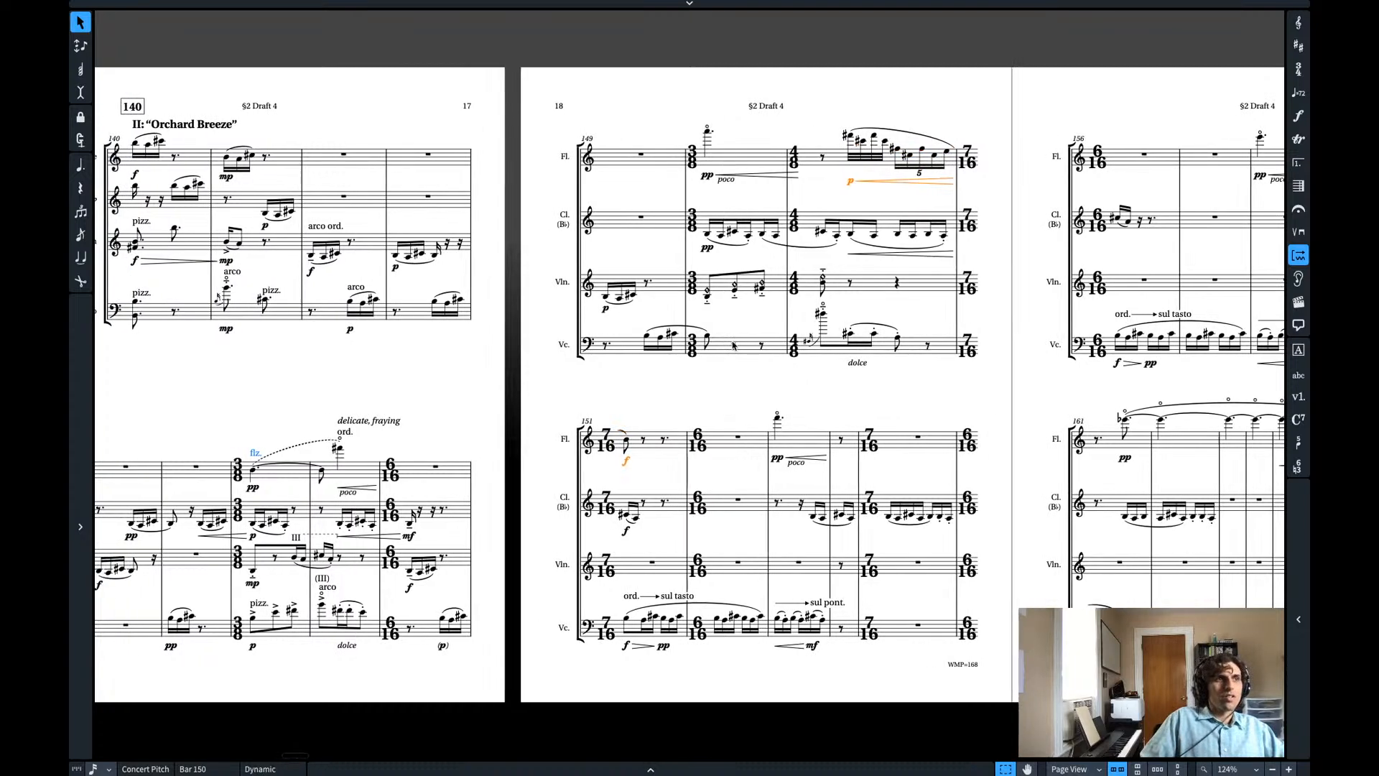
pyautogui.keyDown('shift'); pyautogui.click(733, 345); pyautogui.keyUp('shift')
pyautogui.press('space')
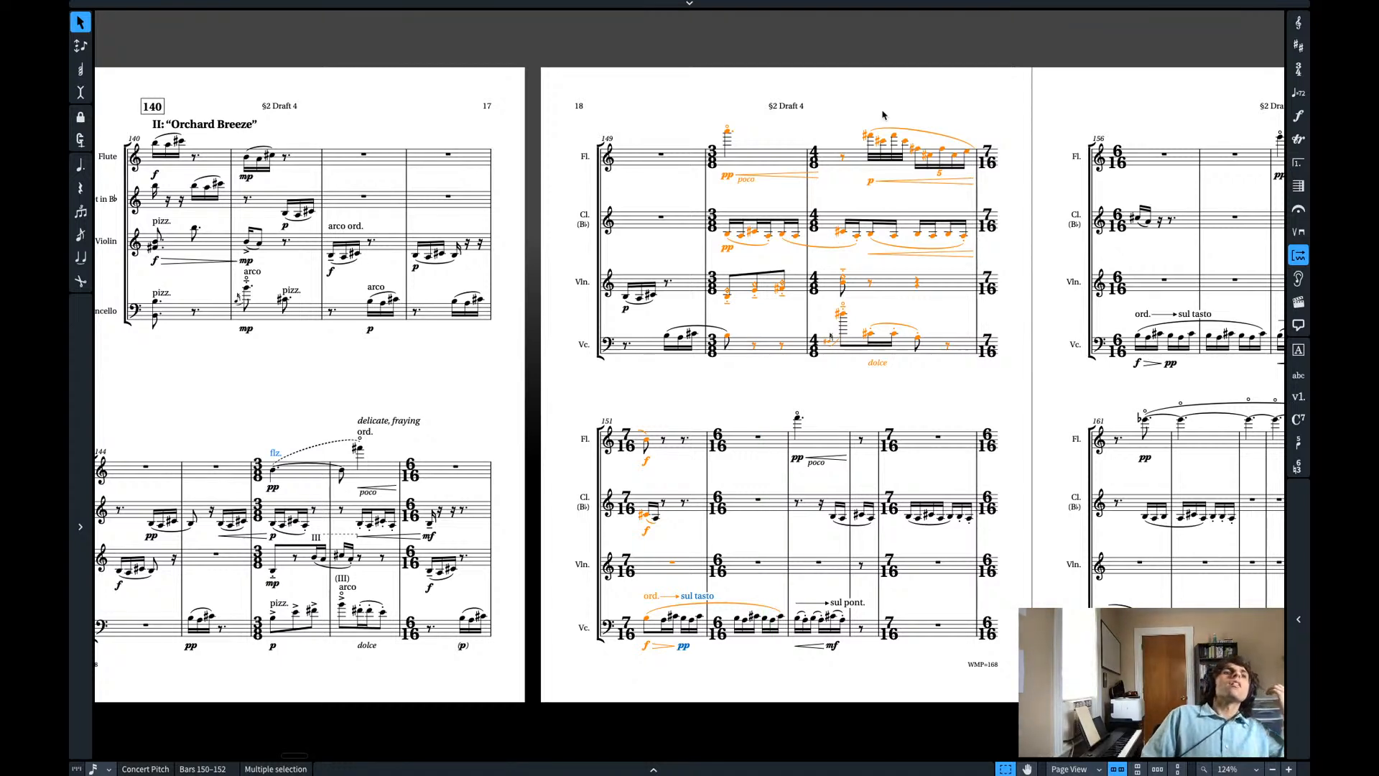
pyautogui.press('Escape')
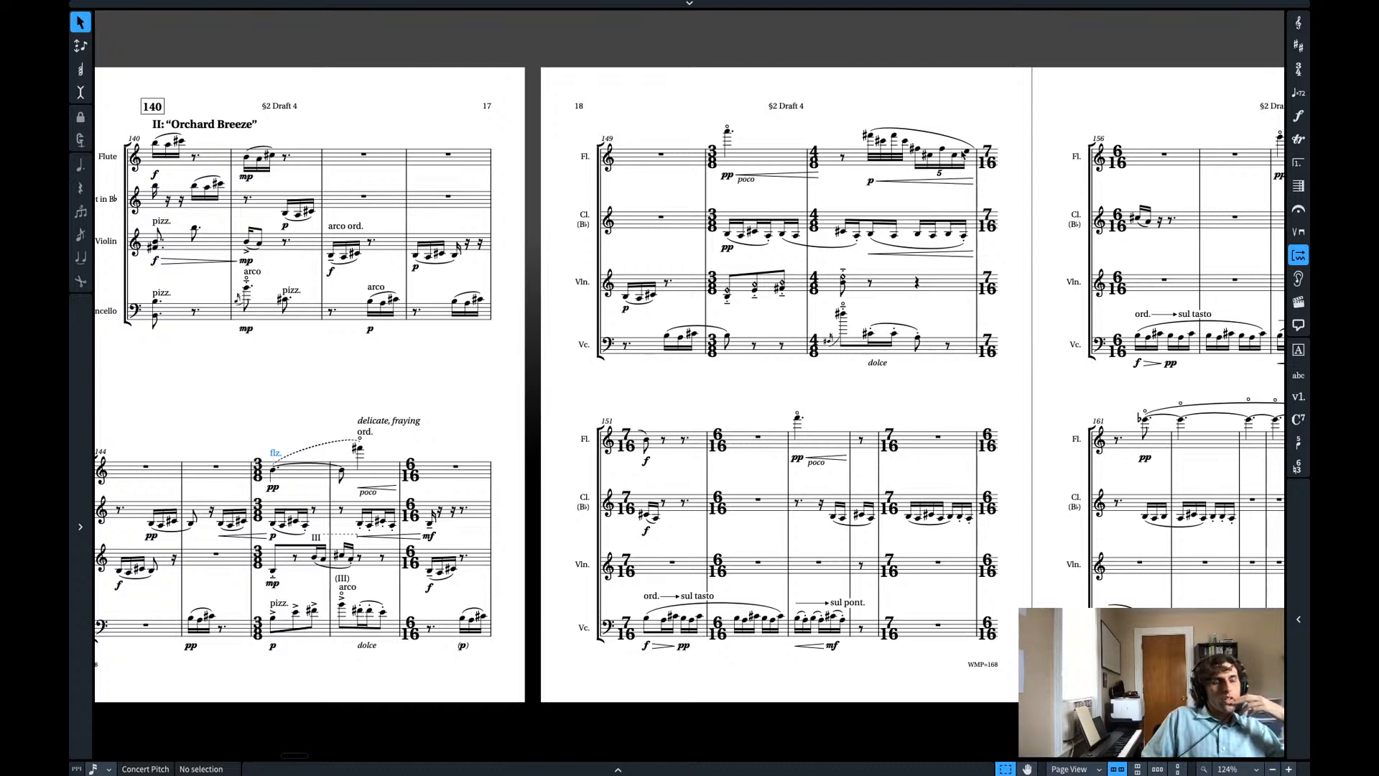
# - Delete the final E of the flute quintuplet in bar 150 and remove the quintuplet from the remaining notes
pyautogui.click(869, 137)
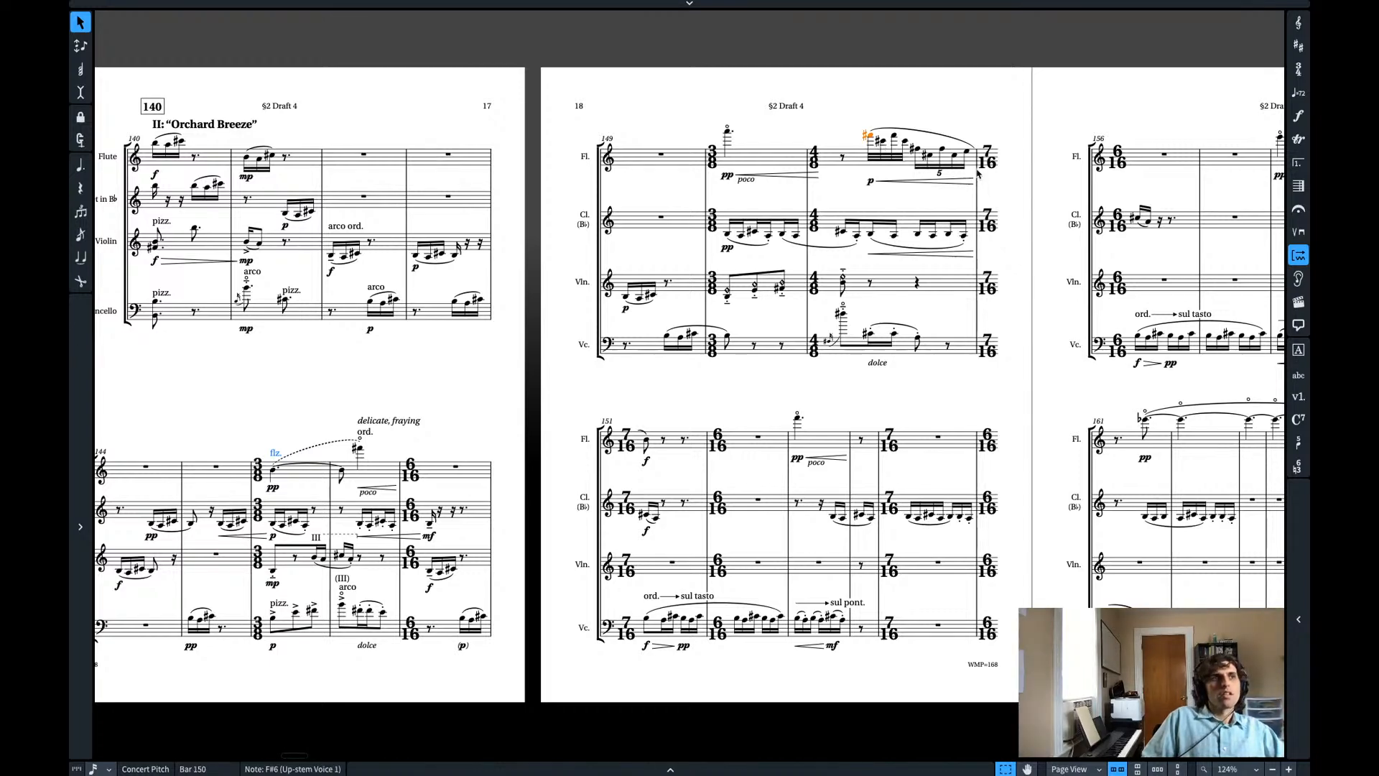
pyautogui.scroll(6, 970, 199)
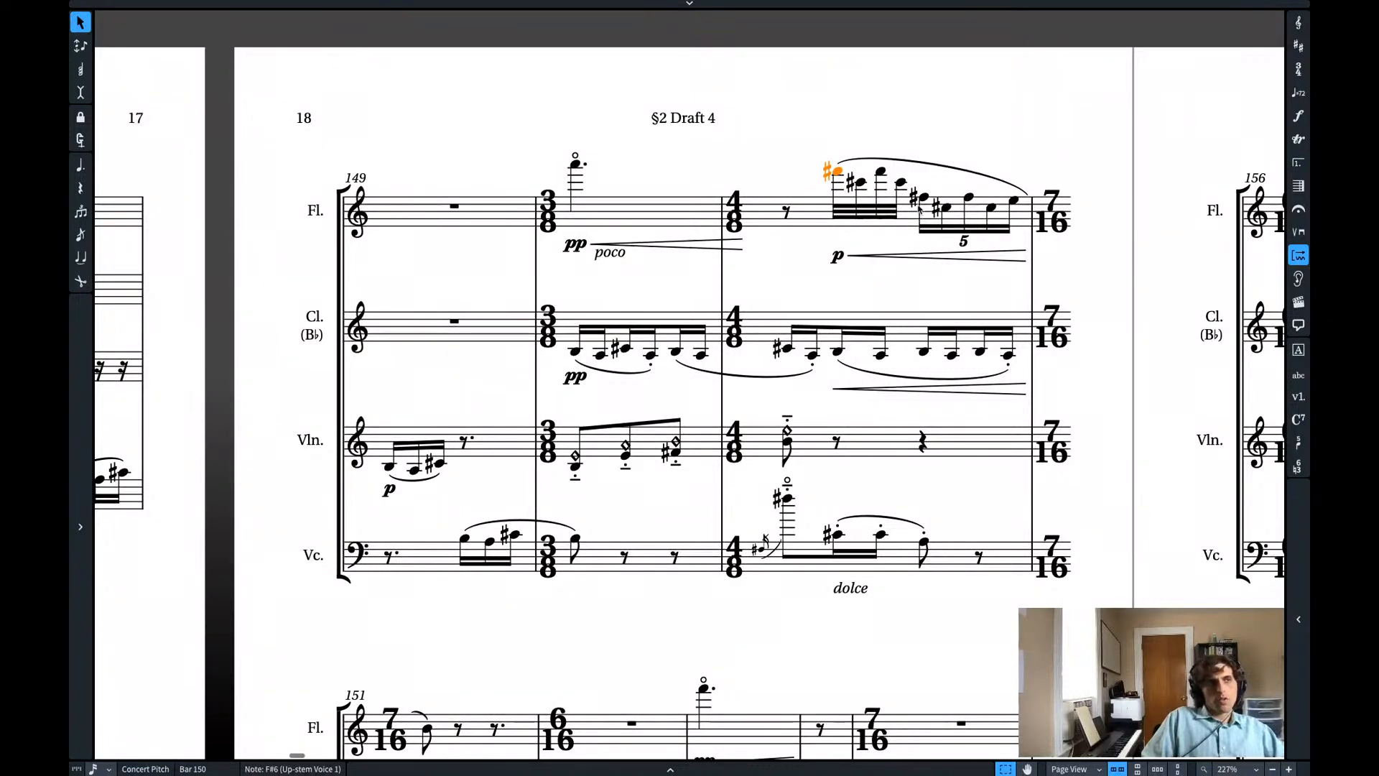
pyautogui.click(1012, 202)
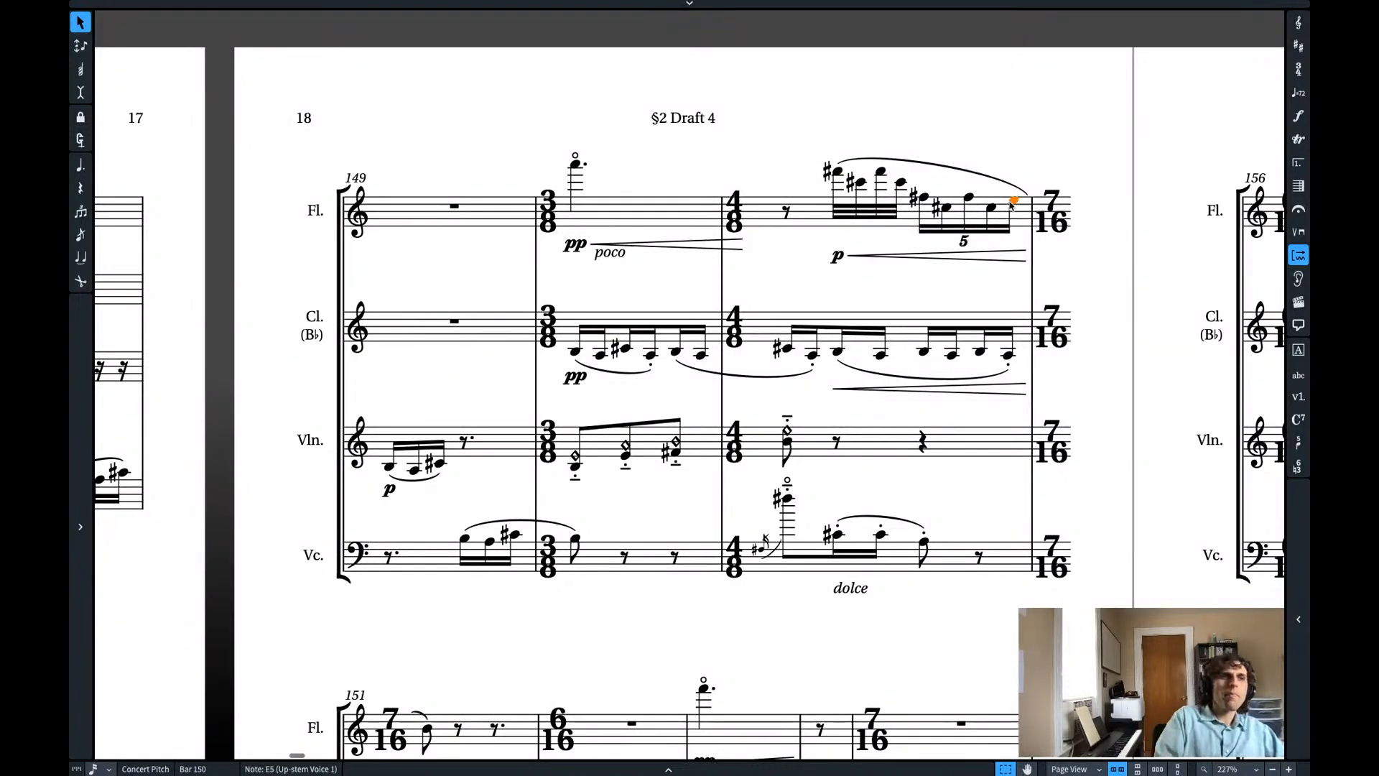
pyautogui.press('Delete')
pyautogui.press('Right')
pyautogui.click(944, 246)
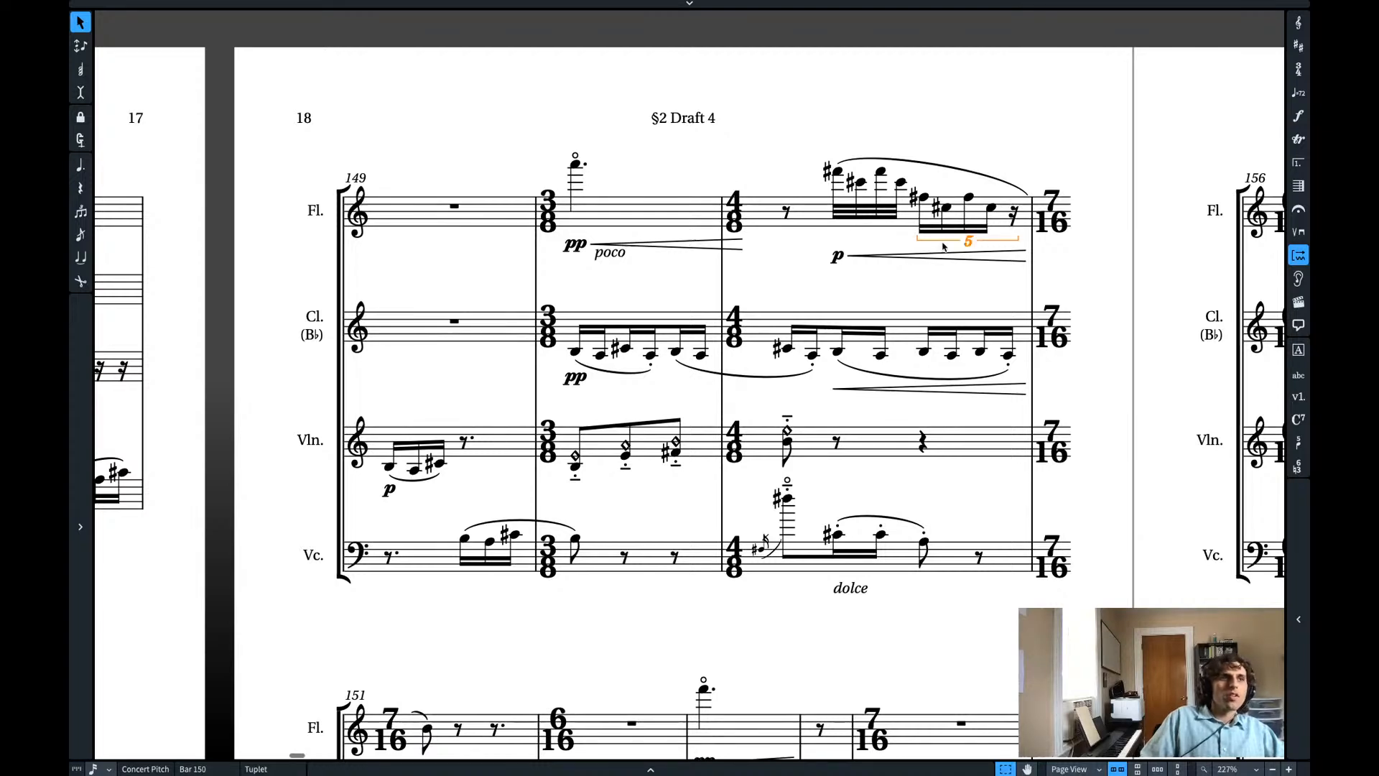
pyautogui.press('Delete')
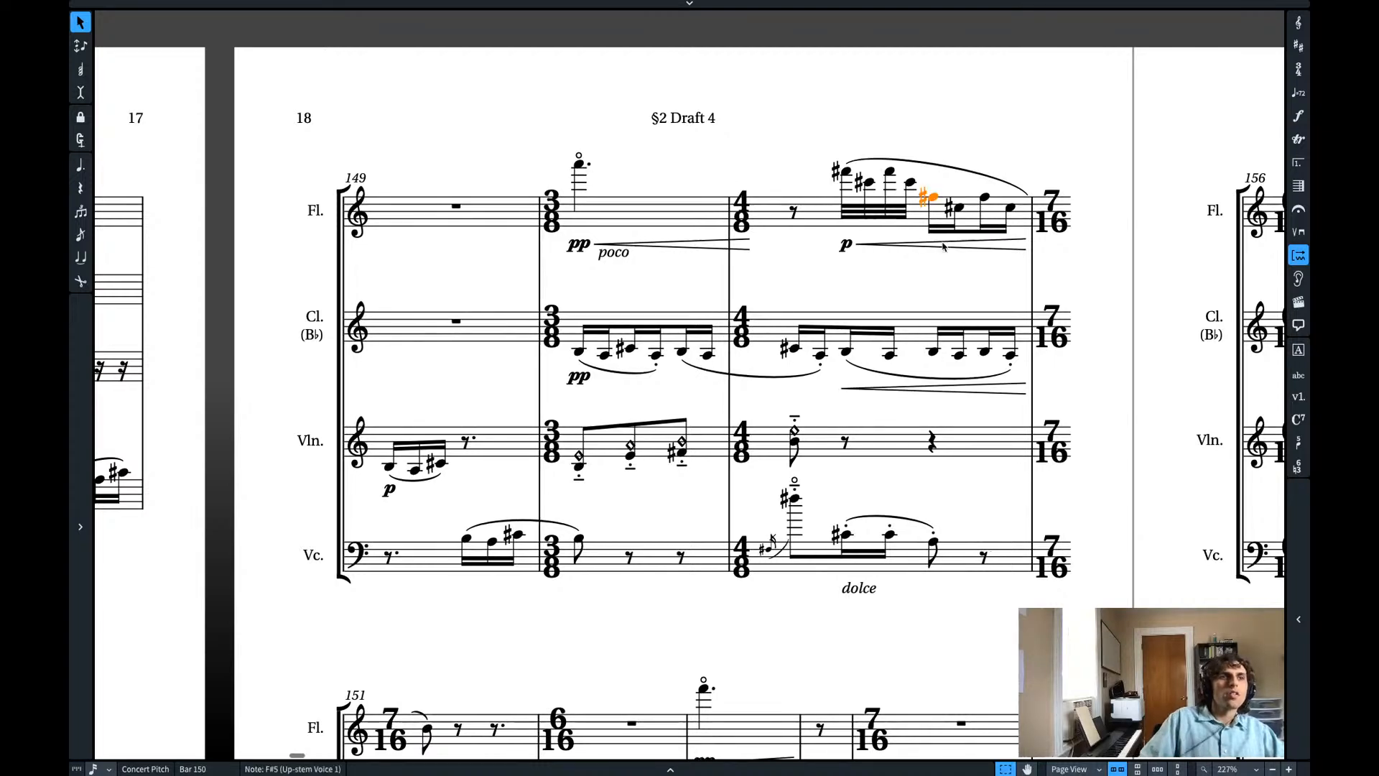
# - Copy the second F-sharp and C-sharp pair of the flute run over its lower ending, one octave down, and repeat it once
pyautogui.click(909, 184)
pyautogui.keyDown('shift'); pyautogui.click(889, 174); pyautogui.keyUp('shift')
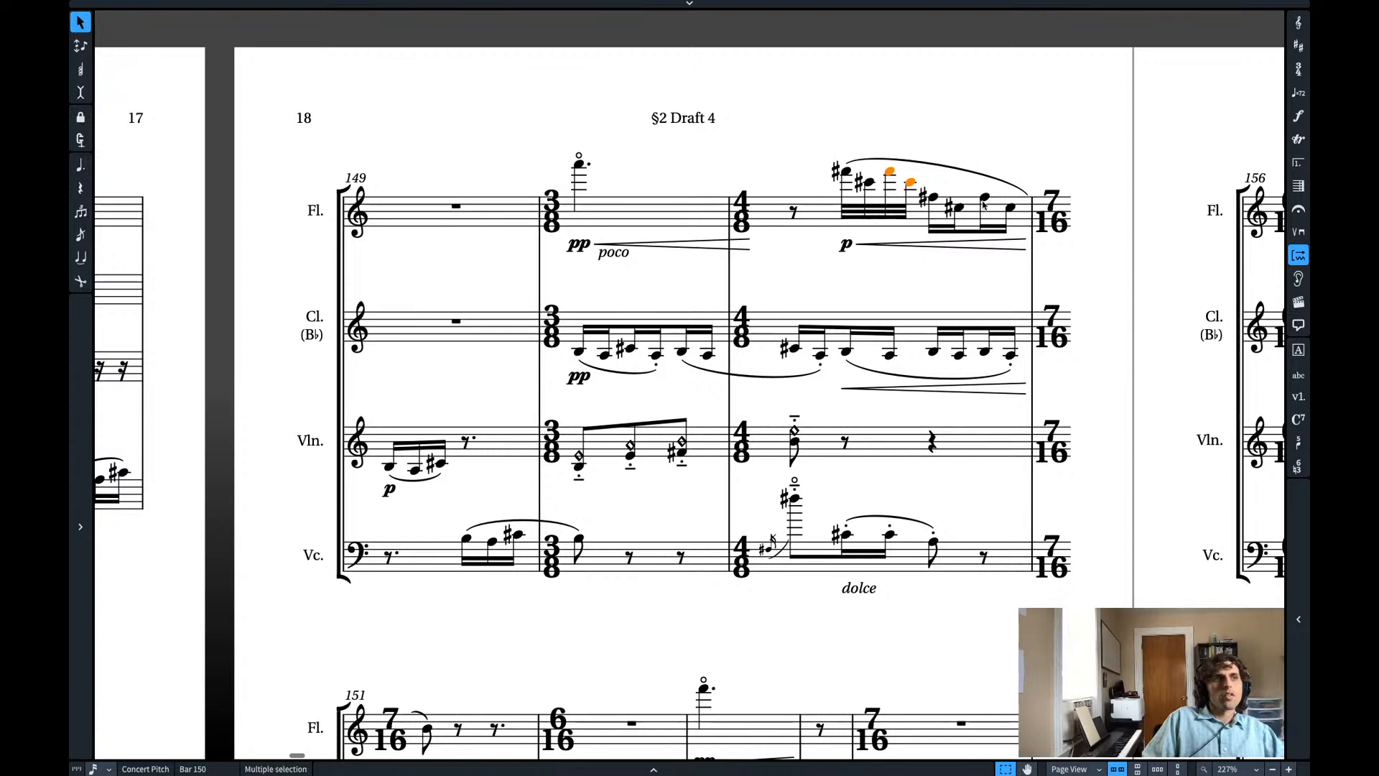
pyautogui.click(984, 198)
pyautogui.press('super+v')
pyautogui.press('super+alt+Down')
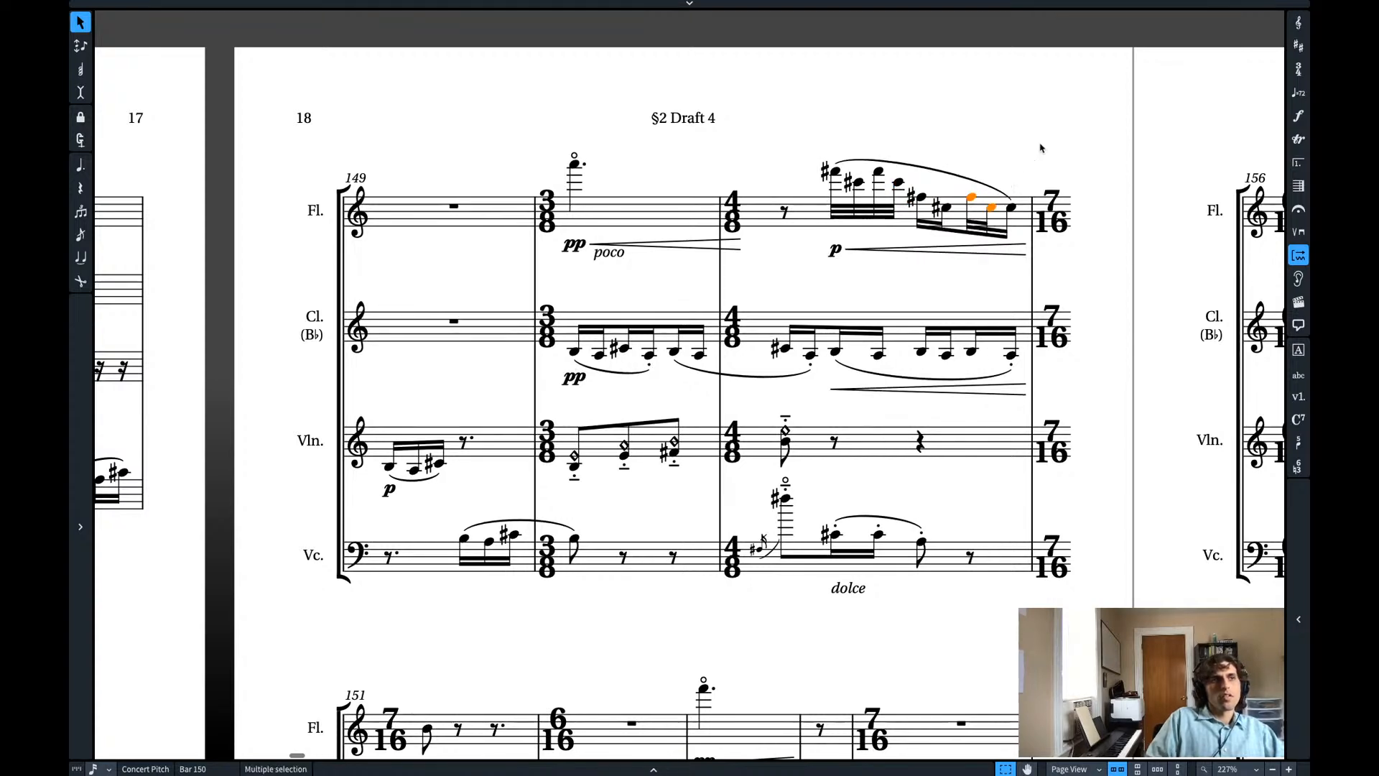
pyautogui.press('r')
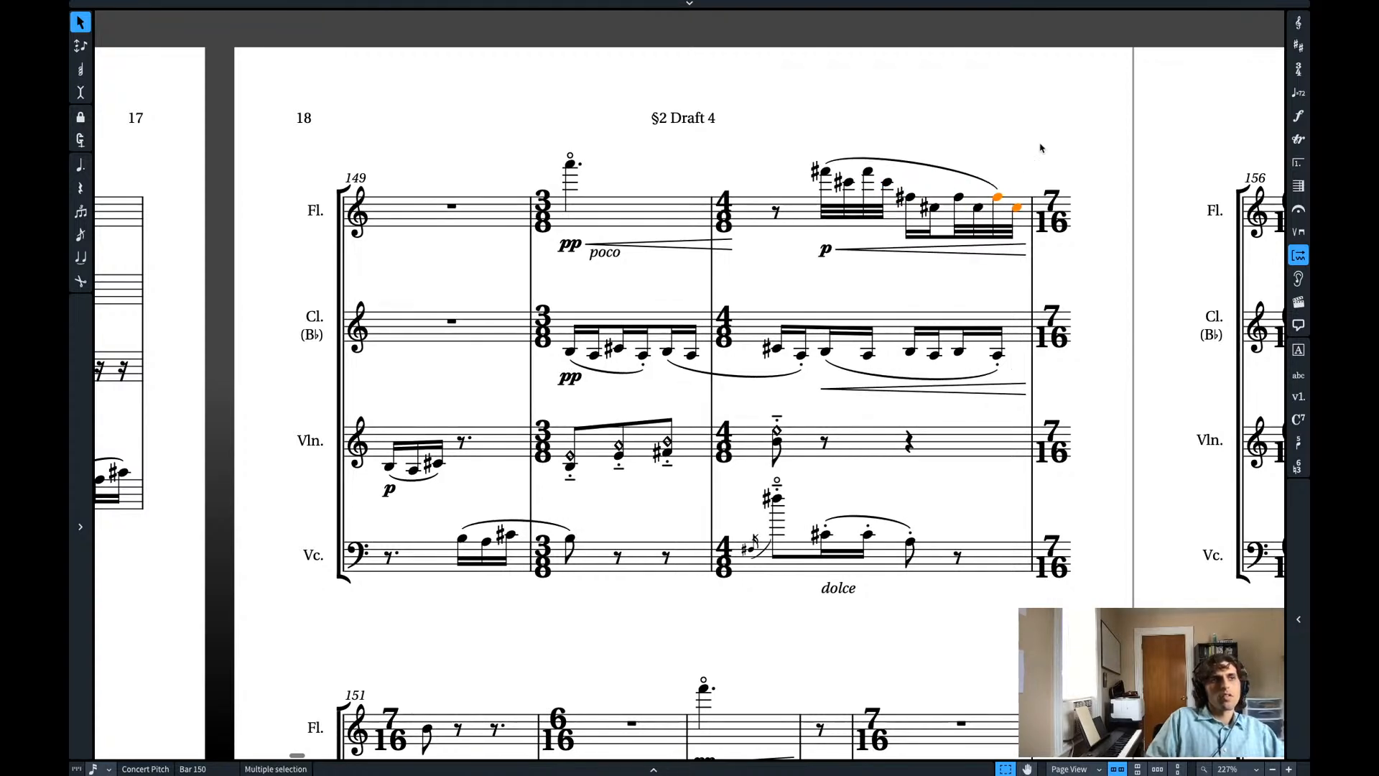
# - Lengthen the first low F-sharp of the flute run to a dotted sixteenth and extend the slur to the B in bar 151
pyautogui.click(908, 197)
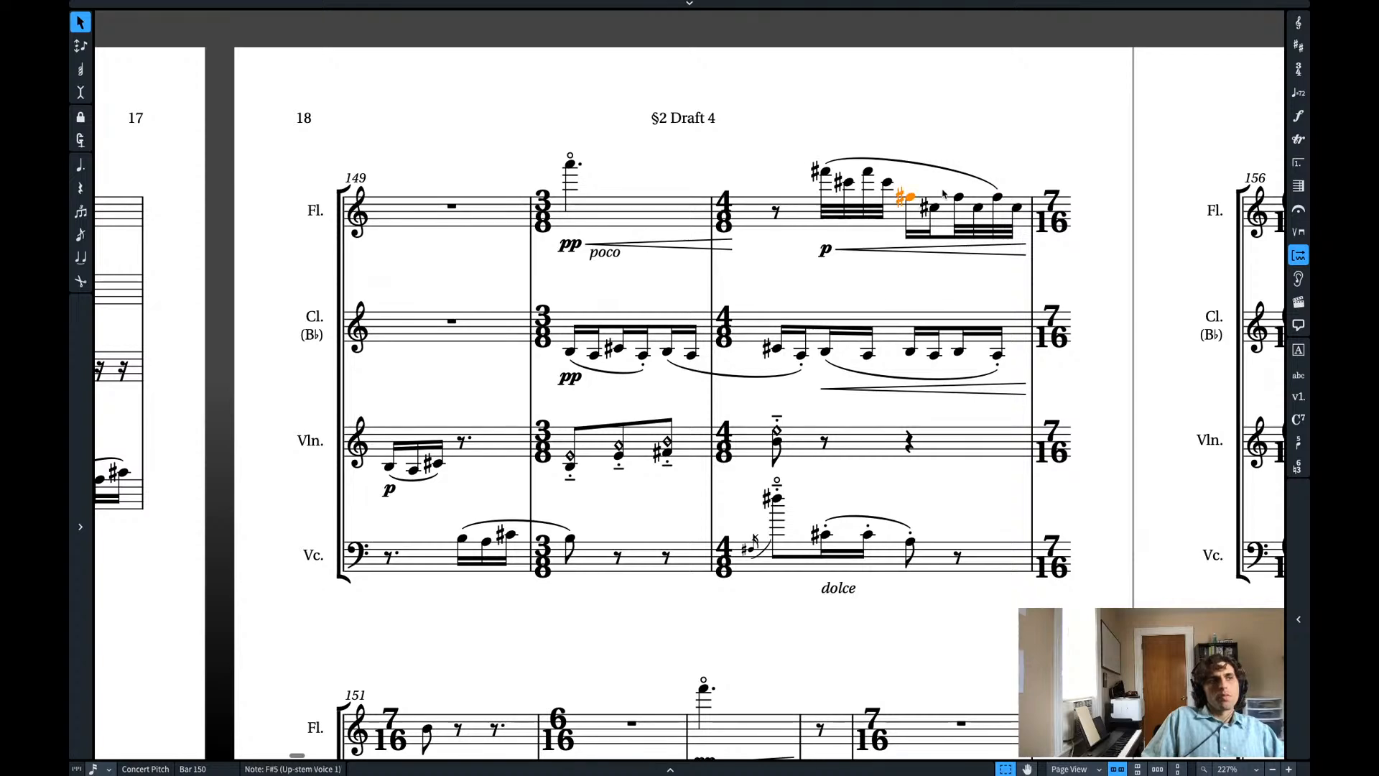
pyautogui.click(993, 185)
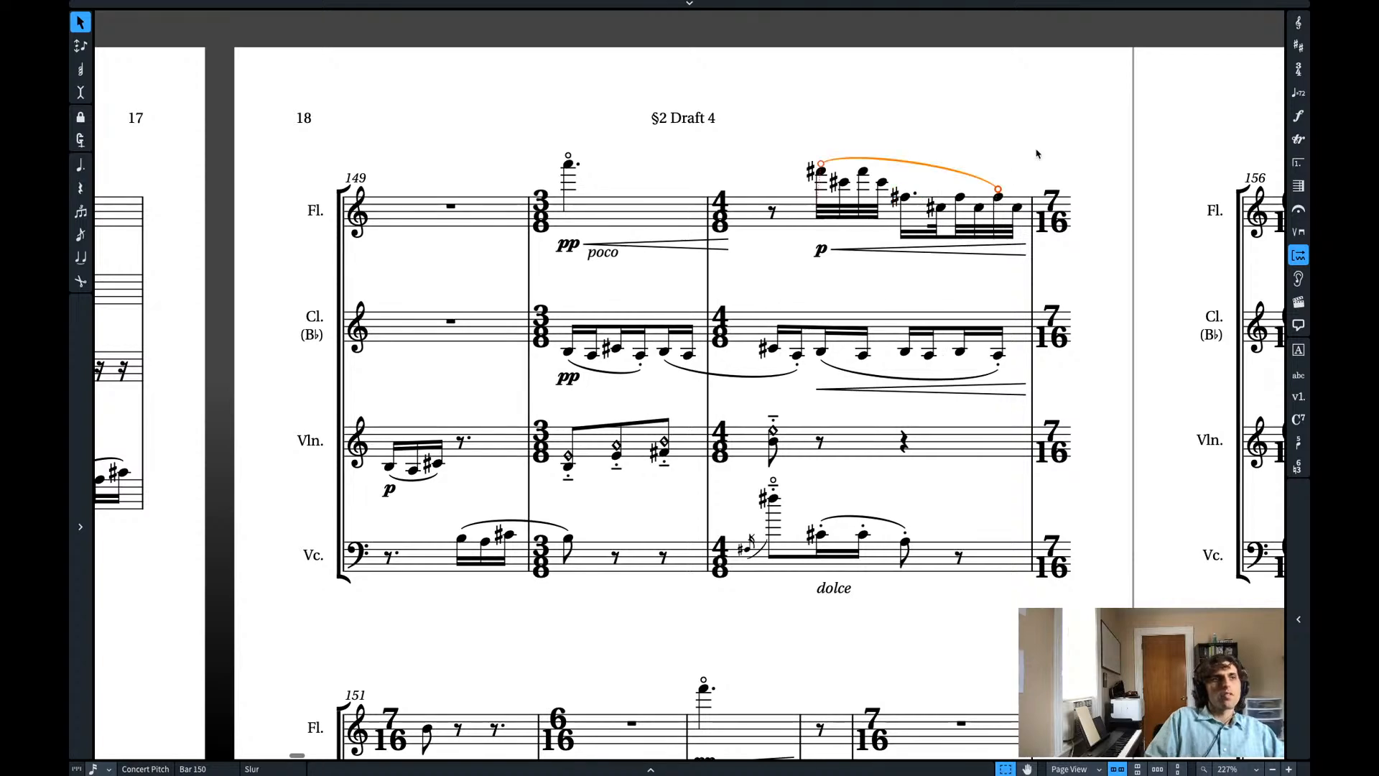
pyautogui.hotkey('shift', 'alt', 'Right')
pyautogui.hotkey('shift', 'alt', 'Right')
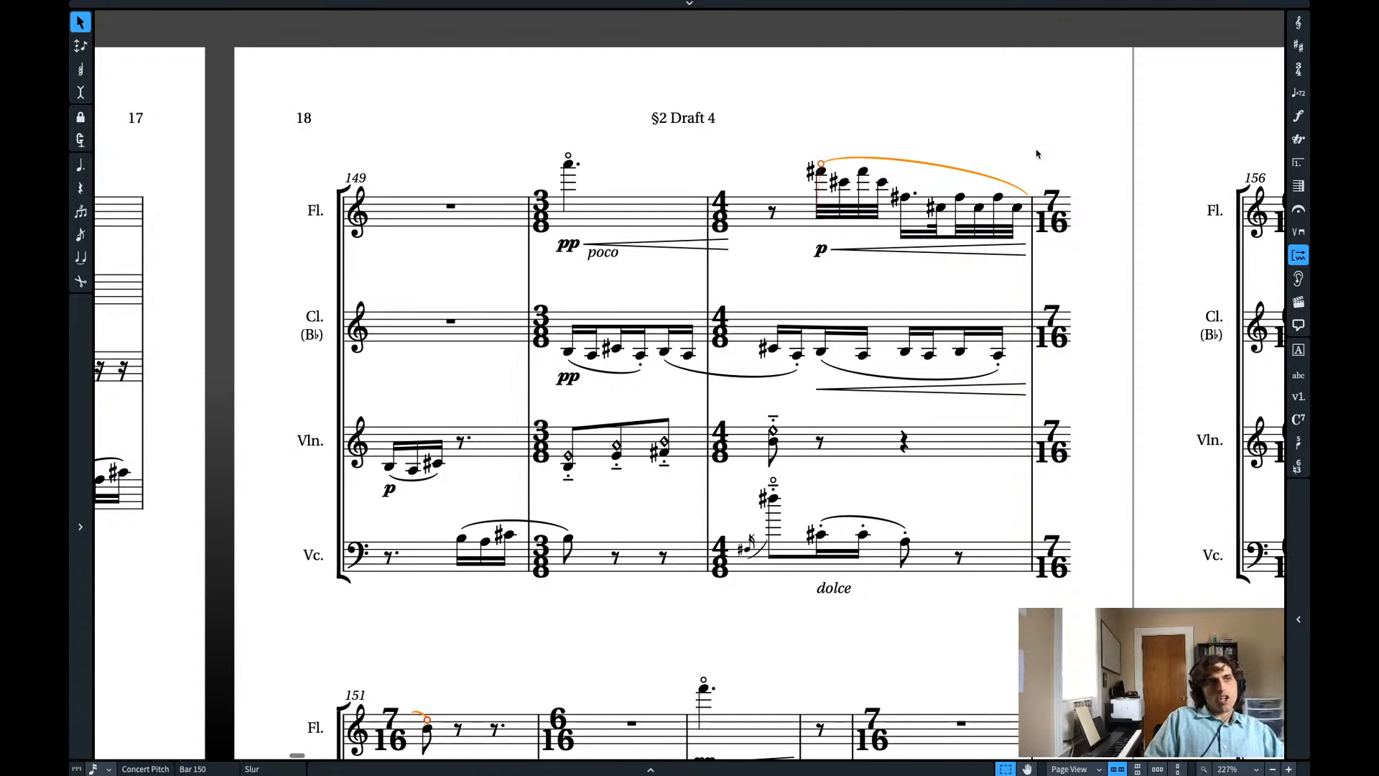
# - Play back the reshaped flute run alone from its p in bar 150, and select the high harmonic that precedes it
pyautogui.hotkey('shift', 'Right')
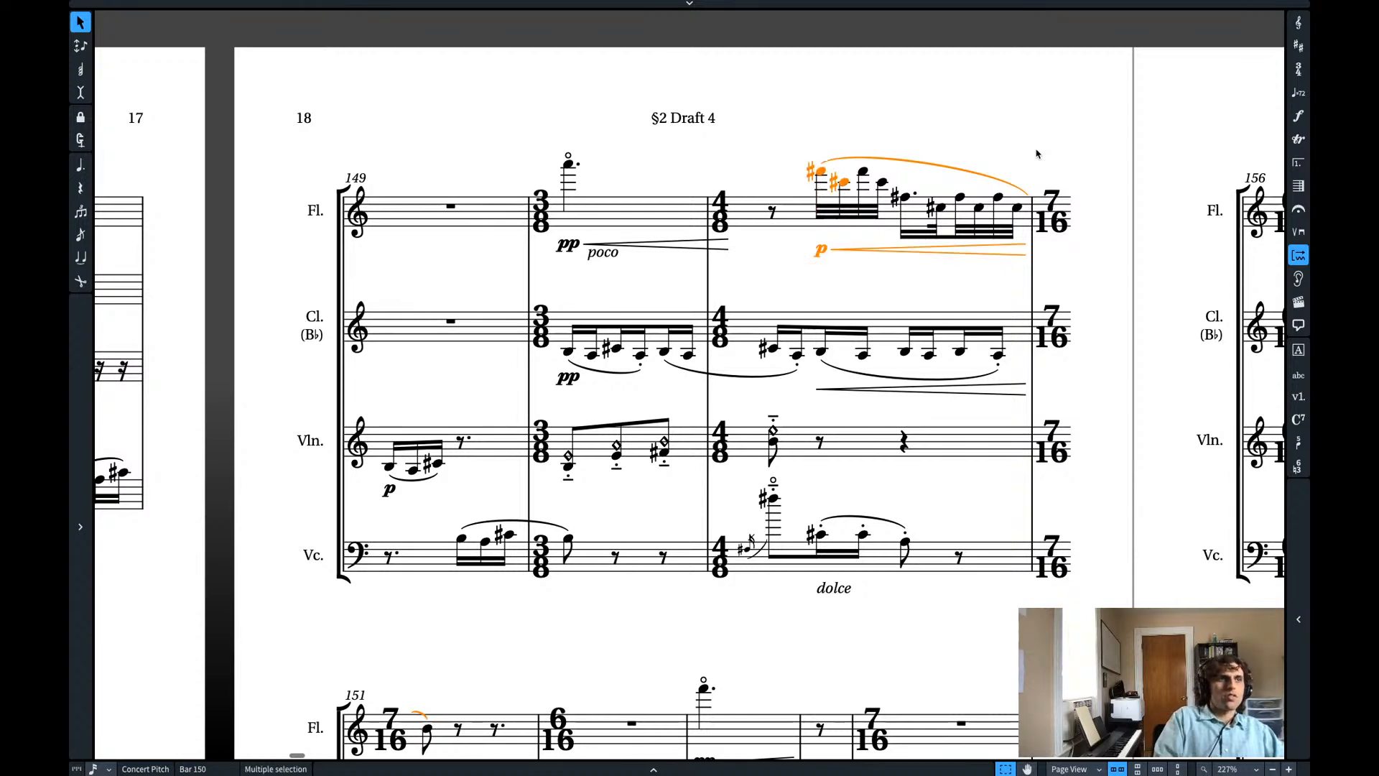
pyautogui.press('space')
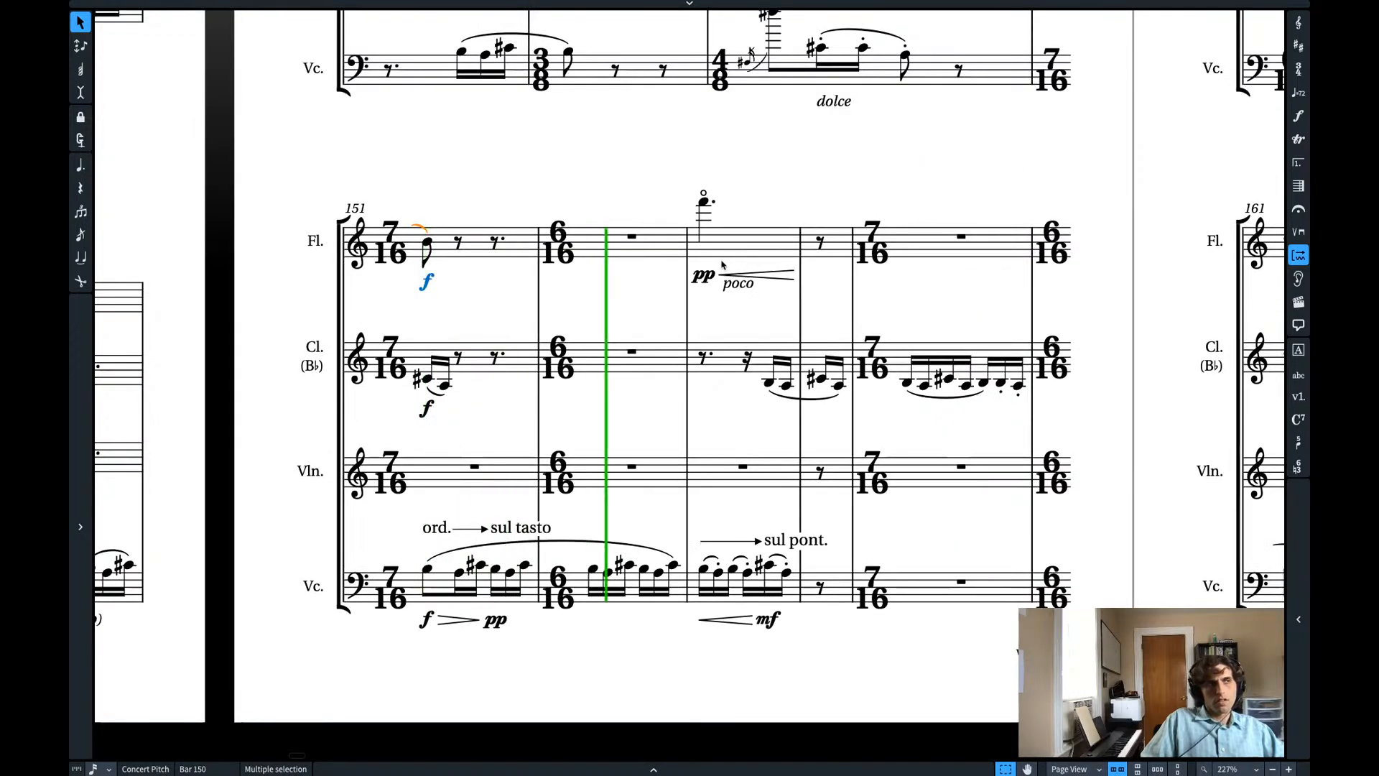
pyautogui.press('space')
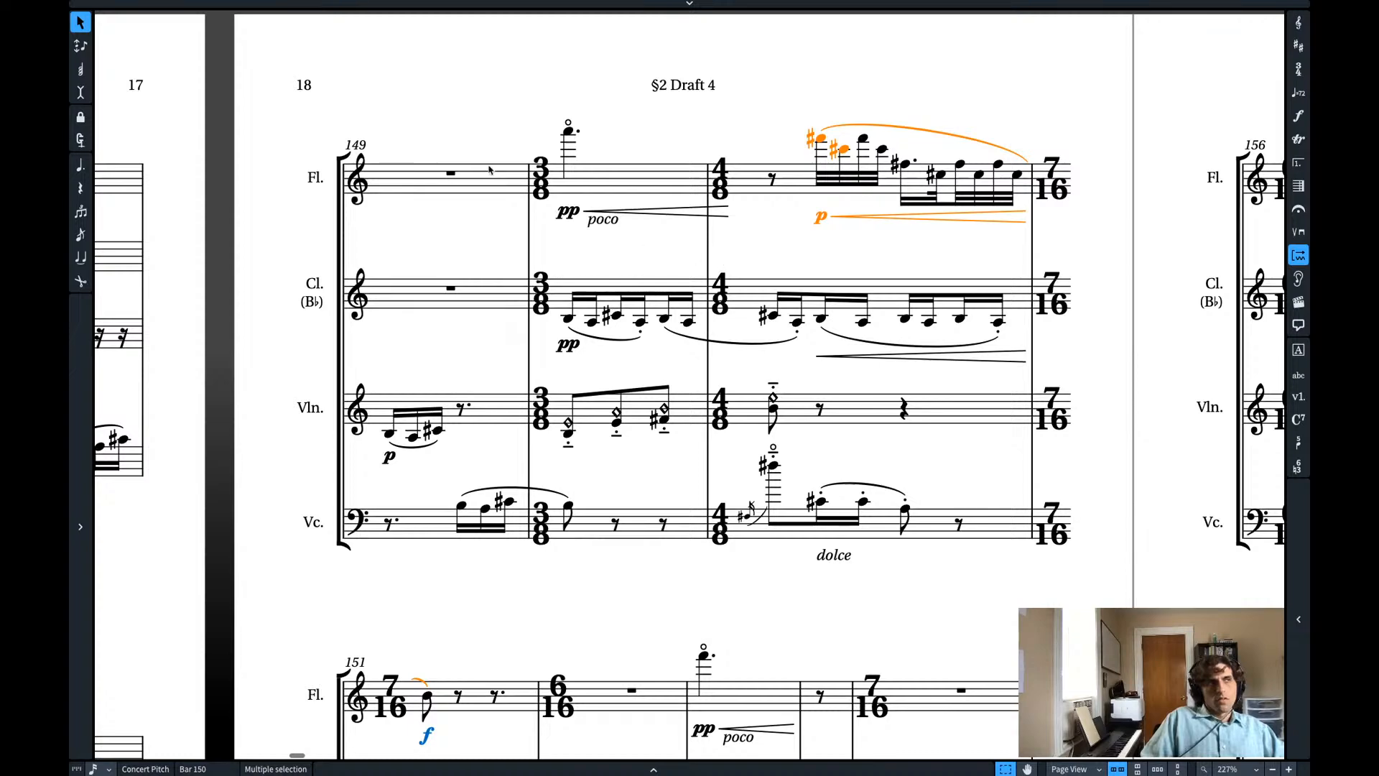
pyautogui.click(567, 132)
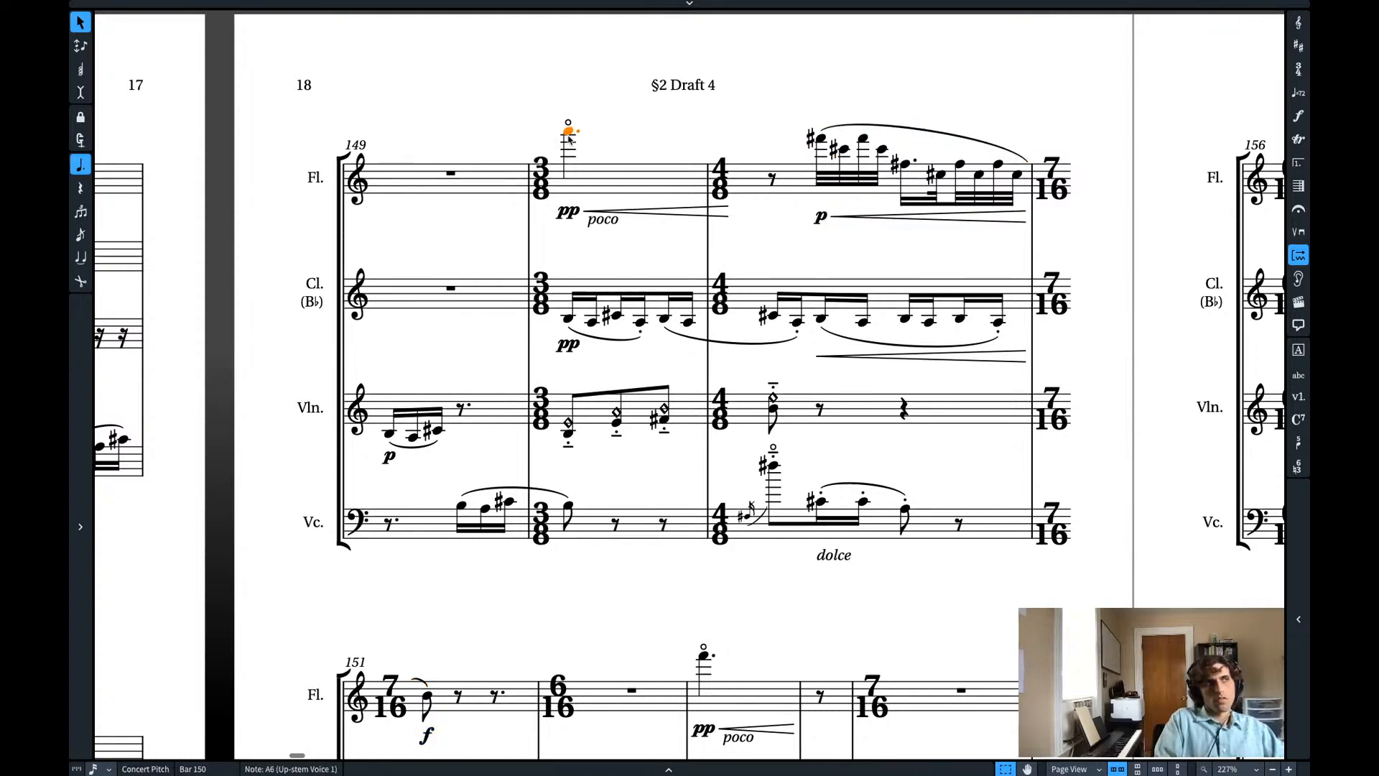
# - Play back the score from the flute's high harmonic in bar 150
pyautogui.press('space')
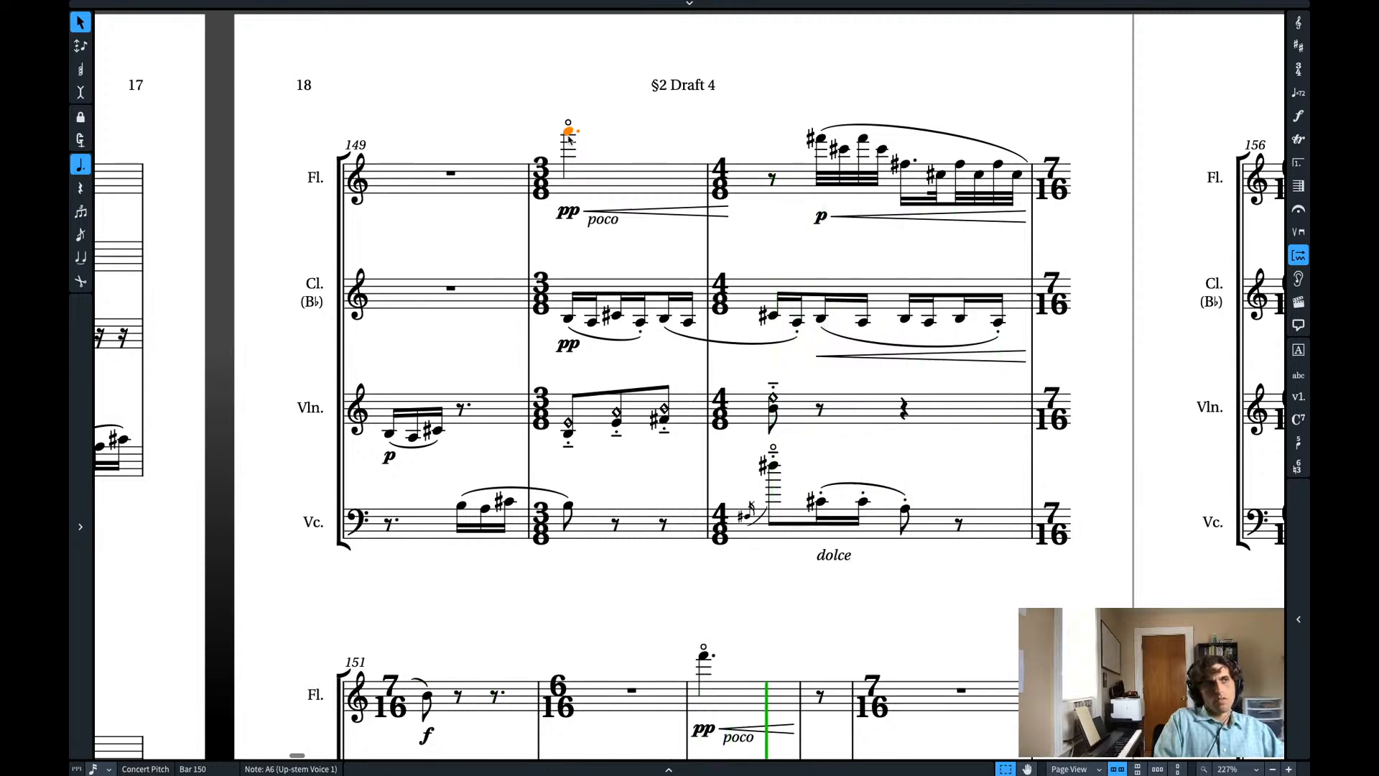
pyautogui.press('space')
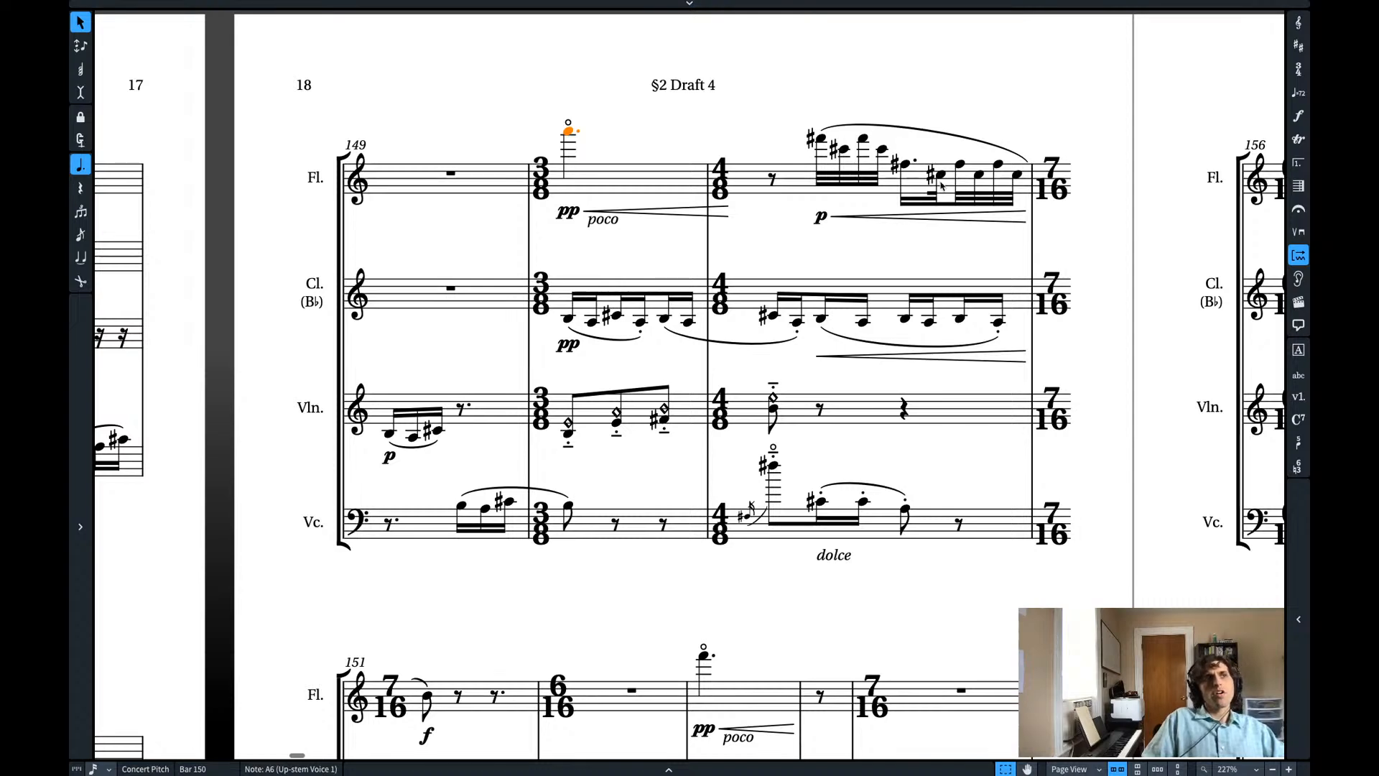
# - Replace the long slur over the flute run with one from its first F-sharp to the low C-sharp after the dotted note
pyautogui.click(968, 139)
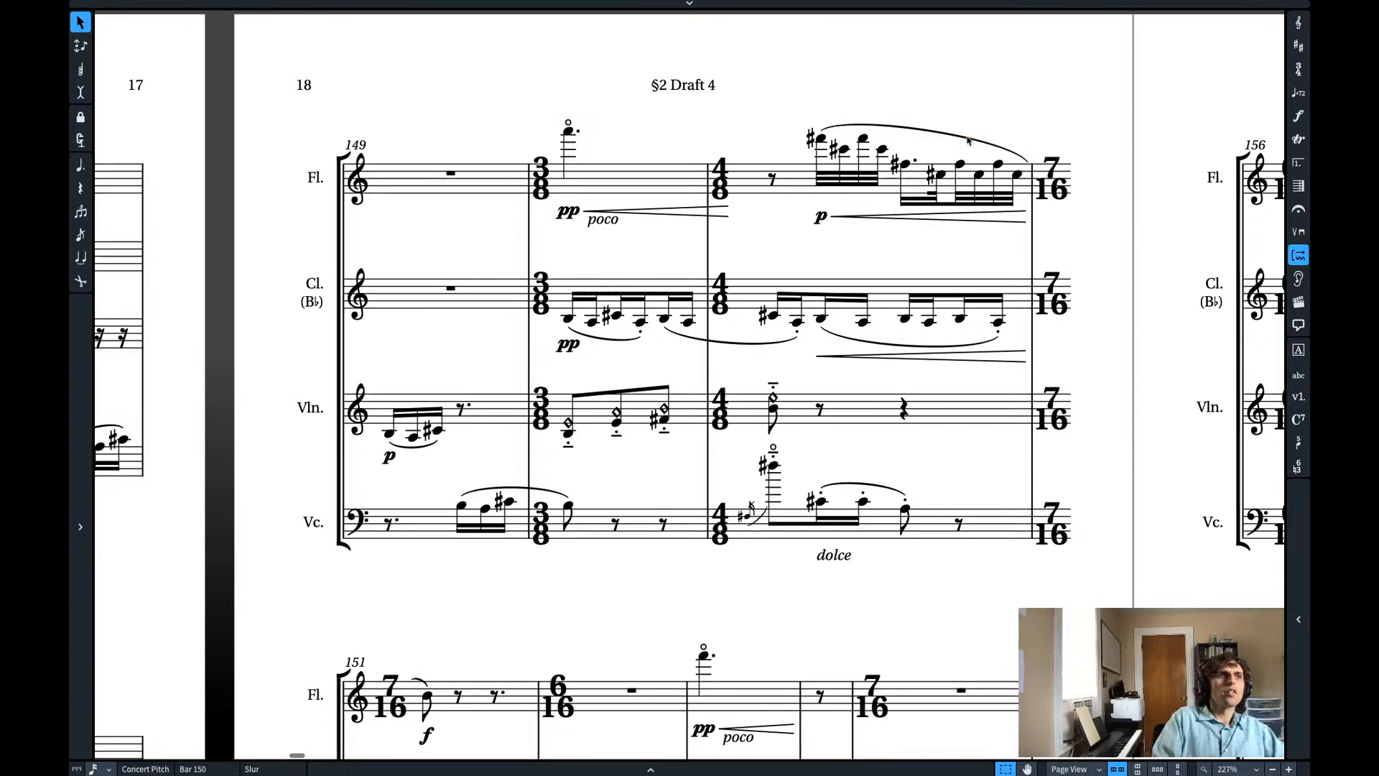
pyautogui.press('Delete')
pyautogui.press('s')
pyautogui.hotkey('alt', 'shift', 'Right')
pyautogui.hotkey('alt', 'shift', 'Right')
pyautogui.hotkey('alt', 'shift', 'Right')
pyautogui.hotkey('alt', 'shift', 'Right')
pyautogui.hotkey('alt', 'shift', 'Right')
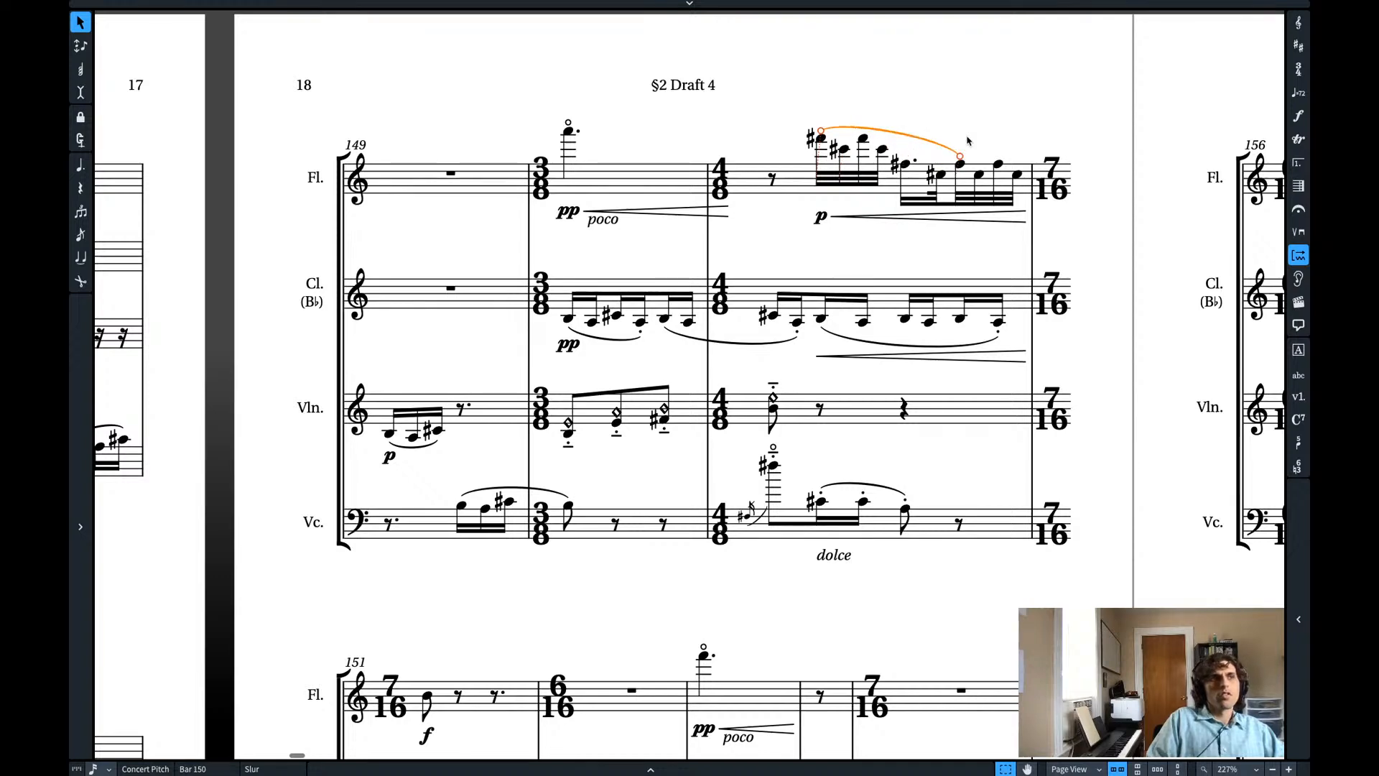
pyautogui.hotkey('alt', 'shift', 'Left')
# - Slur the flute run's last four notes in bar 150 through to the B in bar 151
pyautogui.click(960, 165)
pyautogui.press('s')
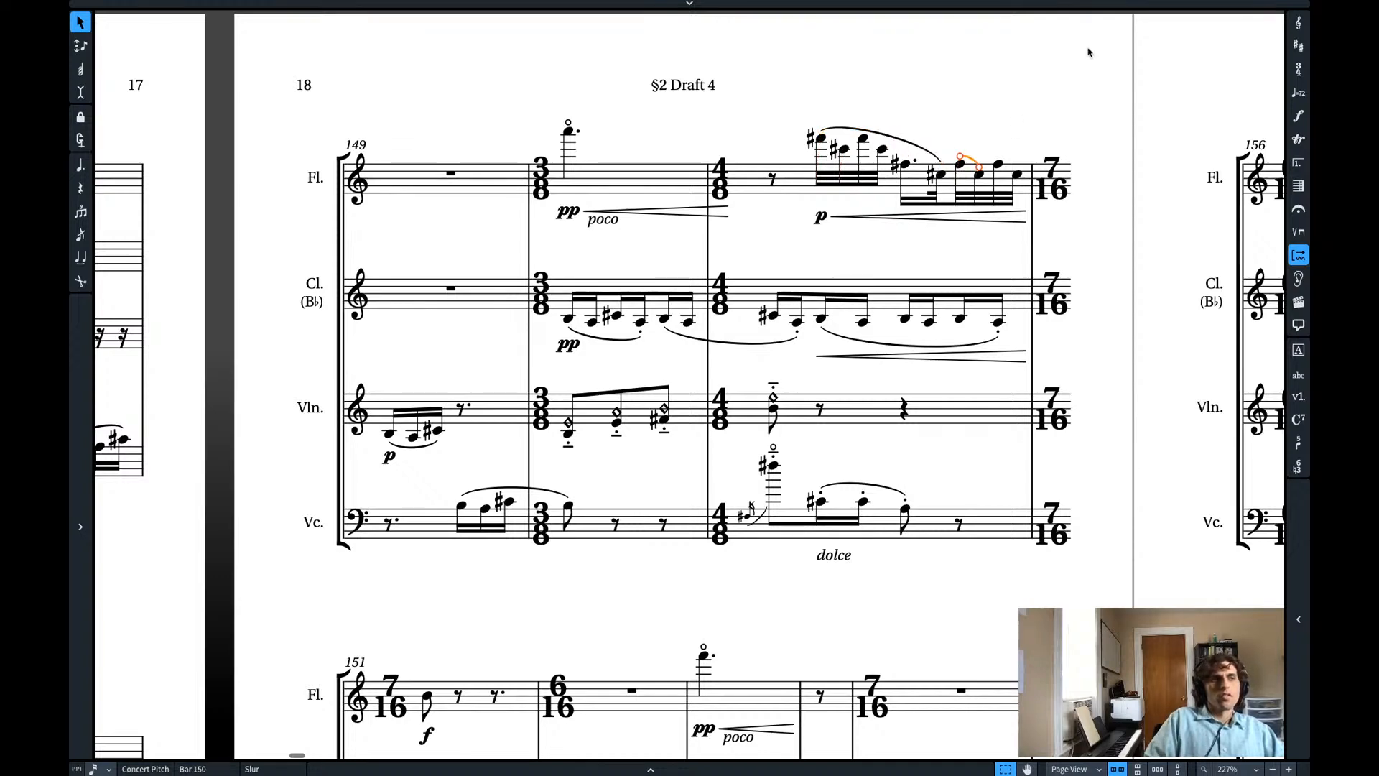
pyautogui.hotkey('alt', 'shift', 'Right')
pyautogui.hotkey('alt', 'shift', 'Right')
pyautogui.hotkey('alt', 'shift', 'Right')
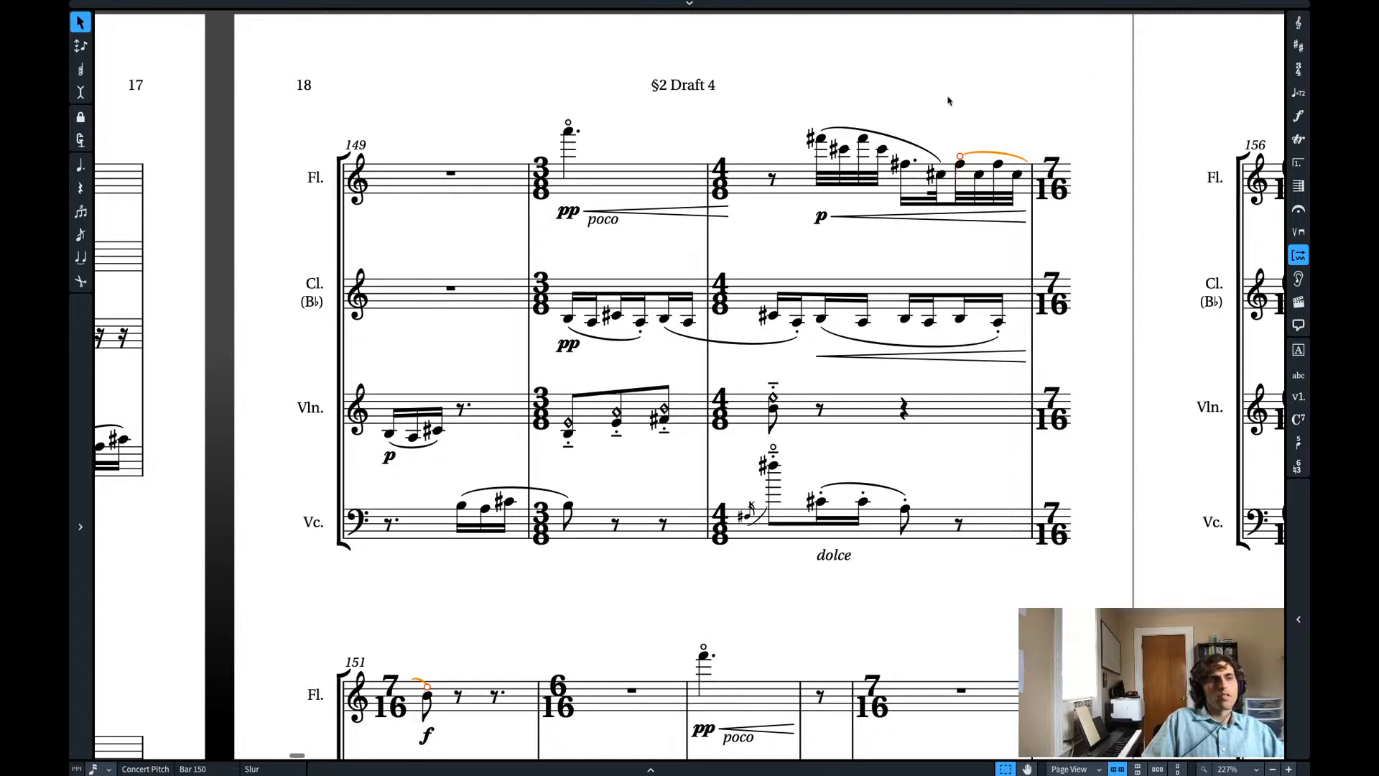
# - Replace the flute's crescendo and f with a shorter crescendo to f, from the dotted low F-sharp to the B in bar 151
pyautogui.click(837, 216)
pyautogui.keyDown('ctrl'); pyautogui.click(425, 736); pyautogui.keyUp('ctrl')
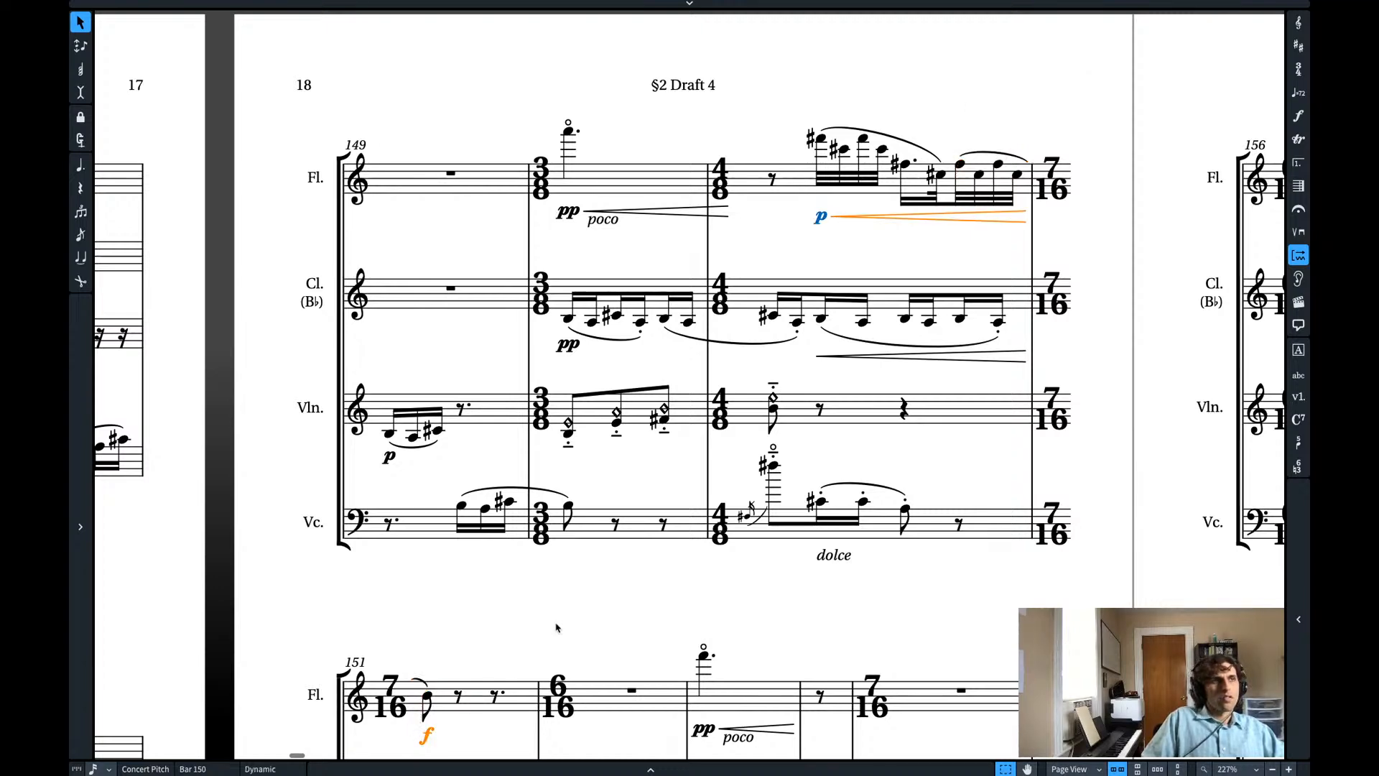
pyautogui.press('Delete')
pyautogui.click(906, 166)
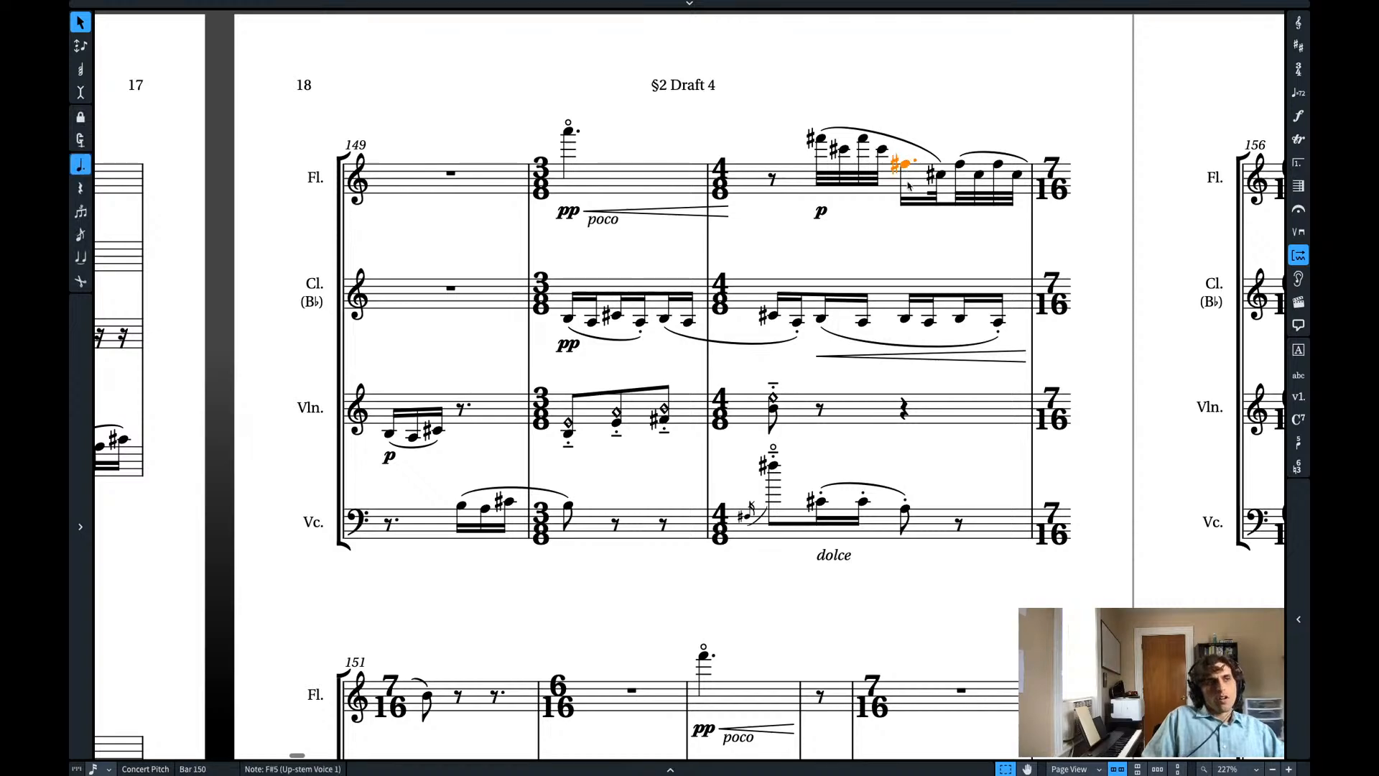
pyautogui.keyDown('shift'); pyautogui.click(438, 686); pyautogui.keyUp('shift')
pyautogui.hotkey('shift', 'd')
pyautogui.write('<')
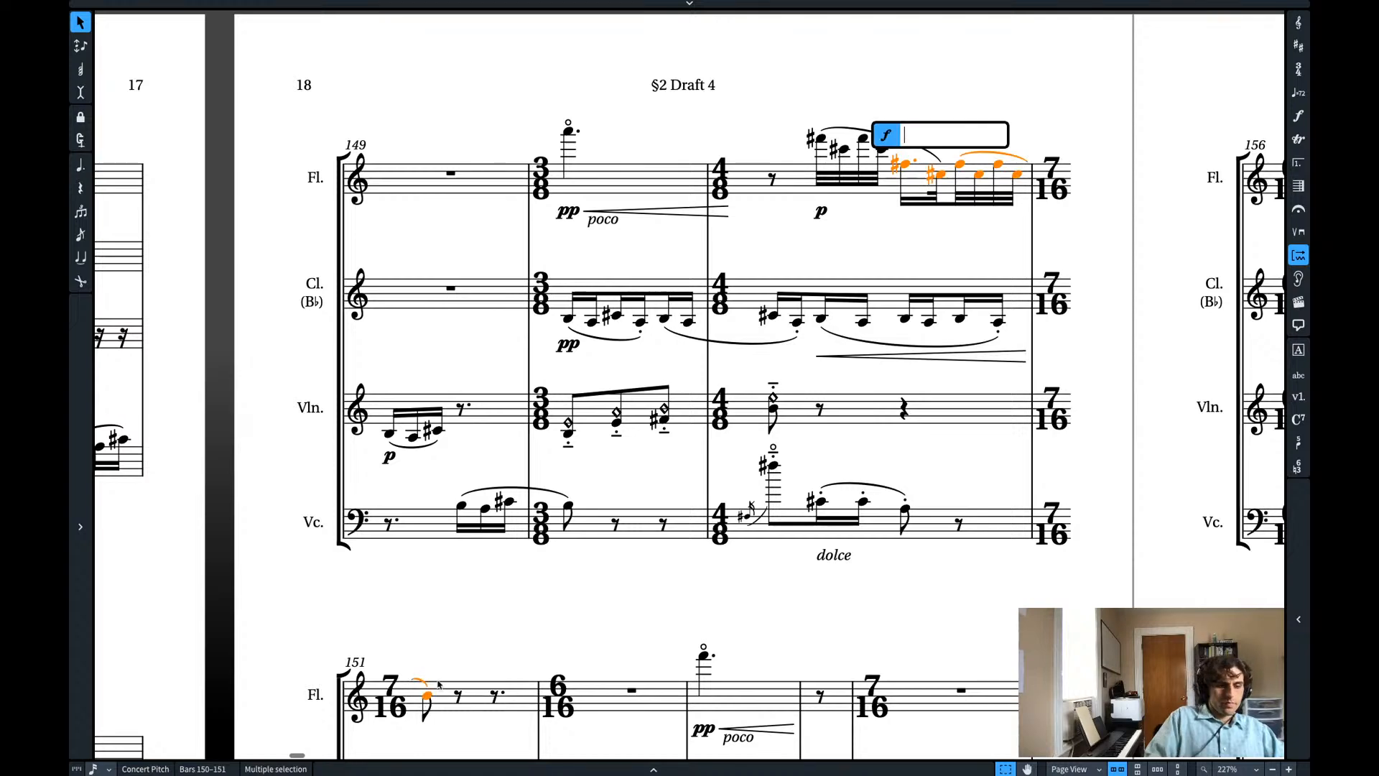
pyautogui.write('f')
pyautogui.press('Return')
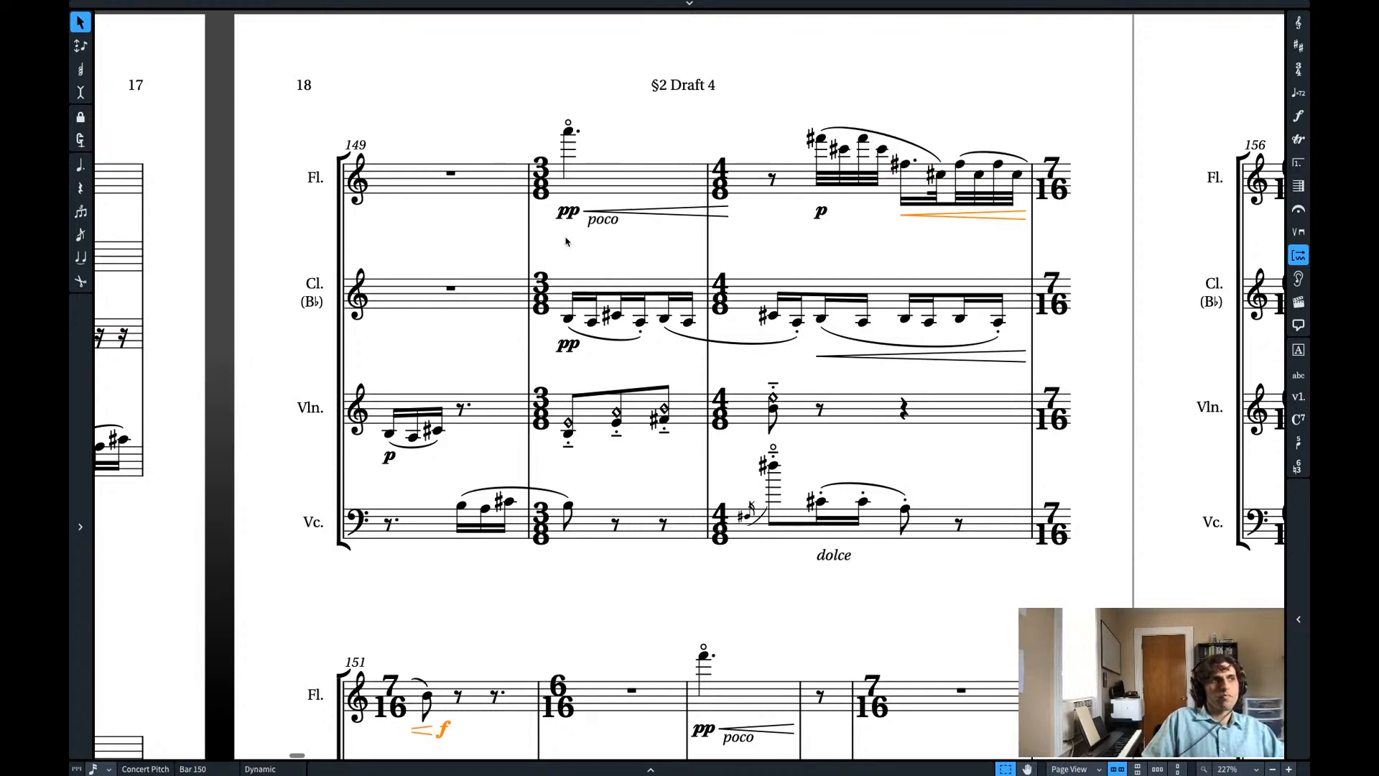
# - Play back bars 150–151 from the flute harmonic to check the new slurs and shorter crescendo
pyautogui.click(569, 132)
pyautogui.press('space')
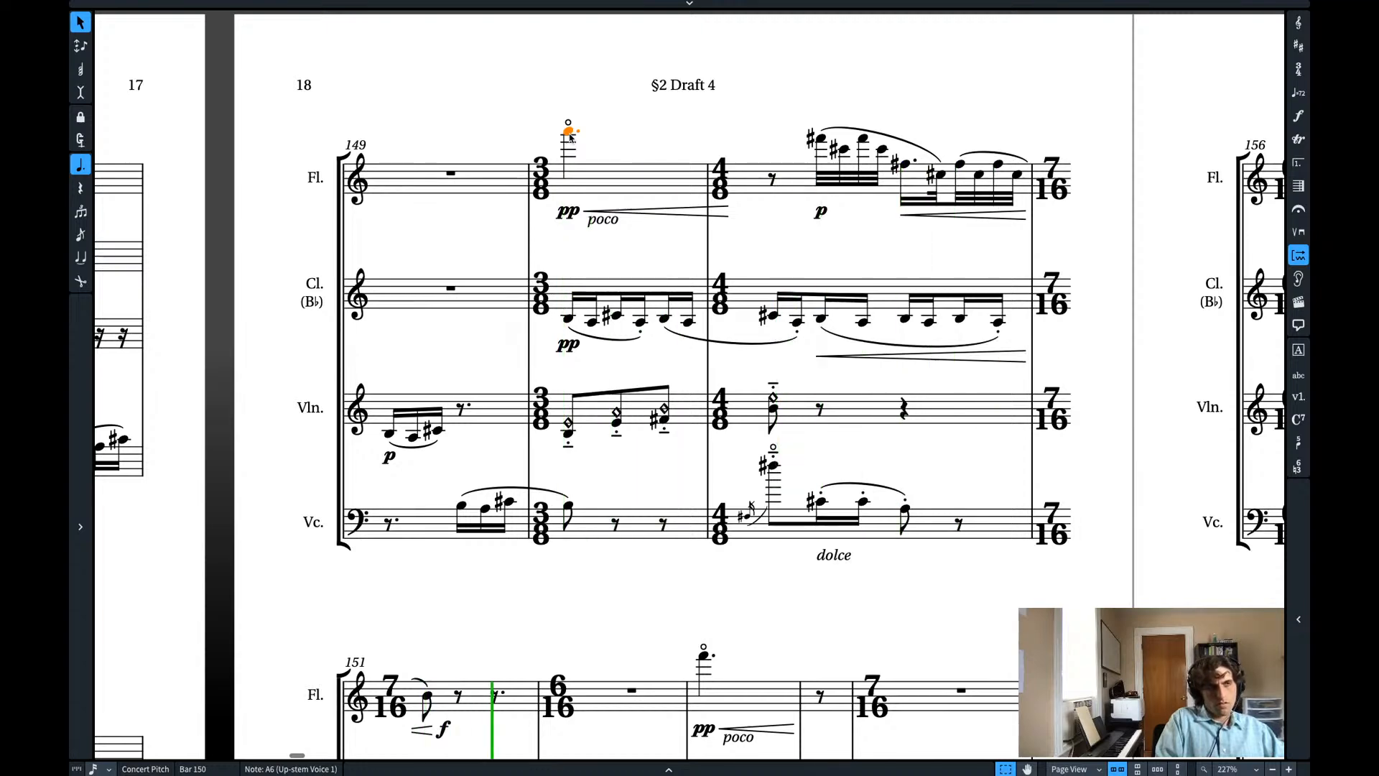
pyautogui.press('space')
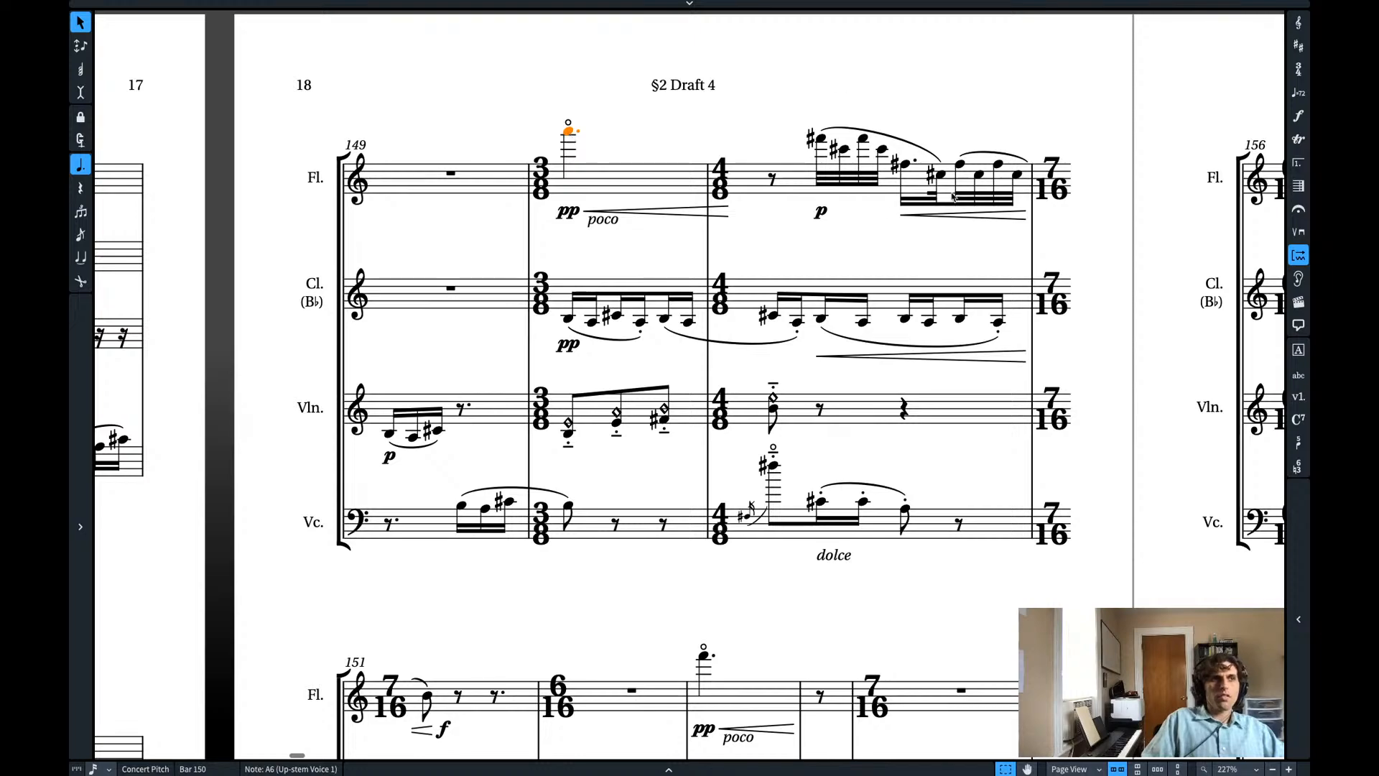
# - Play back the ensemble from bar 148, and check the cello and violin harmonics that open the 4/8 bar
pyautogui.scroll(-6, 695, 106)
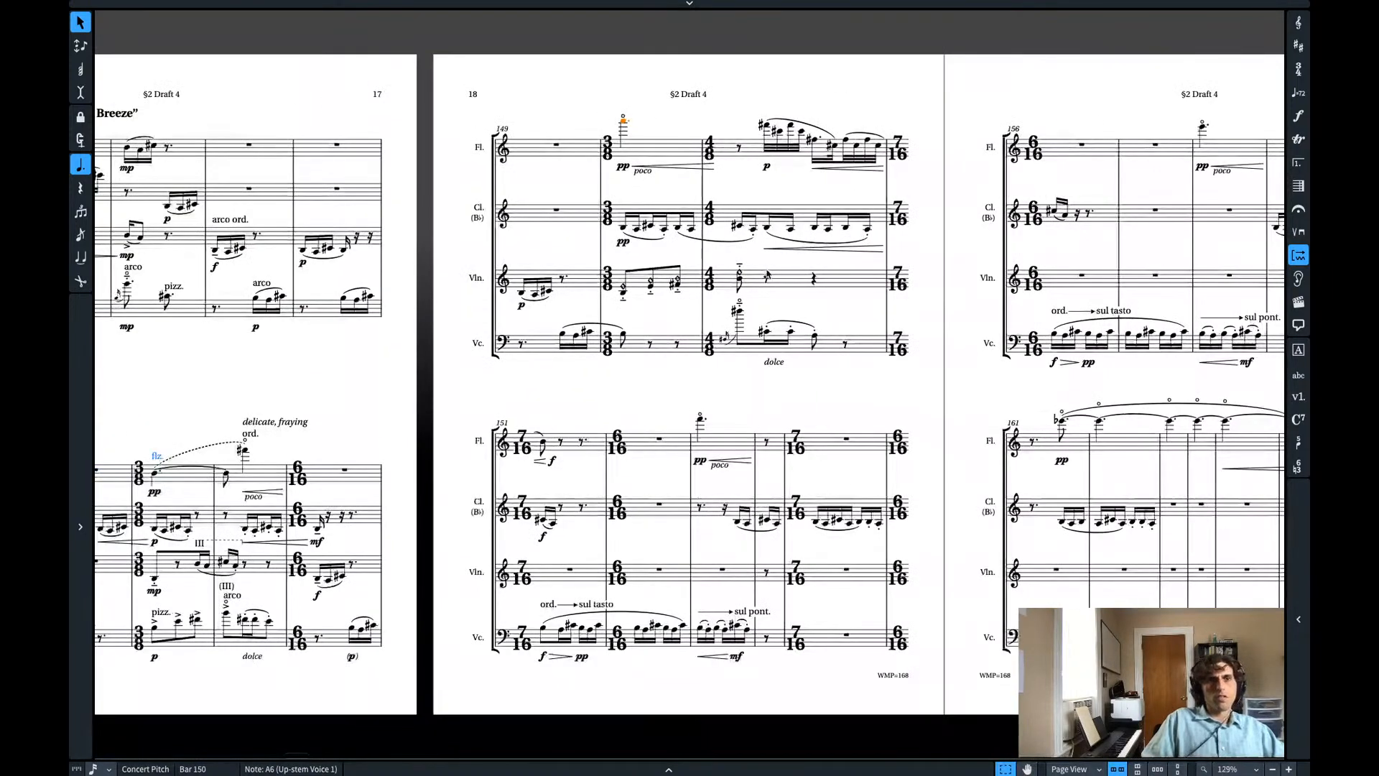
pyautogui.hscroll(-5, 766, 273)
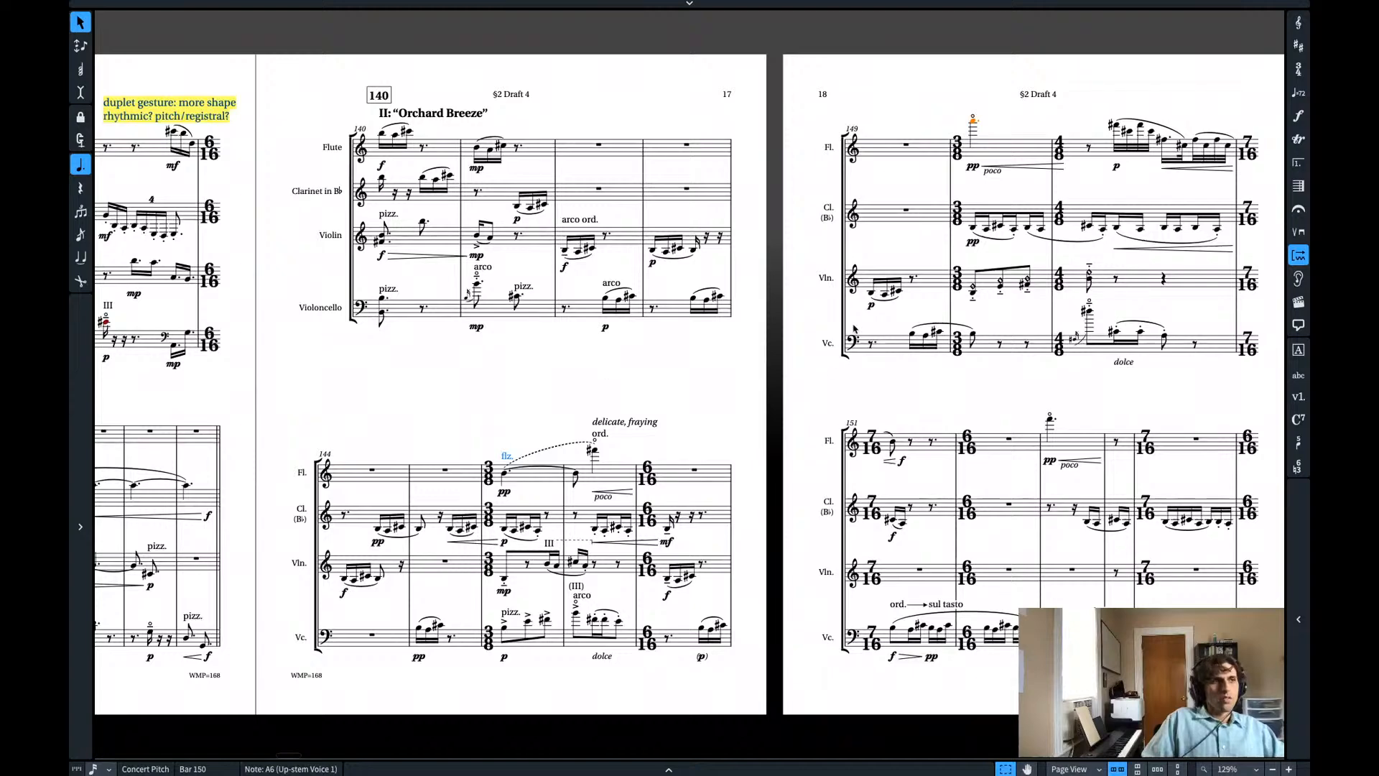
pyautogui.press('Escape')
pyautogui.click(692, 472)
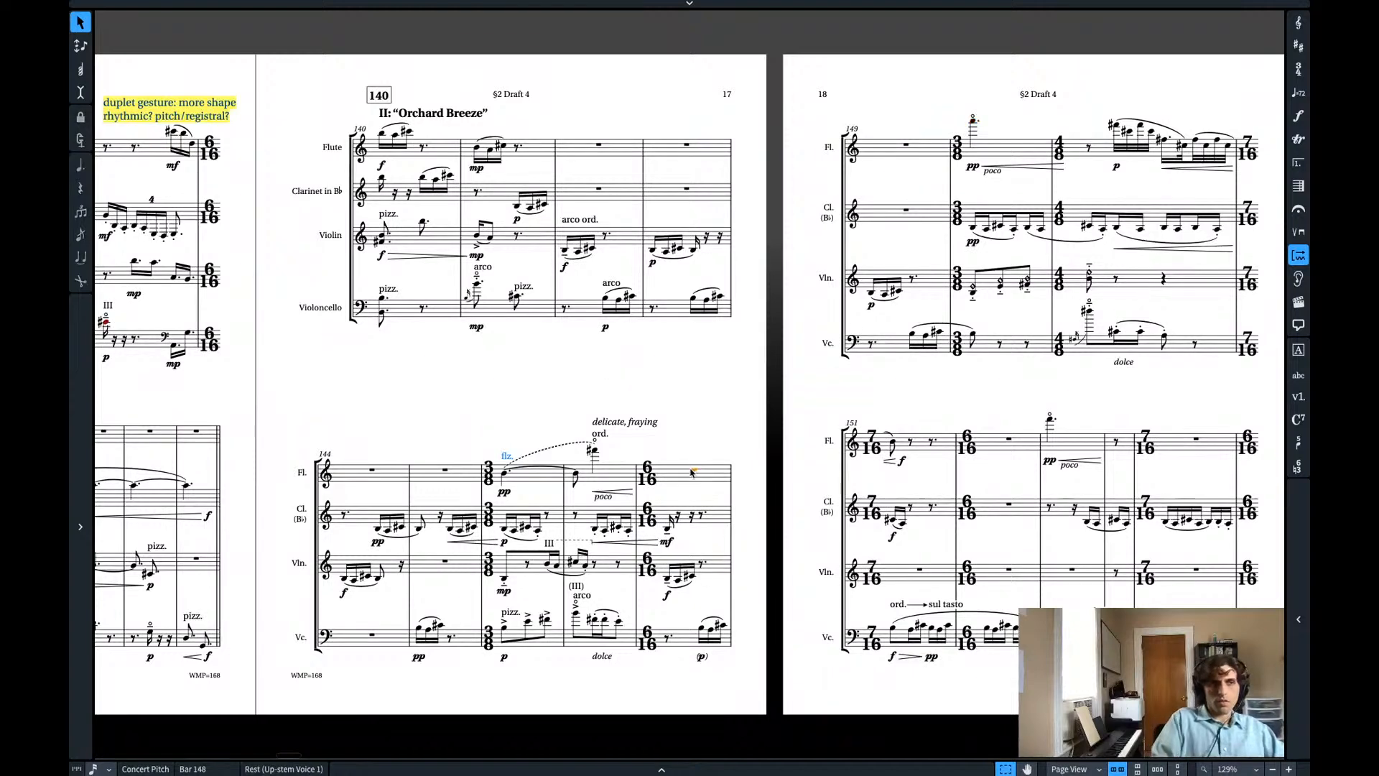
pyautogui.press('space')
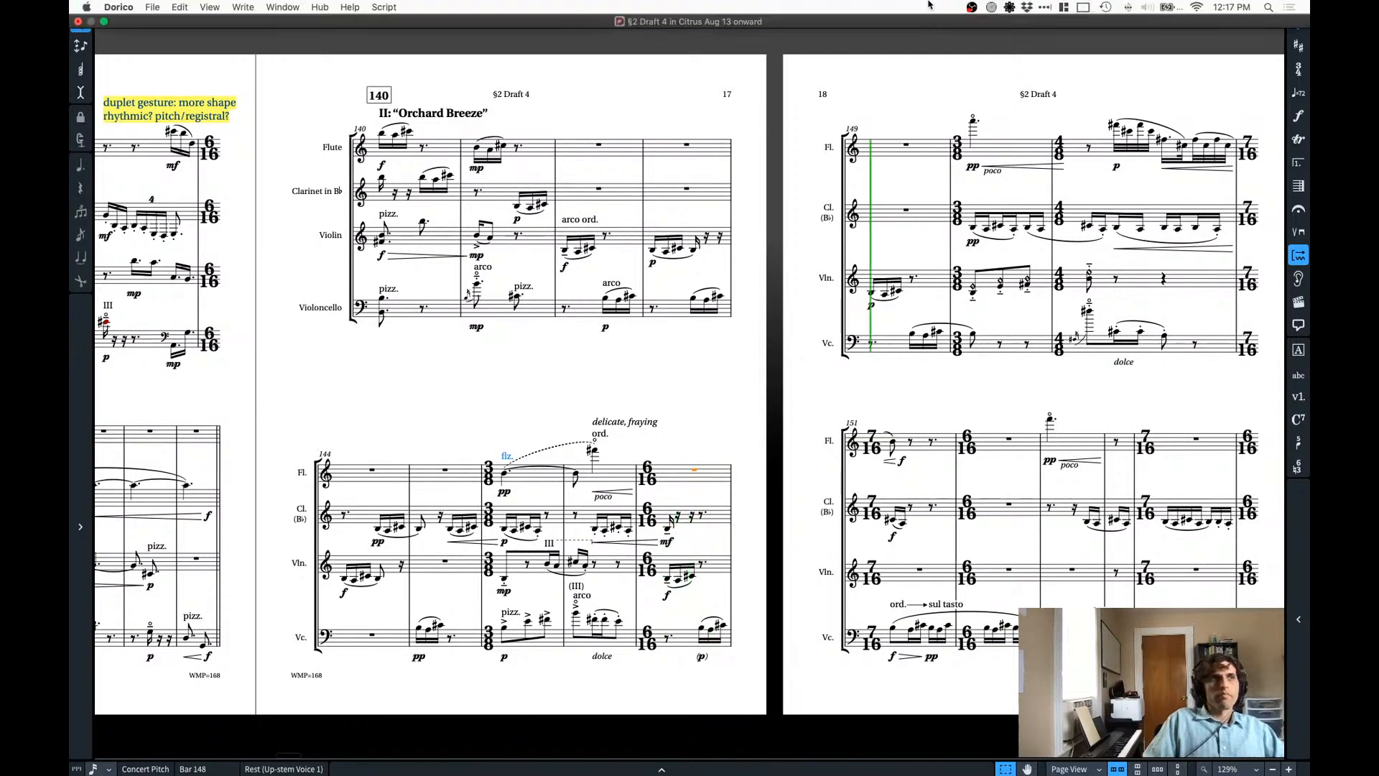
pyautogui.click(1010, 8)
pyautogui.click(1049, 90)
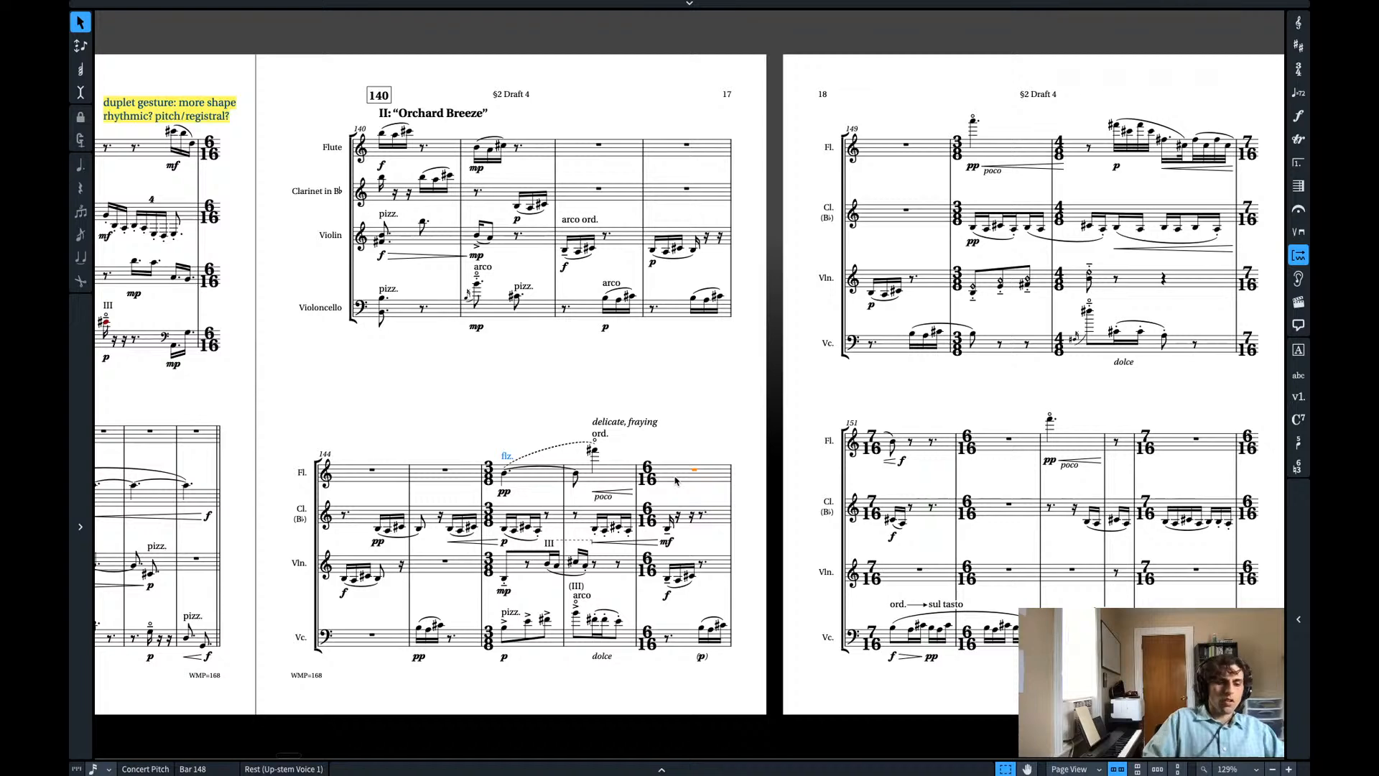
pyautogui.press('space')
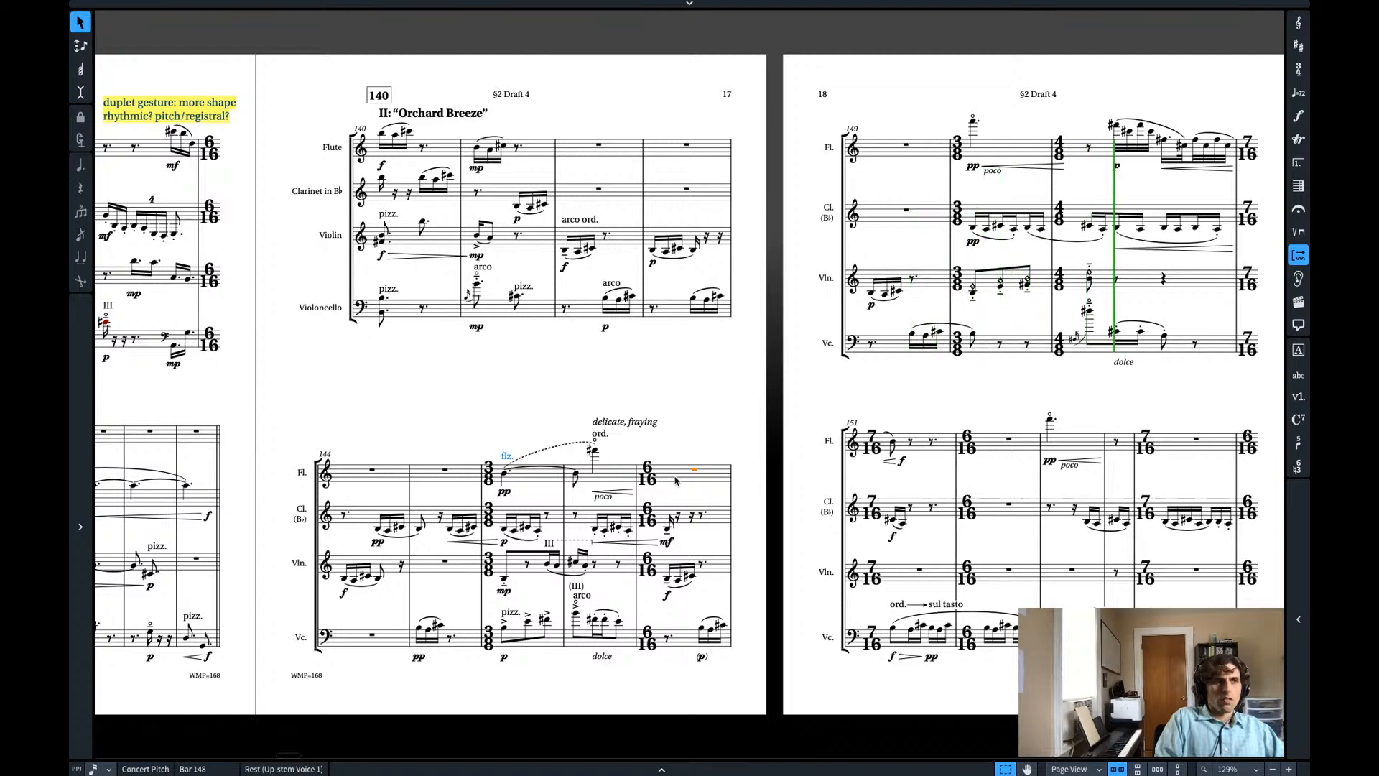
pyautogui.press('space')
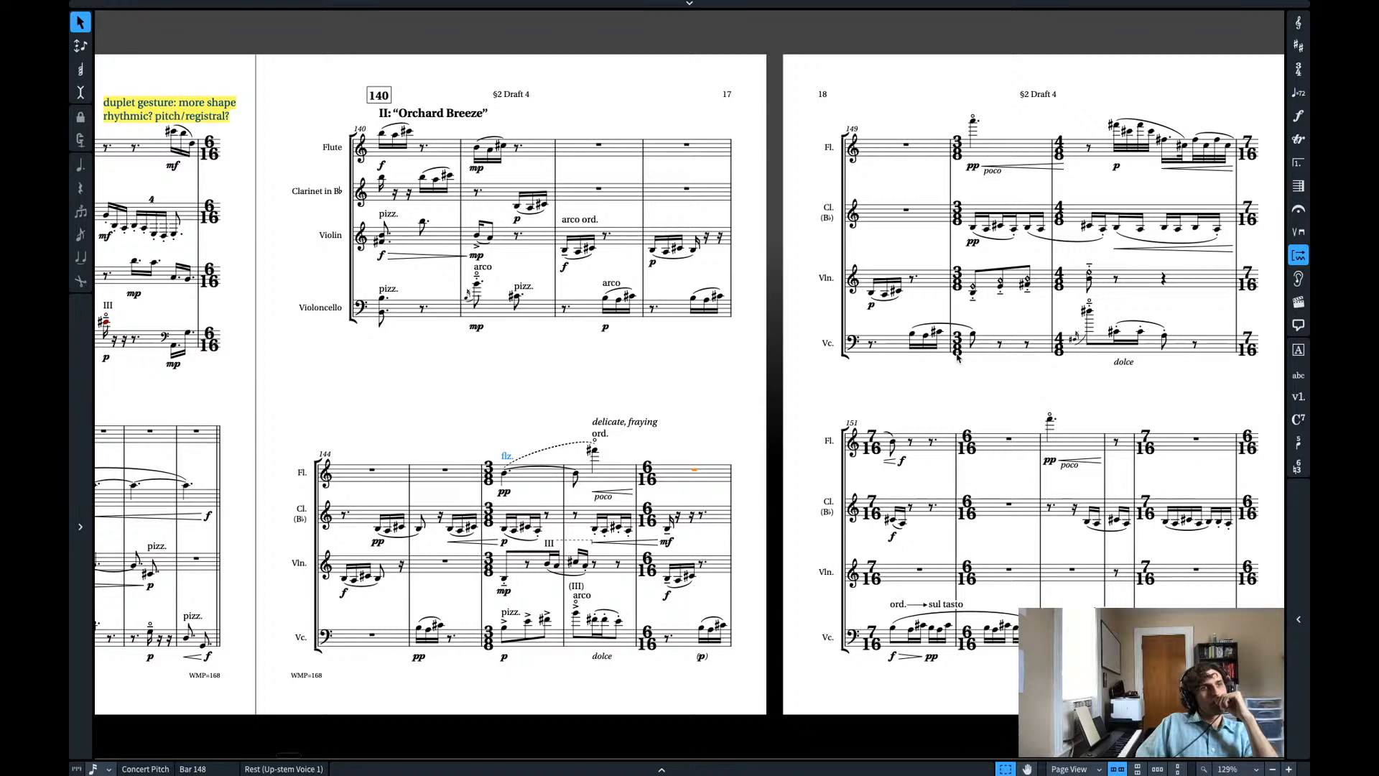
pyautogui.click(1088, 311)
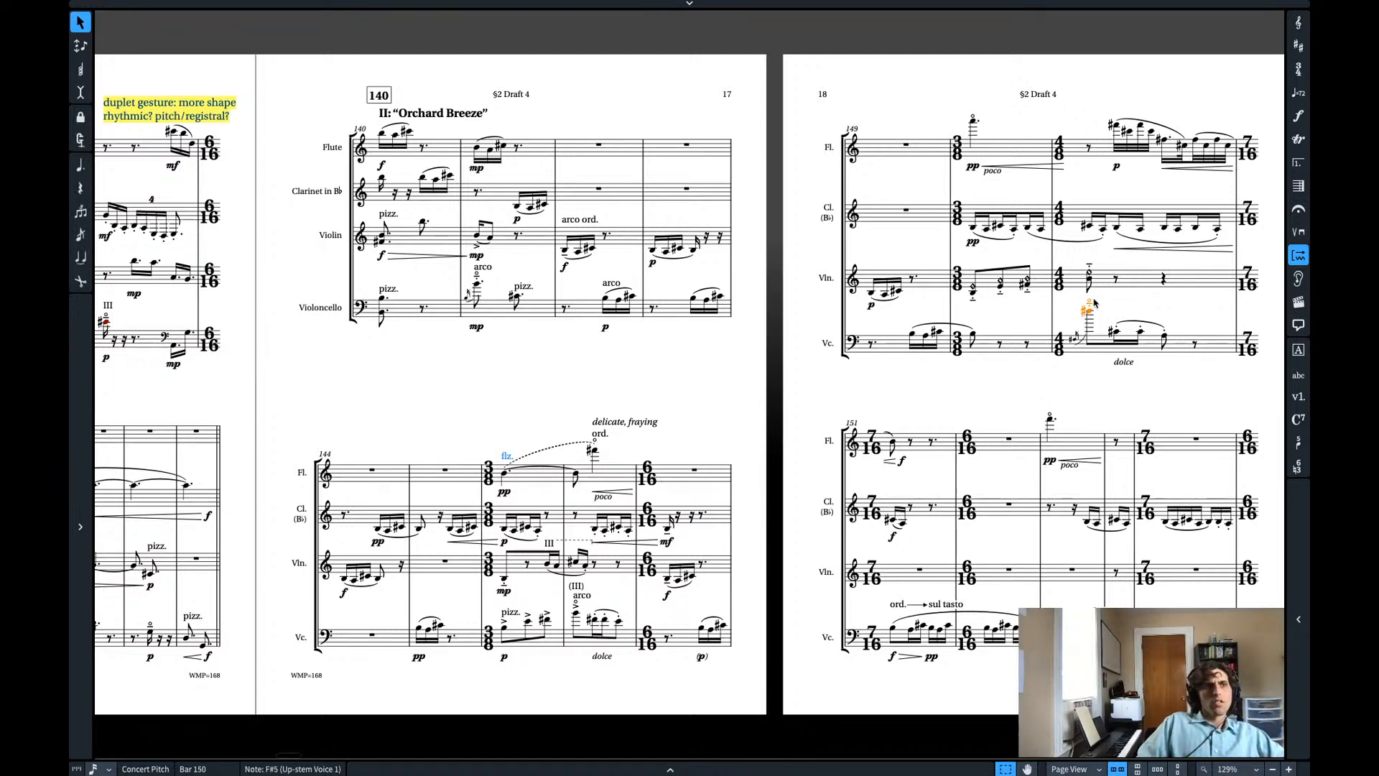
pyautogui.click(1090, 279)
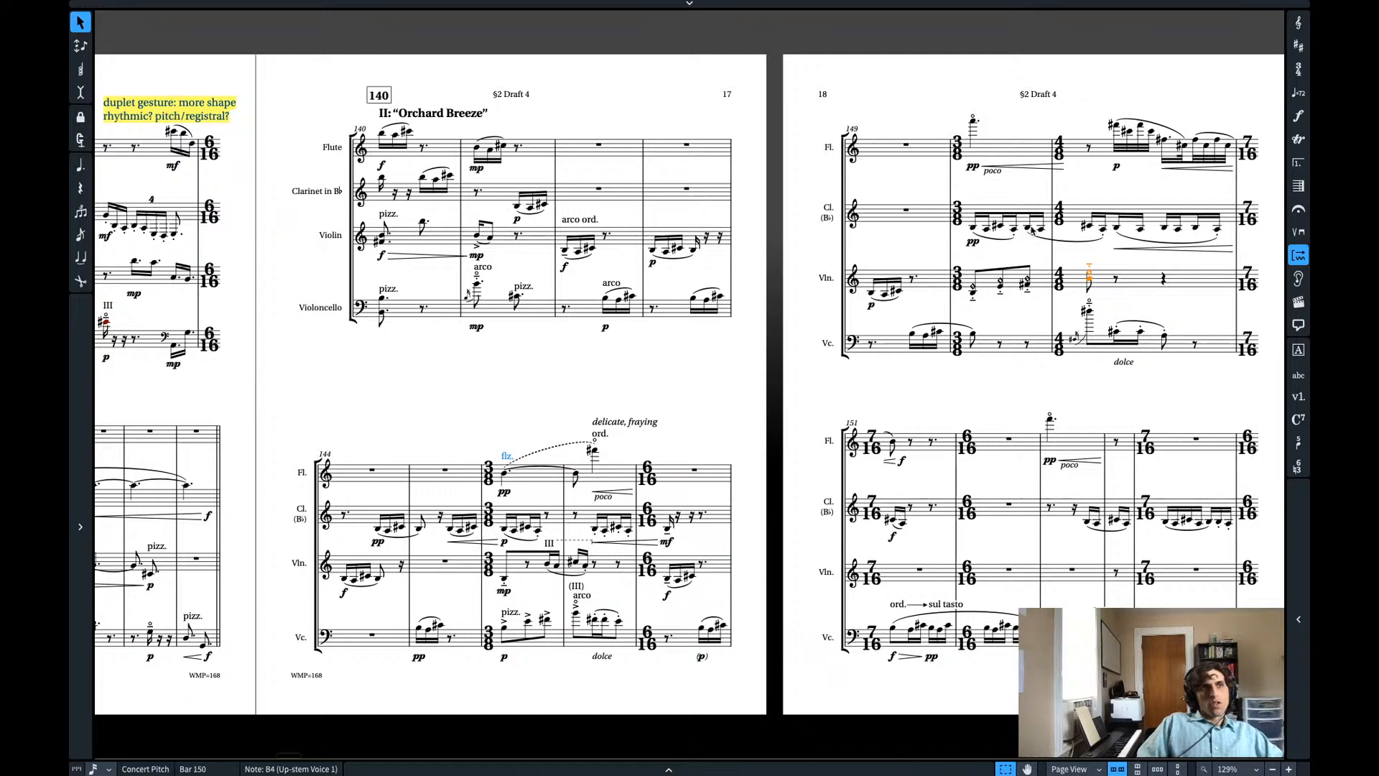
# - Raise selected clarinet notes in the second half of the 4/8 bar, including its final note
pyautogui.click(1117, 228)
pyautogui.press('Right')
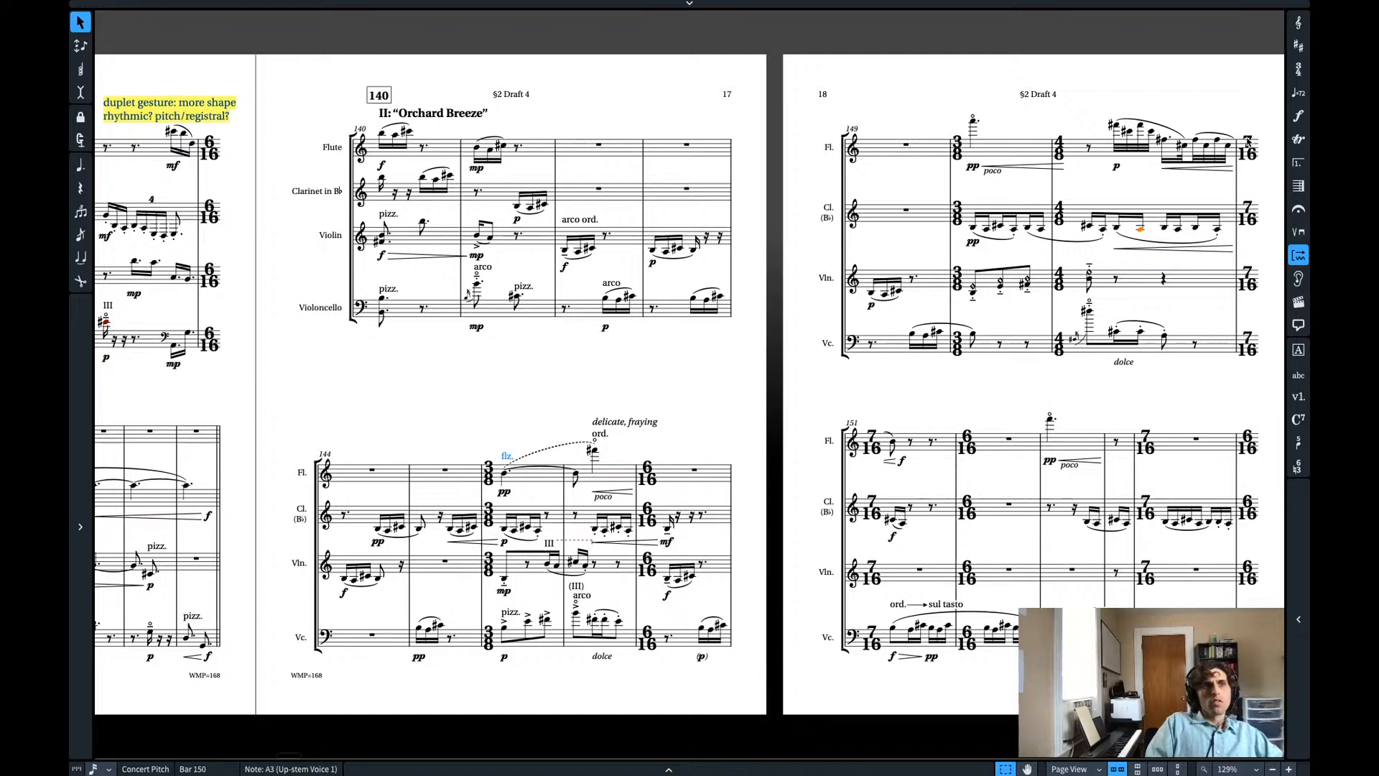
pyautogui.press('Right')
pyautogui.press('Right')
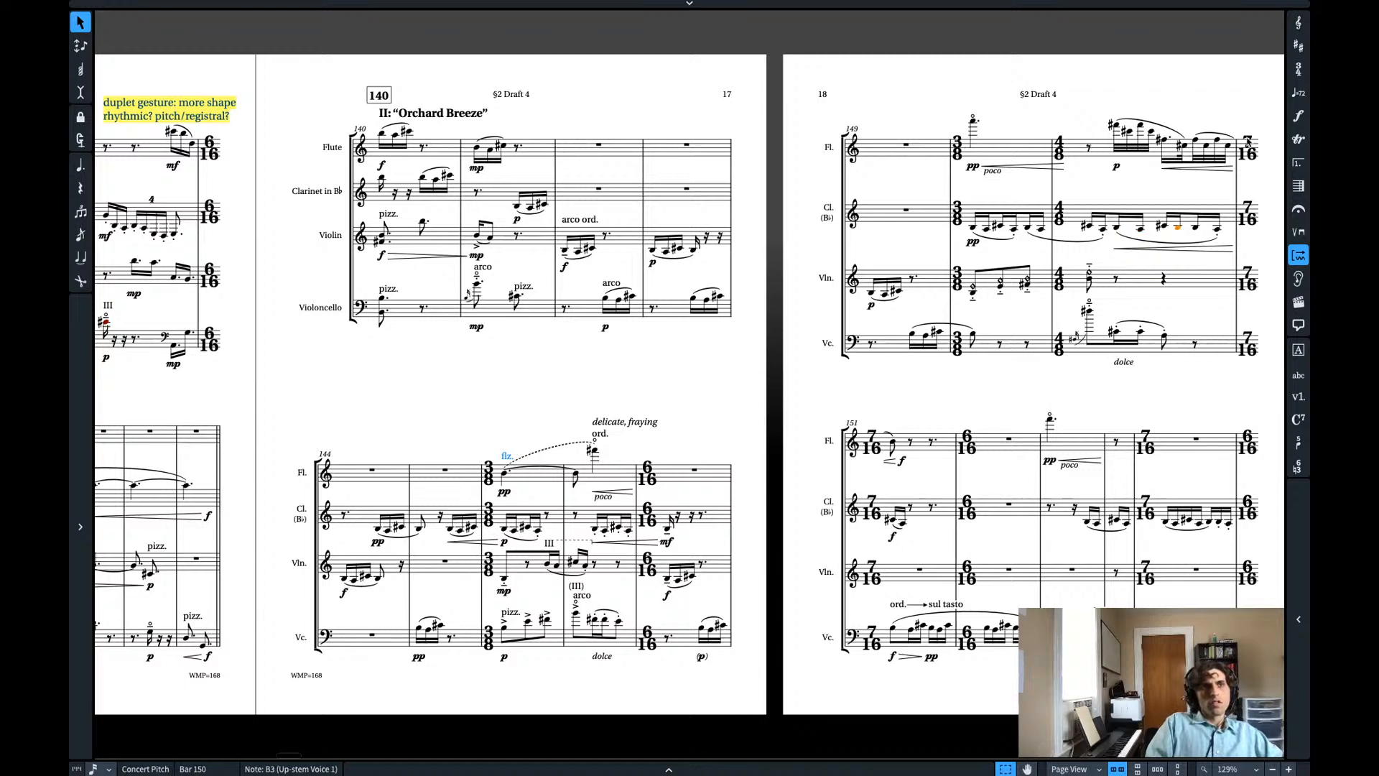
pyautogui.hotkey('alt', 'Up')
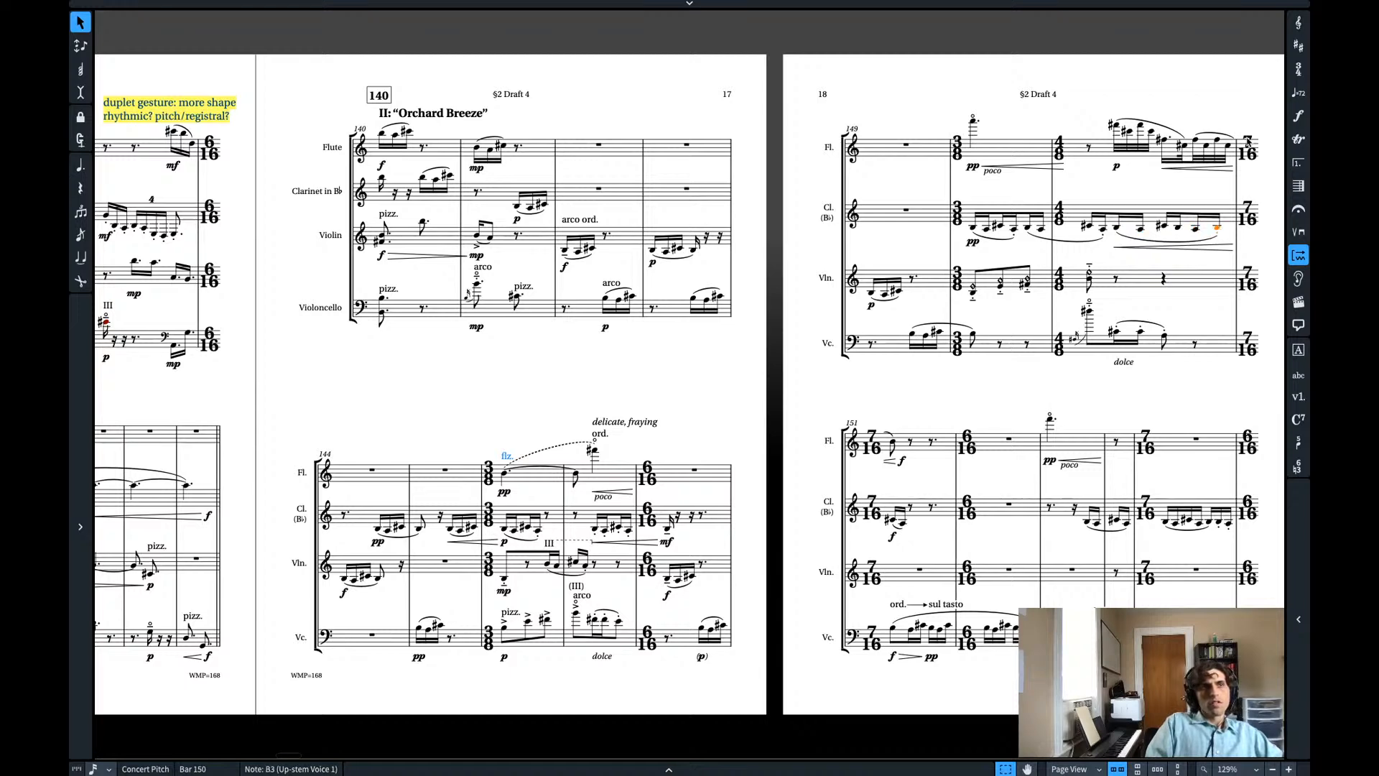
pyautogui.hotkey('alt', 'Up')
pyautogui.press('Right')
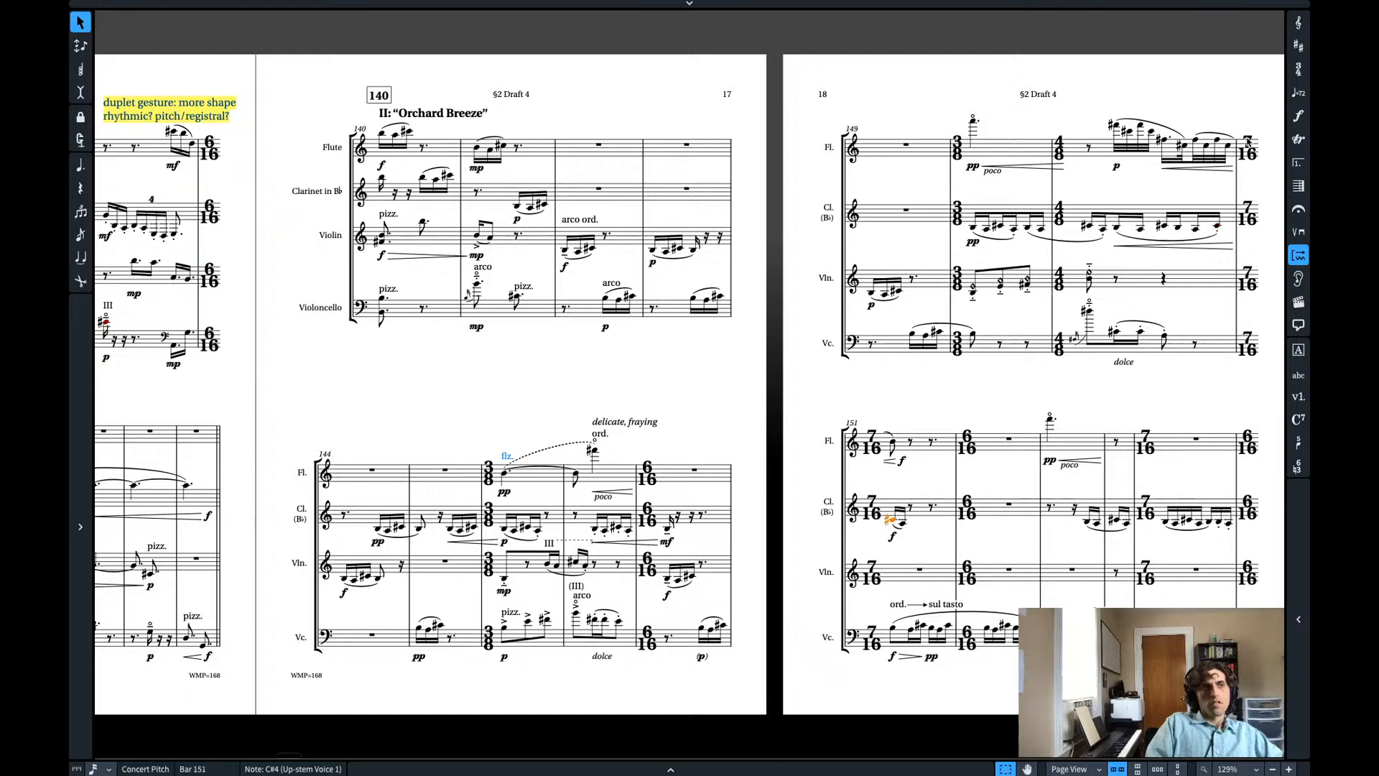
# - Lower the two clarinet notes that open bar 151, and sharpen the second one
pyautogui.hotkey('alt', 'Down')
pyautogui.hotkey('alt', 'Down')
pyautogui.hotkey('alt', 'Down')
pyautogui.hotkey('alt', 'Down')
pyautogui.hotkey('alt', 'shift', 'Up')
# - Select the revised clarinet line from bar 151 back to the start of bar 150 and play it alone
pyautogui.hotkey('shift', 'Left')
pyautogui.hotkey('shift', 'Left')
pyautogui.hotkey('shift', 'Left')
pyautogui.hotkey('shift', 'Left')
pyautogui.hotkey('shift', 'Left')
pyautogui.hotkey('shift', 'Left')
pyautogui.hotkey('shift', 'Left')
pyautogui.hotkey('shift', 'Left')
pyautogui.hotkey('shift', 'Left')
pyautogui.hotkey('shift', 'Left')
pyautogui.hotkey('shift', 'Left')
pyautogui.hotkey('shift', 'Left')
pyautogui.hotkey('shift', 'Left')
pyautogui.hotkey('shift', 'Left')
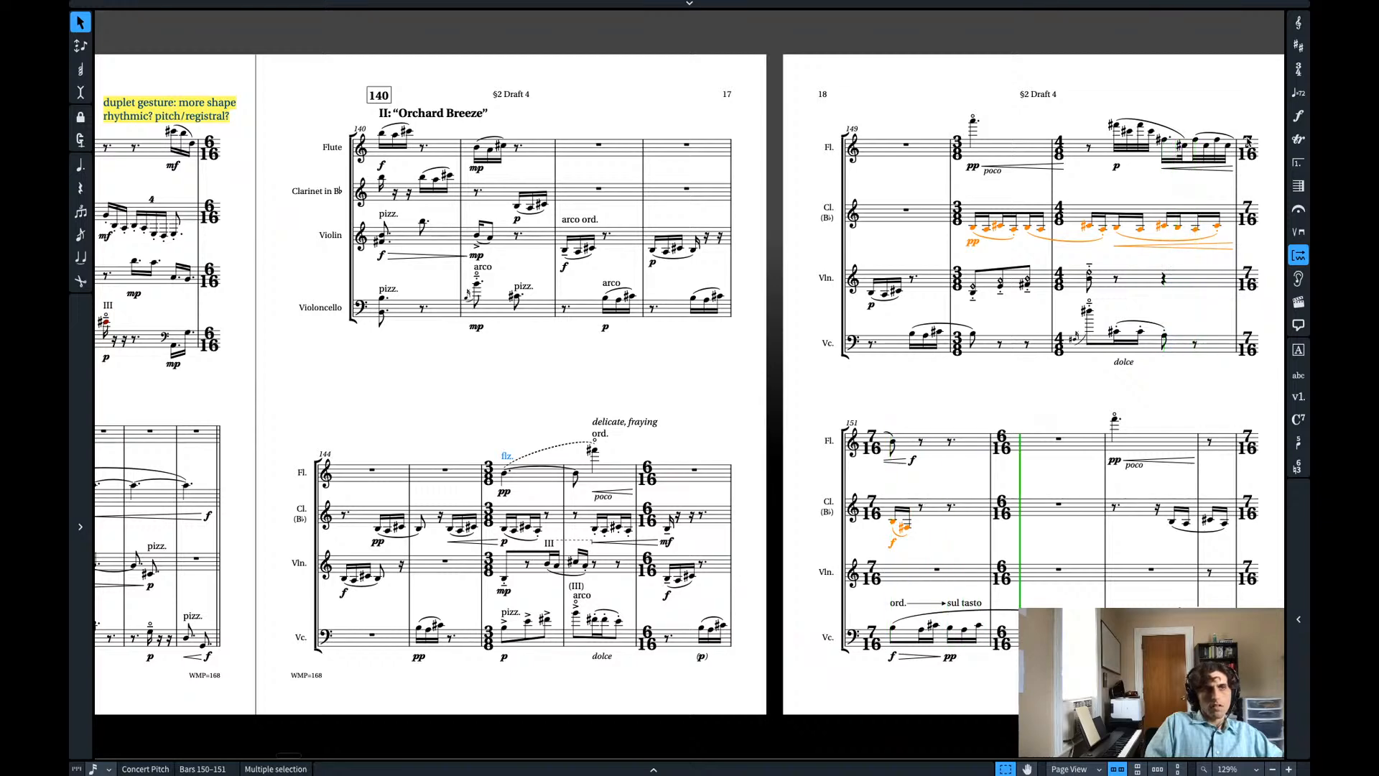
pyautogui.press('space')
# - Play the clarinet passage together with violin and cello, and again with the selection extended back to bar 148
pyautogui.hotkey('shift', 'Down')
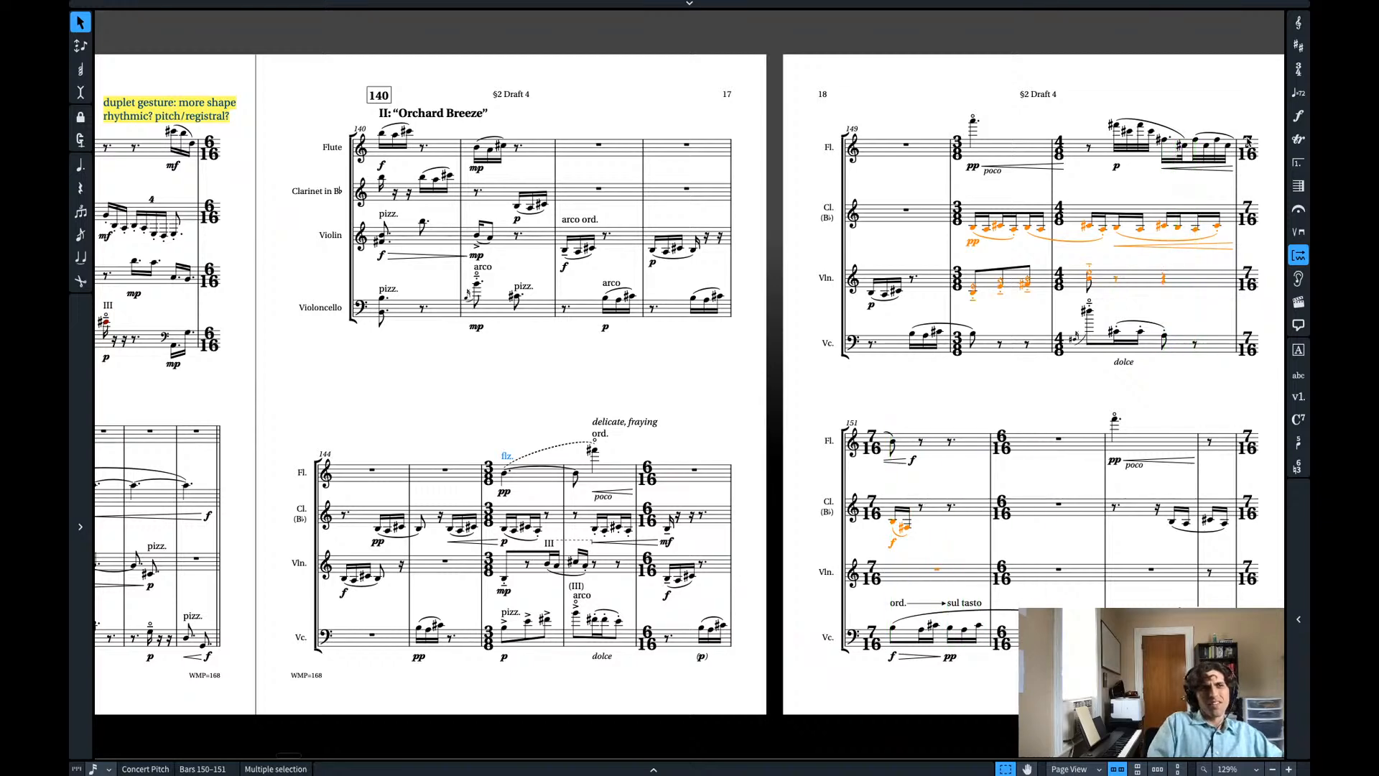
pyautogui.hotkey('shift', 'Down')
pyautogui.press('space')
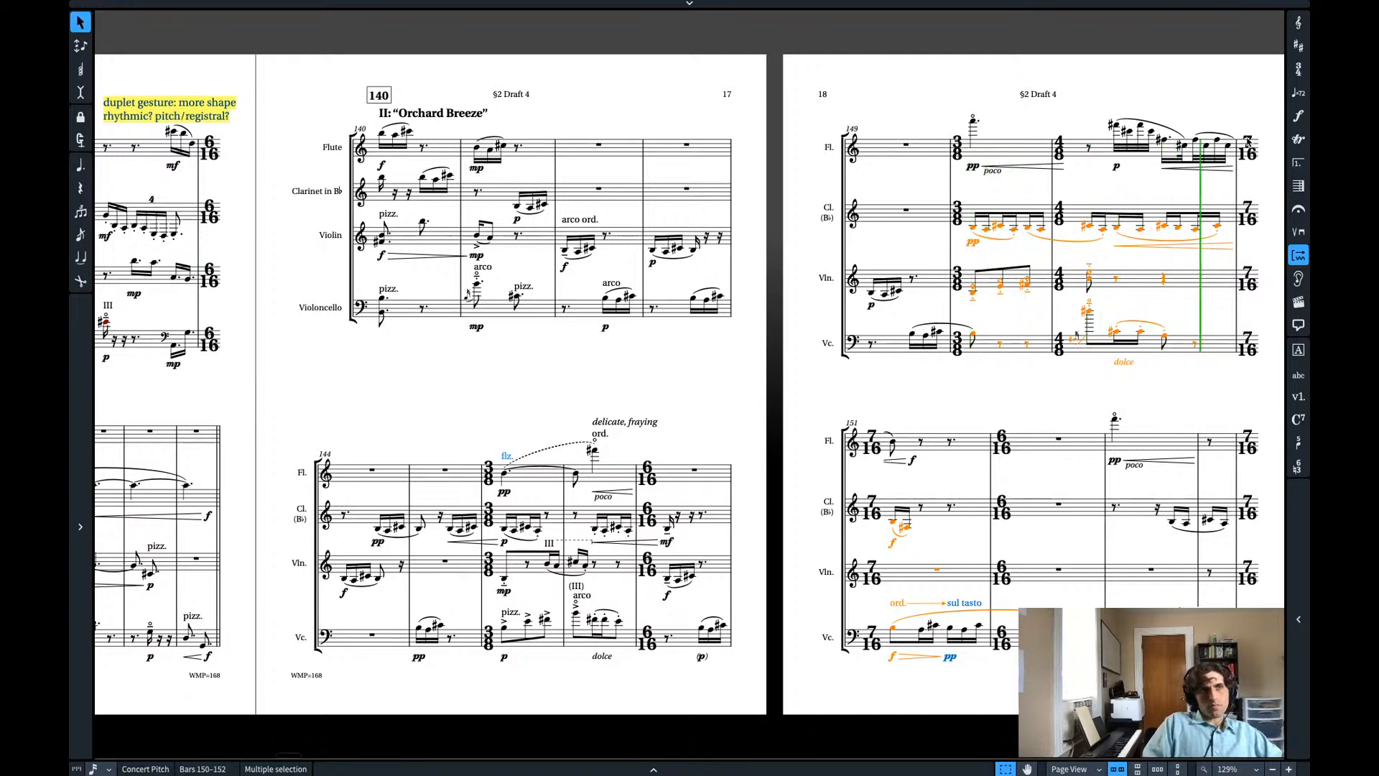
pyautogui.press('space')
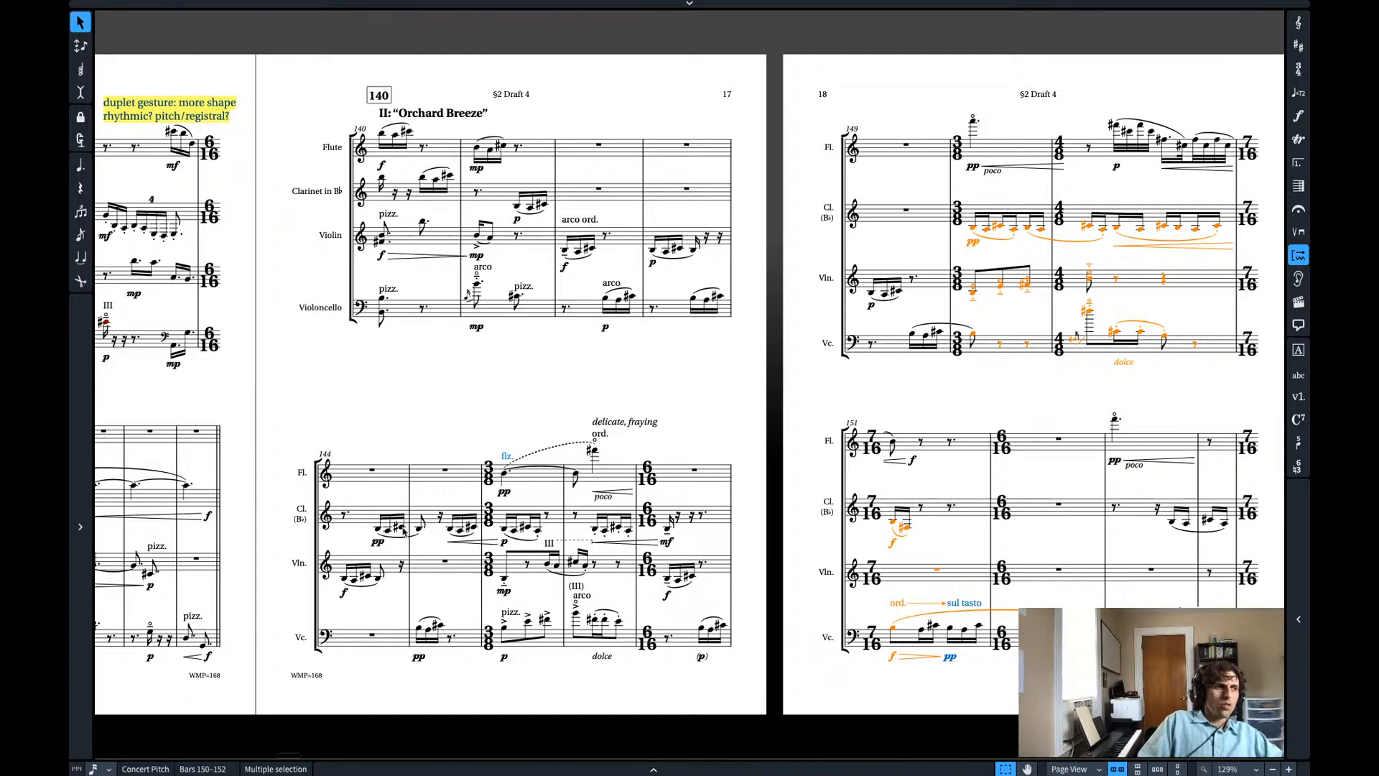
pyautogui.keyDown('shift'); pyautogui.click(667, 529); pyautogui.keyUp('shift')
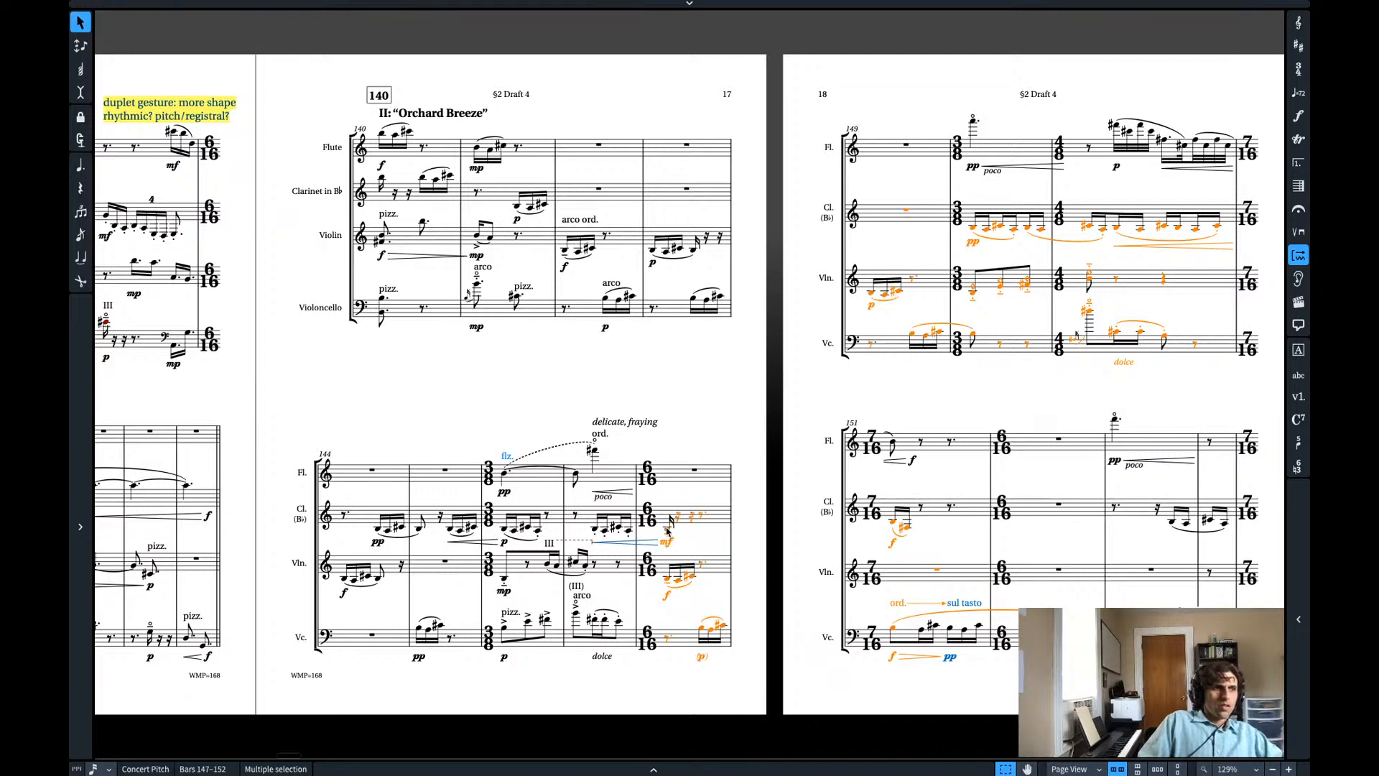
pyautogui.press('space')
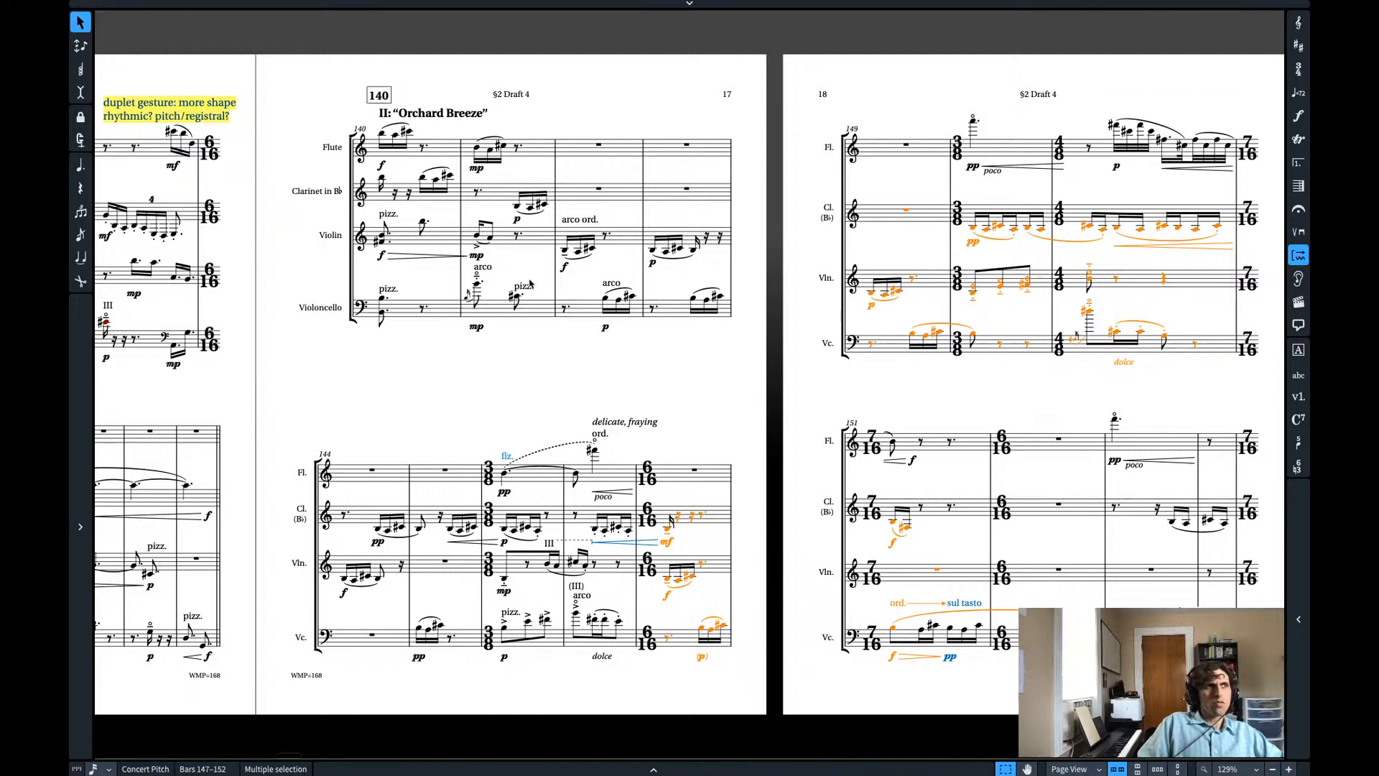
# - Play back the score from the violin's f entry in bar 142, and select the first slurred A in the clarinet's 4/8 bar
pyautogui.click(565, 251)
pyautogui.press('space')
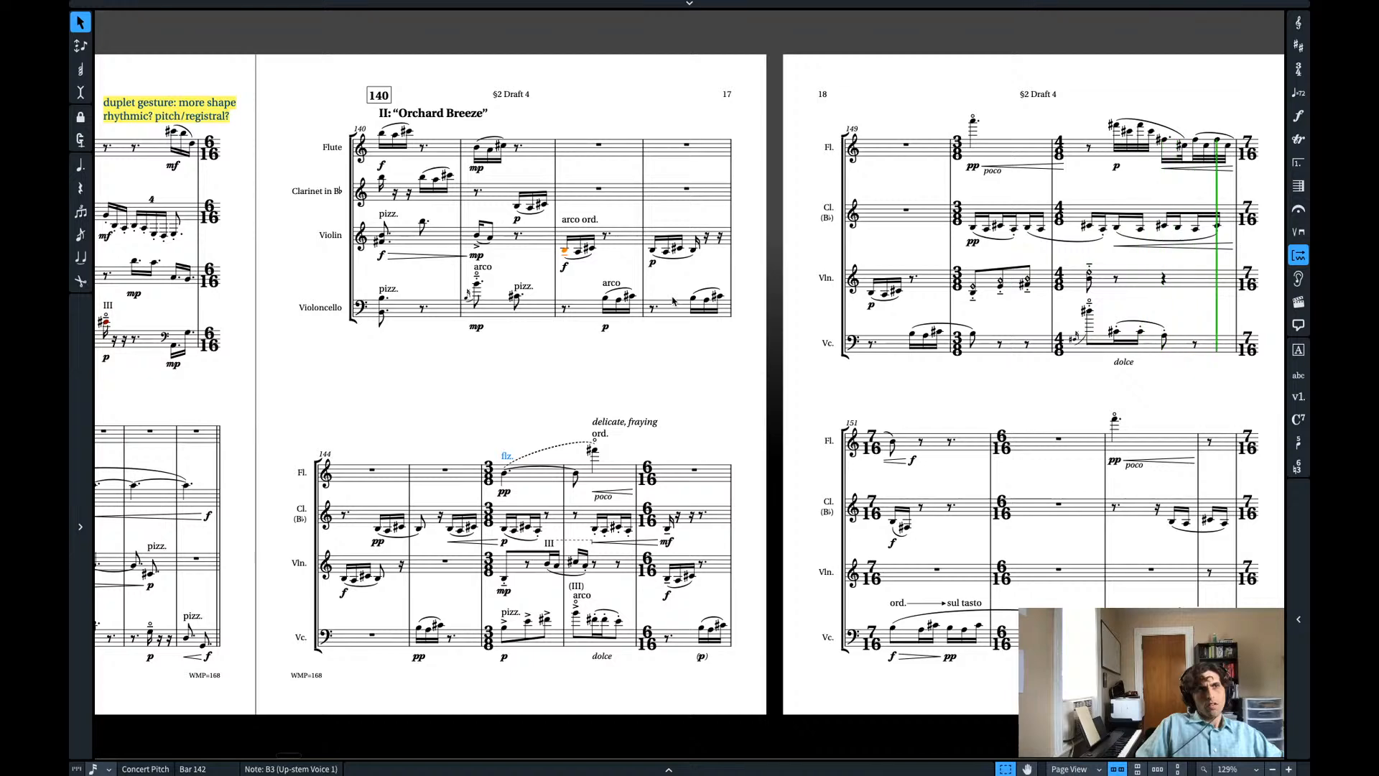
pyautogui.press('space')
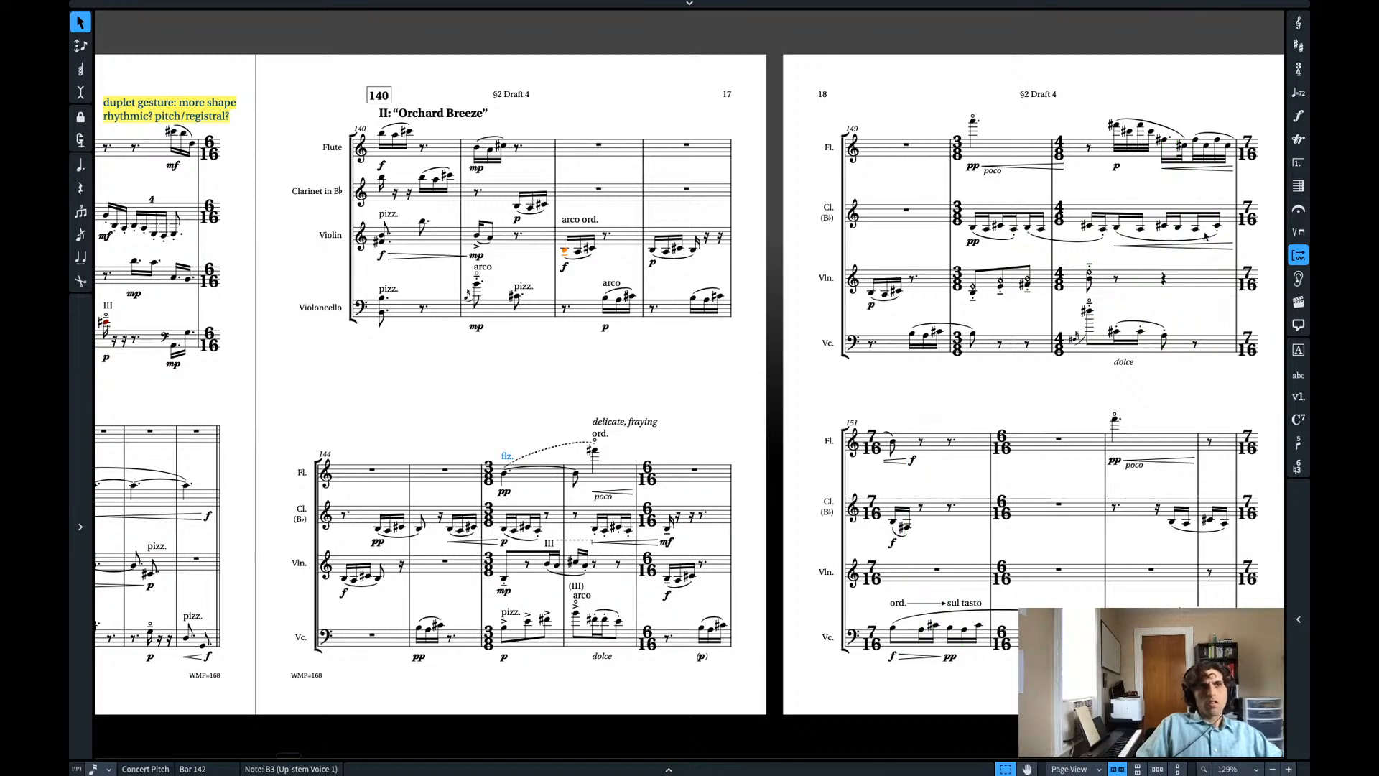
pyautogui.click(1219, 238)
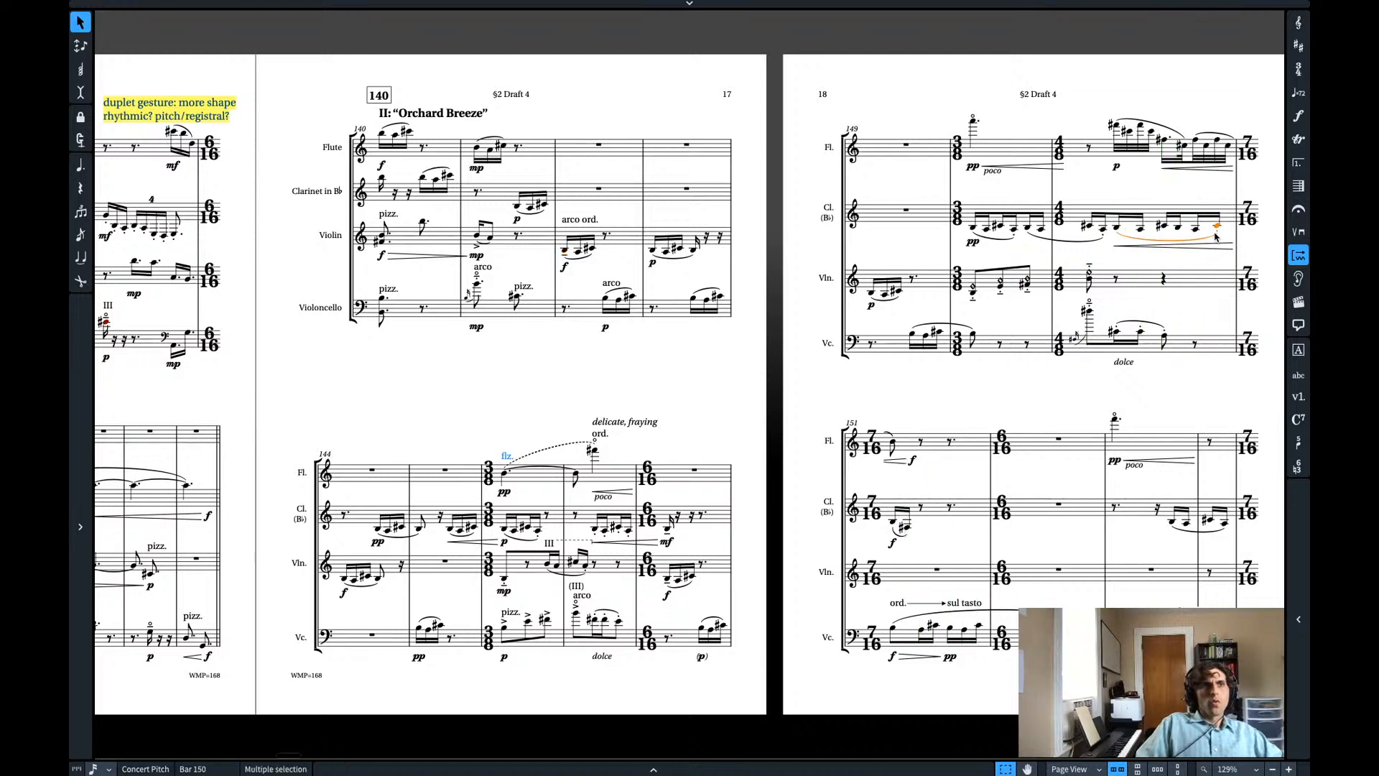
pyautogui.click(1139, 233)
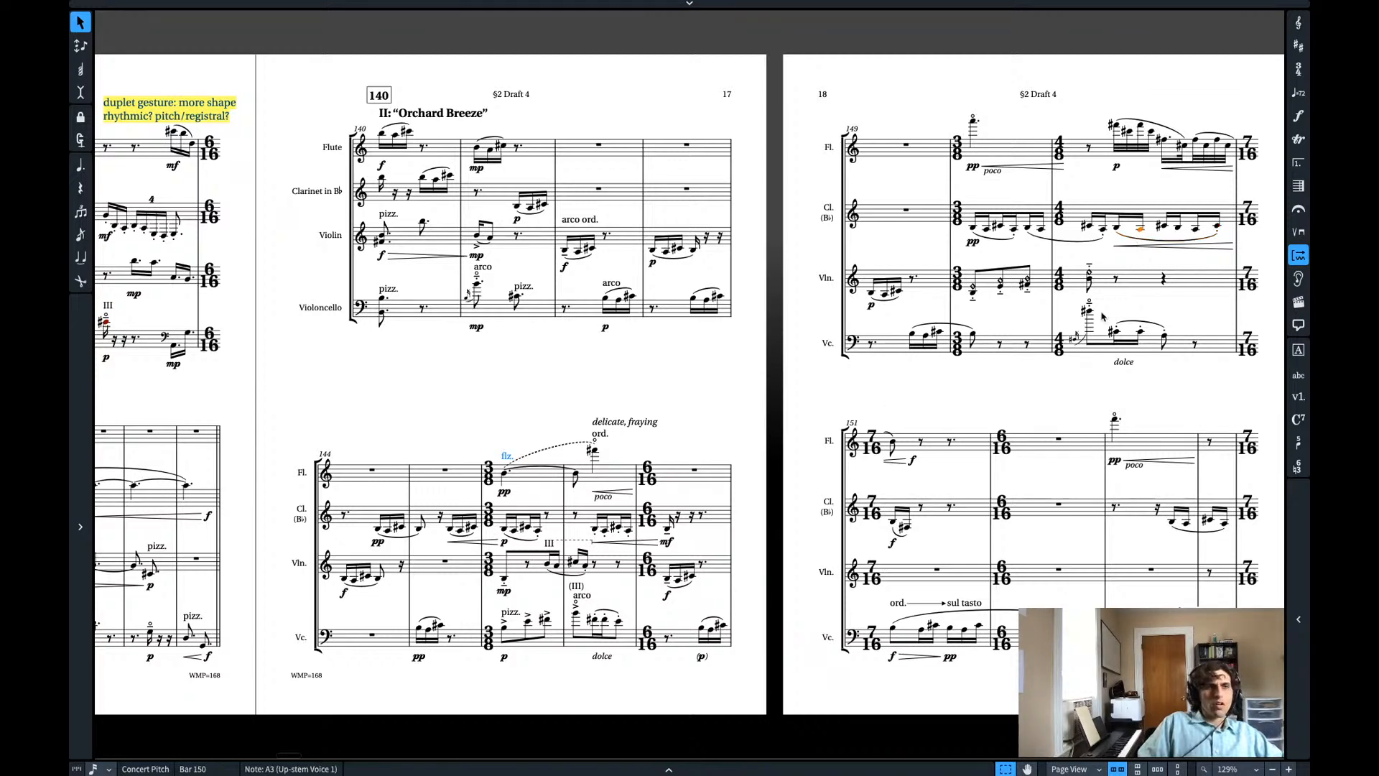
# - Slur the clarinet figure from the selected A in the 4/8 bar, and accent the clarinet note that opens bar 151
pyautogui.press('s')
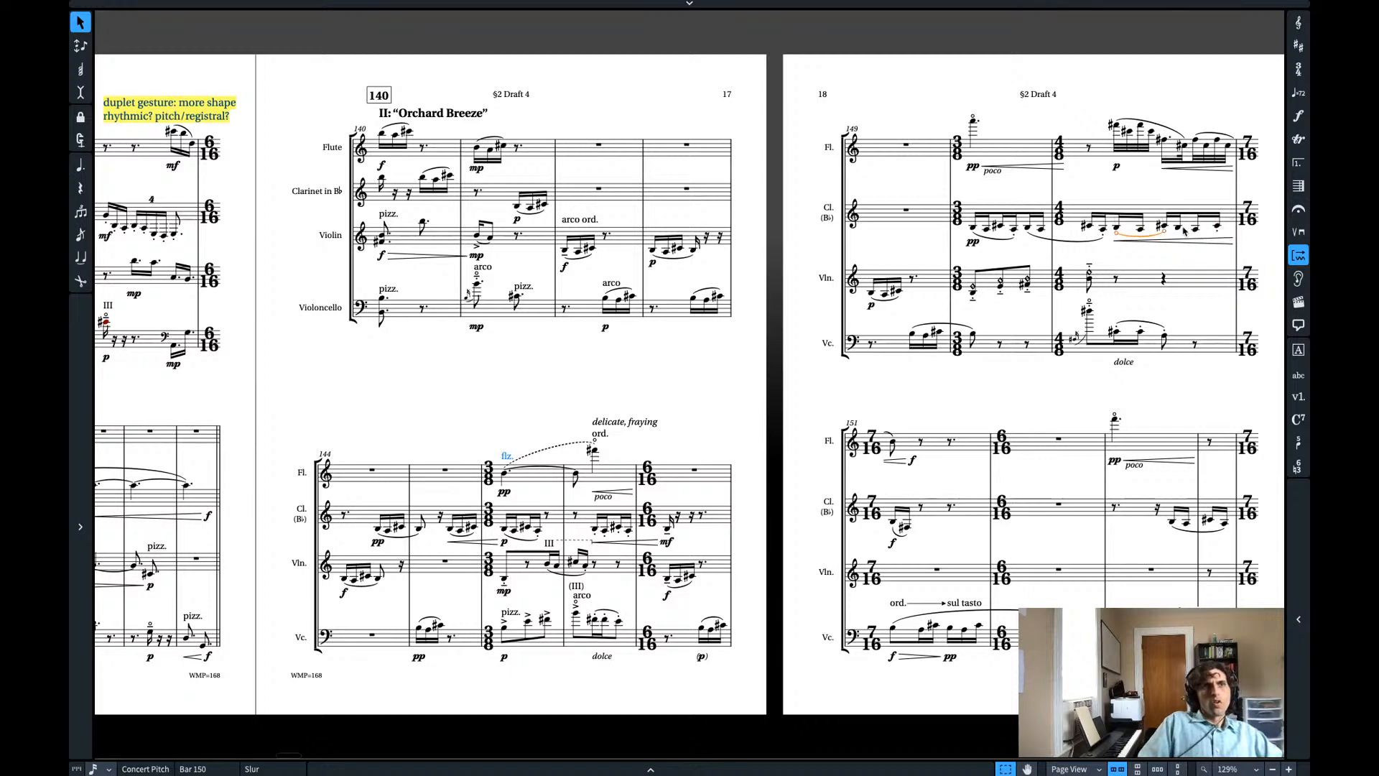
pyautogui.click(1178, 227)
pyautogui.keyDown('ctrl'); pyautogui.click(1197, 229); pyautogui.keyUp('ctrl')
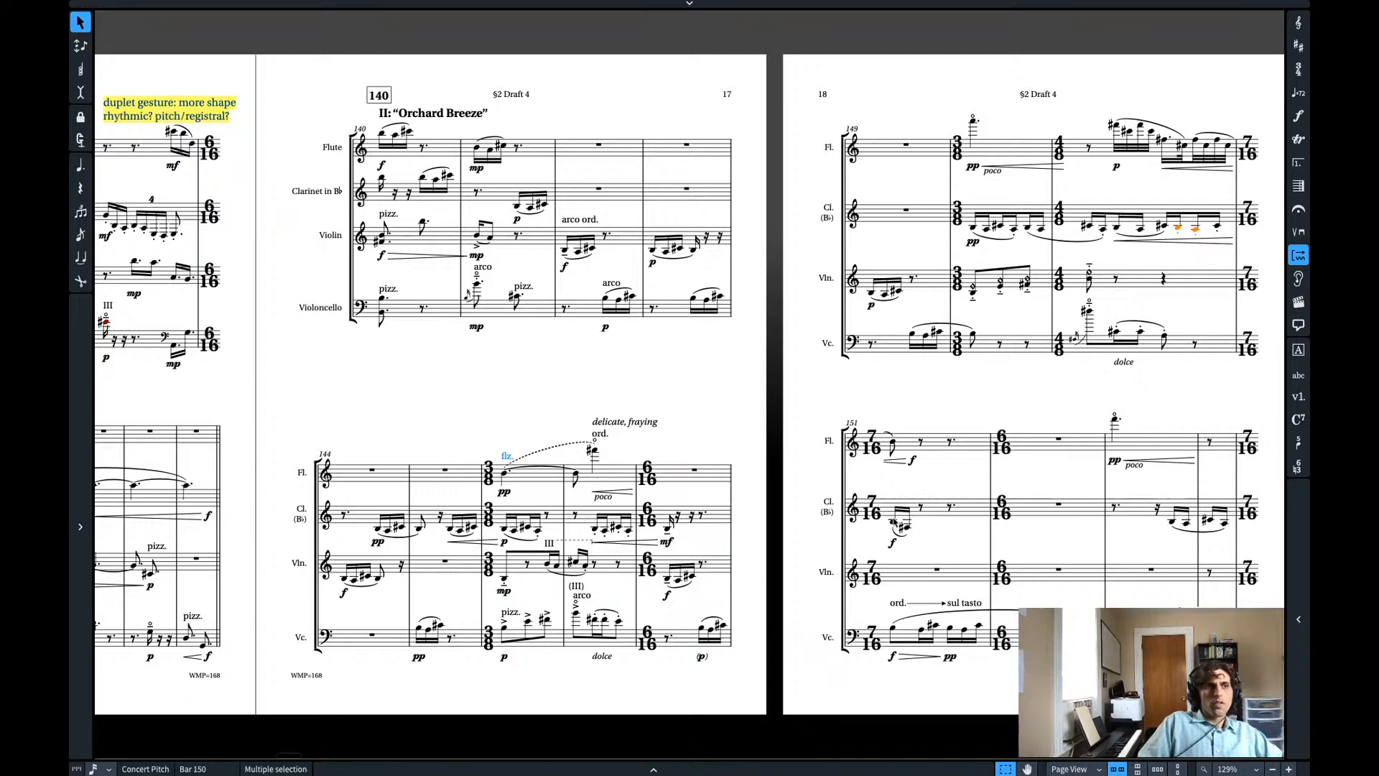
pyautogui.click(893, 523)
pyautogui.press('[')
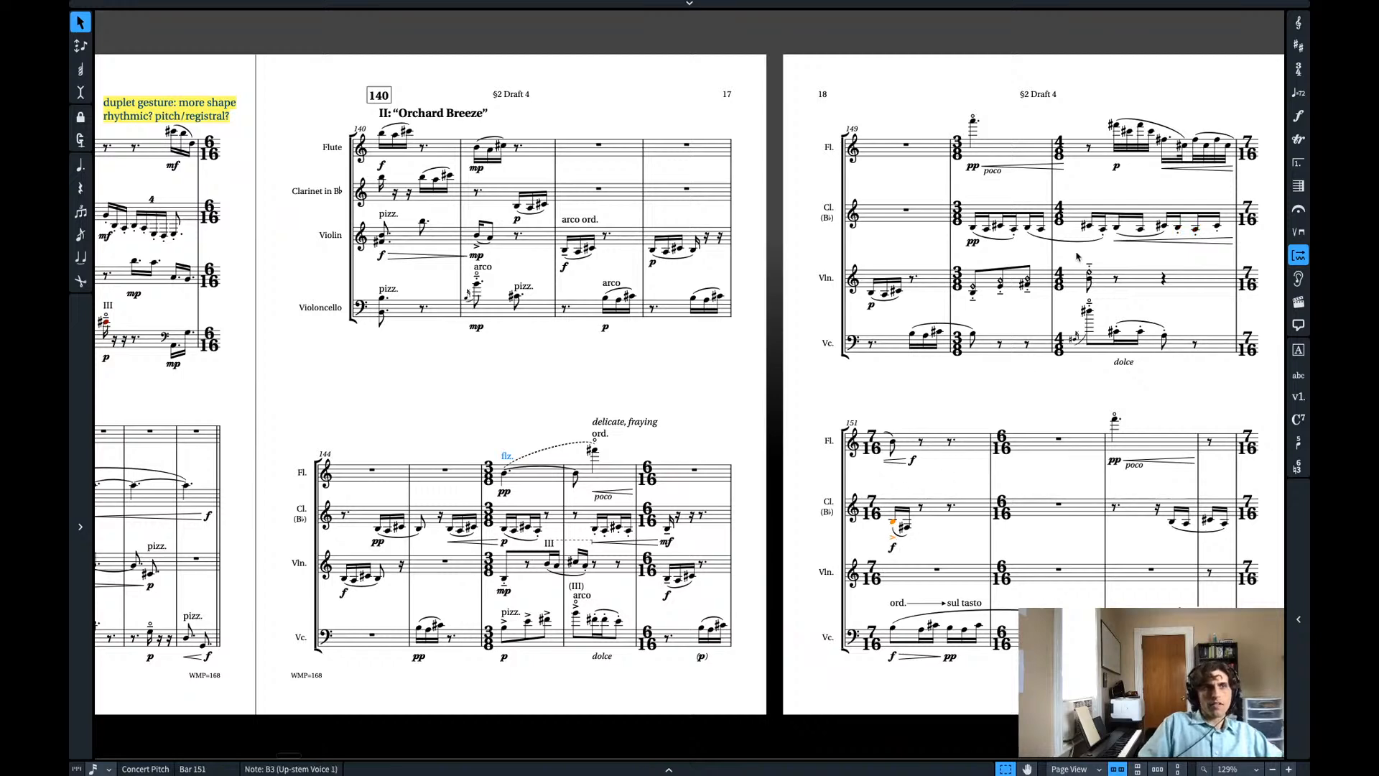
# - Move the 4/8 time signature to the start of bar 150, replacing the 3/8 there
pyautogui.click(1060, 214)
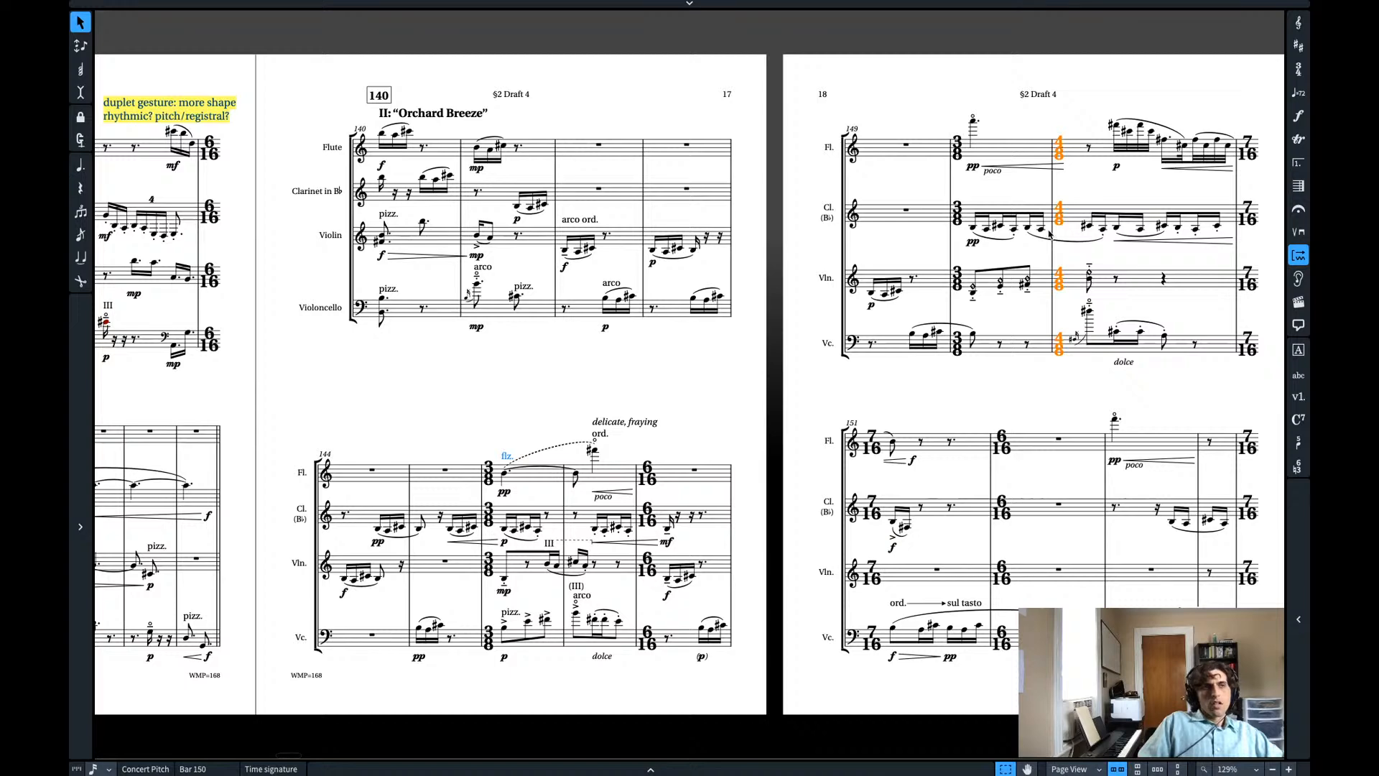
pyautogui.press('super+x')
pyautogui.click(976, 229)
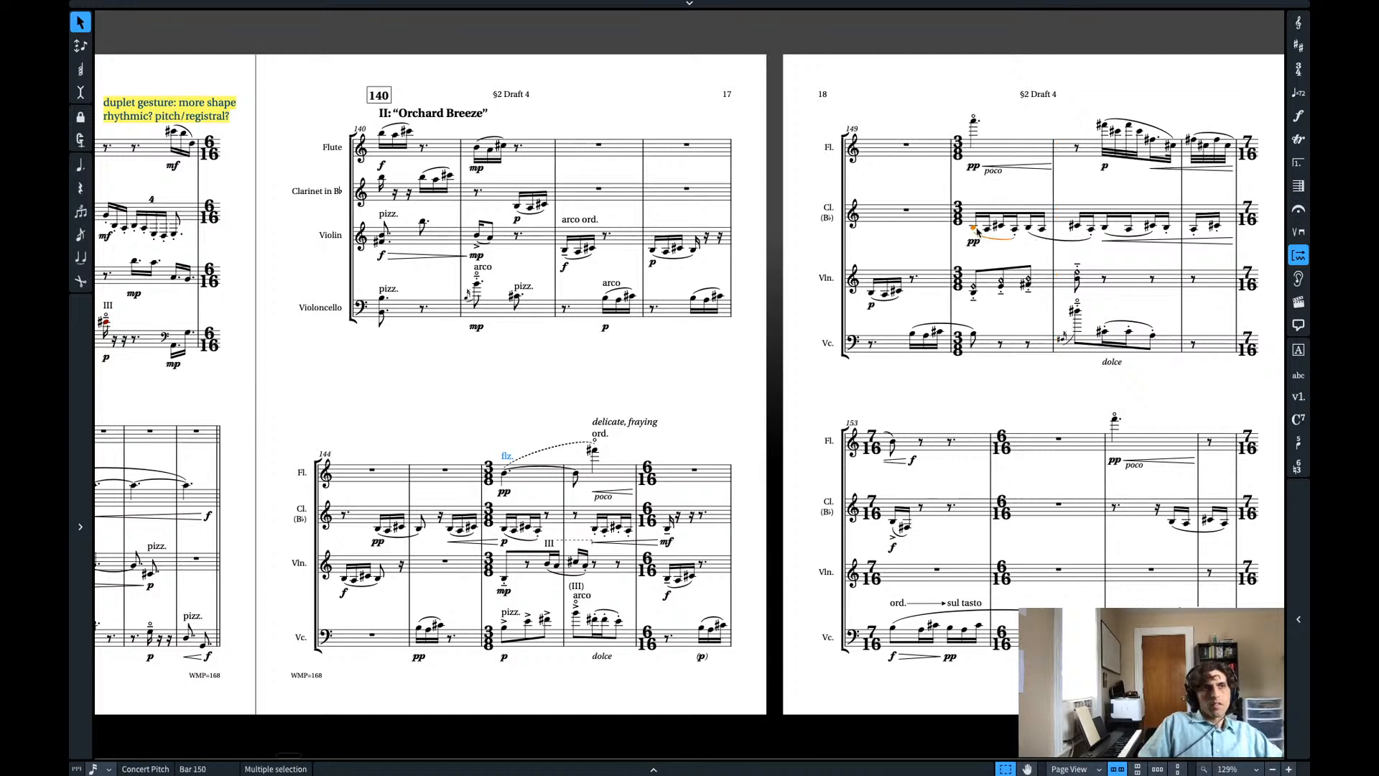
pyautogui.press('super+v')
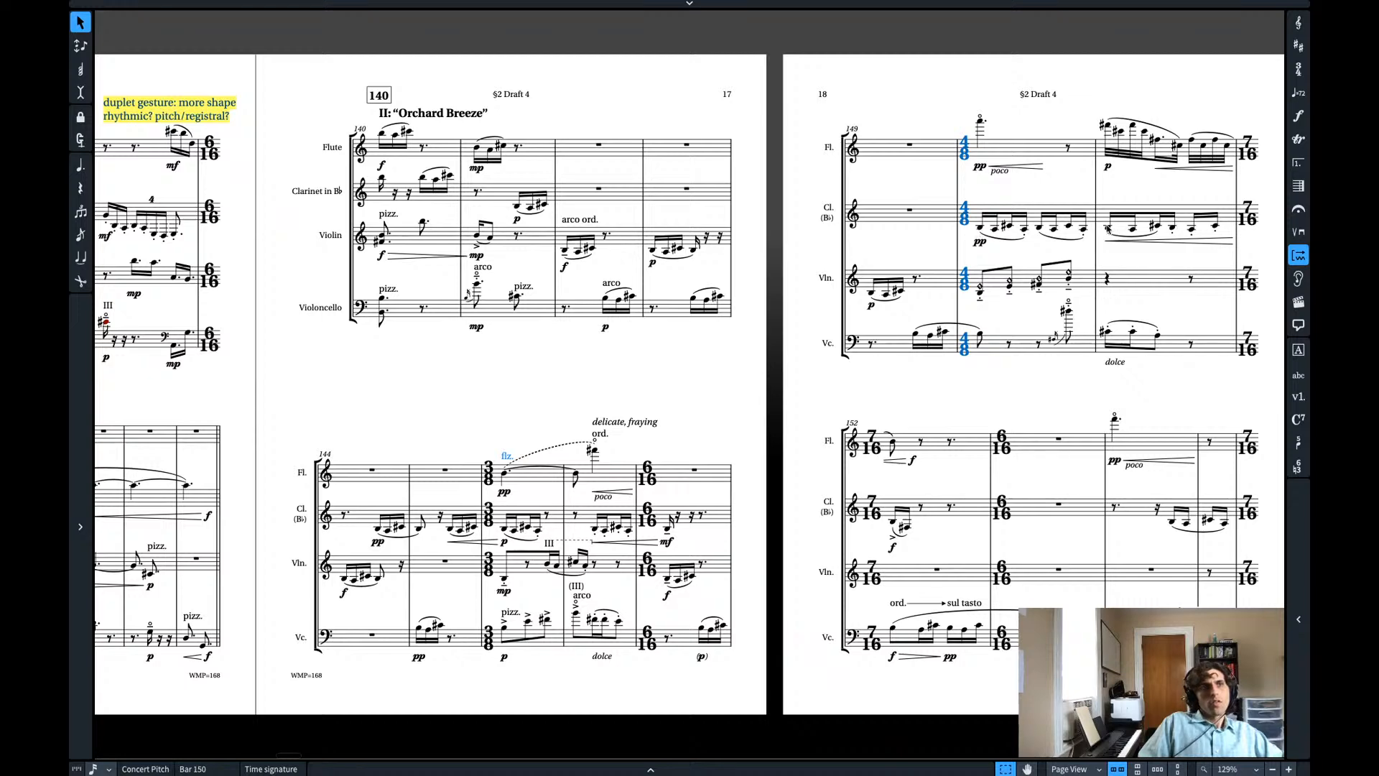
# - Add a 3/8 time signature at the start of bar 151
pyautogui.click(1108, 228)
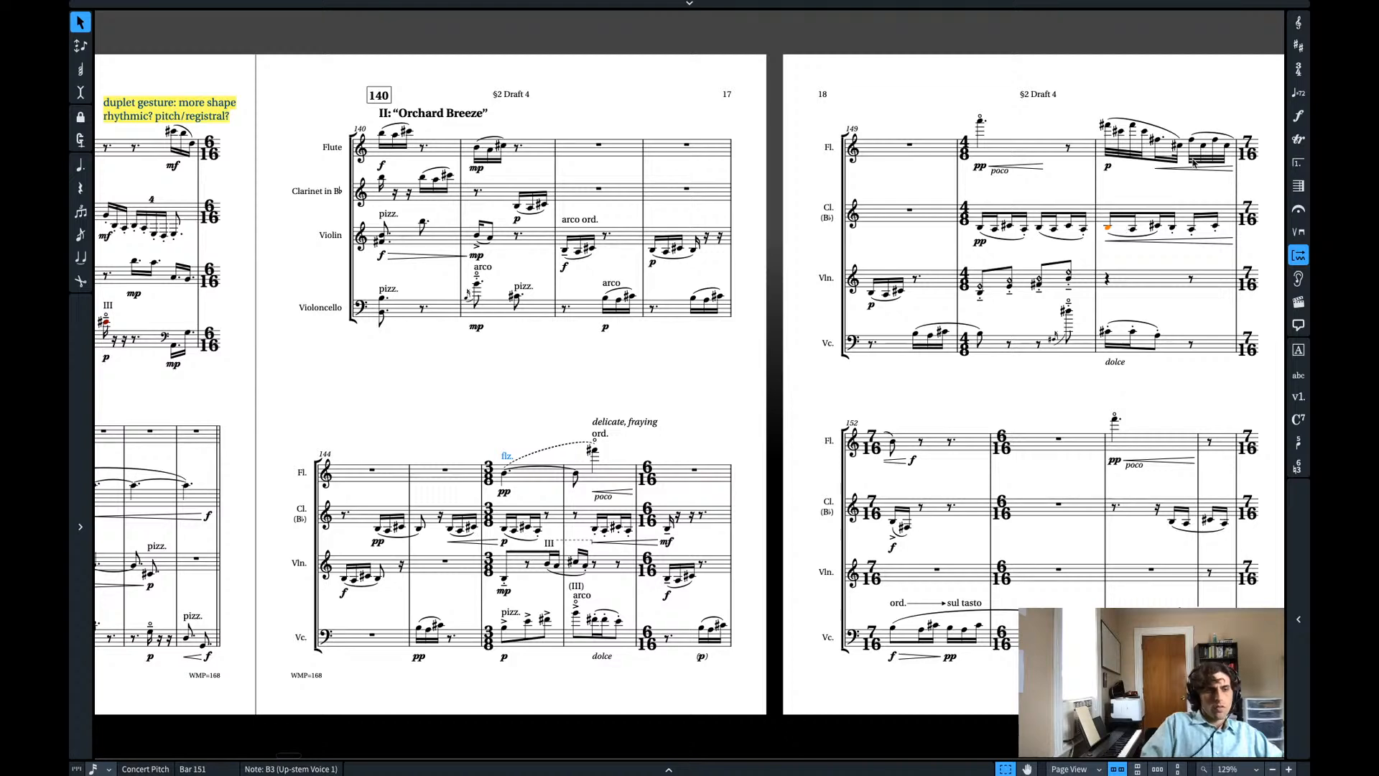
pyautogui.hotkey('shift', 'm')
pyautogui.write('3/8')
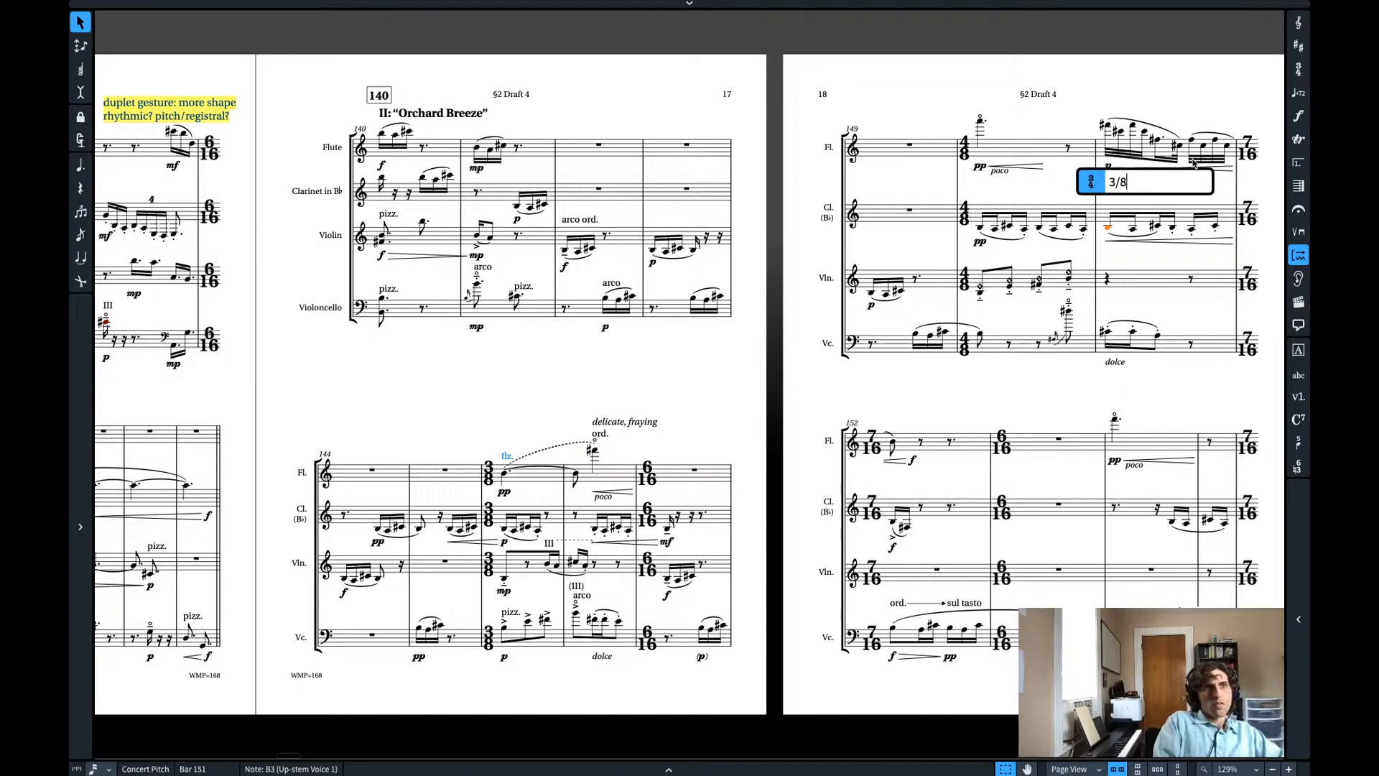
pyautogui.press('Return')
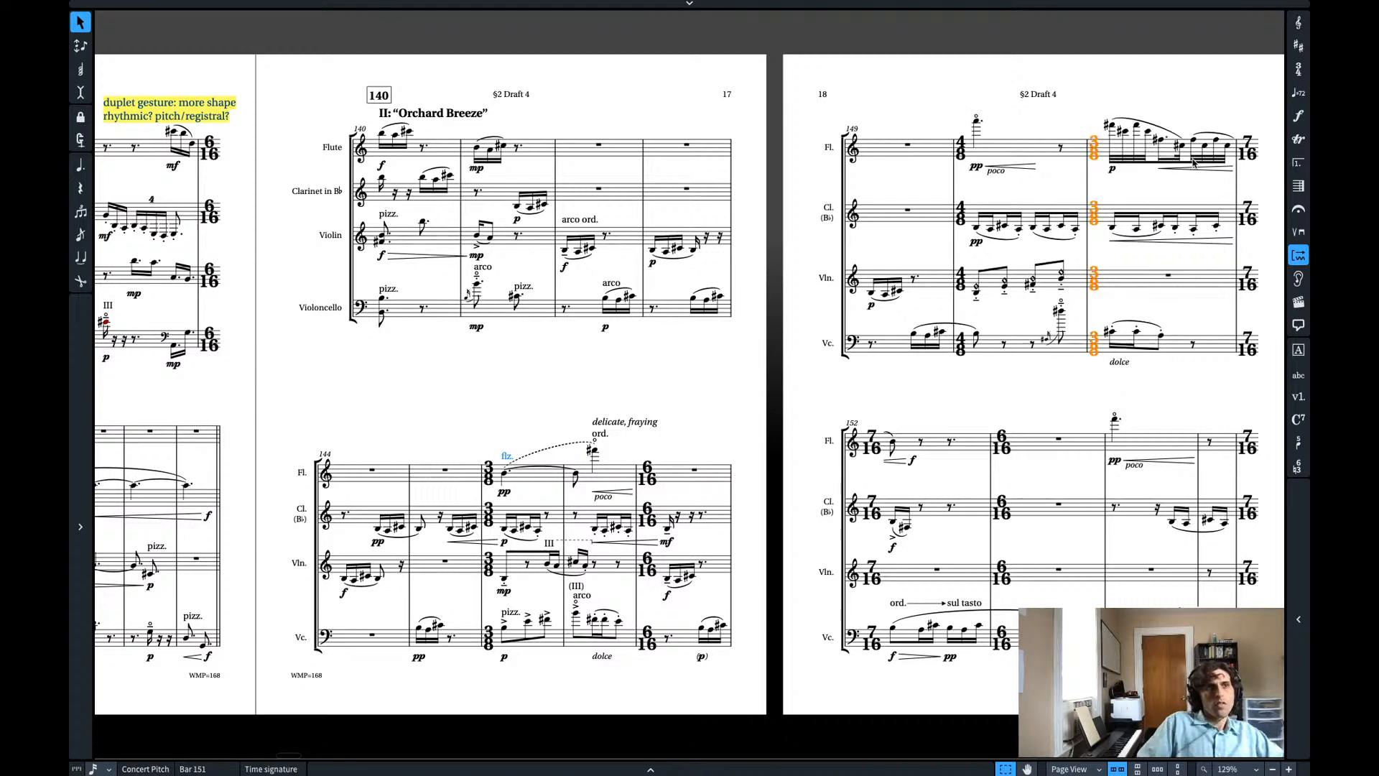
# - Play the score twice from the clarinet's pp entry in bar 150 to hear the rebarred passage
pyautogui.click(975, 230)
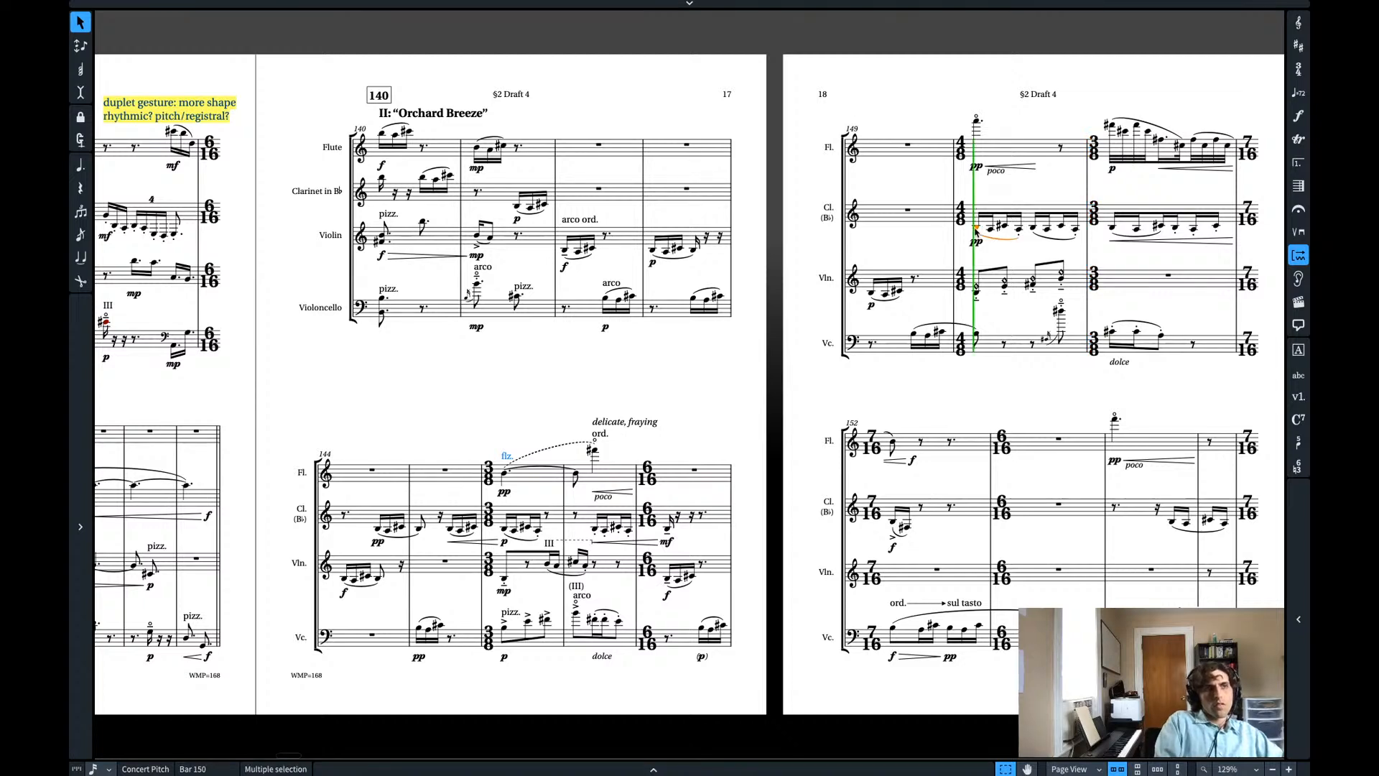
pyautogui.press('space')
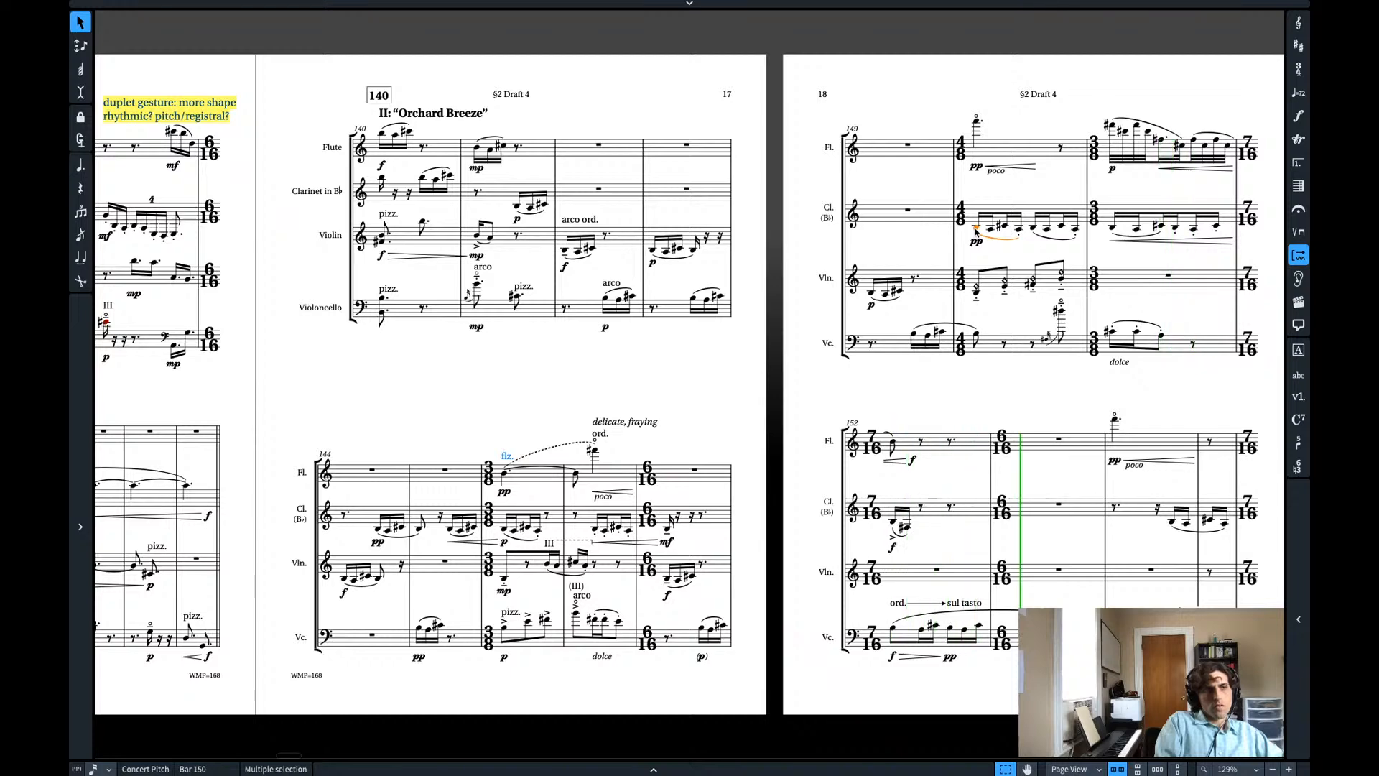
pyautogui.press('space')
pyautogui.press('space')
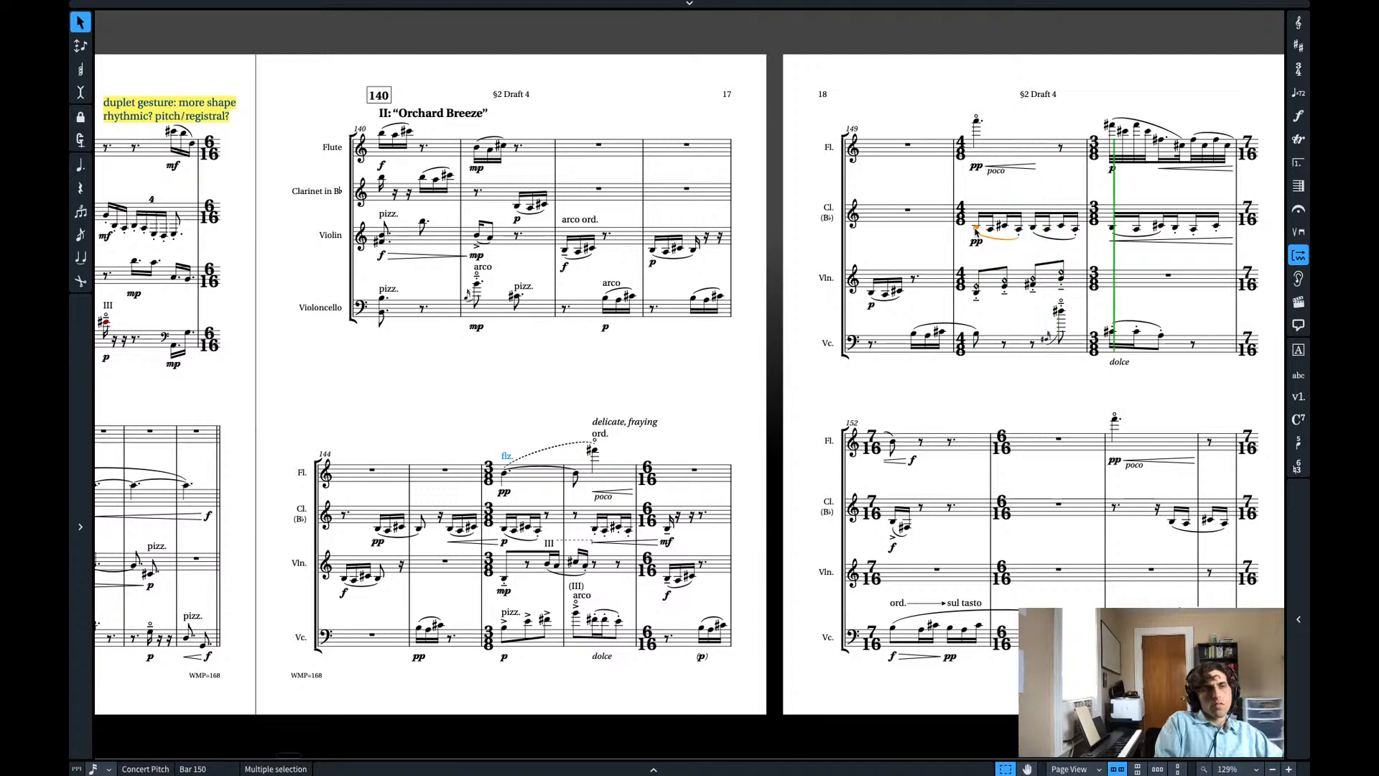
pyautogui.press('space')
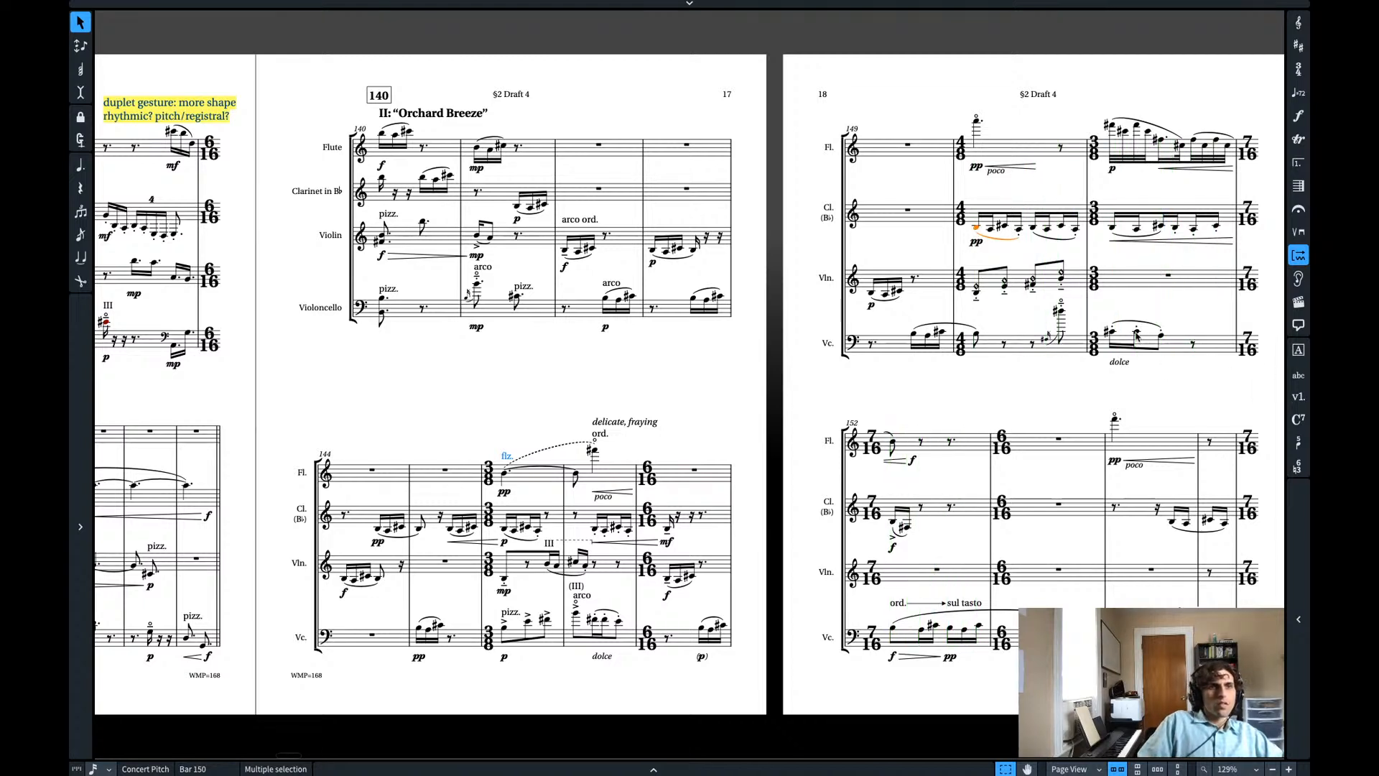
# - Try a lower pitch for the third cello note in bar 151, and step through the three-note figure
pyautogui.click(1161, 335)
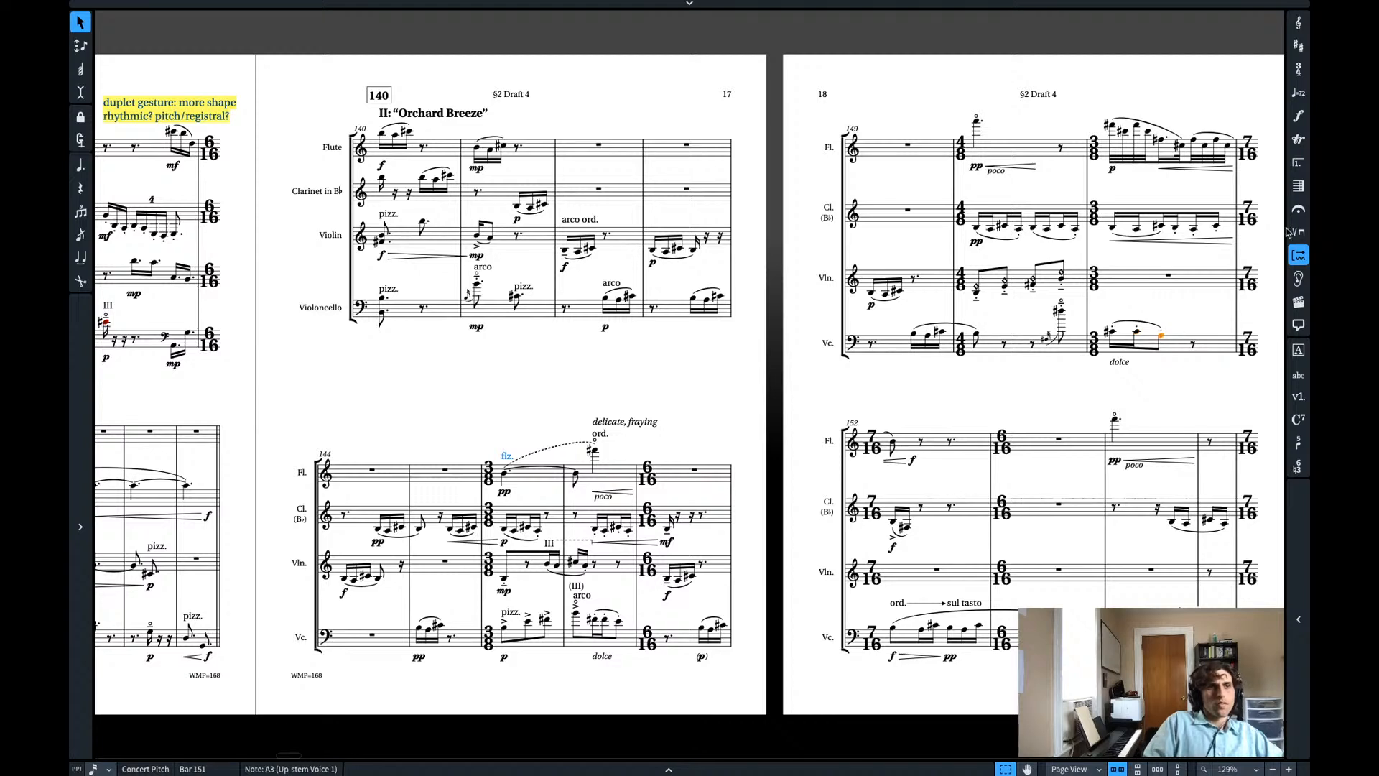
pyautogui.hotkey('alt', 'Down')
pyautogui.hotkey('alt', 'Down')
pyautogui.press('Left')
pyautogui.press('Left')
pyautogui.press('Left')
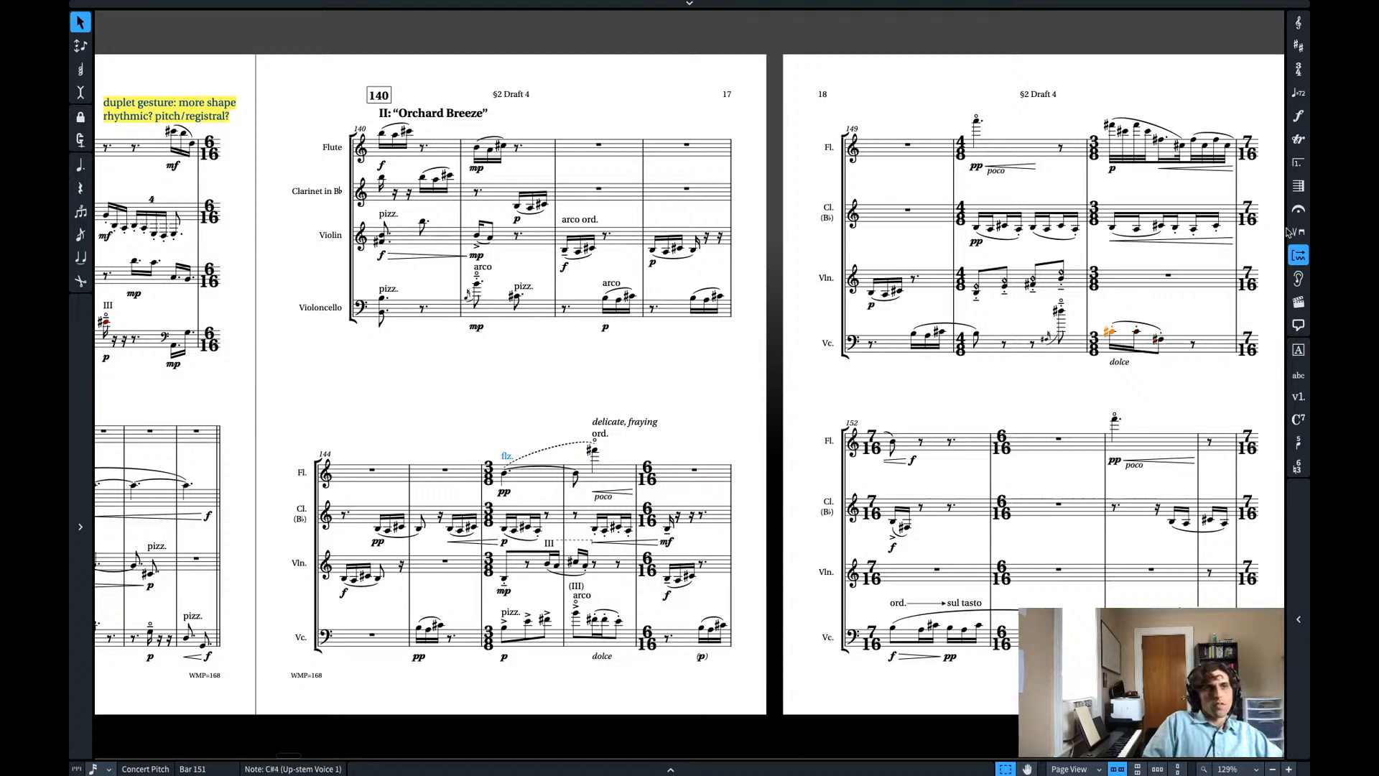
pyautogui.press('Right')
pyautogui.press('Right')
pyautogui.press('Right')
# - Select the cello line from bar 151 back to the pizz. in bar 146 and play it alone
pyautogui.keyDown('shift'); pyautogui.click(506, 636); pyautogui.keyUp('shift')
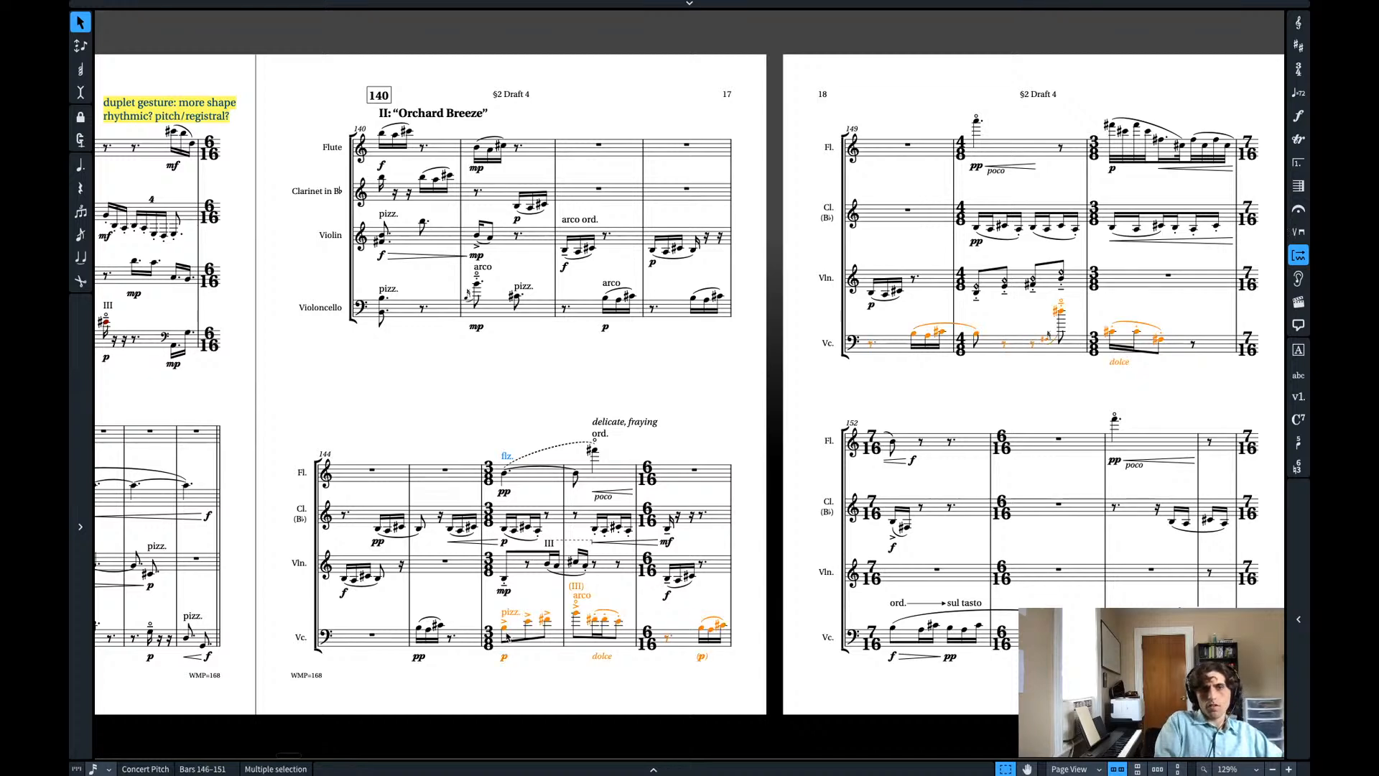
pyautogui.press('space')
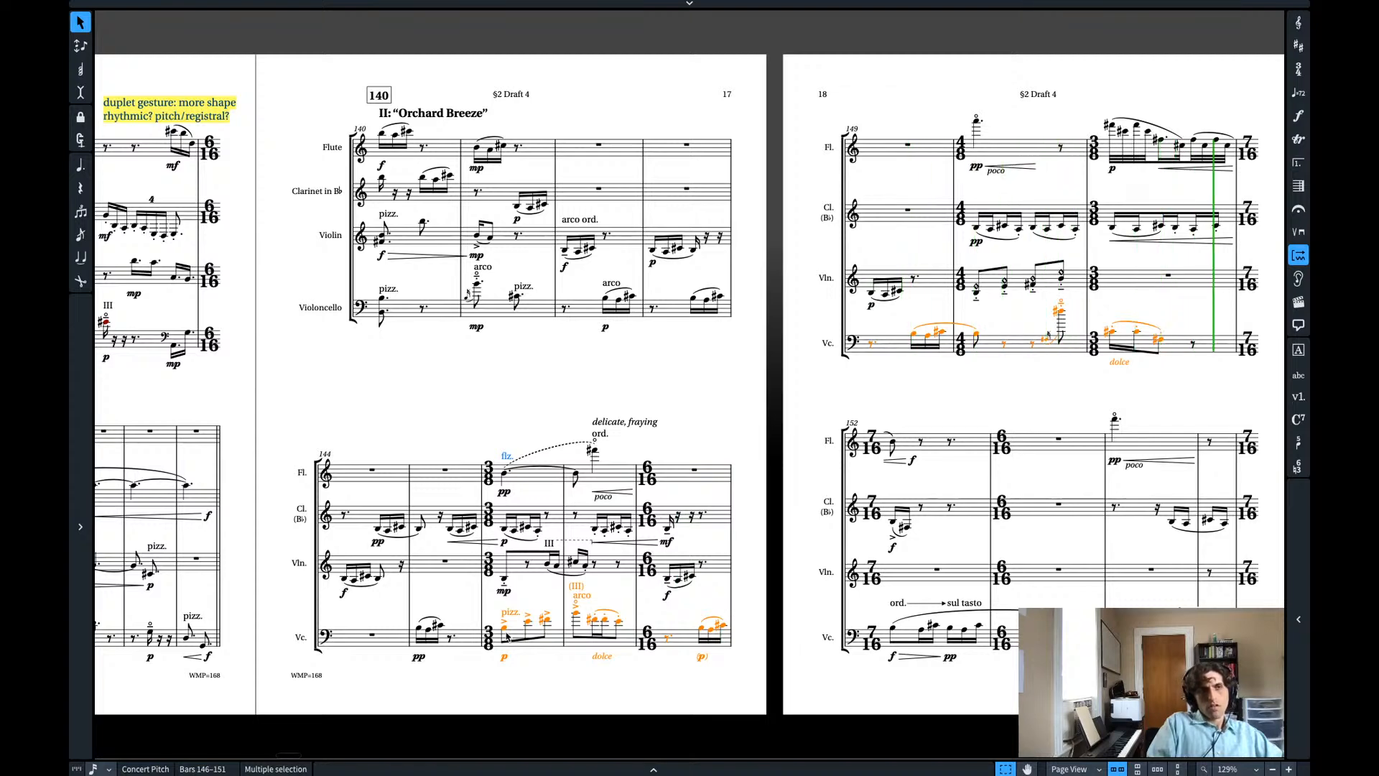
pyautogui.press('space')
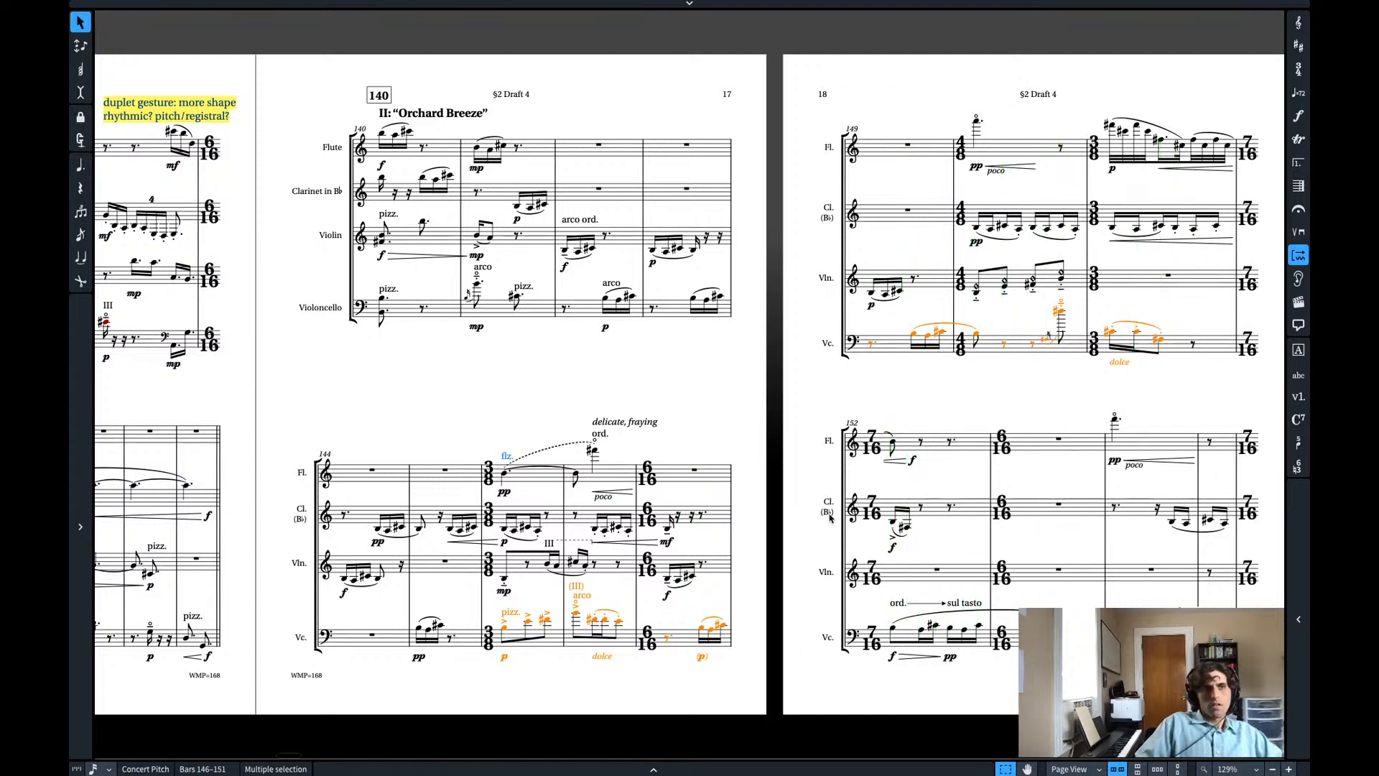
# - Raise the third cello note in bar 151 back to A3
pyautogui.click(1157, 339)
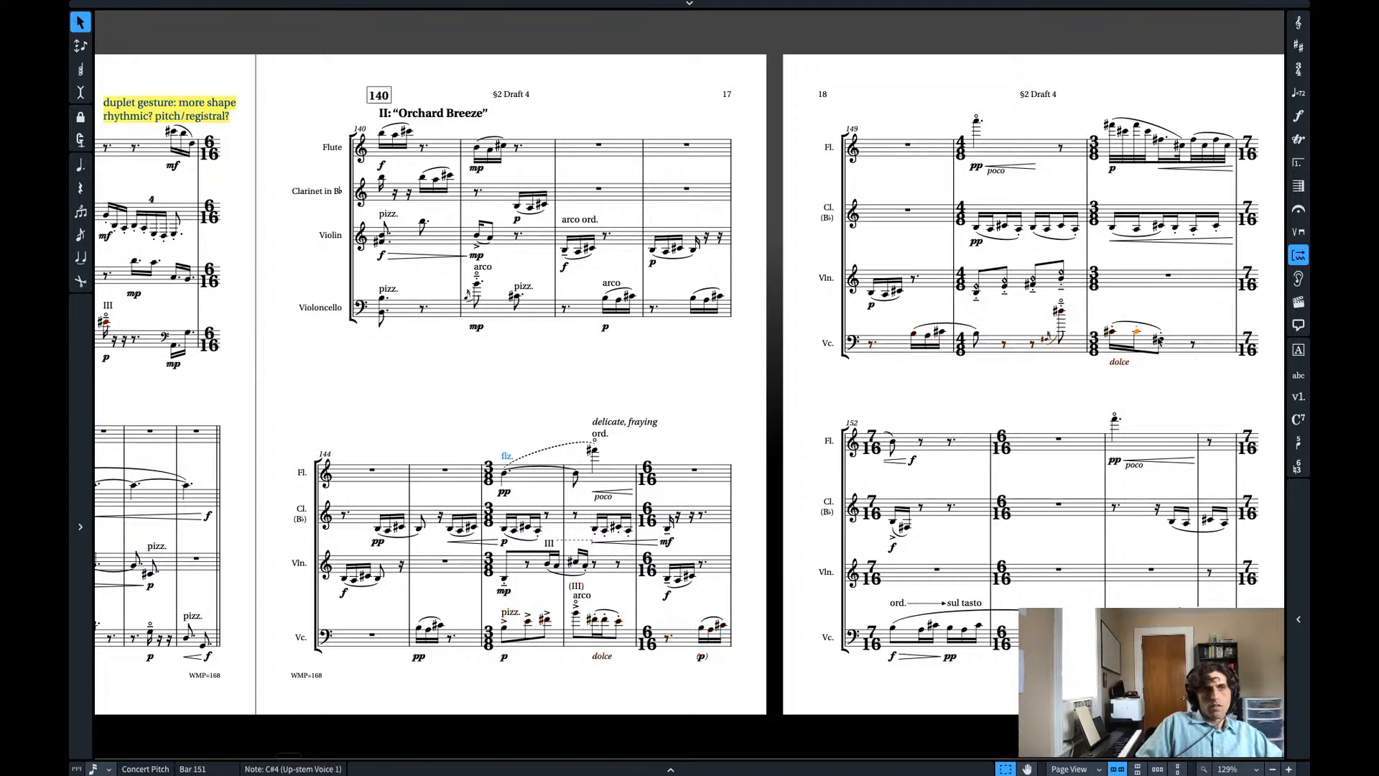
pyautogui.hotkey('alt', 'Up')
pyautogui.hotkey('alt', 'Up')
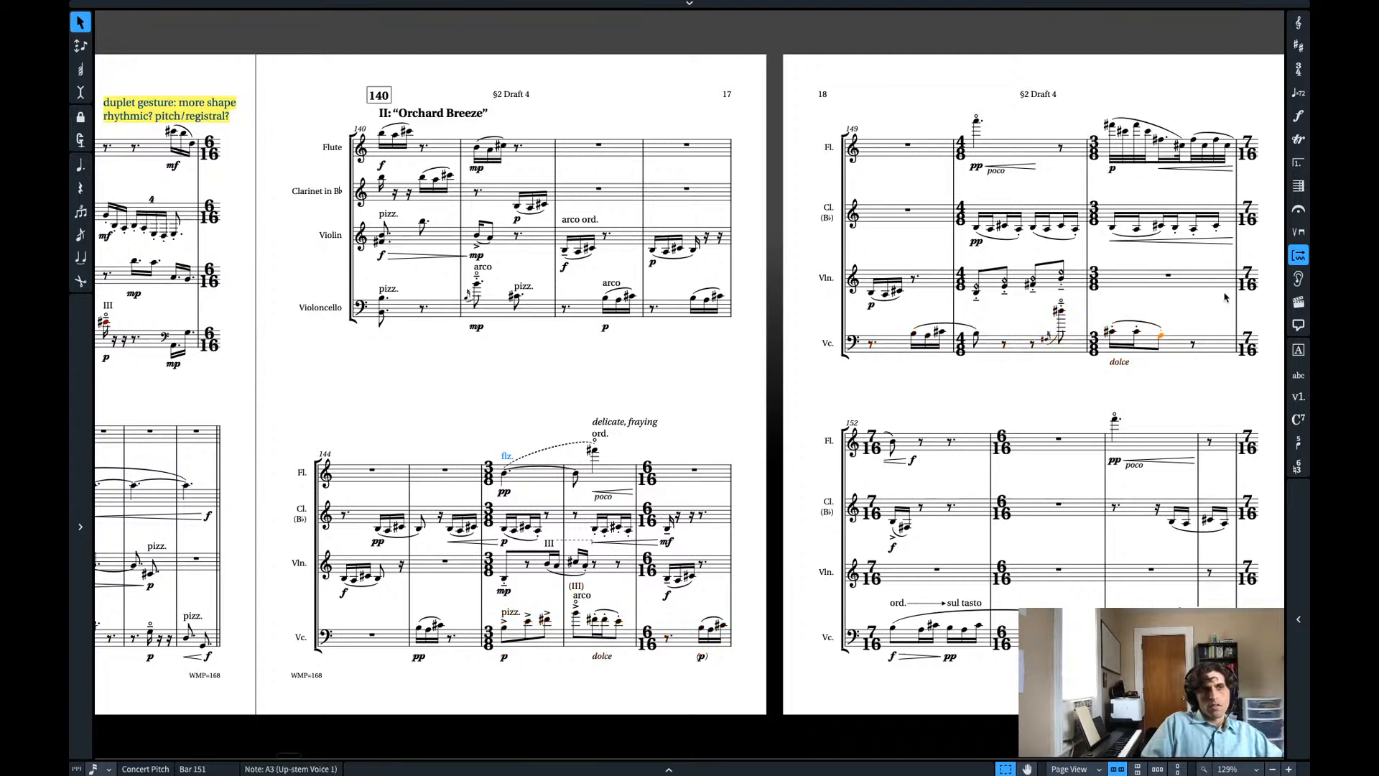
# - Select the clarinet, violin and cello from bar 150 to the second cello note of bar 151, and play them together
pyautogui.press('Left')
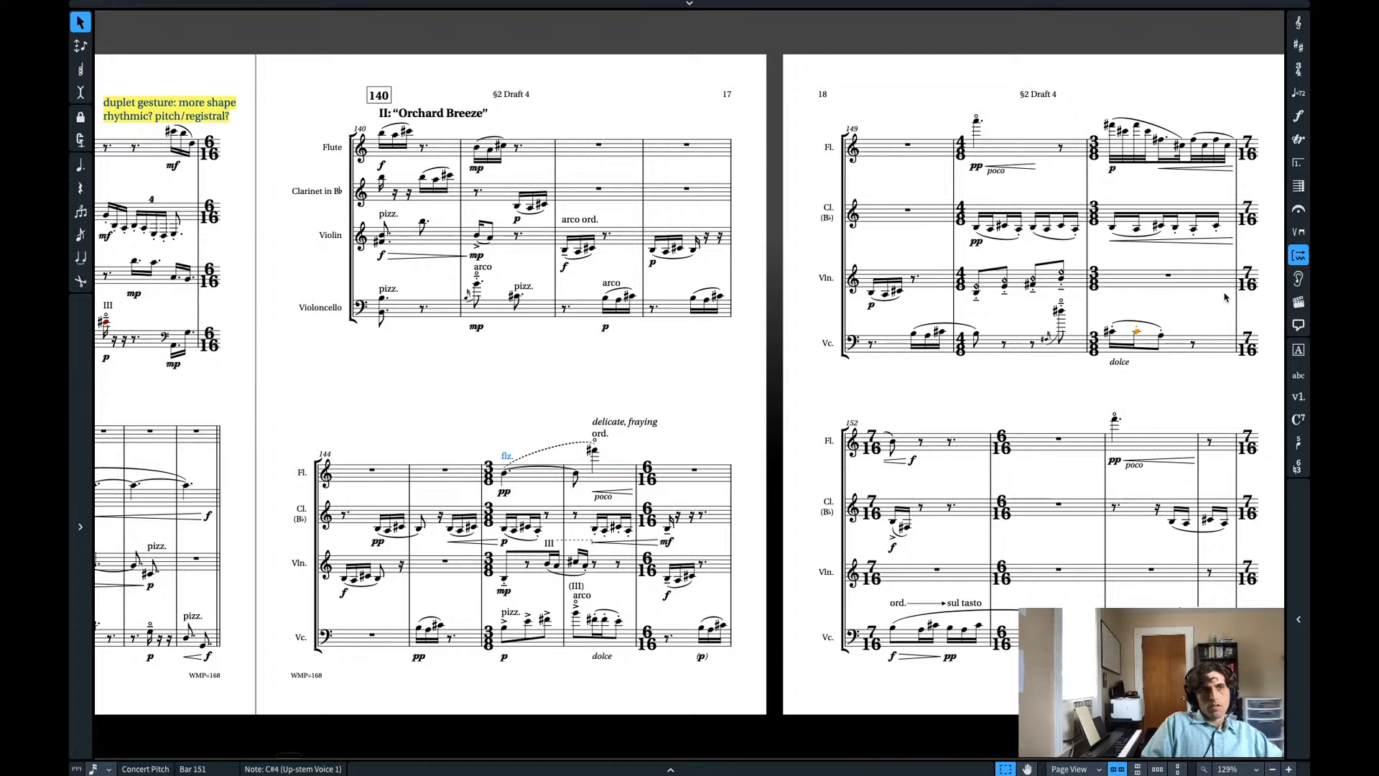
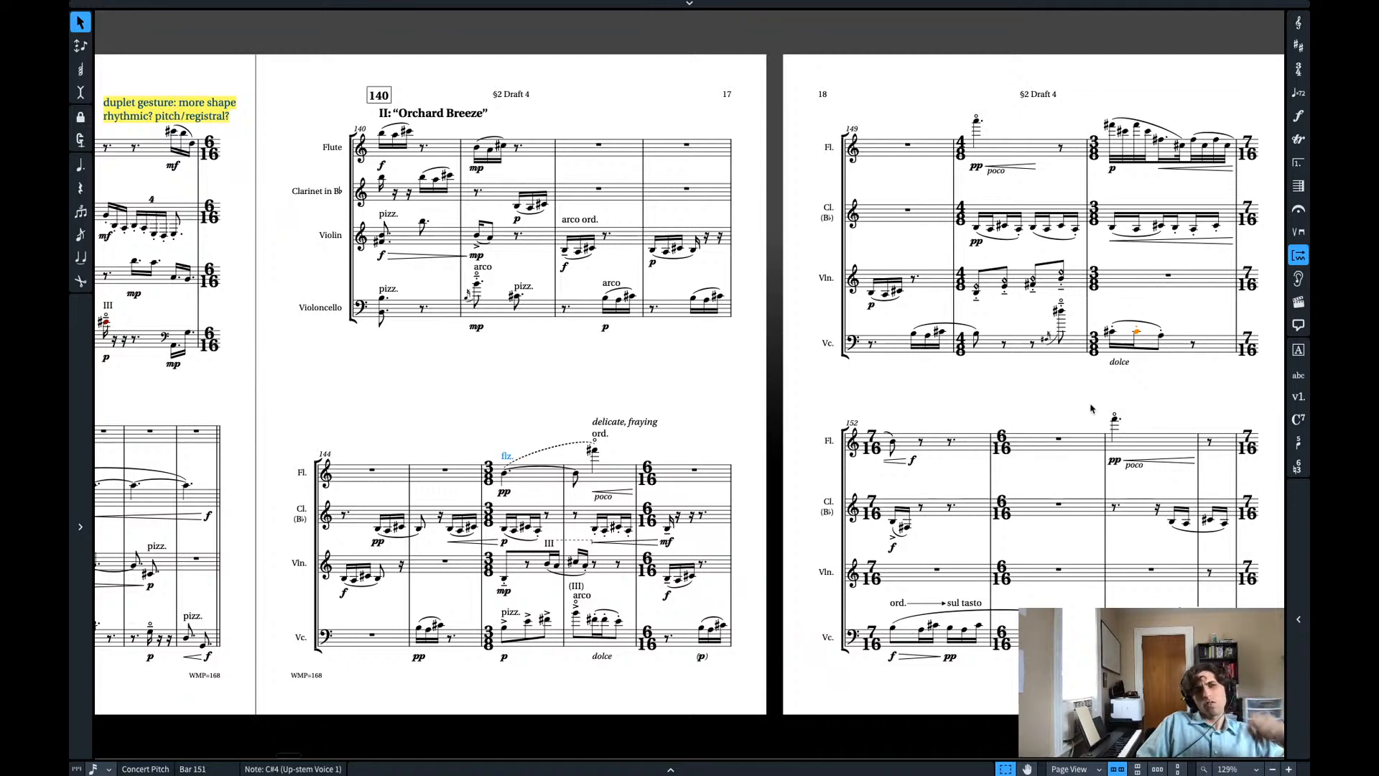
pyautogui.keyDown('shift'); pyautogui.click(977, 229); pyautogui.keyUp('shift')
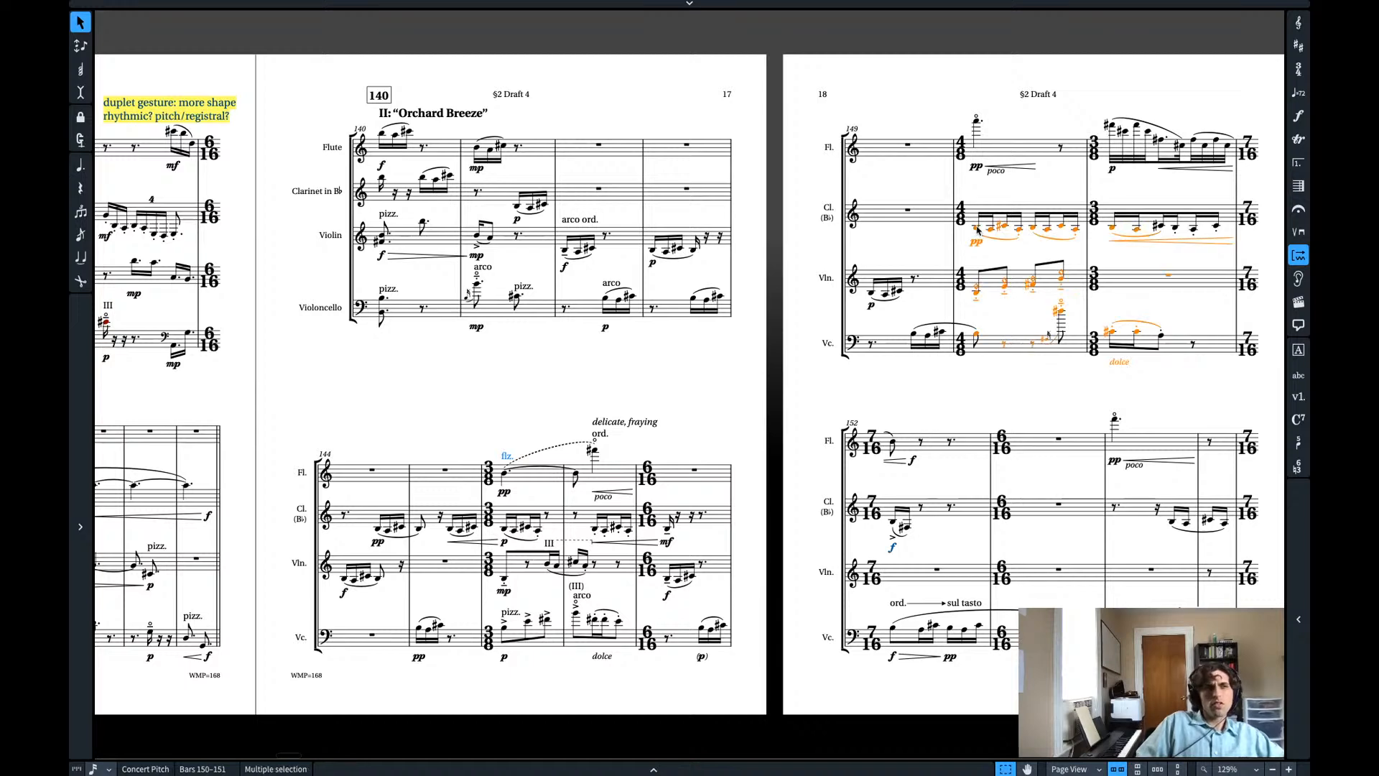
pyautogui.press('space')
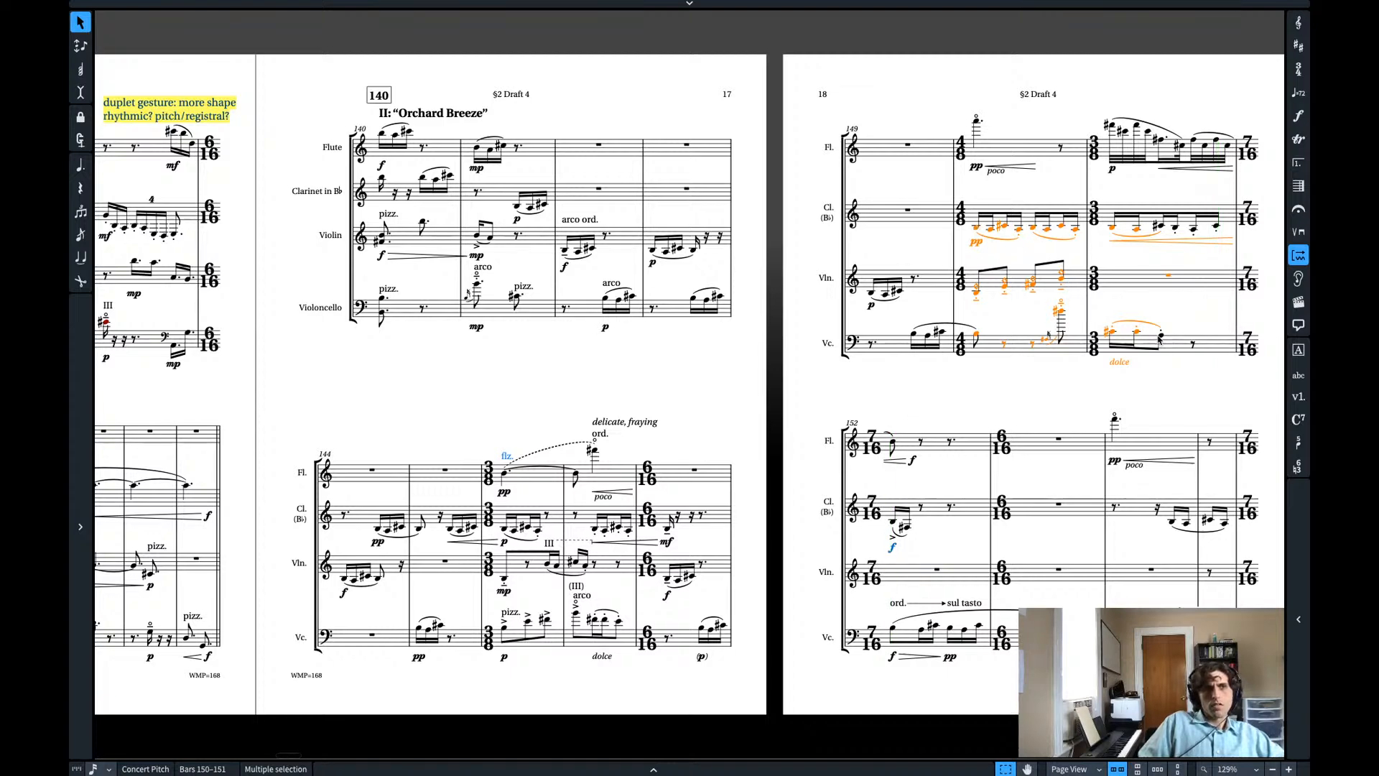
# - Shorten the cello slur in bar 151 to its first two notes, and shift the A a sixteenth later with a rest before it
pyautogui.click(1150, 322)
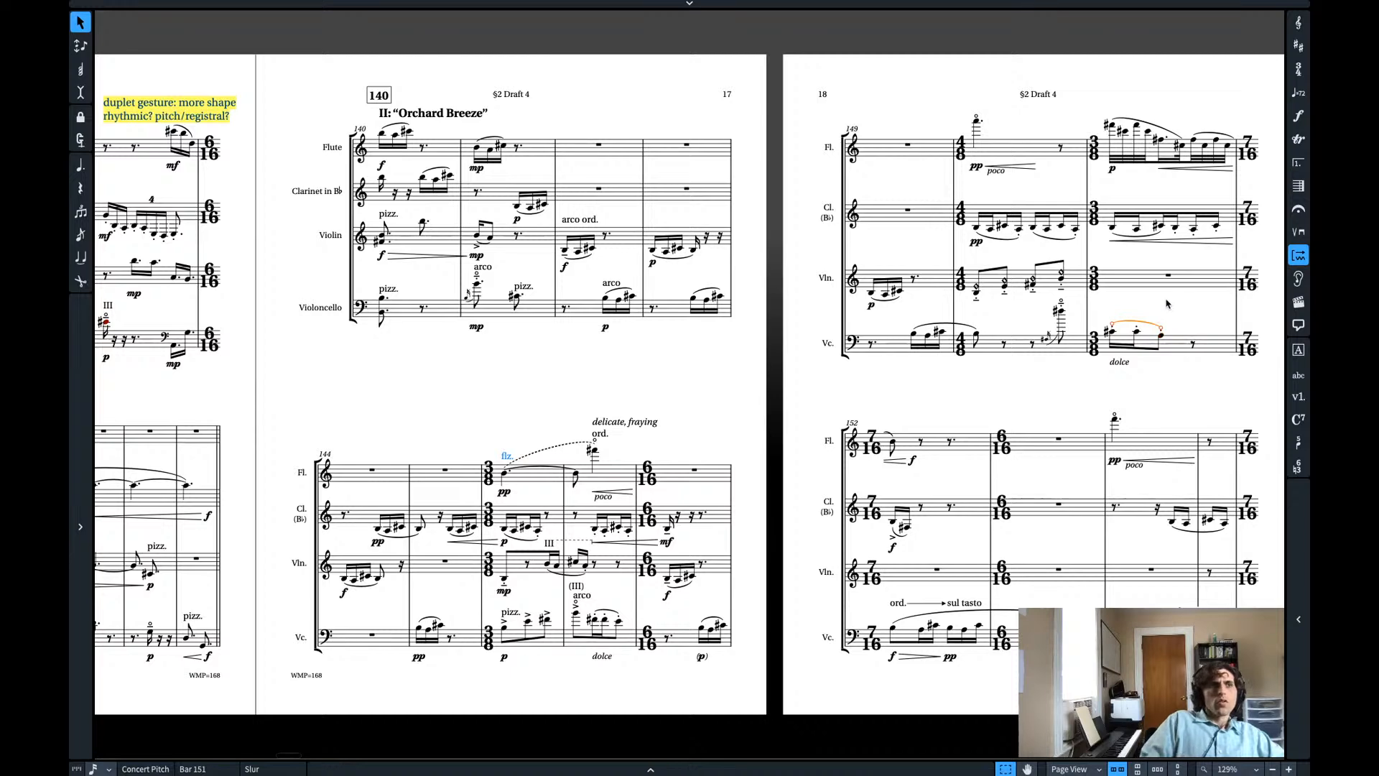
pyautogui.hotkey('shift', 'alt', 'Left')
pyautogui.click(1160, 335)
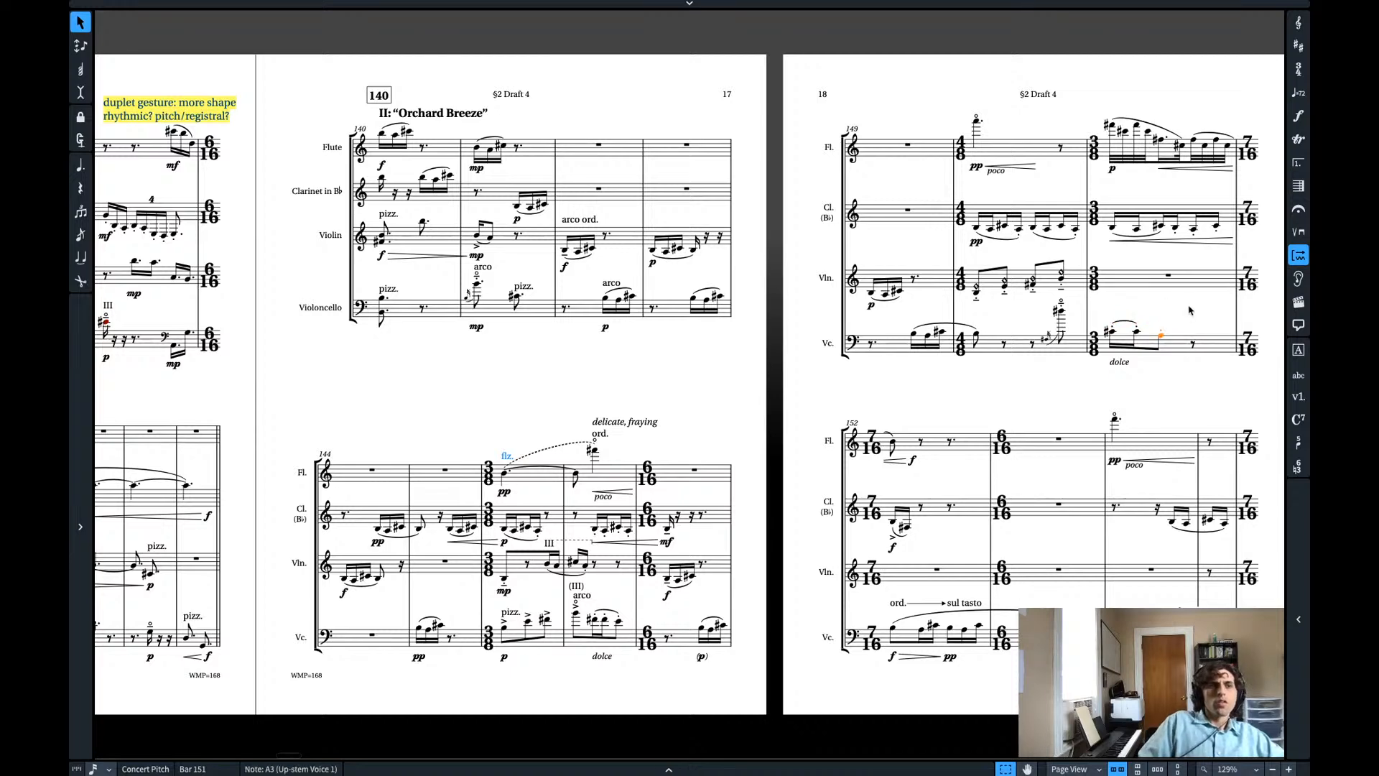
pyautogui.press('r')
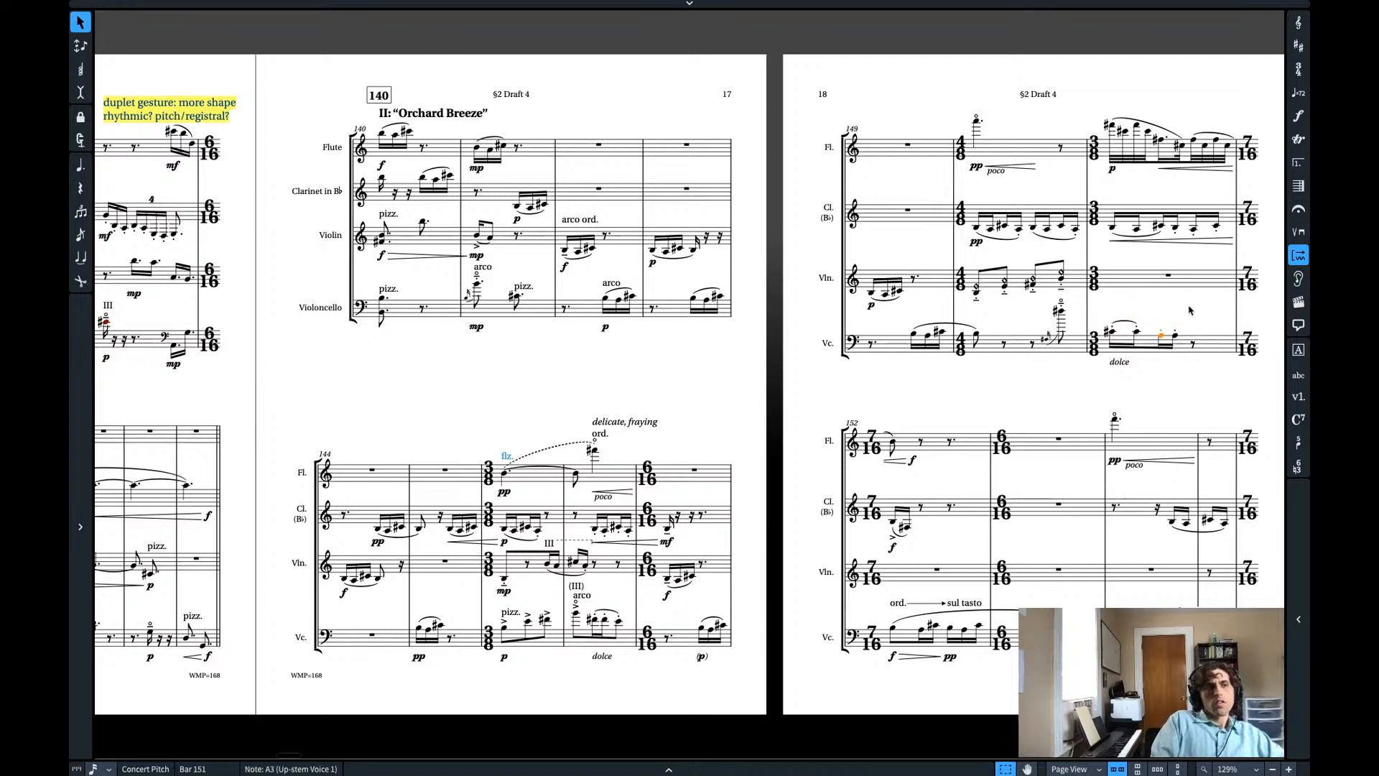
pyautogui.press('Left')
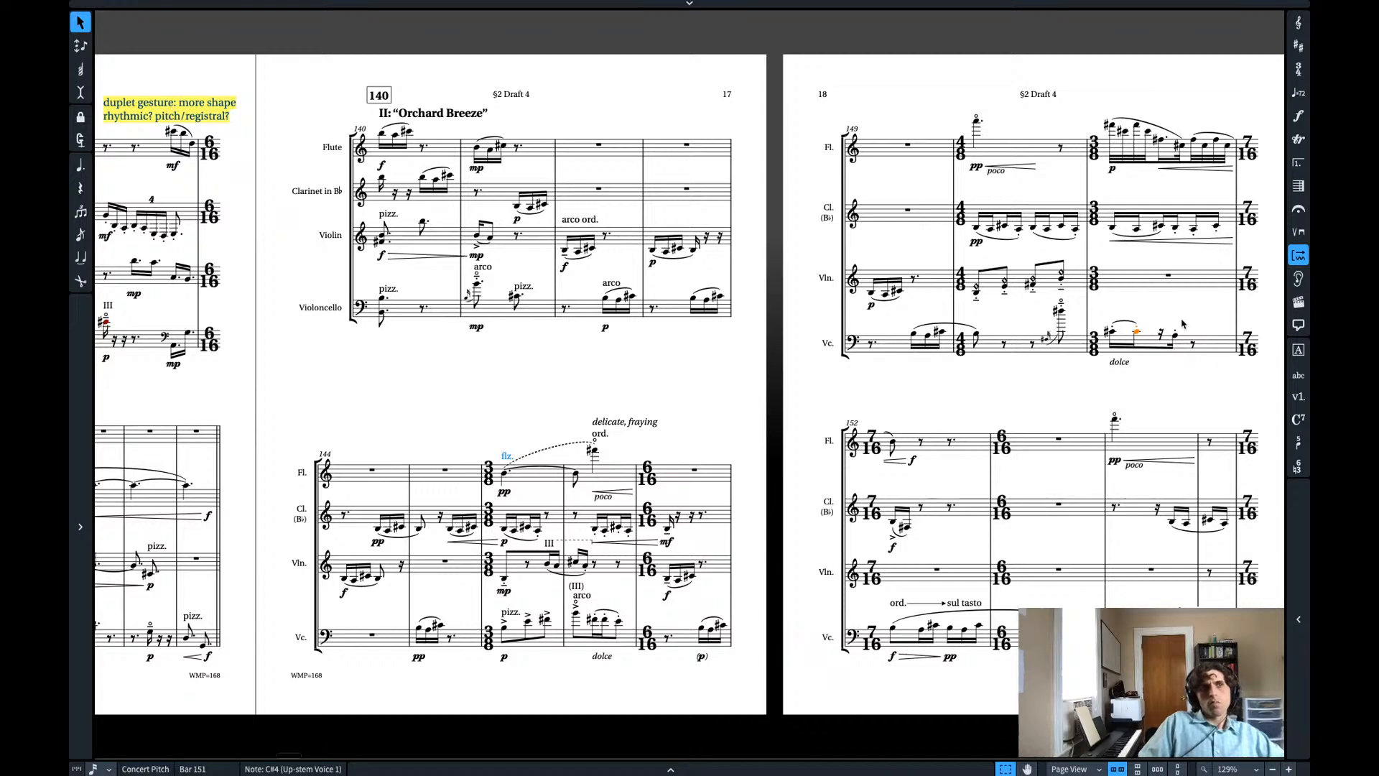
# - Play back the score from the first violin note of bar 150
pyautogui.click(976, 290)
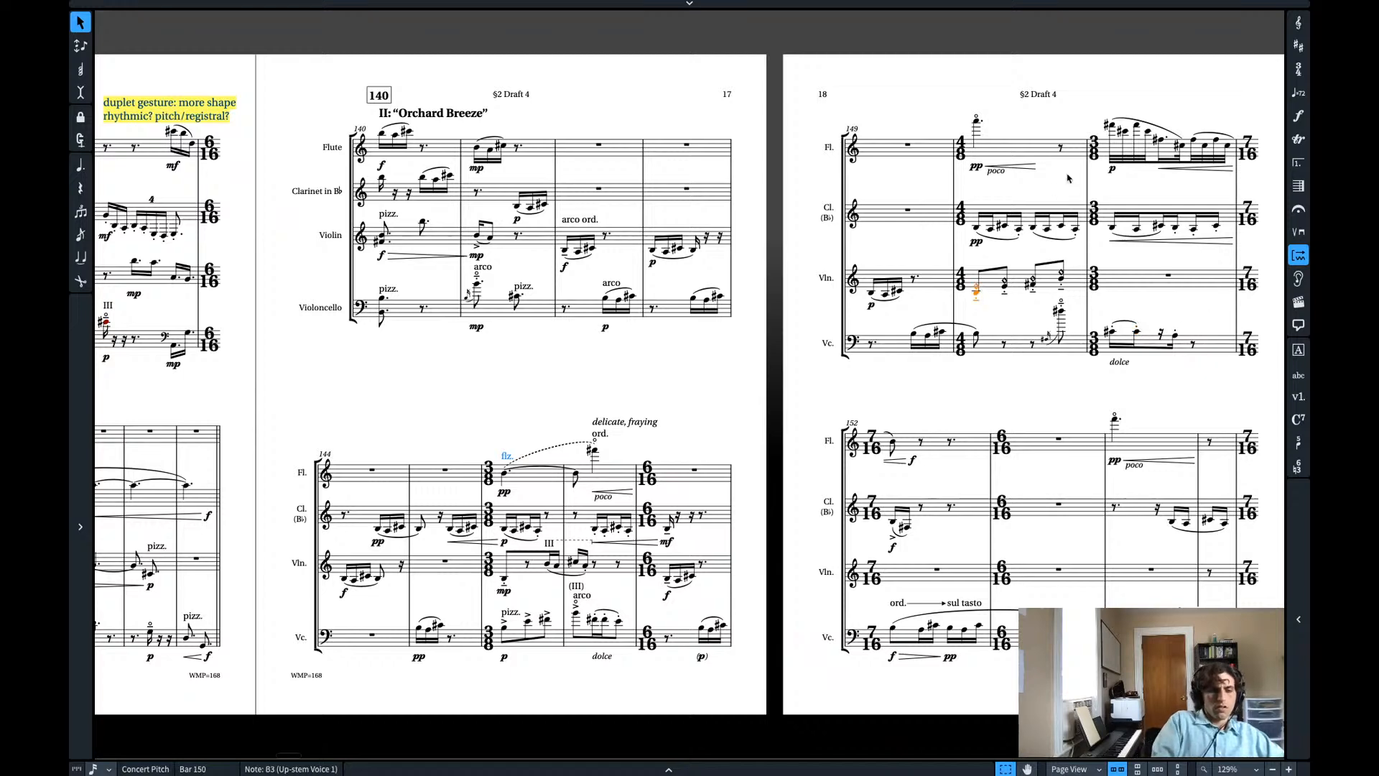
pyautogui.press('p')
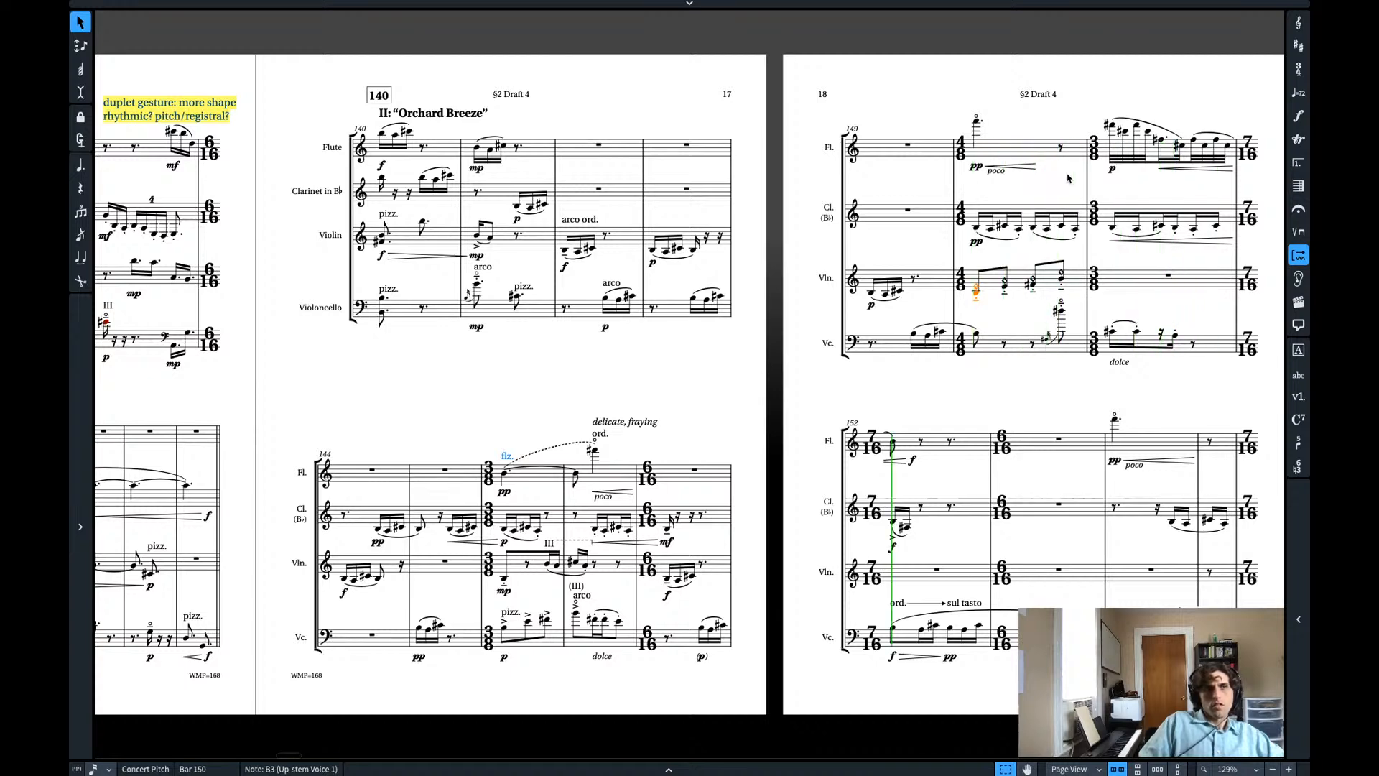
pyautogui.press('space')
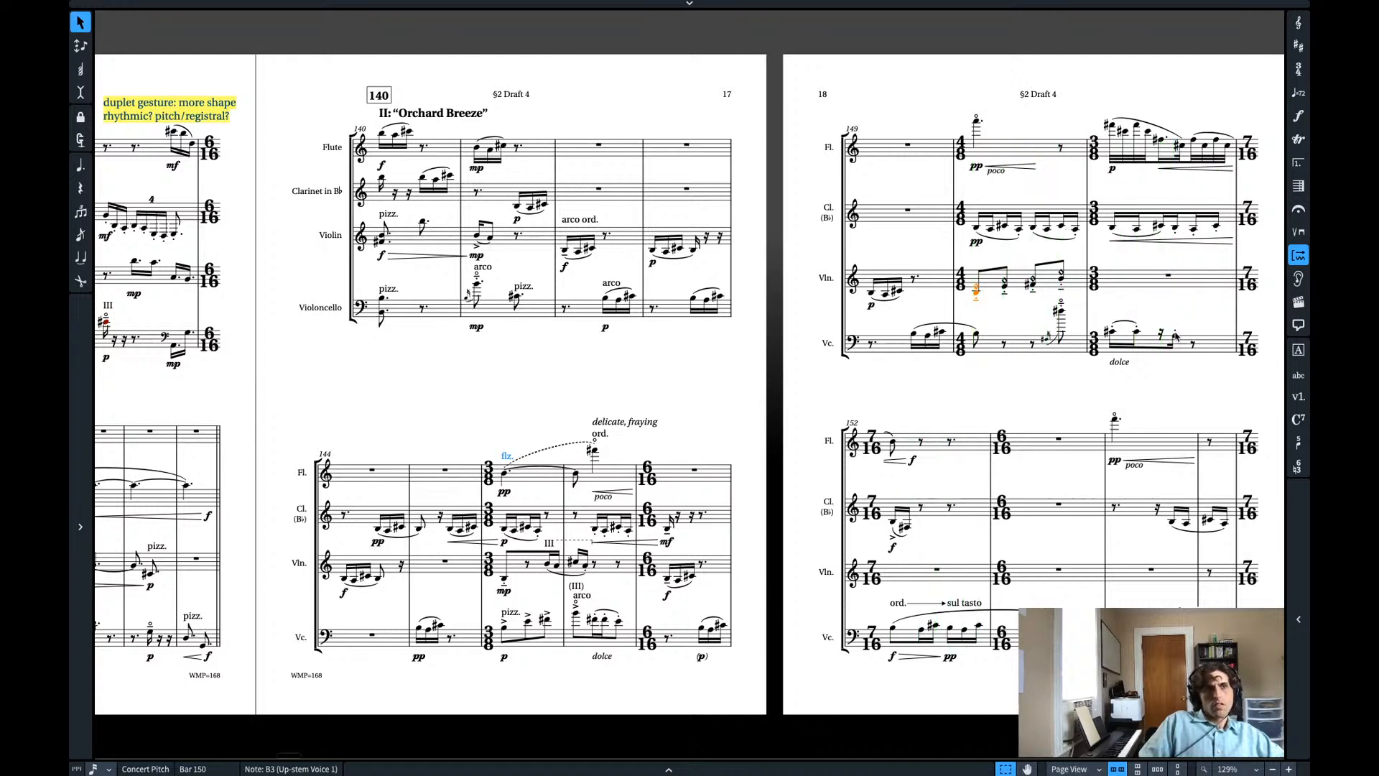
# - Extend the cello's A in bar 151 by a tied sixteenth, and set the bar's time signature to 6/16
pyautogui.click(1175, 334)
pyautogui.press('t')
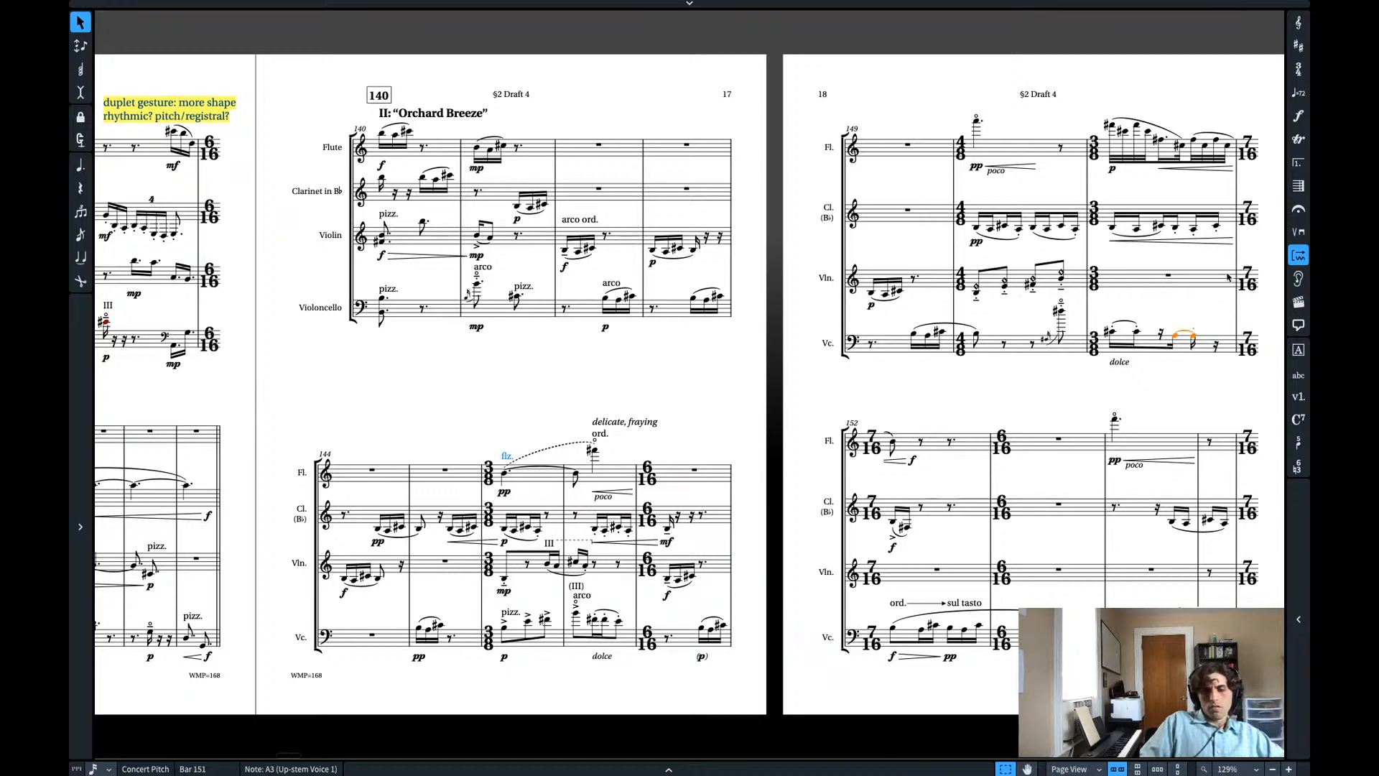
pyautogui.click(1112, 334)
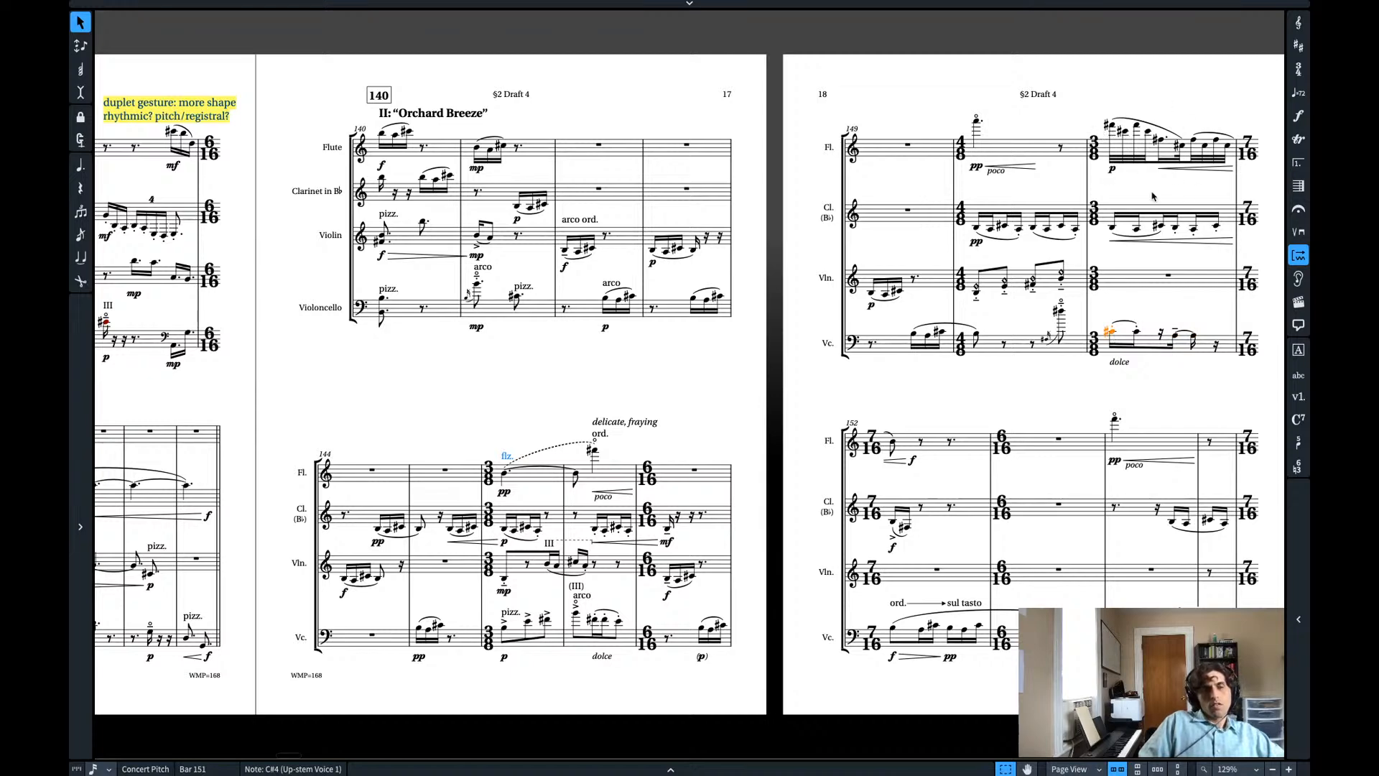
pyautogui.hotkey('shift', 'm')
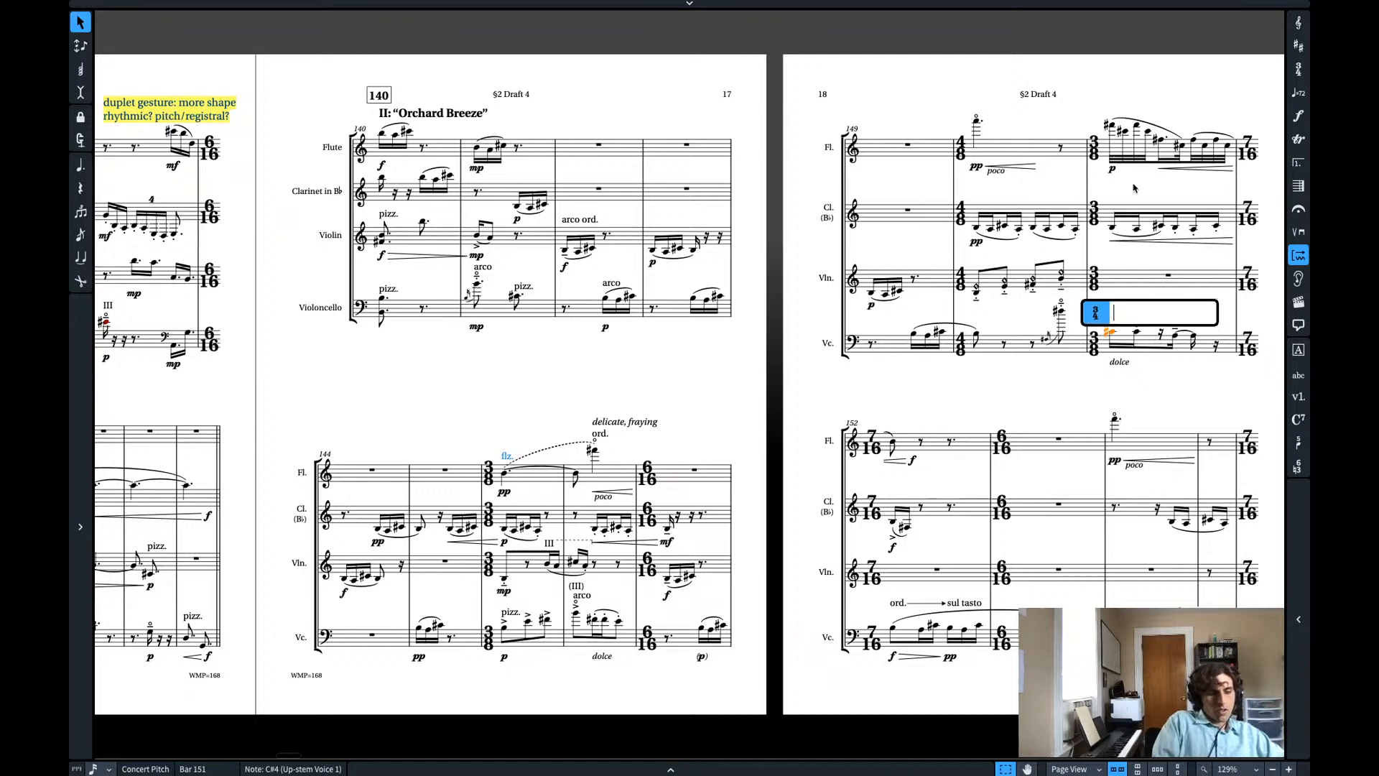
pyautogui.write('6/16')
pyautogui.press('Return')
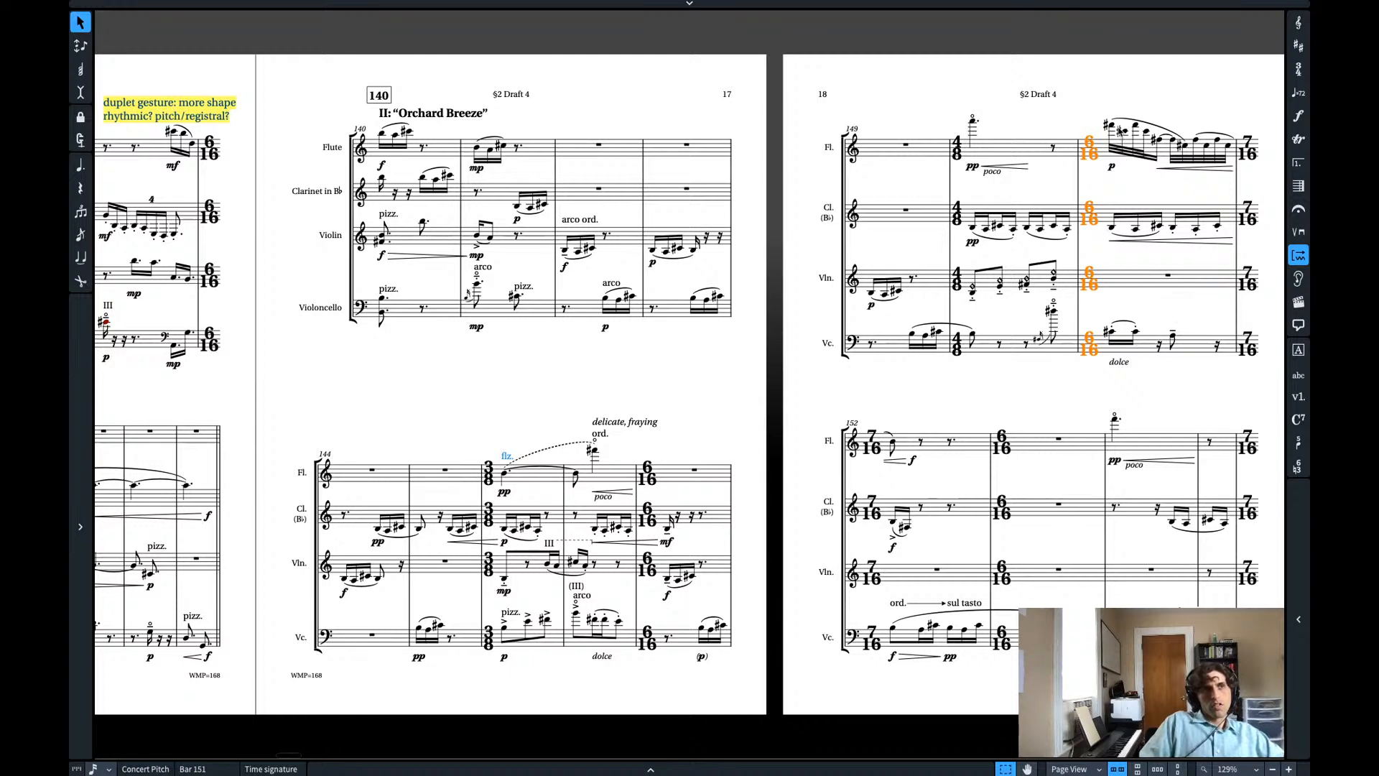
# - Play back the score from the flute run in bar 151, and again from the clarinet, violin and cello entries in bar 146
pyautogui.click(1111, 128)
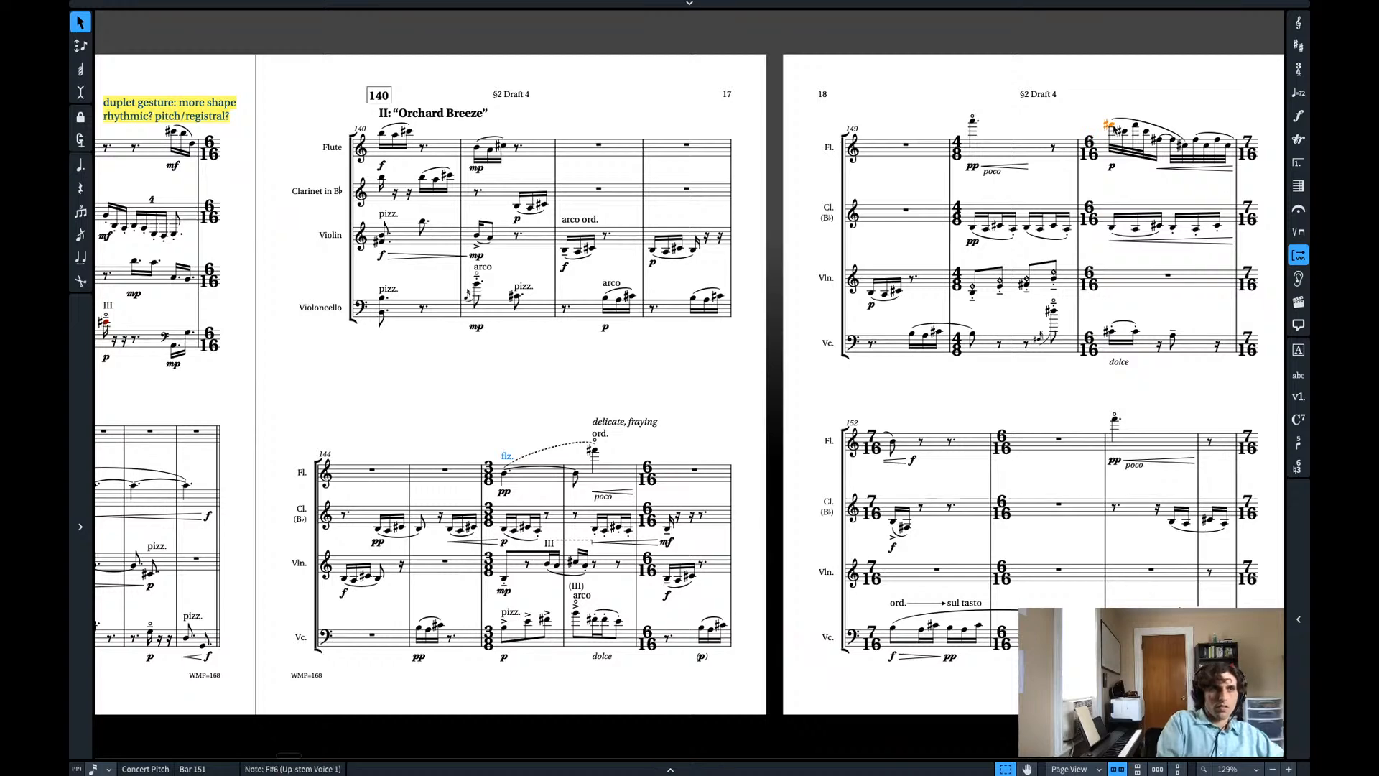
pyautogui.press('p')
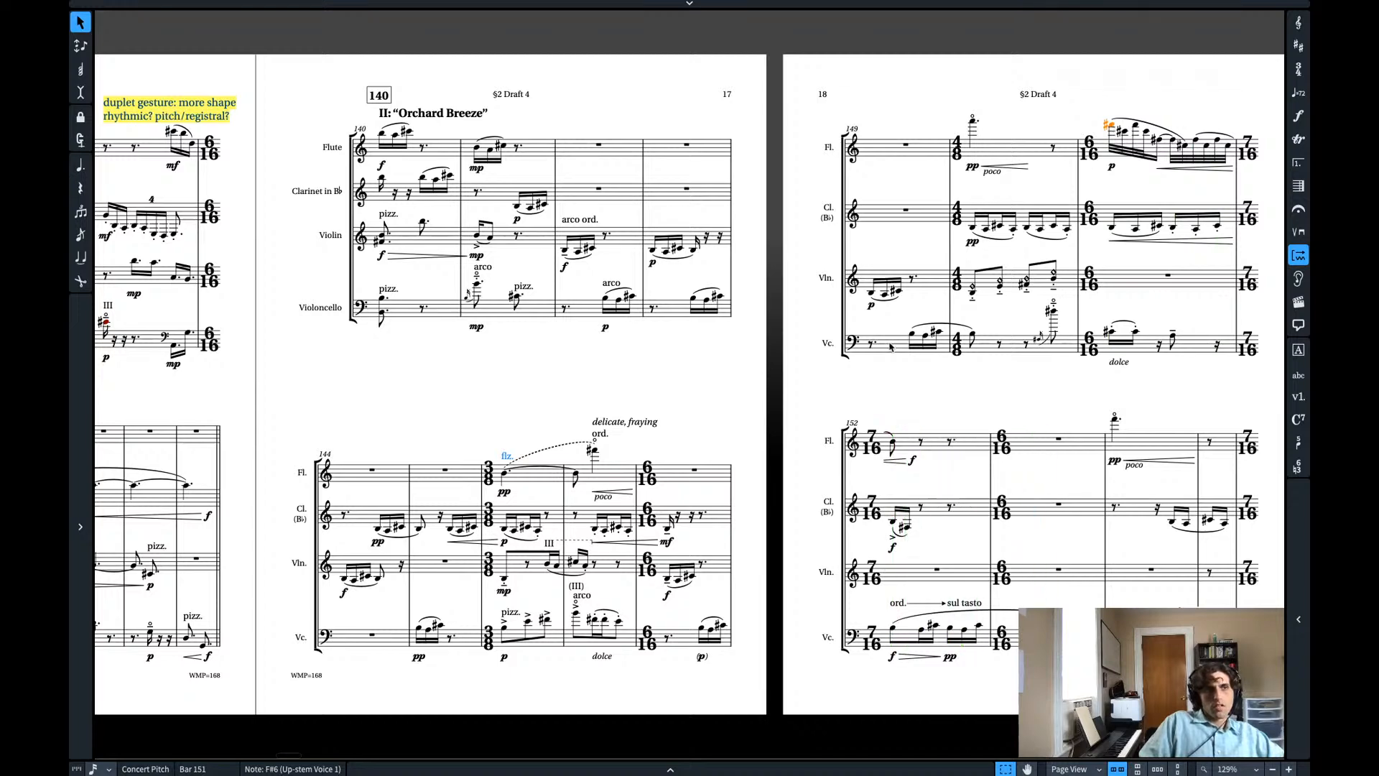
pyautogui.keyDown('shift'); pyautogui.click(510, 531); pyautogui.keyUp('shift')
pyautogui.click(507, 531)
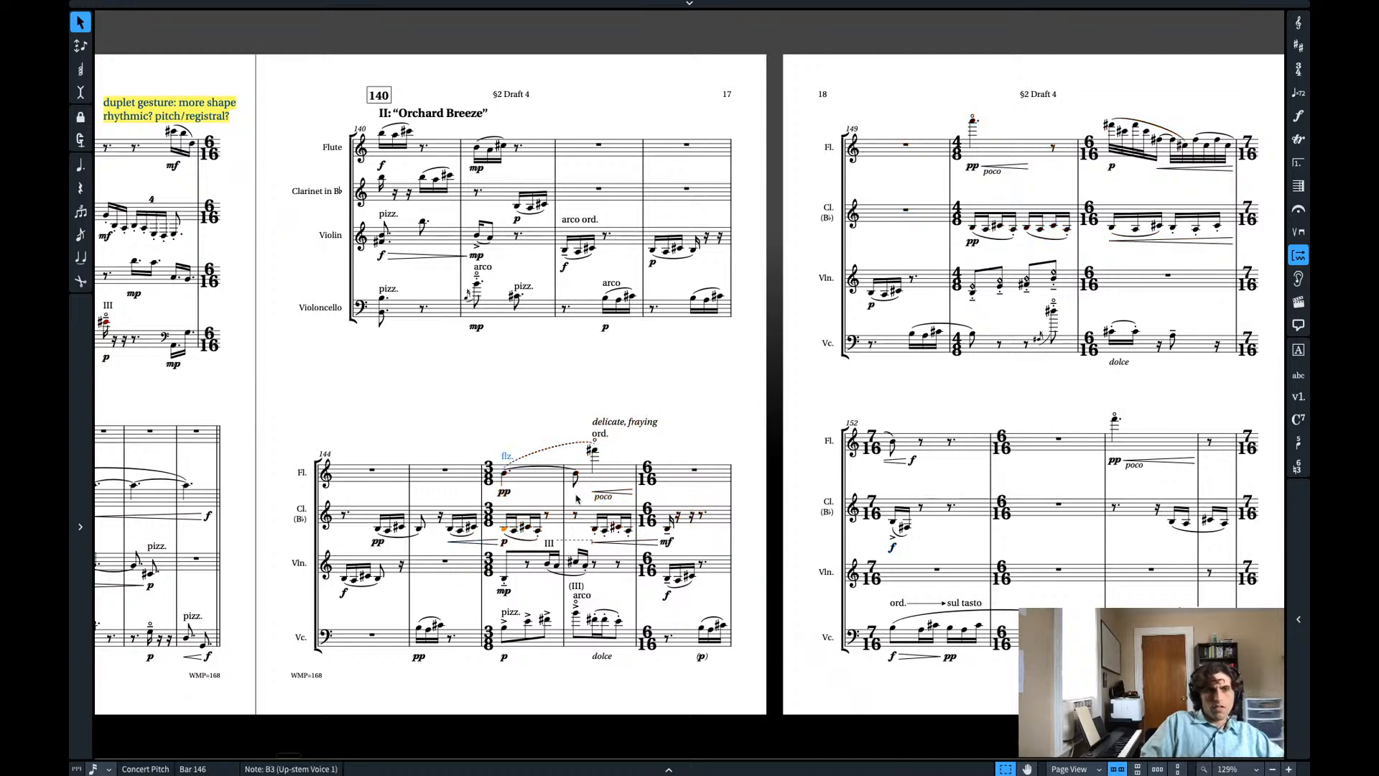
pyautogui.keyDown('shift'); pyautogui.click(504, 628); pyautogui.keyUp('shift')
pyautogui.press('space')
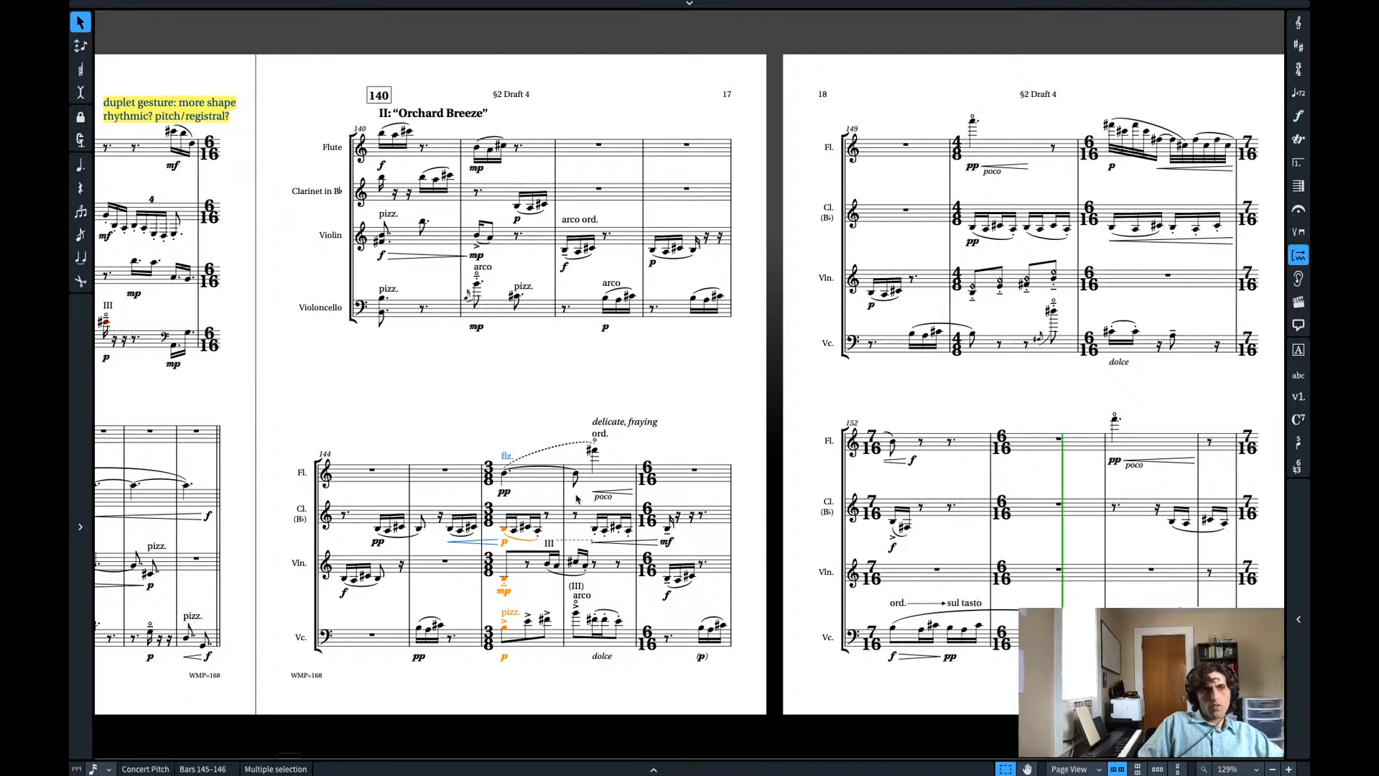
pyautogui.press('space')
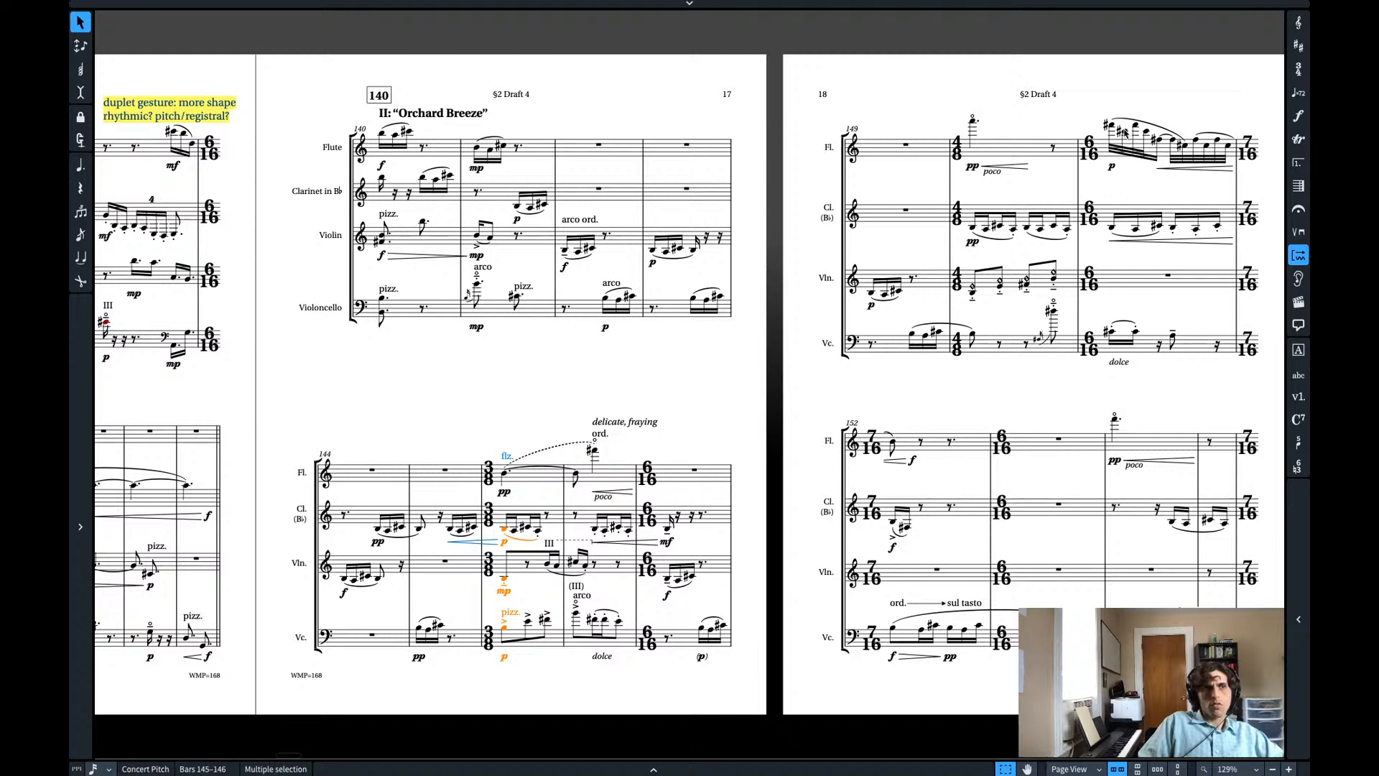
# - Play back the score from the flute's bar 150 and clear the selection
pyautogui.click(1016, 153)
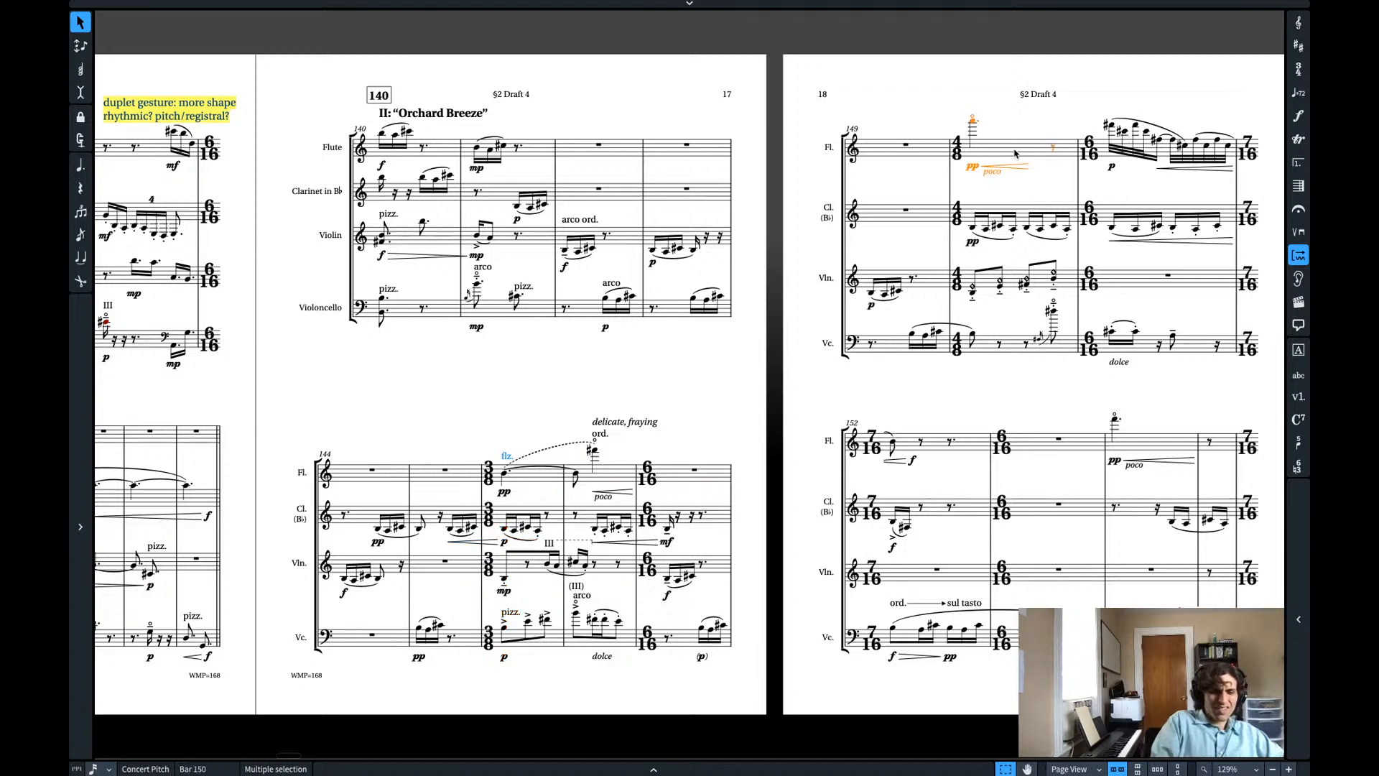
pyautogui.press('space')
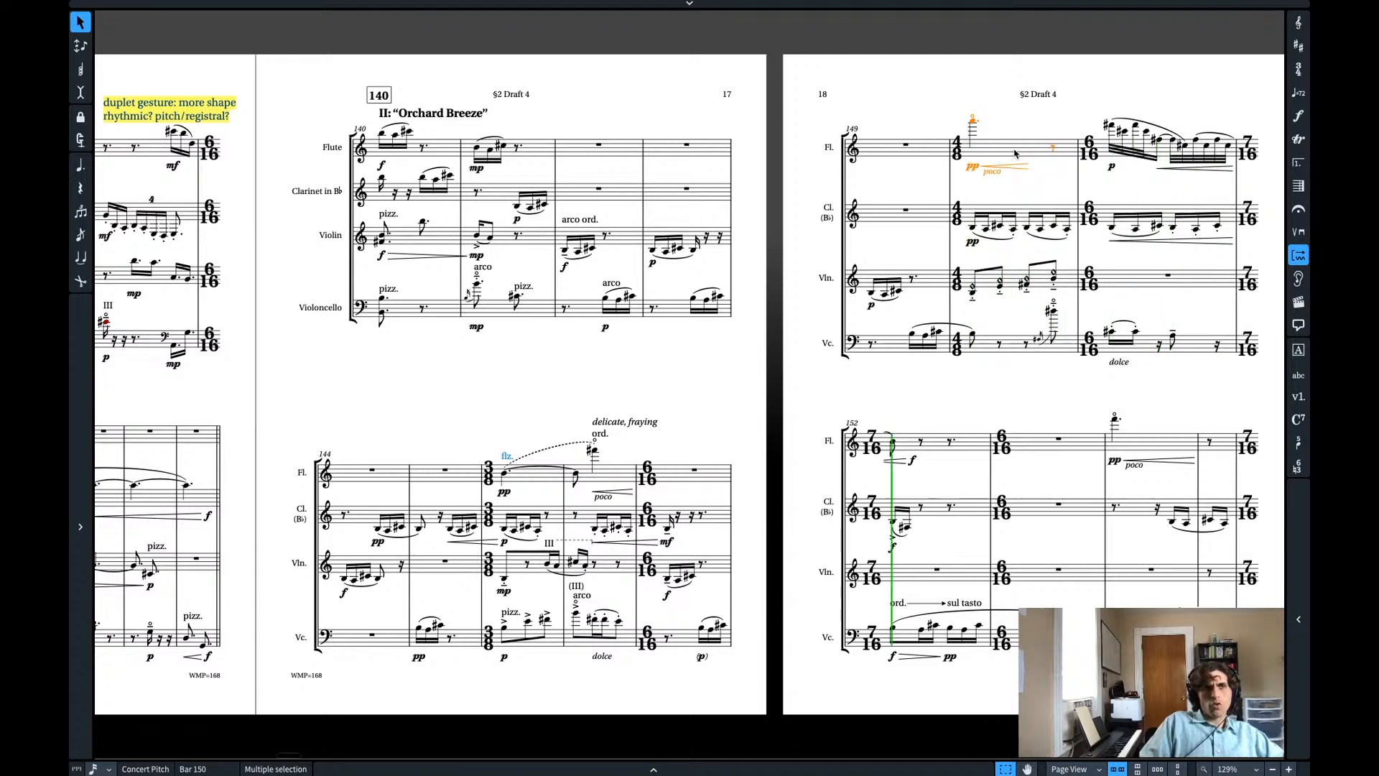
pyautogui.press('space')
pyautogui.click(1188, 107)
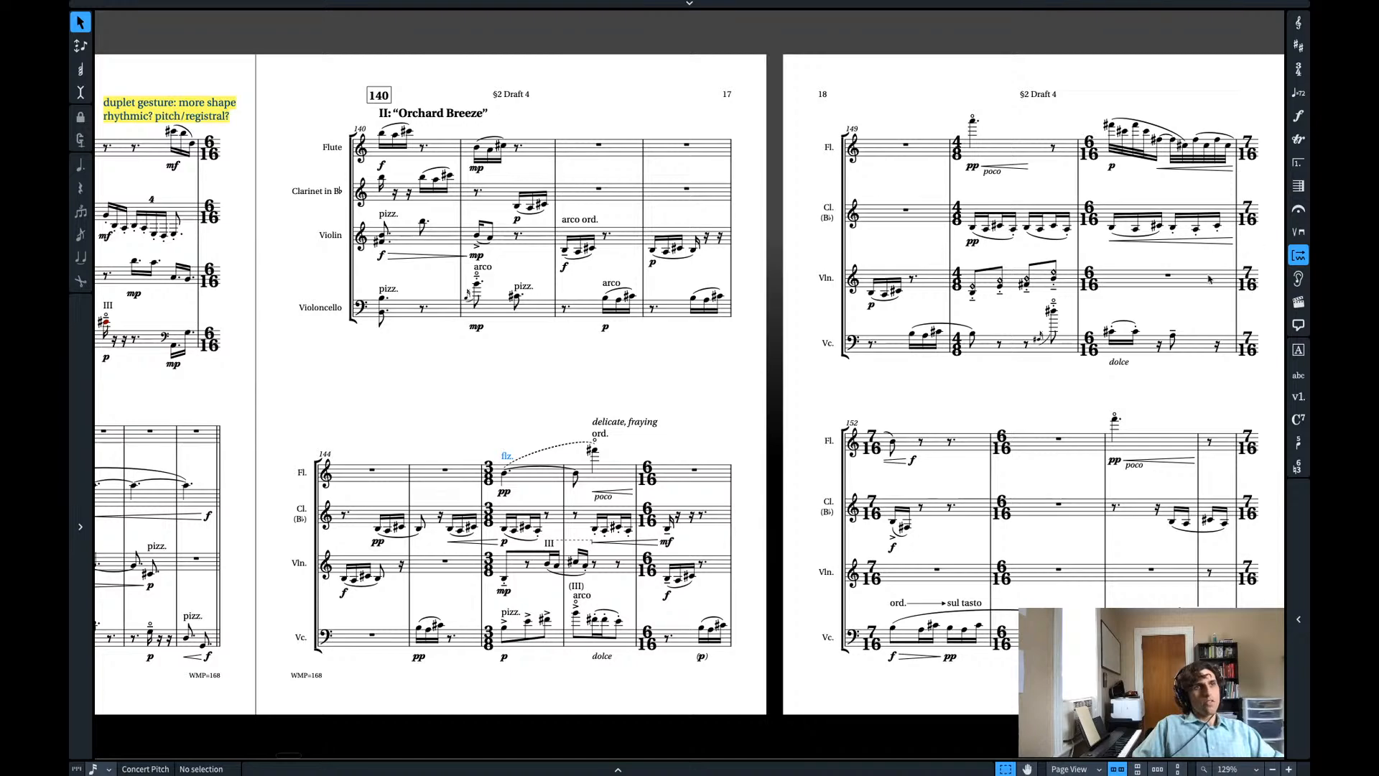
# - Look through the score from bar 149 to the section at bar 217, and return to the opening of "Orchard Breeze"
pyautogui.hscroll(5, 994, 239)
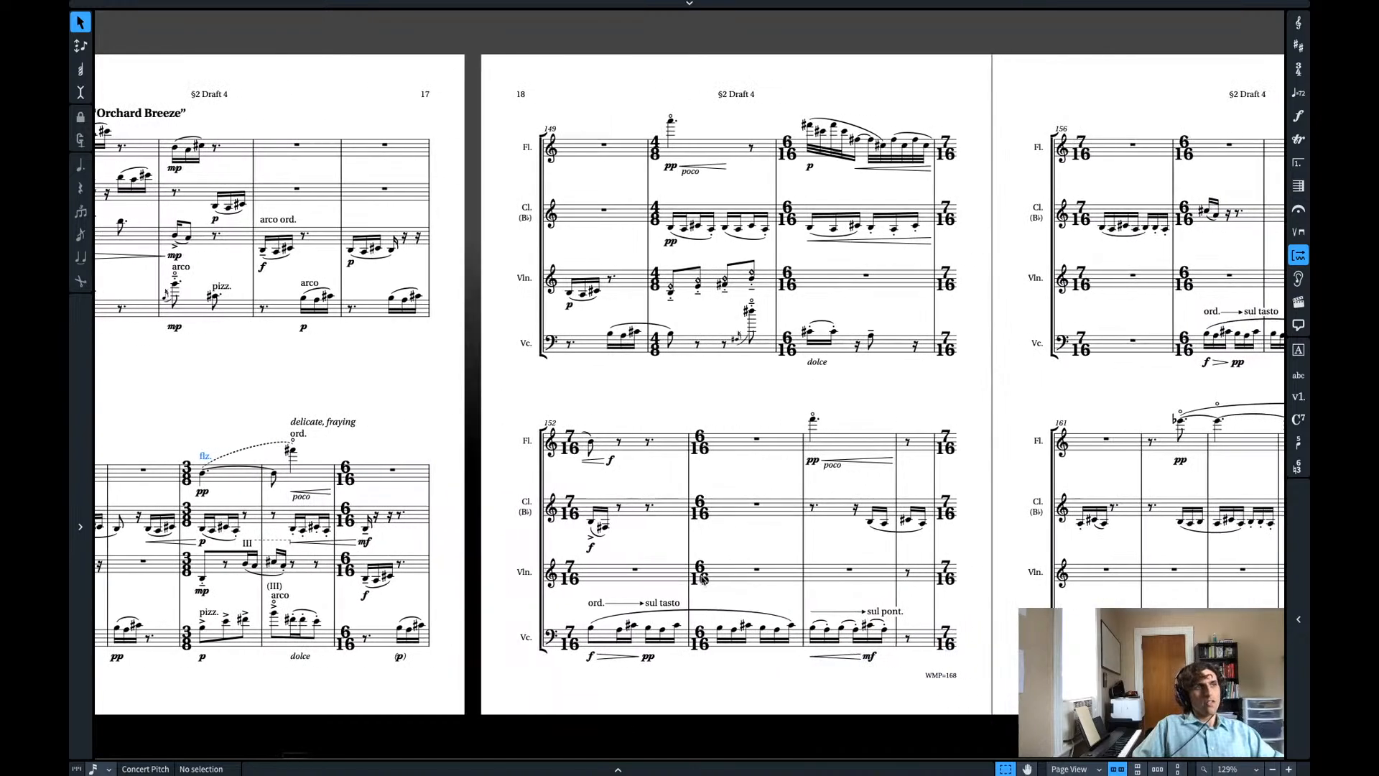
pyautogui.hscroll(15, 778, 578)
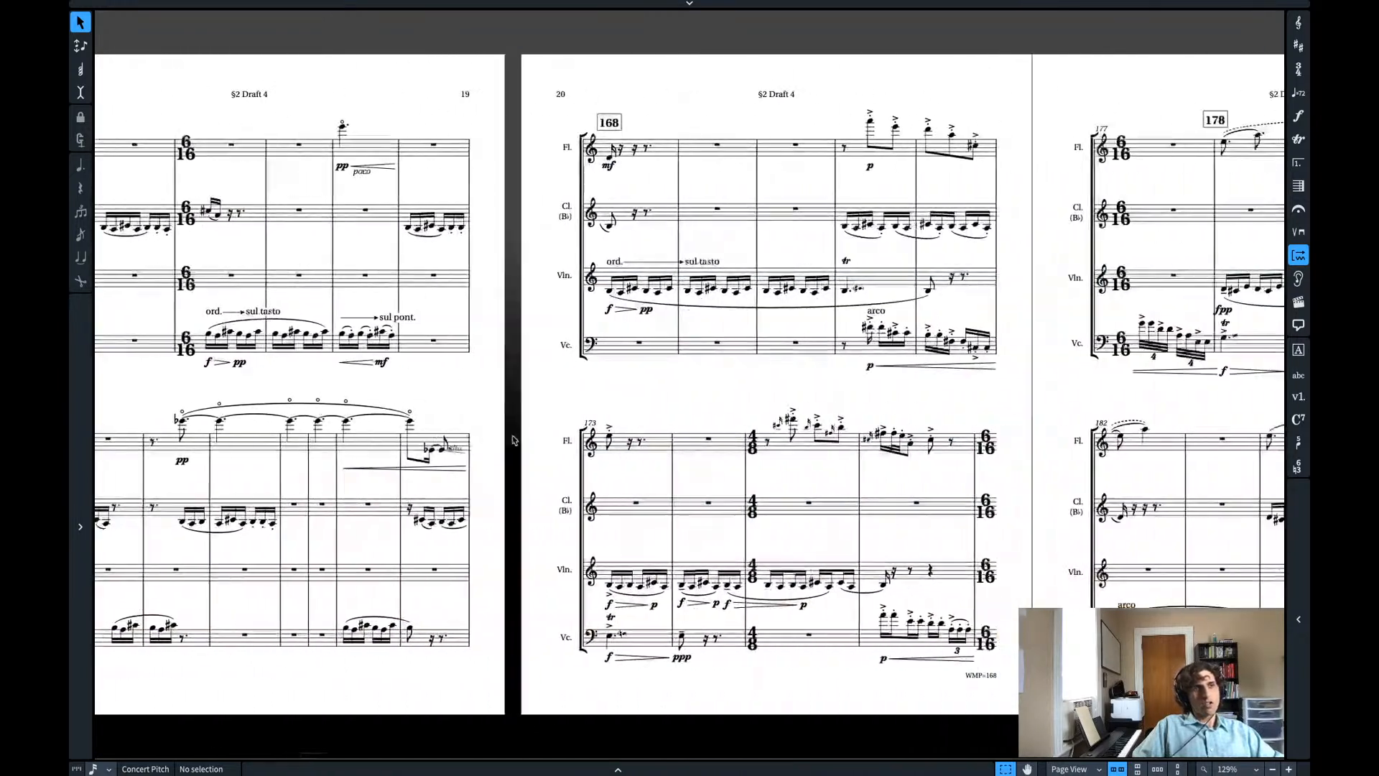
pyautogui.hscroll(18, 515, 439)
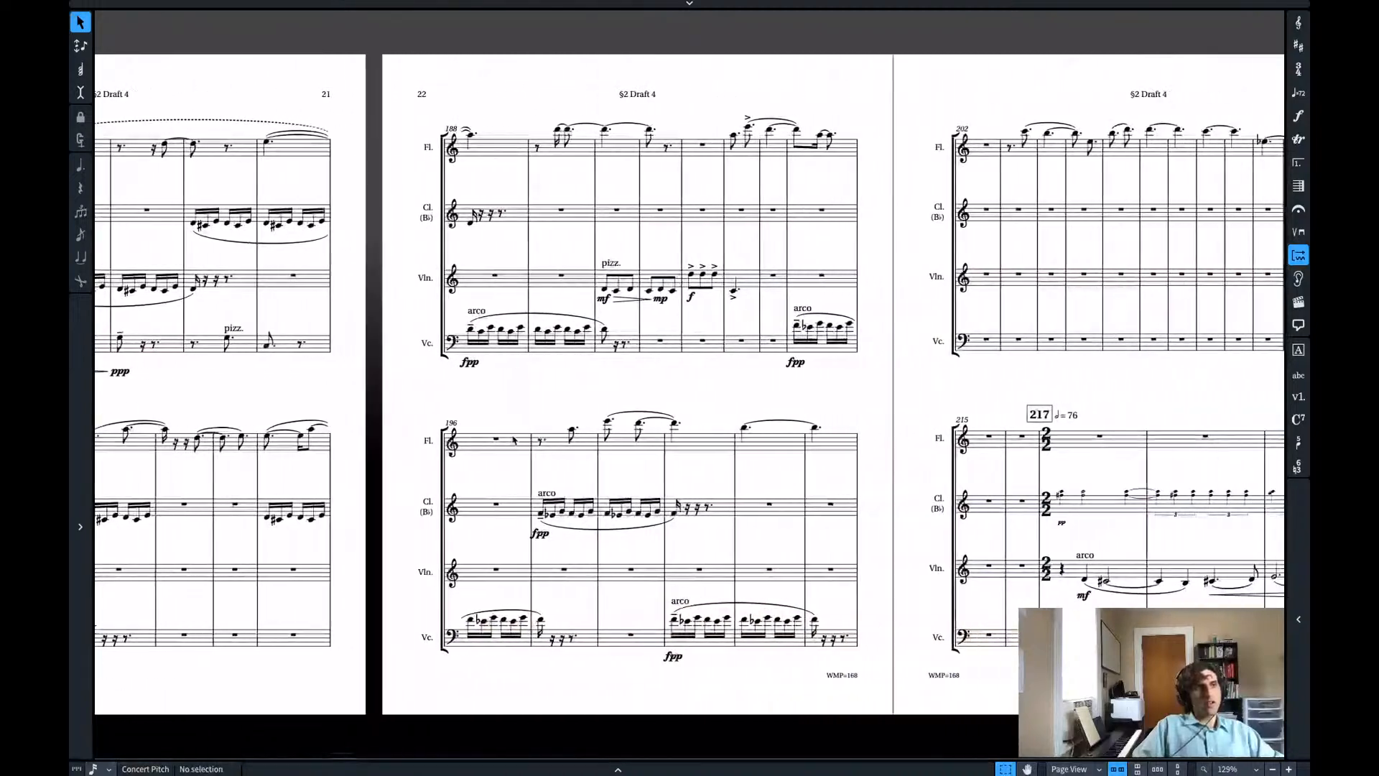
pyautogui.hscroll(7, 514, 439)
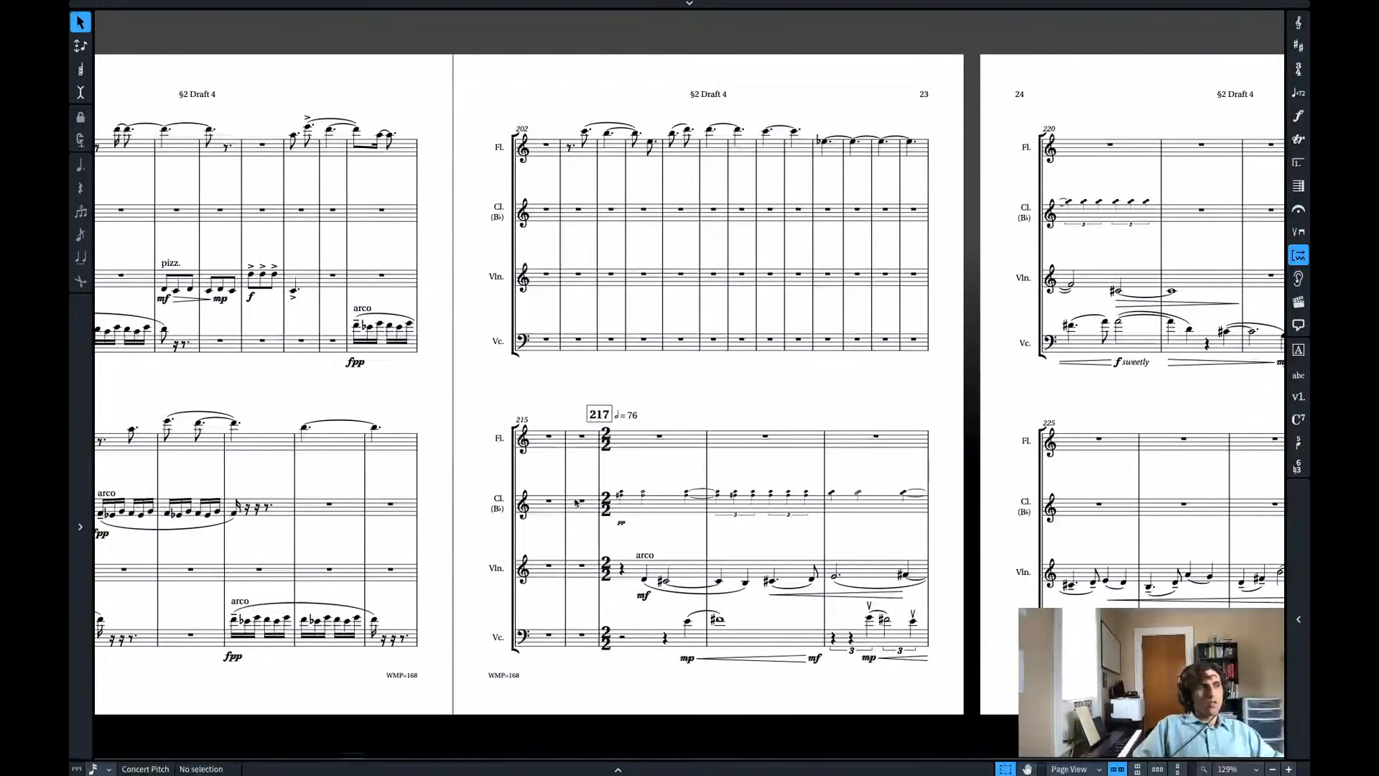
pyautogui.hscroll(-13, 576, 502)
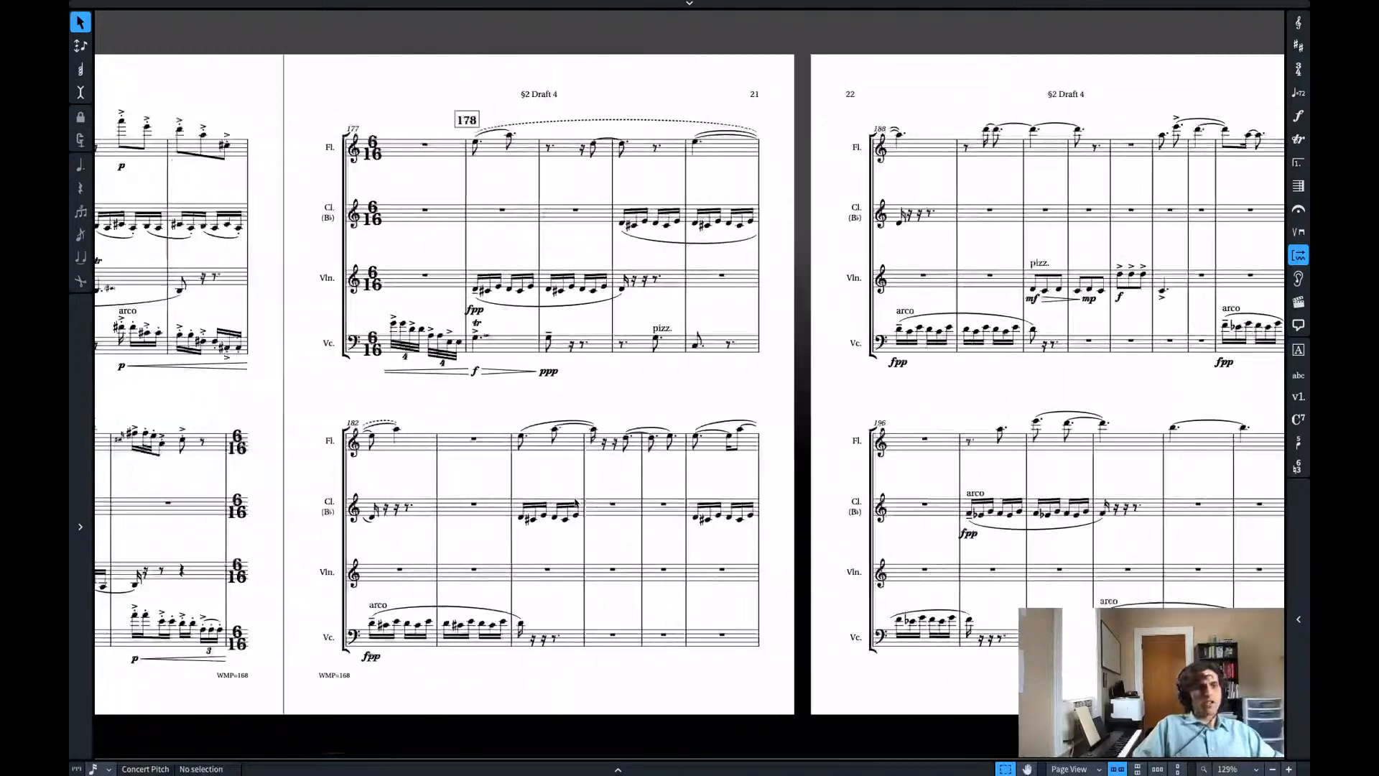
pyautogui.hscroll(-20, 576, 502)
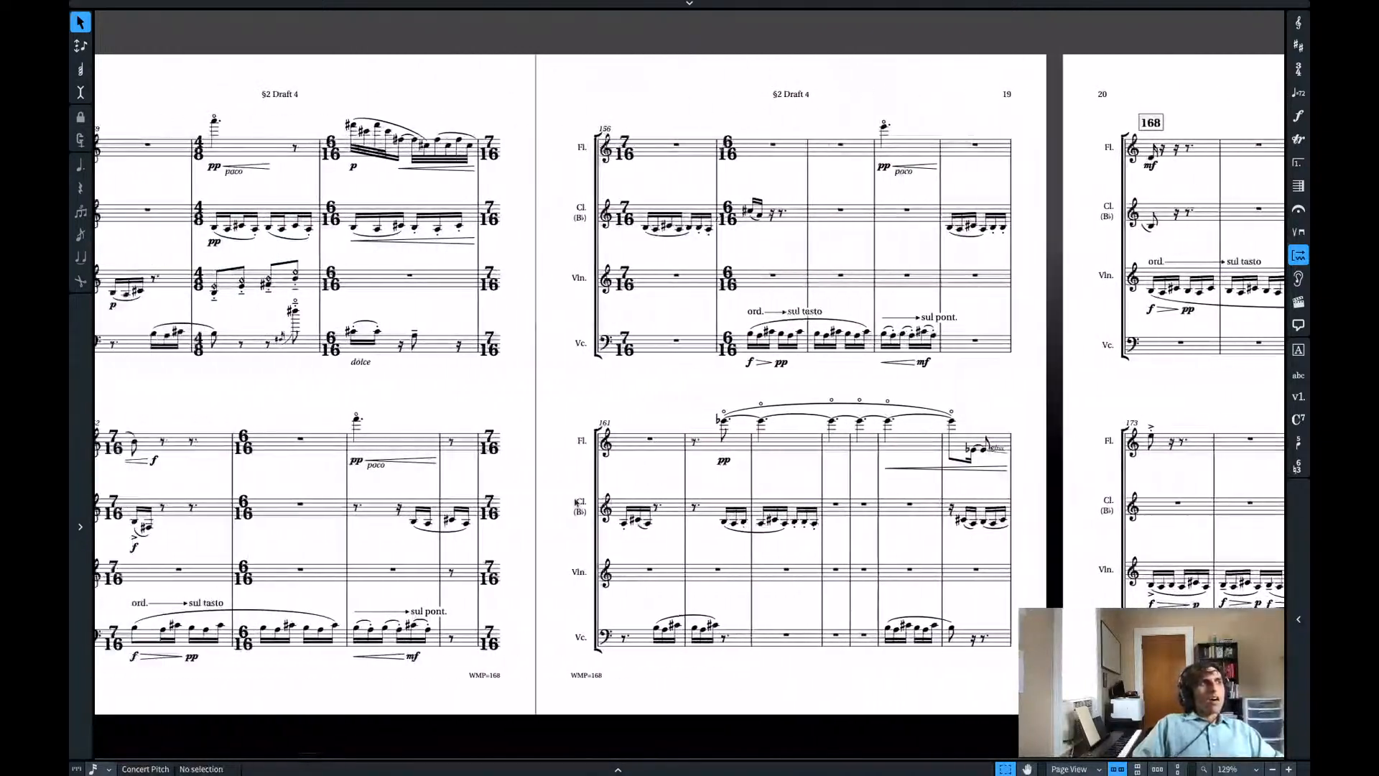
pyautogui.hscroll(-10, 576, 502)
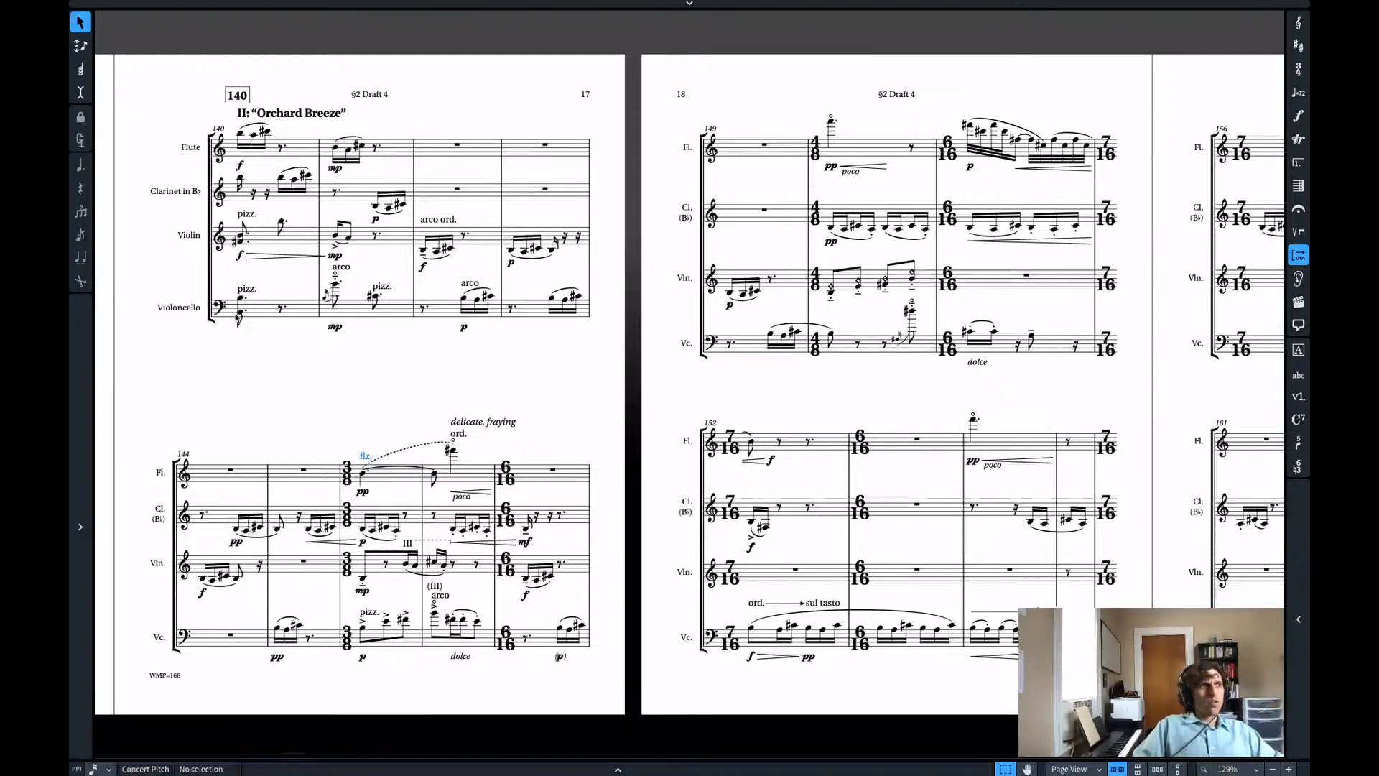
# - Play back "Orchard Breeze" from the cello's pizzicato chord in bar 140
pyautogui.click(240, 316)
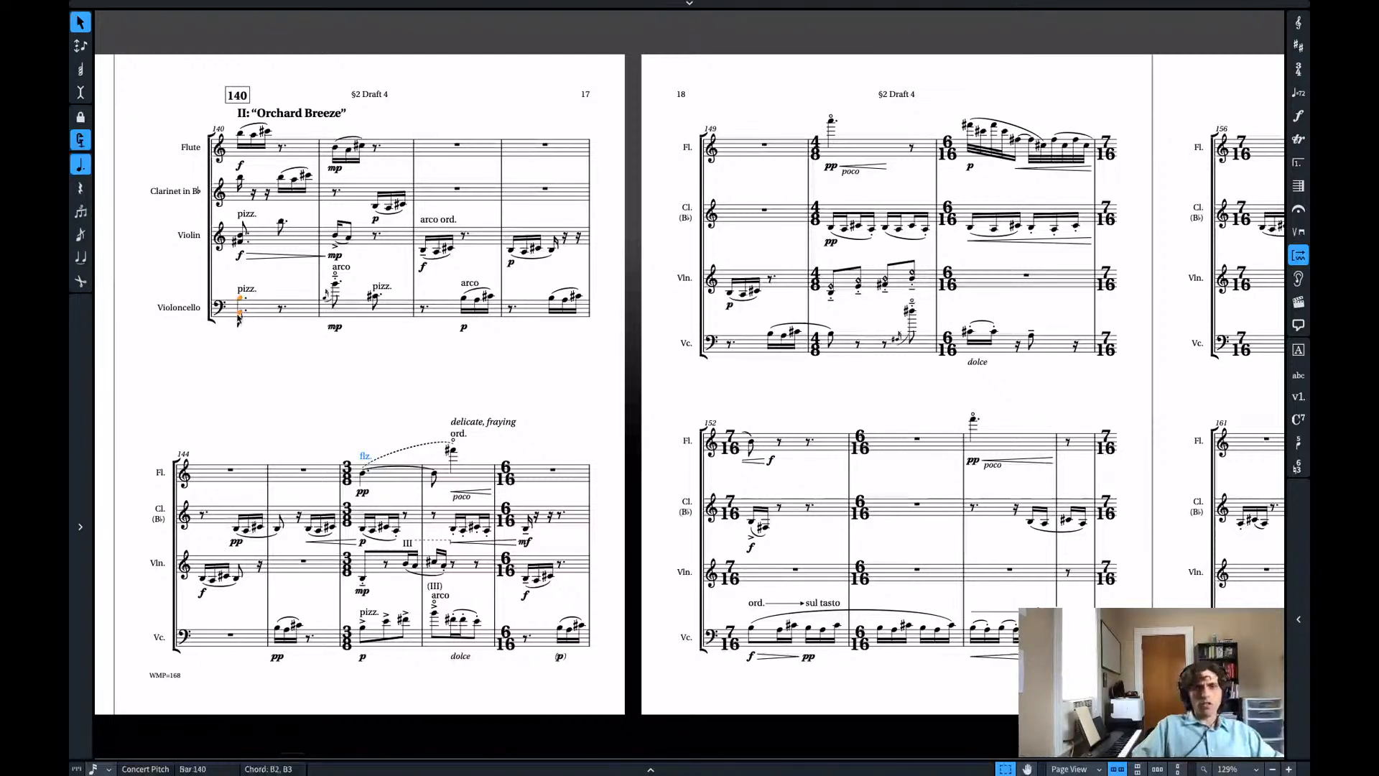
pyautogui.press('space')
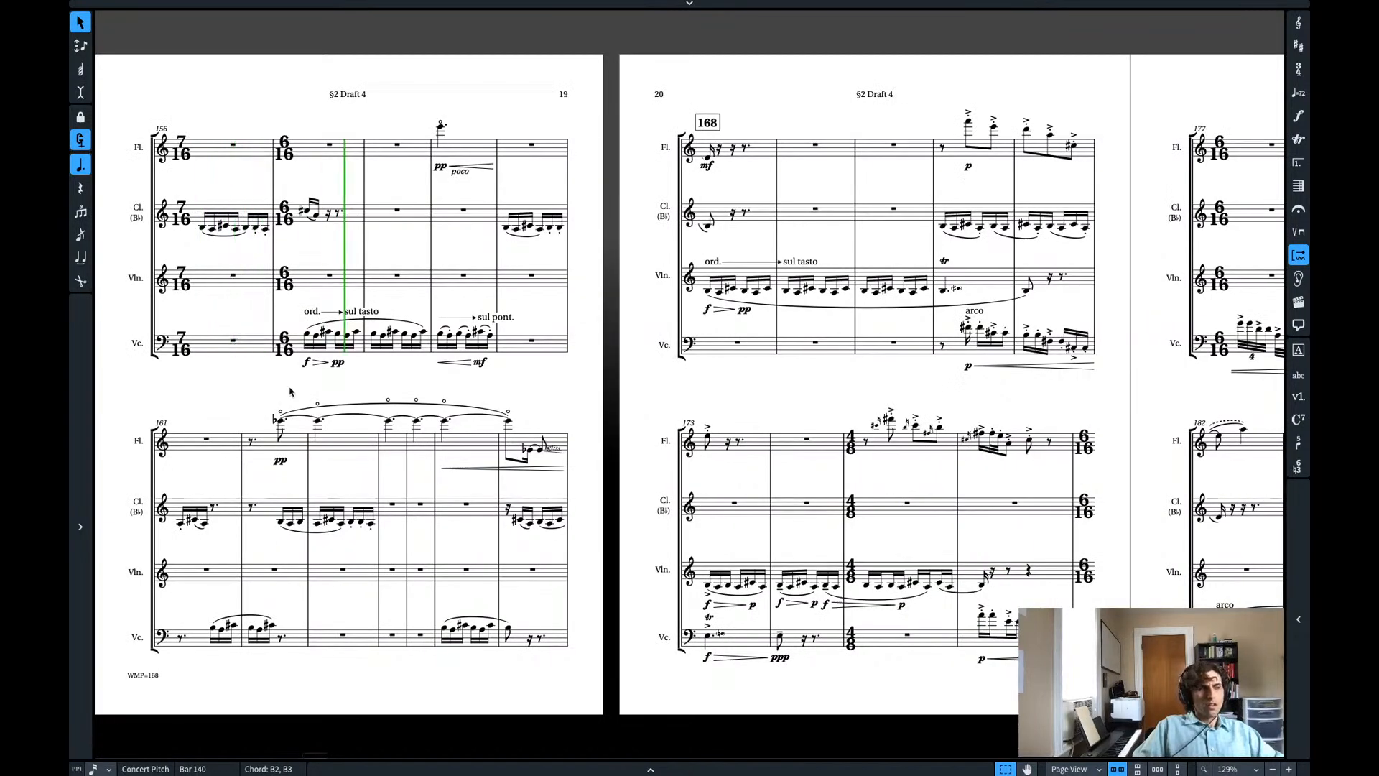
pyautogui.press('space')
# - Review the pages around bars 140–156 and play "Orchard Breeze" again from its opening bar
pyautogui.hscroll(-10, 392, 374)
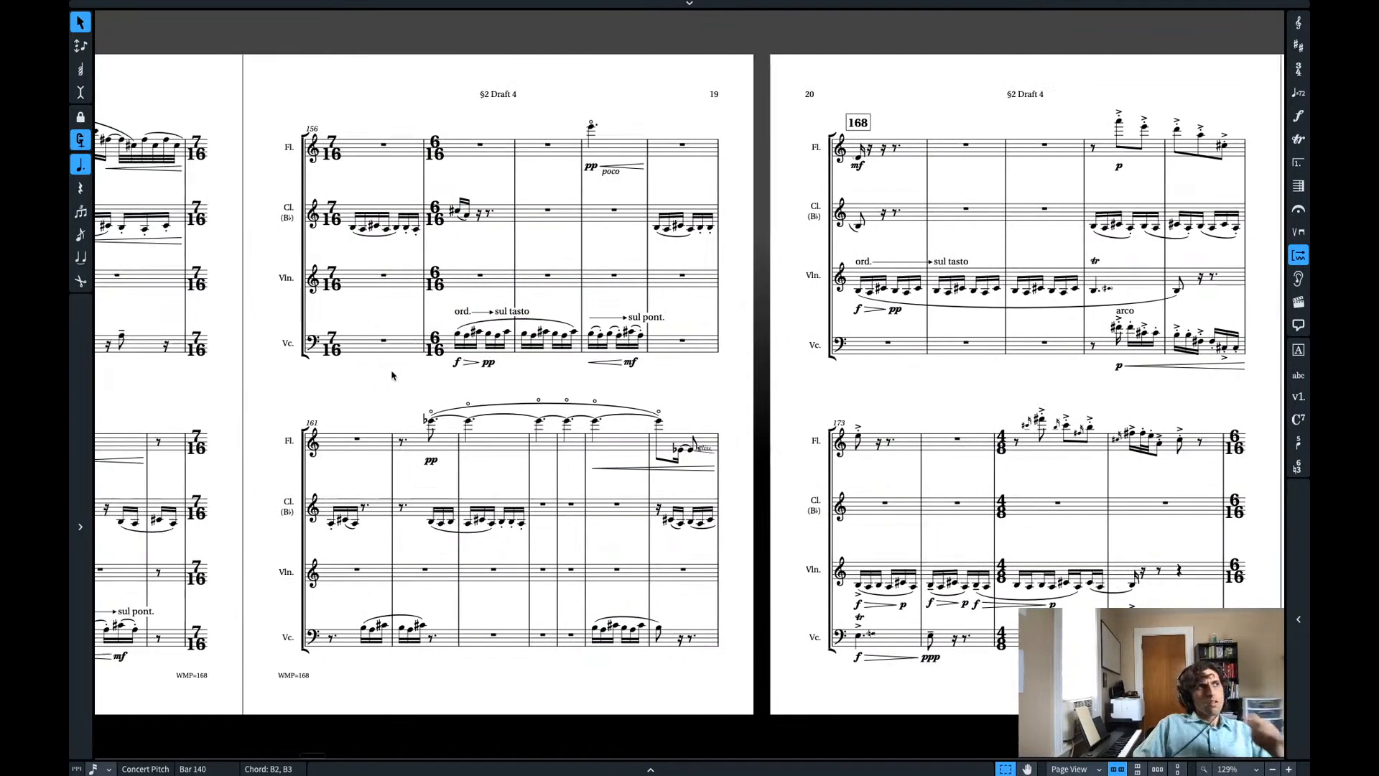
pyautogui.hscroll(-2, 392, 374)
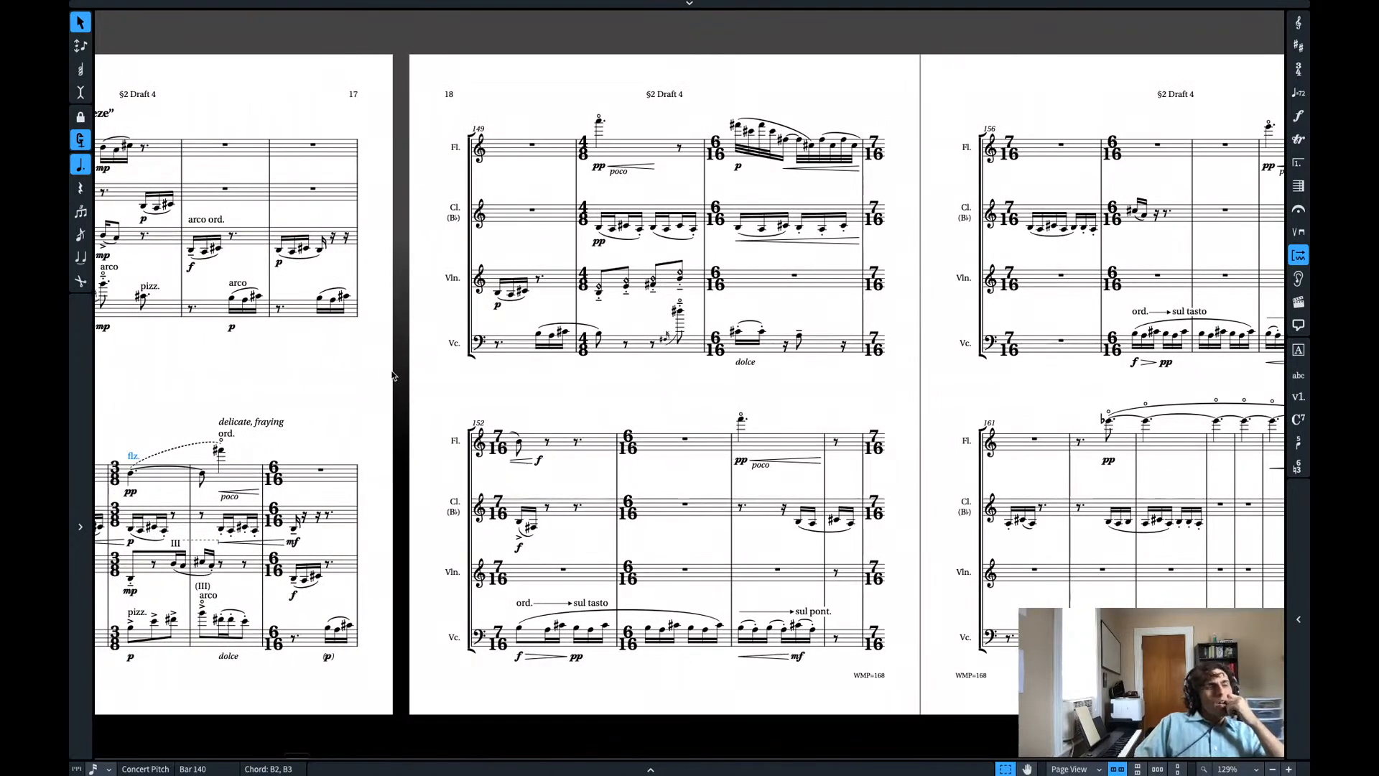
pyautogui.hscroll(-5, 392, 375)
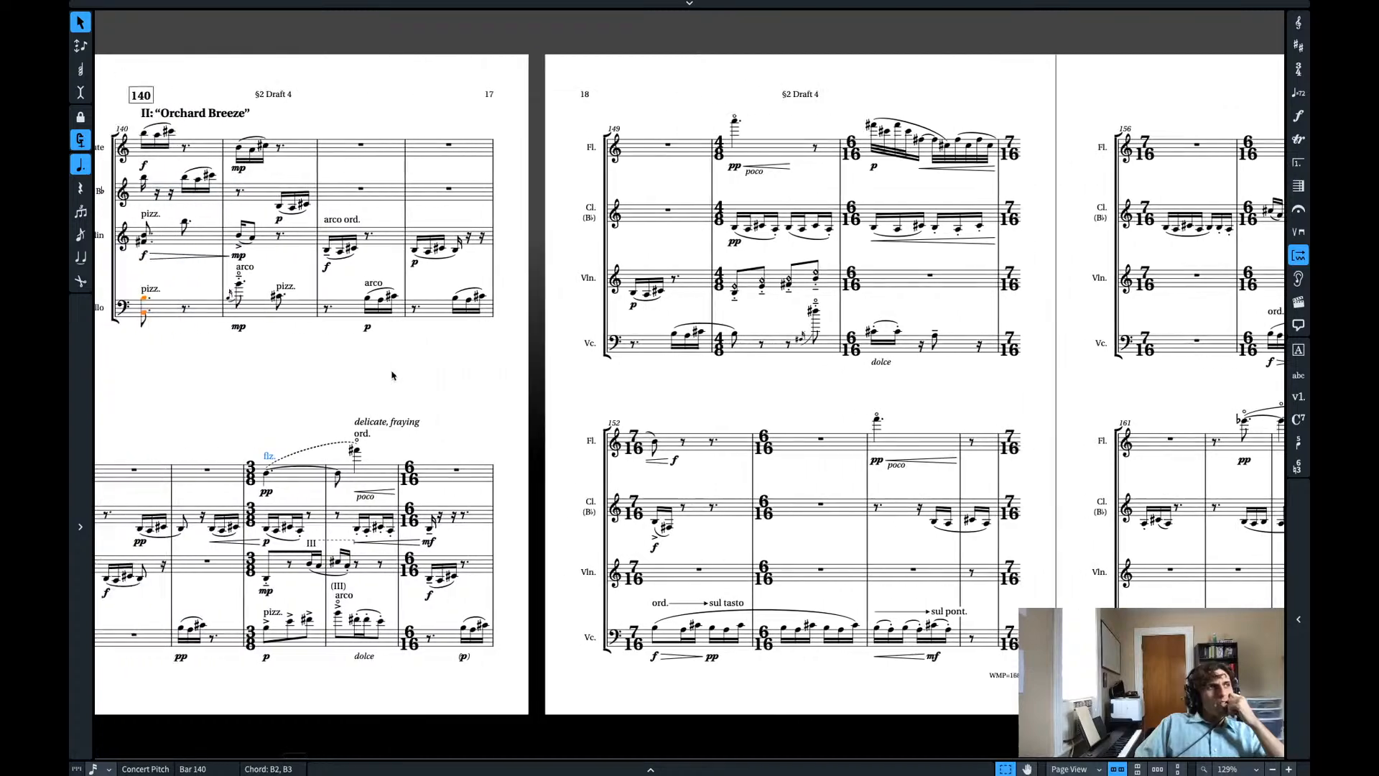
pyautogui.hscroll(-12, 392, 374)
pyautogui.hscroll(12, 393, 374)
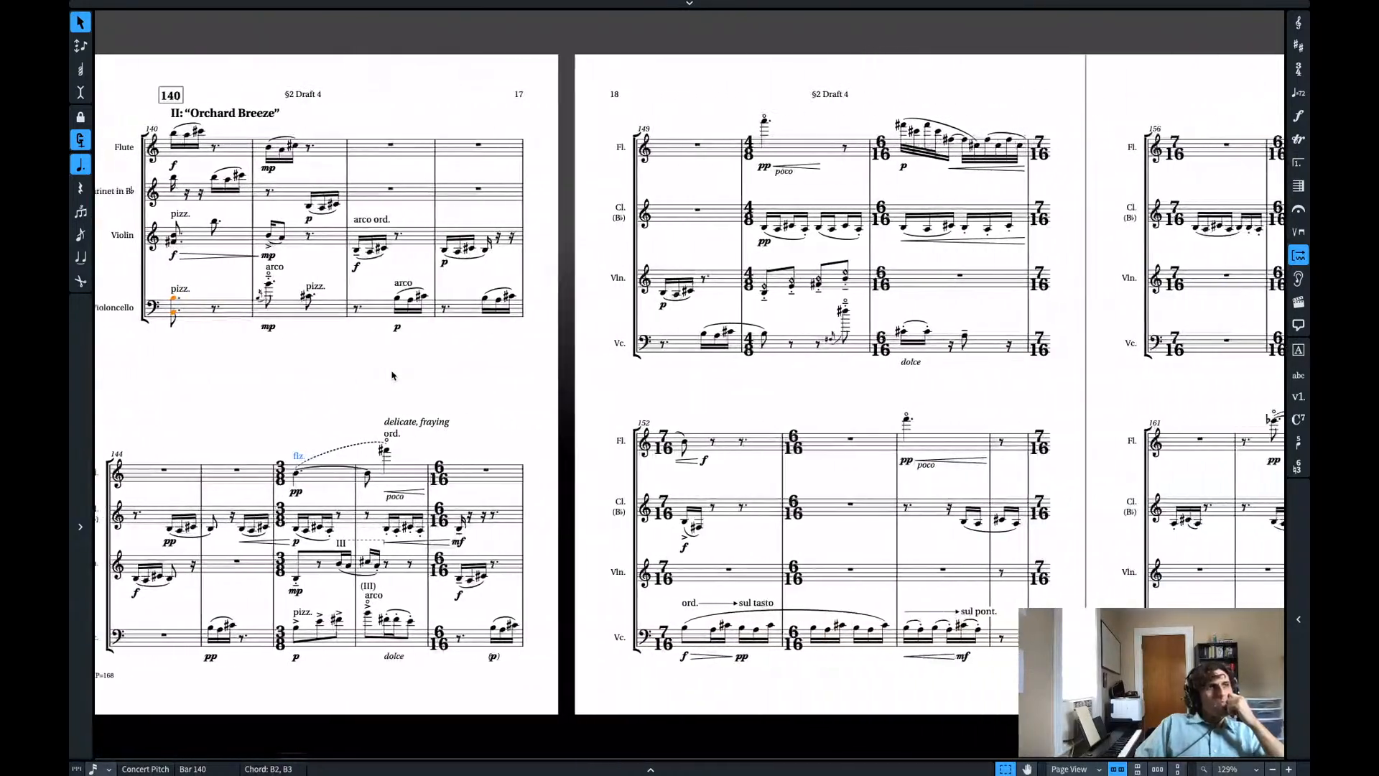
pyautogui.hscroll(2, 392, 374)
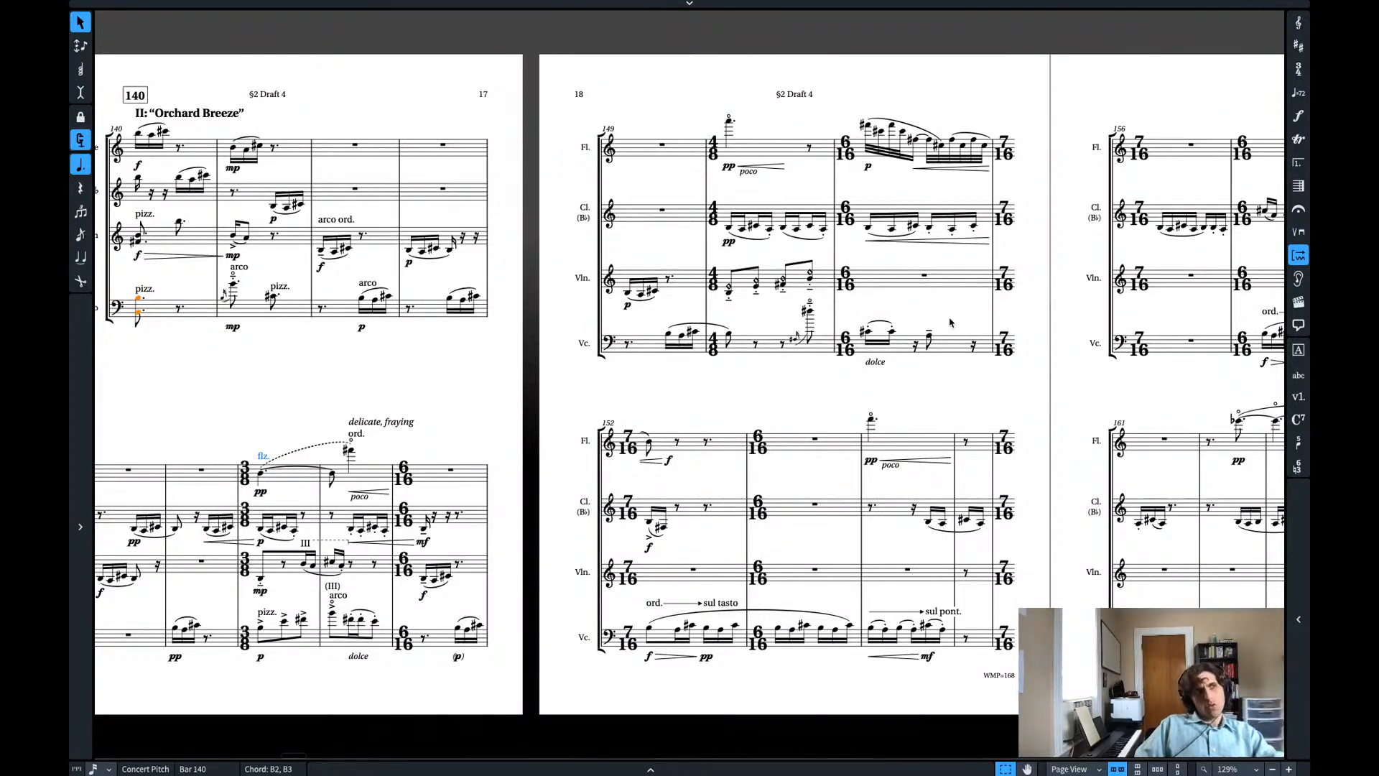
pyautogui.hscroll(-5, 609, 321)
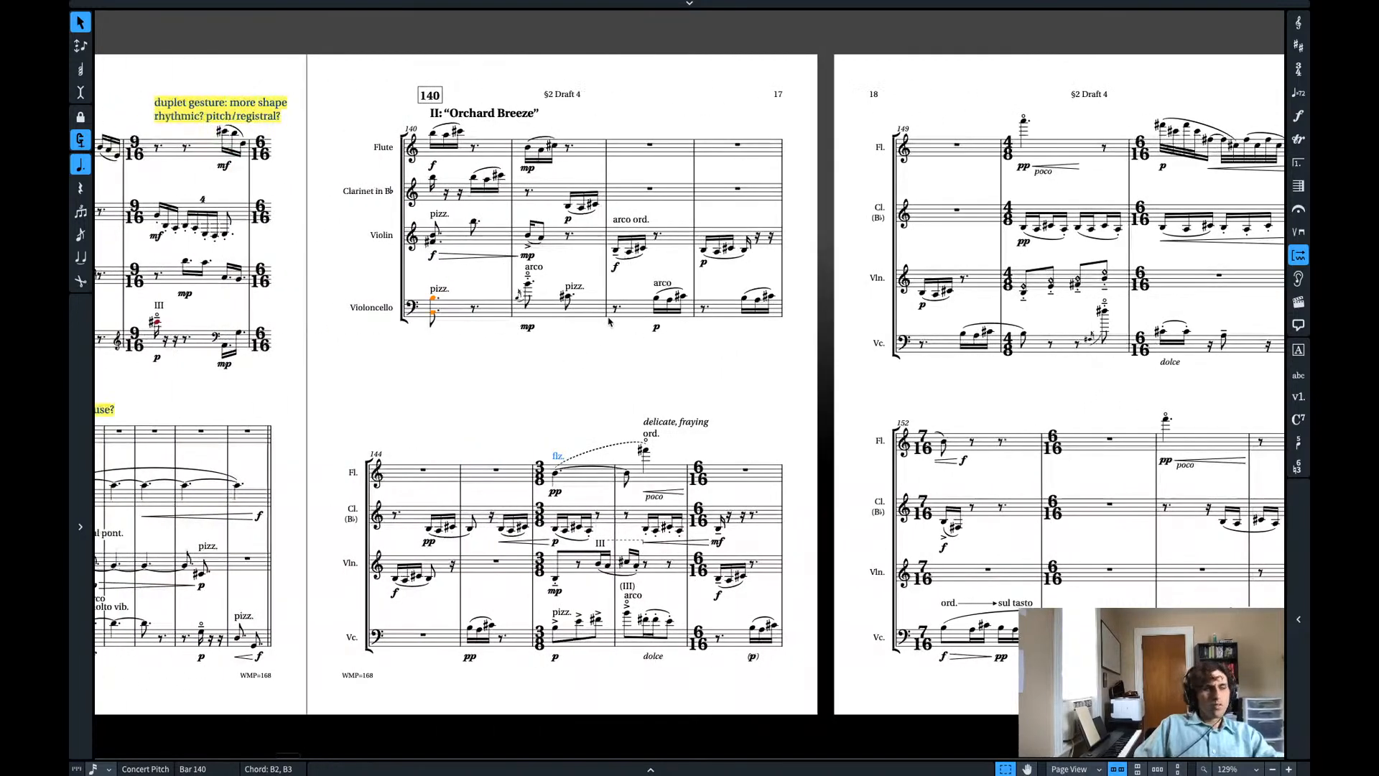
pyautogui.press('space')
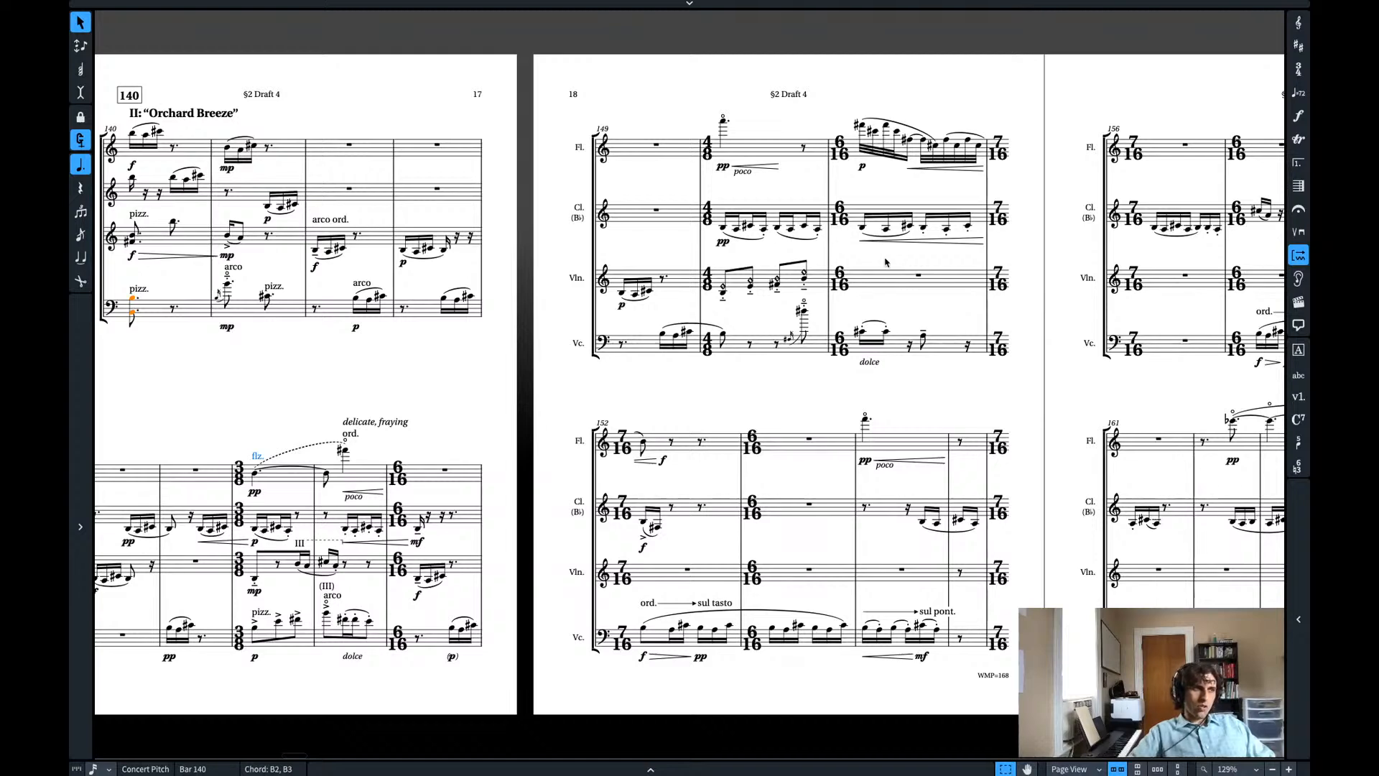
pyautogui.hscroll(-3, 874, 281)
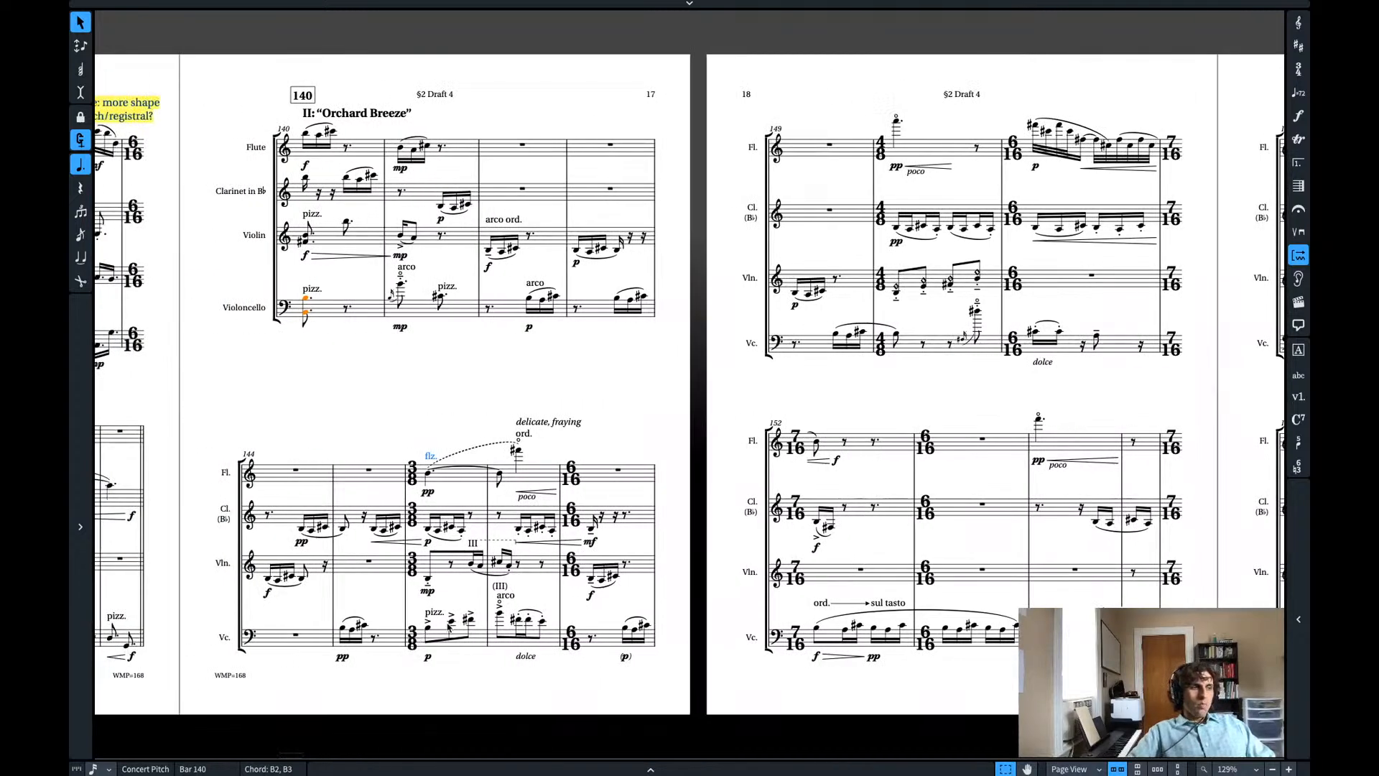
# - Insert 1 empty bar between bar 151 and the following 7/16 bar
pyautogui.click(1161, 298)
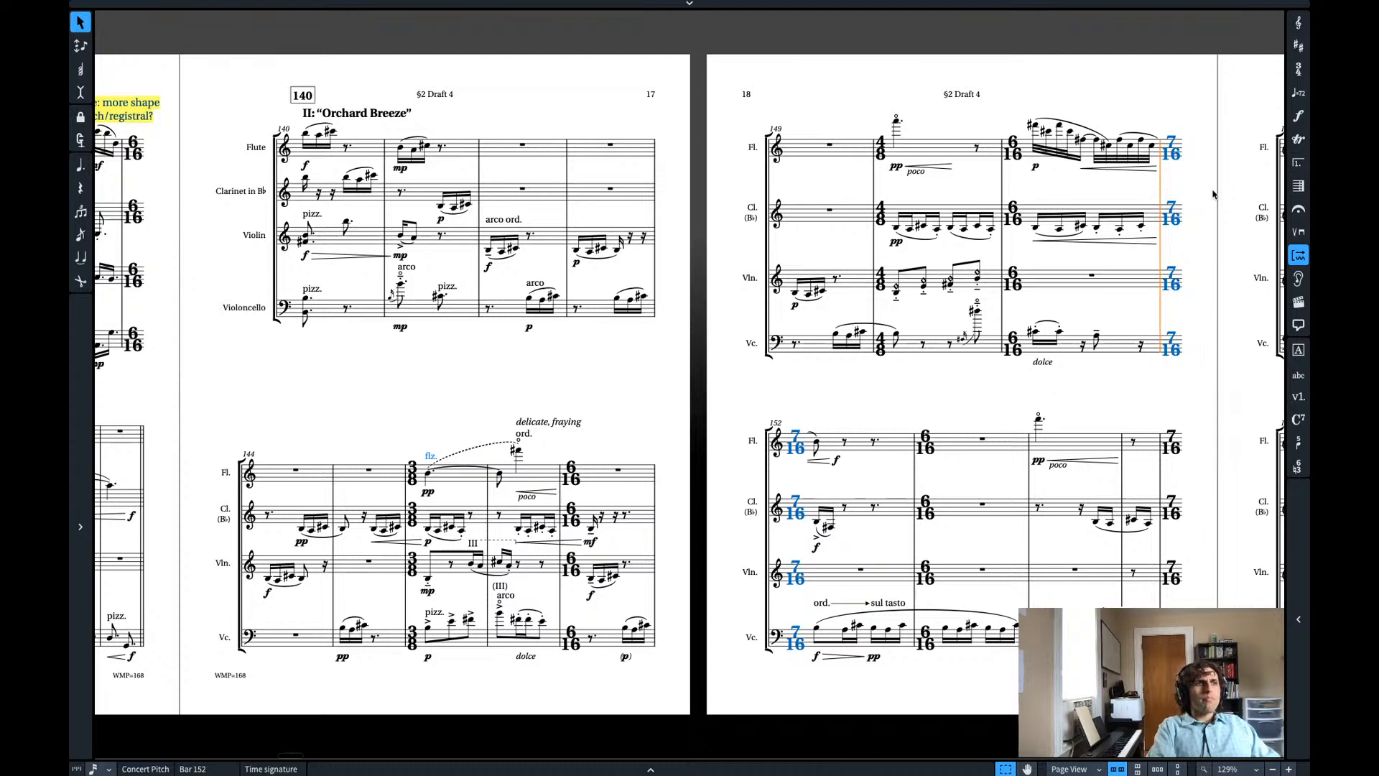
pyautogui.hotkey('shift', 'b')
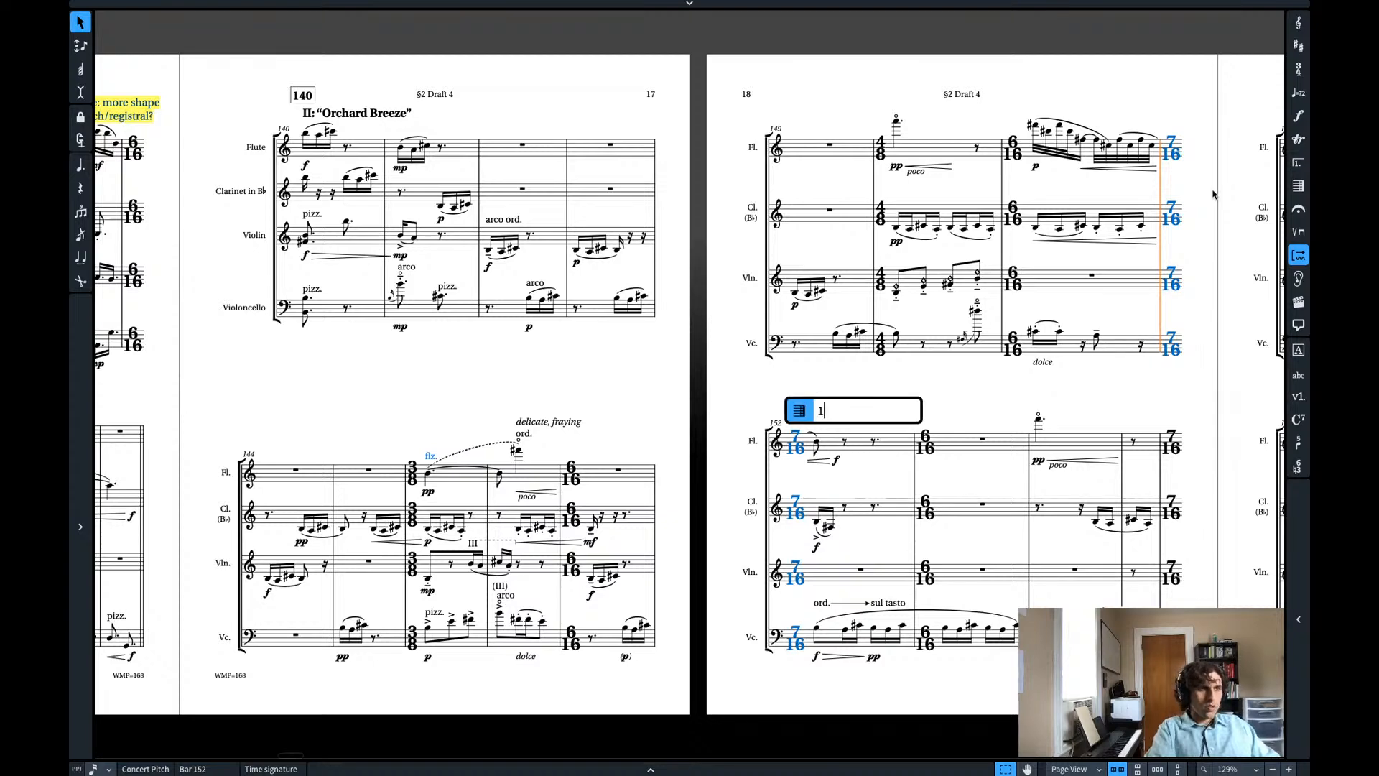
pyautogui.press('Return')
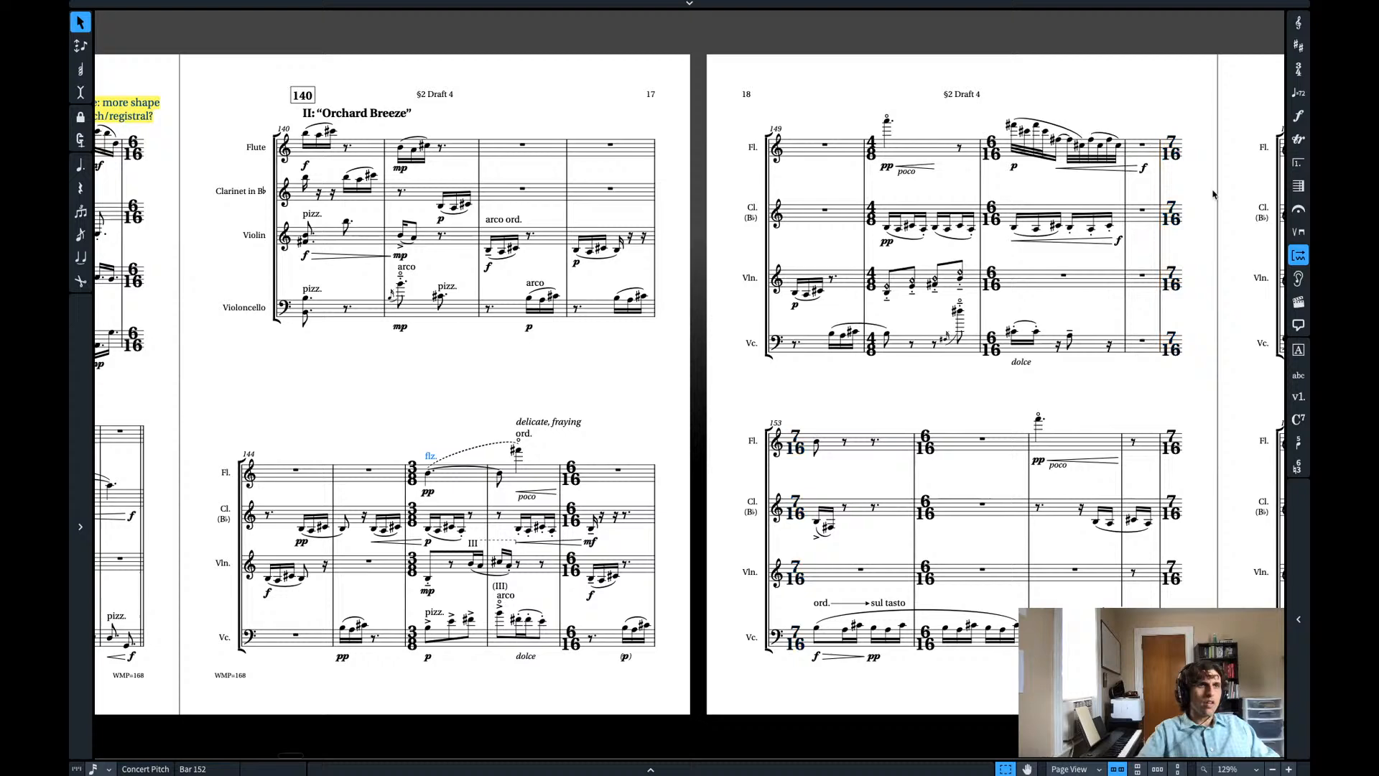
# - Copy the first slurred group of the flute run in bar 151, leaving out its dynamics
pyautogui.click(1079, 146)
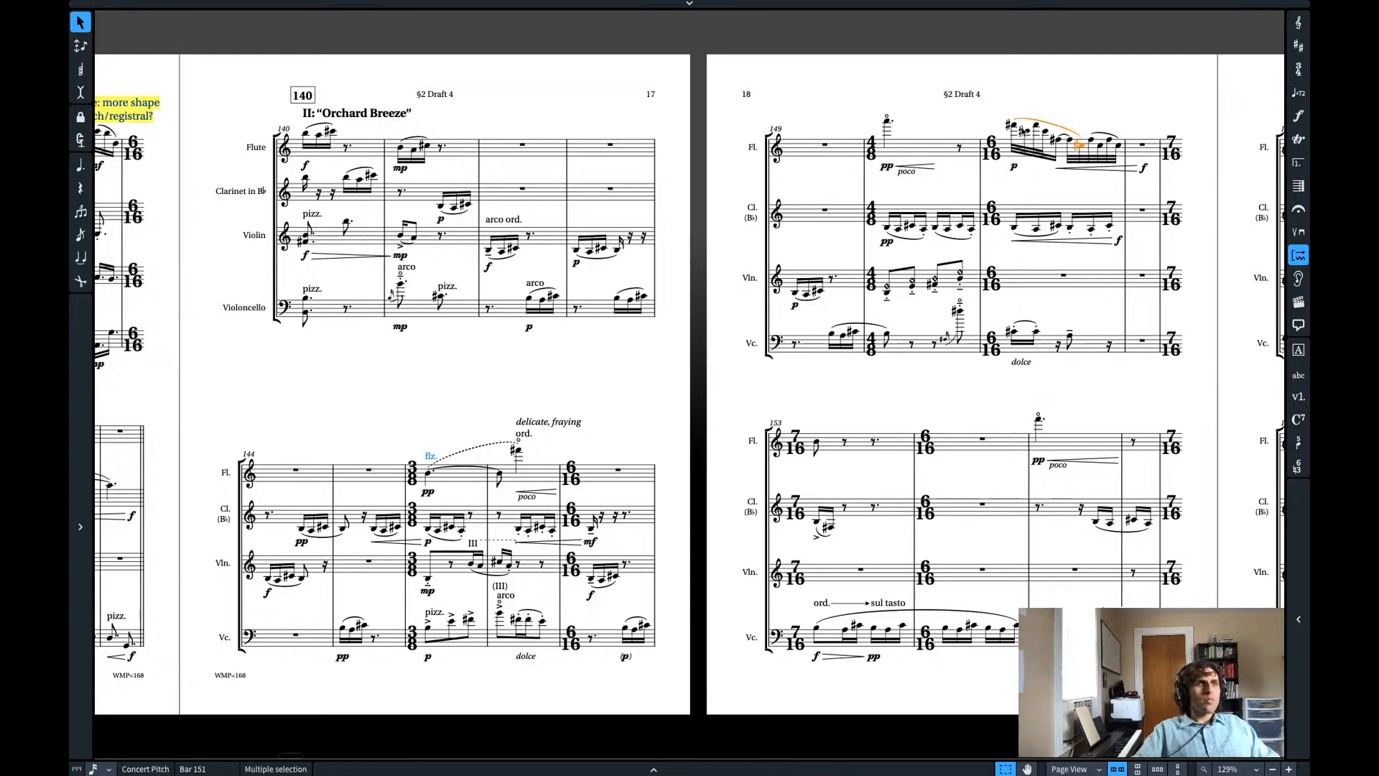
pyautogui.keyDown('shift'); pyautogui.click(1010, 126); pyautogui.keyUp('shift')
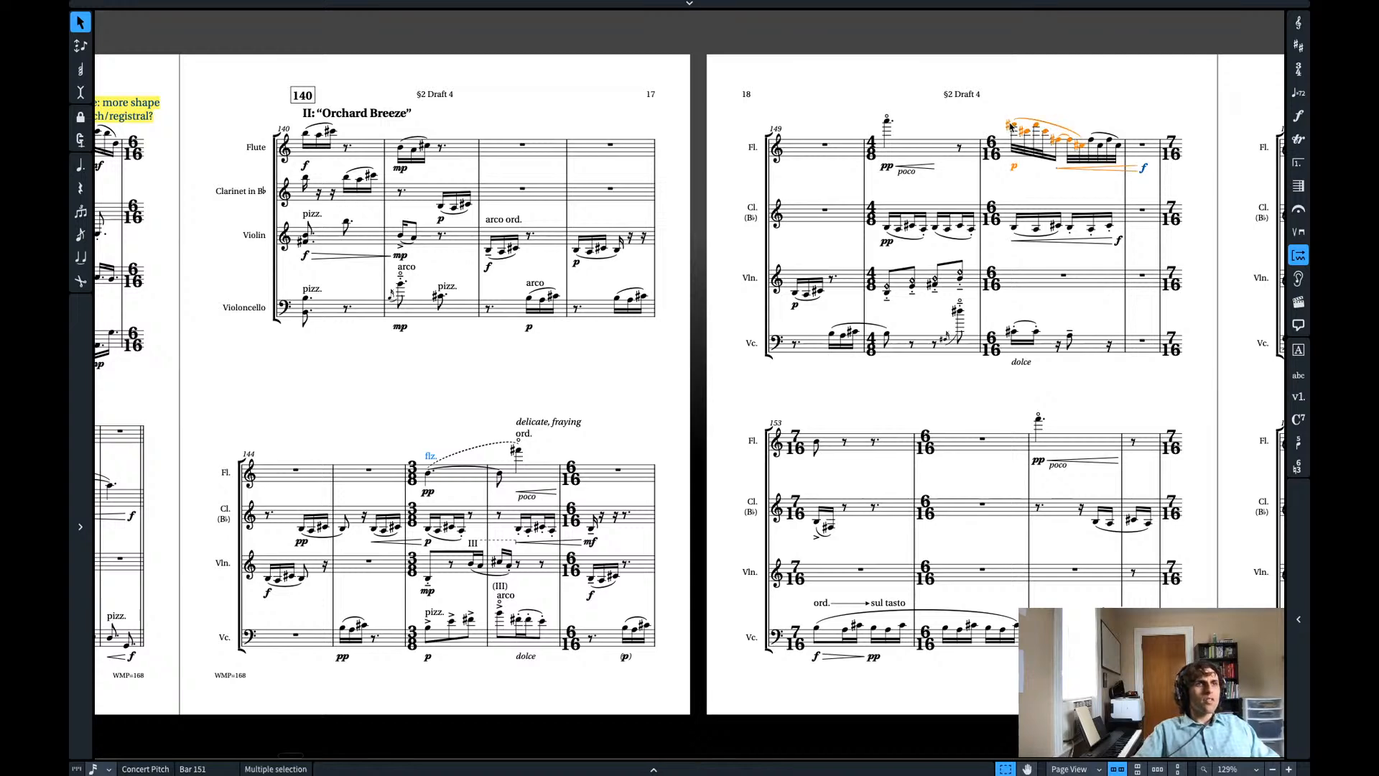
pyautogui.keyDown('ctrl'); pyautogui.click(1078, 173); pyautogui.keyUp('ctrl')
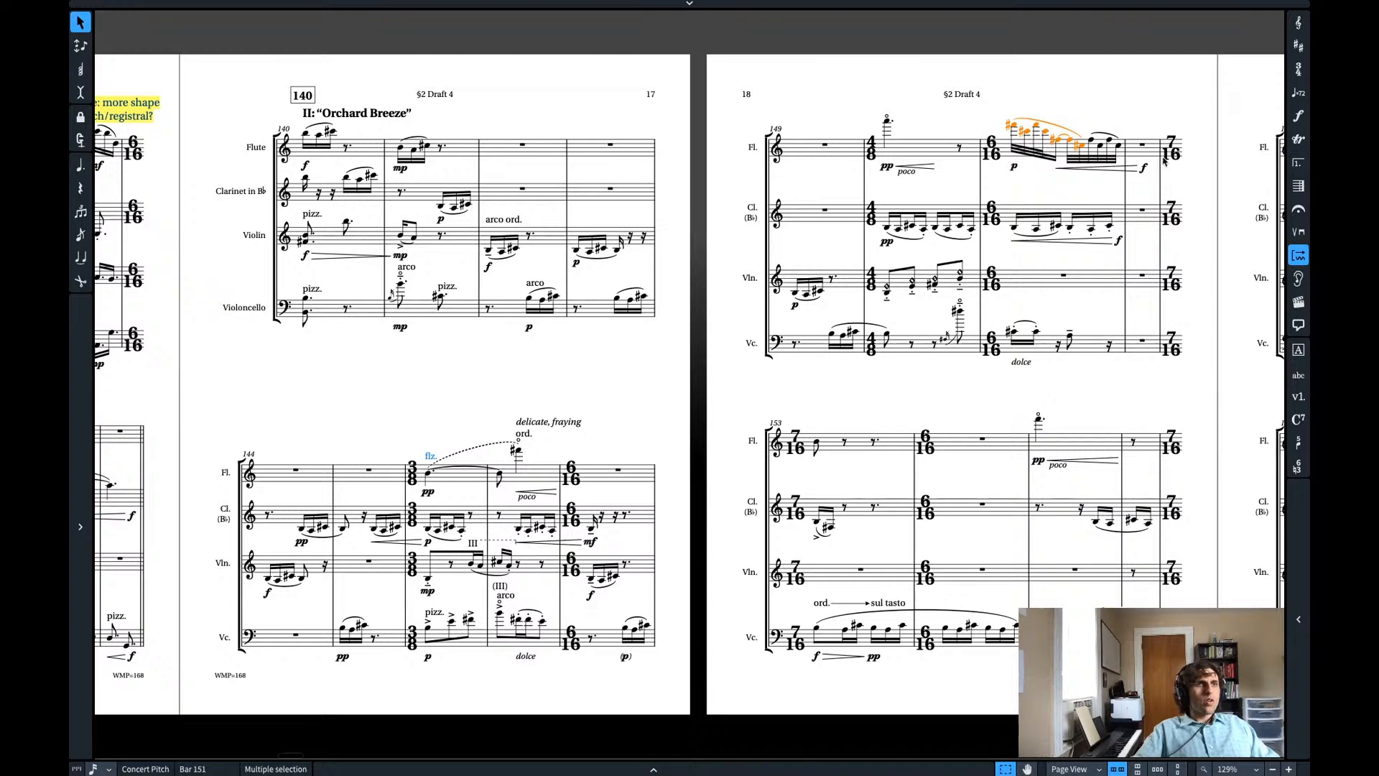
# - Try to paste the copied flute group at the start of the new bar 152, and undo the paste
pyautogui.click(1139, 146)
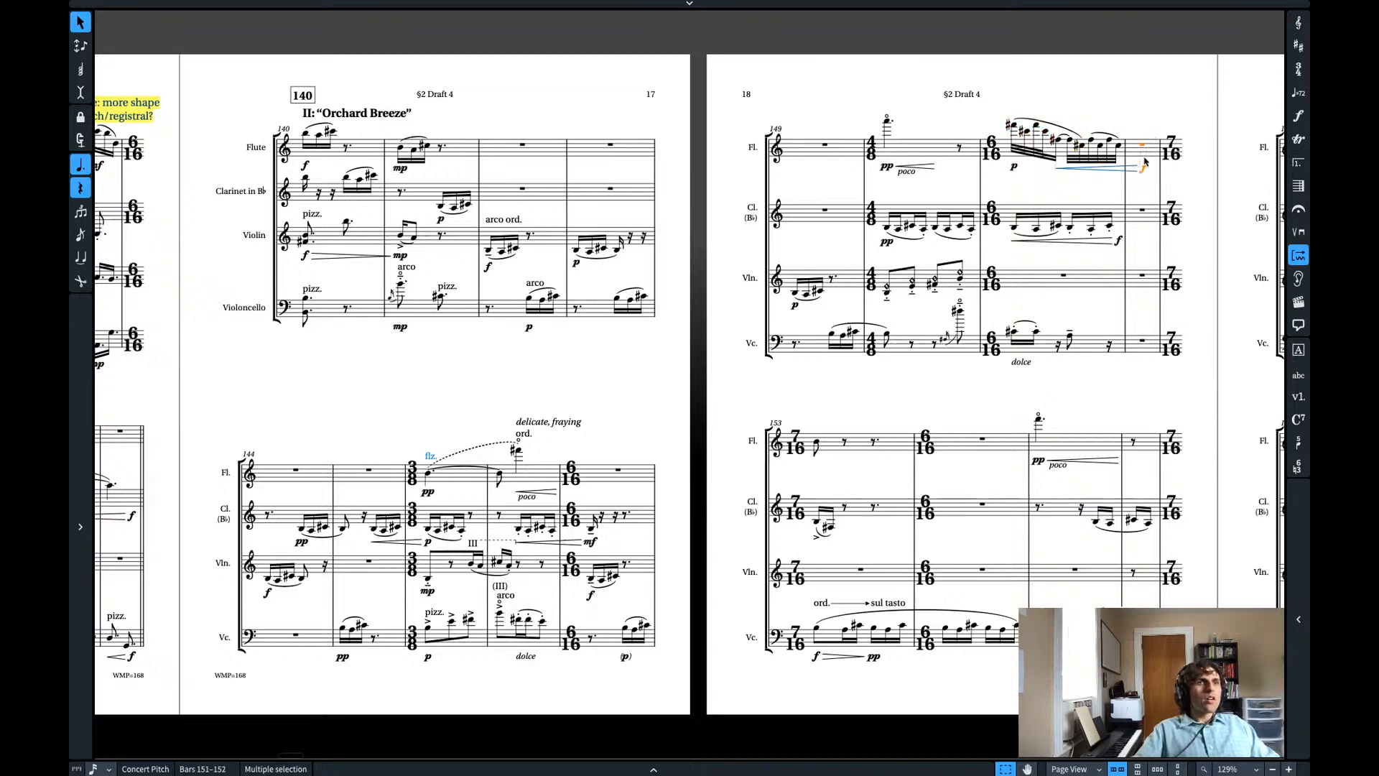
pyautogui.click(1144, 169)
pyautogui.click(1145, 148)
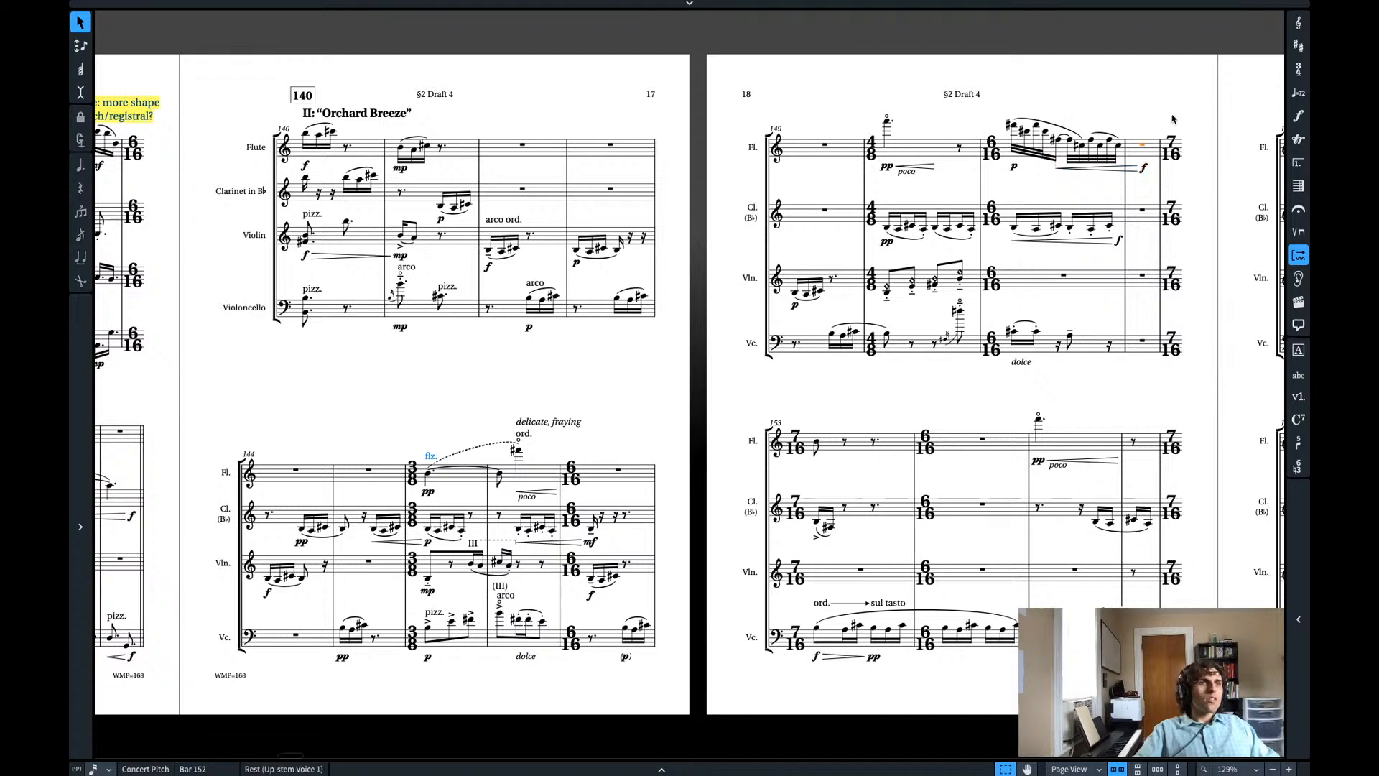
pyautogui.press('Return')
pyautogui.hotkey('ctrl', 'v')
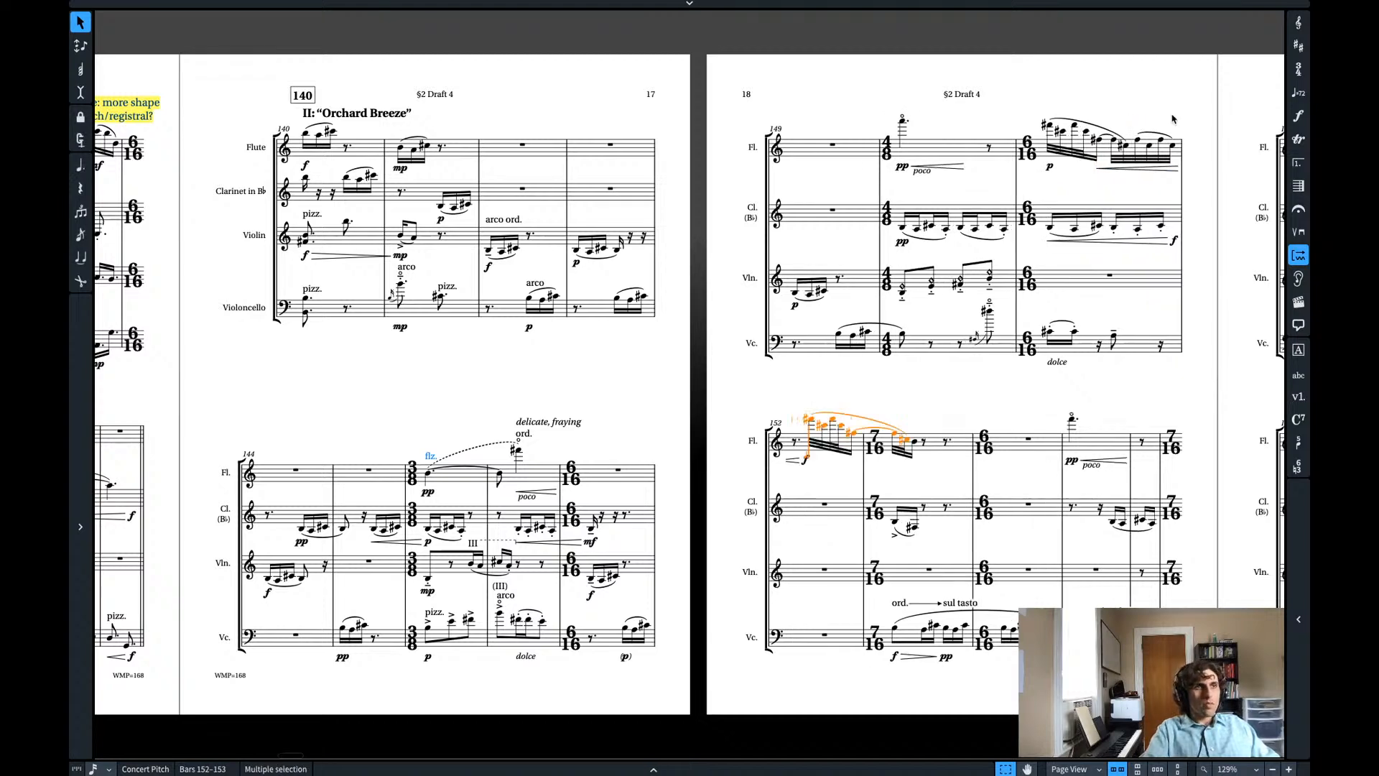
pyautogui.hotkey('ctrl', 'z')
pyautogui.press('Left')
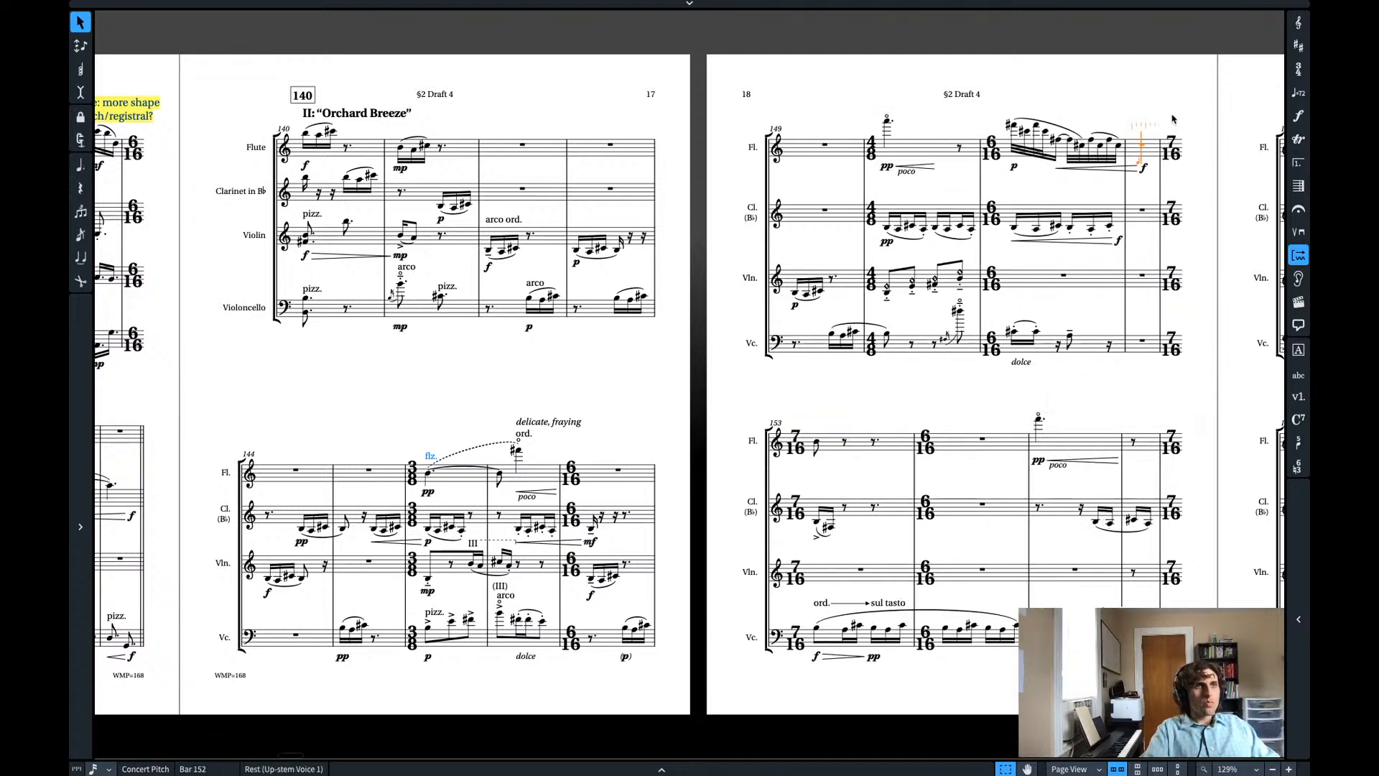
# - Paste the flute group into bar 152 after the opening rest, and move the crescendo and f to begin under its first note
pyautogui.hotkey('ctrl', 'v')
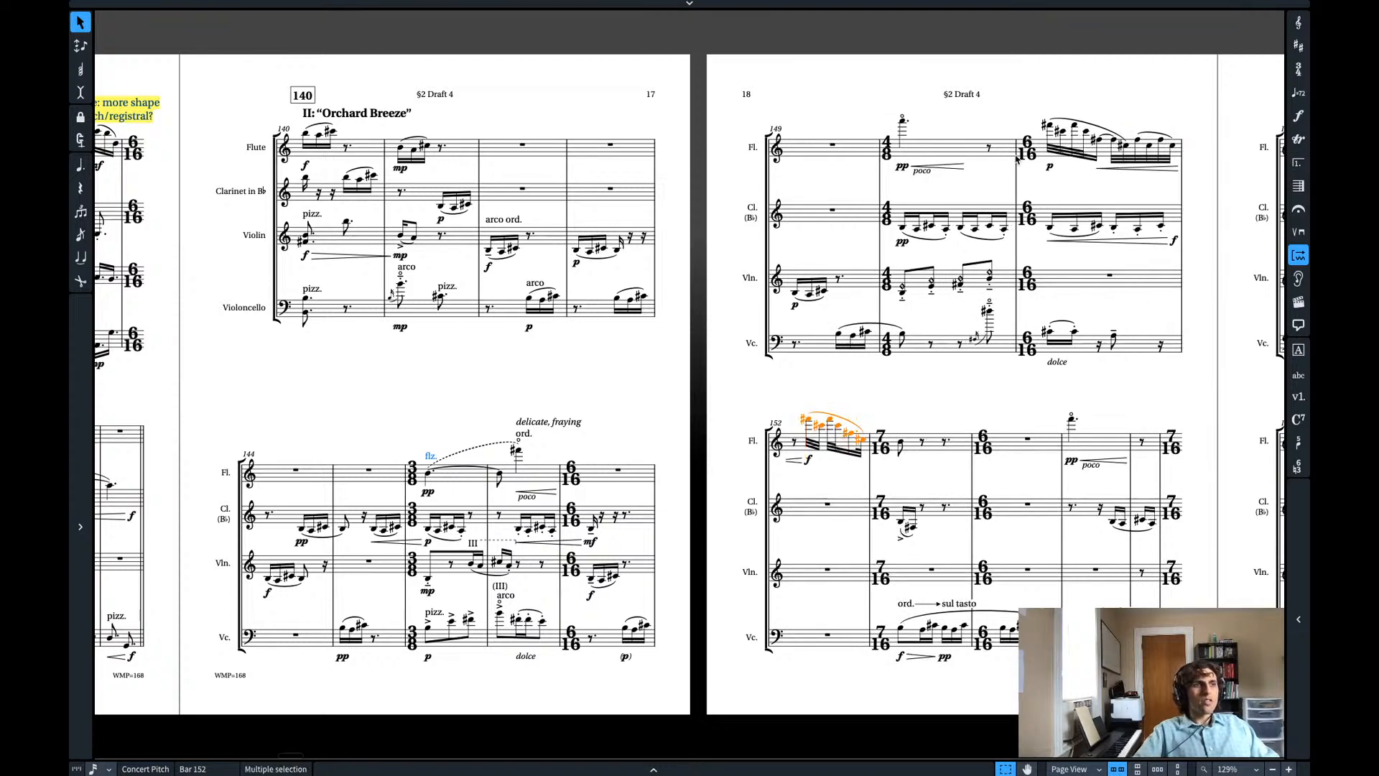
pyautogui.click(789, 461)
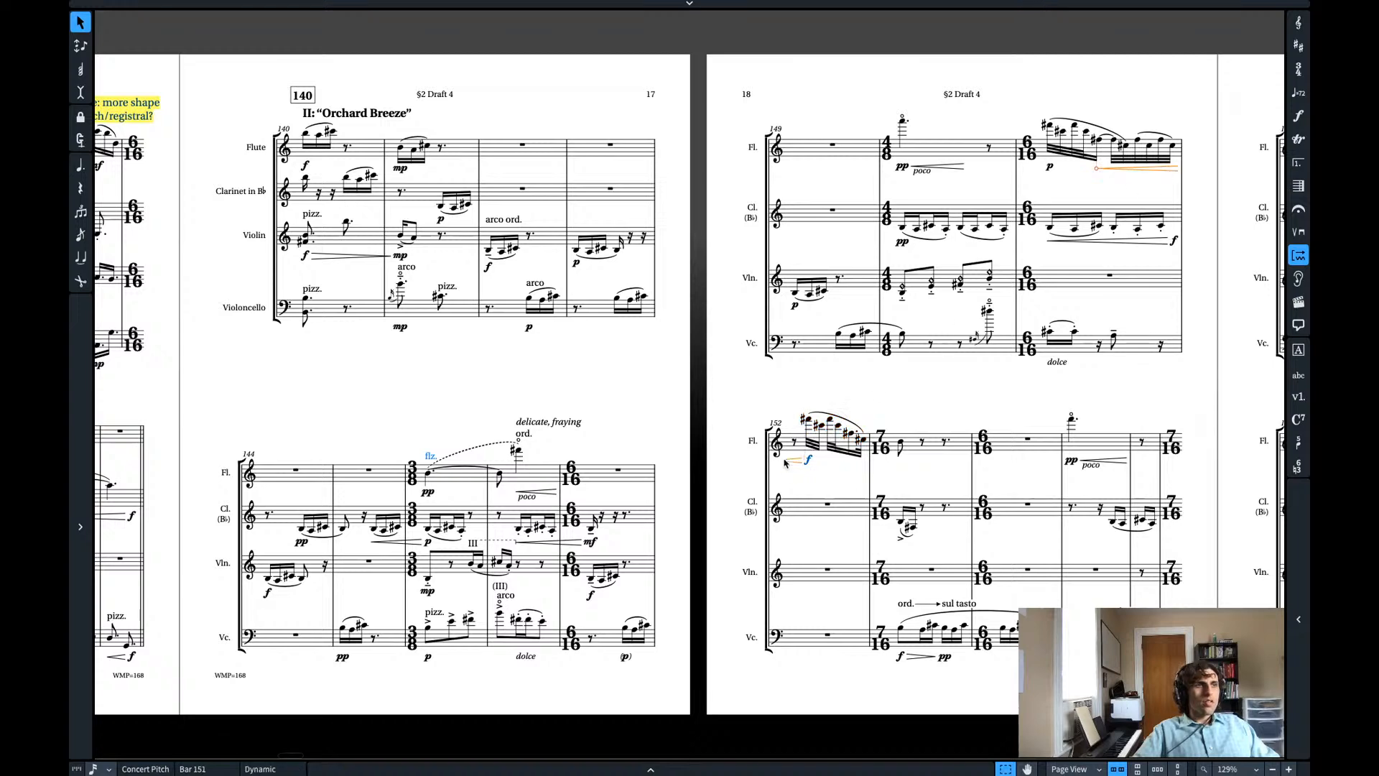
pyautogui.press('super+x')
pyautogui.click(809, 423)
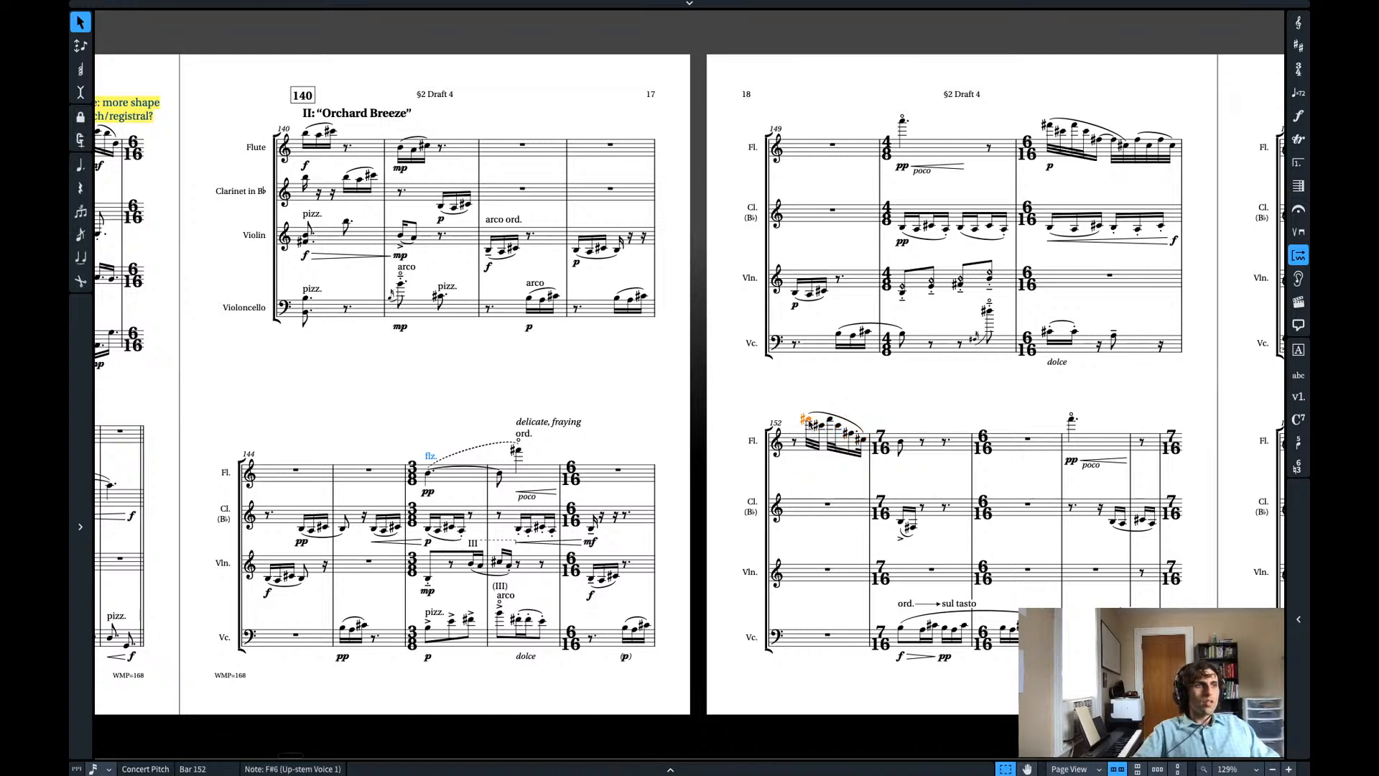
pyautogui.press('super+v')
pyautogui.click(913, 461)
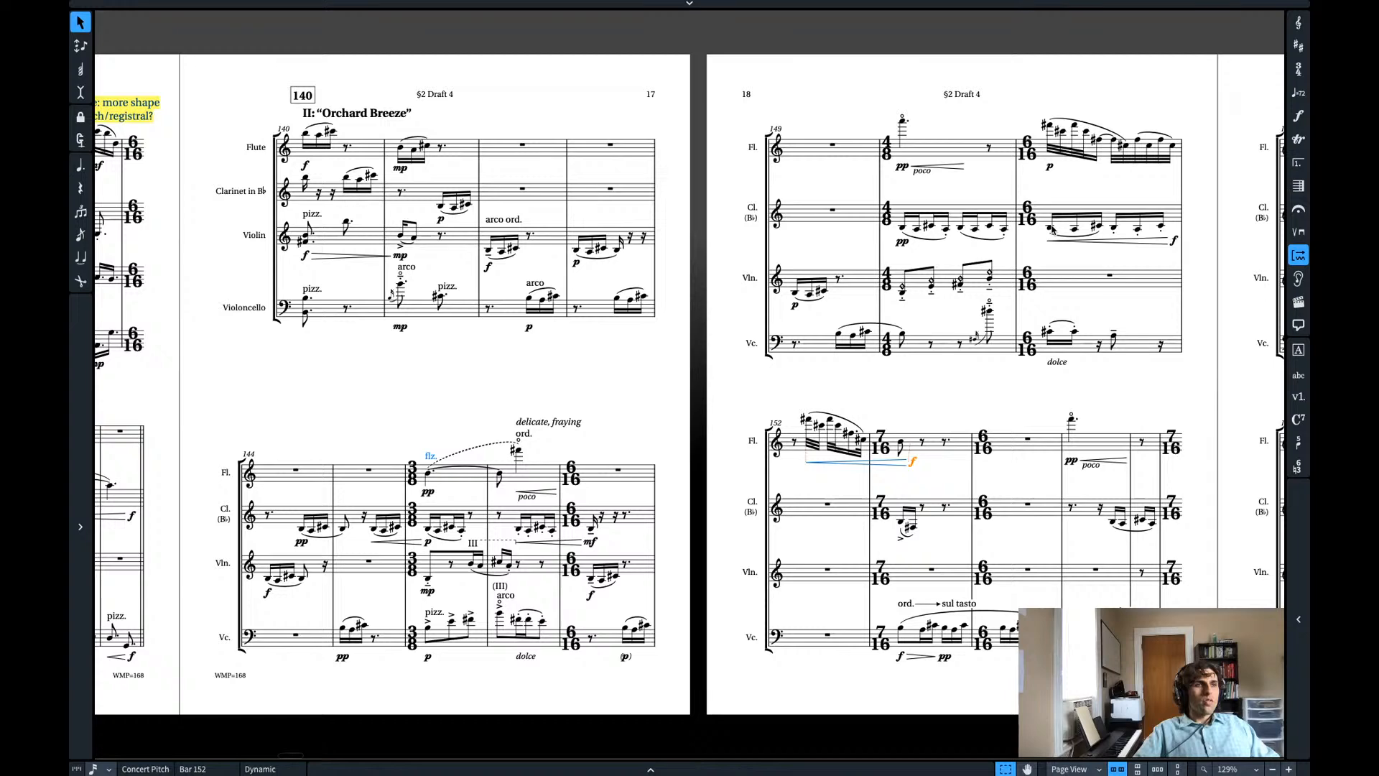
# - Move the clarinet passage of bar 151, with its crescendo to f, into bar 152
pyautogui.moveTo(1053, 230); pyautogui.dragTo(1176, 242)
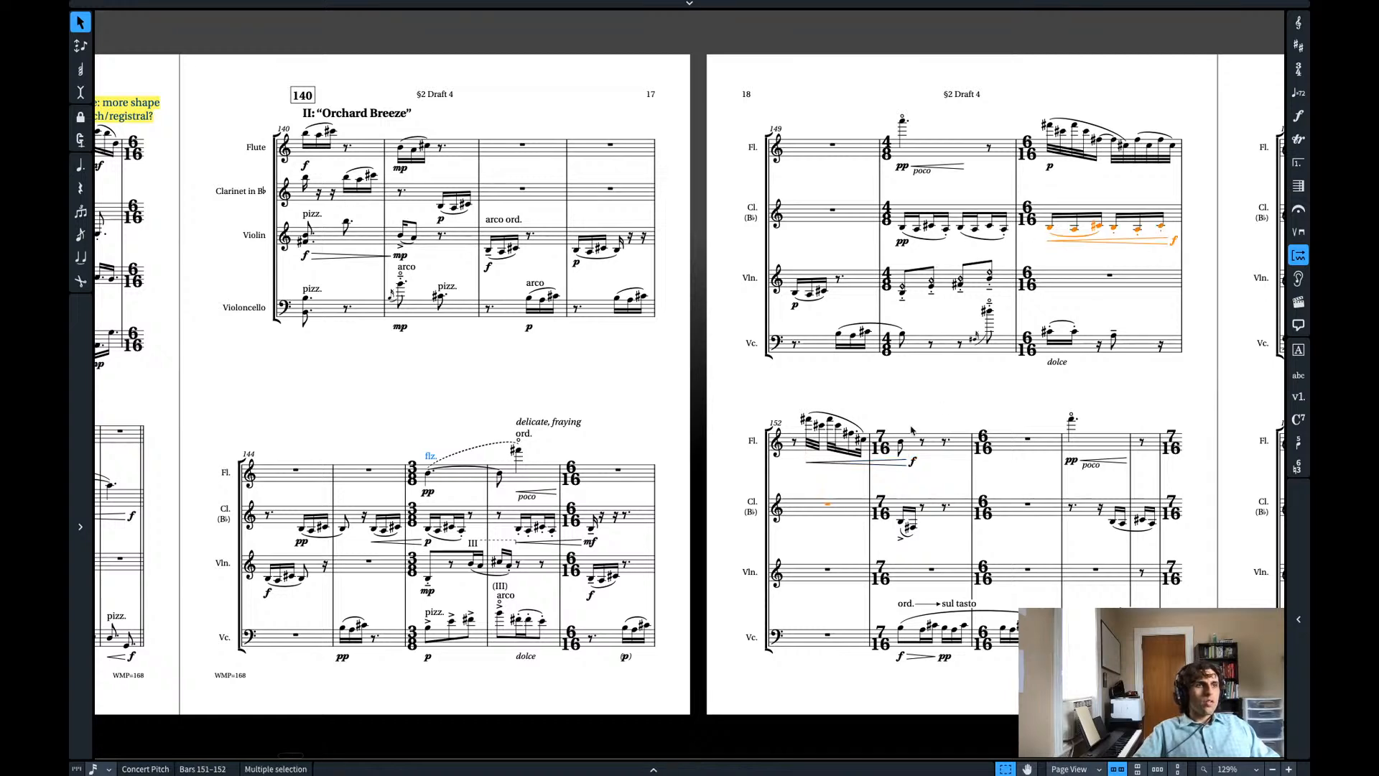
pyautogui.press('Delete')
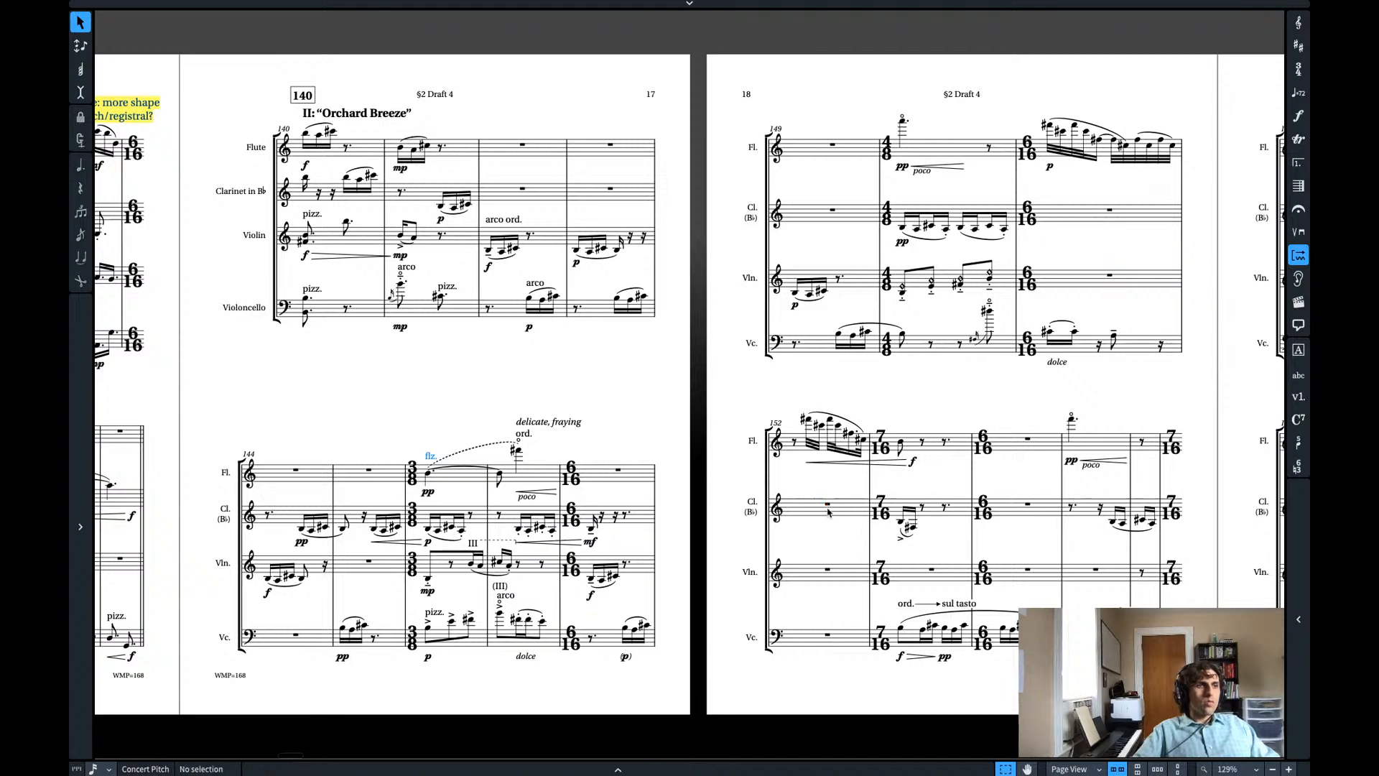
pyautogui.click(829, 509)
pyautogui.hotkey('ctrl', 'v')
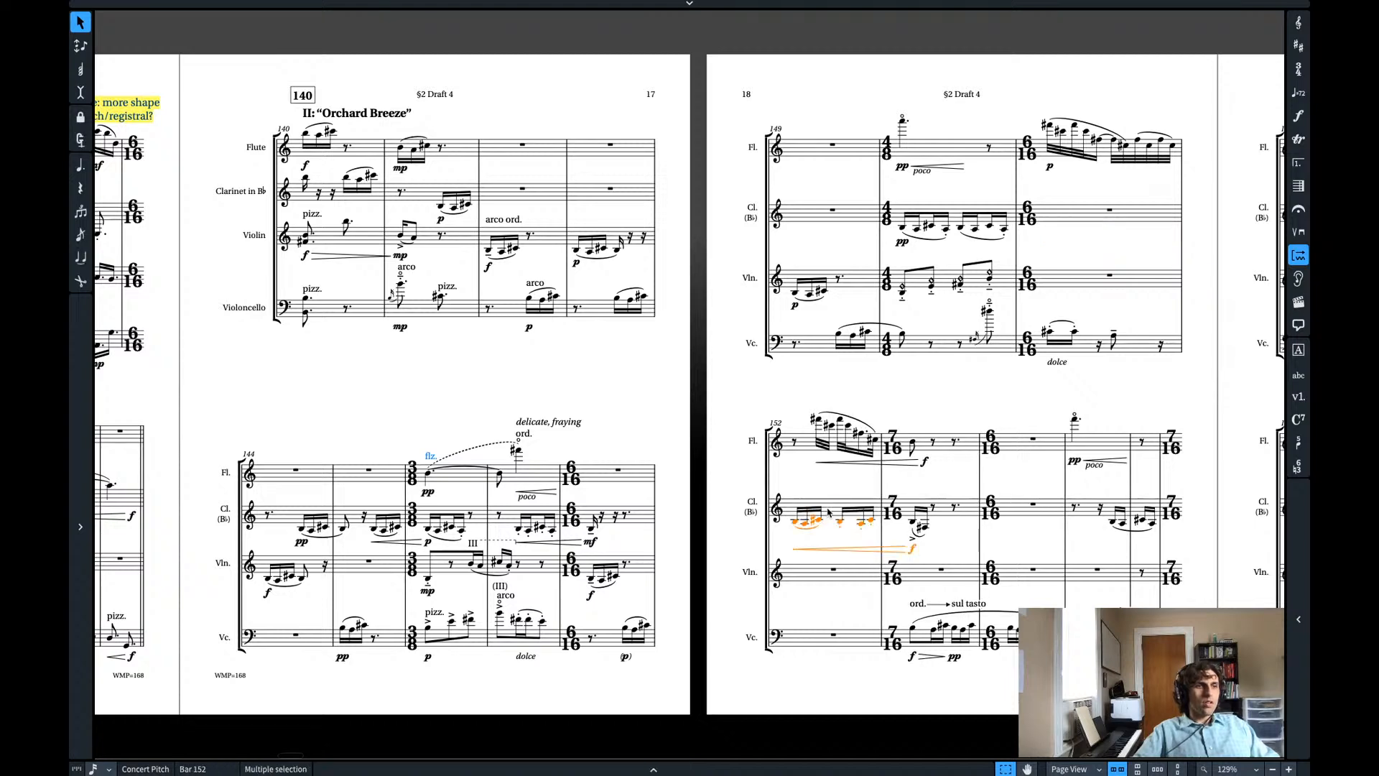
# - Repeat the clarinet's second slurred group of bar 150 at the start of bar 151
pyautogui.click(960, 228)
pyautogui.keyDown('shift'); pyautogui.click(1003, 231); pyautogui.keyUp('shift')
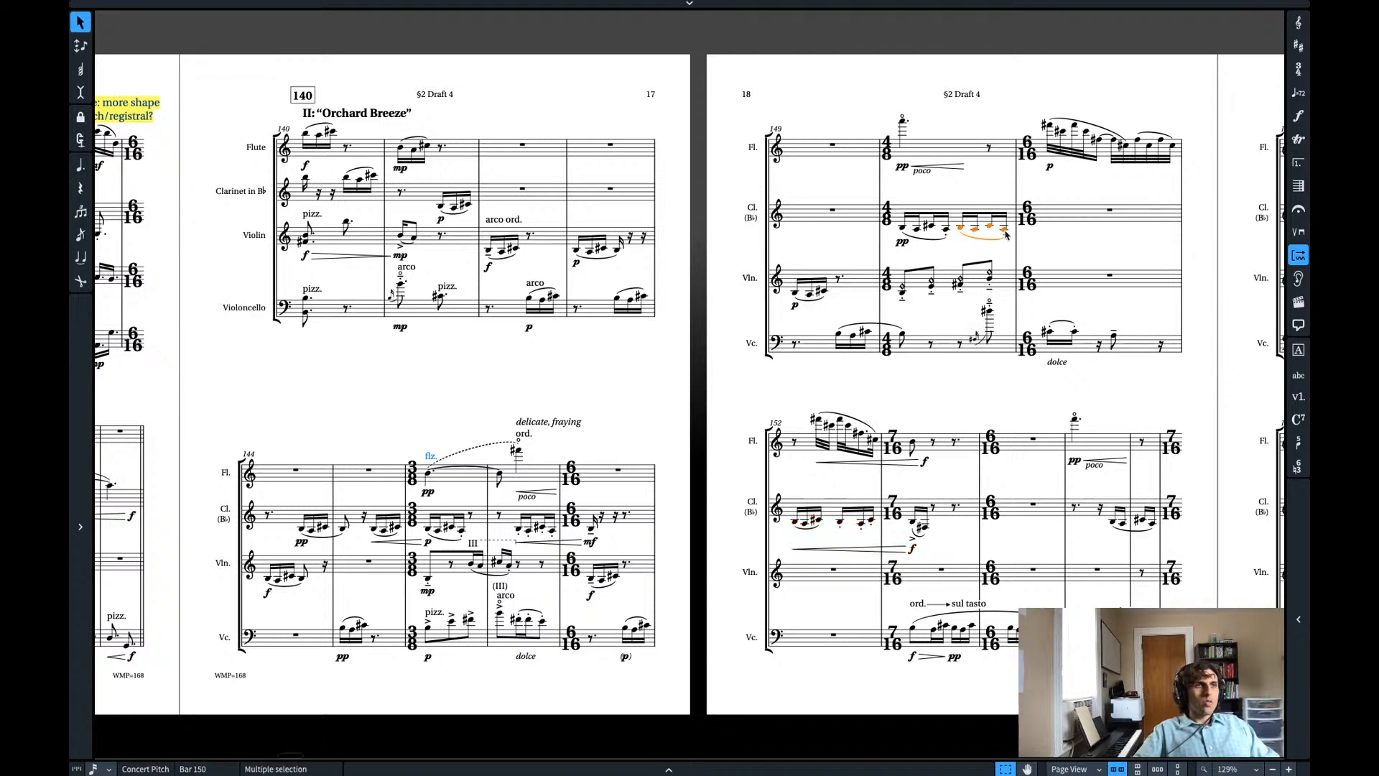
pyautogui.press('r')
# - Shift the repeated clarinet group in bar 151 an eighth note later and copy its first two notes to the start of the bar
pyautogui.click(1102, 228)
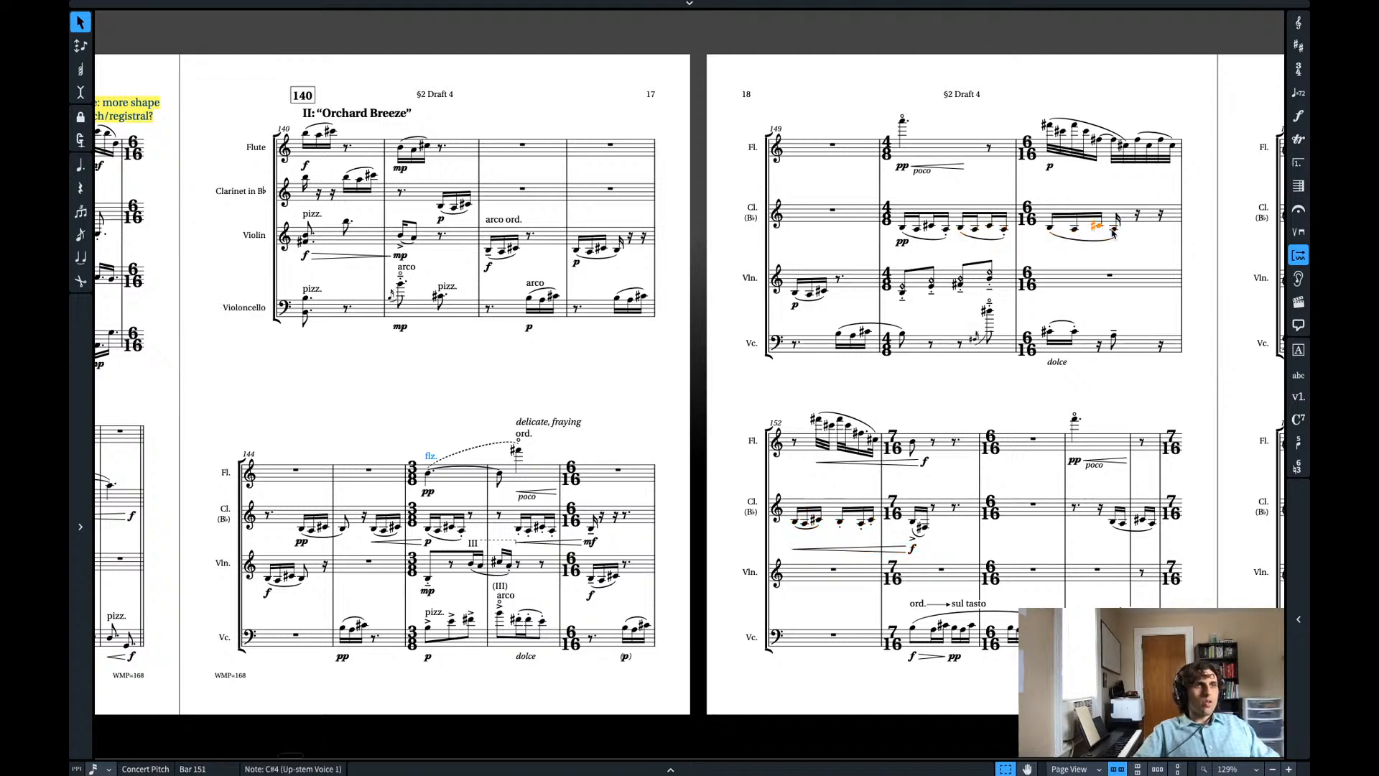
pyautogui.keyDown('shift'); pyautogui.click(1051, 228); pyautogui.keyUp('shift')
pyautogui.hotkey('alt', 'Right')
pyautogui.hotkey('alt', 'Right')
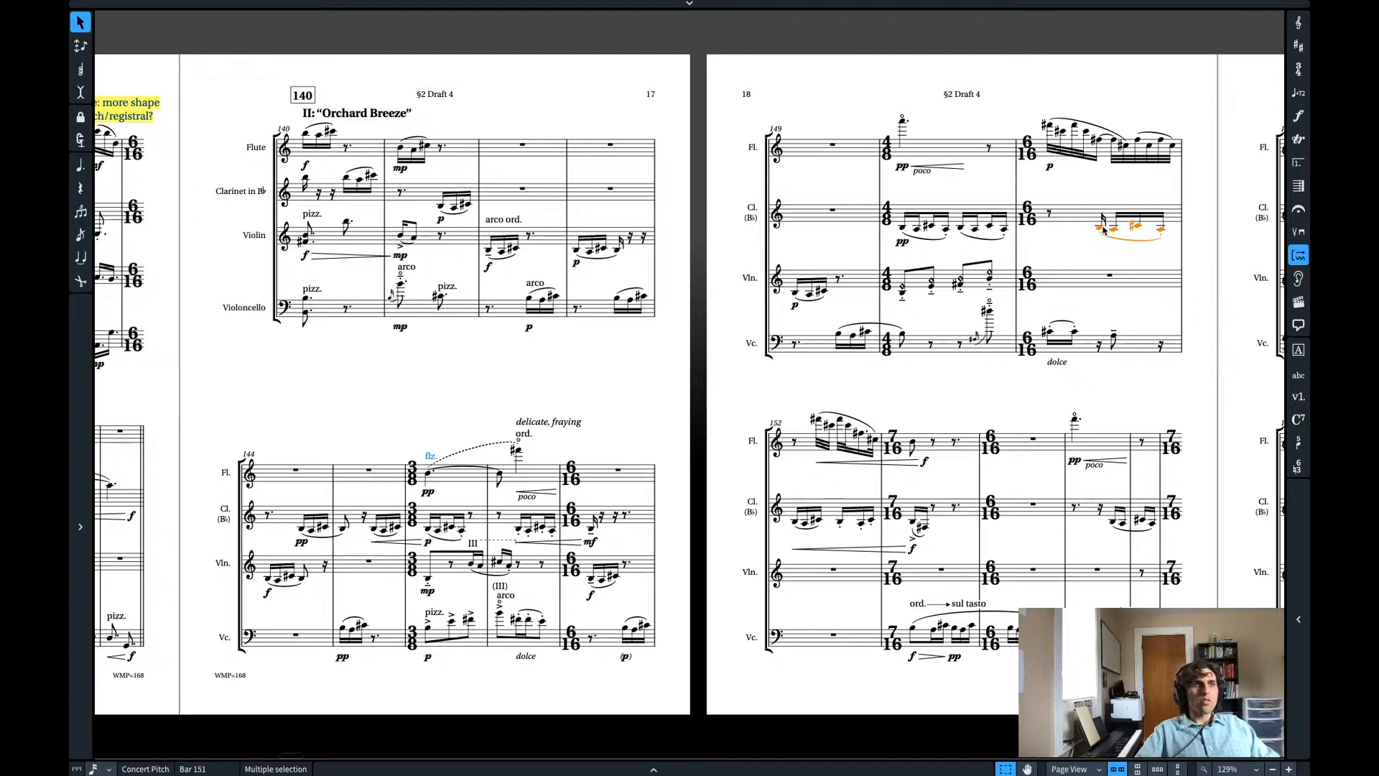
pyautogui.click(1101, 229)
pyautogui.keyDown('shift'); pyautogui.click(1114, 231); pyautogui.keyUp('shift')
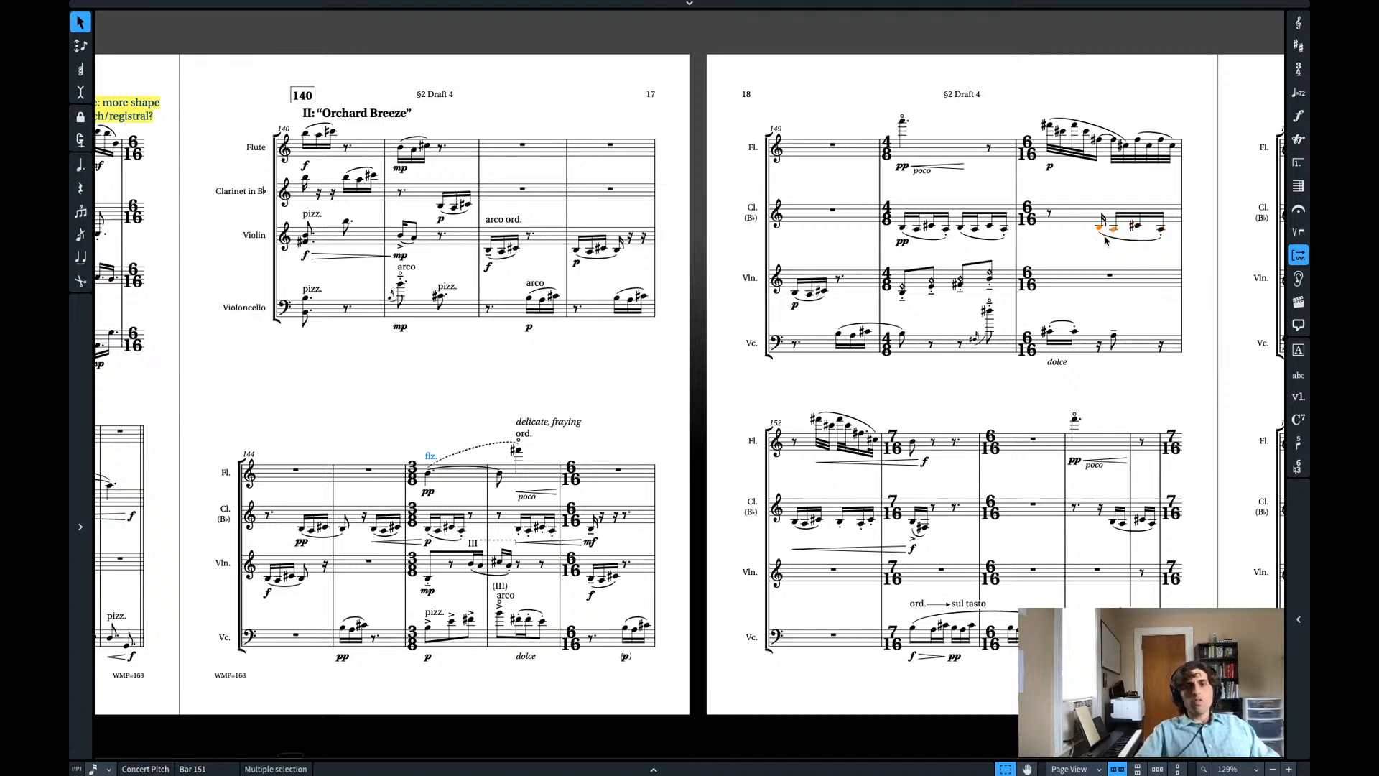
pyautogui.keyDown('alt'); pyautogui.click(1050, 217); pyautogui.keyUp('alt')
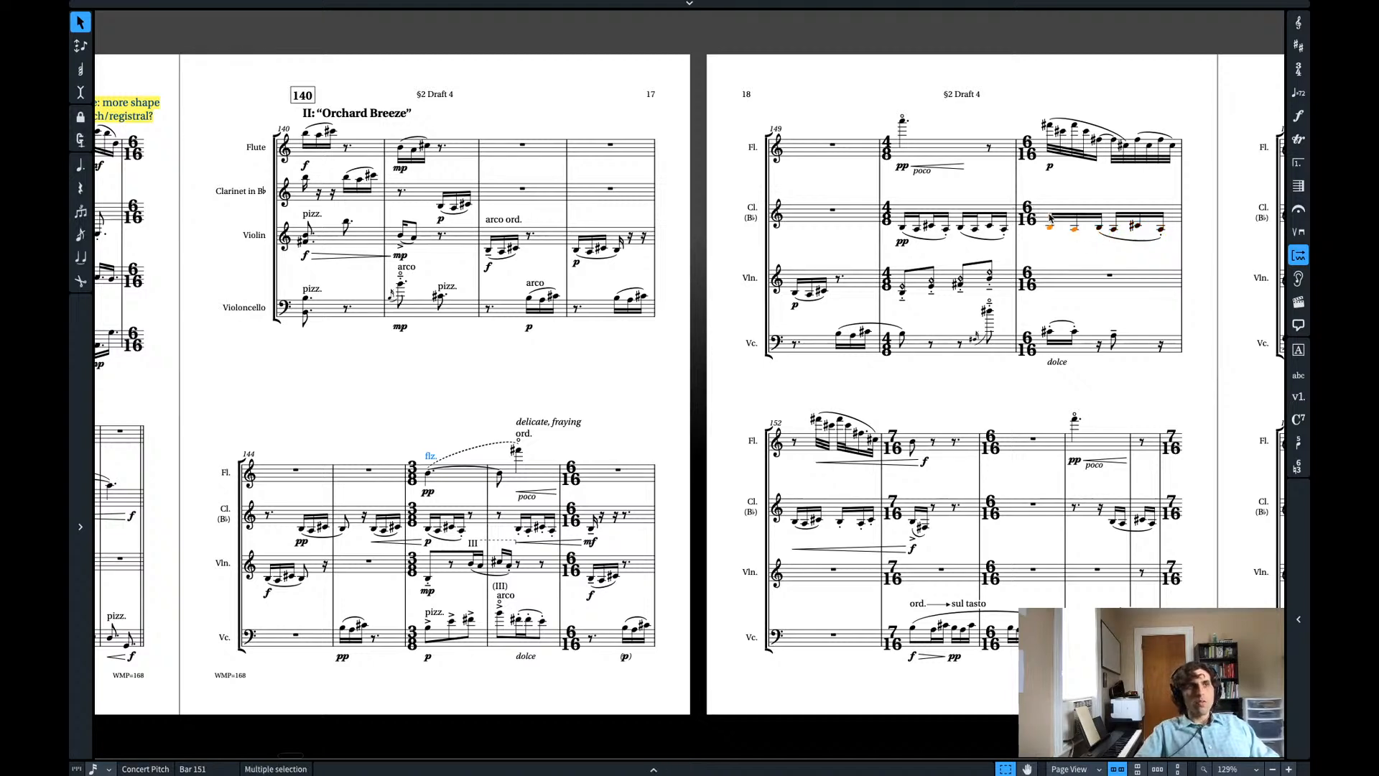
# - Move the clarinet slur in bar 151 to begin on the first note and extend it to the last note
pyautogui.click(1120, 235)
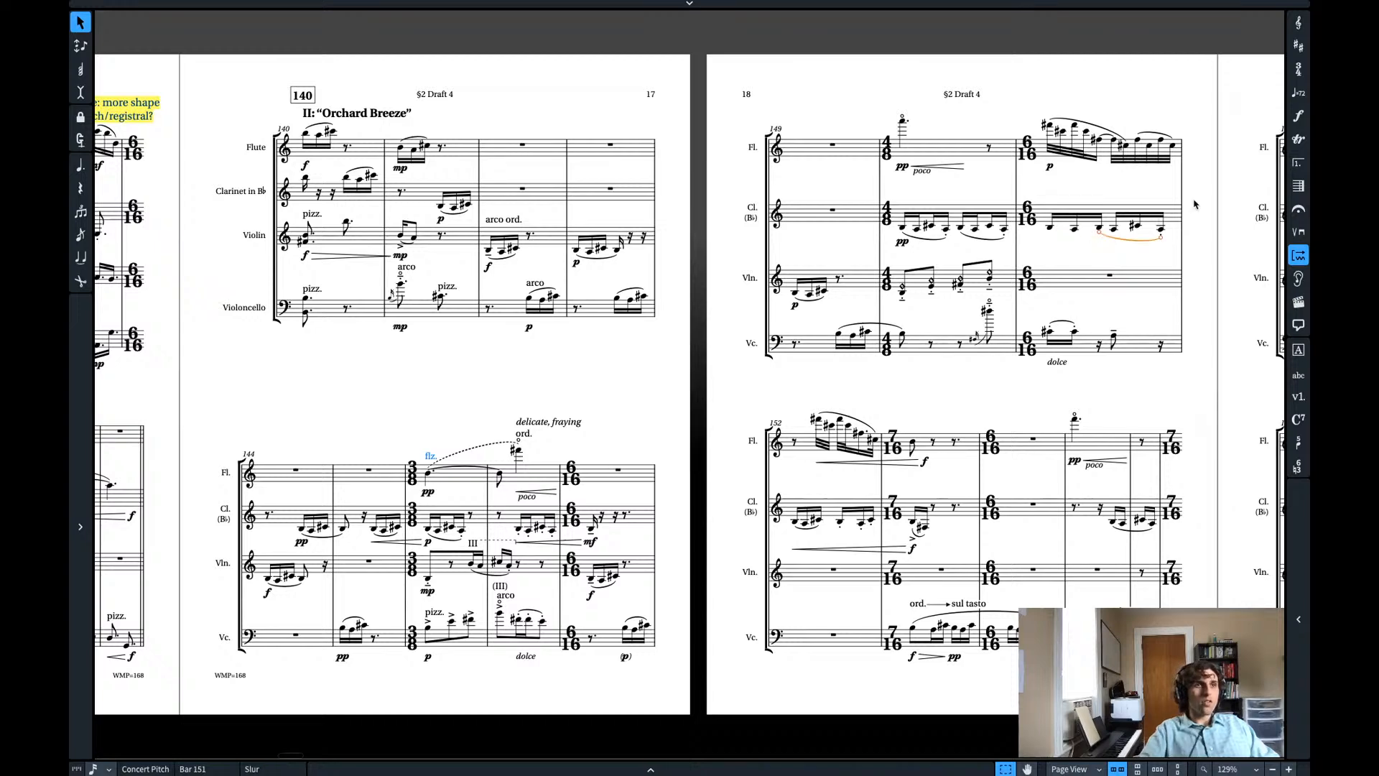
pyautogui.hotkey('alt', 'Left')
pyautogui.hotkey('alt', 'Left')
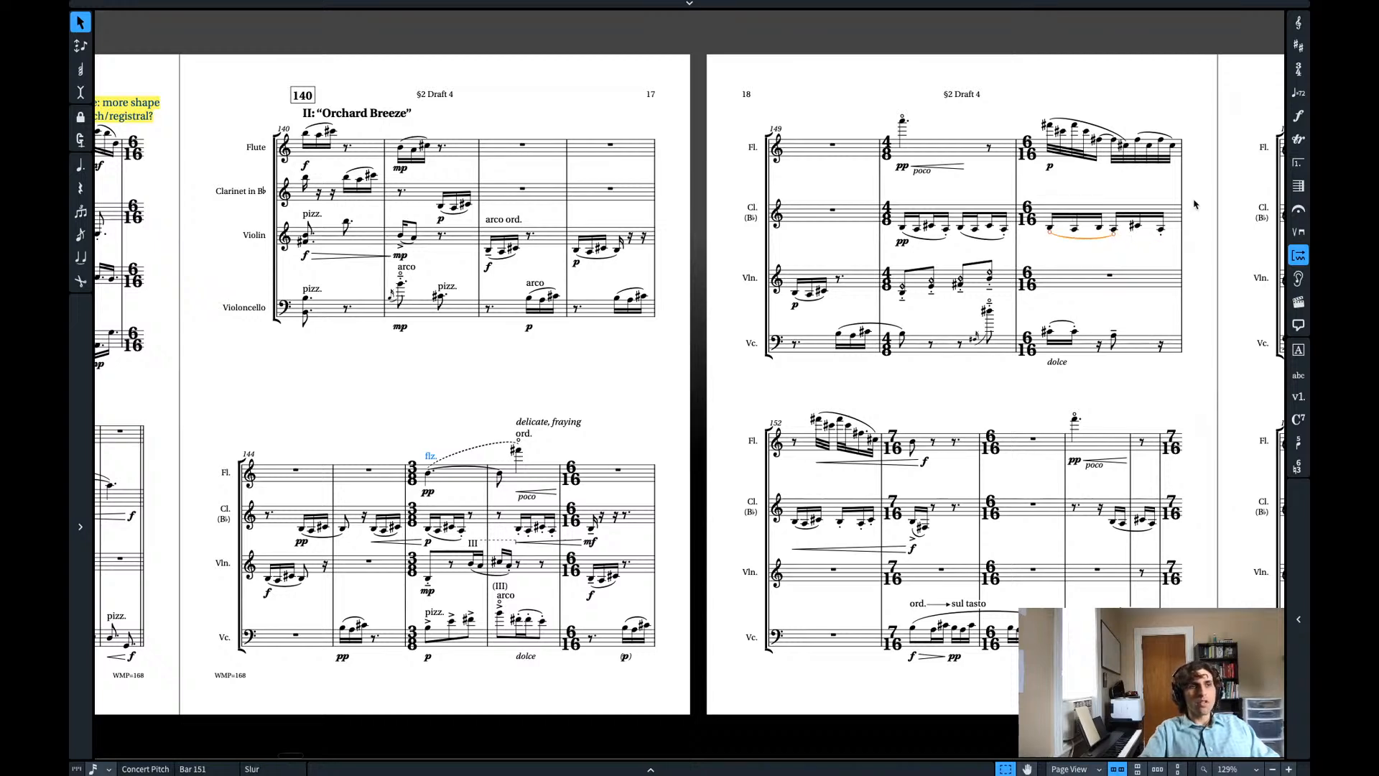
pyautogui.hotkey('shift', 'alt', 'Right')
pyautogui.hotkey('shift', 'alt', 'Right')
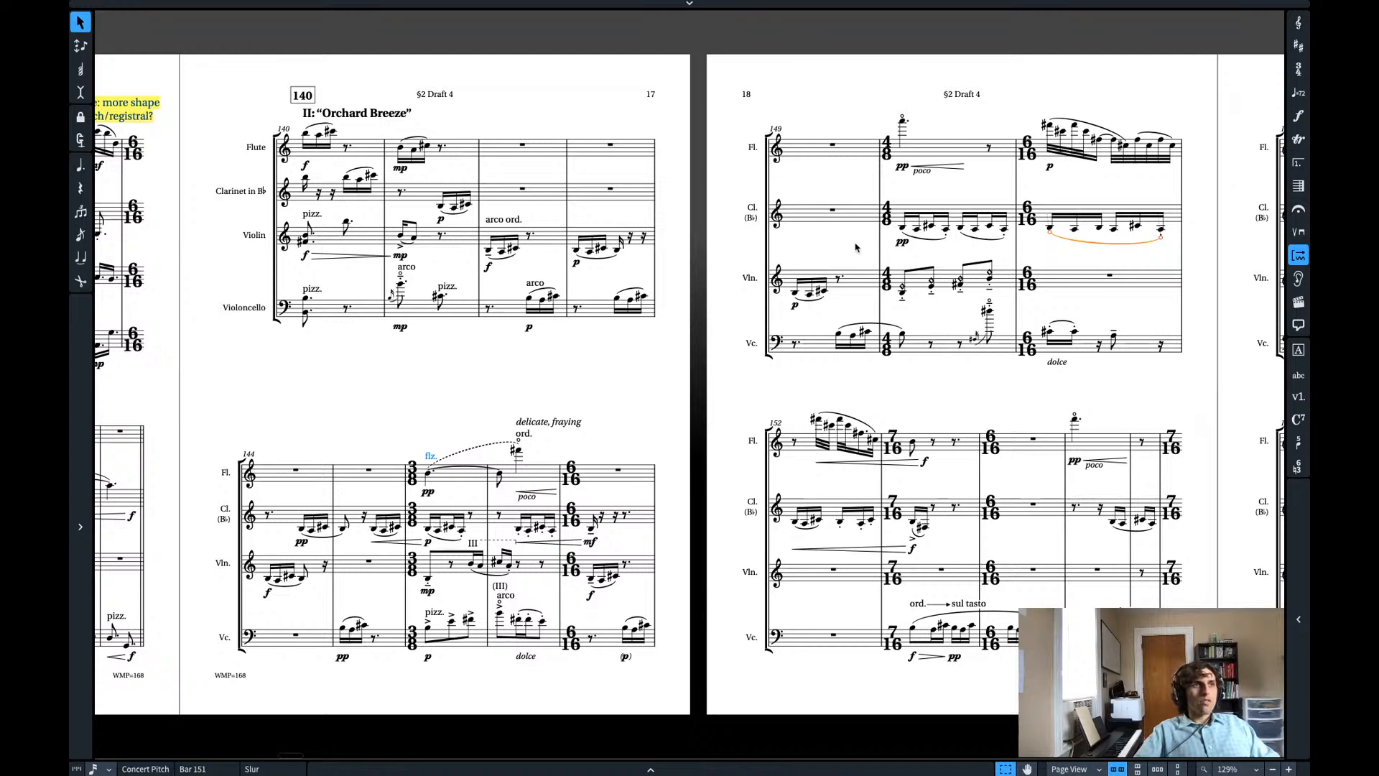
# - Play the revised passage from the start of bar 150
pyautogui.keyDown('ctrl'); pyautogui.click(908, 227); pyautogui.keyUp('ctrl')
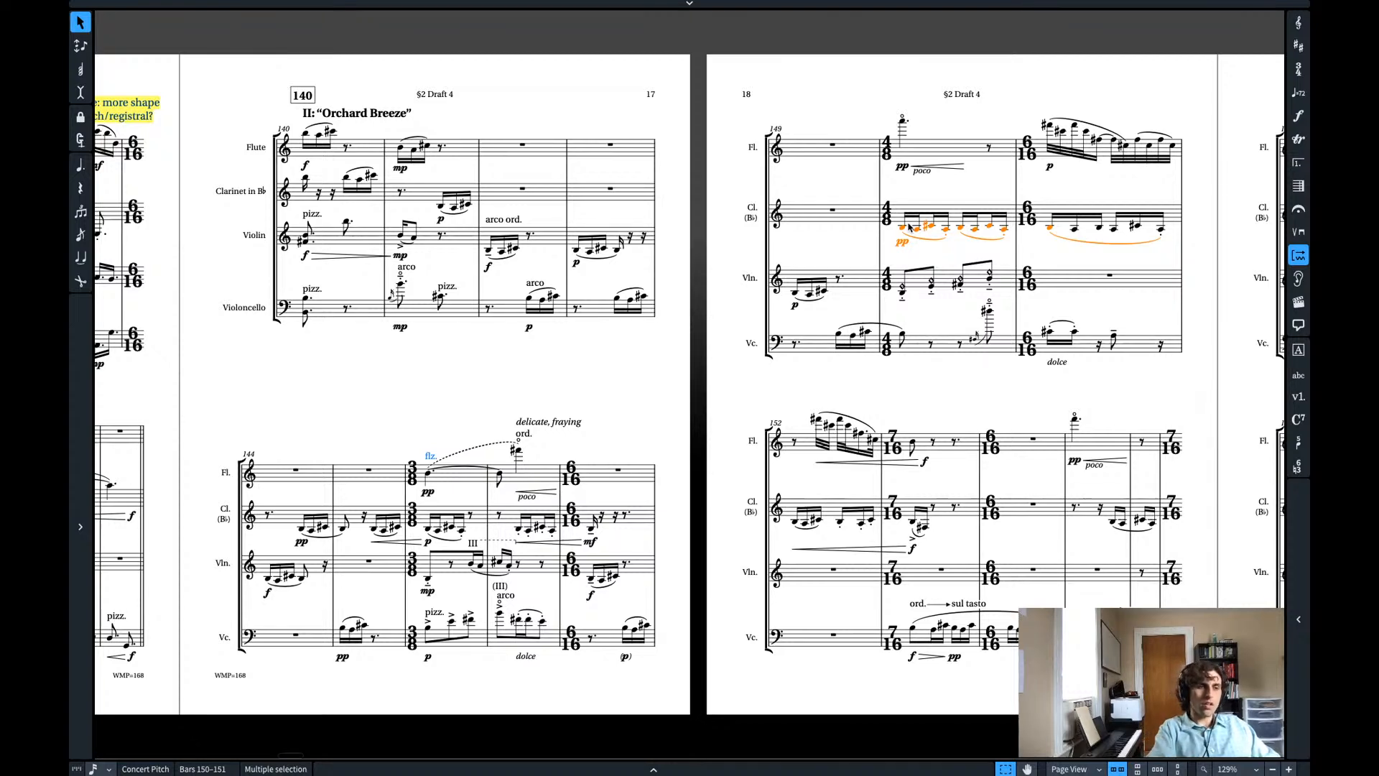
pyautogui.press('space')
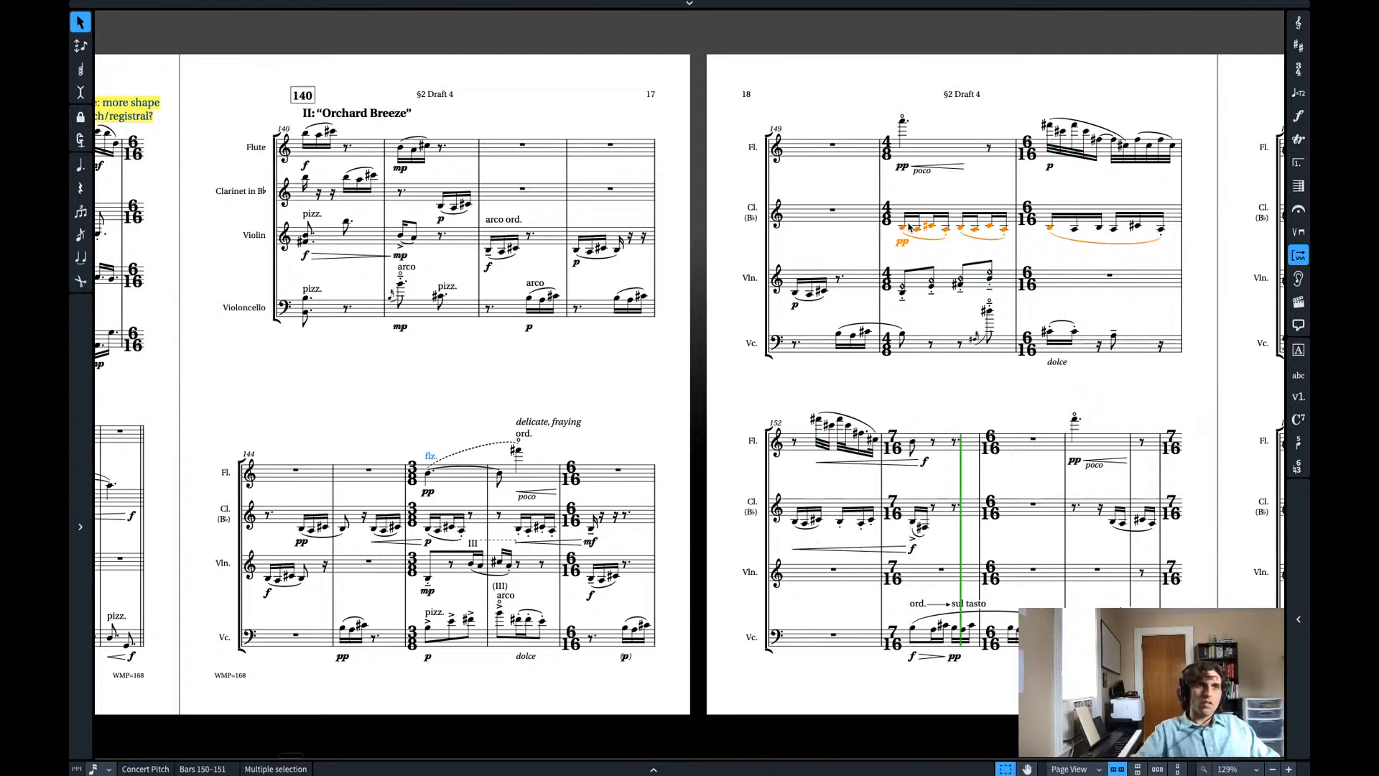
pyautogui.press('space')
# - Copy the 6/16 time signature of bar 151 to the start of bar 152
pyautogui.click(1033, 221)
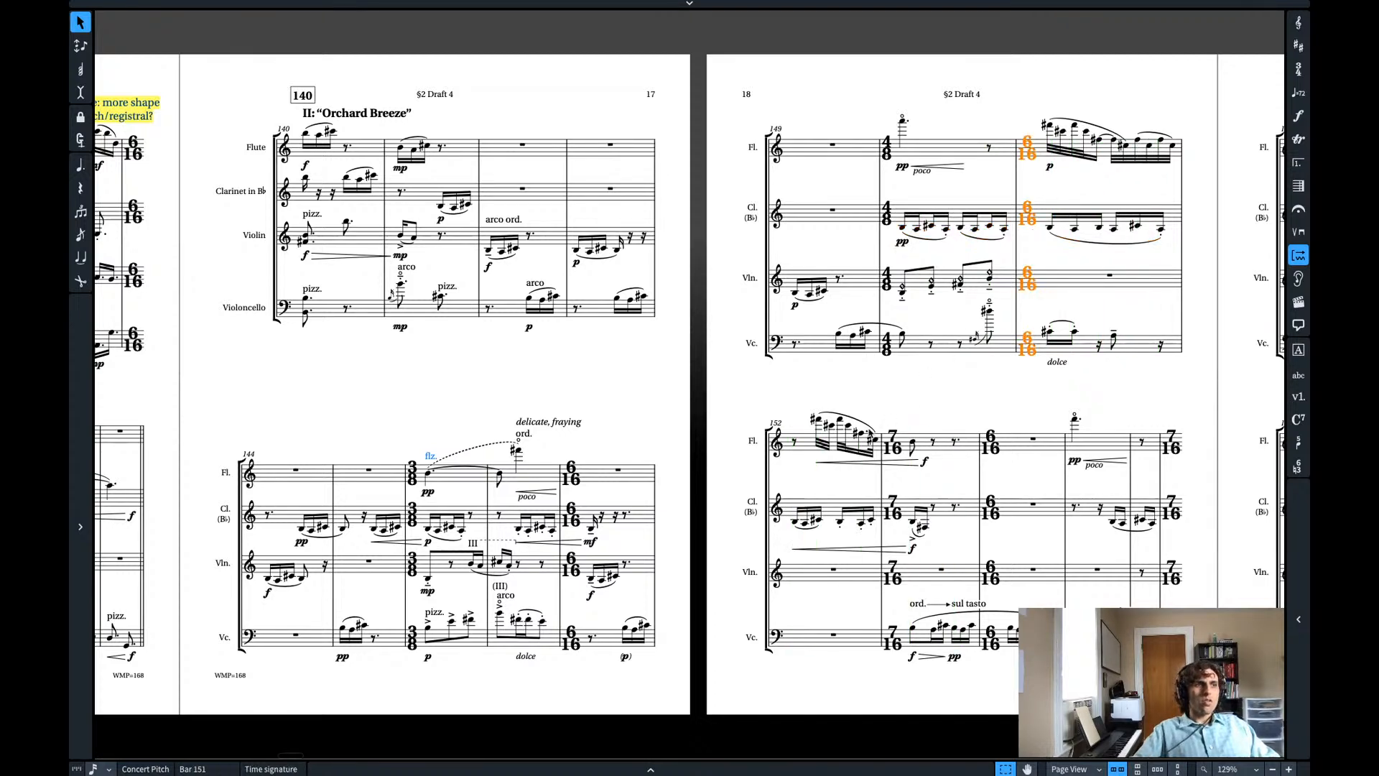
pyautogui.click(795, 440)
pyautogui.hotkey('ctrl', 'v')
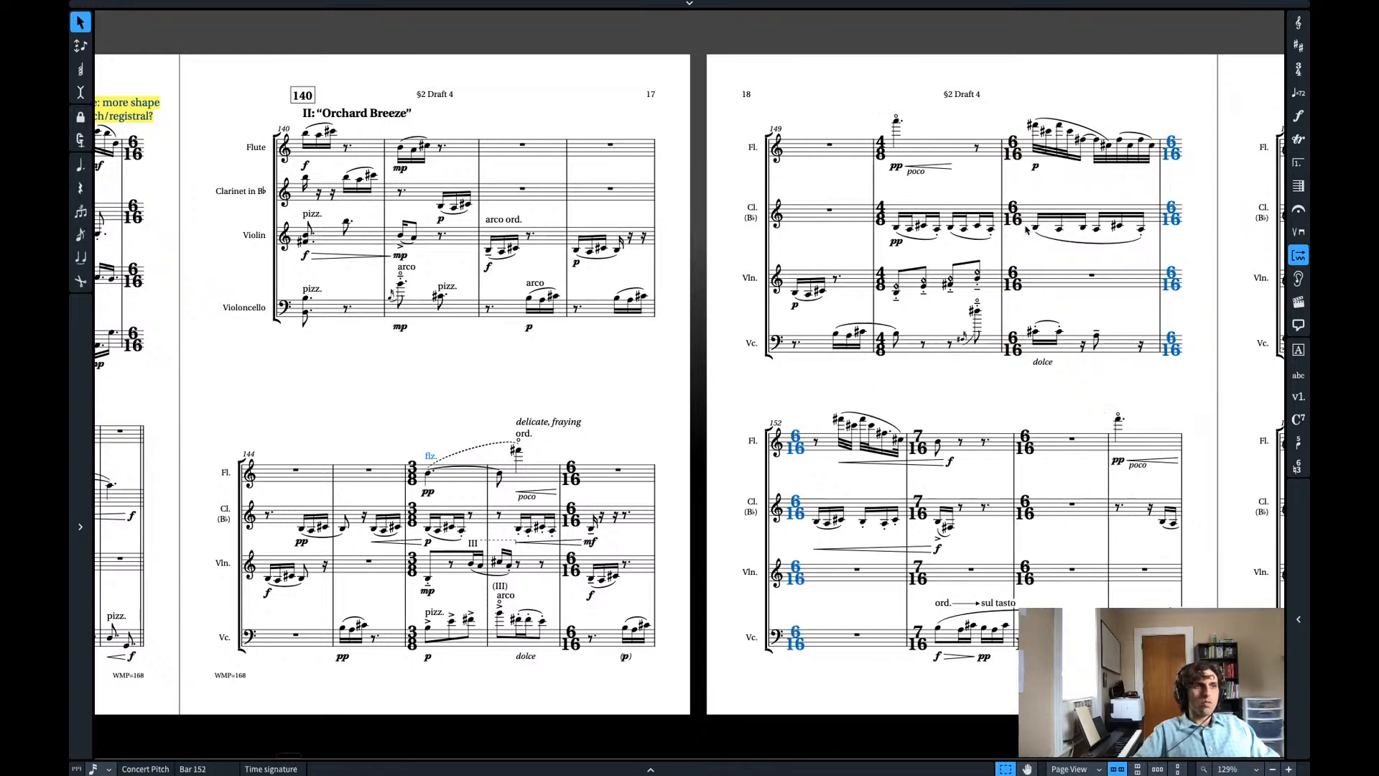
# - Change the time signature of bar 151 to 3/8 and shorten the cello's tied A3 in that bar to a sixteenth note
pyautogui.click(1015, 211)
pyautogui.hotkey('shift', 'm')
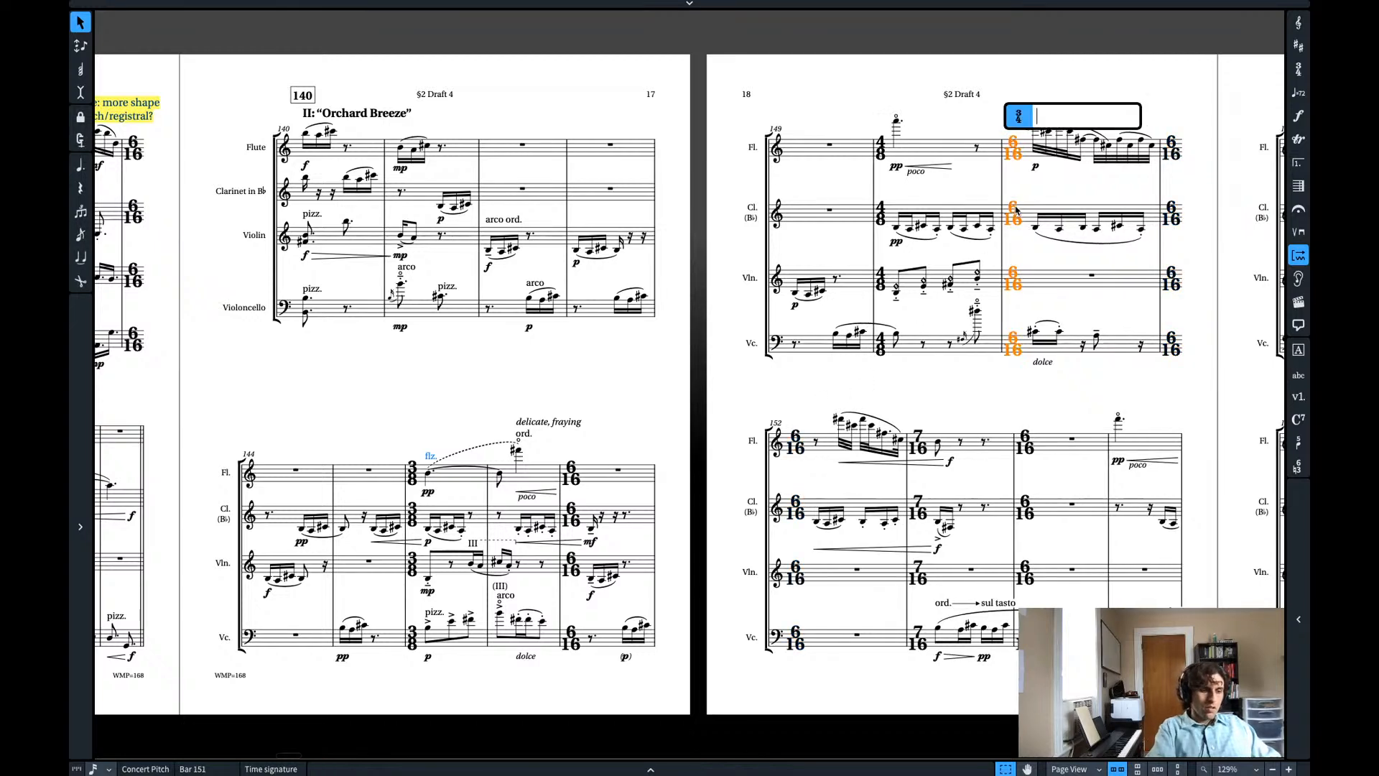
pyautogui.write('3/8')
pyautogui.press('Return')
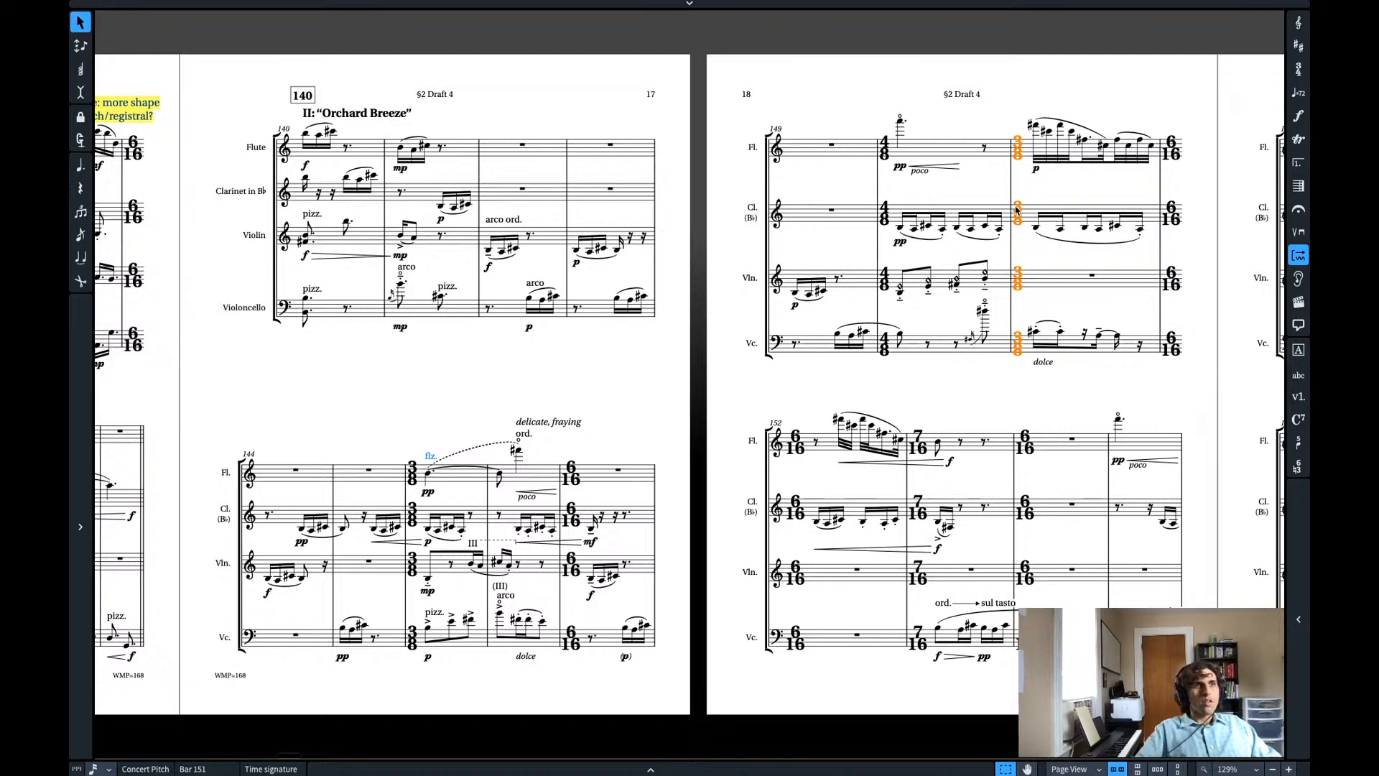
pyautogui.click(1102, 334)
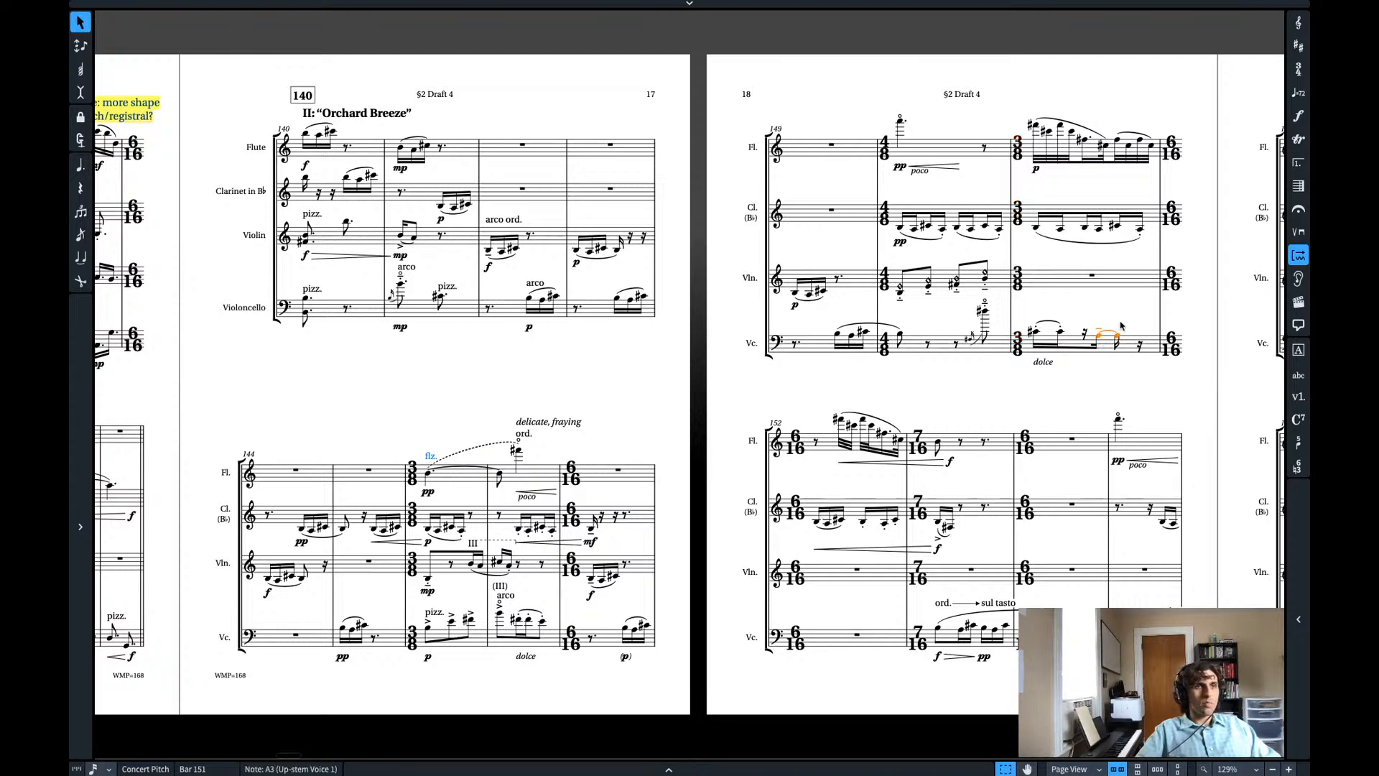
pyautogui.hotkey('alt', 'shift', 'Left')
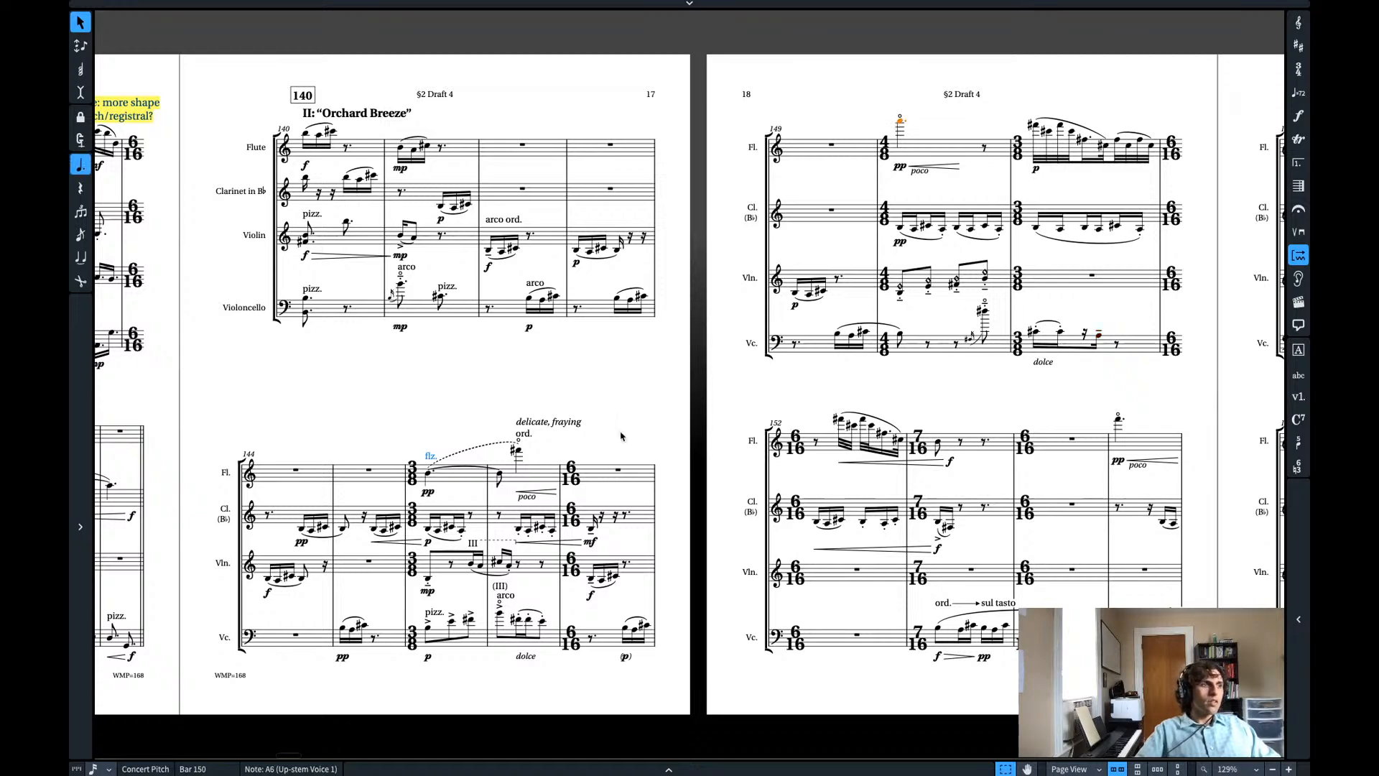
# - Play the score from the flute's flutter-tongued note in bar 146
pyautogui.click(429, 474)
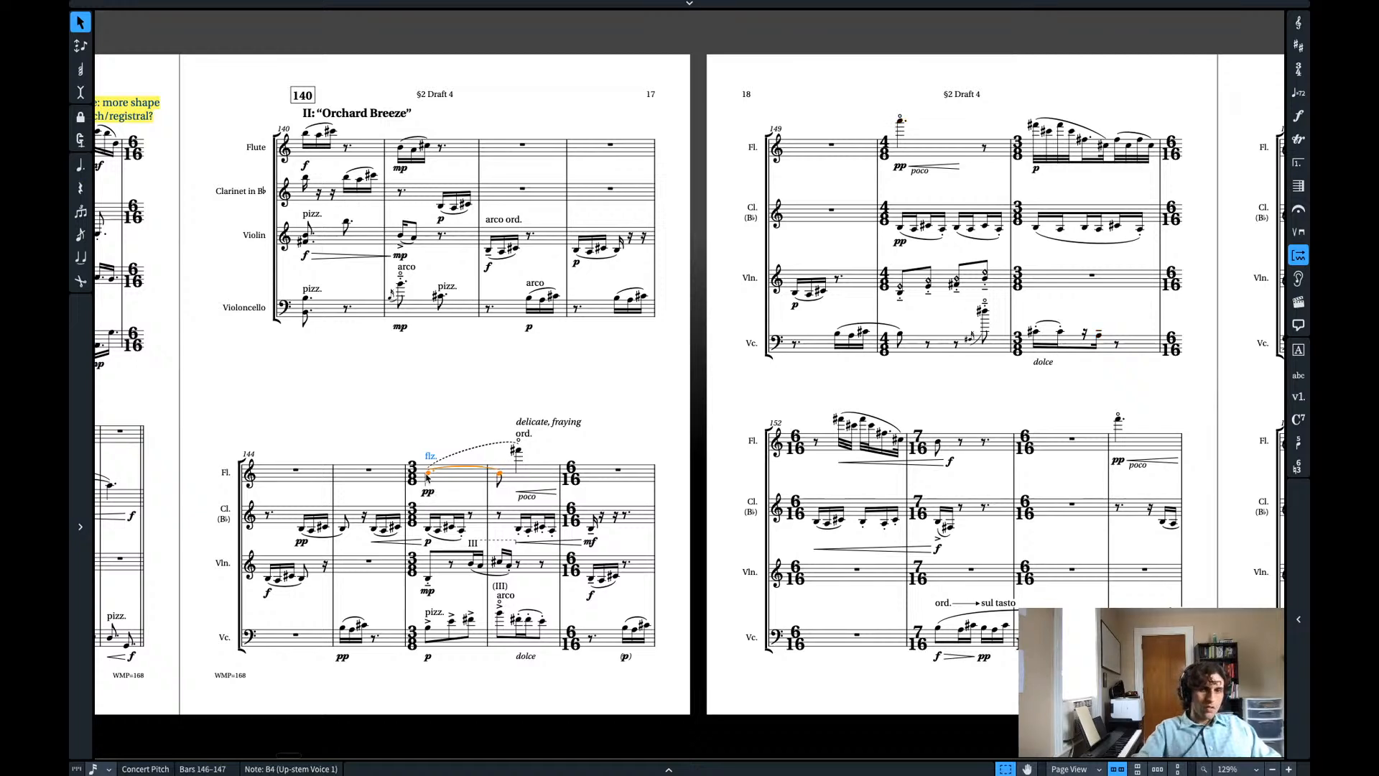
pyautogui.press('space')
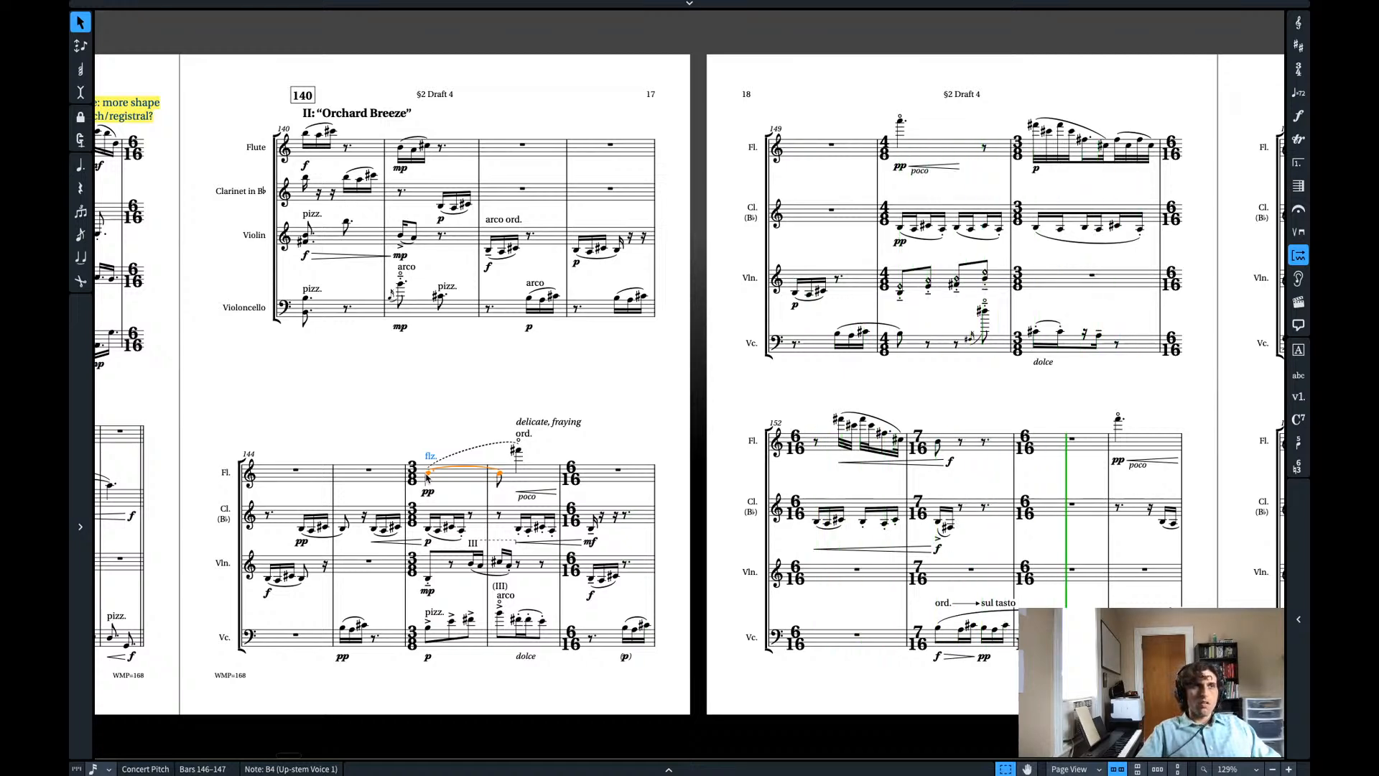
pyautogui.press('space')
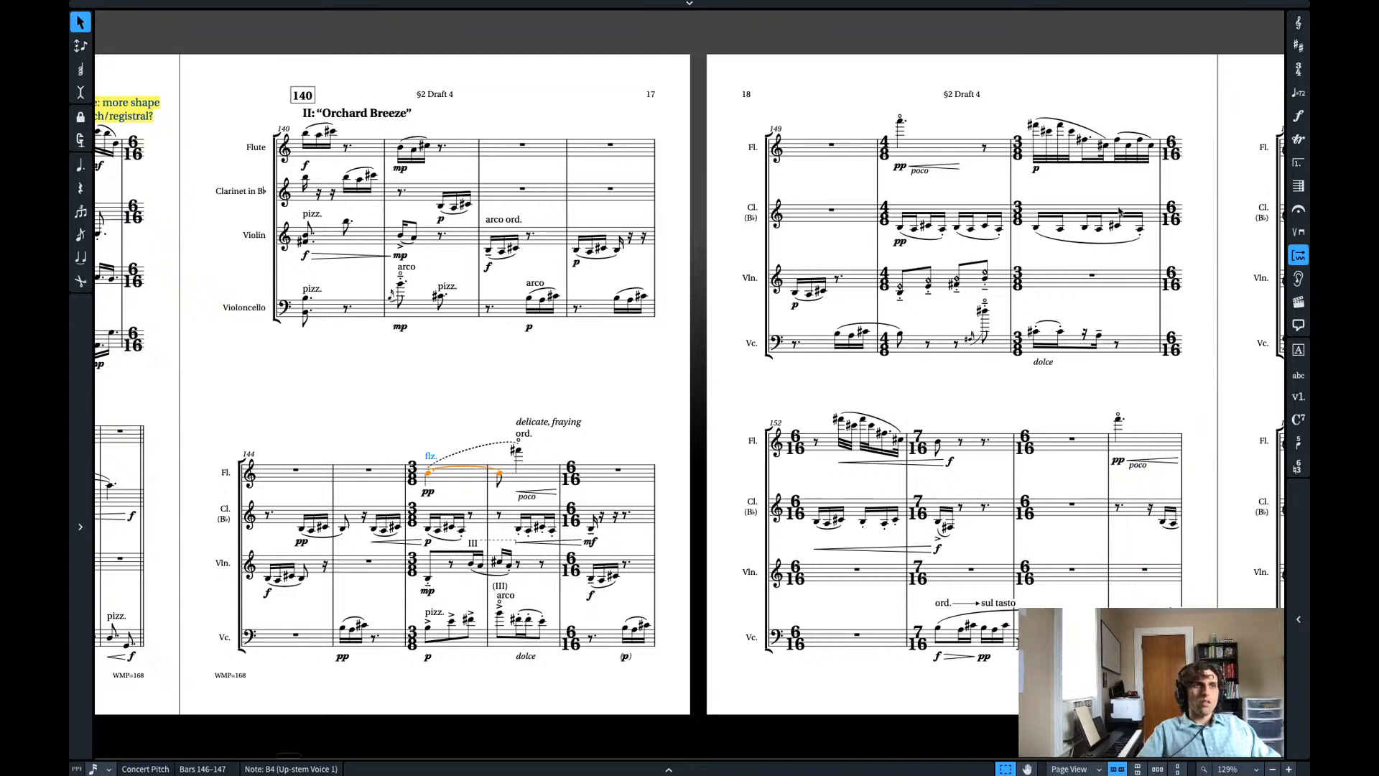
# - Lower the first four notes of the flute group in bar 152 by one octave
pyautogui.click(1139, 141)
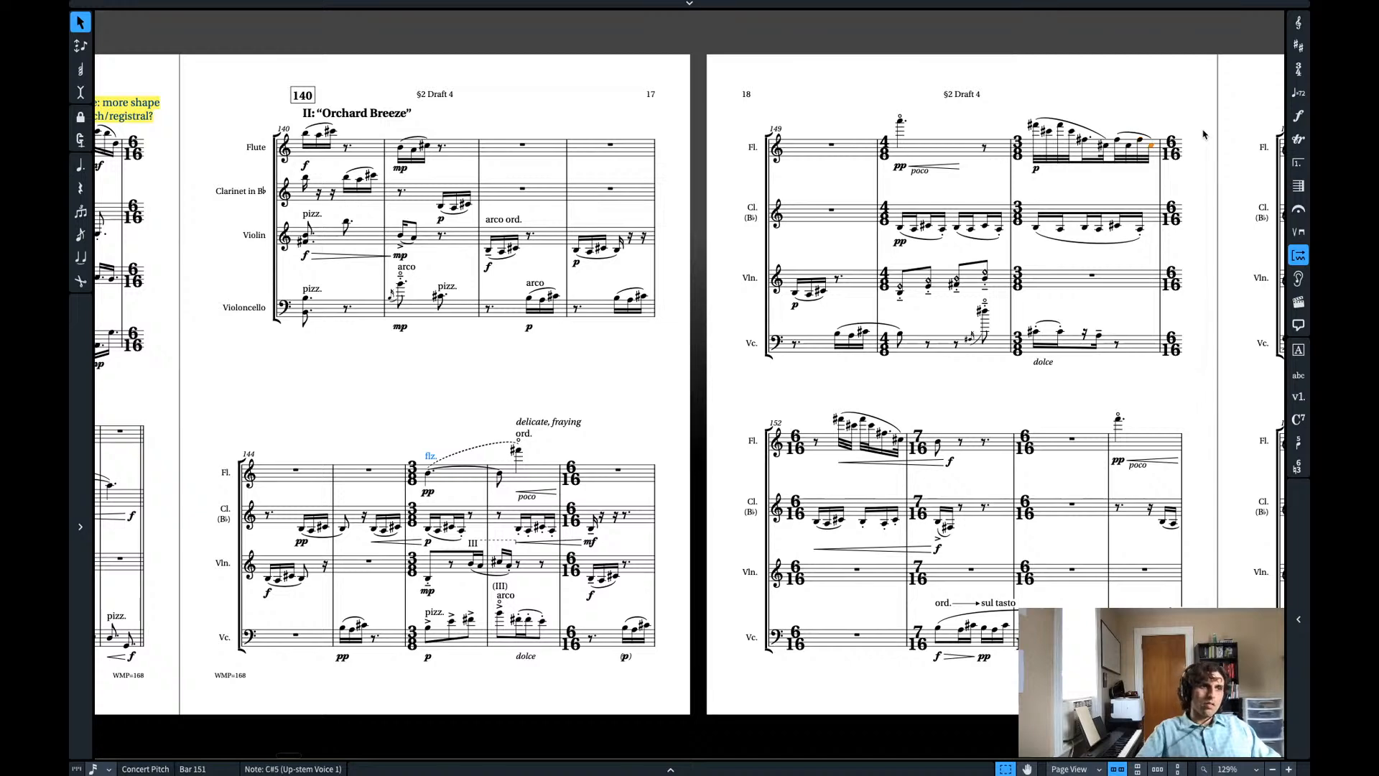
pyautogui.click(839, 418)
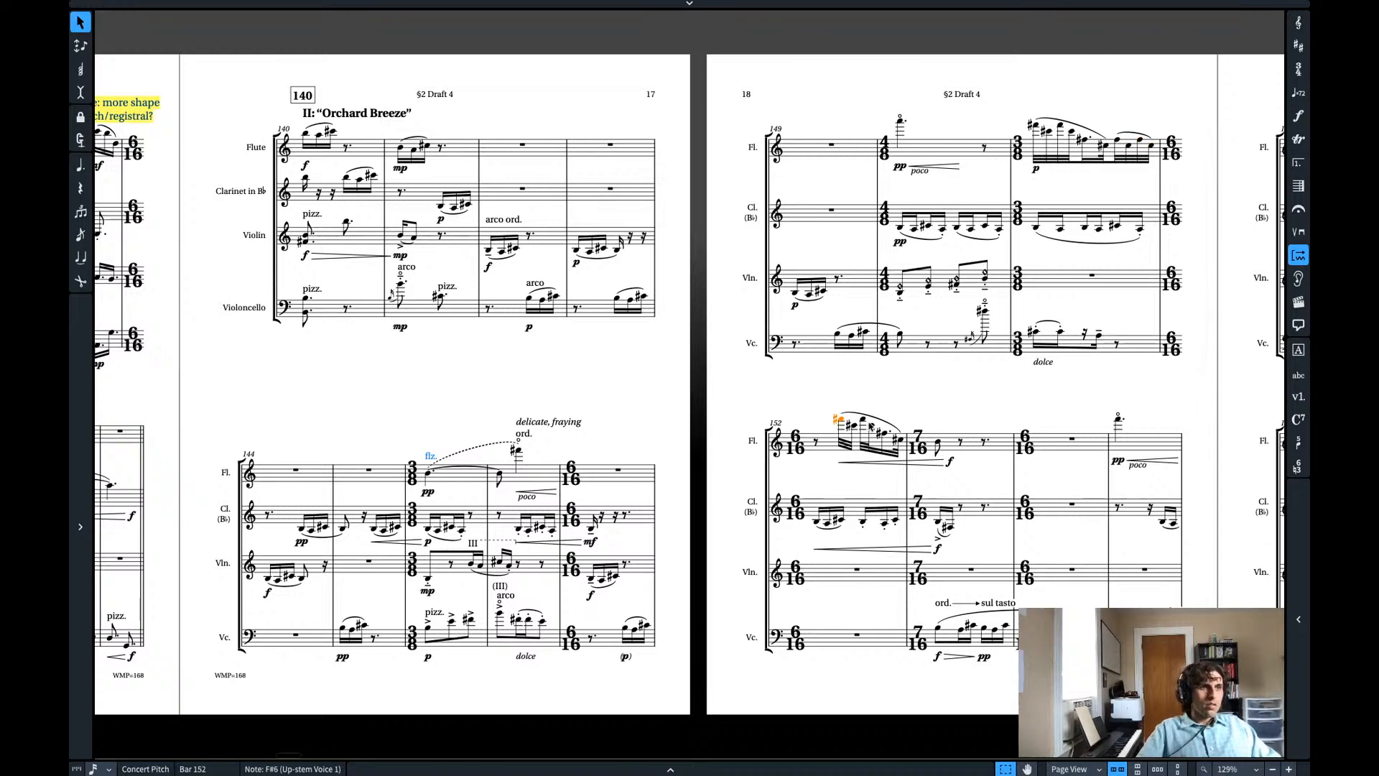
pyautogui.keyDown('shift'); pyautogui.click(871, 425); pyautogui.keyUp('shift')
pyautogui.press('super+alt+Down')
pyautogui.press('Escape')
# - Change the fifth note of the flute group in bar 152 to A4
pyautogui.press('Right')
pyautogui.press('Right')
pyautogui.press('Right')
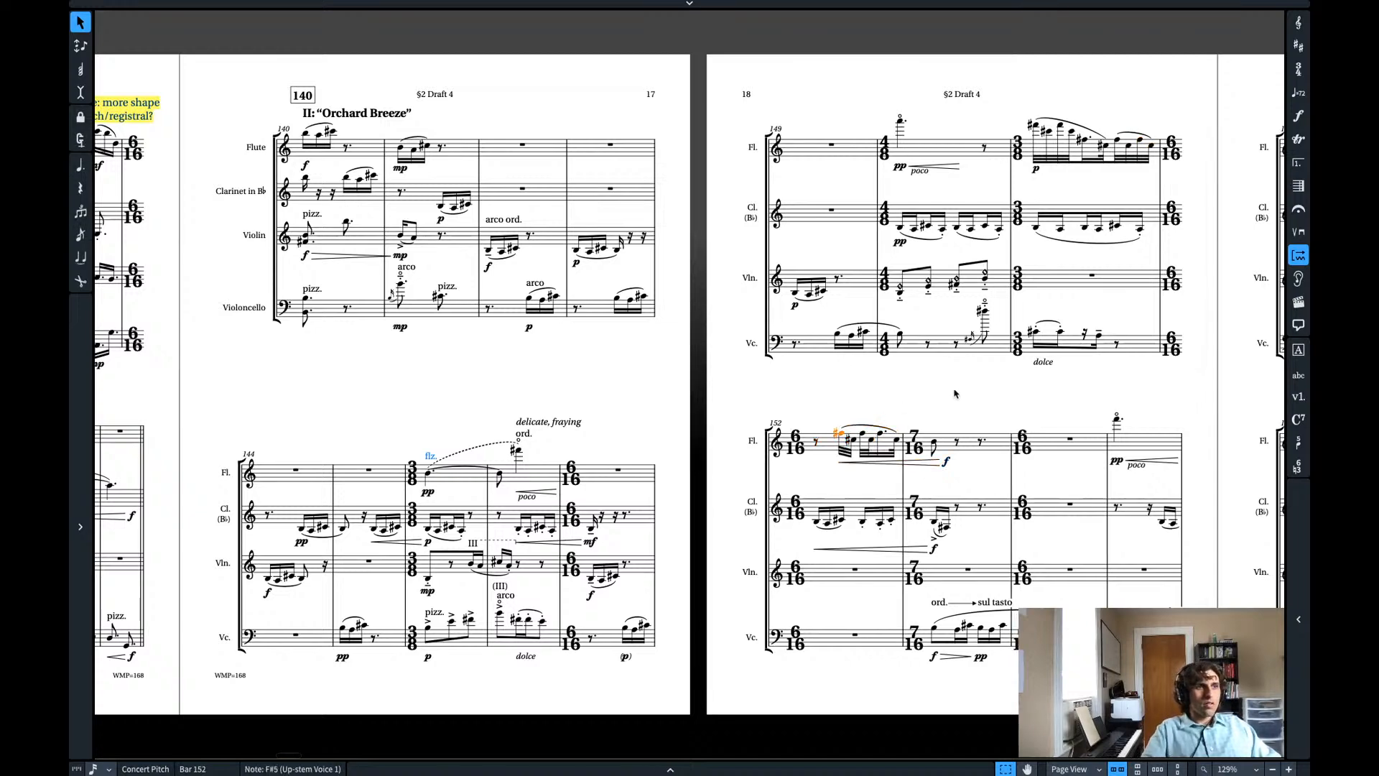
pyautogui.press('Right')
pyautogui.hotkey('shift', 'n')
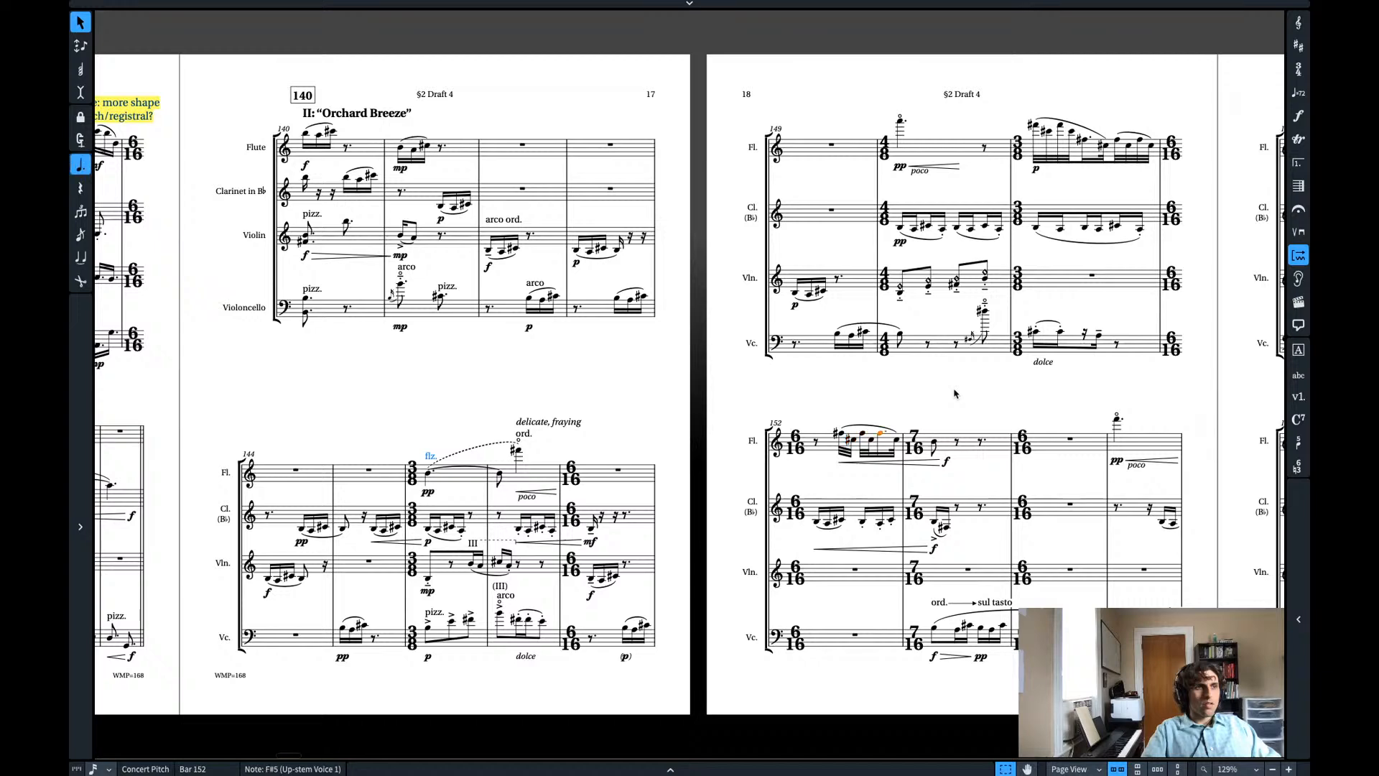
pyautogui.hotkey('alt', 'shift', 'Up')
pyautogui.hotkey('alt', 'shift', 'Up')
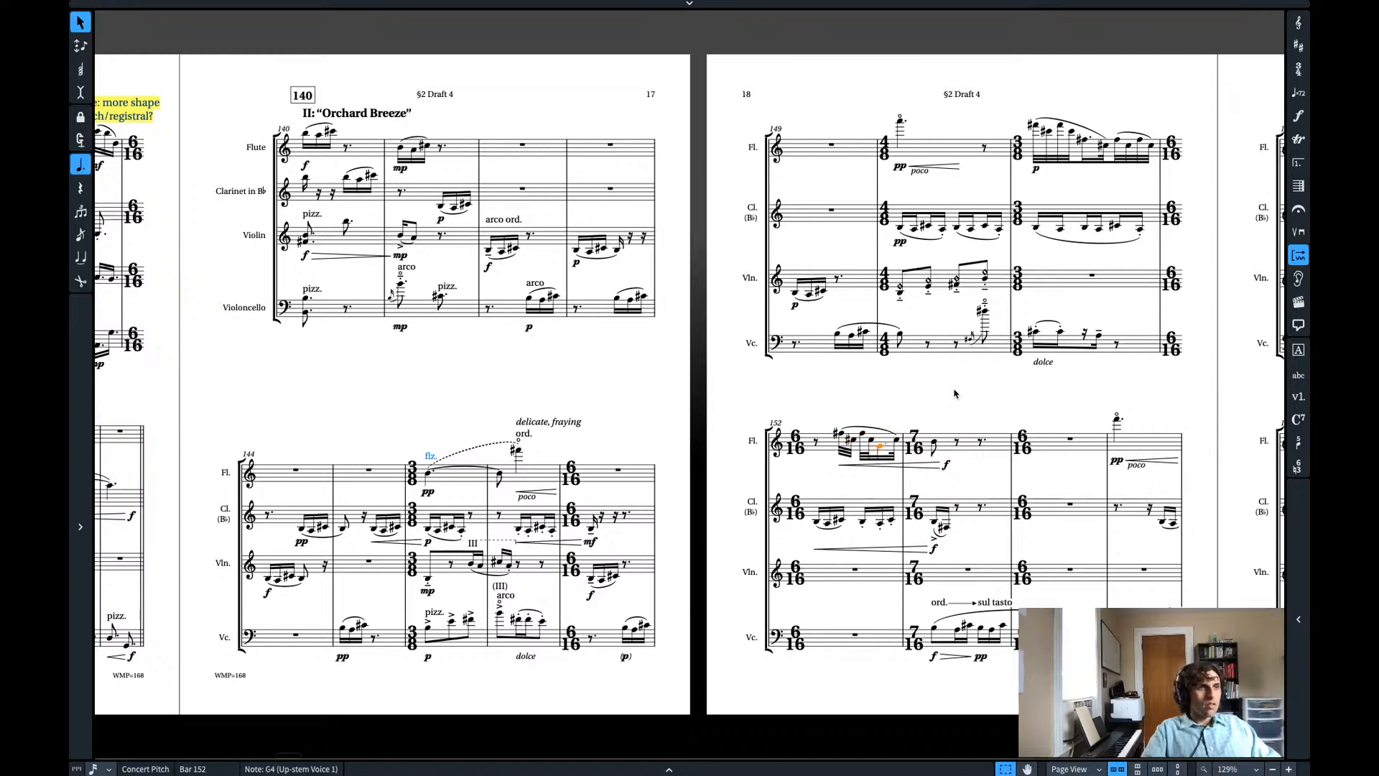
pyautogui.hotkey('alt', 'shift', 'Up')
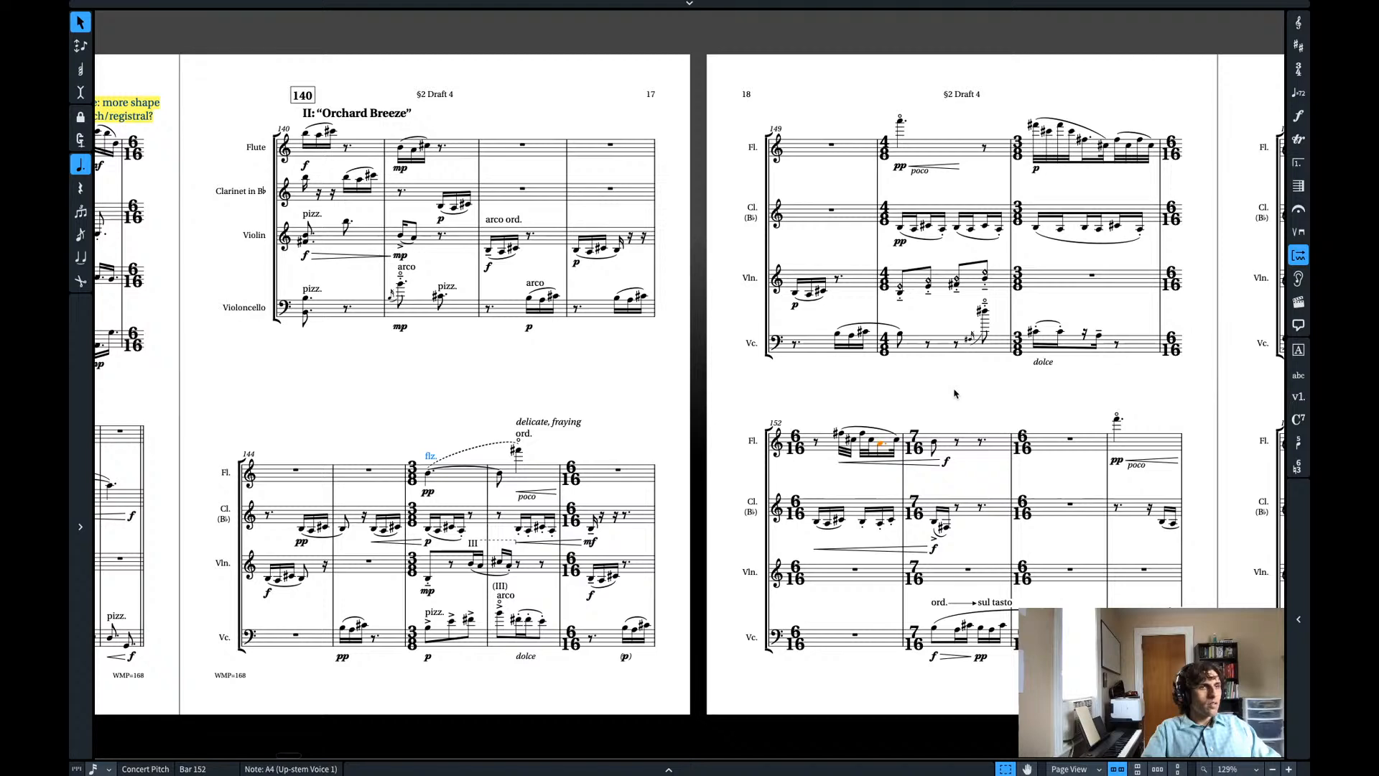
# - Change the last note of the flute group in bar 152 to F#4
pyautogui.press('Left')
pyautogui.press('Left')
pyautogui.press('Right')
pyautogui.press('Right')
pyautogui.press('Right')
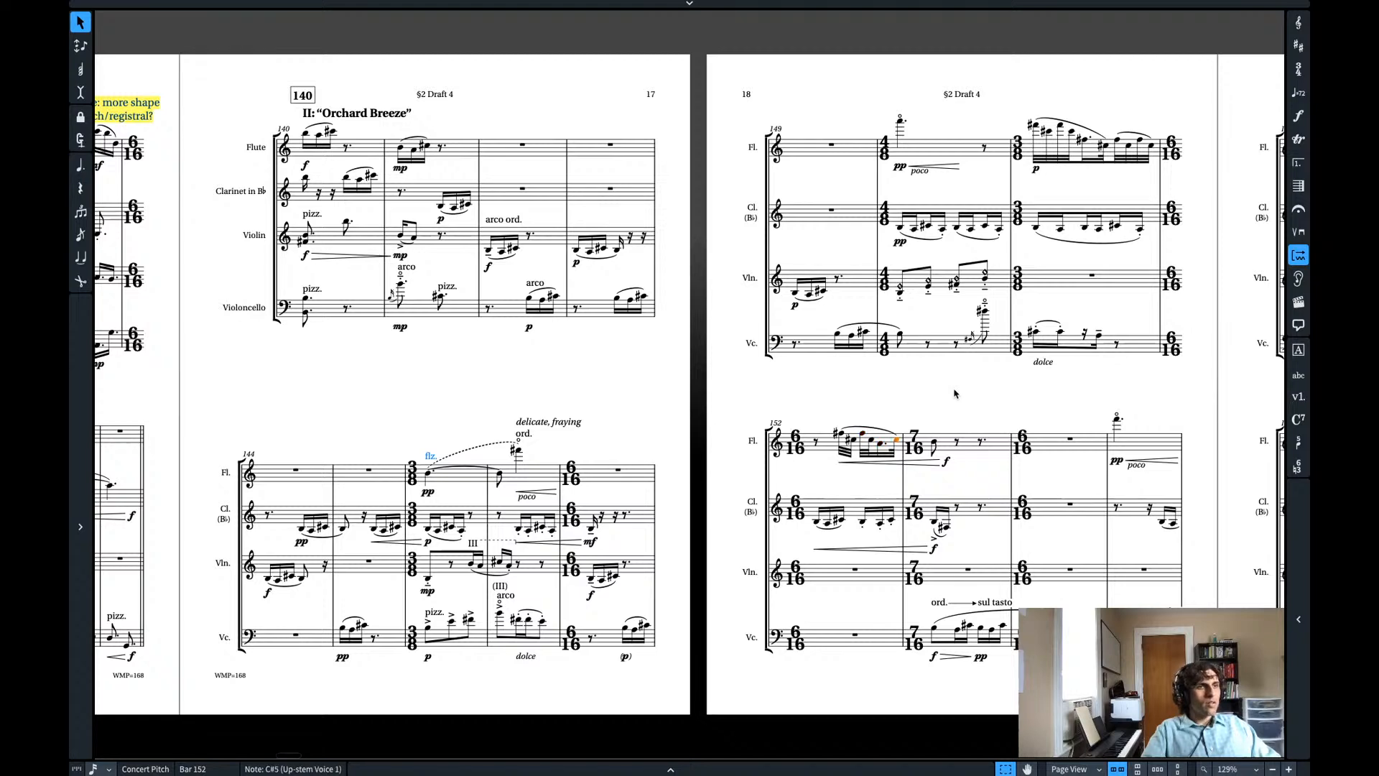
pyautogui.press('alt+super+Down')
pyautogui.hotkey('alt', 'Up')
pyautogui.hotkey('alt', 'Up')
pyautogui.hotkey('alt', 'Up')
pyautogui.hotkey('alt', 'shift', 'Up')
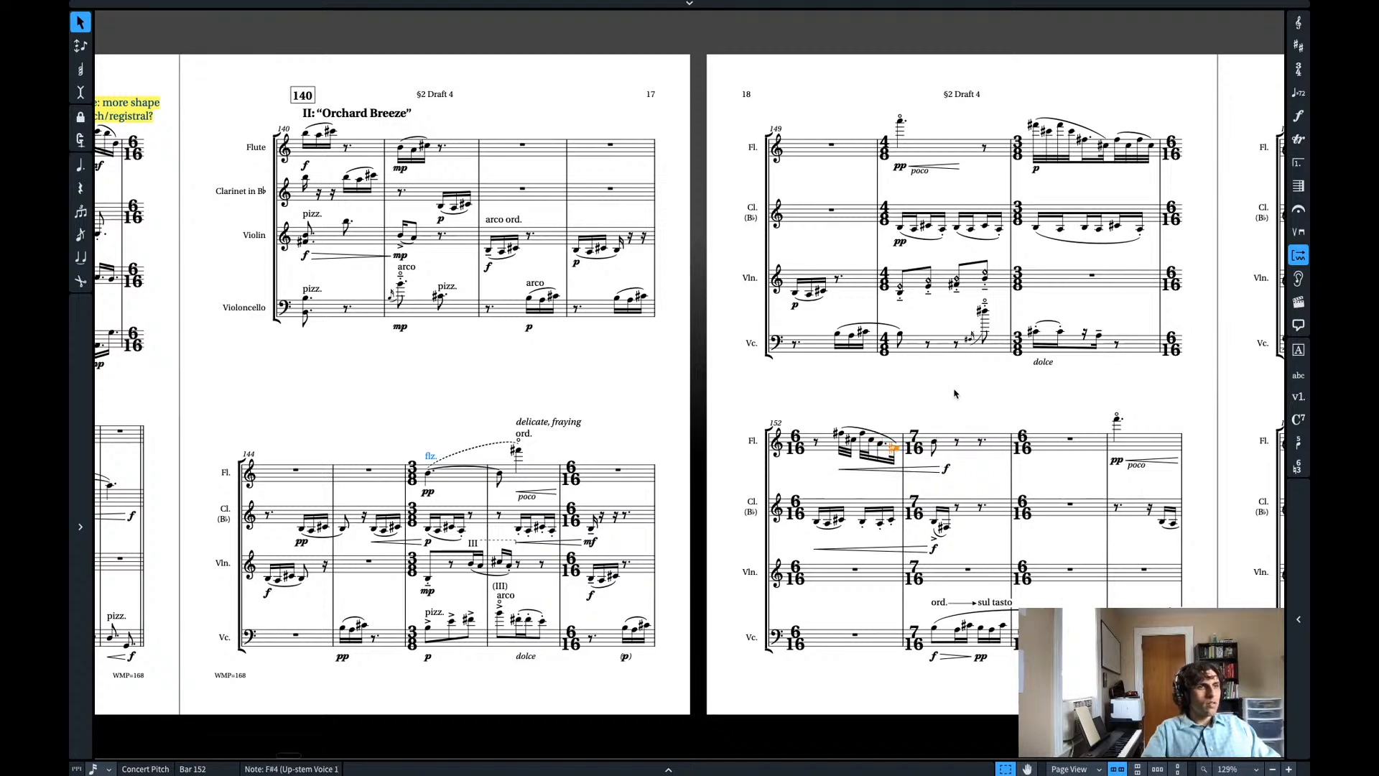
# - Play back the flute group in bar 152 from its first note
pyautogui.press('Left')
pyautogui.press('Left')
pyautogui.press('Left')
pyautogui.press('Left')
pyautogui.press('Left')
pyautogui.hotkey('shift', 'Right')
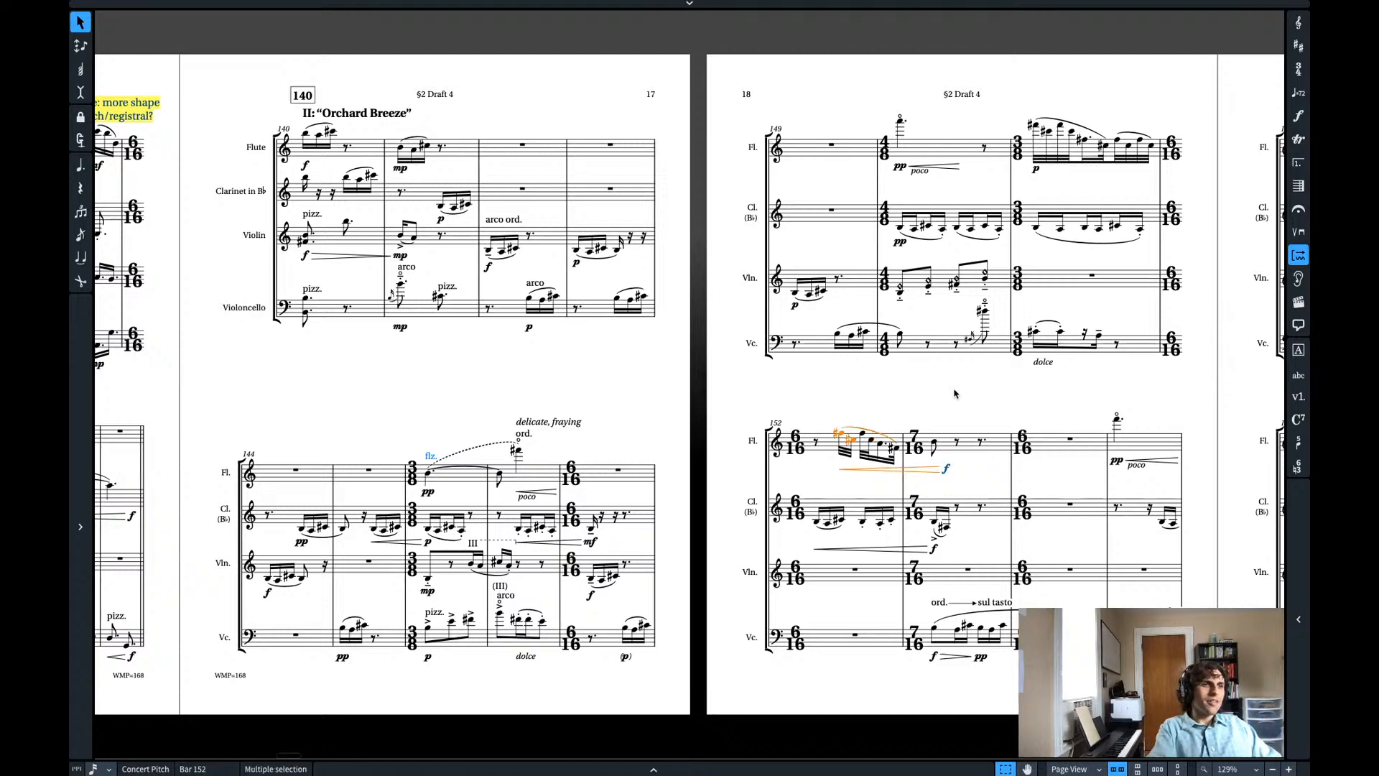
pyautogui.press('p')
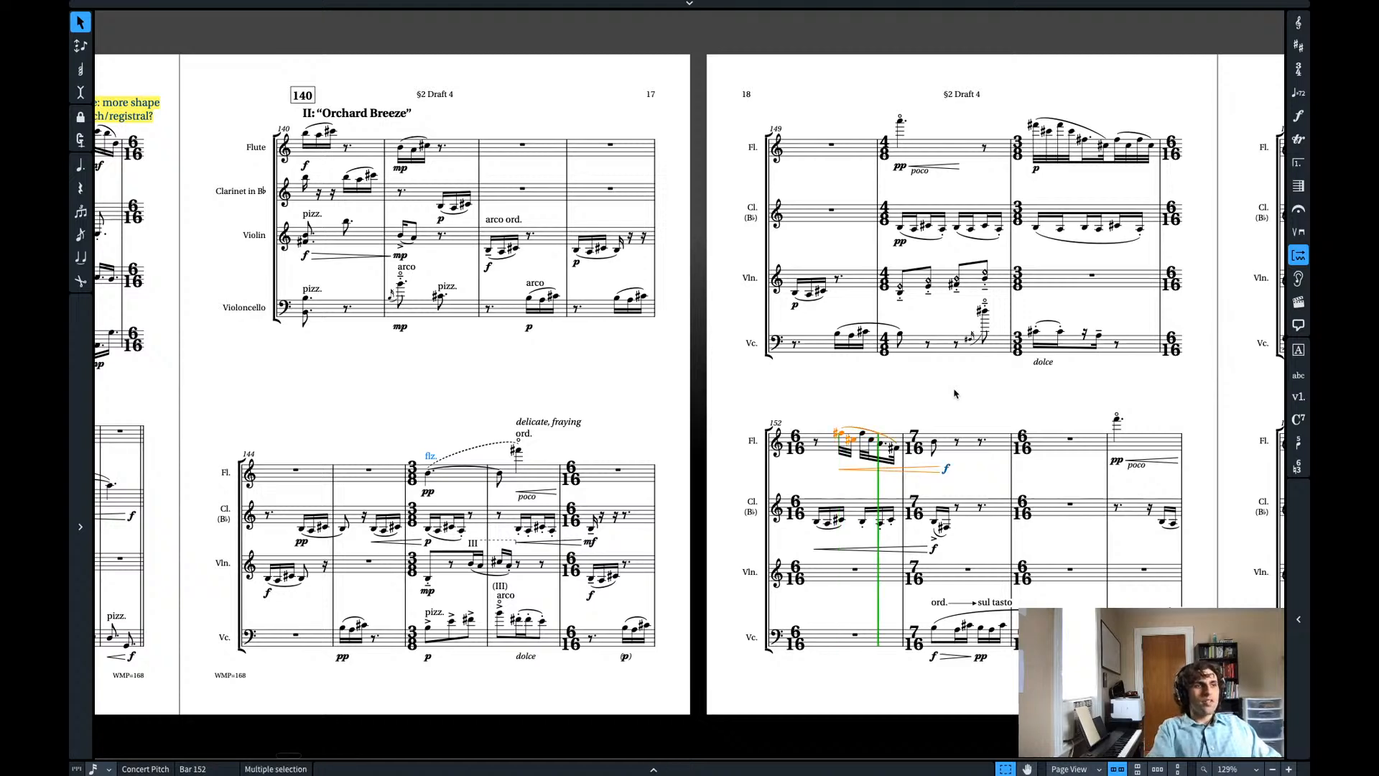
pyautogui.press('space')
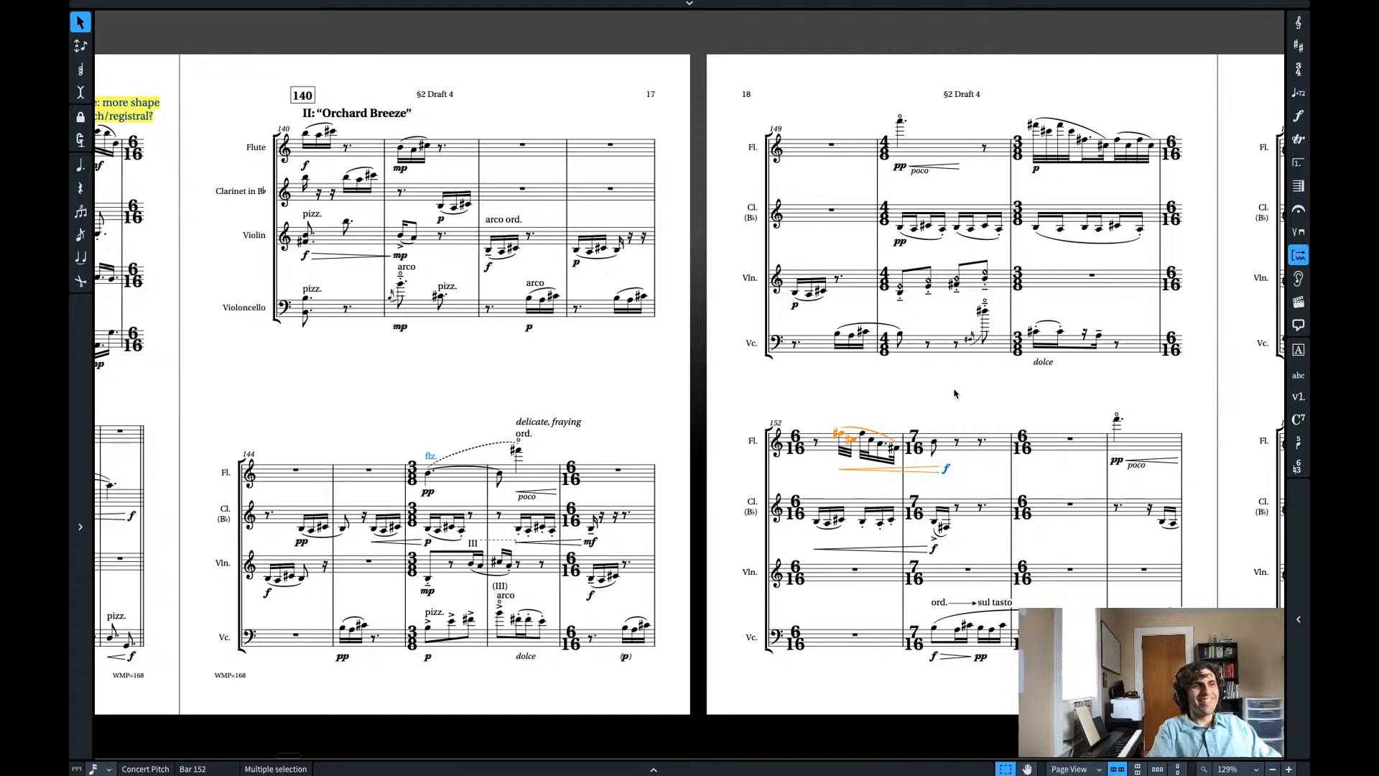
# - Move the flute's forte at the end of the crescendo back to the first note of bar 153
pyautogui.click(947, 442)
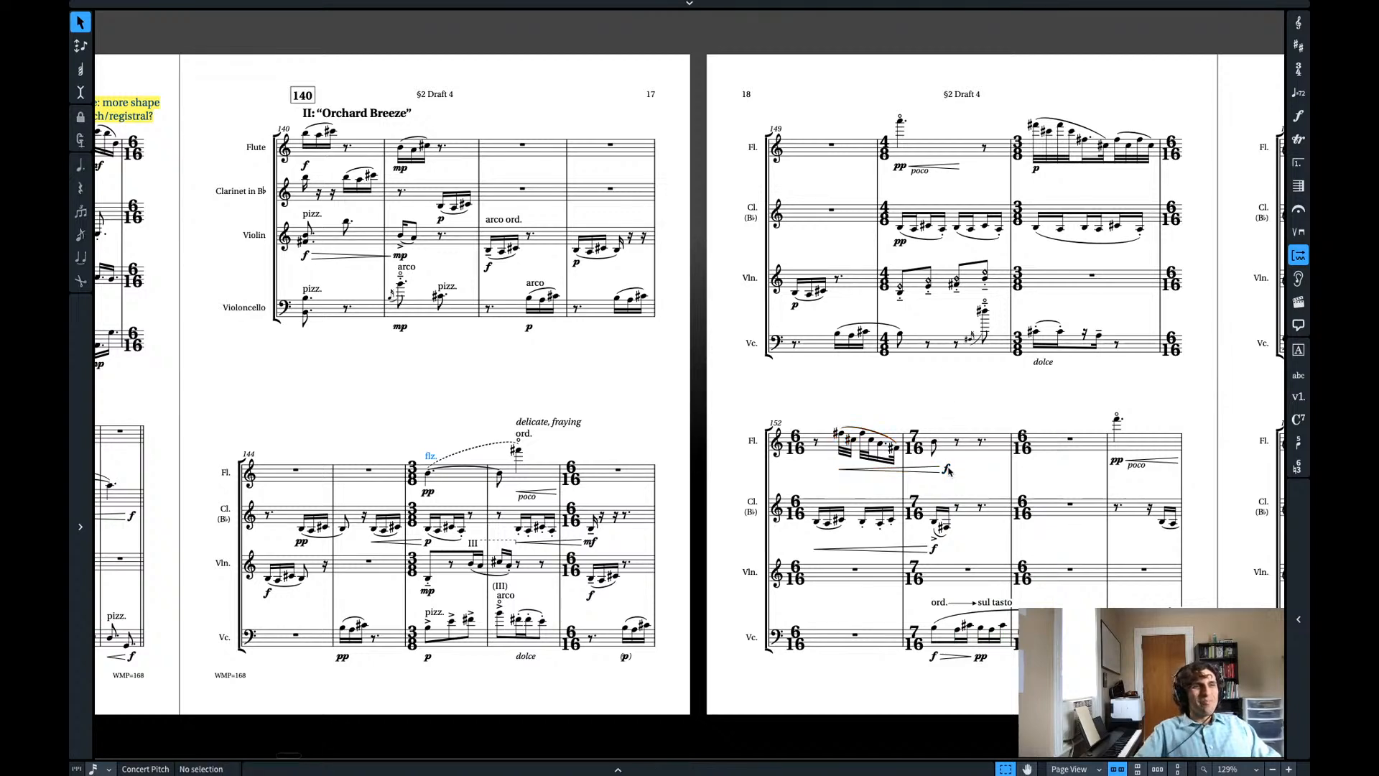
pyautogui.click(947, 468)
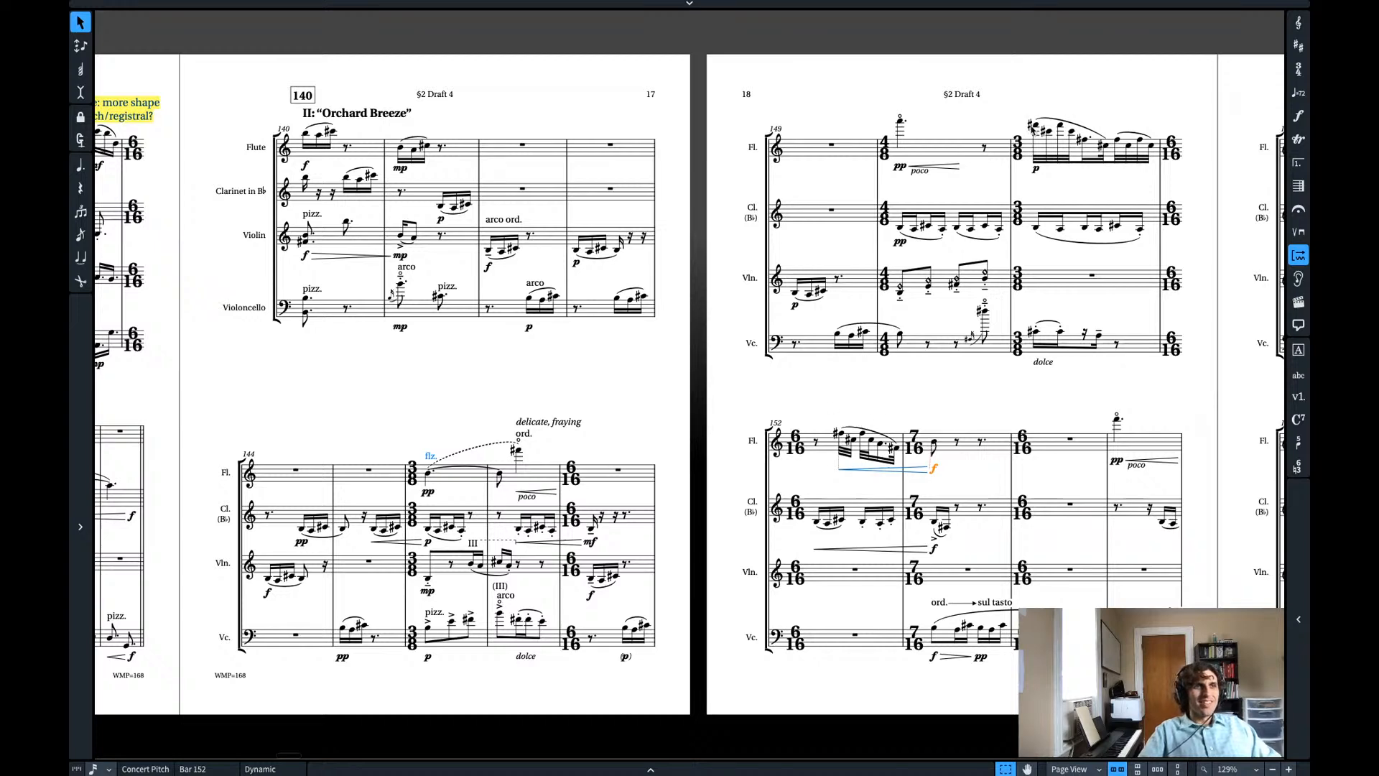
# - Play the flute passage in bars 151–153 and the full score from the flute's A6 in bar 150
pyautogui.keyDown('shift'); pyautogui.click(1032, 128); pyautogui.keyUp('shift')
pyautogui.press('p')
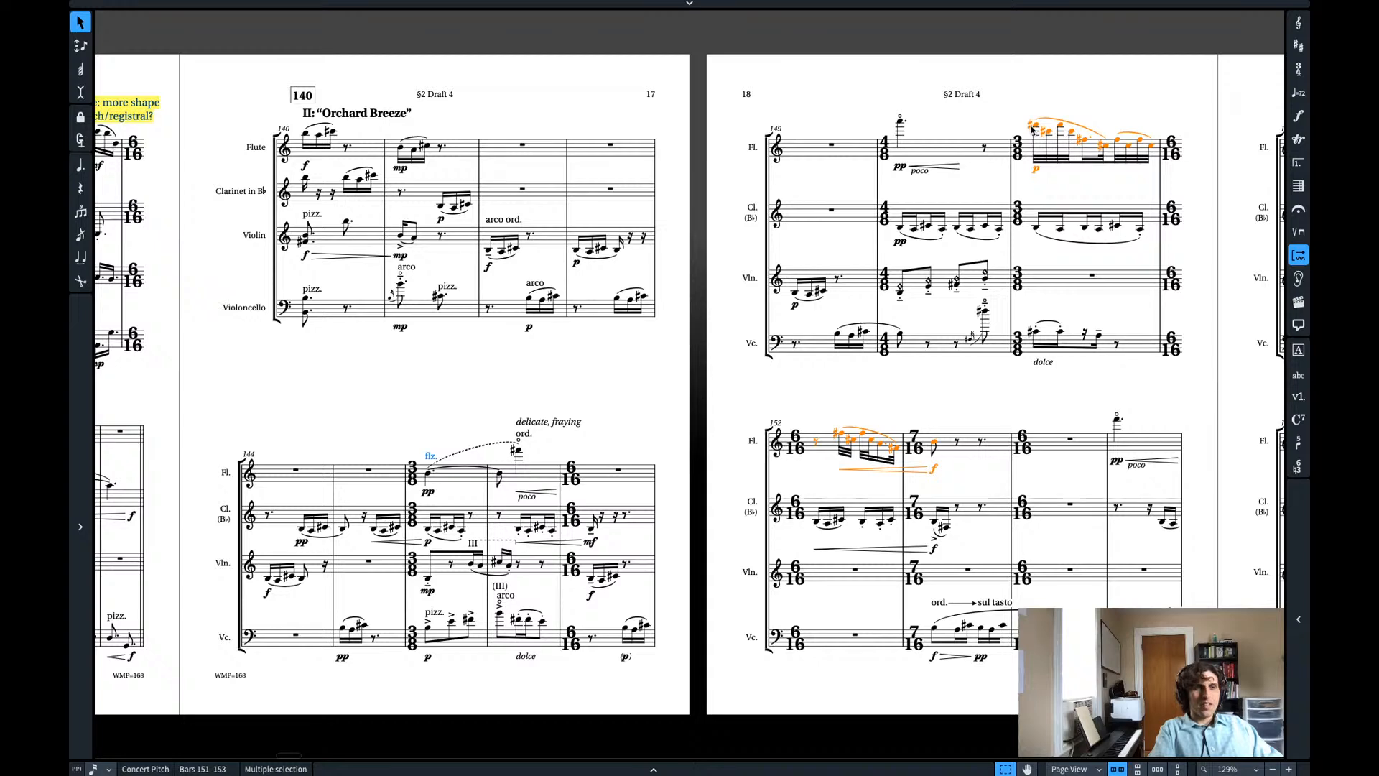
pyautogui.click(899, 120)
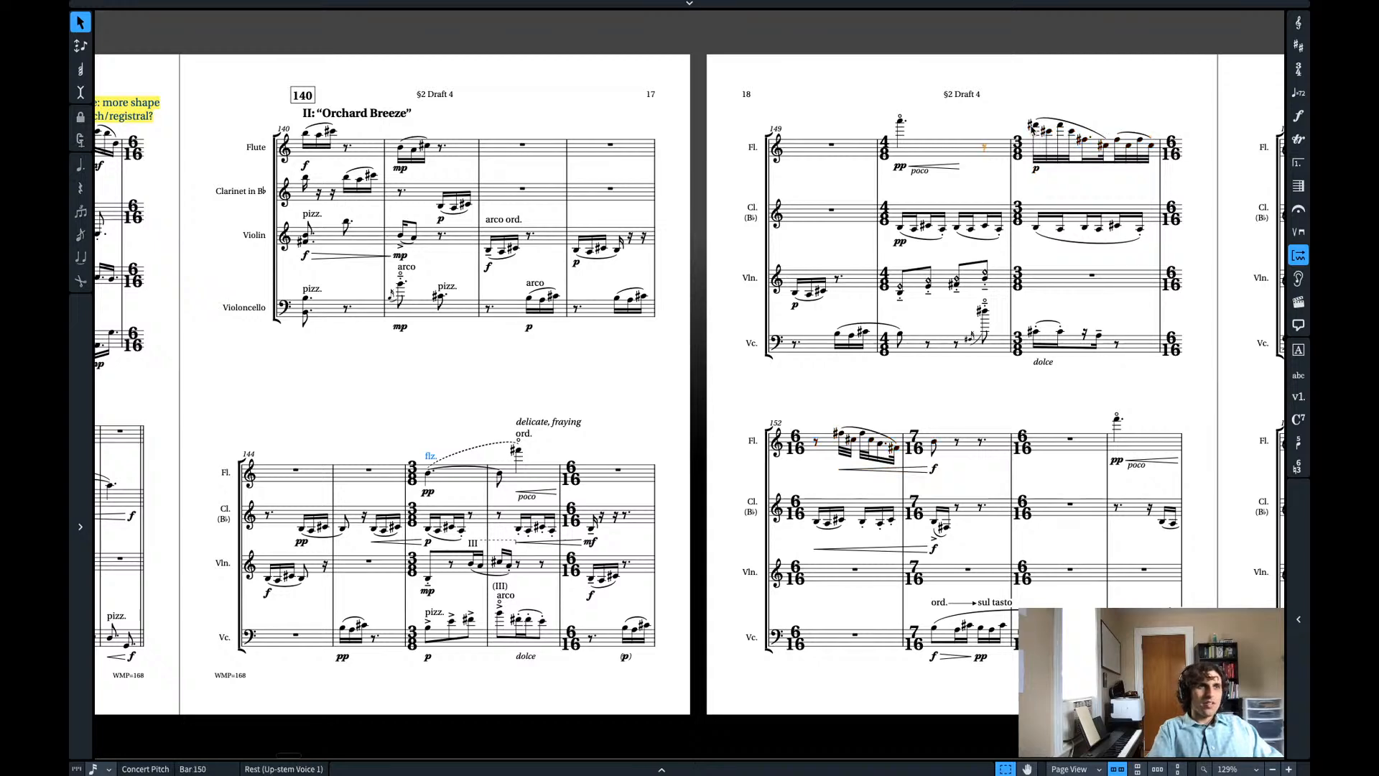
pyautogui.press('p')
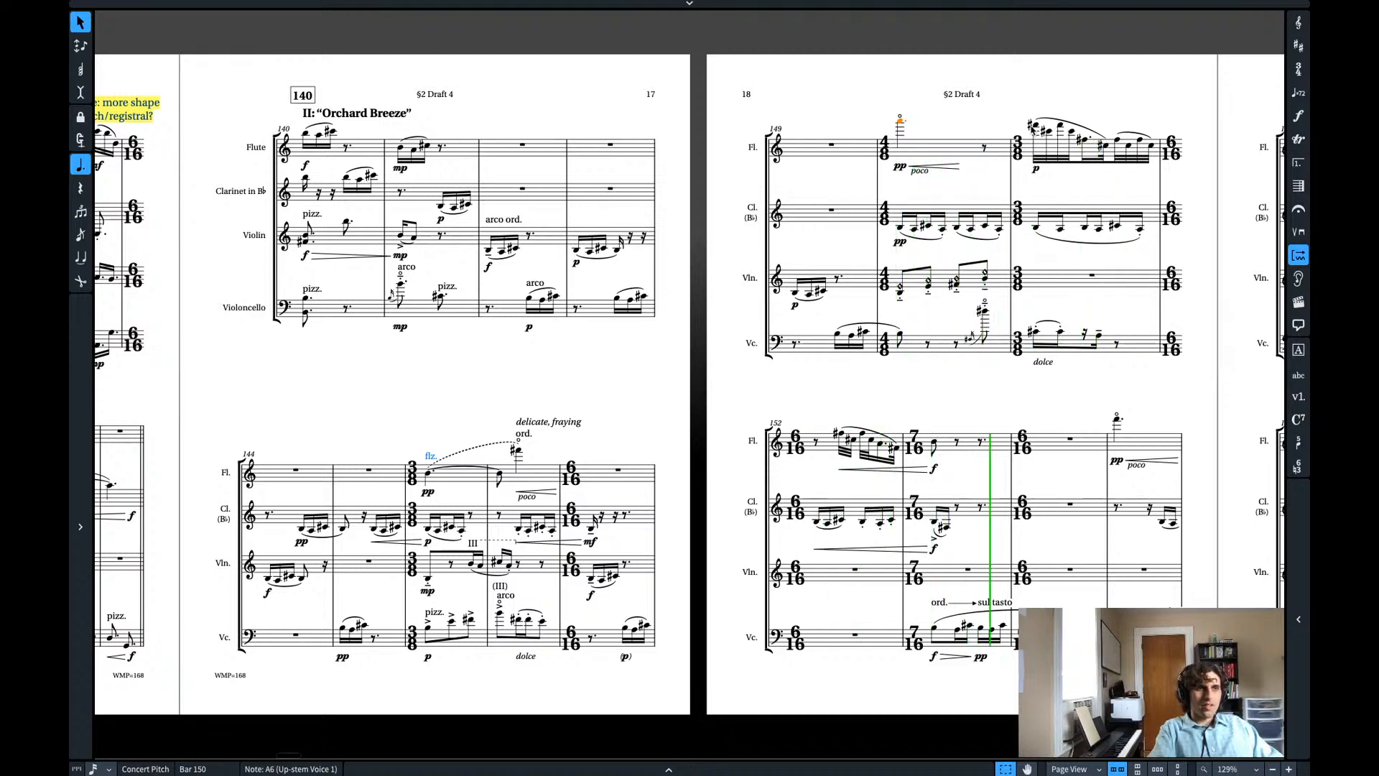
pyautogui.press('space')
pyautogui.press('Left')
pyautogui.press('Left')
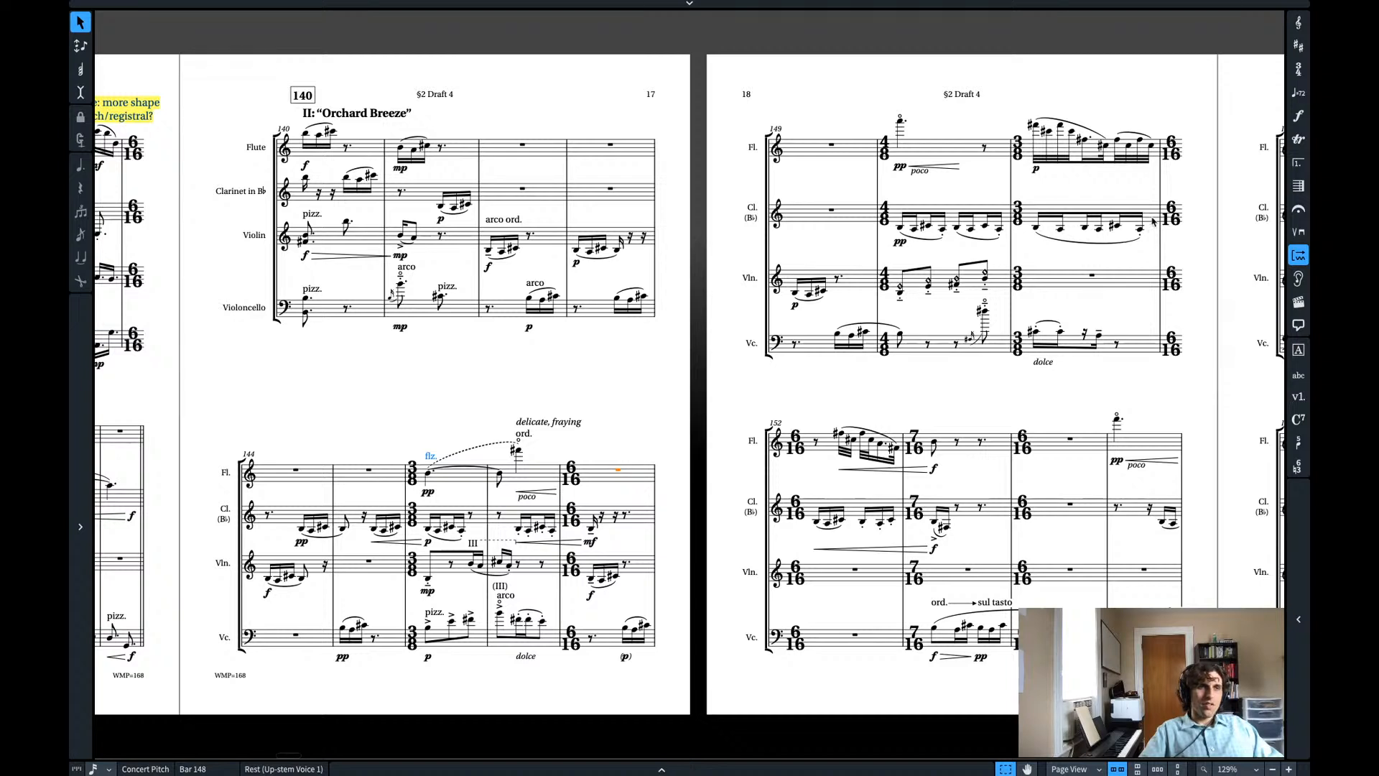
# - Insert three sixteenth notes of time (3x) at the start of bar 152 and fill the clarinet's gap with its first three-note group
pyautogui.click(818, 525)
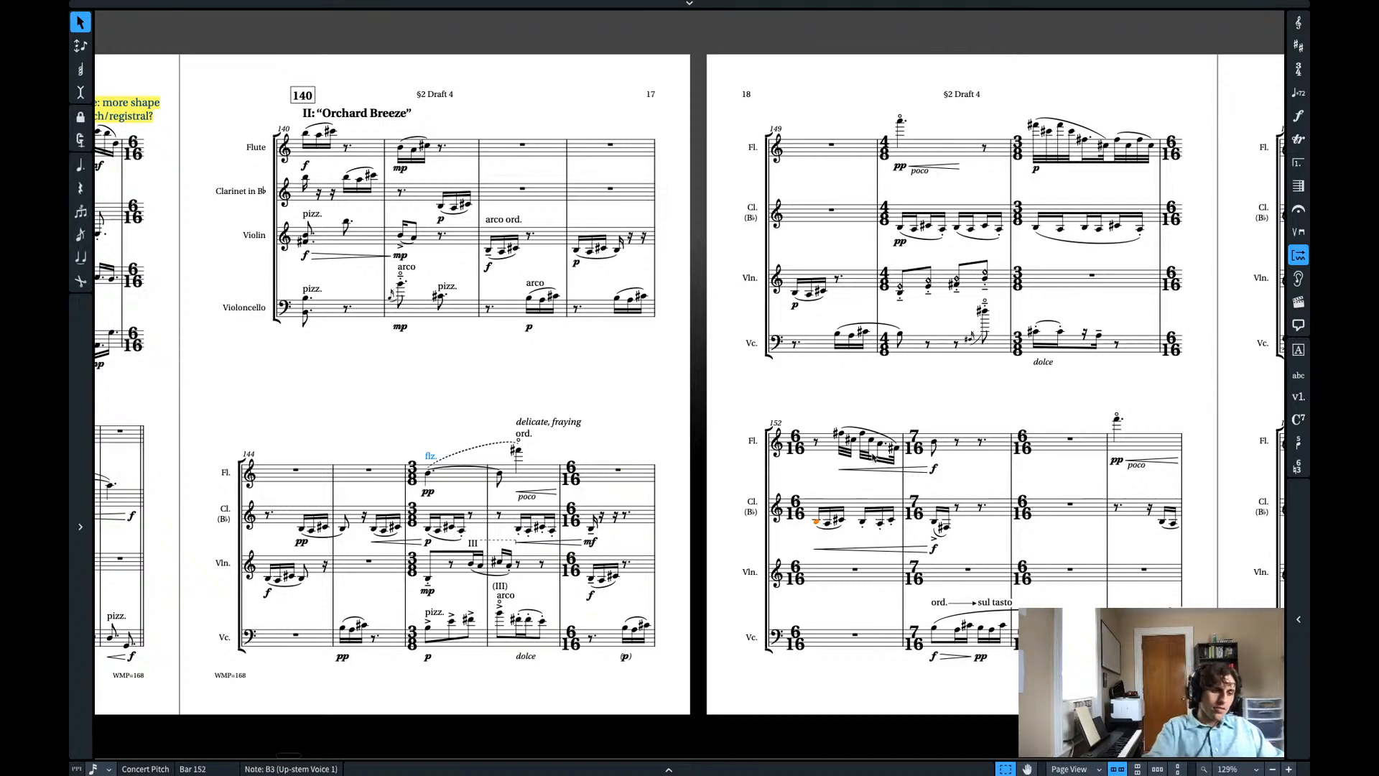
pyautogui.hotkey('shift', 'p')
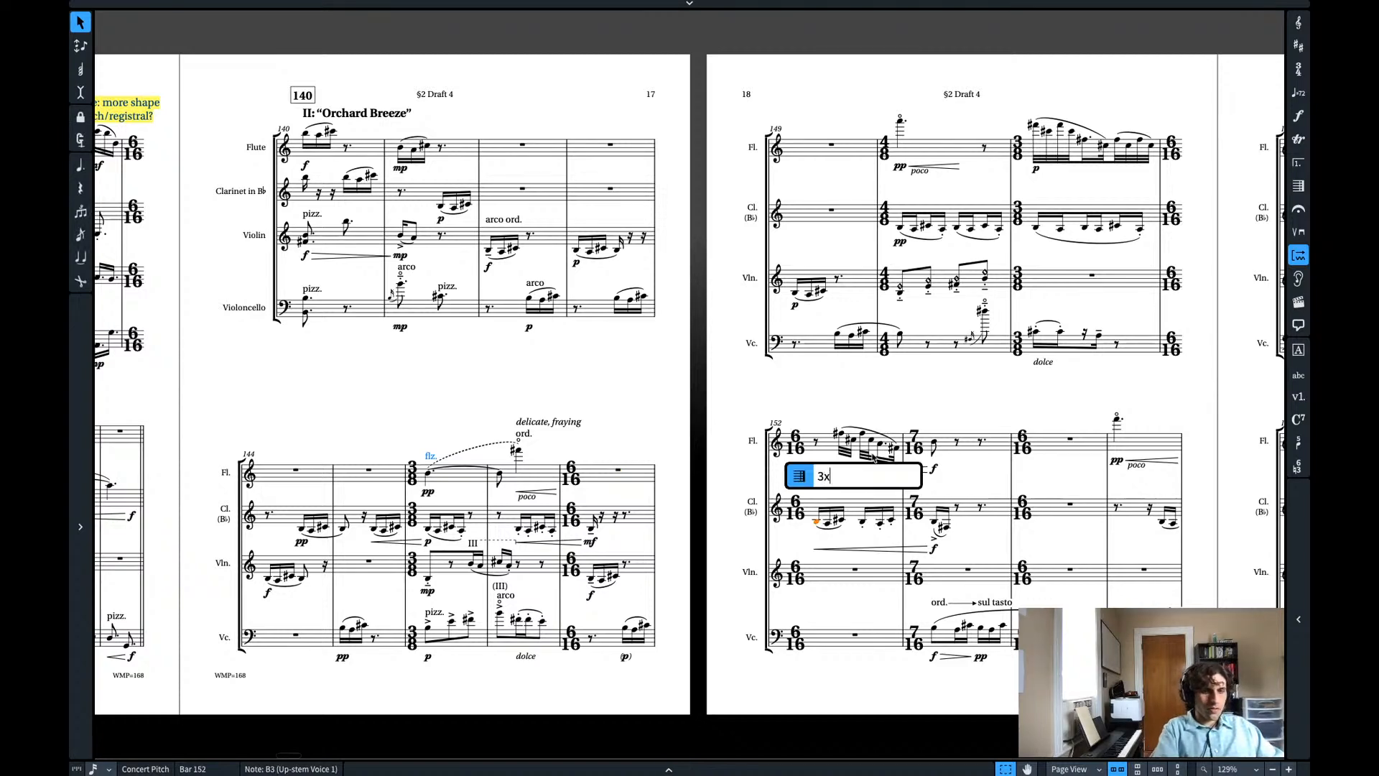
pyautogui.press('Return')
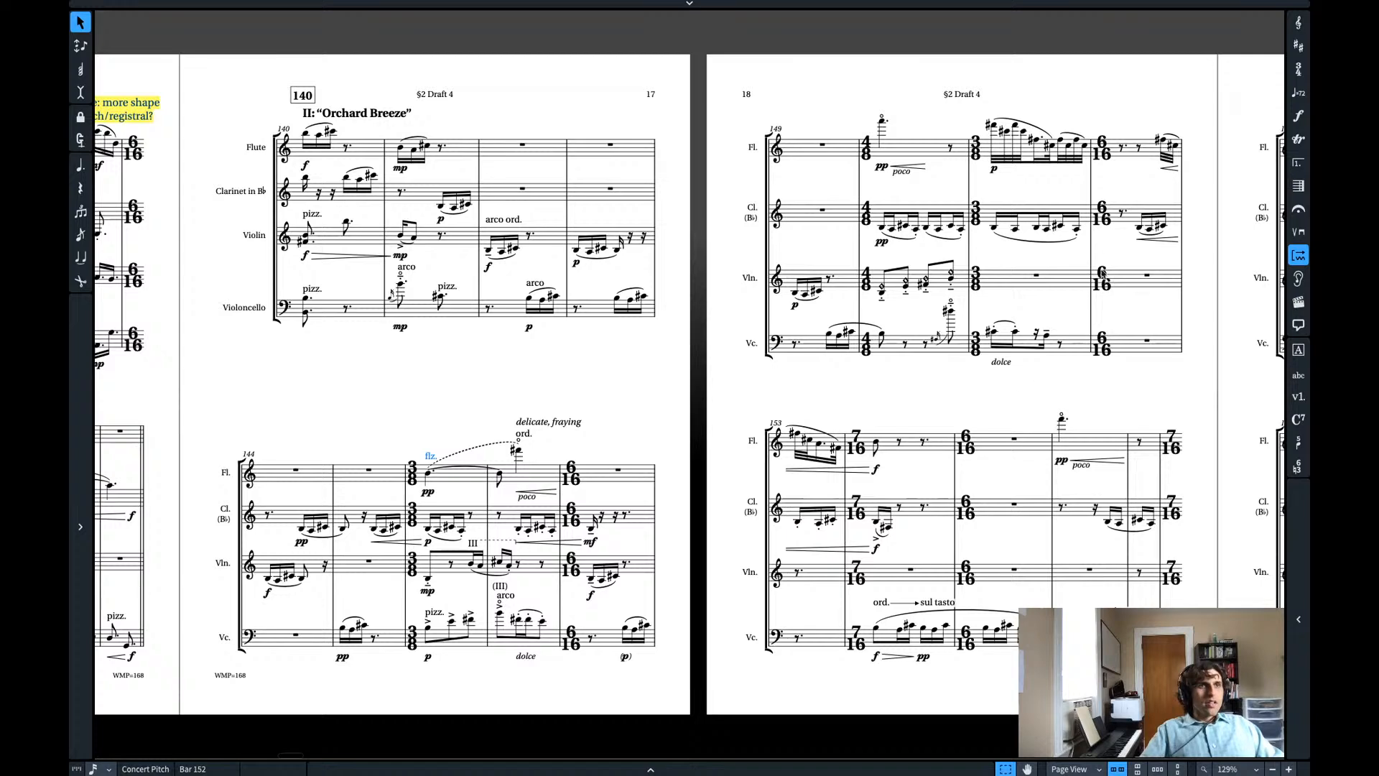
pyautogui.click(1148, 228)
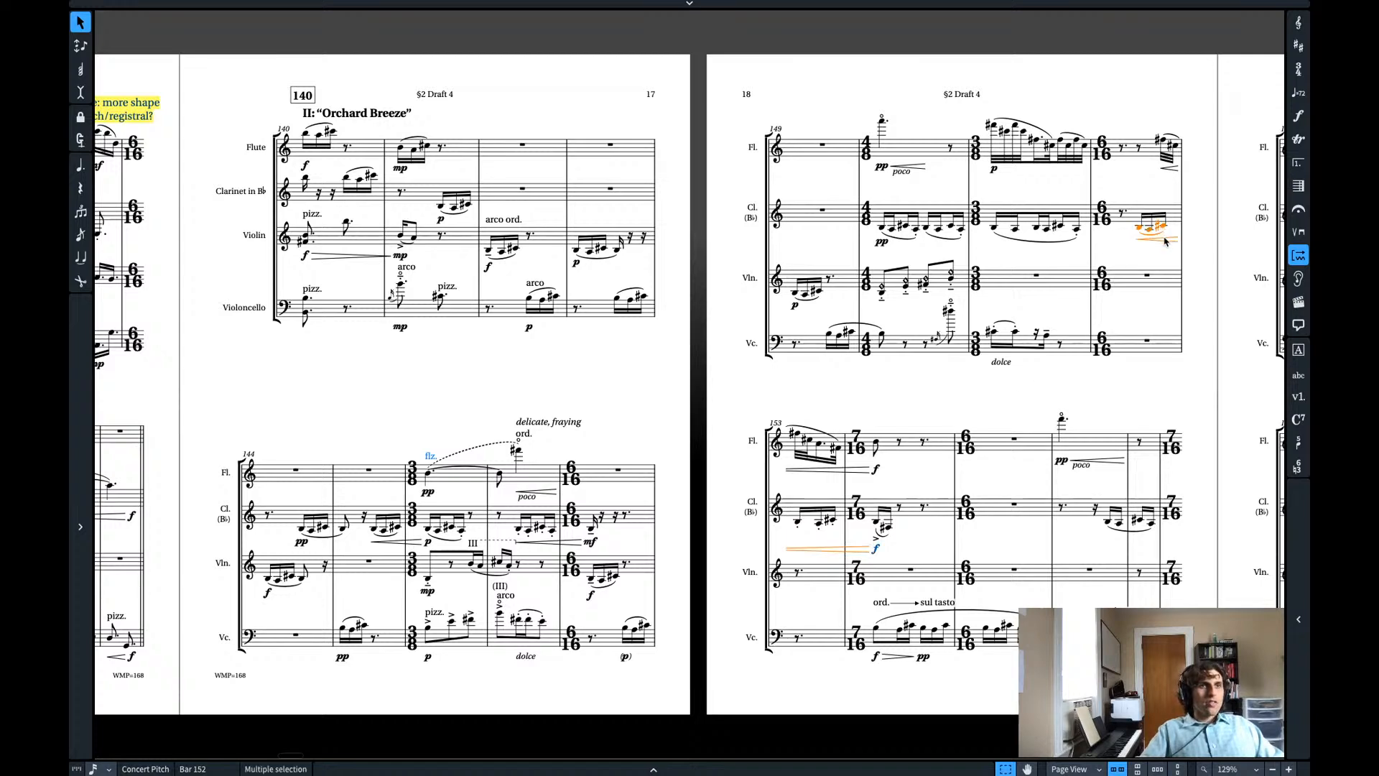
pyautogui.click(1121, 215)
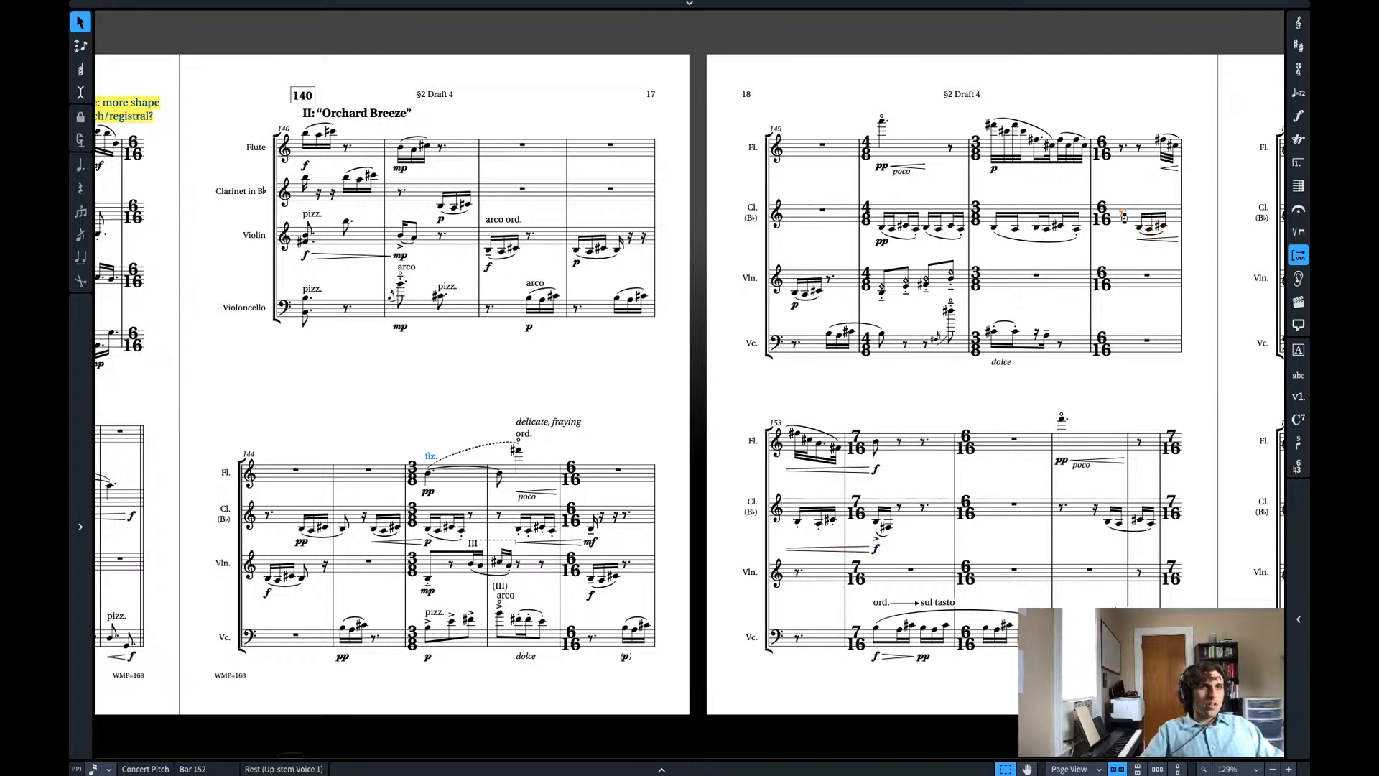
pyautogui.press('super+v')
# - Set the time signature of bar 152 to 9/16
pyautogui.hotkey('shift', 'm')
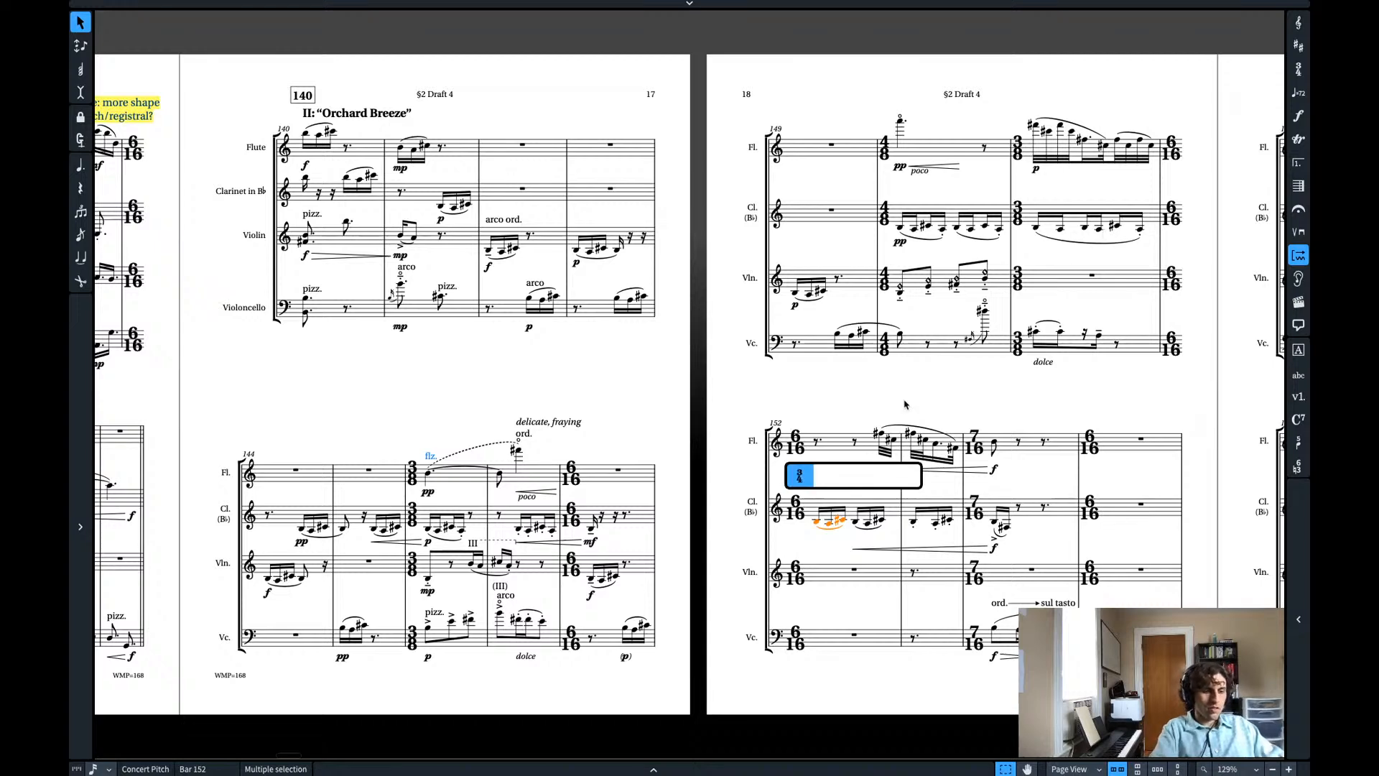
pyautogui.write('9/16')
pyautogui.press('Return')
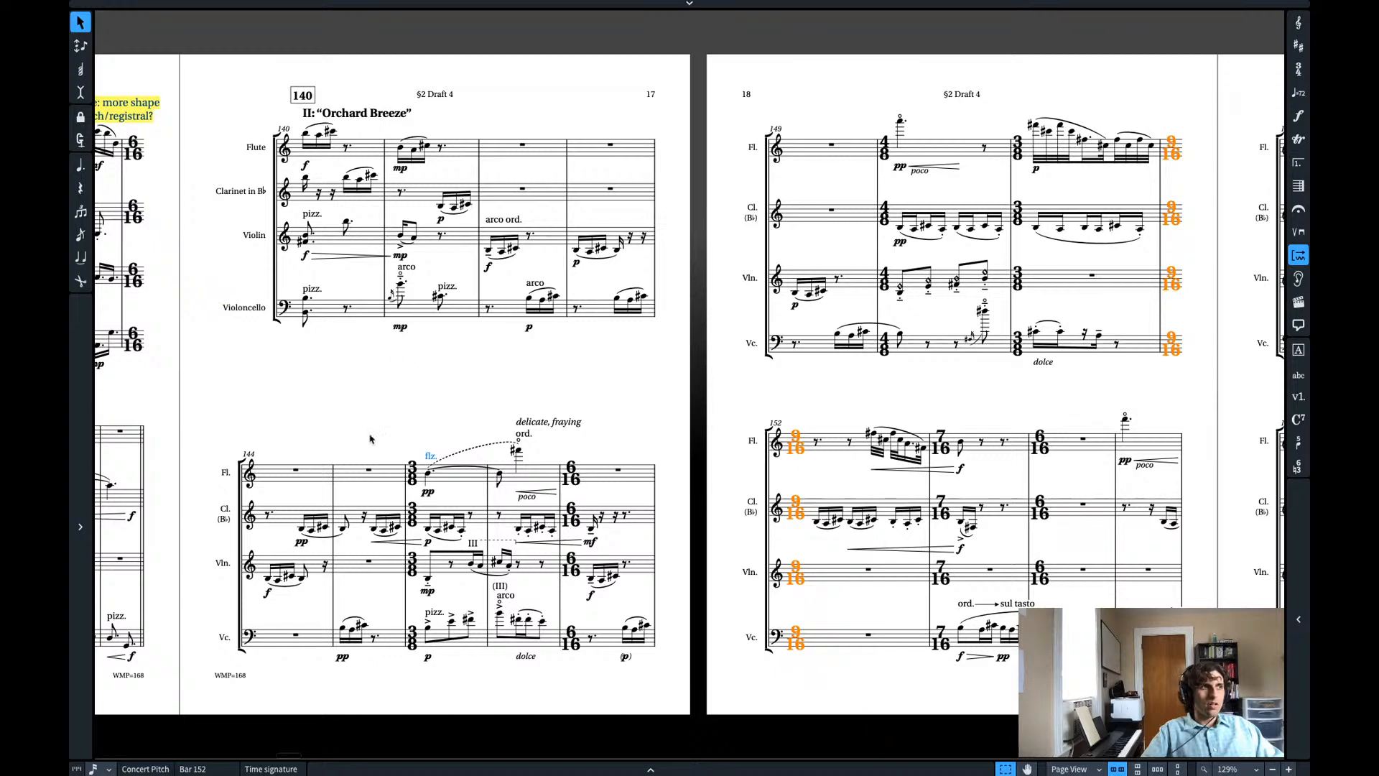
pyautogui.press('Escape')
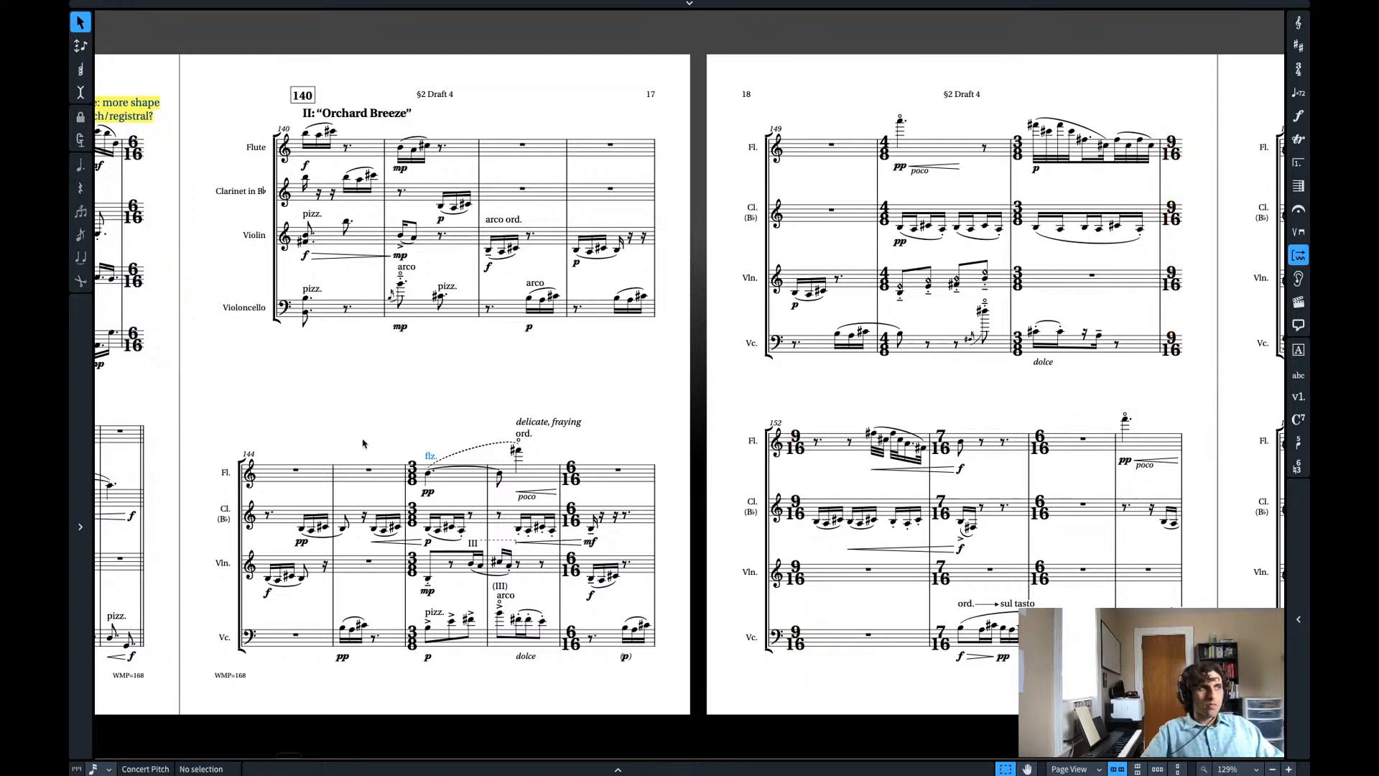
# - Play the score from the flute's first note in bar 140 through the extended bar 152
pyautogui.press('space')
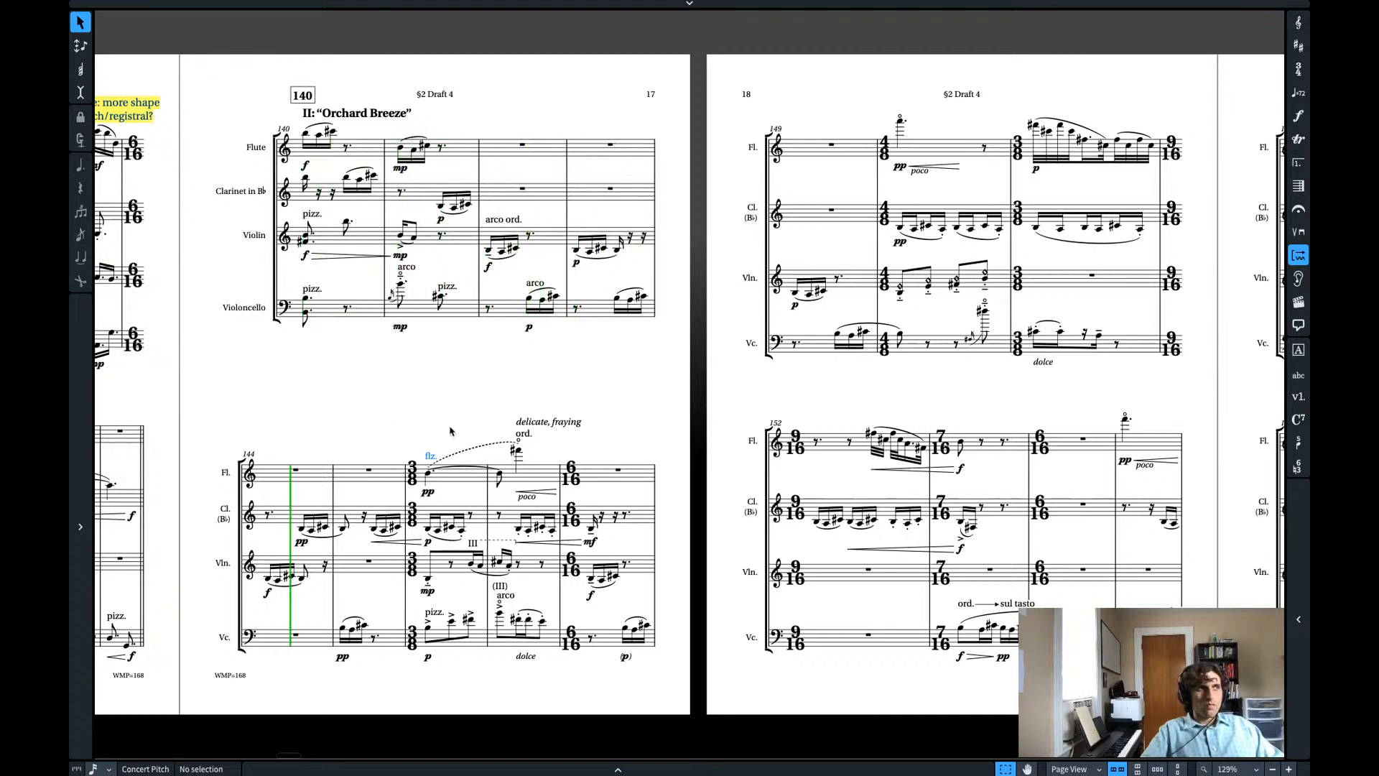
pyautogui.press('space')
pyautogui.moveTo(966, 12)
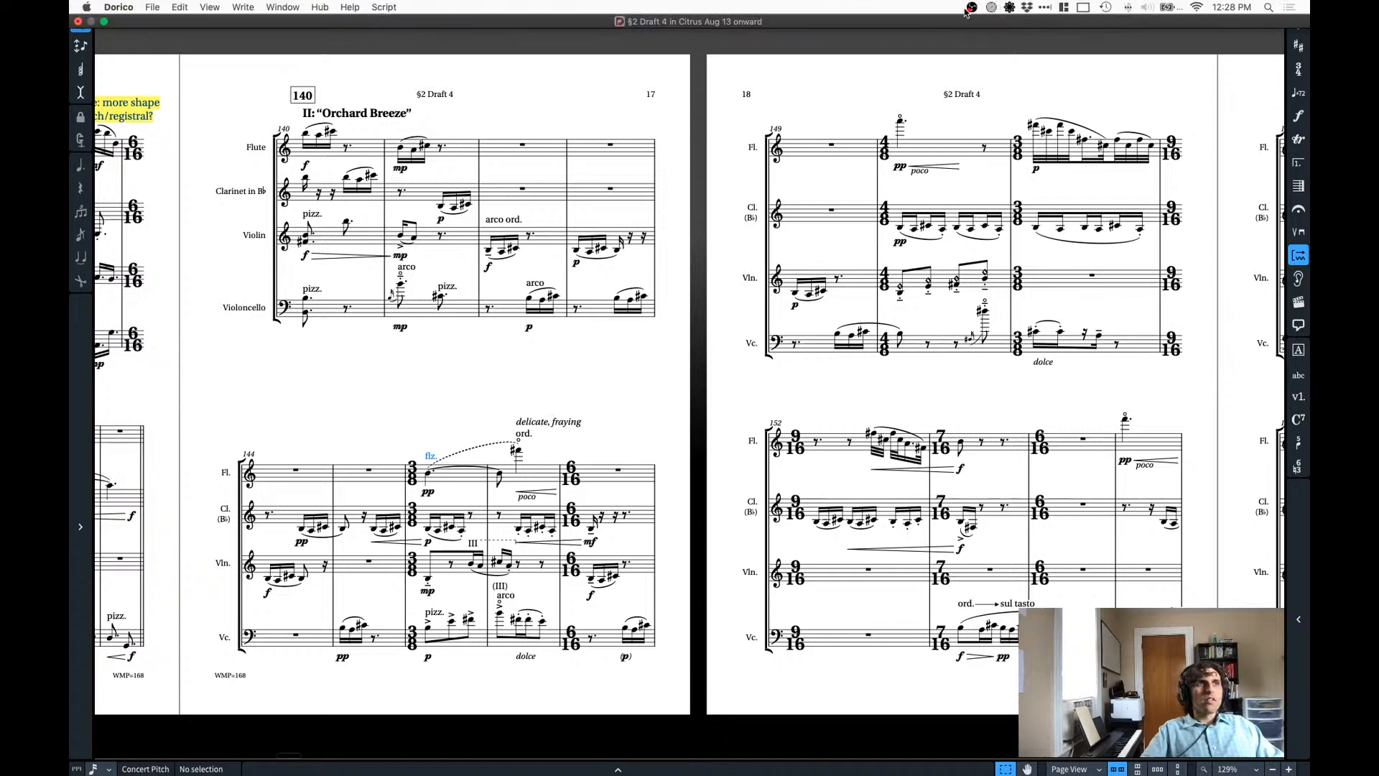
pyautogui.click(1009, 8)
pyautogui.click(1036, 93)
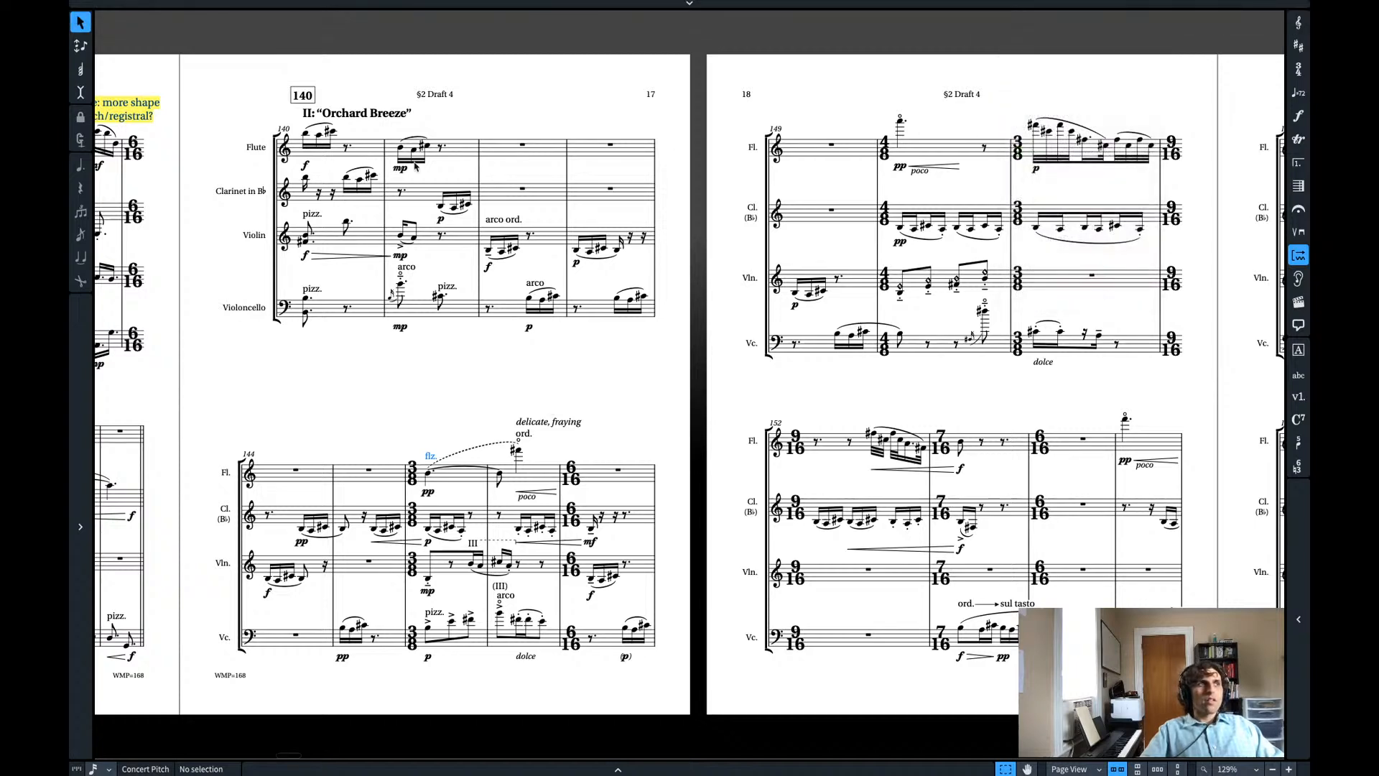
pyautogui.click(305, 135)
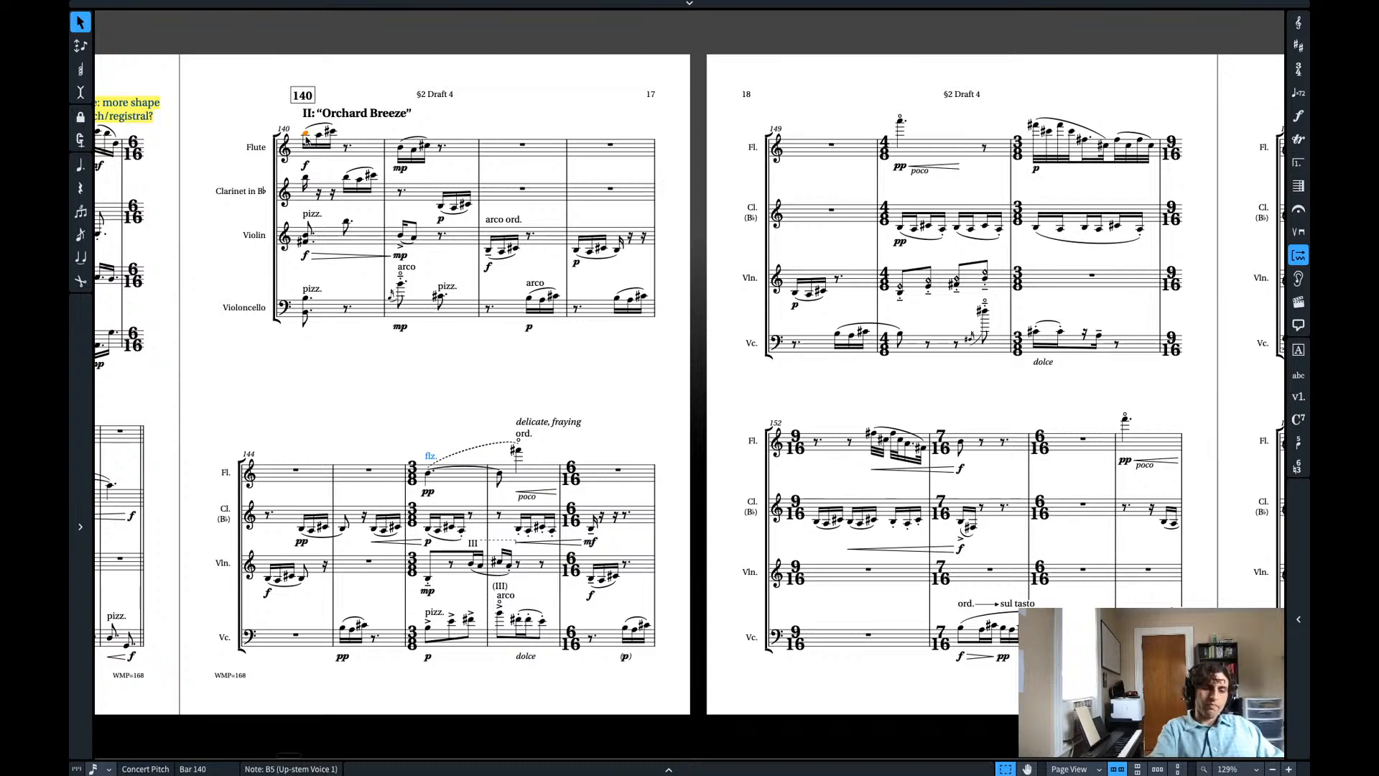
pyautogui.press('space')
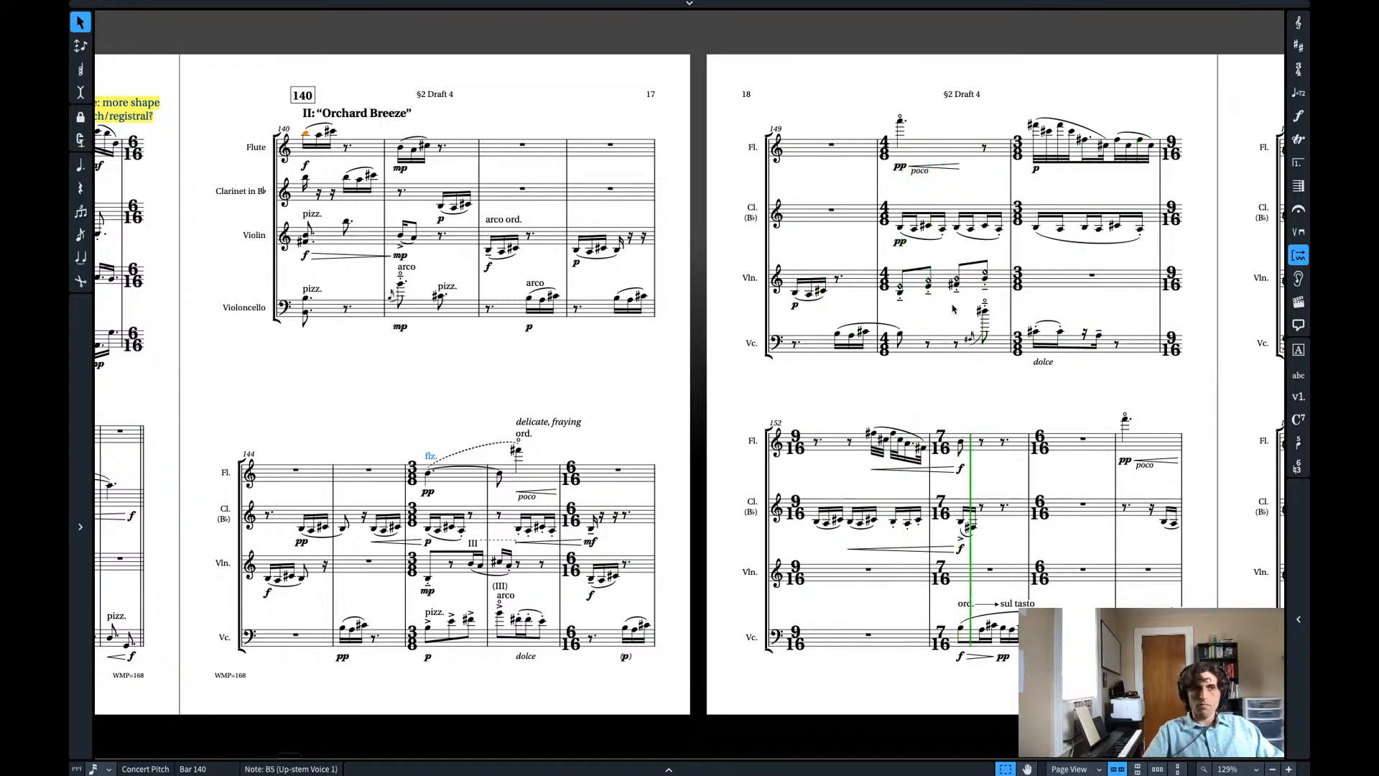
pyautogui.click(922, 390)
pyautogui.press('space')
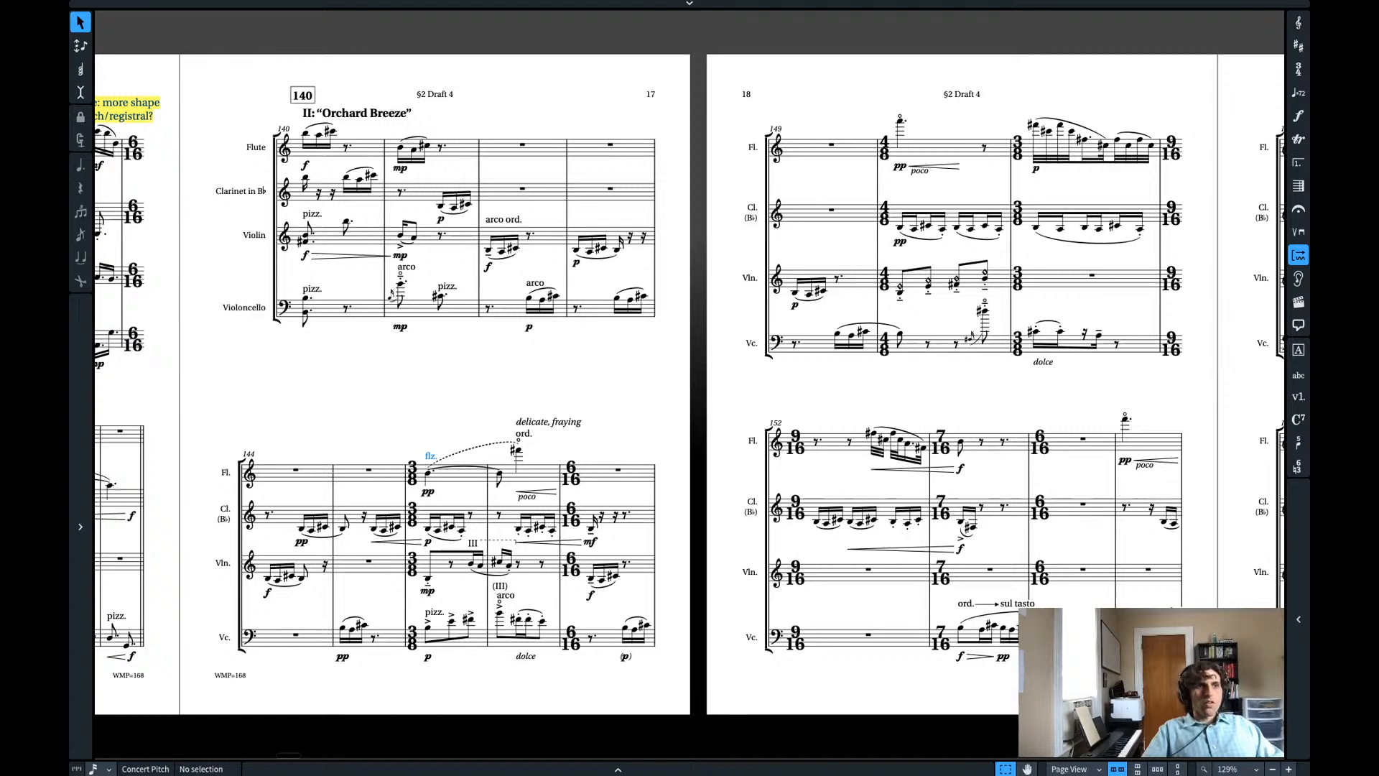
pyautogui.hscroll(3, 781, 394)
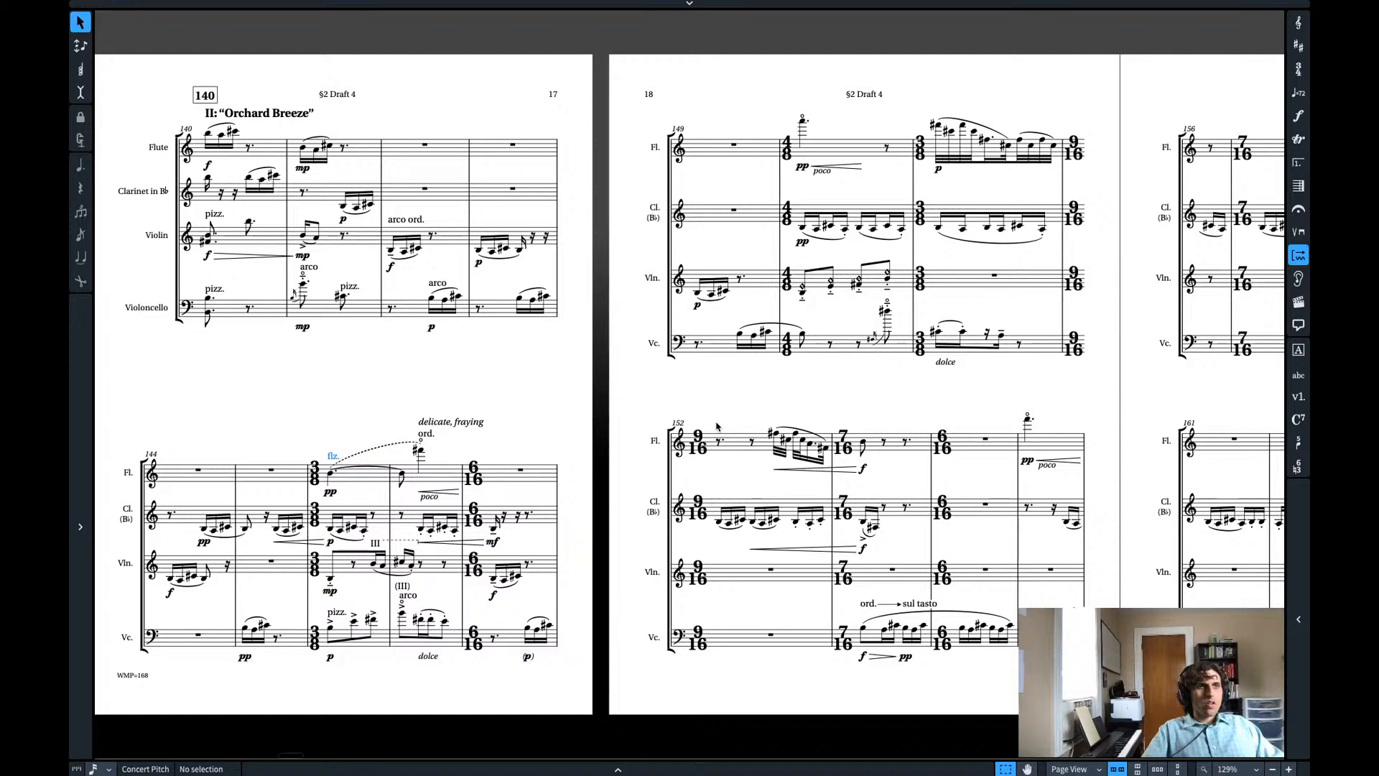
pyautogui.click(804, 469)
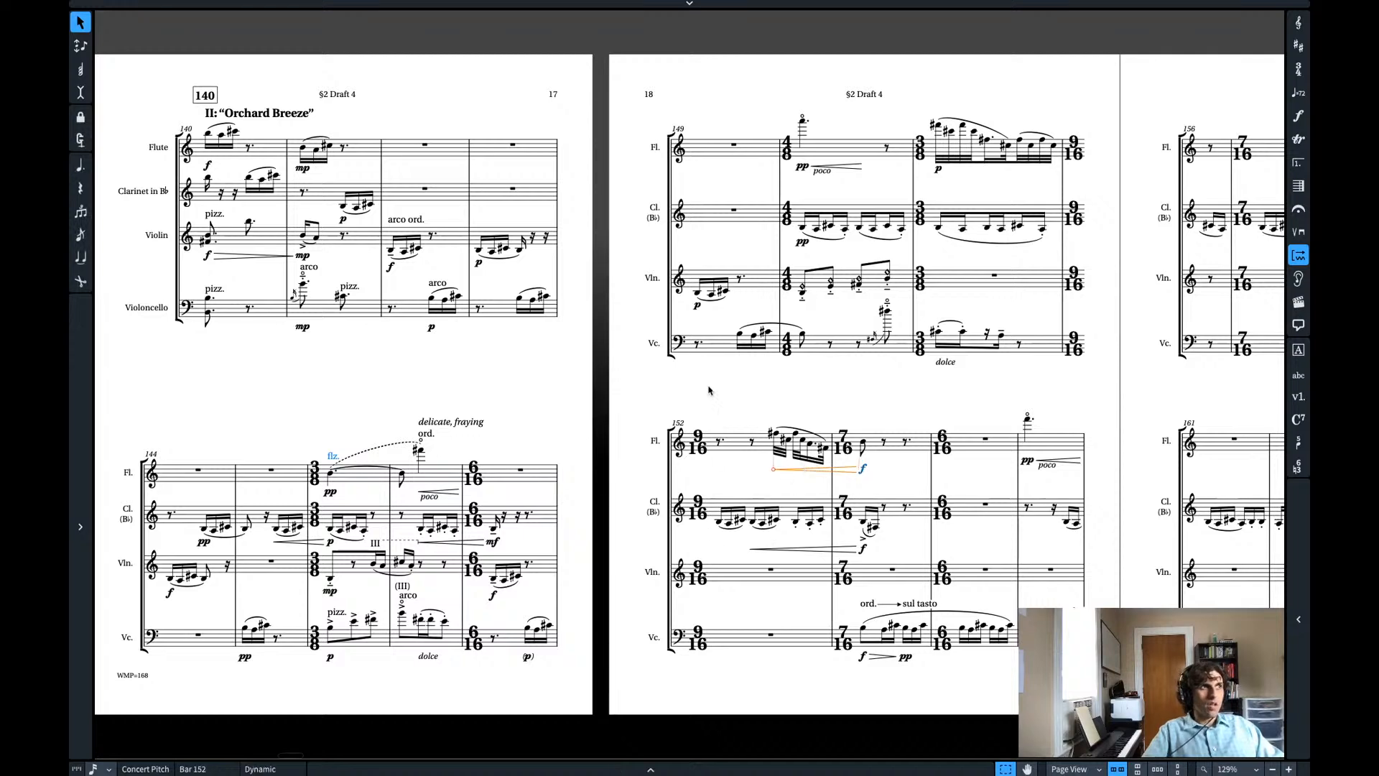
pyautogui.press('Escape')
# - Duplicate the "§2 Draft 4" flow in Setup mode
pyautogui.hotkey('ctrl', '1')
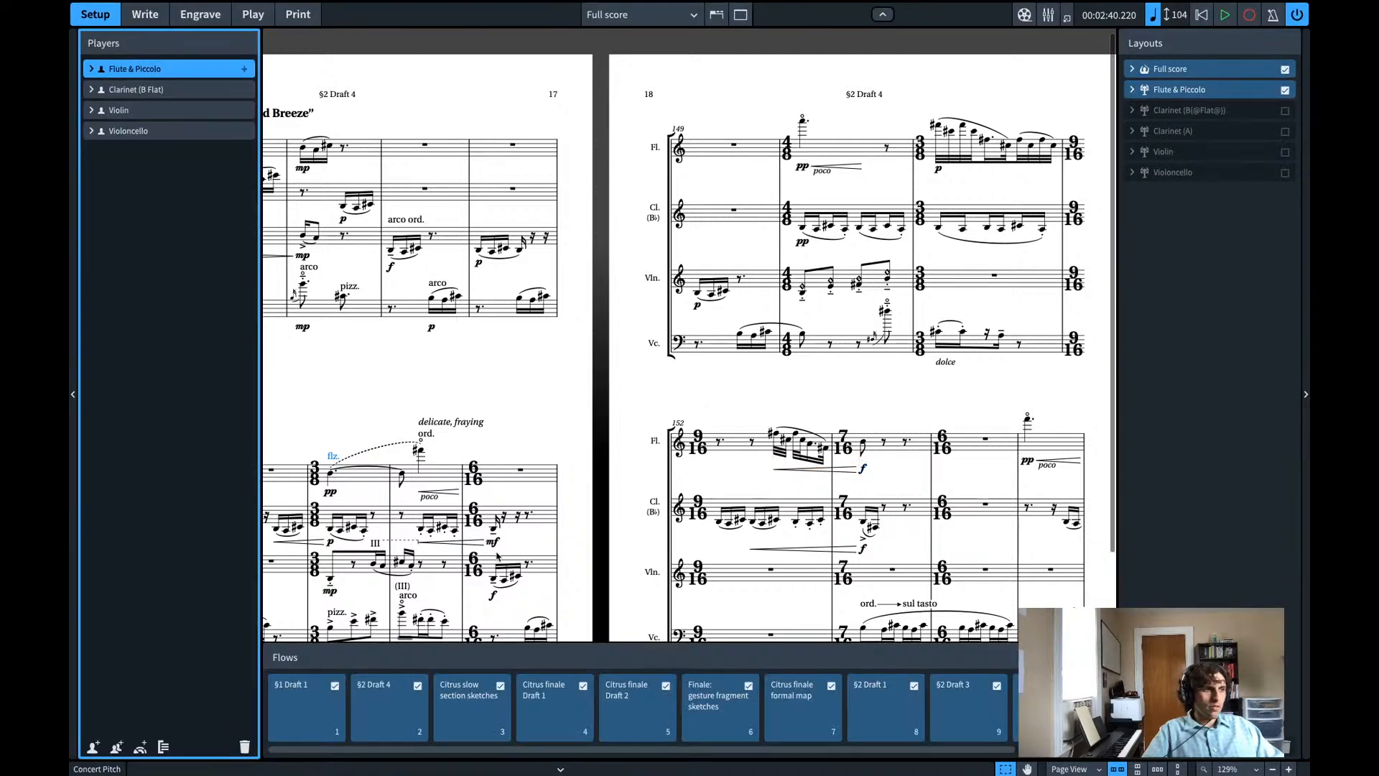
pyautogui.click(378, 704)
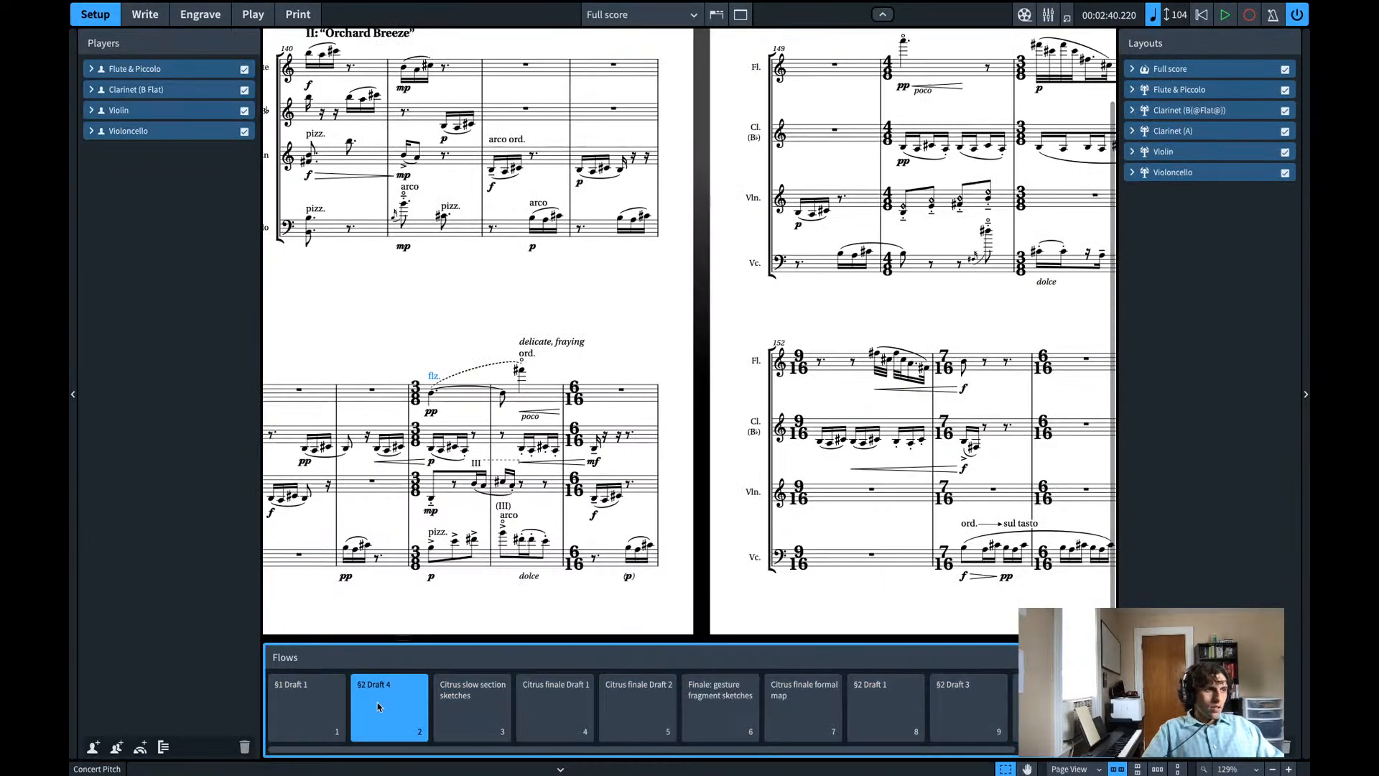
pyautogui.rightClick(378, 706)
pyautogui.click(430, 677)
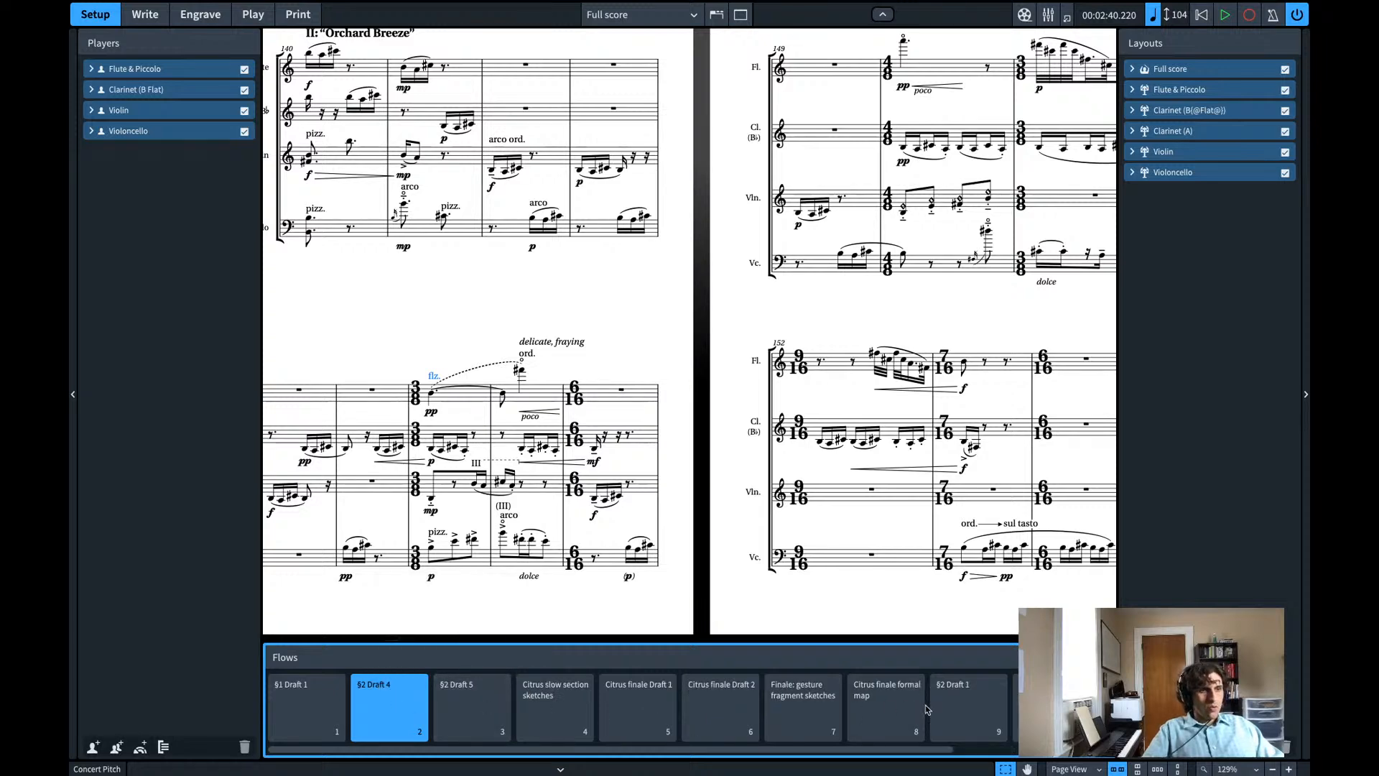
# - Move "§2 Draft 4" towards the end of the flows so "§2 Draft 5" comes second, and return to Write mode
pyautogui.moveTo(925, 709); pyautogui.dragTo(1026, 710)
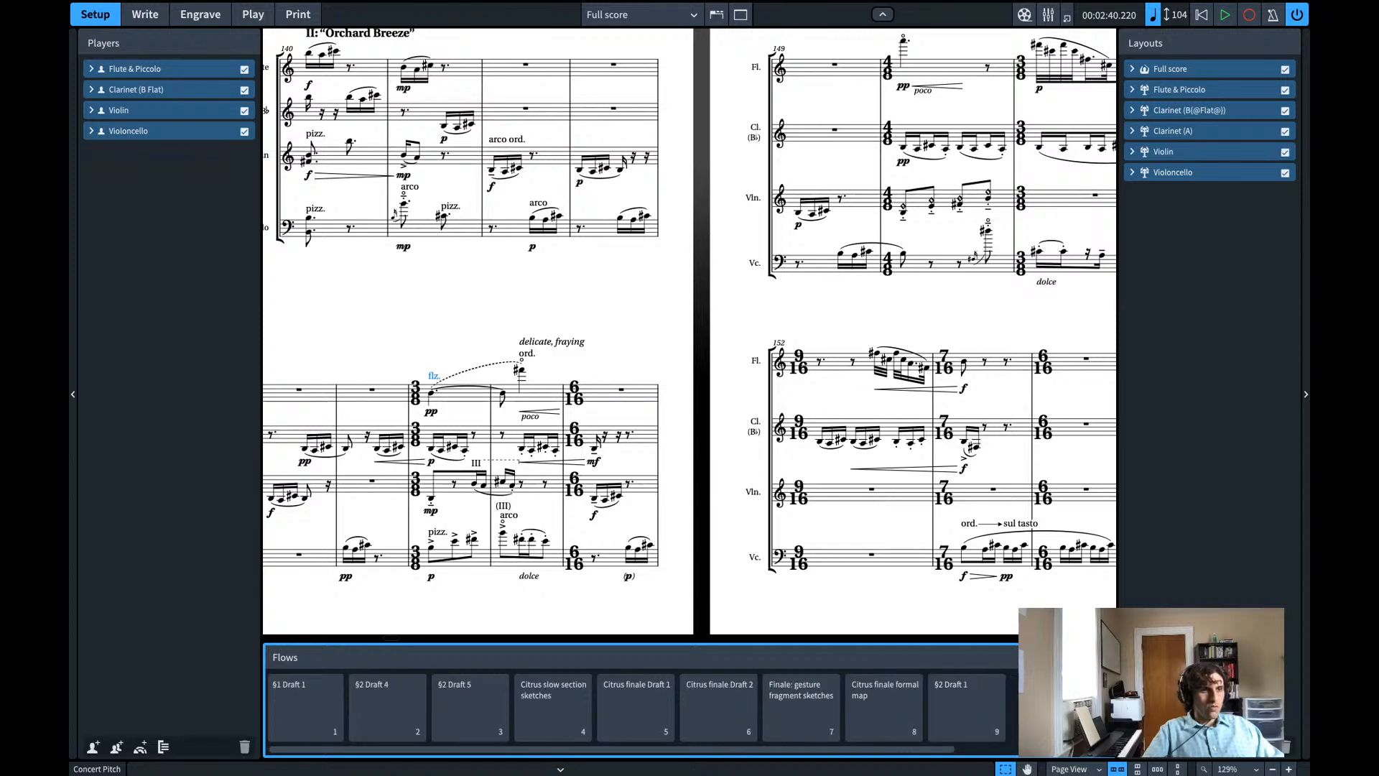
pyautogui.click(386, 706)
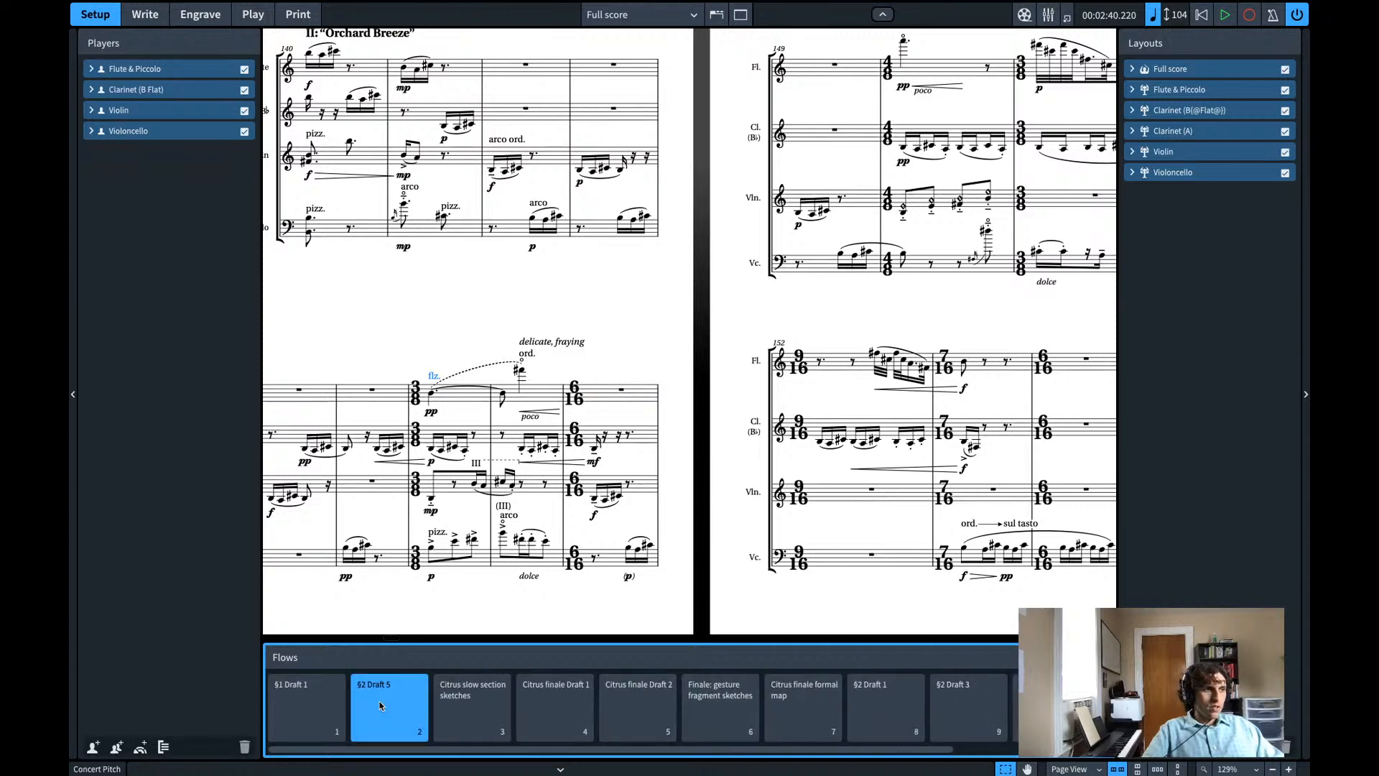
pyautogui.hotkey('ctrl', '2')
# - Play back the "Orchard Breeze" section in "§2 Draft 5"
pyautogui.hscroll(10, 646, 436)
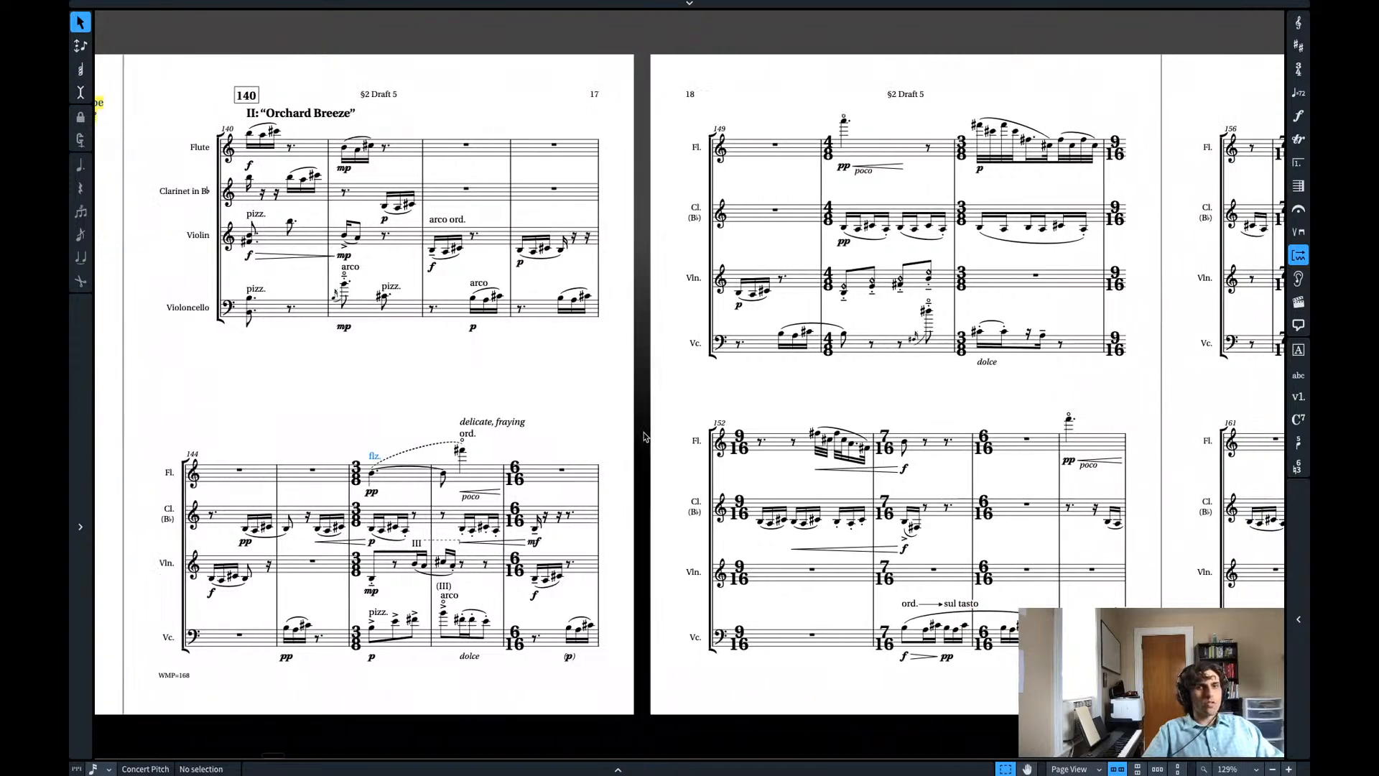
pyautogui.hscroll(-5, 645, 436)
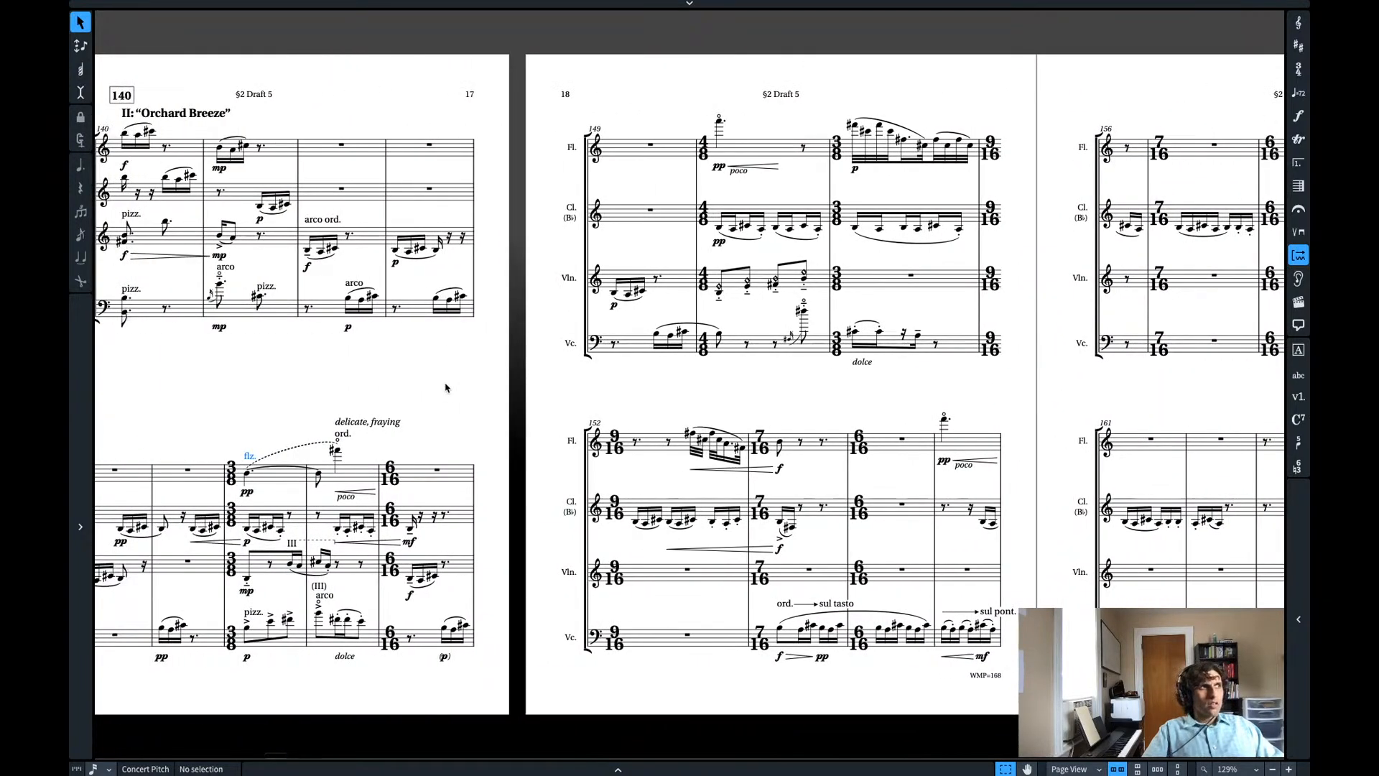
pyautogui.press('space')
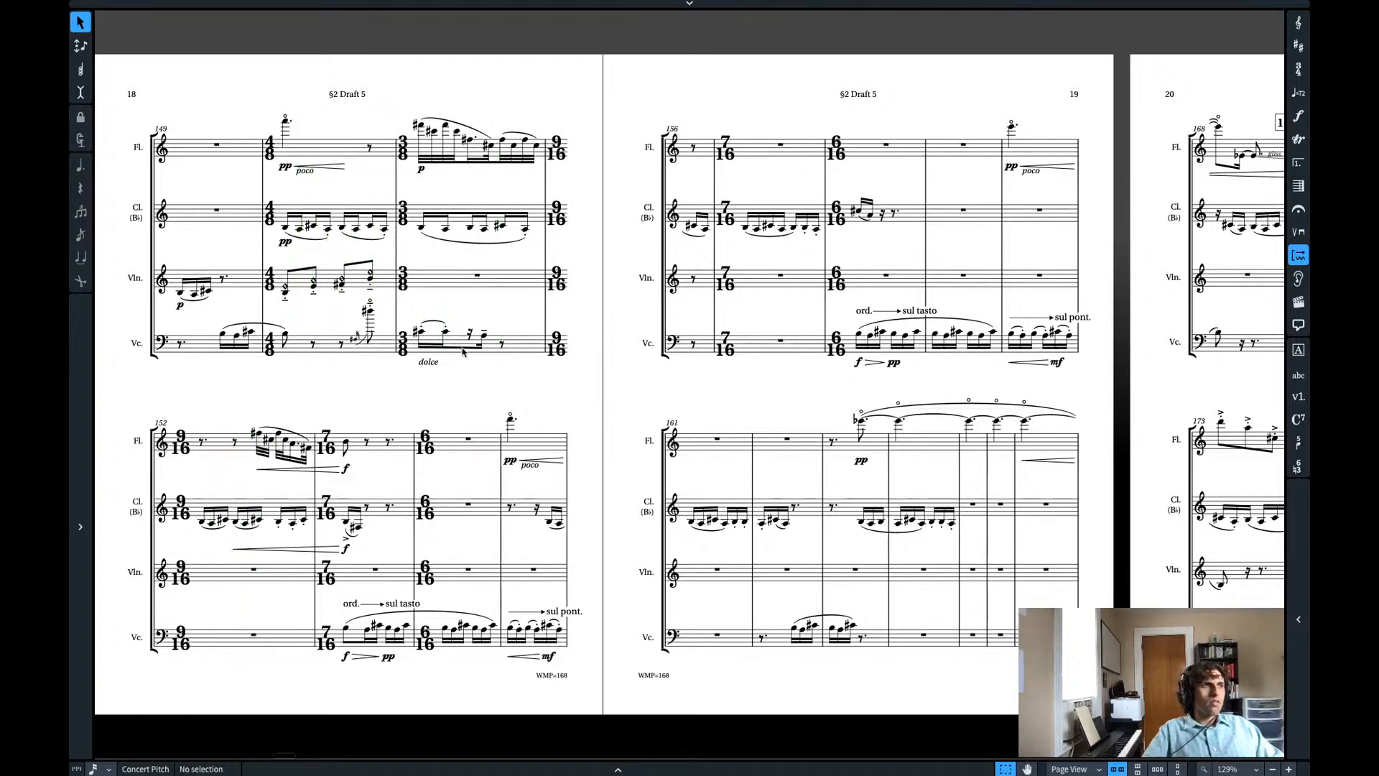
# - Delete the 3/8 time signature at bar 151
pyautogui.hscroll(-3, 463, 349)
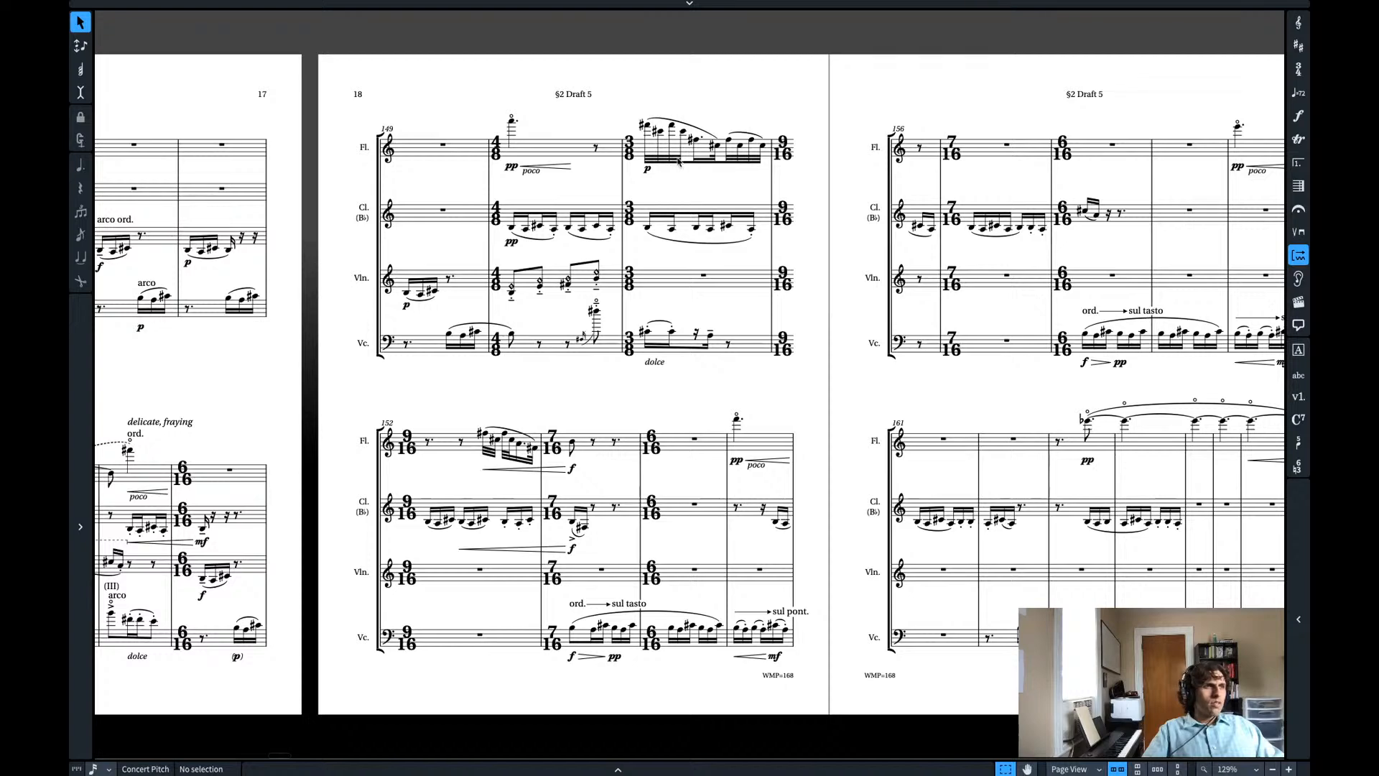
pyautogui.click(632, 152)
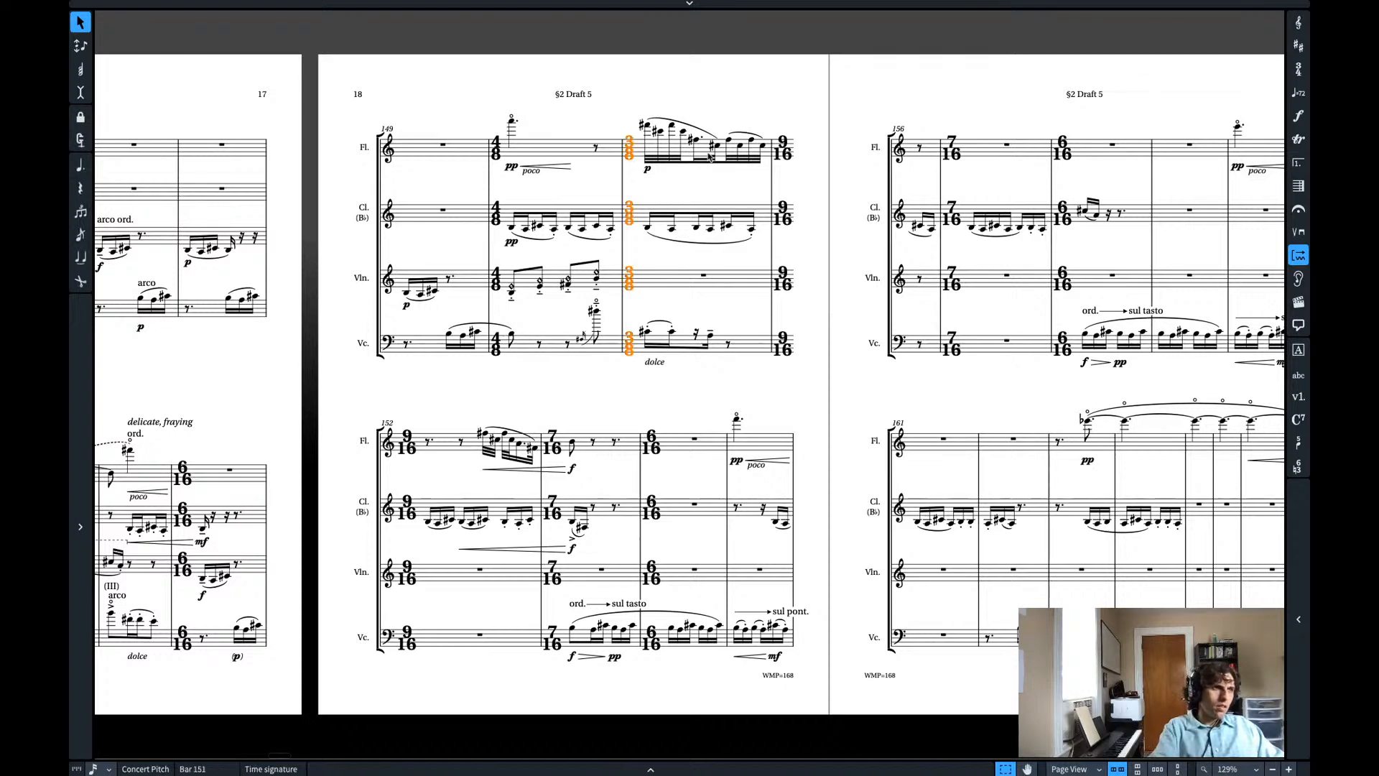
pyautogui.press('Delete')
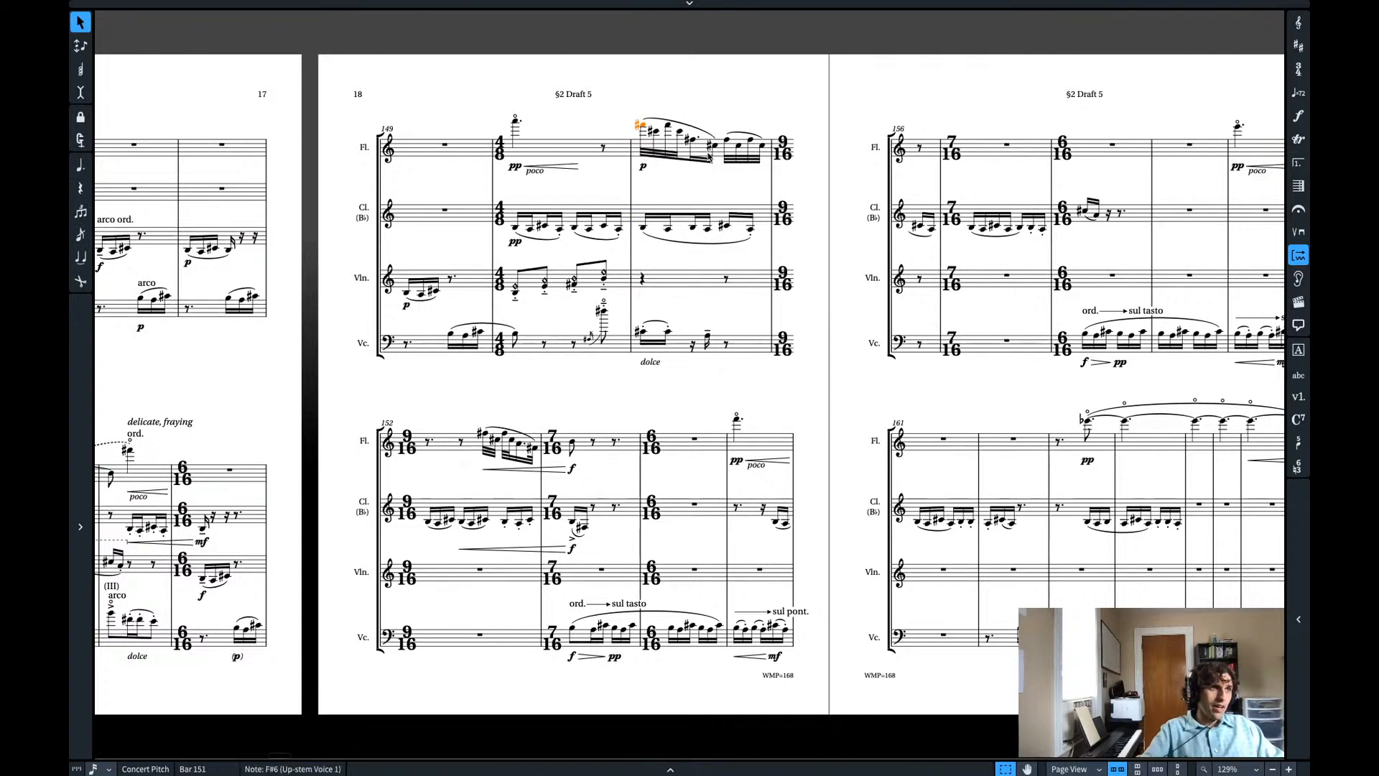
# - Insert two sixteenths of time just before the 9/16 time signature at bar 152
pyautogui.click(772, 166)
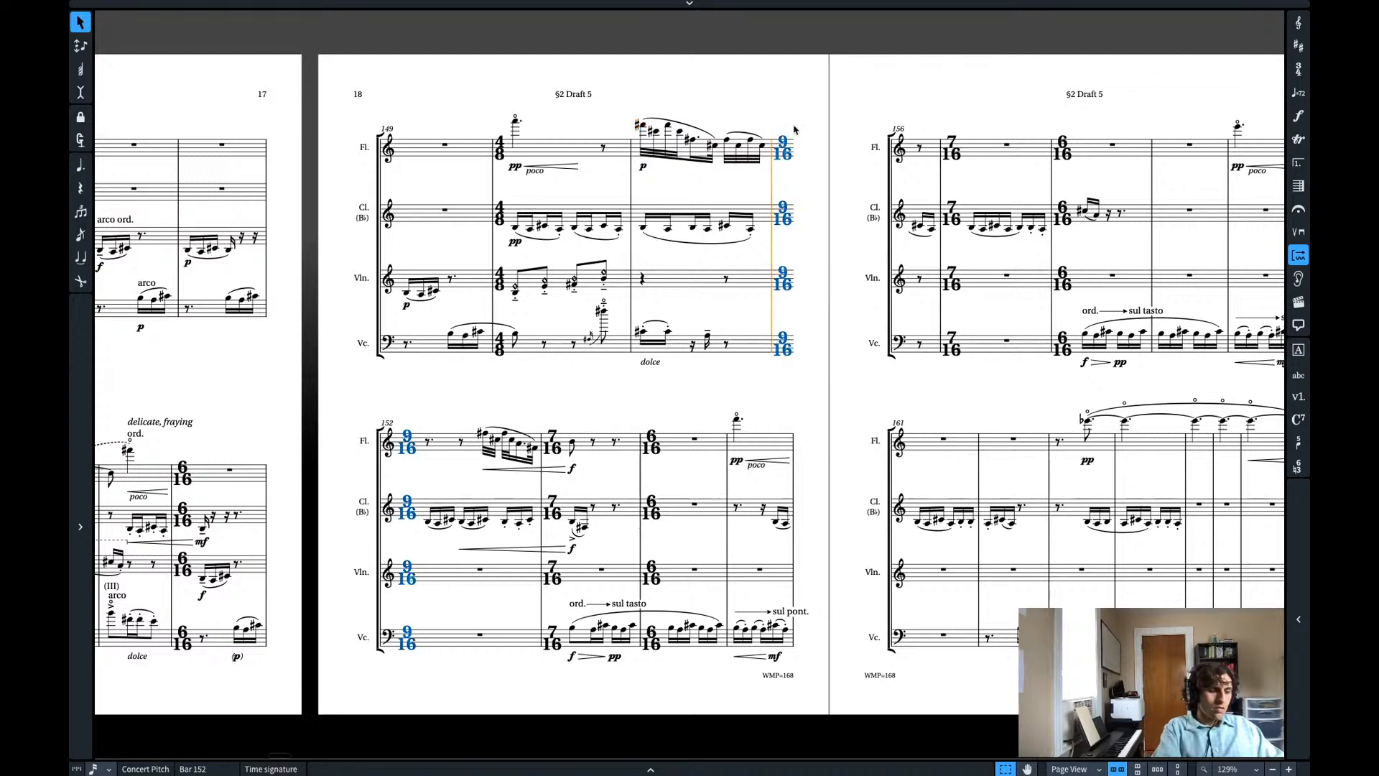
pyautogui.hotkey('shift', 'm')
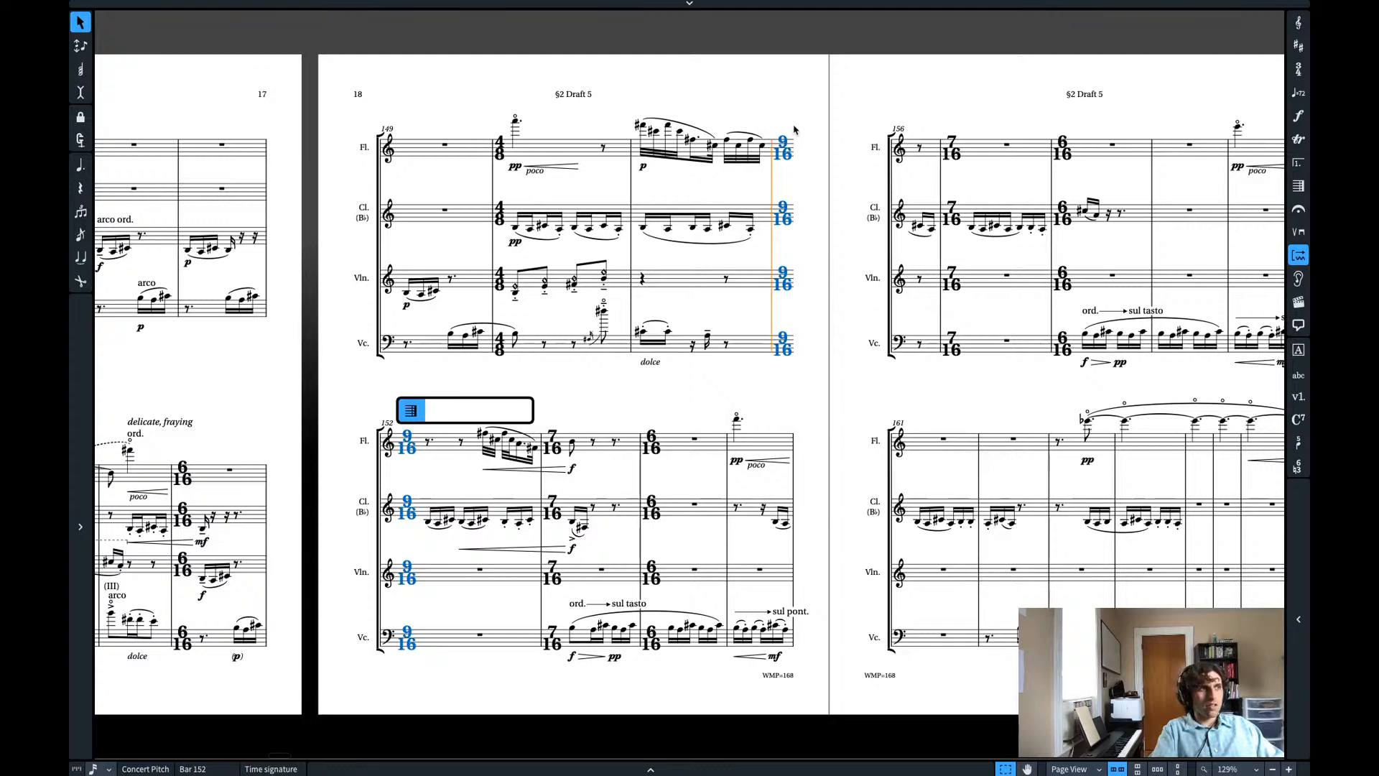
pyautogui.write('2x')
pyautogui.press('Return')
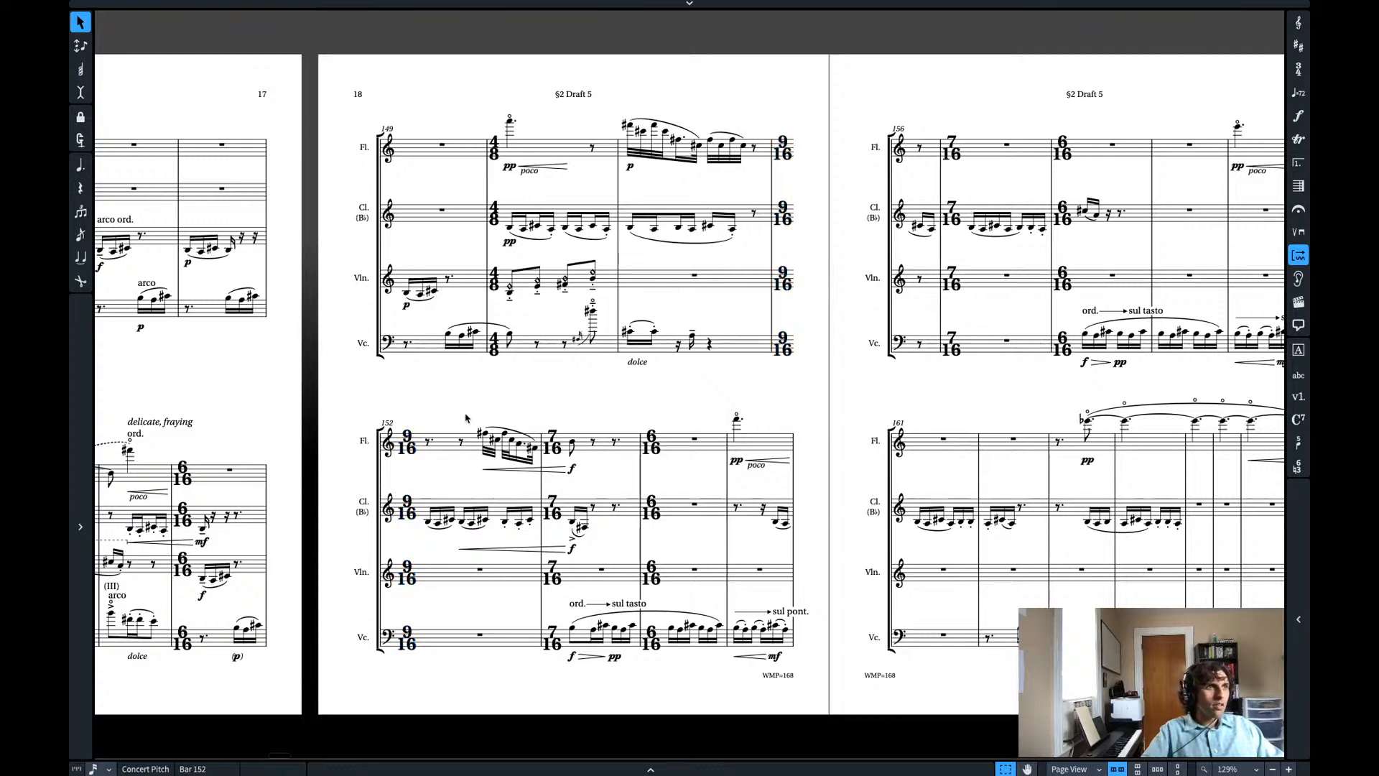
# - Repeat the second four-note clarinet group of bar 150, with its slur, at the start of bar 151
pyautogui.click(426, 521)
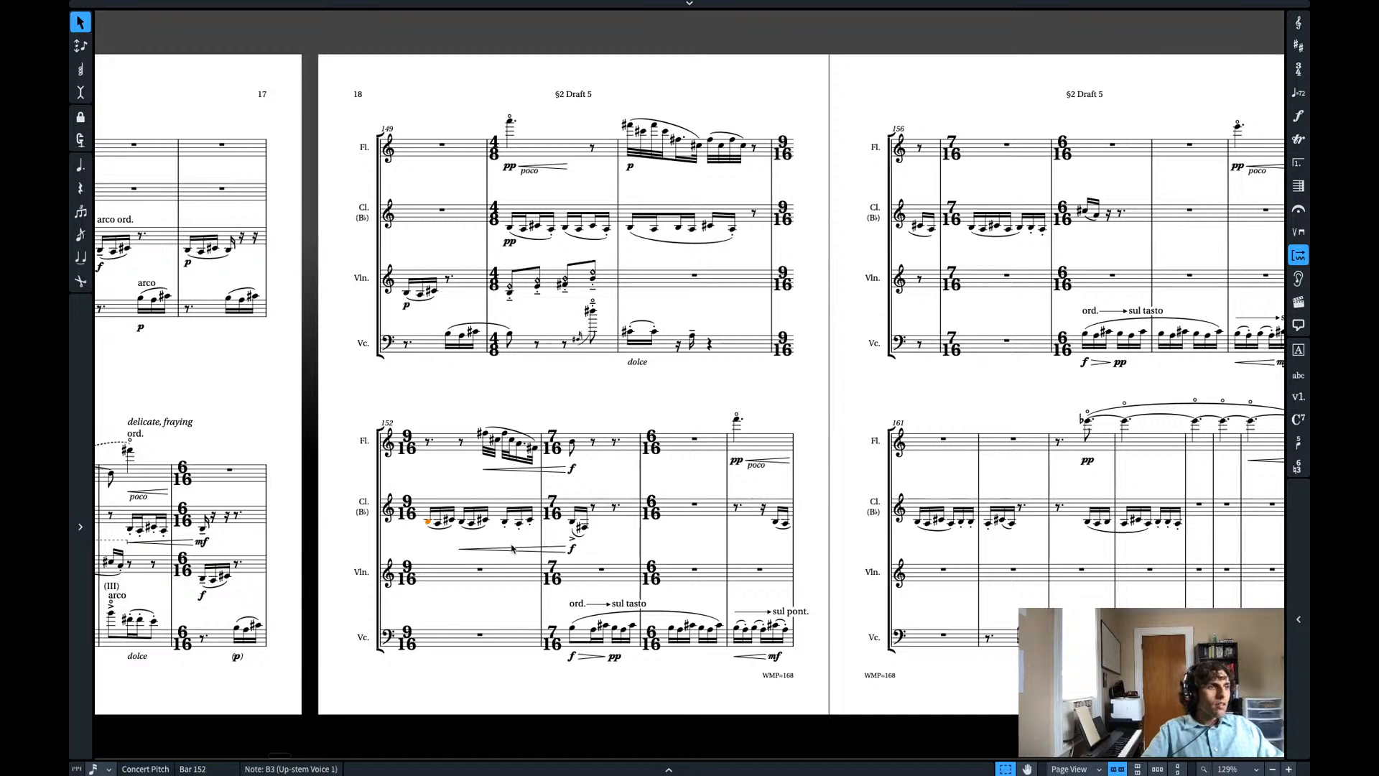
pyautogui.click(505, 522)
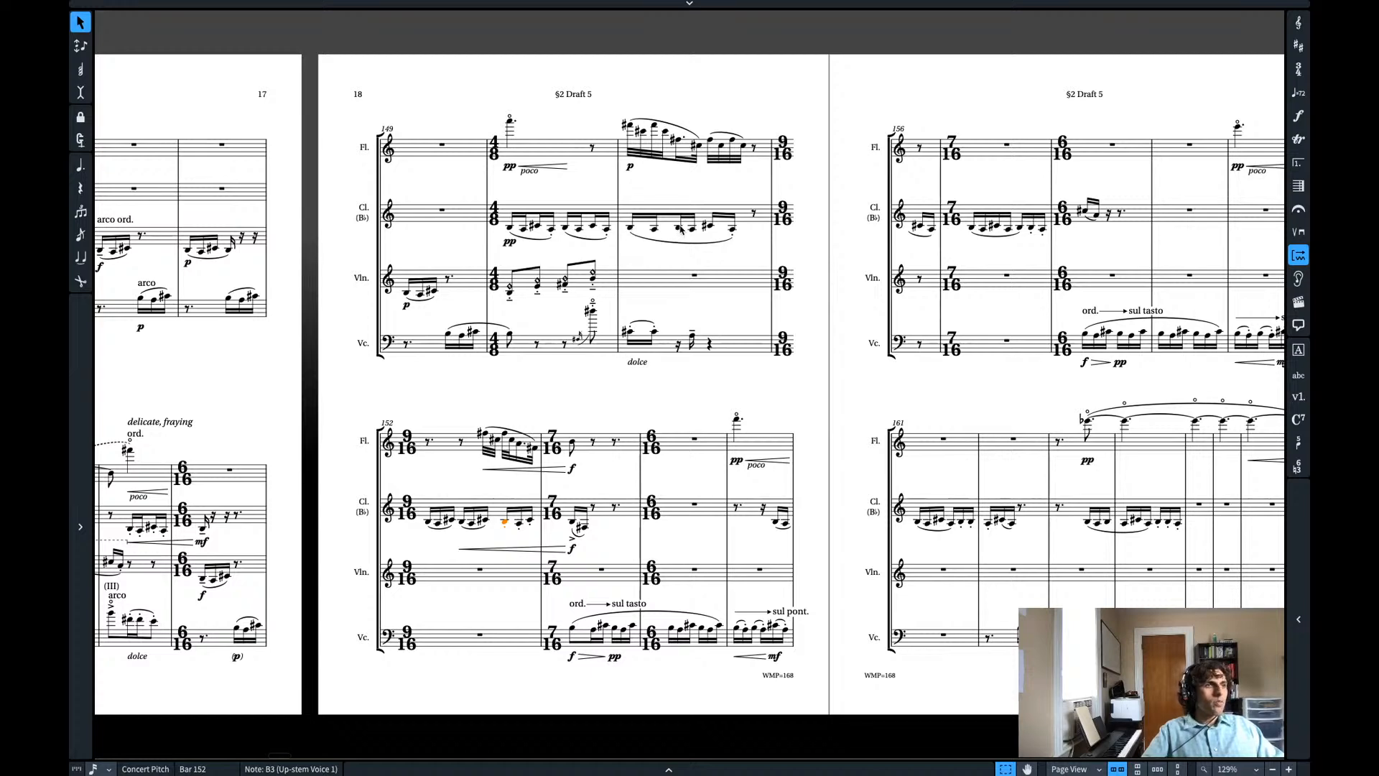
pyautogui.click(563, 229)
pyautogui.keyDown('shift'); pyautogui.click(610, 236); pyautogui.keyUp('shift')
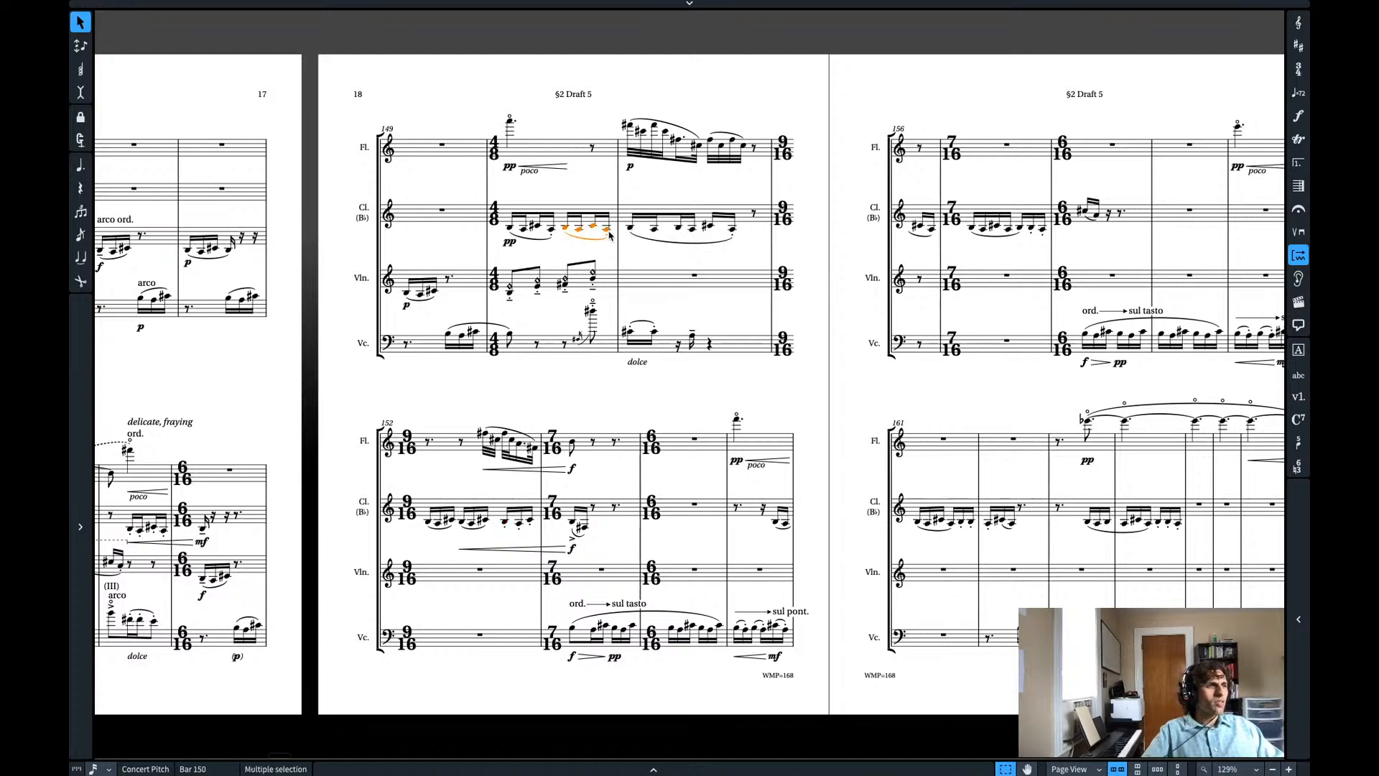
pyautogui.press('r')
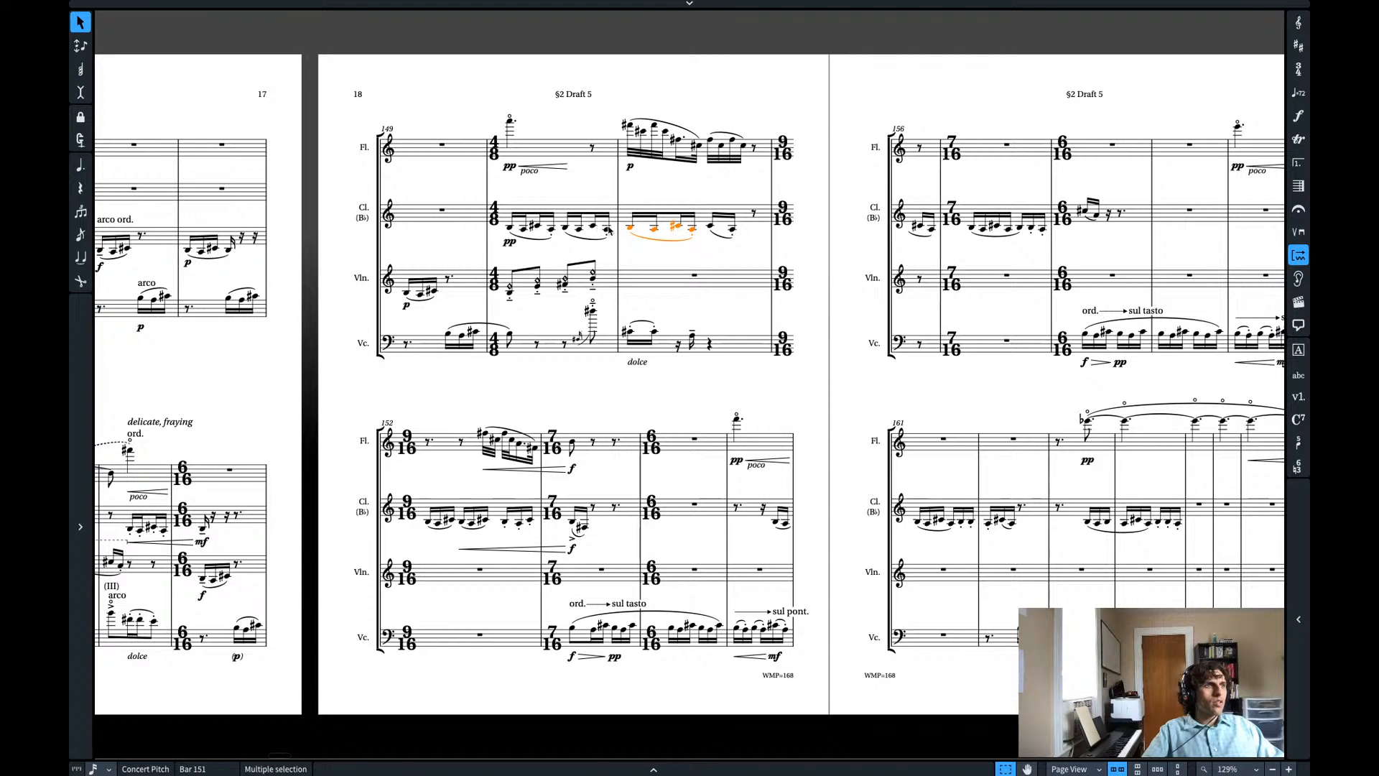
# - Lower the third clarinet note of bar 151 to B3
pyautogui.click(675, 227)
pyautogui.hotkey('alt', 'Down')
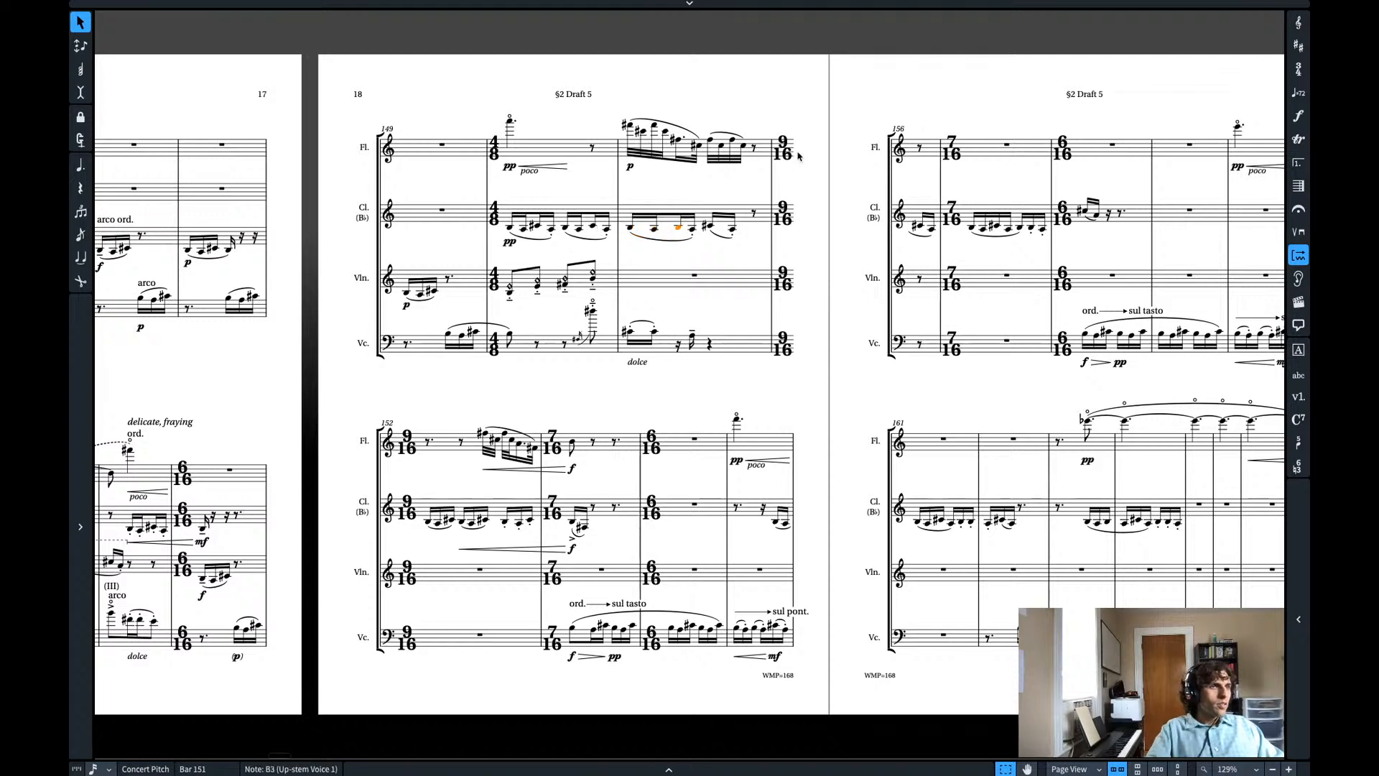
# - Copy the clarinet's C♯4–A3 pair in bar 151 to the end of the bar and extend the slur over all four notes
pyautogui.press('Right')
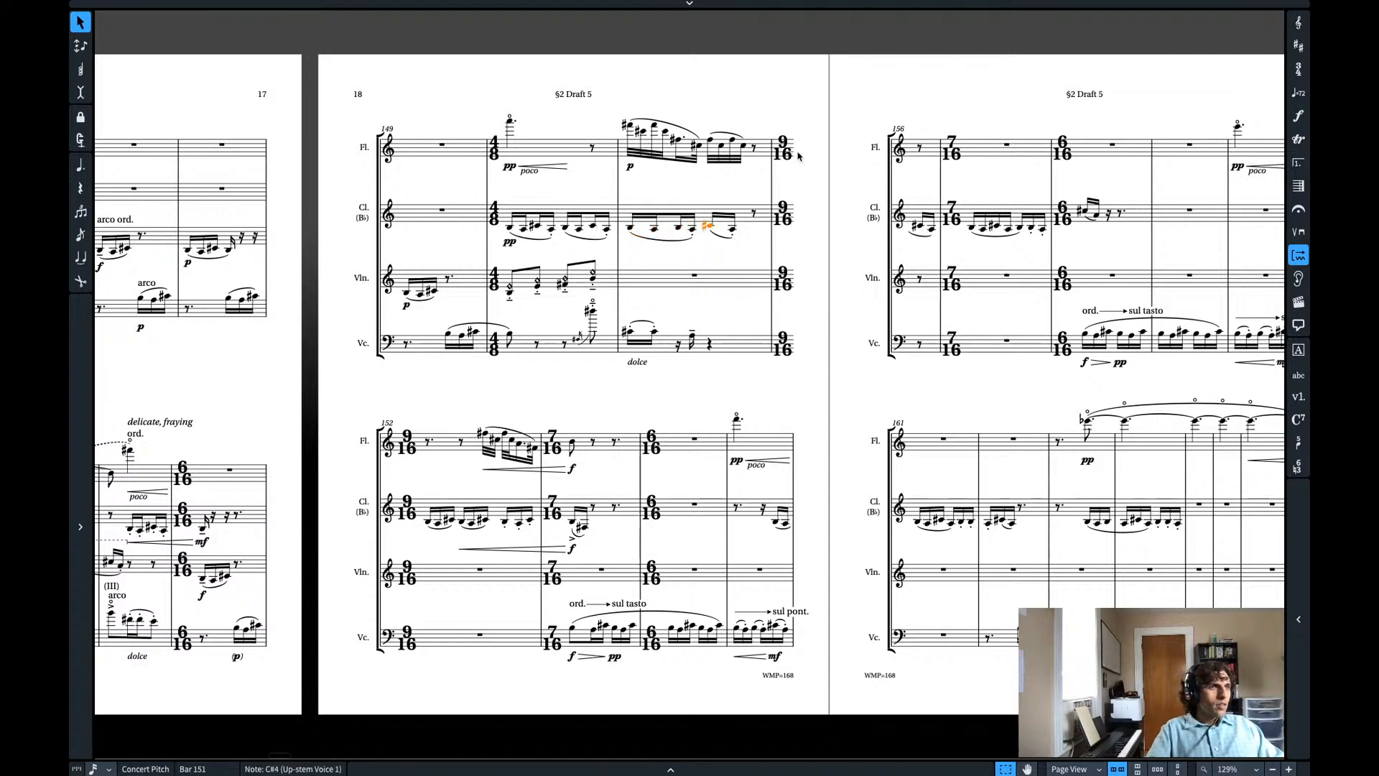
pyautogui.keyDown('super'); pyautogui.click(731, 229); pyautogui.keyUp('super')
pyautogui.keyDown('alt'); pyautogui.click(752, 215); pyautogui.keyUp('alt')
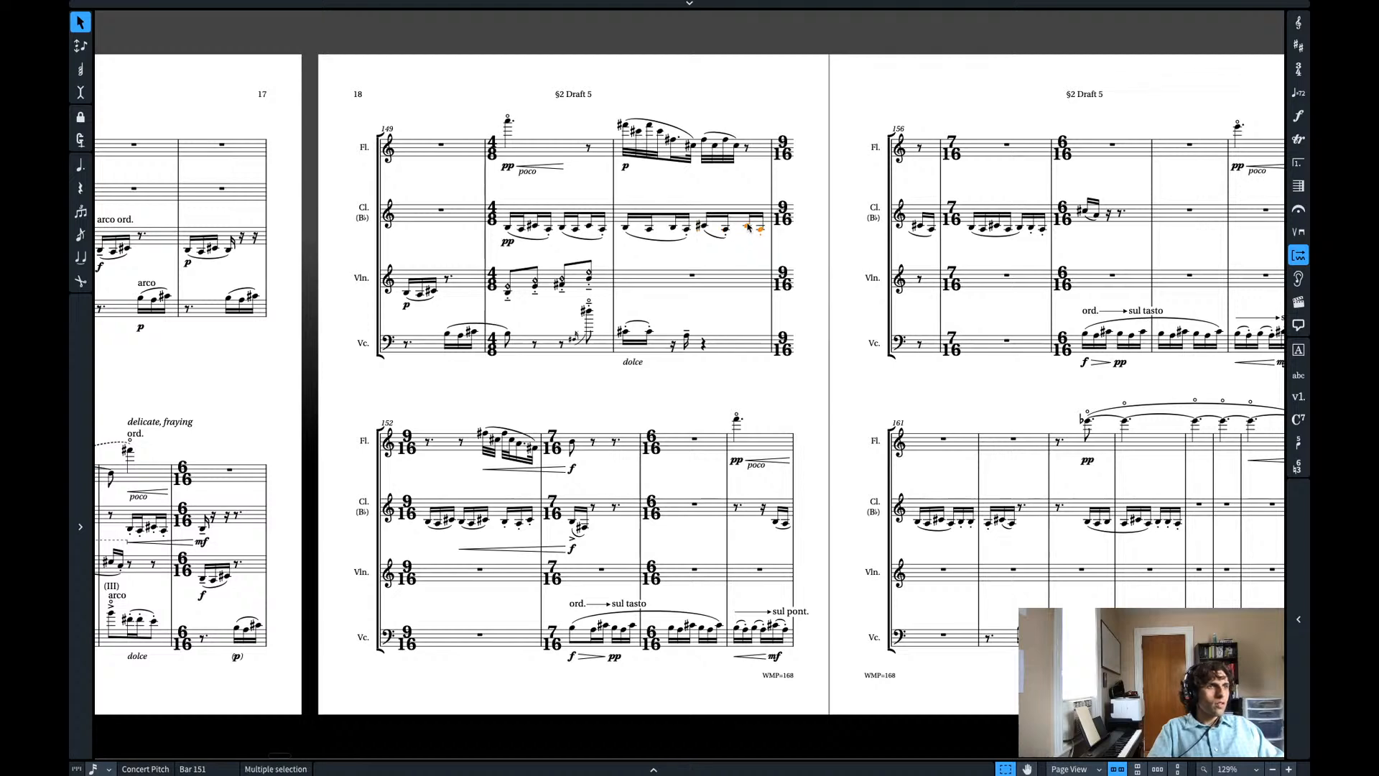
pyautogui.click(748, 225)
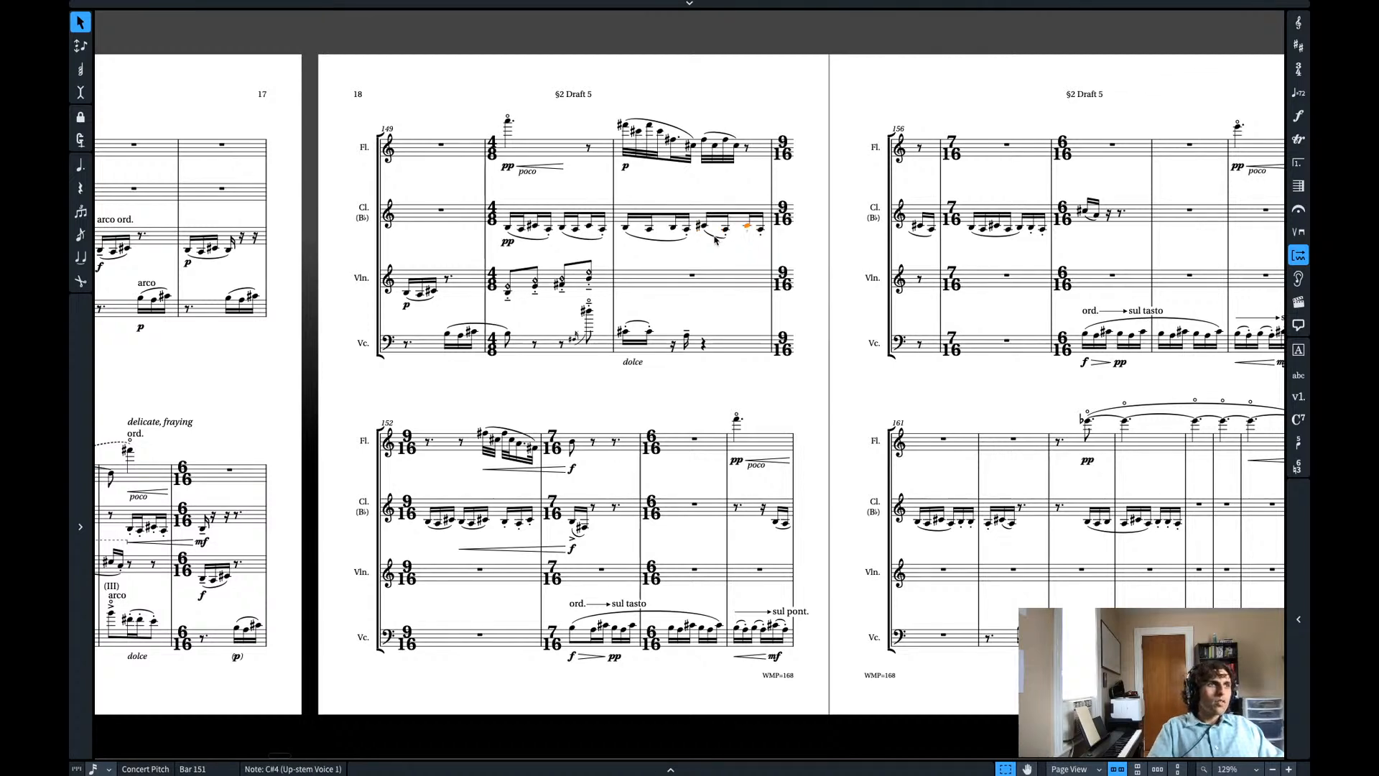
pyautogui.press('Left')
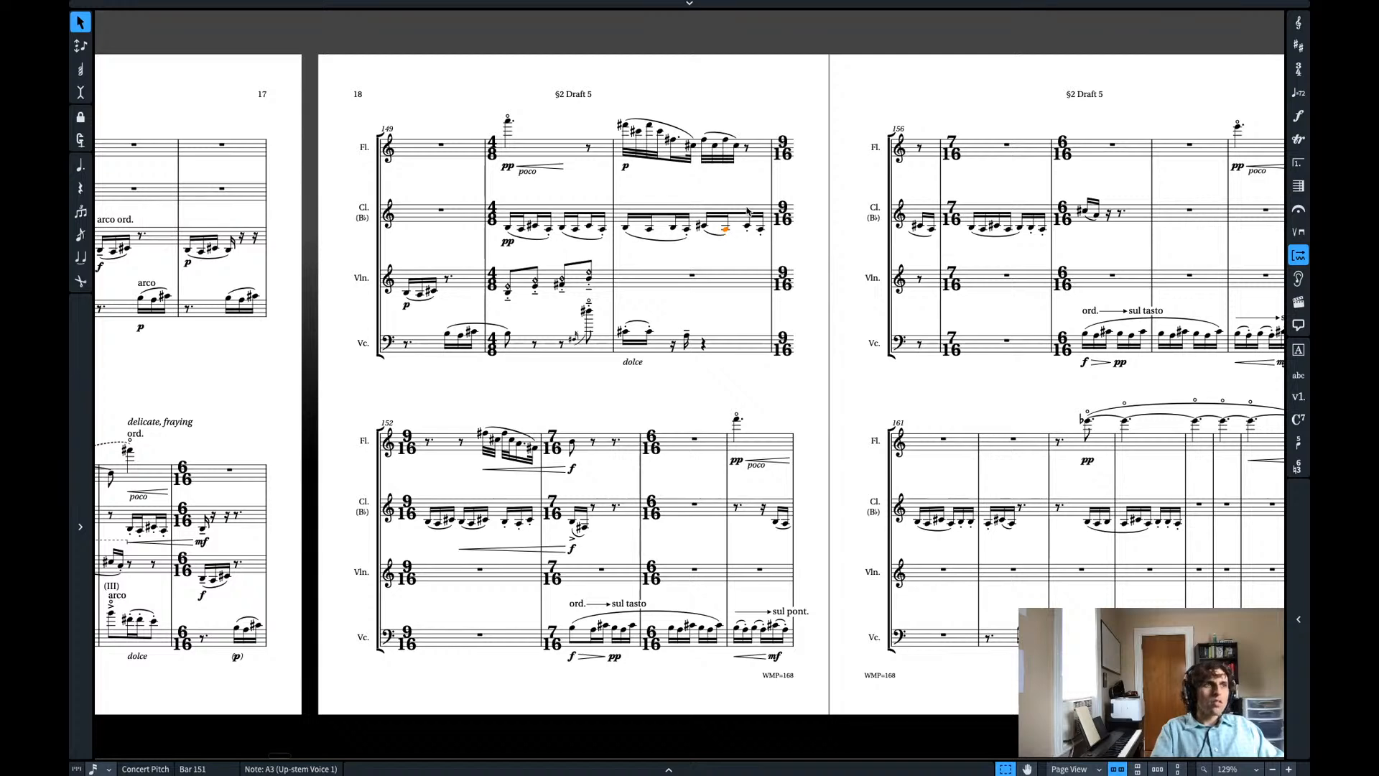
# - Delete all the clarinet notes in bar 152, leaving the crescendo hairpin and the f dynamic in place
pyautogui.click(496, 511)
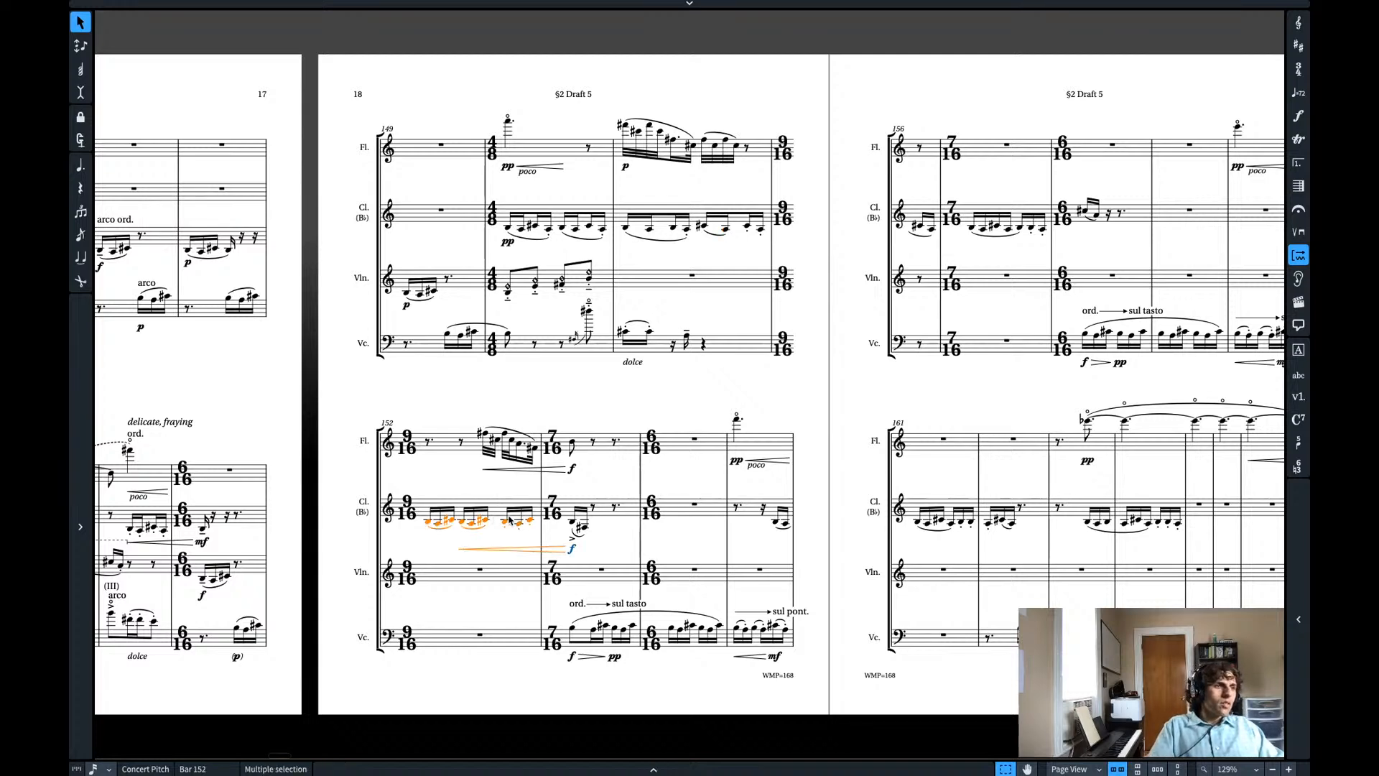
pyautogui.click(531, 520)
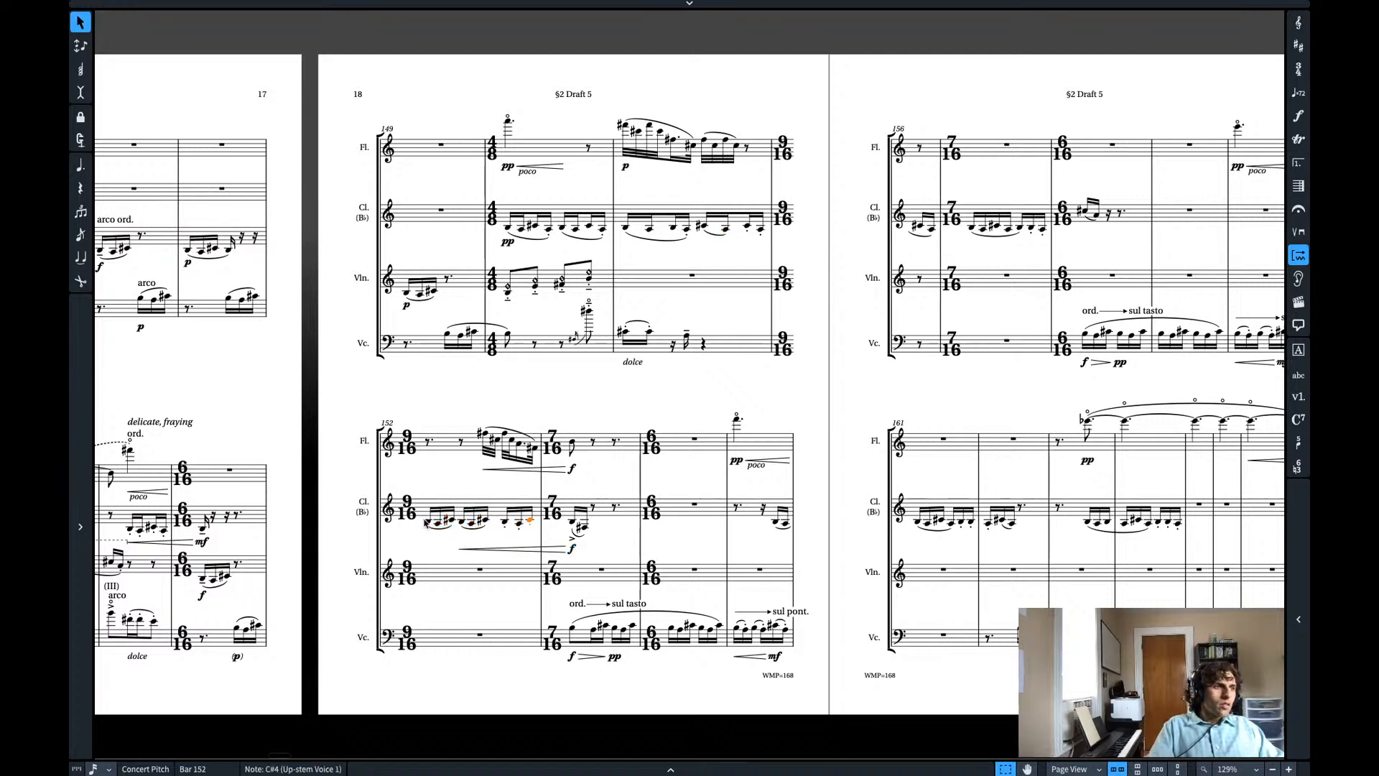
pyautogui.keyDown('shift'); pyautogui.click(428, 523); pyautogui.keyUp('shift')
pyautogui.keyDown('super'); pyautogui.click(490, 550); pyautogui.keyUp('super')
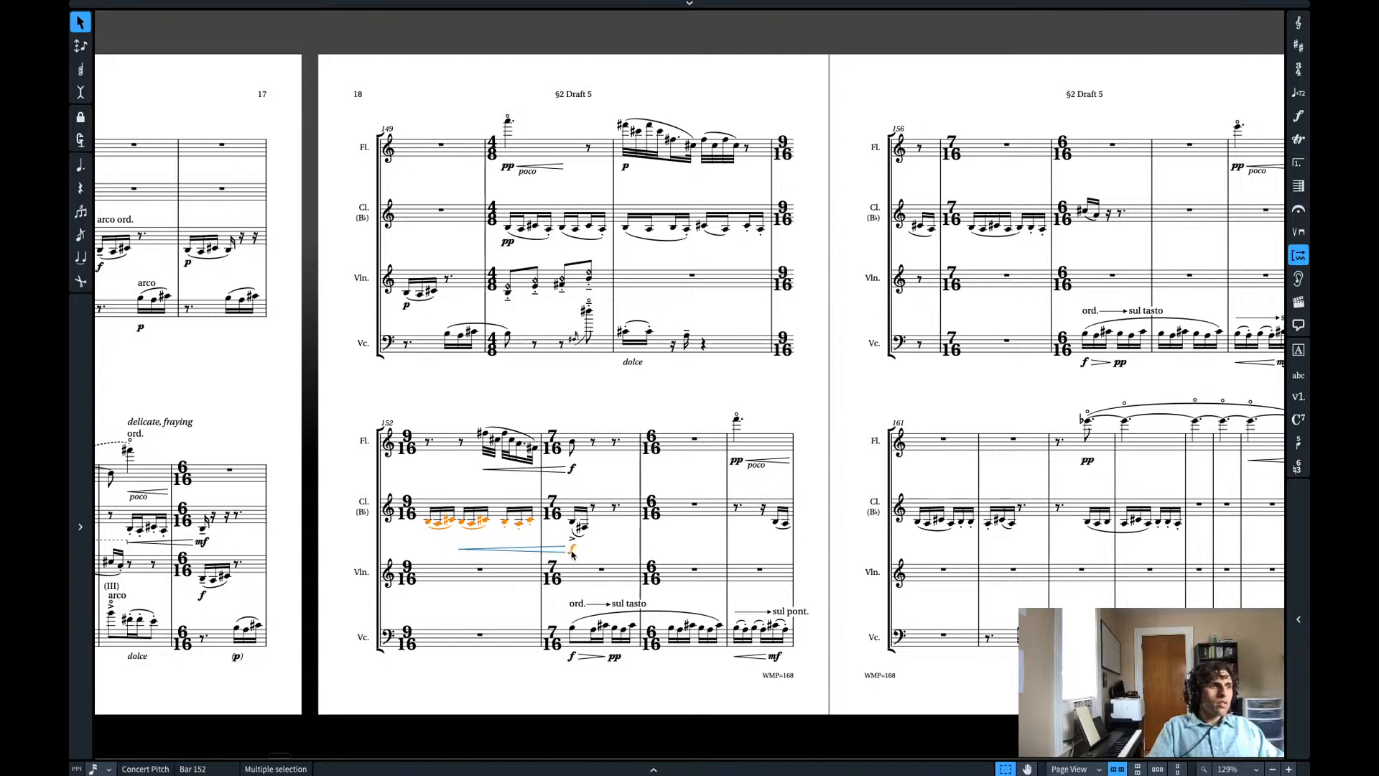
pyautogui.keyDown('super'); pyautogui.click(572, 549); pyautogui.keyUp('super')
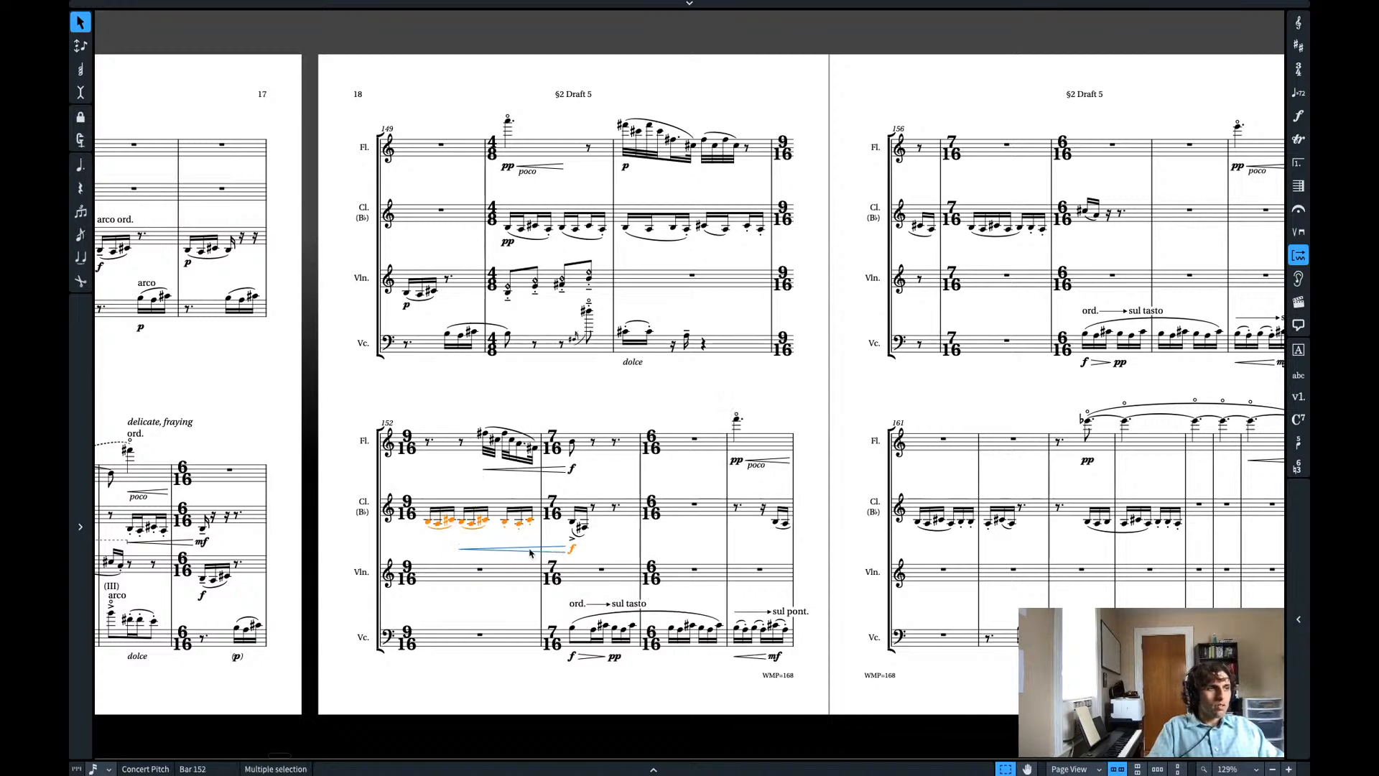
pyautogui.keyDown('super'); pyautogui.click(573, 550); pyautogui.keyUp('super')
pyautogui.press('Delete')
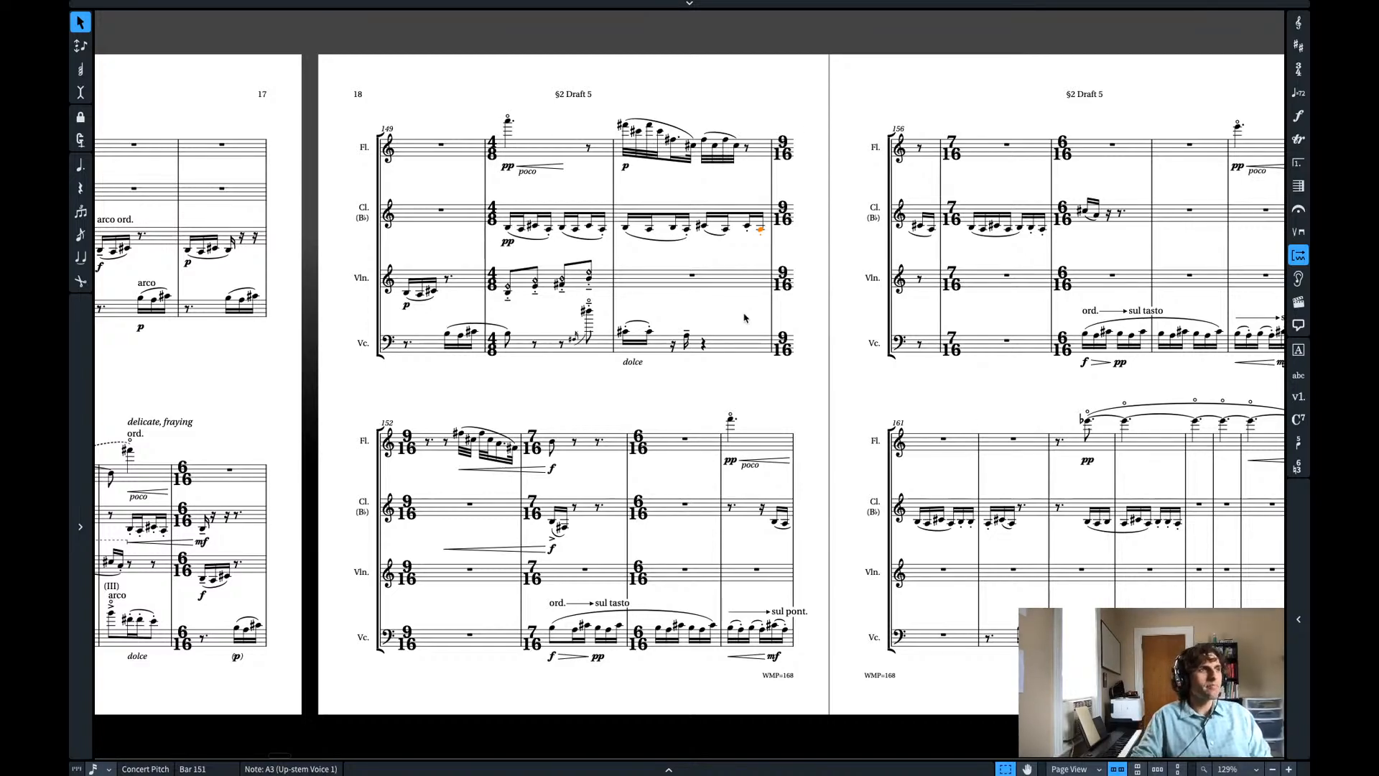
pyautogui.hscroll(-15, 744, 318)
pyautogui.hscroll(15, 744, 318)
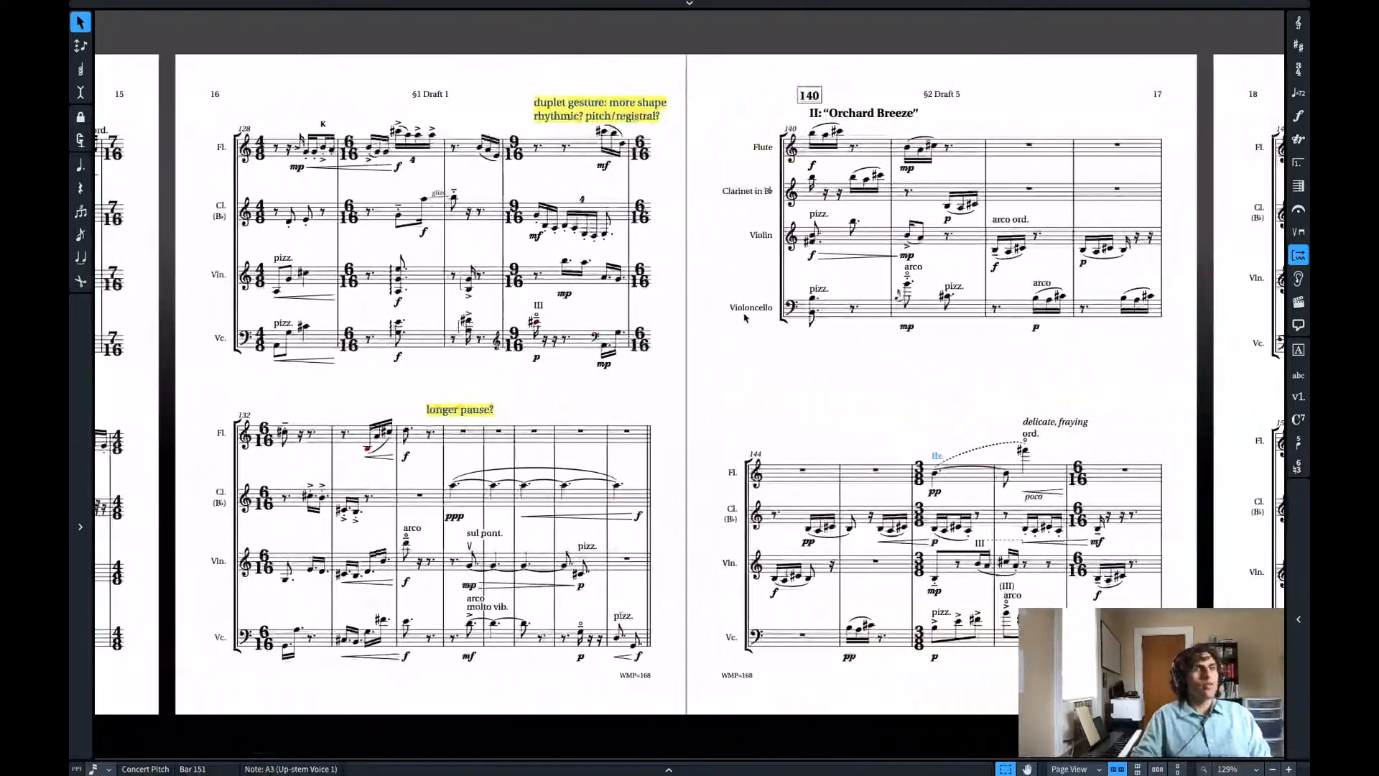
# - Switch to the desktop, search the computer for "dorico popovers" and open dorico-3.1-popovers.pdf
pyautogui.hotkey('ctrl', 'Left')
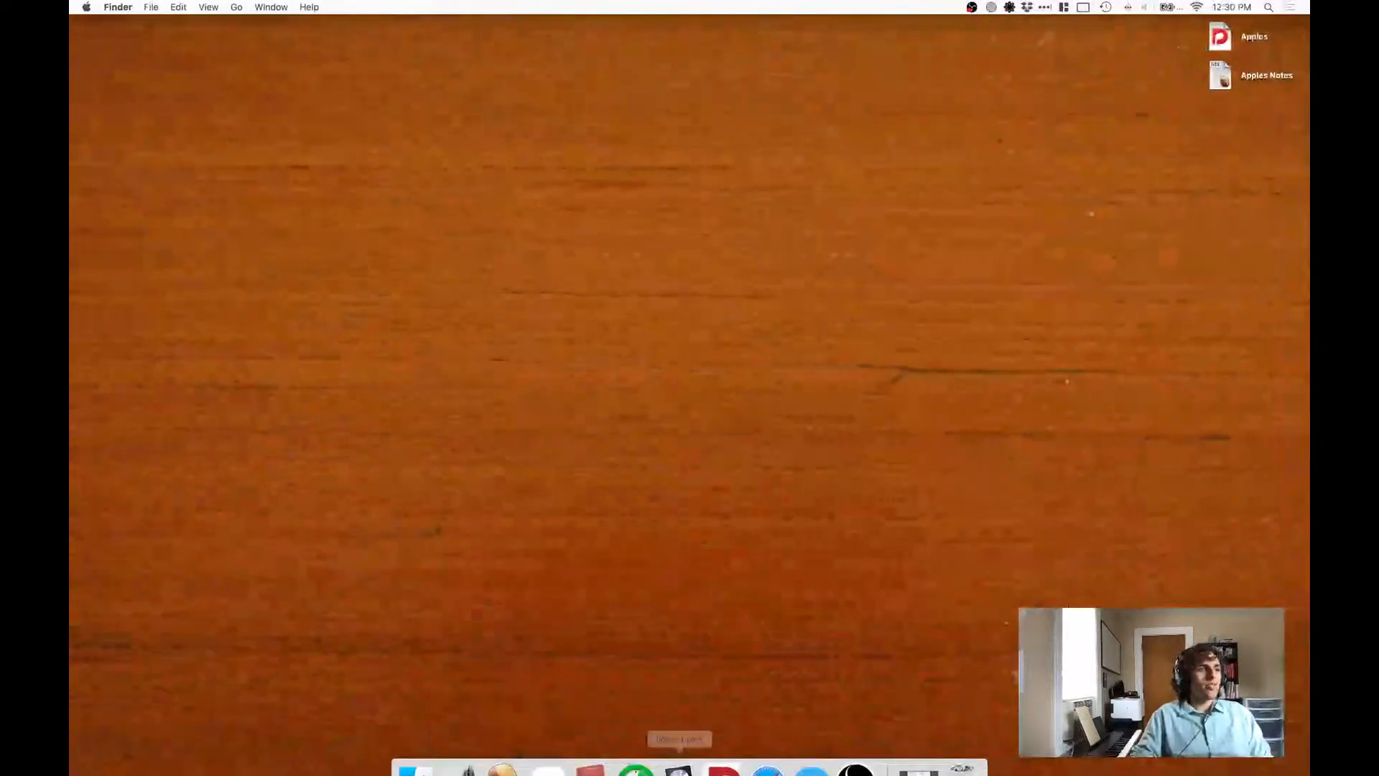
pyautogui.press('super+space')
pyautogui.write('dorico s')
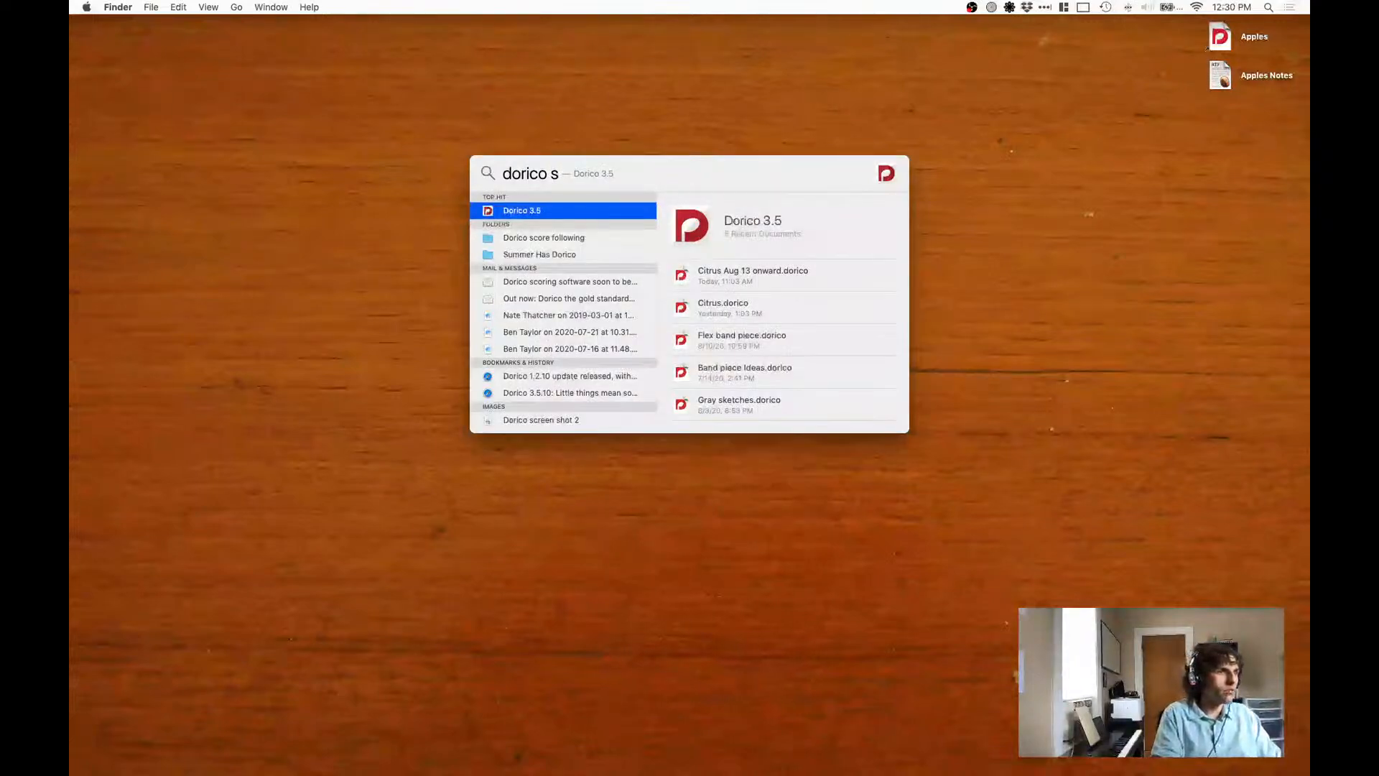
pyautogui.press('BackSpace')
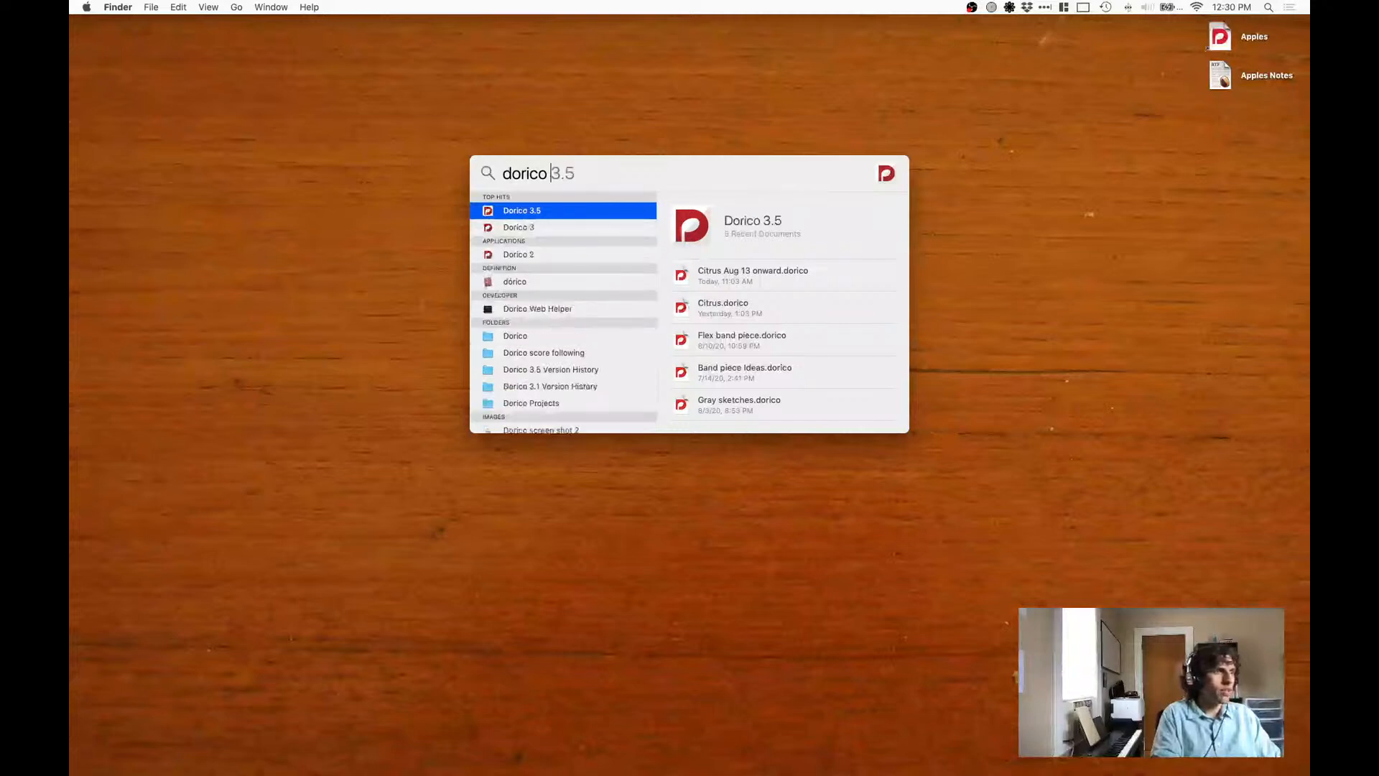
pyautogui.write('sh')
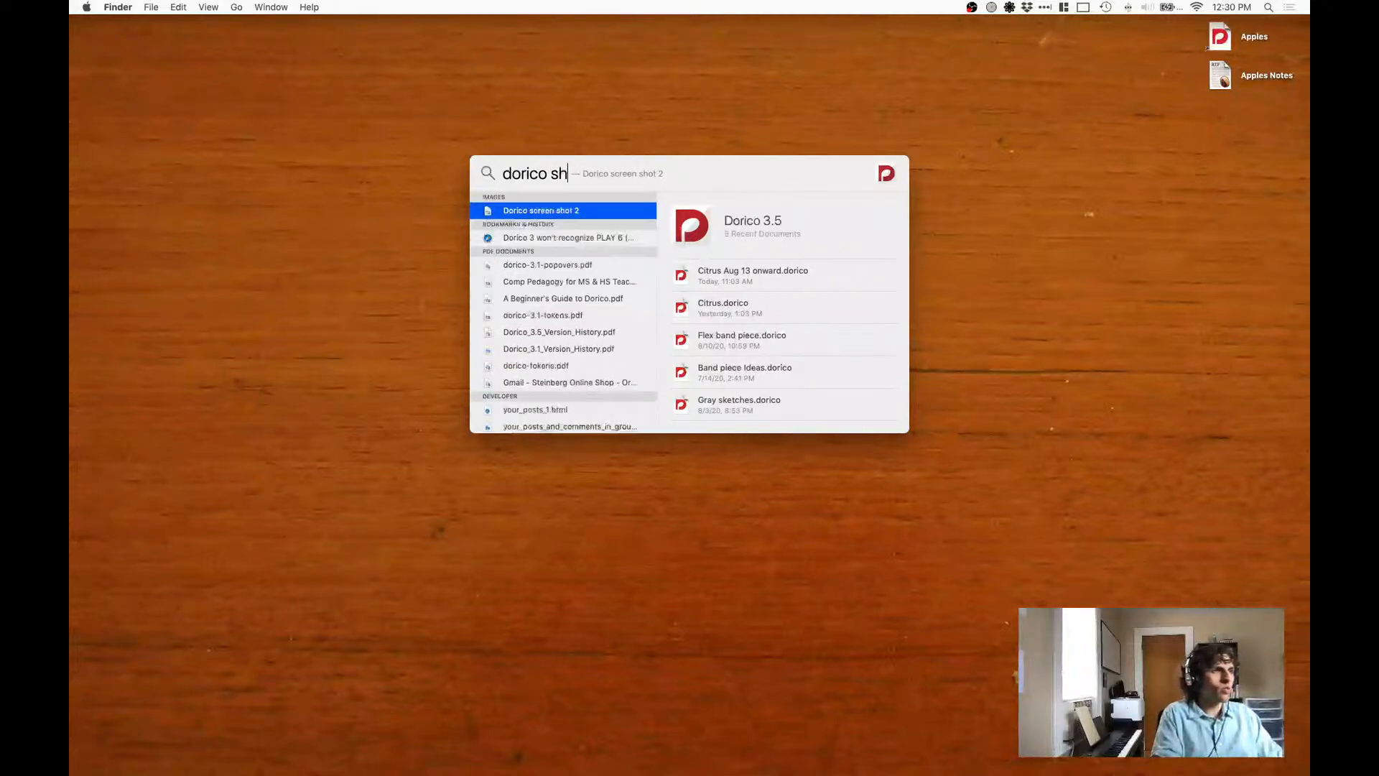
pyautogui.press('BackSpace')
pyautogui.press('BackSpace')
pyautogui.write('t')
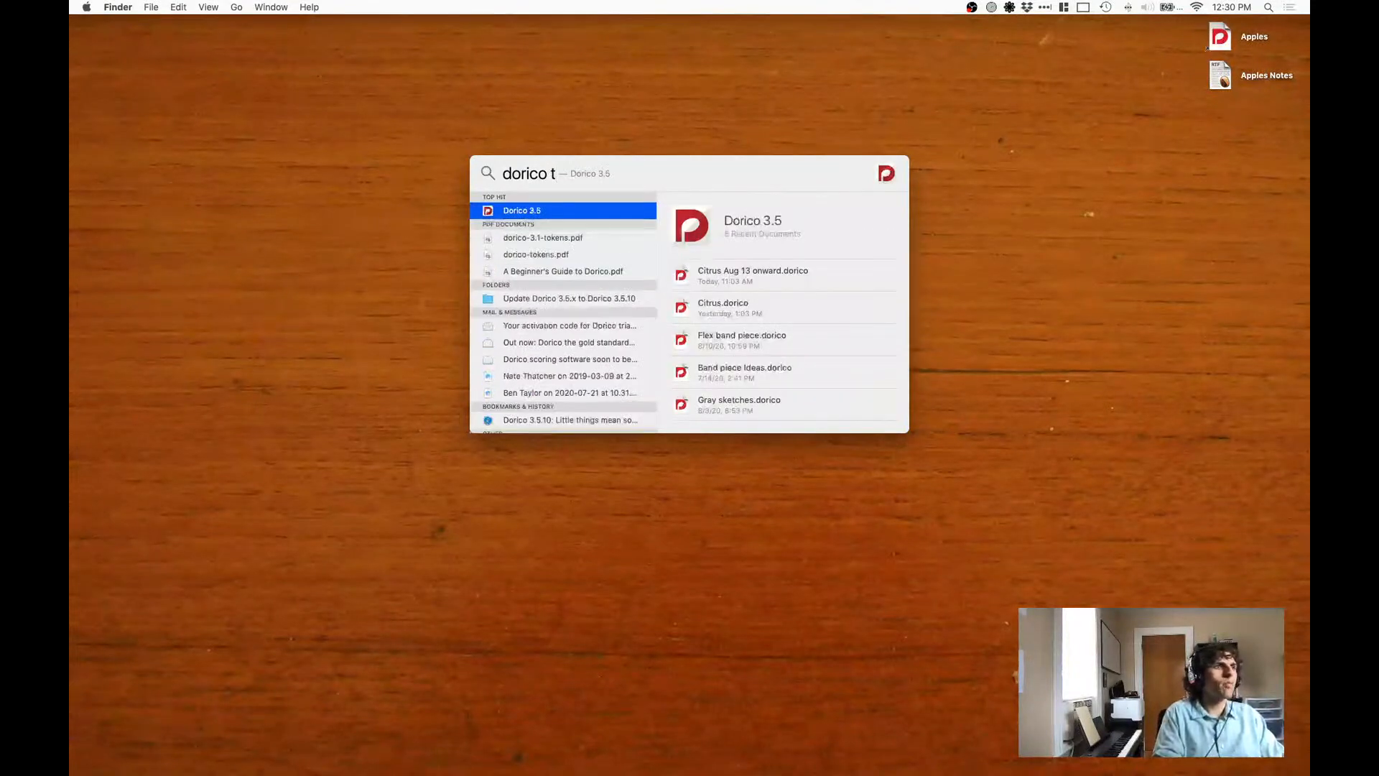
pyautogui.press('BackSpace')
pyautogui.write('popovers')
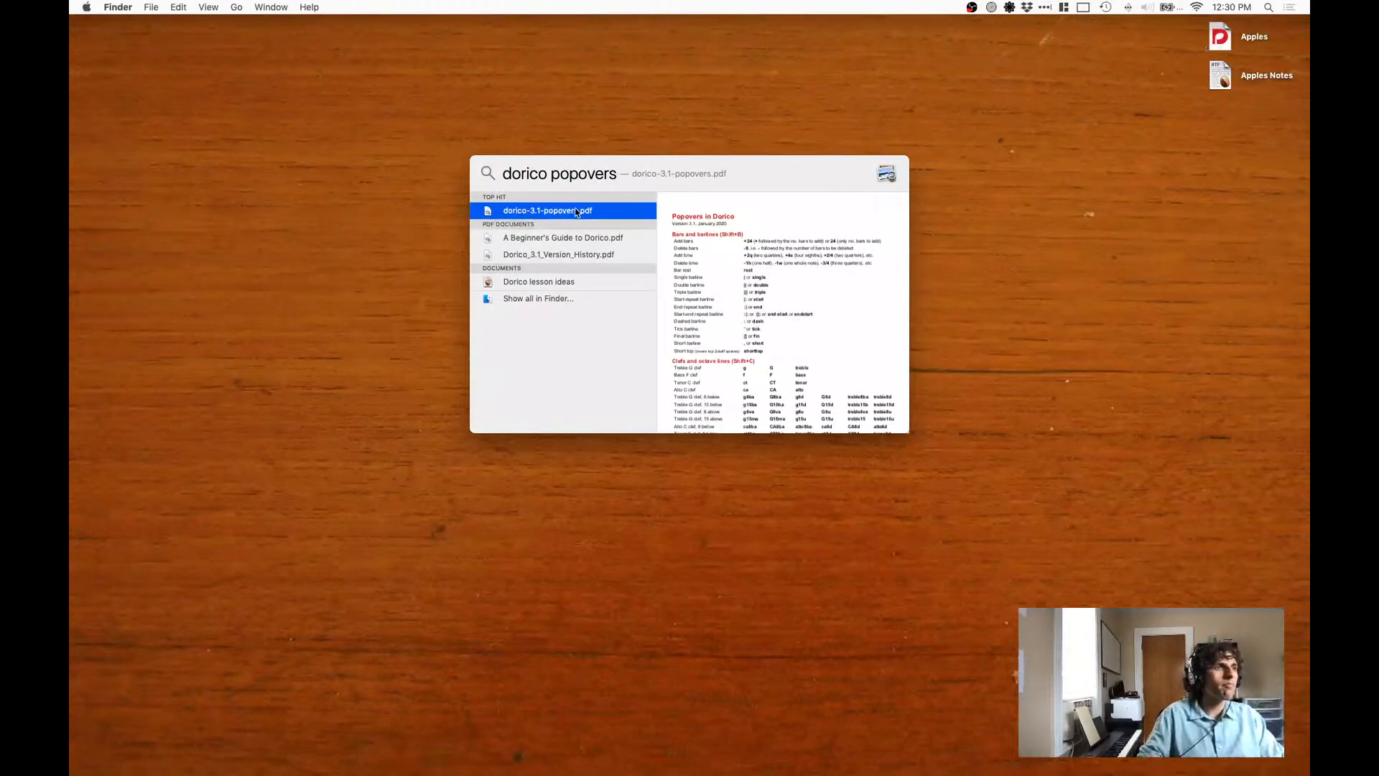
pyautogui.press('Return')
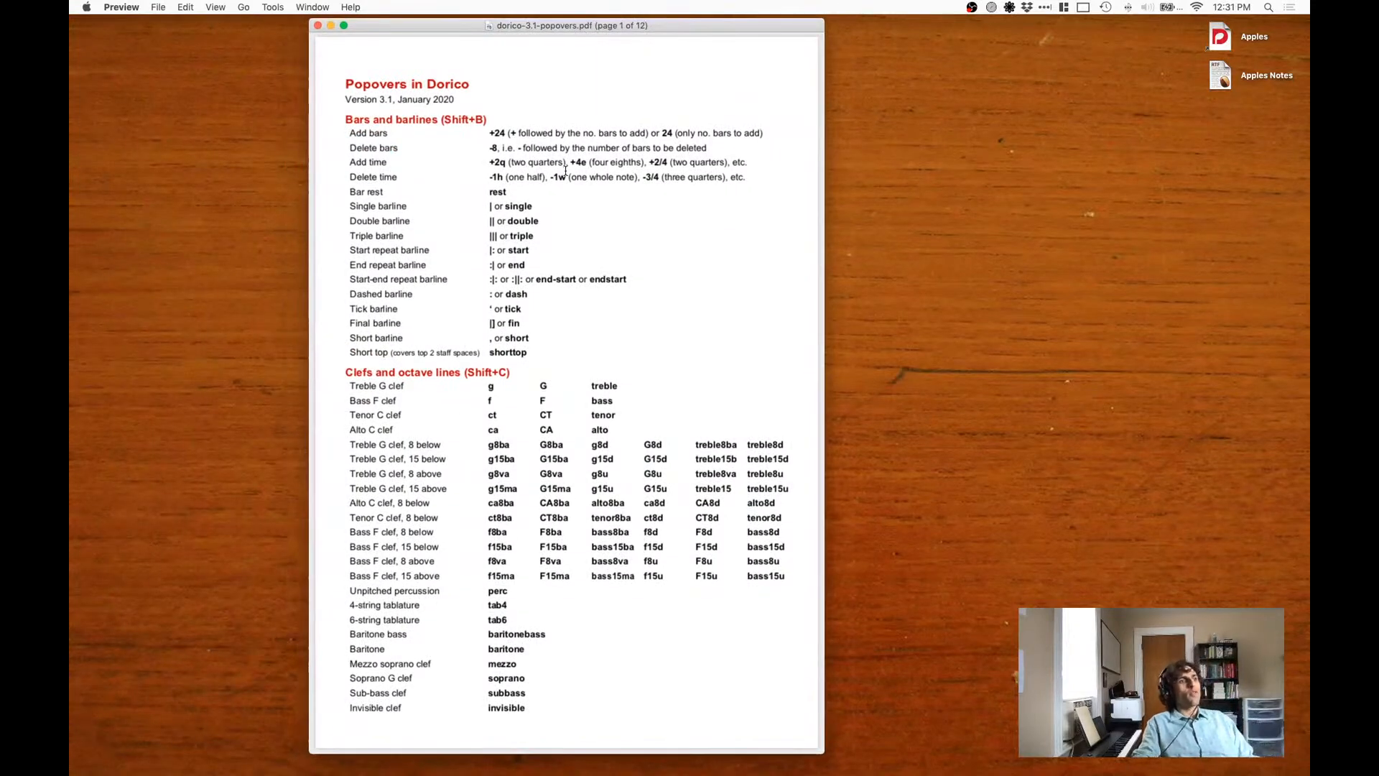
# - Look through the popover reference from bars and barlines to the playing techniques, and switch back to the Dorico score
pyautogui.scroll(-10, 565, 170)
pyautogui.scroll(-18, 566, 170)
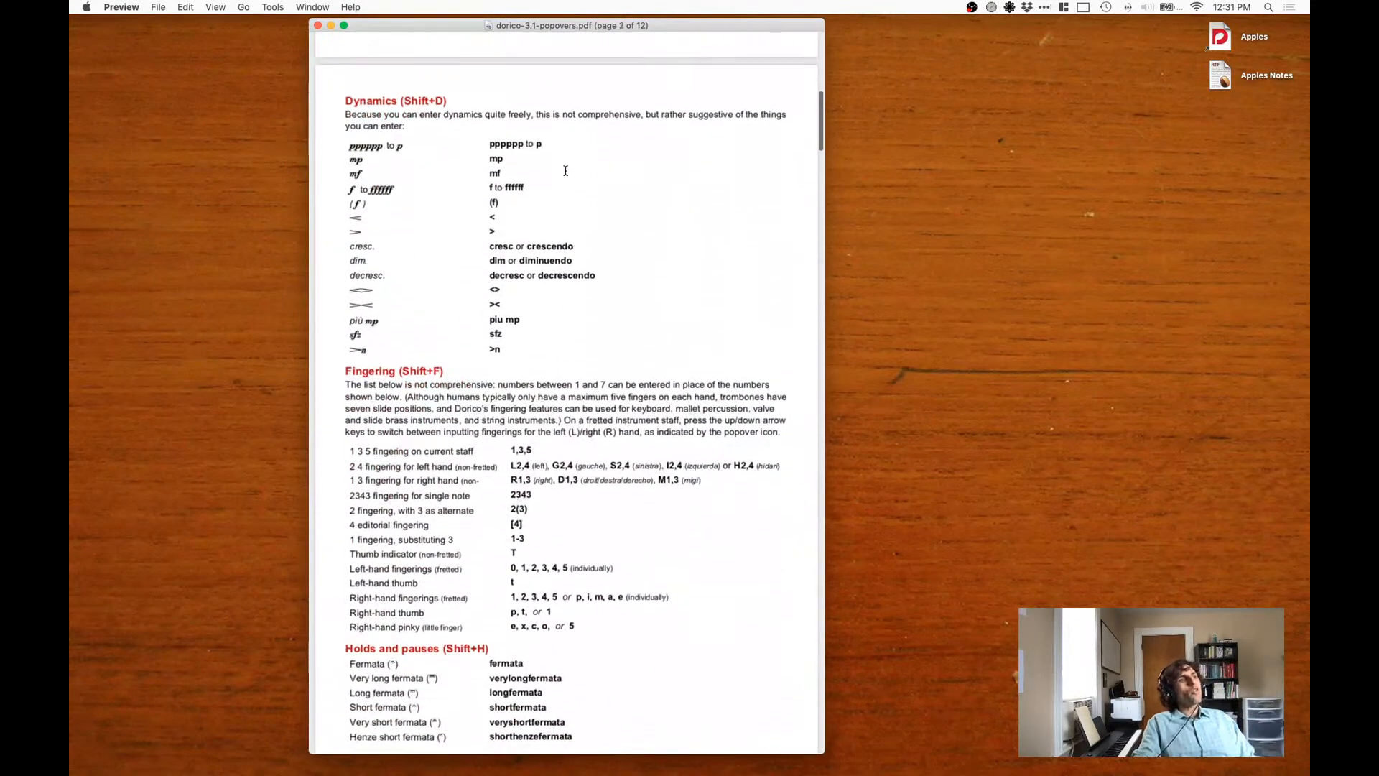
pyautogui.scroll(-20, 566, 170)
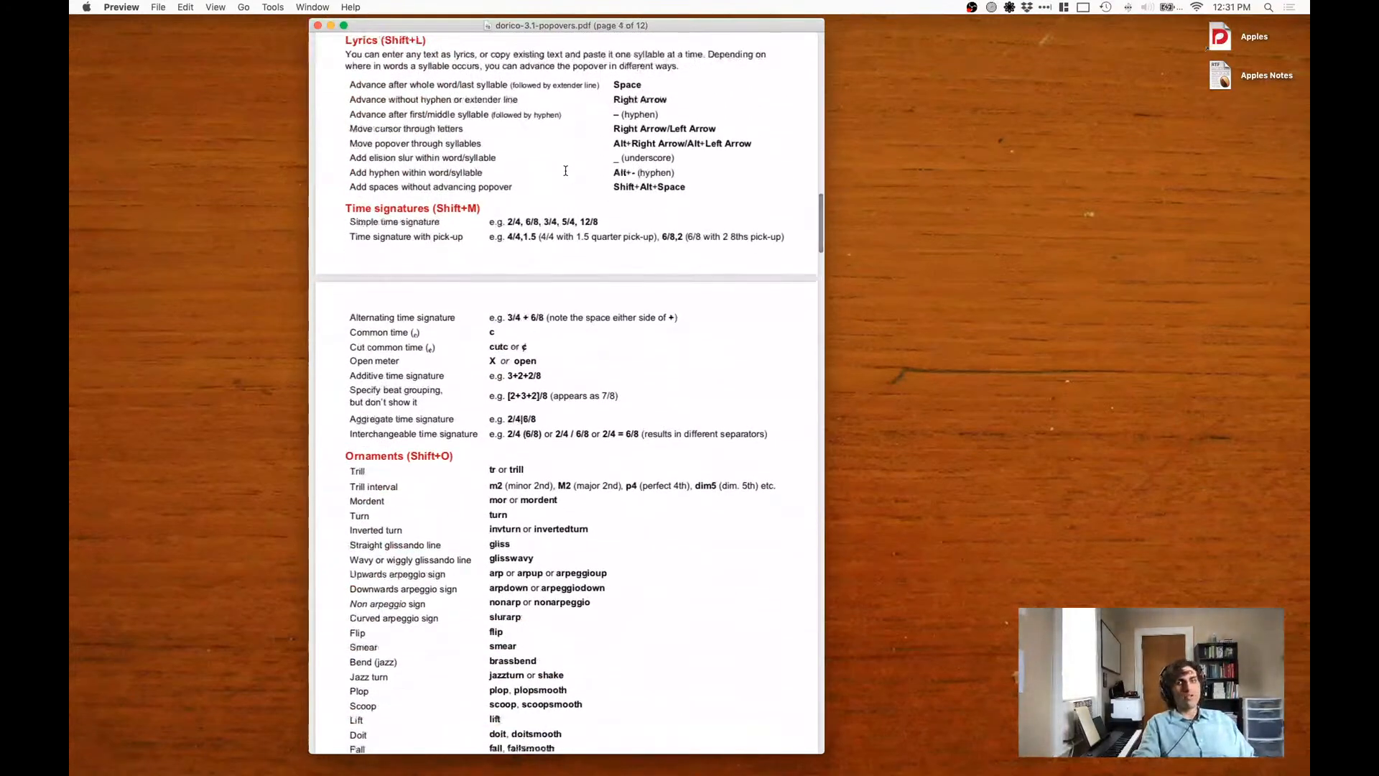
pyautogui.scroll(-20, 566, 170)
pyautogui.scroll(-20, 565, 171)
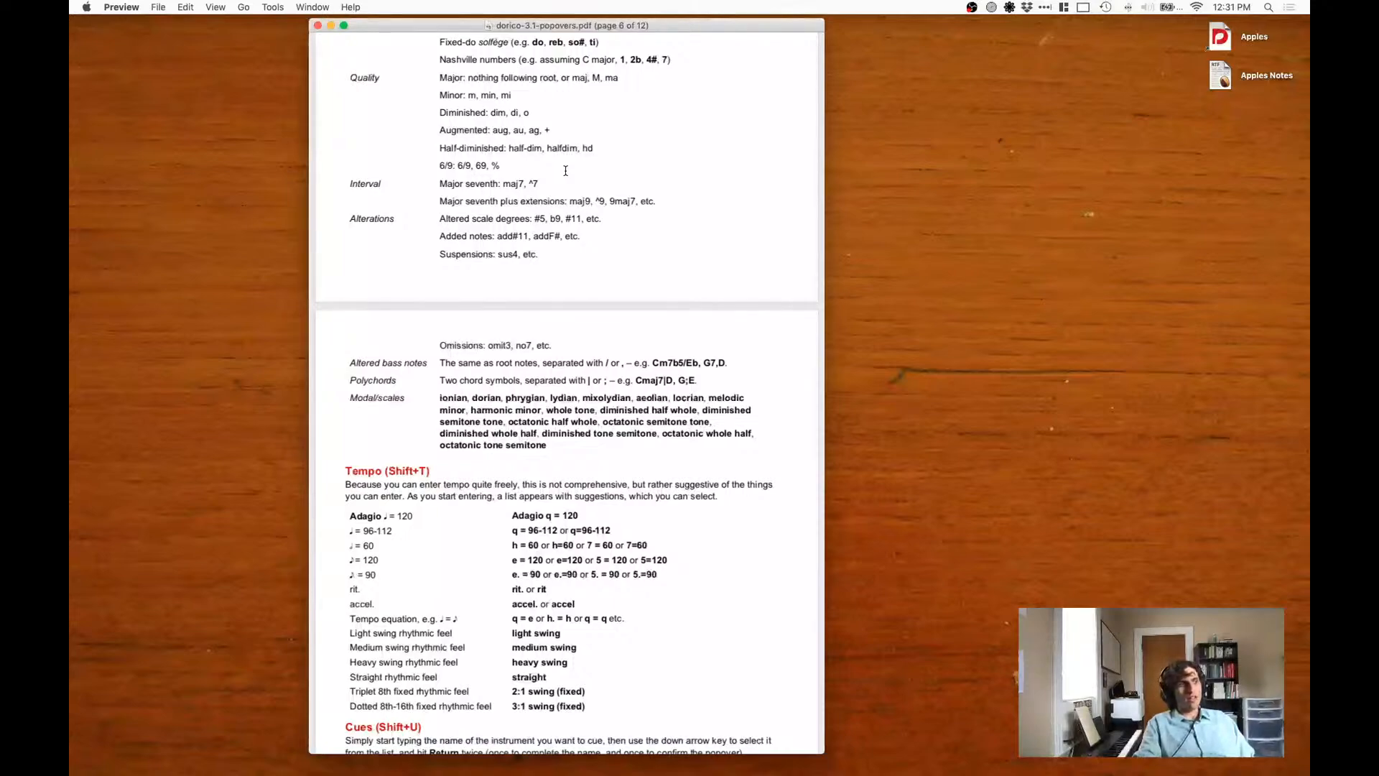
pyautogui.scroll(-11, 565, 170)
pyautogui.scroll(-2, 565, 171)
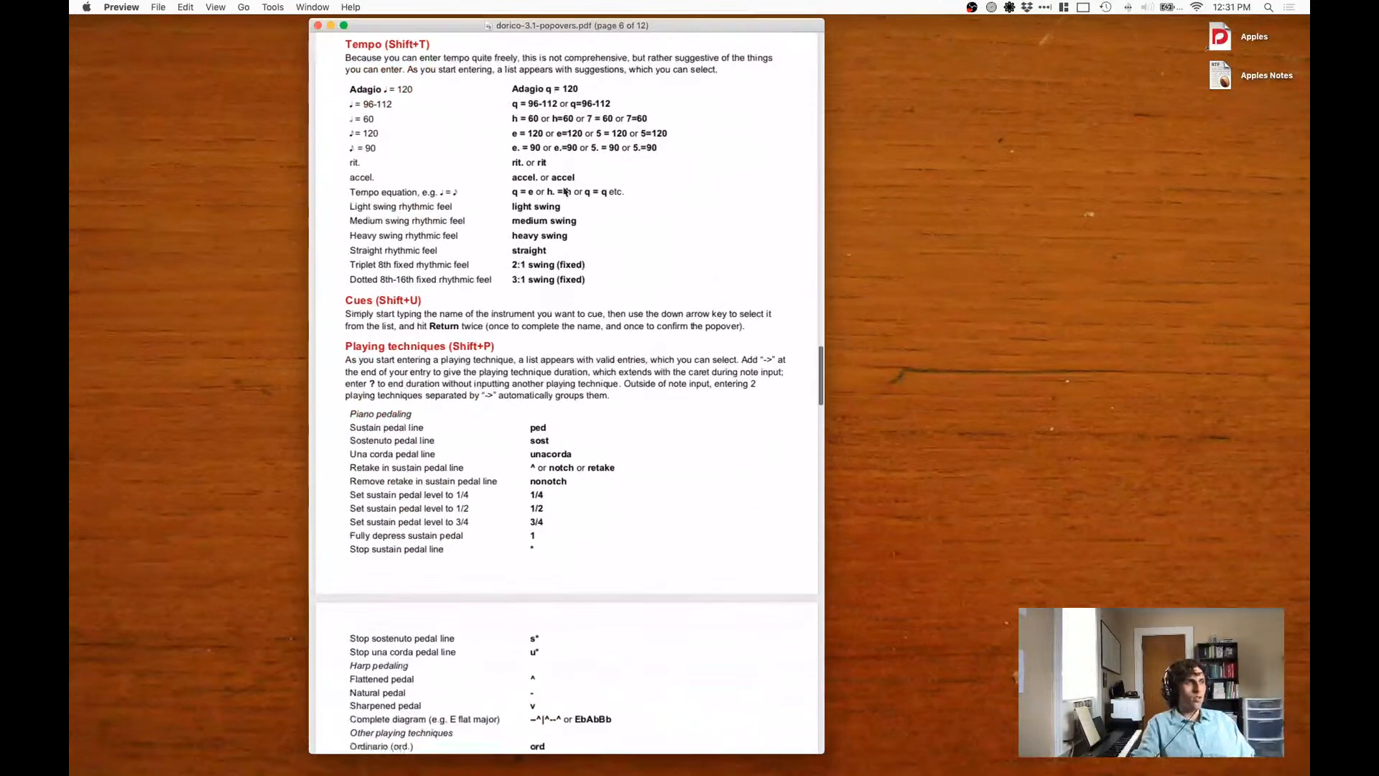
pyautogui.scroll(-15, 520, 317)
pyautogui.scroll(-14, 519, 317)
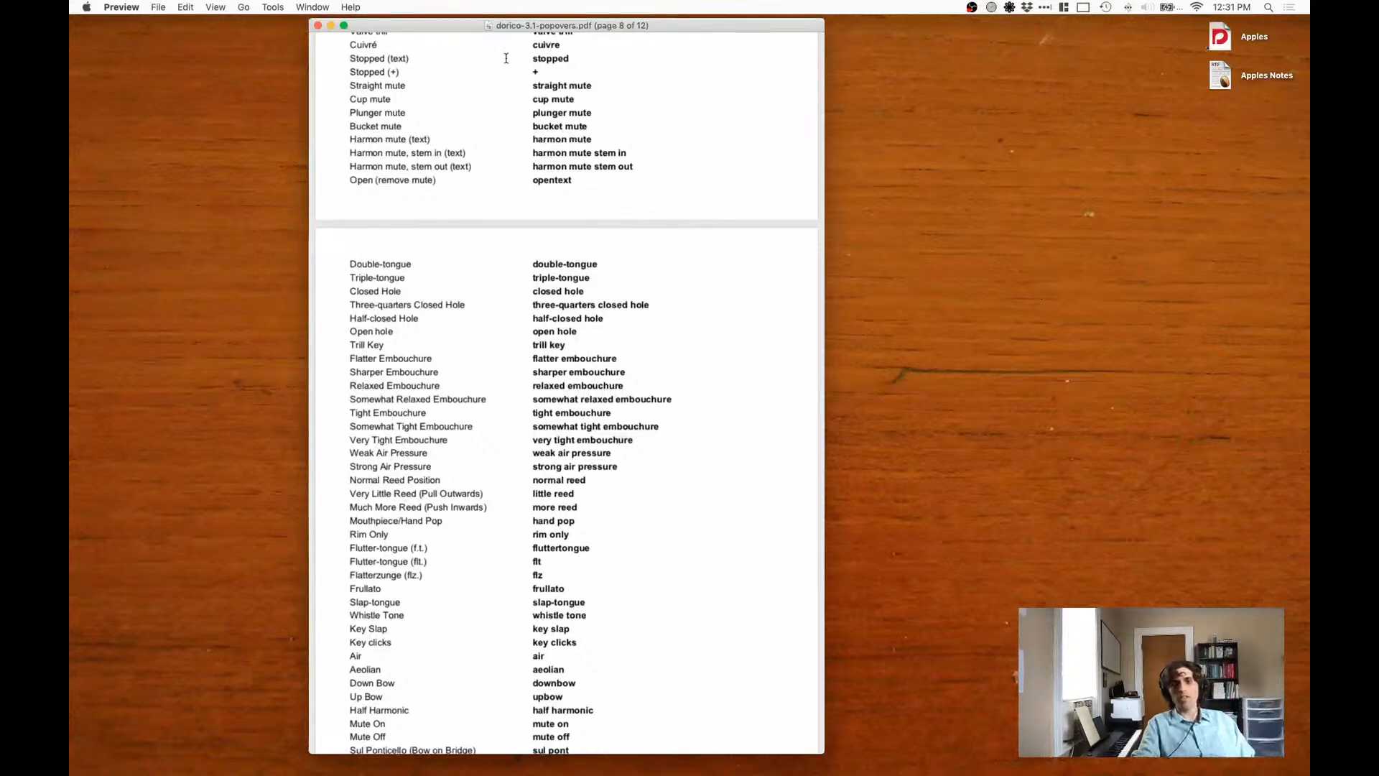
pyautogui.moveTo(833, 750)
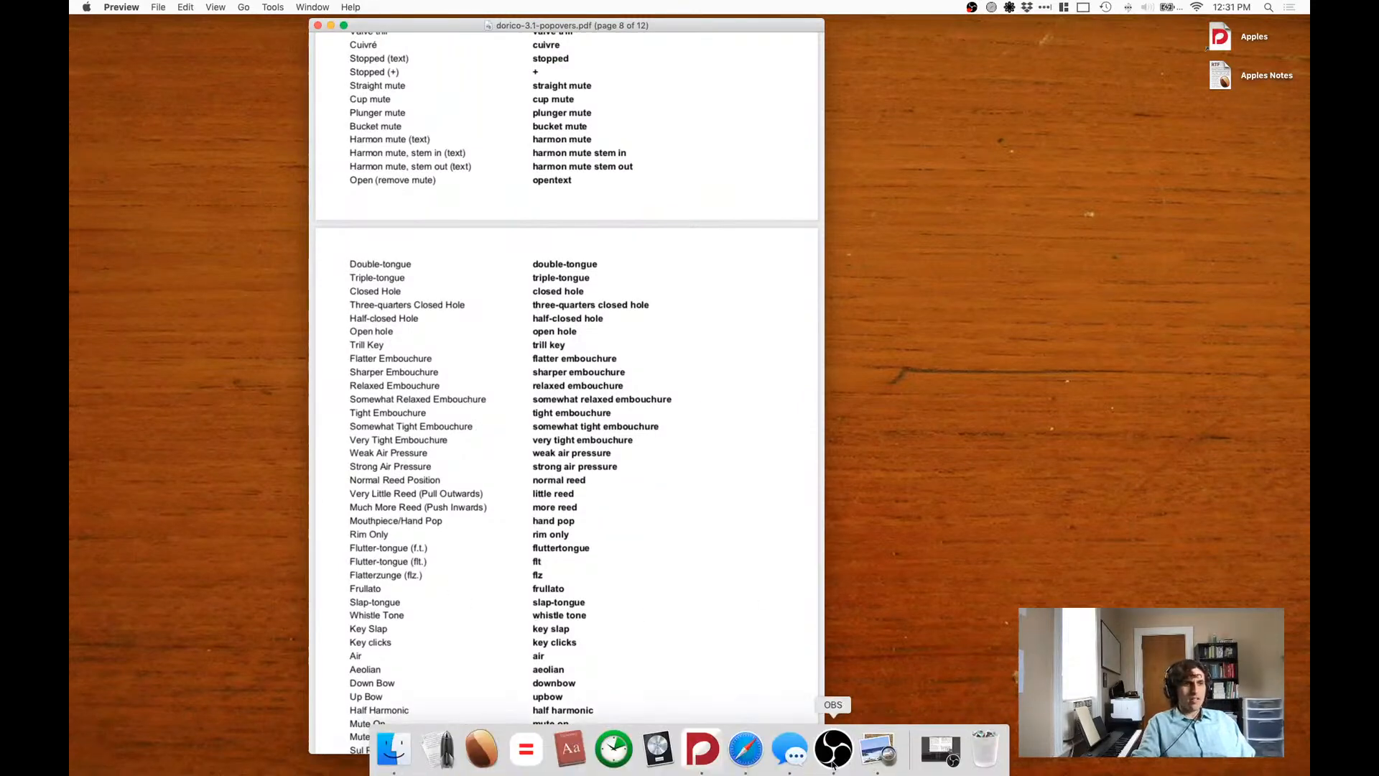
pyautogui.click(703, 750)
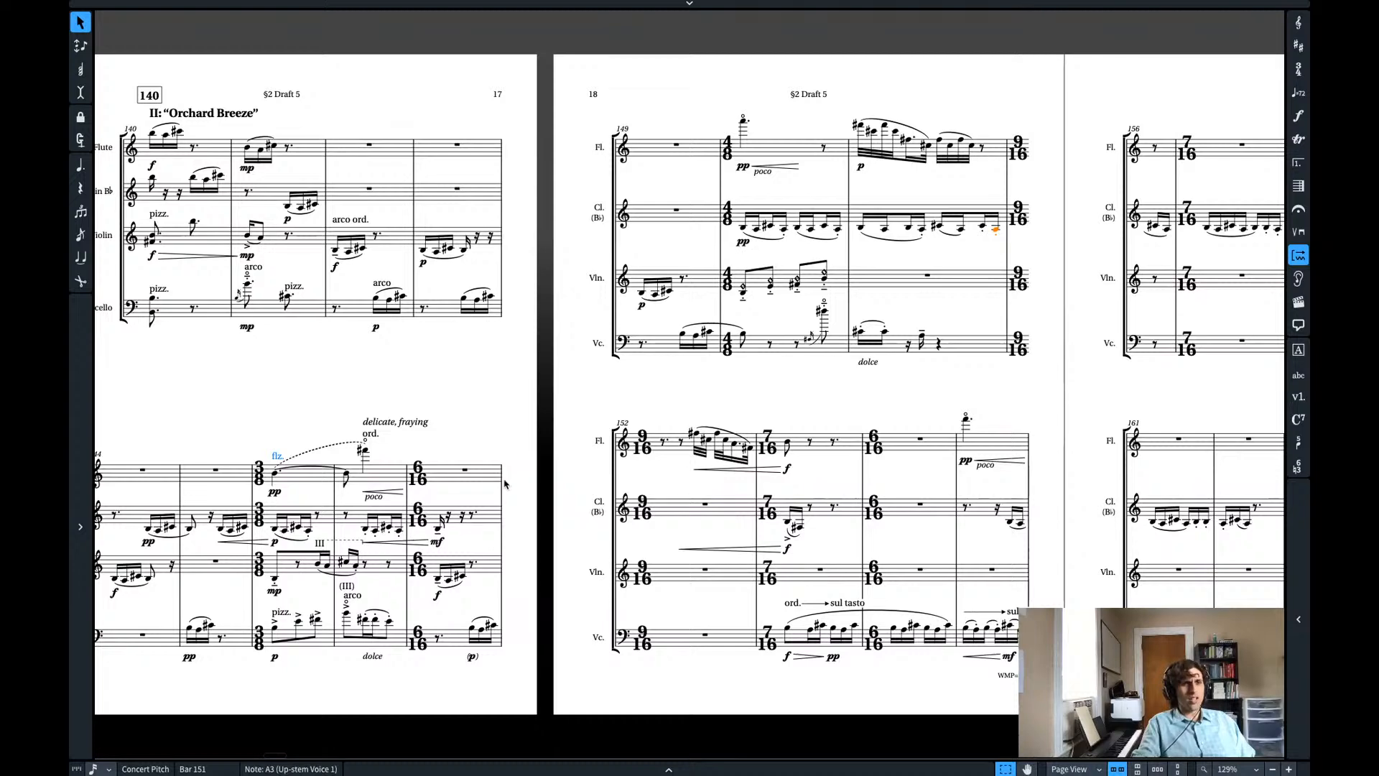
# - Play back the score from the clarinet's pp at bar 150 into bar 152, and stop playback
pyautogui.hscroll(-3, 514, 417)
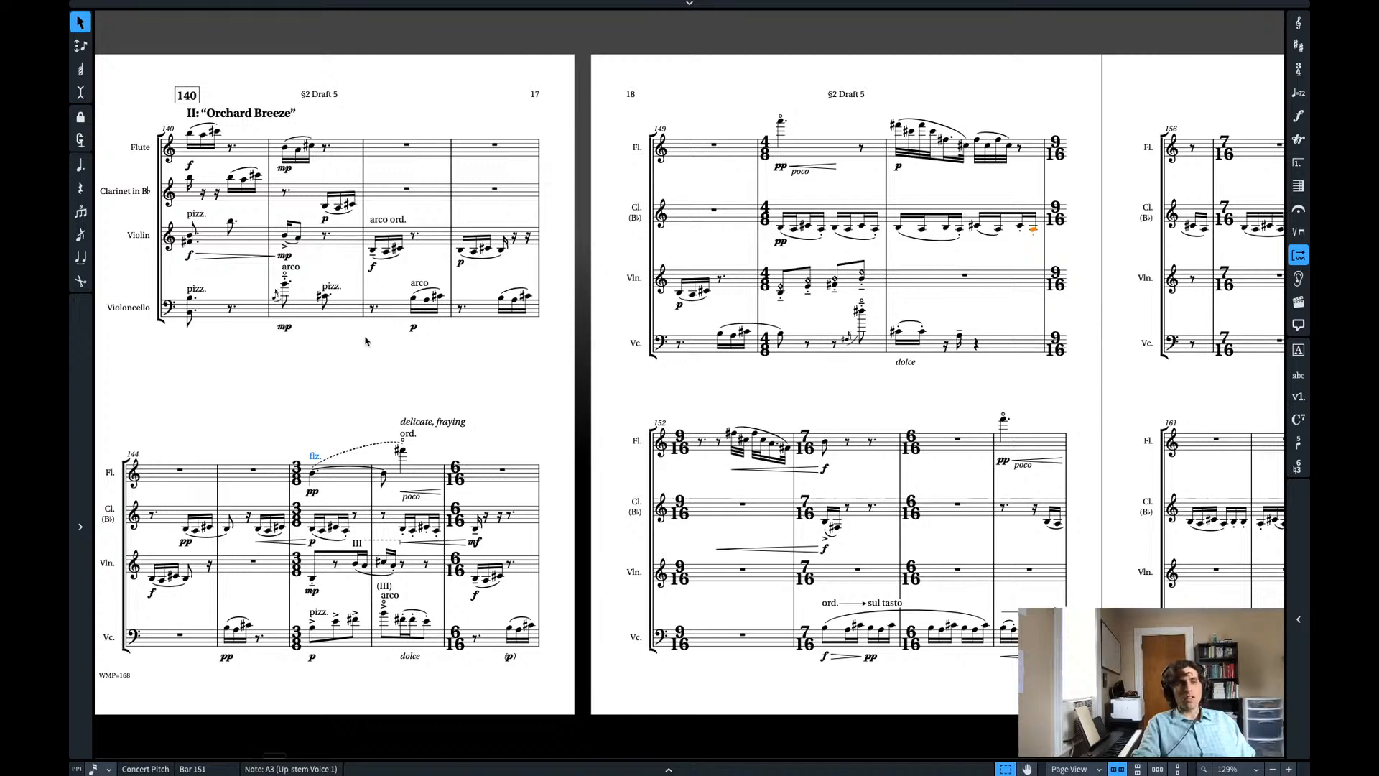
pyautogui.click(780, 244)
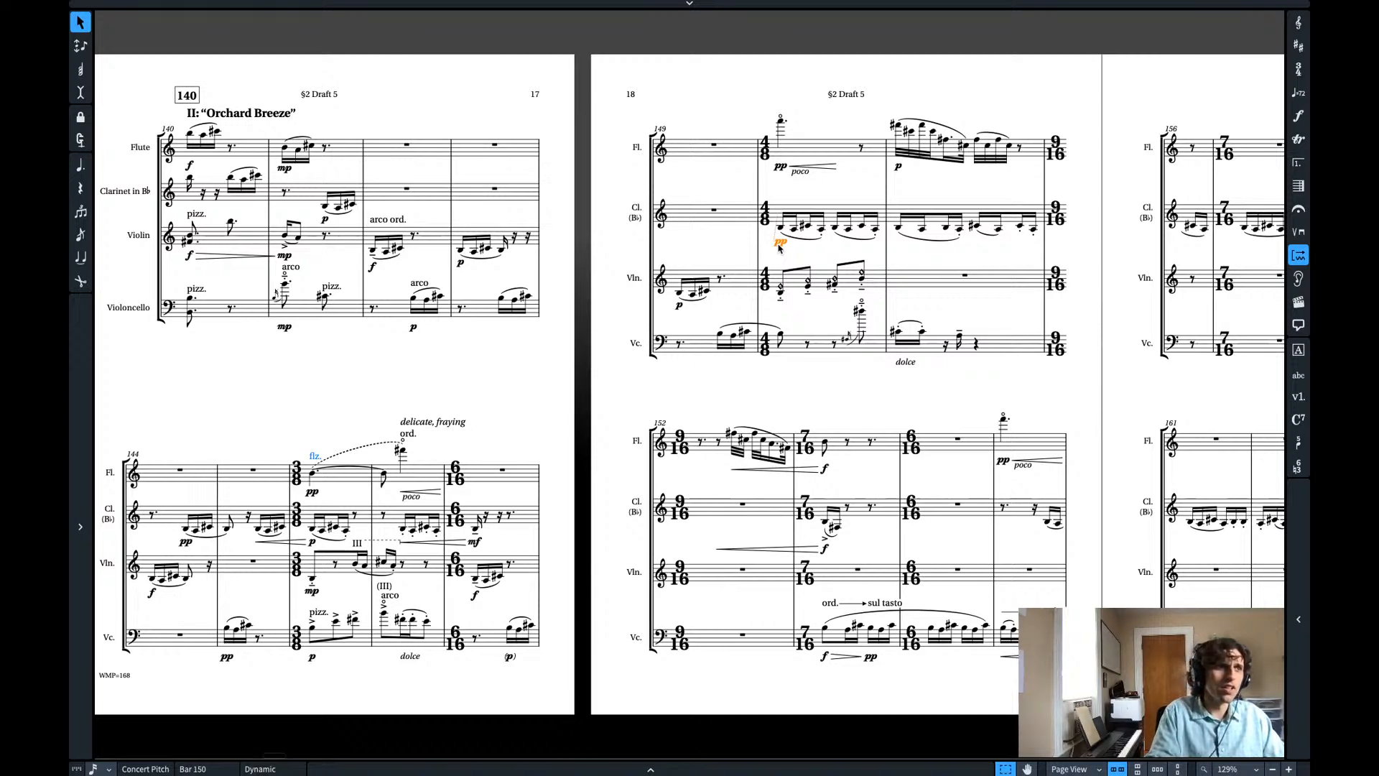
pyautogui.press('space')
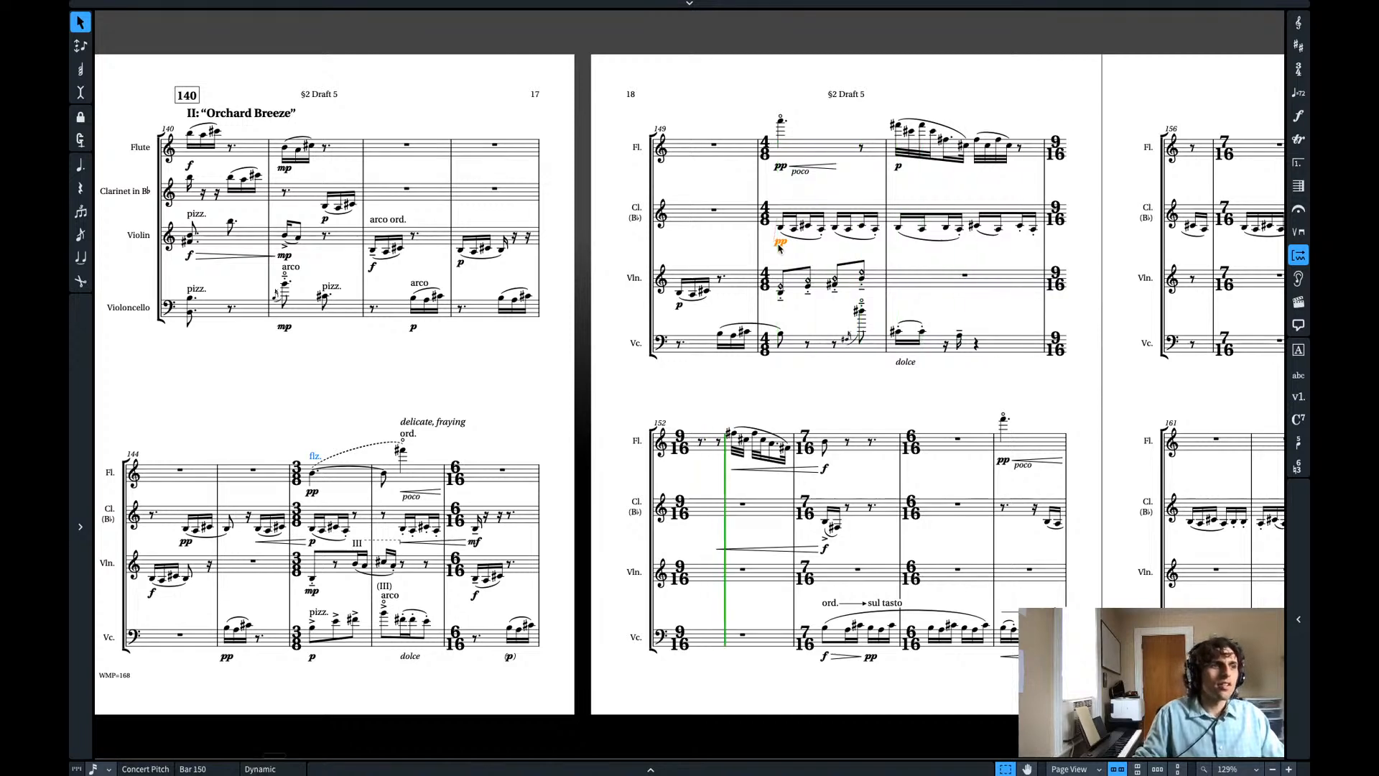
pyautogui.press('space')
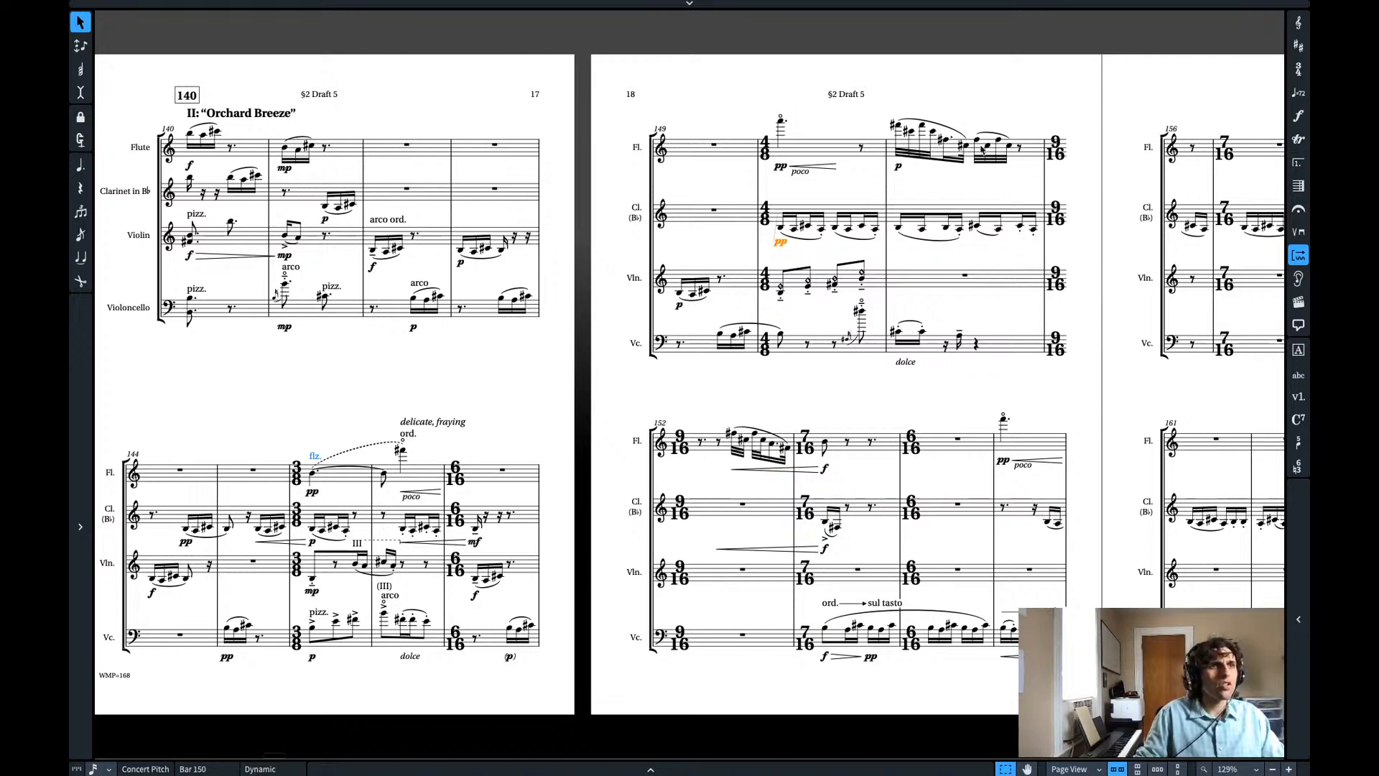
# - Copy the last two notes of the flute's first slurred figure in bar 151 to the bar's end and extend the second slur over them
pyautogui.click(952, 144)
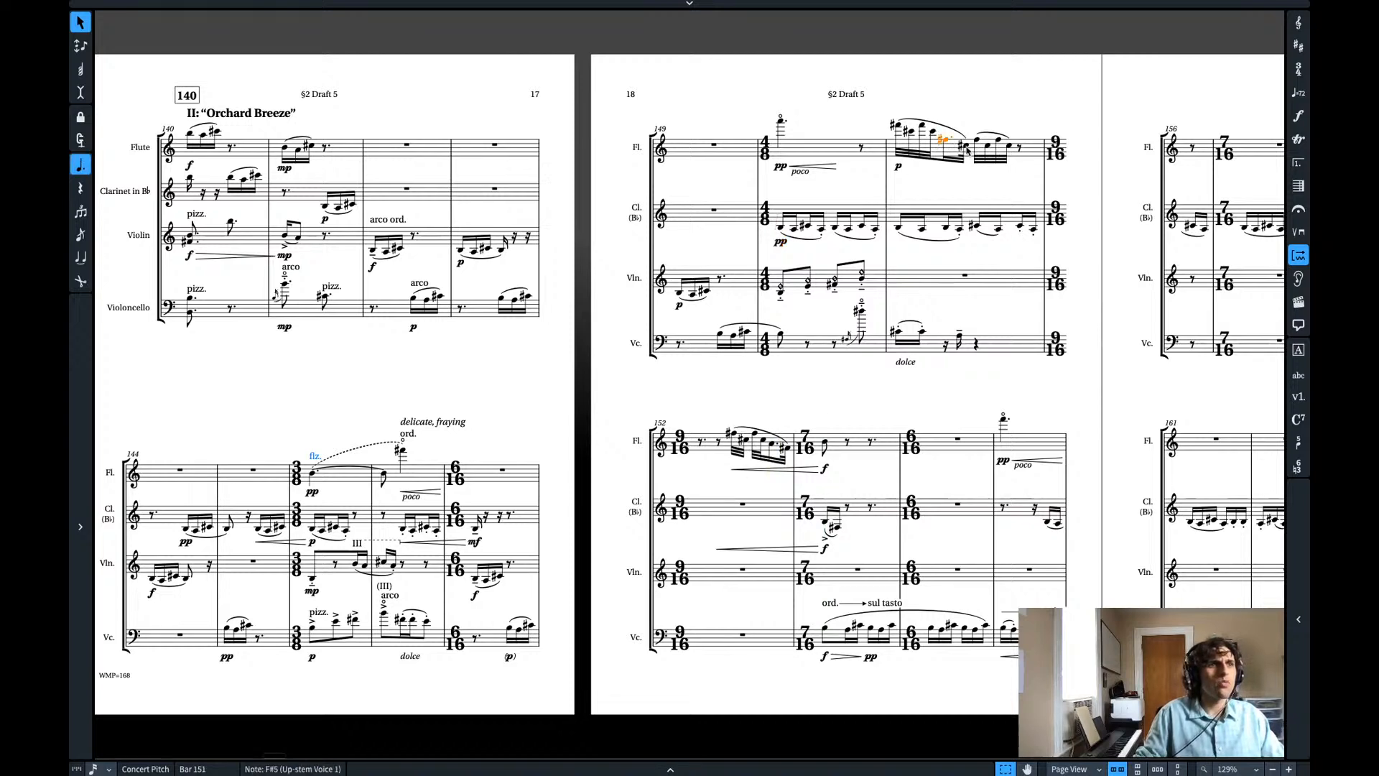
pyautogui.press('Right')
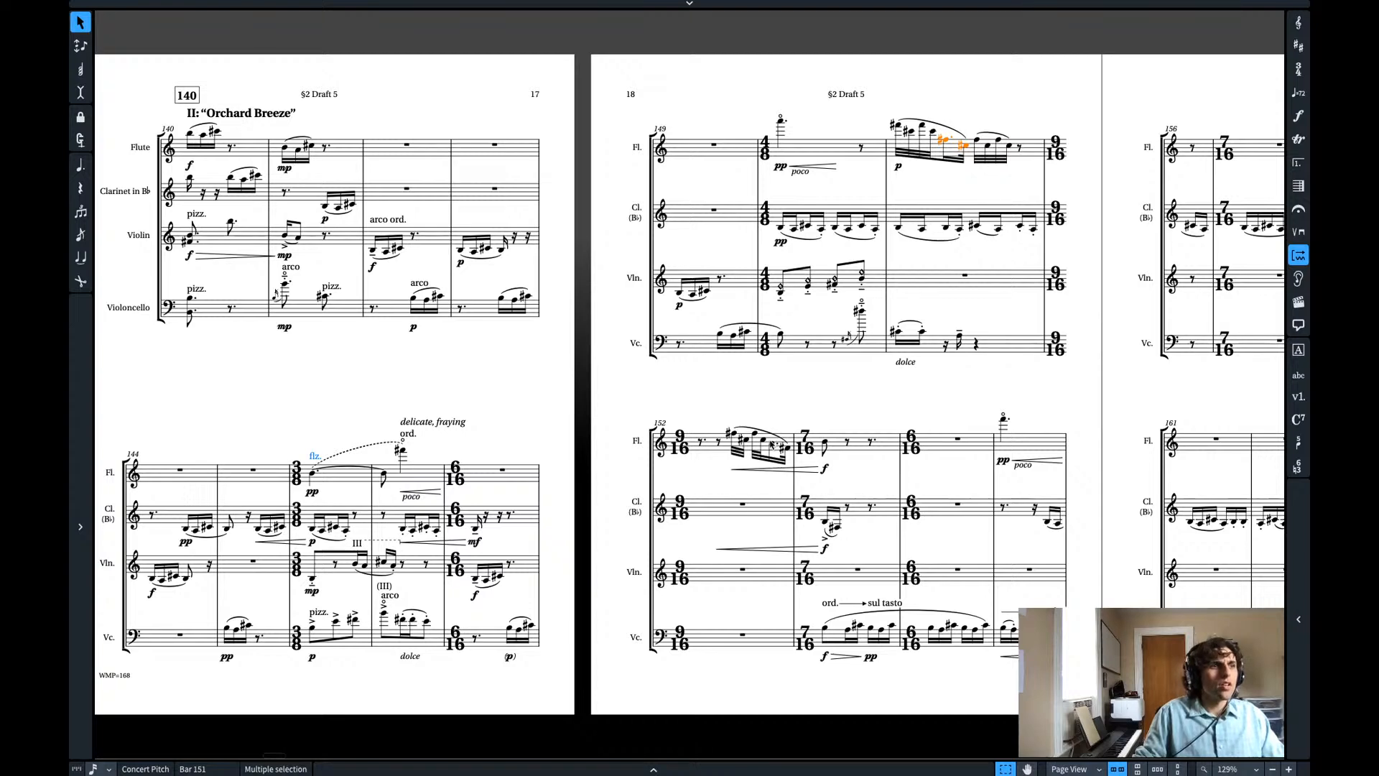
pyautogui.click(1019, 149)
pyautogui.press('super+v')
pyautogui.moveTo(998, 135); pyautogui.dragTo(1004, 137)
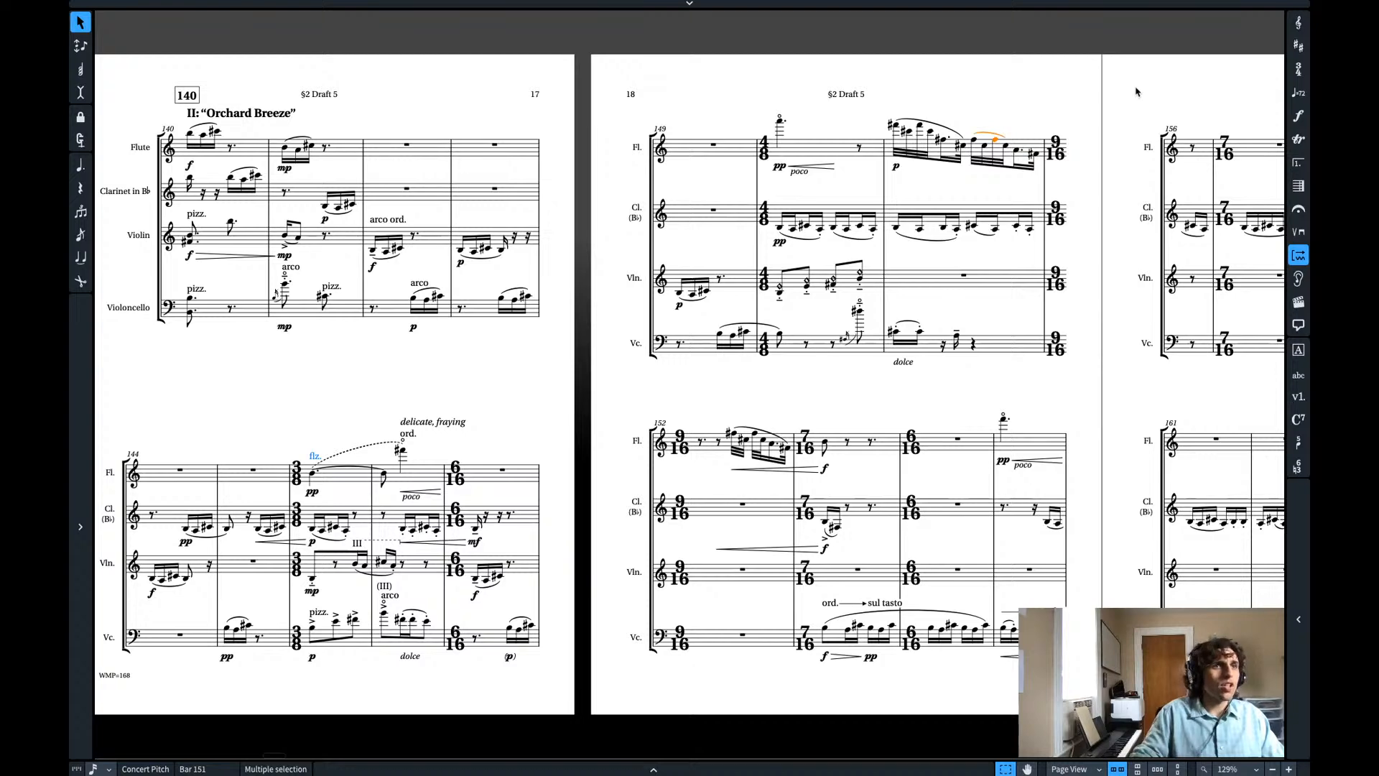
pyautogui.click(986, 133)
pyautogui.hotkey('shift', 'alt', 'Right')
pyautogui.hotkey('shift', 'alt', 'Right')
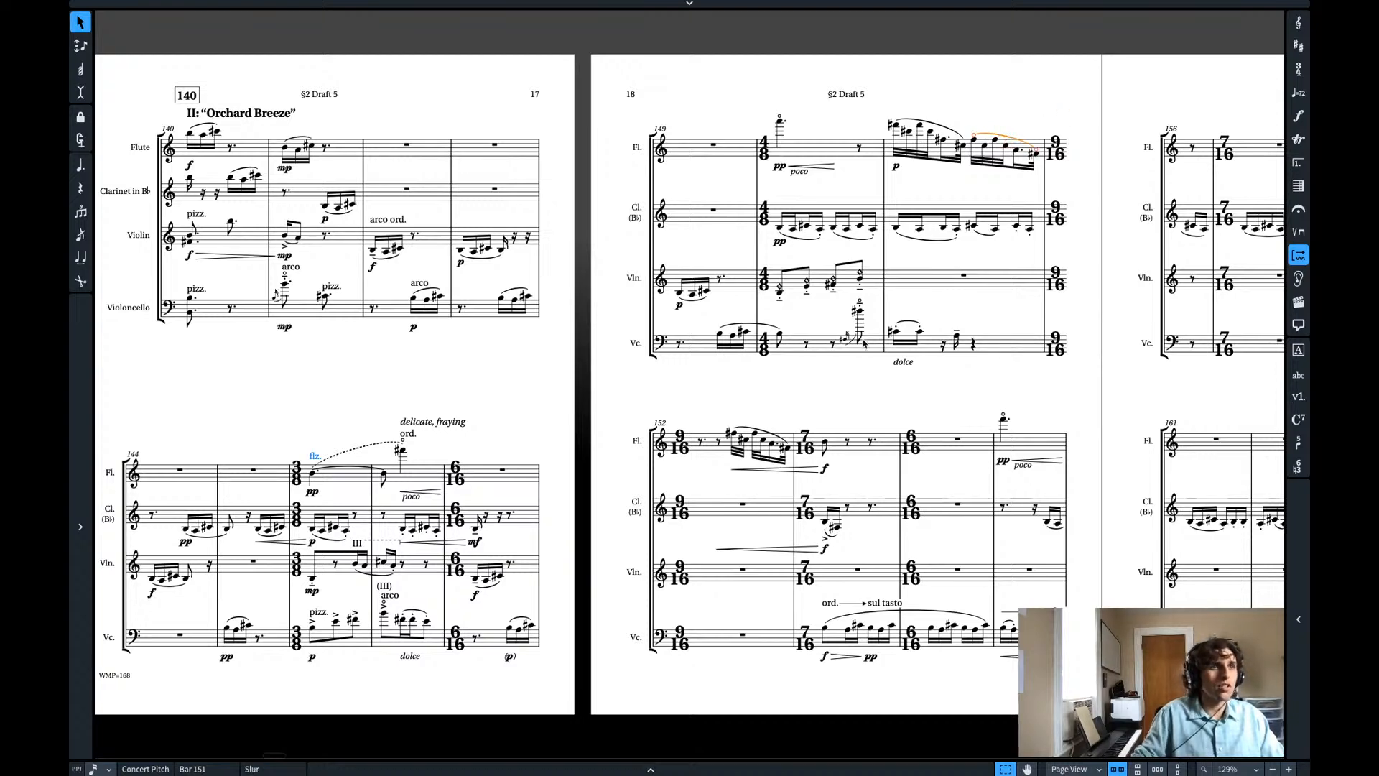
# - Delete the flute's crescendo hairpin and its closing f dynamic across bars 152–153
pyautogui.click(825, 469)
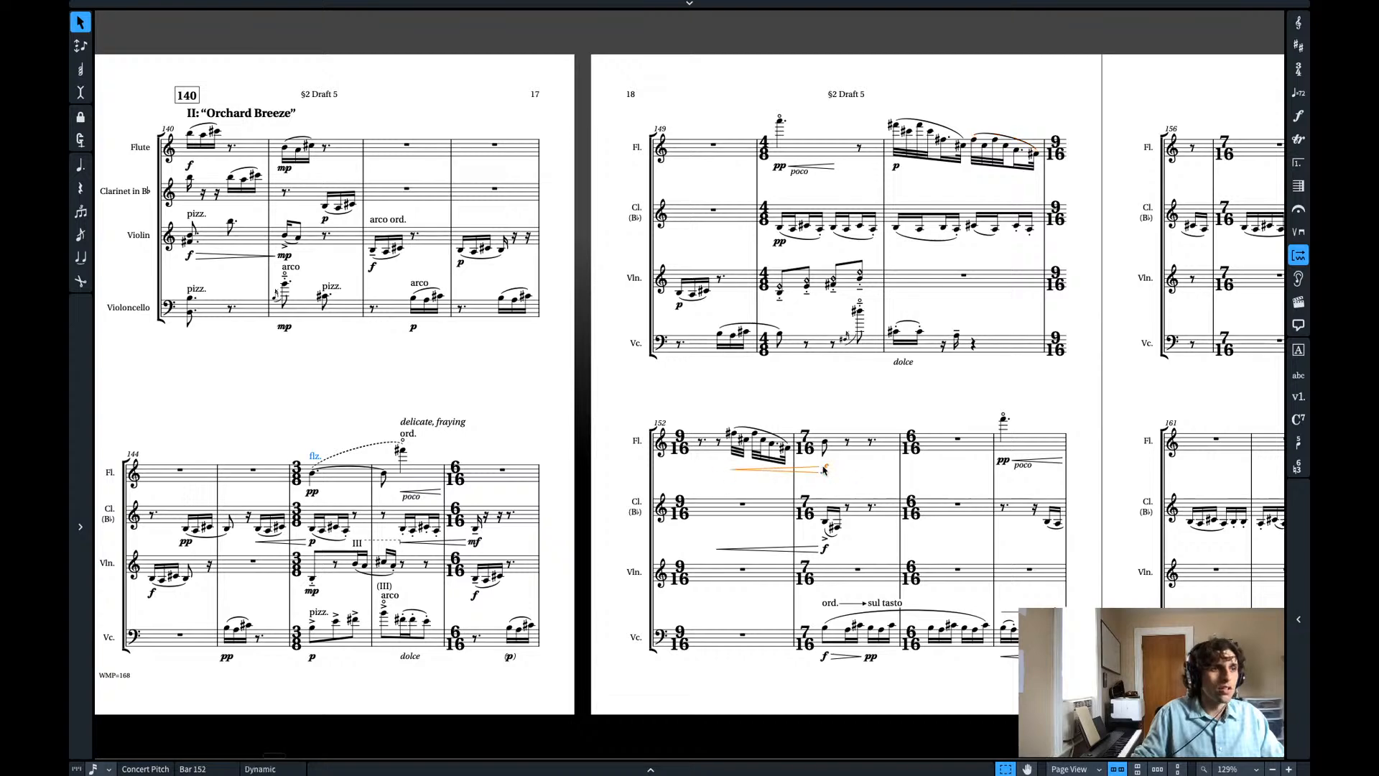
pyautogui.press('Delete')
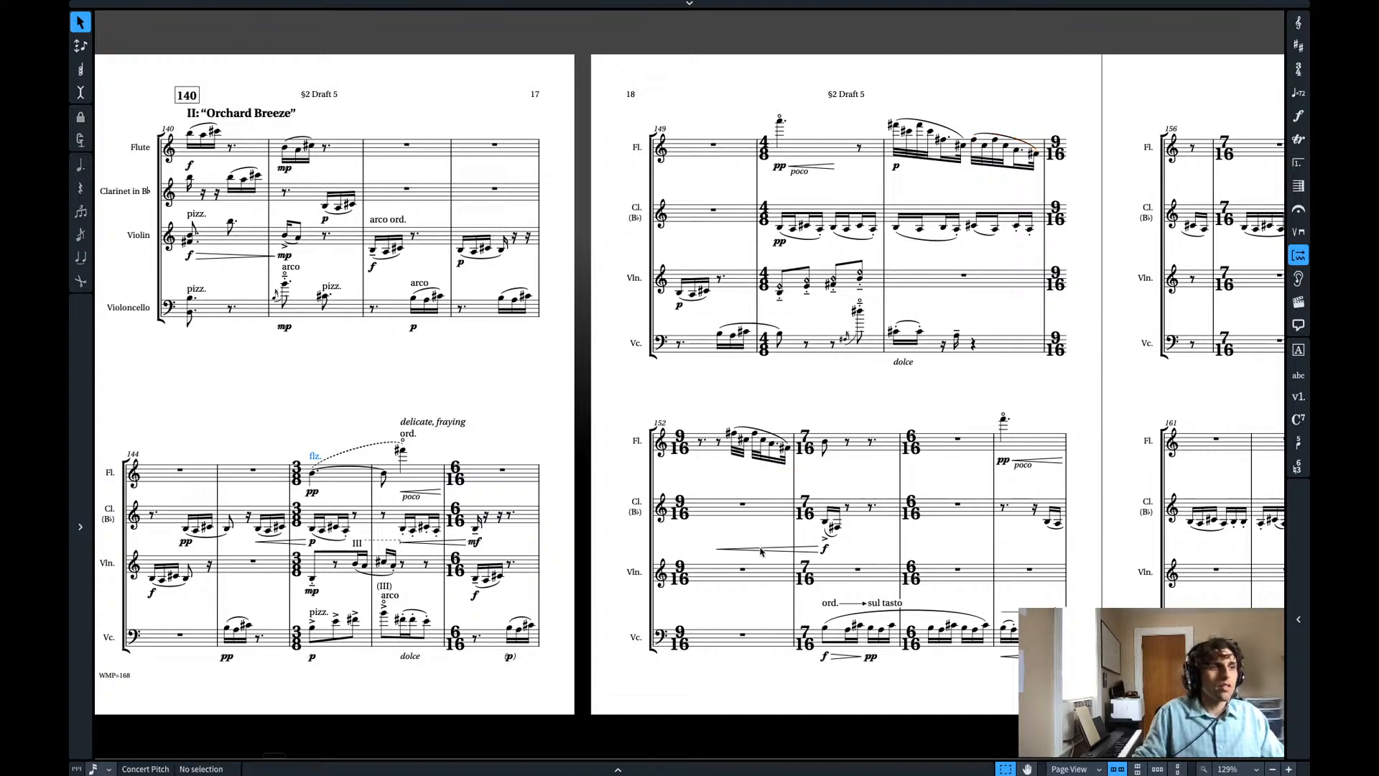
# - Delete the clarinet's crescendo to f leading into bar 153, and remove the 9/16 bar 152 from the score
pyautogui.click(816, 551)
pyautogui.press('Delete')
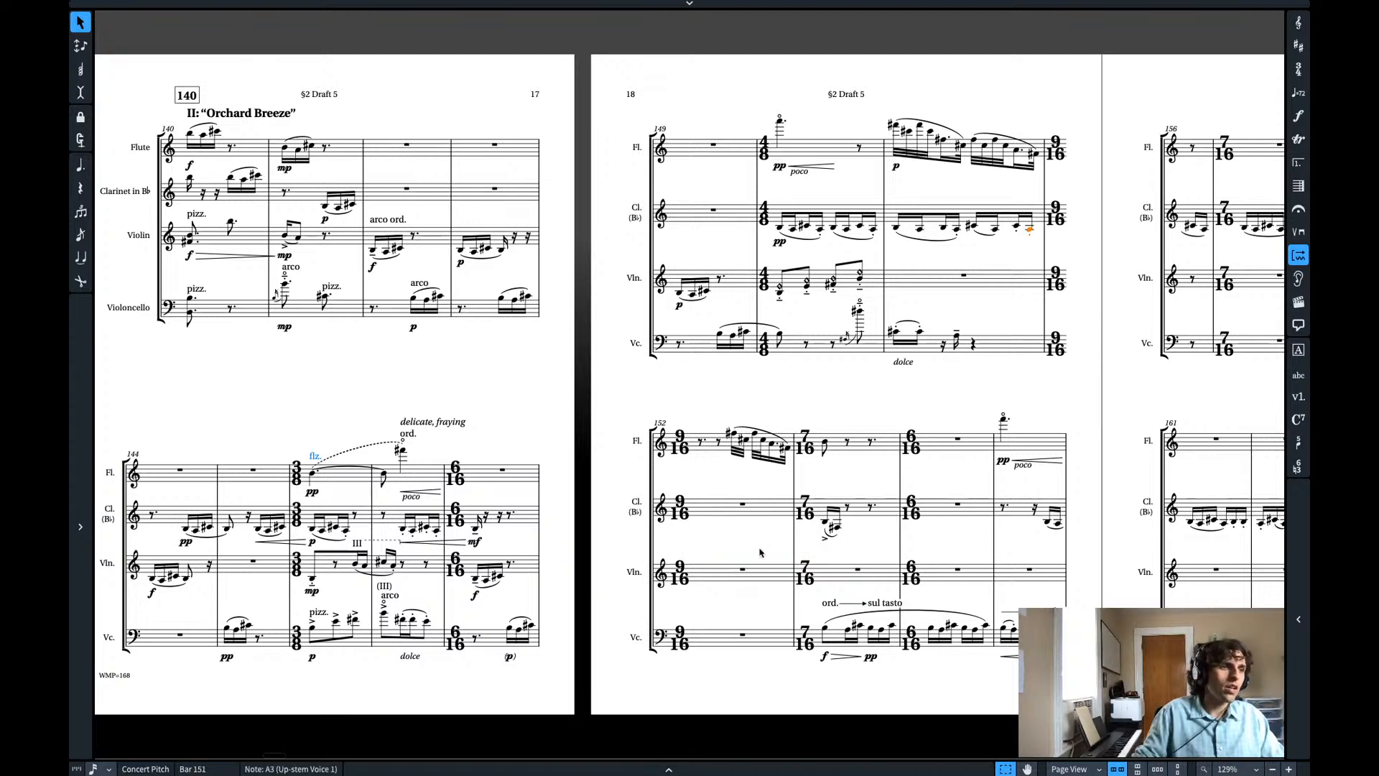
pyautogui.click(742, 506)
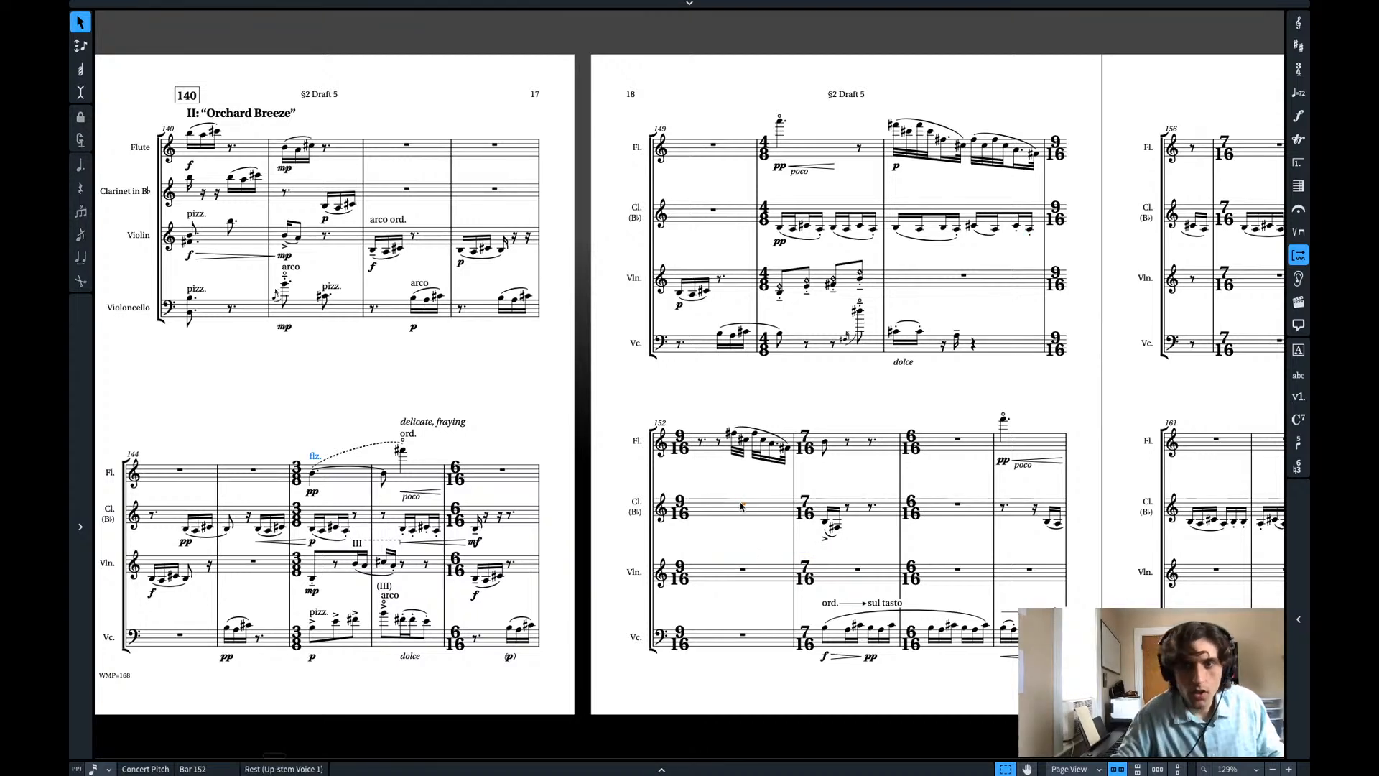
pyautogui.hotkey('shift', 'x')
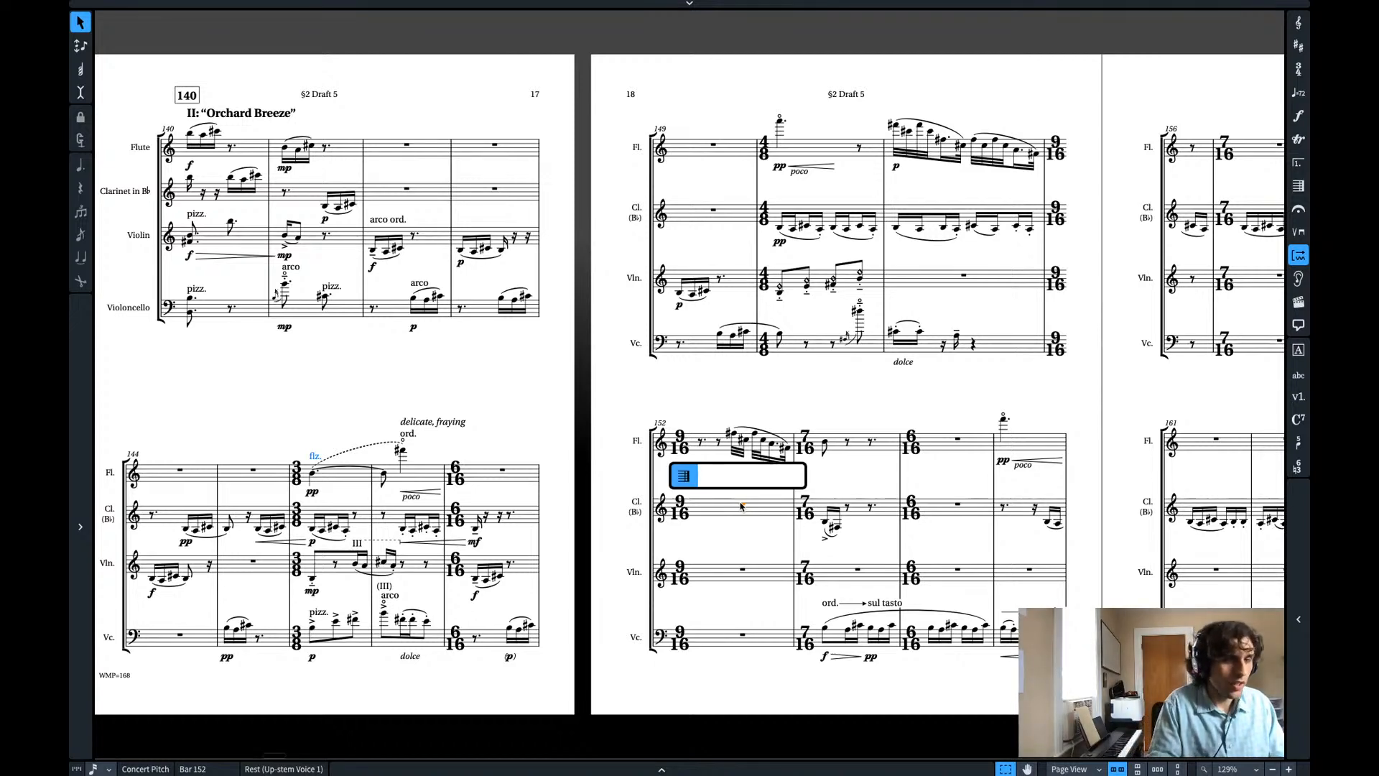
pyautogui.write('-1')
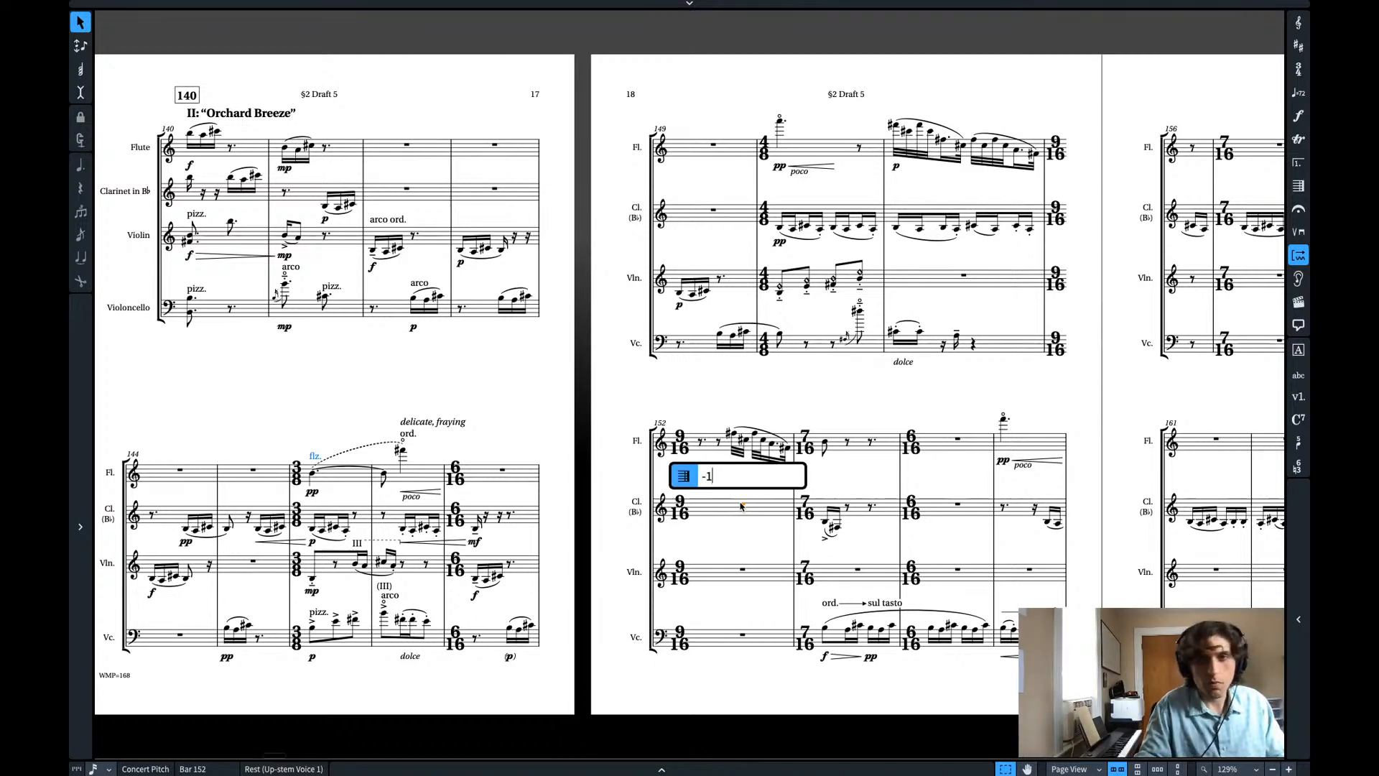
pyautogui.press('Return')
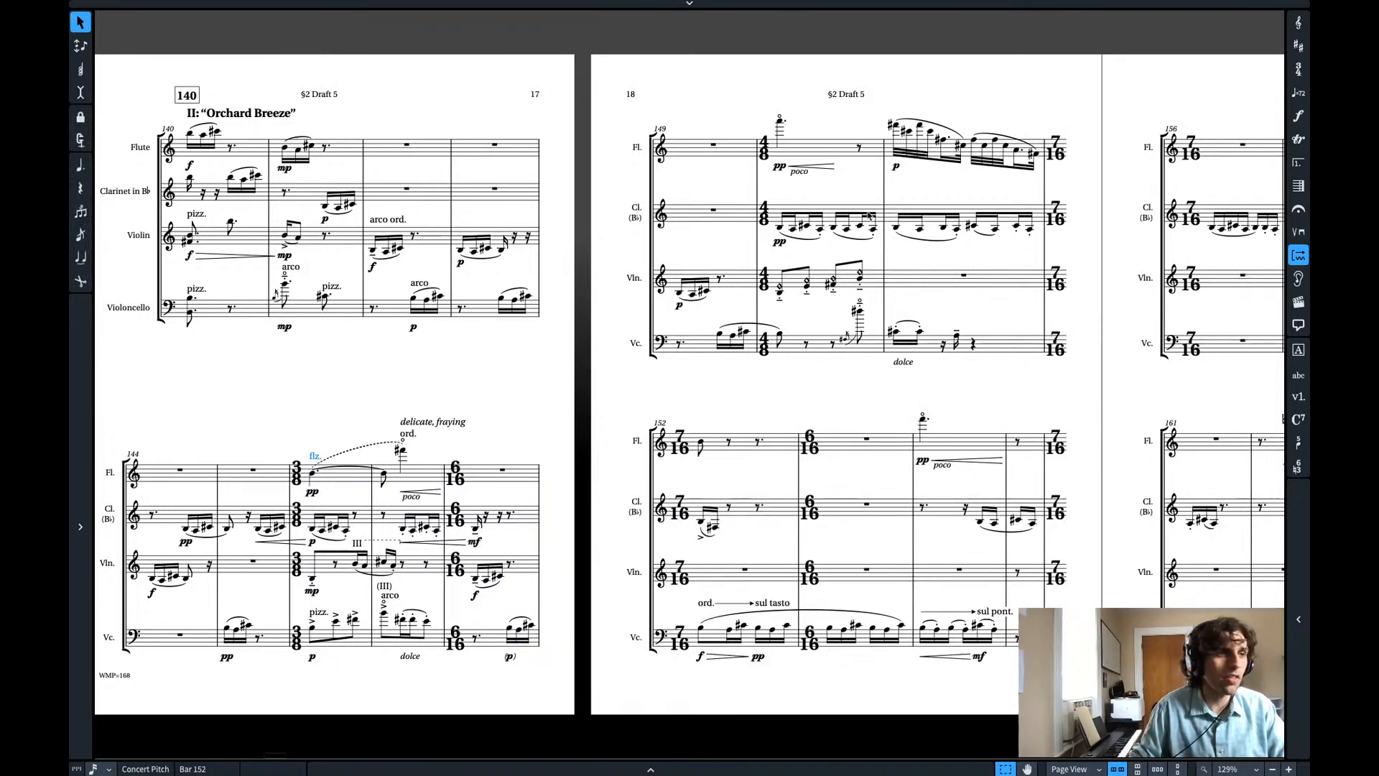
# - Add a crescendo to f on the flute and clarinet from the second half of bar 151 into bar 152
pyautogui.click(974, 139)
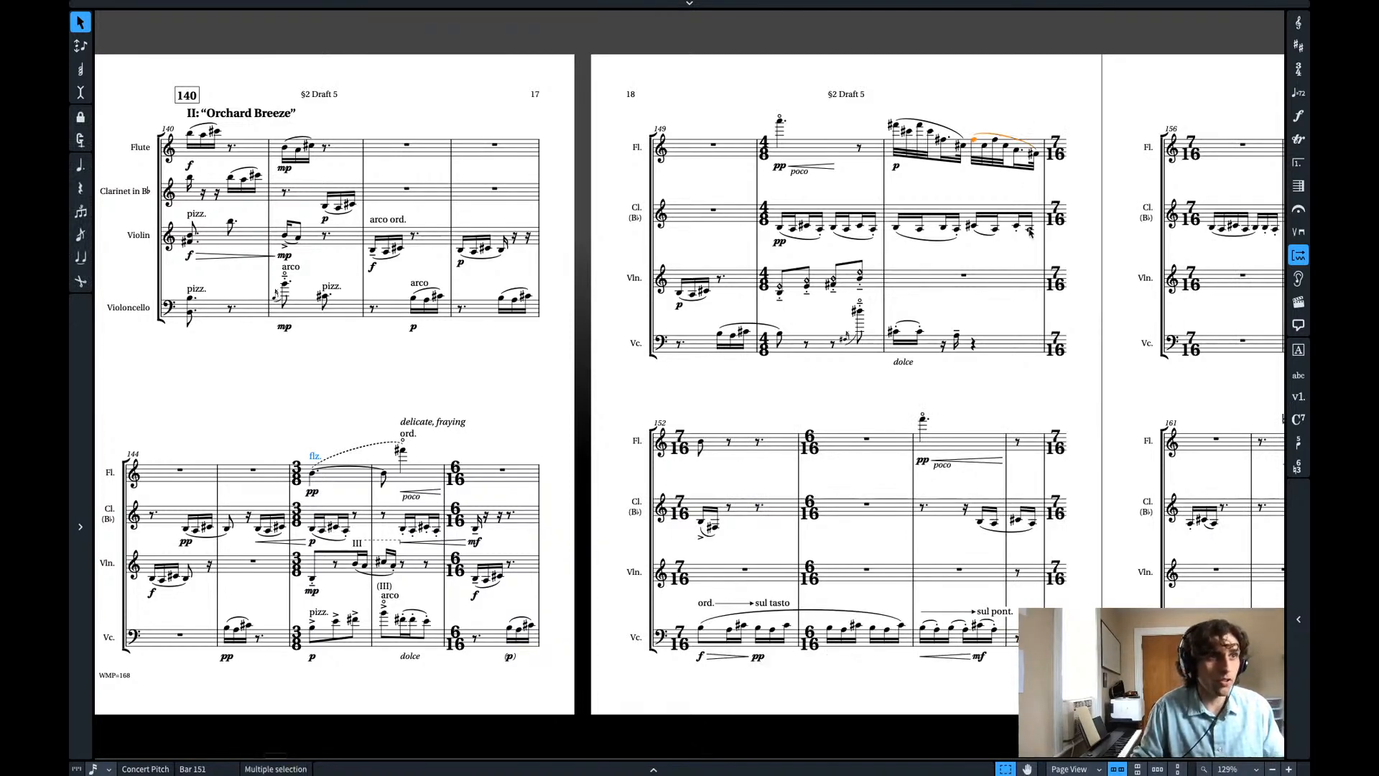
pyautogui.keyDown('shift'); pyautogui.click(1030, 231); pyautogui.keyUp('shift')
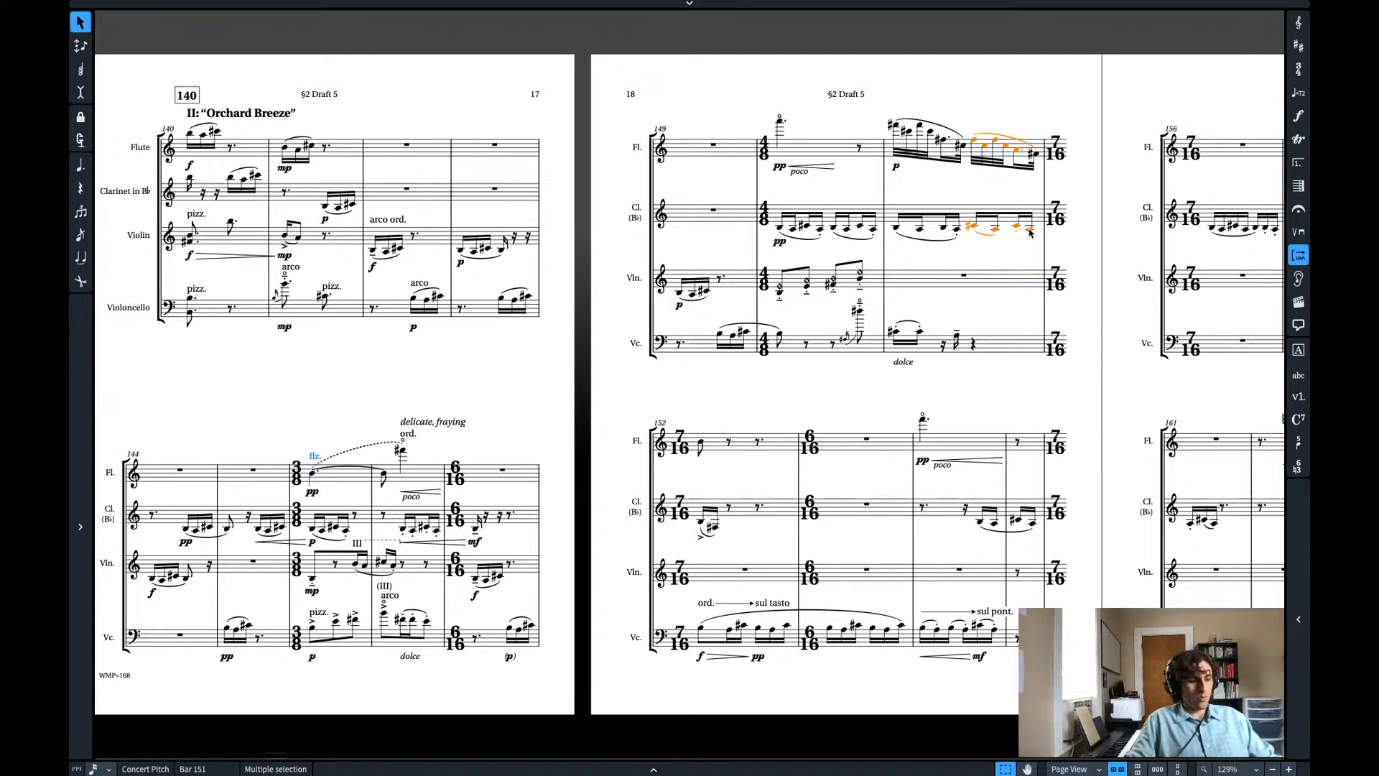
pyautogui.hotkey('shift', 'd')
pyautogui.write('<f')
pyautogui.press('Return')
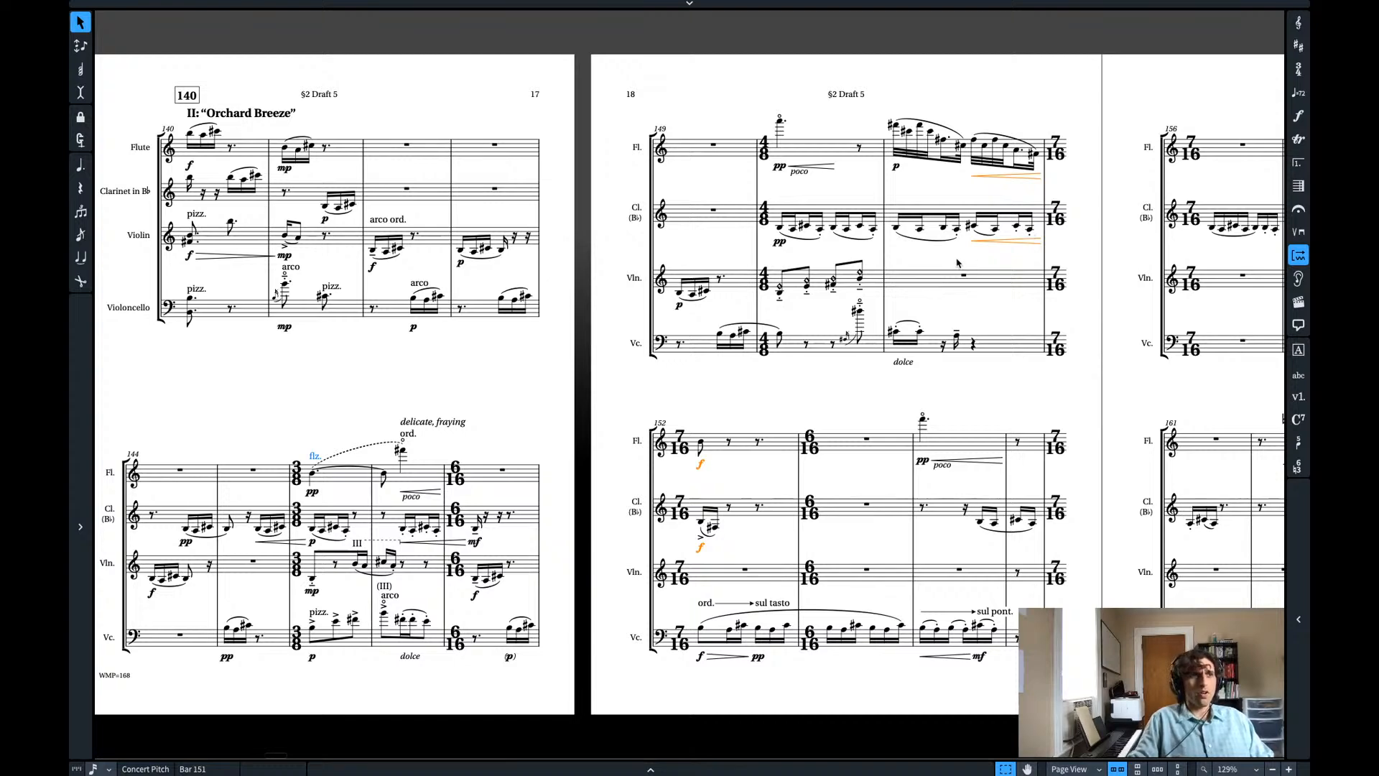
pyautogui.press('Escape')
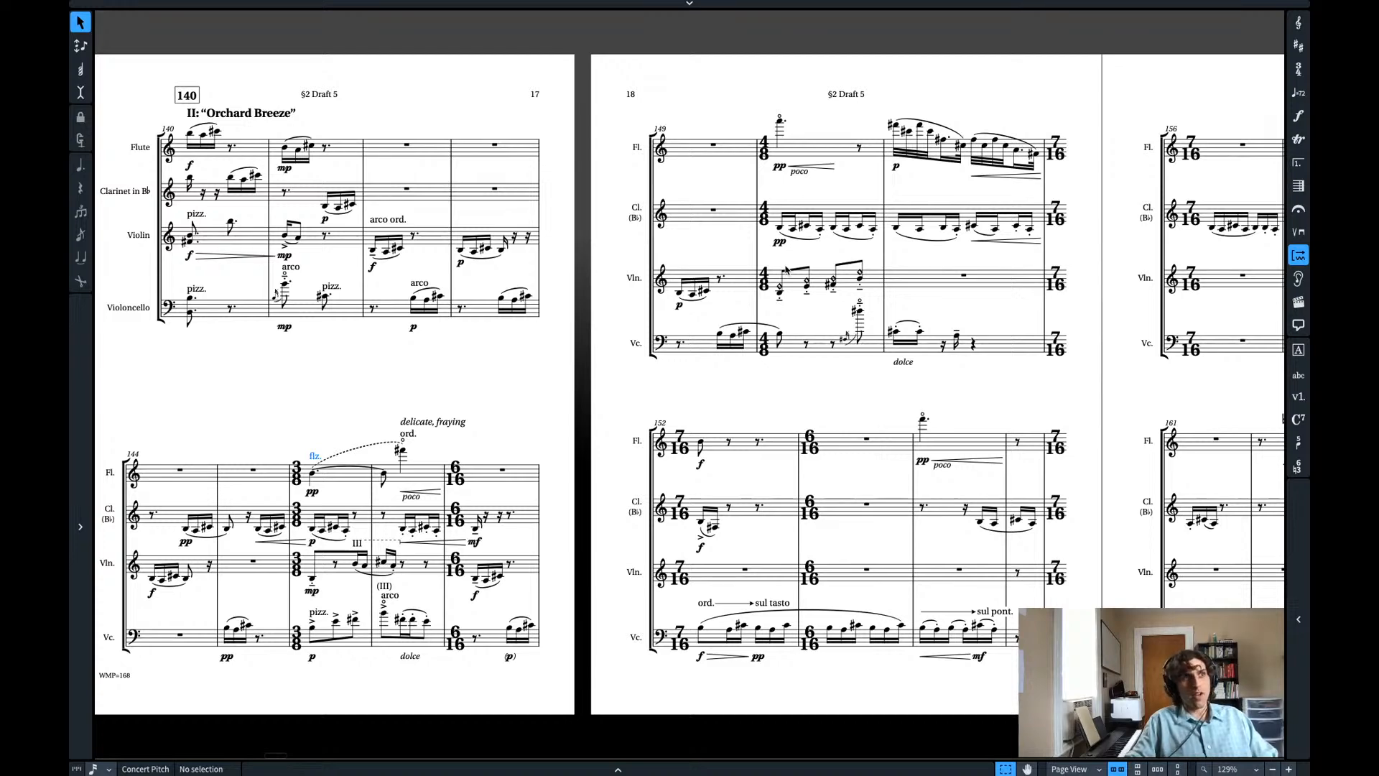
# - Play back the score from bar 150 and from the start of "II: Orchard Breeze" at bar 140
pyautogui.click(780, 243)
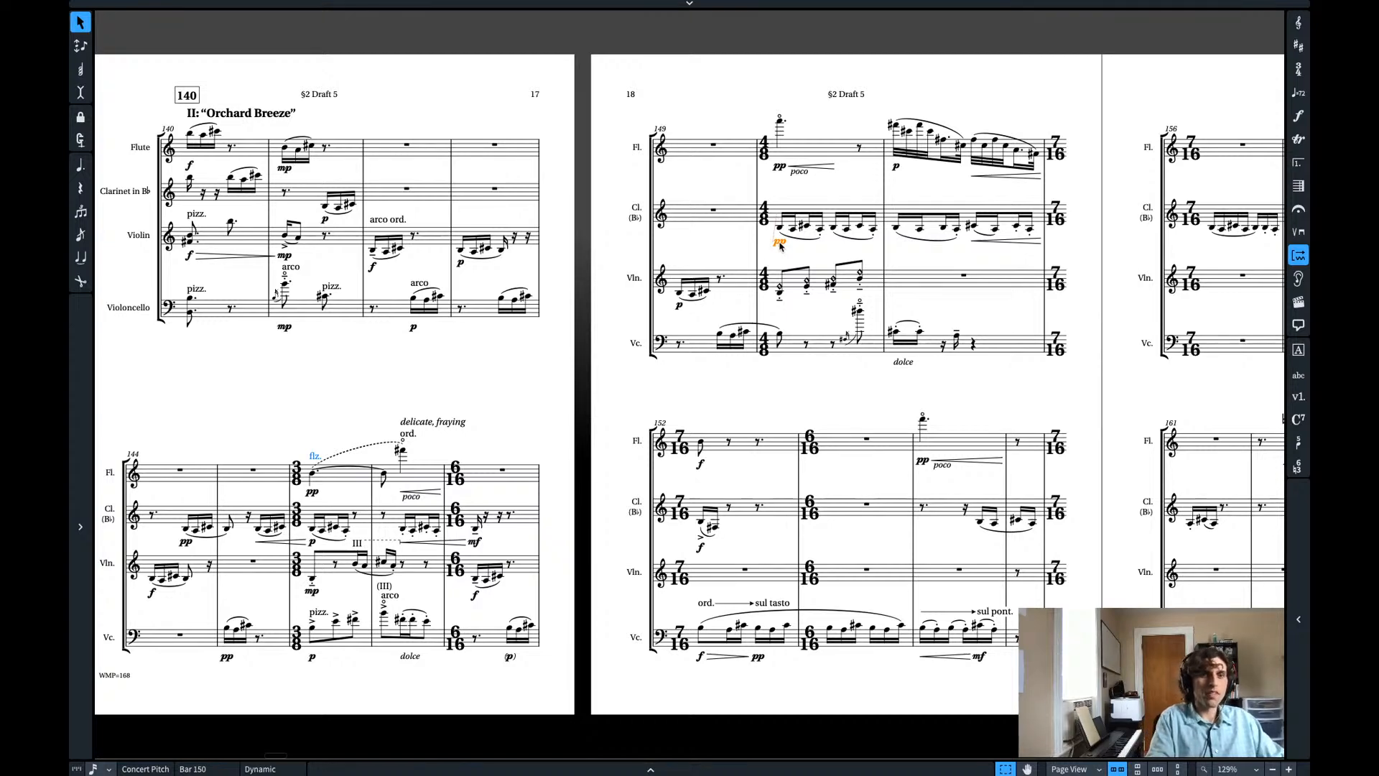
pyautogui.press('space')
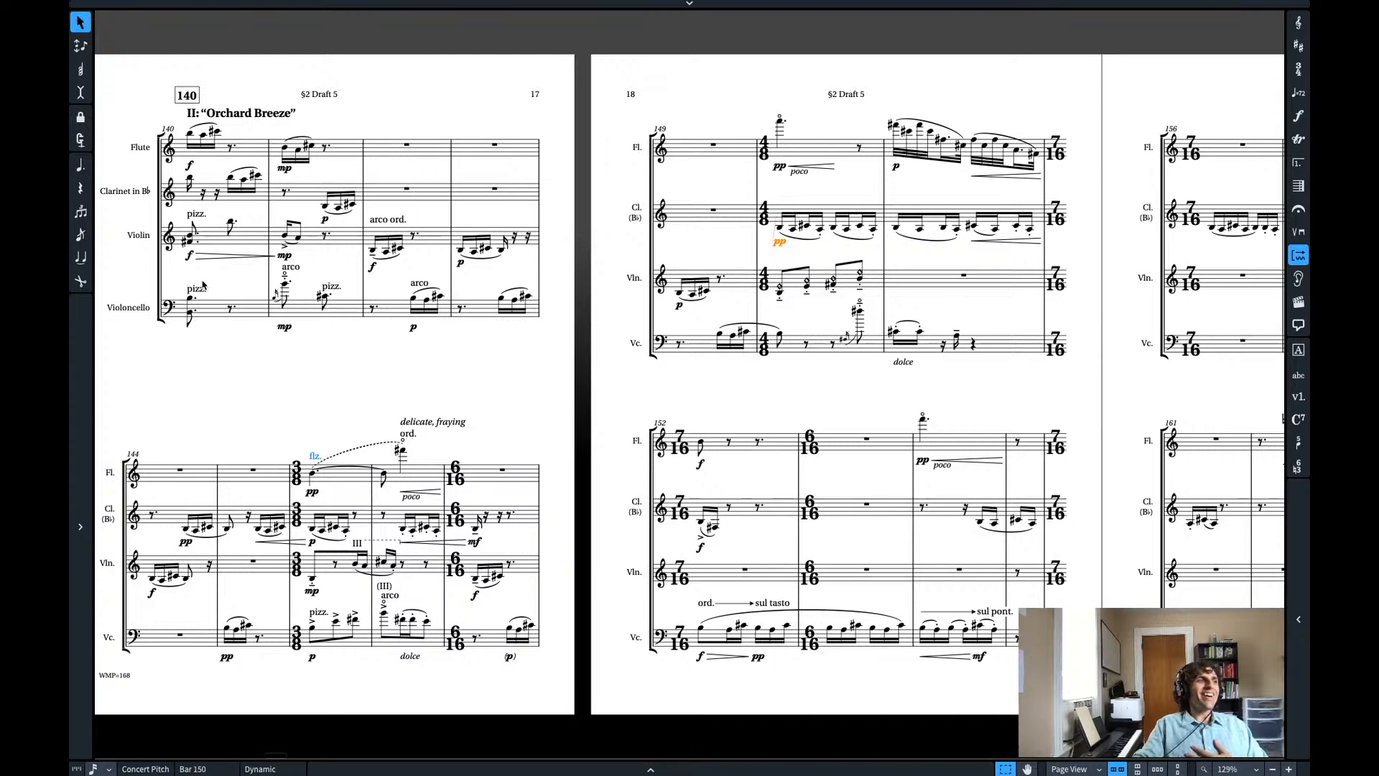
pyautogui.click(204, 290)
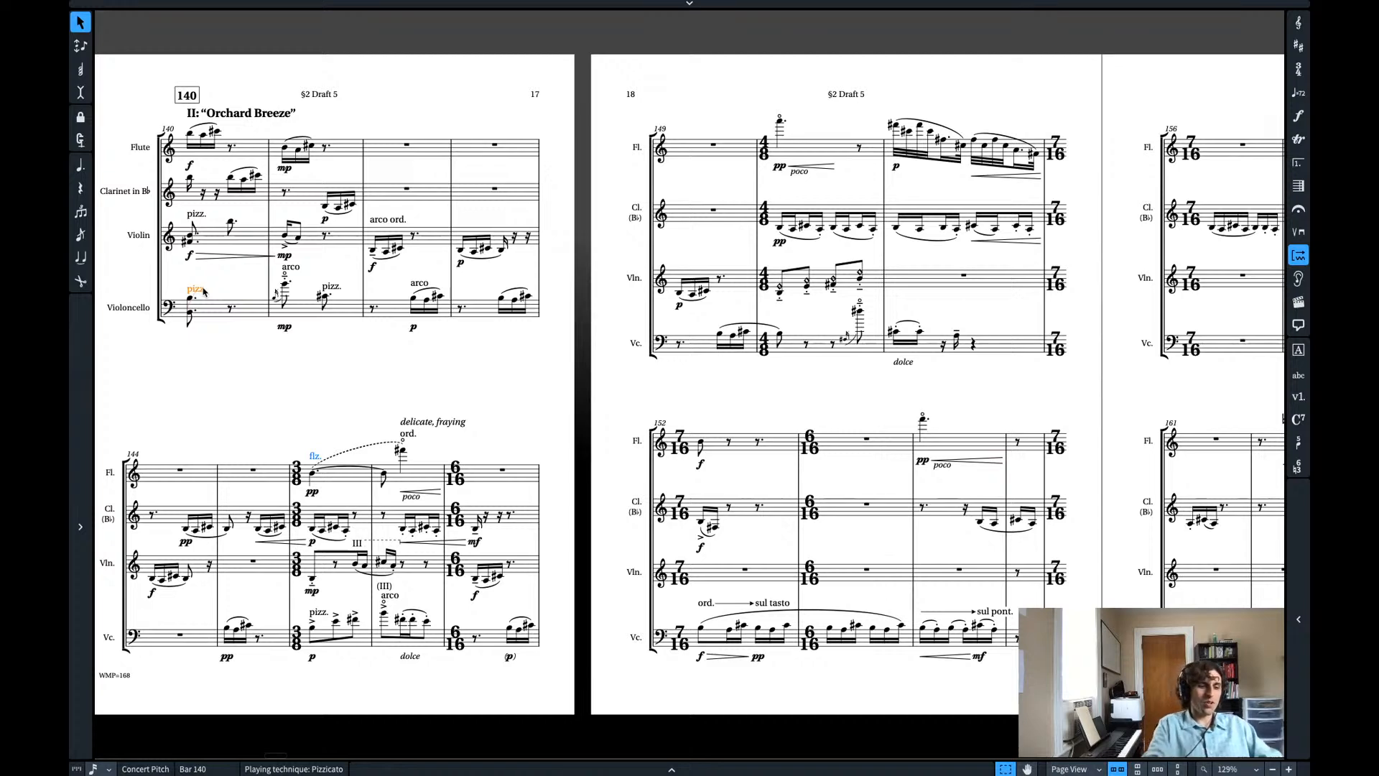
pyautogui.press('space')
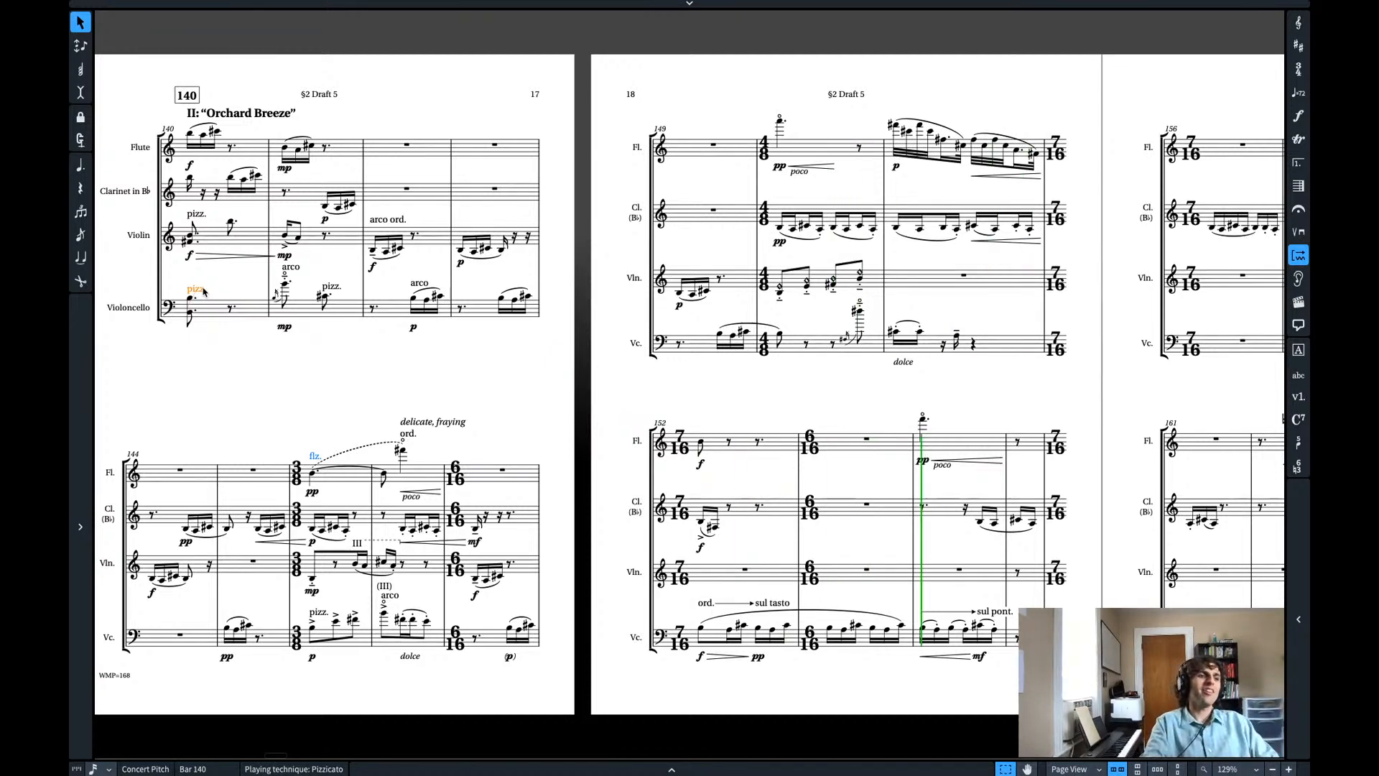
pyautogui.press('space')
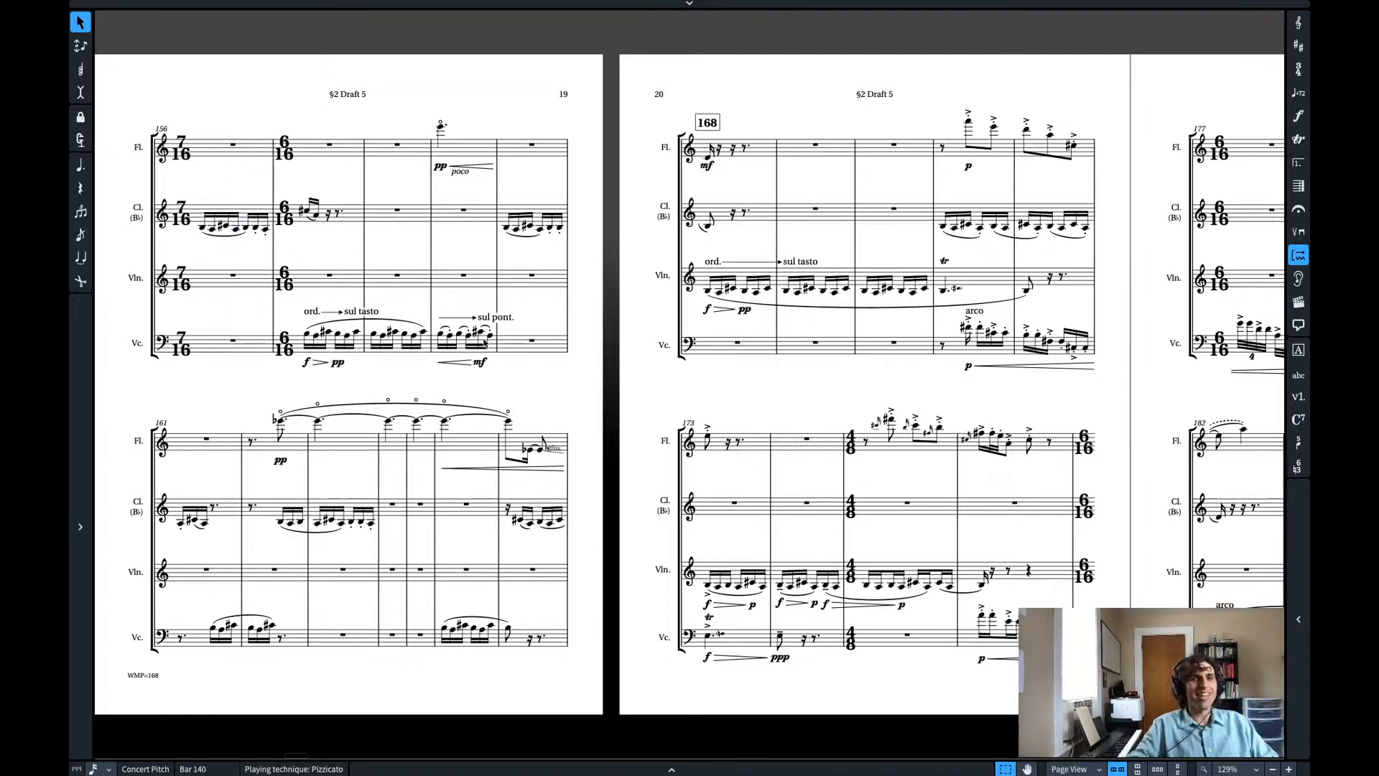
# - Review pages 18 and 19 and play back the passage from the cello's first note in bar 152
pyautogui.hscroll(-5, 523, 369)
pyautogui.hscroll(-10, 522, 369)
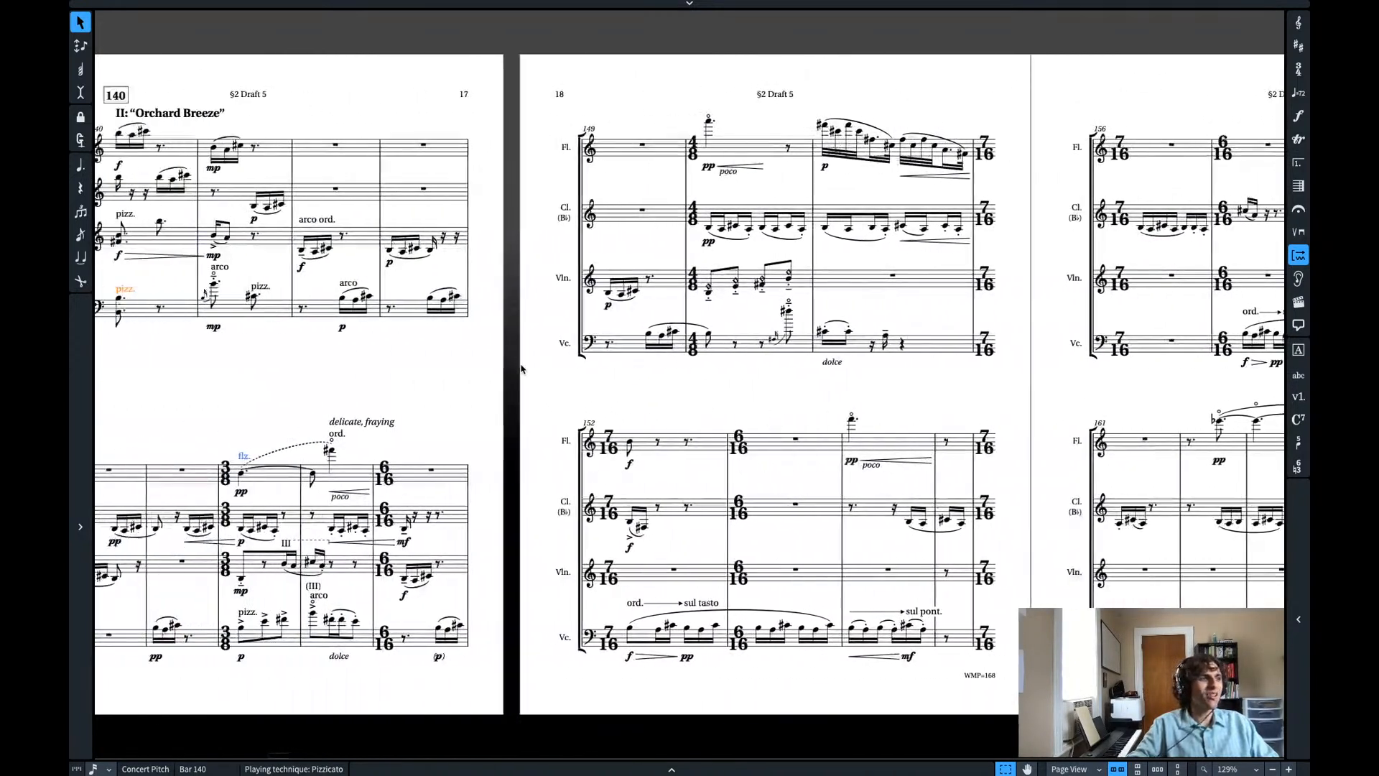
pyautogui.hscroll(6, 701, 450)
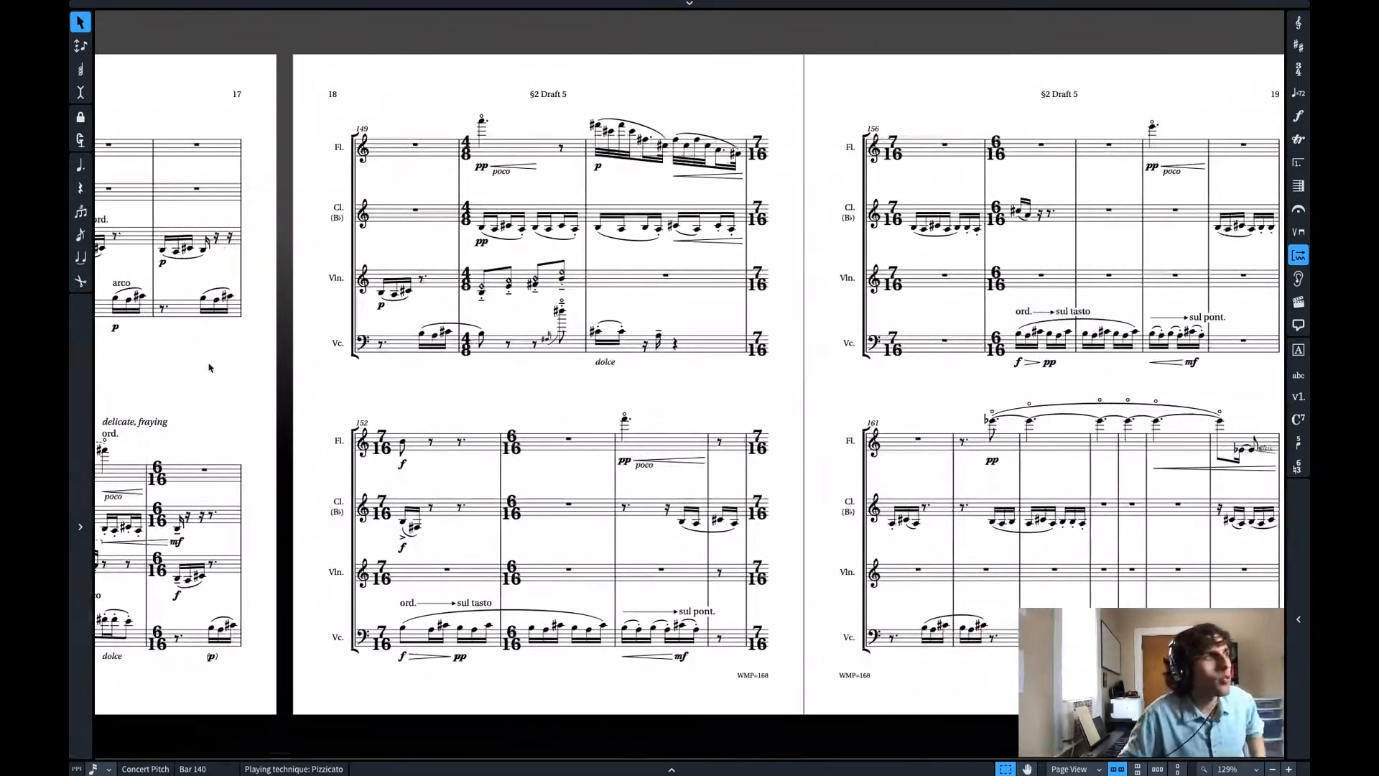
pyautogui.hscroll(3, 211, 368)
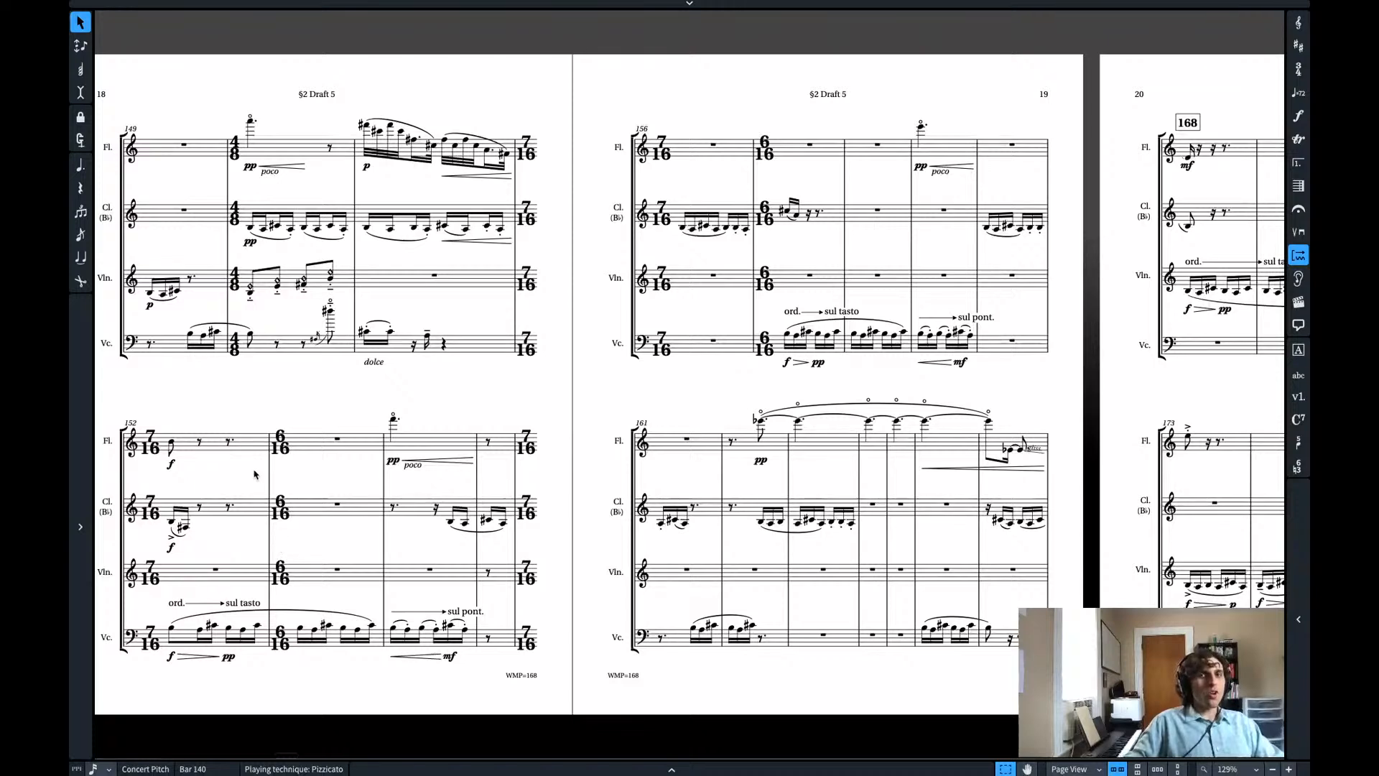
pyautogui.hscroll(-2, 287, 471)
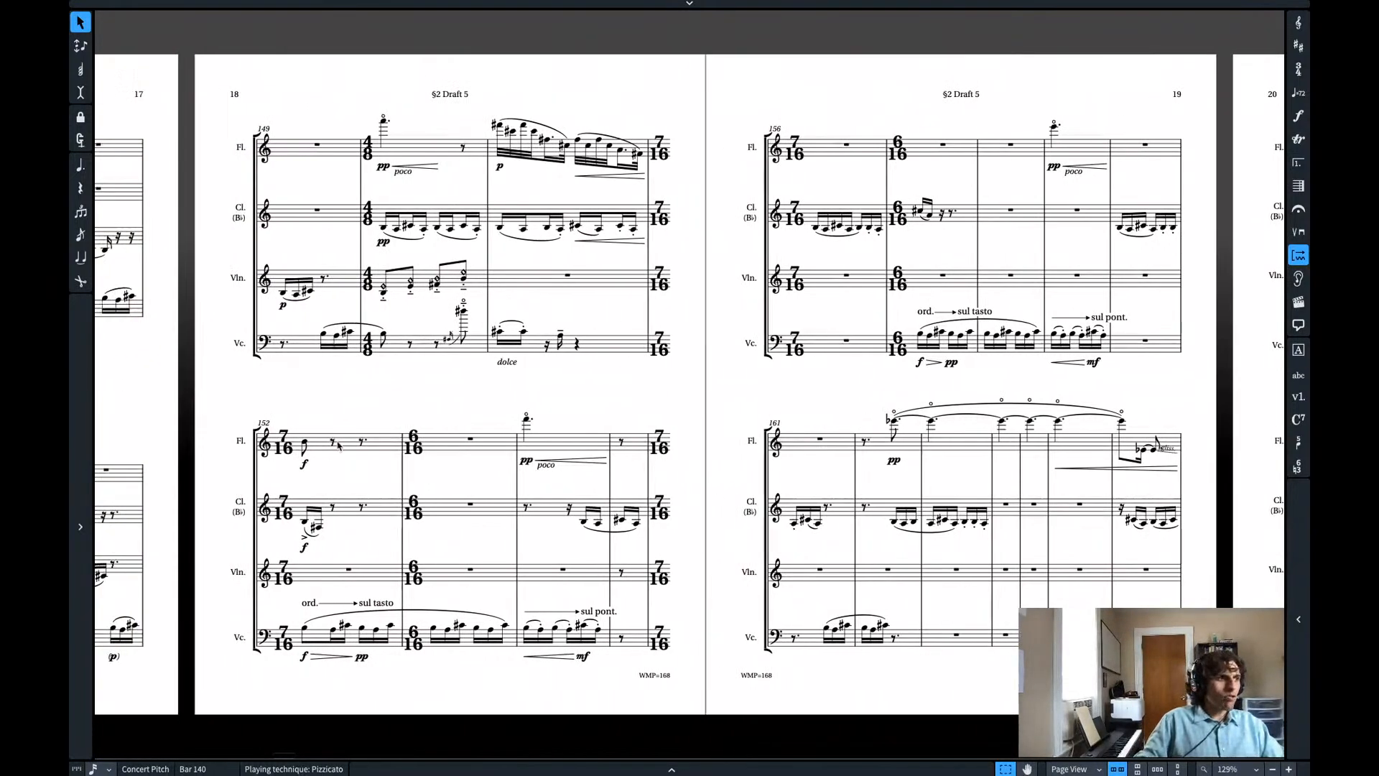
pyautogui.click(343, 443)
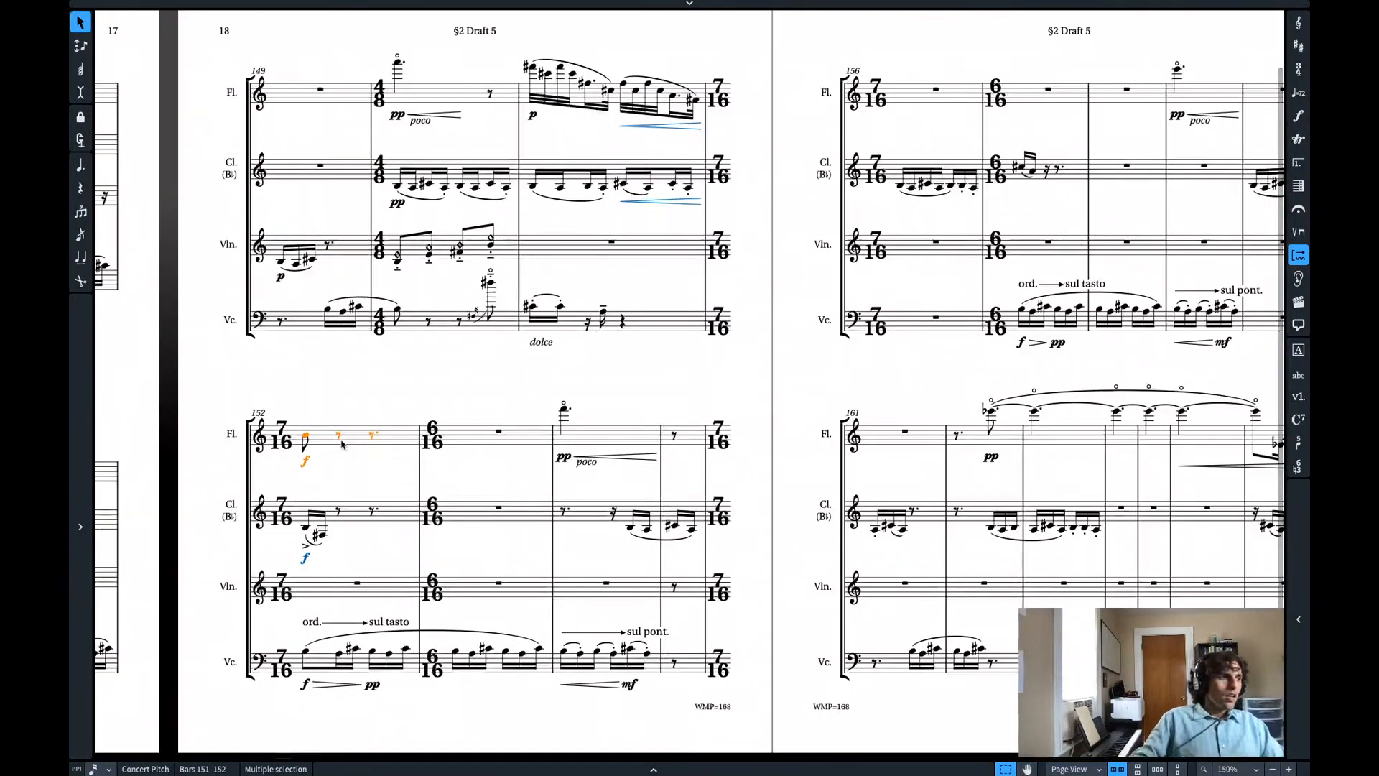
pyautogui.scroll(2, 291, 608)
pyautogui.click(306, 621)
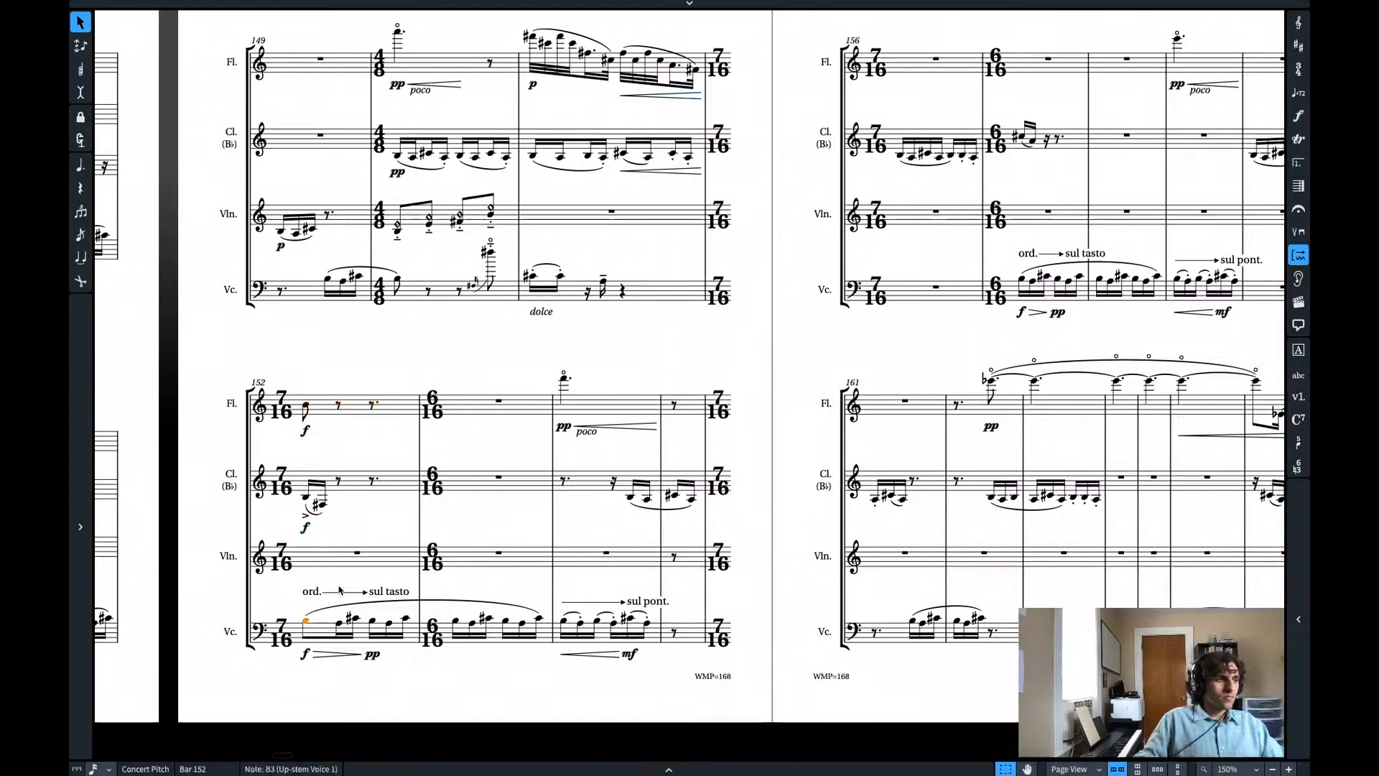
pyautogui.press('space')
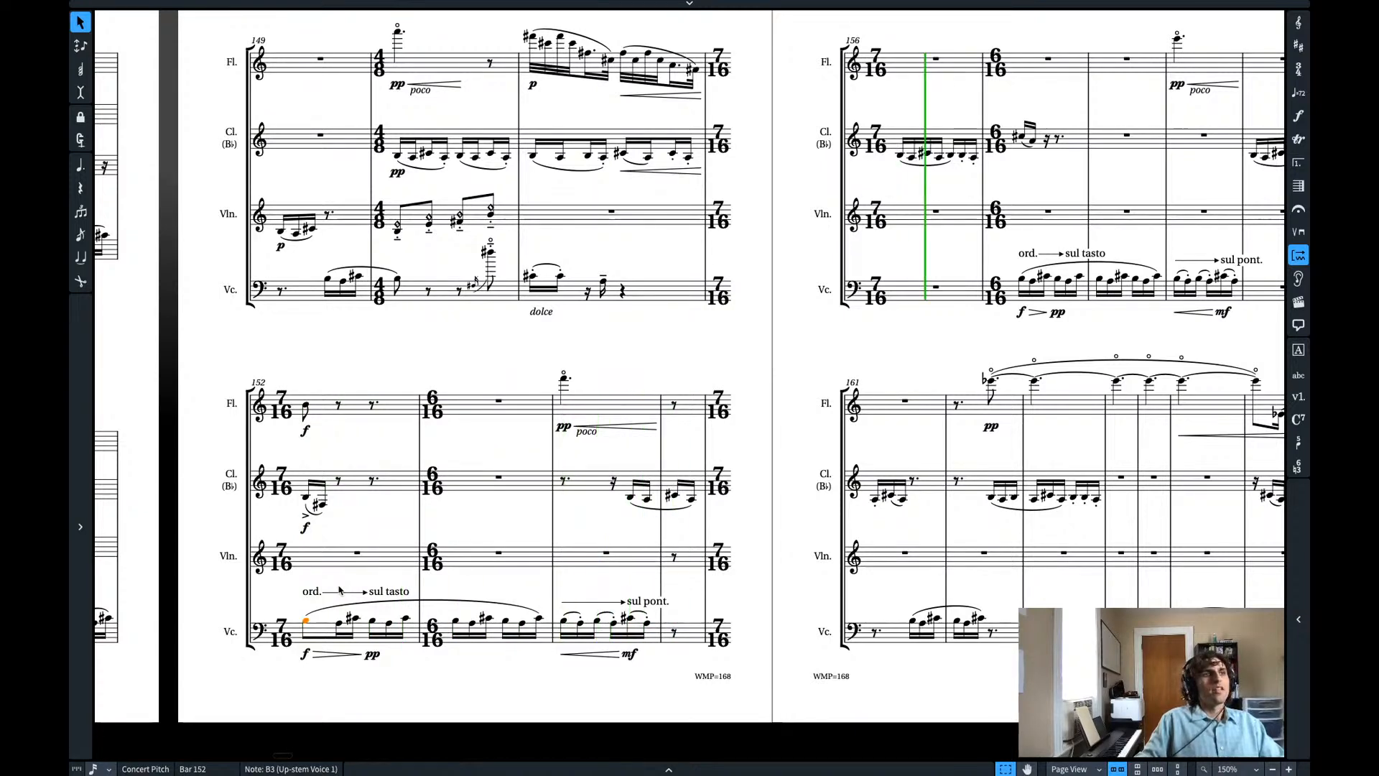
pyautogui.press('space')
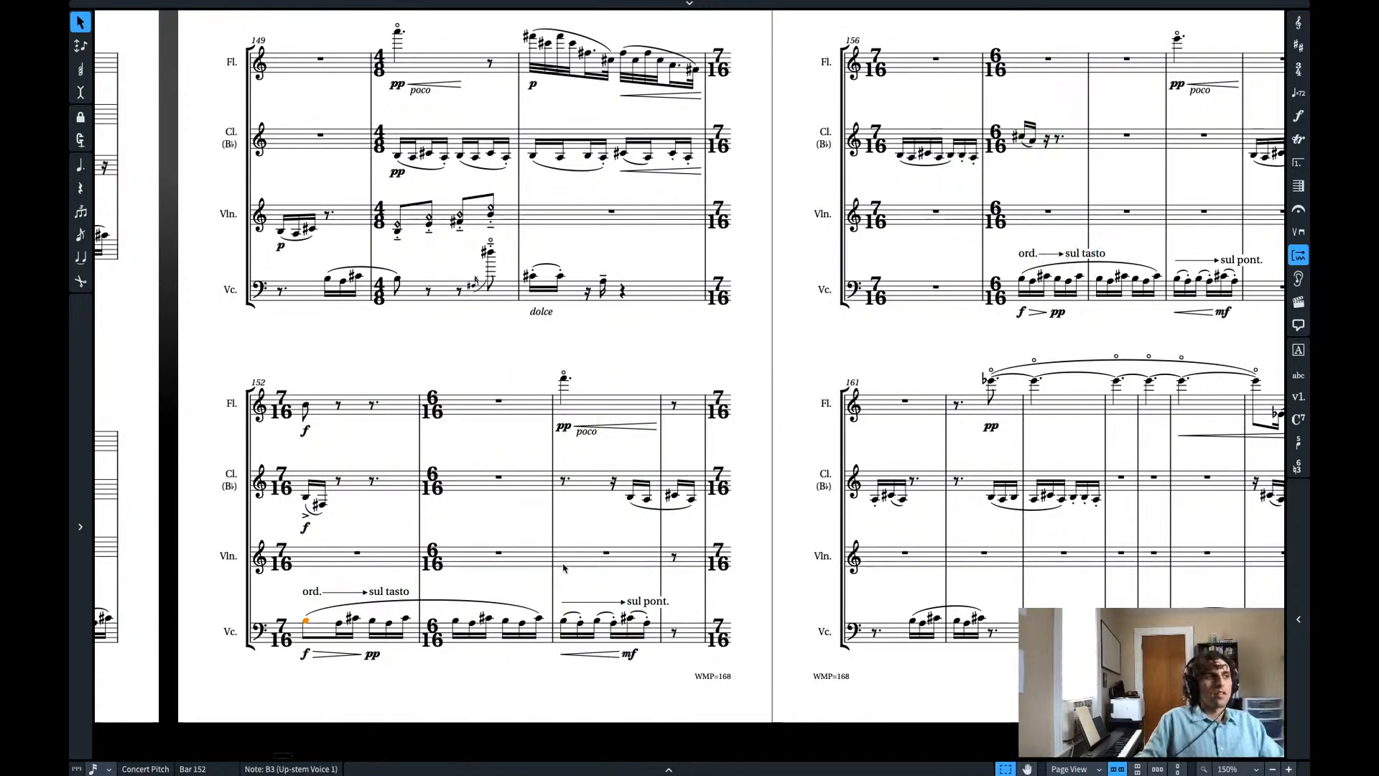
pyautogui.press('Escape')
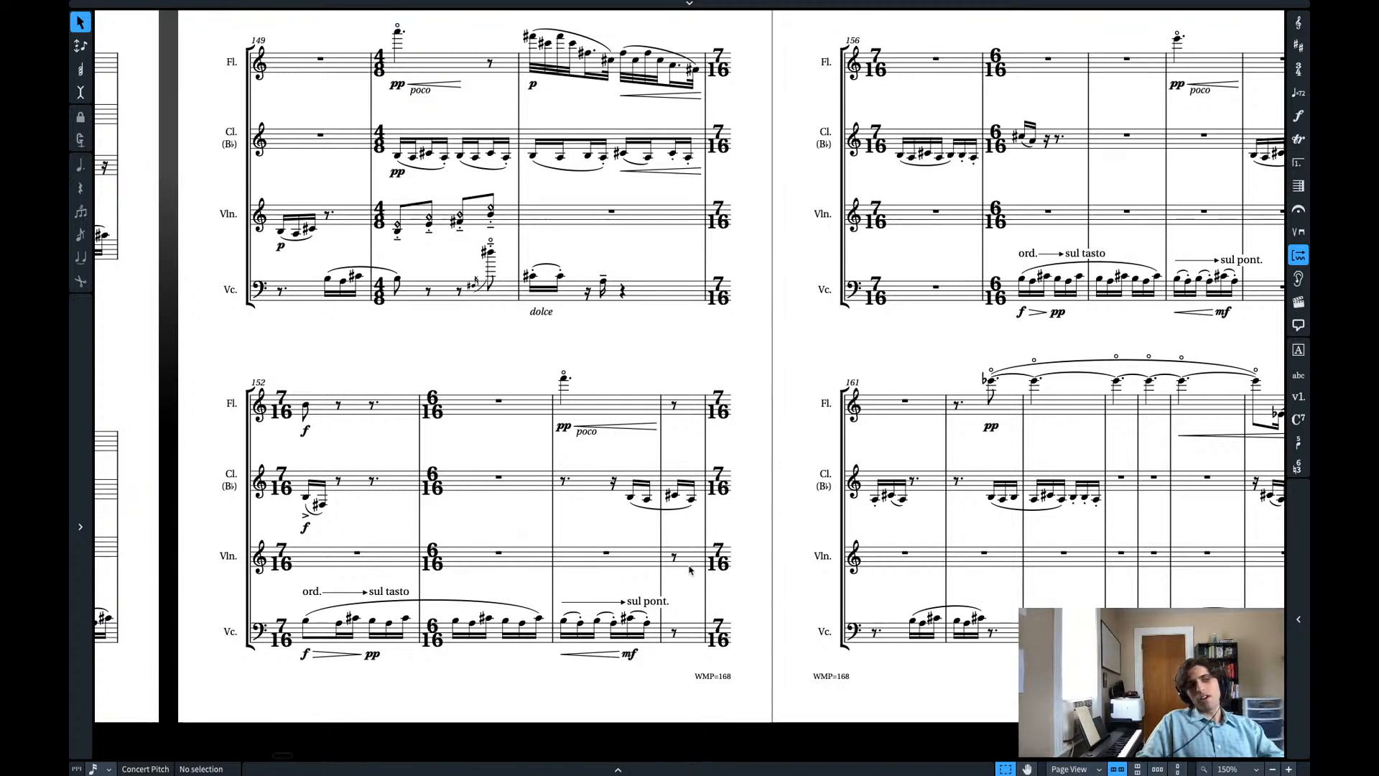
# - Insert one eighth note of time (1e) immediately before the 7/16 time signature at bar 156
pyautogui.click(714, 512)
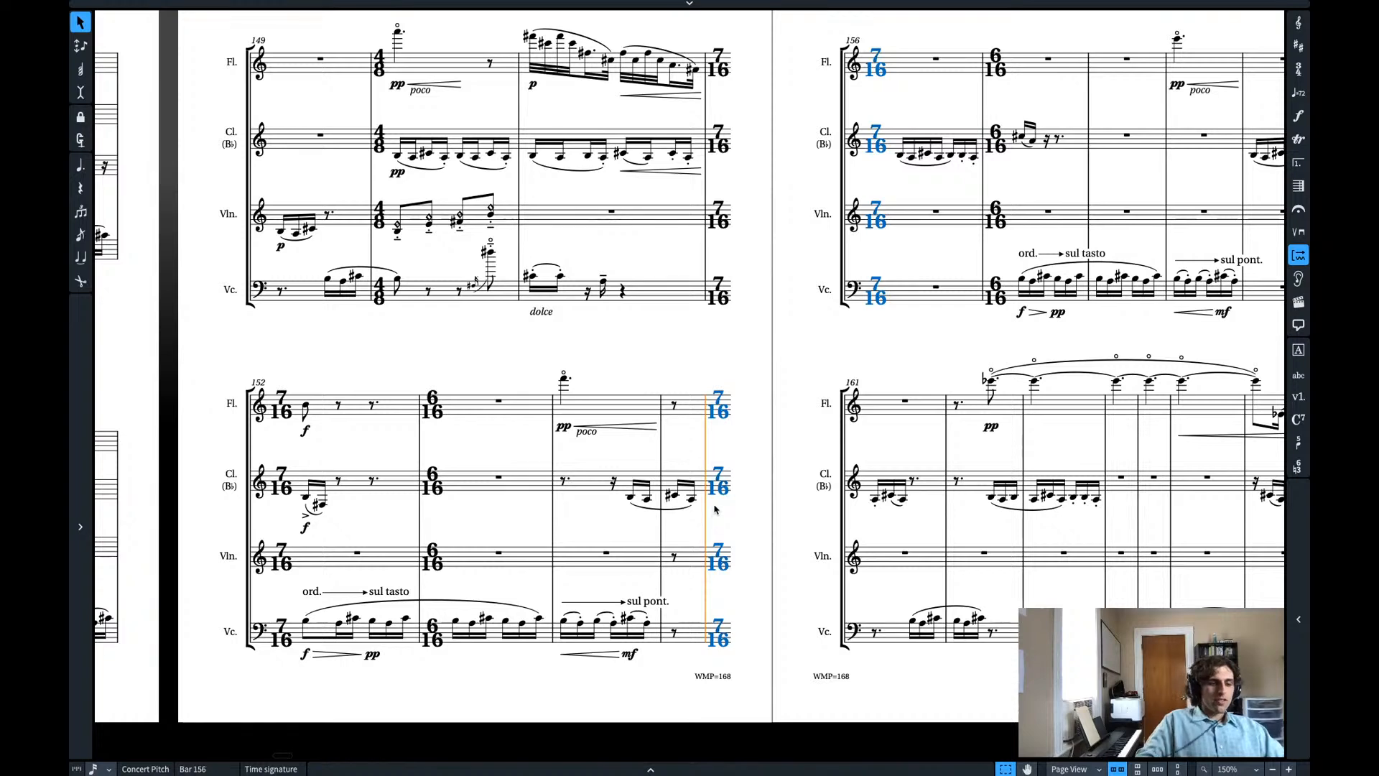
pyautogui.hotkey('shift', 'm')
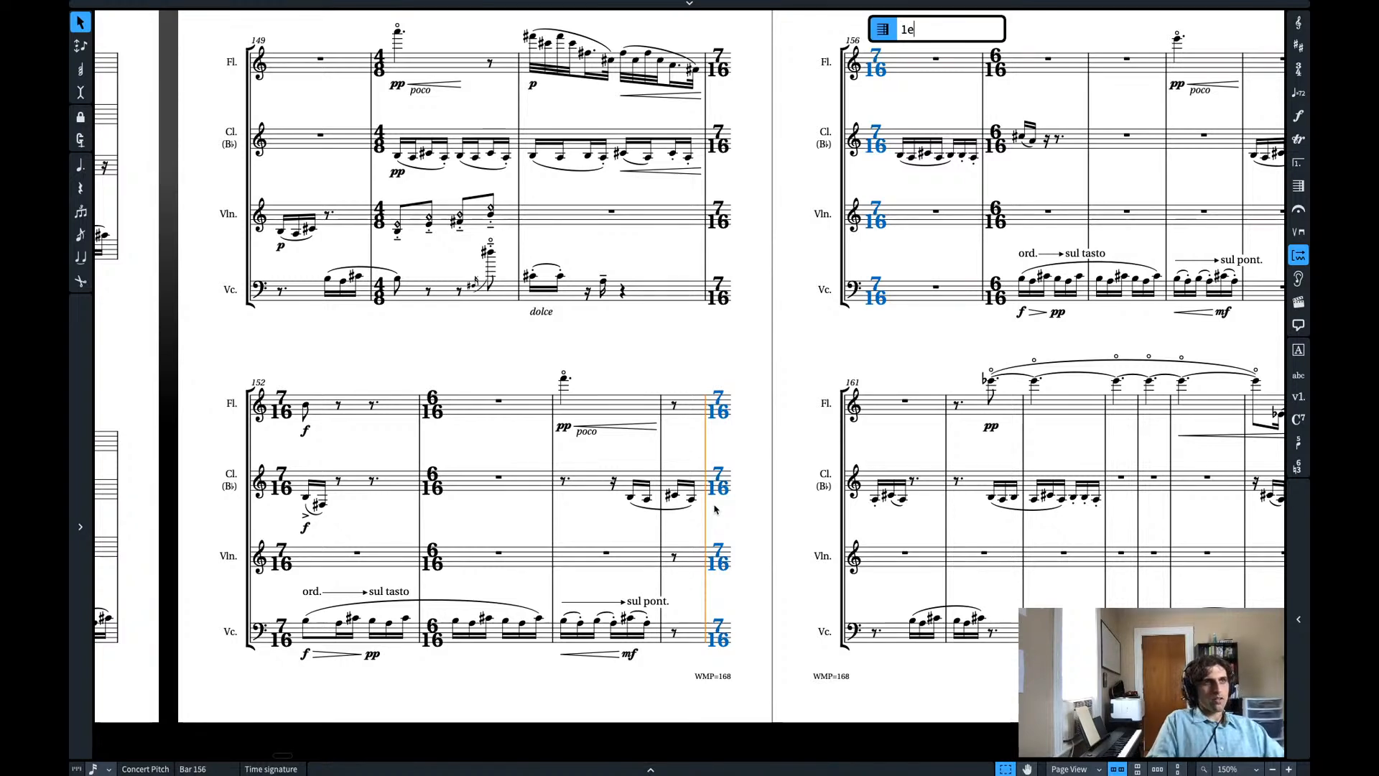
pyautogui.write('1e')
pyautogui.press('Return')
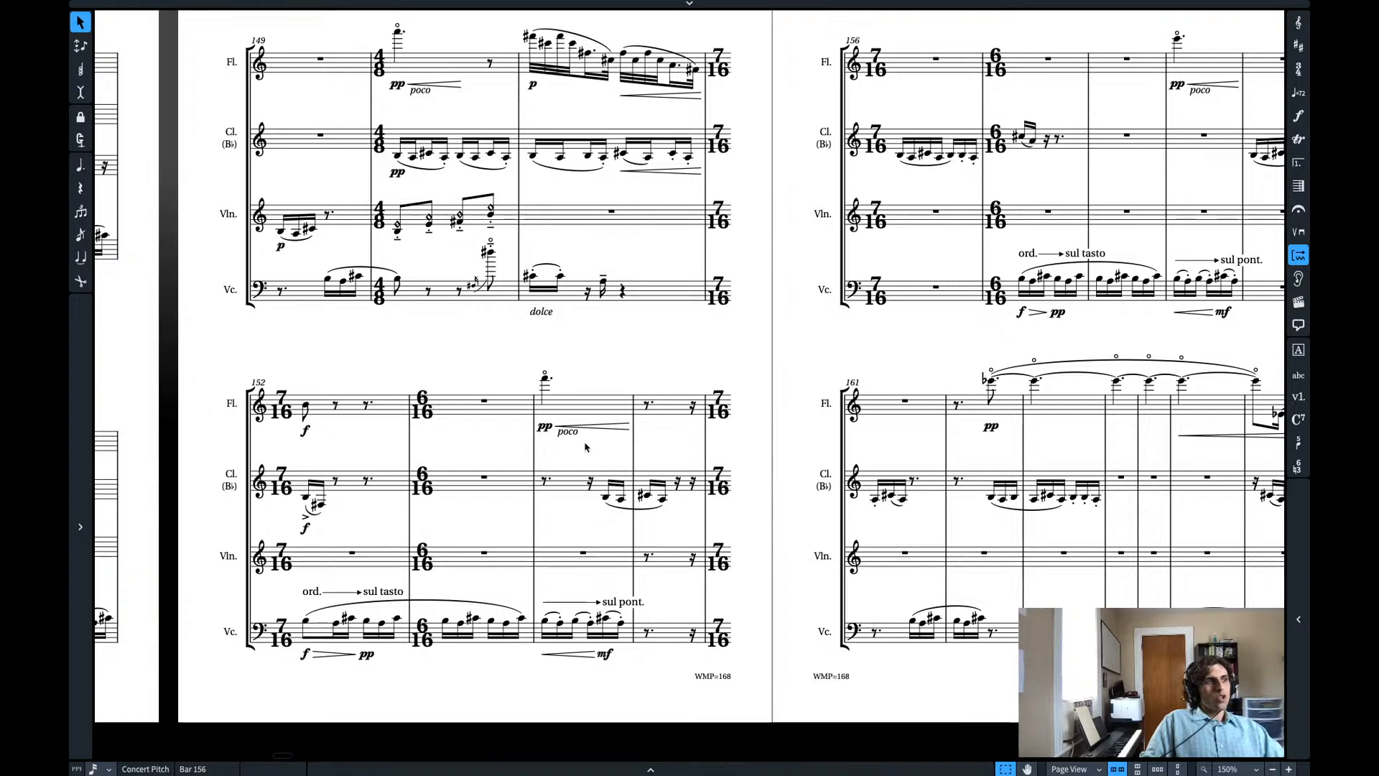
# - Try a 4/8 time signature at bar 154 and undo it
pyautogui.click(546, 379)
pyautogui.hotkey('shift', 'm')
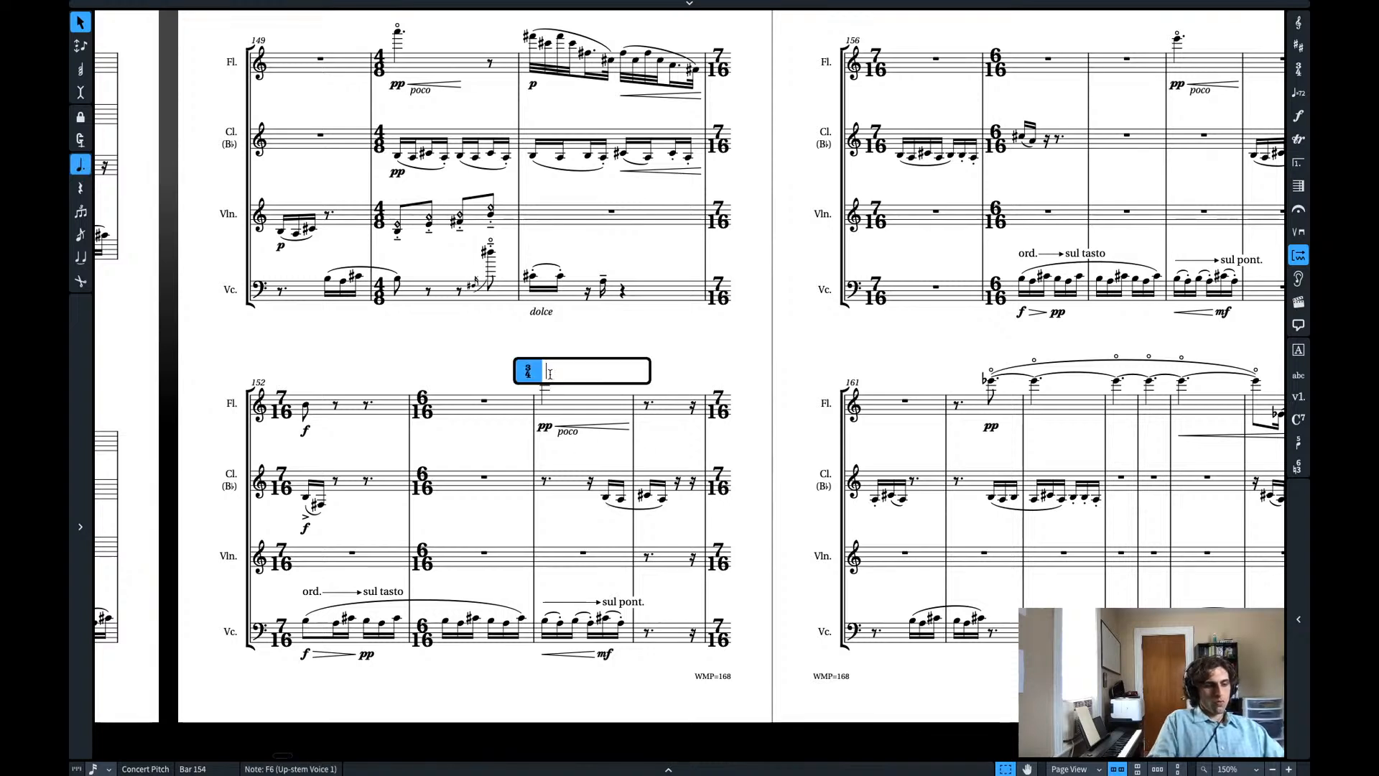
pyautogui.write('4/8')
pyautogui.press('Return')
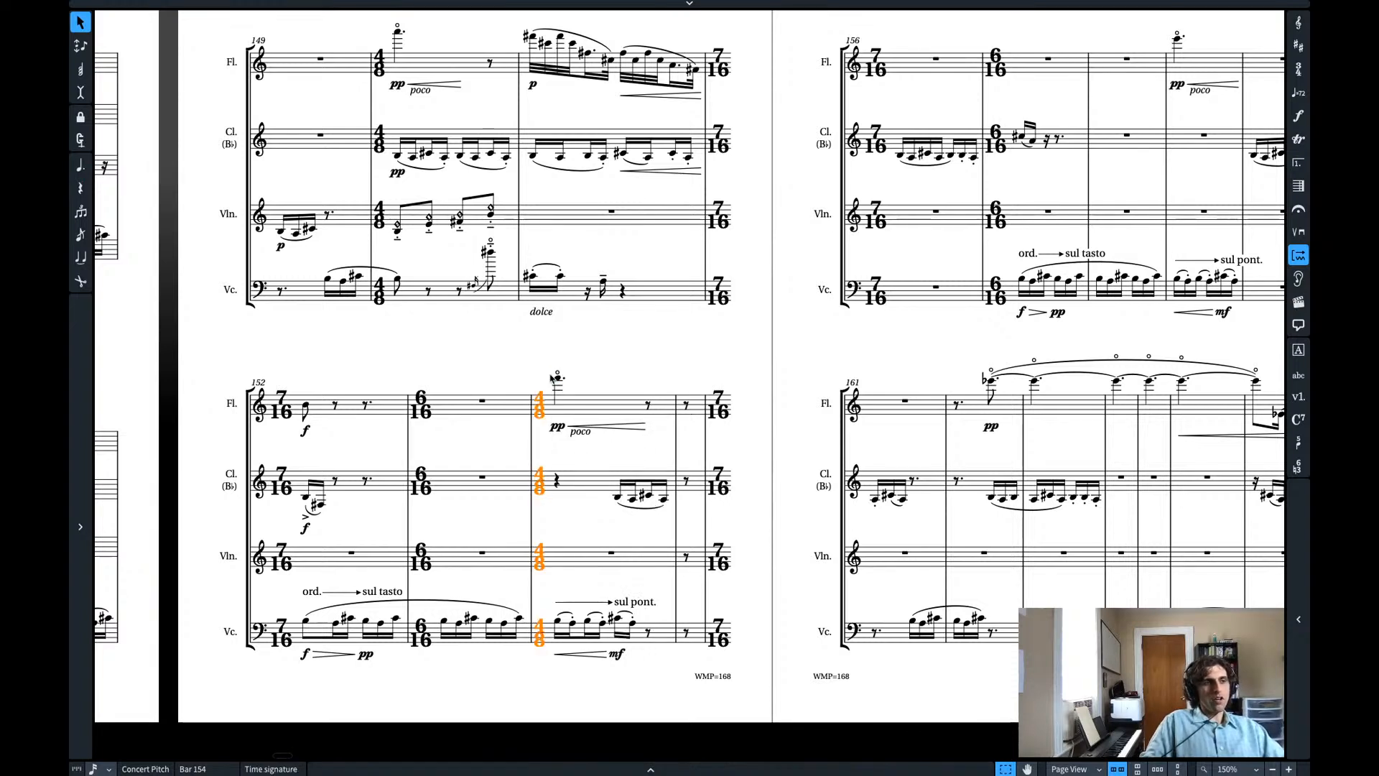
pyautogui.hotkey('ctrl', 'z')
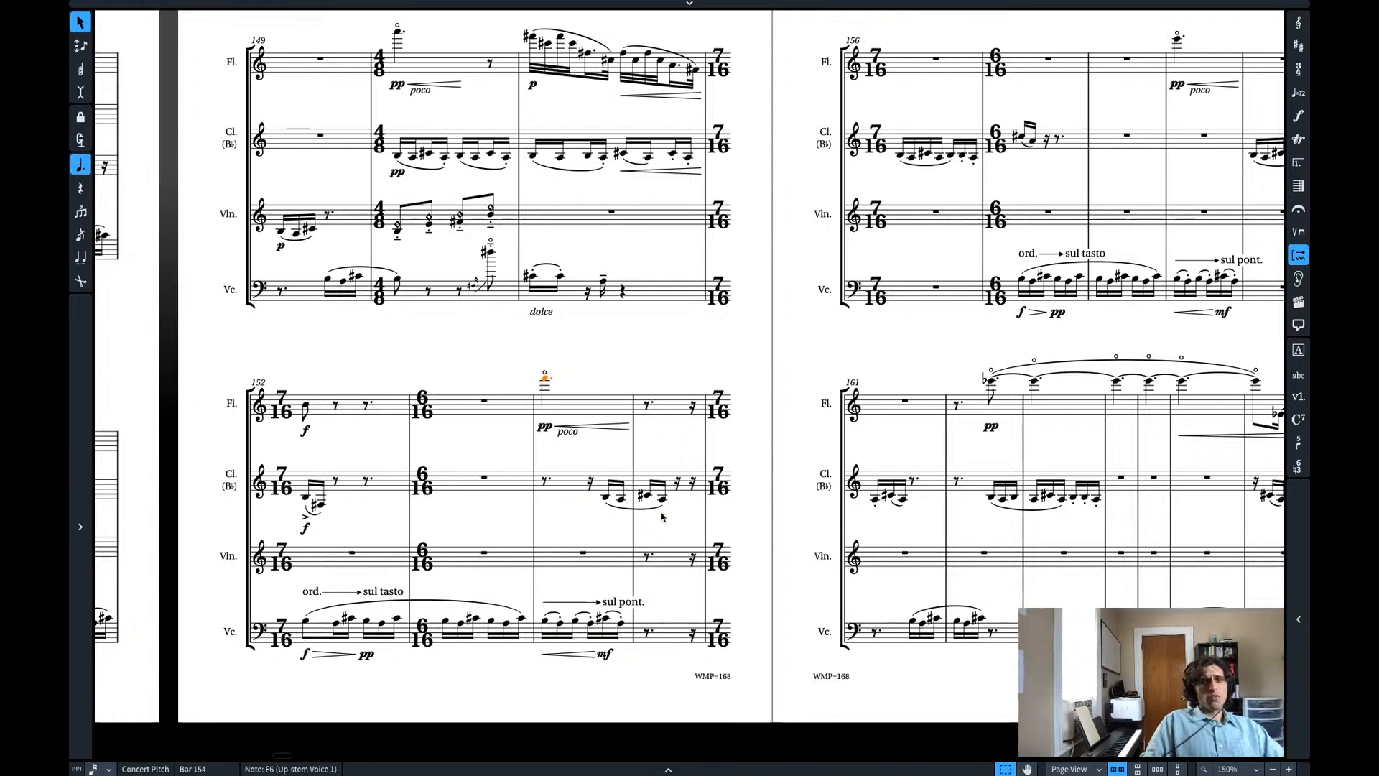
# - Shift the clarinet's slurred four-note figure in bars 154–155 by an eighth note so it starts at the beginning of bar 155
pyautogui.hotkey('ctrl', 'Down')
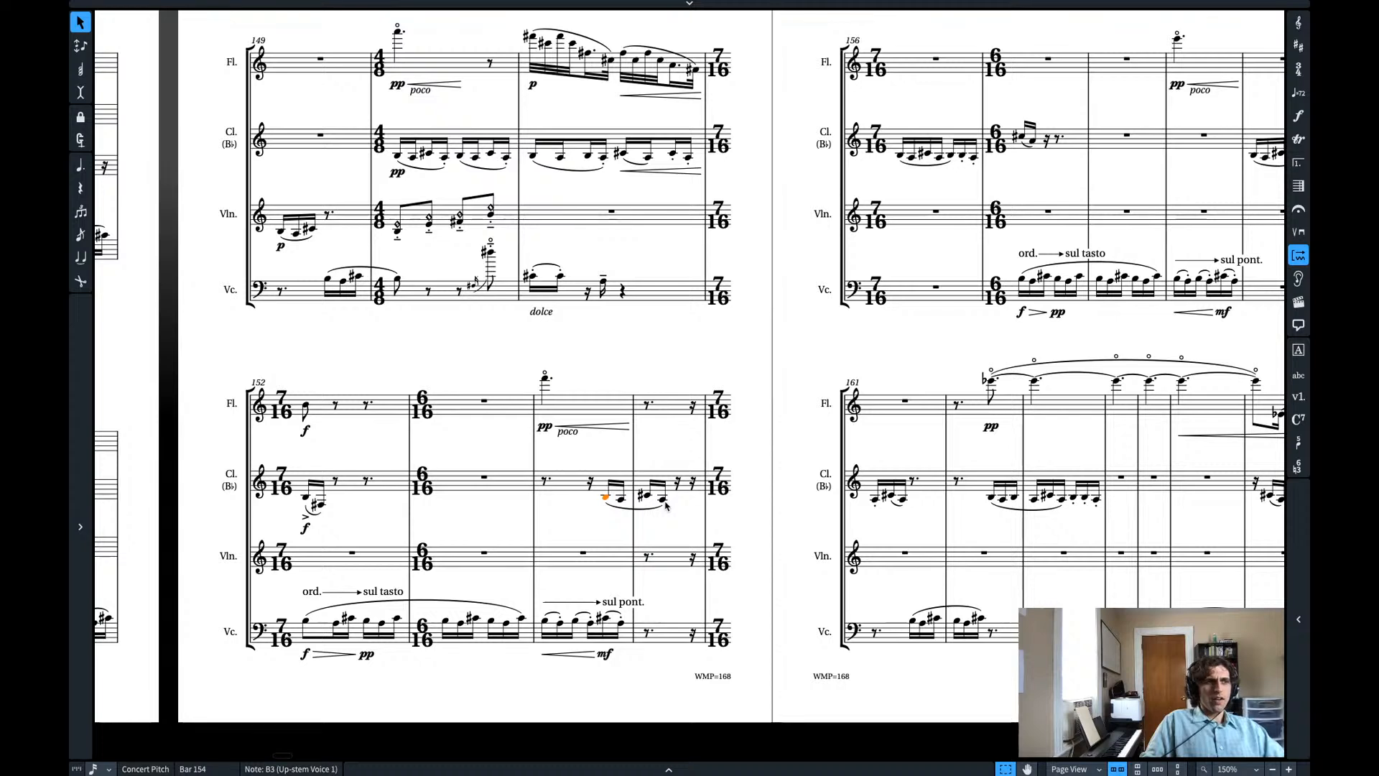
pyautogui.keyDown('shift'); pyautogui.click(665, 505); pyautogui.keyUp('shift')
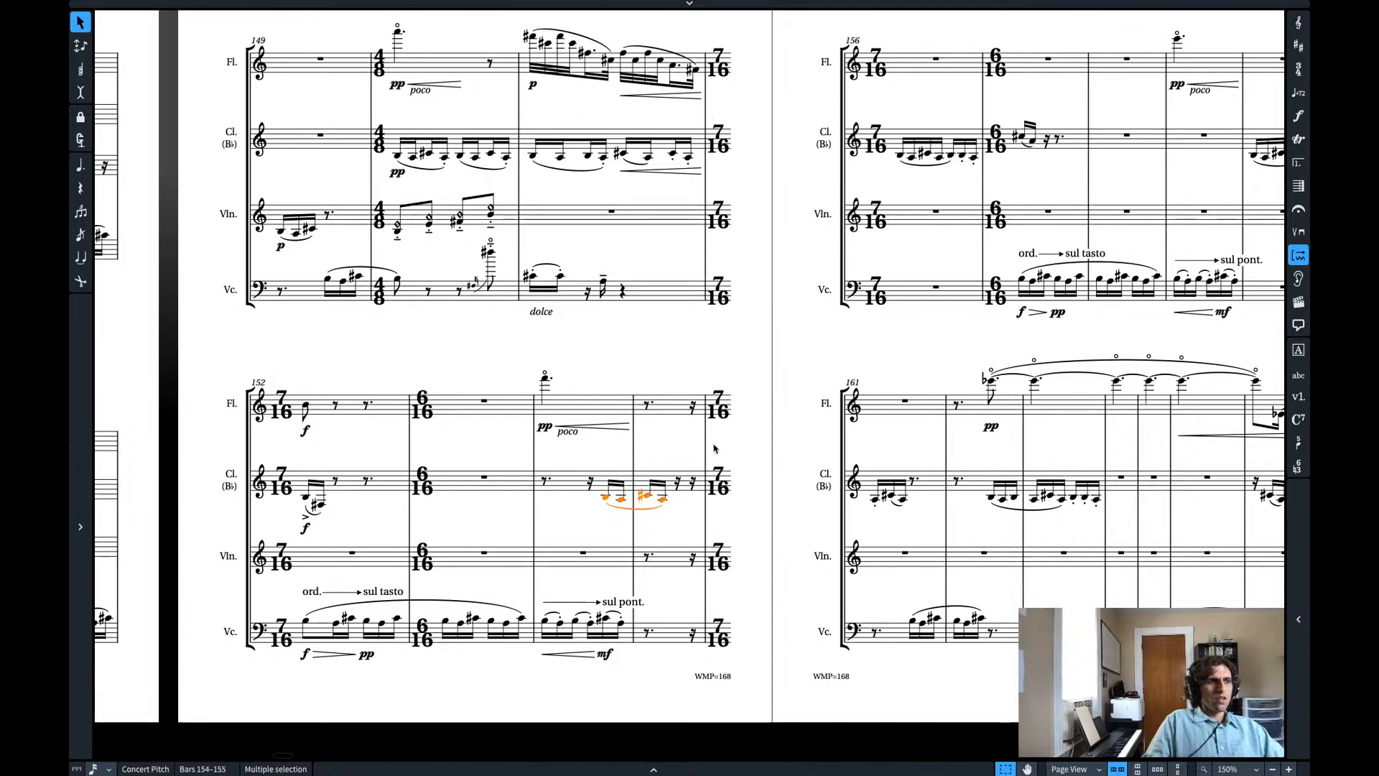
pyautogui.hotkey('alt', 'Right')
pyautogui.hotkey('alt', 'Right')
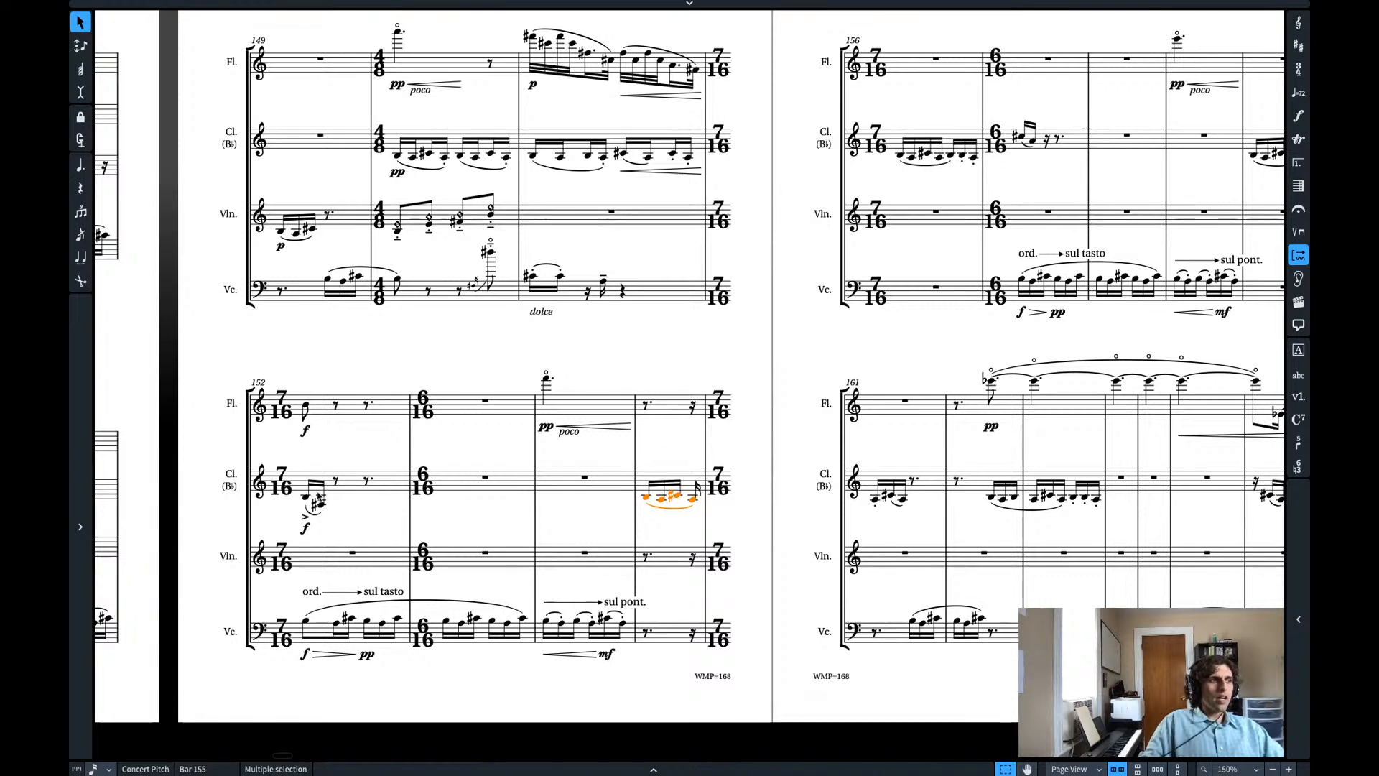
# - Play back the revised passage from the clarinet's first note in bar 152
pyautogui.click(305, 496)
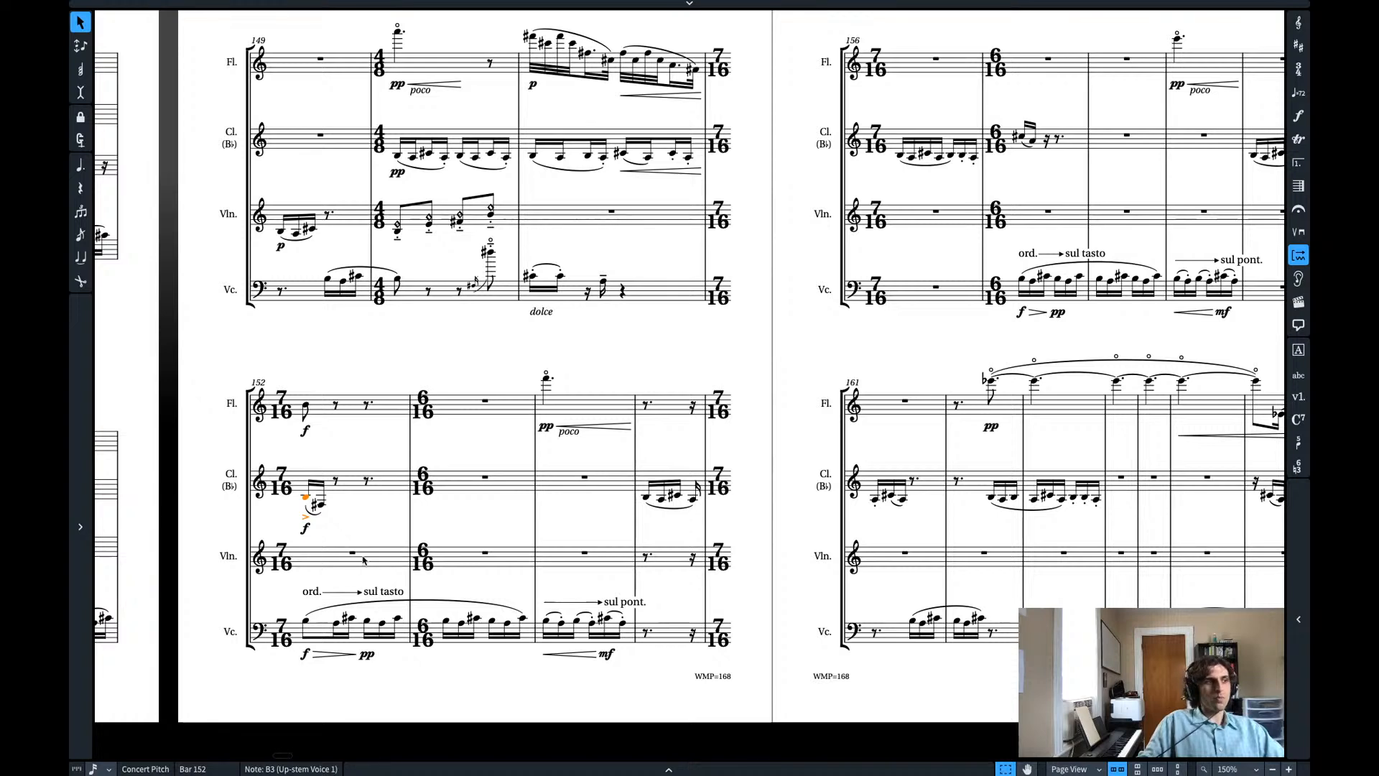
pyautogui.press('p')
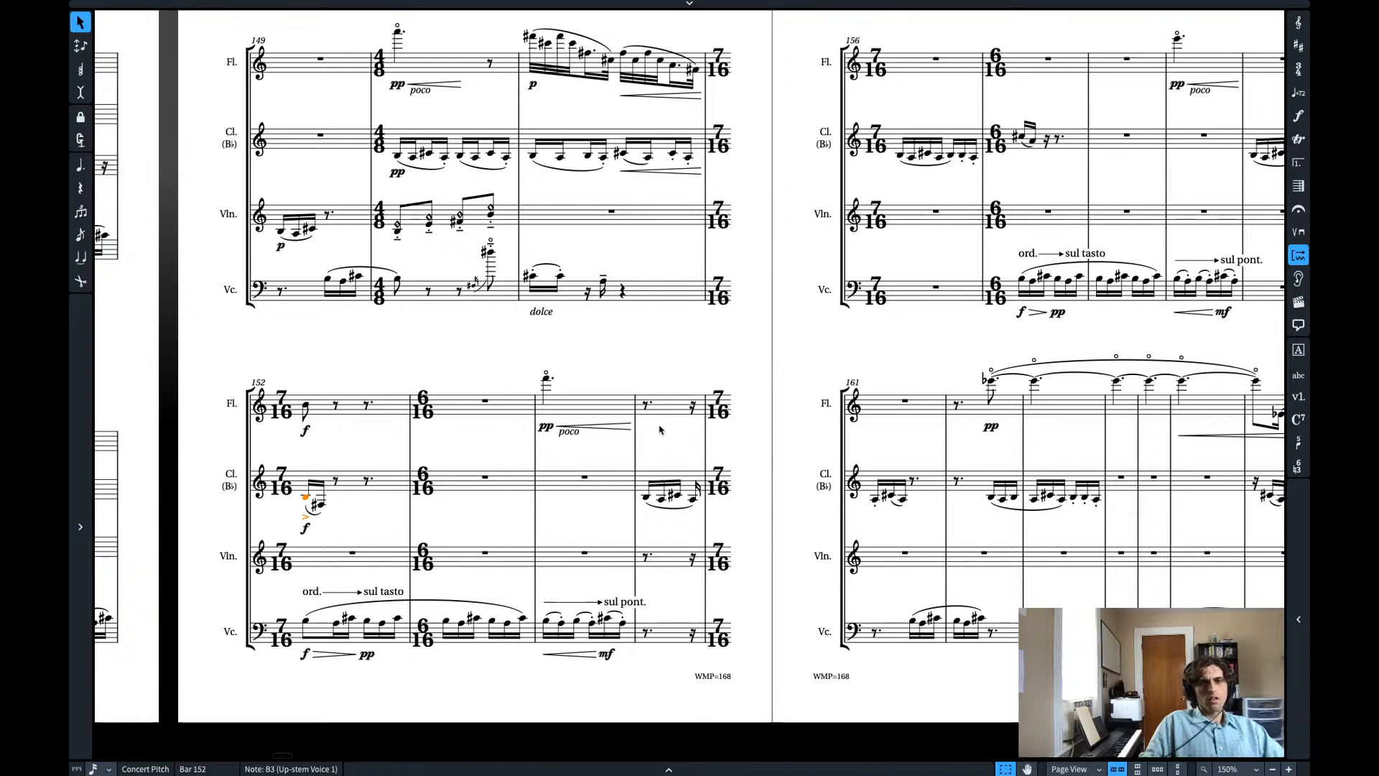
pyautogui.press('Home')
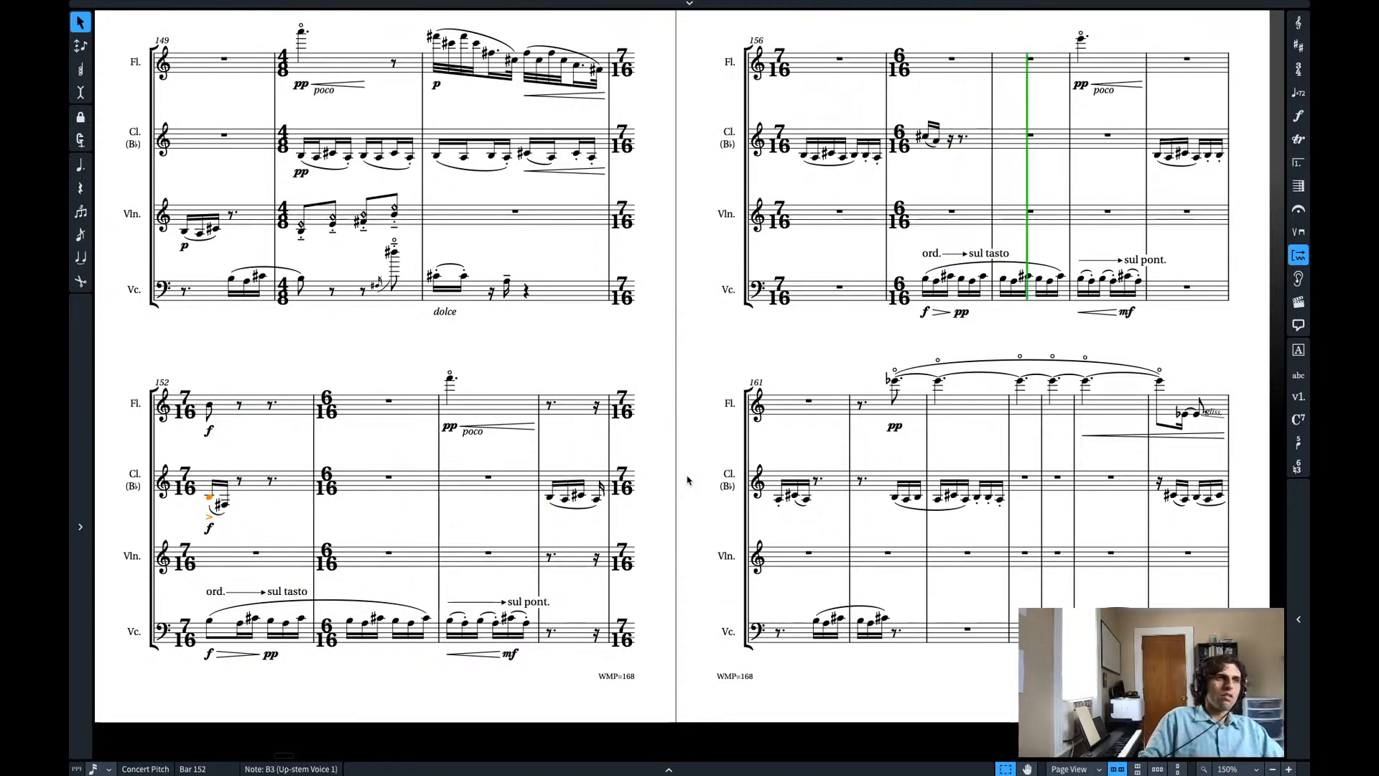
# - Stop the playback and delete the 7/16 time signature at bar 156
pyautogui.press('space')
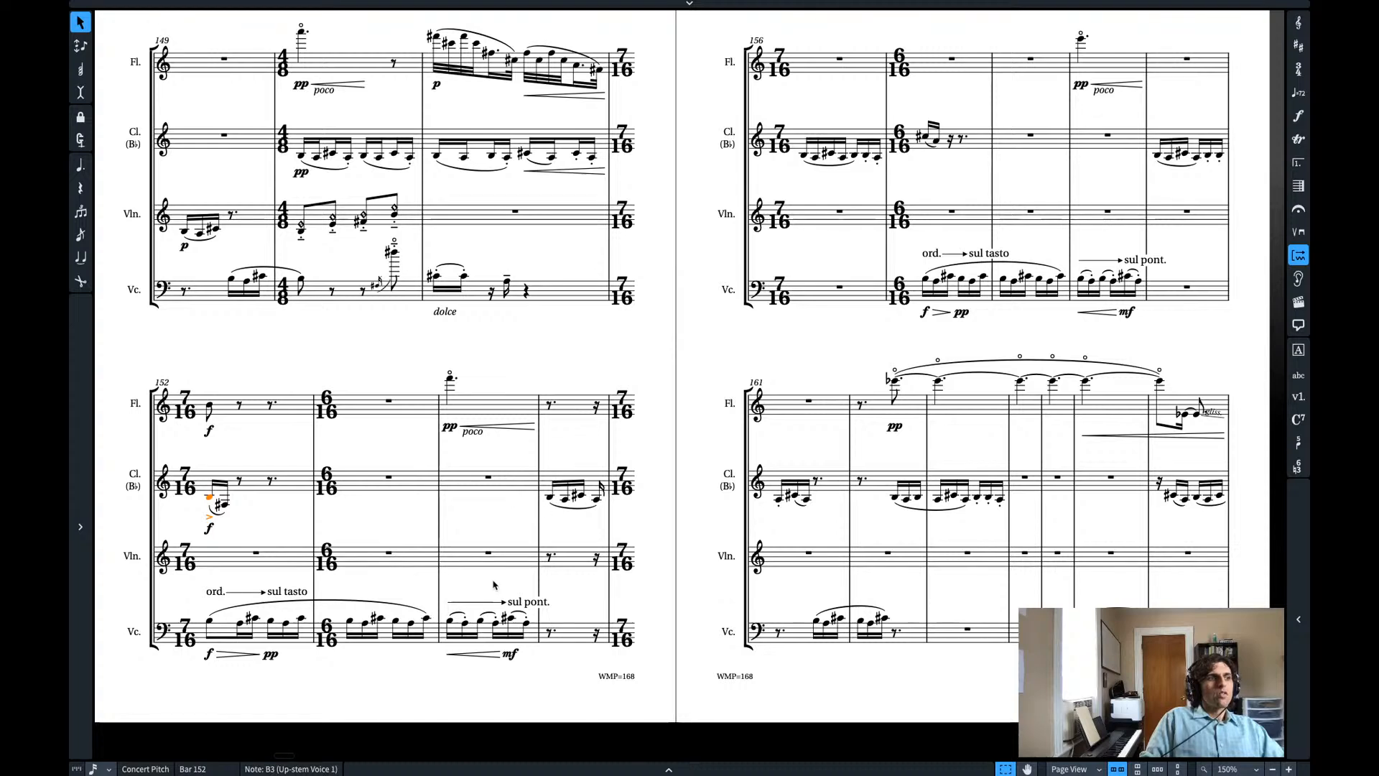
pyautogui.click(831, 154)
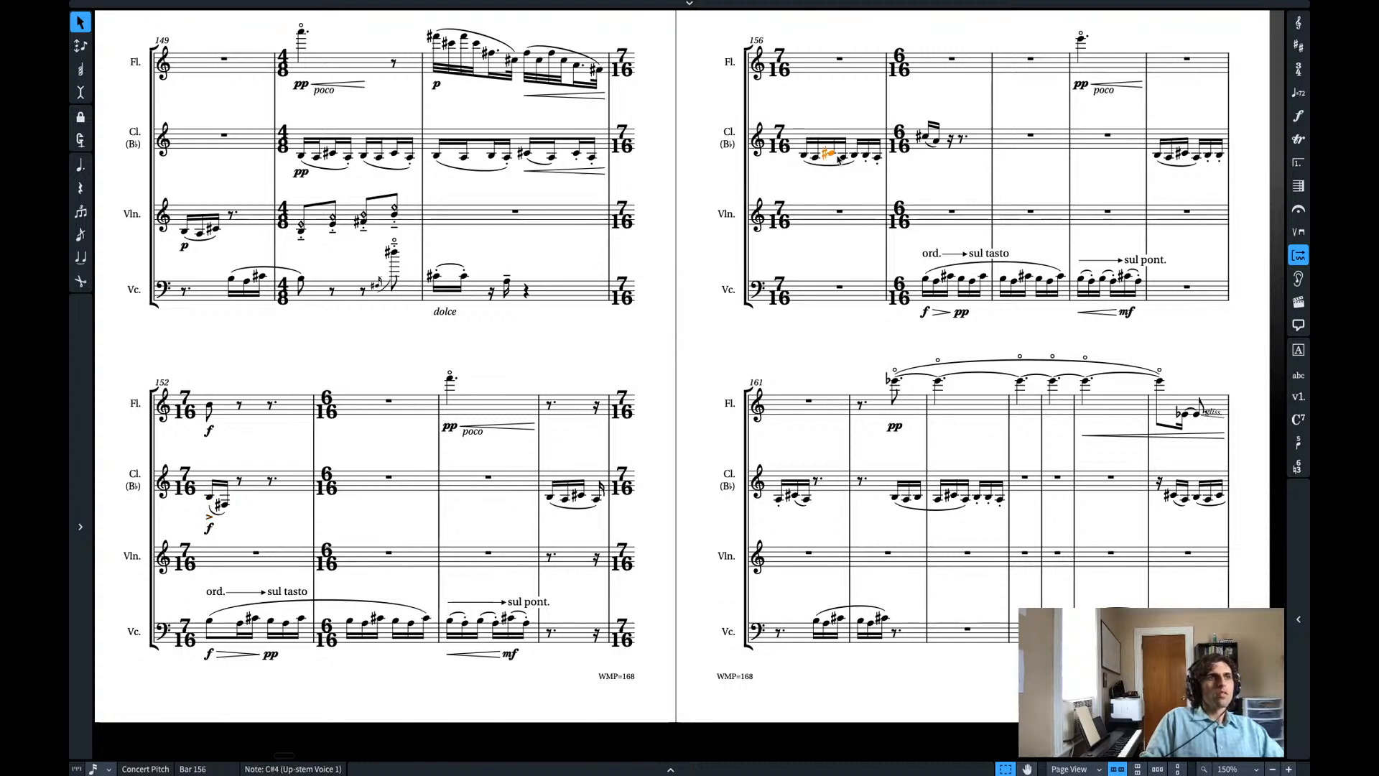
pyautogui.click(782, 144)
pyautogui.press('Delete')
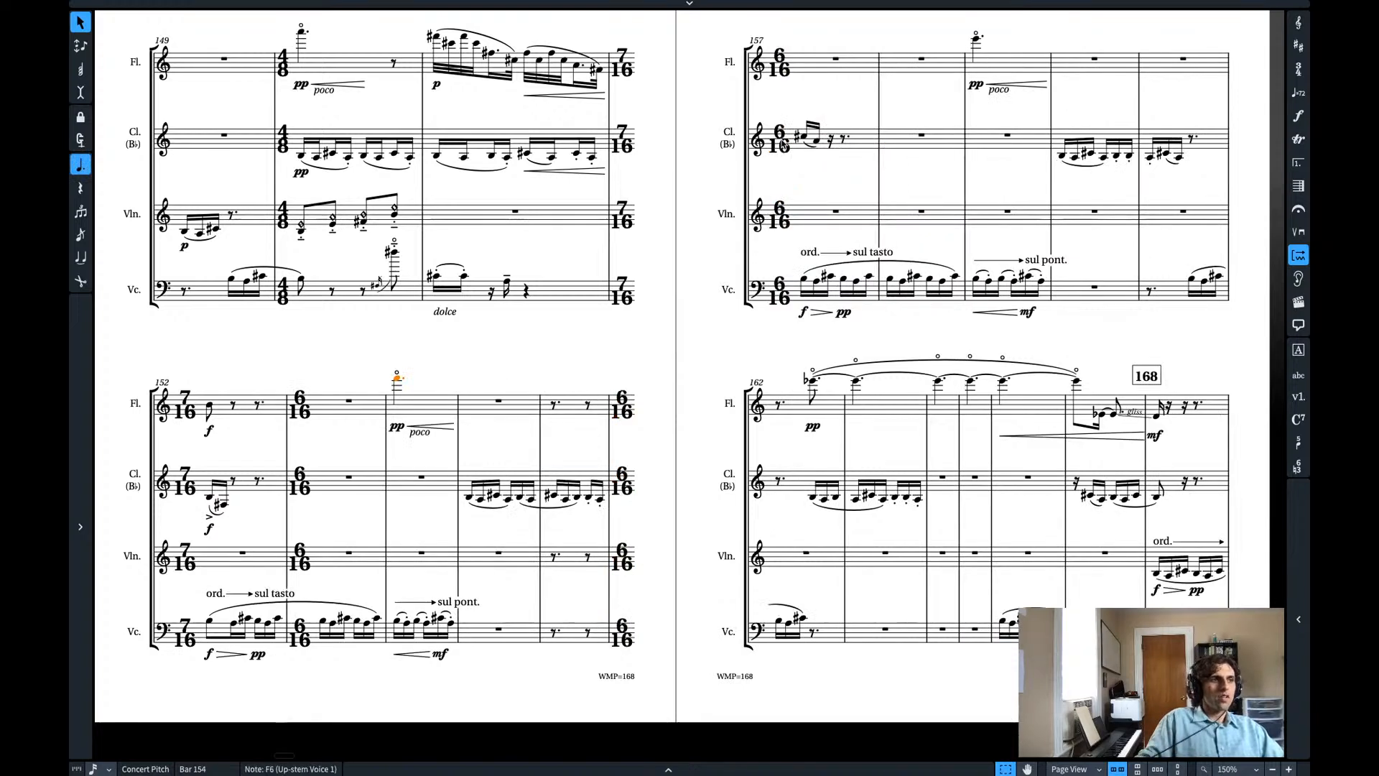
# - Delete the clarinet slur crossing from bar 155 into 156 and change the last clarinet note of bar 155 to B3
pyautogui.click(520, 498)
pyautogui.click(537, 510)
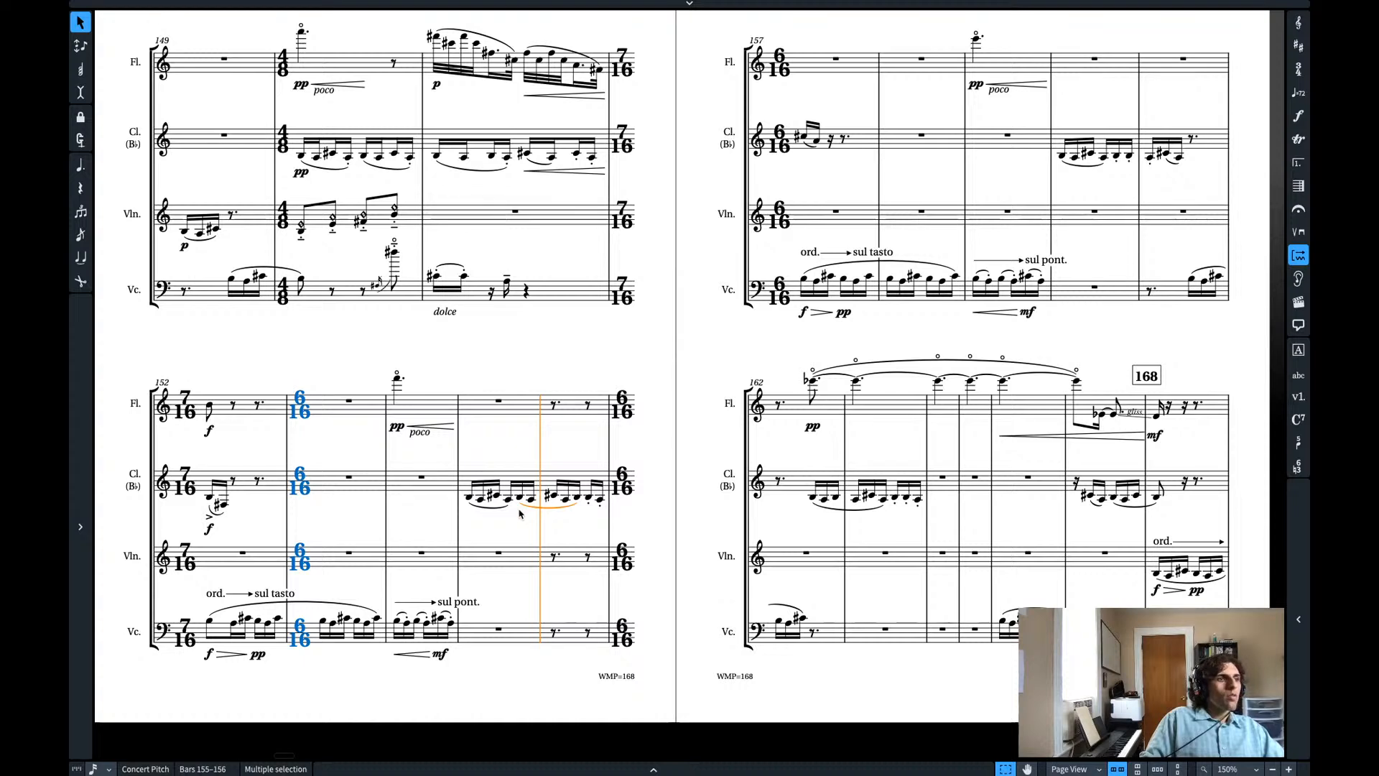
pyautogui.click(523, 507)
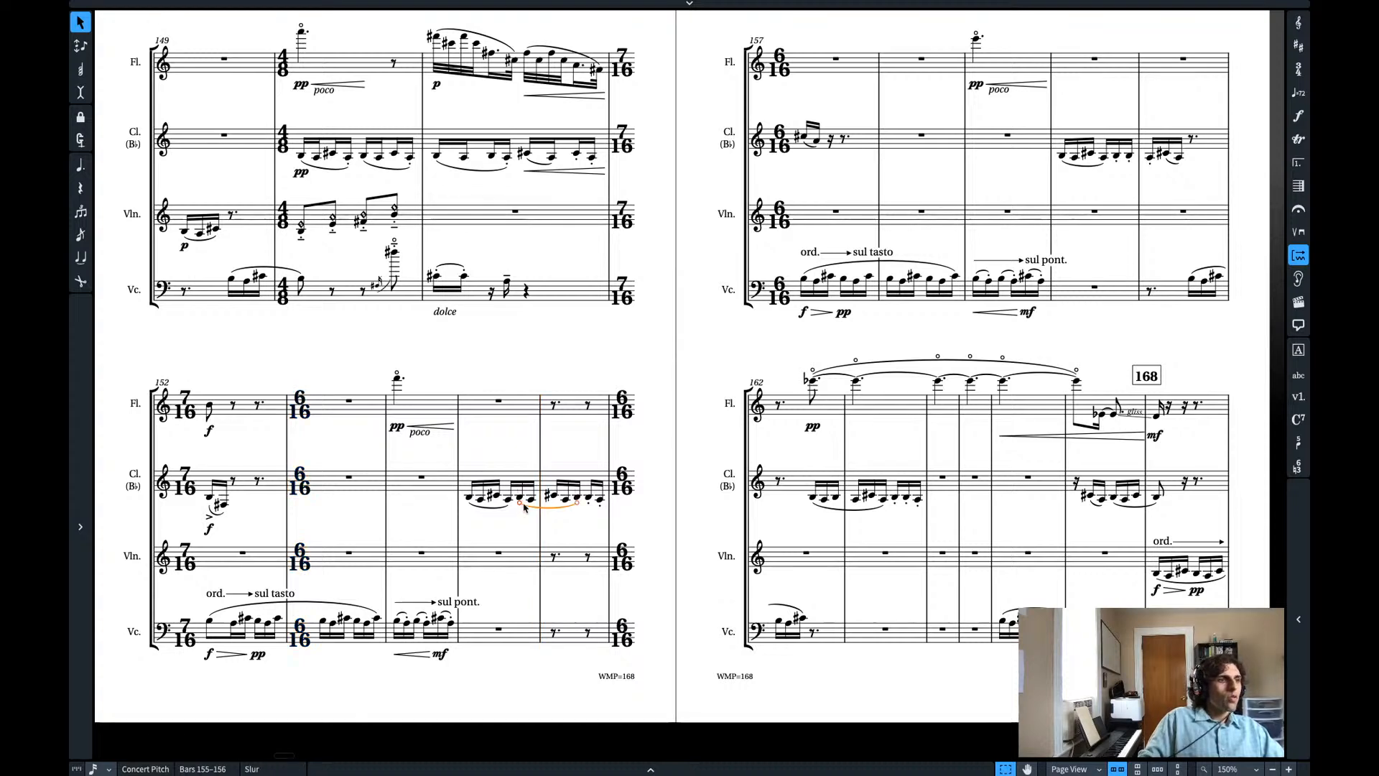
pyautogui.click(524, 505)
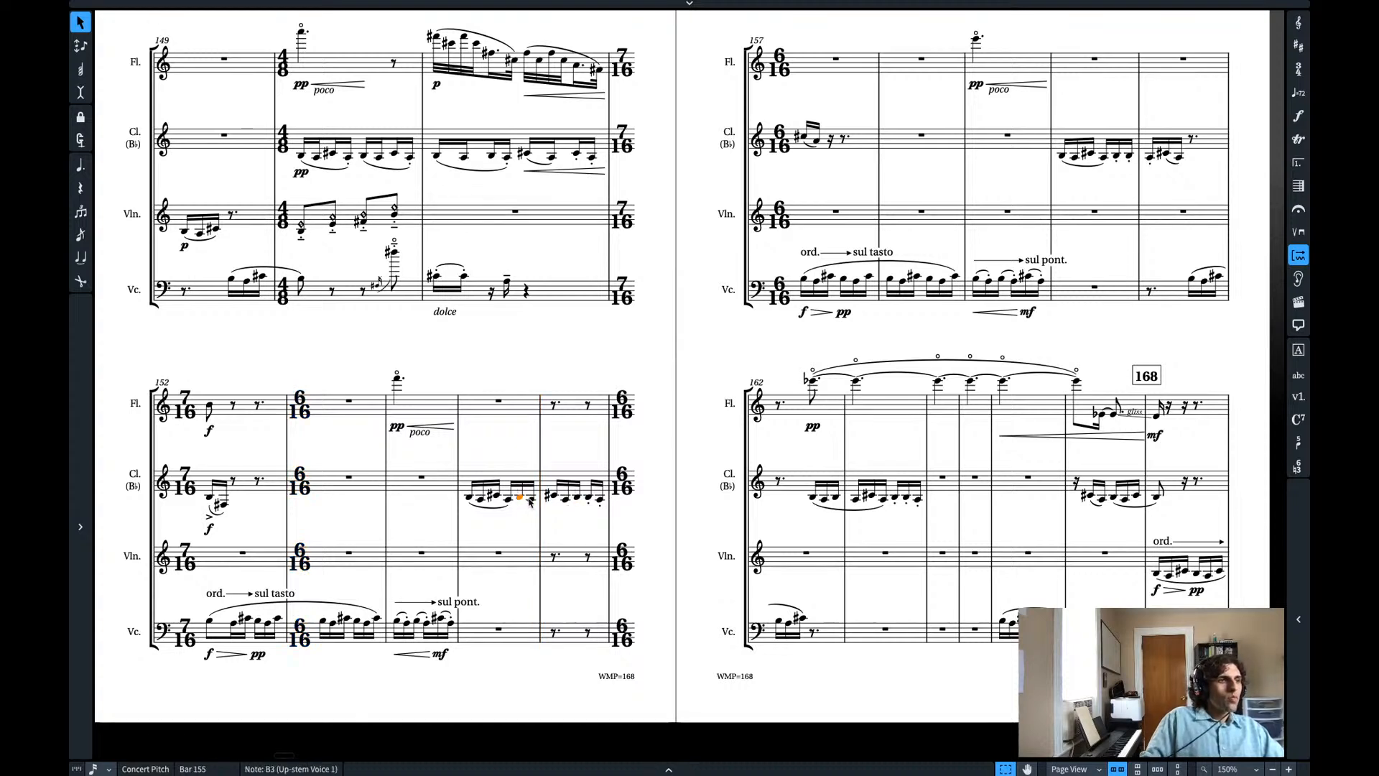
pyautogui.click(529, 501)
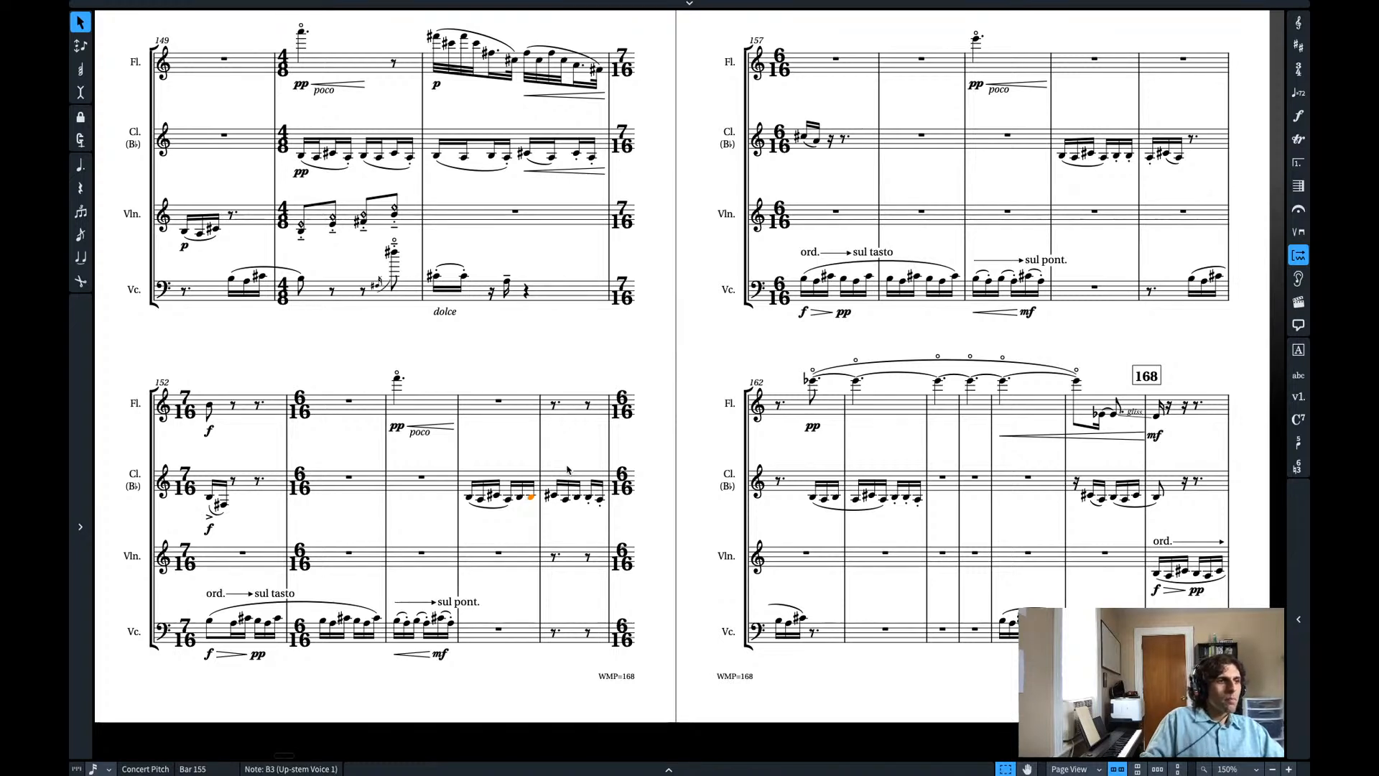
# - Remove one sixteenth note of time at the clarinet's C-sharp opening bar 156
pyautogui.click(553, 497)
pyautogui.hotkey('shift', 'b')
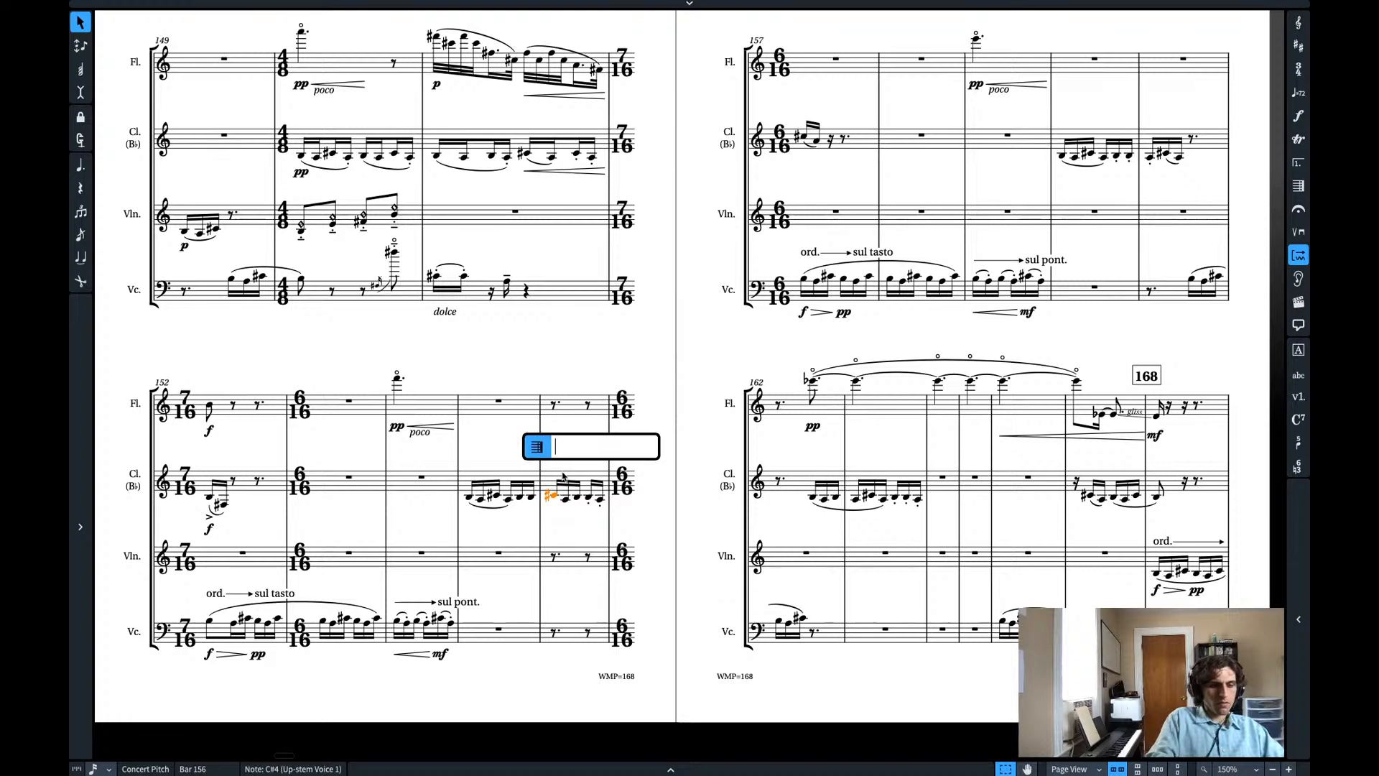
pyautogui.write('-1')
pyautogui.press('Return')
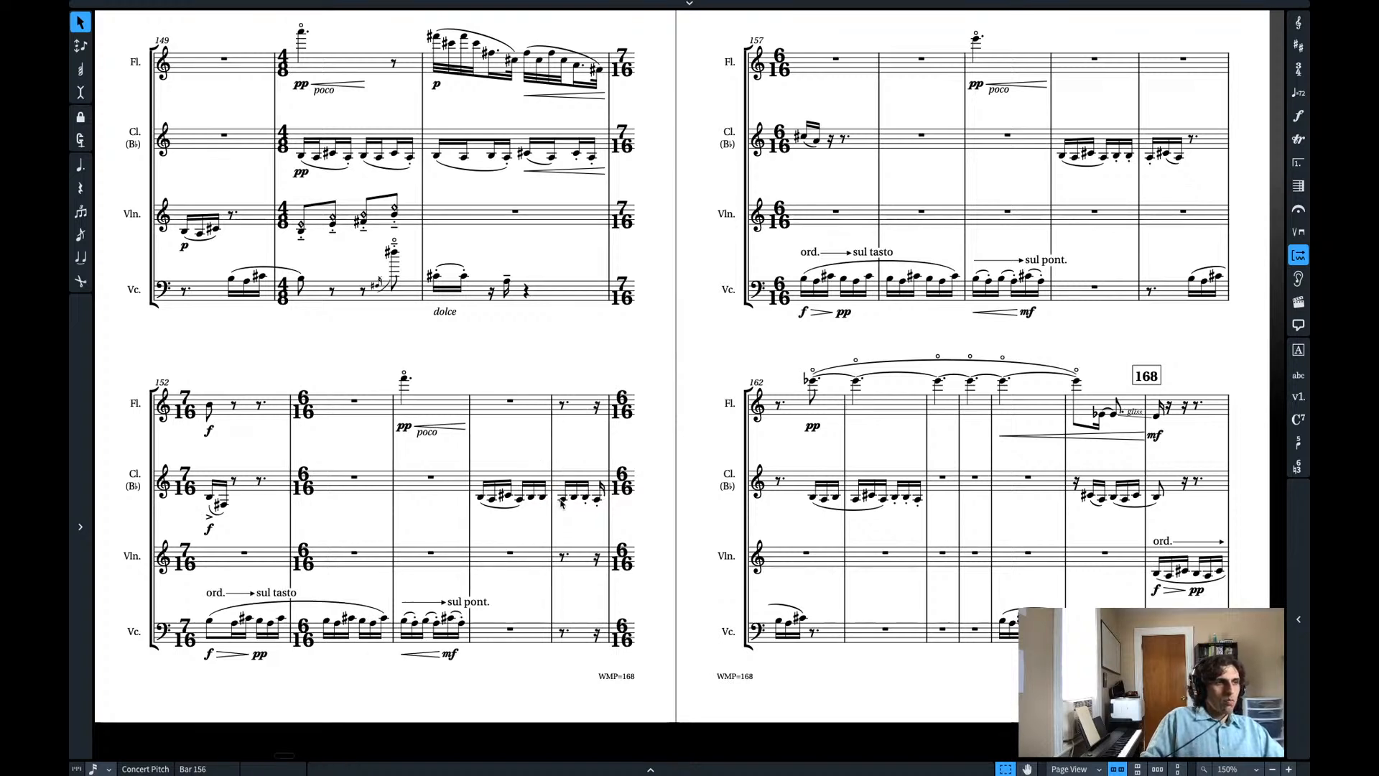
# - Slur the clarinet's first two notes in bar 156 and add staccato to the last two clarinet notes of bar 155
pyautogui.press('s')
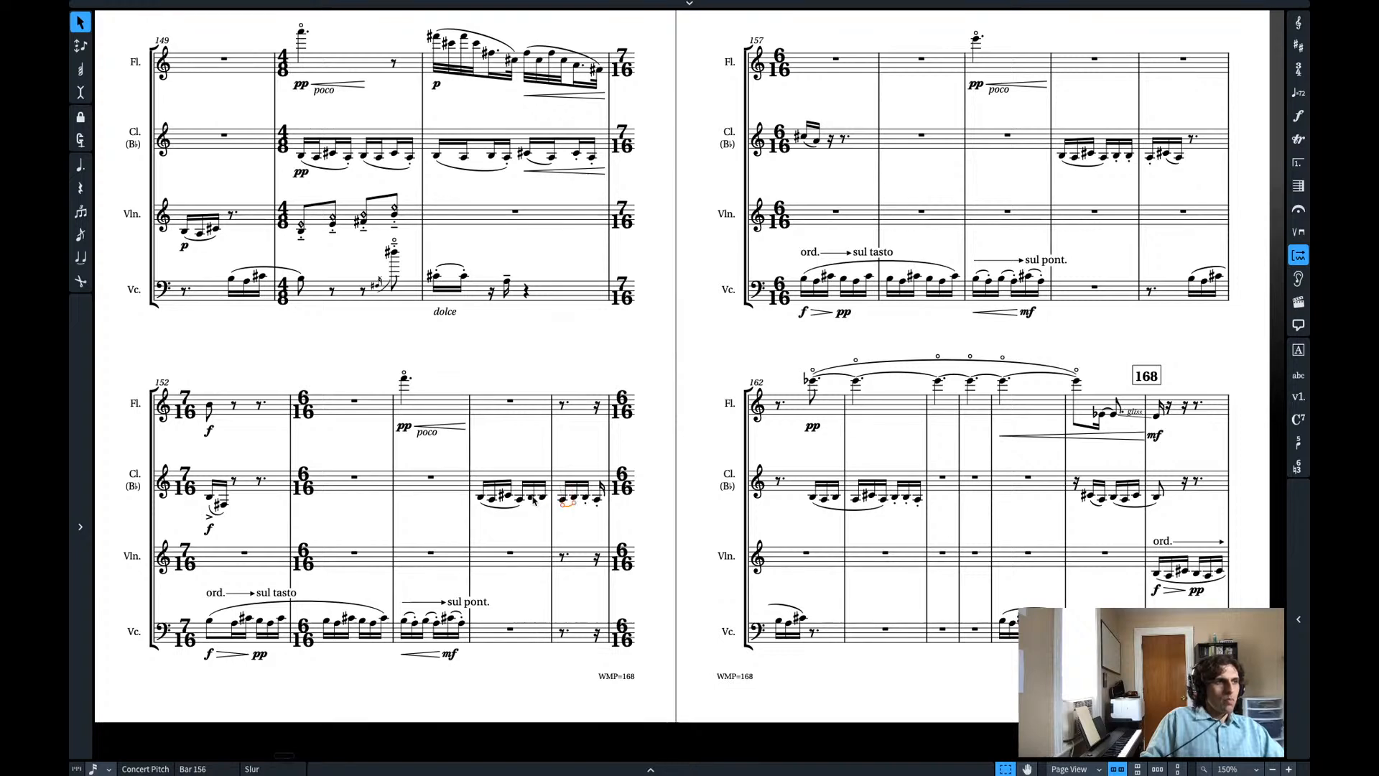
pyautogui.click(533, 498)
pyautogui.hotkey('shift', 'Right')
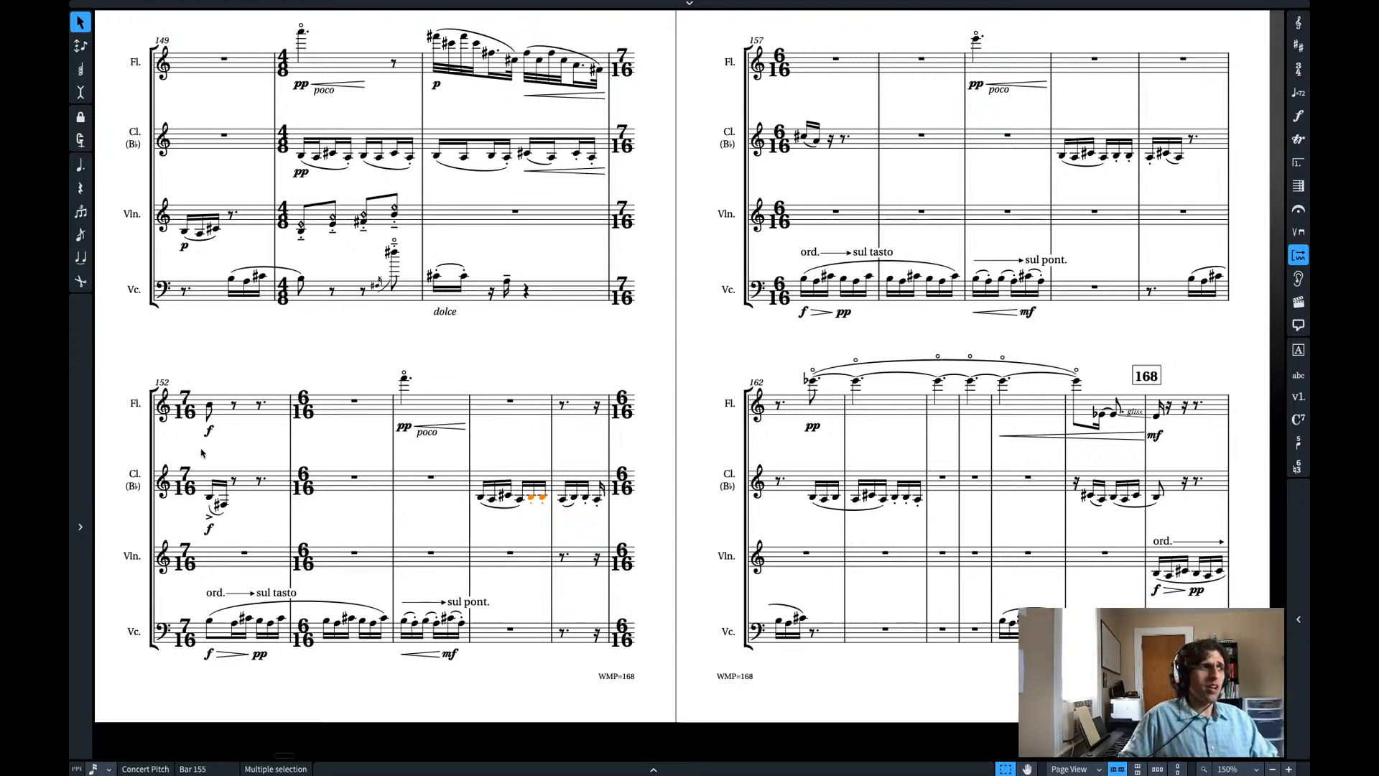
# - Play back the score up to bar 160 to check the revised clarinet figure
pyautogui.hscroll(-5, 335, 438)
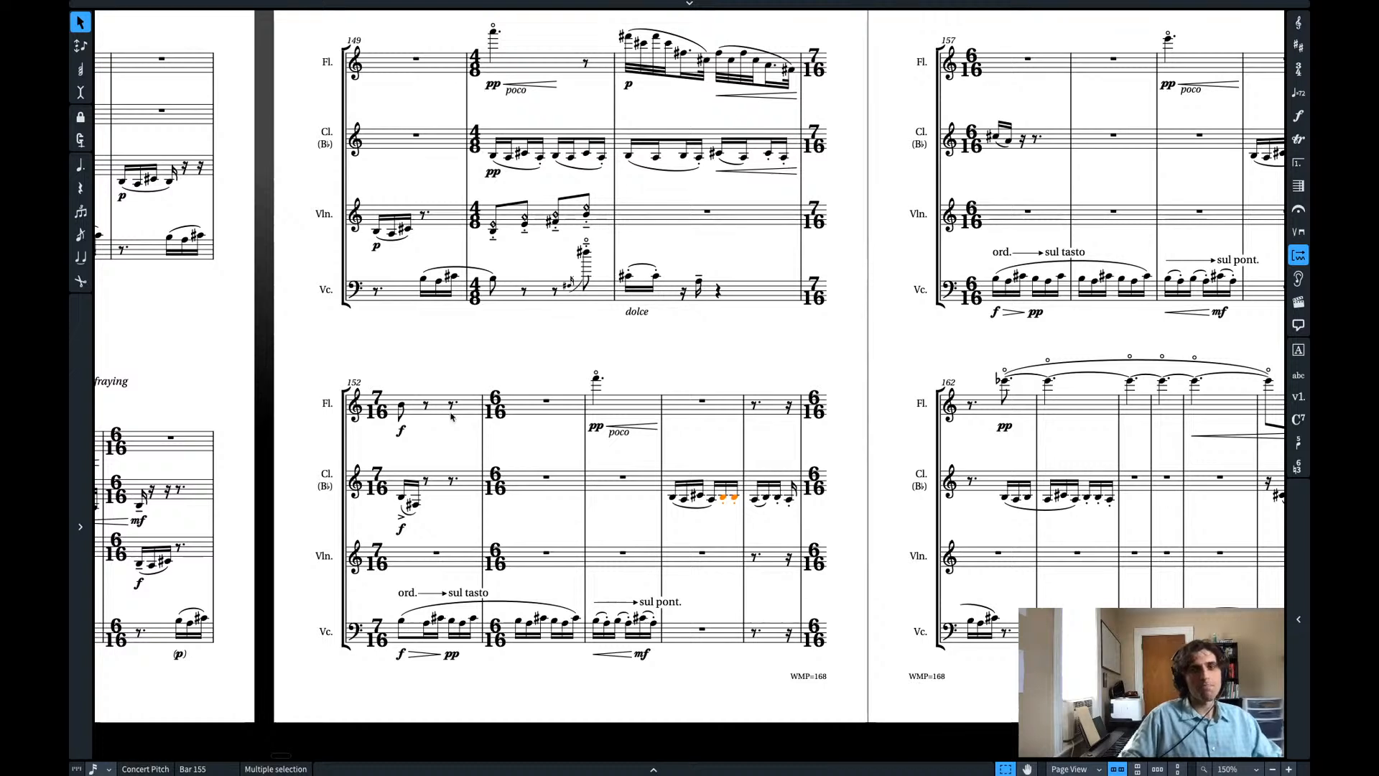
pyautogui.click(410, 405)
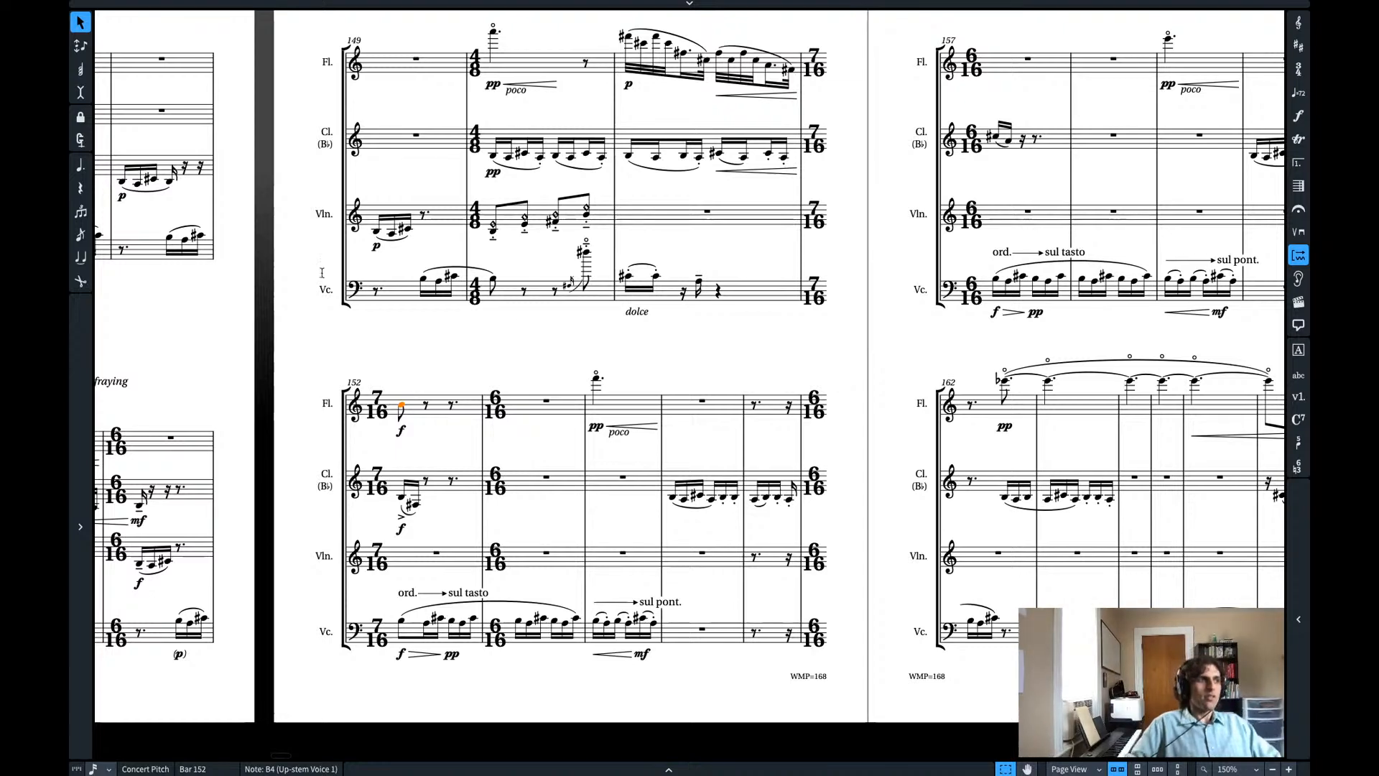
pyautogui.hscroll(-1, 542, 327)
pyautogui.hscroll(-3, 541, 327)
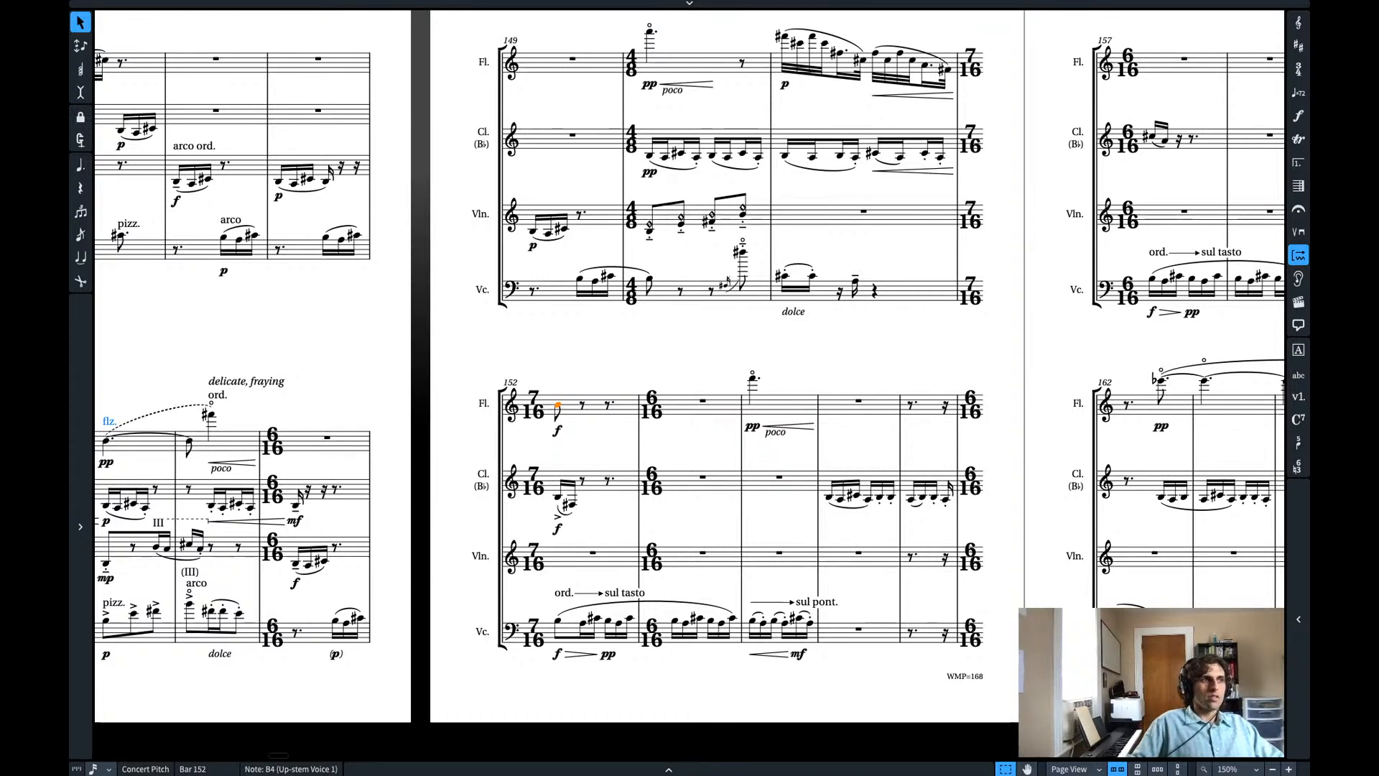
pyautogui.click(573, 366)
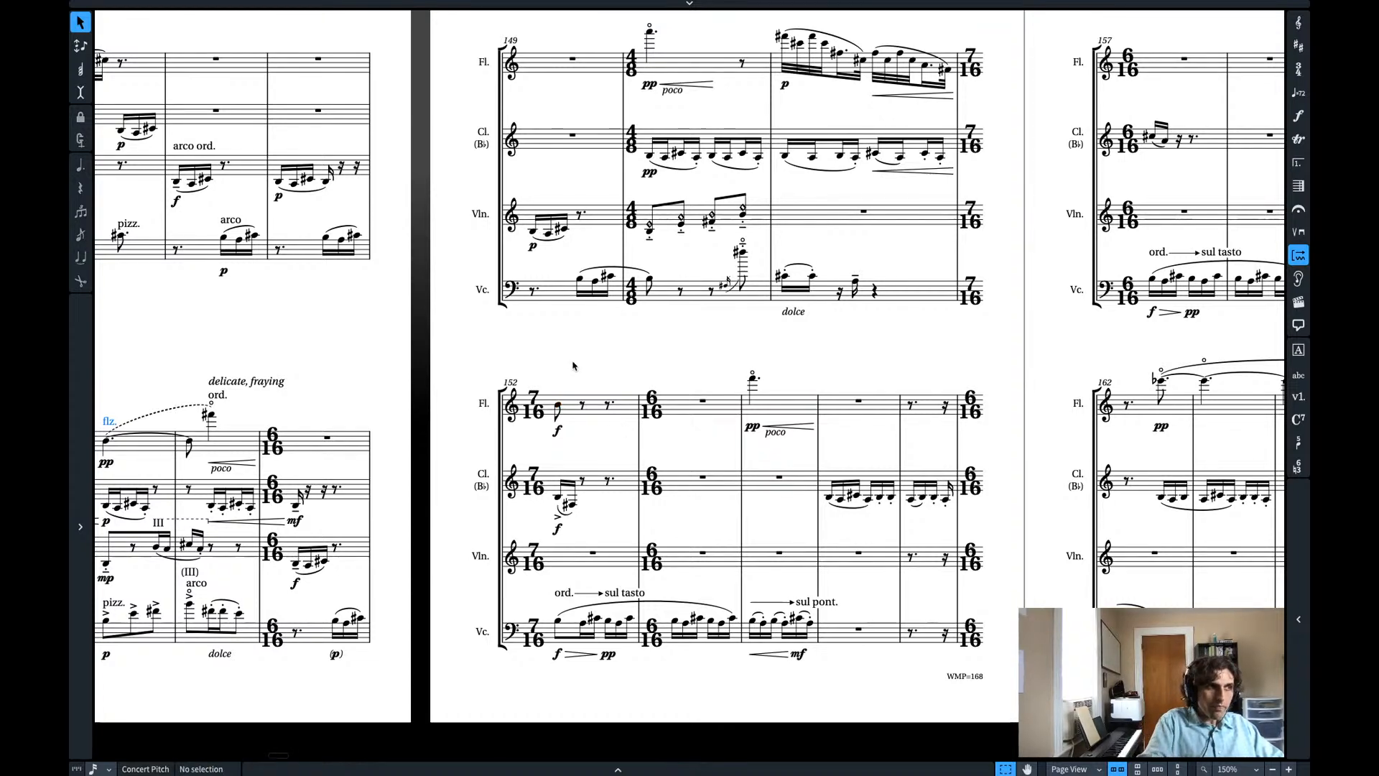
pyautogui.press('space')
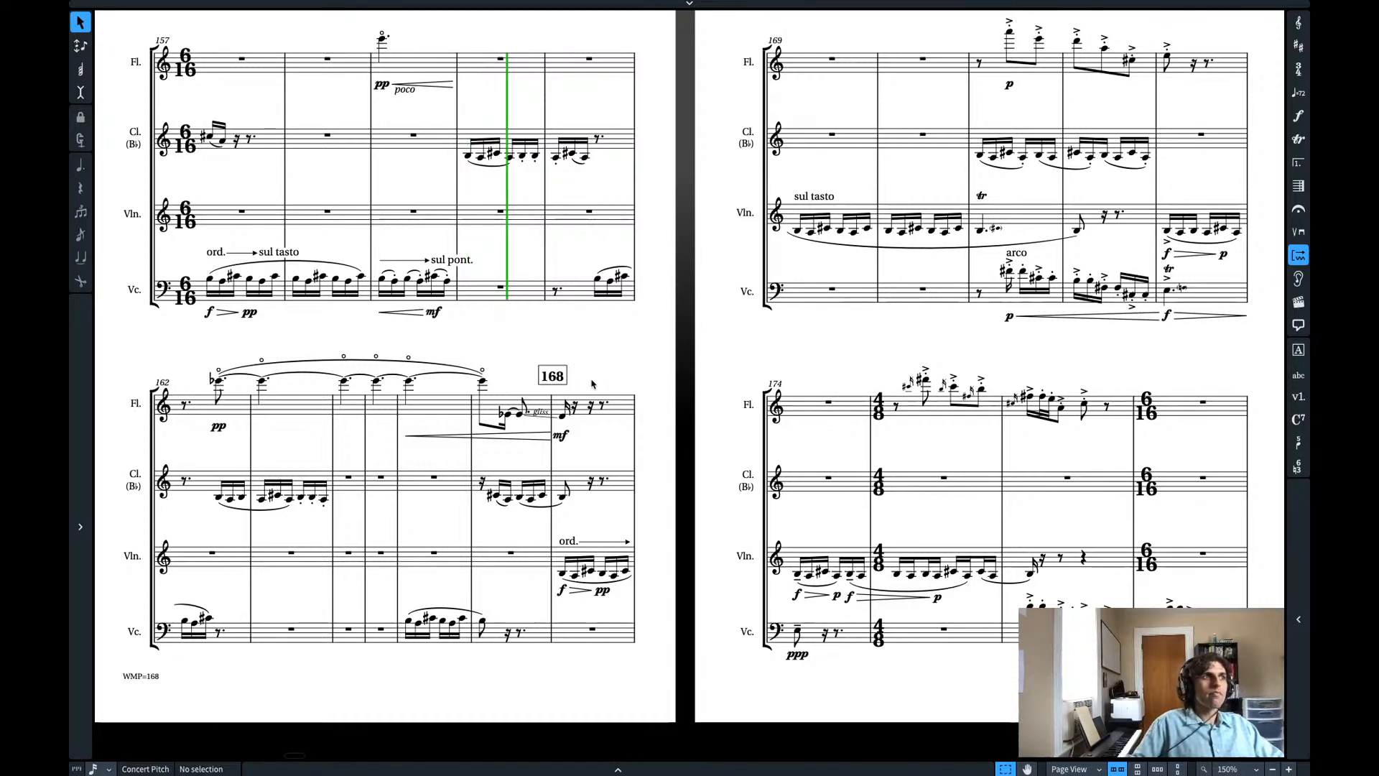
pyautogui.press('space')
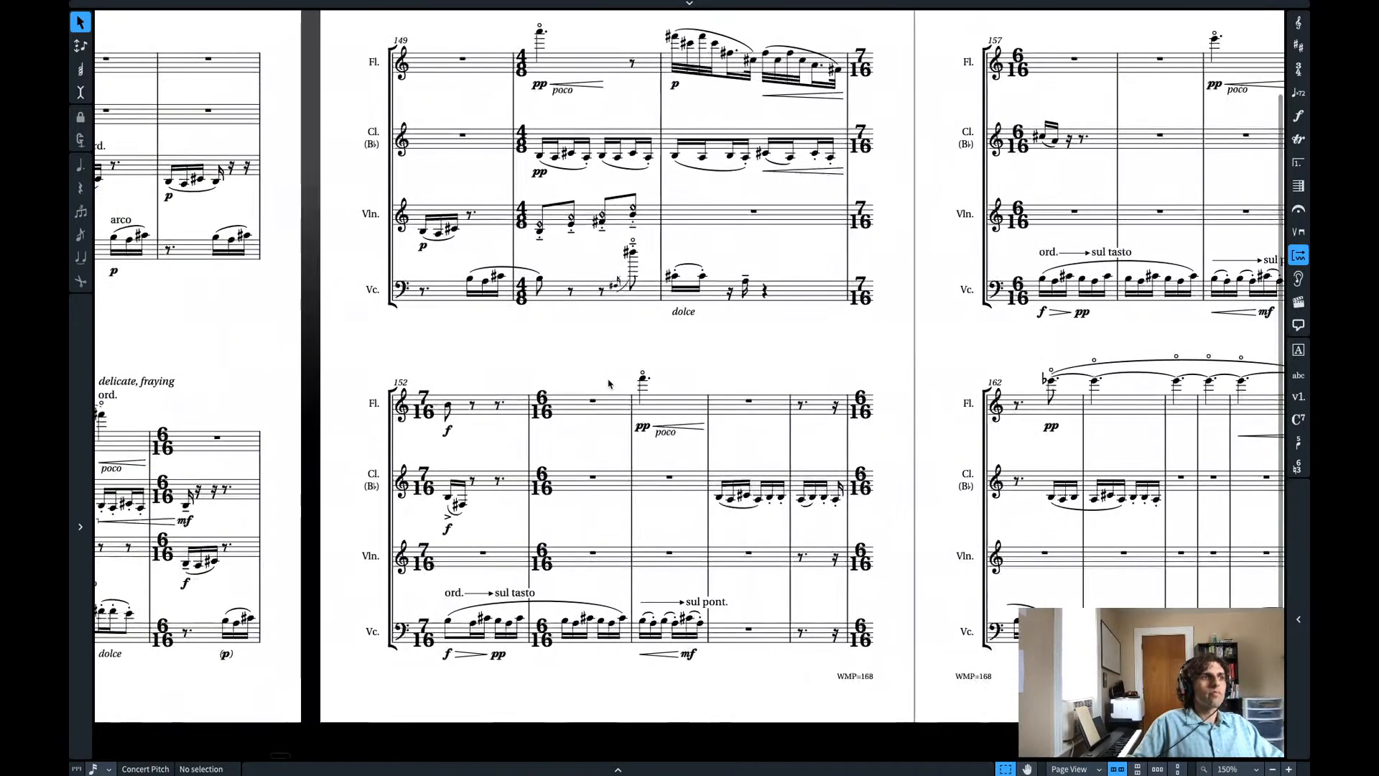
# - Play back the revised passage from the flute's first note in bar 152 into bar 157
pyautogui.hscroll(-10, 608, 384)
pyautogui.hscroll(10, 608, 383)
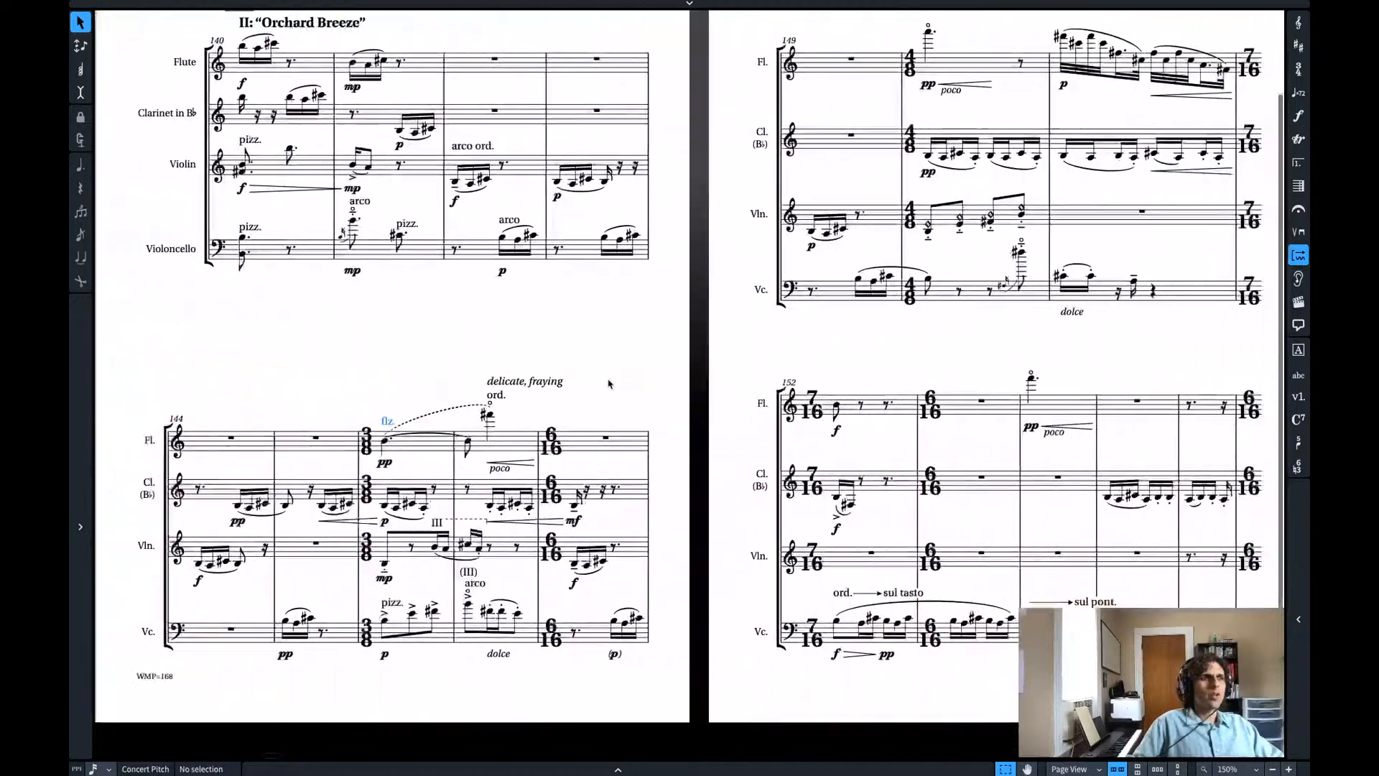
pyautogui.hscroll(-8, 937, 420)
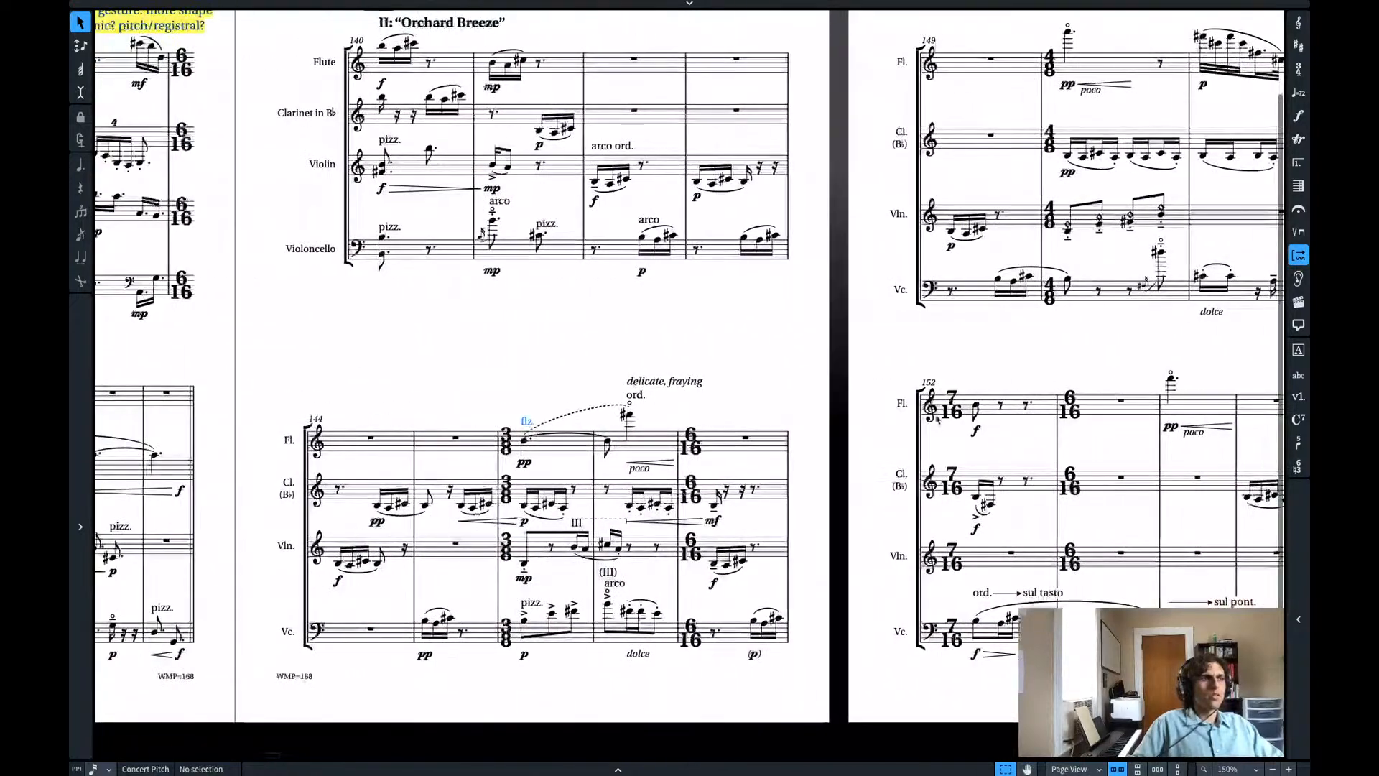
pyautogui.click(976, 408)
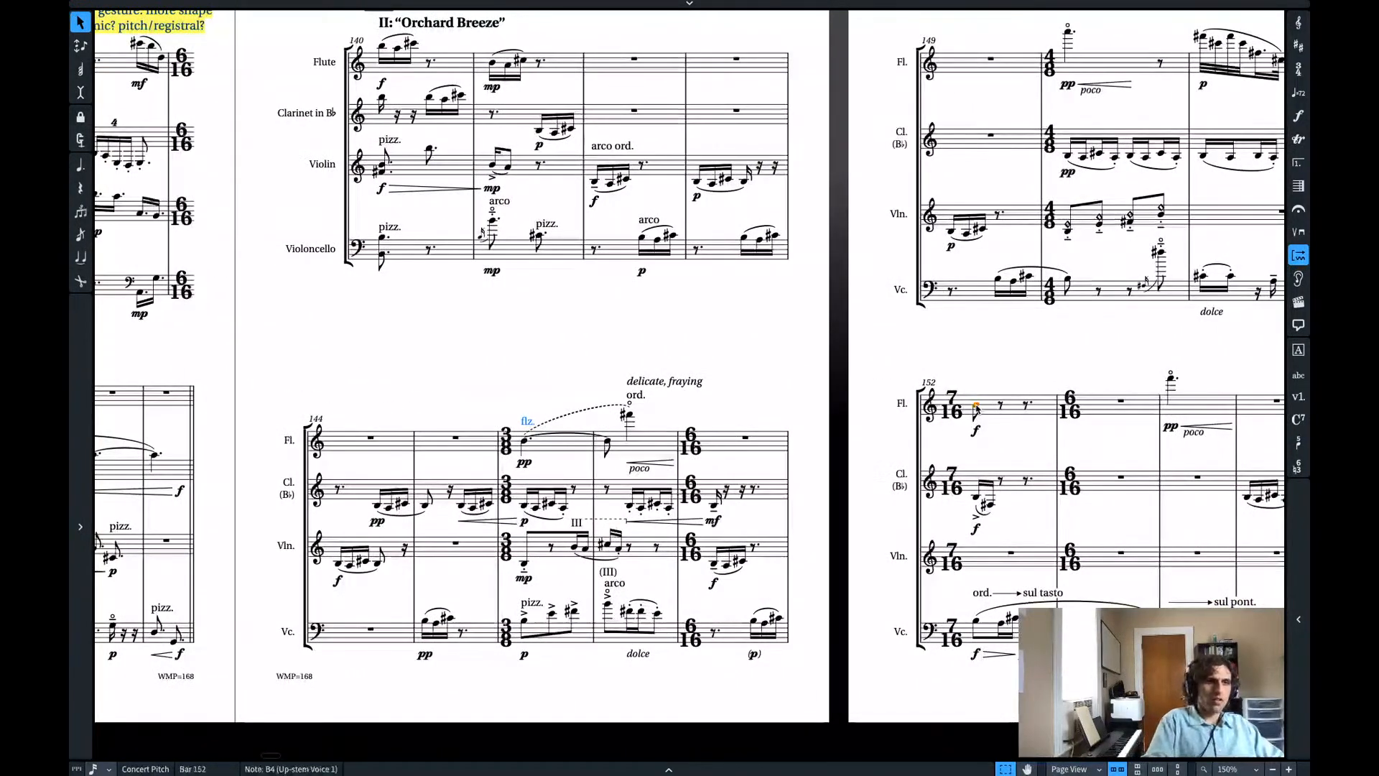
pyautogui.press('space')
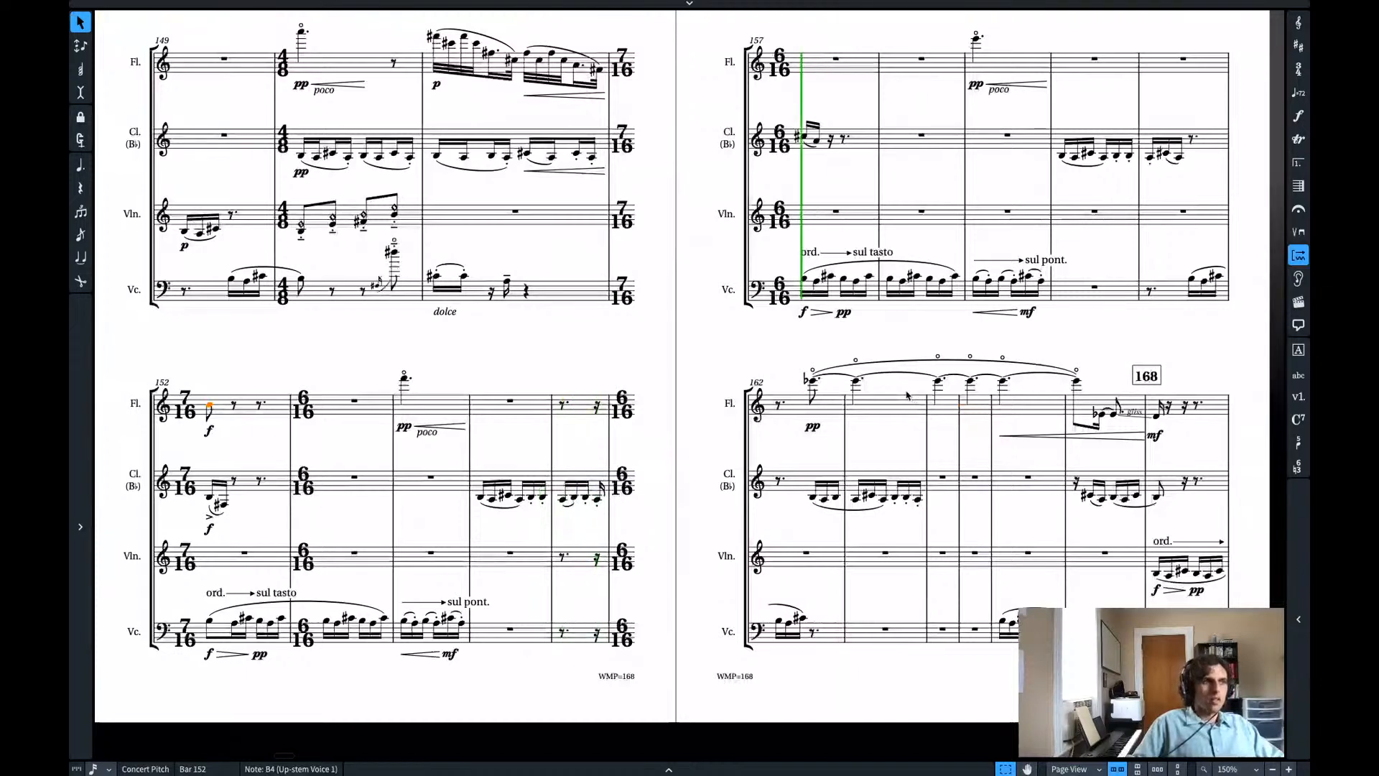
pyautogui.hscroll(-4, 687, 524)
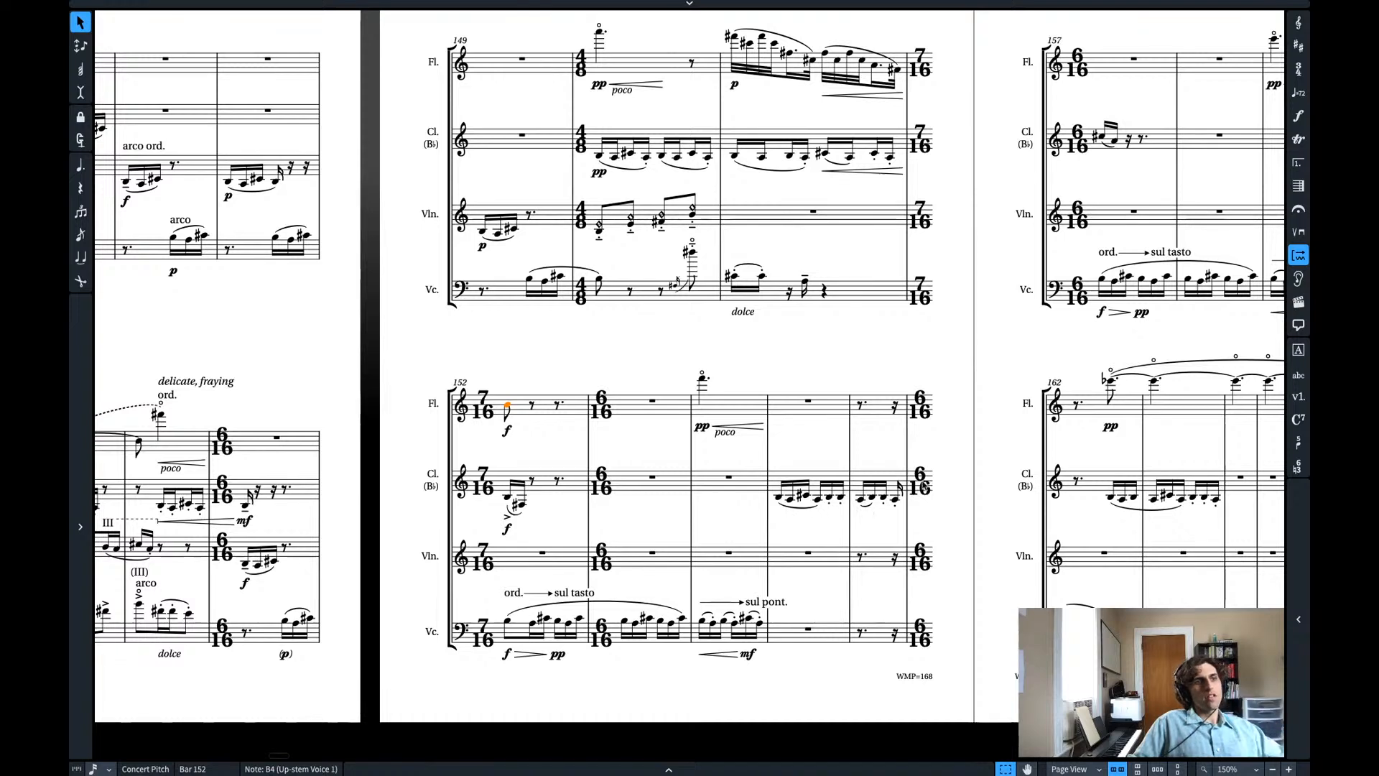
# - Copy the 6/16 time signature from bar 157 to the clarinet's fifth note in bar 155 and delete the redundant original
pyautogui.click(921, 487)
pyautogui.click(828, 496)
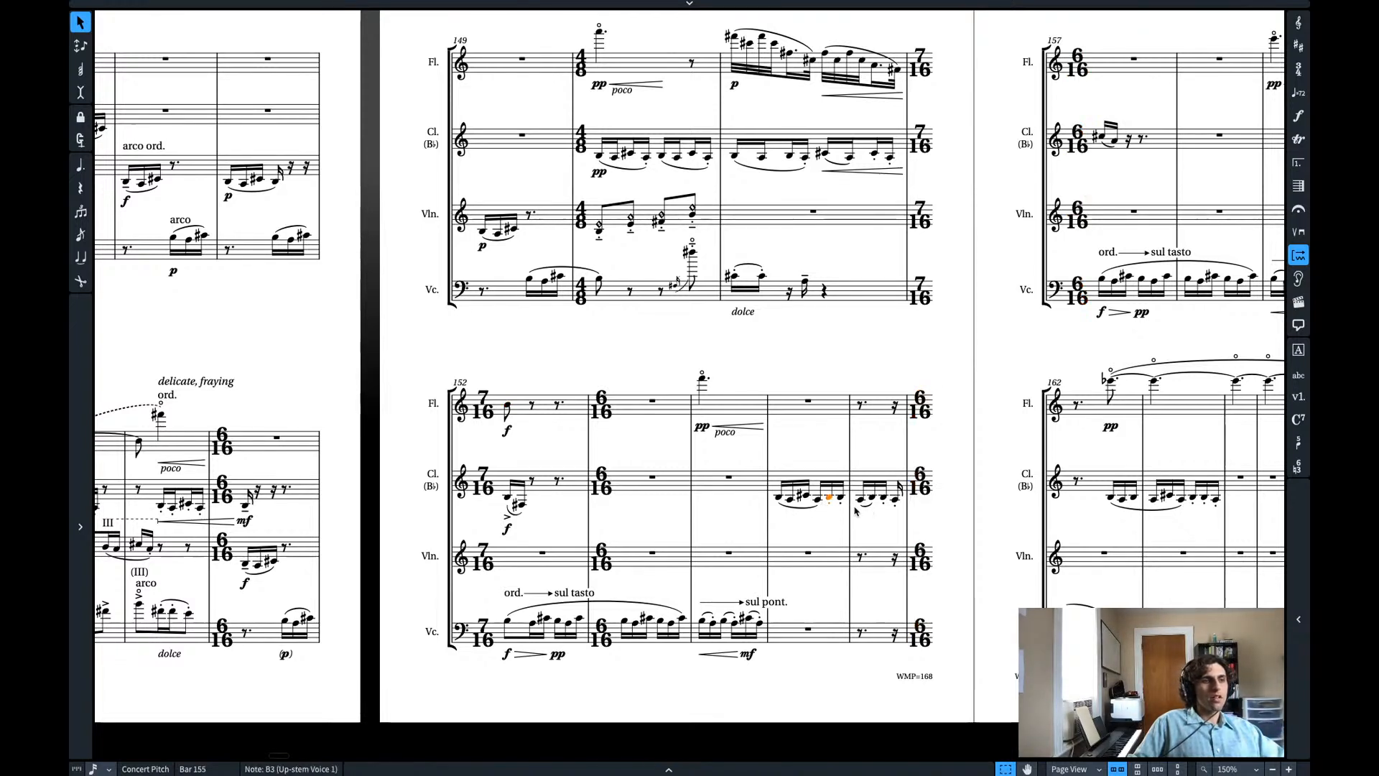
pyautogui.press('super+v')
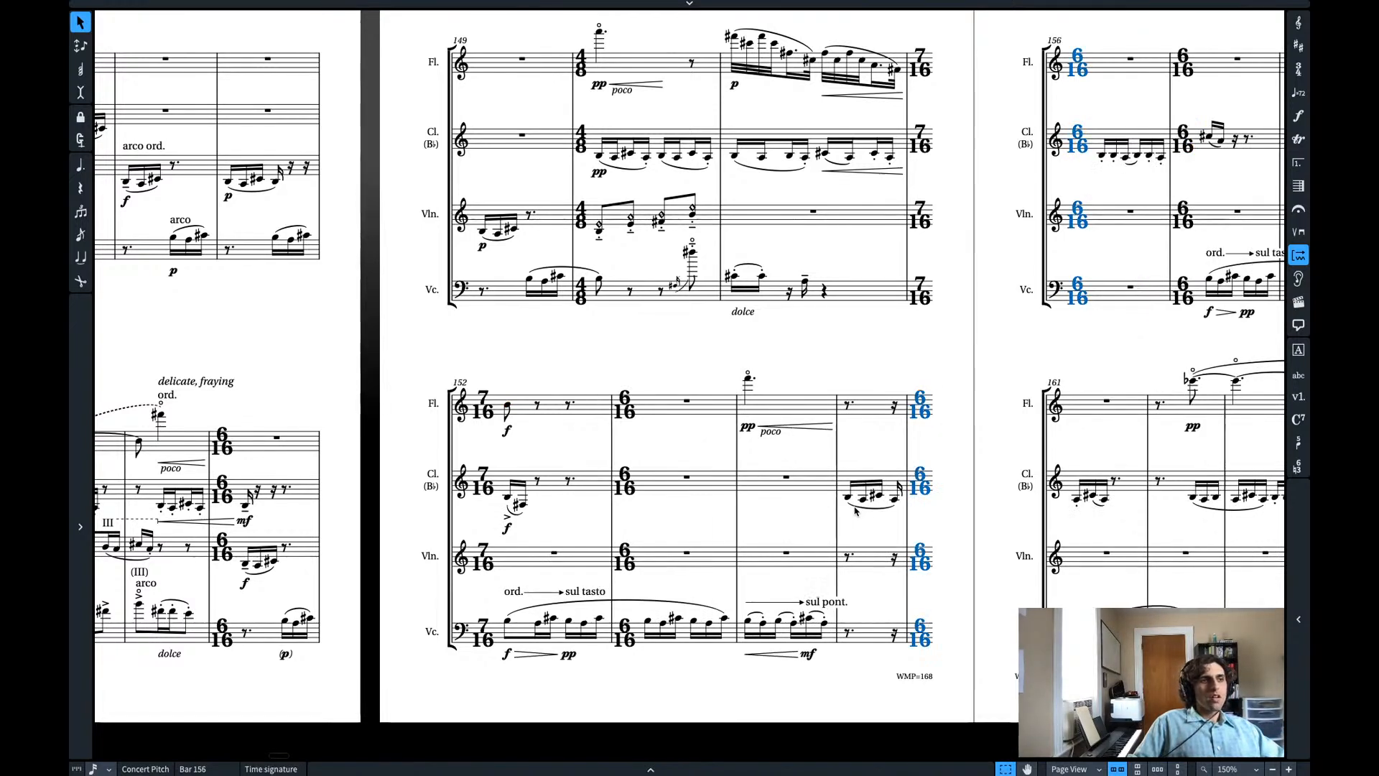
pyautogui.click(1185, 217)
pyautogui.press('Delete')
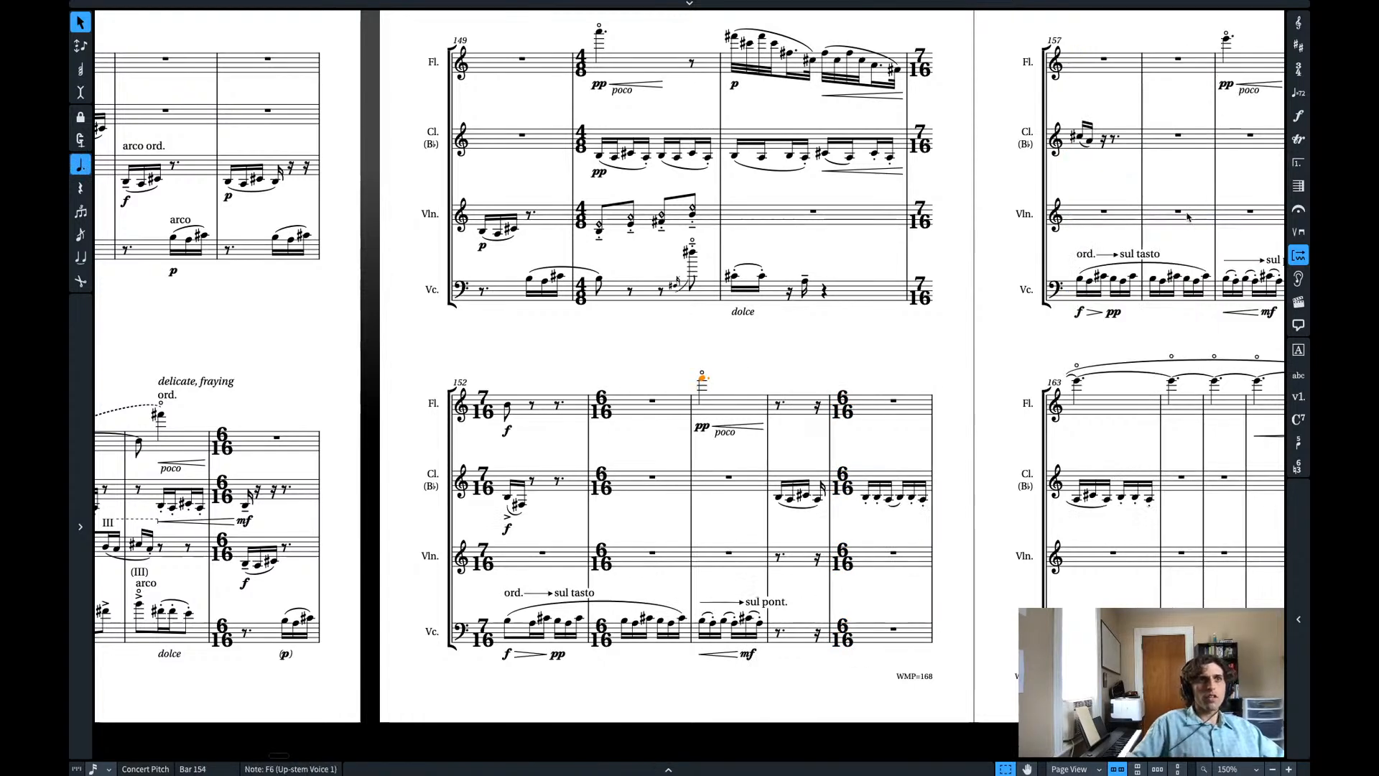
# - Try a 6/8 time signature at bar 154 and undo it
pyautogui.click(729, 479)
pyautogui.hotkey('shift', 'm')
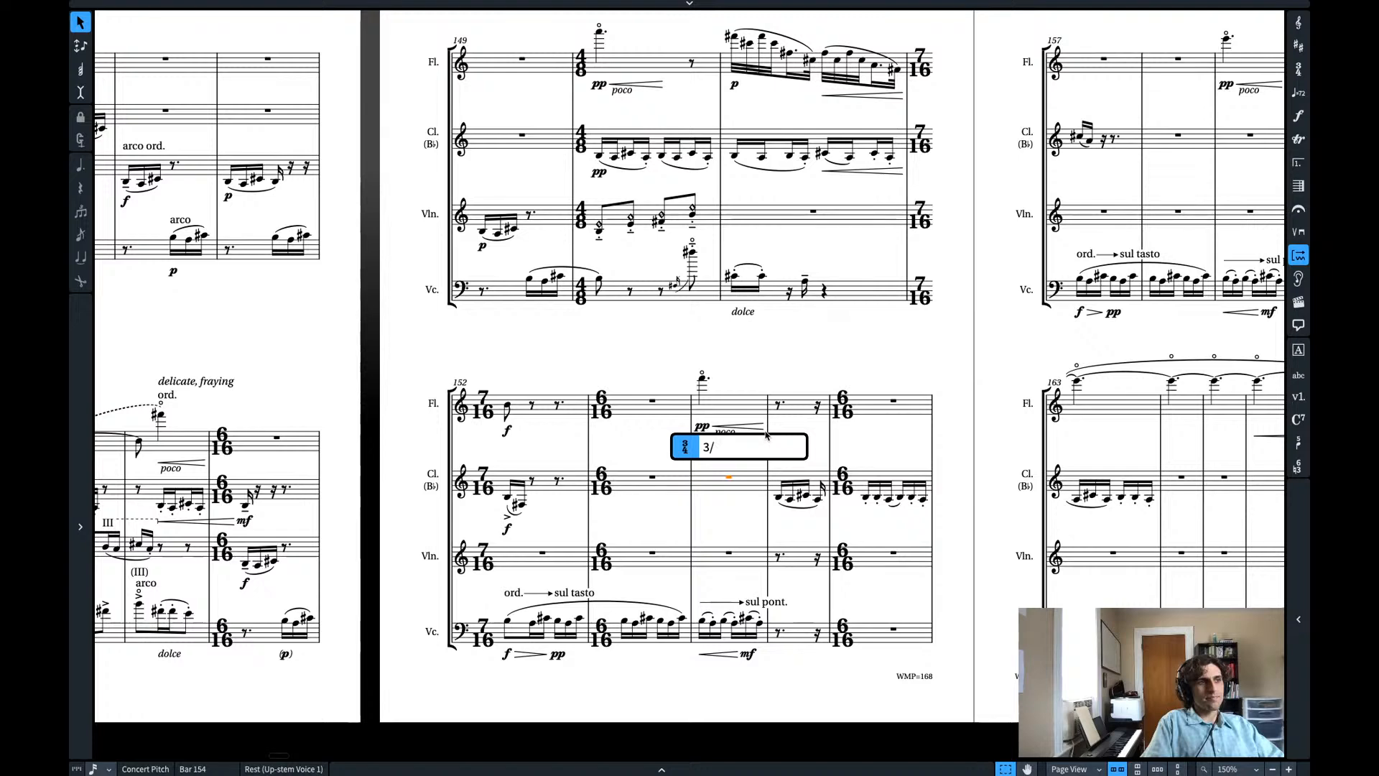
pyautogui.press('BackSpace')
pyautogui.press('BackSpace')
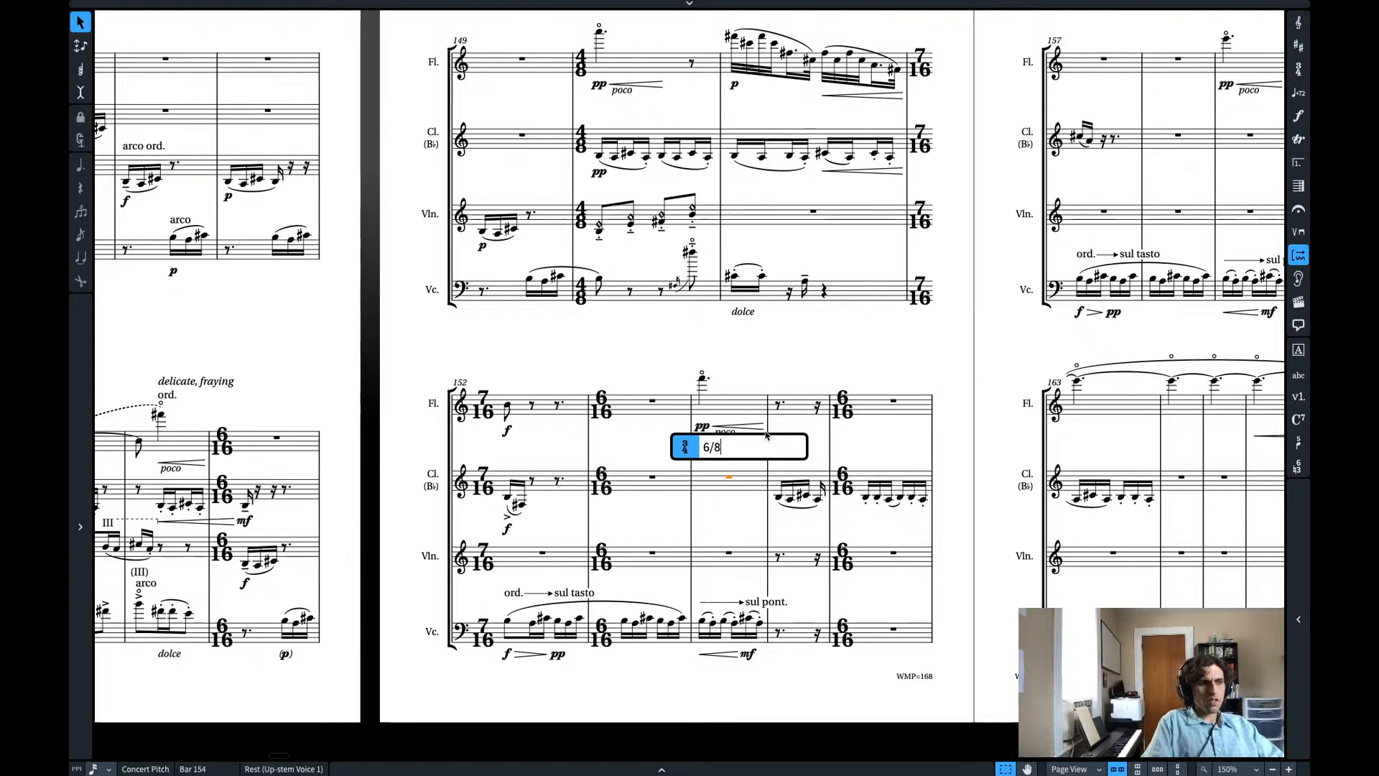
pyautogui.press('Return')
pyautogui.hotkey('ctrl', 'z')
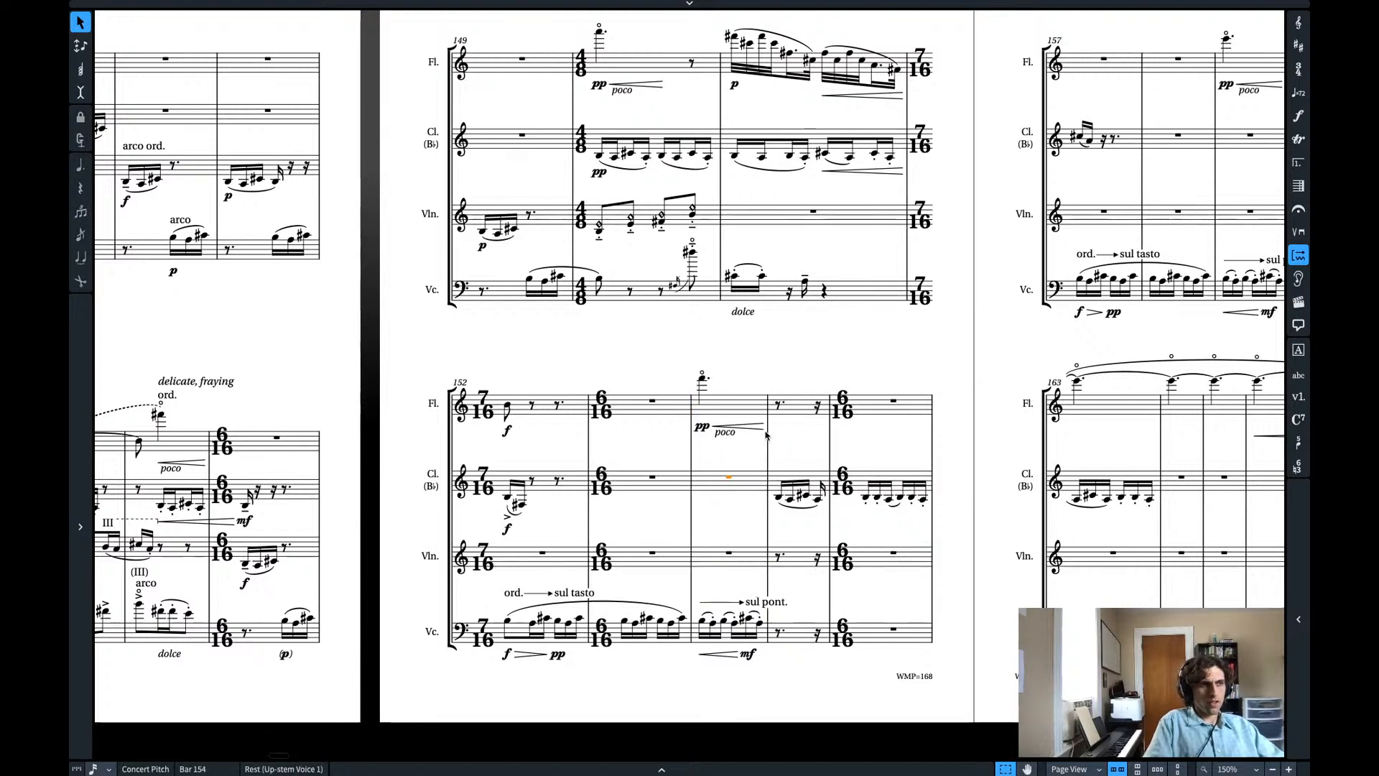
# - Insert a 5/8 time signature at the start of bar 154
pyautogui.hotkey('shift', 'm')
pyautogui.write('5/')
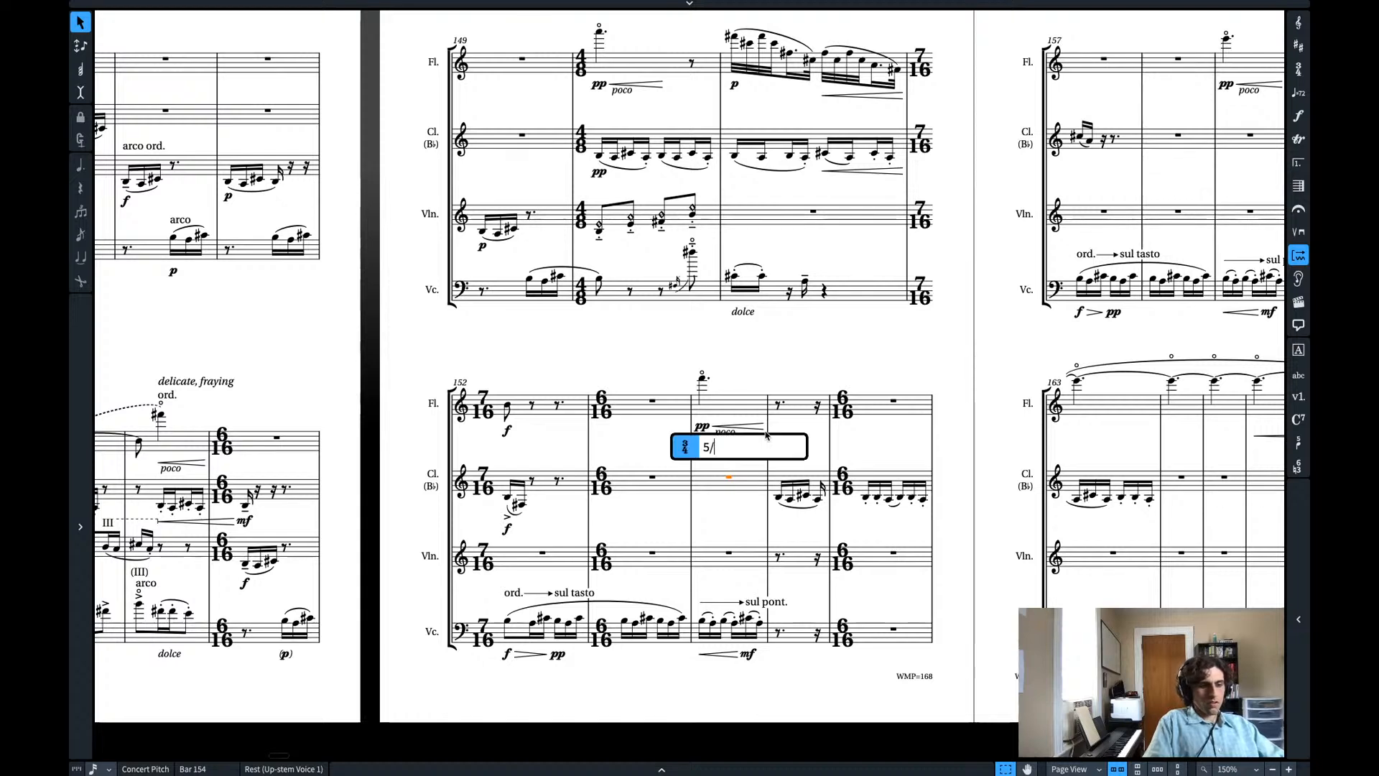
pyautogui.write('8')
pyautogui.press('Return')
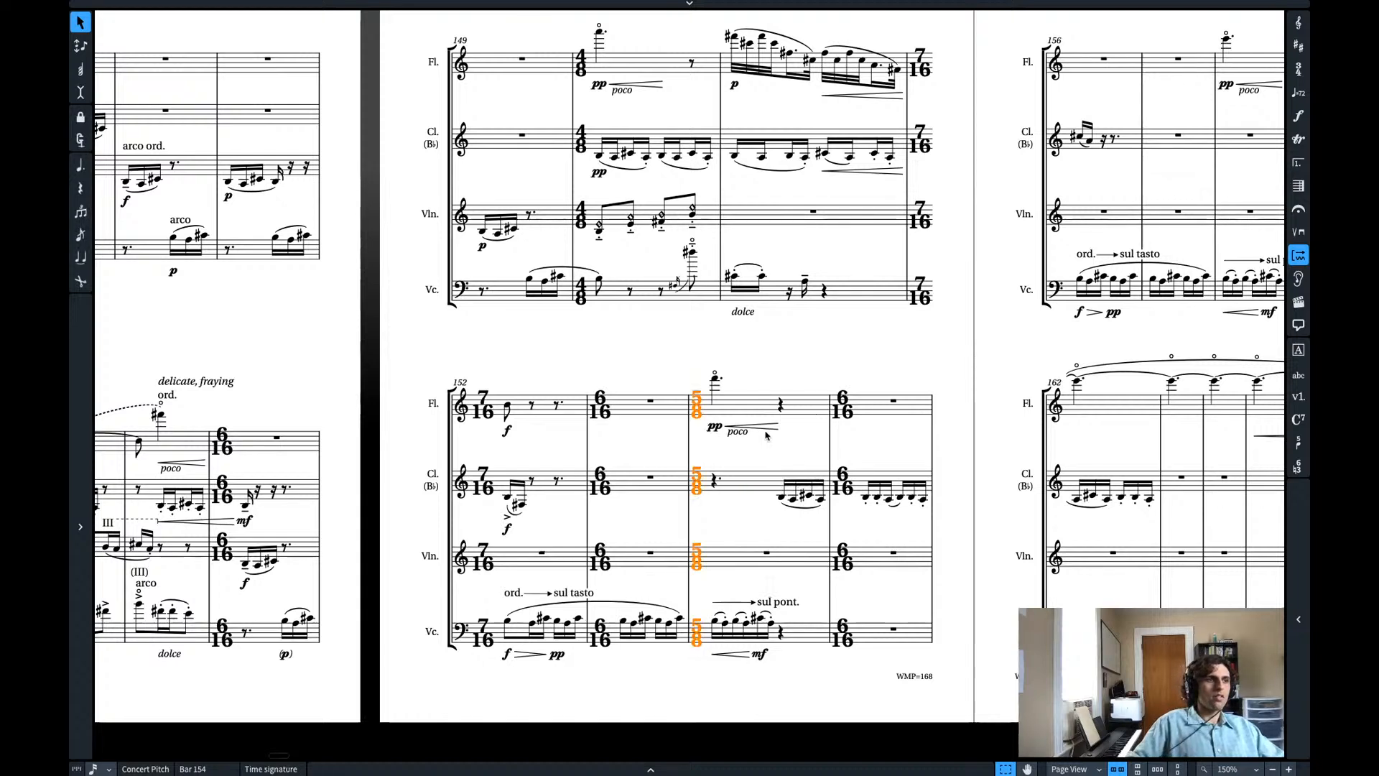
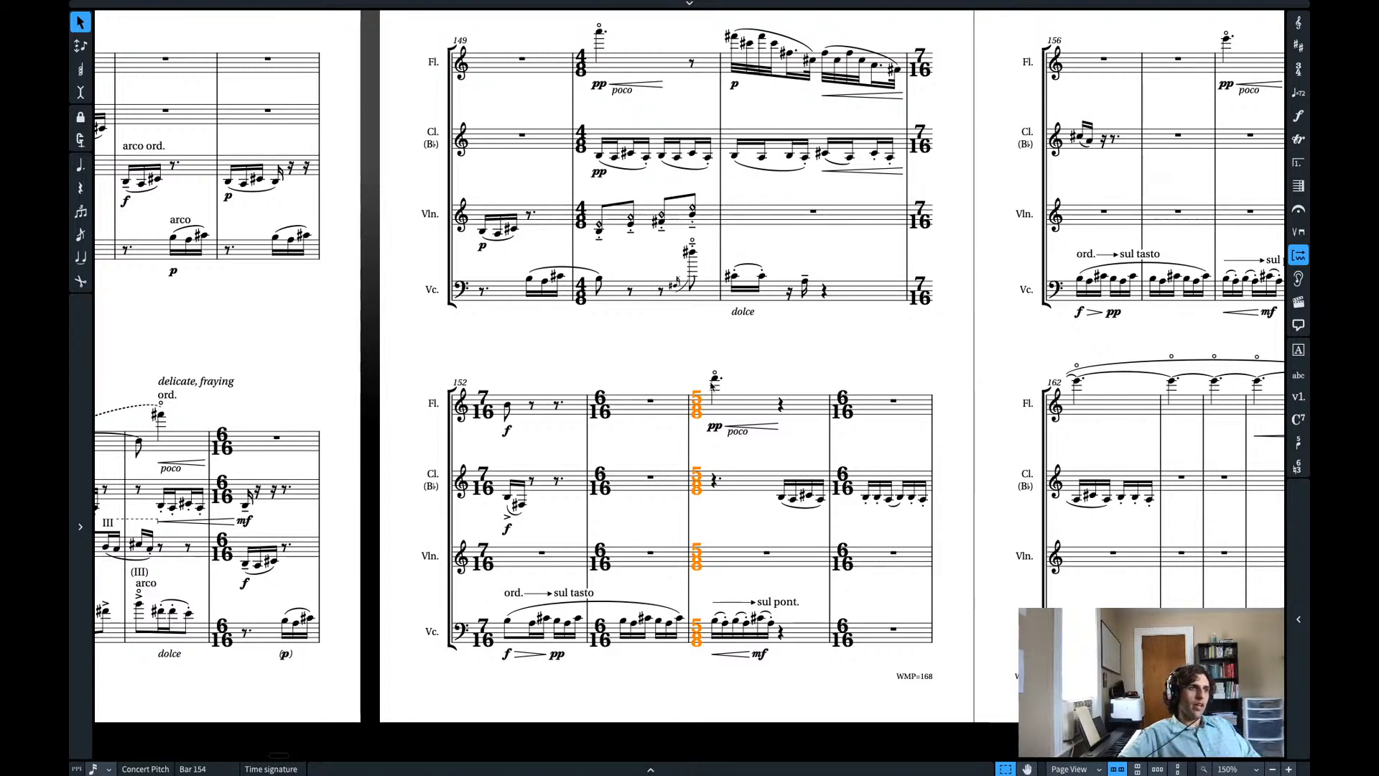
pyautogui.hscroll(-5, 711, 386)
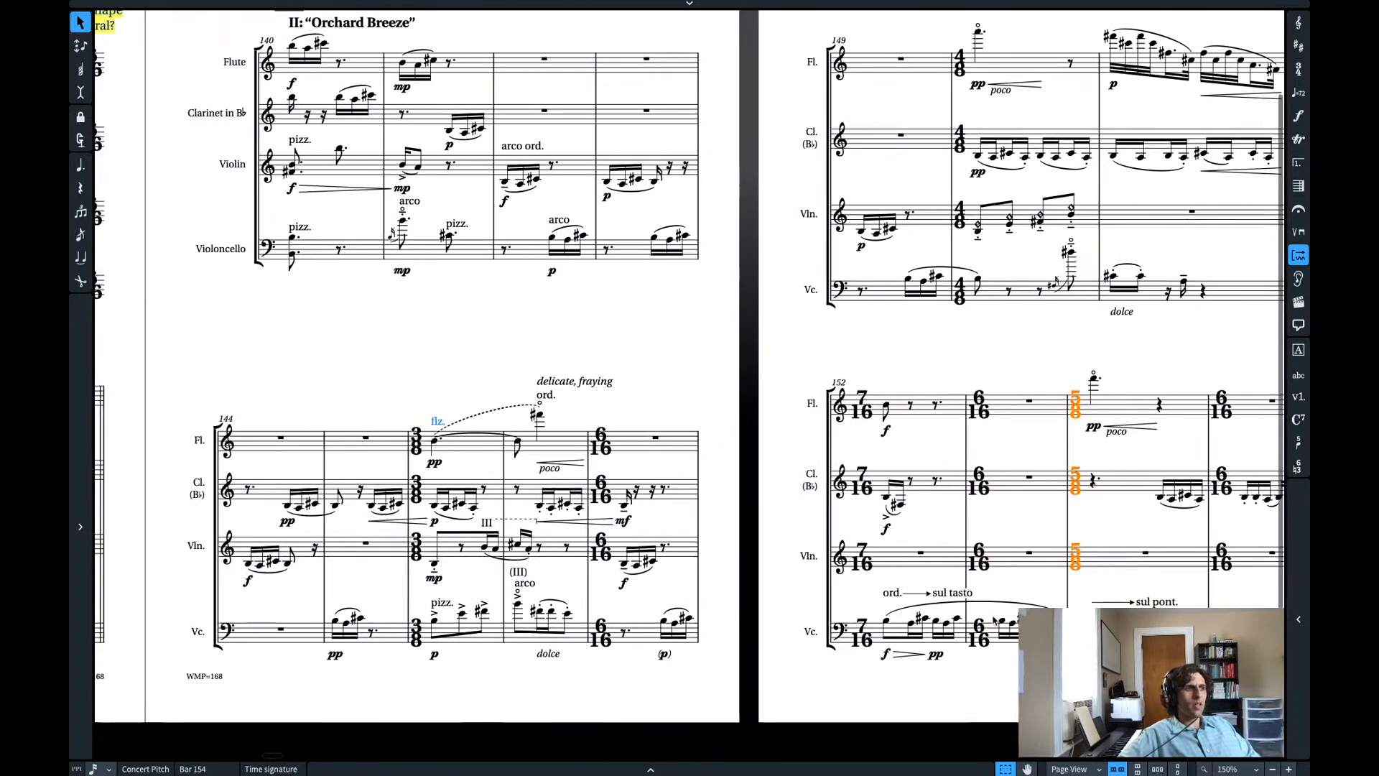
pyautogui.hscroll(2, 995, 619)
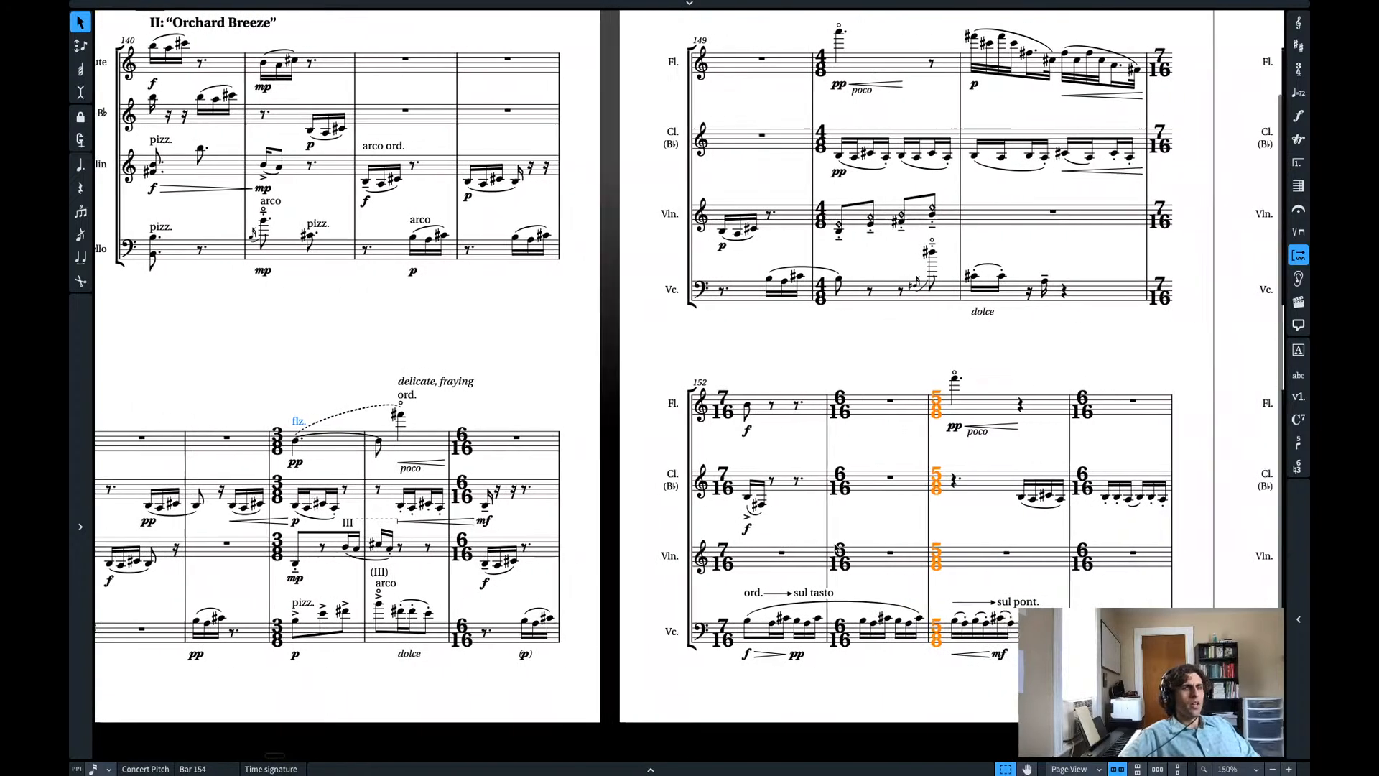
pyautogui.hscroll(1, 840, 550)
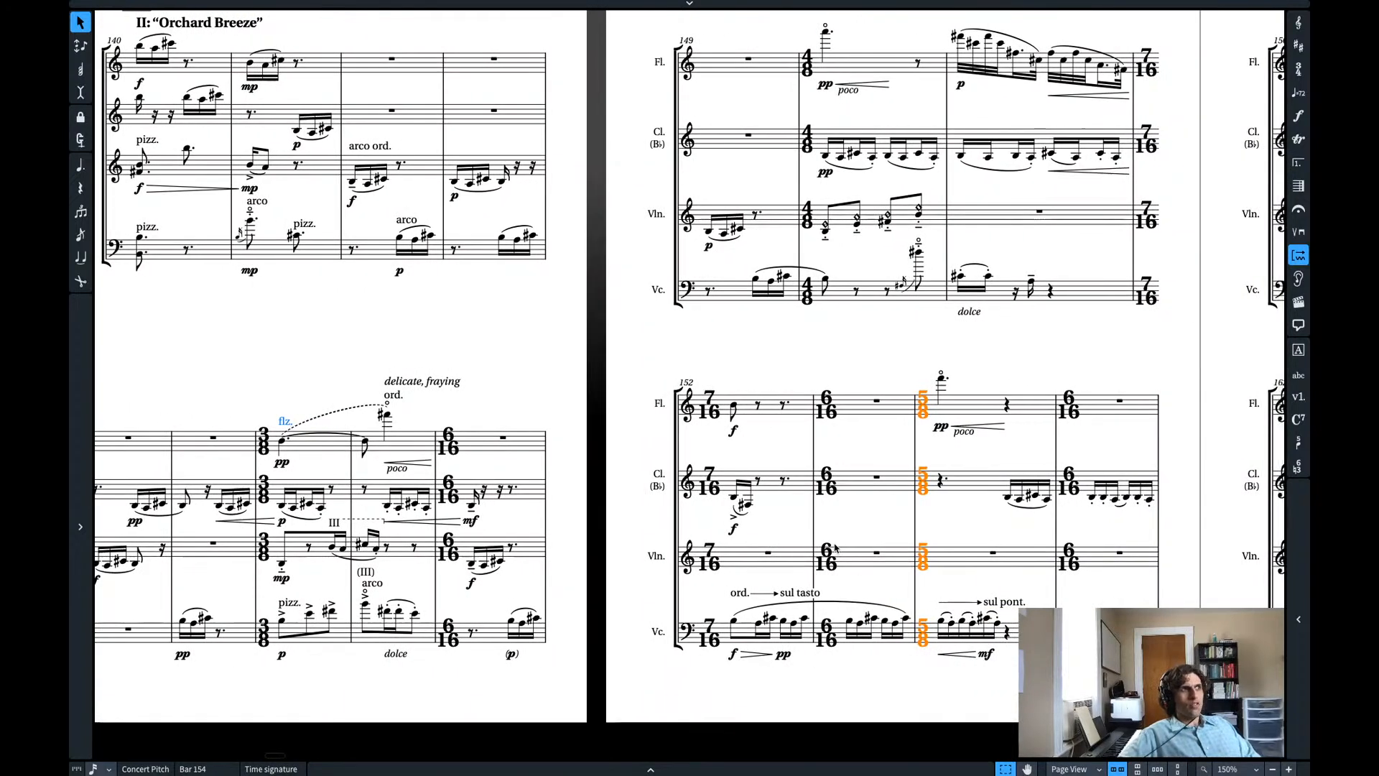
pyautogui.hscroll(5, 835, 548)
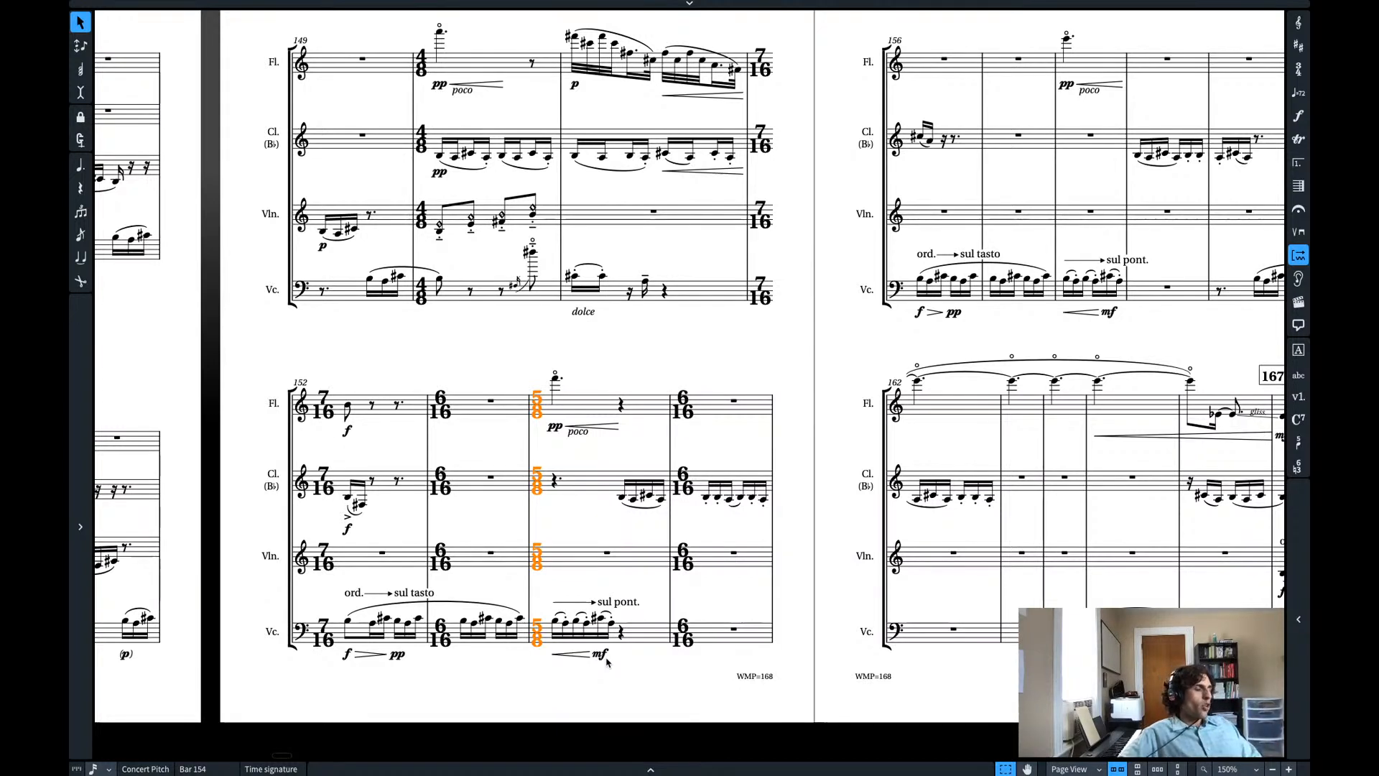
# - Play back the passage from the flute's first note in bar 152 into bar 157 to check the new 5/8 bar
pyautogui.hscroll(-1, 623, 636)
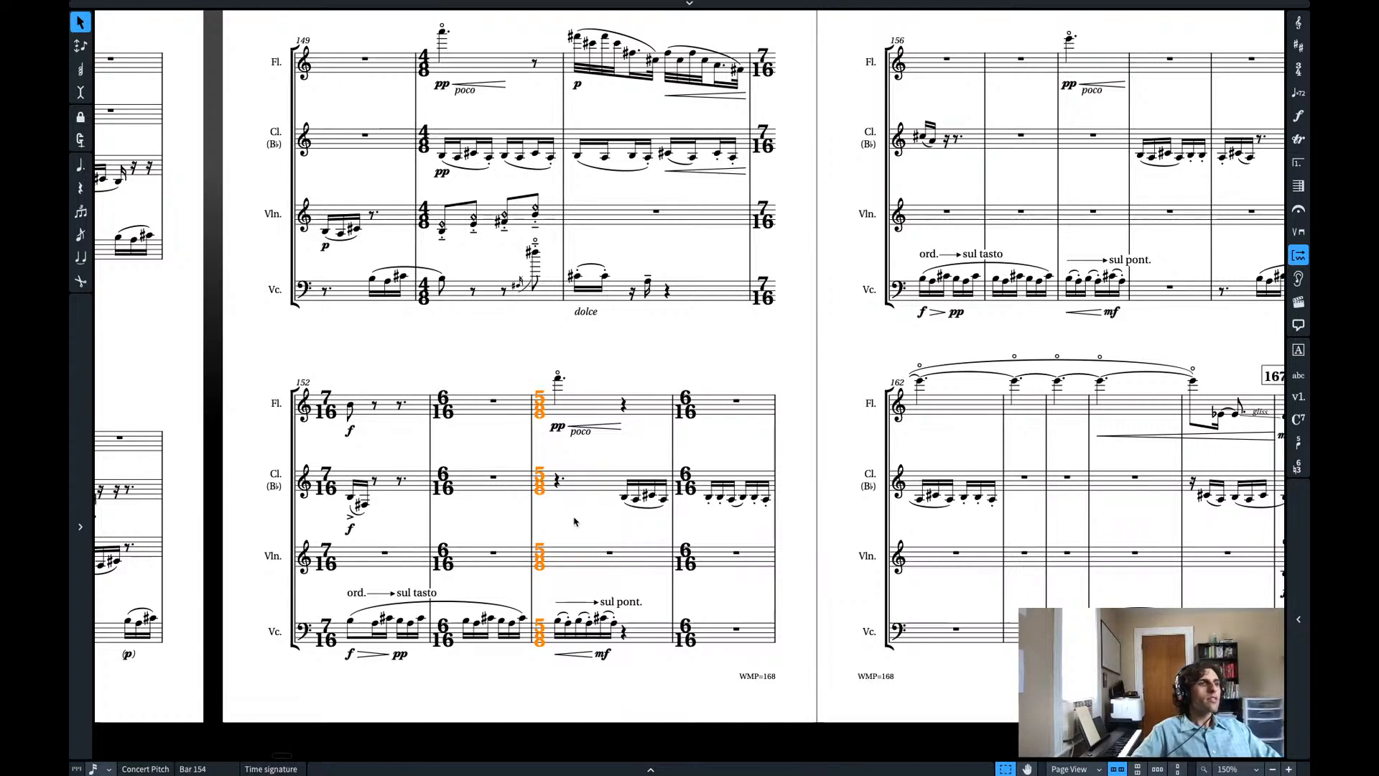
pyautogui.hscroll(-2, 575, 522)
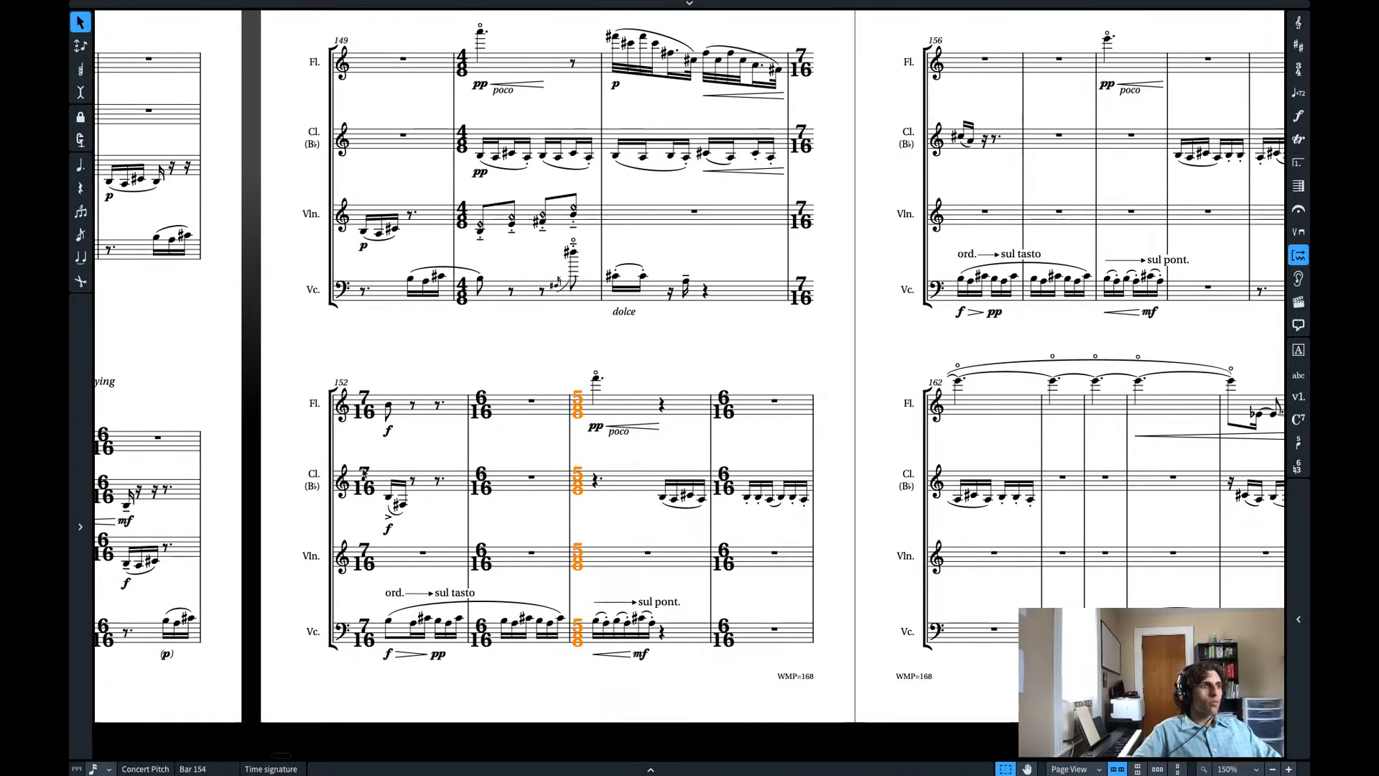
pyautogui.click(387, 407)
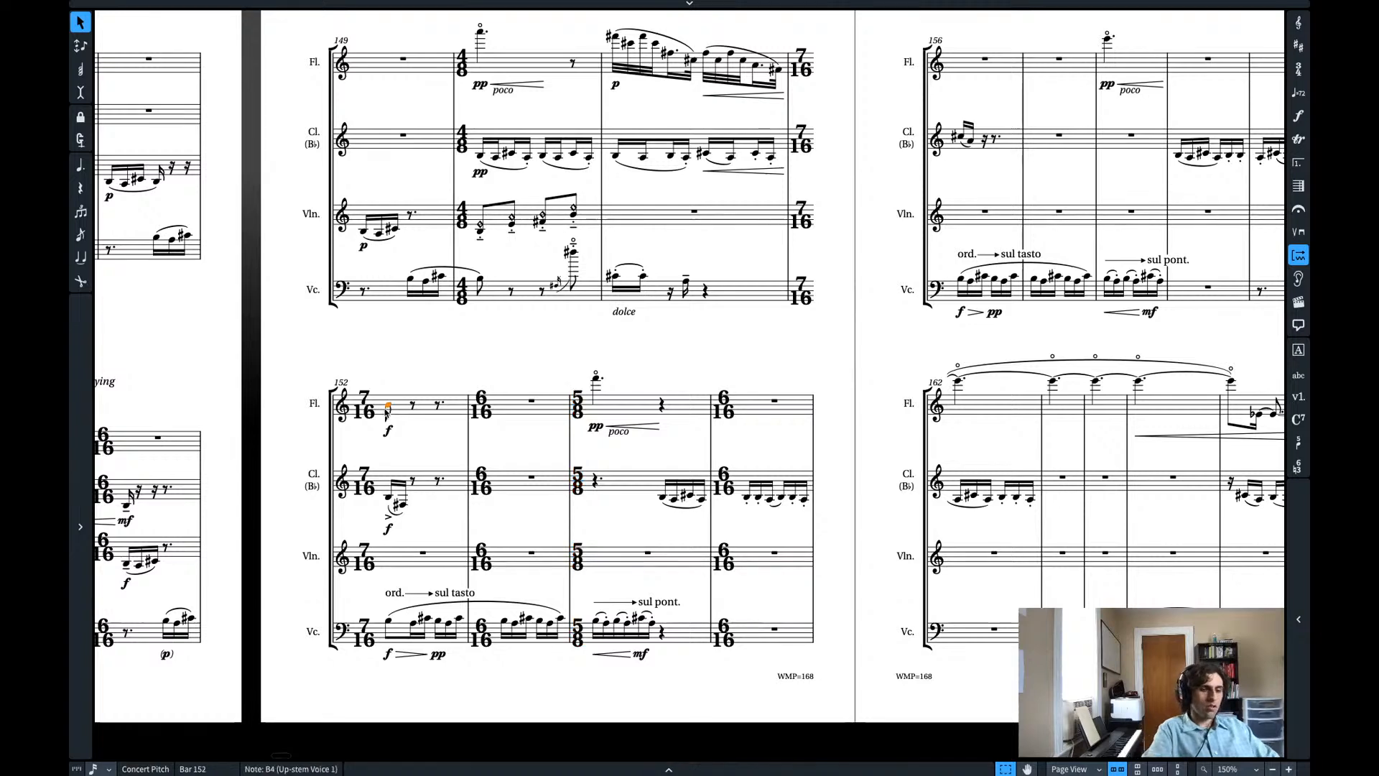
pyautogui.press('space')
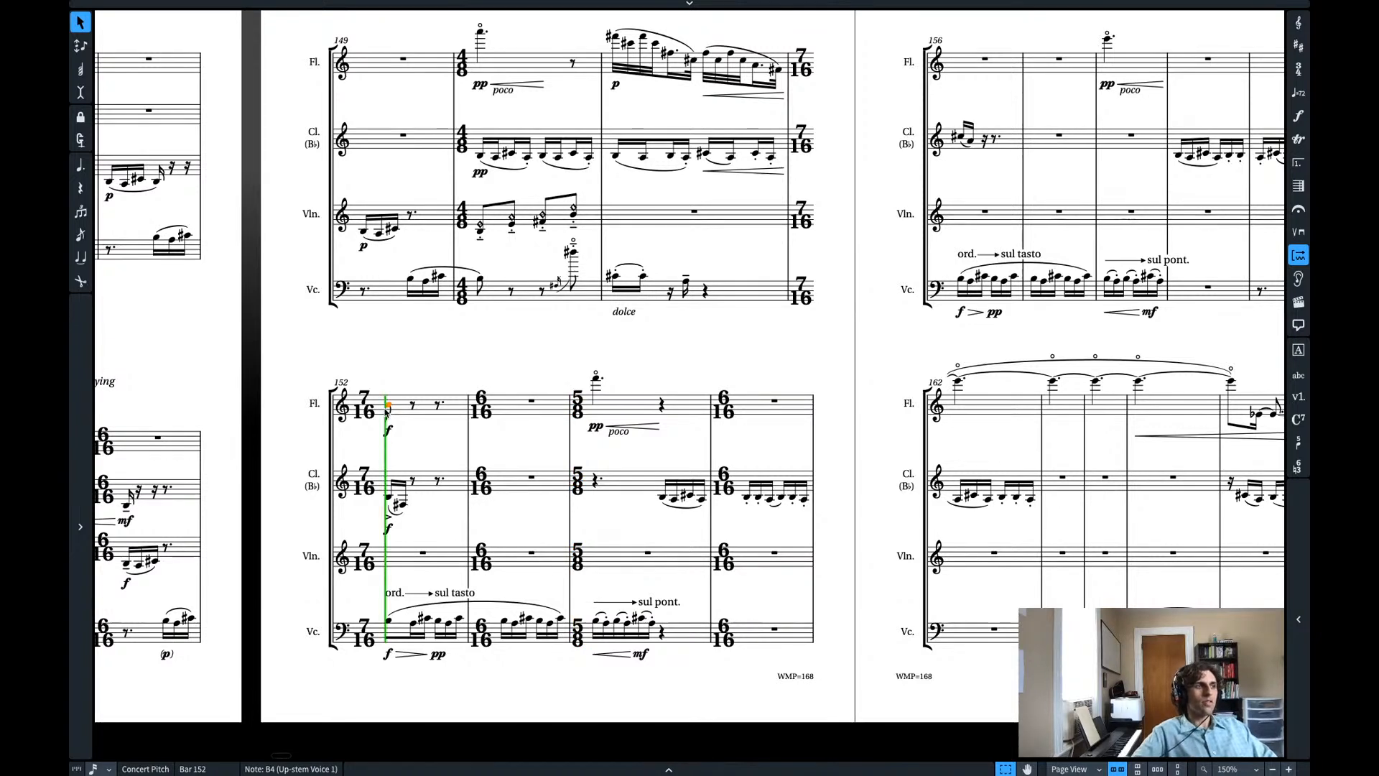
pyautogui.press('space')
pyautogui.moveTo(952, 6)
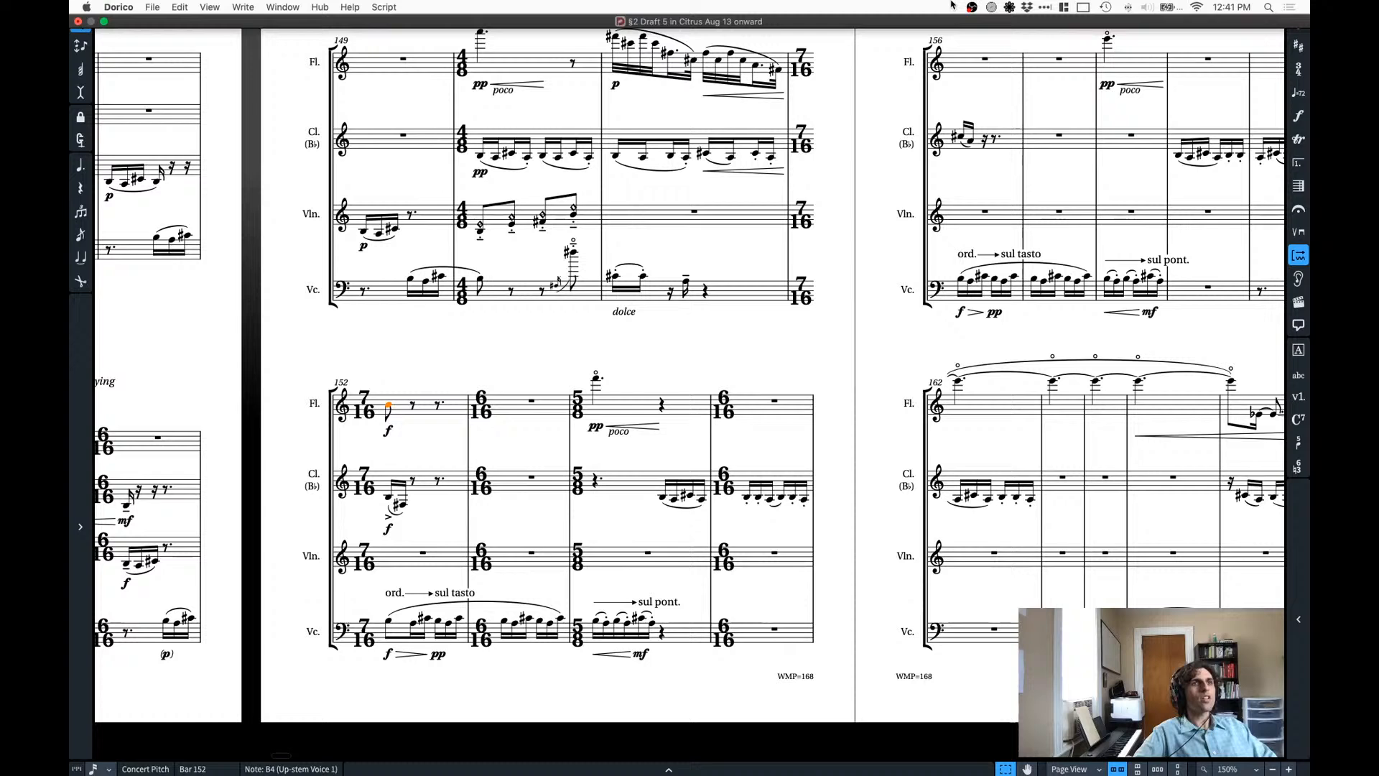
pyautogui.click(1005, 6)
pyautogui.click(1022, 92)
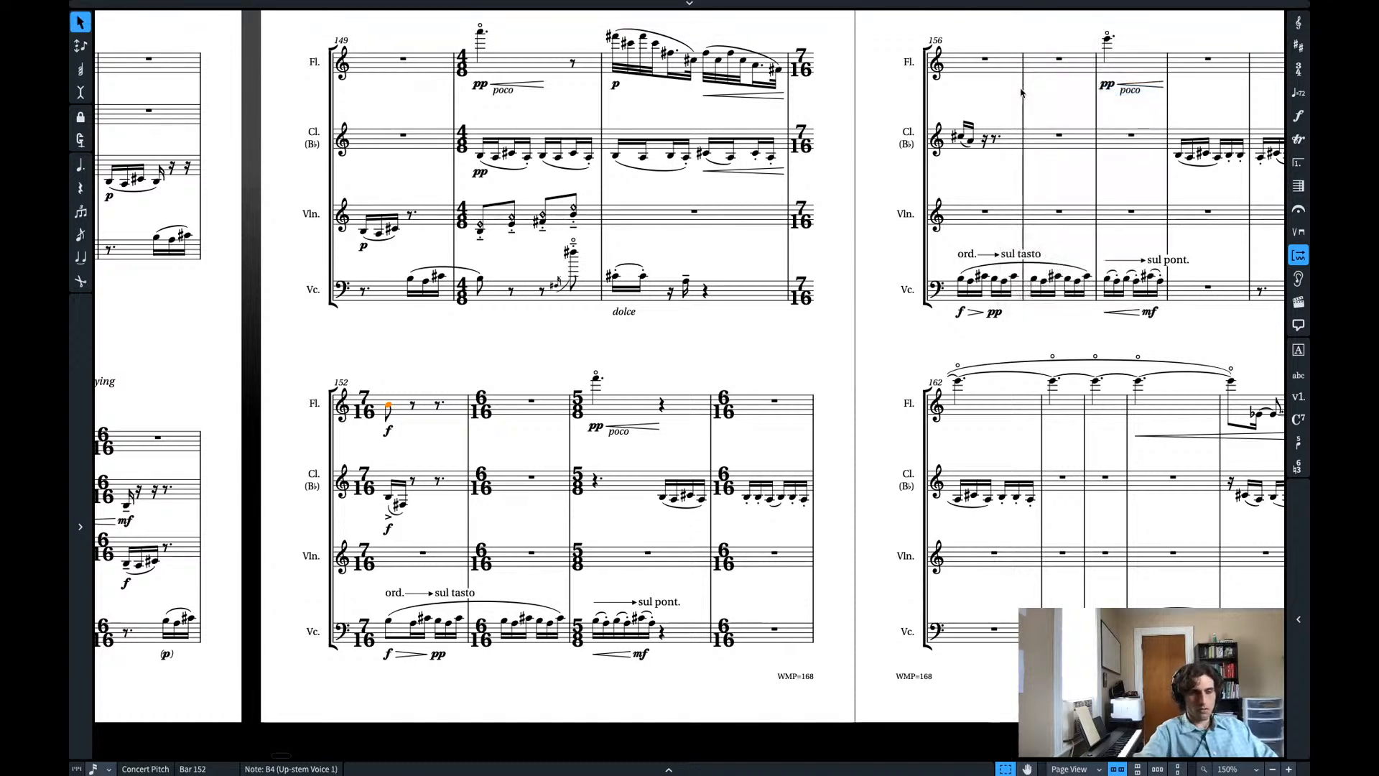
pyautogui.press('space')
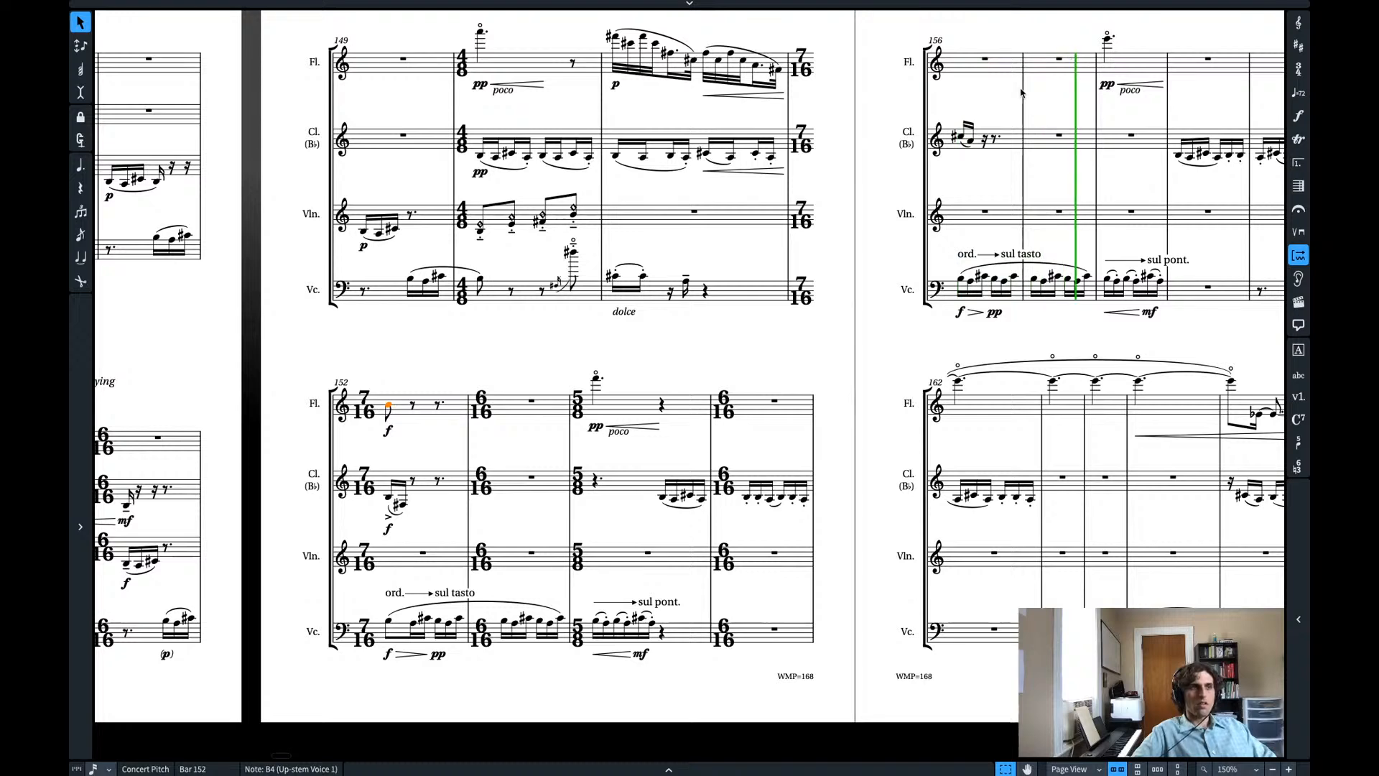
pyautogui.press('space')
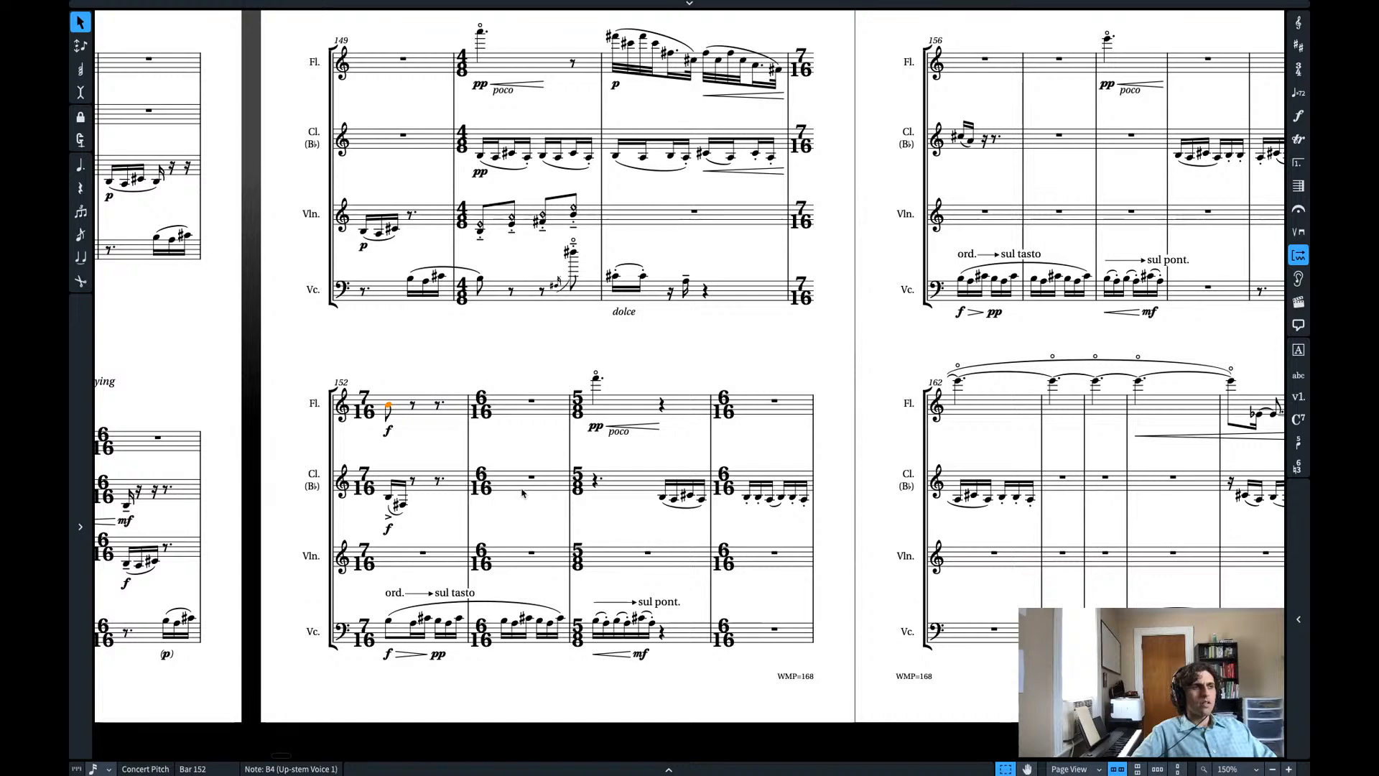
# - Enter an E6 in the violin at the start of bar 154 and make it a natural harmonic
pyautogui.click(650, 554)
pyautogui.hotkey('shift', 'n')
pyautogui.press('f')
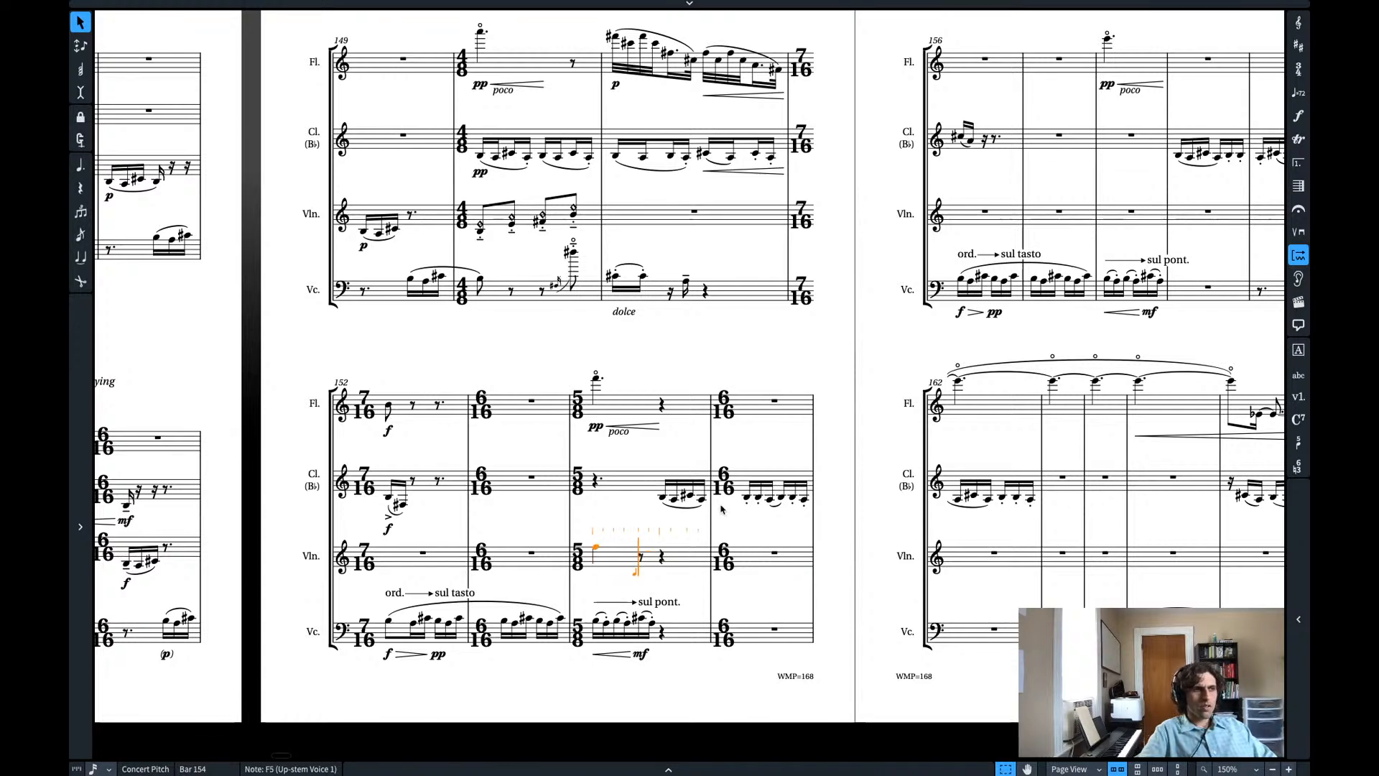
pyautogui.press('Escape')
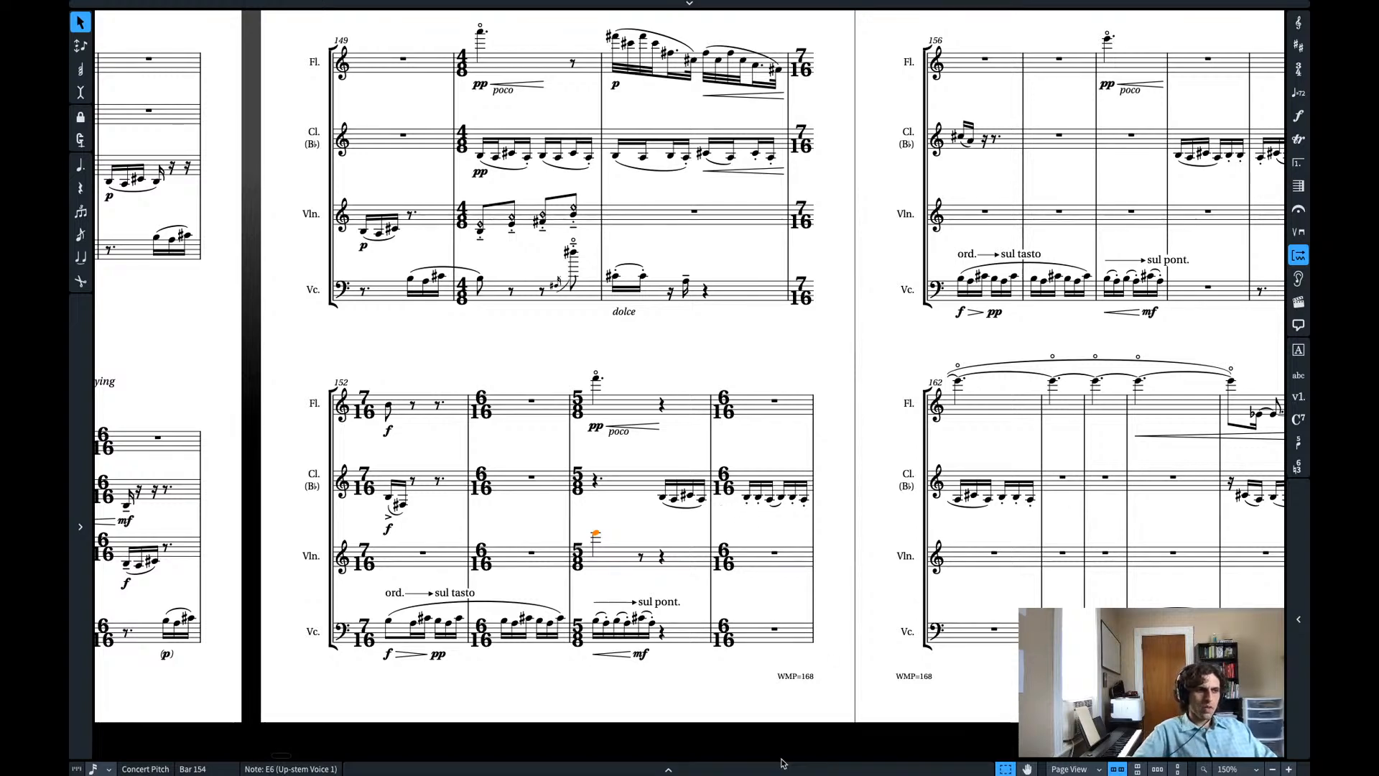
pyautogui.hotkey('ctrl', '8')
pyautogui.hscroll(5, 955, 648)
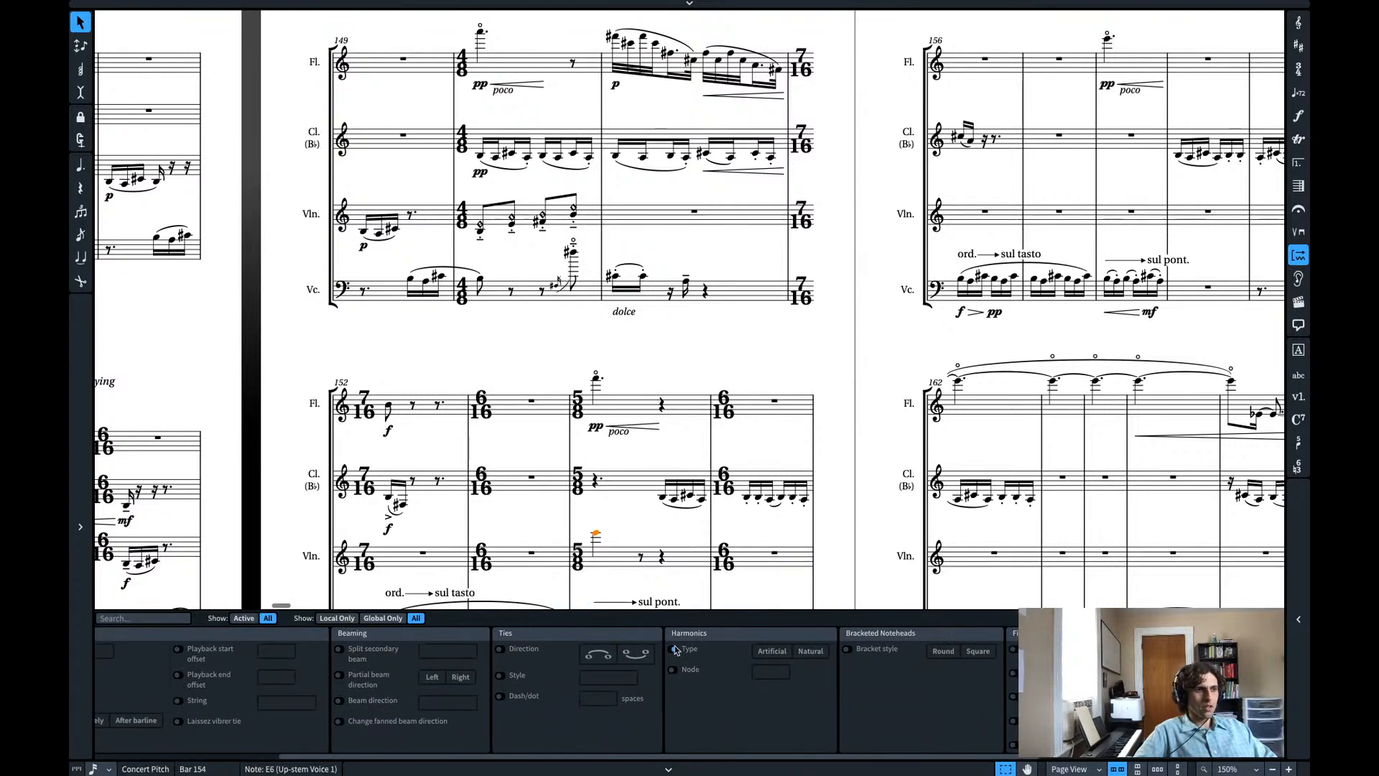
pyautogui.click(674, 649)
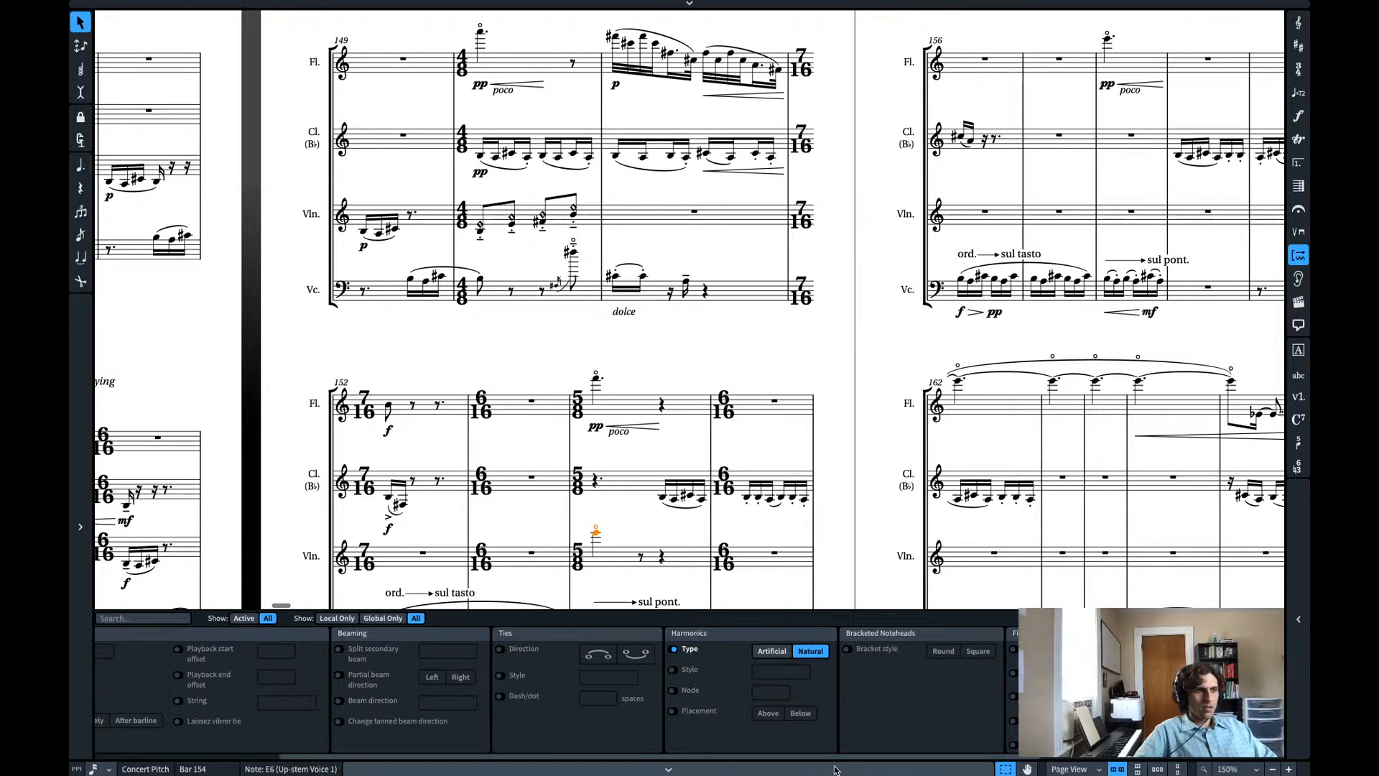
pyautogui.hotkey('ctrl', '8')
# - Lengthen the violin harmonic from bar 154 through bar 155 to the first sixteenth of bar 156
pyautogui.hotkey('shift', 'alt', 'Right')
pyautogui.hotkey('shift', 'alt', 'Right')
pyautogui.hotkey('shift', 'alt', 'Right')
pyautogui.hotkey('shift', 'alt', 'Right')
pyautogui.hotkey('shift', 'alt', 'Right')
pyautogui.hotkey('shift', 'alt', 'Right')
pyautogui.hotkey('shift', 'alt', 'Right')
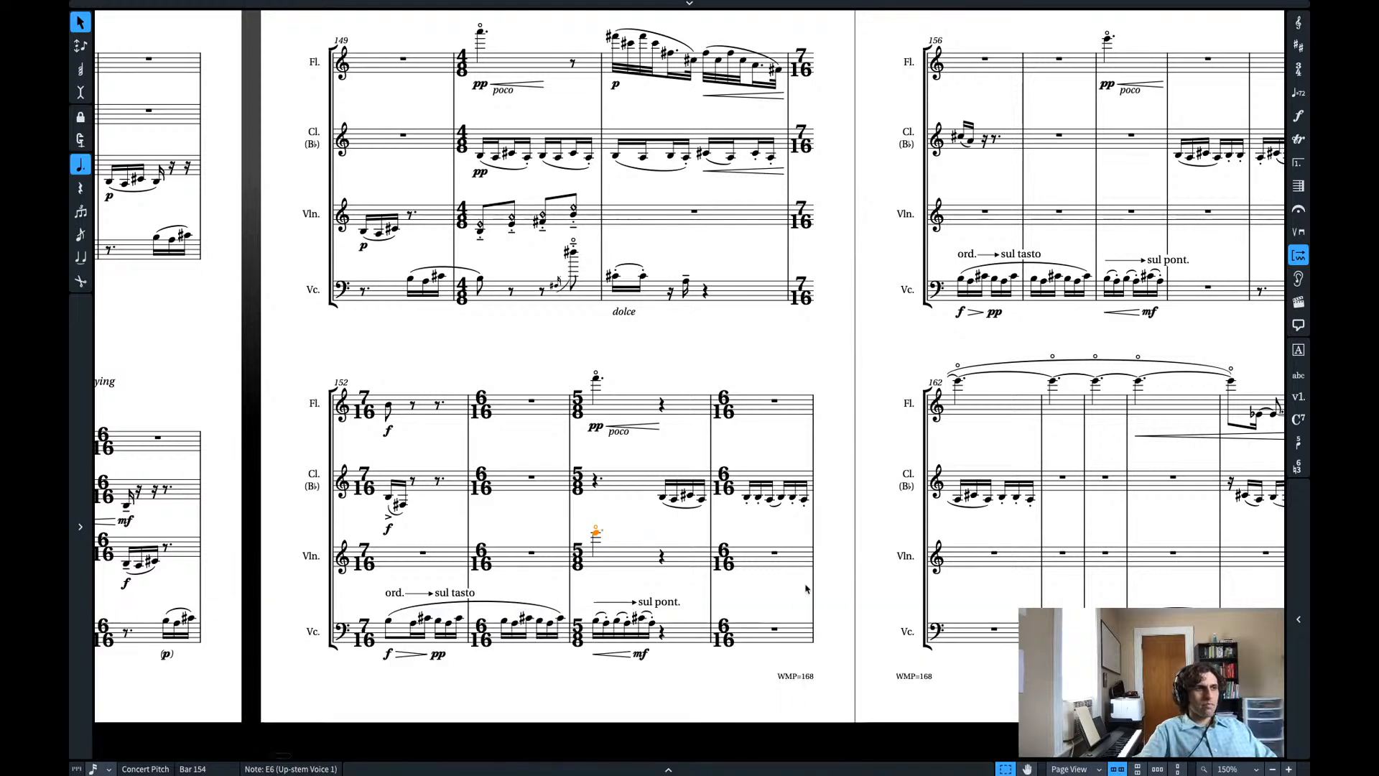
pyautogui.hotkey('shift', 'alt', 'Right')
pyautogui.hotkey('shift', 'alt', 'Right')
pyautogui.hotkey('shift', 'alt', 'Right')
pyautogui.hotkey('shift', 'alt', 'Right')
pyautogui.hotkey('shift', 'alt', 'Right')
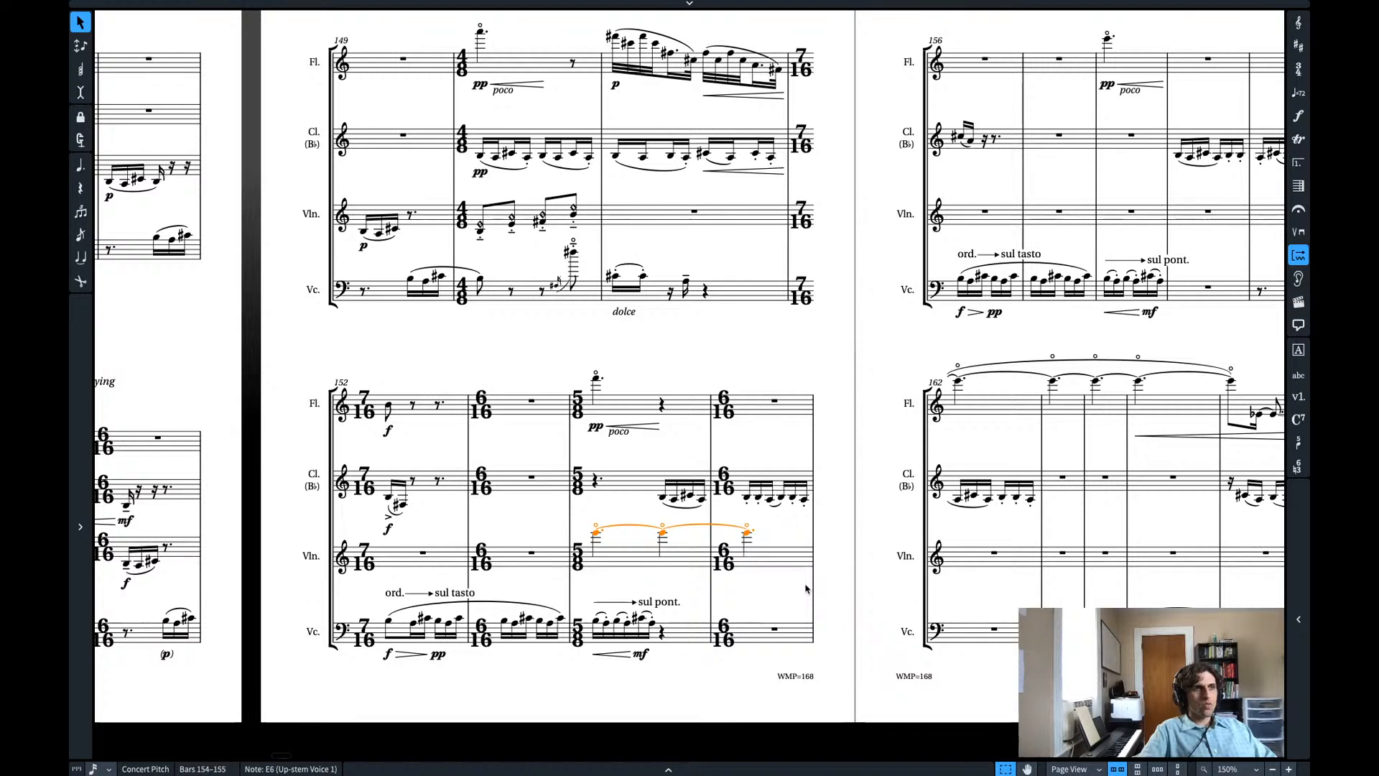
pyautogui.hotkey('shift', 'alt', 'Right')
# - Add a ppp dynamic under the violin harmonic at the start of bar 154
pyautogui.hotkey('shift', 'd')
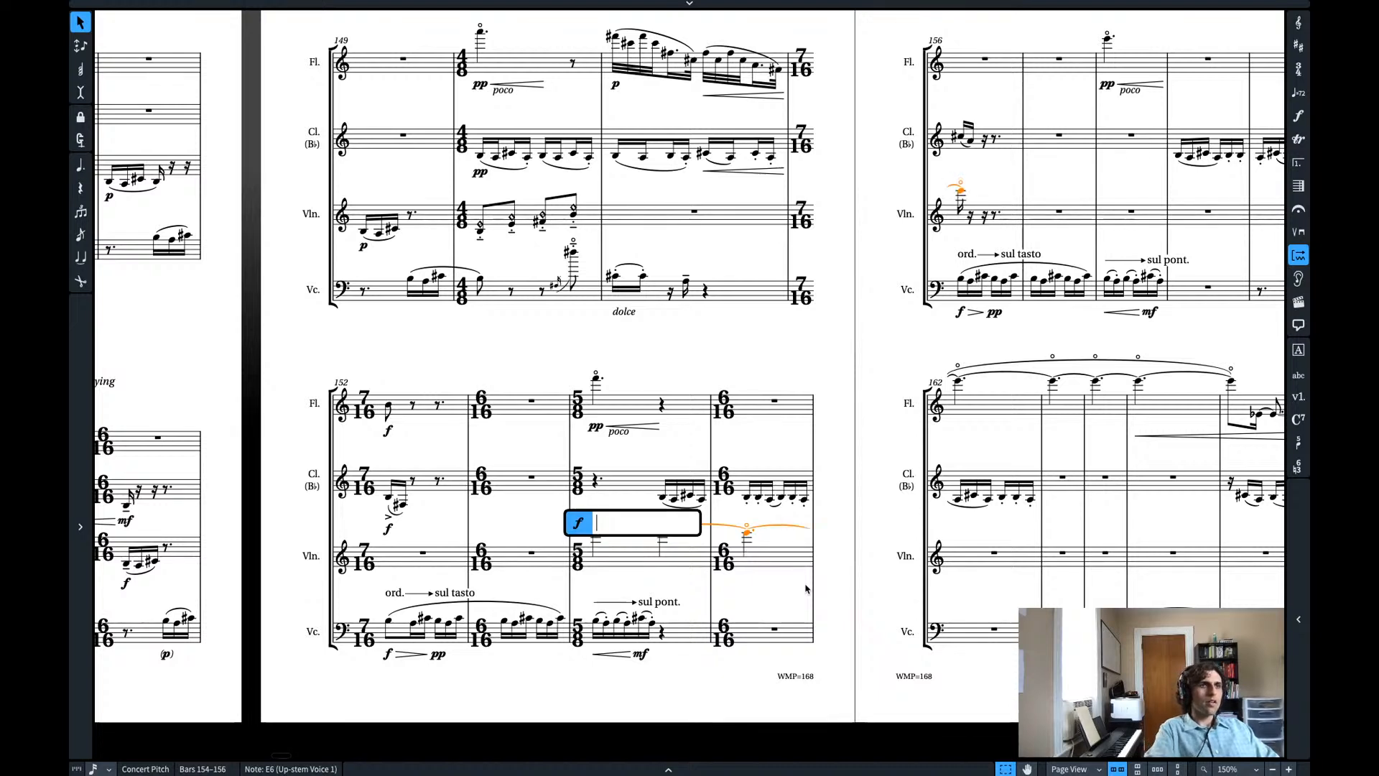
pyautogui.write('ppp')
pyautogui.press('Return')
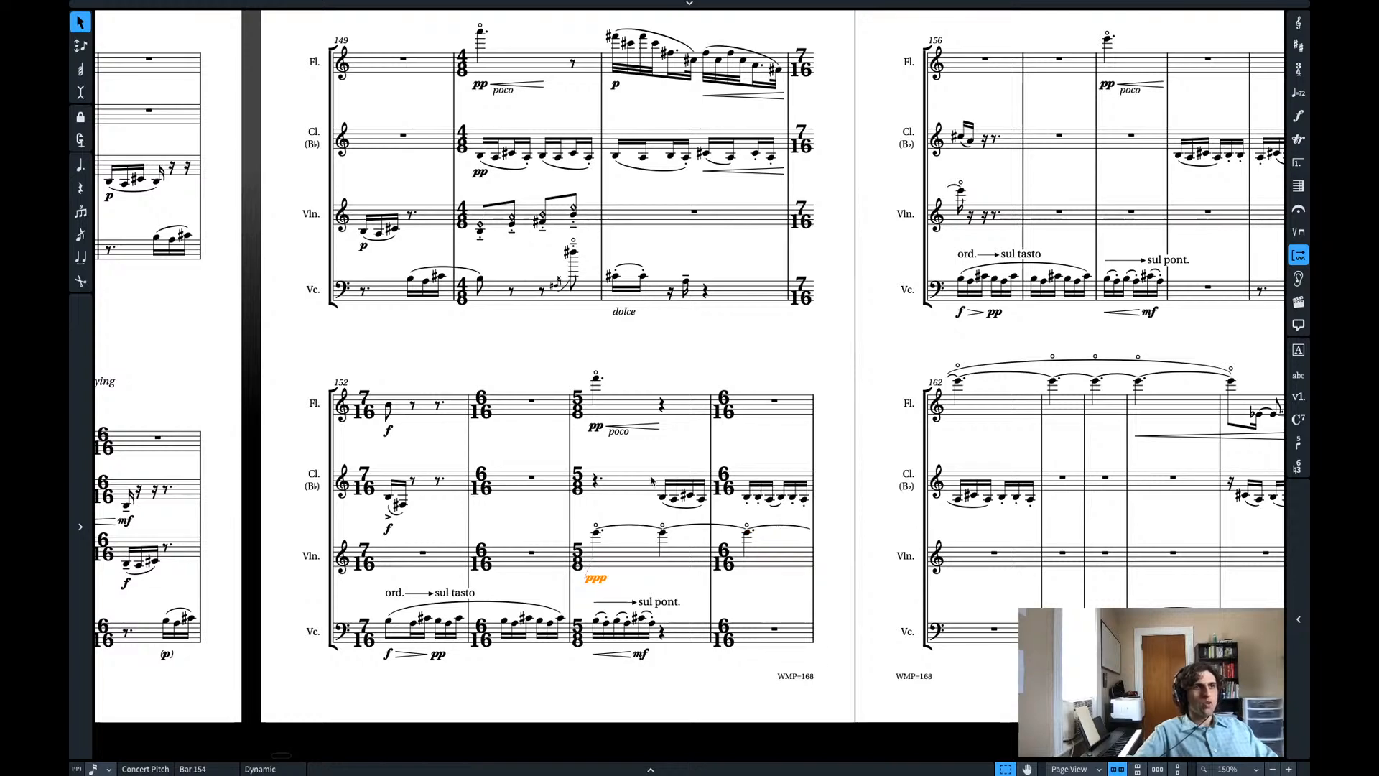
# - Play back the passage from bar 142 into bar 158 to hear the sustained violin harmonic in context
pyautogui.hscroll(5, 652, 481)
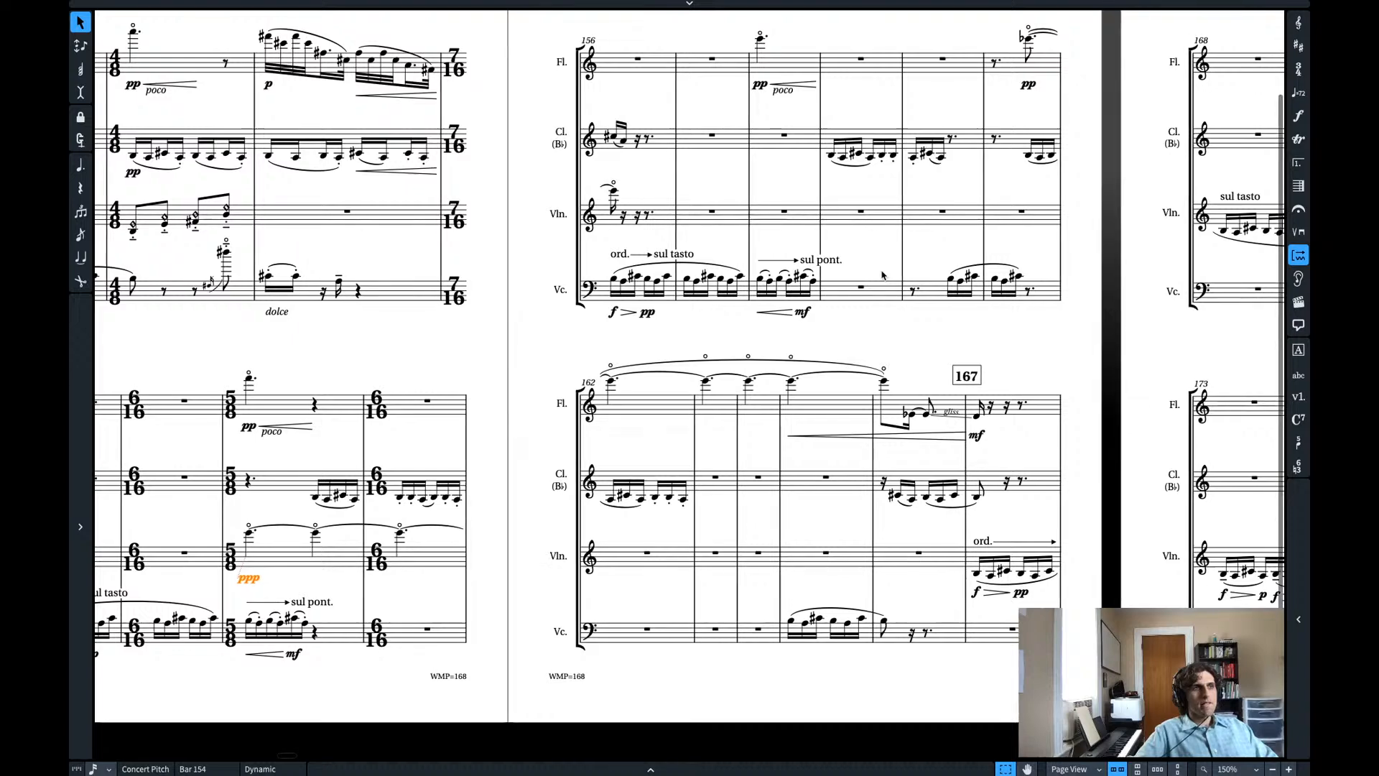
pyautogui.hscroll(-4, 883, 275)
pyautogui.hscroll(-1, 848, 299)
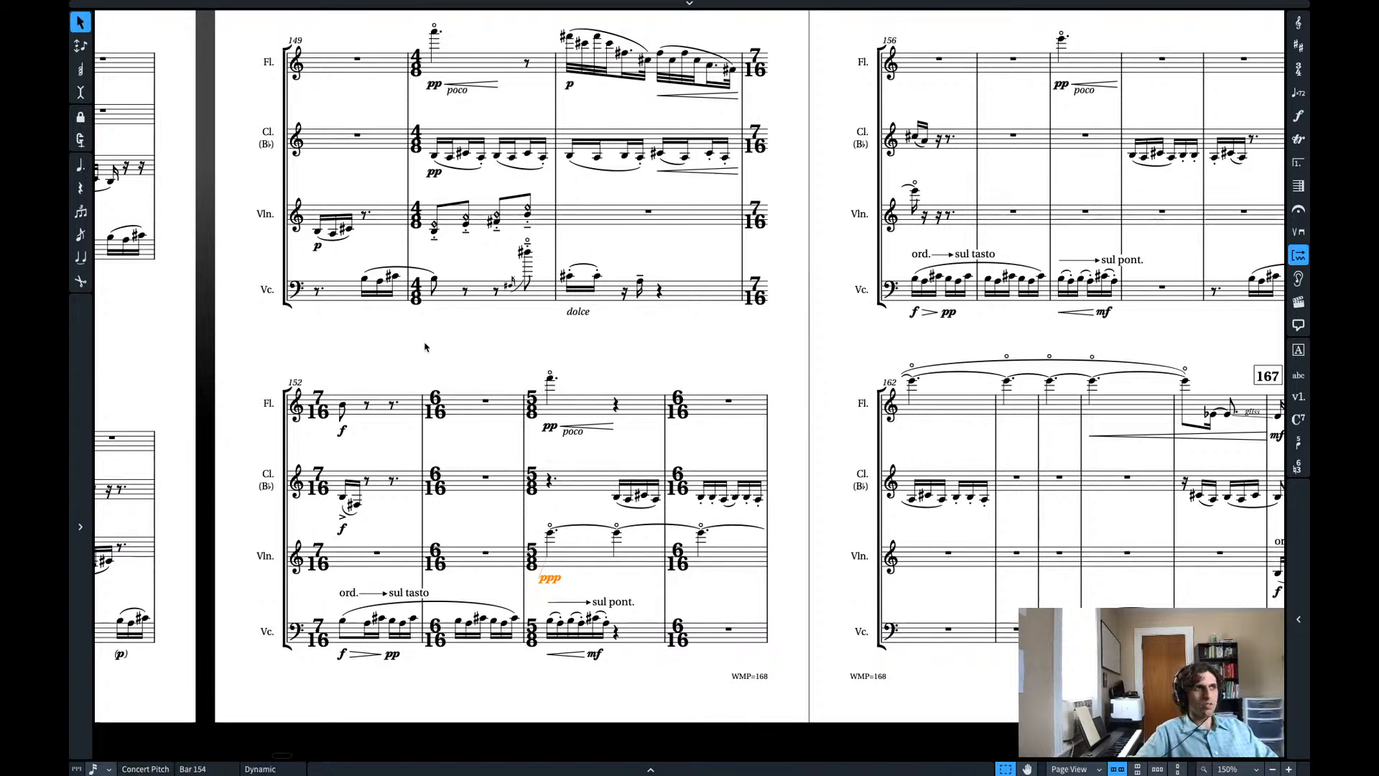
pyautogui.hscroll(-4, 333, 300)
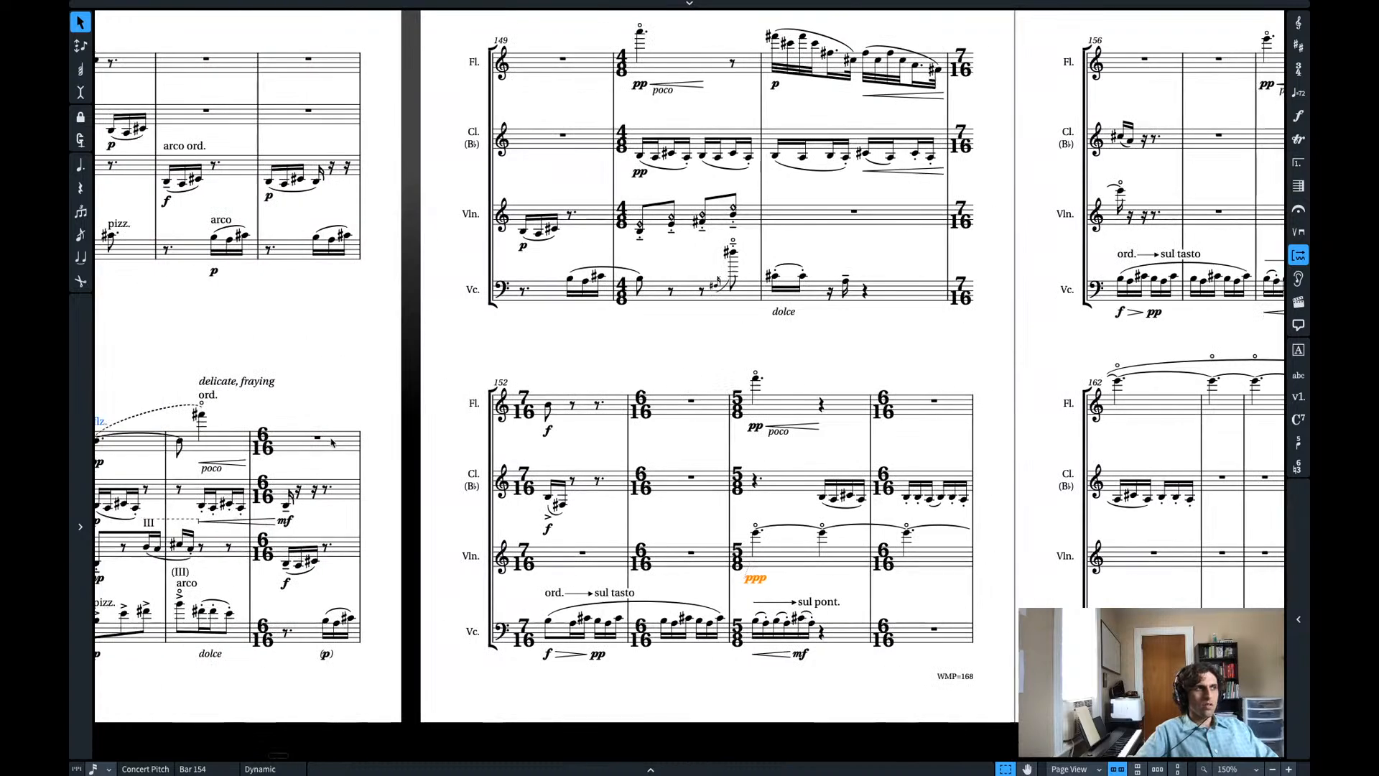
pyautogui.hscroll(-4, 333, 443)
pyautogui.click(352, 249)
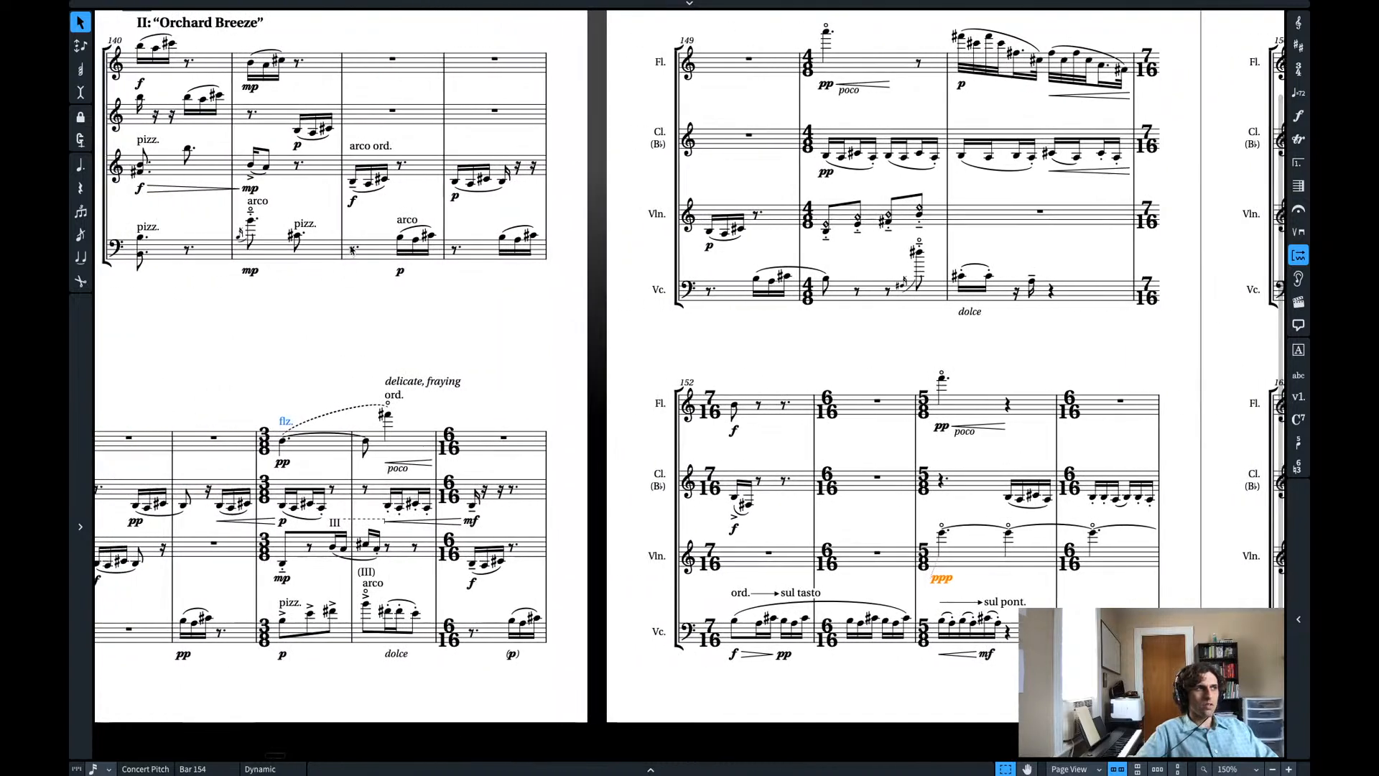
pyautogui.click(369, 290)
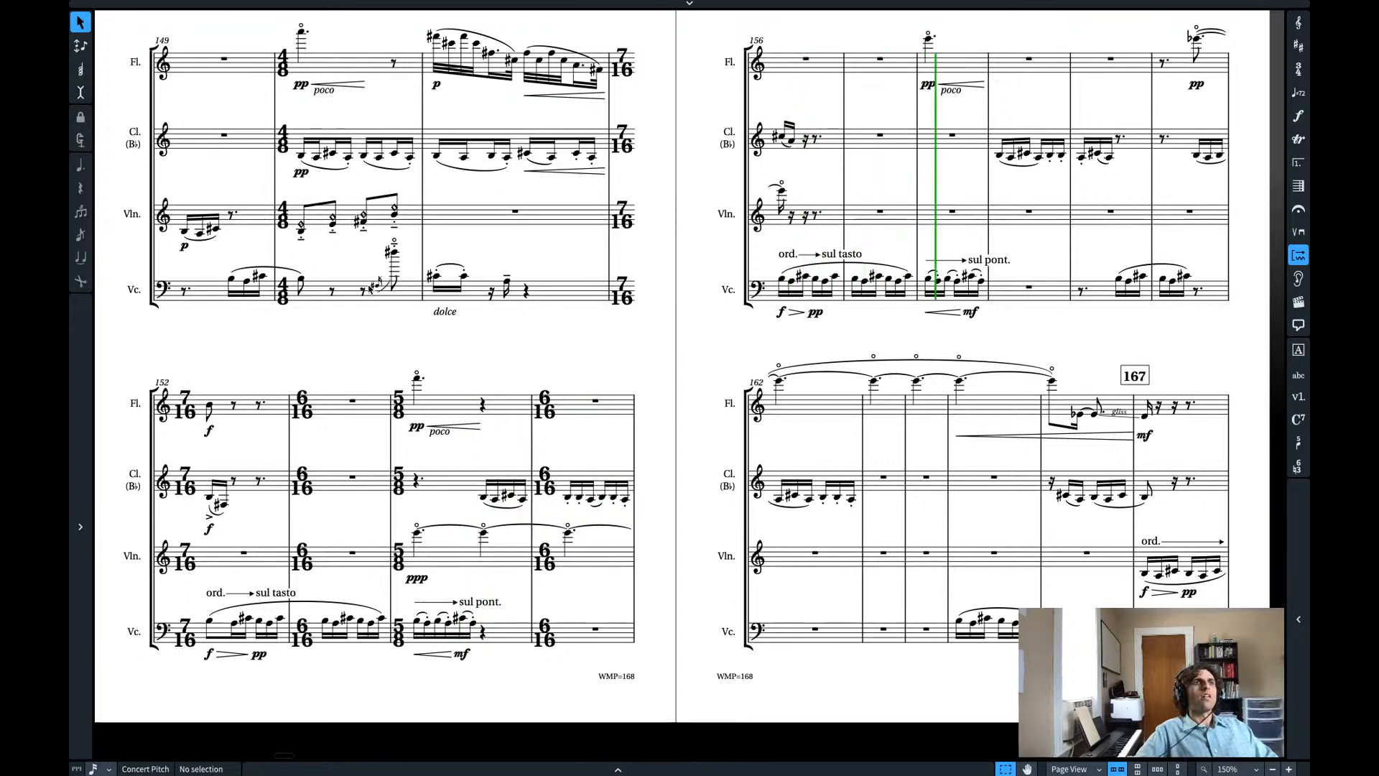
pyautogui.press('space')
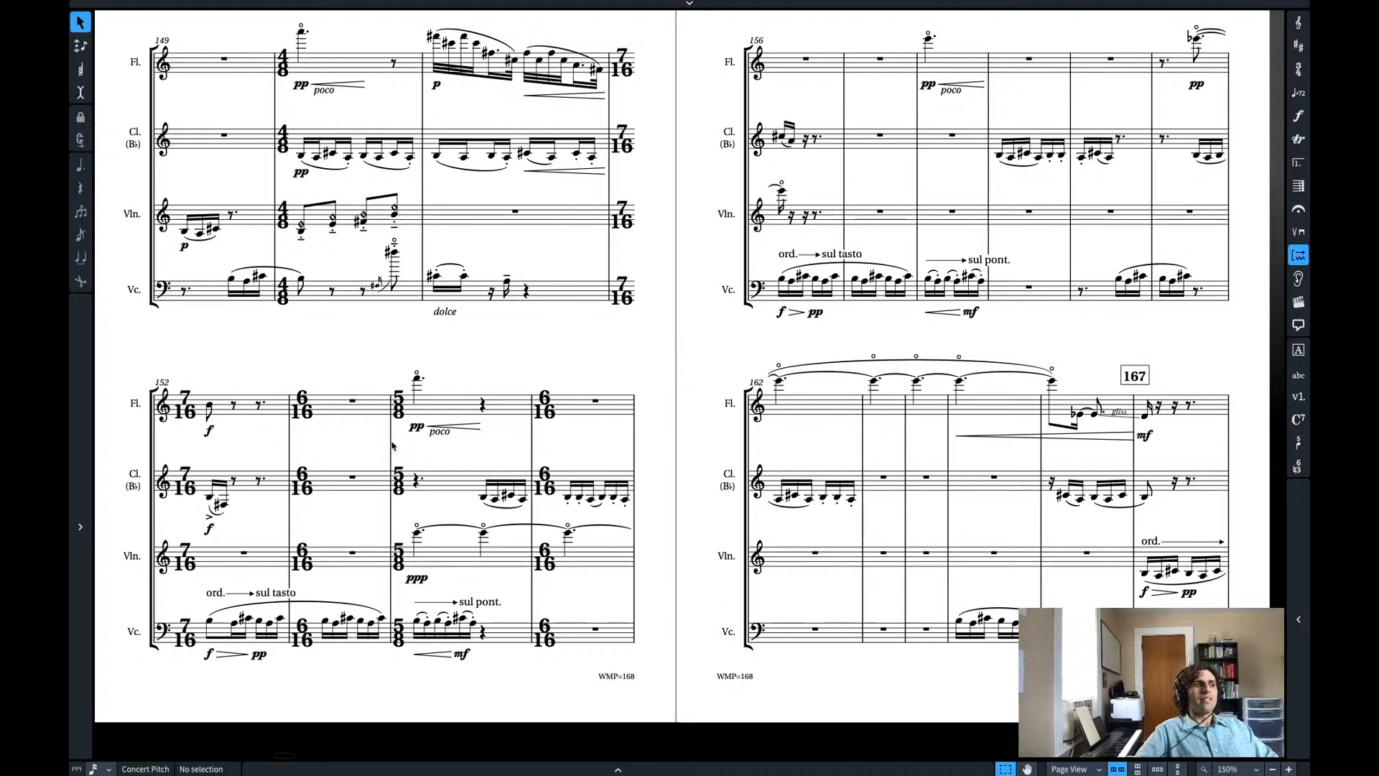
# - Change the pitch of the violin's tied harmonic in bars 154–156 to F4
pyautogui.click(418, 535)
pyautogui.hotkey('alt', 'Up')
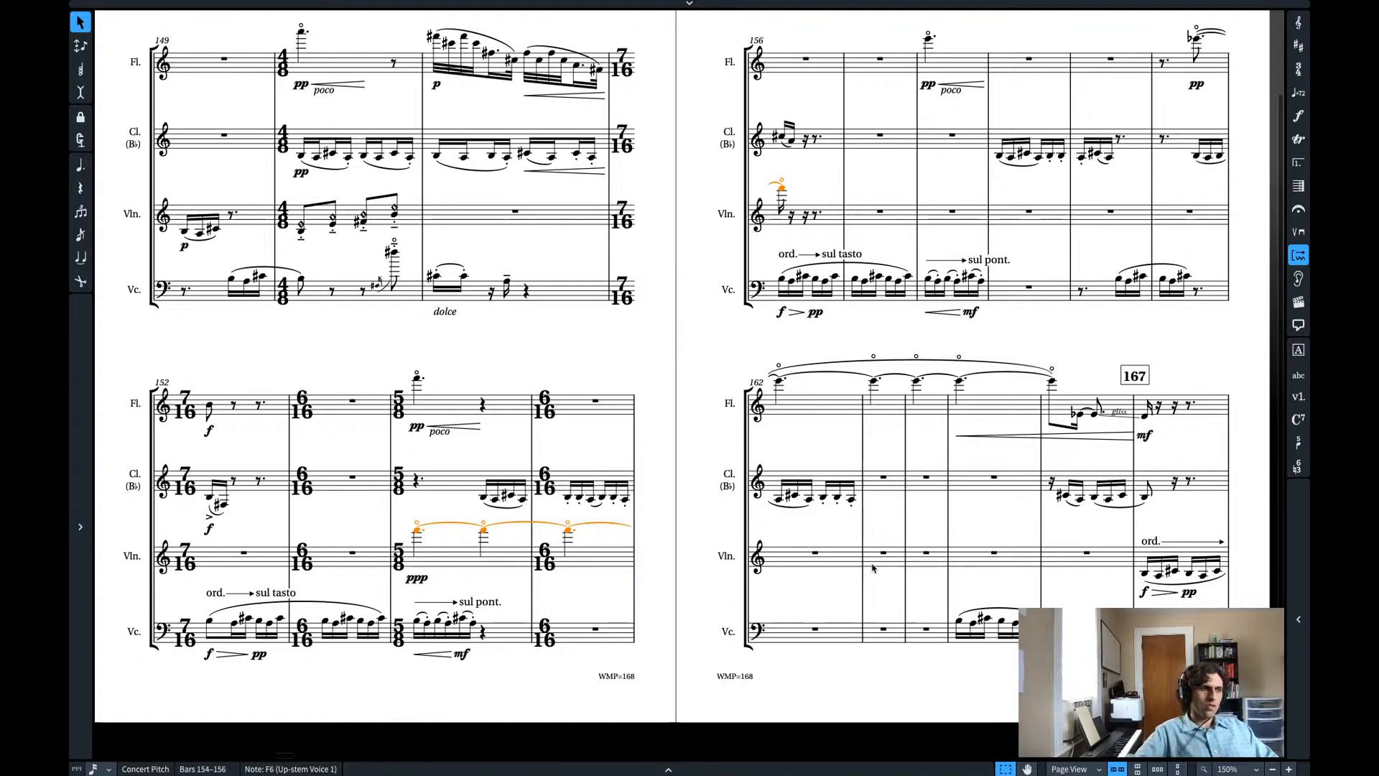
pyautogui.hotkey('ctrl', 'alt', 'Down')
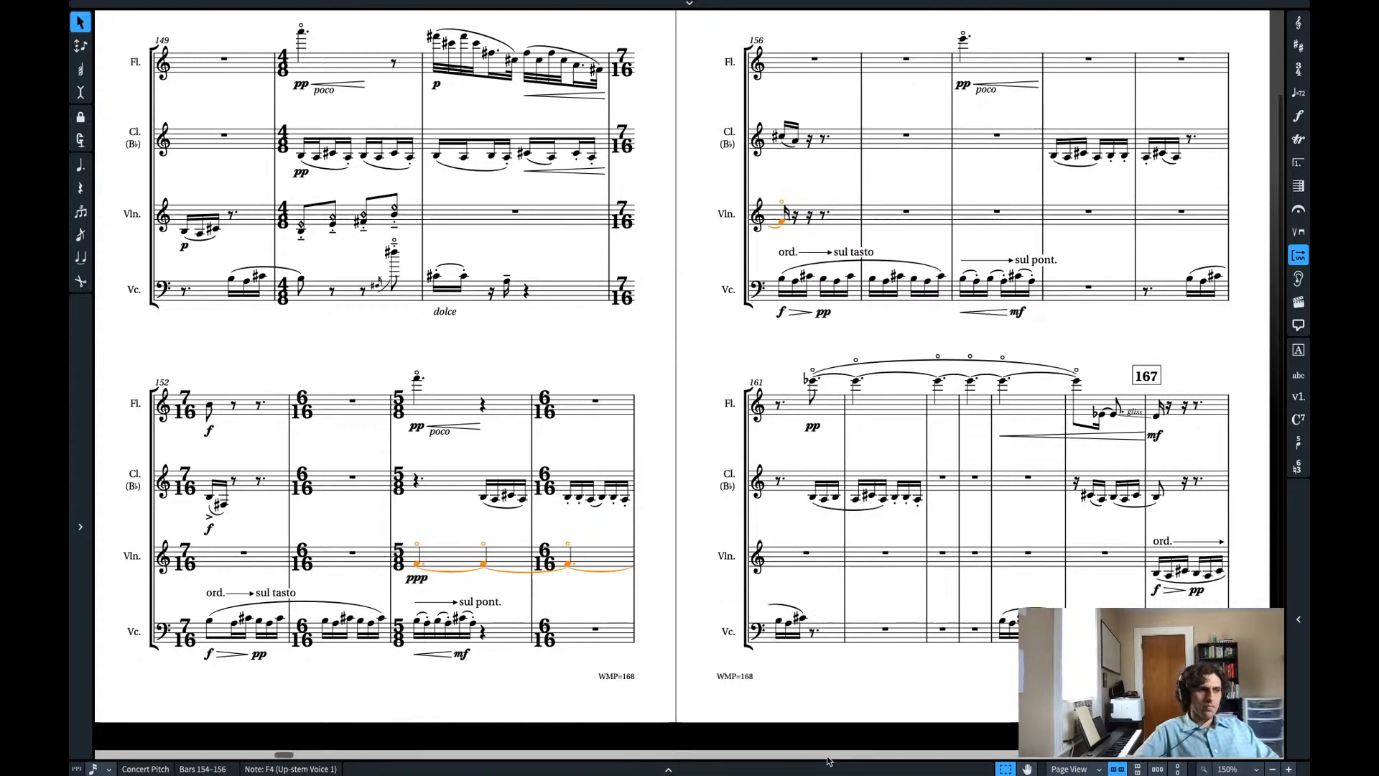
# - Change the violin's tied F4 to an artificial harmonic and override its partial
pyautogui.hotkey('ctrl', '8')
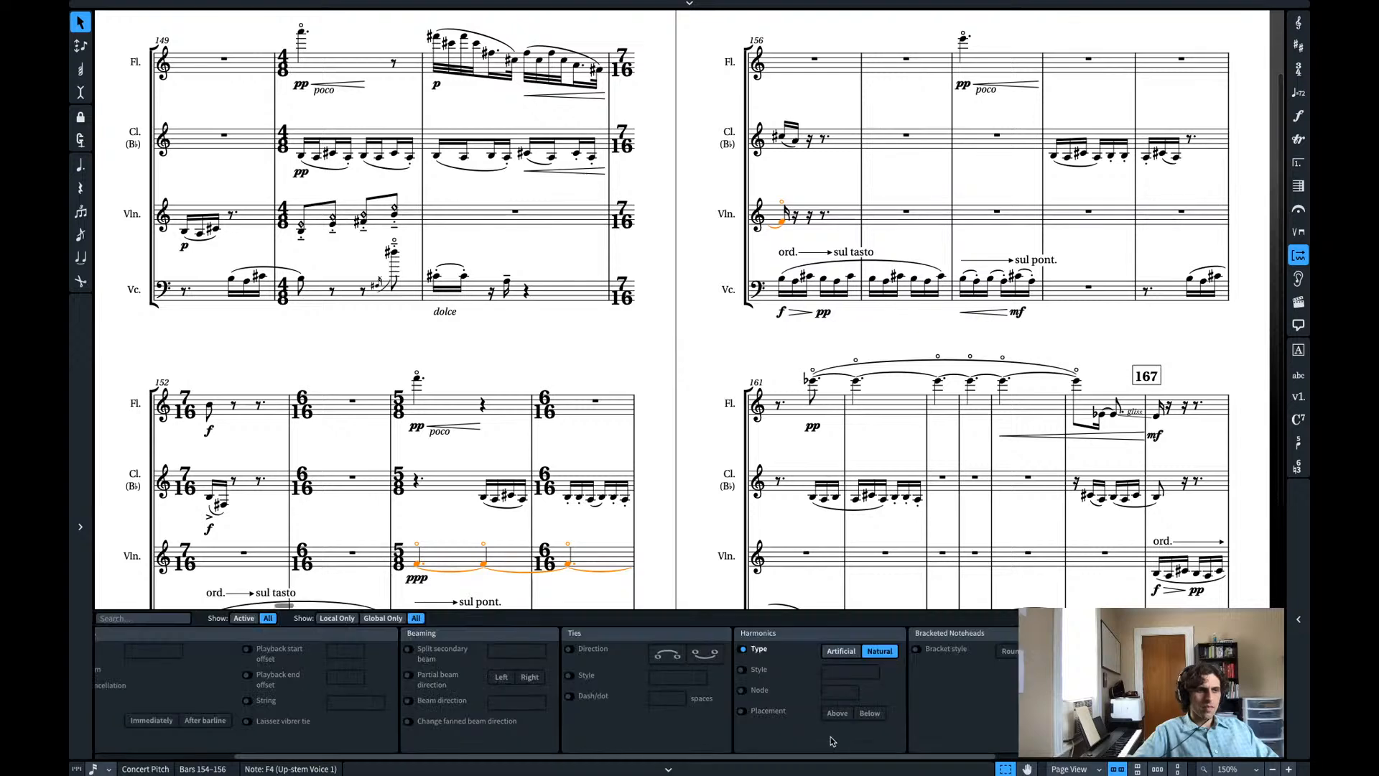
pyautogui.click(743, 691)
pyautogui.click(836, 651)
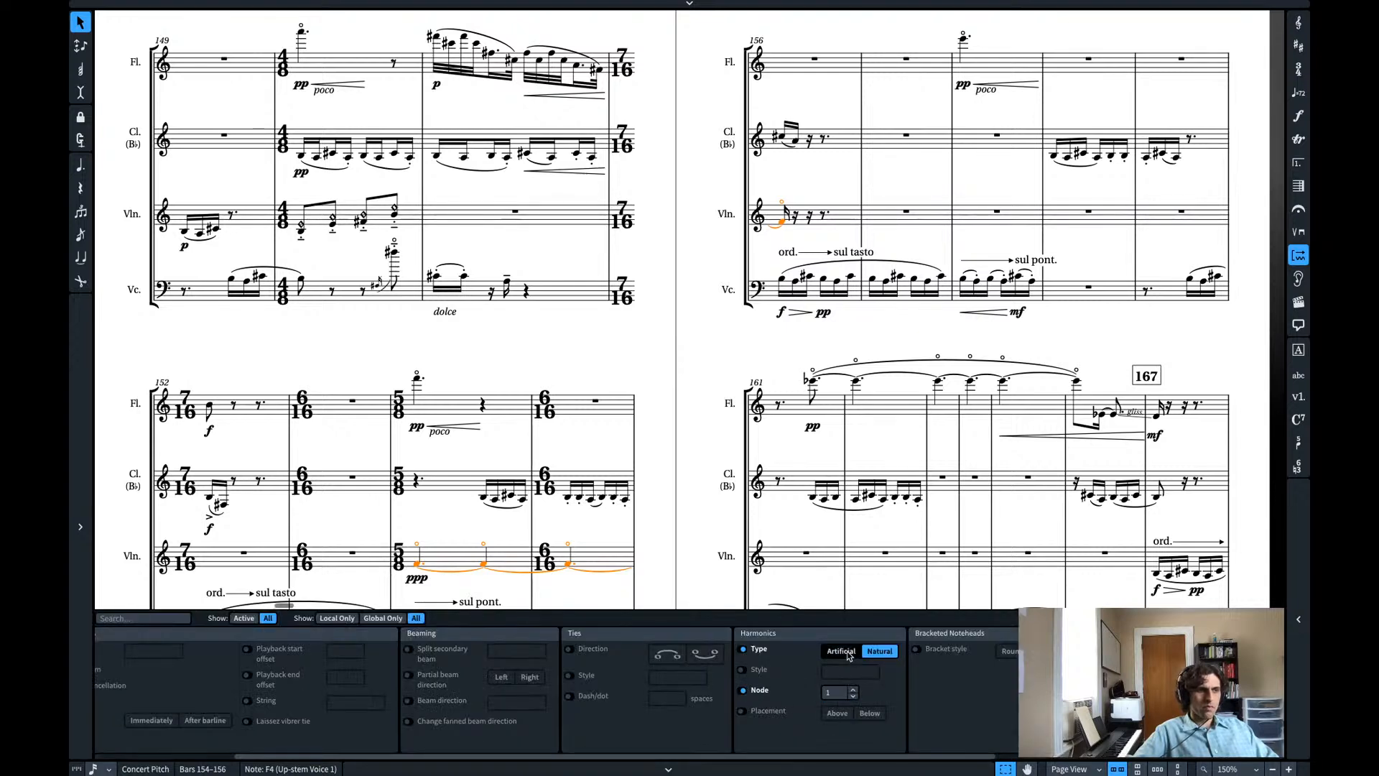
pyautogui.click(743, 712)
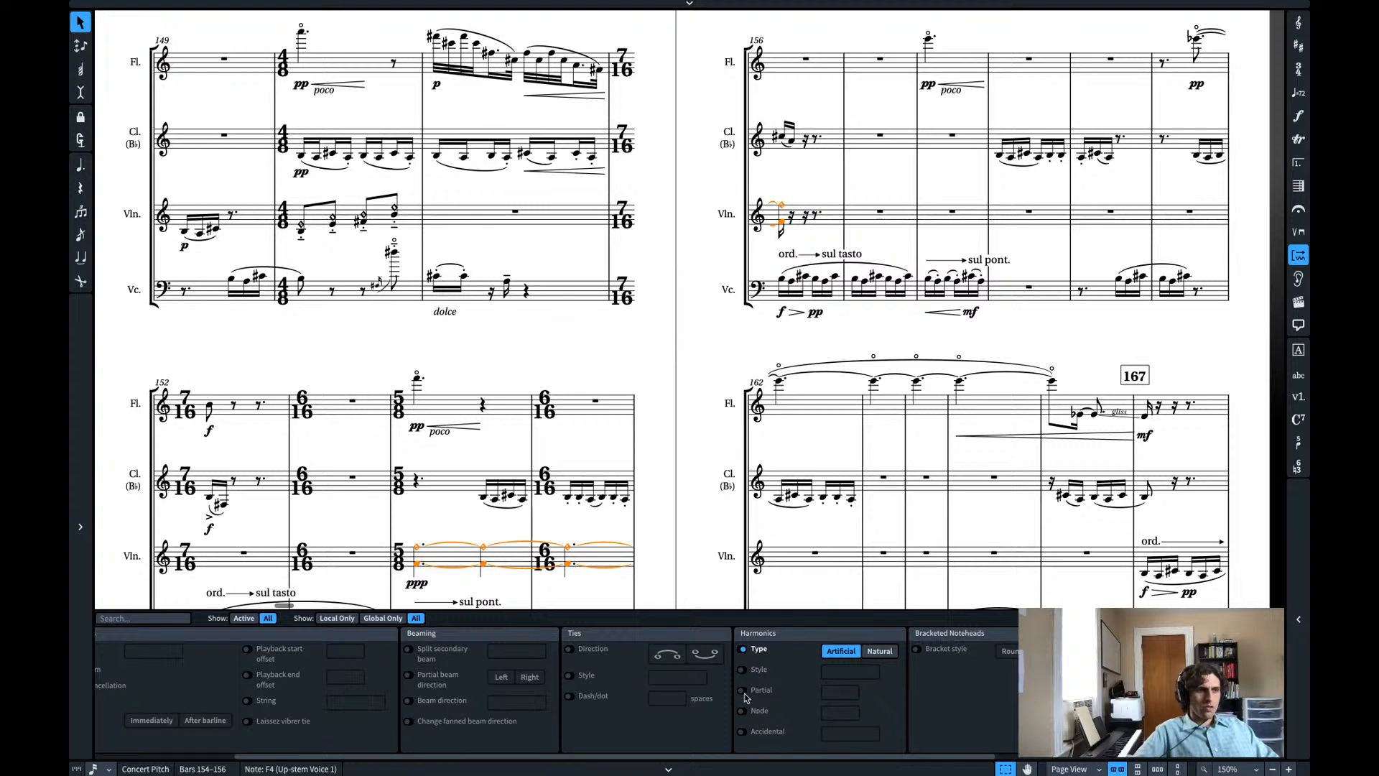
pyautogui.click(742, 691)
pyautogui.press('Up')
pyautogui.press('Up')
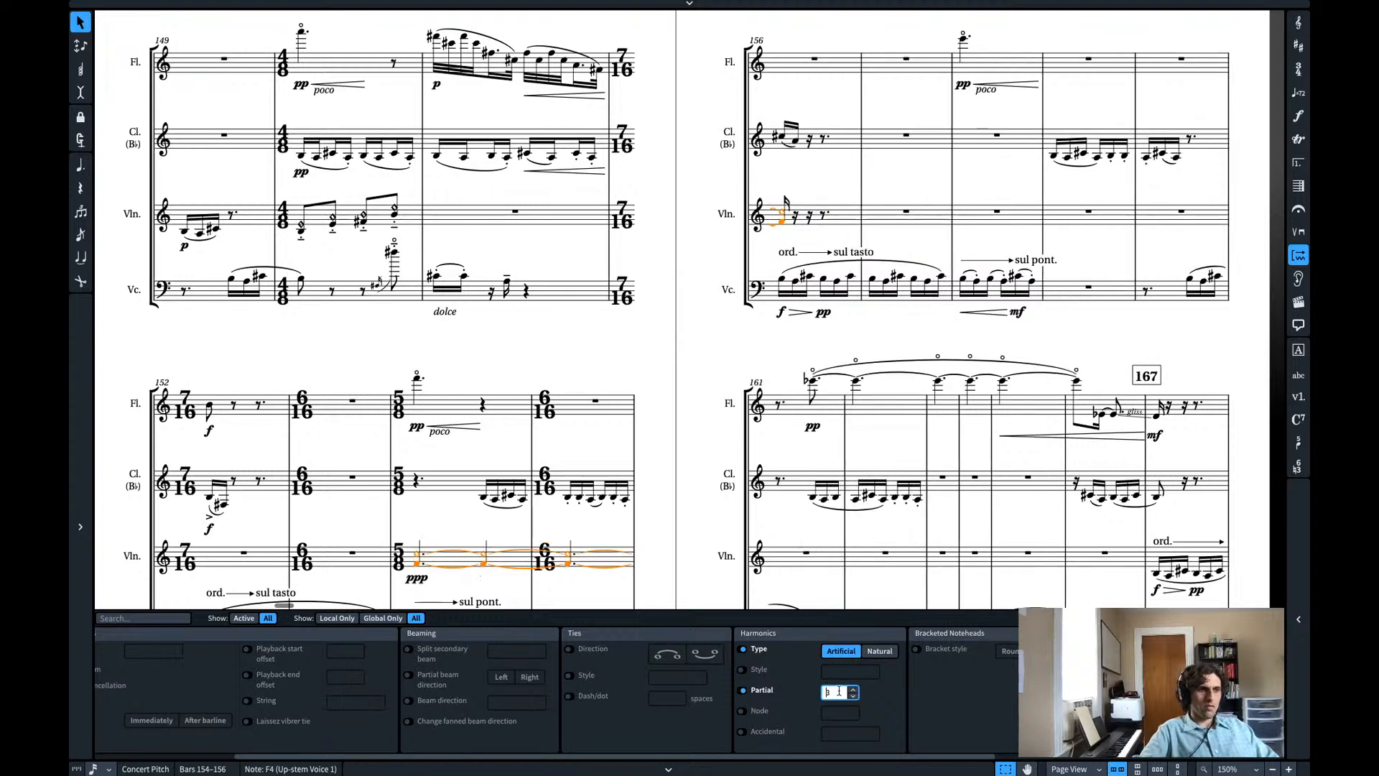
pyautogui.click(815, 769)
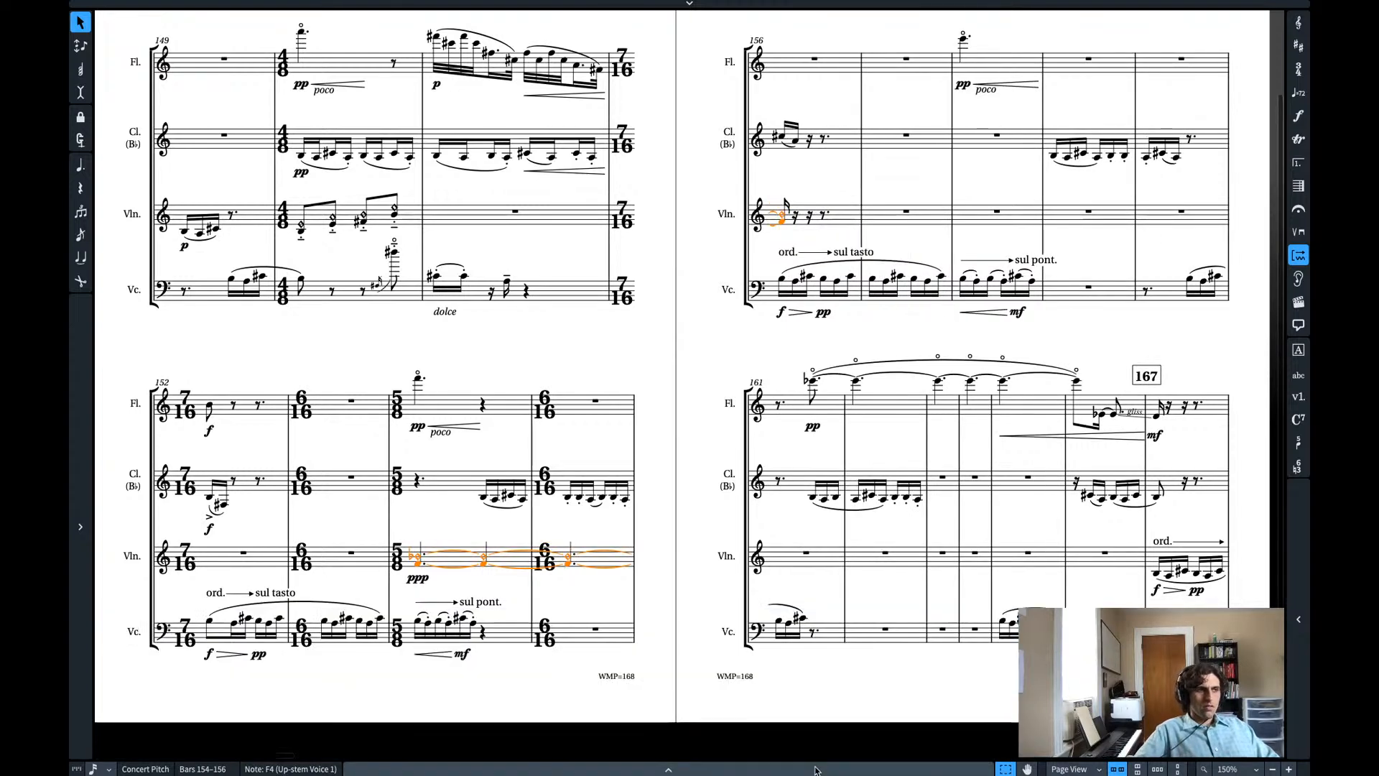
# - Play back from the clarinet's pp at the start of bar 150 into bar 159
pyautogui.click(455, 525)
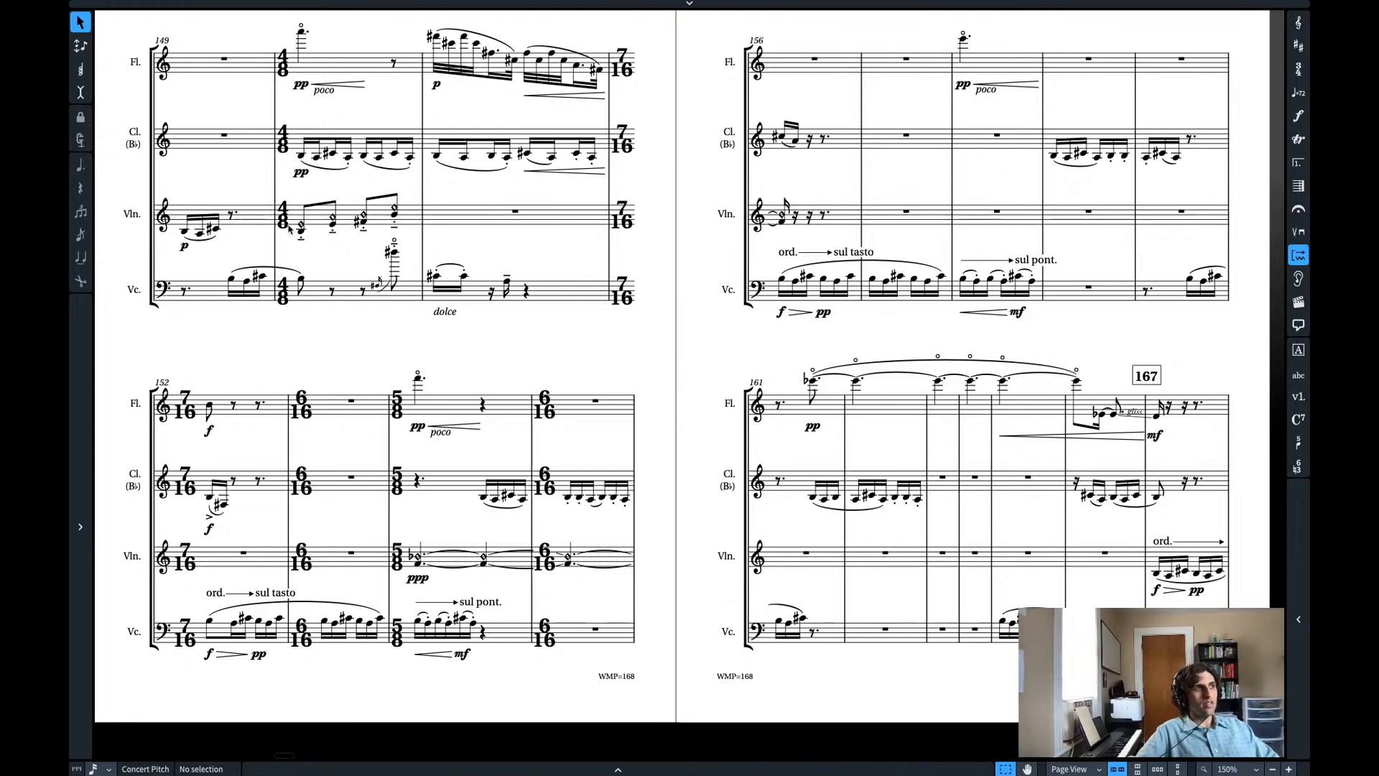
pyautogui.click(301, 175)
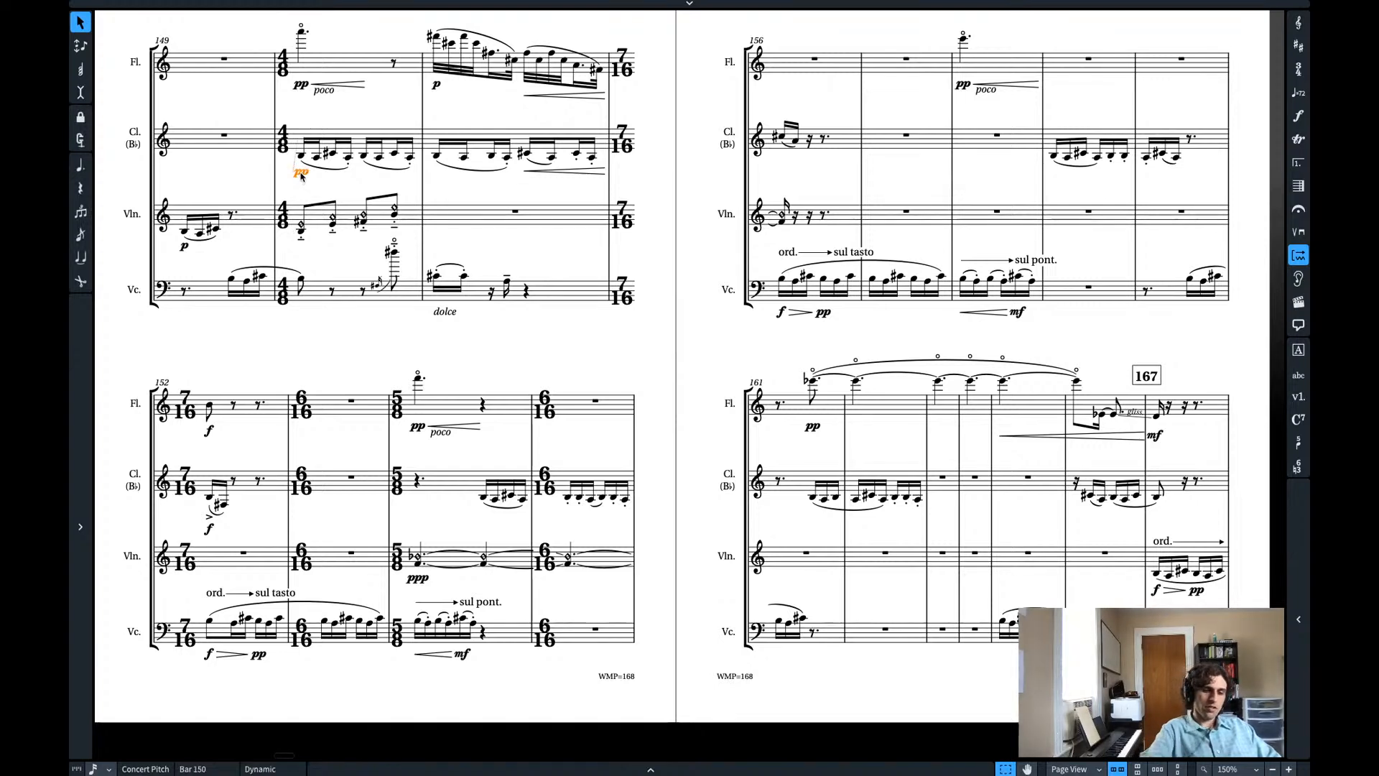
pyautogui.press('space')
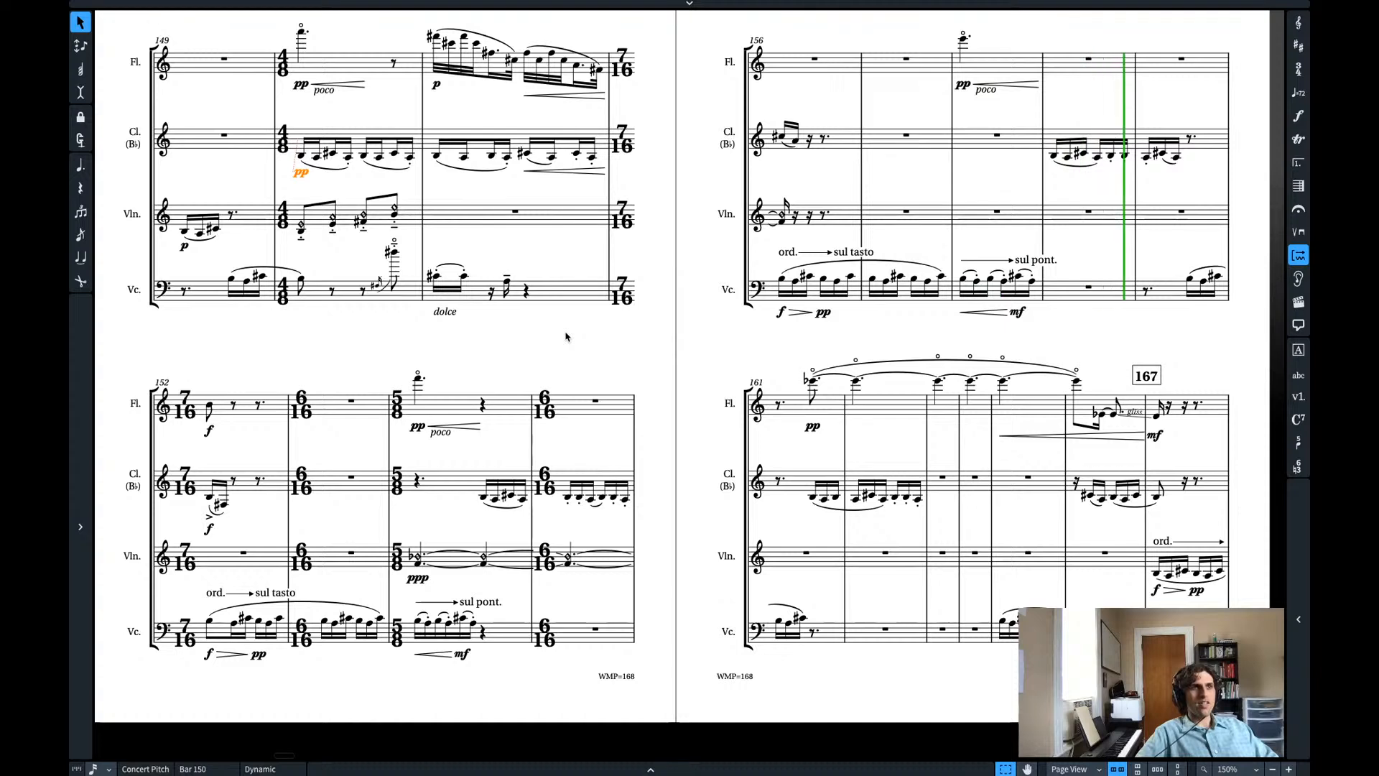
pyautogui.press('space')
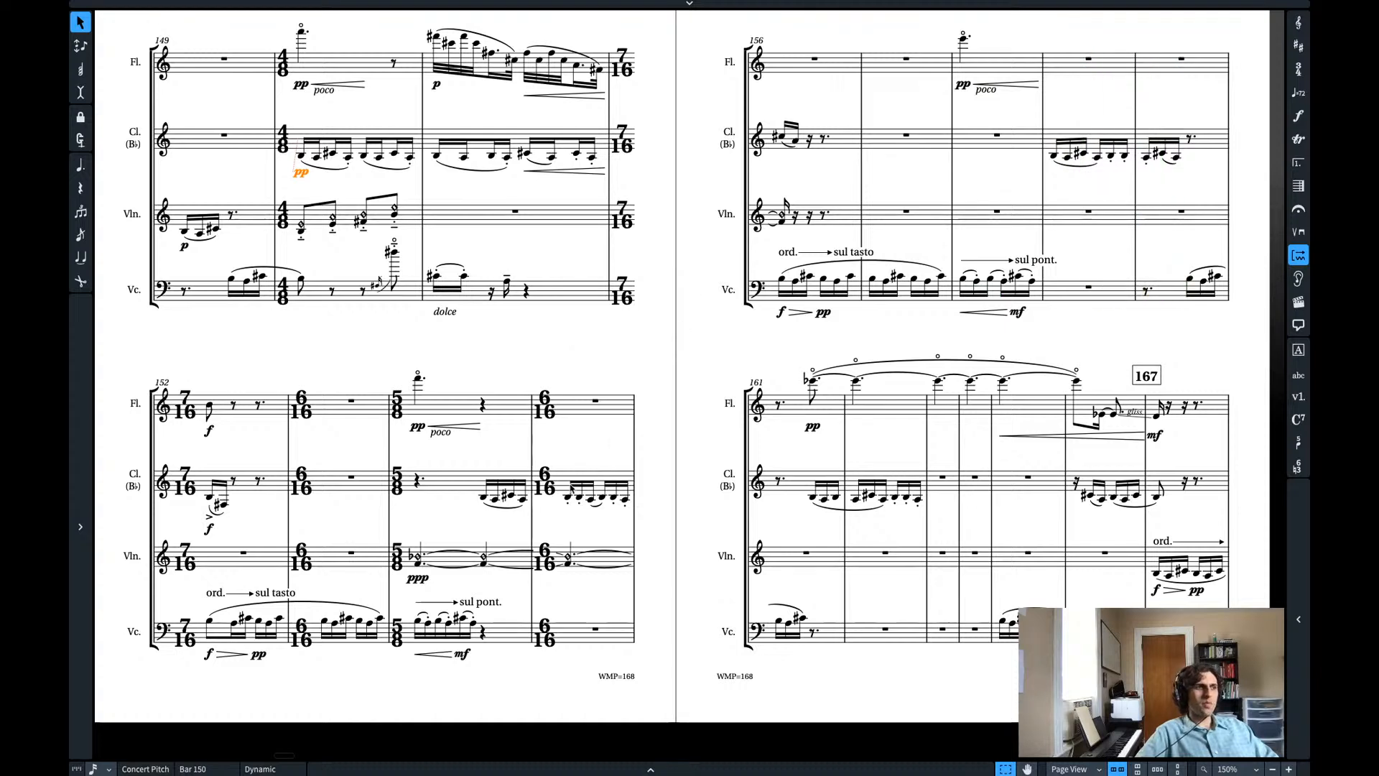
# - Copy the violin's tied artificial harmonic from bar 154 to the start of bar 158
pyautogui.click(424, 564)
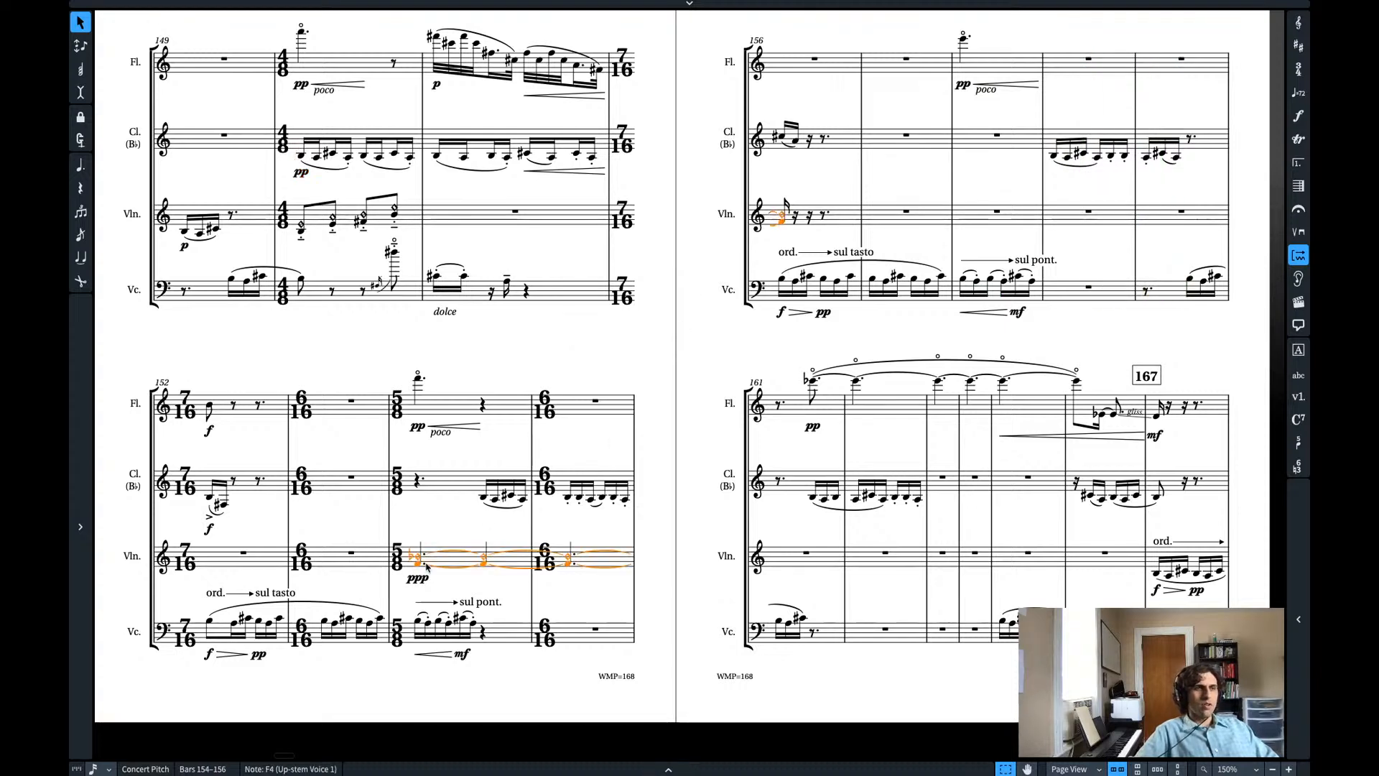
pyautogui.click(996, 213)
pyautogui.hotkey('ctrl', 'v')
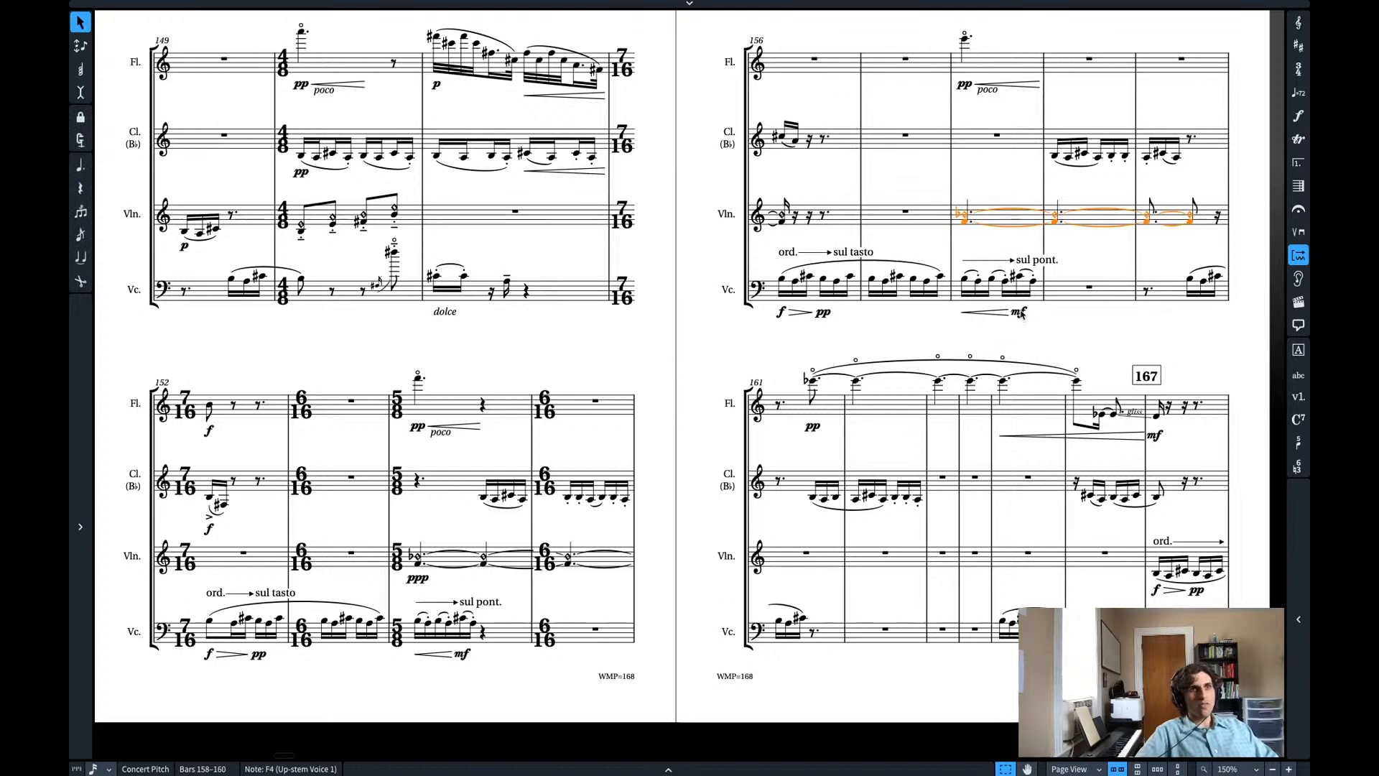
# - Lengthen the violin's copied tied harmonic at bar 158 into bar 161 and change its type to Natural
pyautogui.hotkey('shift', 'alt', 'Right')
pyautogui.hotkey('shift', 'alt', 'Right')
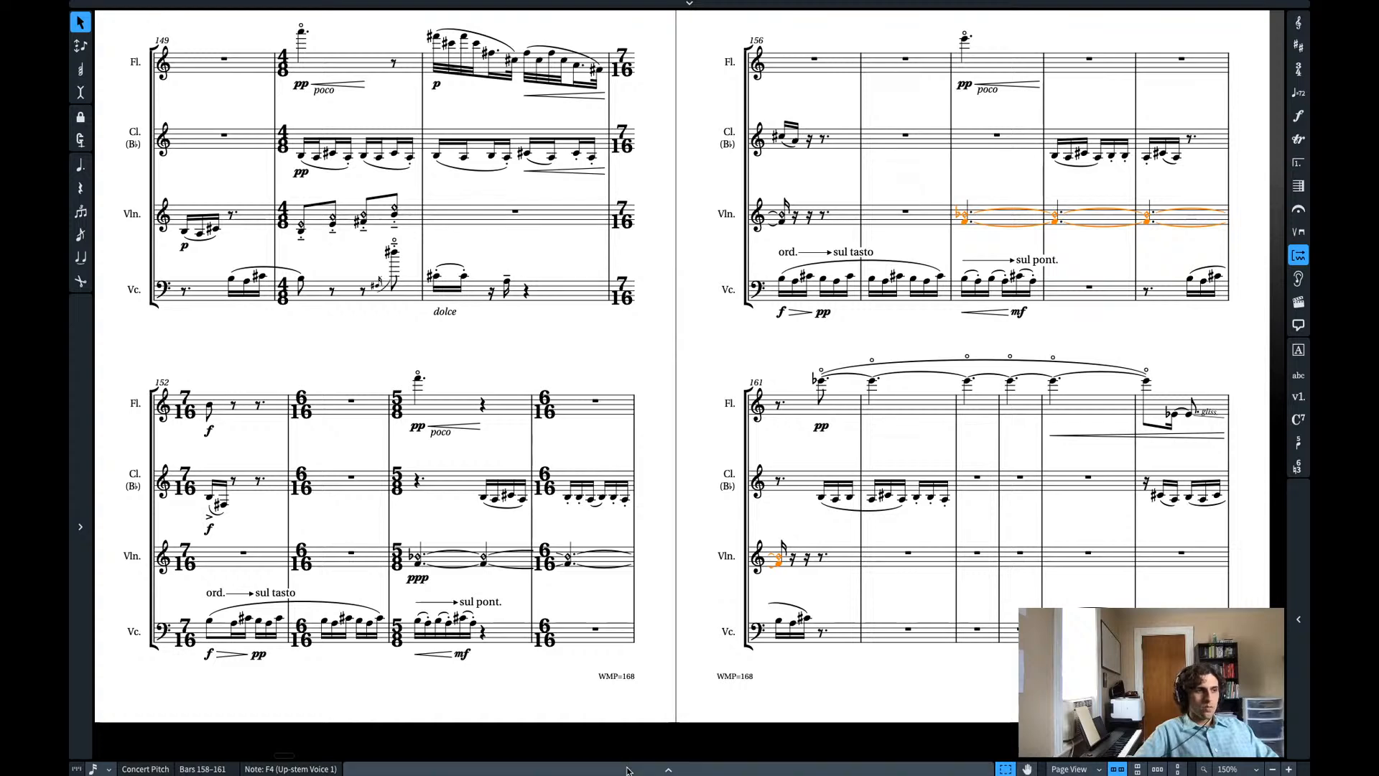
pyautogui.click(668, 769)
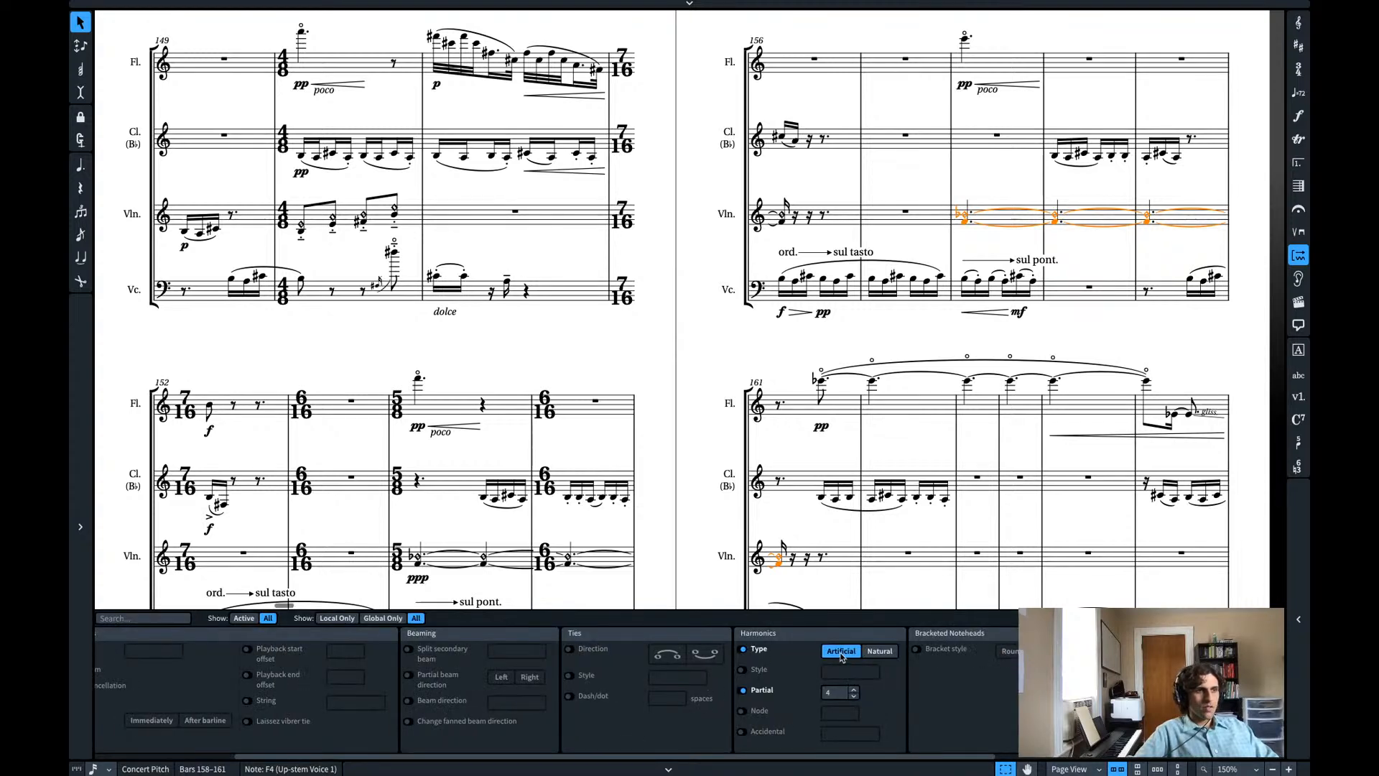
pyautogui.click(867, 654)
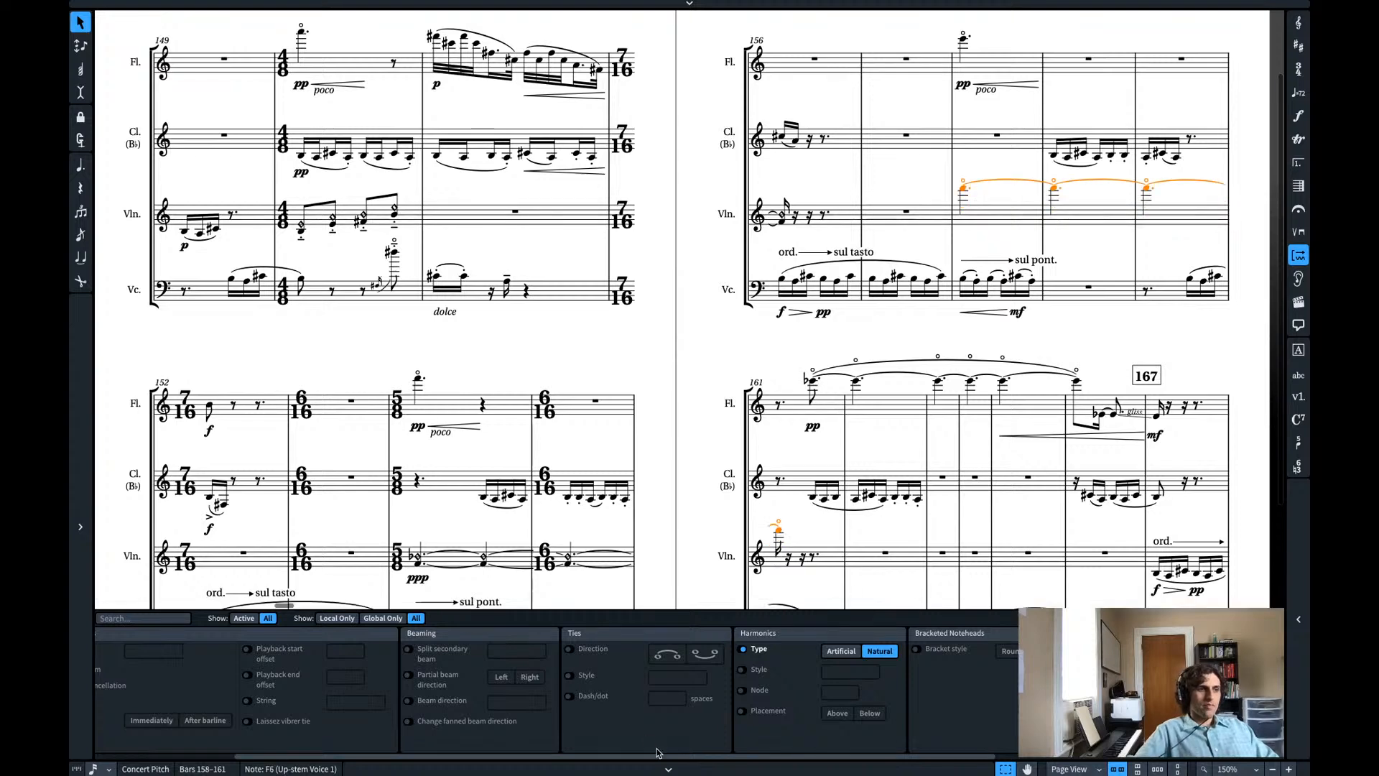
pyautogui.click(668, 769)
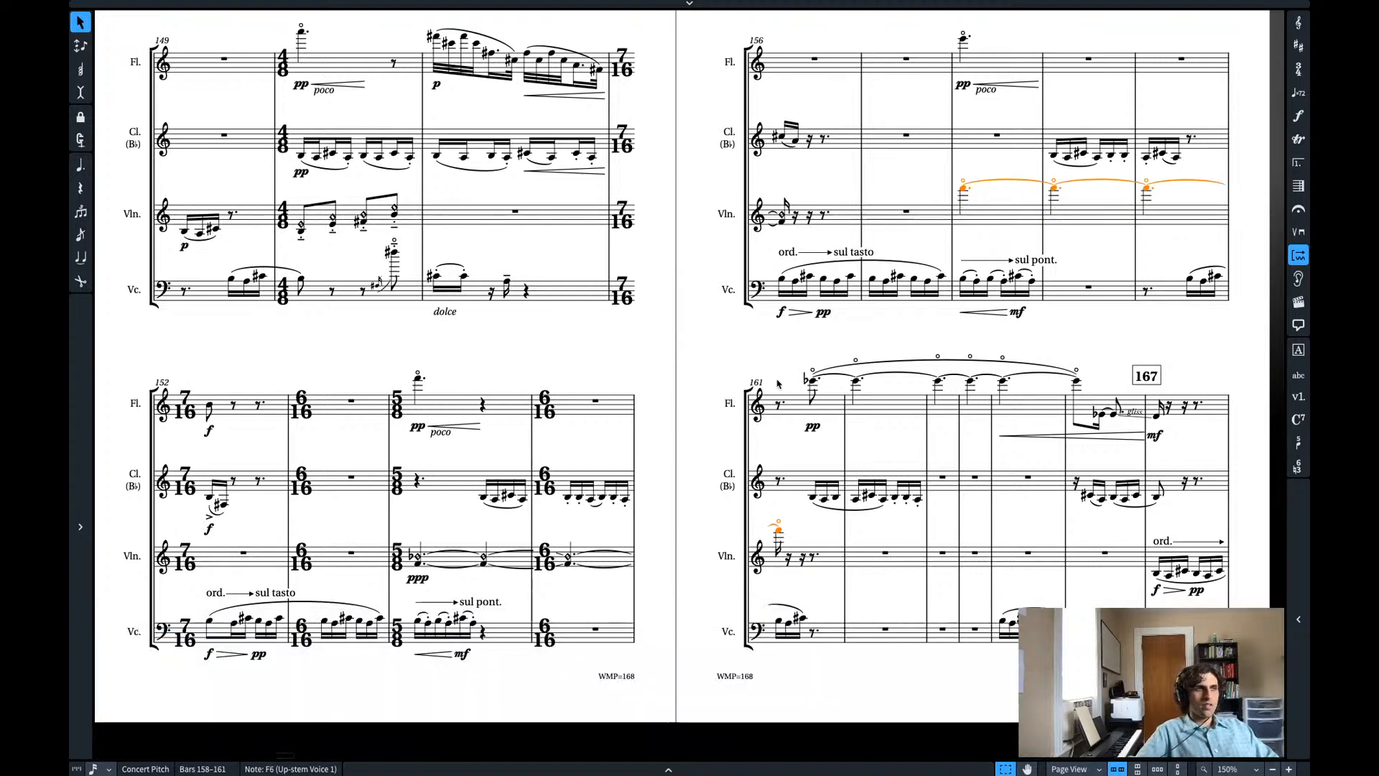
# - Extend the violin's tied harmonics so that they end with an eighth note in bars 156 and 161
pyautogui.click(781, 218)
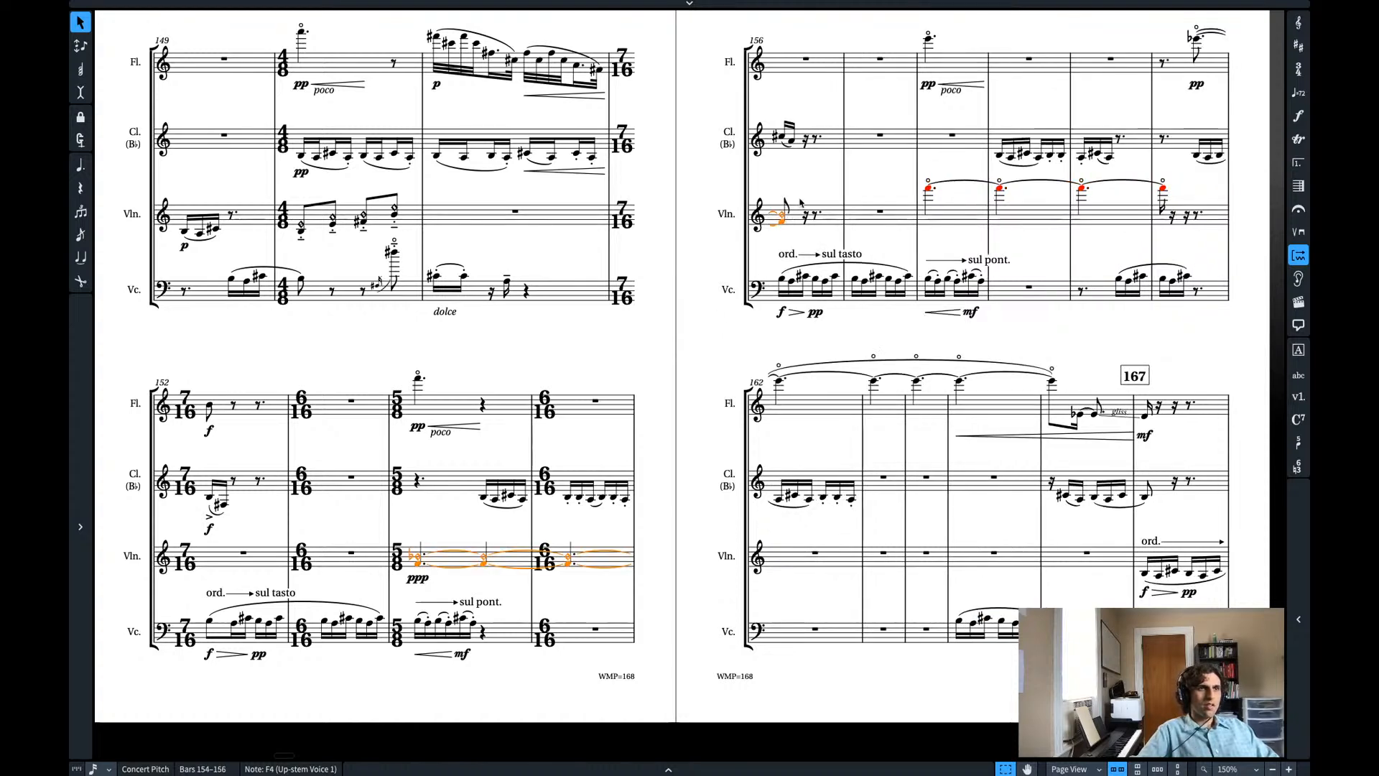
pyautogui.click(1164, 189)
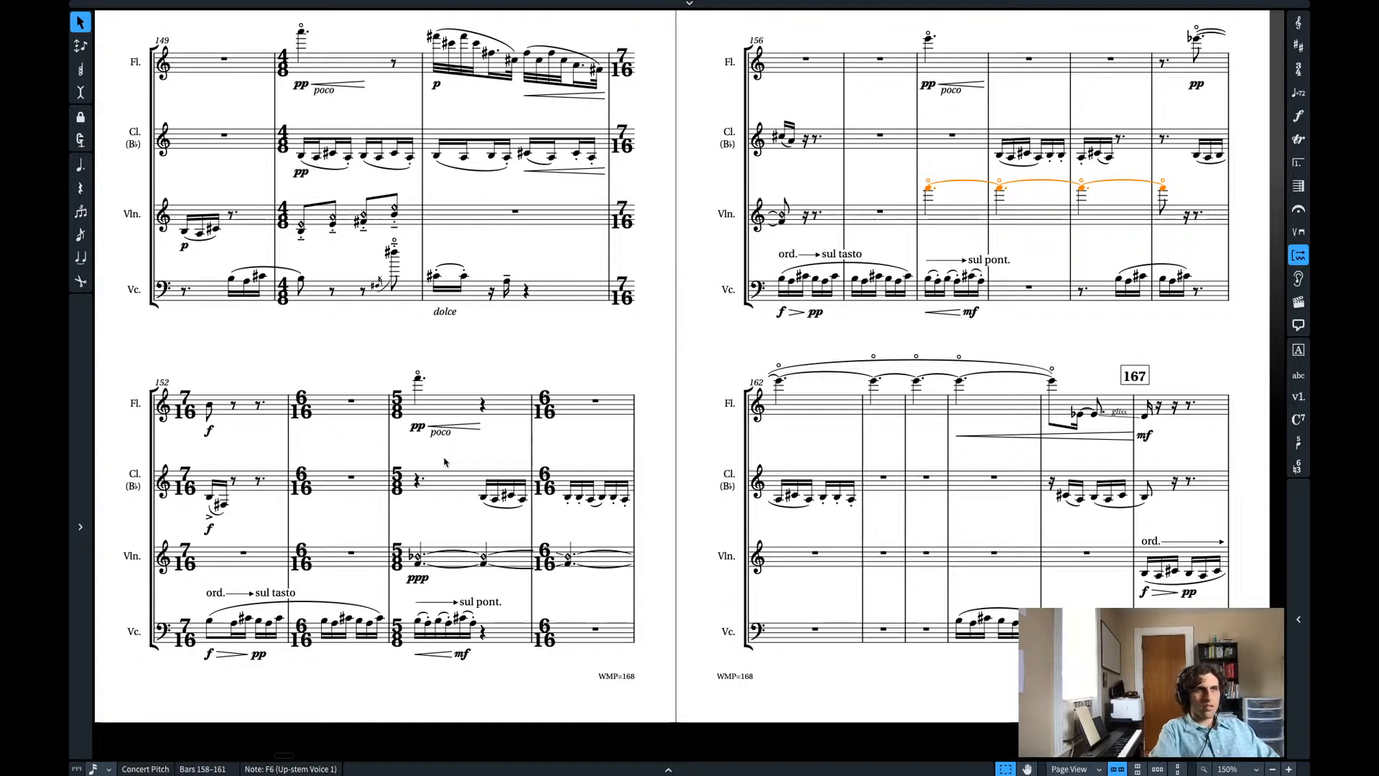
pyautogui.hotkey('shift', 'd')
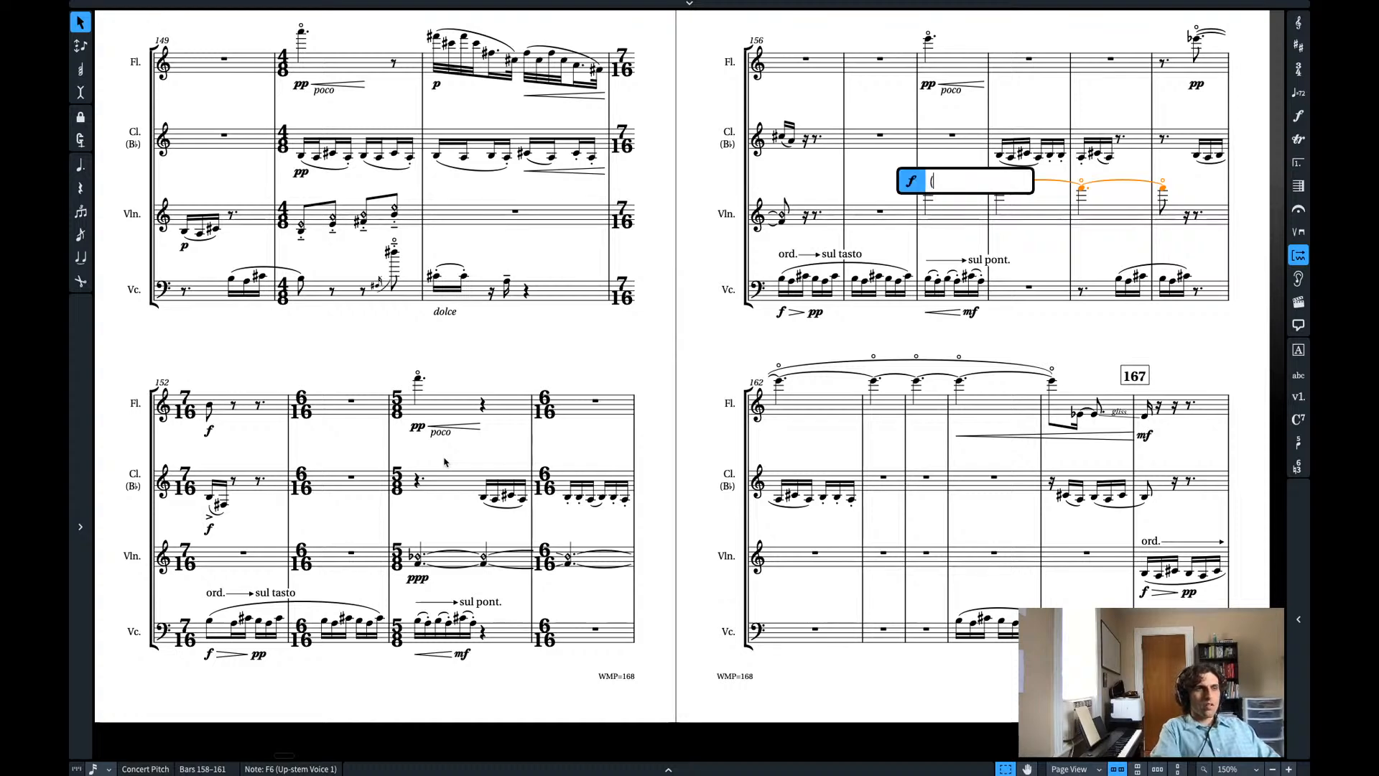
pyautogui.press('Escape')
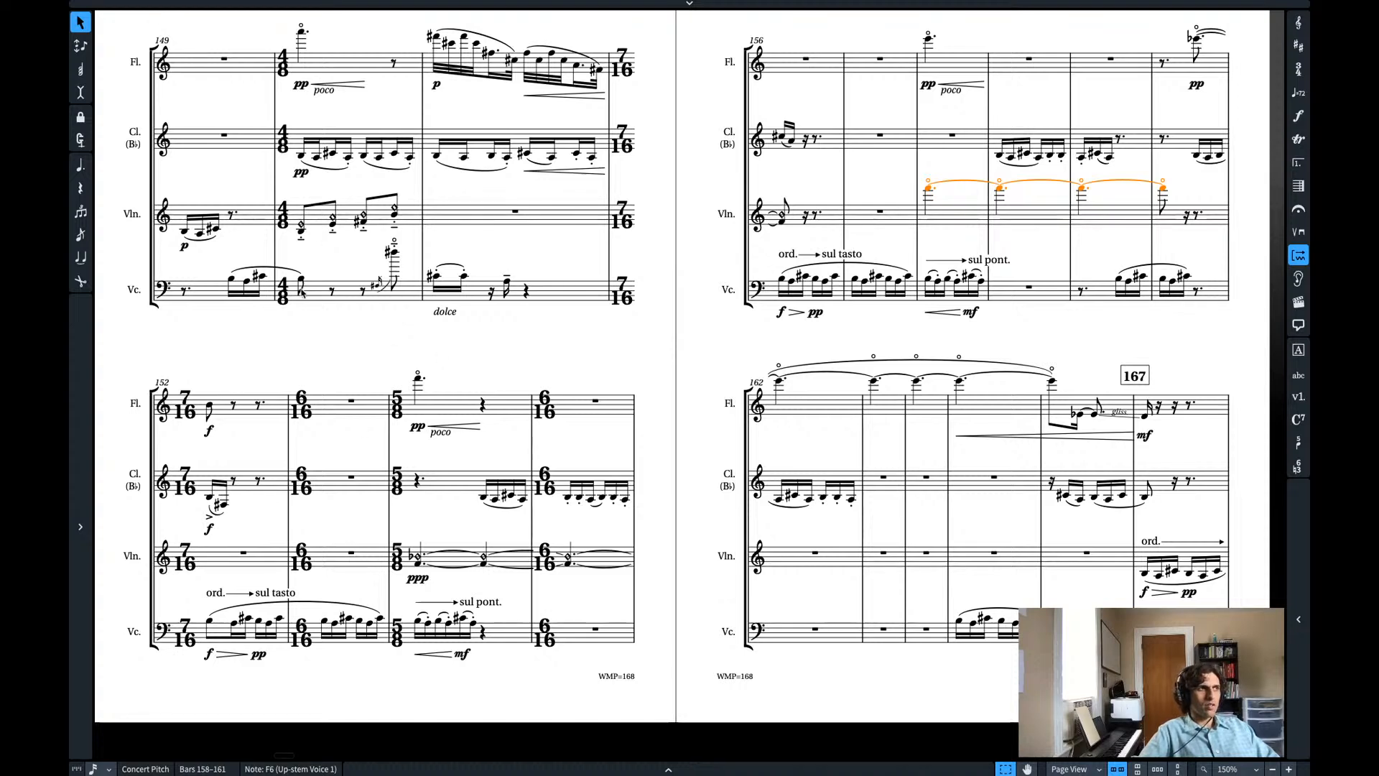
# - Play back the revised passage up to bar 162
pyautogui.hscroll(-5, 302, 291)
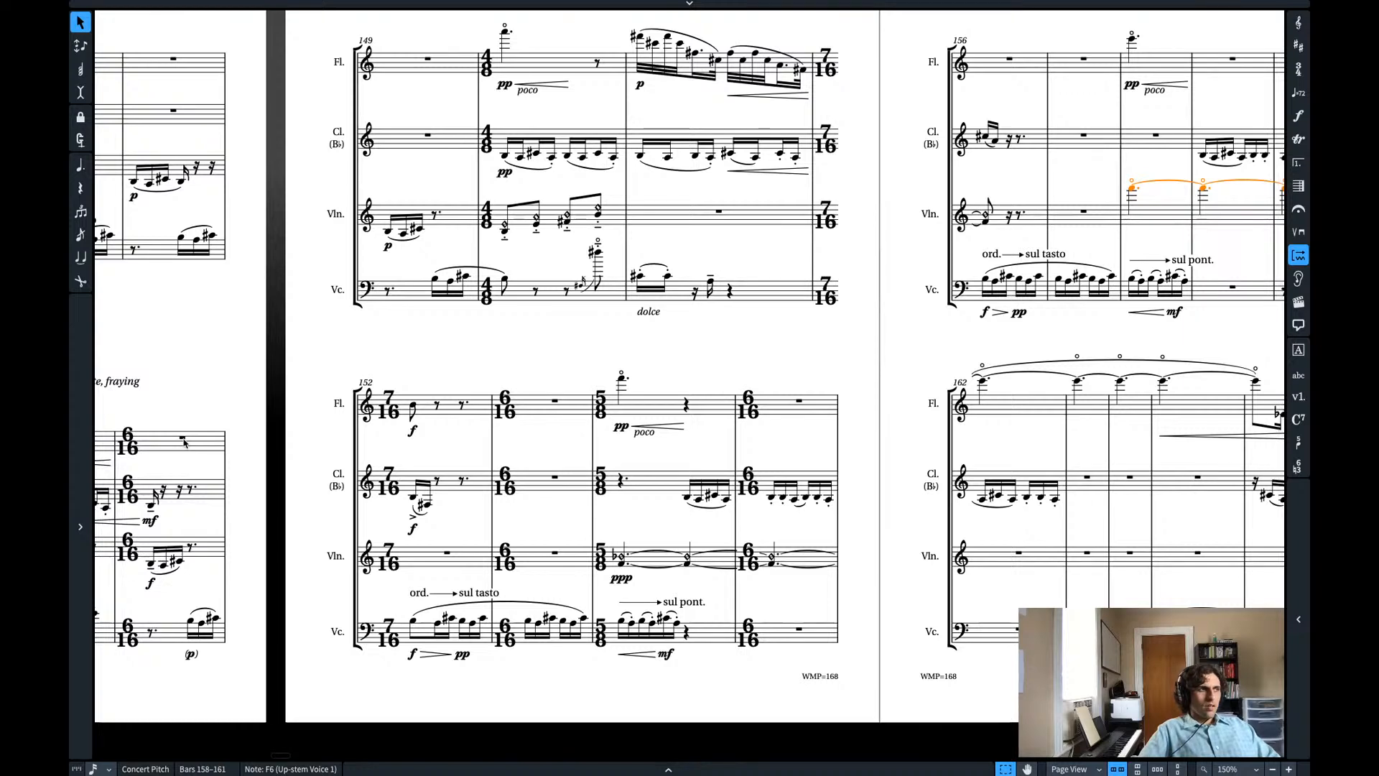
pyautogui.press('Home')
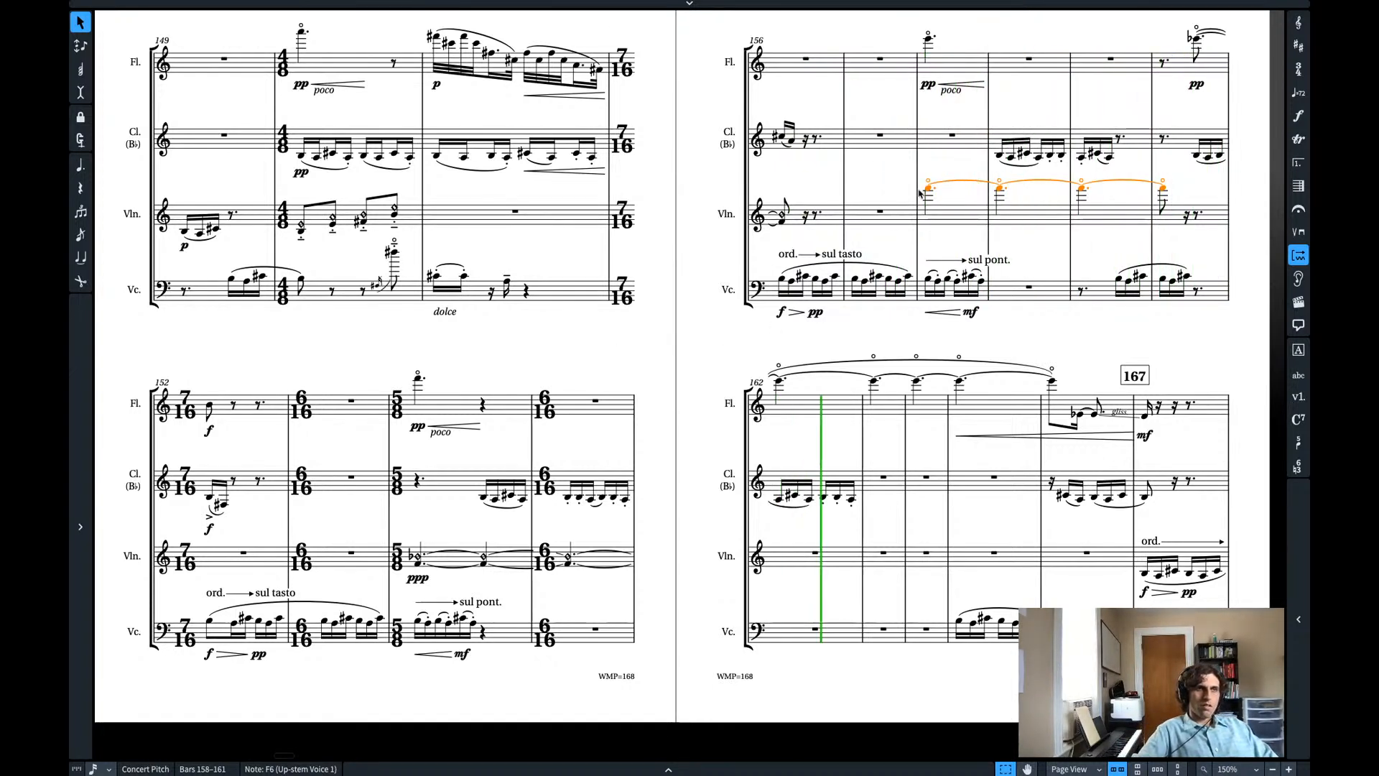
pyautogui.press('space')
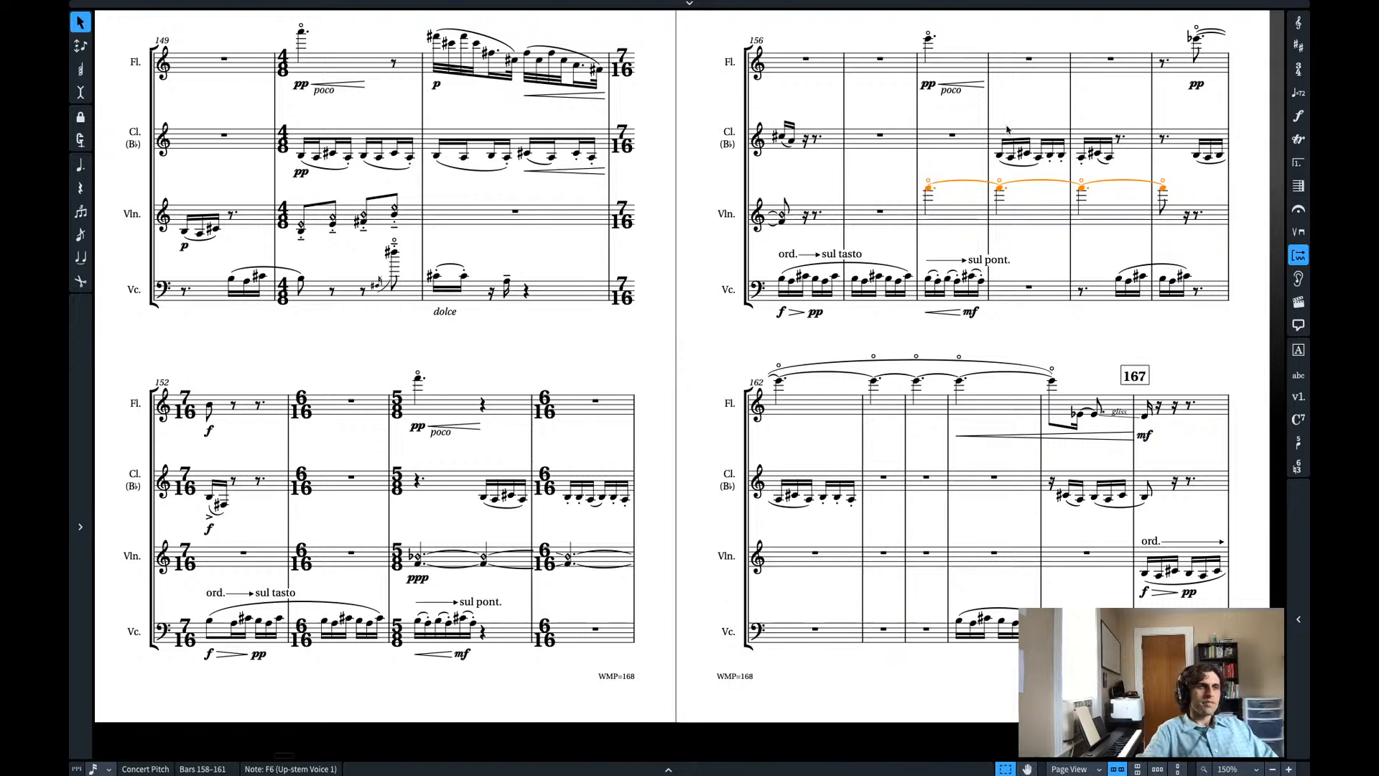
# - Lower the violin's natural harmonic starting in bar 158 to E6 and shorten it to end within bar 160
pyautogui.press('Down')
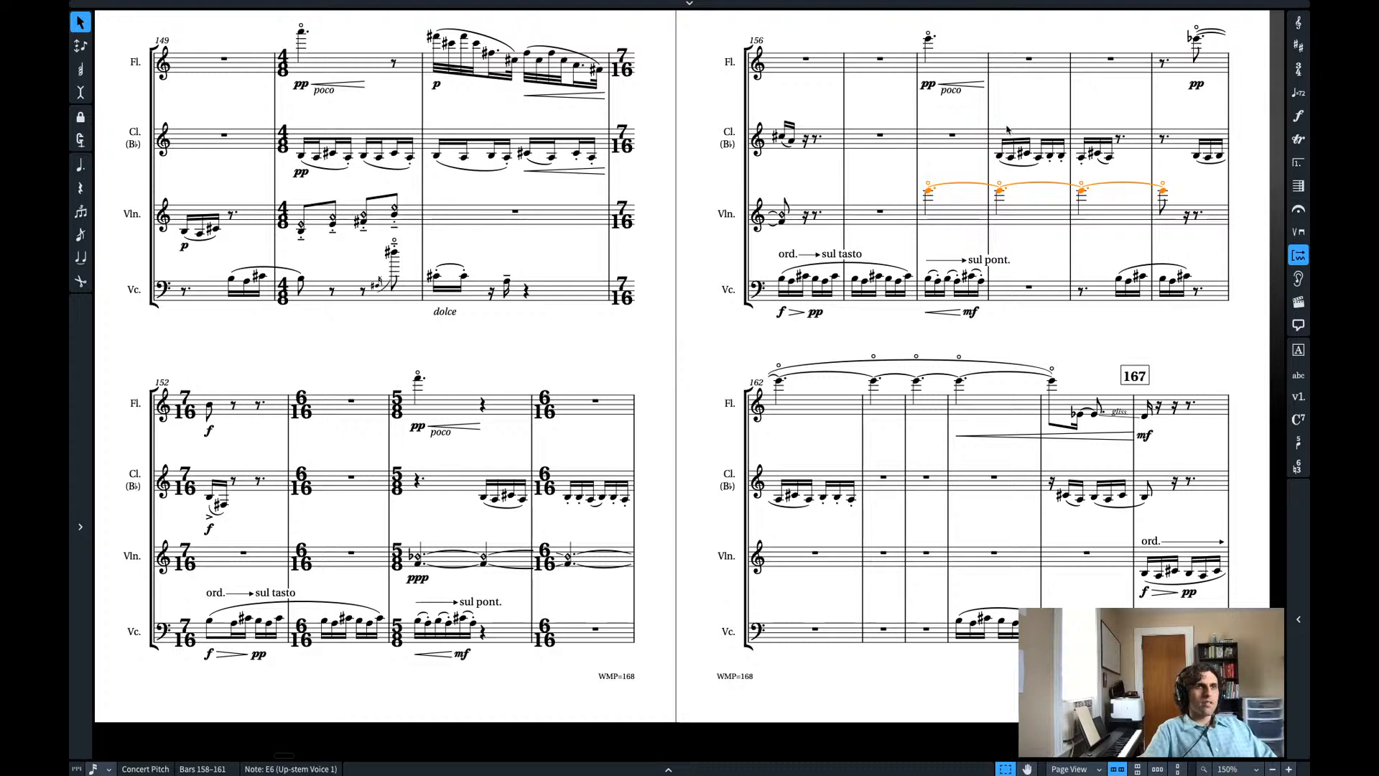
pyautogui.hotkey('shift', 'alt', 'Left')
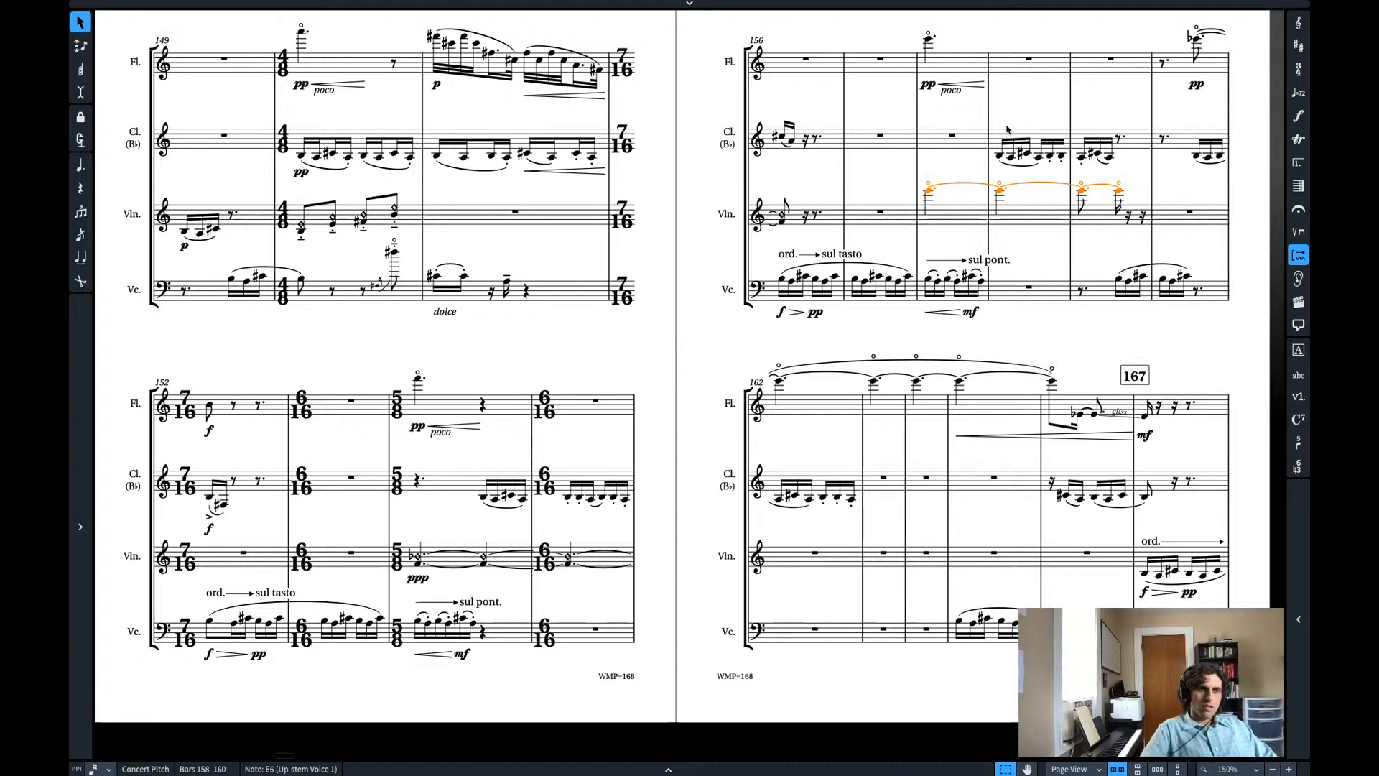
# - Add a crescendo to mf under the violin's tied harmonic in bar 160
pyautogui.hotkey('shift', 'd')
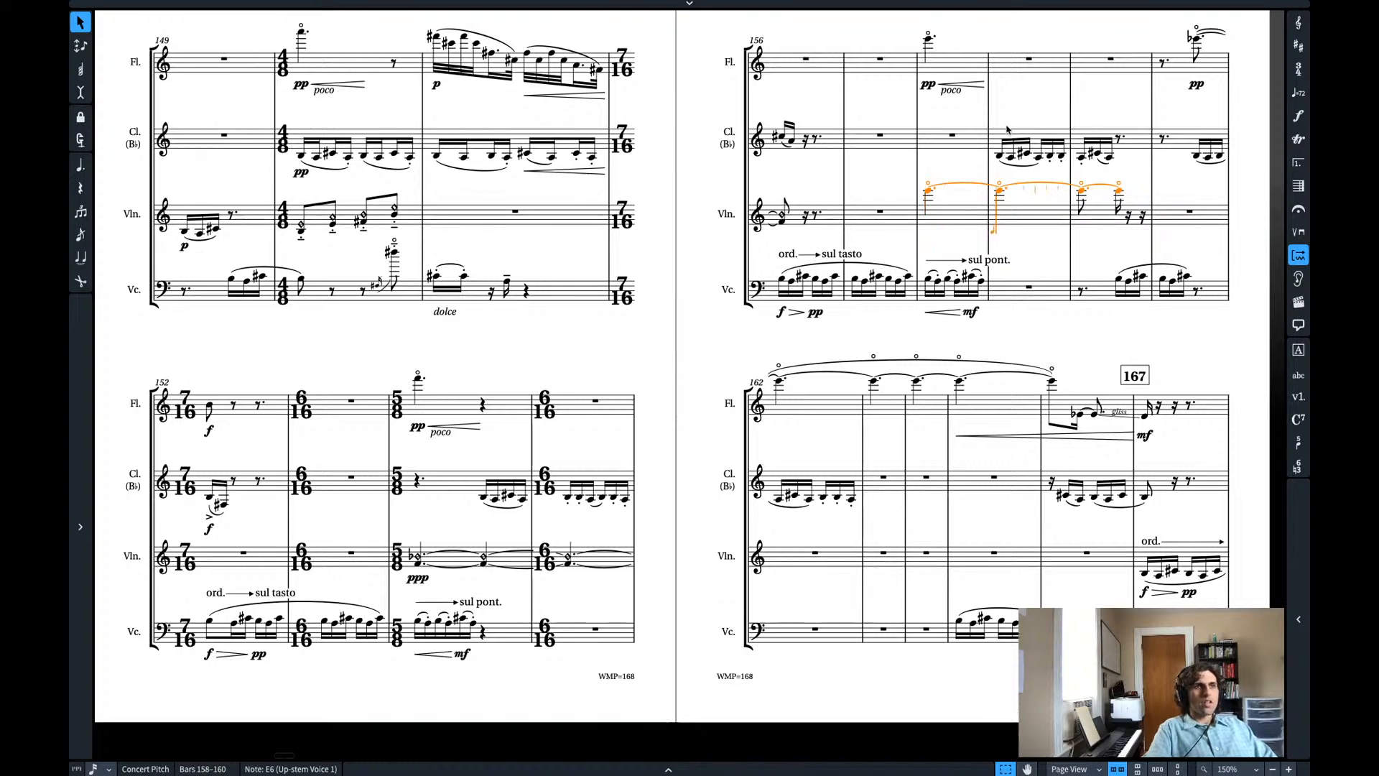
pyautogui.press('super+Right')
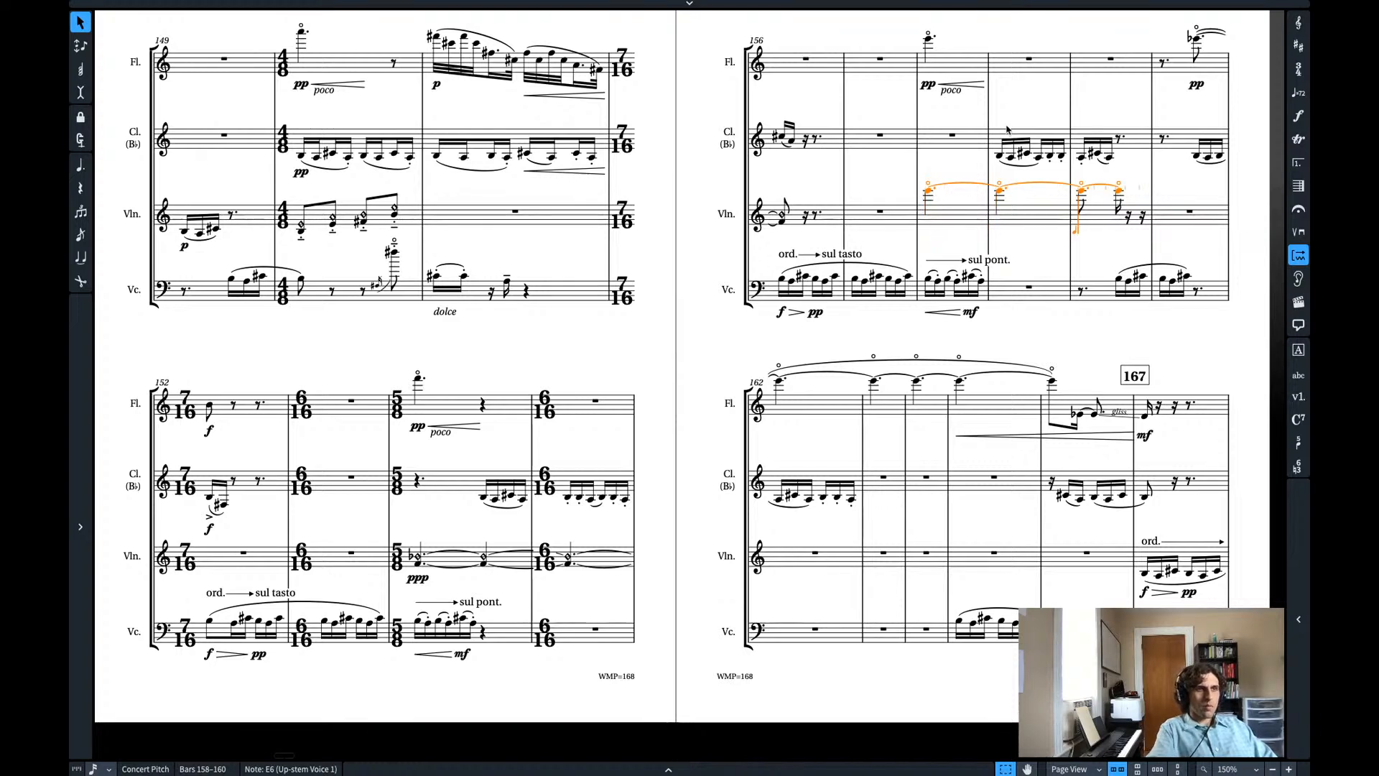
pyautogui.hotkey('shift', 'd')
pyautogui.write('<mf')
pyautogui.press('Return')
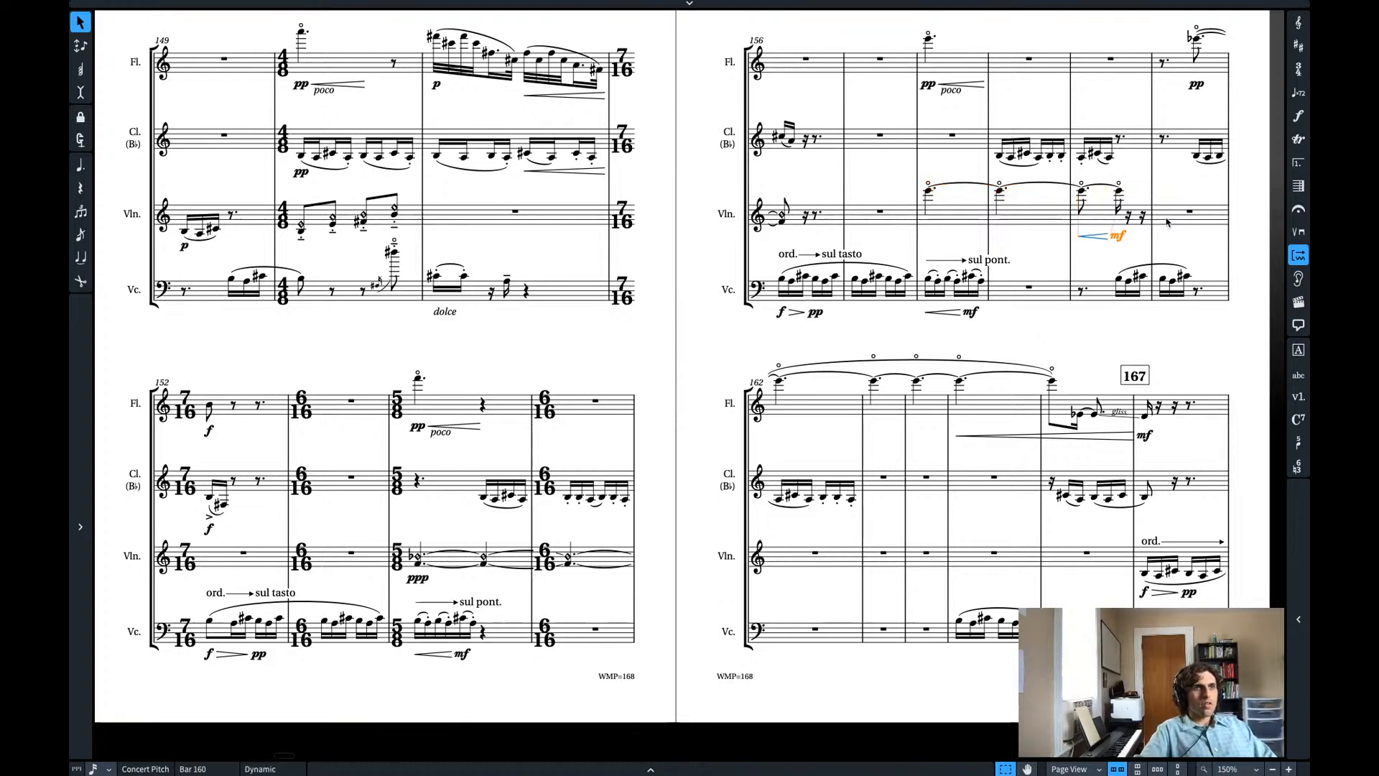
# - Play back from the clarinet's rest at the start of bar 154 into bar 161
pyautogui.click(415, 481)
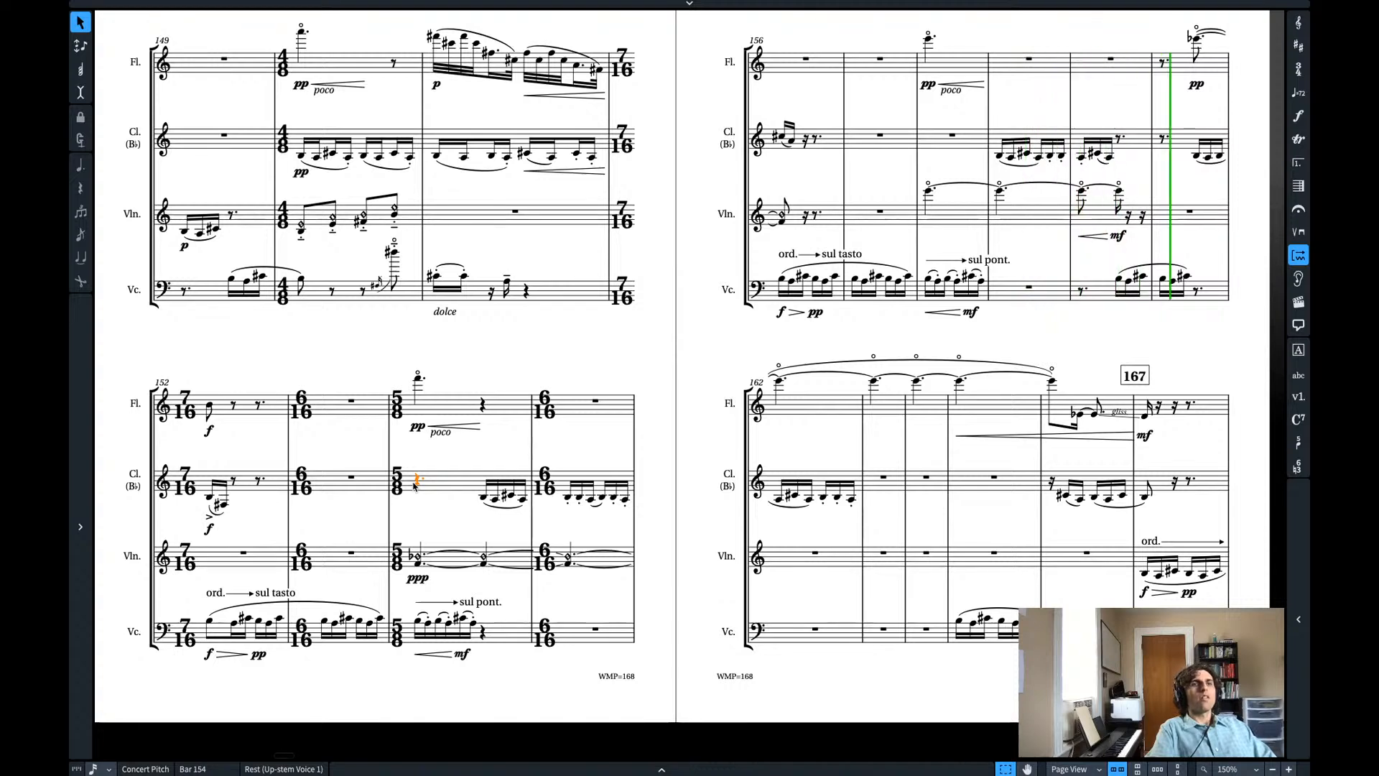
pyautogui.press('space')
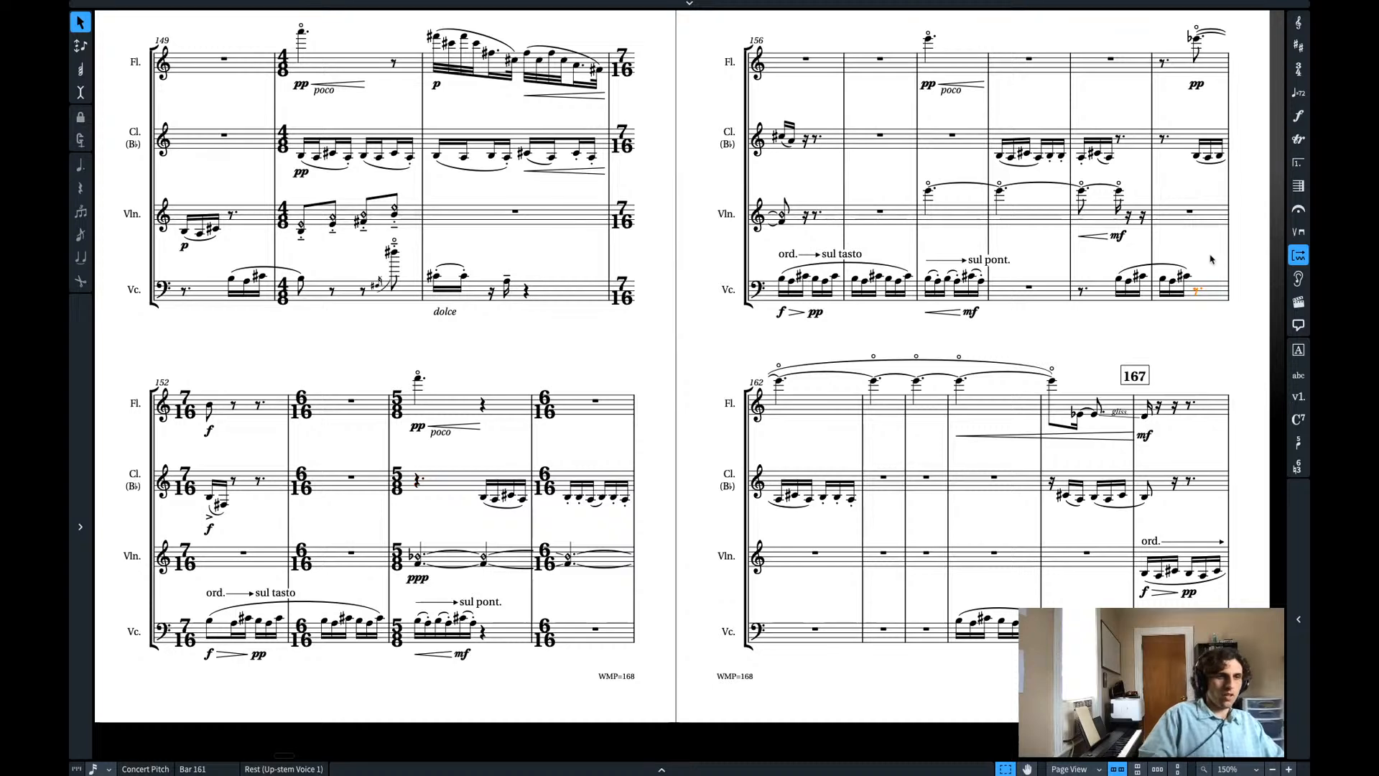
# - Add a 6/16 time signature at the violin's B3 at the start of bar 167
pyautogui.hscroll(3, 1161, 367)
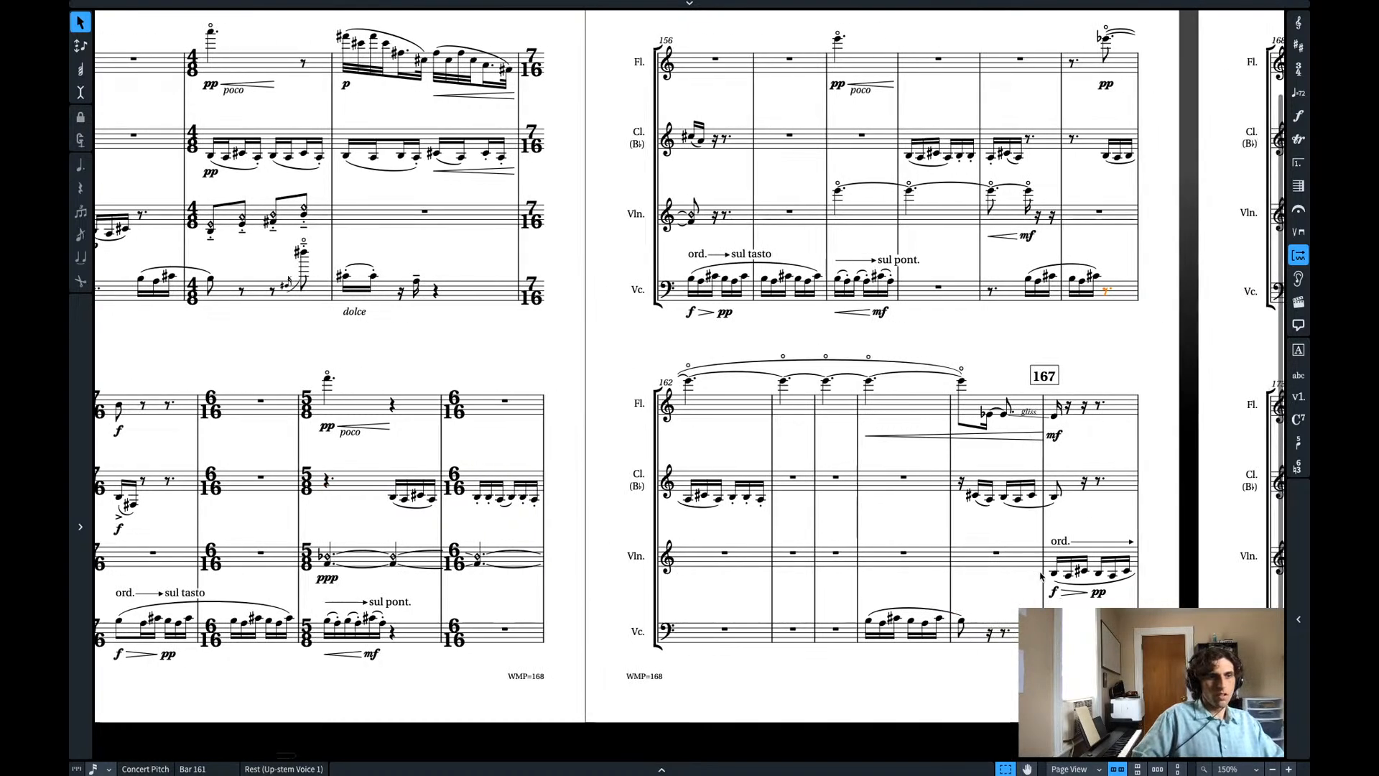
pyautogui.click(1140, 574)
pyautogui.click(1053, 574)
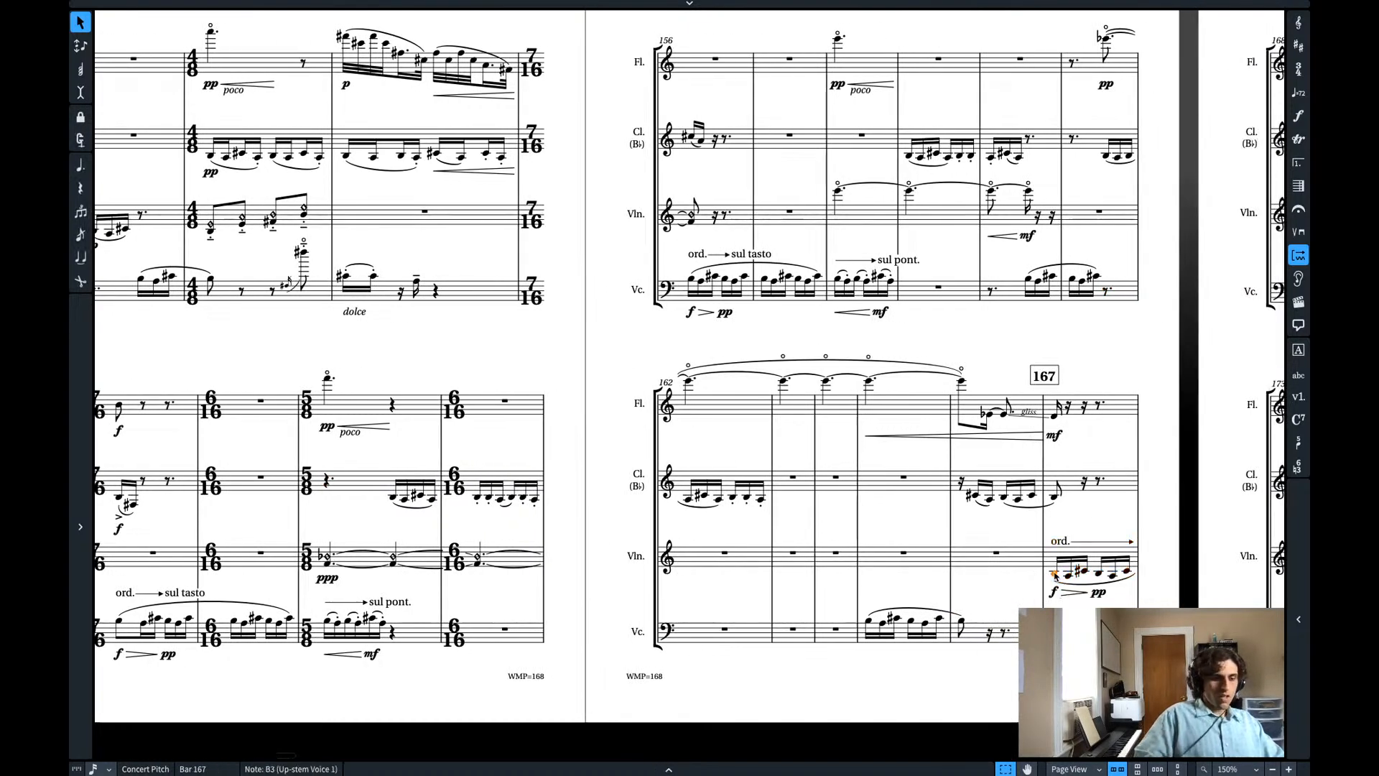
pyautogui.hotkey('shift', 'm')
pyautogui.press('Return')
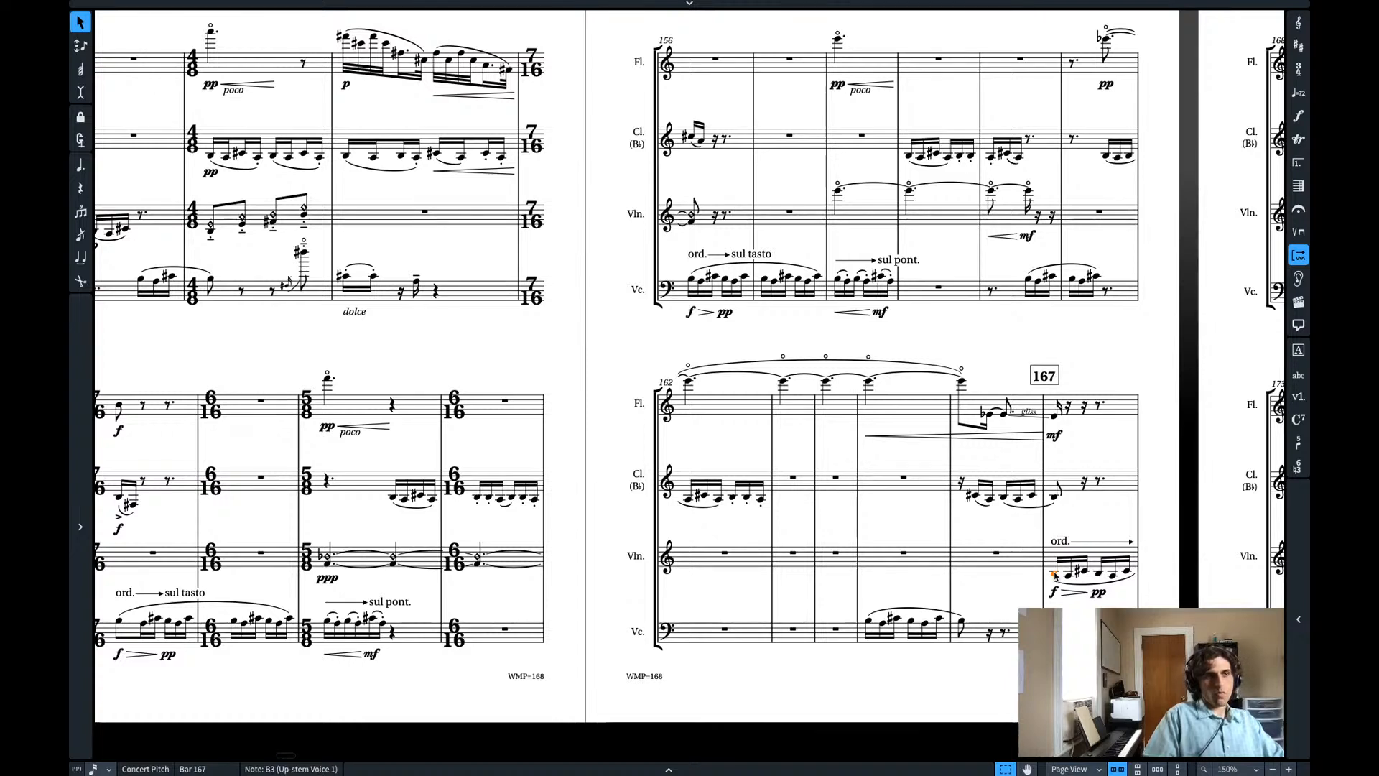
# - Insert three sixteenth notes of time (3x) at the clarinet's B3 in bar 161
pyautogui.click(1107, 151)
pyautogui.hotkey('shift', 'b')
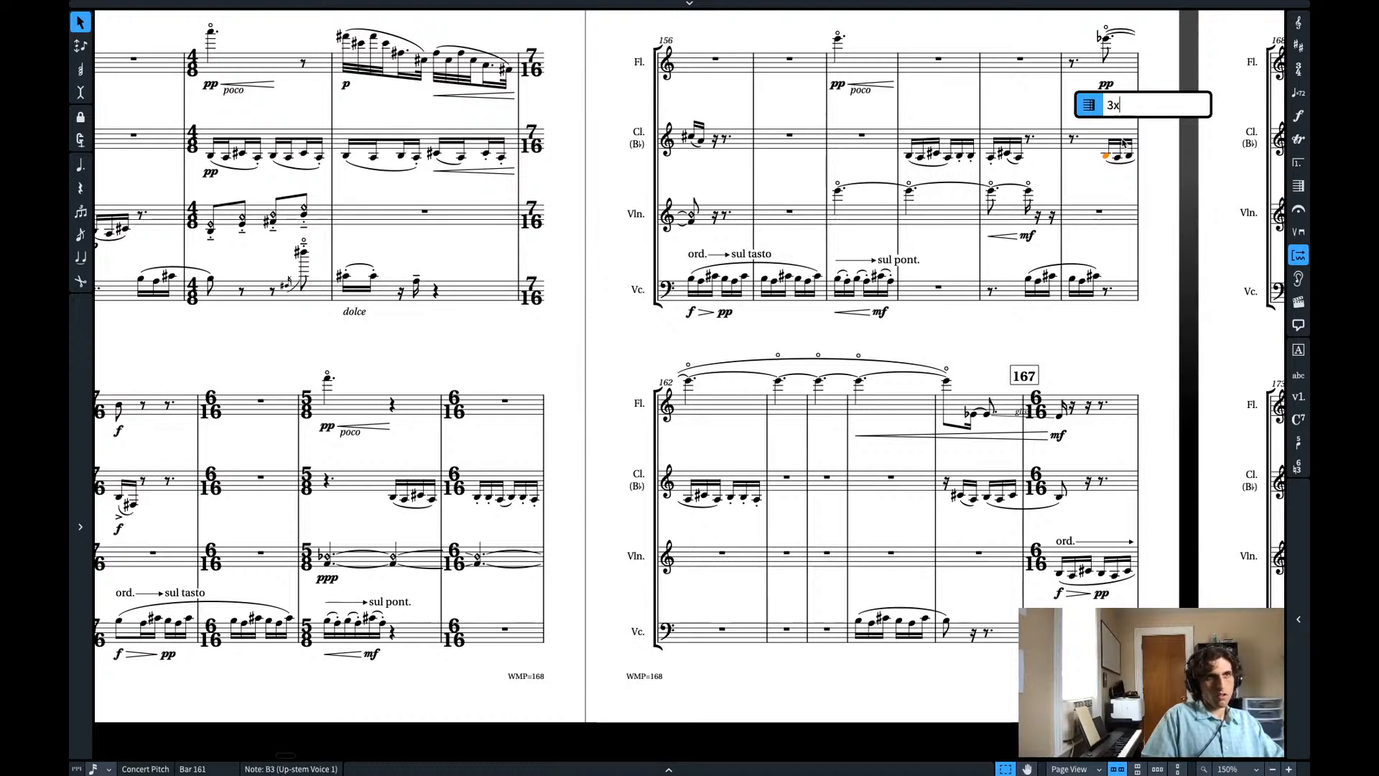
pyautogui.write('3x')
pyautogui.press('Return')
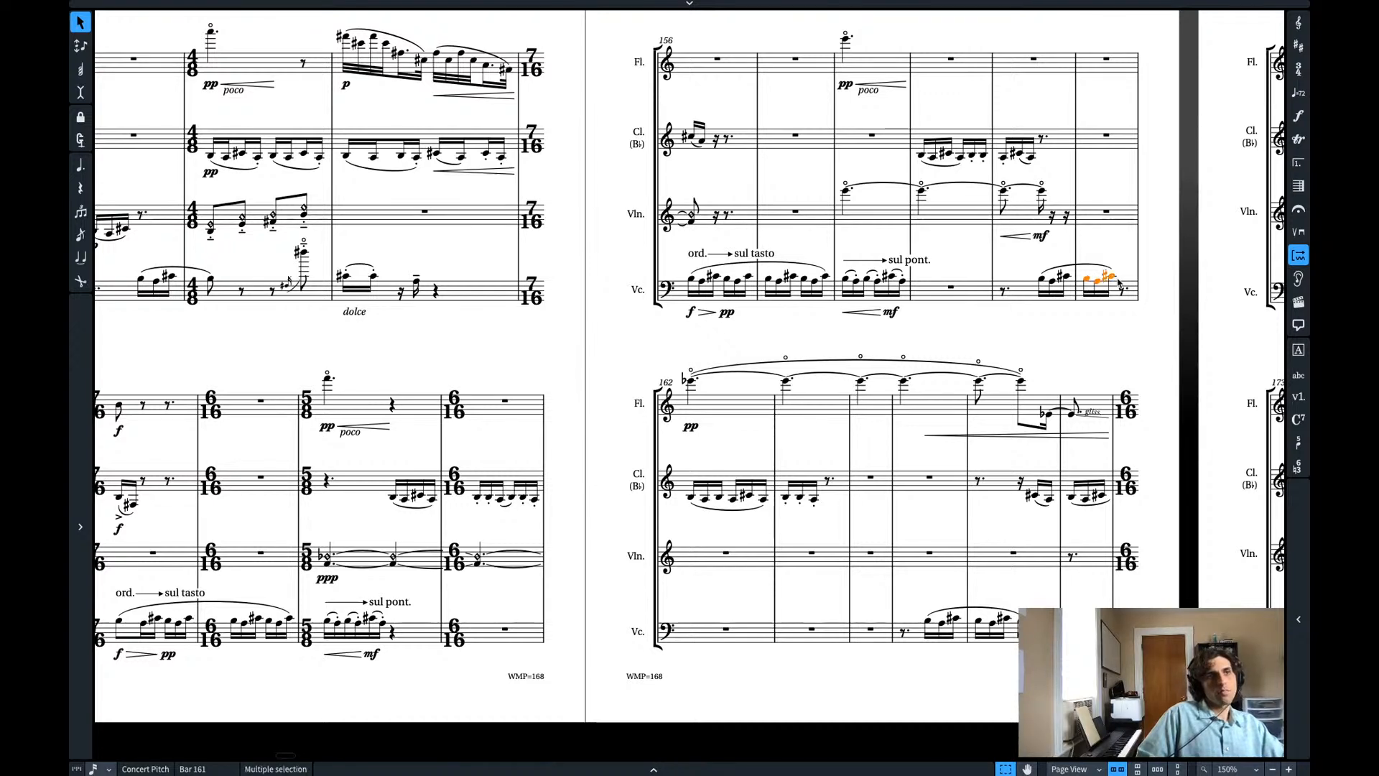
# - Repeat the cello's three-note figure in bar 161 and extend its slur to the last note of the bar
pyautogui.press('r')
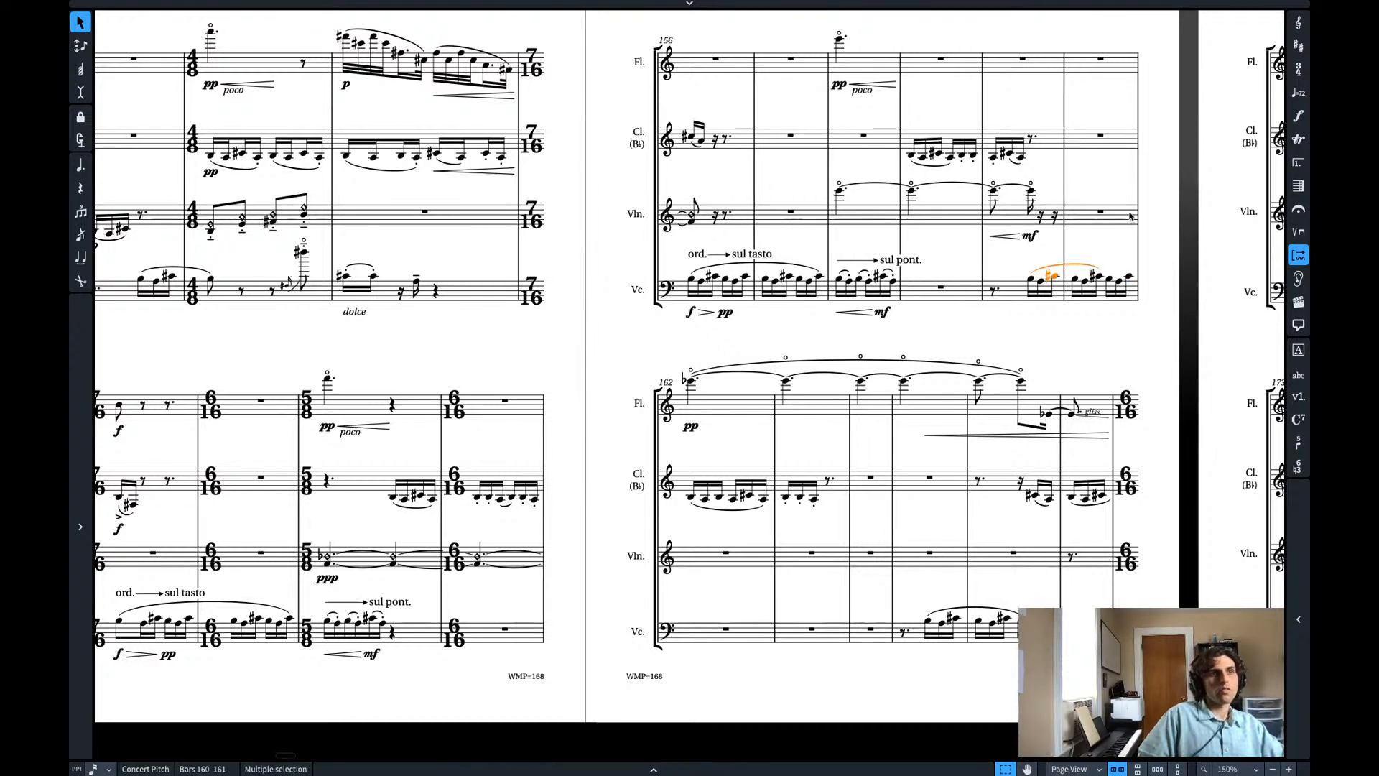
pyautogui.press('Left')
pyautogui.press('Tab')
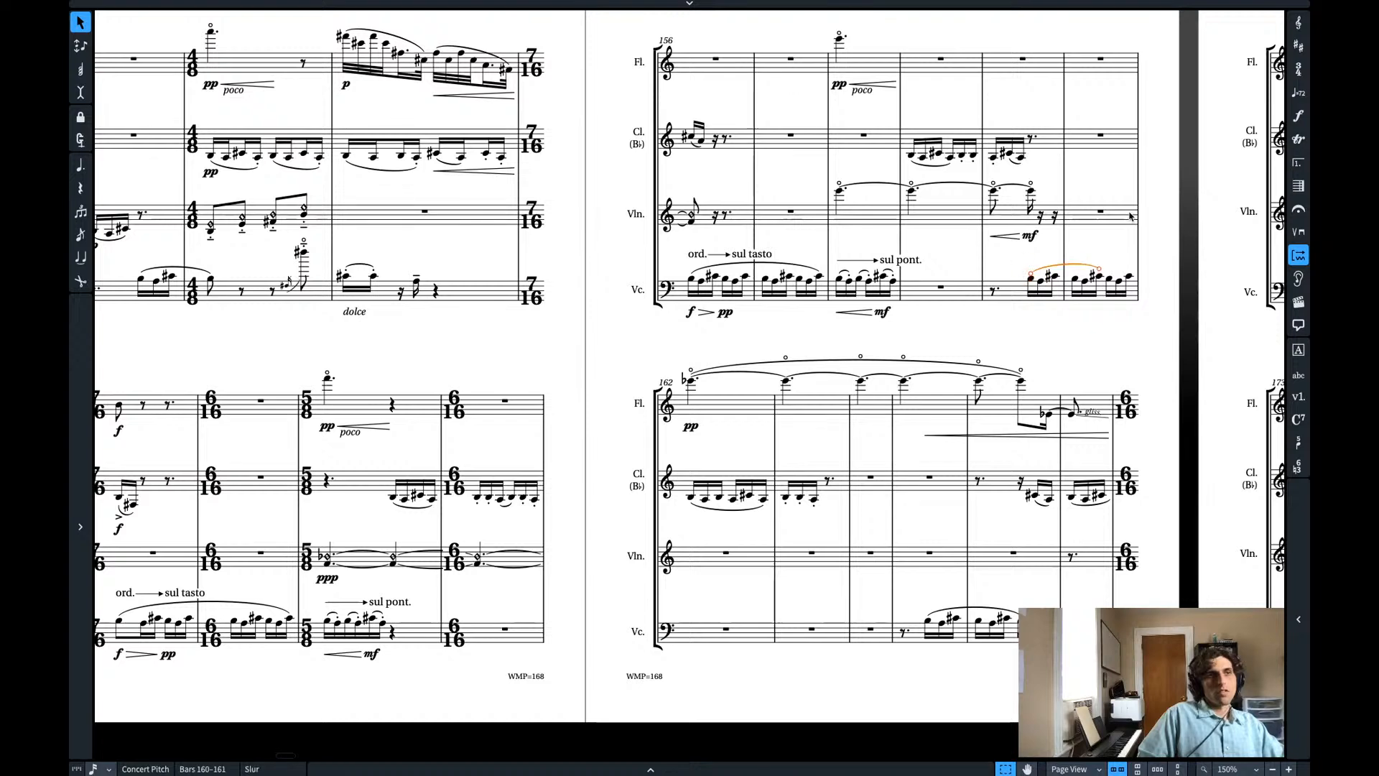
pyautogui.hotkey('shift', 'alt', 'Right')
pyautogui.hotkey('shift', 'alt', 'Right')
pyautogui.hotkey('shift', 'alt', 'Right')
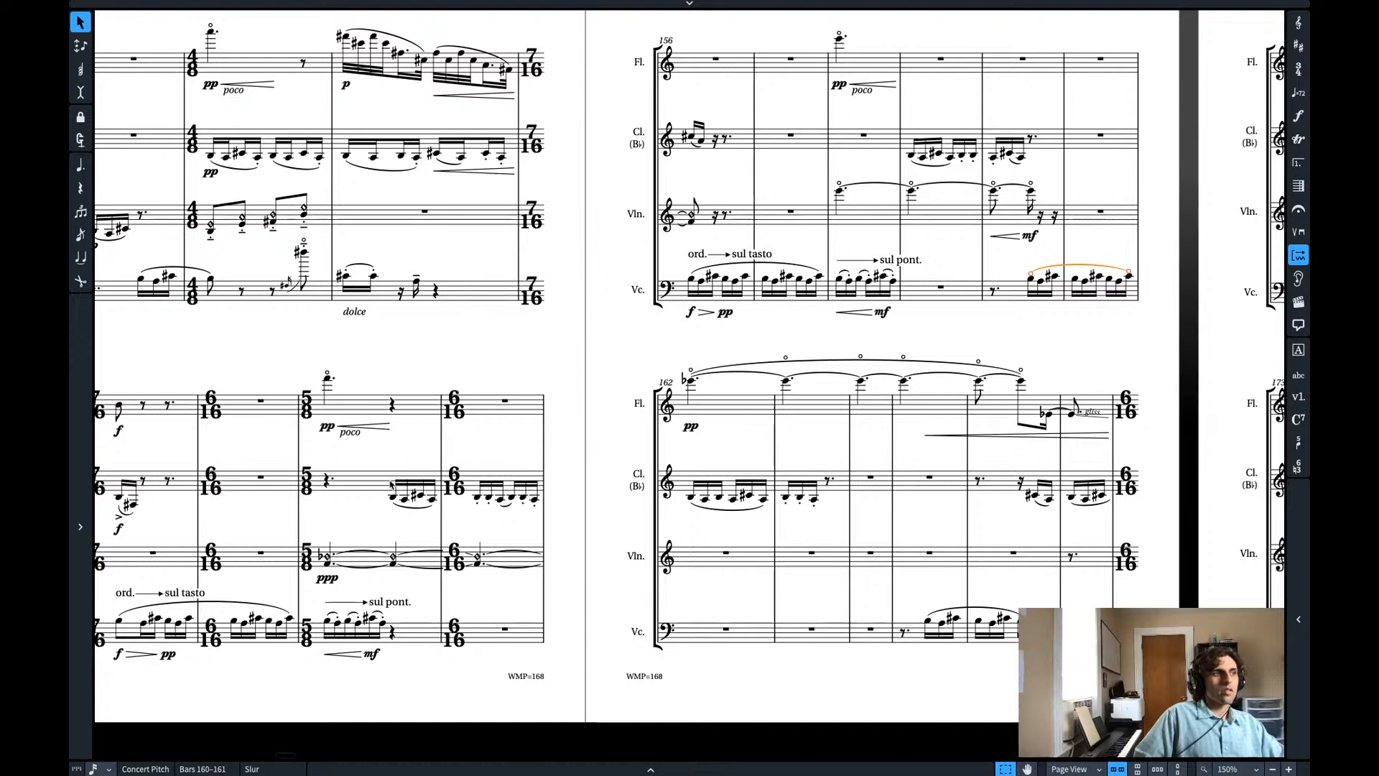
# - Play back from the clarinet's rest at the start of bar 154 past rehearsal mark 168
pyautogui.click(327, 480)
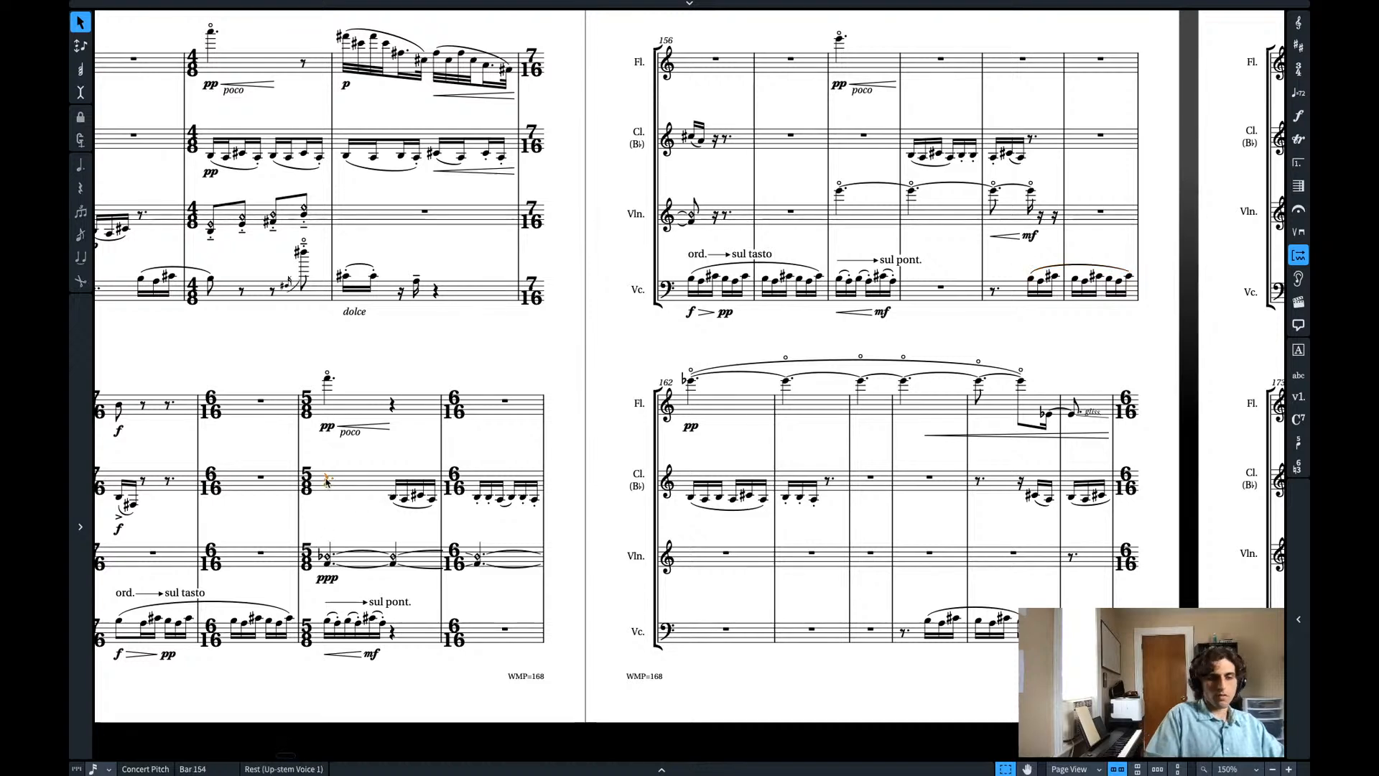
pyautogui.press('space')
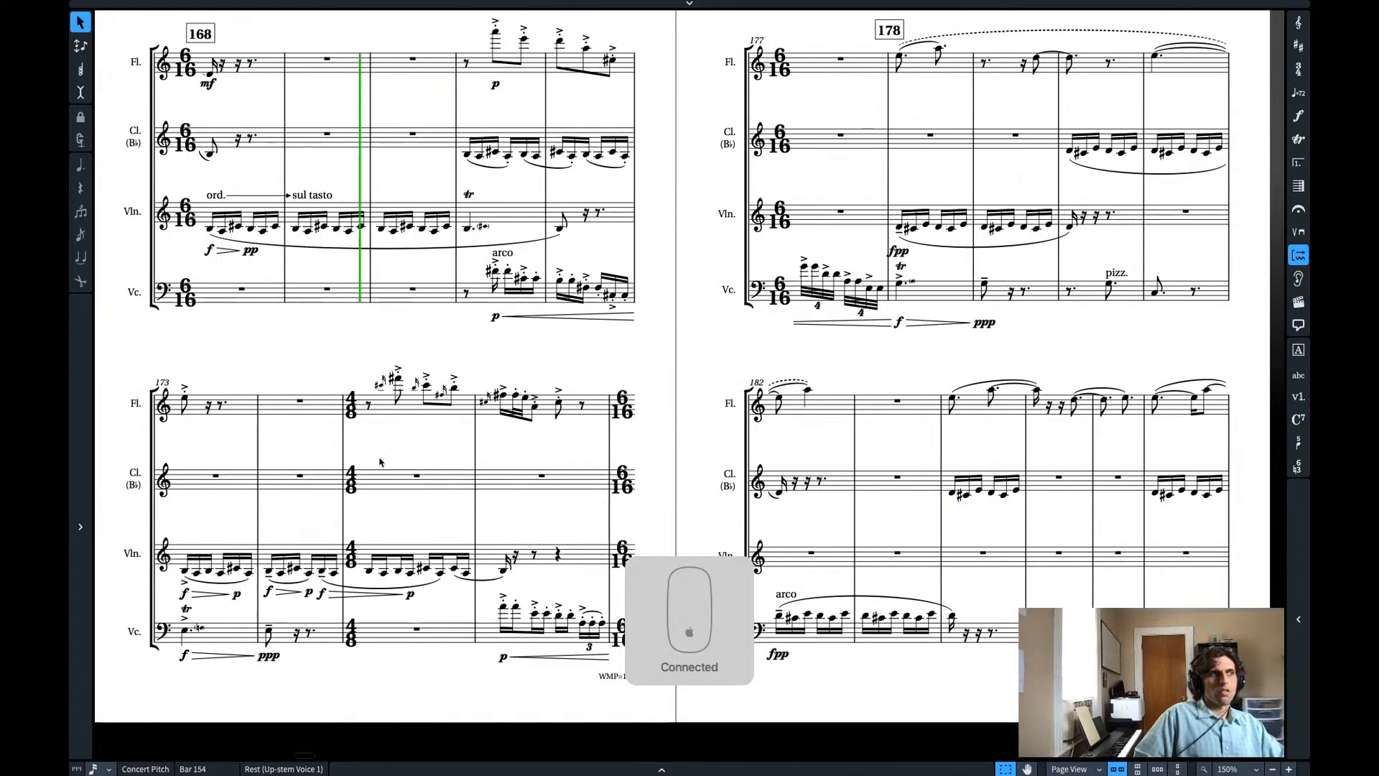
pyautogui.press('space')
pyautogui.hscroll(-10, 344, 379)
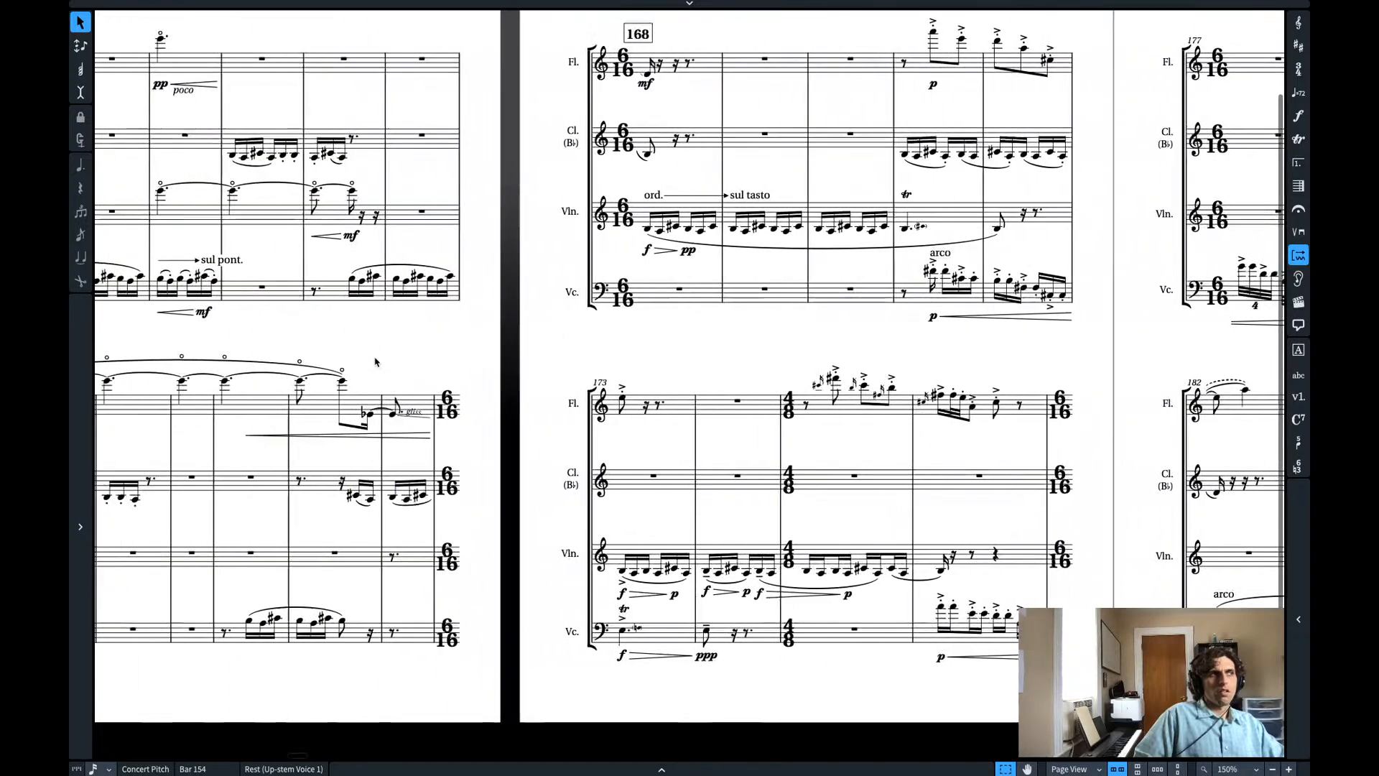
pyautogui.hscroll(-3, 376, 361)
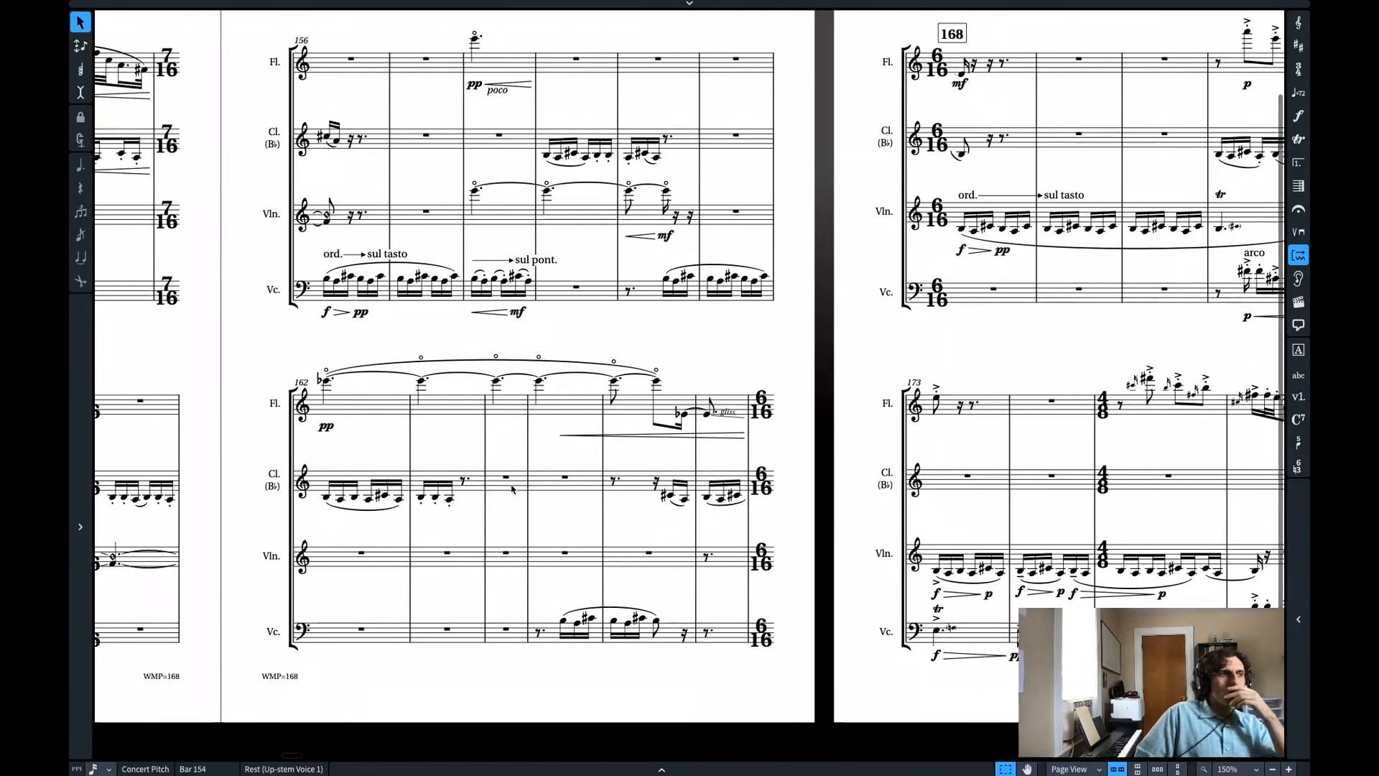
# - Insert an empty bar at bar 164
pyautogui.click(506, 478)
pyautogui.hotkey('shift', 'm')
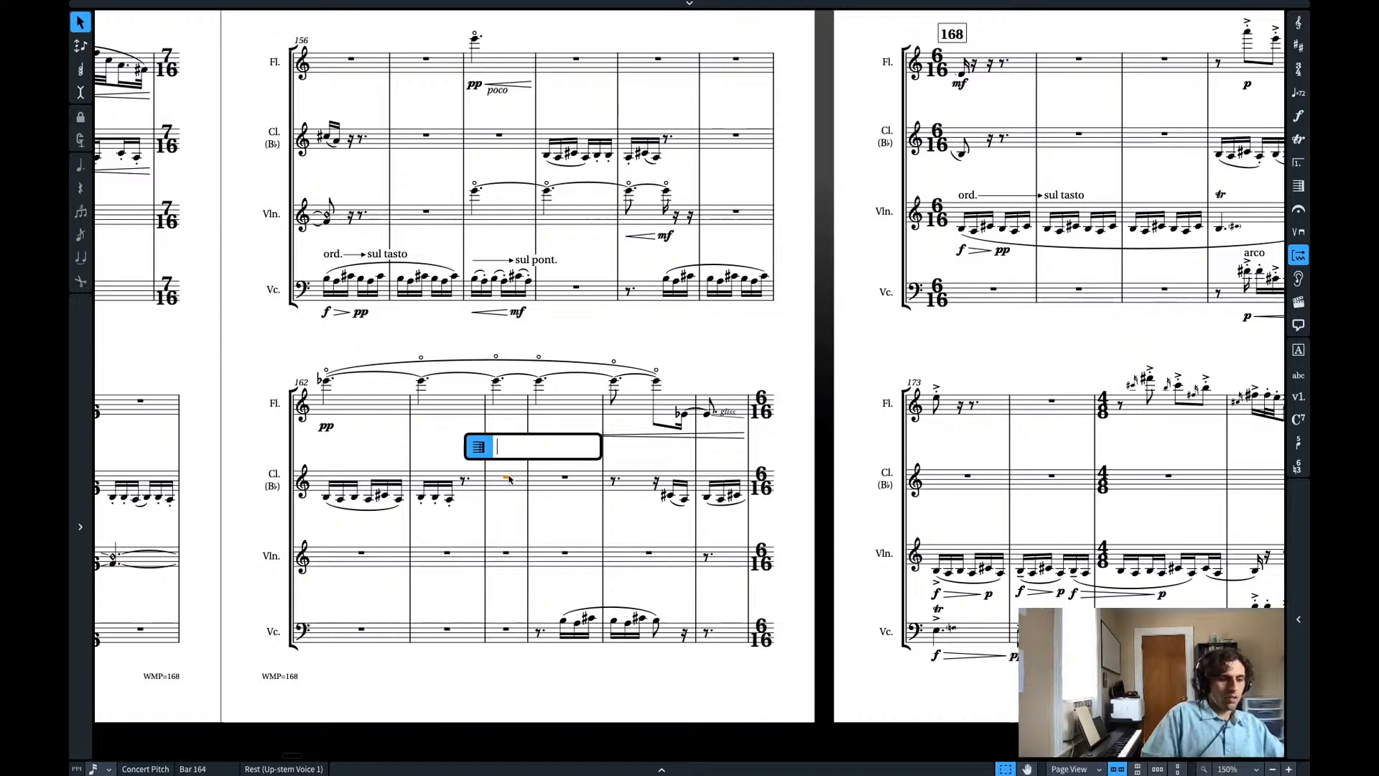
pyautogui.press('Escape')
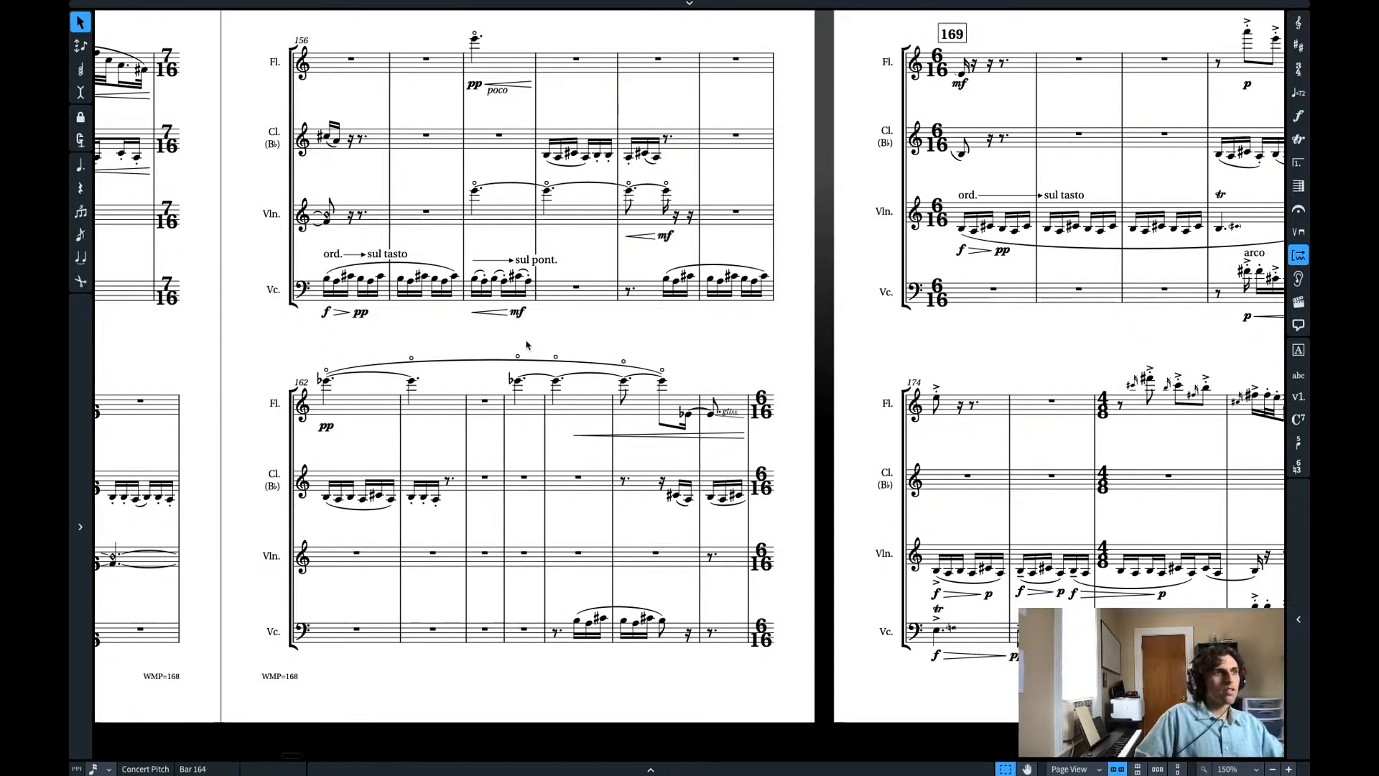
# - Enter an E♭6 for the flute at the start of the inserted empty bar 164
pyautogui.click(485, 405)
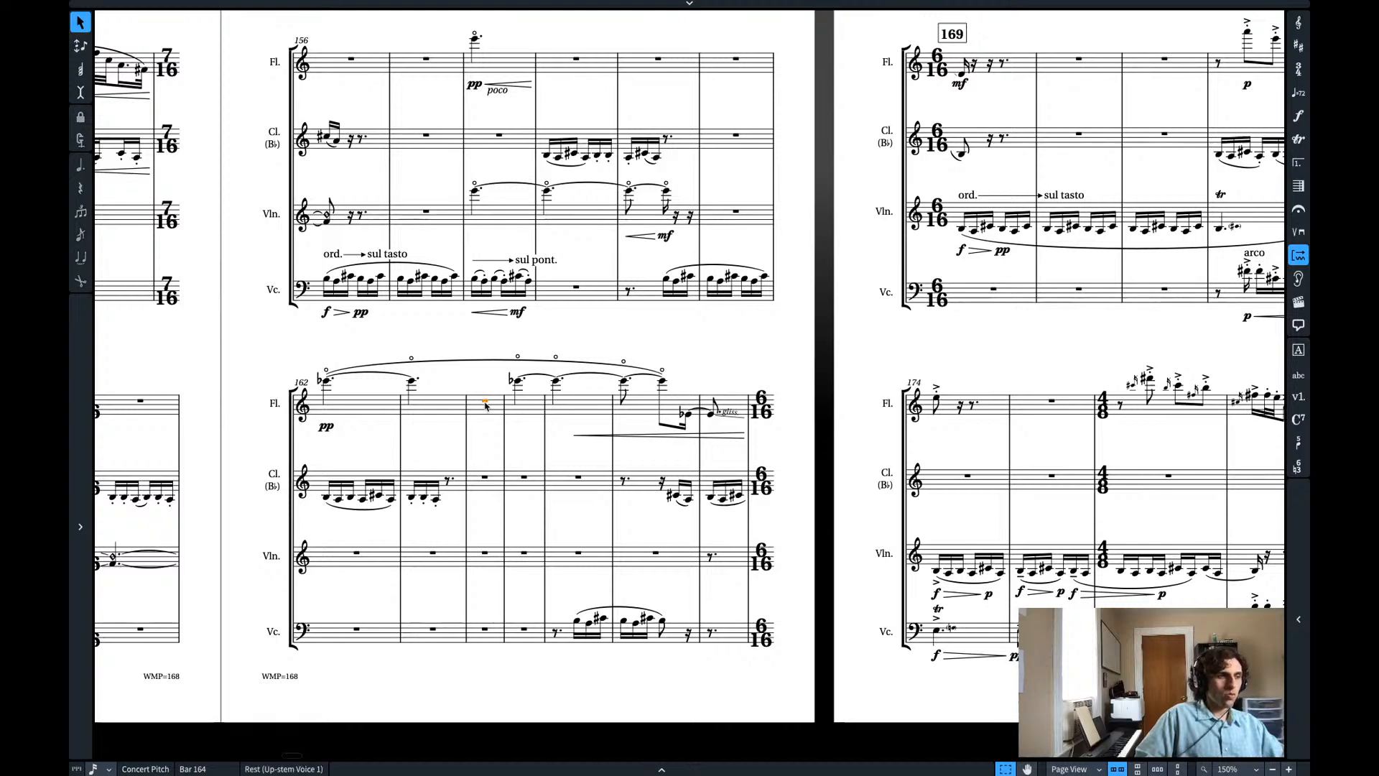
pyautogui.press('e')
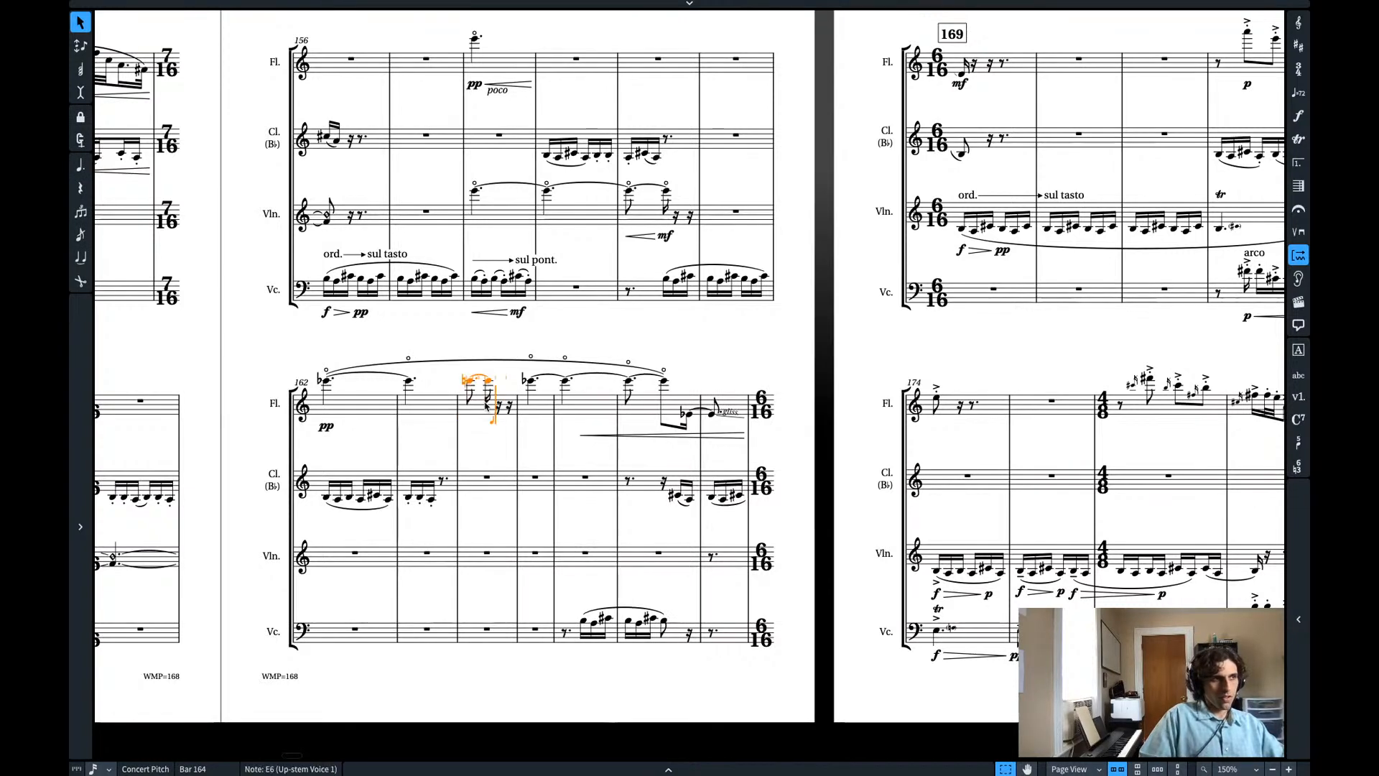
pyautogui.press('-')
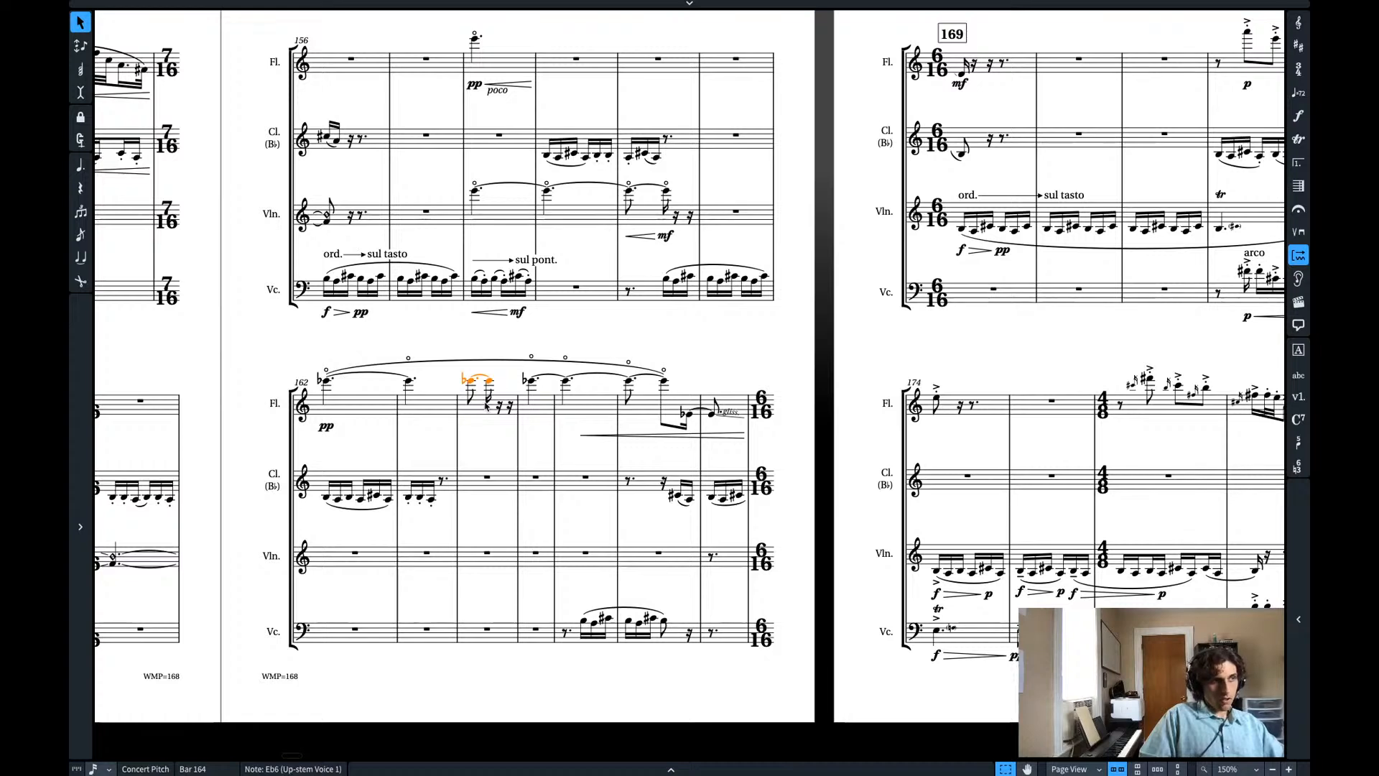
# - Make the flute's E♭6 in bar 164 dotted and tie the sustained E♭6 notes together across bars 162–167
pyautogui.press('.')
pyautogui.hotkey('shift', 'Left')
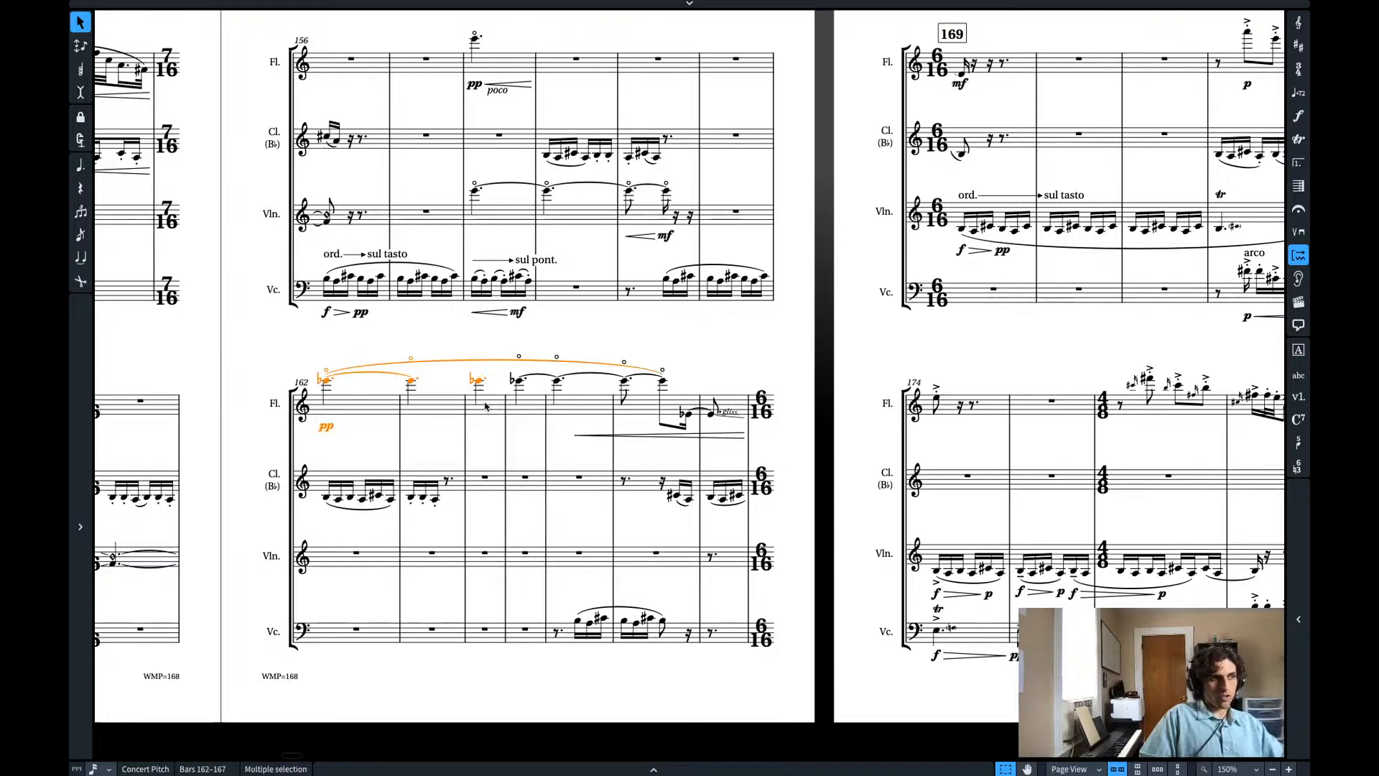
pyautogui.press('t')
pyautogui.press('t')
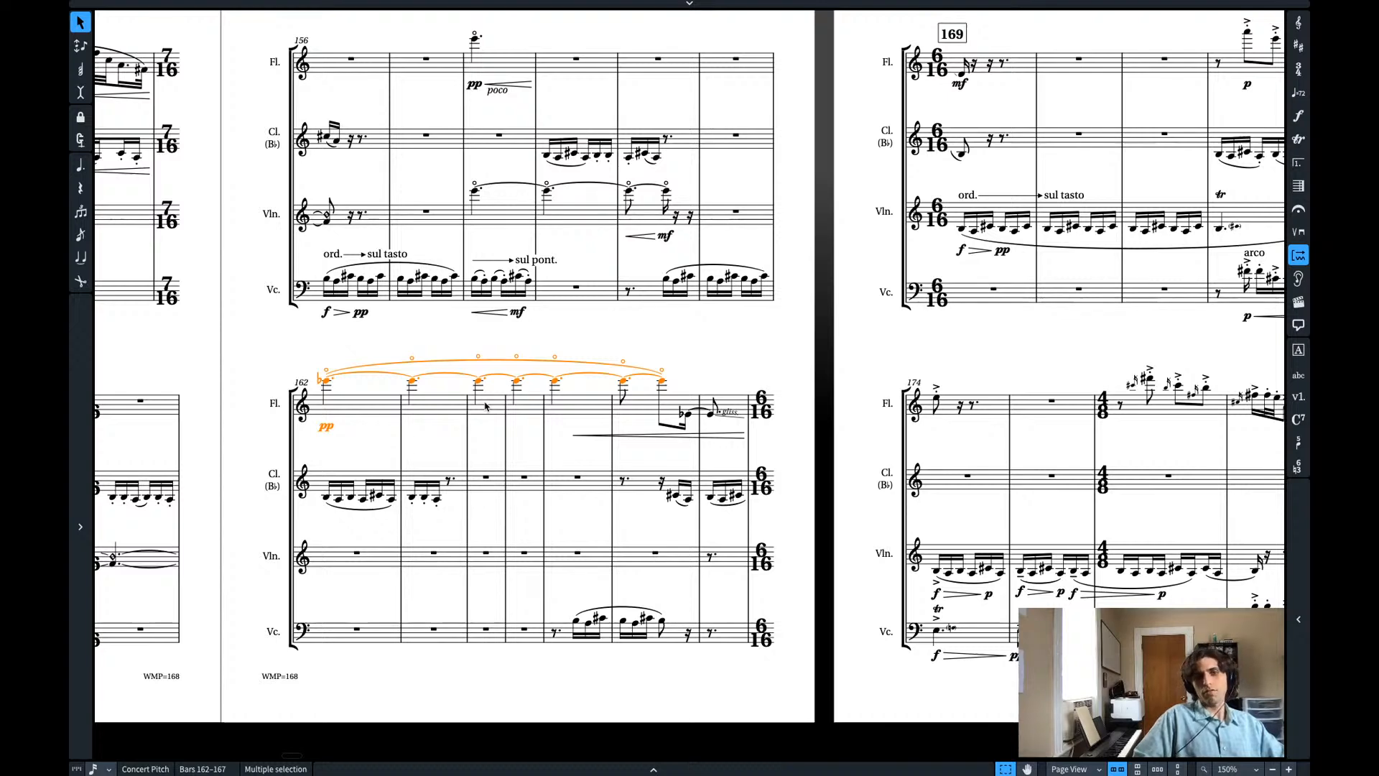
pyautogui.click(468, 331)
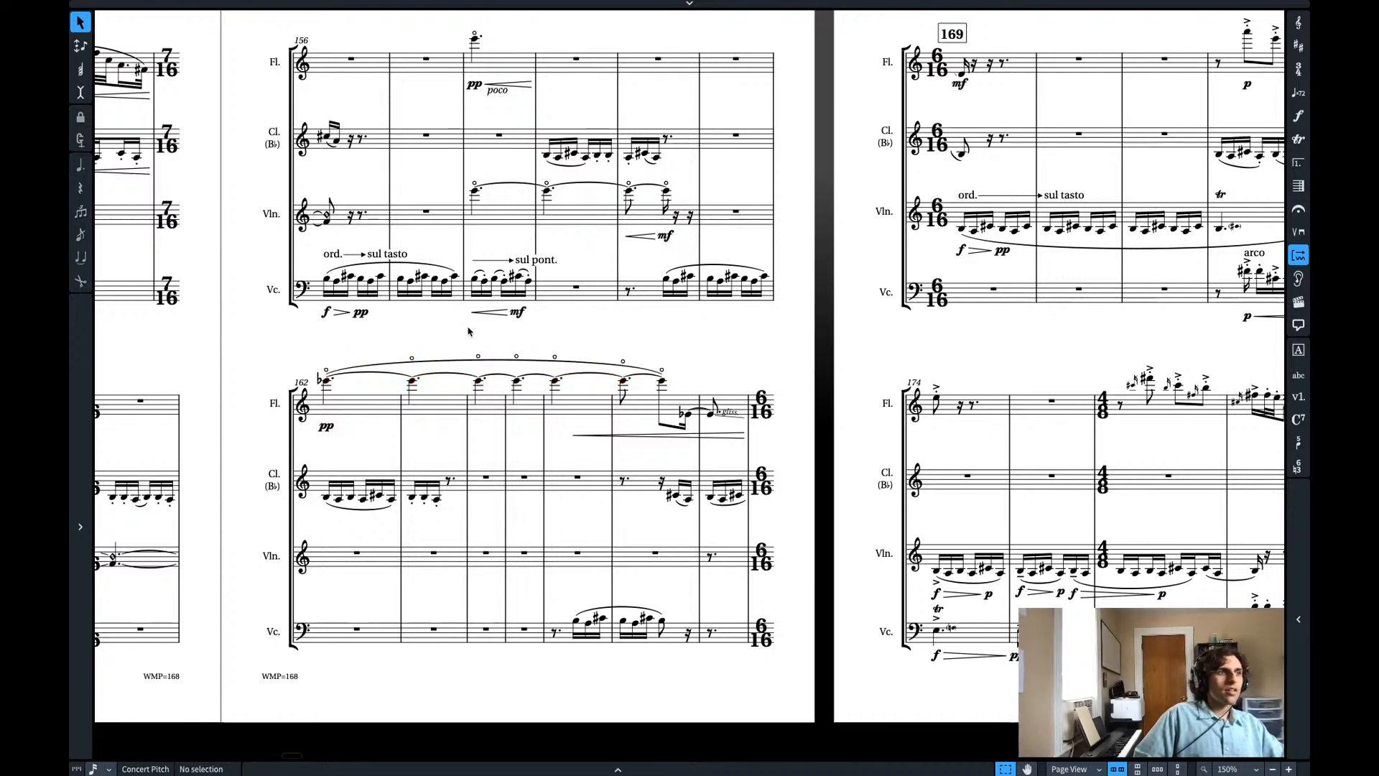
# - Delete the long slur over the flute's sustained E♭6 and slur its E♭4 glissando note to the first note at rehearsal mark 169
pyautogui.hscroll(-3, 468, 331)
pyautogui.click(483, 365)
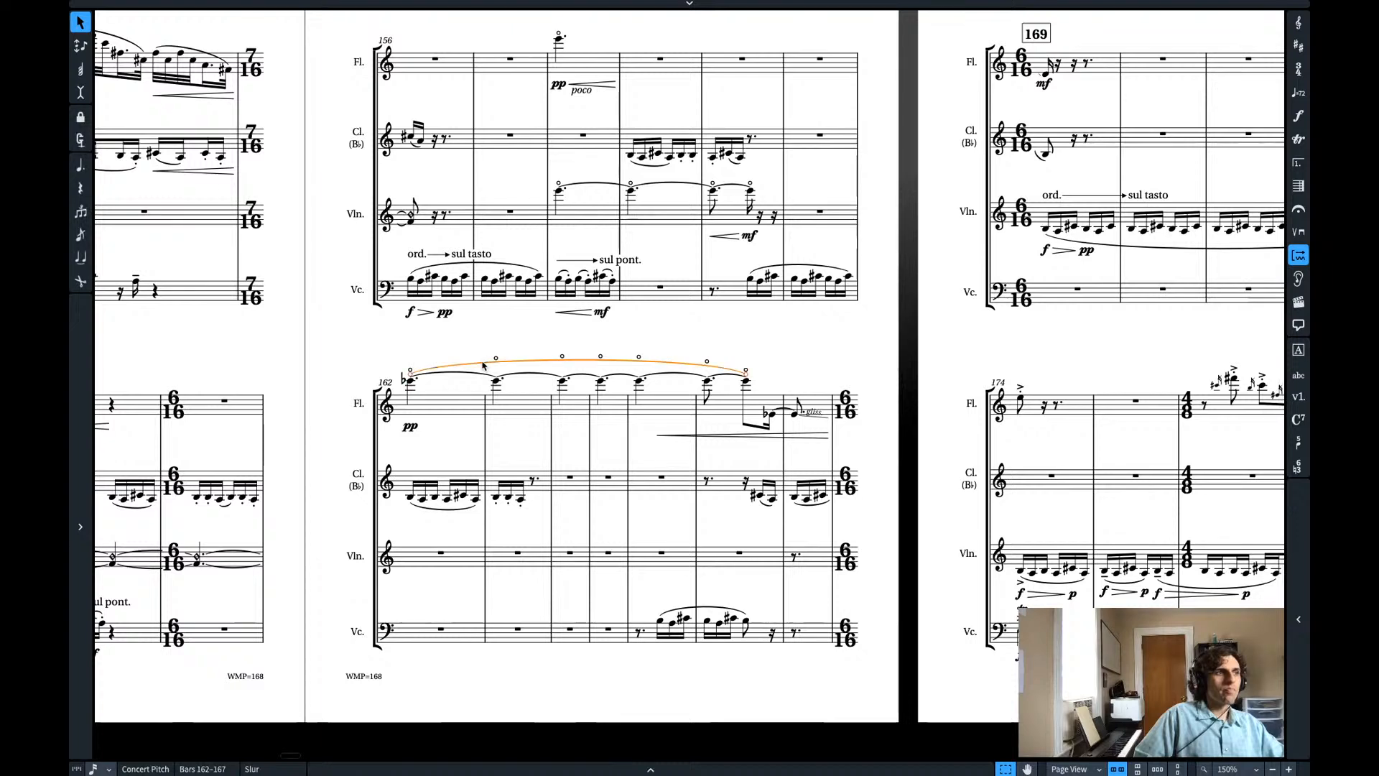
pyautogui.press('Delete')
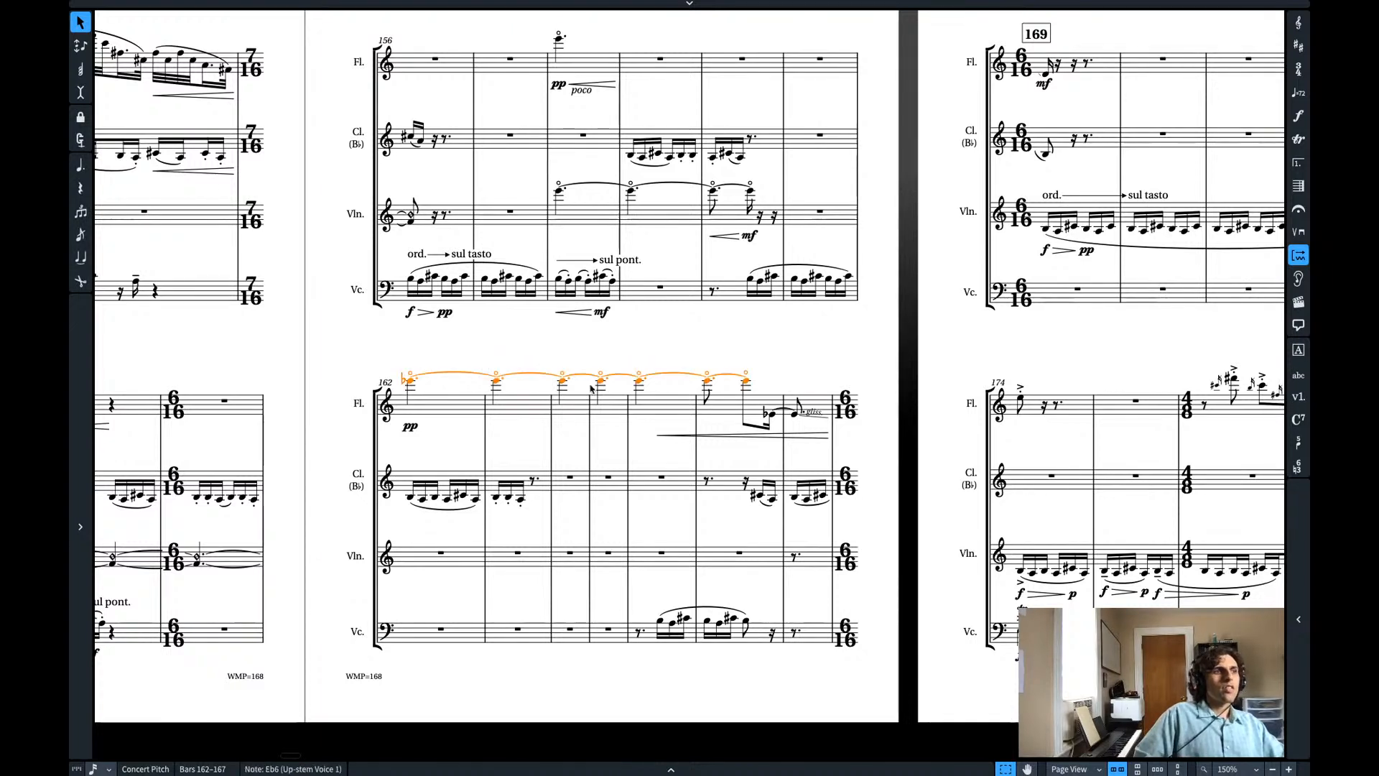
pyautogui.click(770, 416)
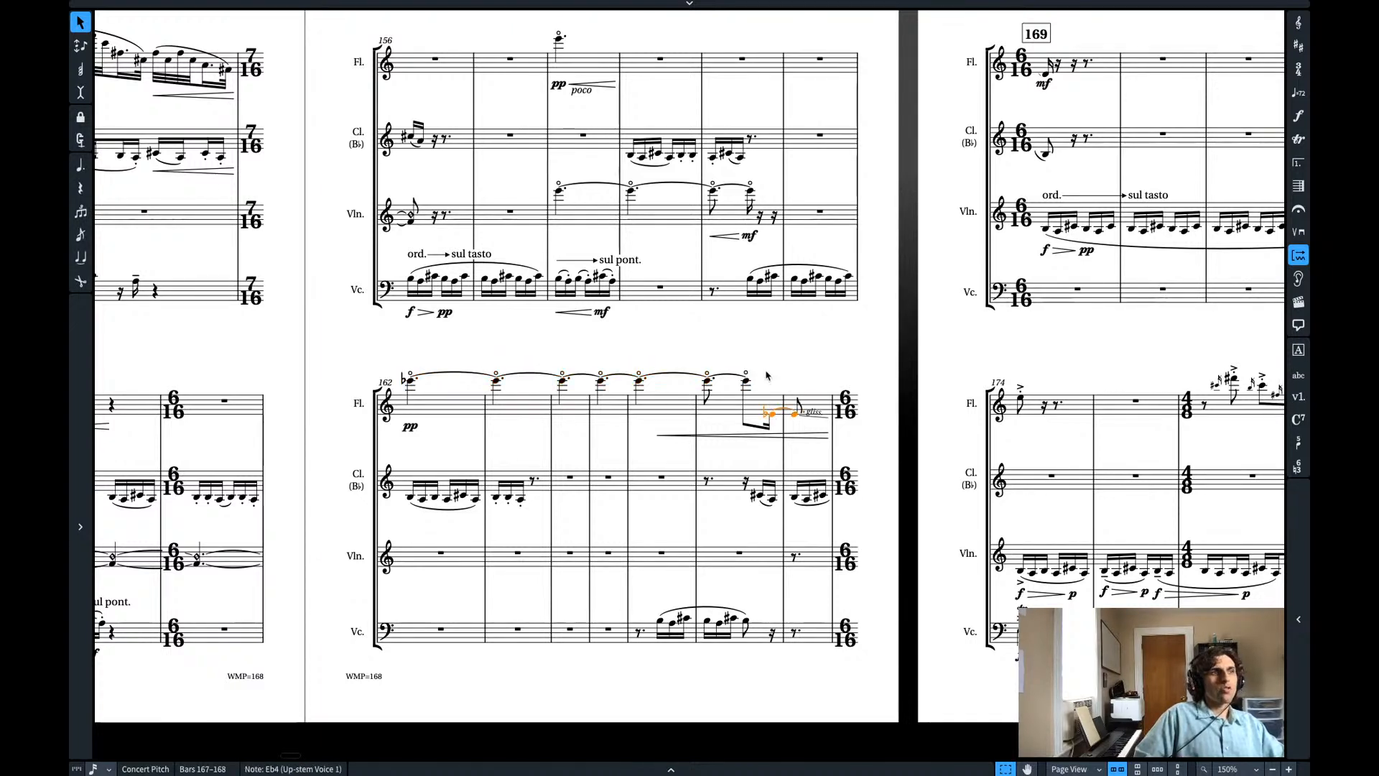
pyautogui.press('s')
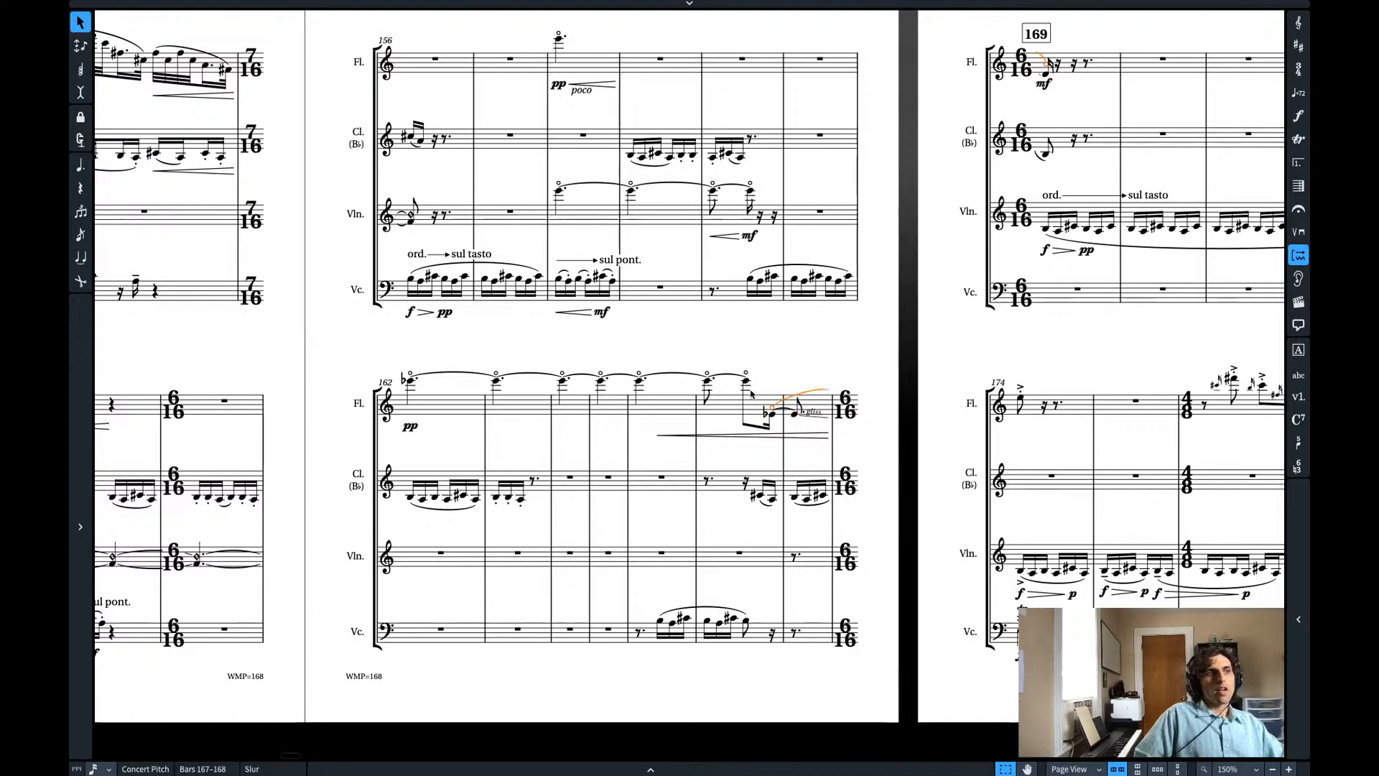
pyautogui.click(595, 359)
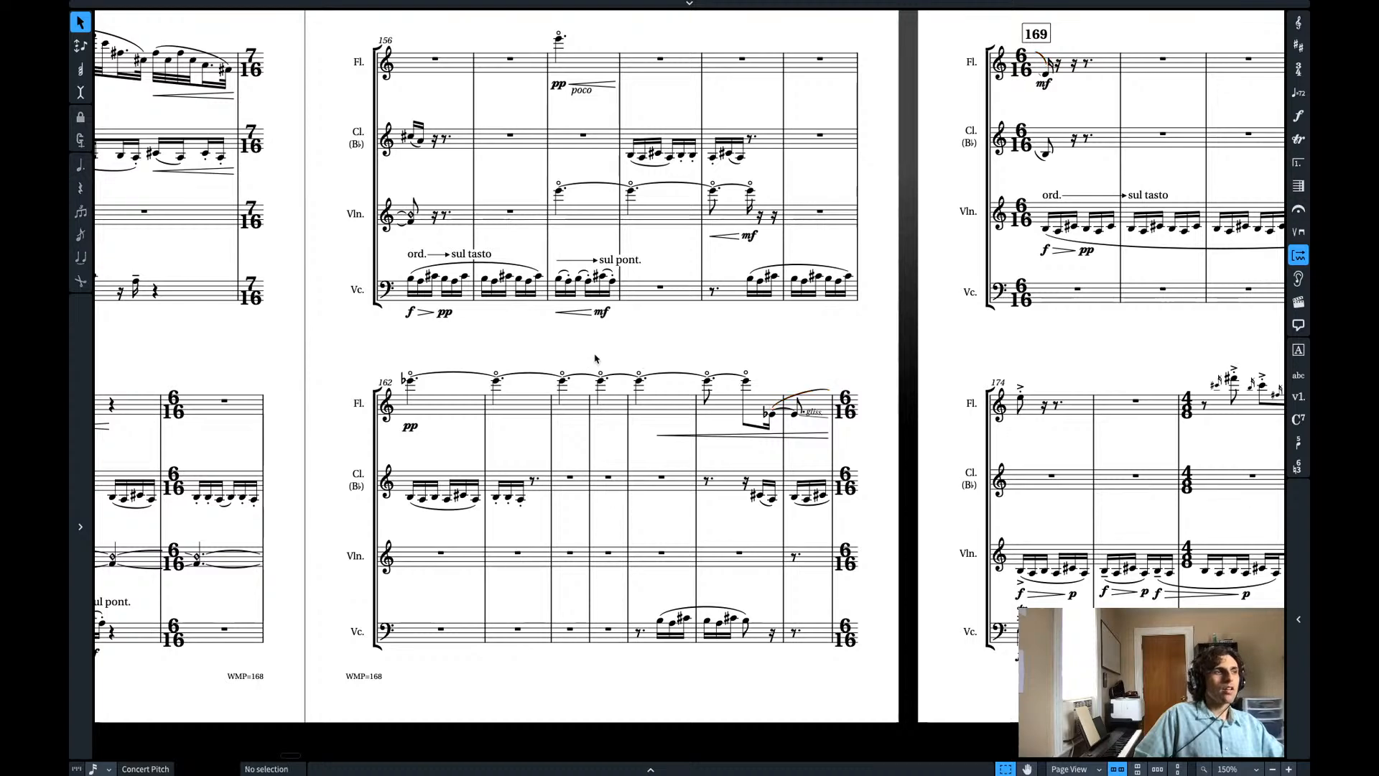
# - Play back from the clarinet's first note in bar 152 past rehearsal mark 169
pyautogui.hscroll(-5, 594, 359)
pyautogui.hscroll(-3, 595, 359)
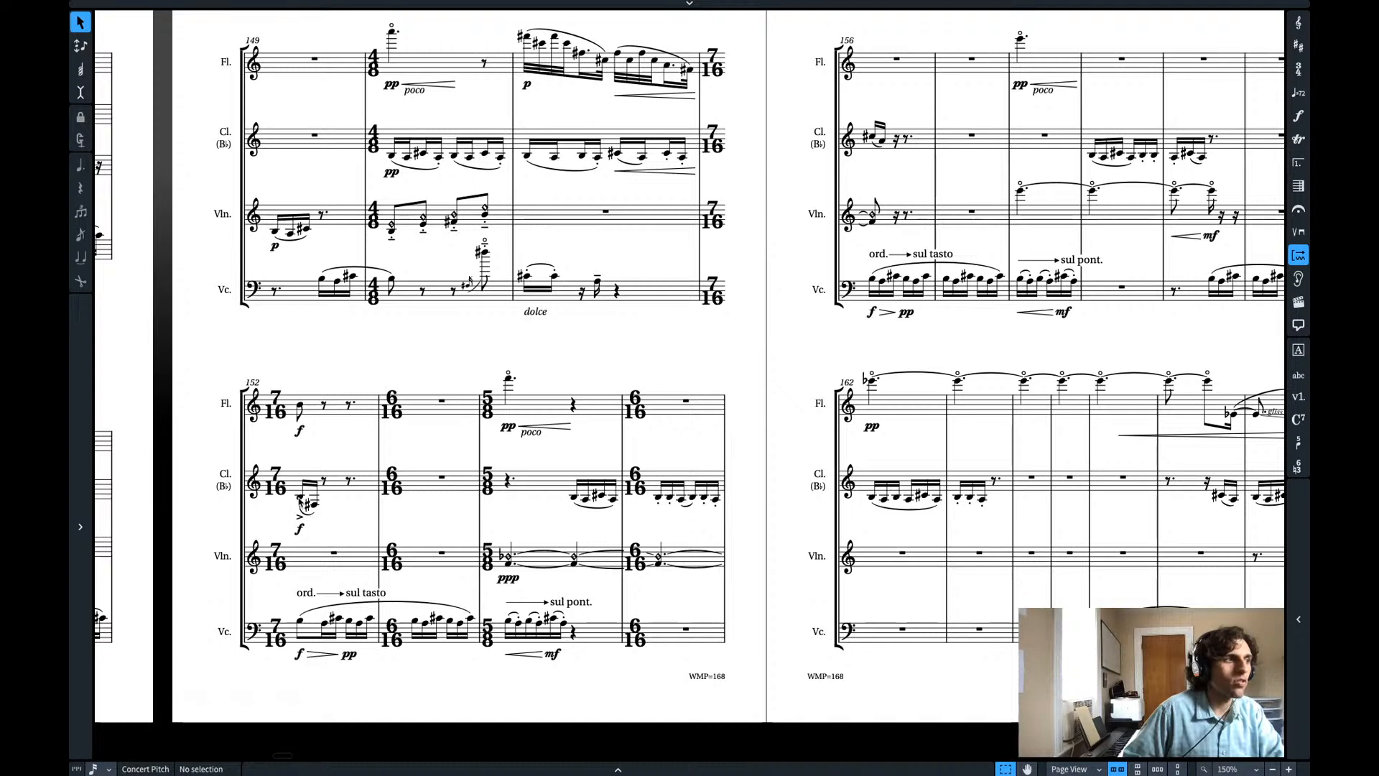
pyautogui.click(300, 498)
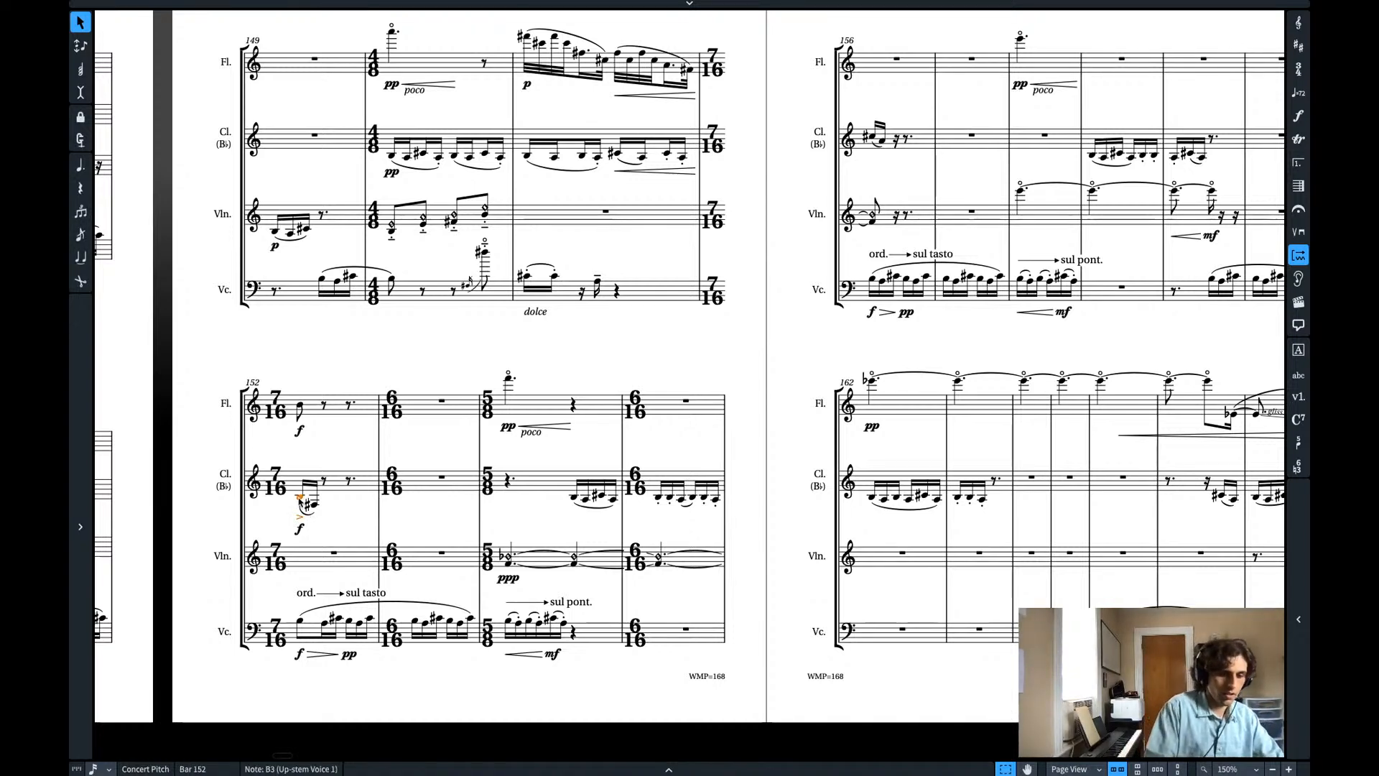
pyautogui.press('space')
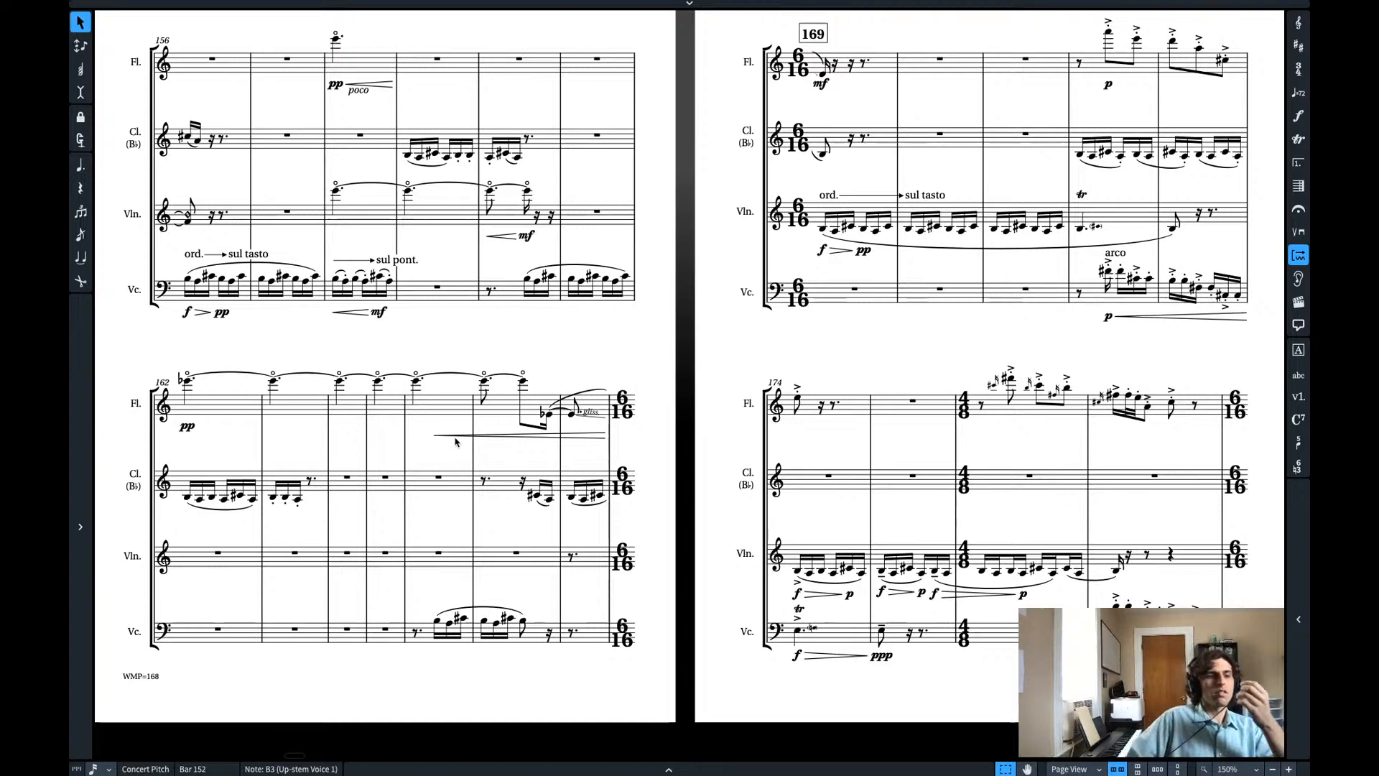
pyautogui.hscroll(-8, 388, 491)
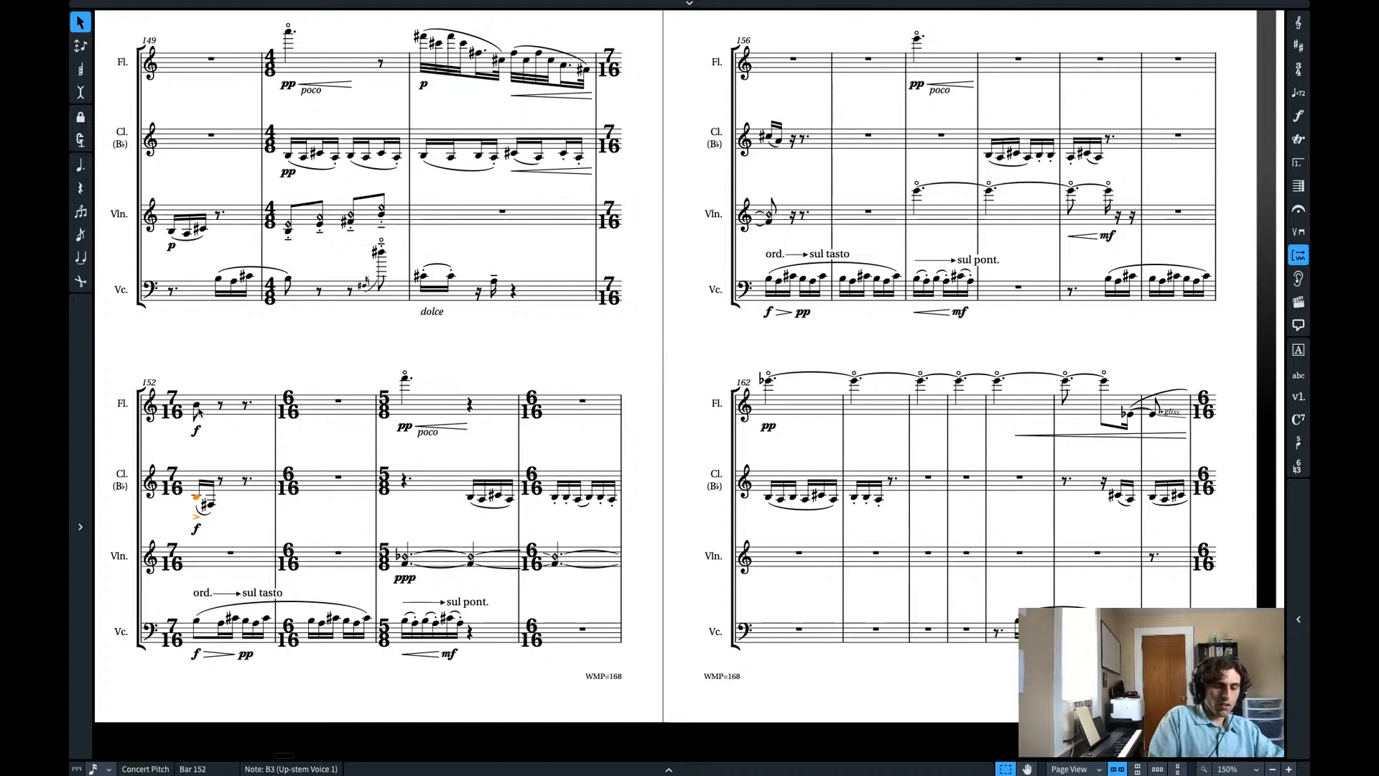
pyautogui.press('space')
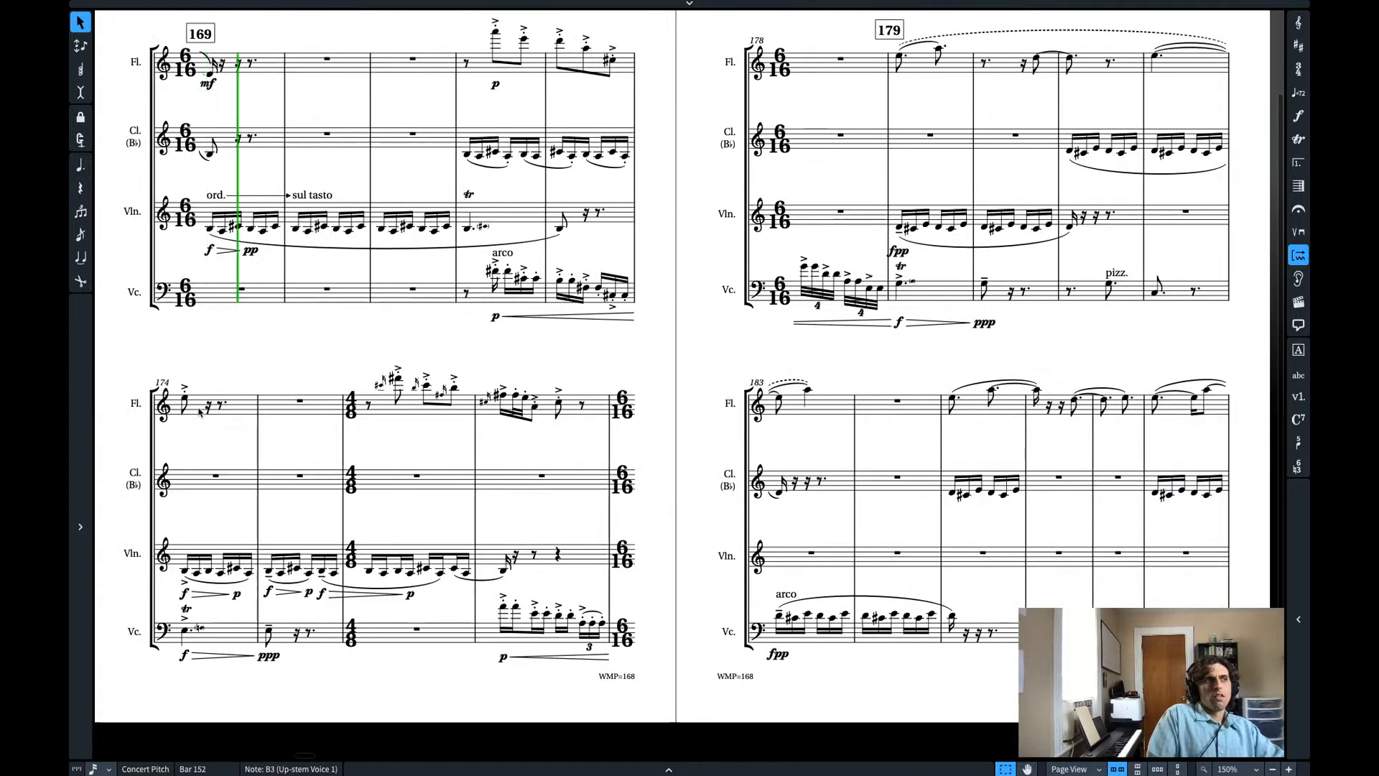
pyautogui.press('space')
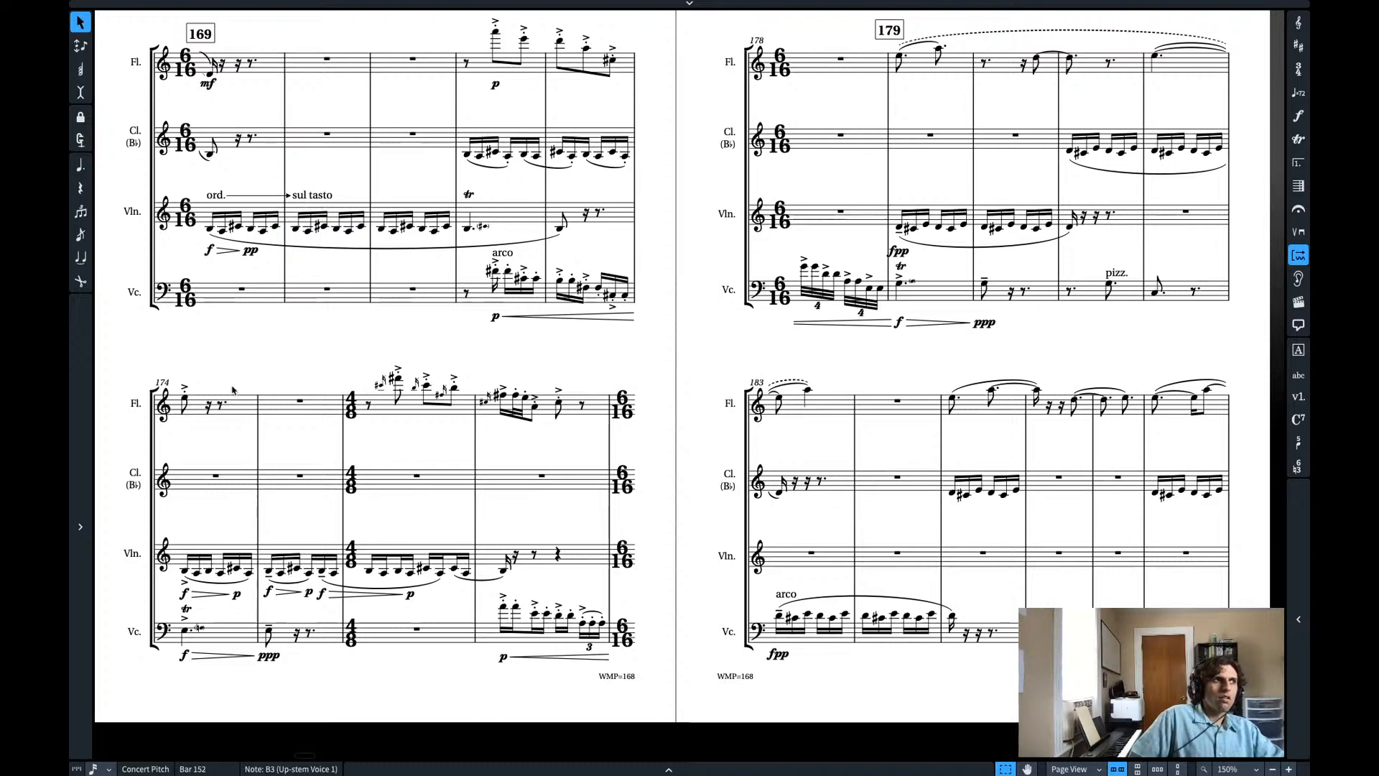
# - Insert one empty bar at bar 165
pyautogui.hscroll(-12, 345, 438)
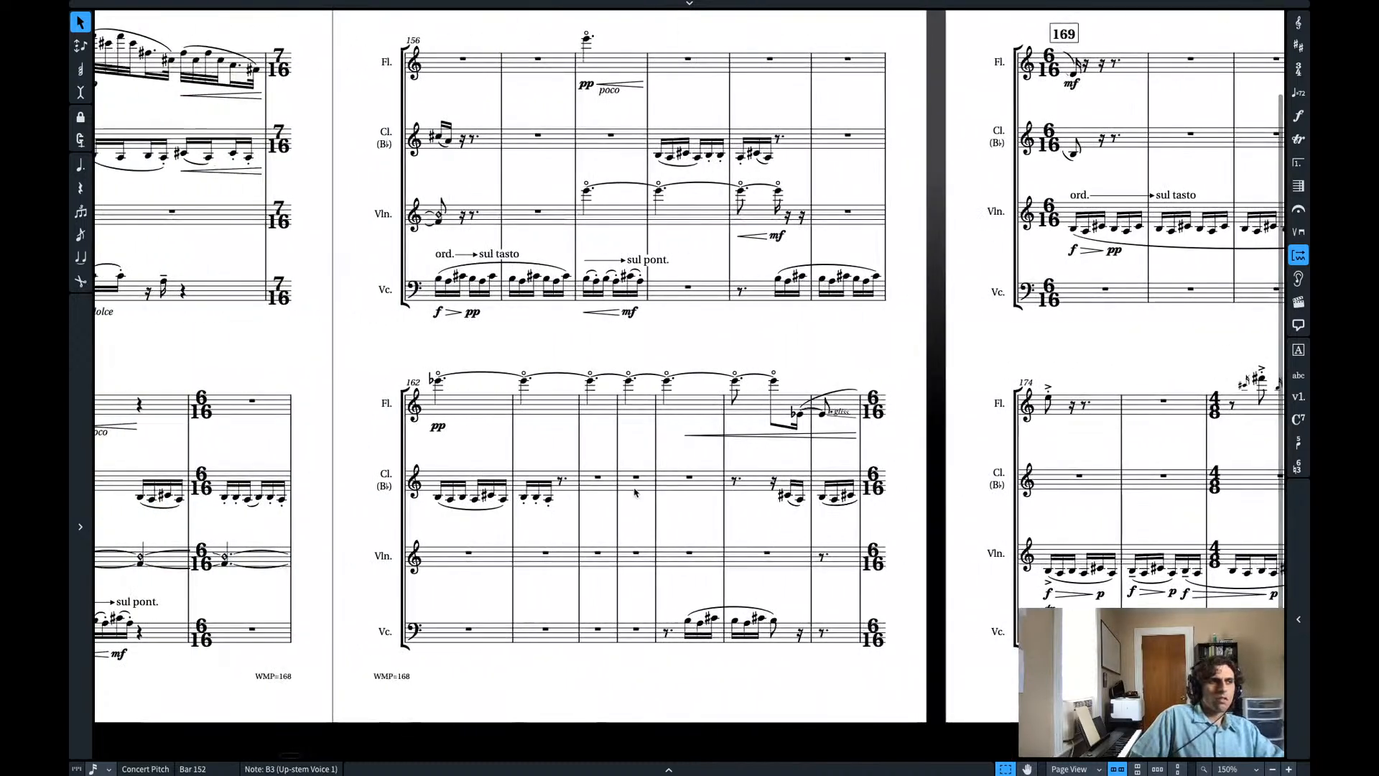
pyautogui.click(636, 478)
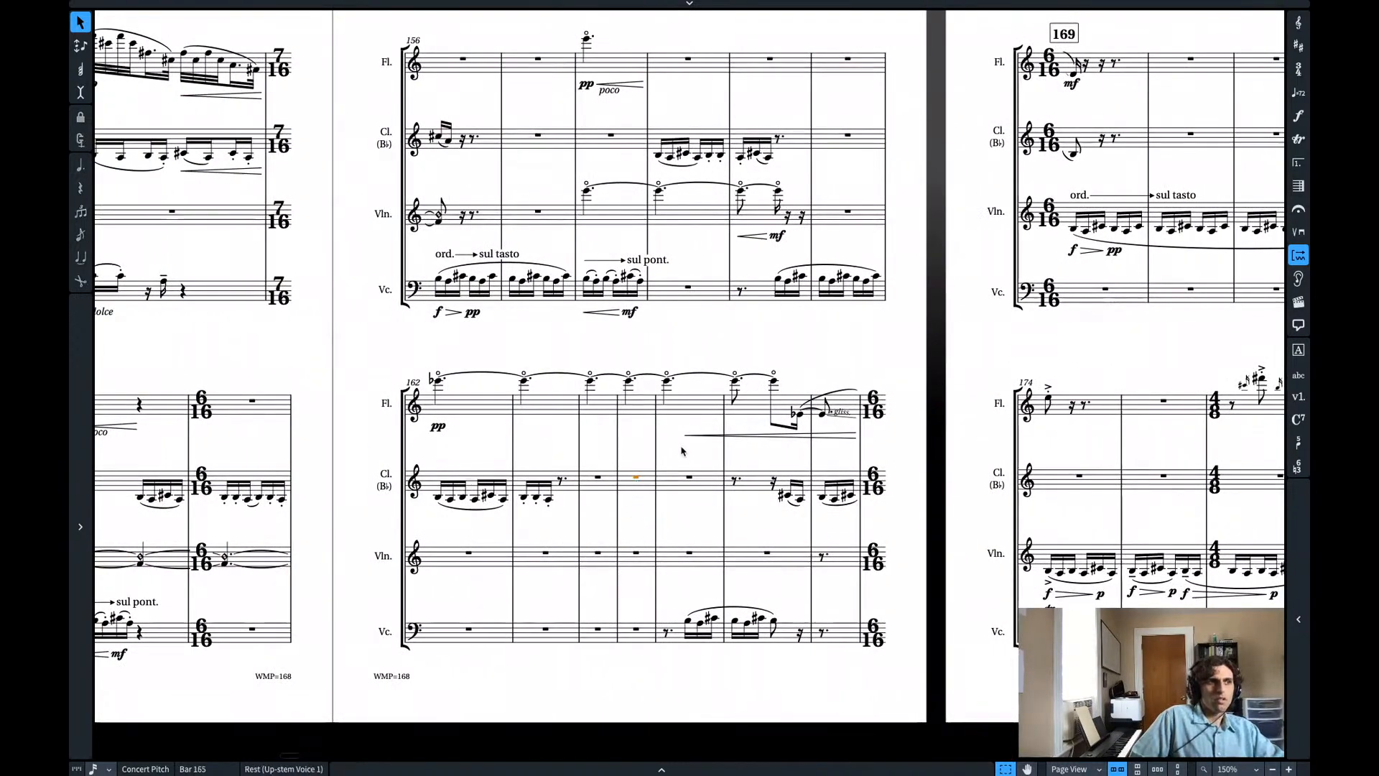
pyautogui.hotkey('shift', 'r')
pyautogui.write('1')
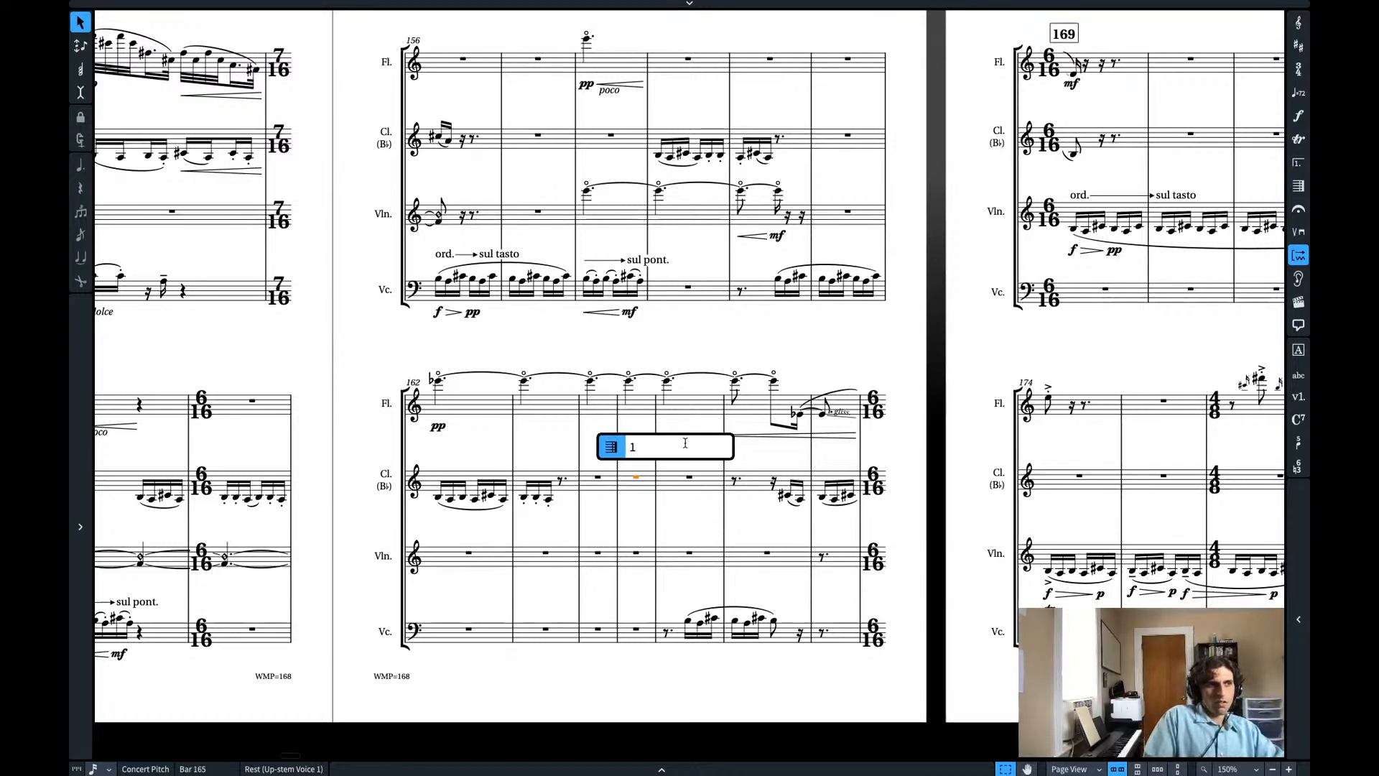
pyautogui.press('Return')
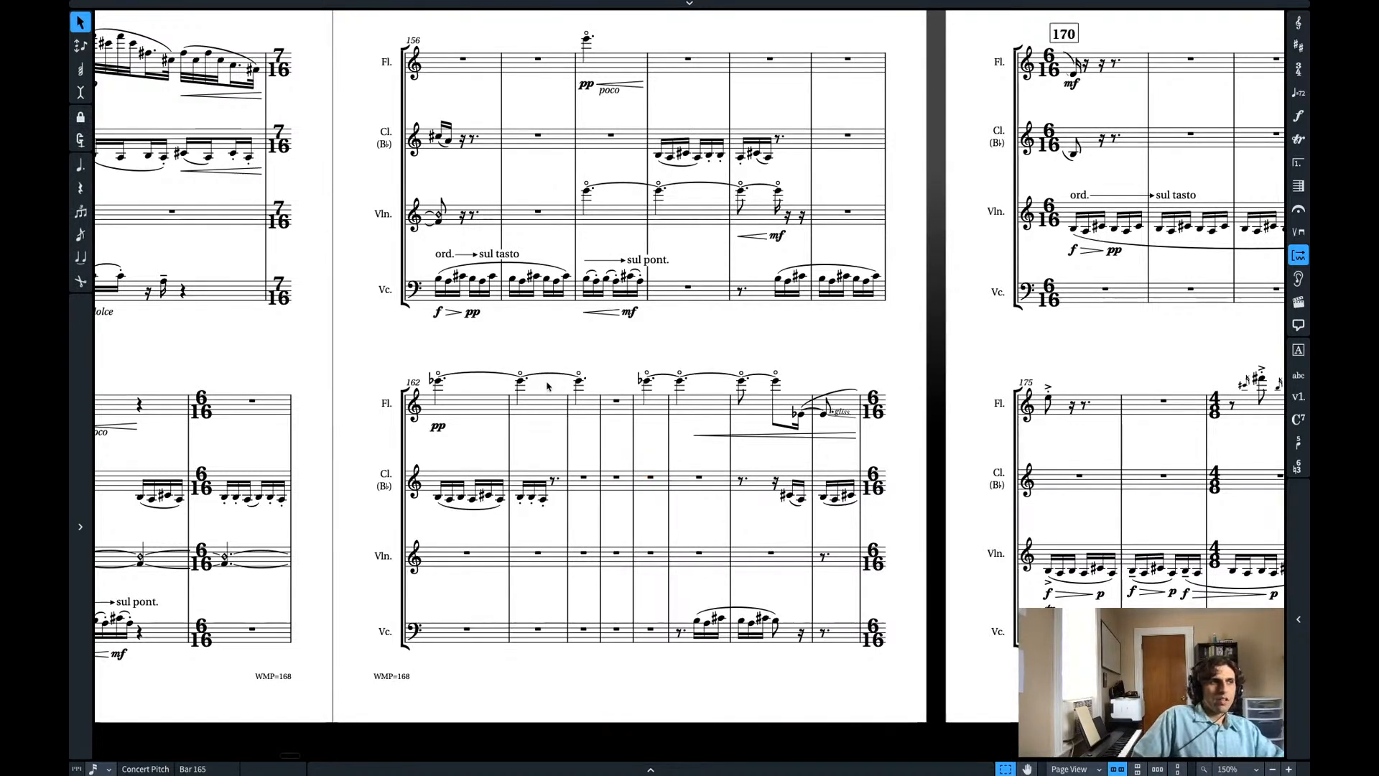
# - Copy the violin's tied two-note chord from bars 154–156 to the start of bar 162 and set its bottom note to E♭4
pyautogui.click(518, 381)
pyautogui.hscroll(-3, 493, 435)
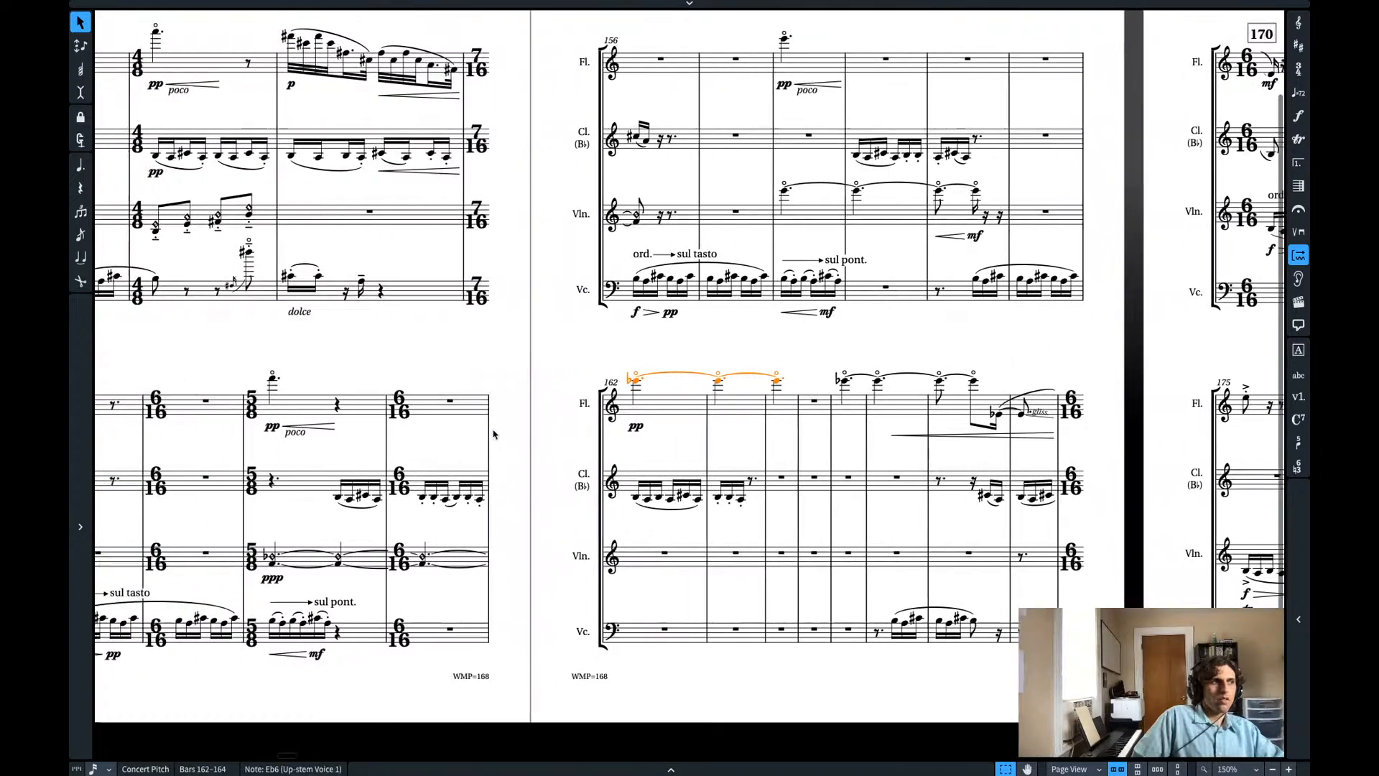
pyautogui.hscroll(-1, 494, 434)
pyautogui.click(459, 559)
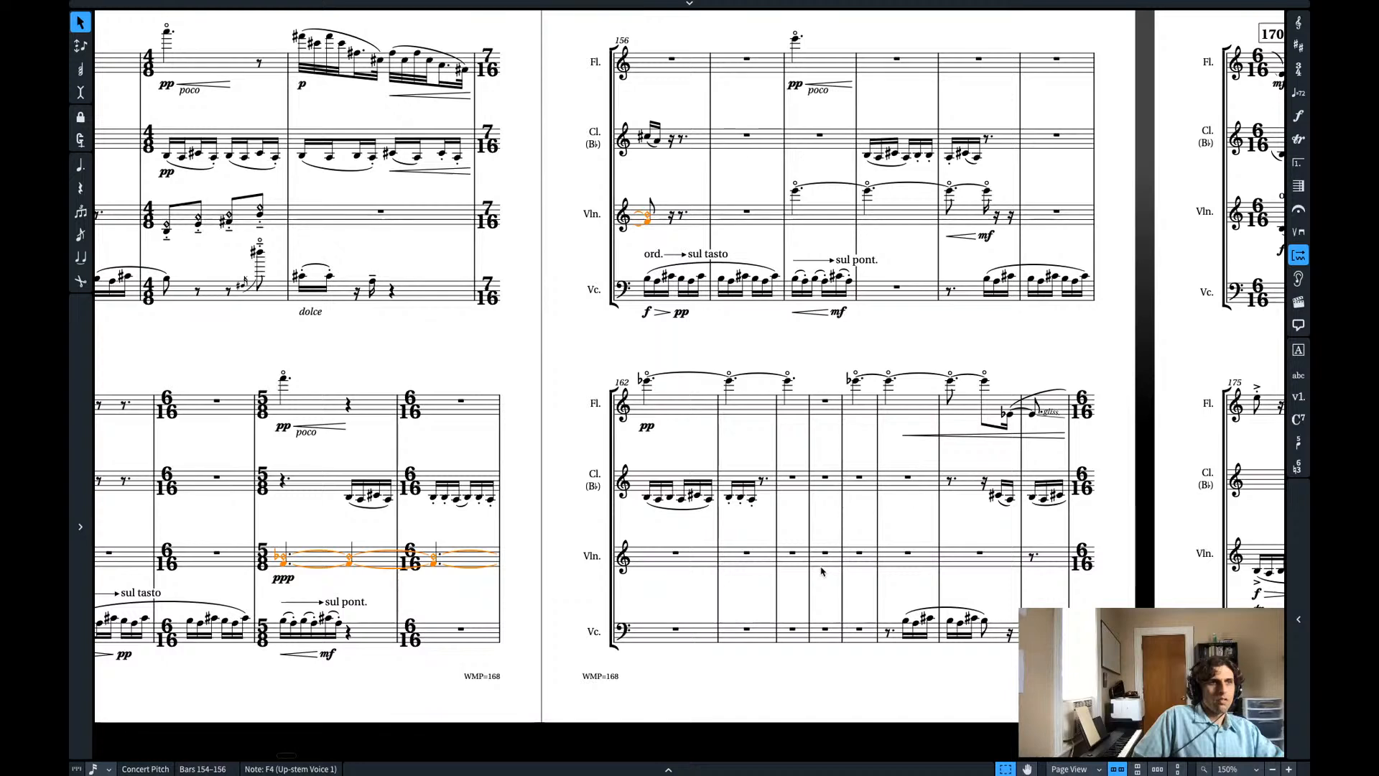
pyautogui.click(666, 561)
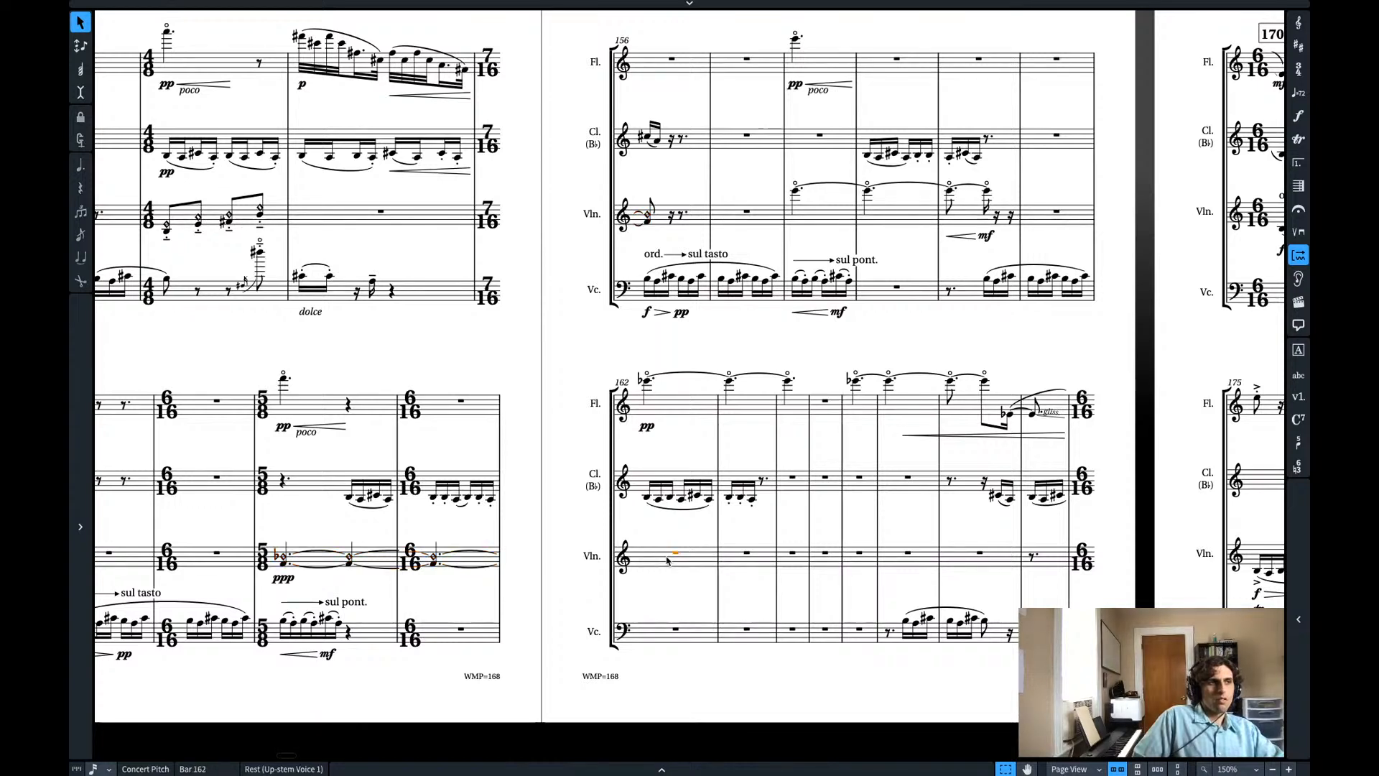
pyautogui.hotkey('ctrl', 'v')
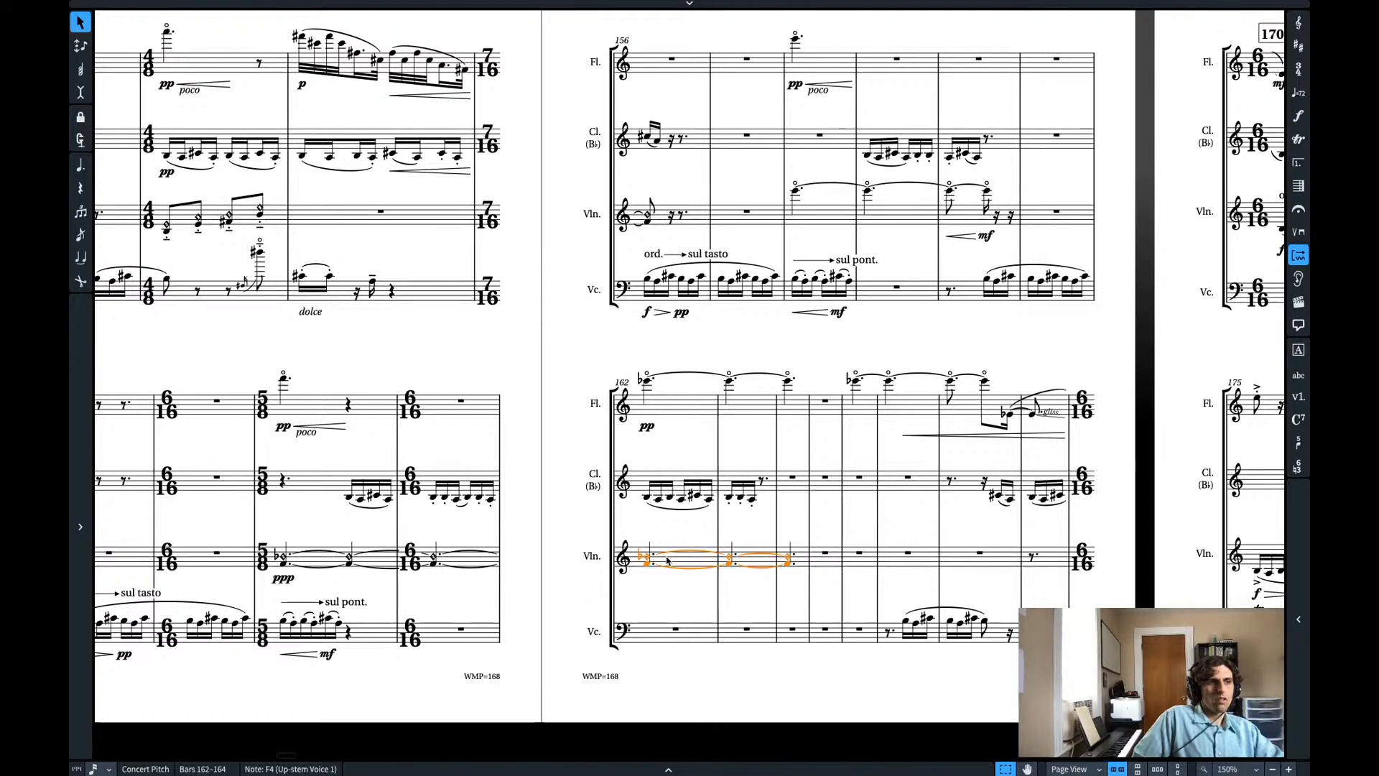
pyautogui.press('Down')
pyautogui.press('-')
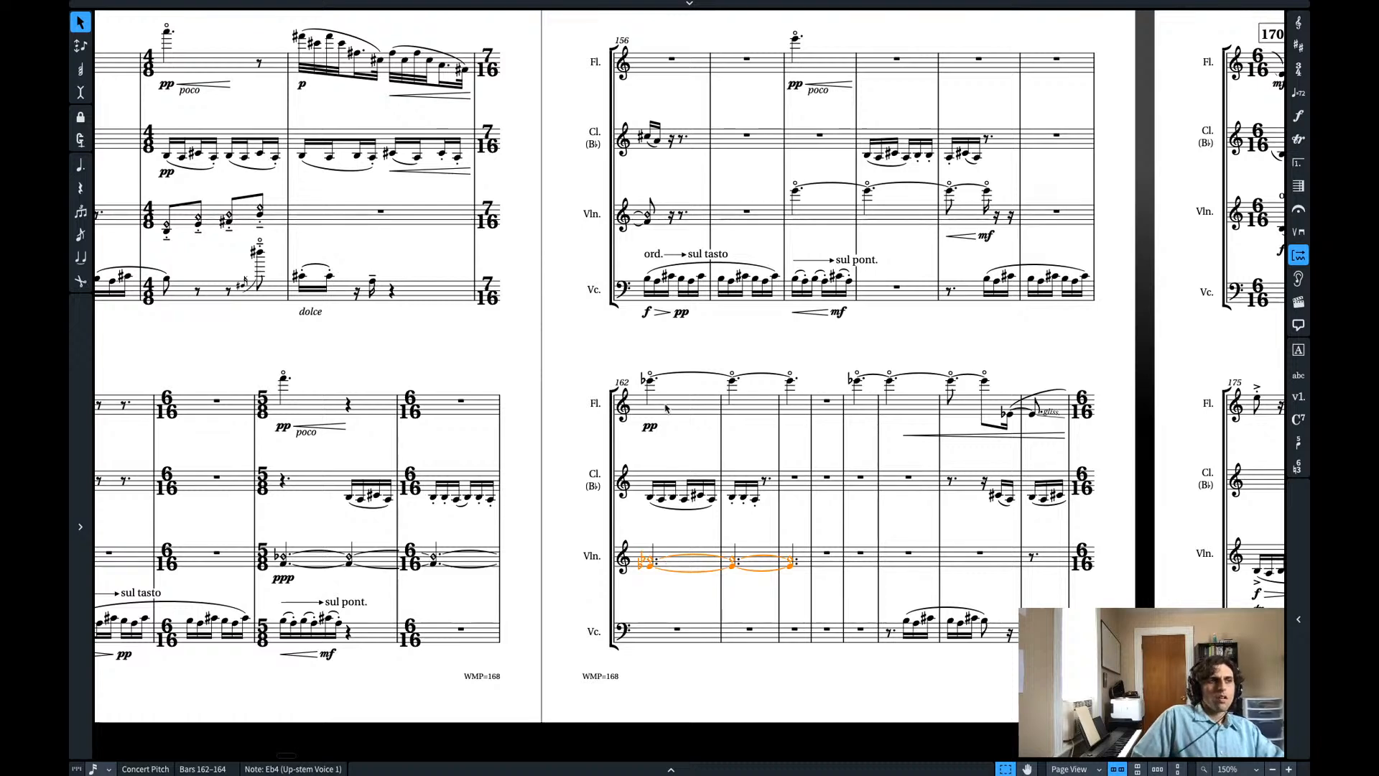
# - Move the flute's tied E♭6 from the start of bar 162 to bar 164 and tie it to the held notes that follow
pyautogui.click(651, 381)
pyautogui.hotkey('ctrl', 'x')
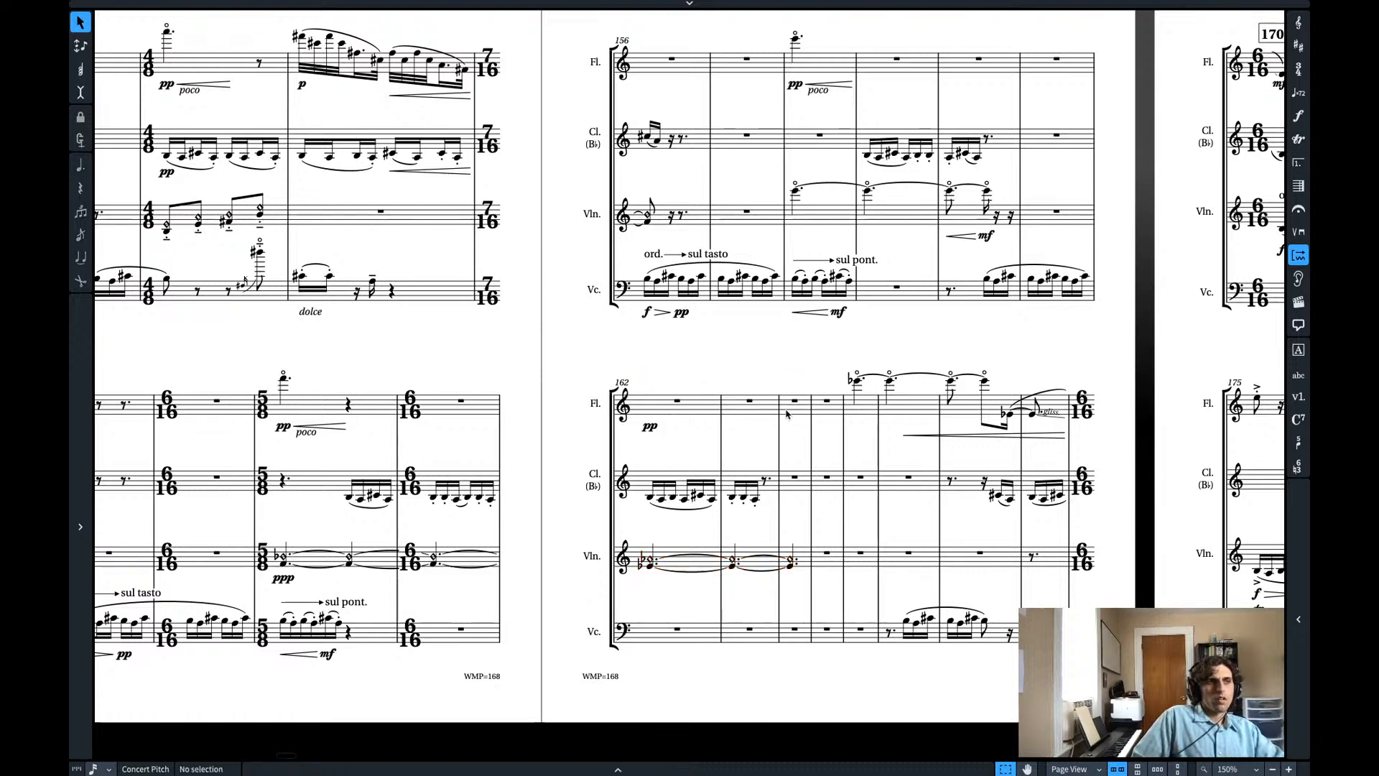
pyautogui.click(802, 415)
pyautogui.hotkey('ctrl', 'v')
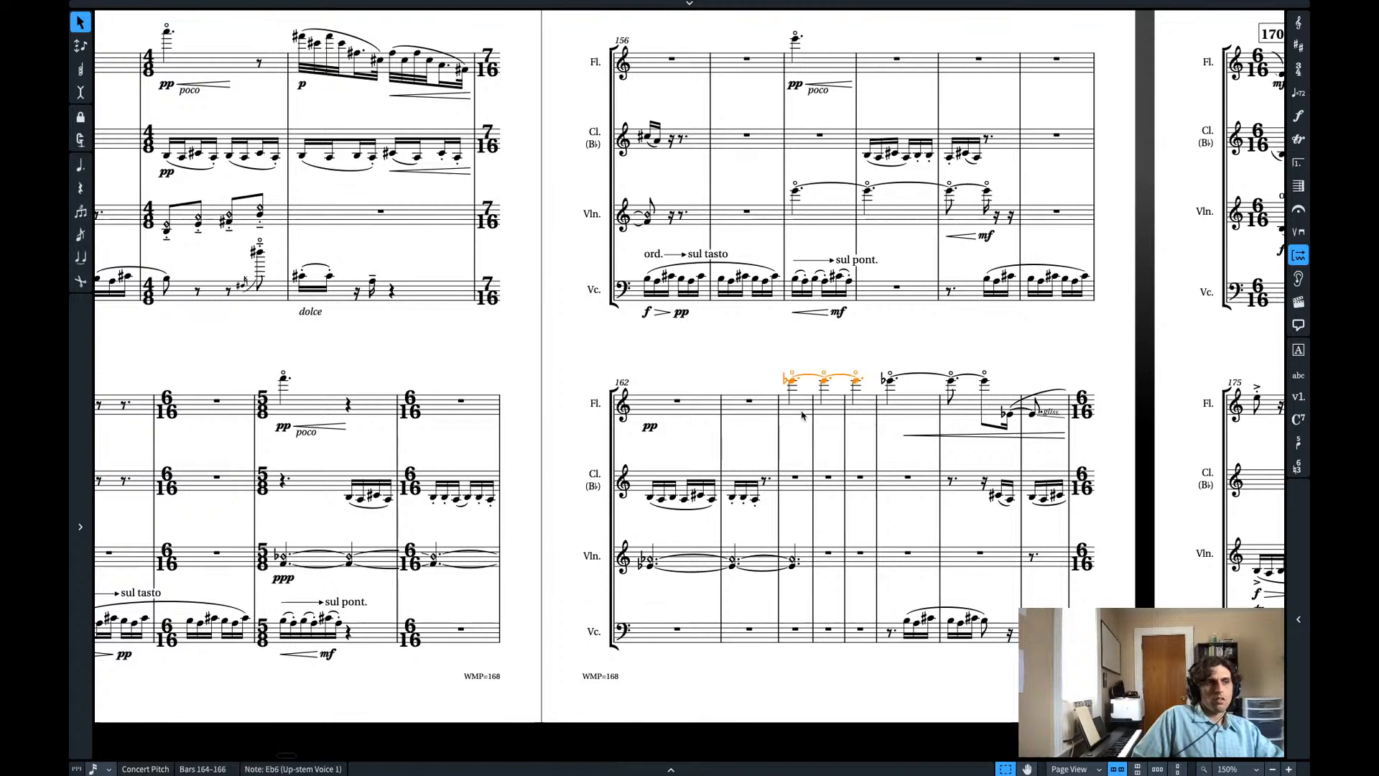
pyautogui.press('t')
# - Move the flute's pp dynamic from bar 162 to the E♭6 at the start of bar 164
pyautogui.click(650, 427)
pyautogui.hotkey('ctrl', 'x')
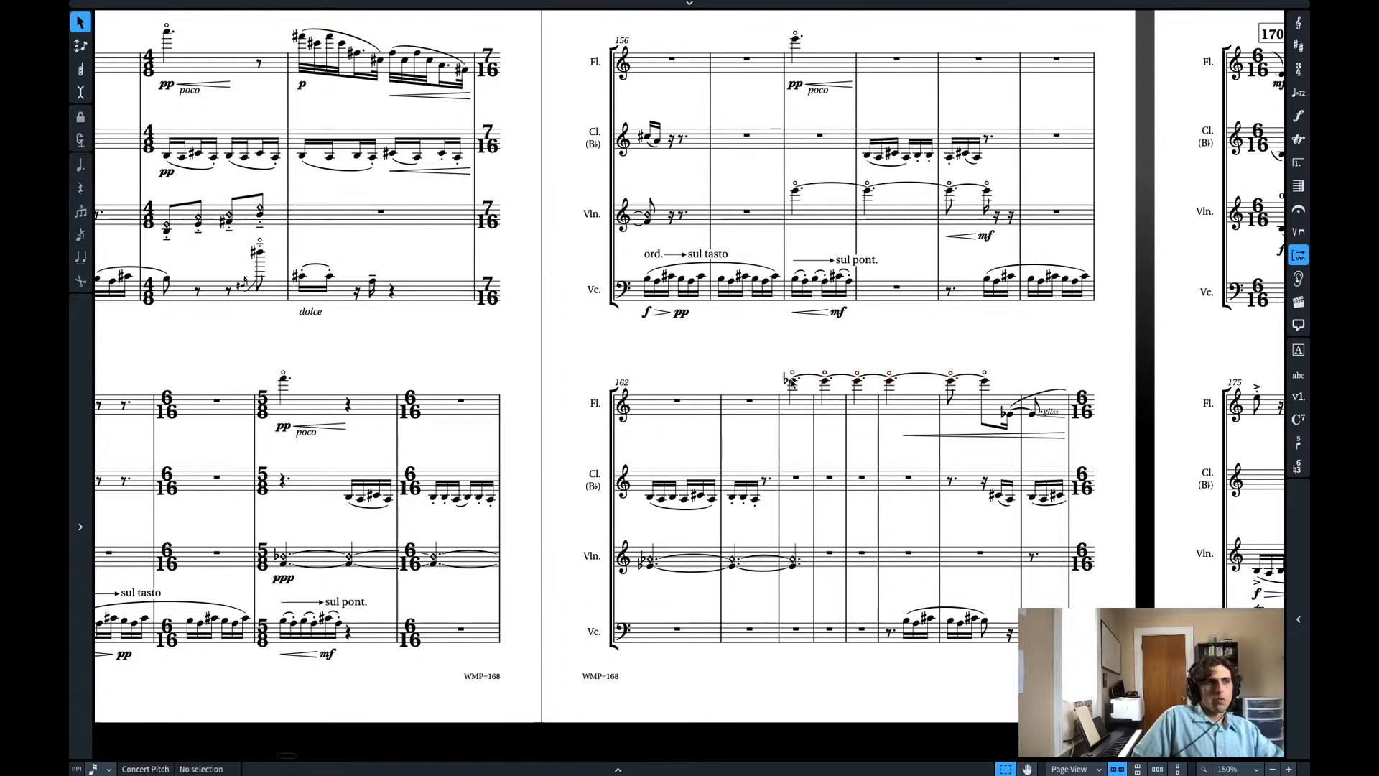
pyautogui.click(791, 381)
pyautogui.hotkey('ctrl', 'v')
# - Add a ppp dynamic to the violin's tied chord at the start of bar 162
pyautogui.click(642, 567)
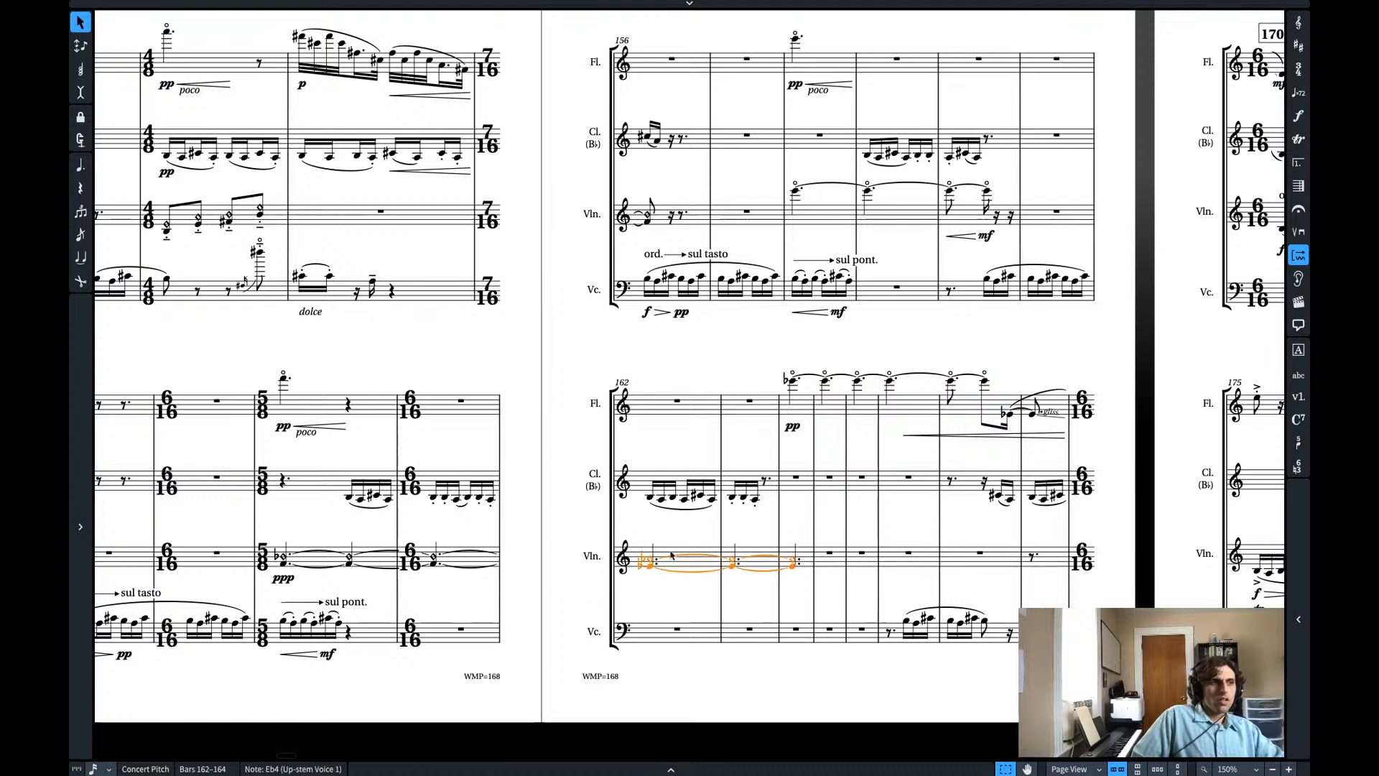
pyautogui.hotkey('shift', 'd')
pyautogui.write('p')
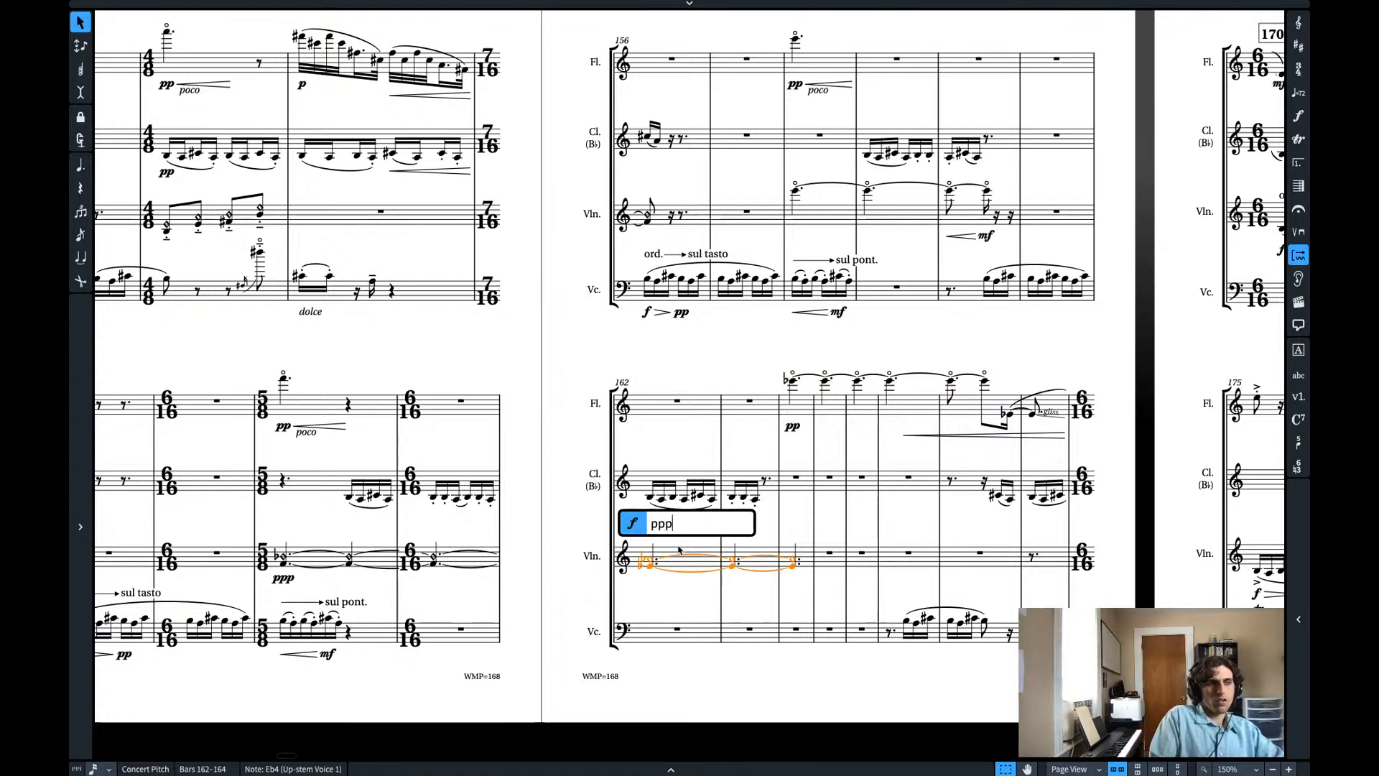
pyautogui.write('pp')
pyautogui.press('Return')
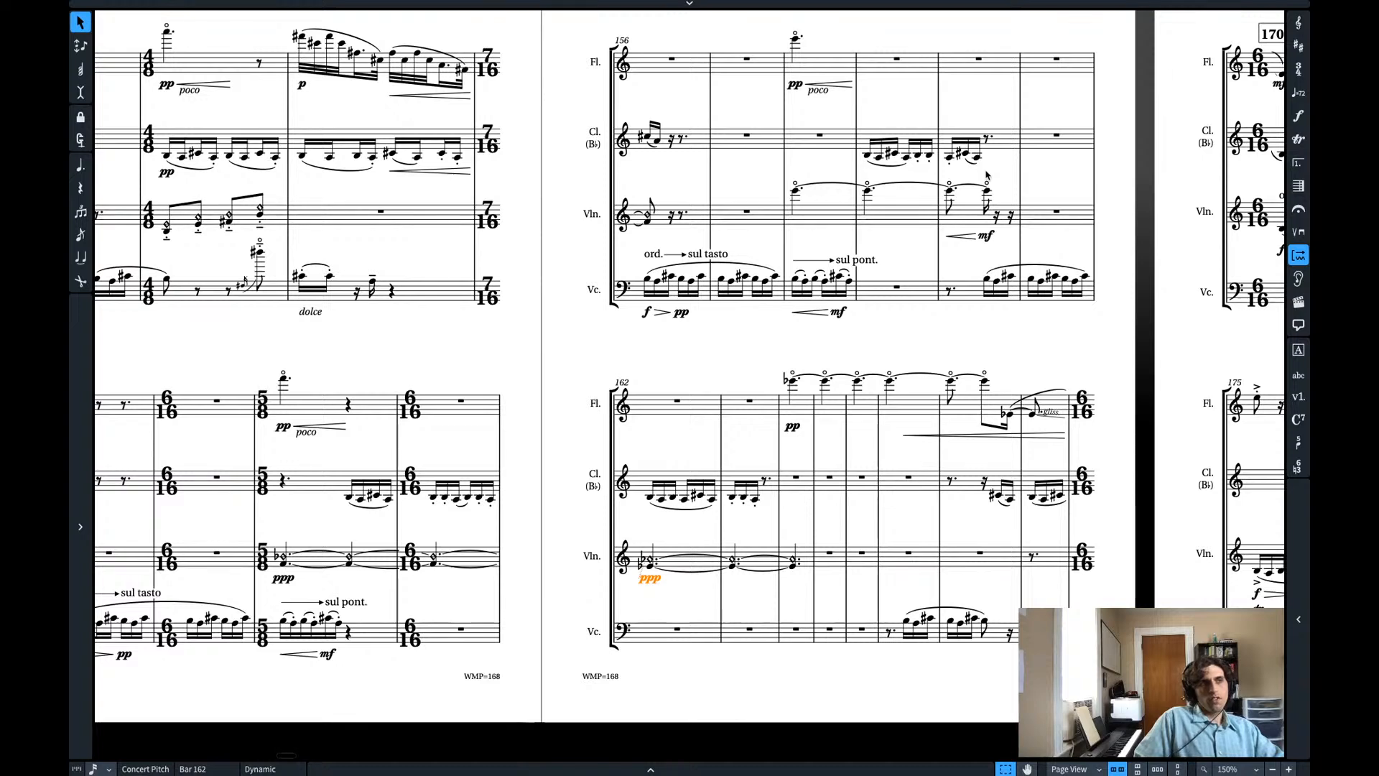
# - Play back from the flute's first note in bar 152 past rehearsal mark 170 and look over the revised bars 152–169
pyautogui.hscroll(-3, 595, 324)
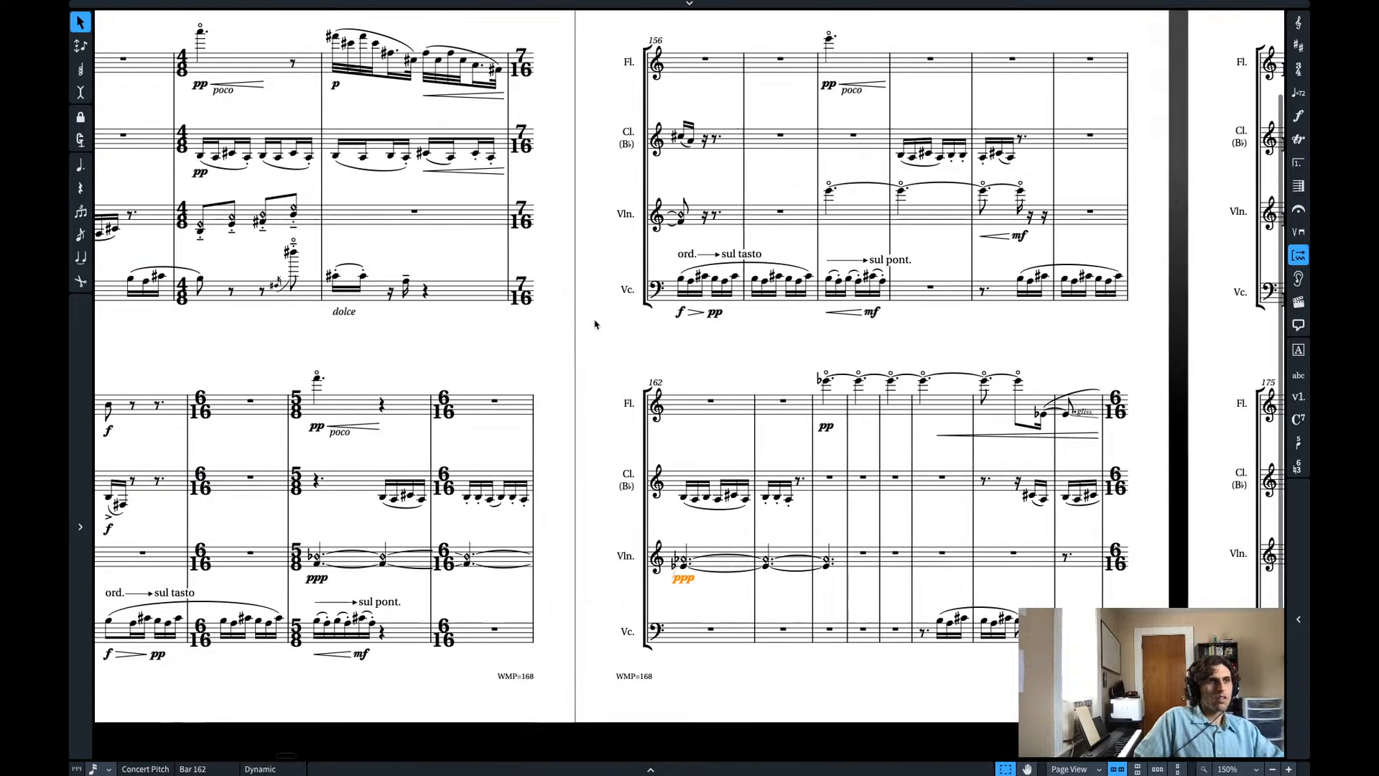
pyautogui.click(257, 406)
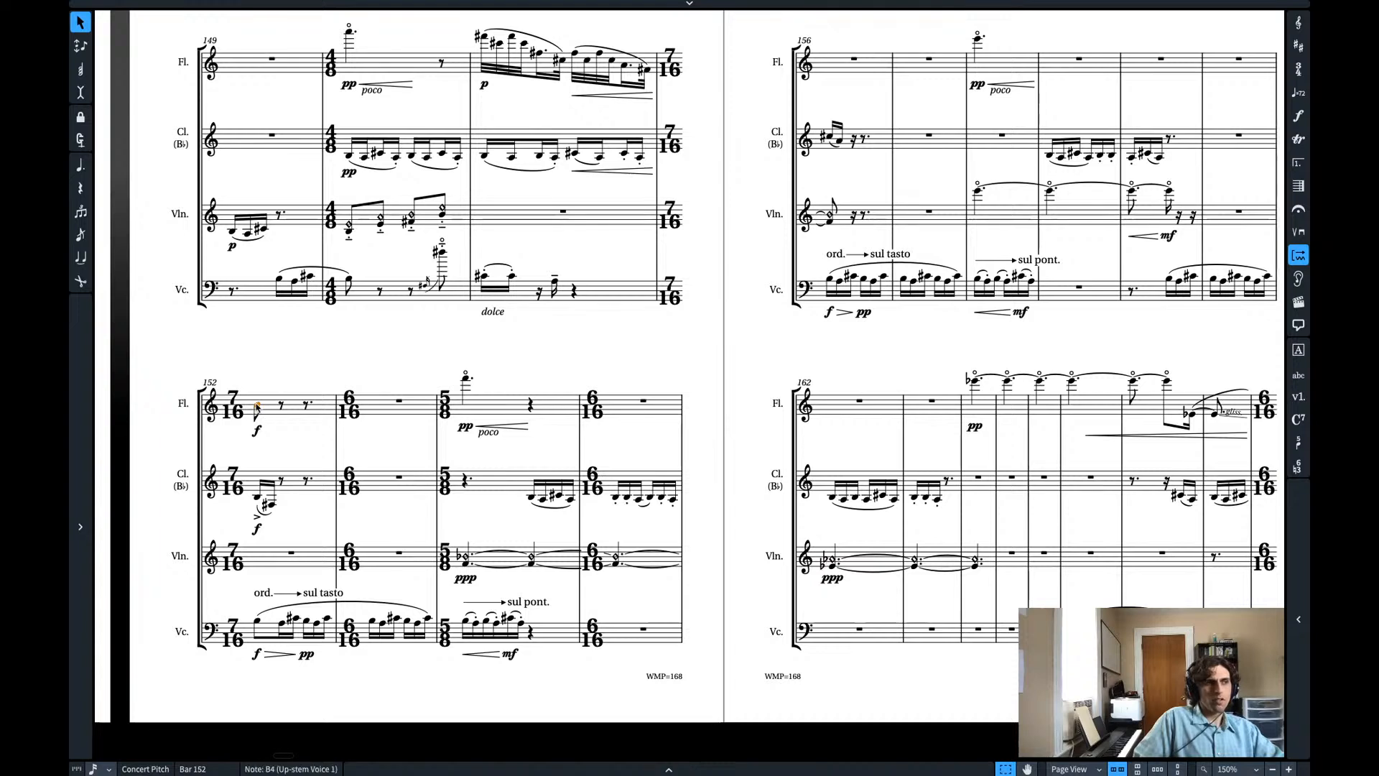
pyautogui.press('space')
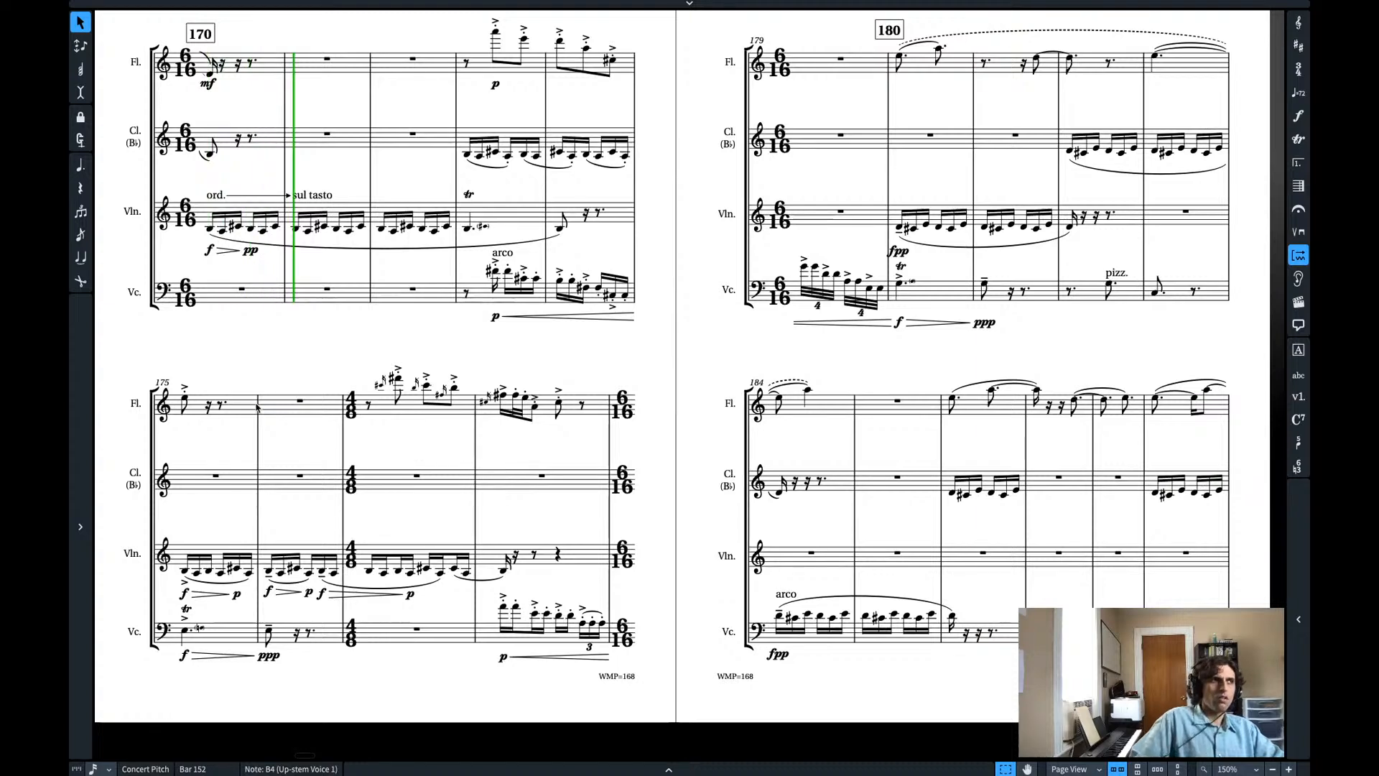
pyautogui.hscroll(-7, 335, 415)
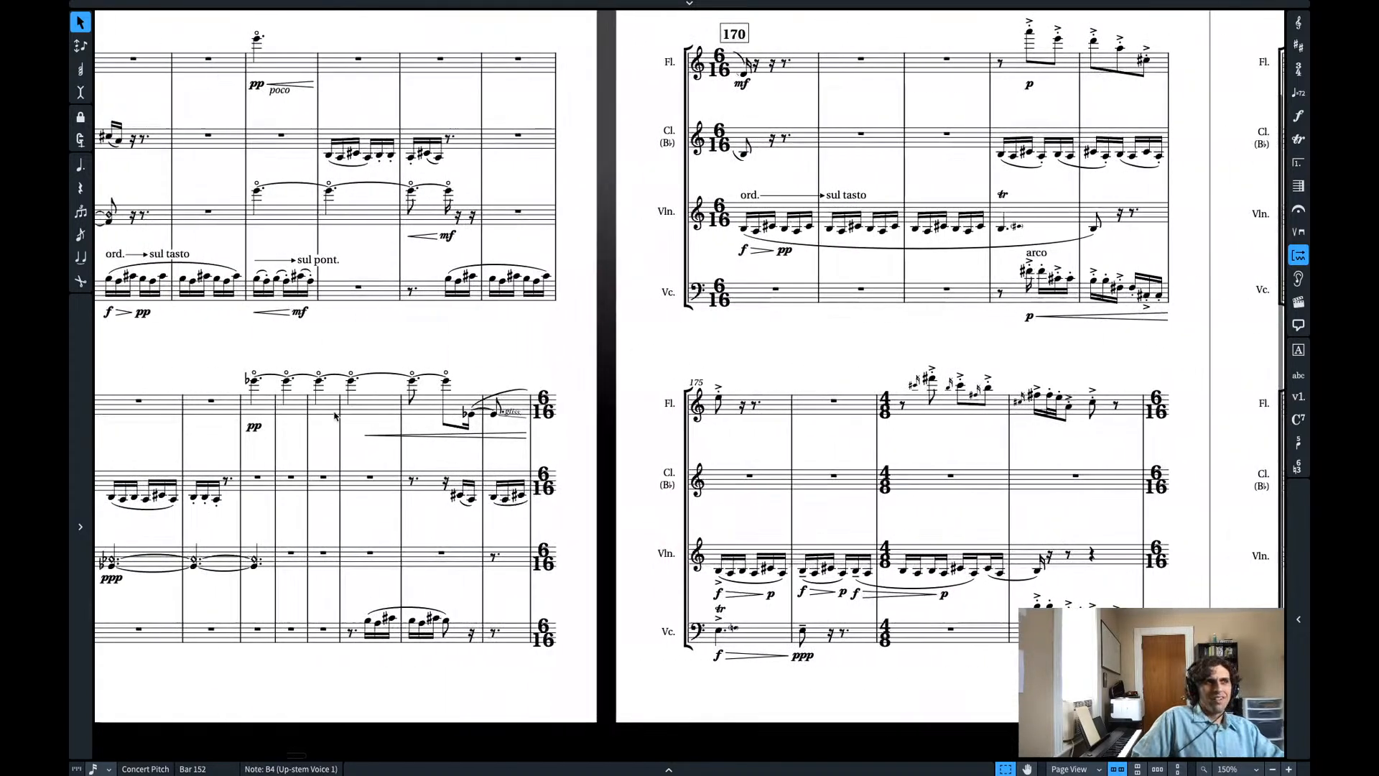
pyautogui.hscroll(2, 335, 416)
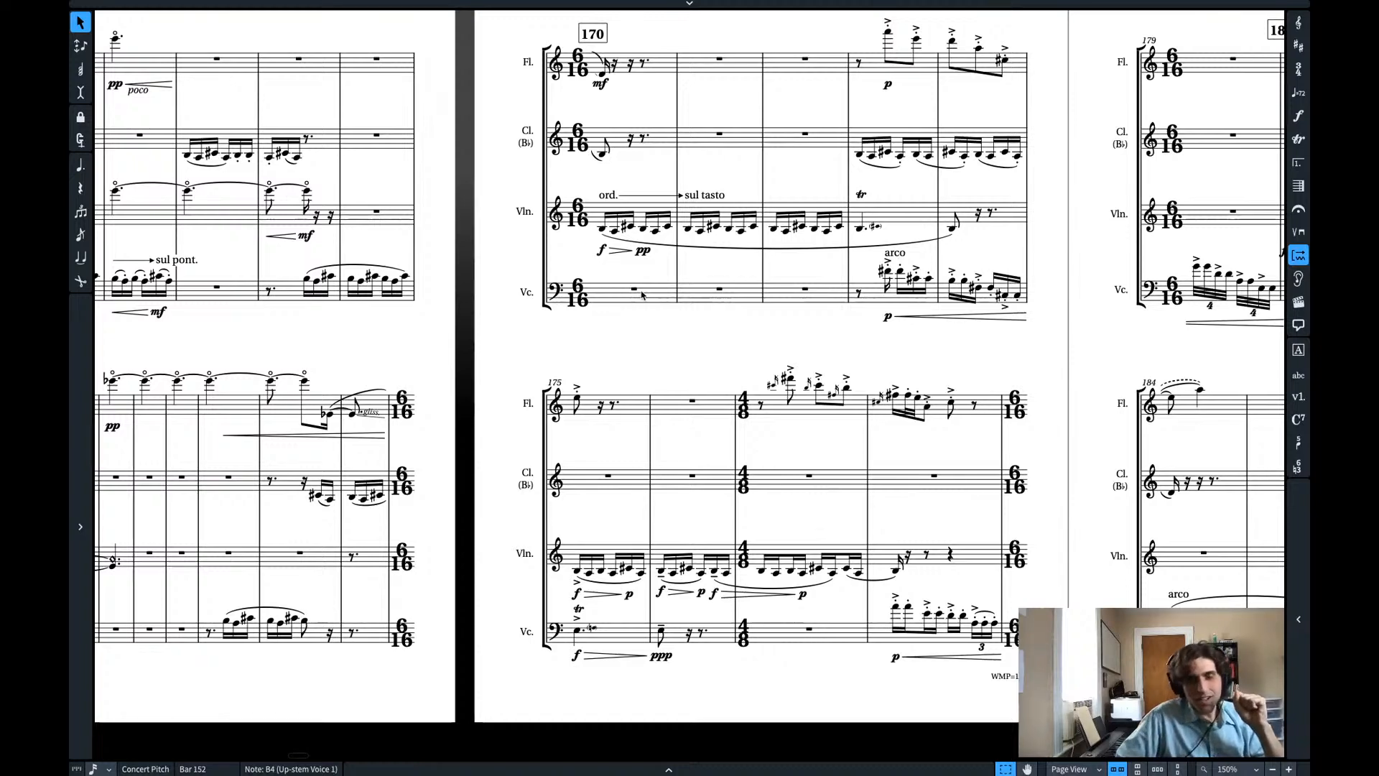
pyautogui.hscroll(-12, 642, 295)
pyautogui.hscroll(3, 612, 324)
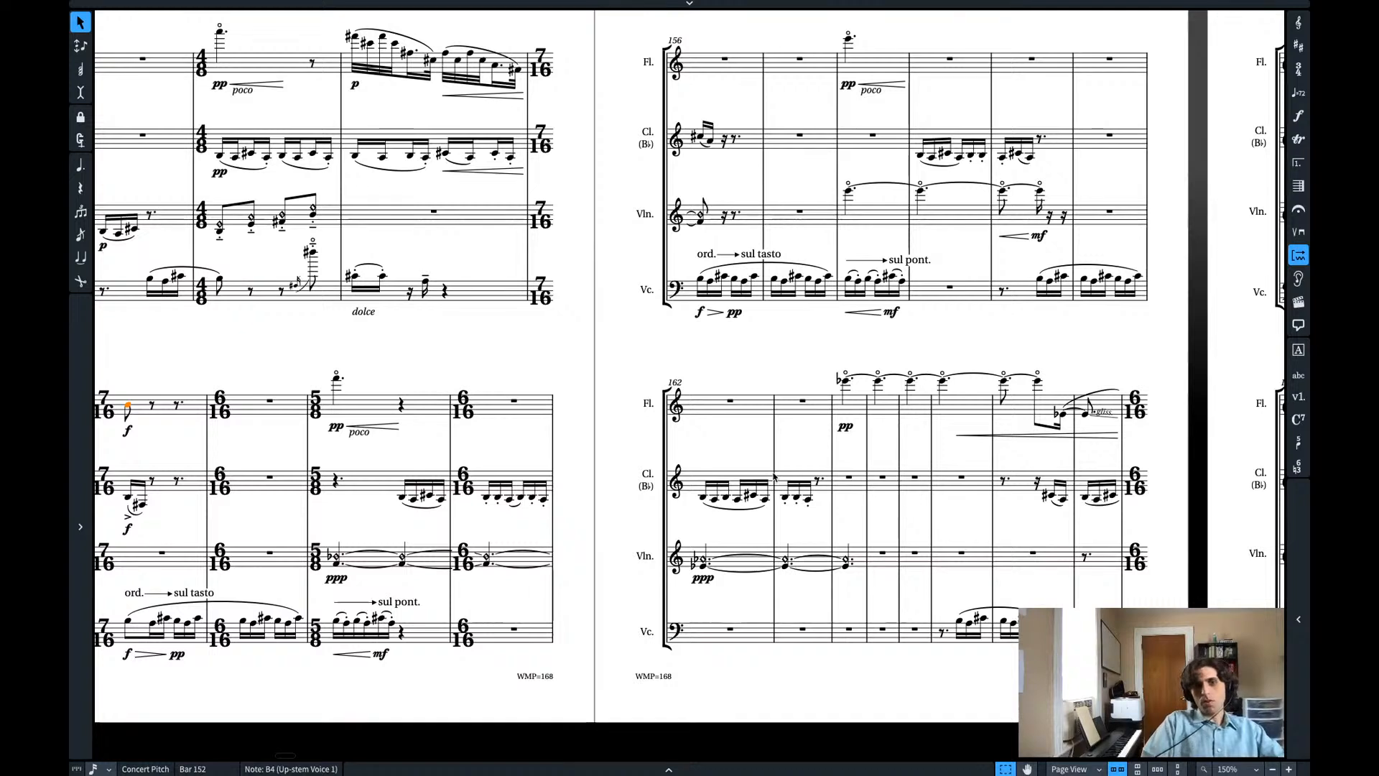
# - Insert one quarter note of extra time at the clarinet's fifth note in bar 159
pyautogui.press('space')
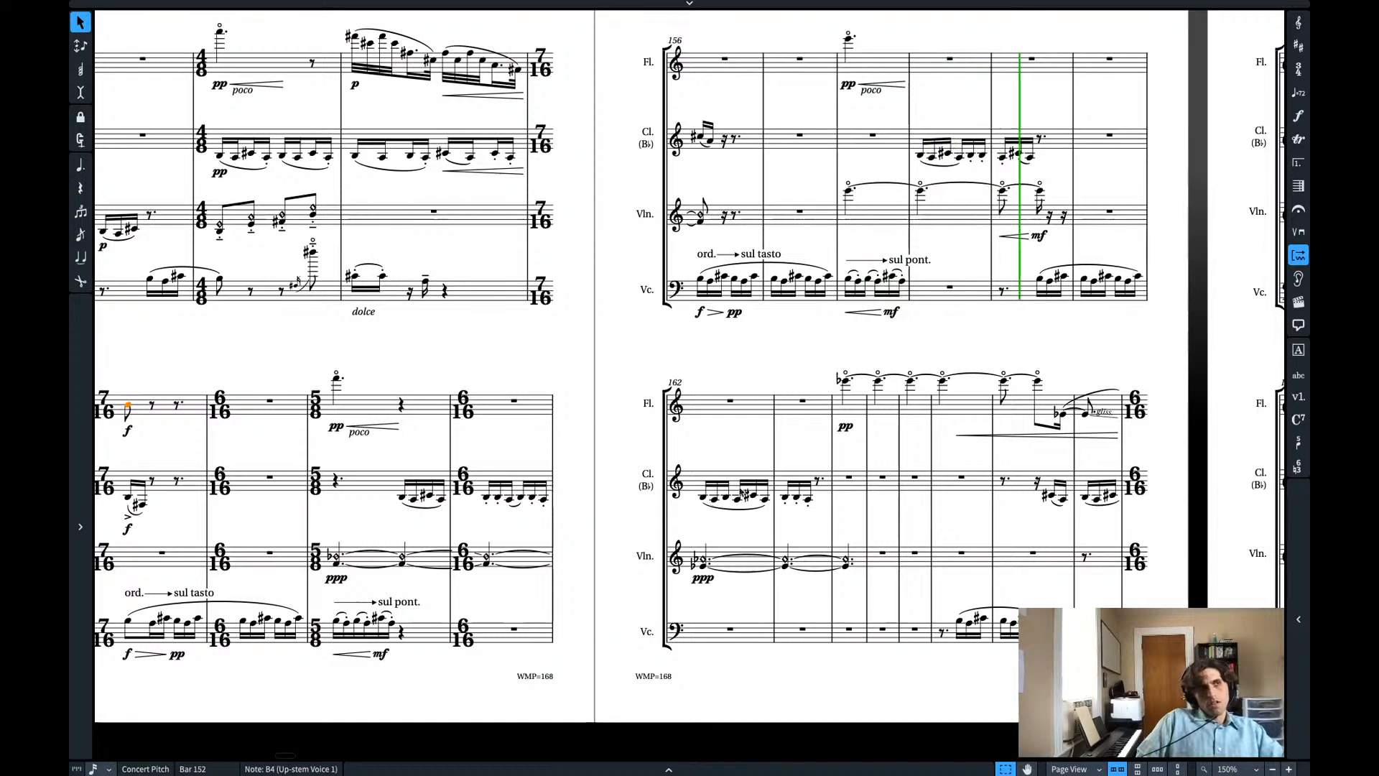
pyautogui.press('space')
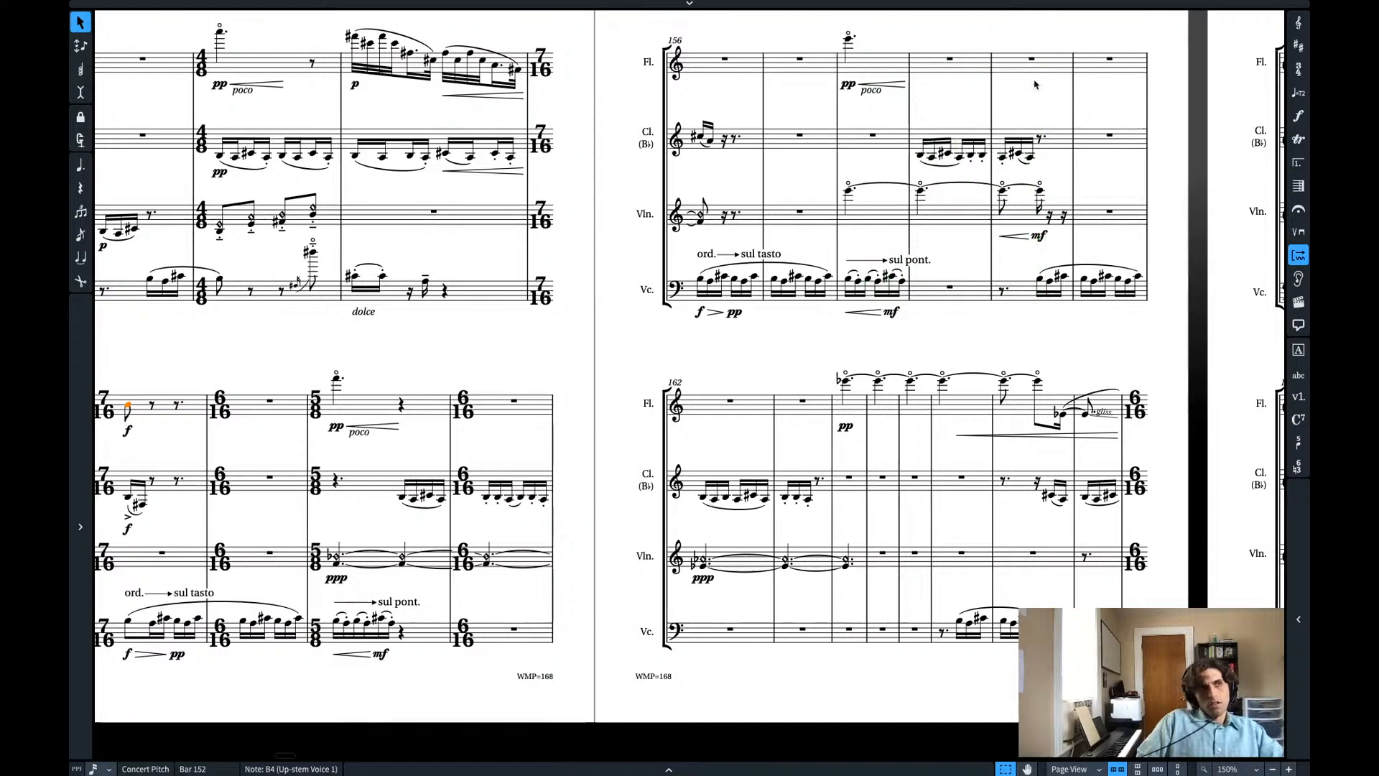
pyautogui.click(970, 155)
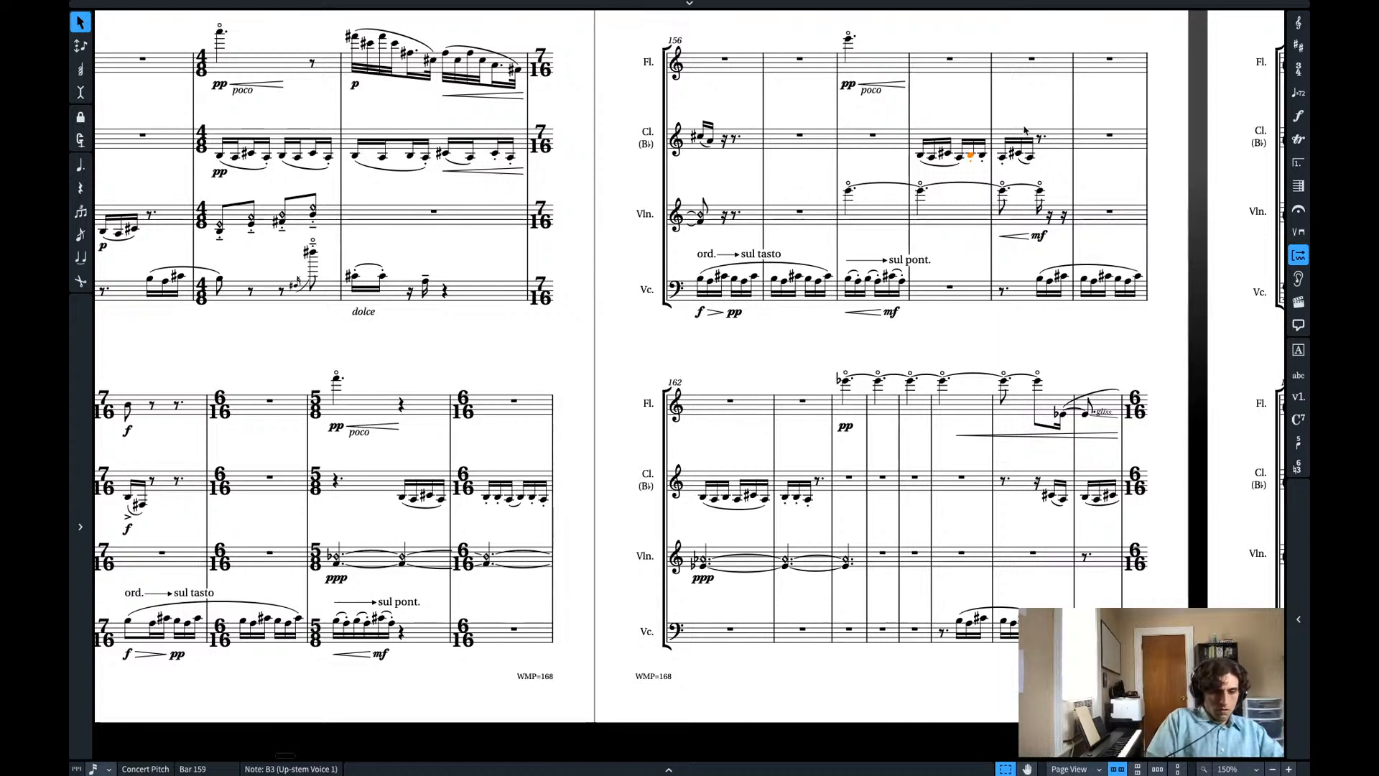
pyautogui.hotkey('alt', 'p')
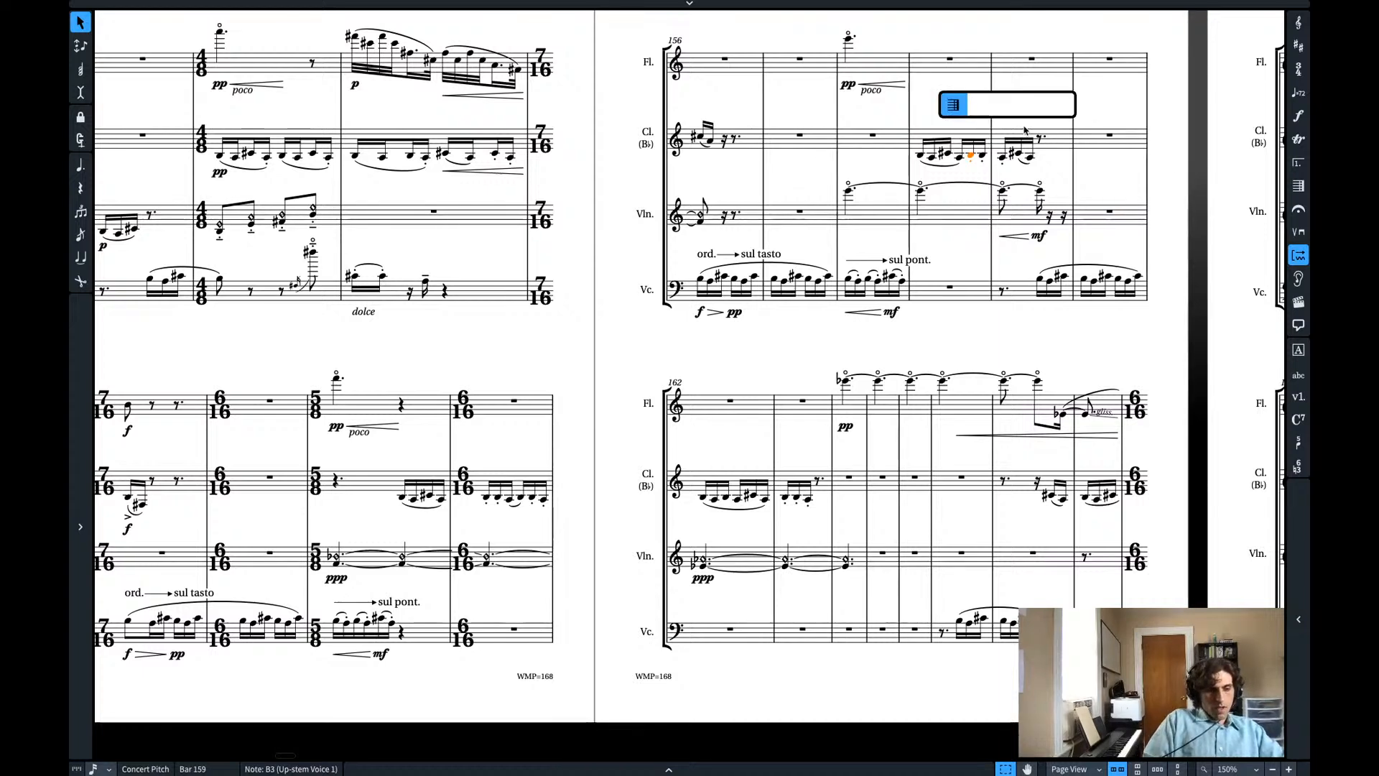
pyautogui.write('1q')
pyautogui.press('Return')
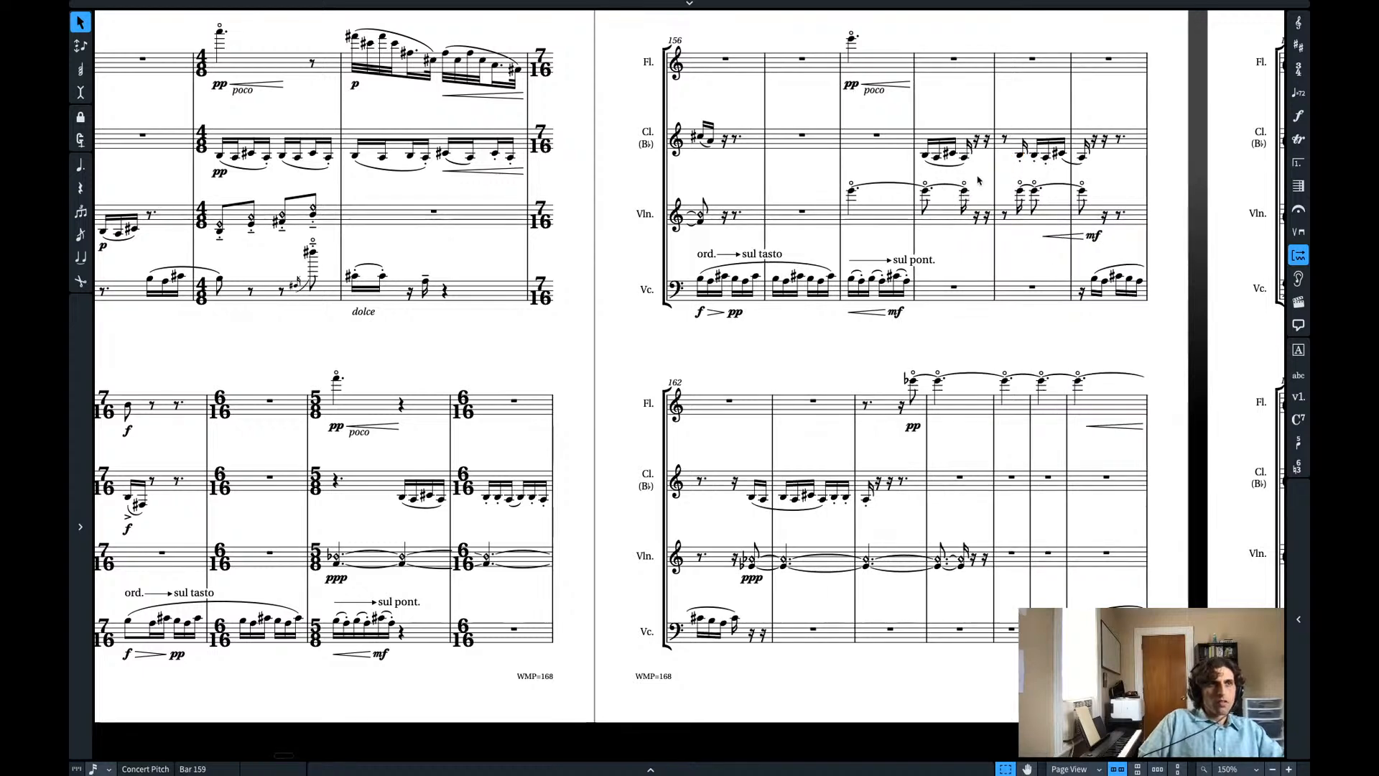
# - Lengthen the violin's tied E6 harmonic from bar 159 across the inserted beat until it joins the held notes in bars 160–161
pyautogui.click(967, 188)
pyautogui.hotkey('alt', 'shift', 'Right')
pyautogui.hotkey('alt', 'shift', 'Right')
pyautogui.hotkey('alt', 'shift', 'Right')
pyautogui.hotkey('alt', 'shift', 'Right')
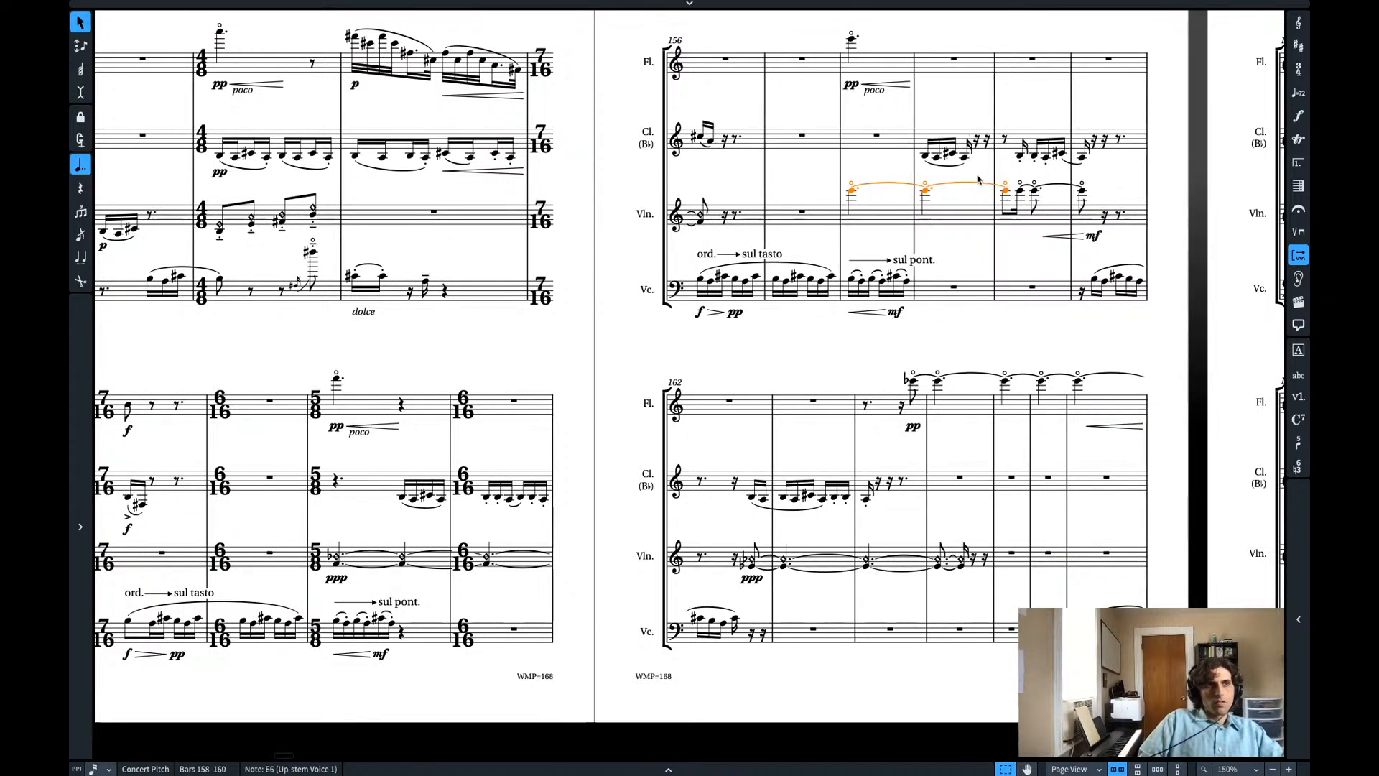
pyautogui.hotkey('alt', 'shift', 'Right')
# - Repeat the clarinet's opening four-note figure of bar 159 directly after itself and transpose both statements up an octave
pyautogui.click(965, 156)
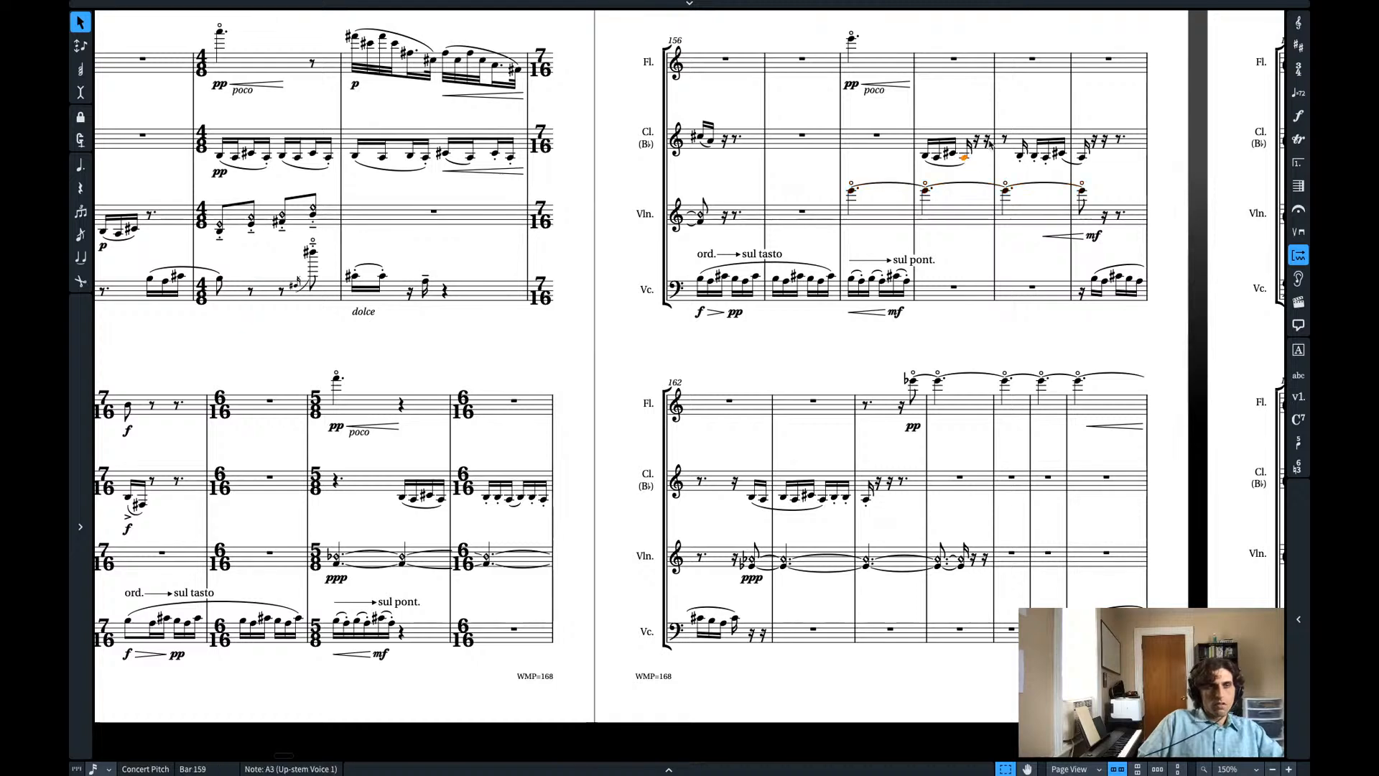
pyautogui.hotkey('shift', 'Left')
pyautogui.hotkey('shift', 'Left')
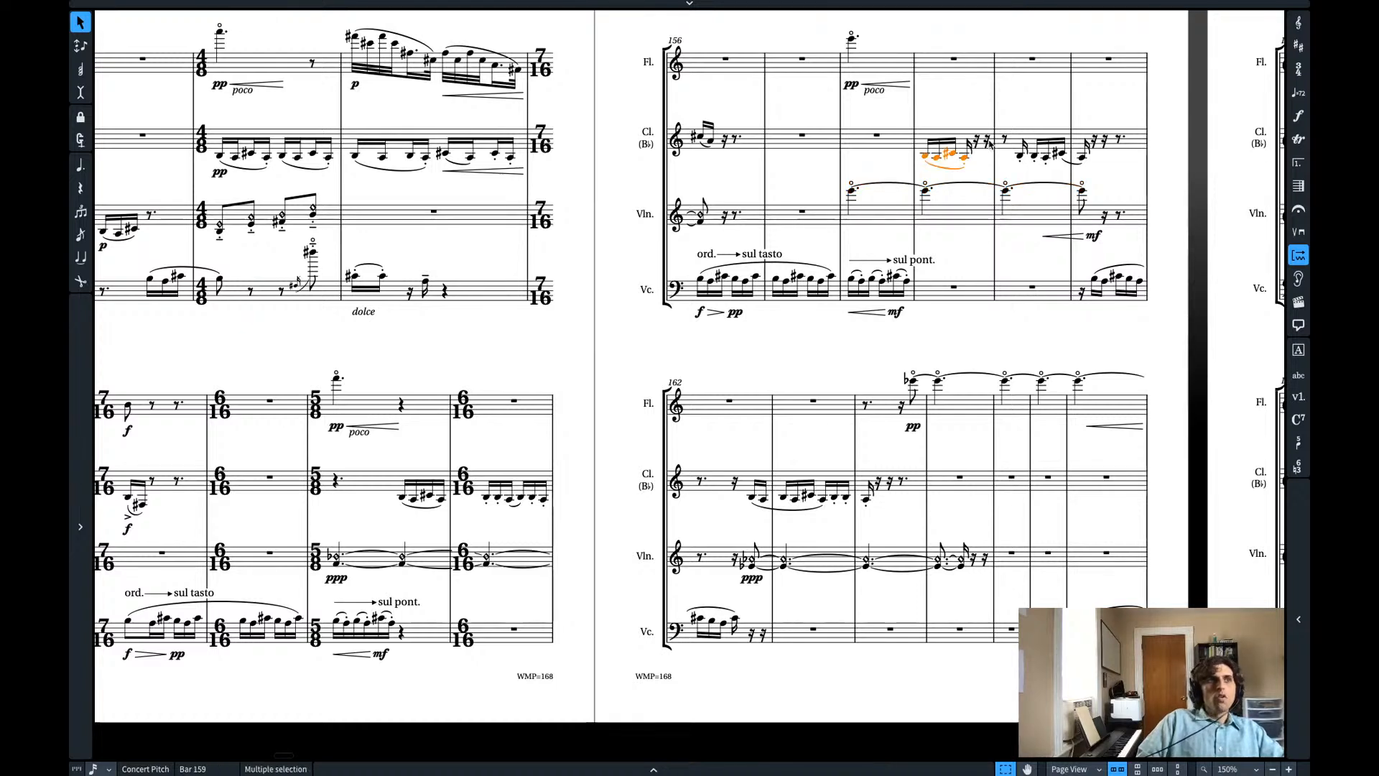
pyautogui.press('r')
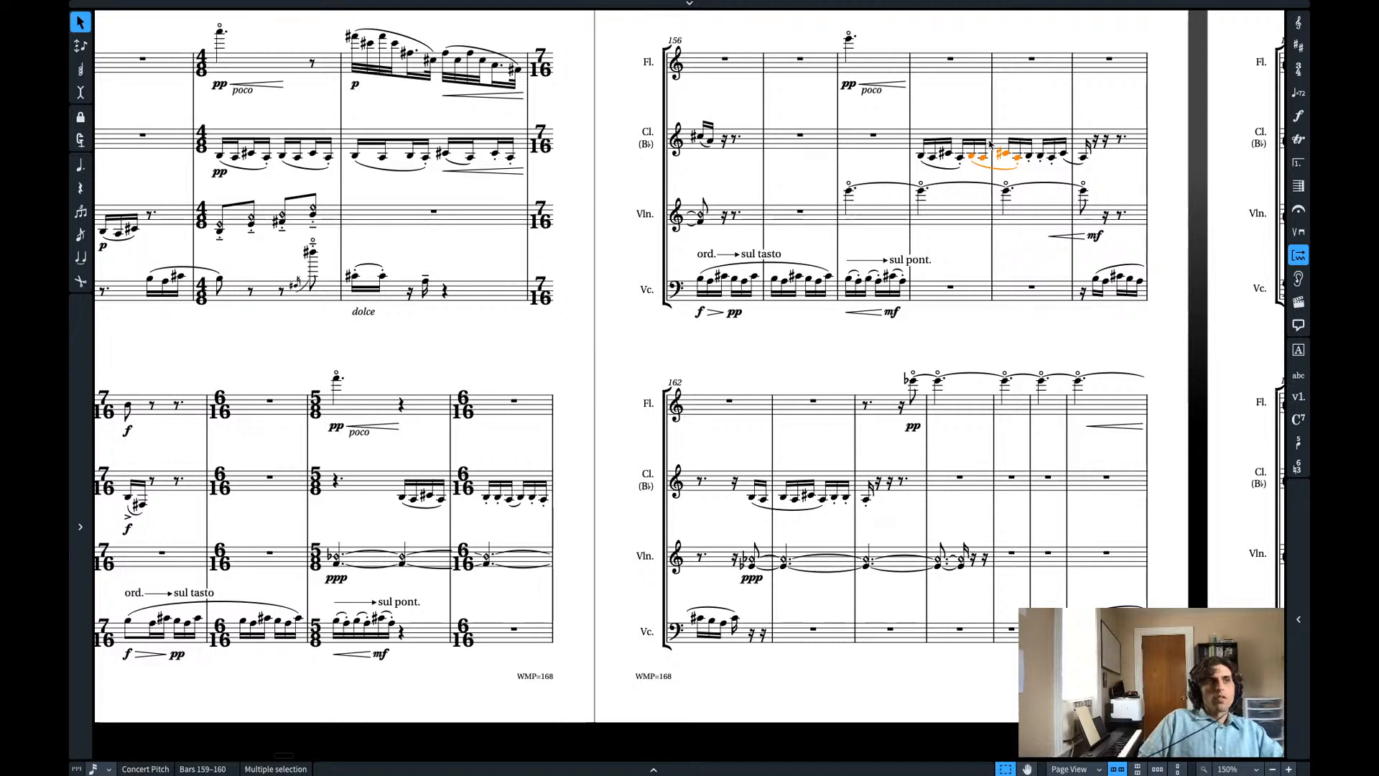
pyautogui.keyDown('shift'); pyautogui.click(918, 156); pyautogui.keyUp('shift')
pyautogui.hotkey('ctrl', 'alt', 'Up')
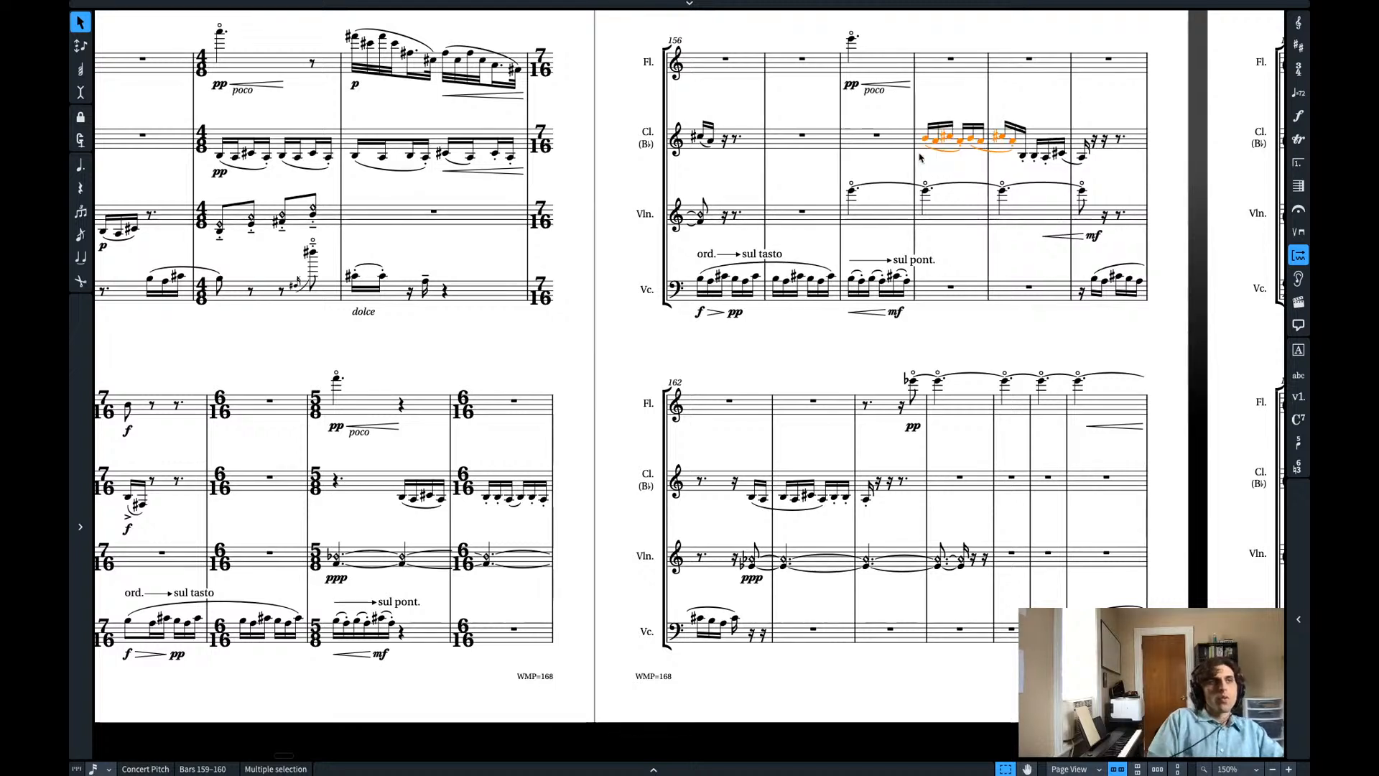
pyautogui.press('p')
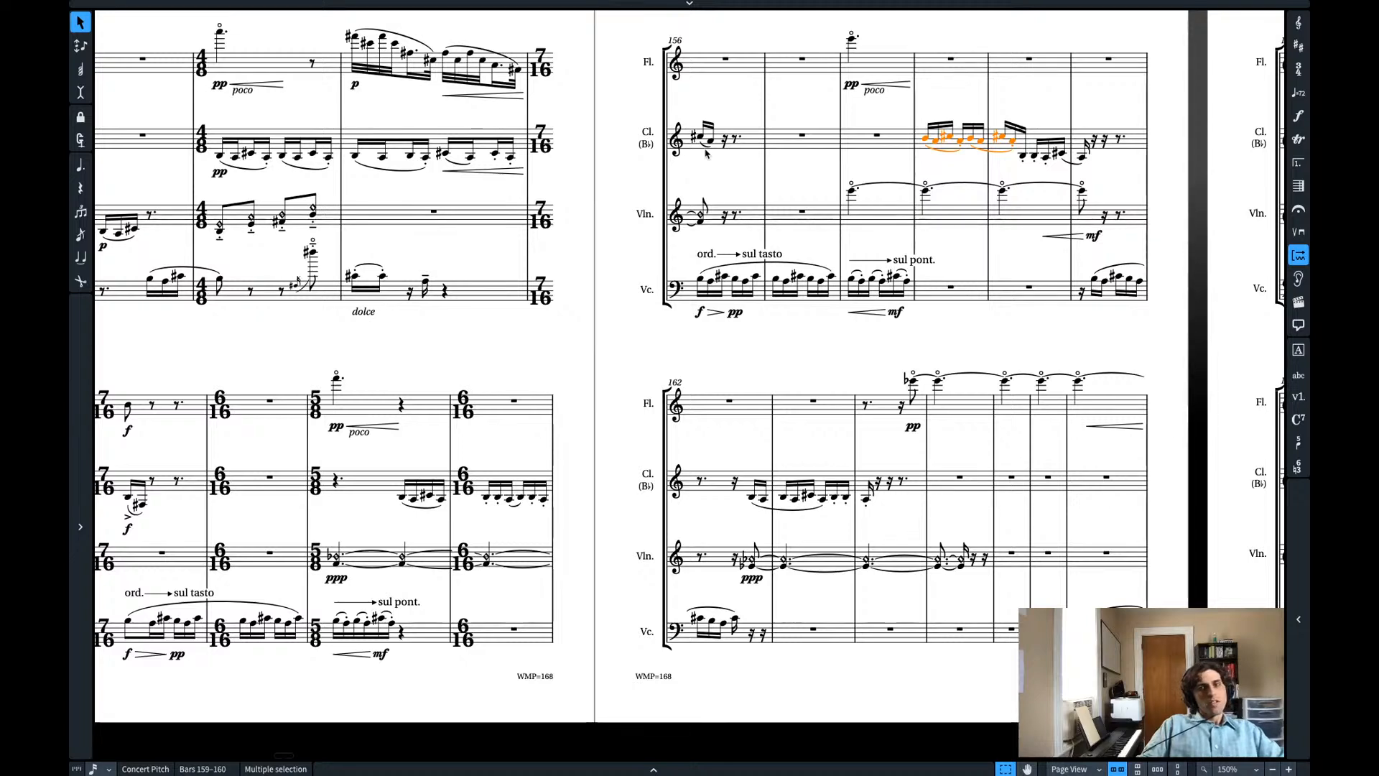
# - Quit Preview, switch to Safari and search the web for "clarinet fingering chart"
pyautogui.hotkey('ctrl', 'Left')
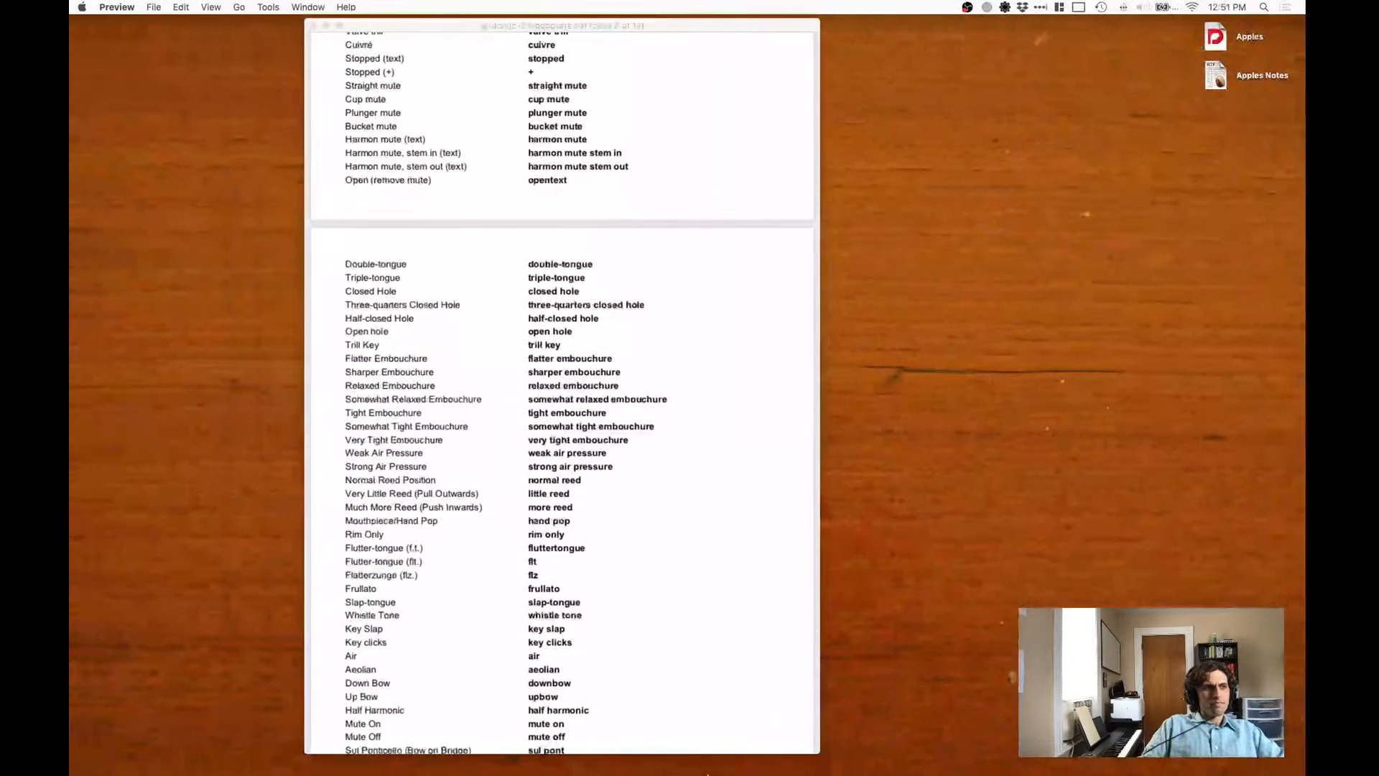
pyautogui.press('super+q')
pyautogui.moveTo(767, 774)
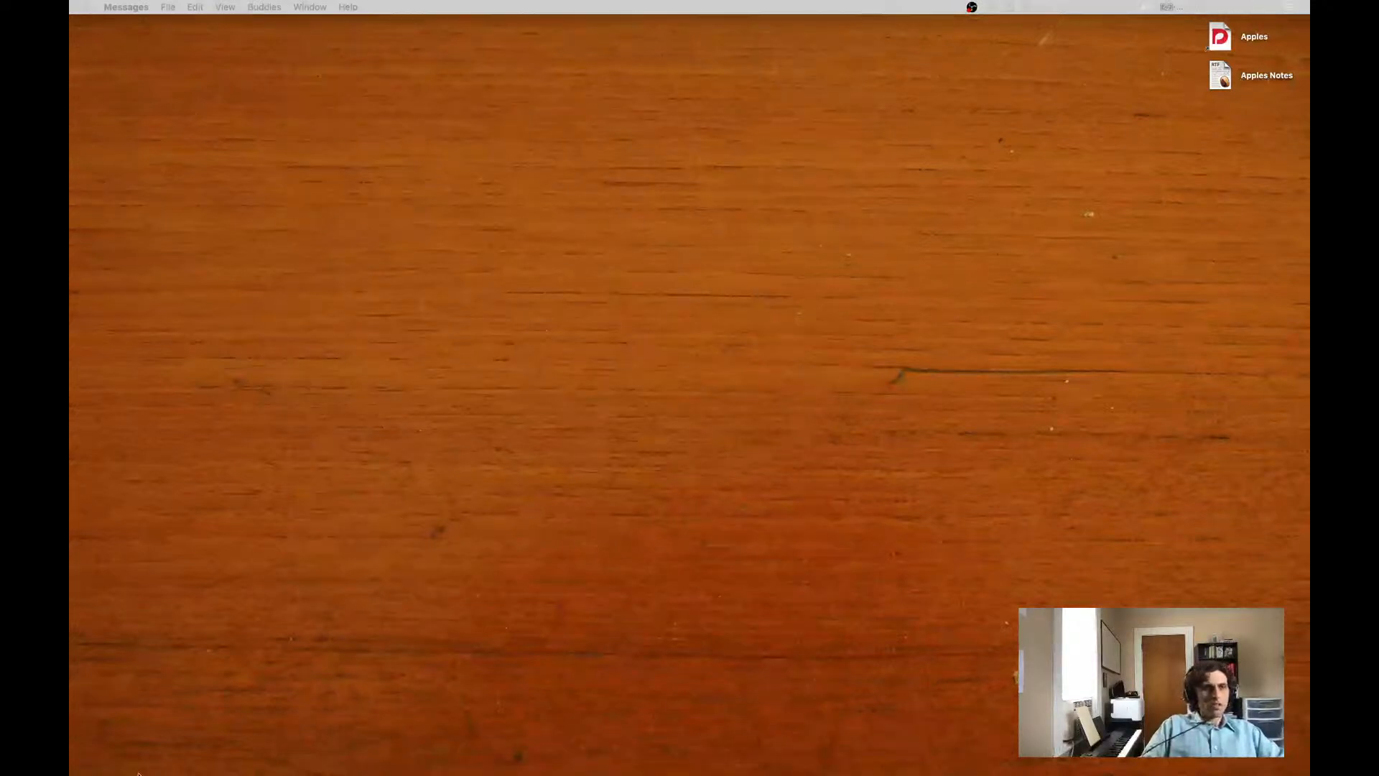
pyautogui.moveTo(409, 773)
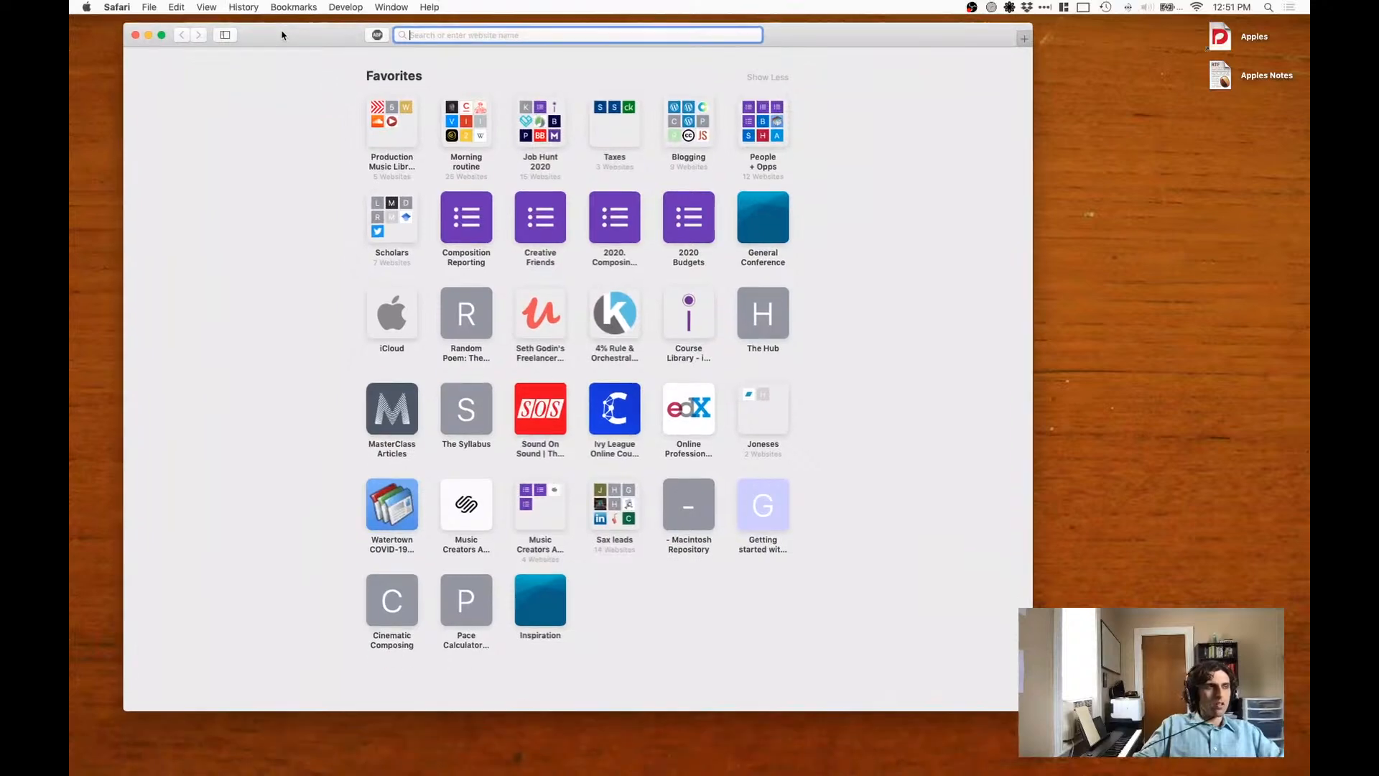
pyautogui.write('clarinet')
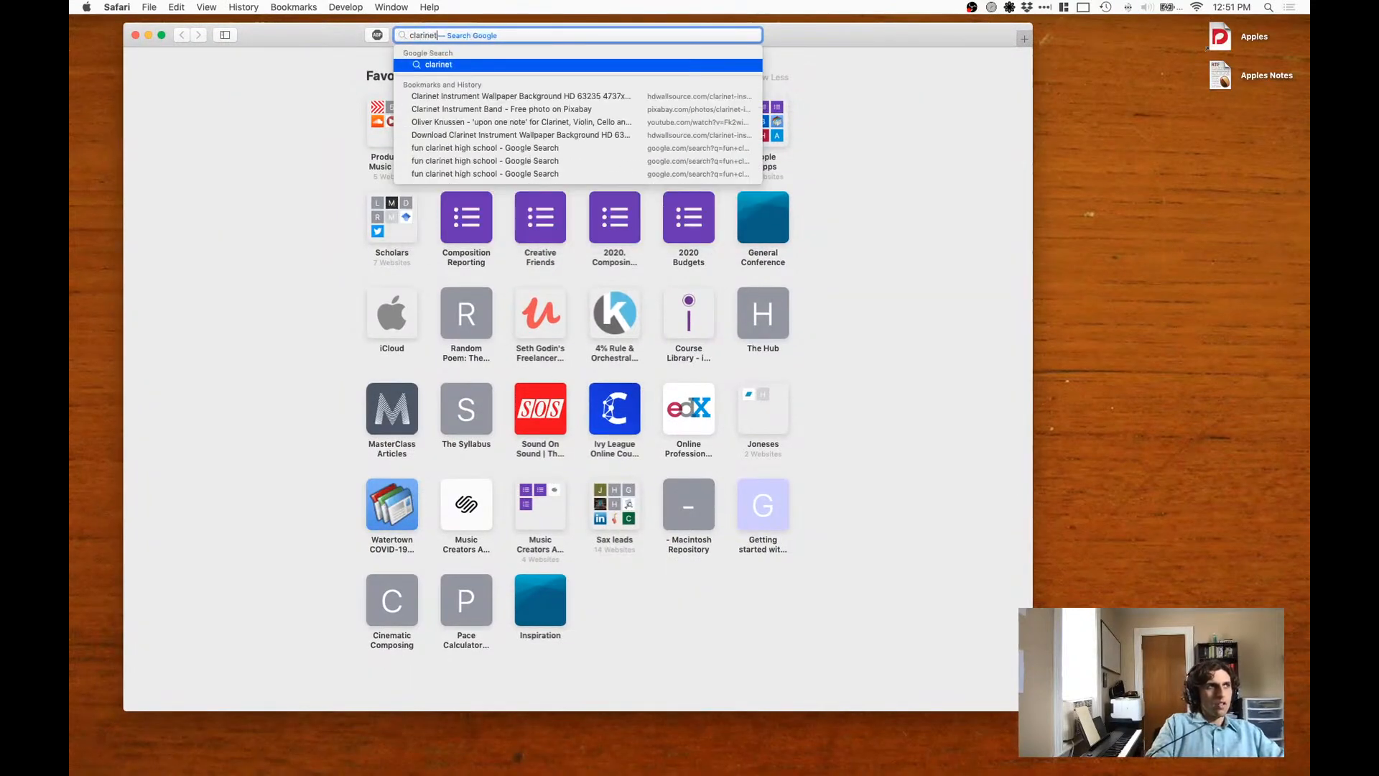
pyautogui.write(' fingering ch')
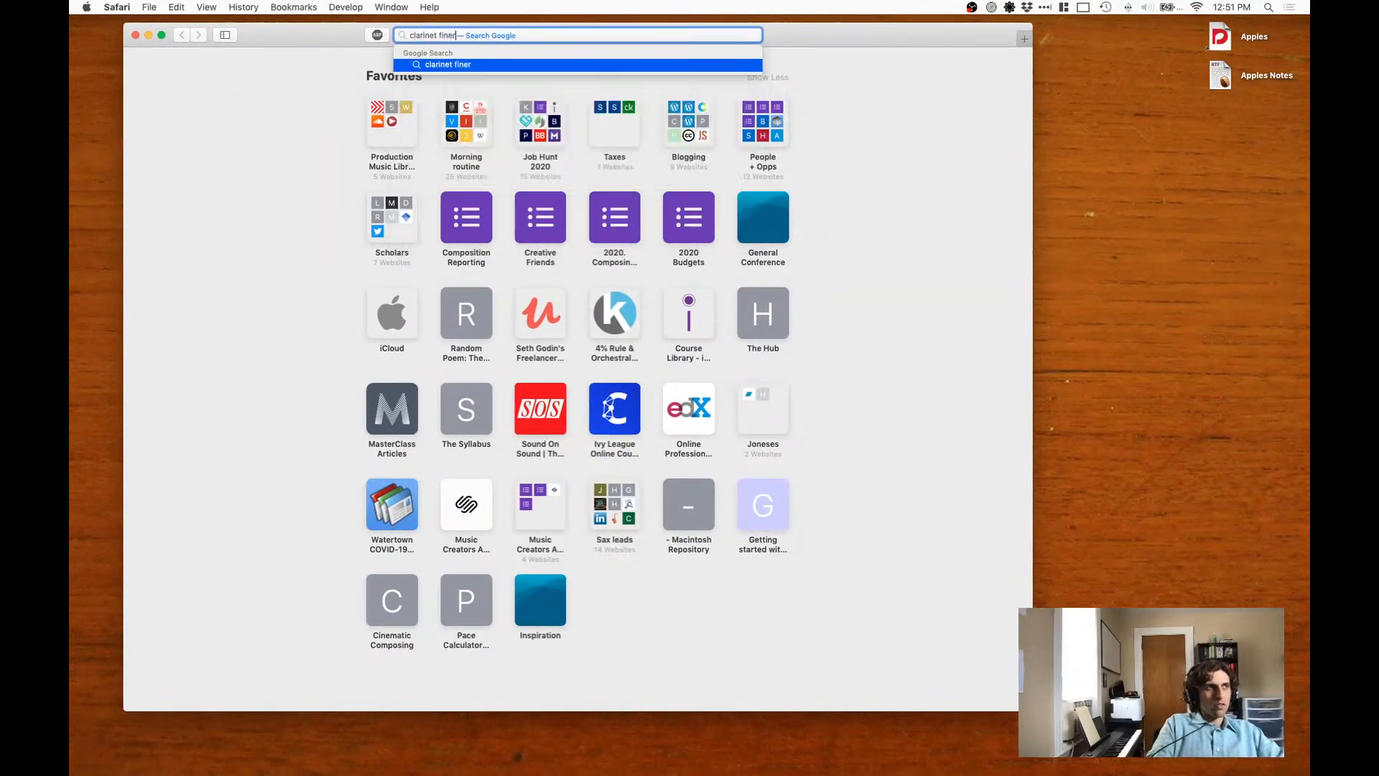
pyautogui.hotkey('alt', 'BackSpace')
pyautogui.hotkey('alt', 'BackSpace')
pyautogui.write('fingering chart')
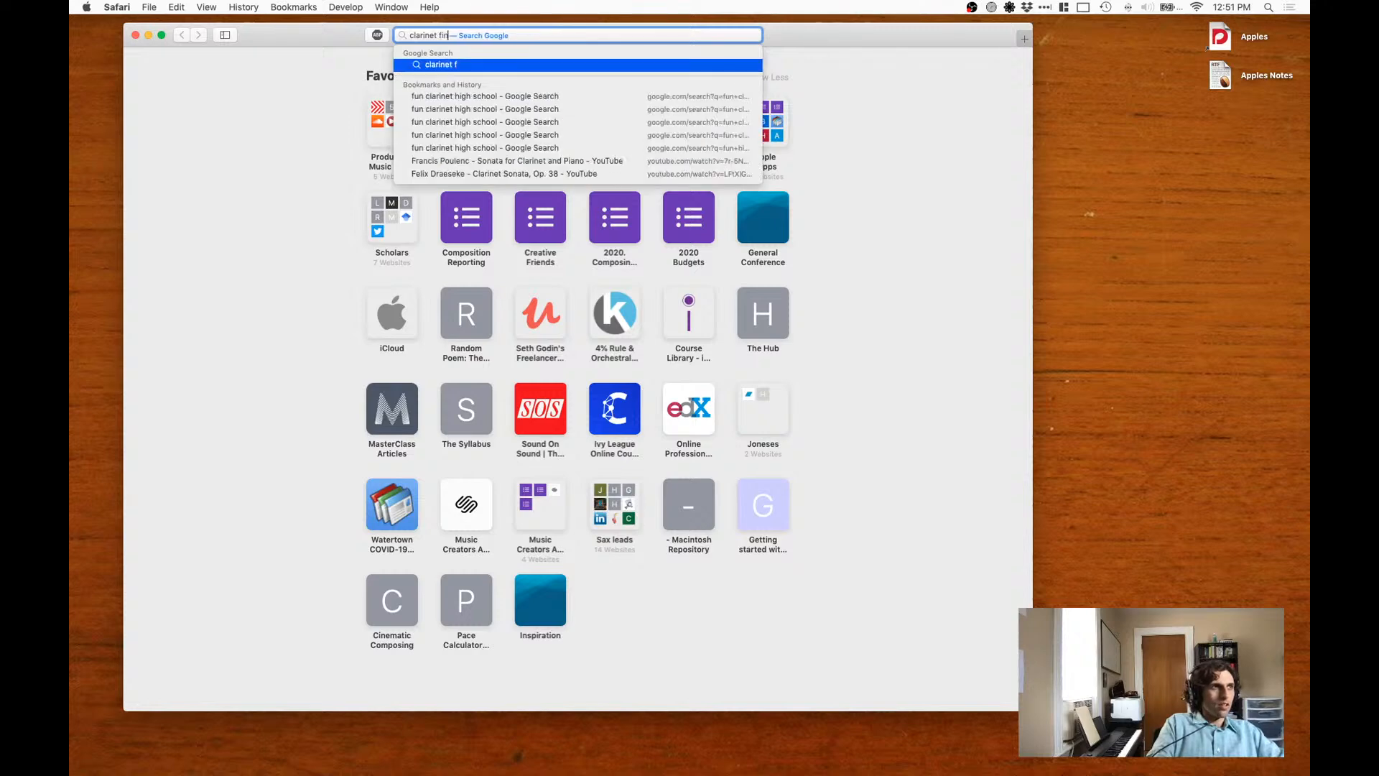
pyautogui.press('Return')
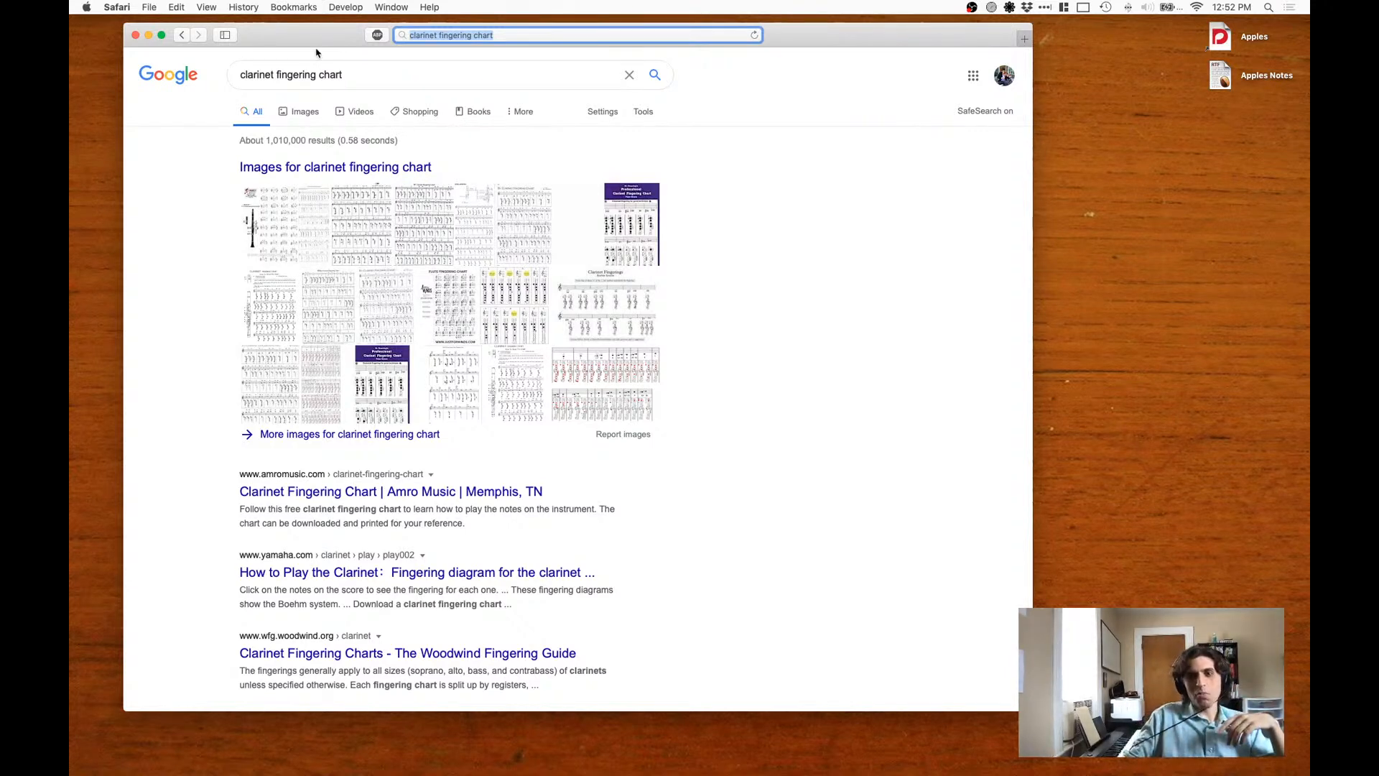
# - Browse the image results and open the clarinetfingeringchart.com page "Understanding The Clarinet Fingering Chart"
pyautogui.click(275, 235)
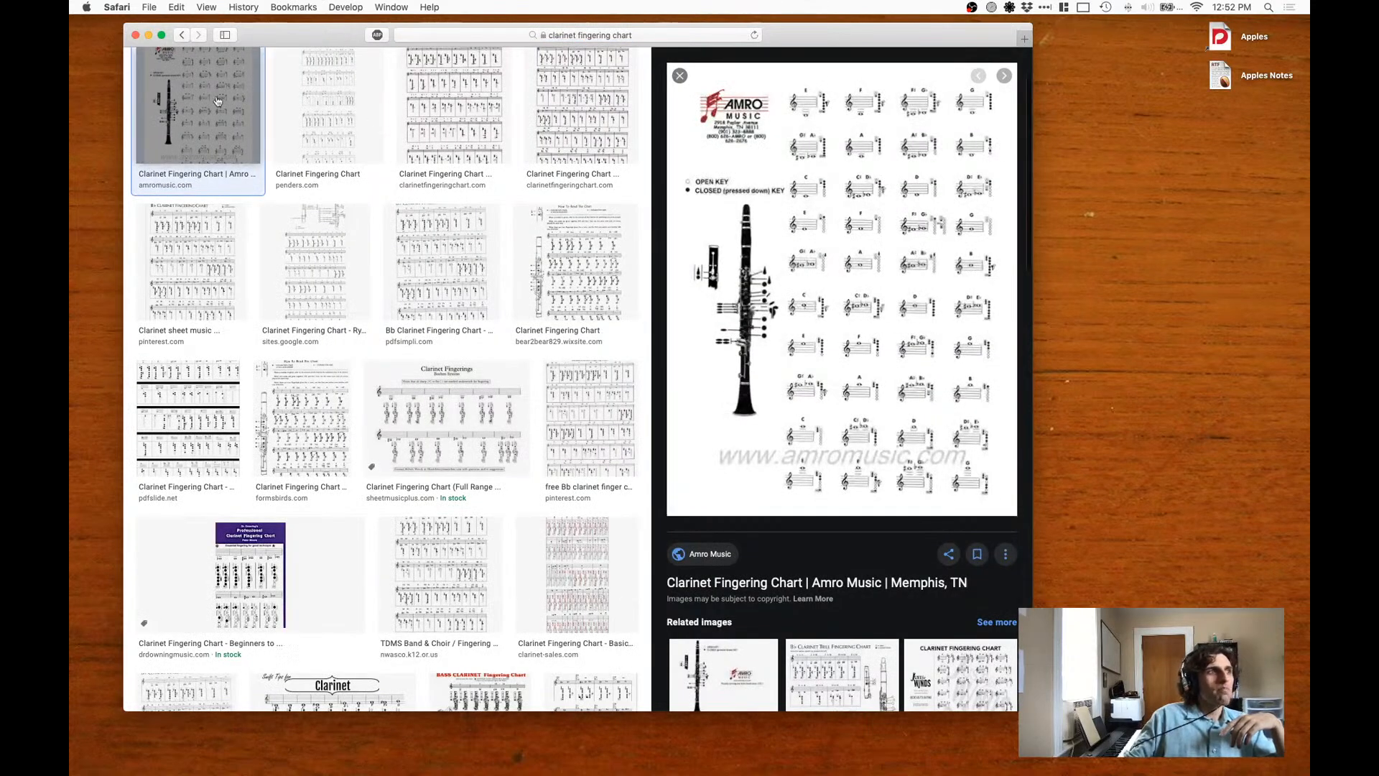
pyautogui.scroll(2, 218, 116)
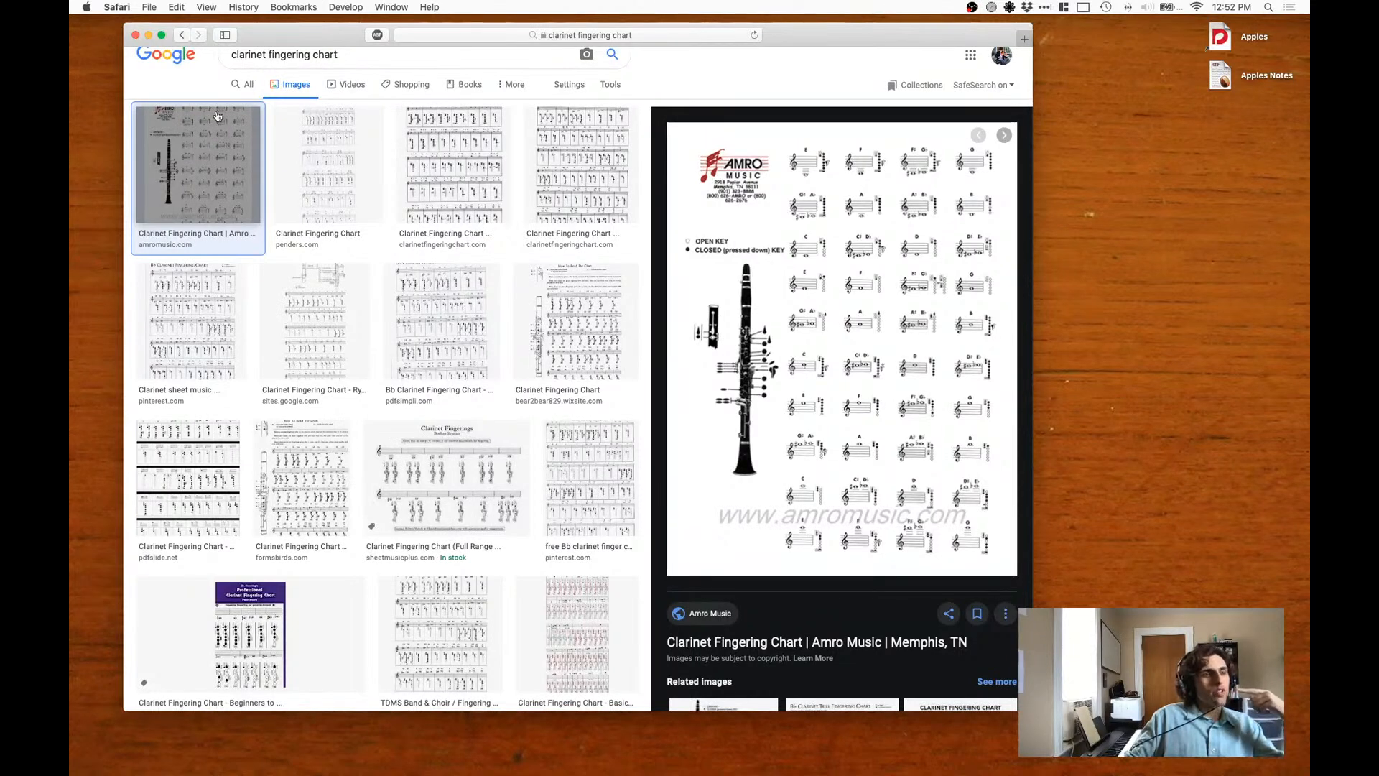
pyautogui.click(473, 164)
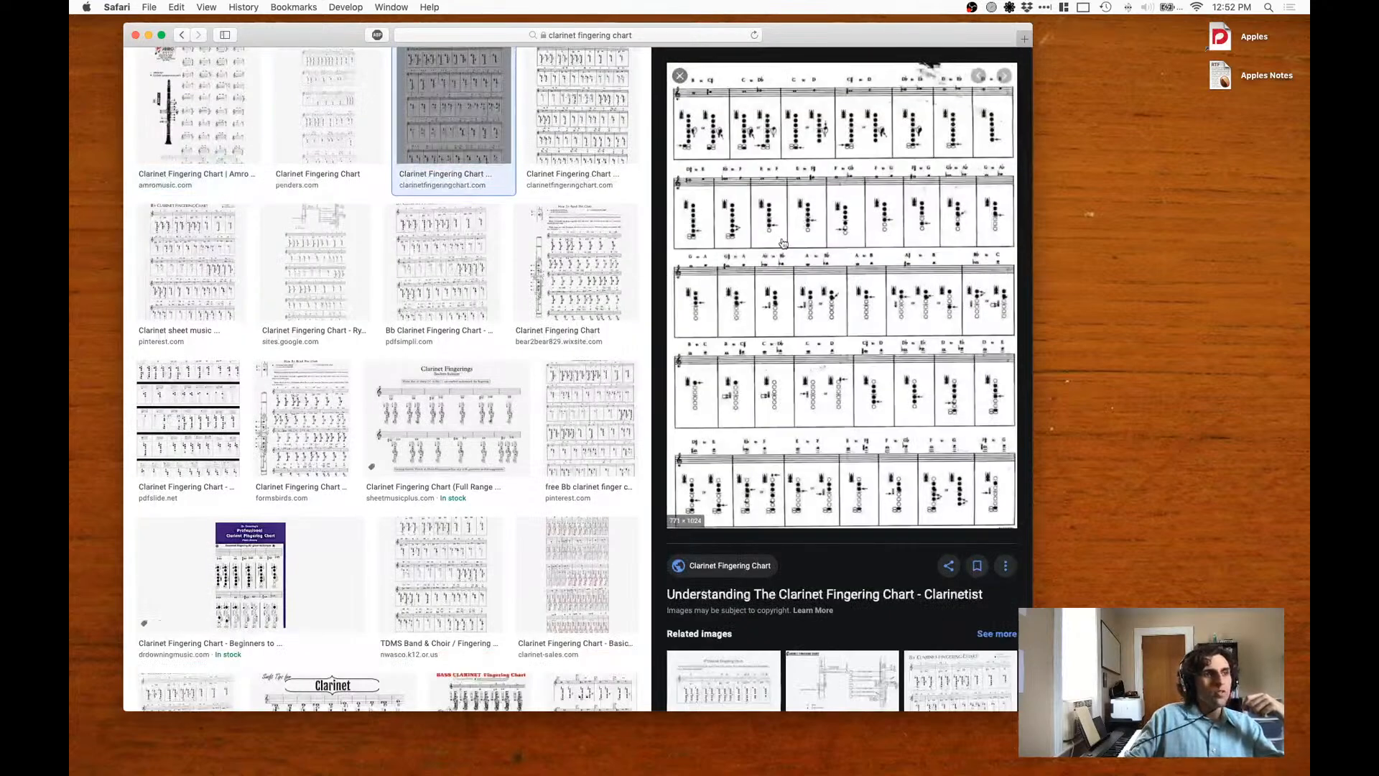
pyautogui.click(779, 249)
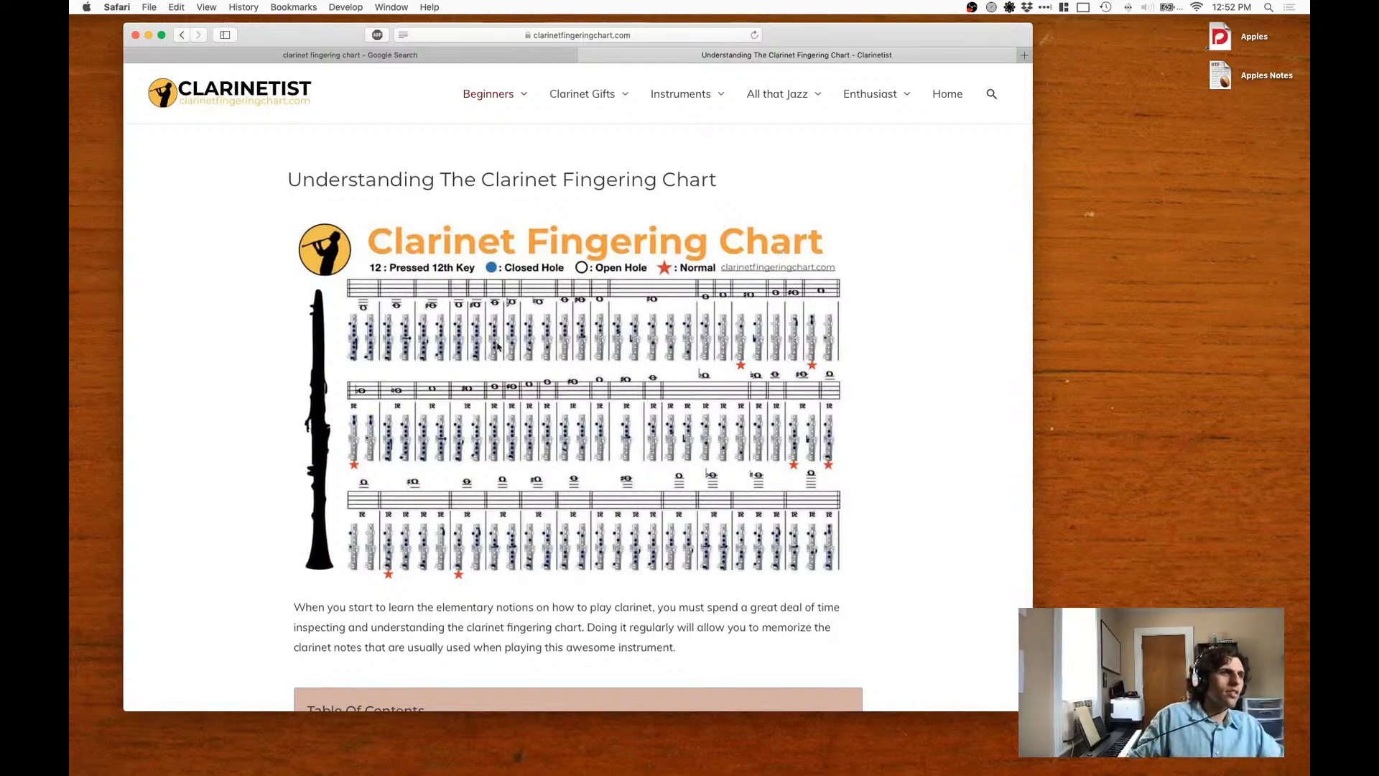
# - Examine the clarinet fingering charts on this page at an enlarged size and close the page
pyautogui.scroll(-20, 564, 365)
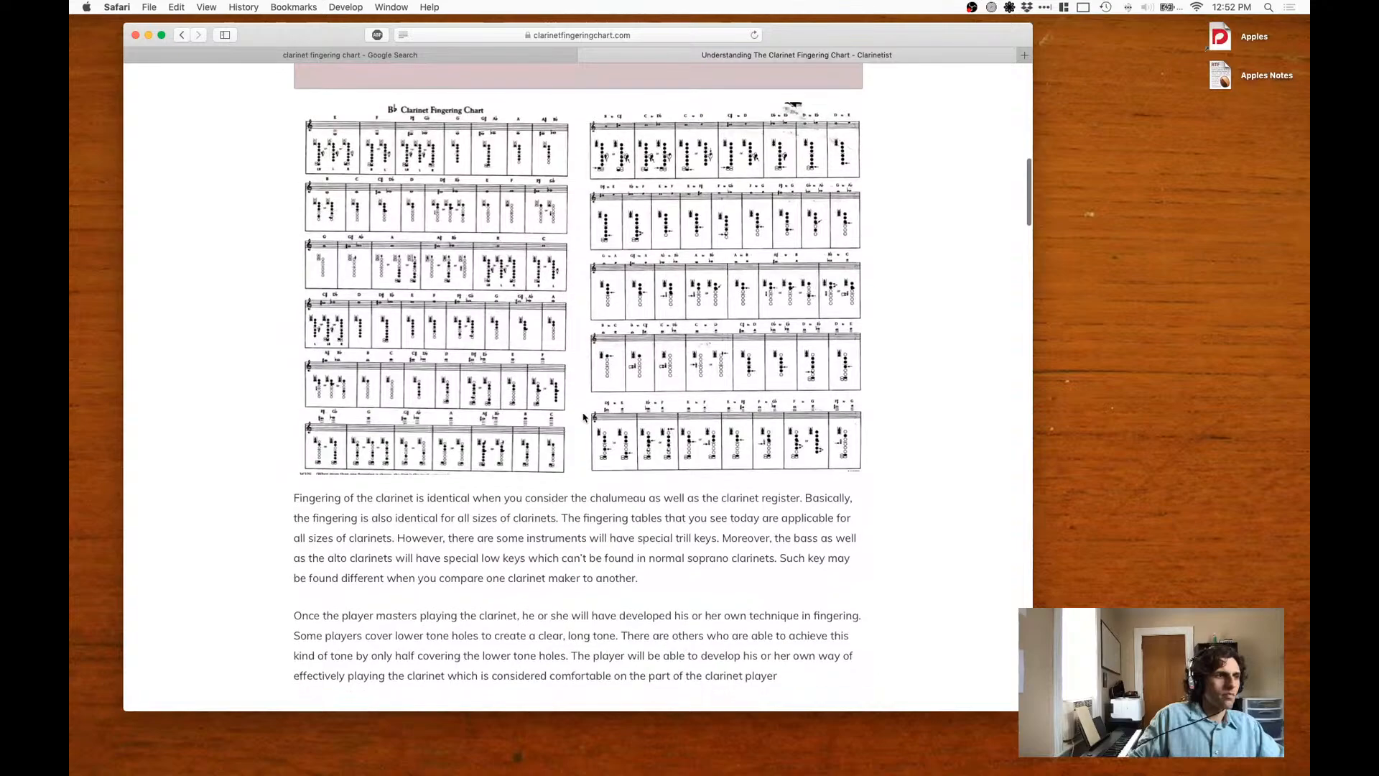
pyautogui.scroll(2, 546, 410)
pyautogui.scroll(-10, 447, 390)
pyautogui.scroll(-5, 447, 390)
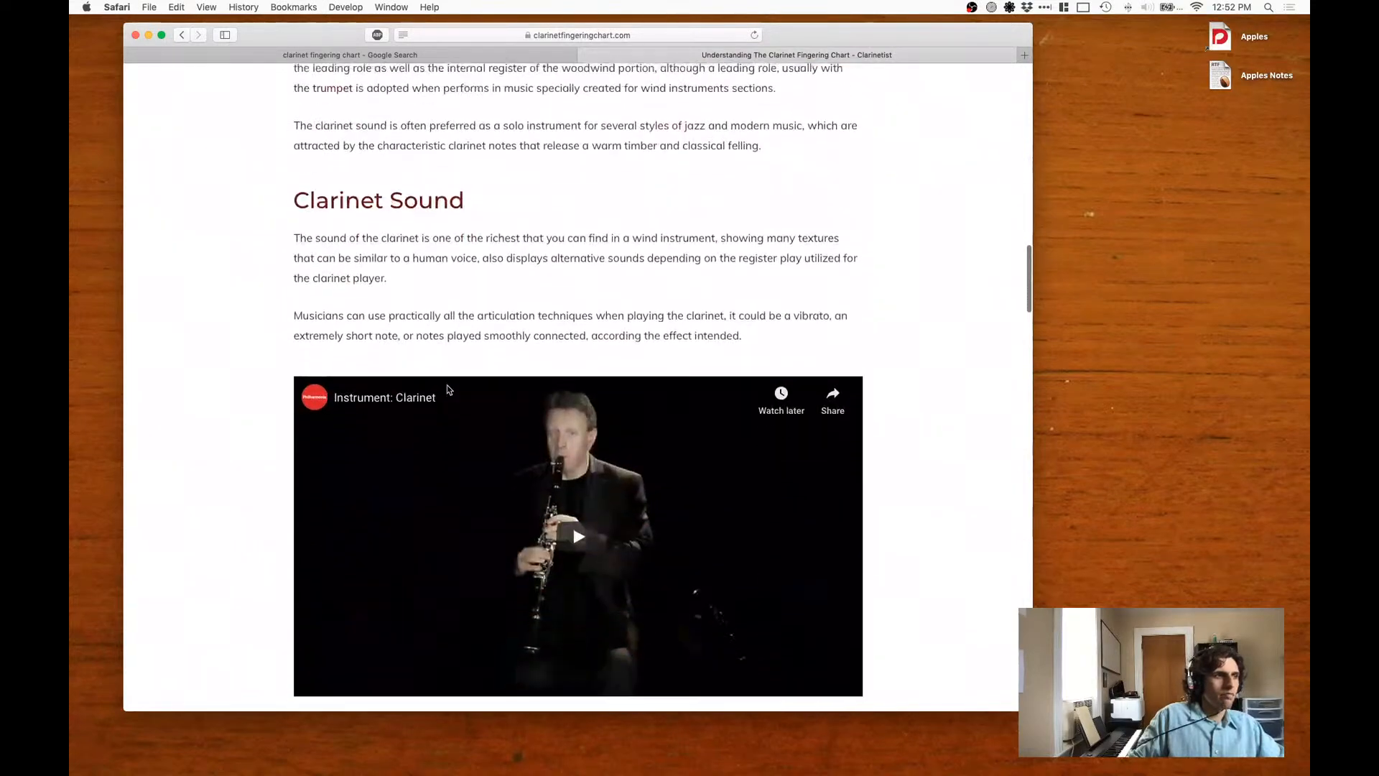
pyautogui.scroll(20, 503, 381)
pyautogui.press('super+equal')
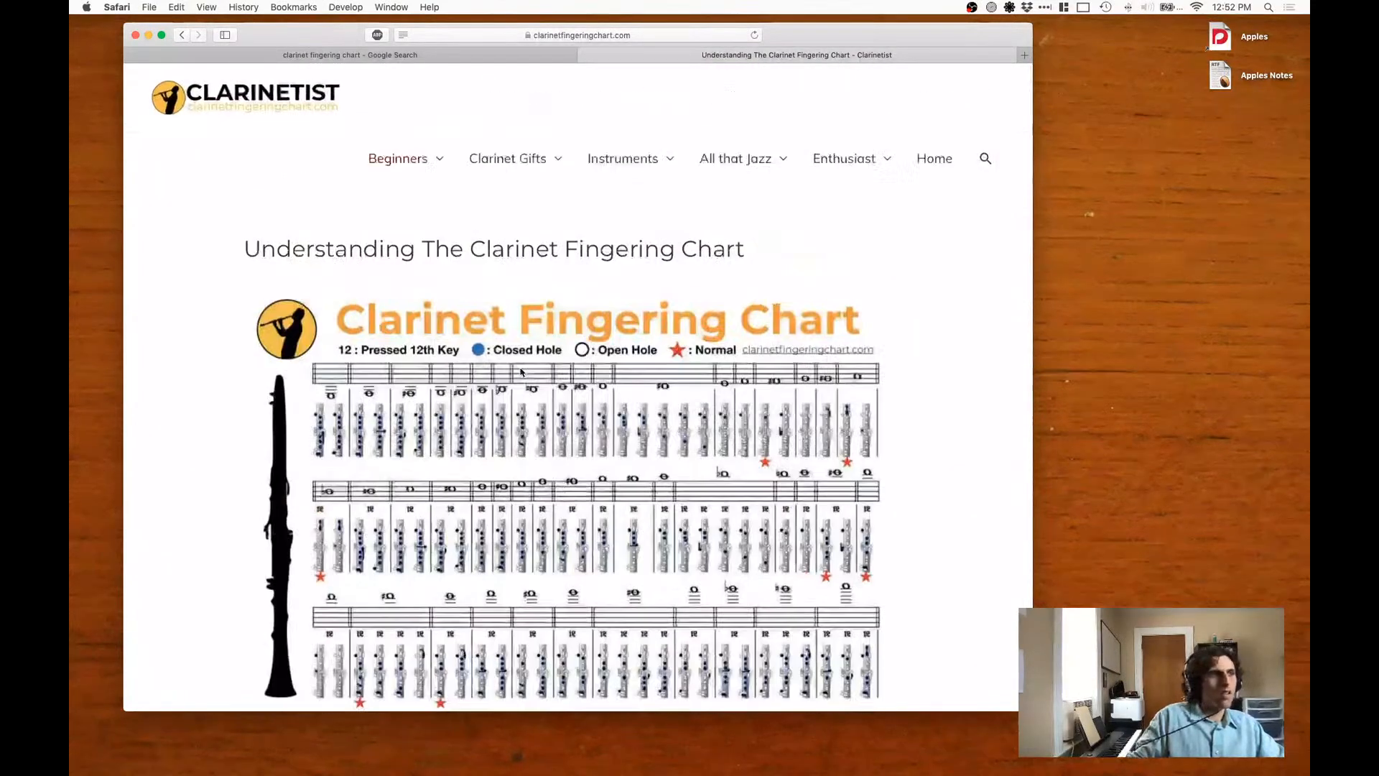
pyautogui.press('super+equal')
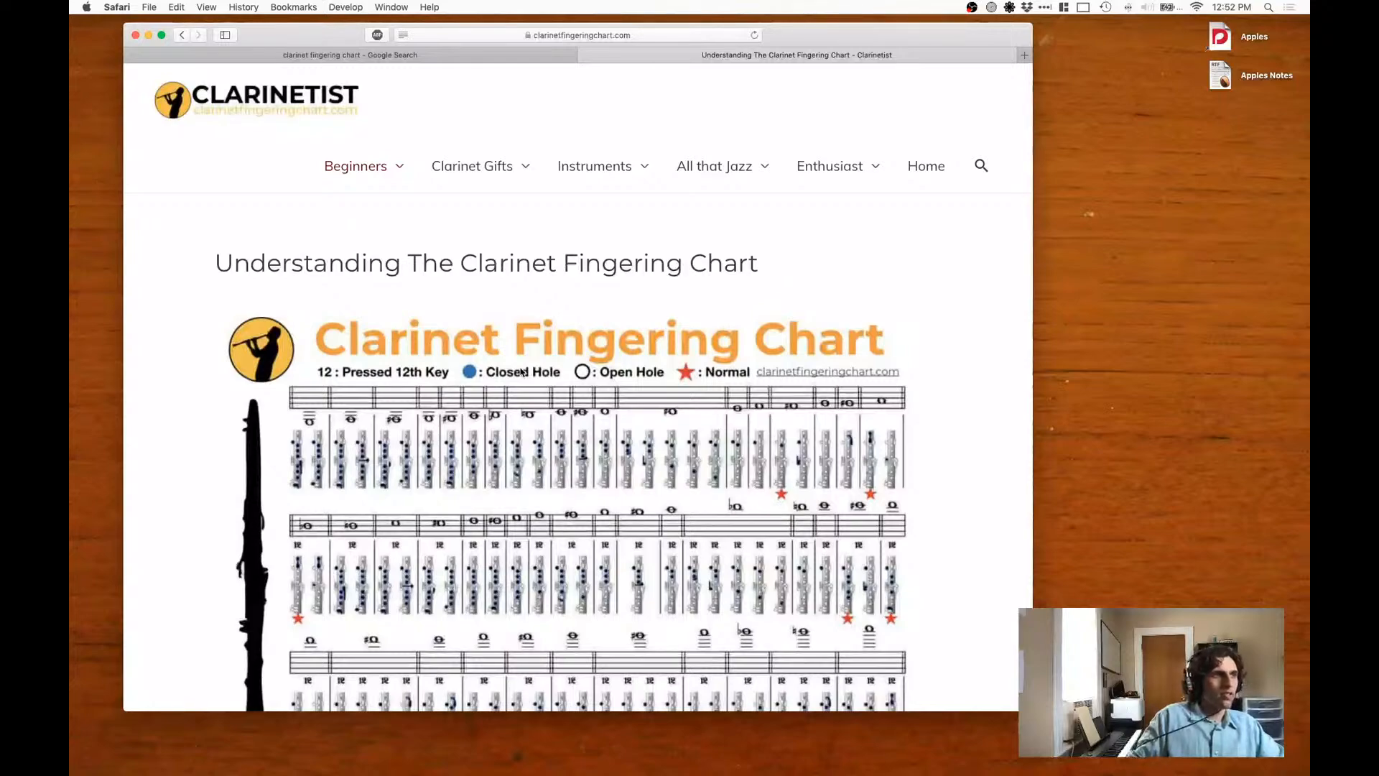
pyautogui.press('super+w')
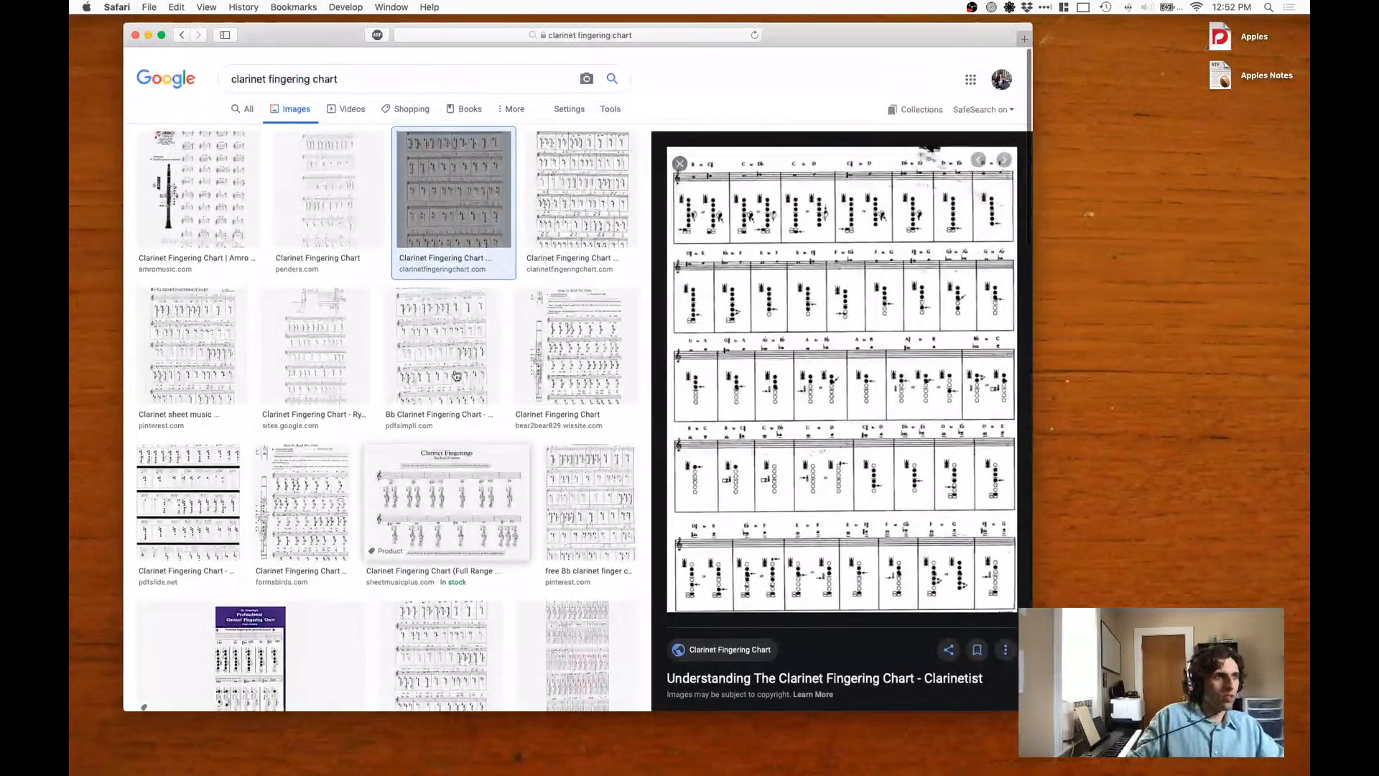
# - Open Amro Music's clarinet fingering chart page from the image results and examine the fingerings in its chart
pyautogui.click(224, 193)
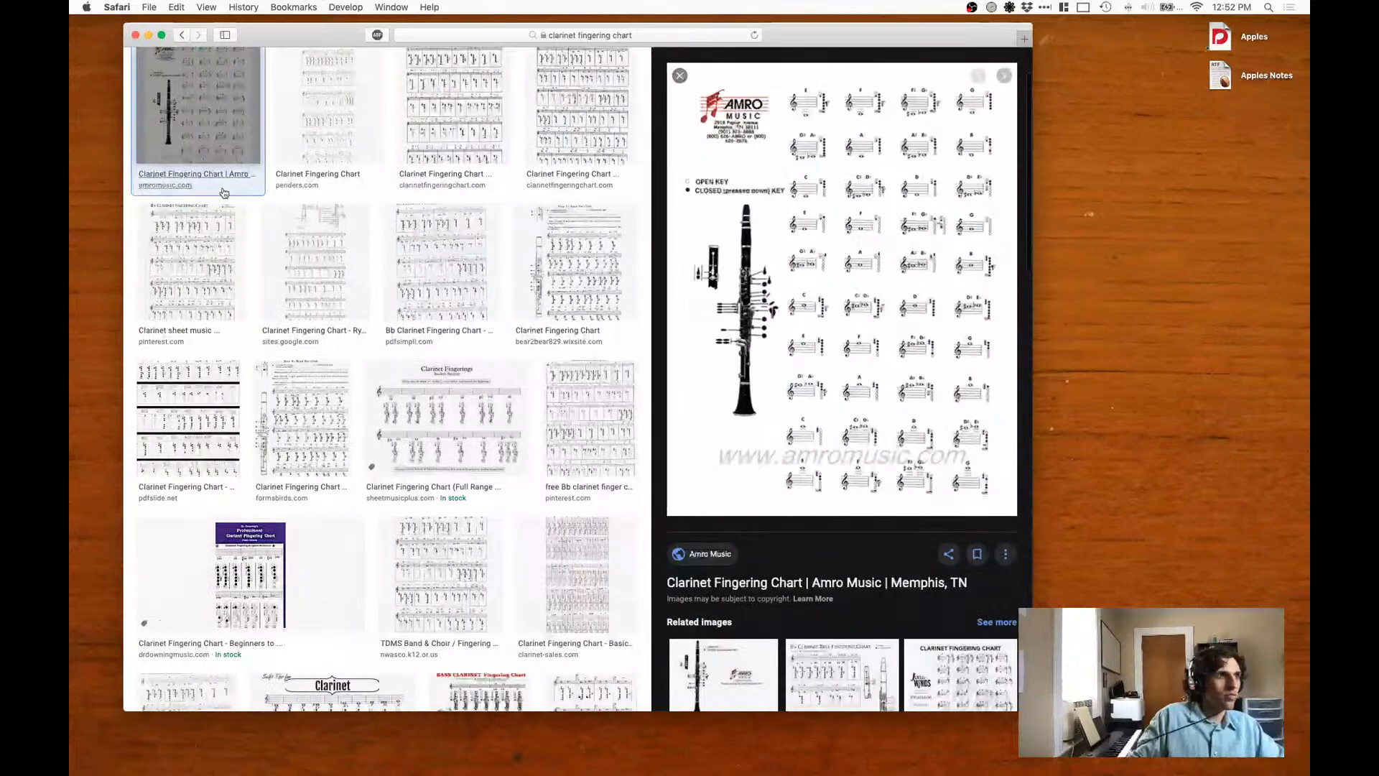
pyautogui.click(838, 219)
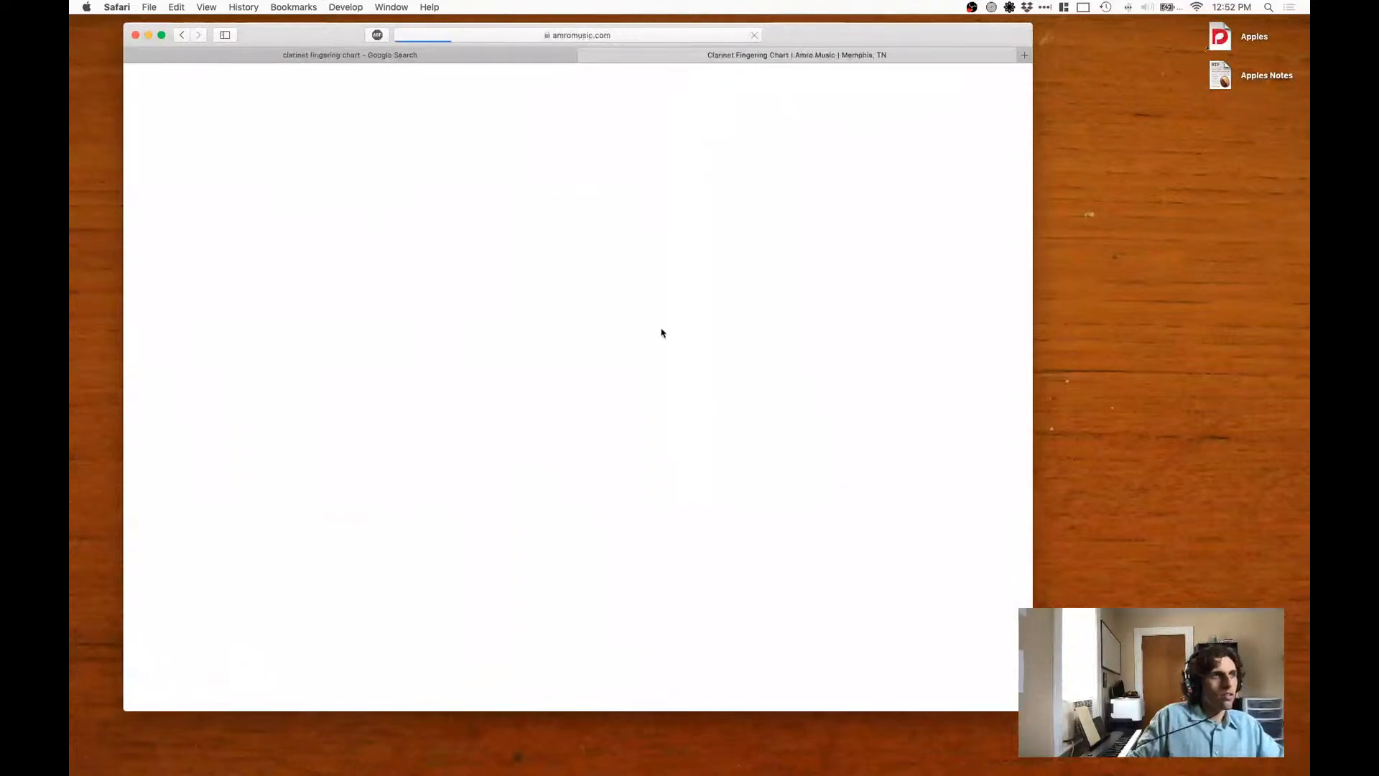
pyautogui.scroll(-6, 661, 333)
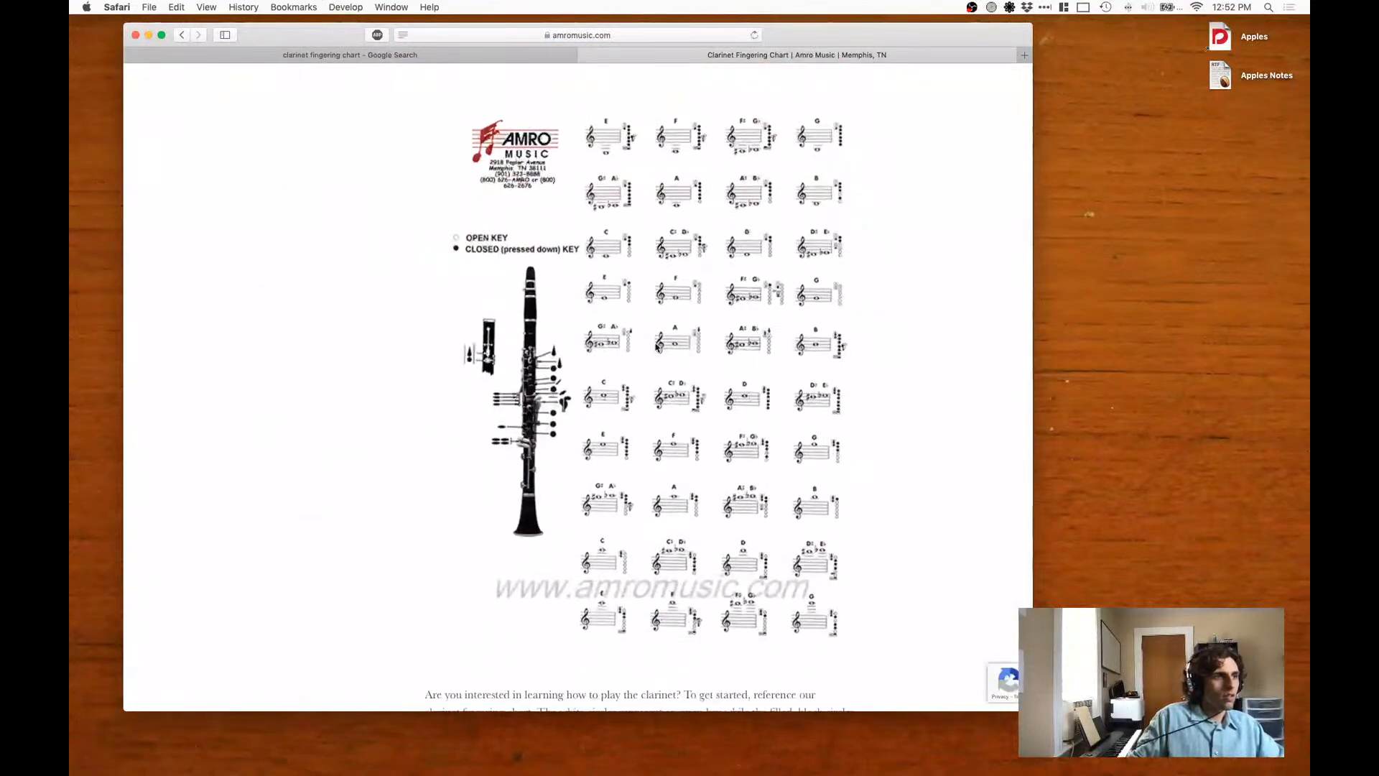
pyautogui.scroll(-5, 661, 333)
pyautogui.scroll(-3, 655, 347)
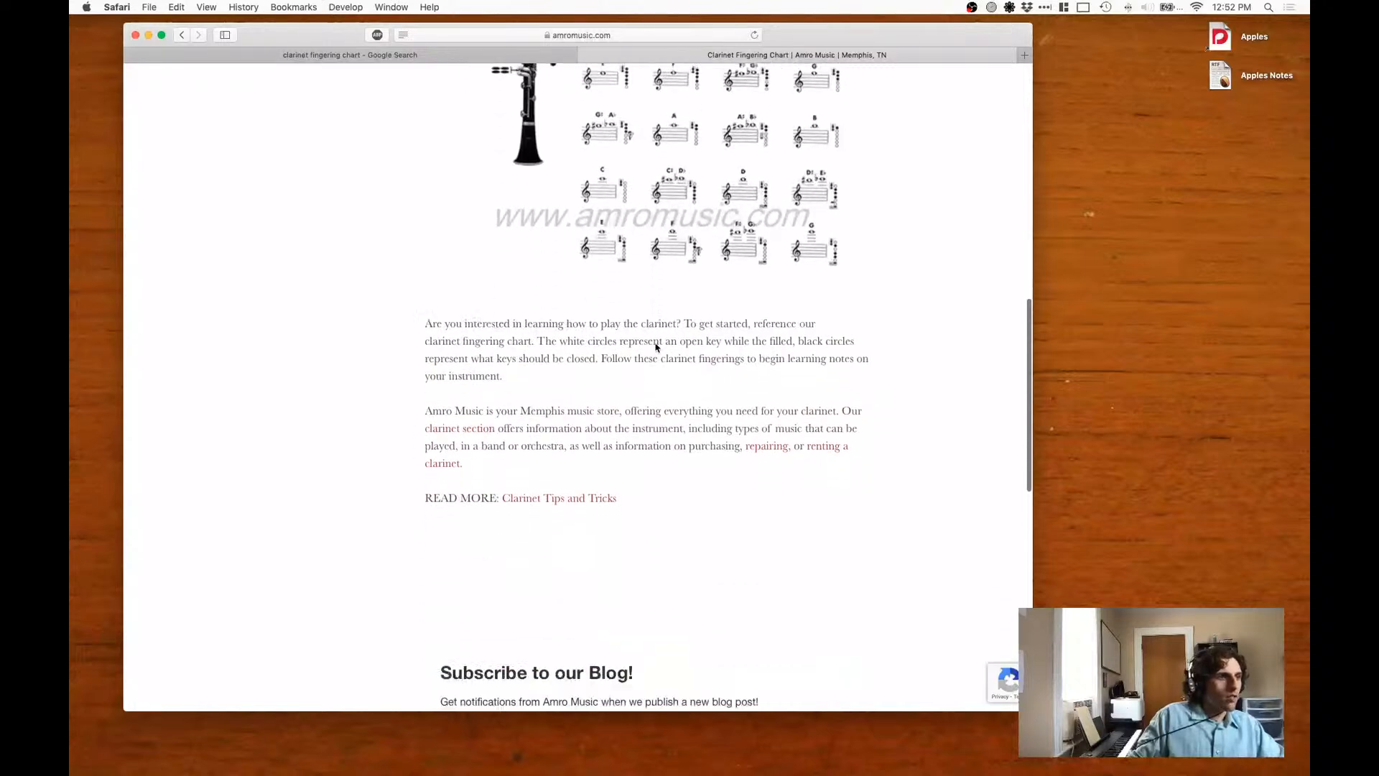
pyautogui.scroll(5, 655, 344)
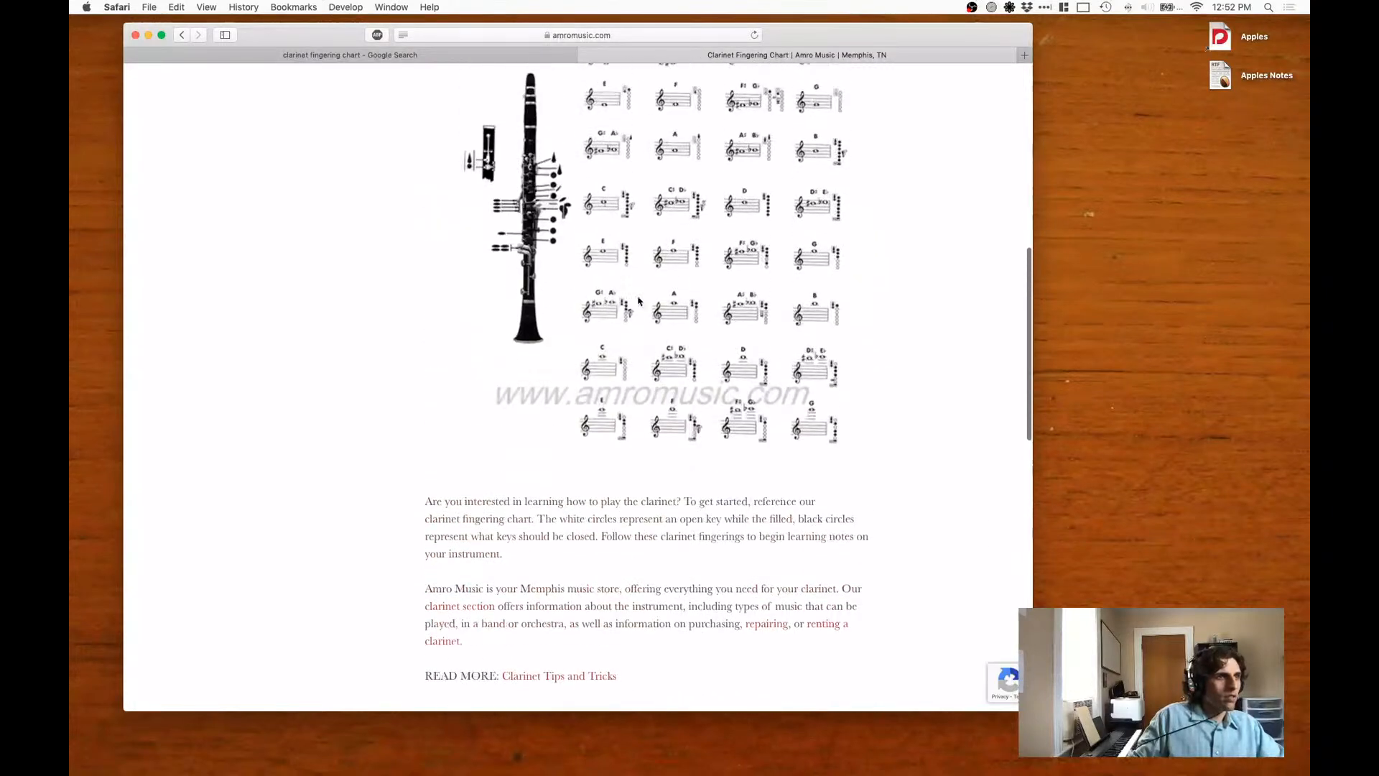
pyautogui.moveTo(639, 279); pyautogui.dragTo(571, 303)
pyautogui.scroll(-5, 573, 316)
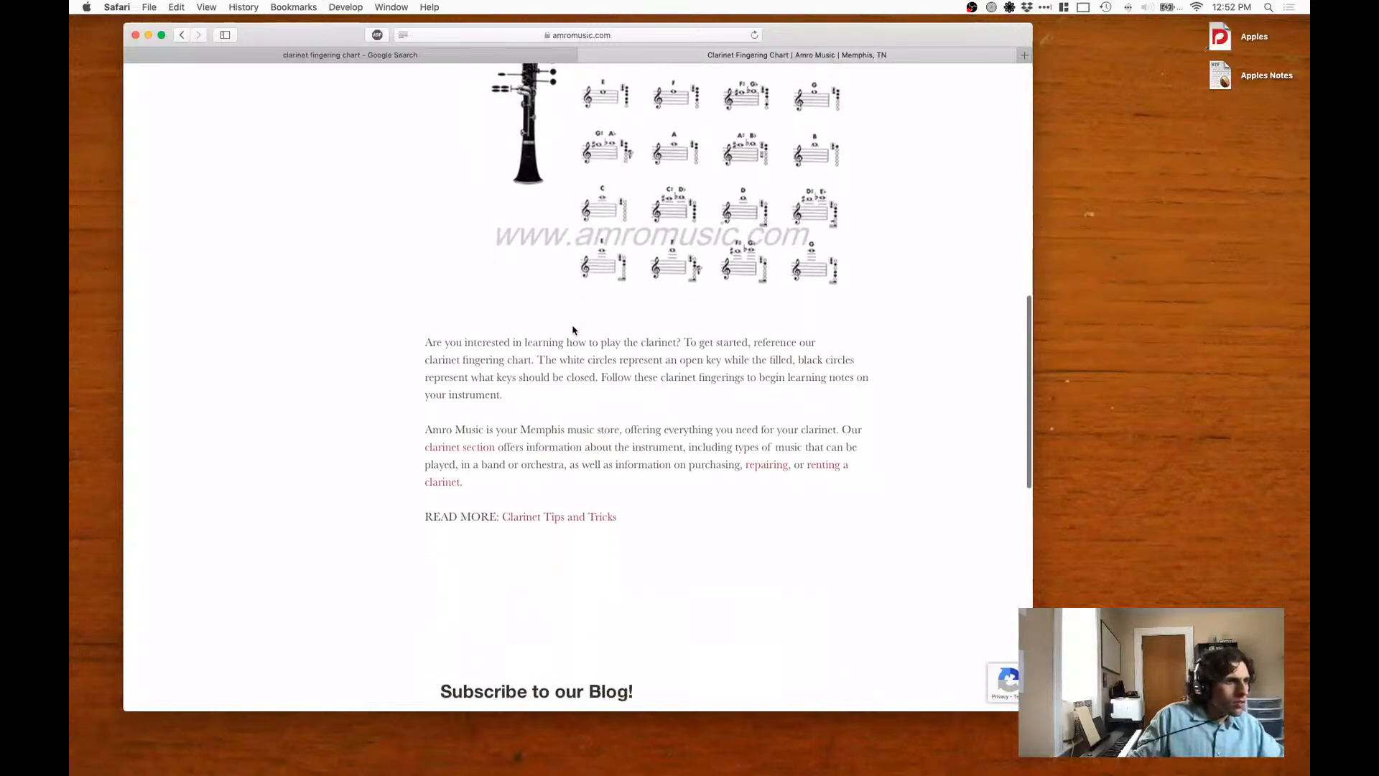
pyautogui.scroll(-10, 572, 329)
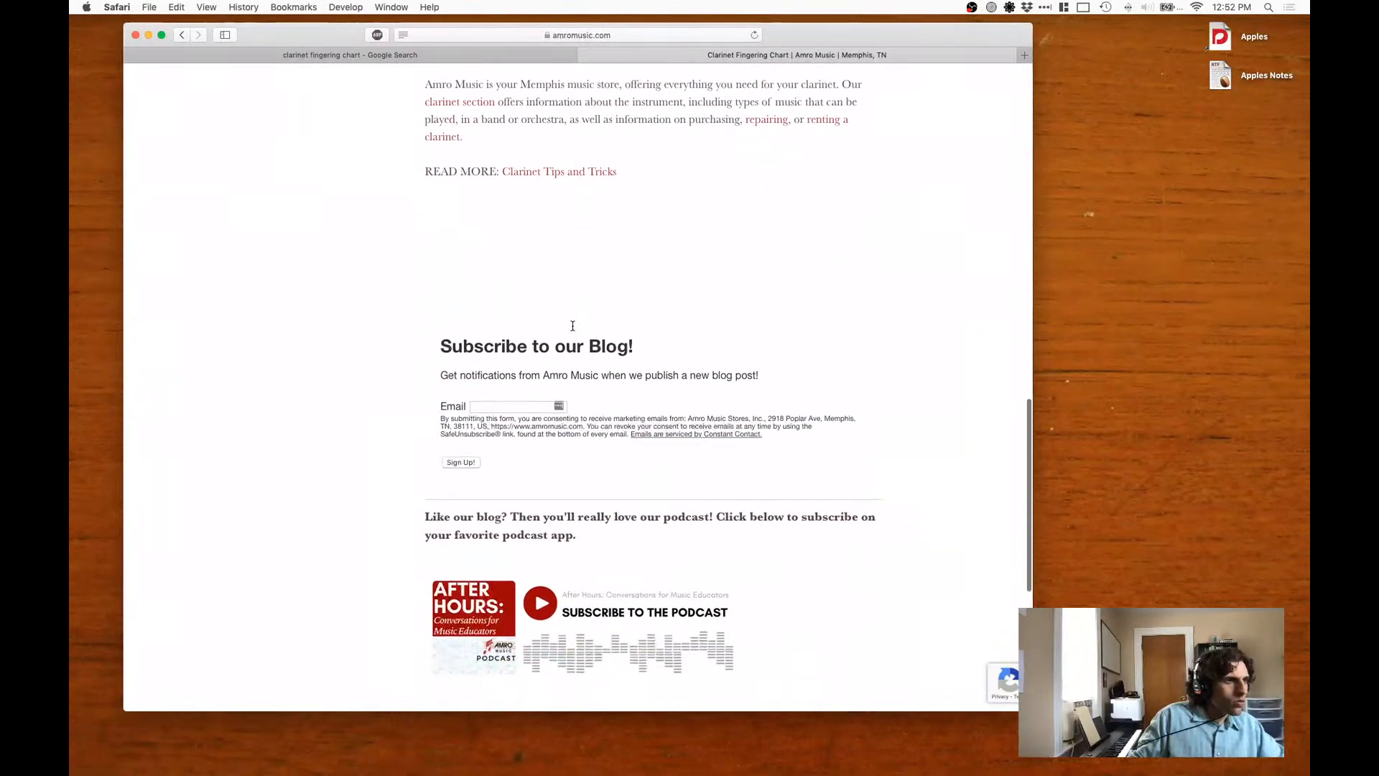
pyautogui.scroll(-4, 573, 326)
pyautogui.scroll(15, 573, 325)
pyautogui.scroll(-6, 572, 325)
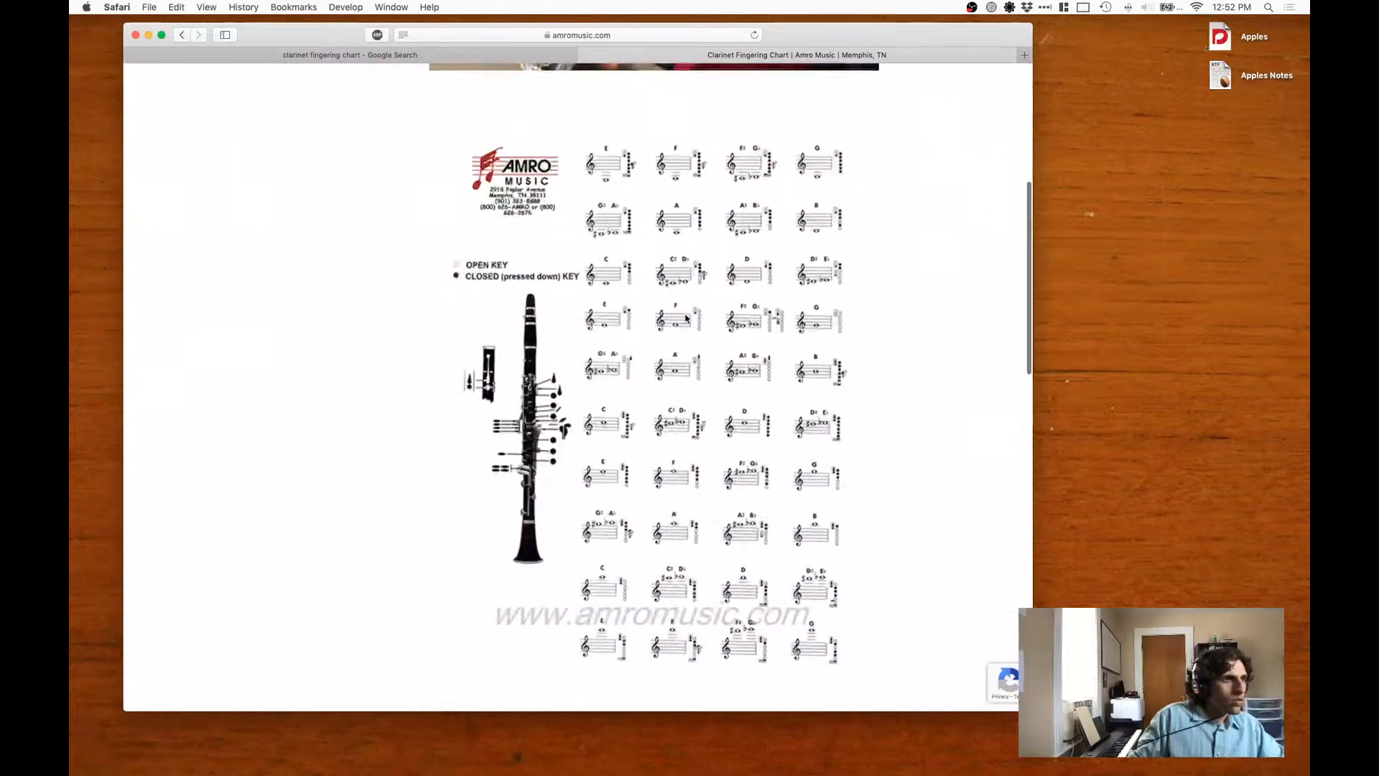
# - Examine the fingerings in the upper rows of Amro Music's clarinet chart at an enlarged size
pyautogui.scroll(4, 873, 287)
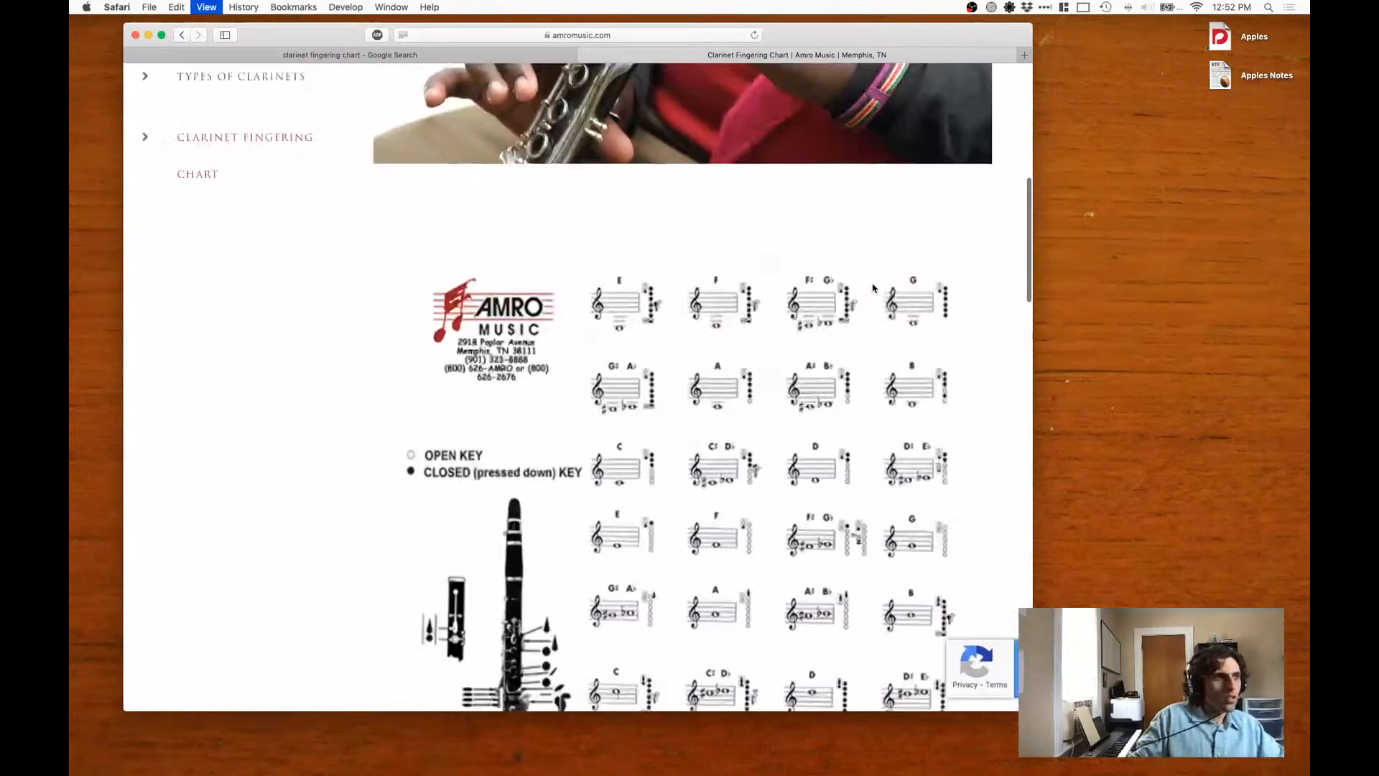
pyautogui.press('super+equal')
pyautogui.scroll(-1, 873, 287)
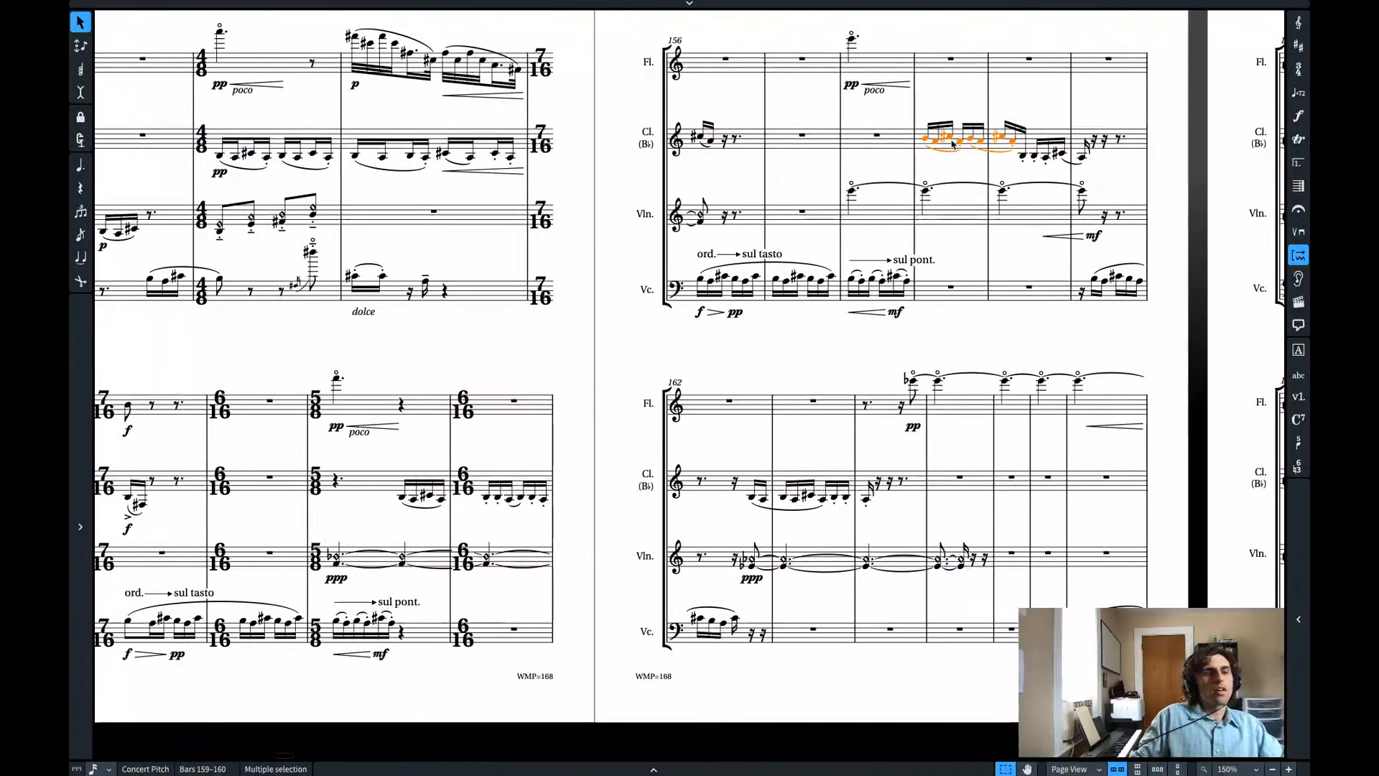
# - Switch back to Dorico and raise the clarinet figure in bars 159–160 by an octave, leaving its low ending in bar 160
pyautogui.press('f')
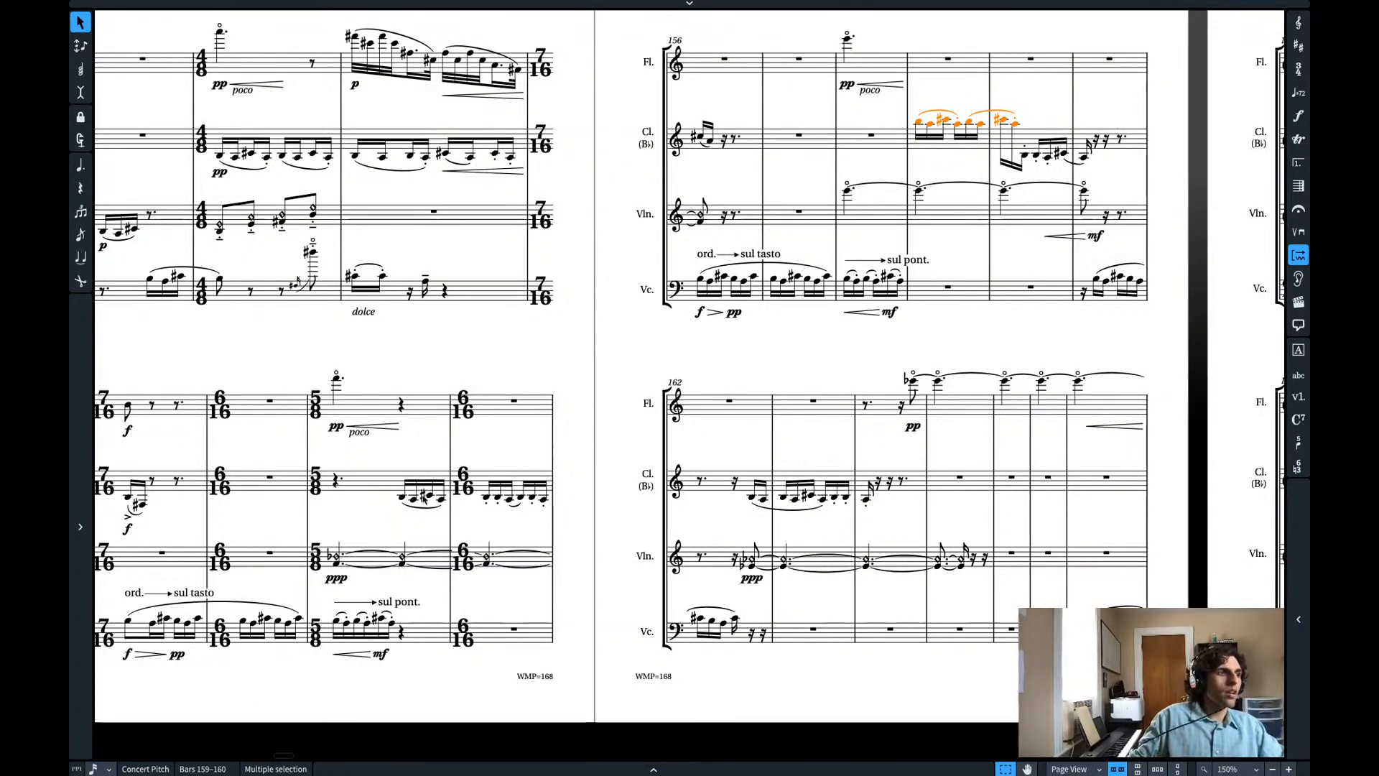
pyautogui.click(359, 487)
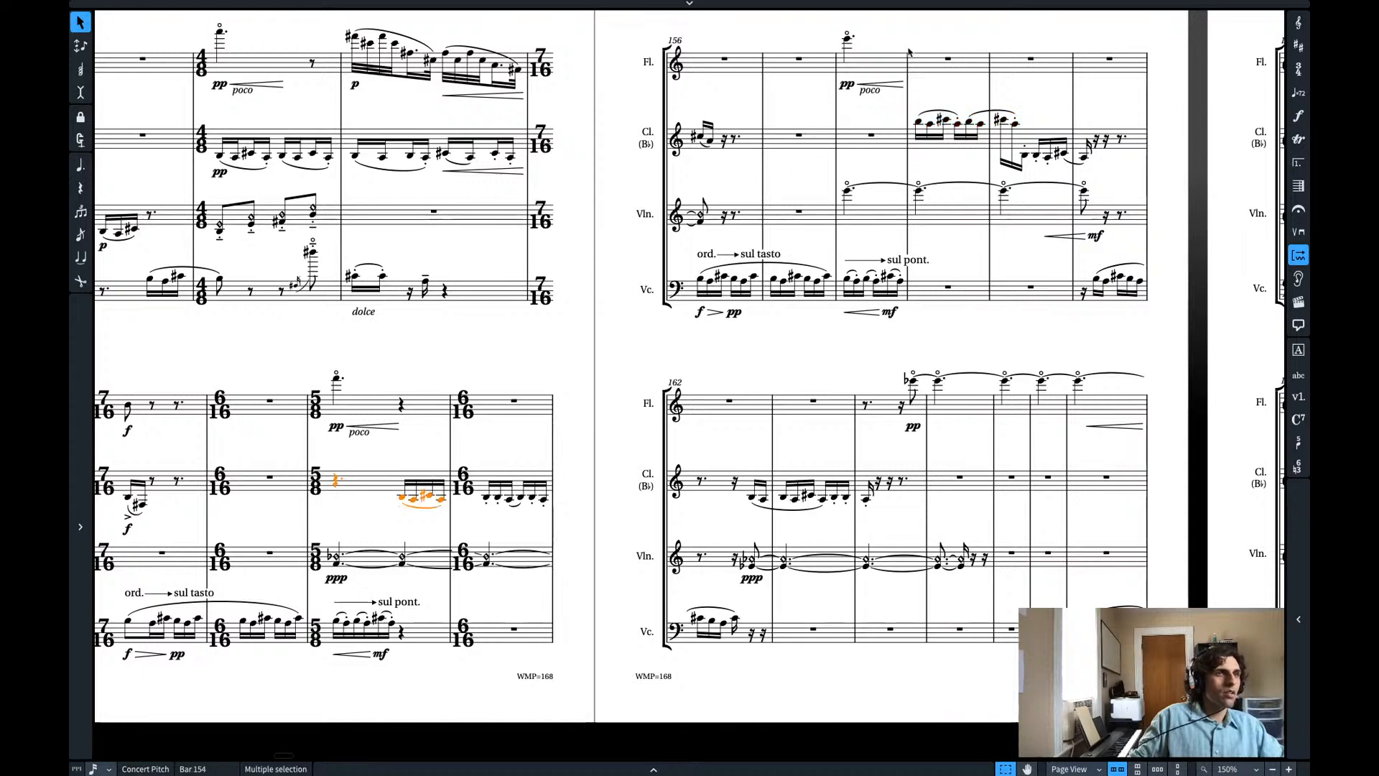
pyautogui.hscroll(-2, 673, 524)
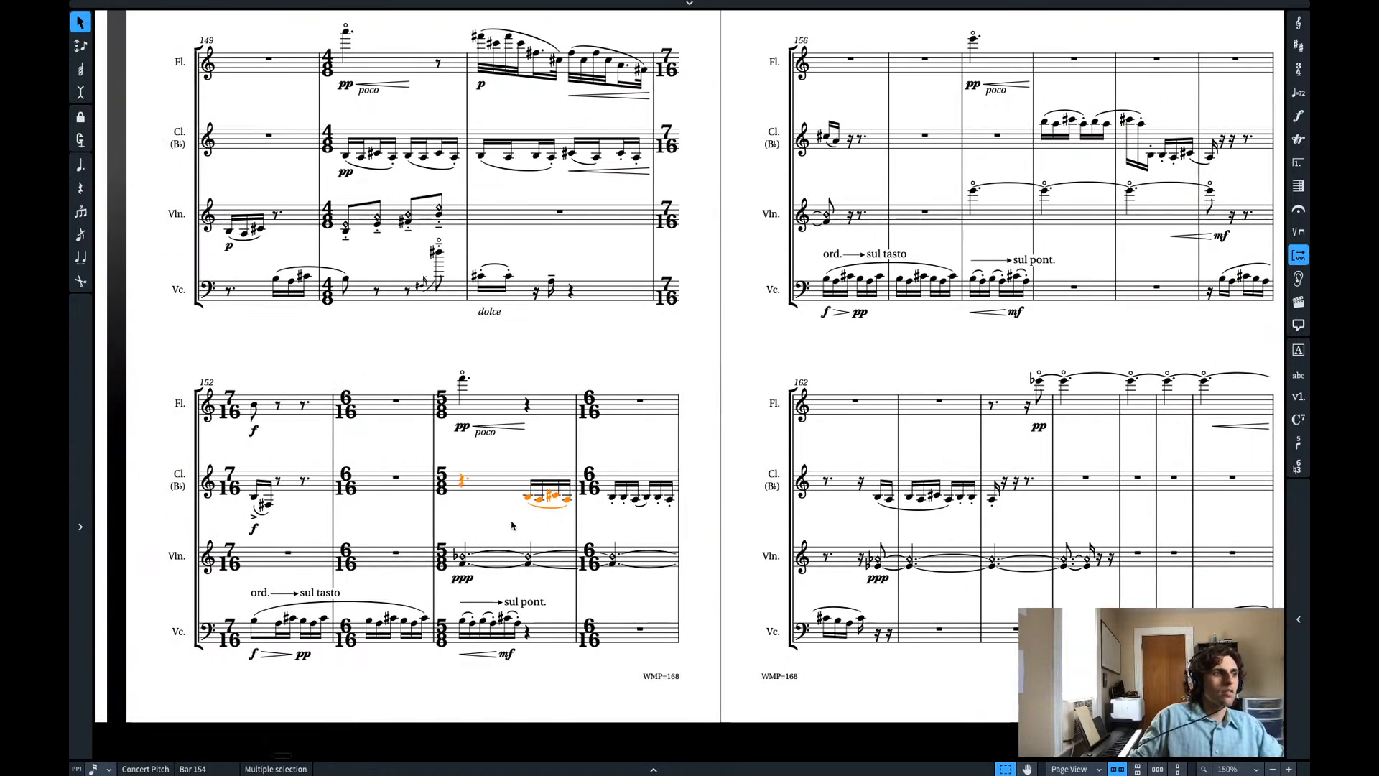
pyautogui.click(527, 496)
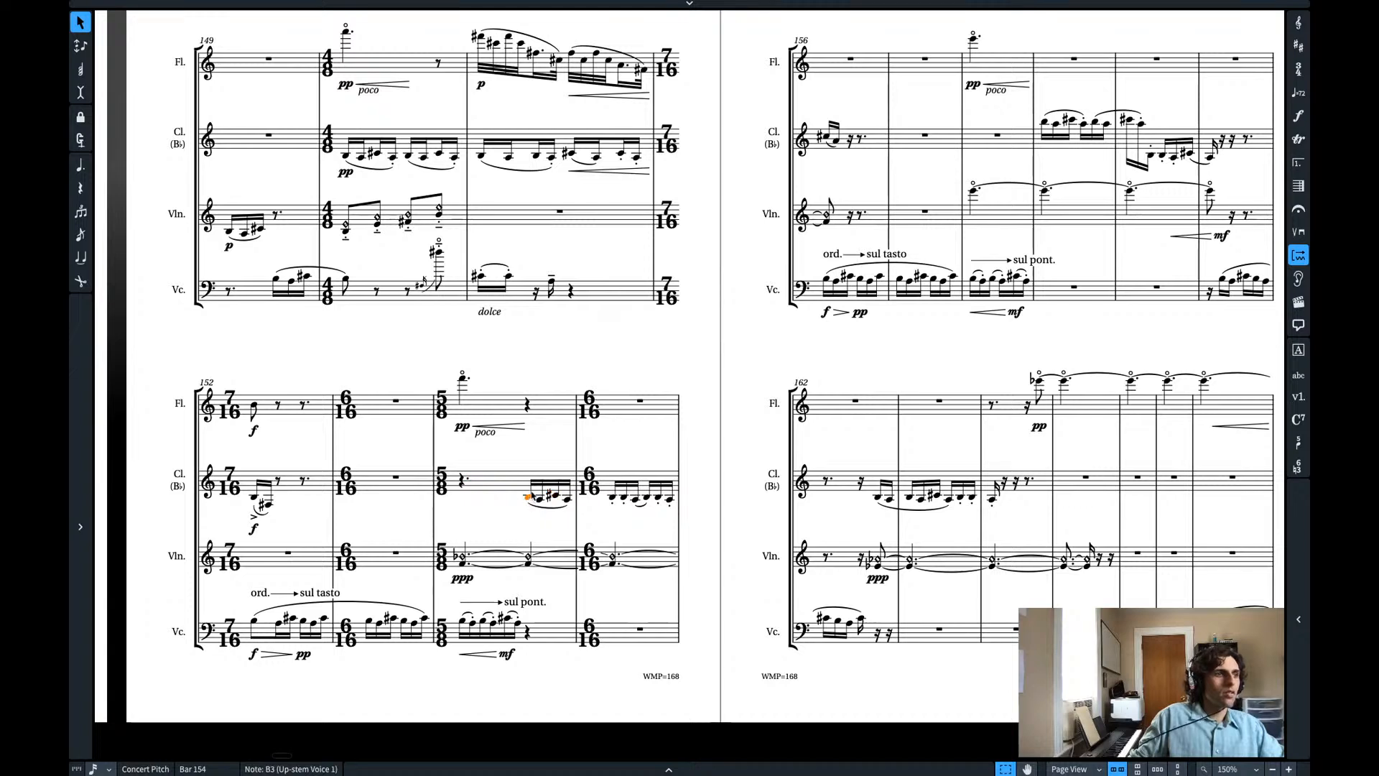
pyautogui.hotkey('shift', 'd')
pyautogui.write('mf')
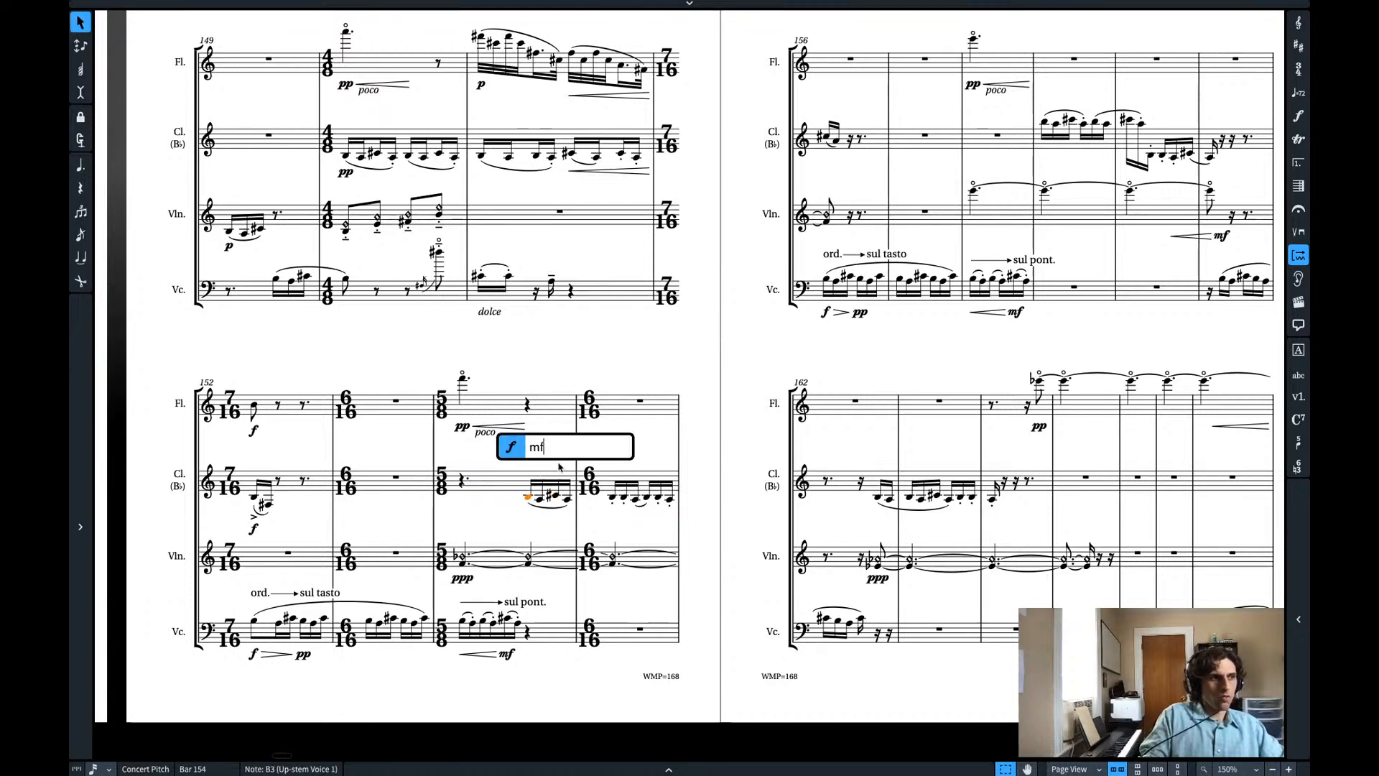
pyautogui.press('Return')
pyautogui.hotkey('ctrl', 'z')
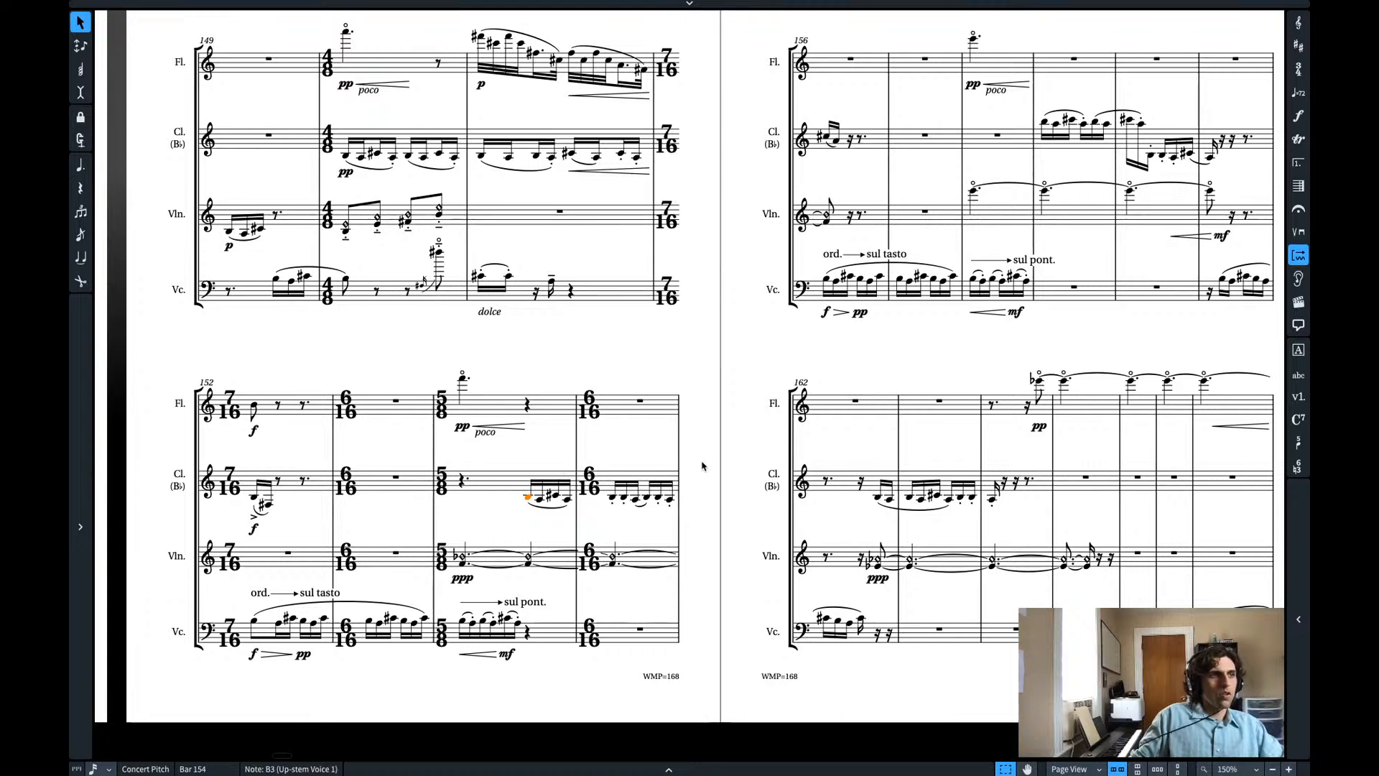
pyautogui.keyDown('shift'); pyautogui.click(672, 501); pyautogui.keyUp('shift')
pyautogui.hotkey('shift', 'd')
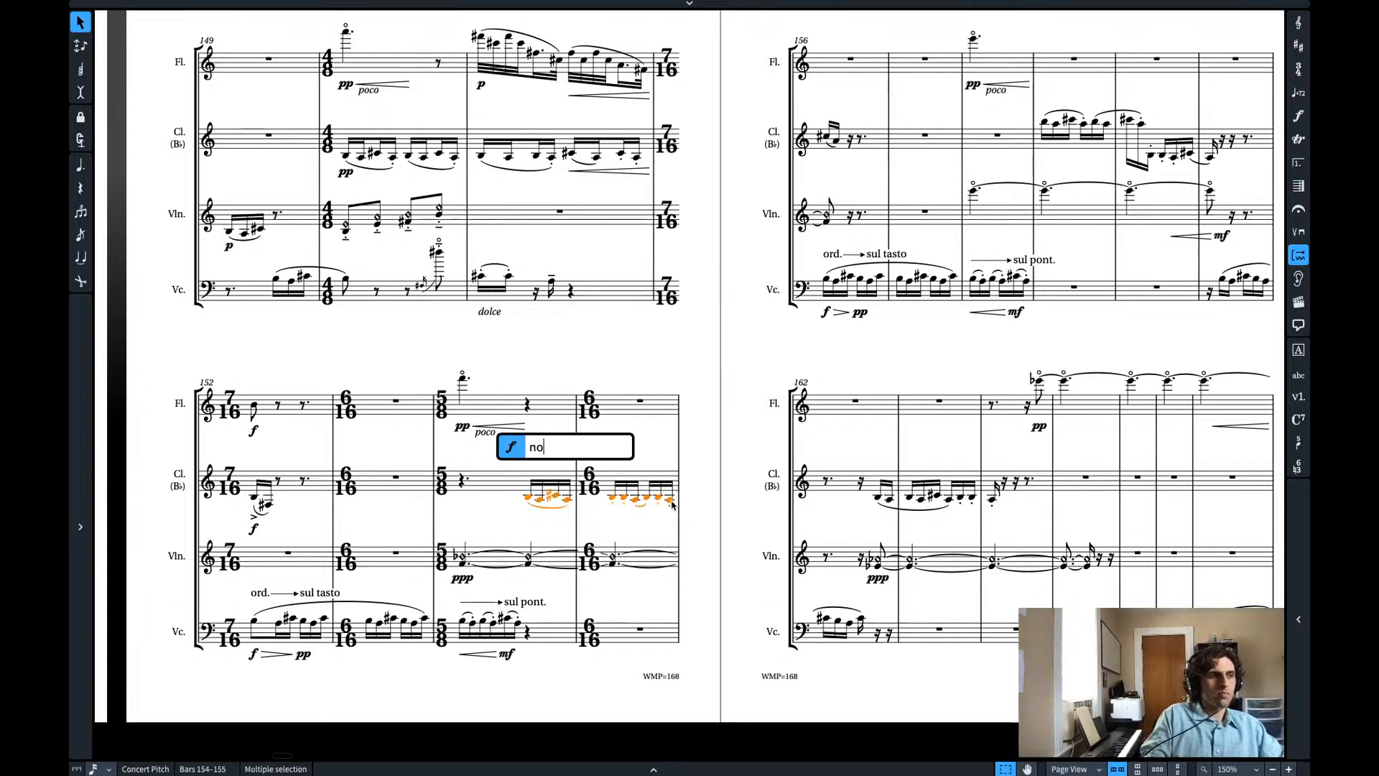
pyautogui.press('BackSpace')
pyautogui.press('BackSpace')
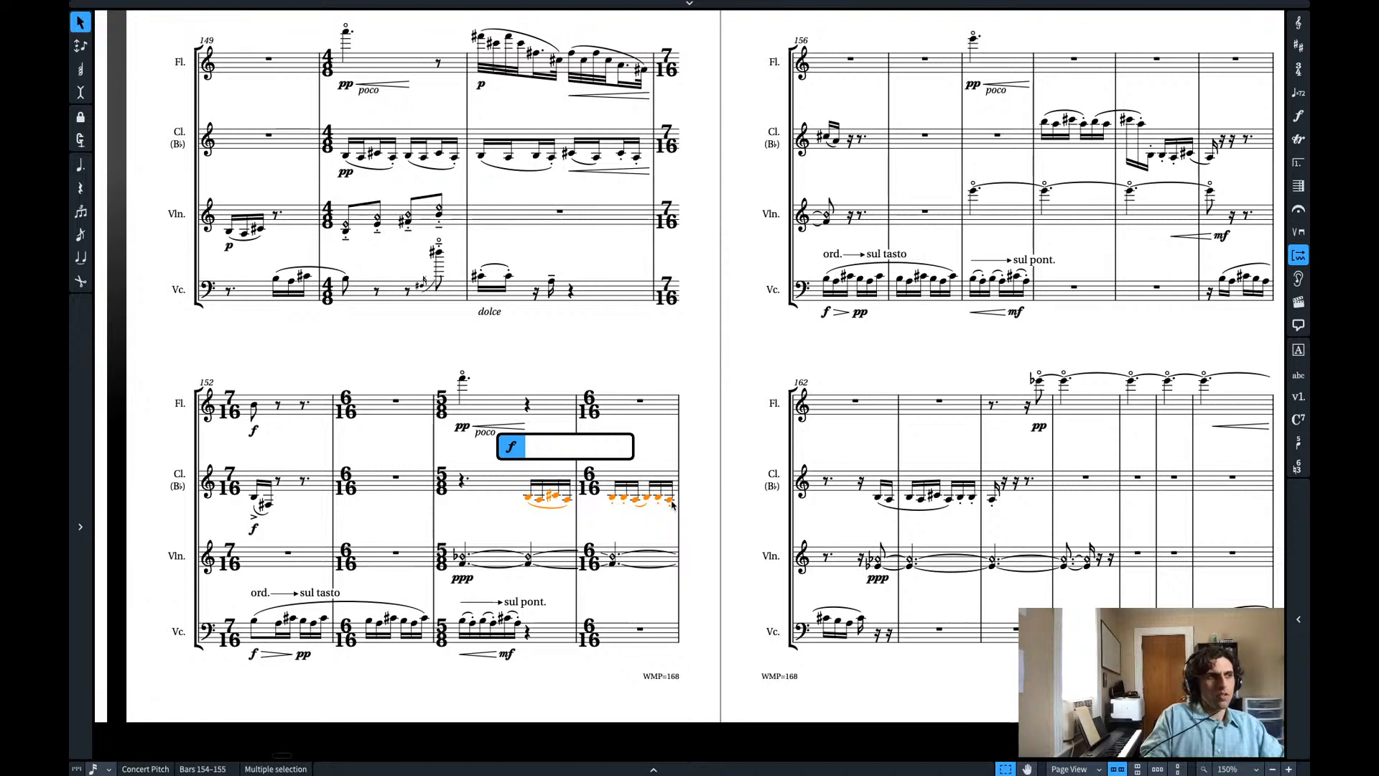
pyautogui.press('Escape')
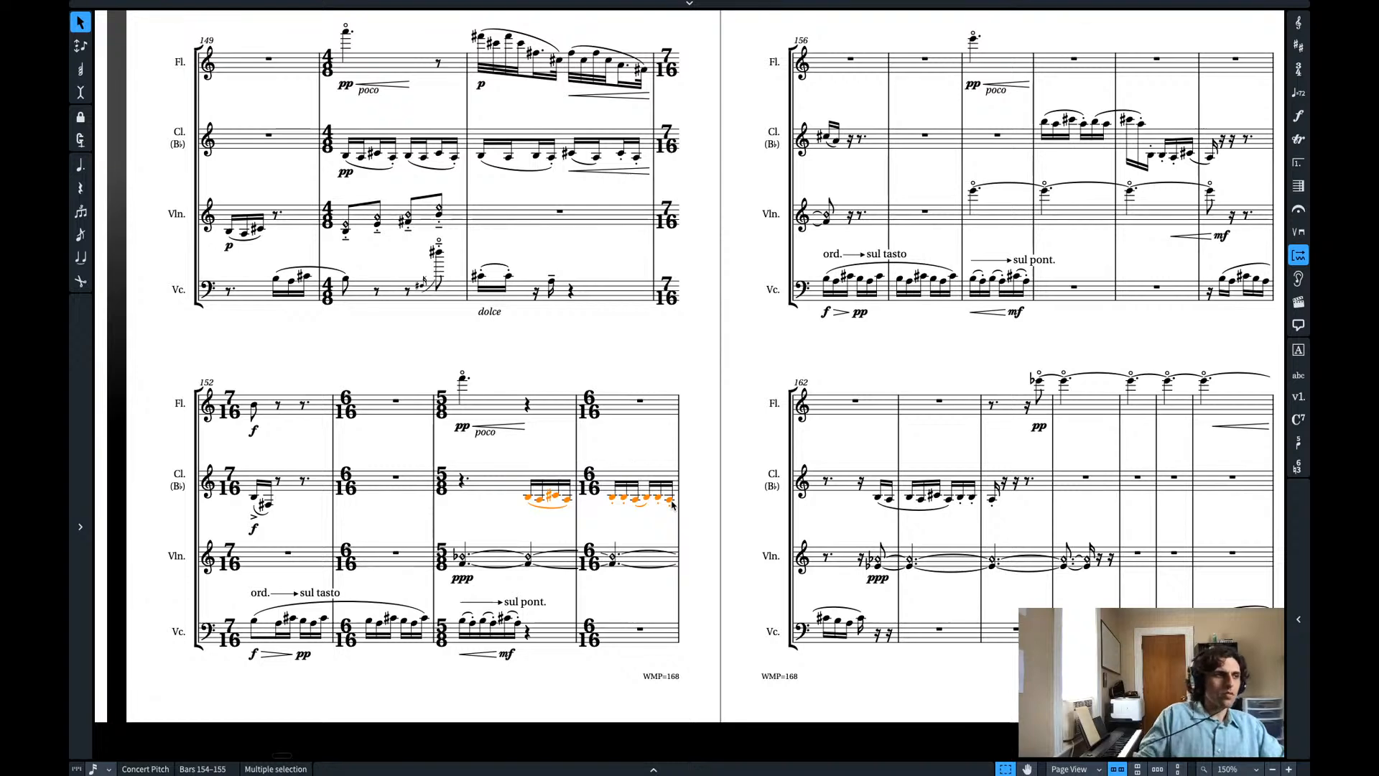
# - Add mf to the clarinet's first note in bar 154 and an mp with a crescendo to f from bar 155 into bar 156
pyautogui.click(525, 498)
pyautogui.hotkey('shift', 'd')
pyautogui.write('mf')
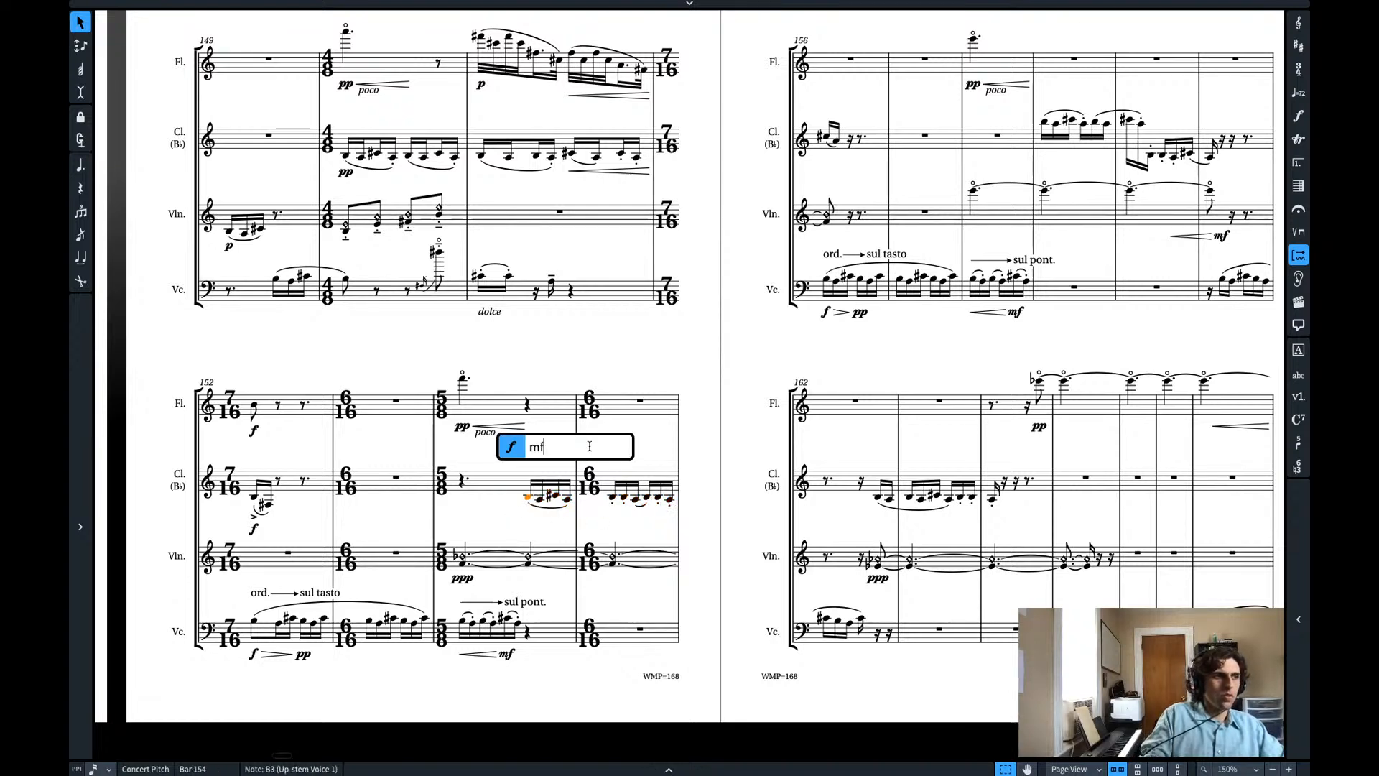
pyautogui.press('Return')
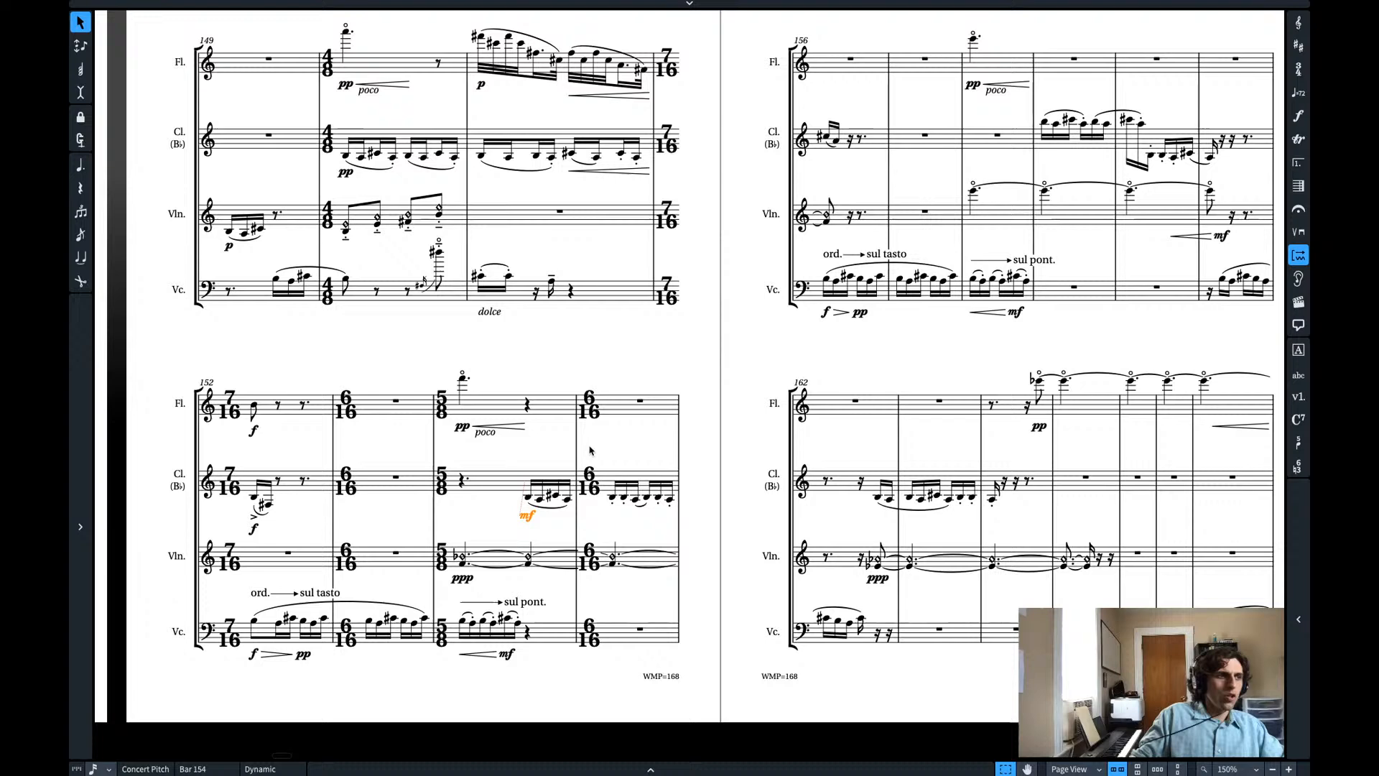
pyautogui.click(616, 501)
pyautogui.keyDown('shift'); pyautogui.click(670, 502); pyautogui.keyUp('shift')
pyautogui.hotkey('shift', 'd')
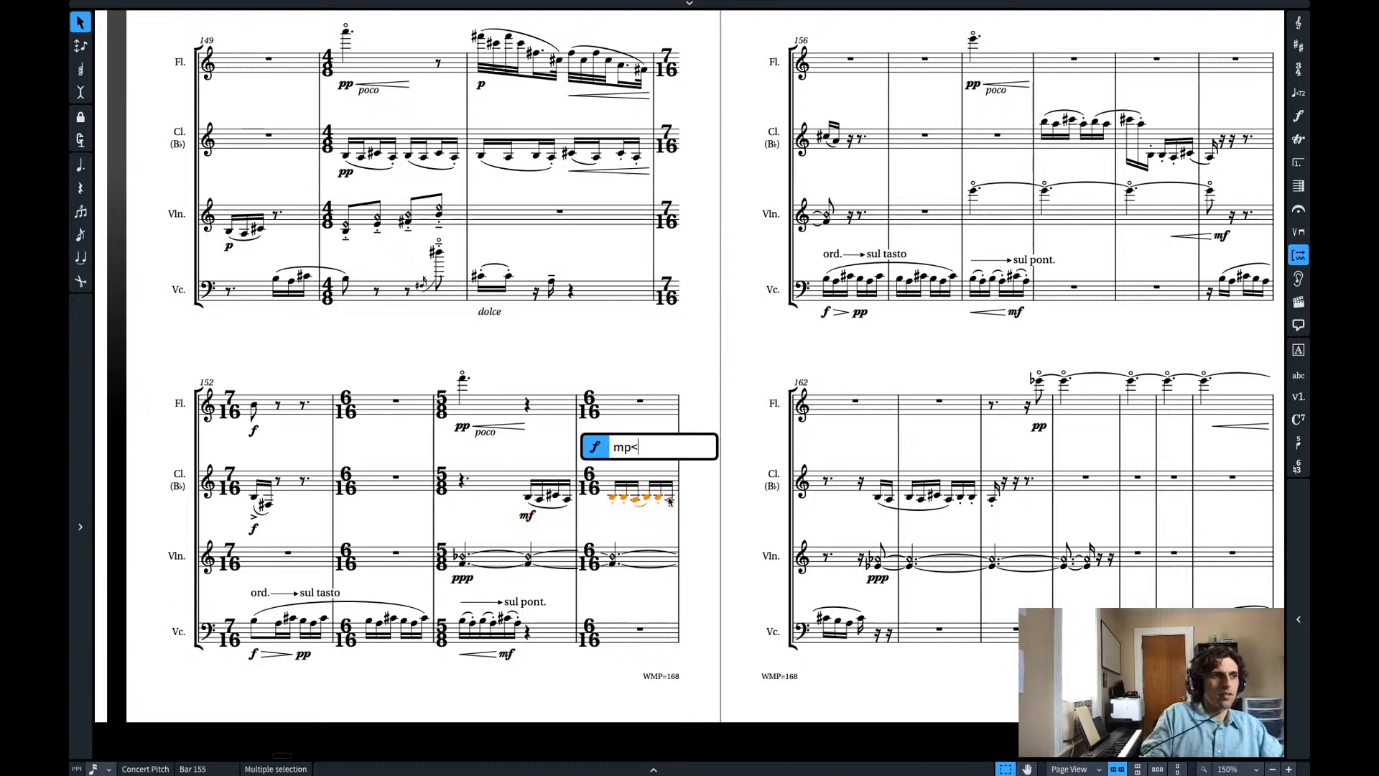
pyautogui.press('Return')
# - Mark the clarinet p at the start of the high figure in bar 159 and f on the first low B in bar 160
pyautogui.hscroll(5, 724, 246)
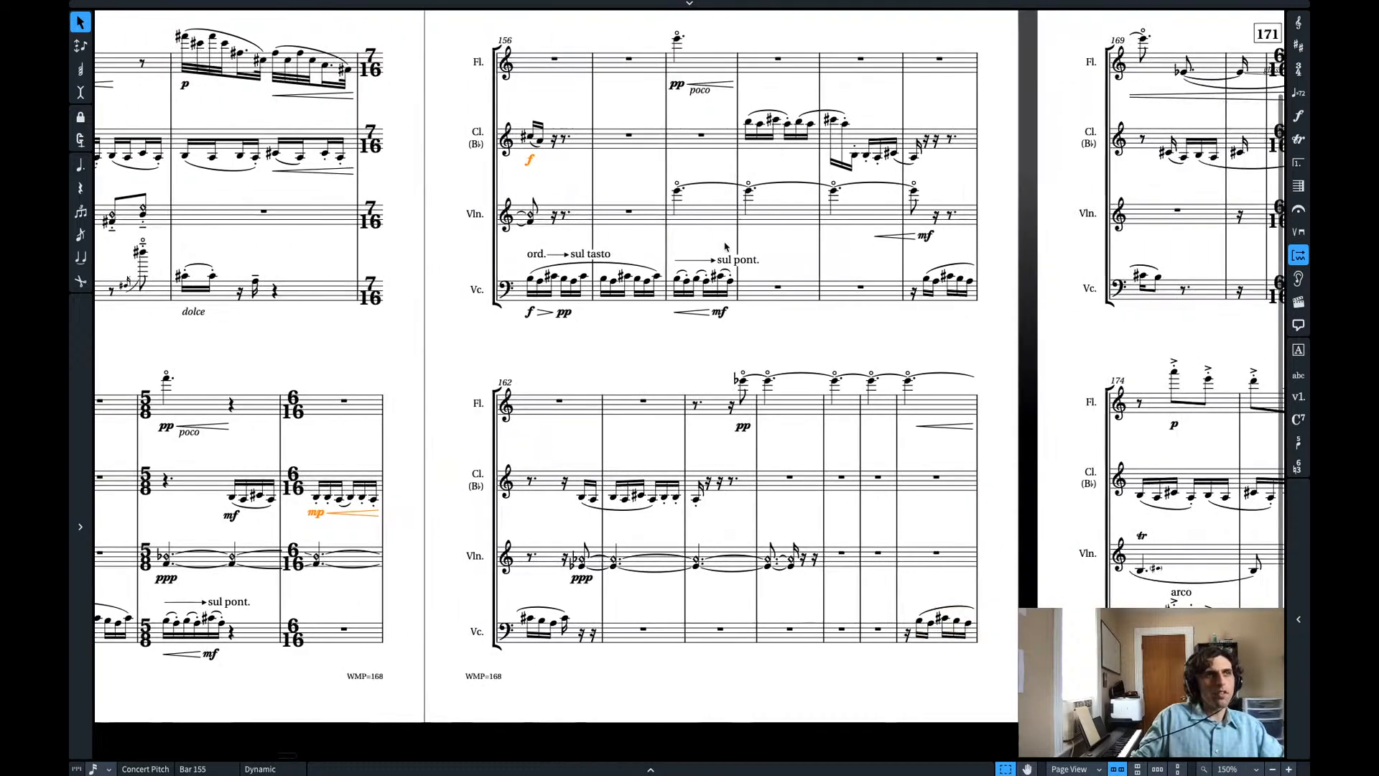
pyautogui.click(748, 123)
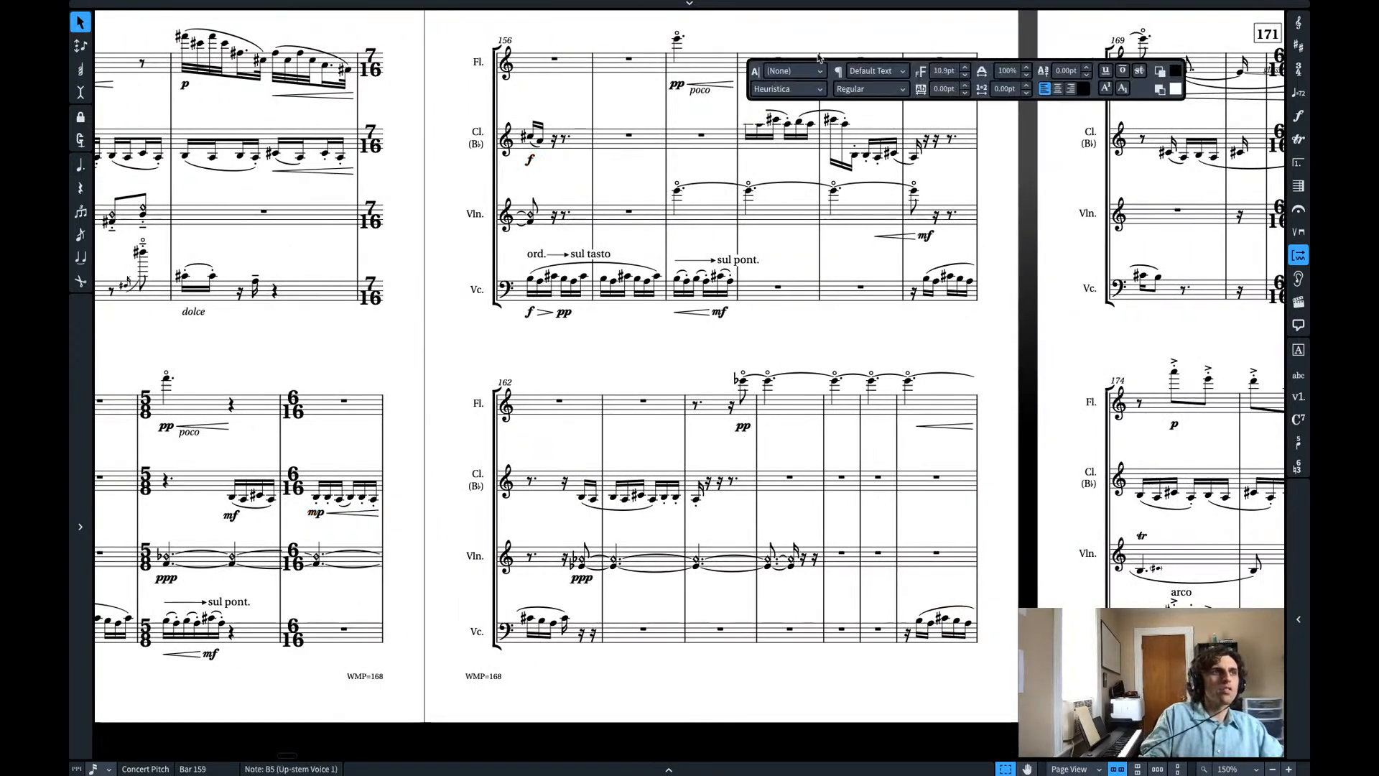
pyautogui.hotkey('shift', 'd')
pyautogui.write('p')
pyautogui.press('Return')
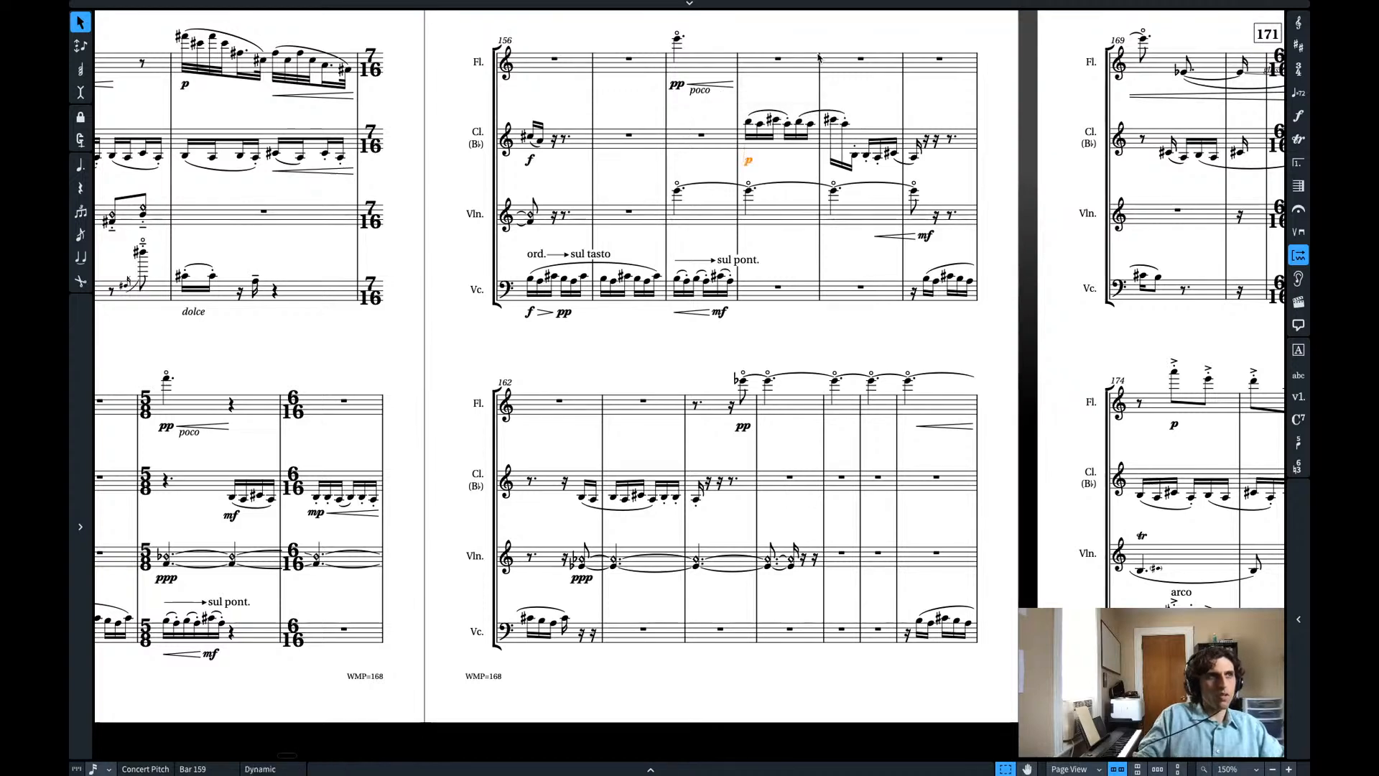
pyautogui.click(854, 159)
pyautogui.hotkey('shift', 'd')
pyautogui.write('f')
pyautogui.press('Return')
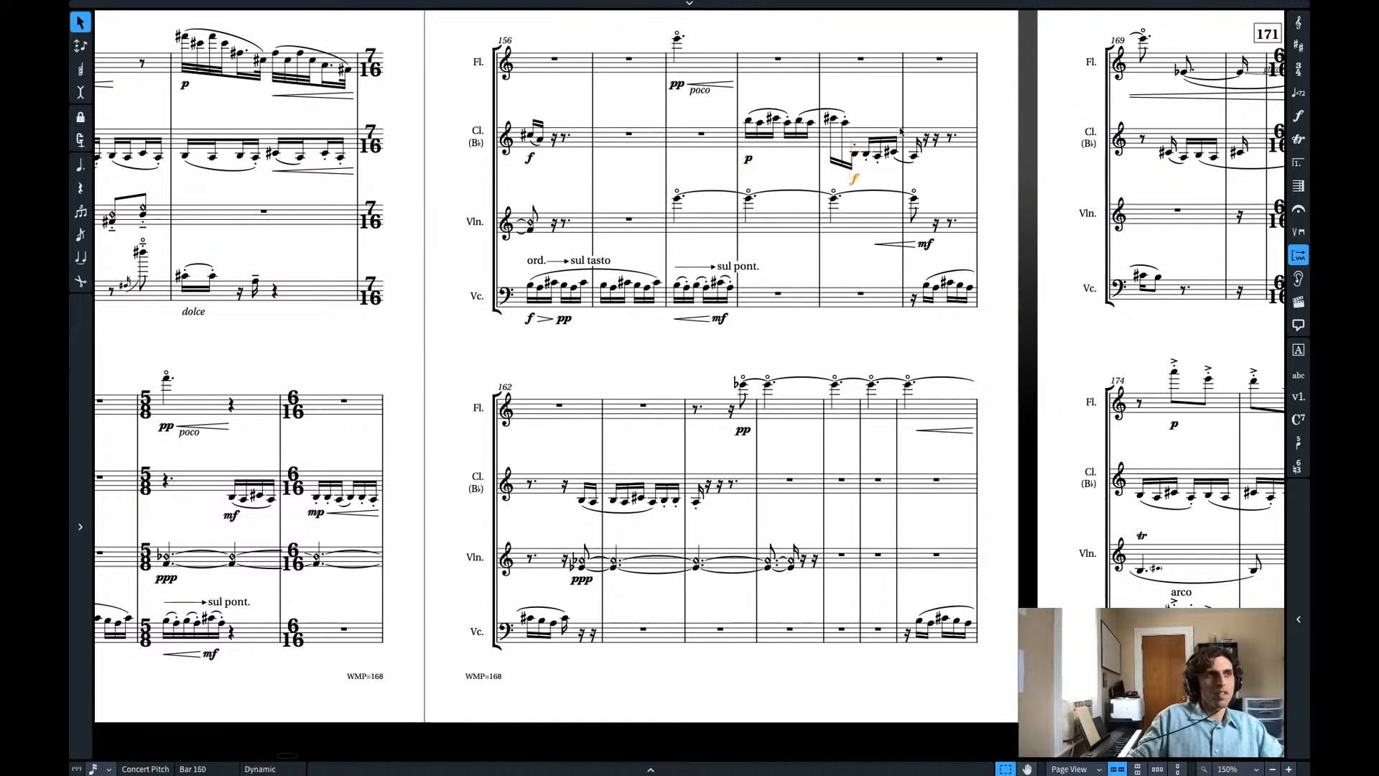
# - Add accents to the clarinet's low notes in bar 160, from the B under the f through the C-sharp
pyautogui.click(855, 156)
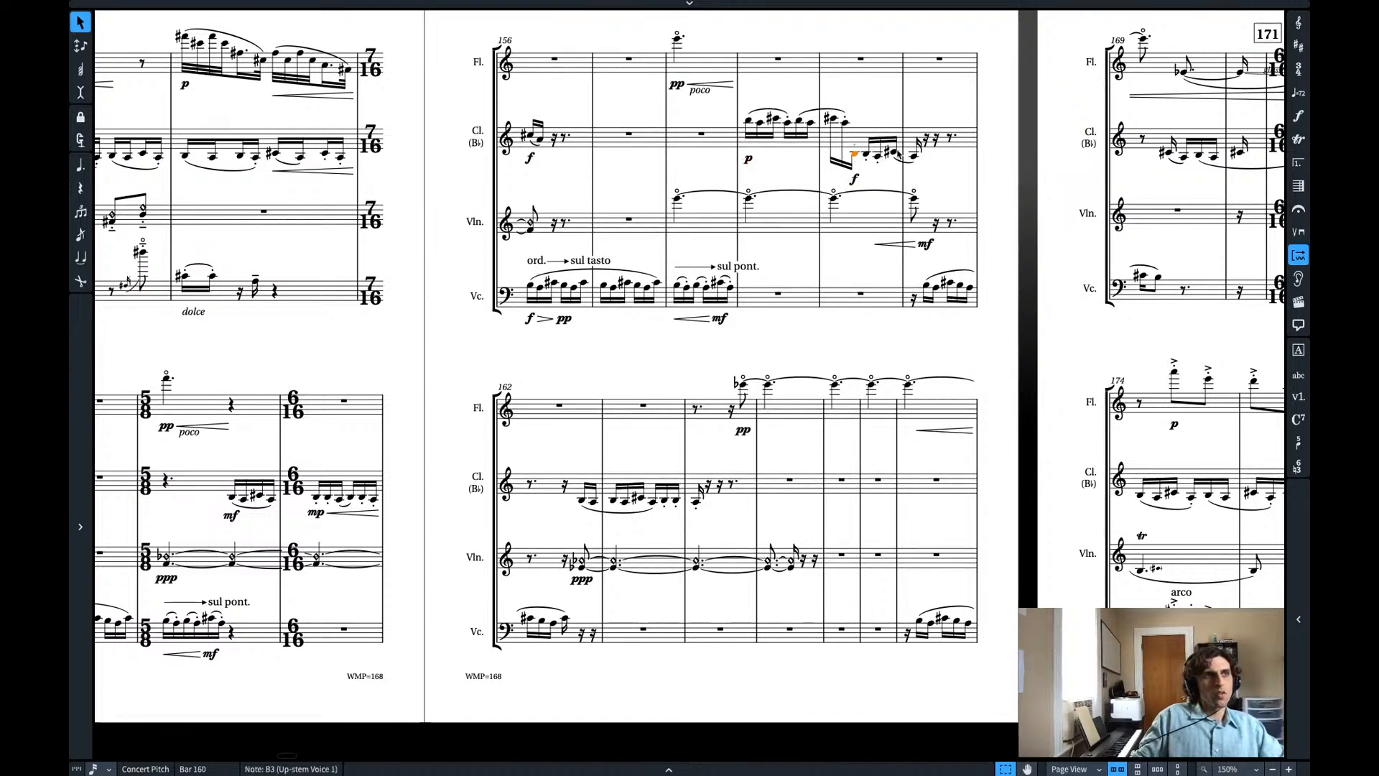
pyautogui.keyDown('shift'); pyautogui.click(898, 154); pyautogui.keyUp('shift')
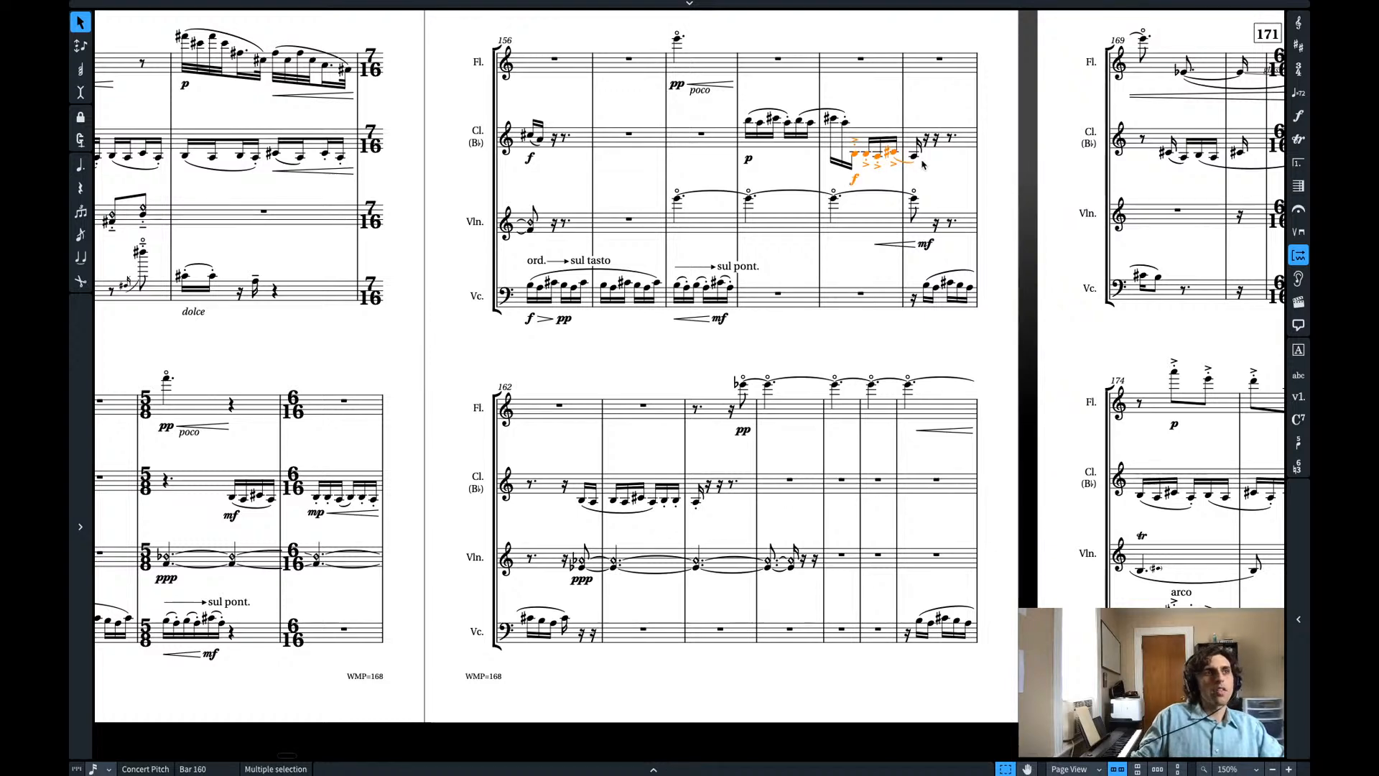
pyautogui.press('Escape')
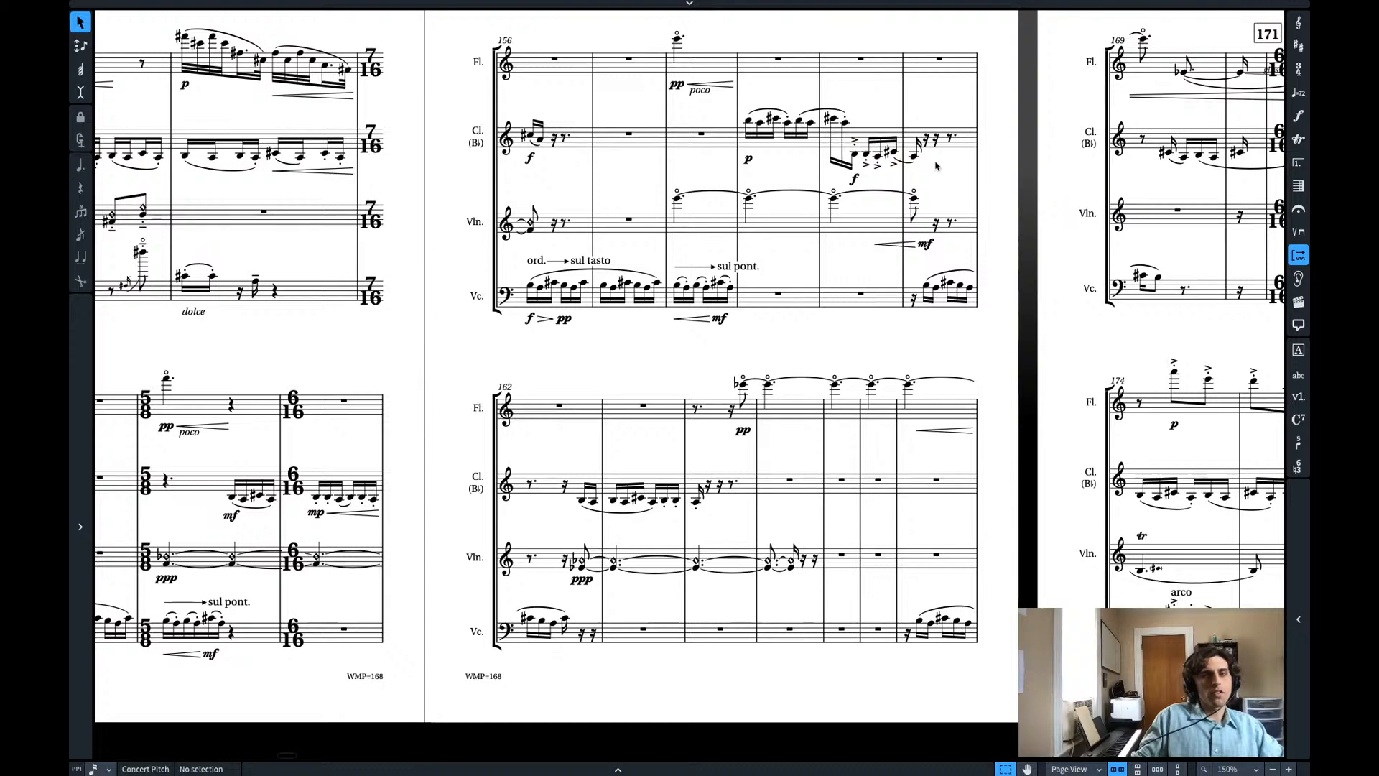
# - Choose Scarlett 2i4 USB as the Soundflower (2ch) output and play the score back from bar 152 to about bar 170
pyautogui.hscroll(-10, 936, 166)
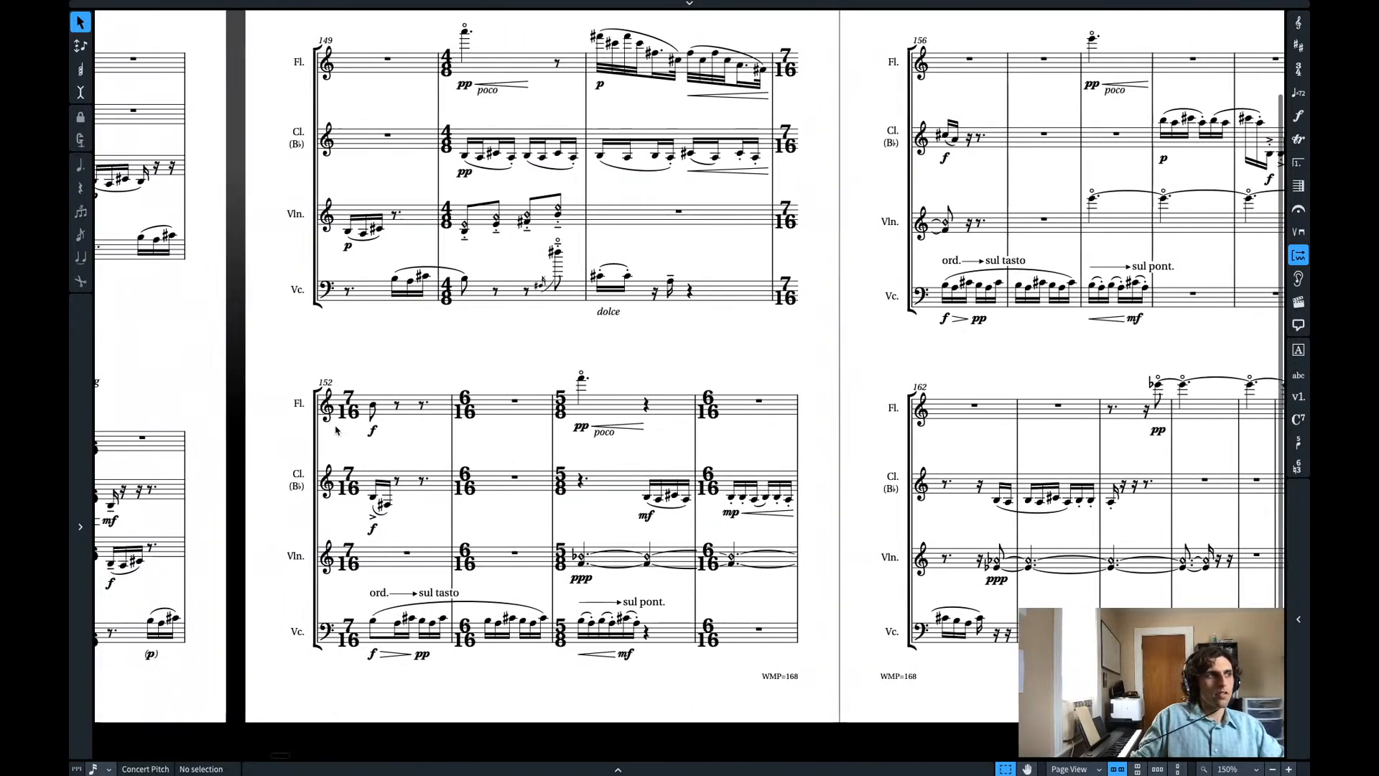
pyautogui.click(374, 406)
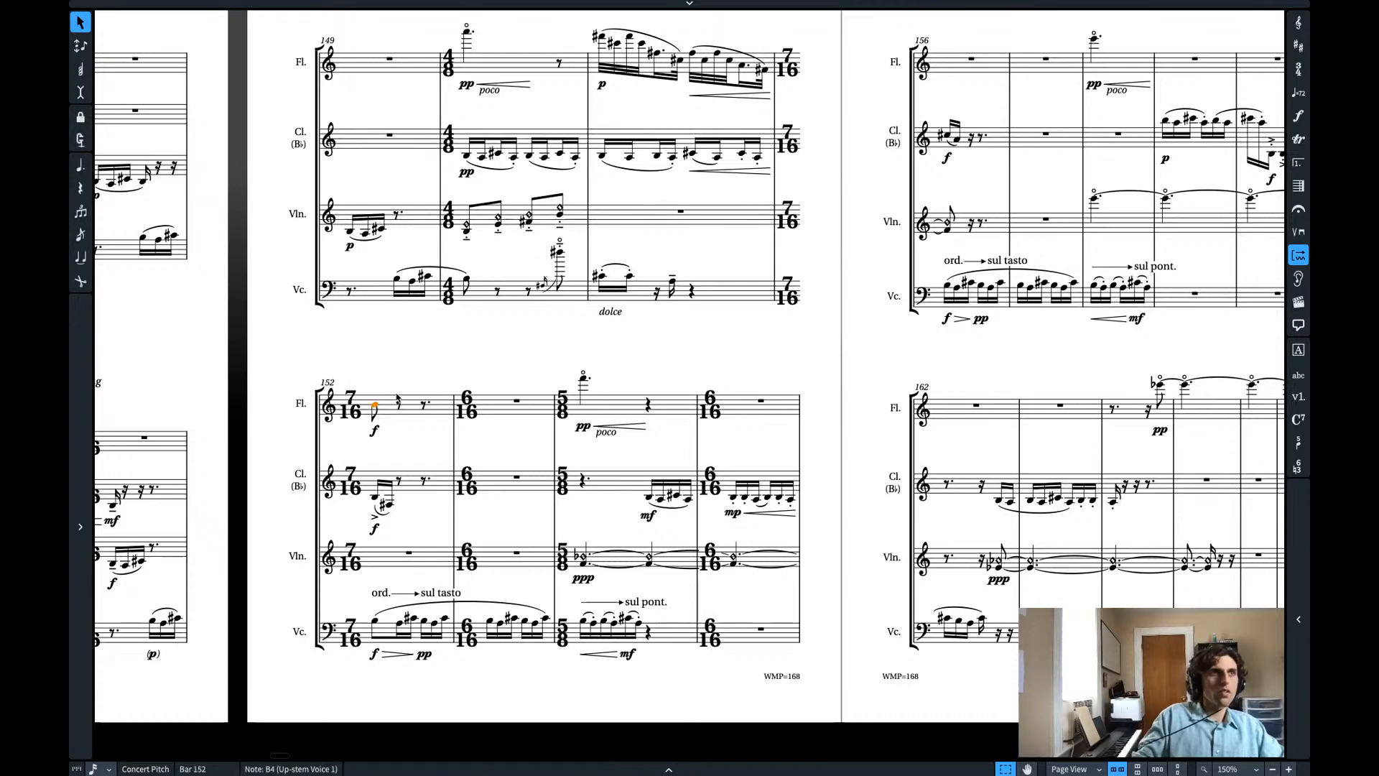
pyautogui.moveTo(896, 7)
pyautogui.click(1014, 7)
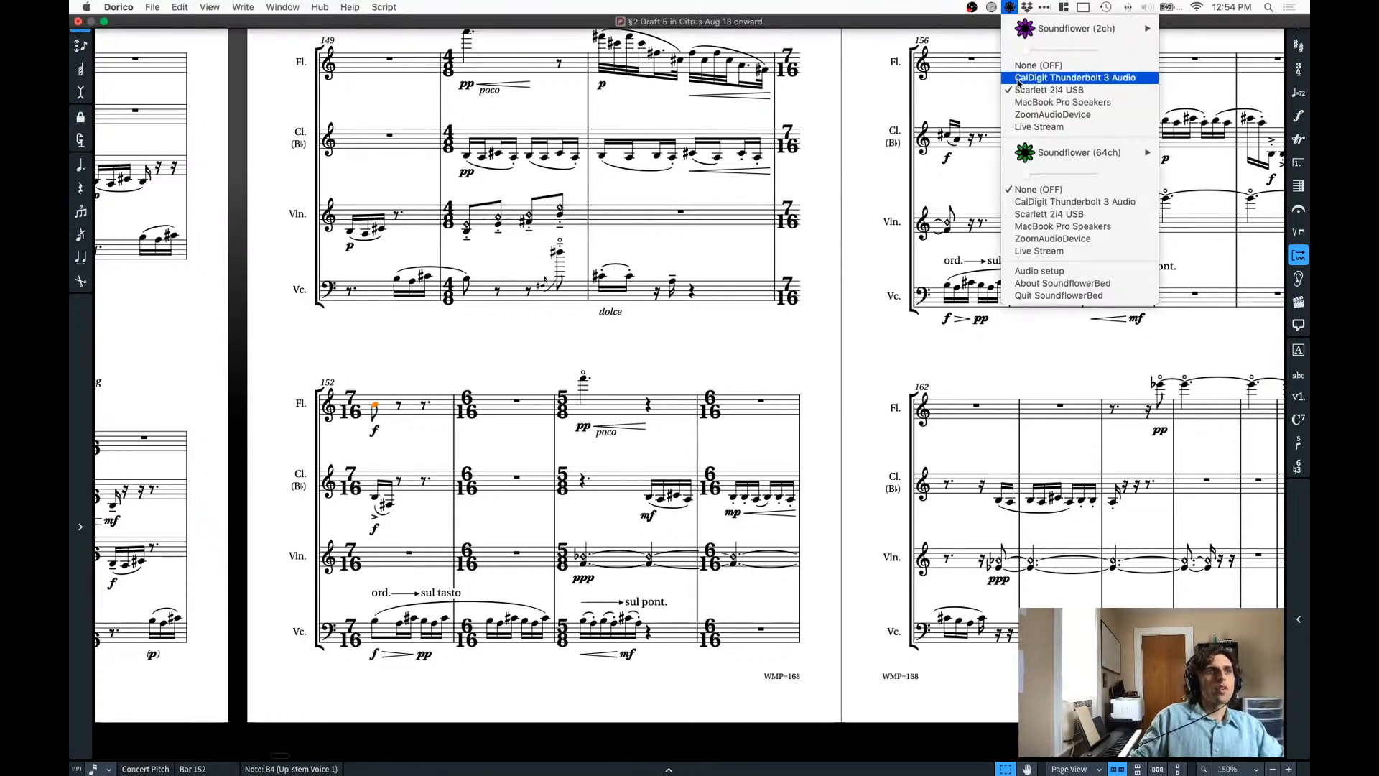
pyautogui.click(1023, 89)
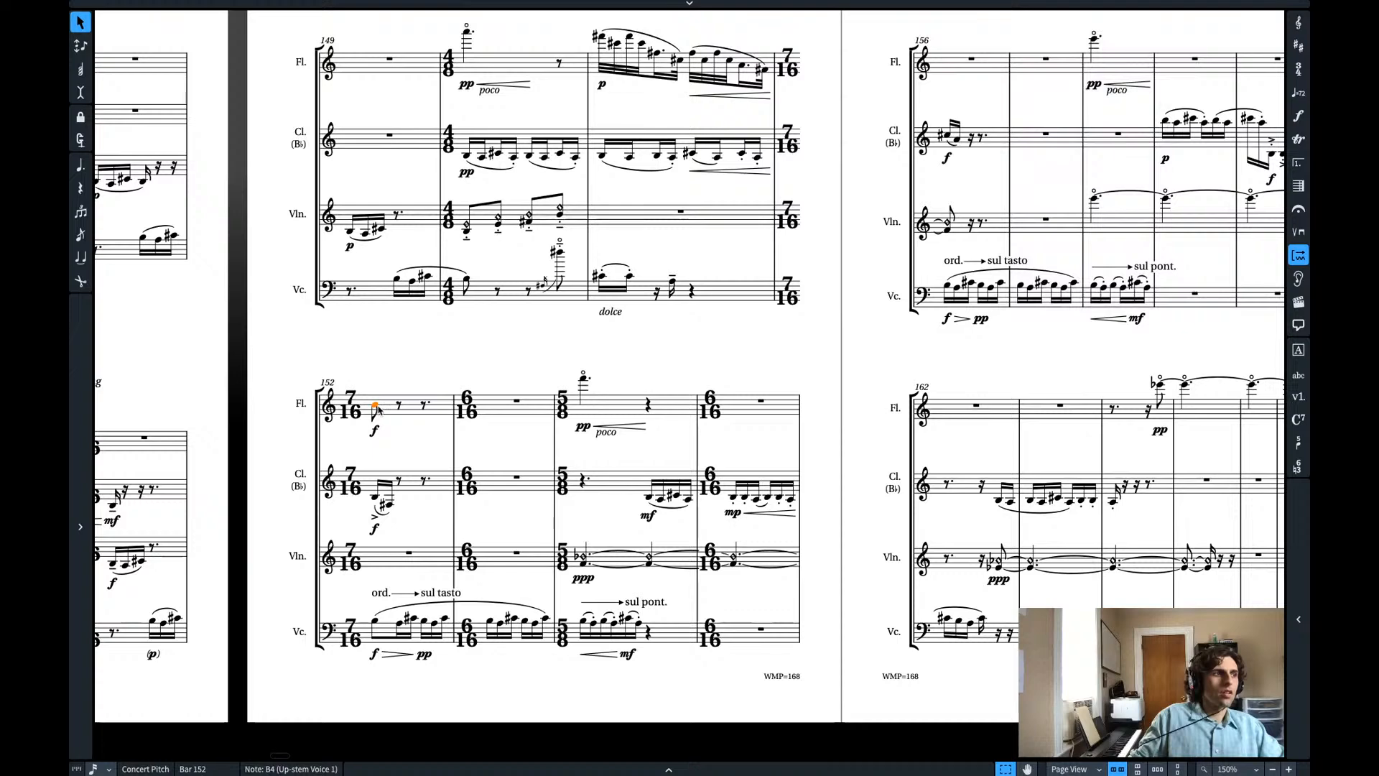
pyautogui.press('space')
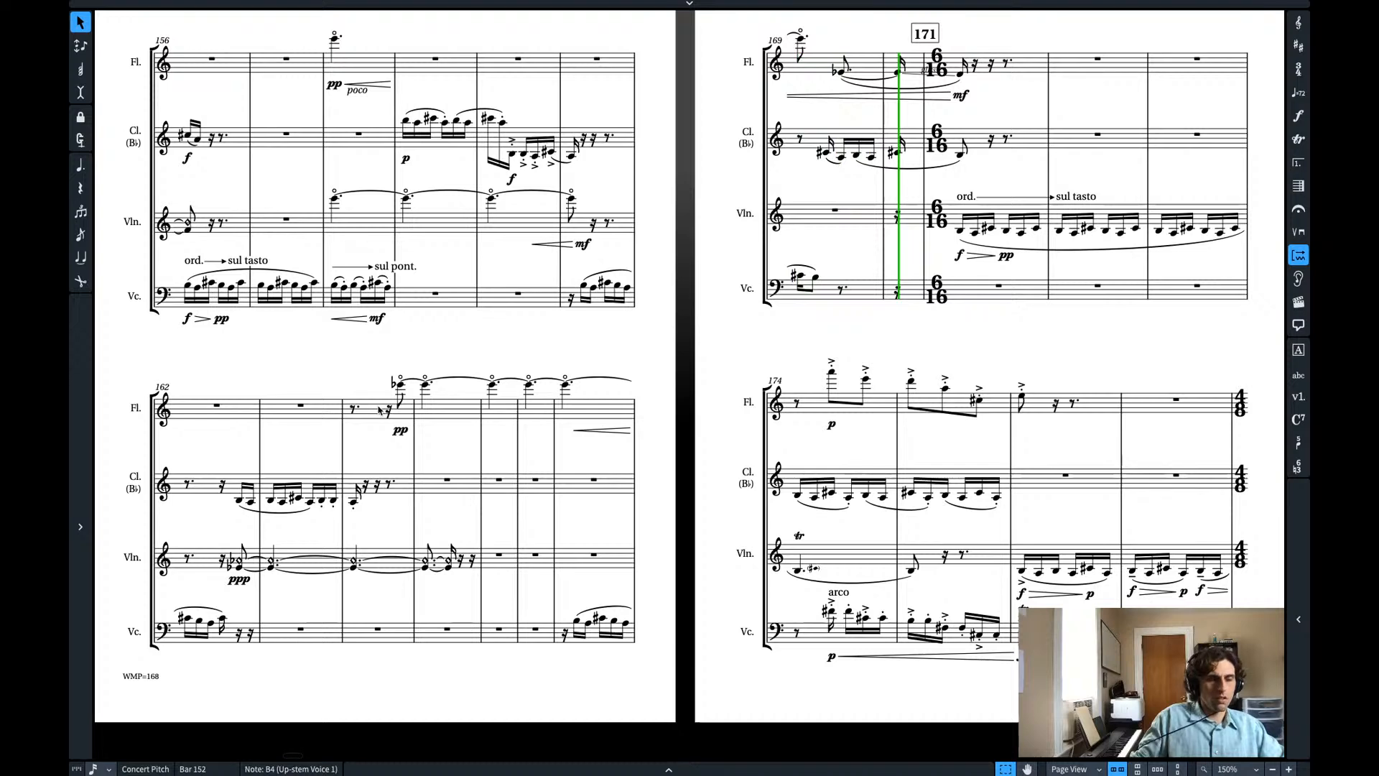
pyautogui.press('space')
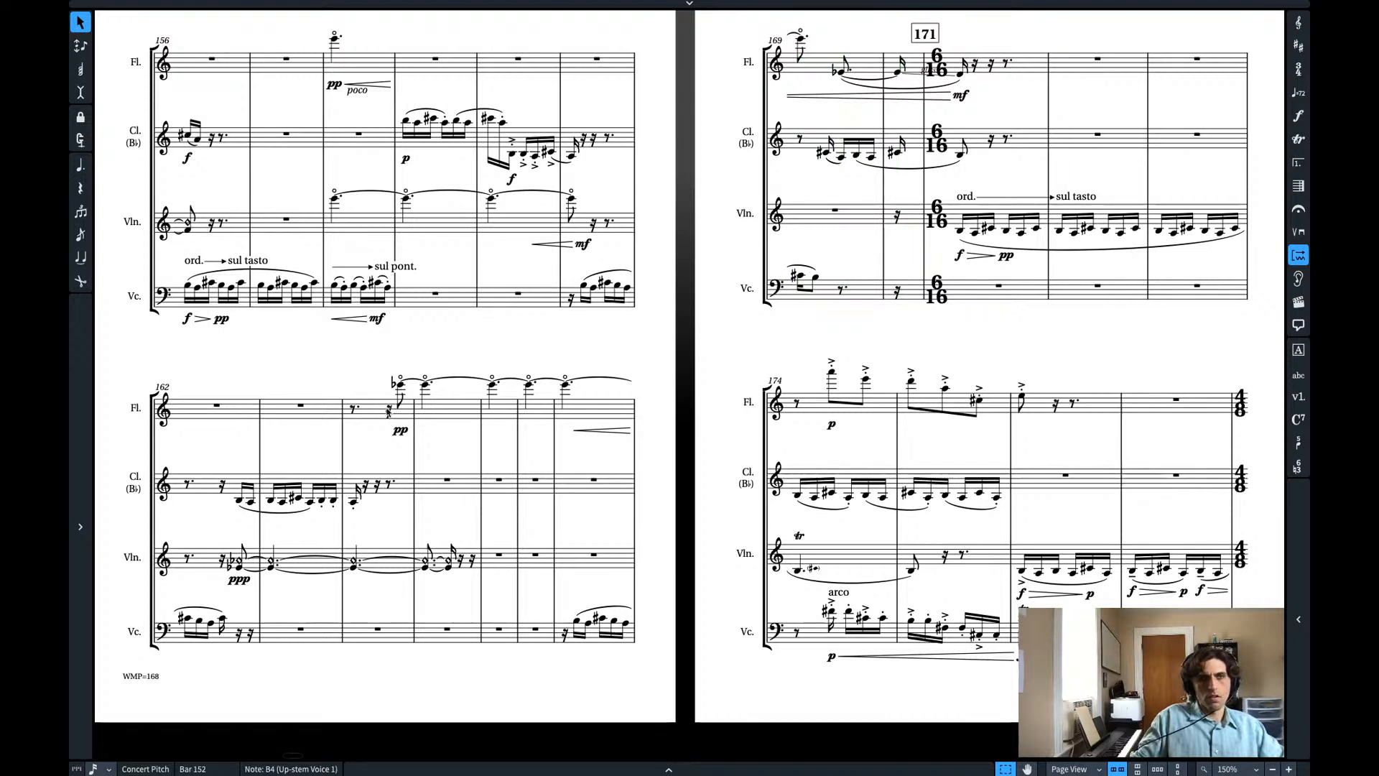
# - Insert 1 bar at the flute's sixteenth rest before its entry in bar 164
pyautogui.click(388, 411)
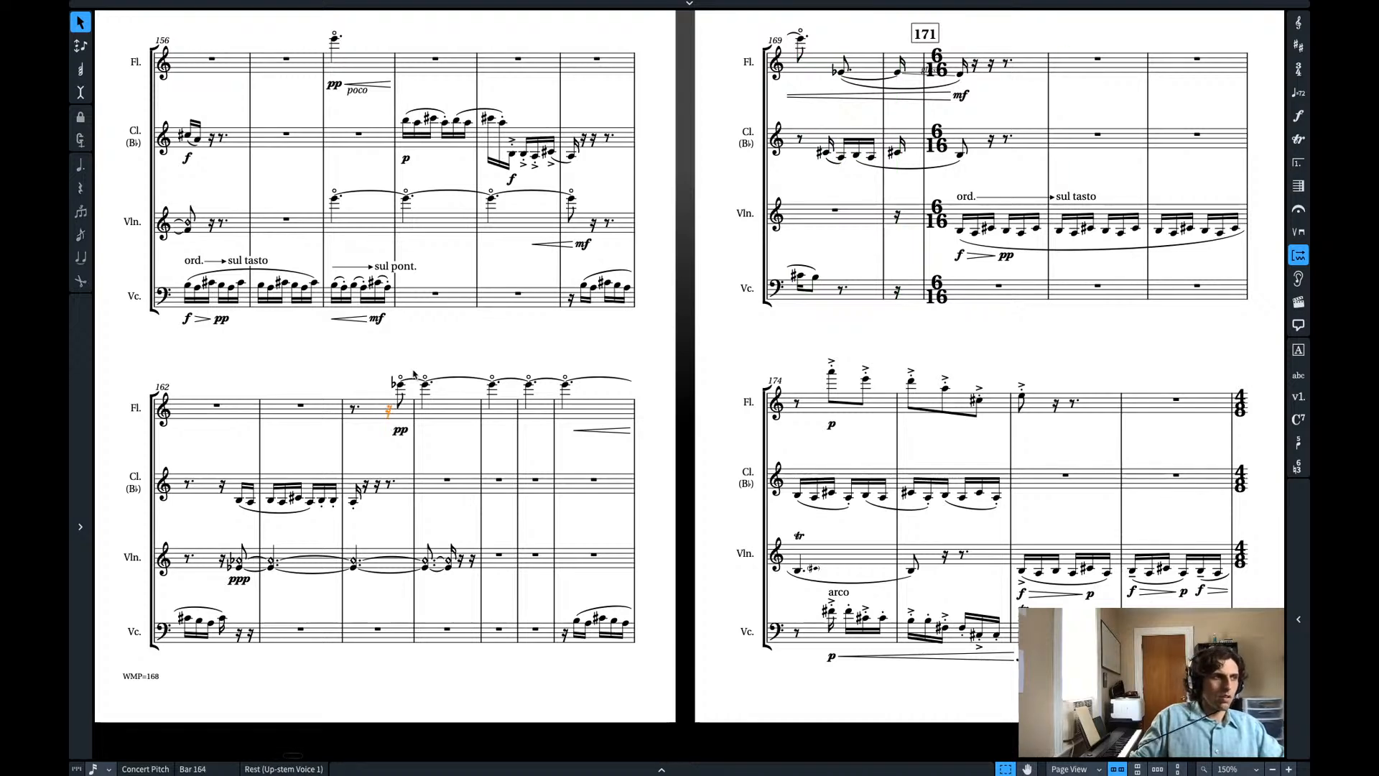
pyautogui.hotkey('shift', 'b')
pyautogui.write('1')
pyautogui.press('Return')
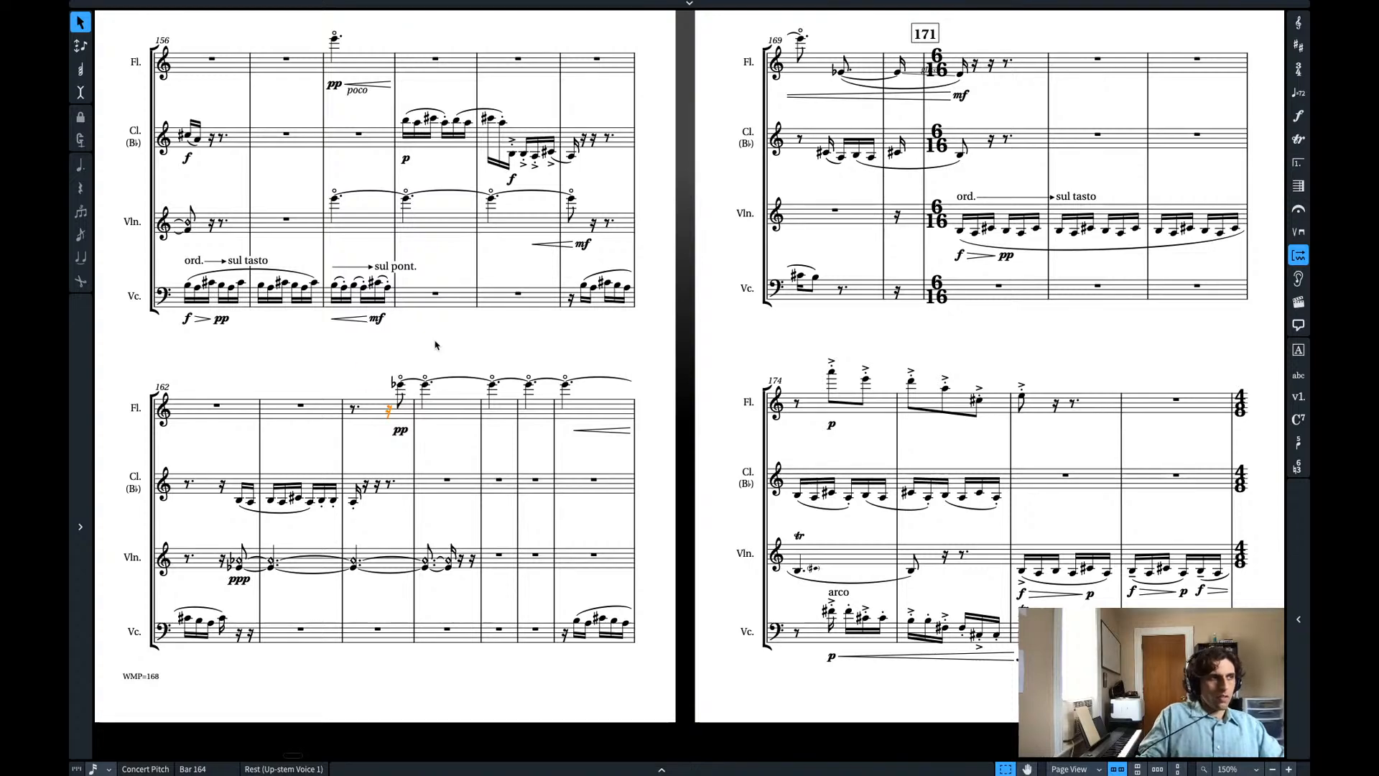
# - Extend the violin's sustained harmonic across the inserted bar, tying it into one continuous note through bars 162–166
pyautogui.click(465, 562)
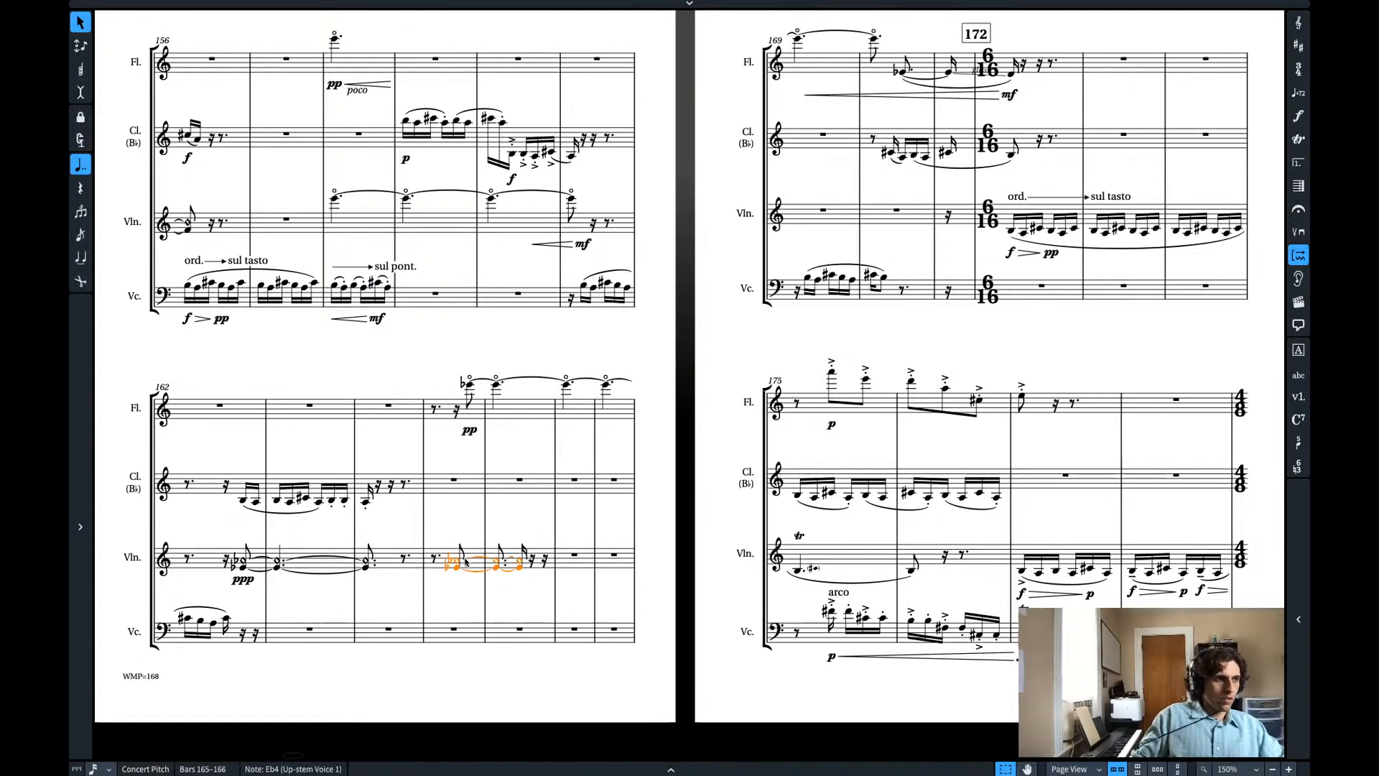
pyautogui.click(404, 559)
pyautogui.hotkey('ctrl', 'v')
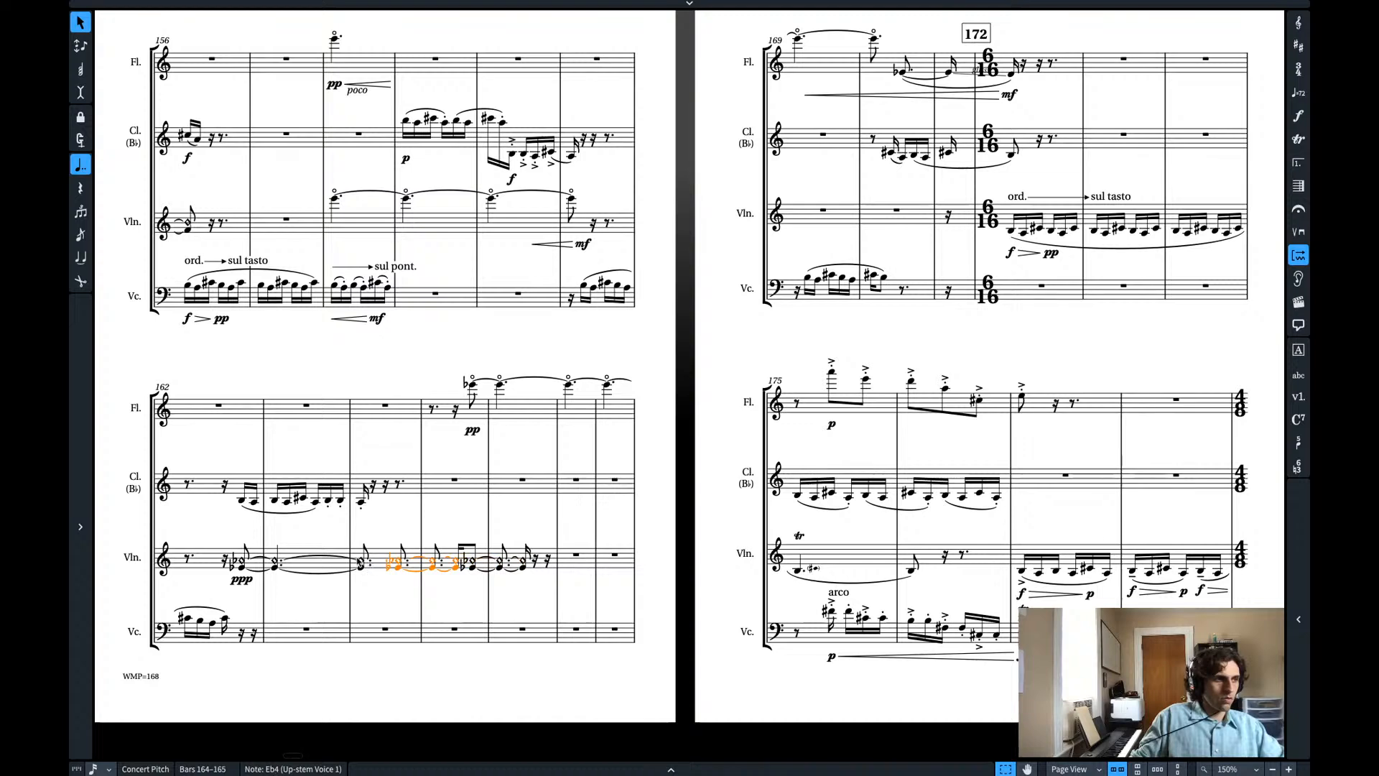
pyautogui.keyDown('shift'); pyautogui.click(359, 562); pyautogui.keyUp('shift')
pyautogui.press('t')
pyautogui.press('t')
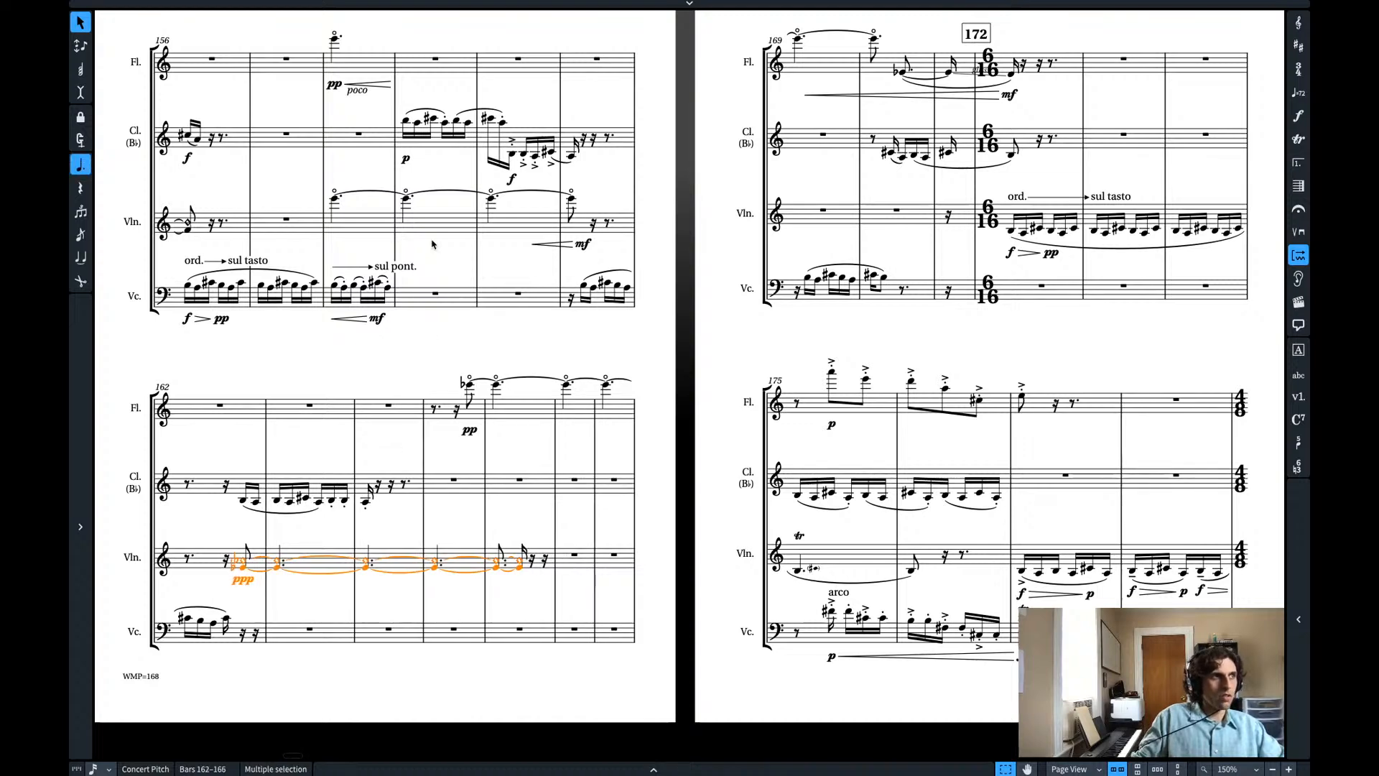
# - Lower the clarinet's phrase before the f in bars 159–160 by an octave and play it back
pyautogui.hscroll(-5, 434, 265)
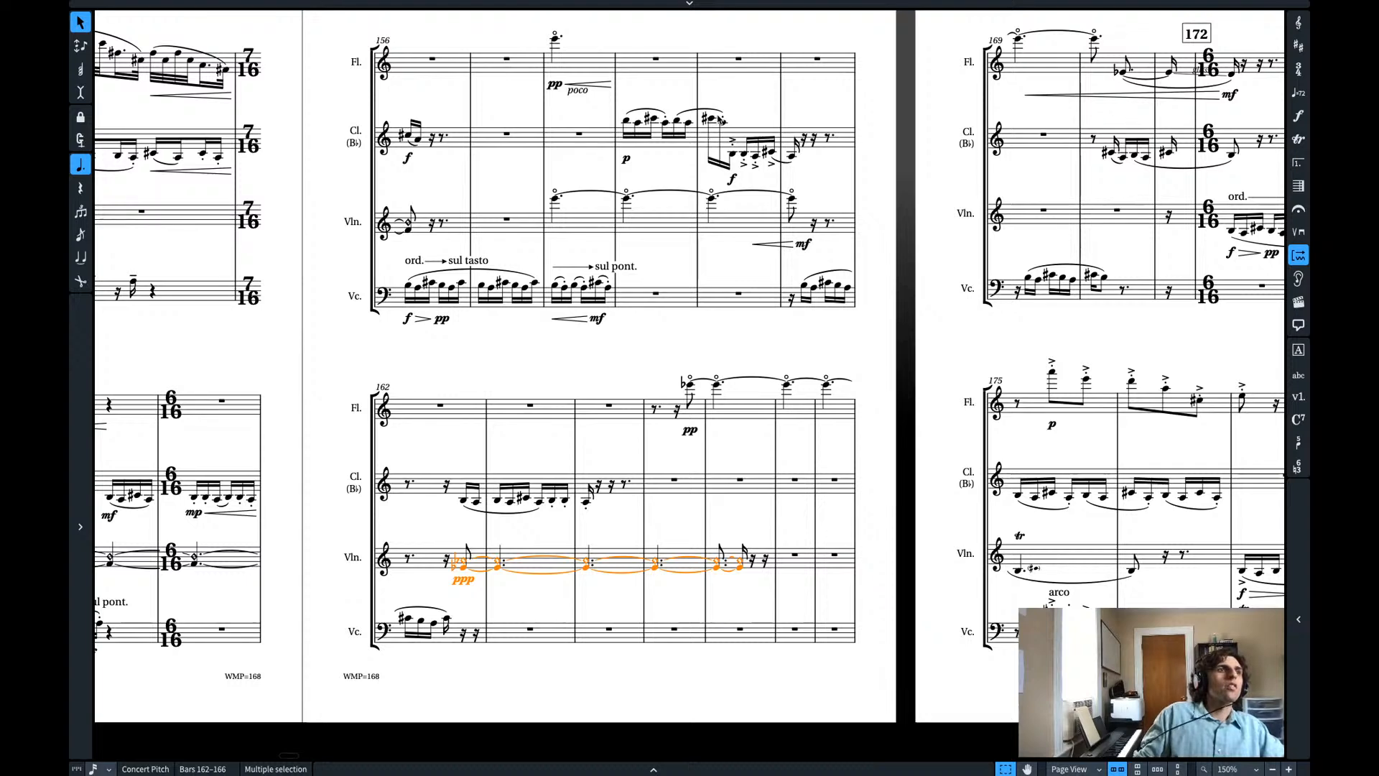
pyautogui.click(723, 122)
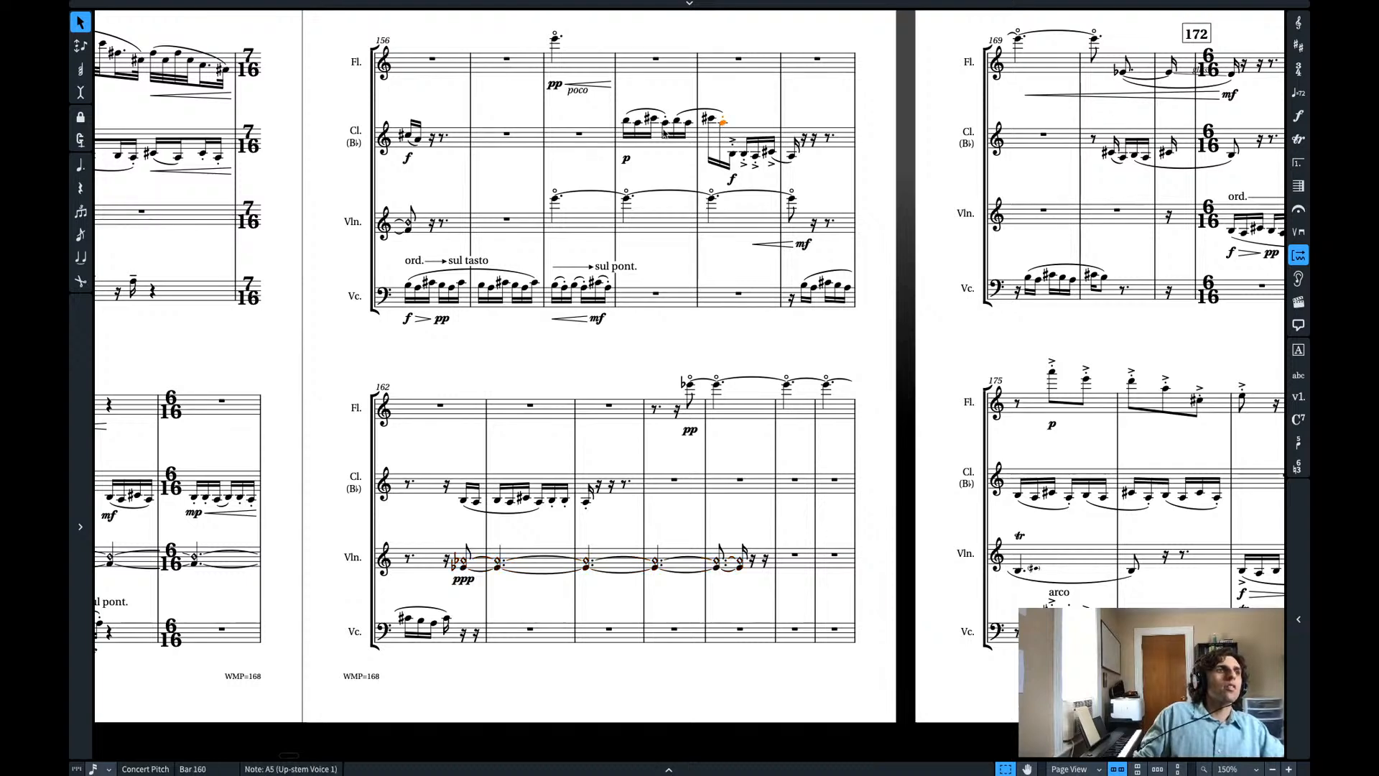
pyautogui.keyDown('shift'); pyautogui.click(628, 124); pyautogui.keyUp('shift')
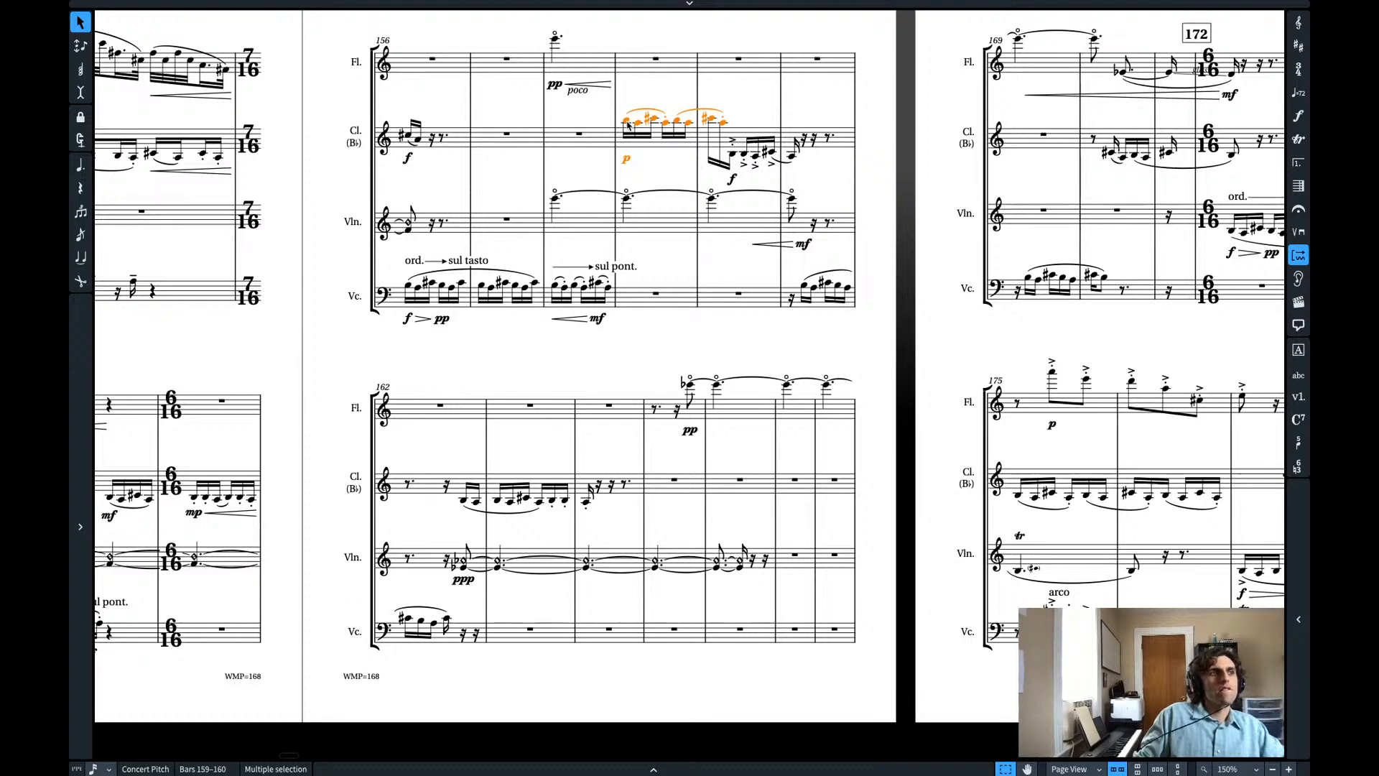
pyautogui.hotkey('ctrl', 'alt', 'Down')
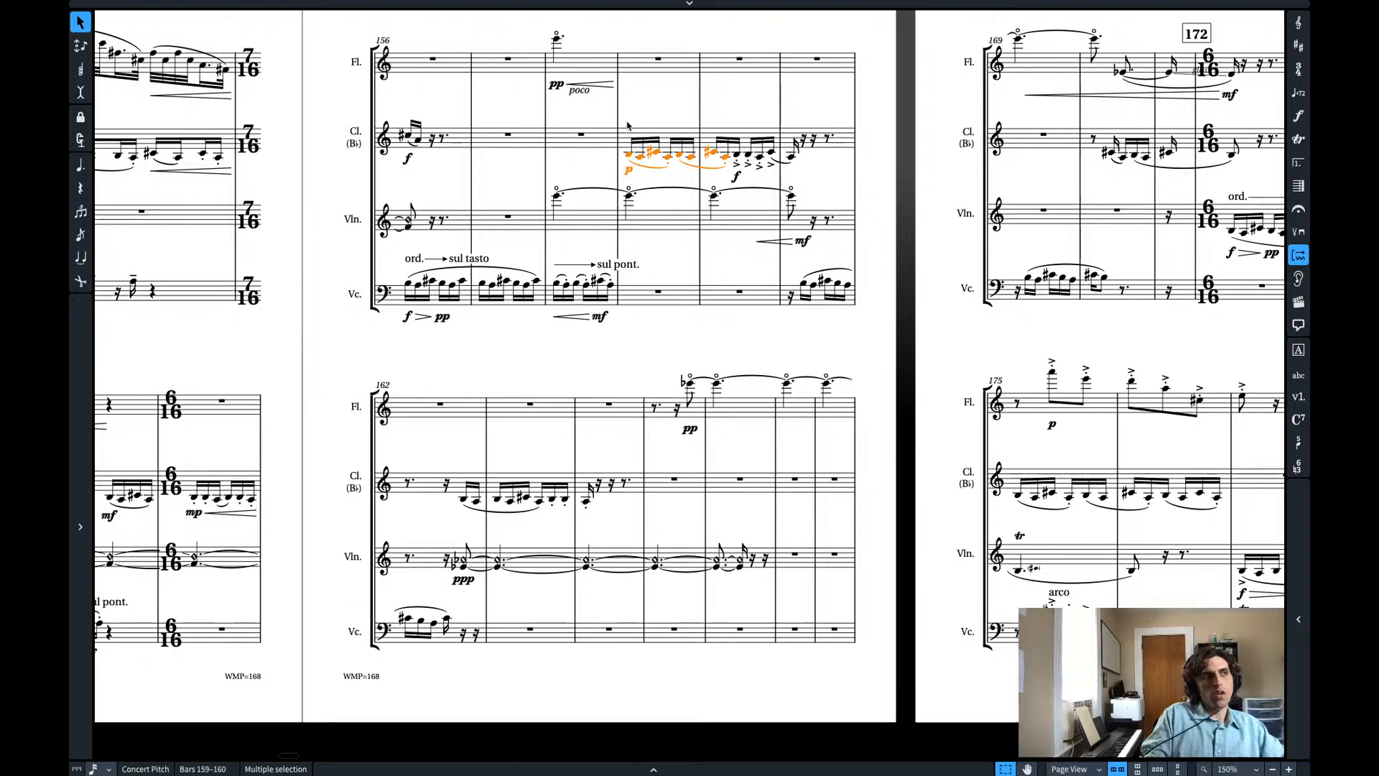
pyautogui.press('p')
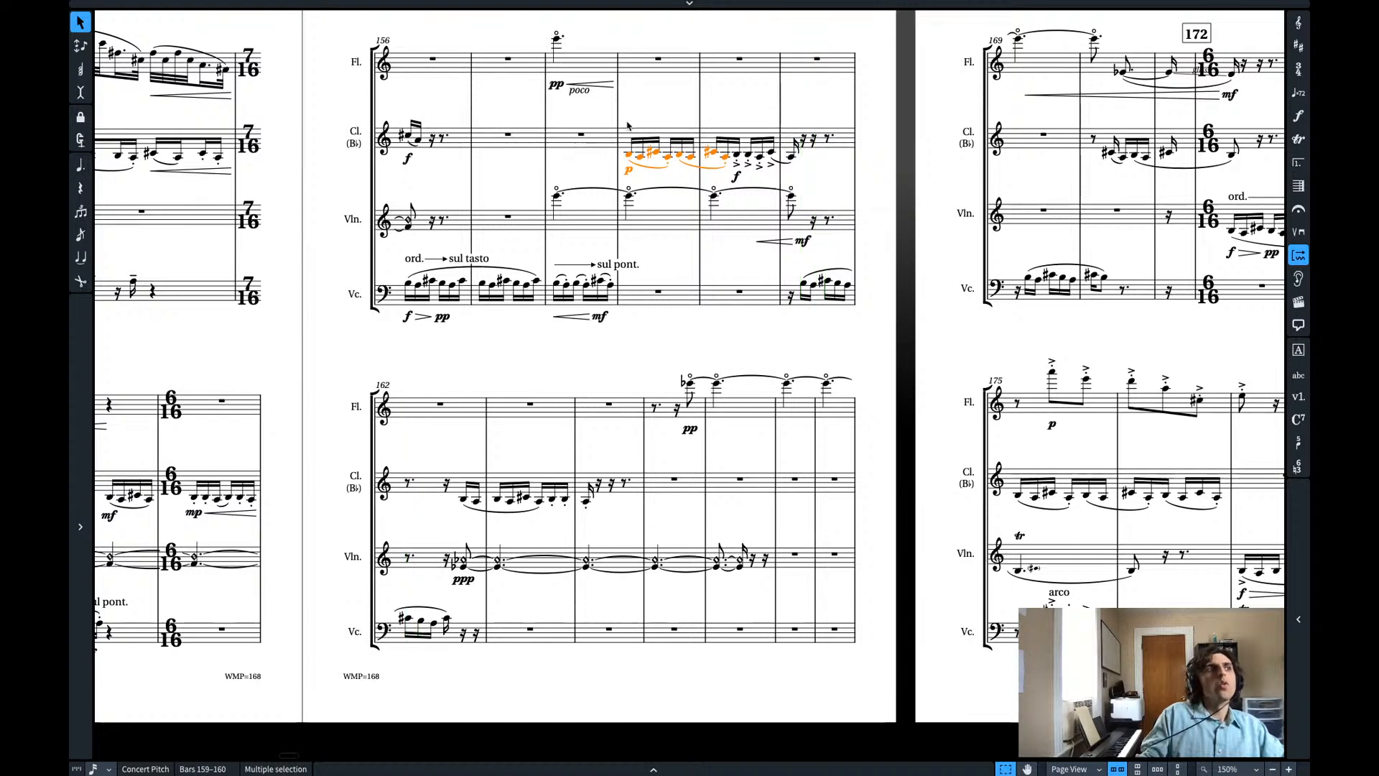
# - Move the clarinet's slurred B–A–C-sharp–A figure across bars 159–160 to the cello and play the exchange back
pyautogui.click(679, 154)
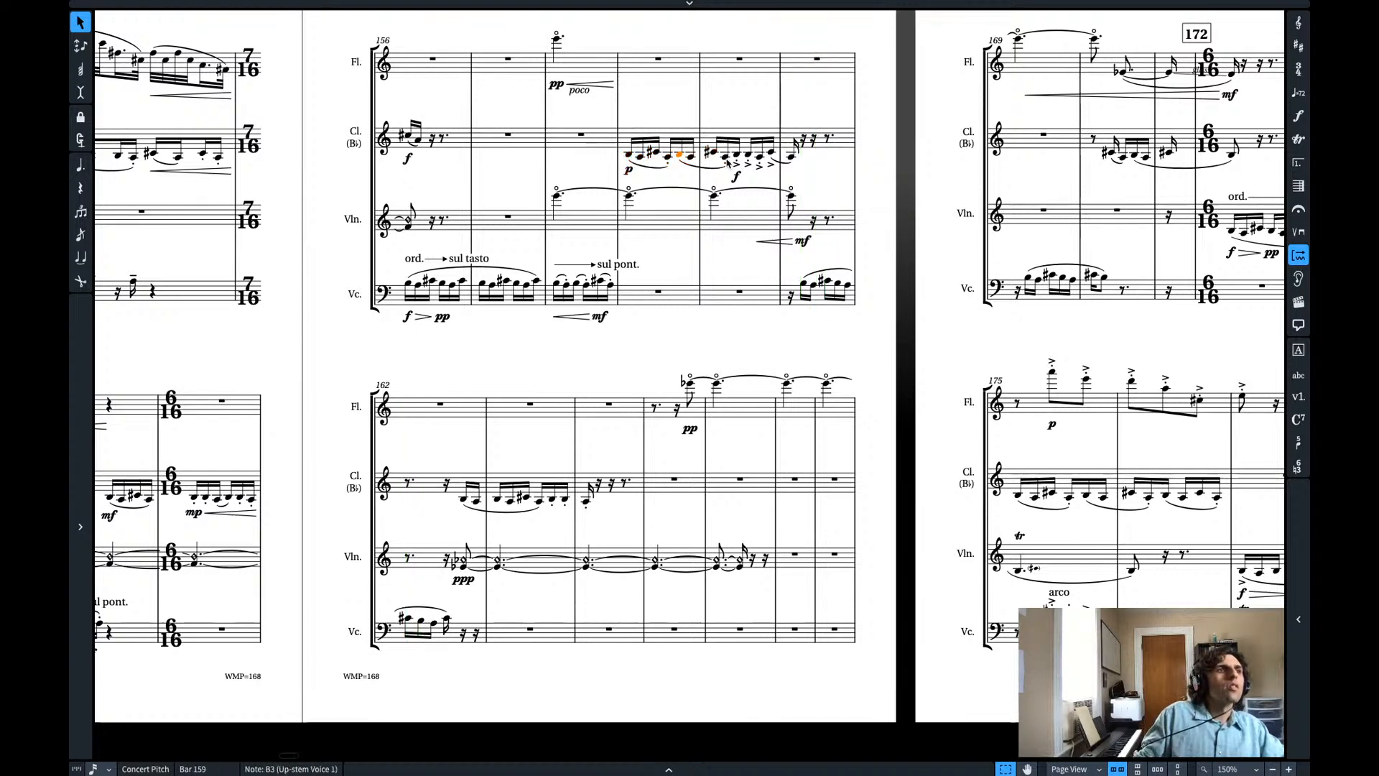
pyautogui.keyDown('shift'); pyautogui.click(727, 162); pyautogui.keyUp('shift')
pyautogui.press('Delete')
pyautogui.click(662, 290)
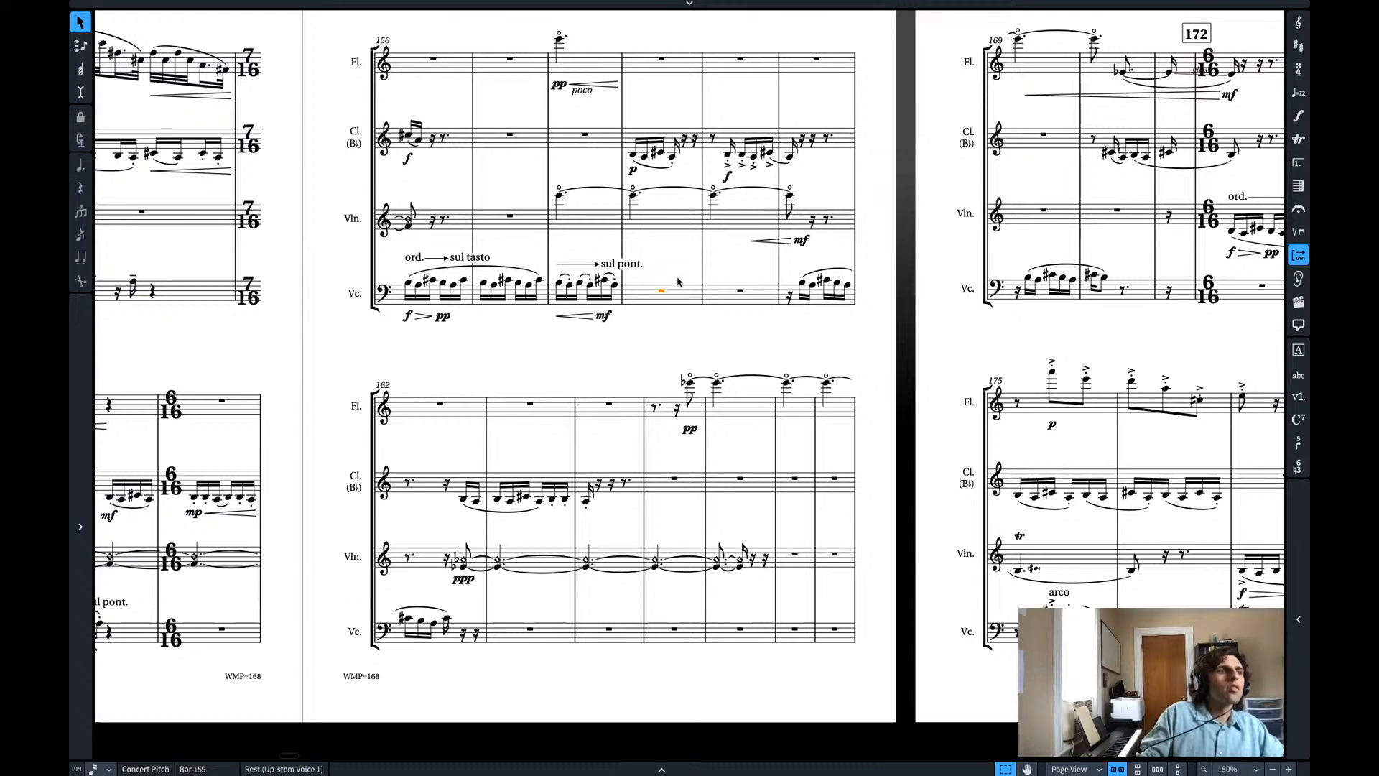
pyautogui.hotkey('ctrl', 'v')
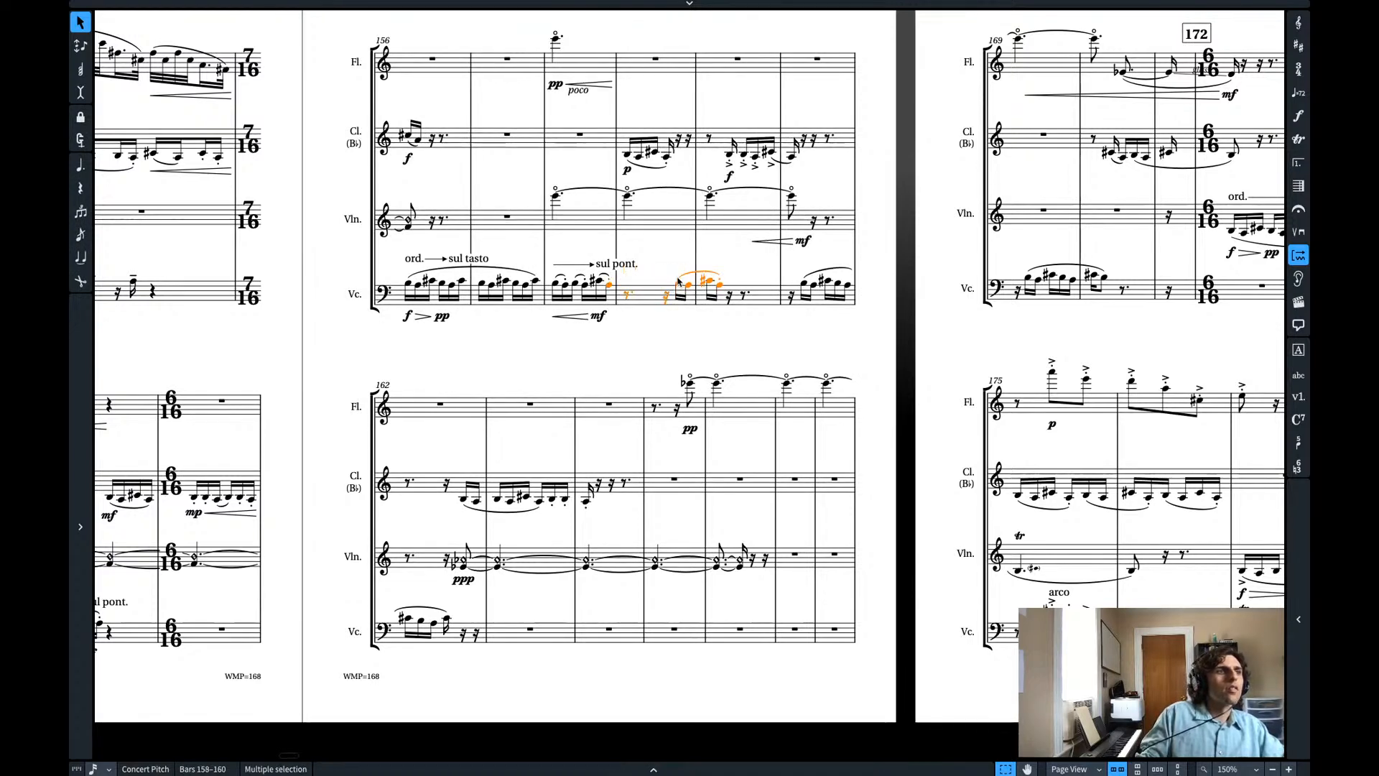
pyautogui.hotkey('shift', 'Up')
pyautogui.hotkey('shift', 'Up')
pyautogui.hotkey('shift', 'Up')
pyautogui.press('space')
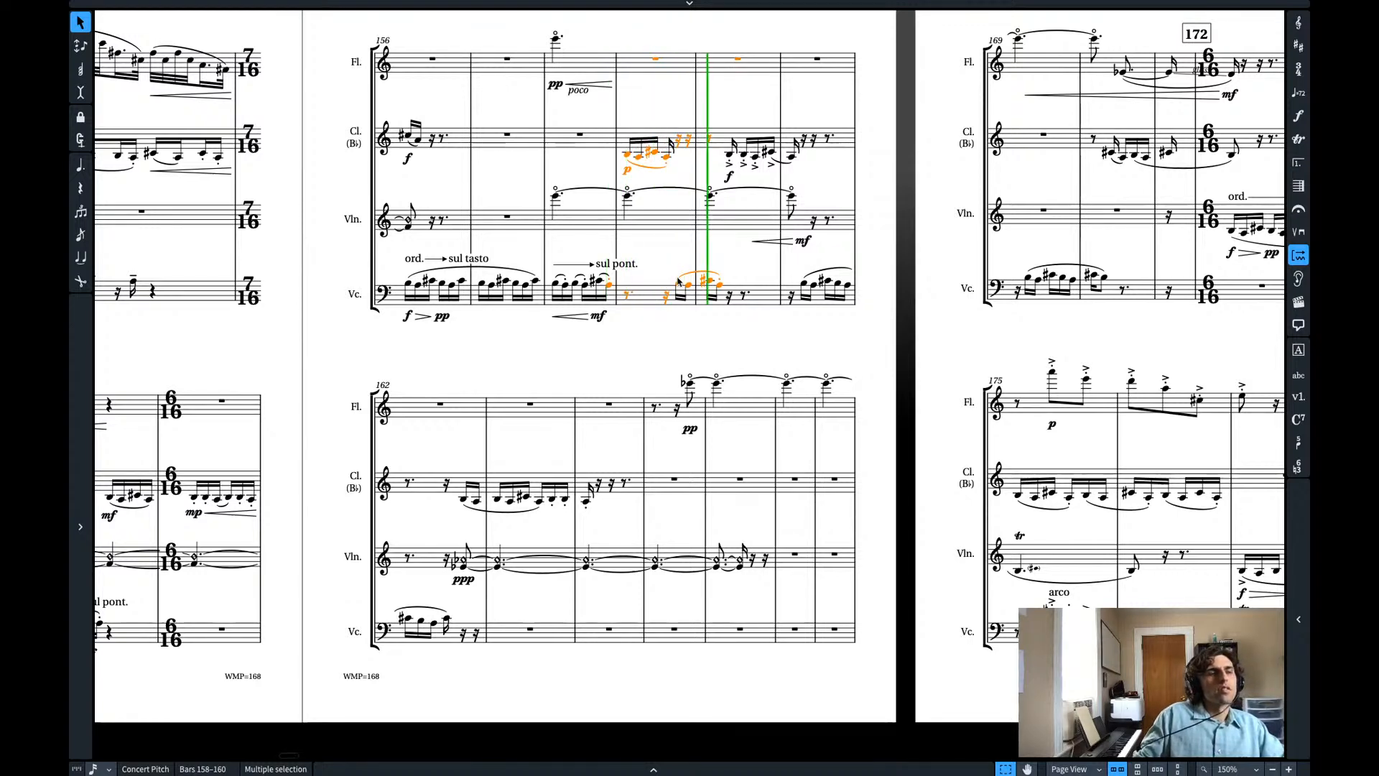
pyautogui.press('space')
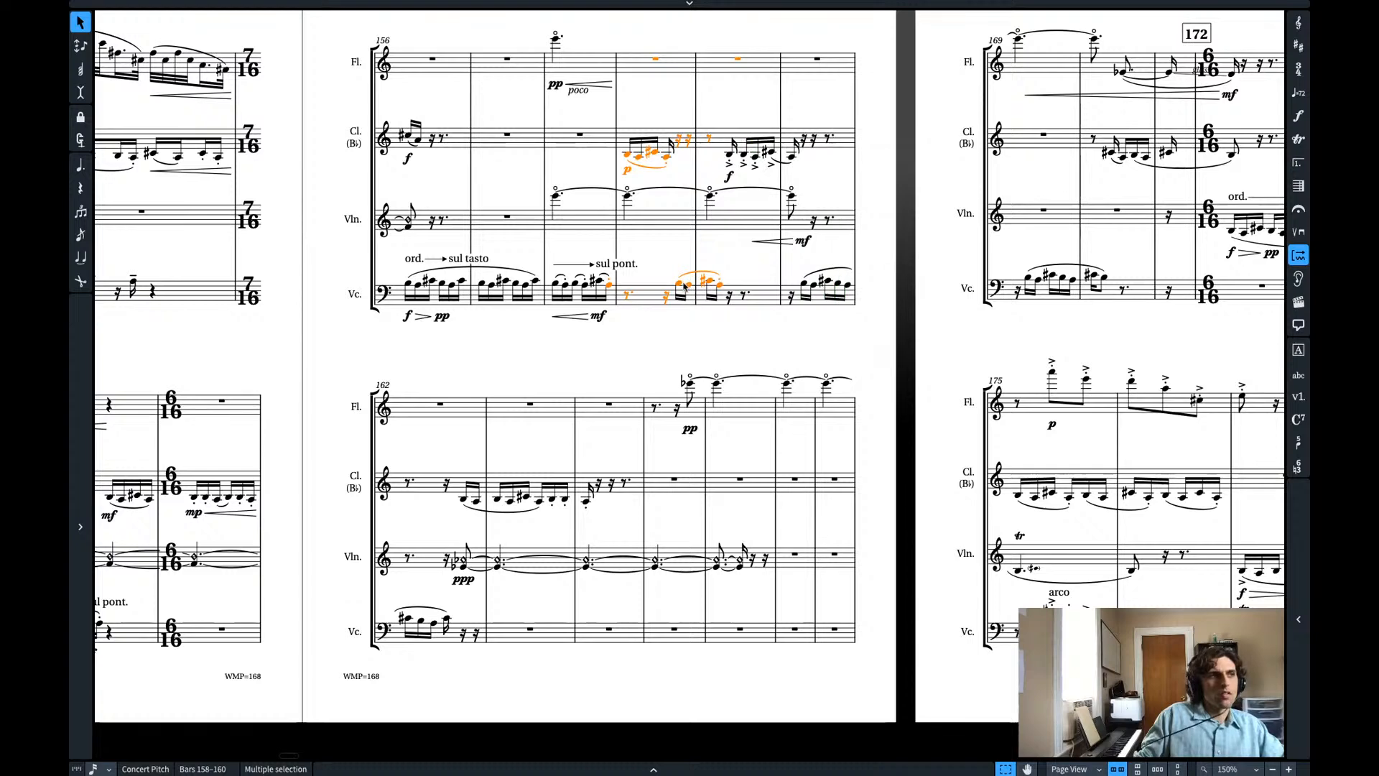
# - Add a p dynamic to the cello's B entry in bar 159 and play the passage back
pyautogui.click(679, 282)
pyautogui.hotkey('shift', 'd')
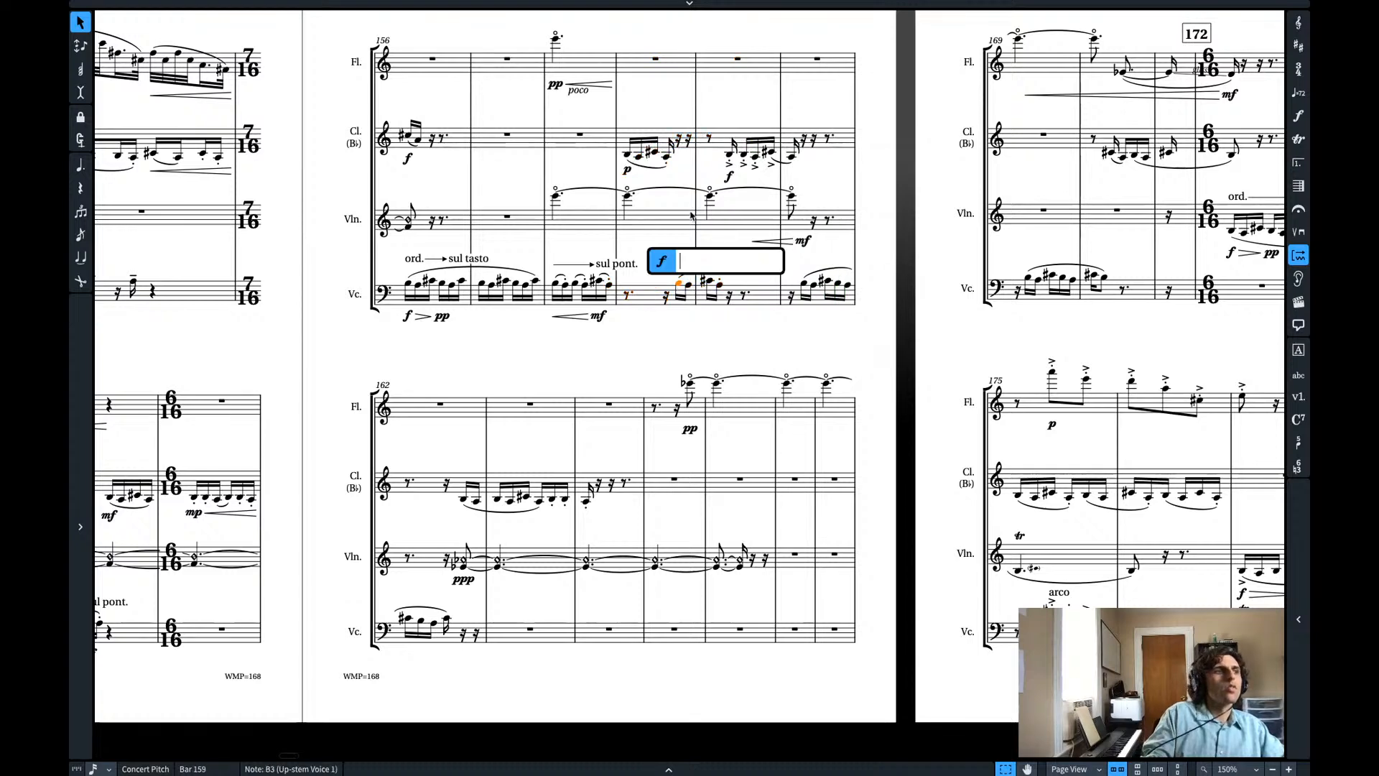
pyautogui.write('p')
pyautogui.press('Return')
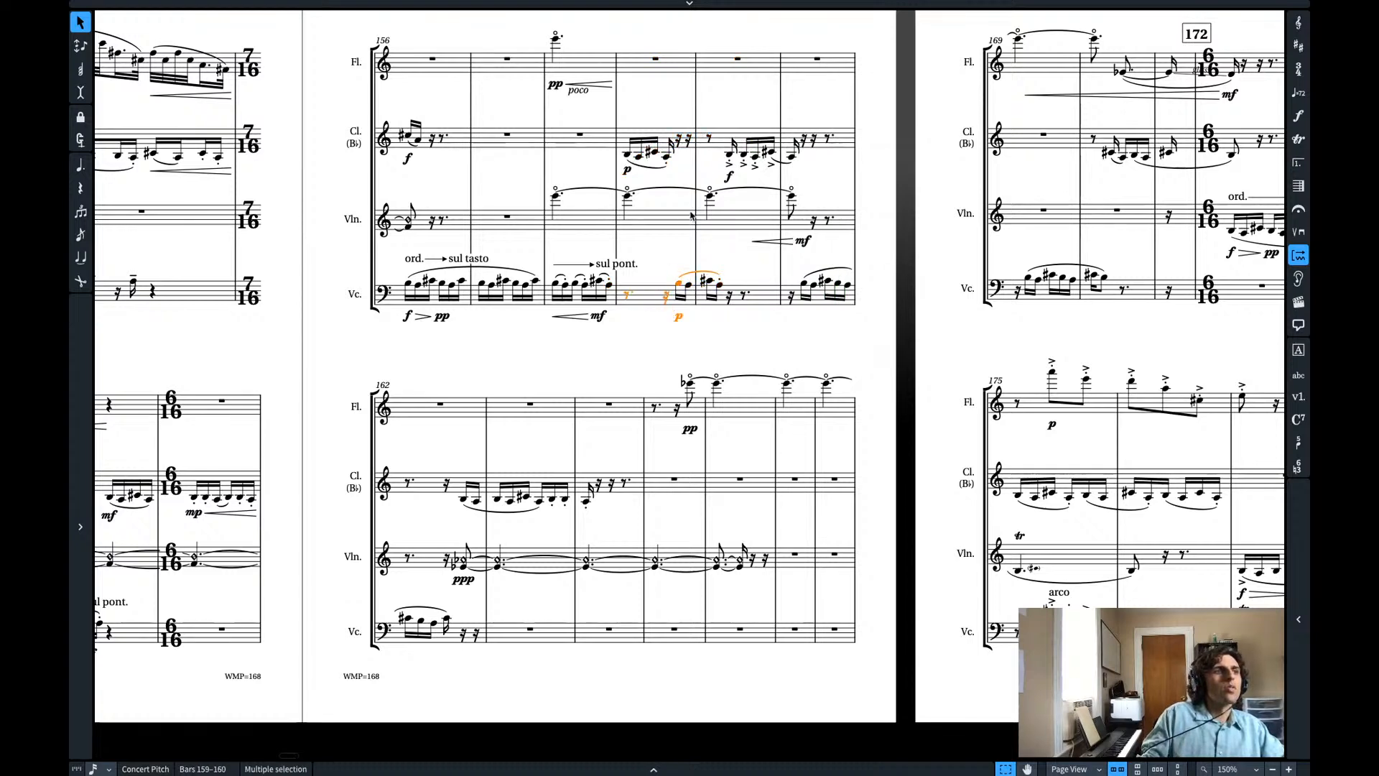
pyautogui.press('space')
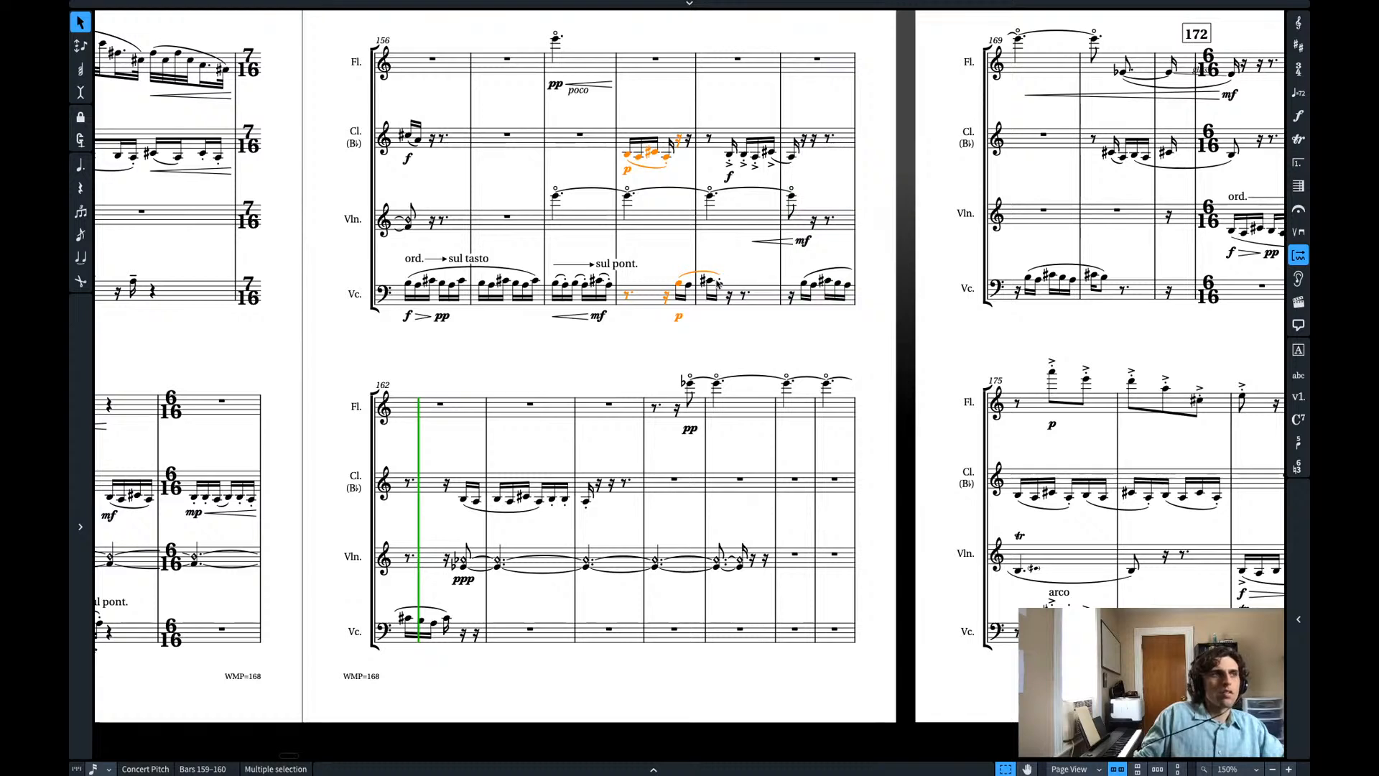
pyautogui.press('space')
# - Raise the cello's four-note figure in bars 159–160 by an octave and play back from the clarinet's entry in bar 159
pyautogui.hscroll(-5, 669, 298)
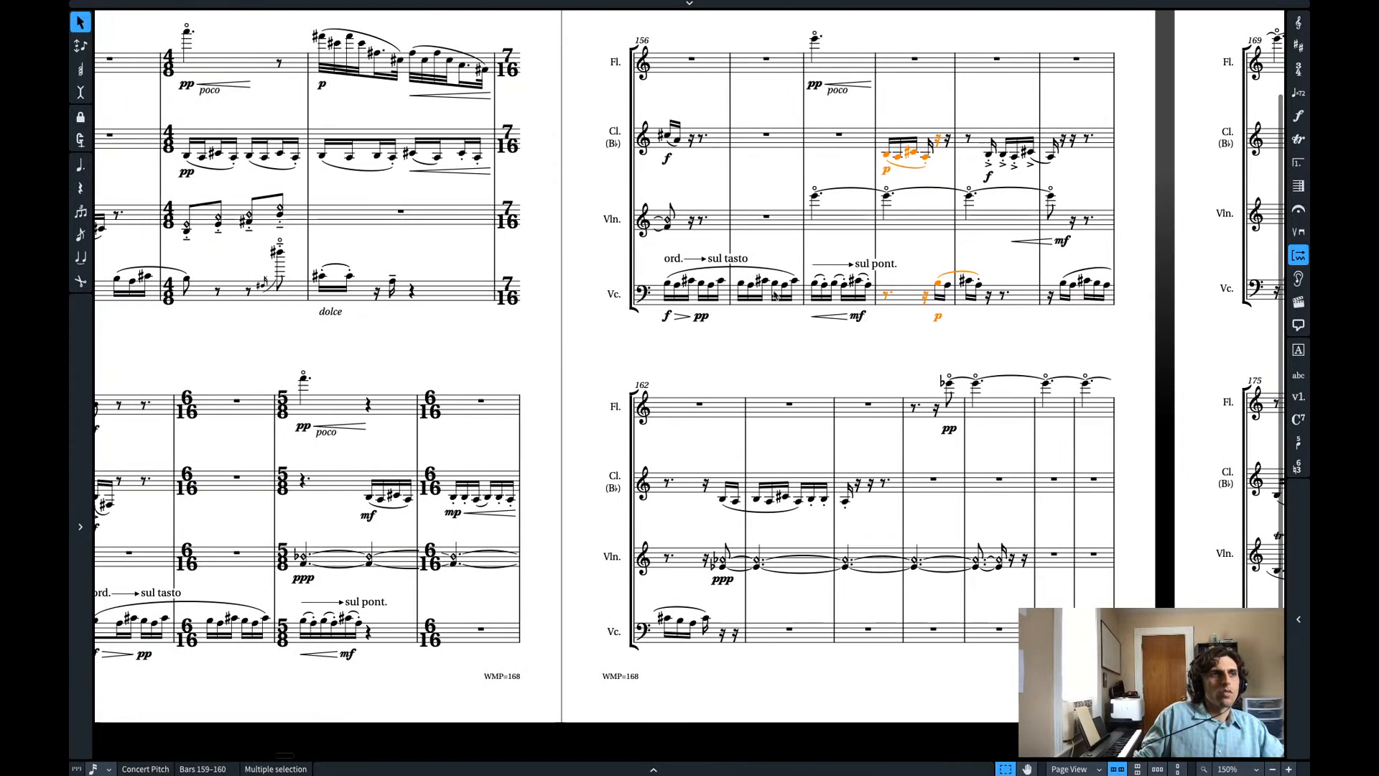
pyautogui.click(937, 284)
pyautogui.keyDown('shift'); pyautogui.click(977, 286); pyautogui.keyUp('shift')
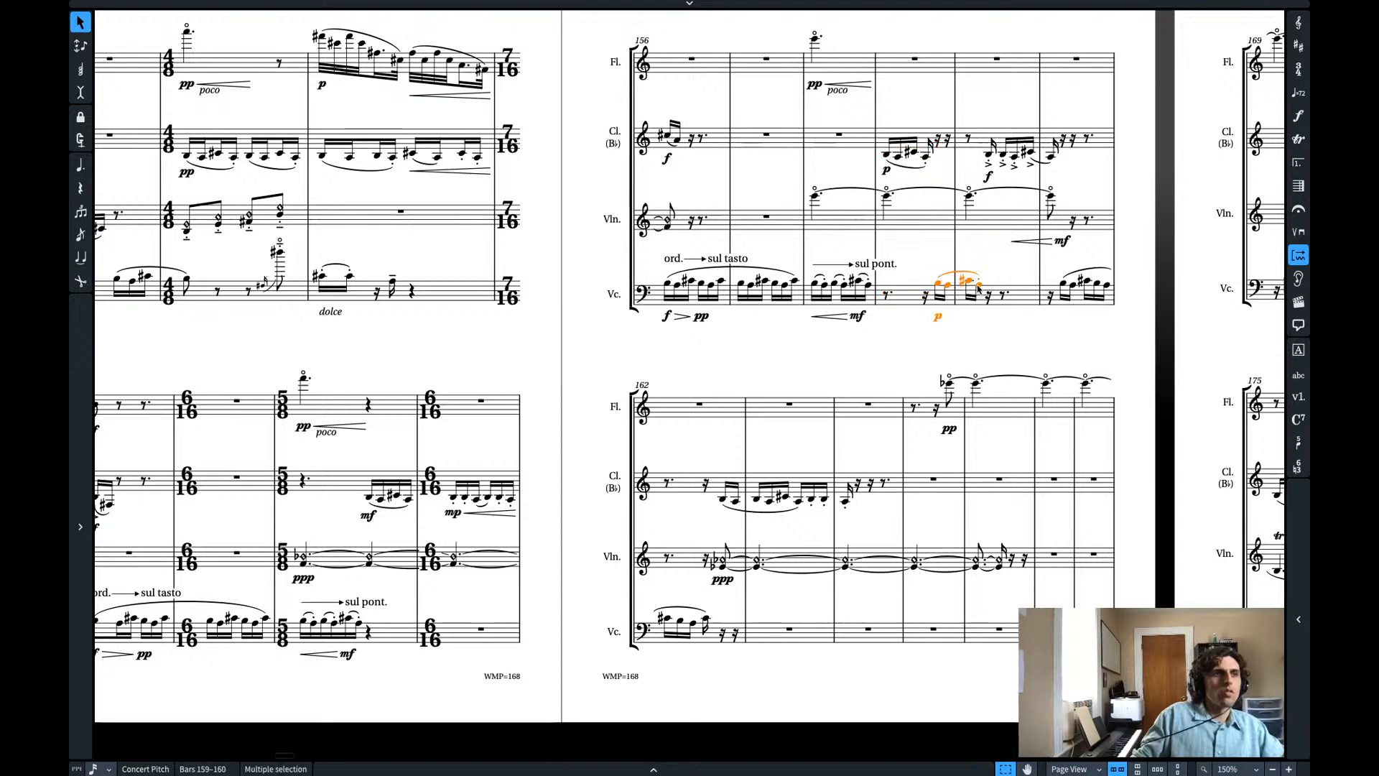
pyautogui.press('p')
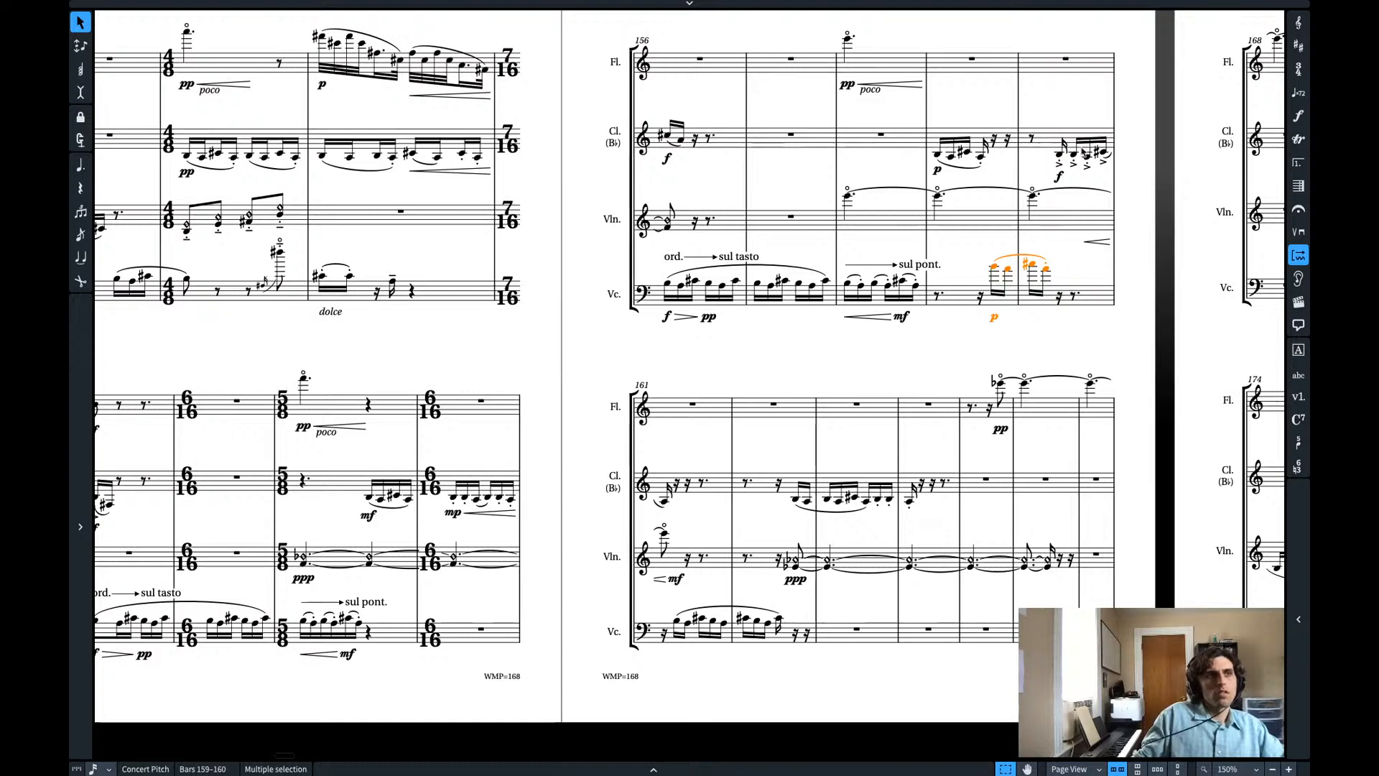
pyautogui.keyDown('shift'); pyautogui.click(937, 155); pyautogui.keyUp('shift')
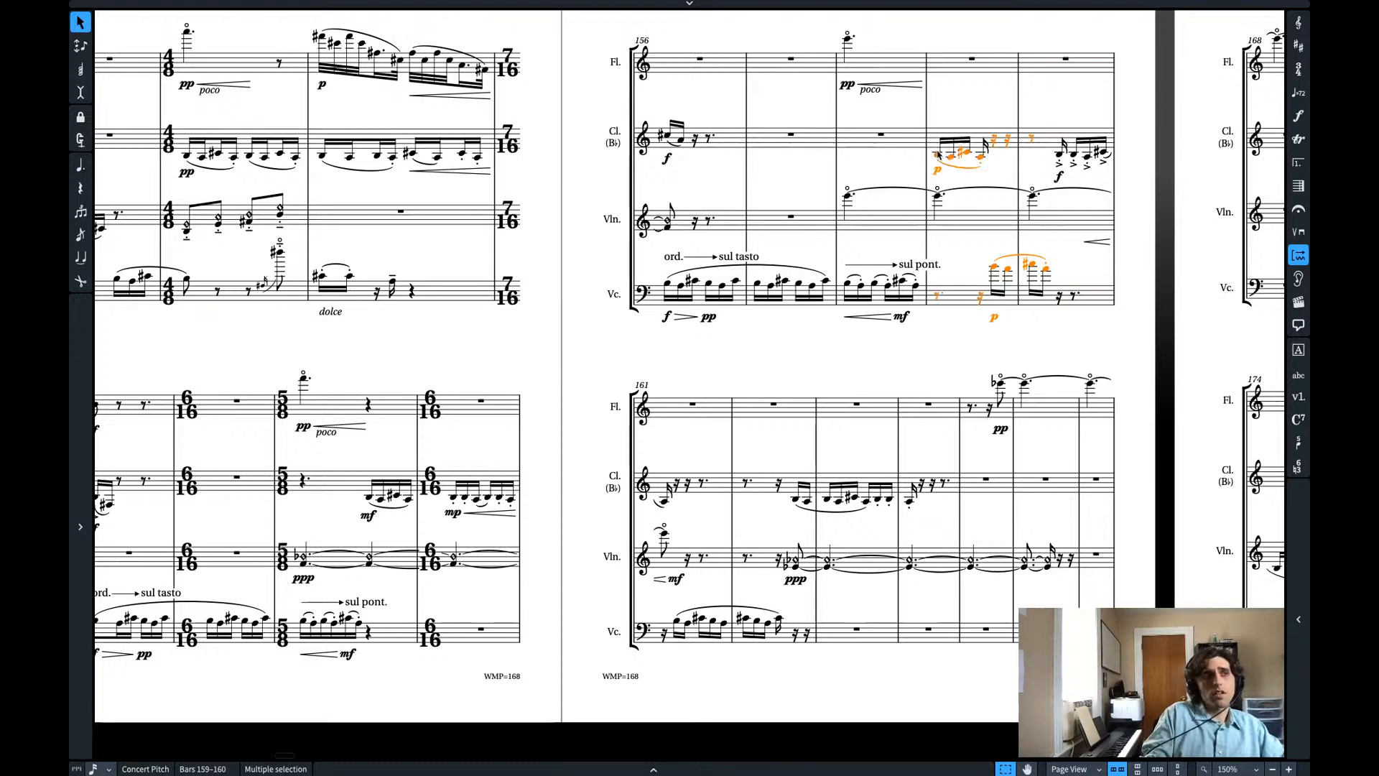
pyautogui.press('p')
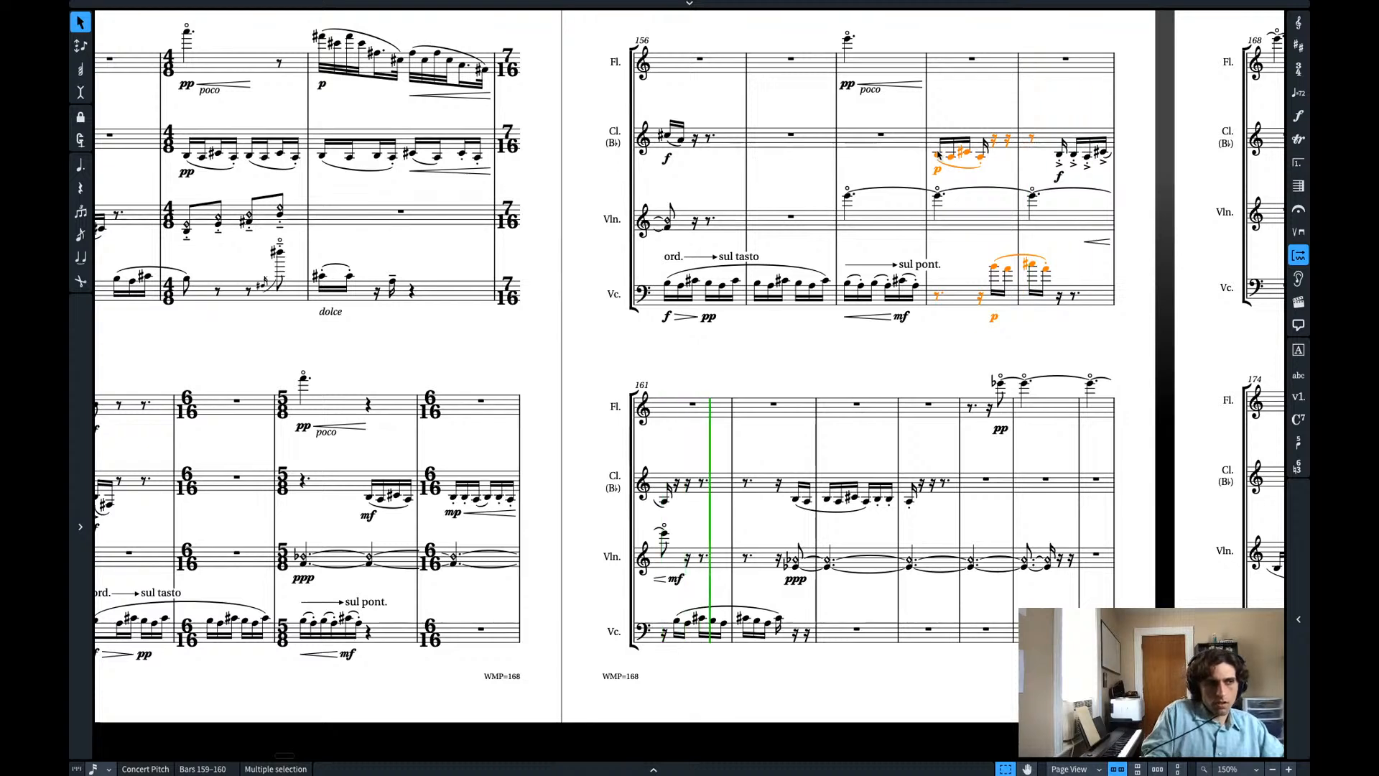
pyautogui.press('space')
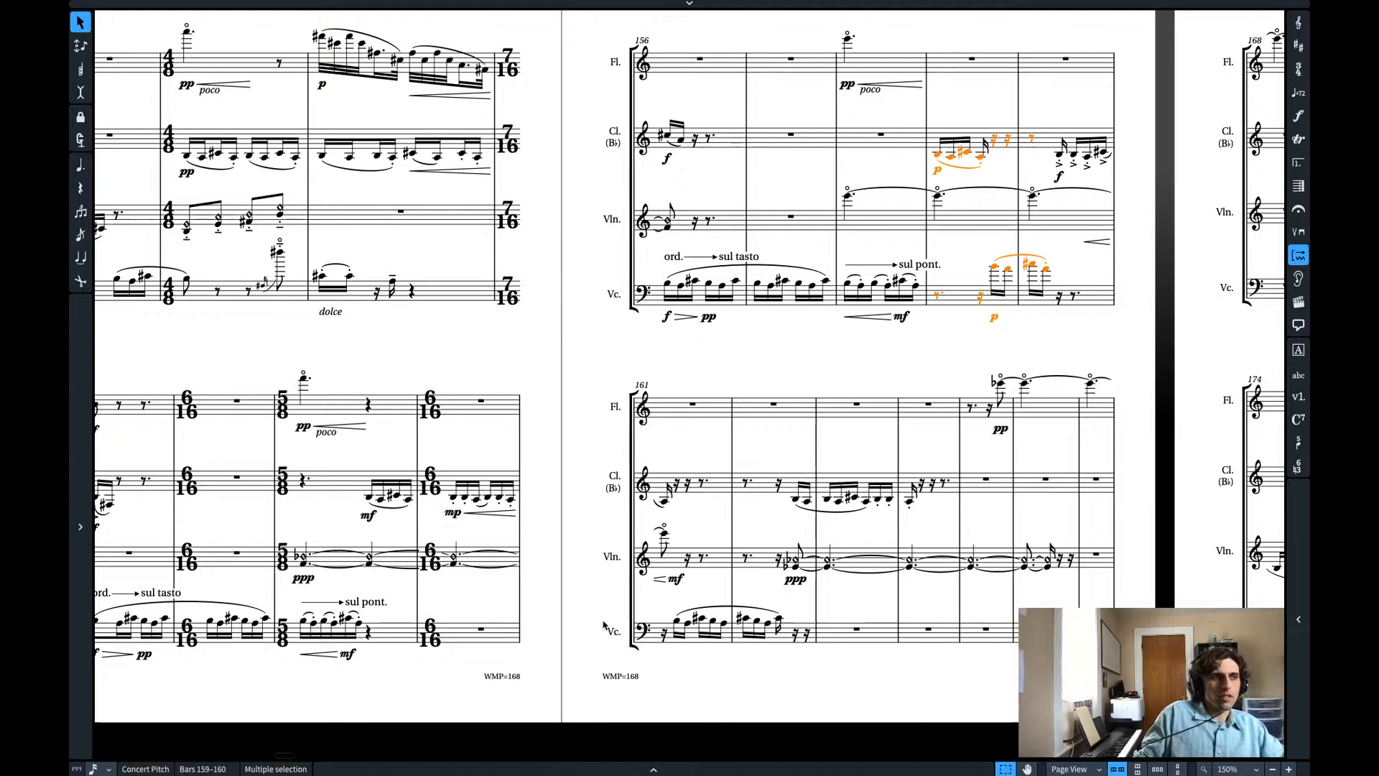
# - Insert a sixteenth of time at the cello's A in bar 161, and end the violin's tied harmonic a sixteenth earlier
pyautogui.hscroll(-5, 663, 641)
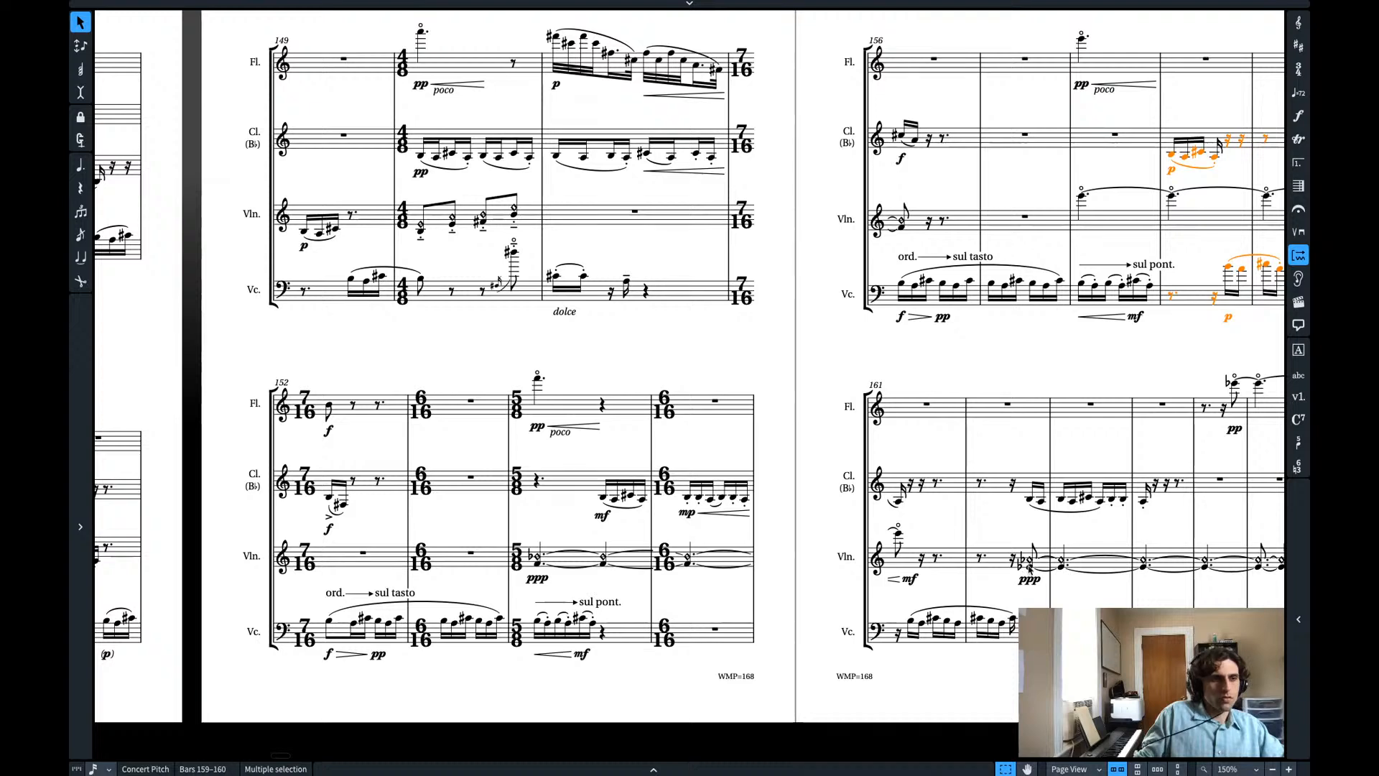
pyautogui.click(911, 622)
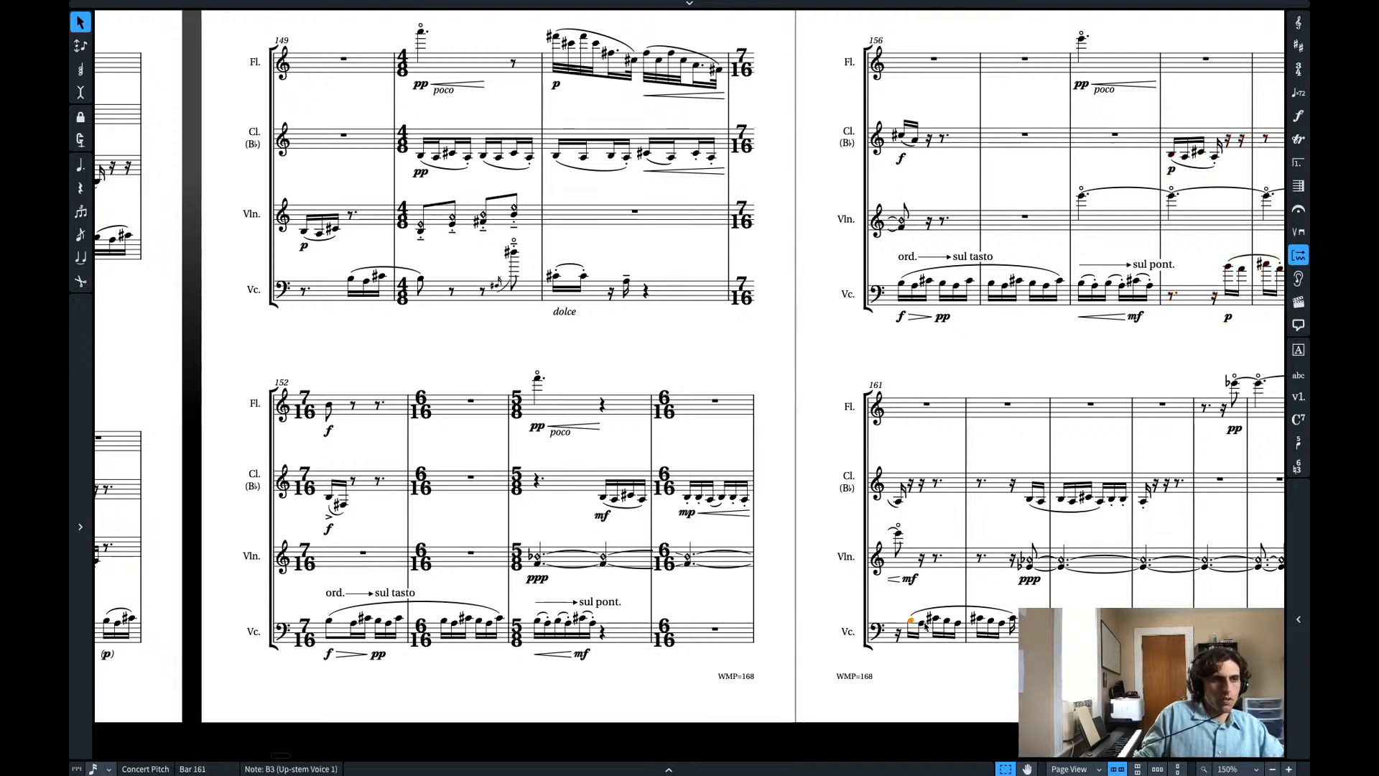
pyautogui.click(923, 624)
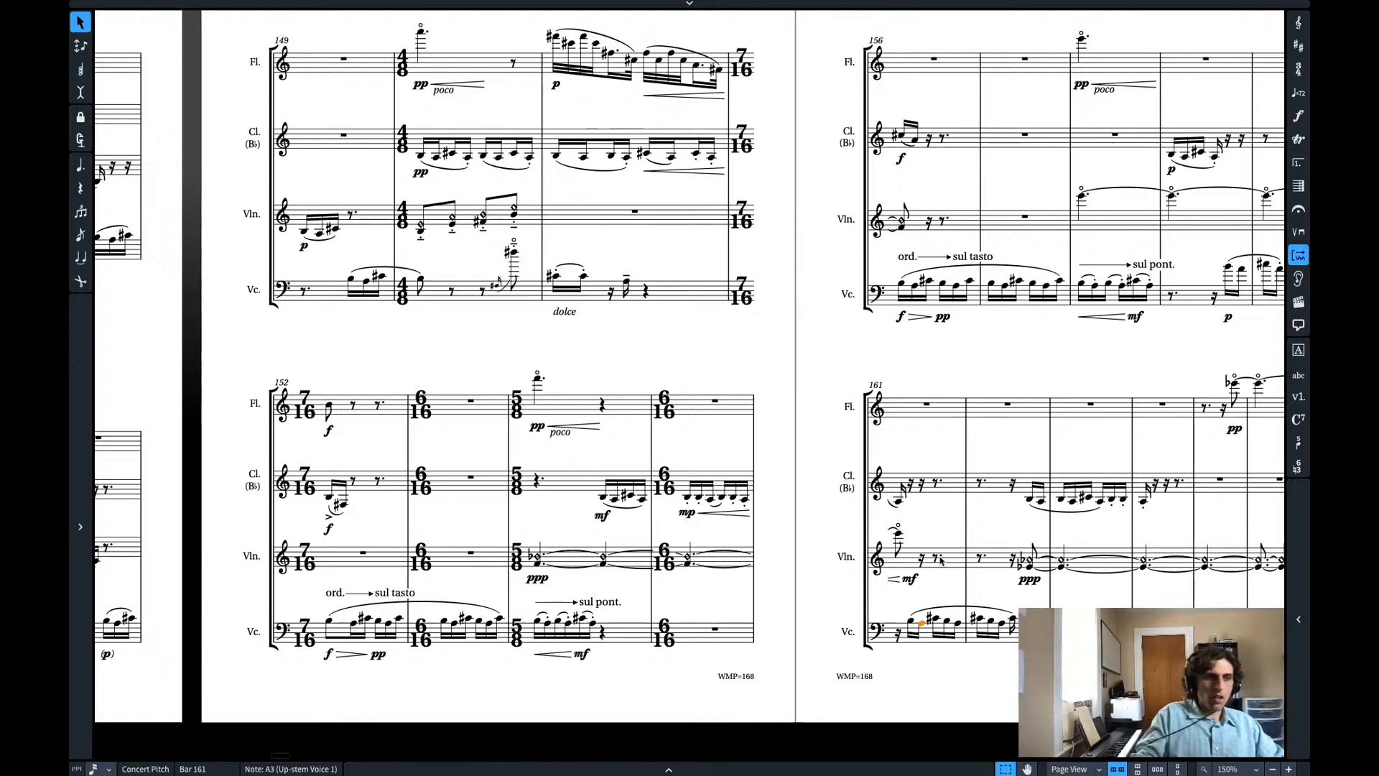
pyautogui.hotkey('shift', 'p')
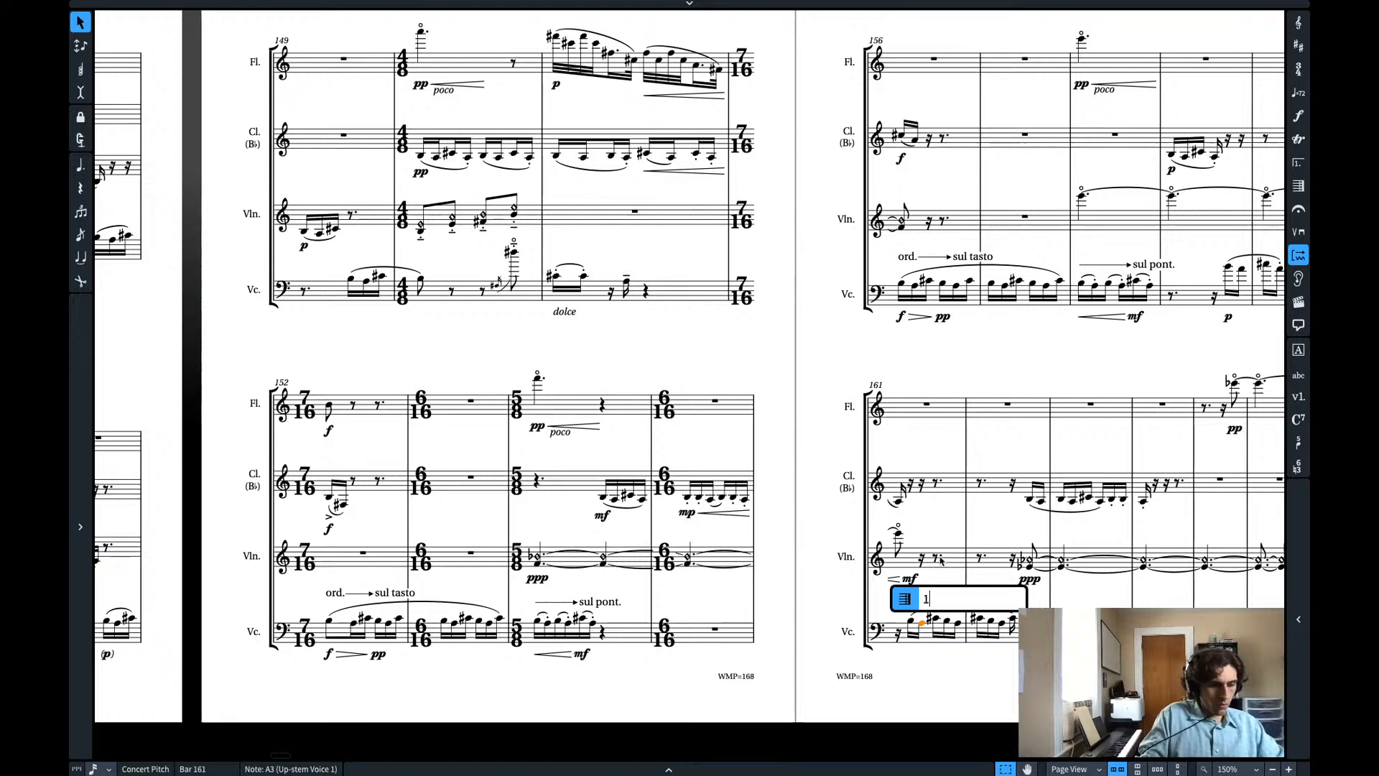
pyautogui.press('Escape')
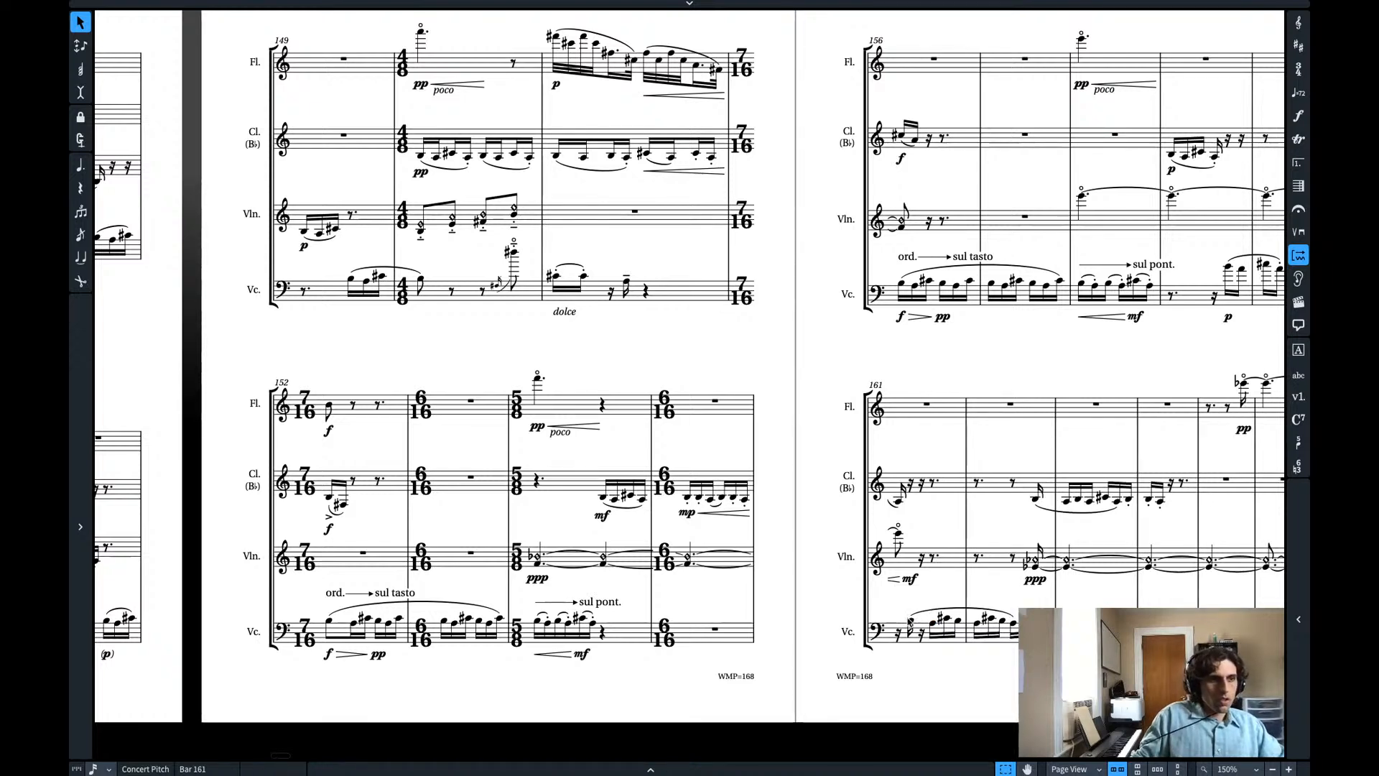
pyautogui.hotkey('ctrl', 'z')
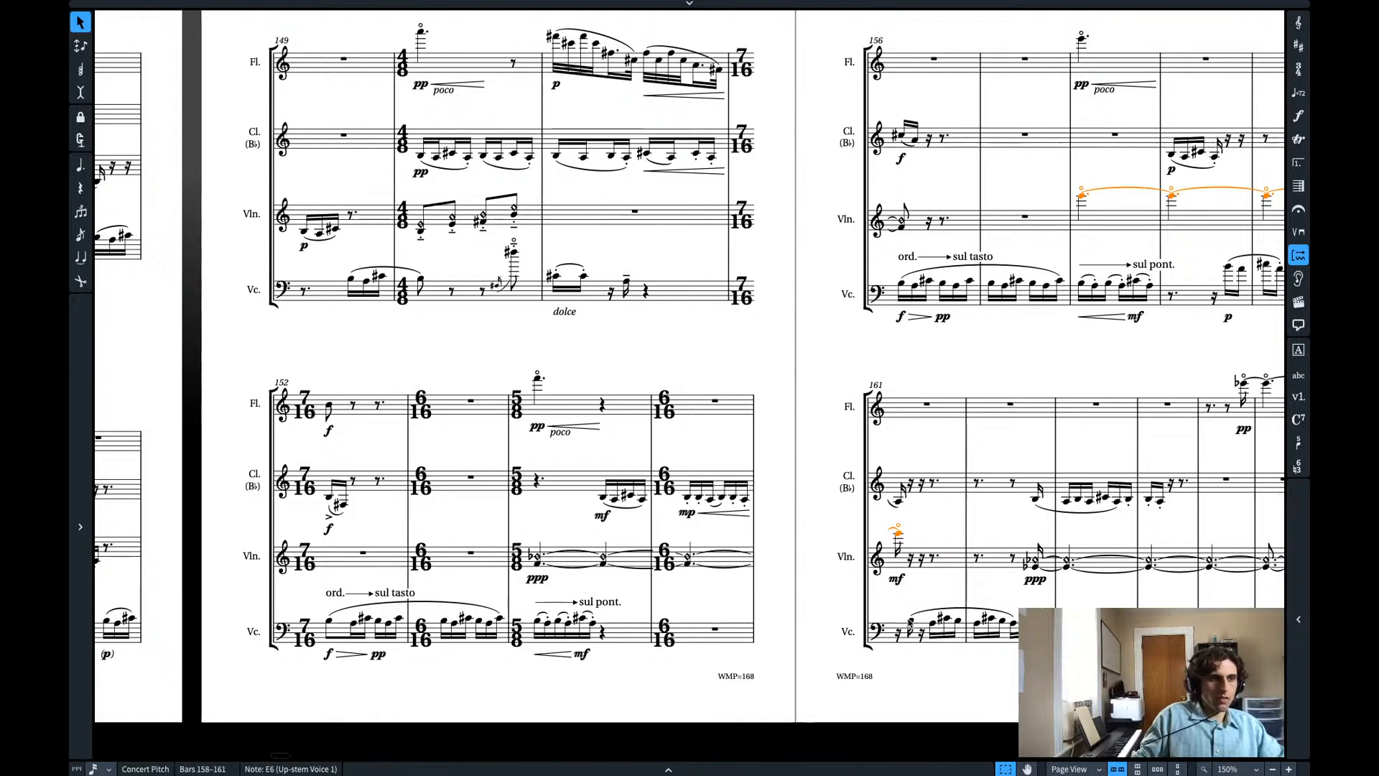
# - Copy the 7/16 and 6/16 time signatures of bars 152–153 to the cello's first note in bar 161
pyautogui.click(303, 635)
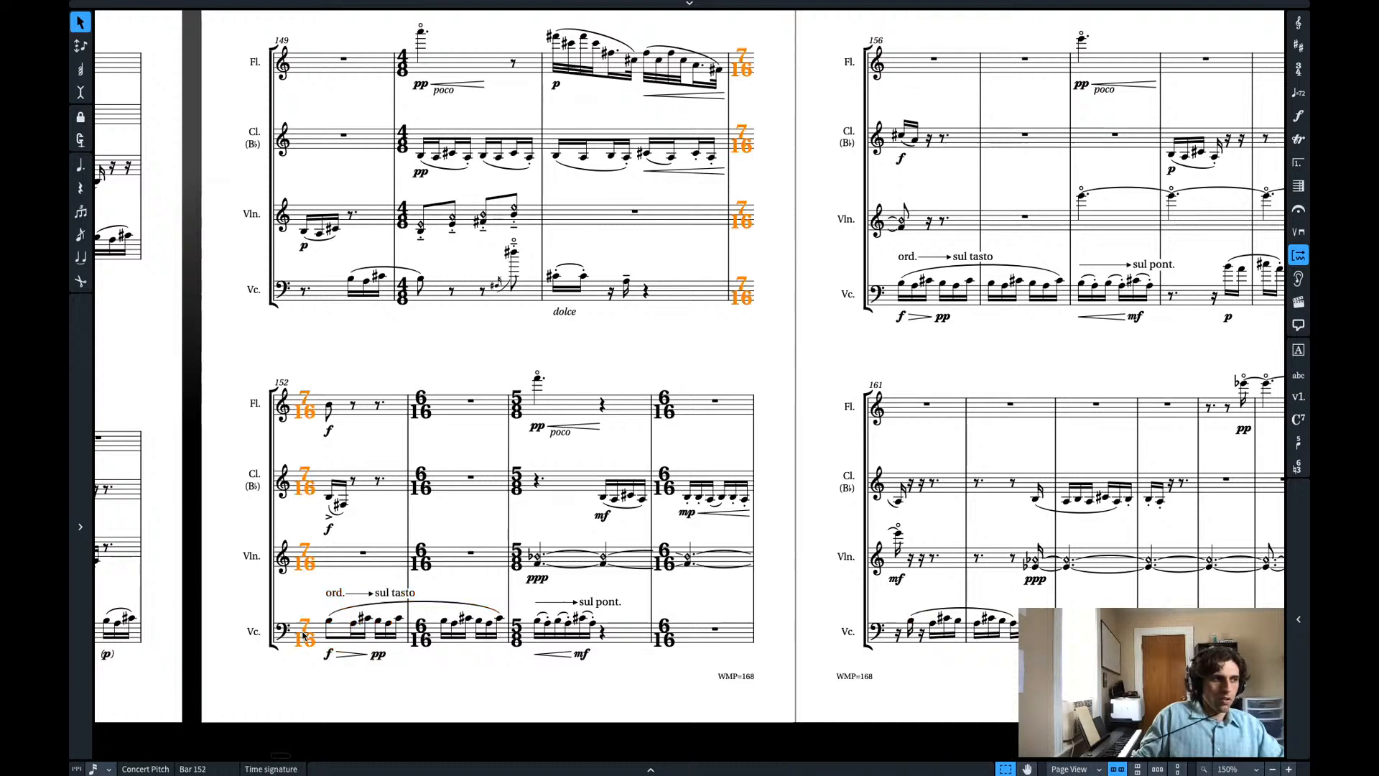
pyautogui.hotkey('shift', 'Right')
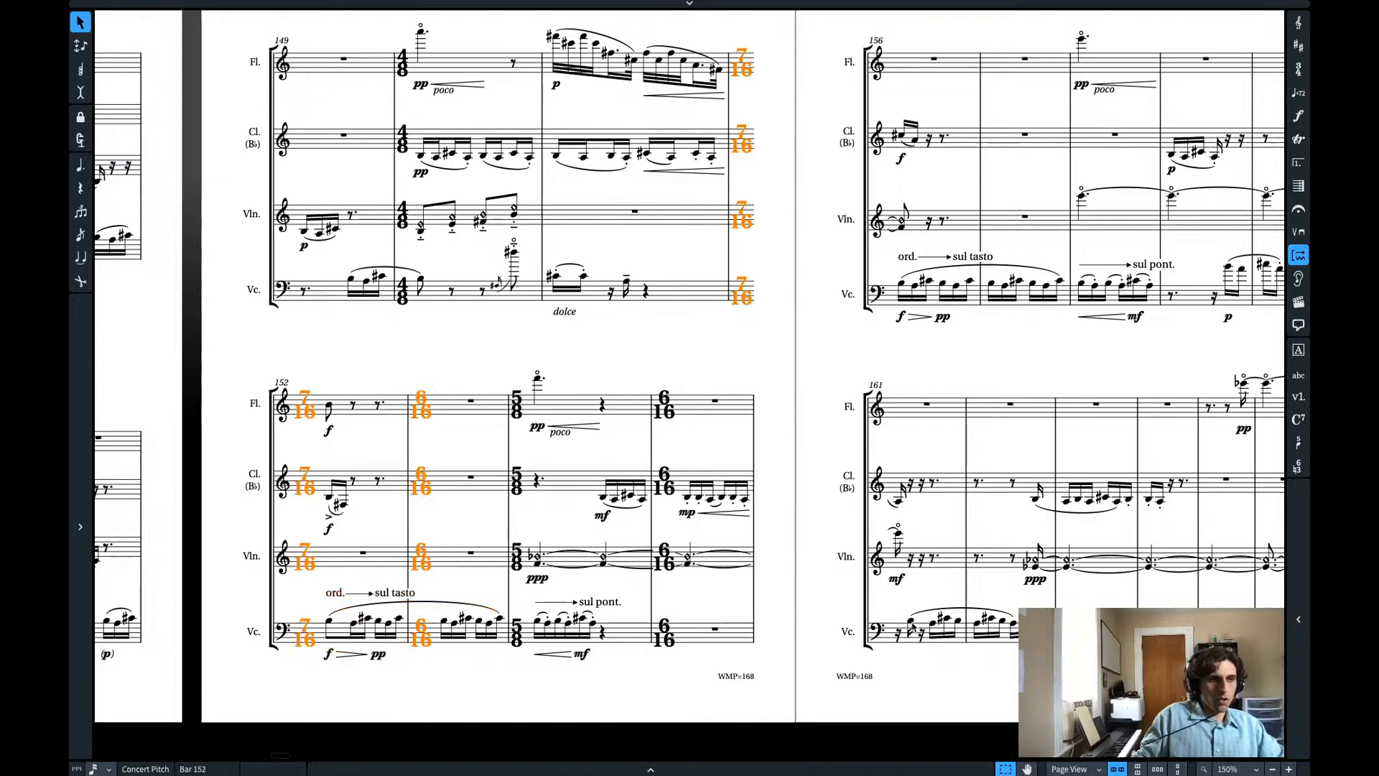
pyautogui.click(911, 623)
pyautogui.press('super+v')
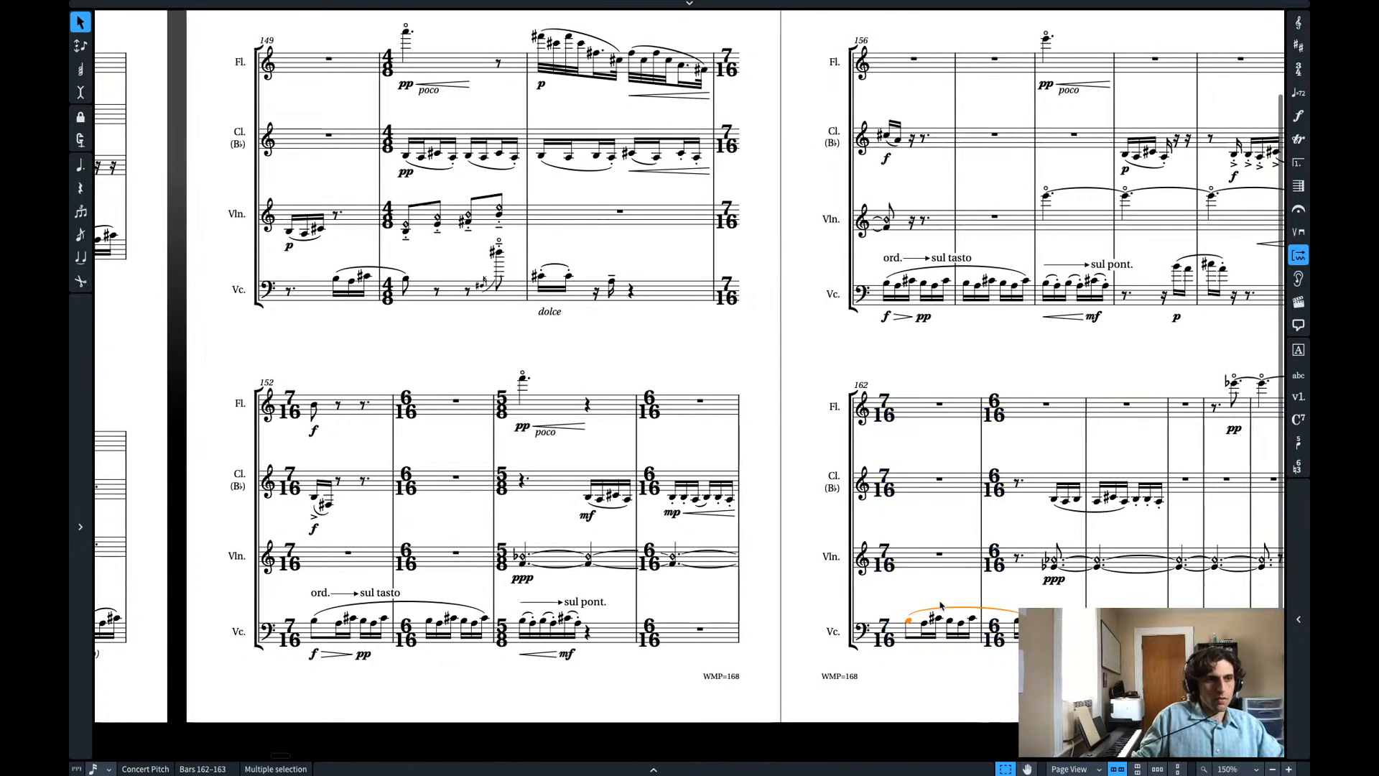
# - Copy the 6/16 time signature from bar 163 to the violin's ppp entry and delete the one at the start of bar 163
pyautogui.hscroll(2, 941, 605)
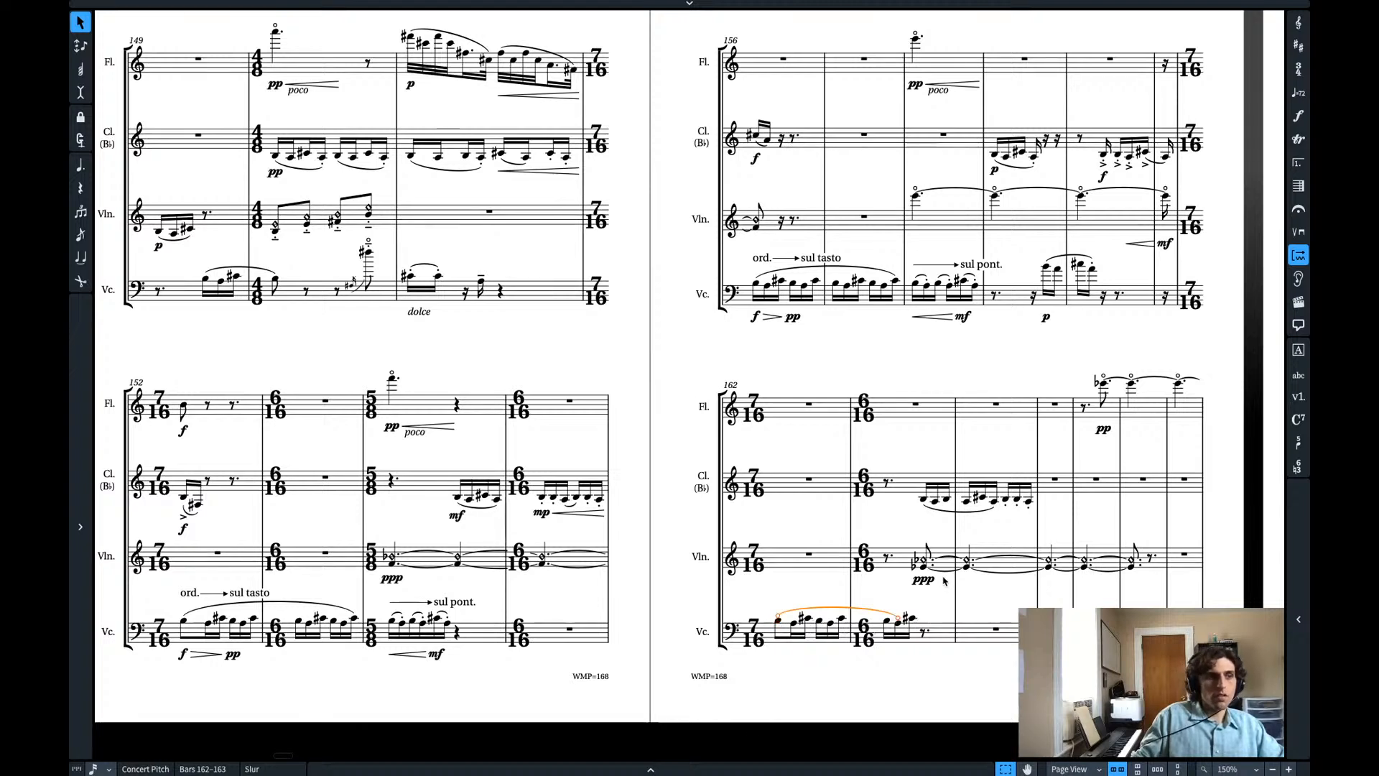
pyautogui.click(891, 615)
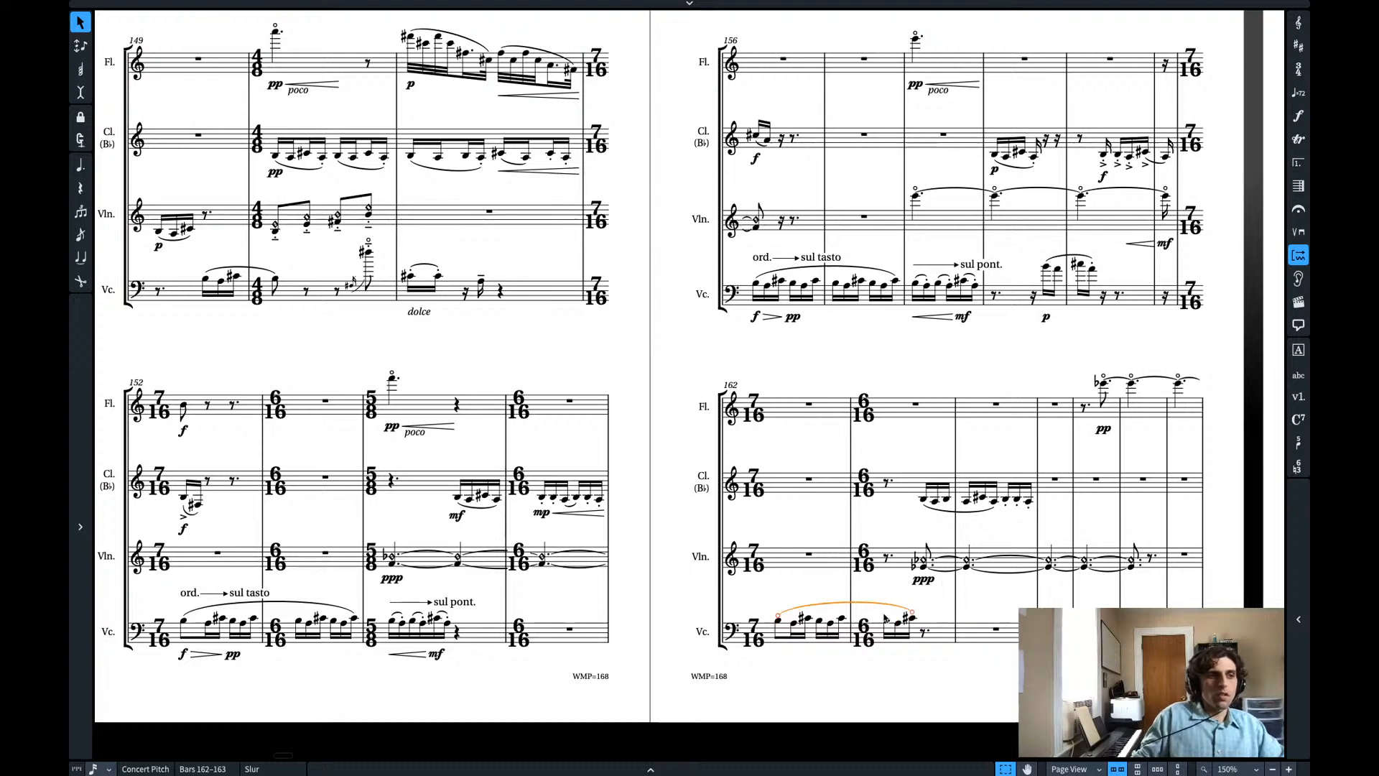
pyautogui.click(866, 558)
pyautogui.click(925, 565)
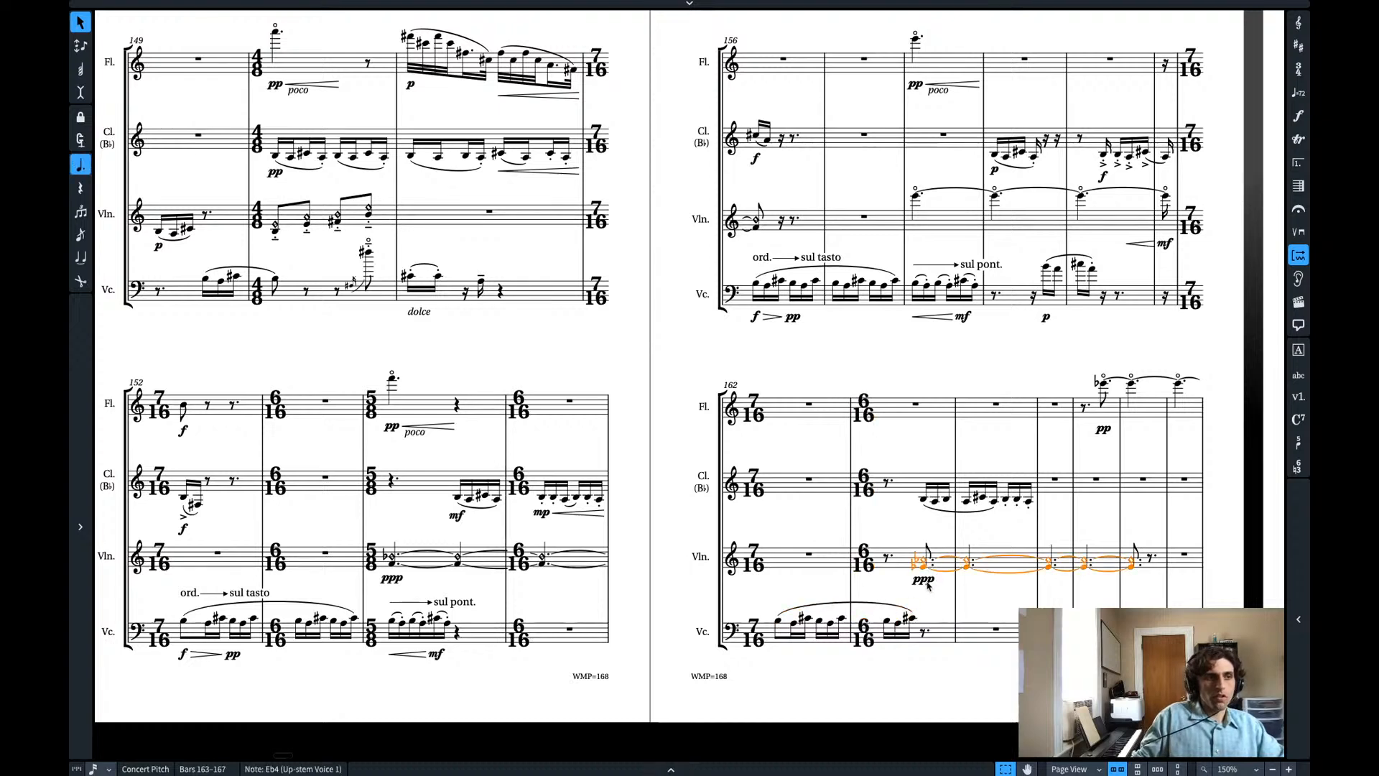
pyautogui.press('super+v')
pyautogui.click(866, 564)
pyautogui.press('Delete')
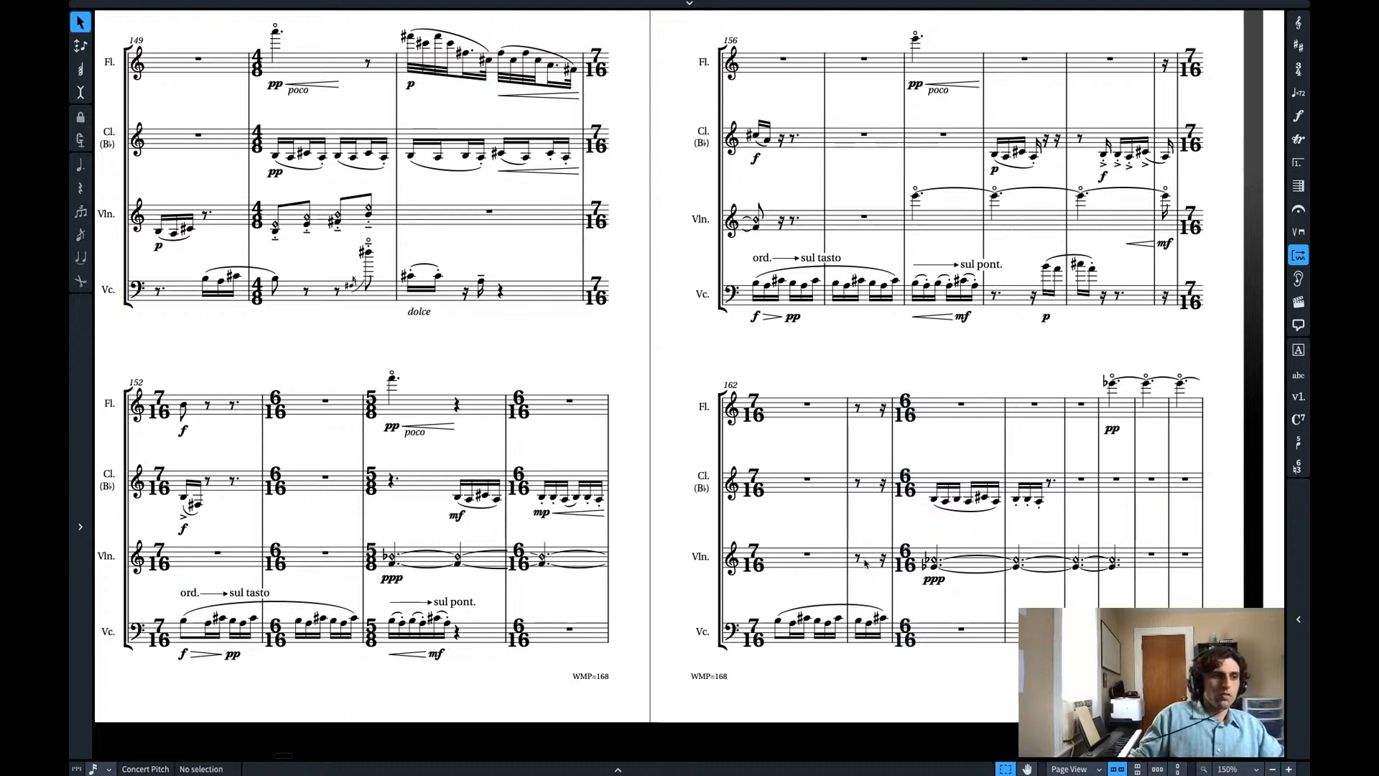
# - Add a 5/16 time signature at the clarinet's f entry in bar 160
pyautogui.click(751, 567)
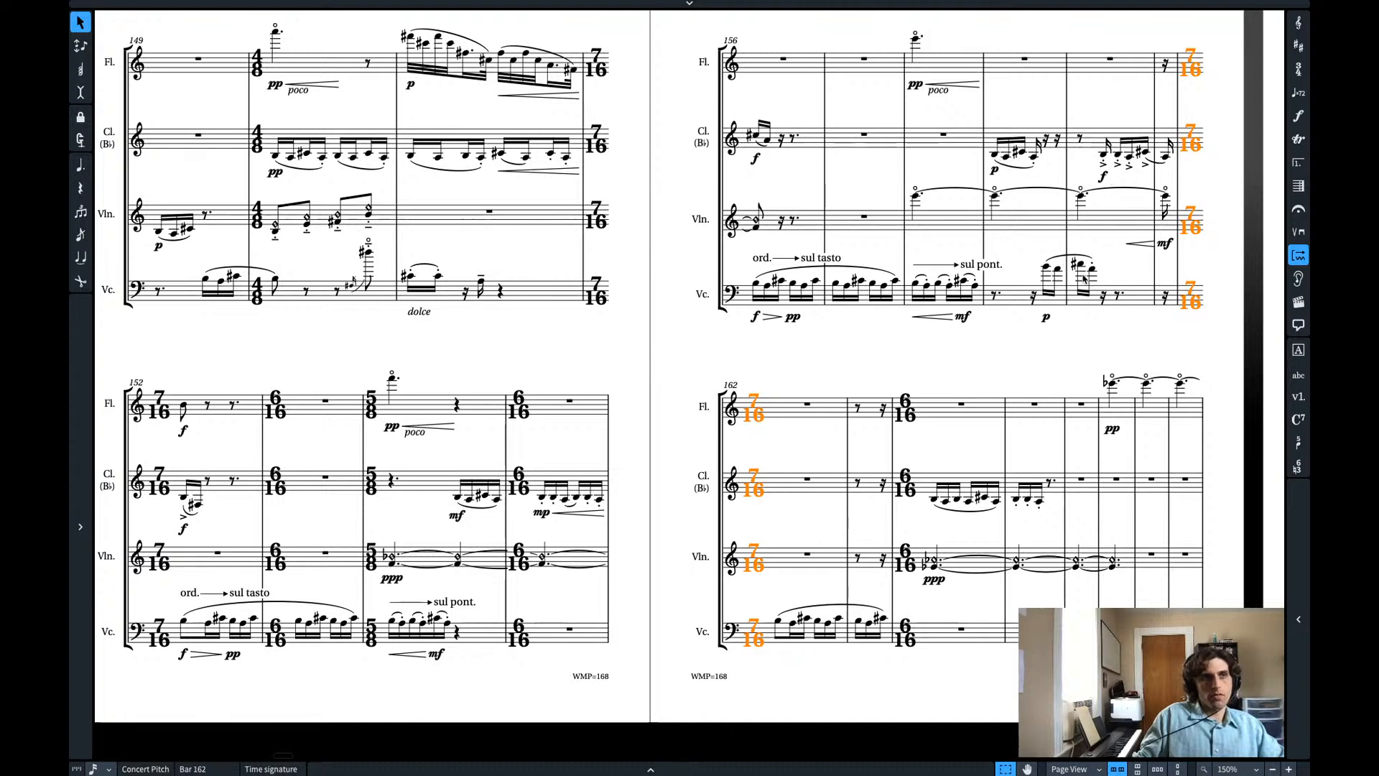
pyautogui.click(1103, 155)
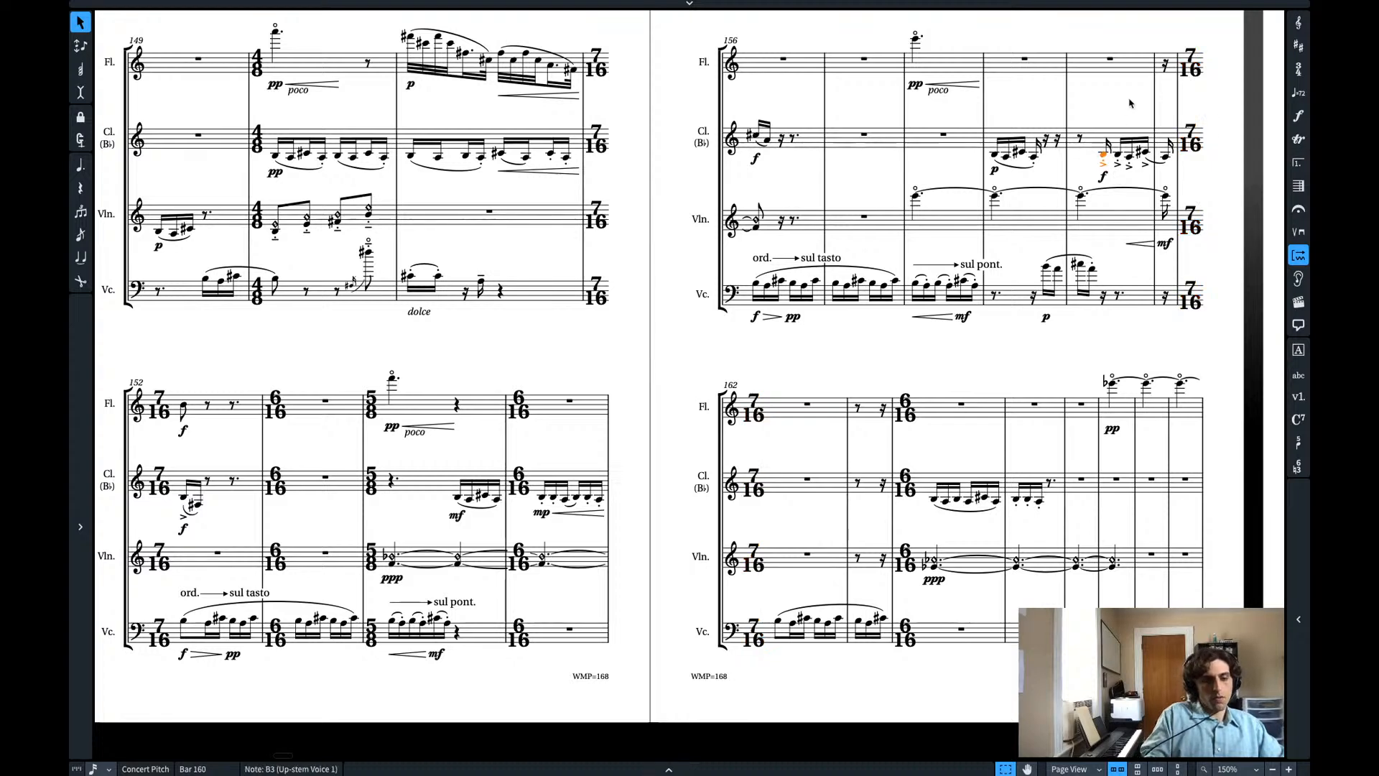
pyautogui.hotkey('shift', 'm')
pyautogui.write('5/16')
pyautogui.press('Return')
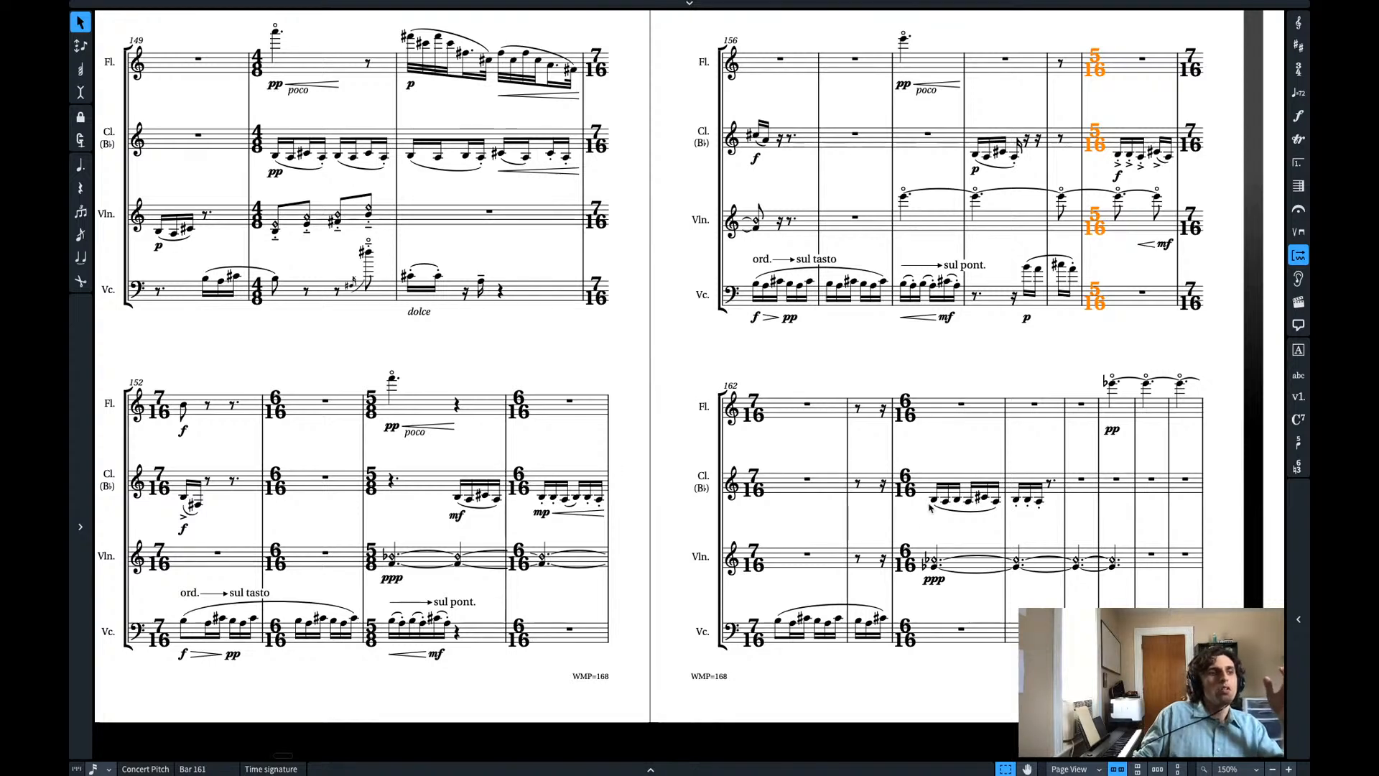
# - Move the 6/16 time signature from the violin's ppp entry to the clarinet's first rest in bar 163
pyautogui.click(912, 553)
pyautogui.hotkey('ctrl', 'x')
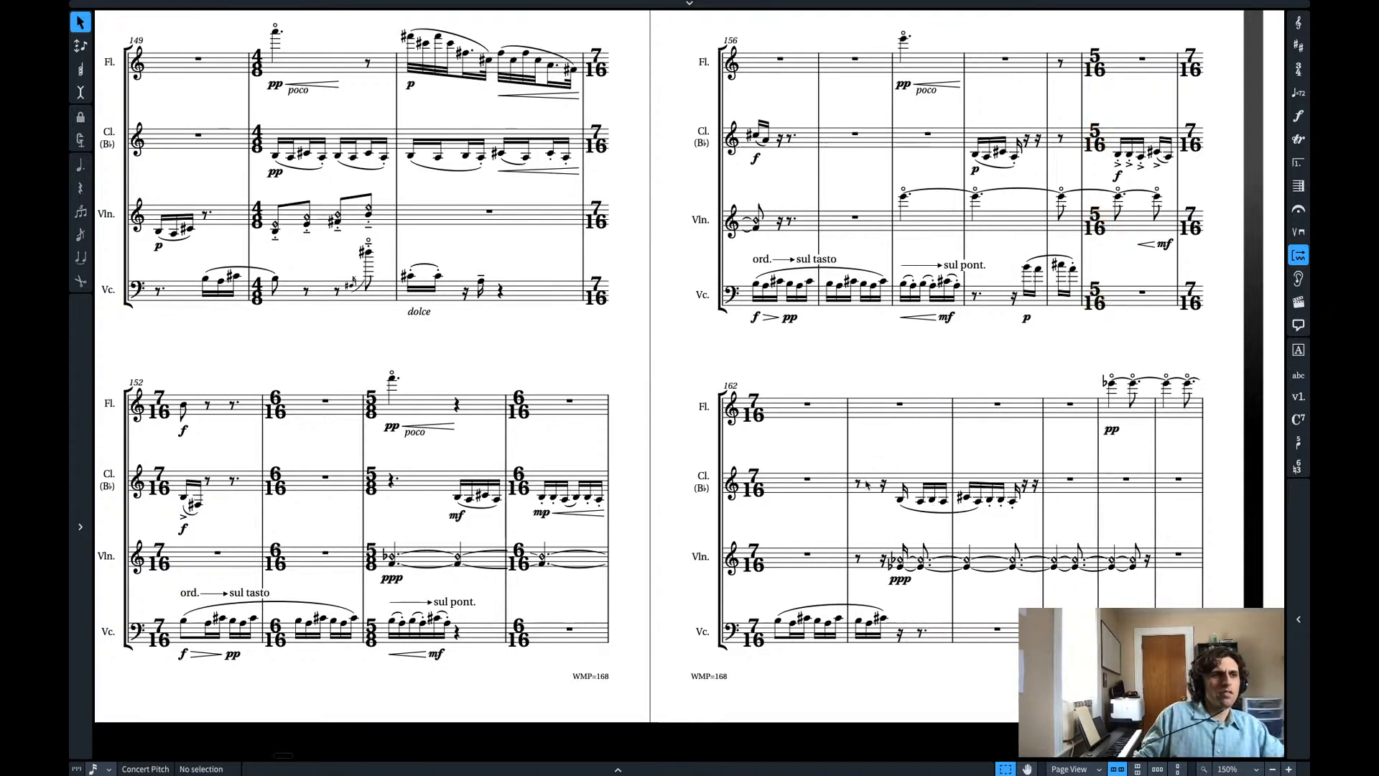
pyautogui.click(865, 491)
pyautogui.hotkey('ctrl', 'v')
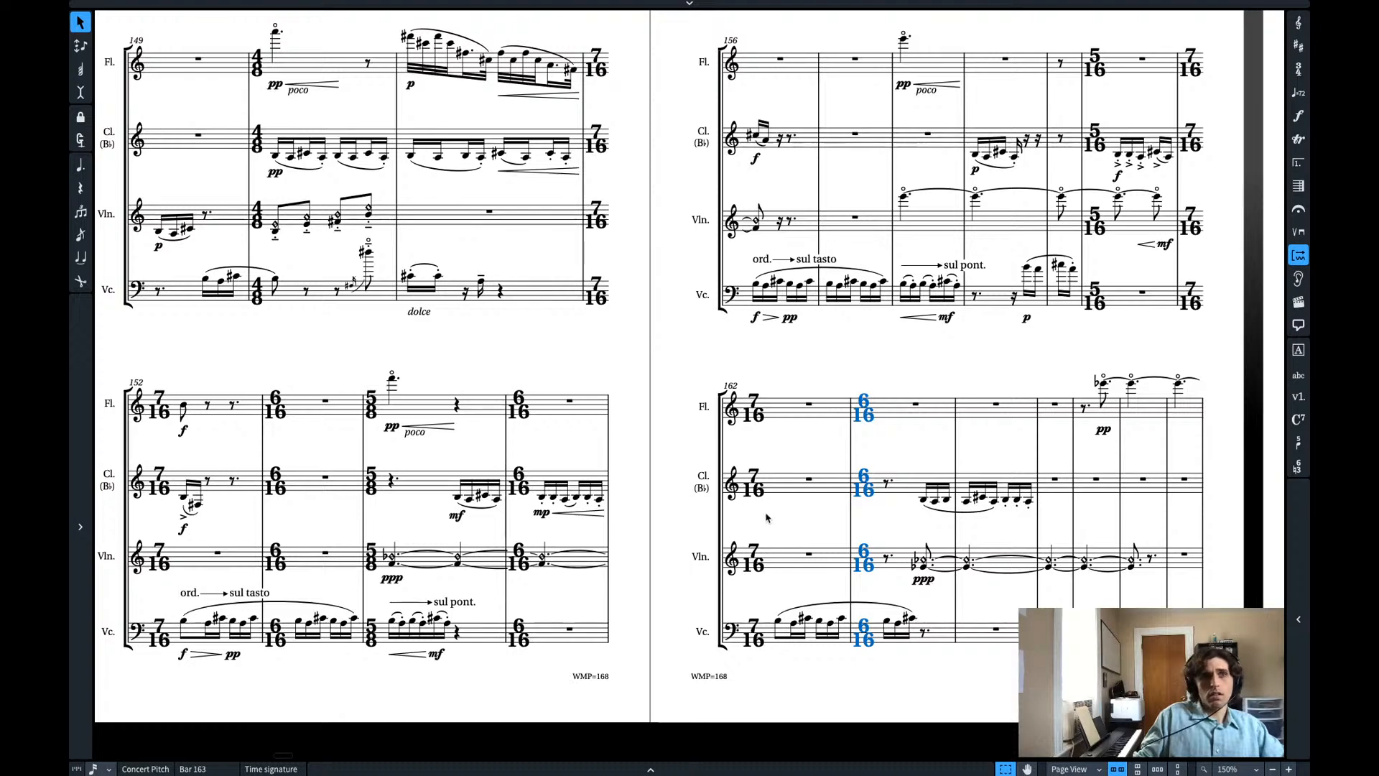
# - Play back the revised passage up to rehearsal mark 172 and review the bars leading into it
pyautogui.hscroll(-5, 767, 517)
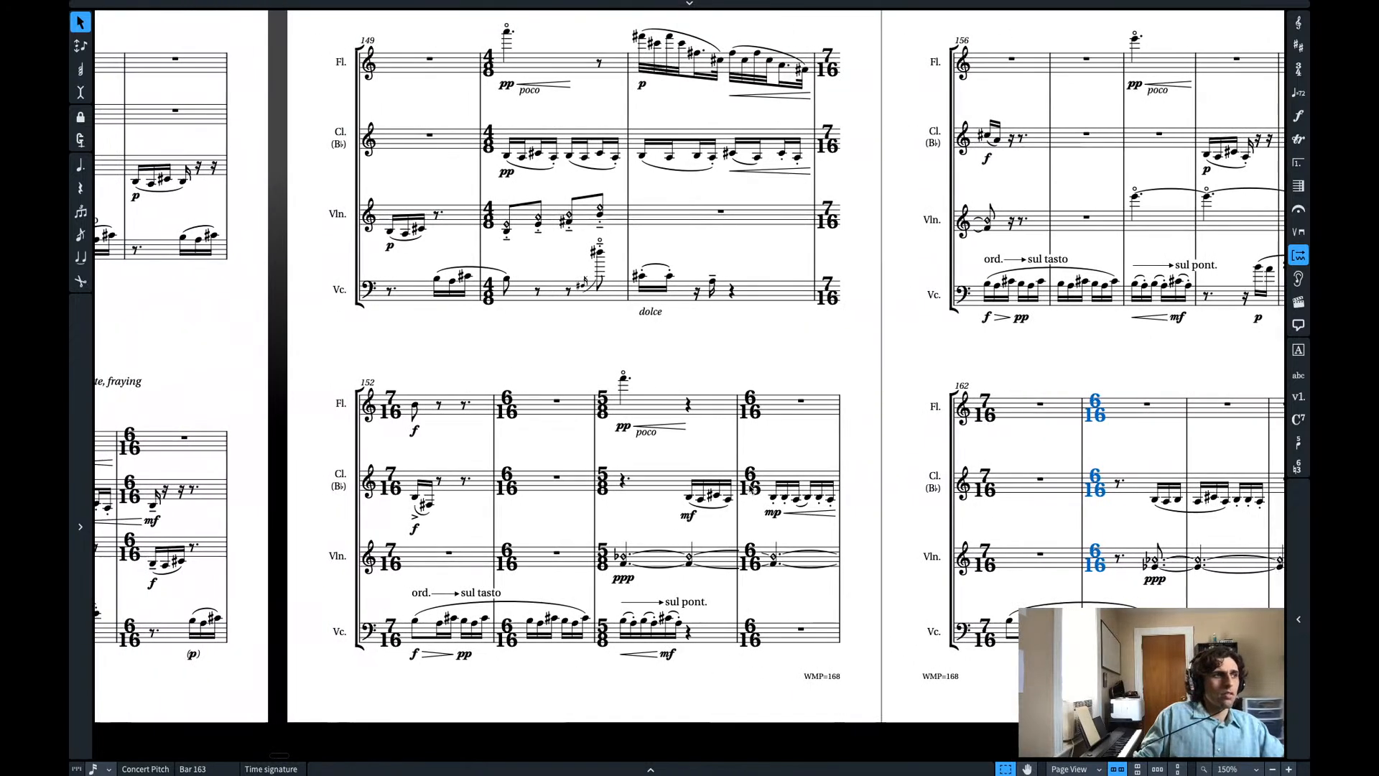
pyautogui.hscroll(-10, 754, 488)
pyautogui.press('space')
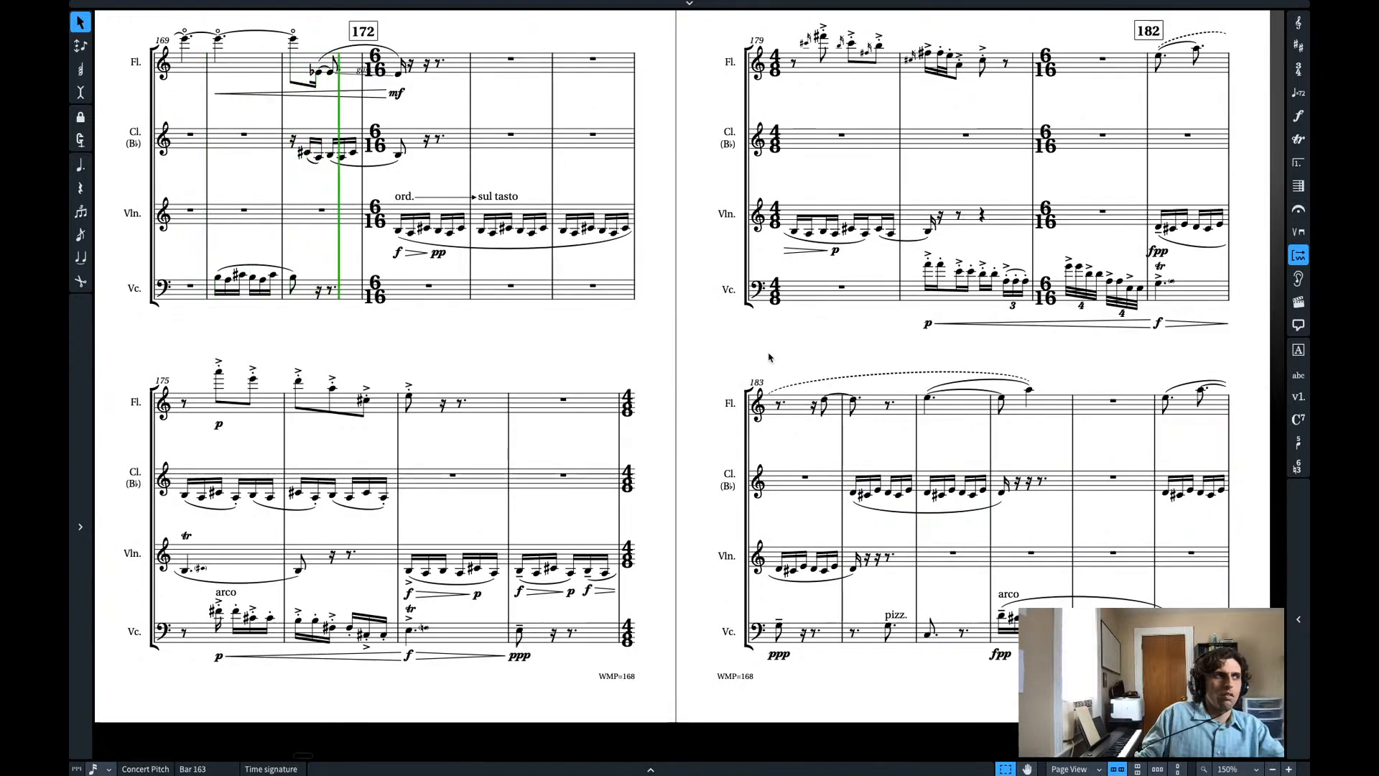
pyautogui.press('space')
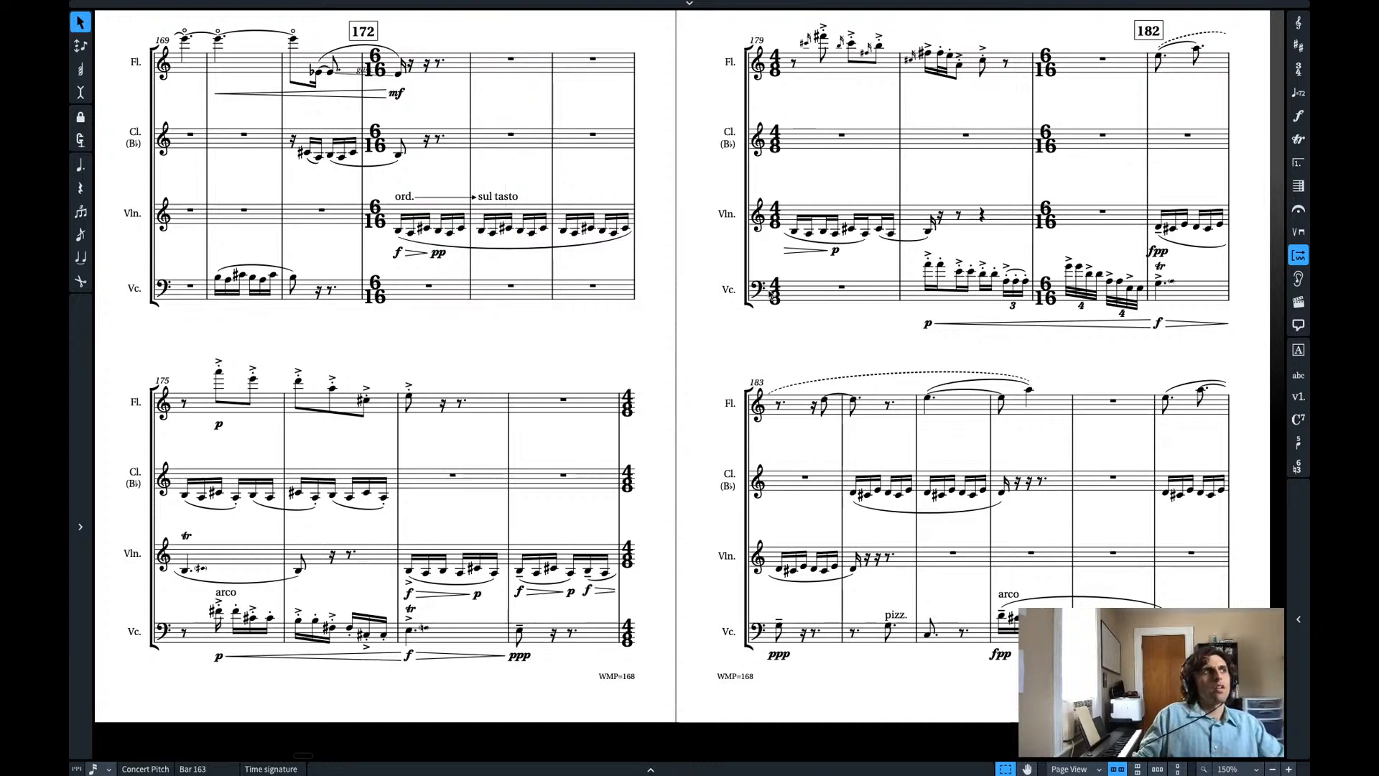
pyautogui.scroll(1, 386, 182)
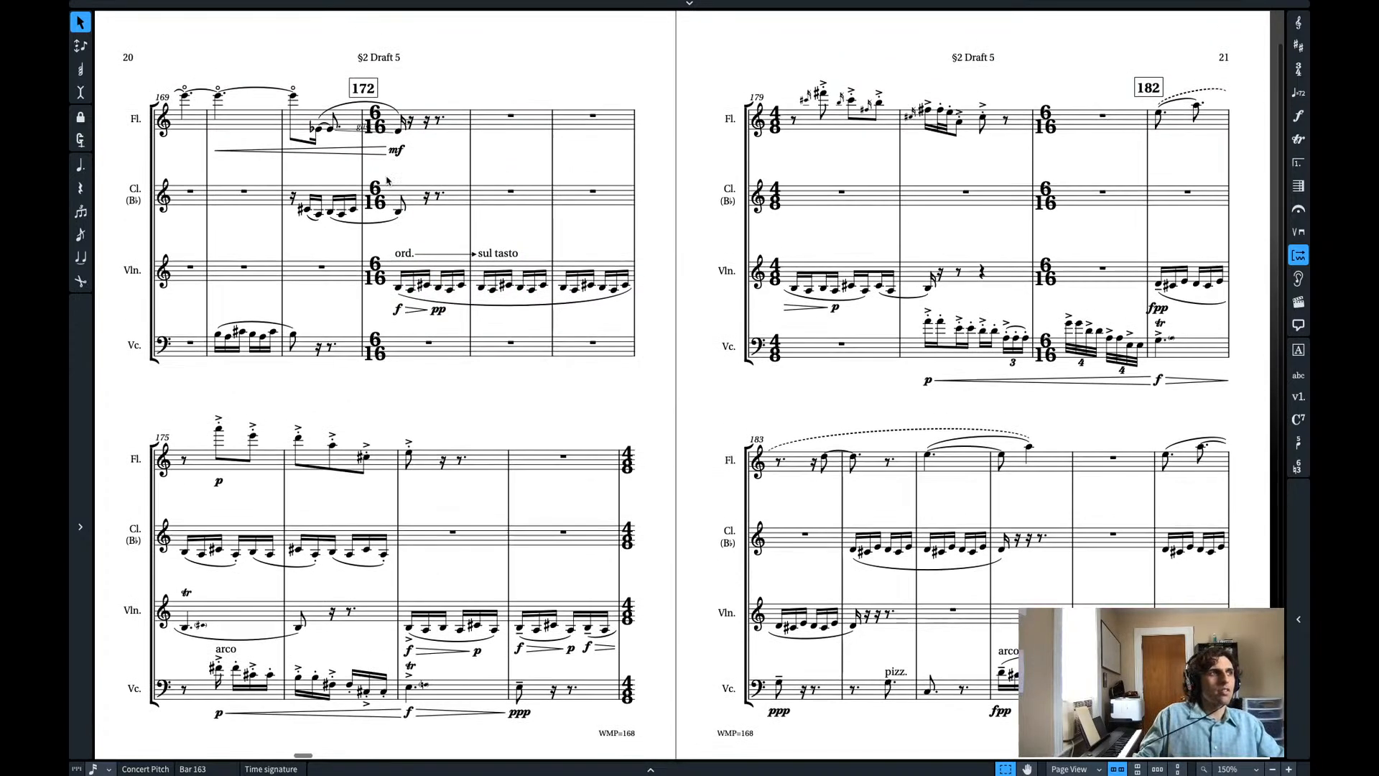
pyautogui.hscroll(-10, 407, 305)
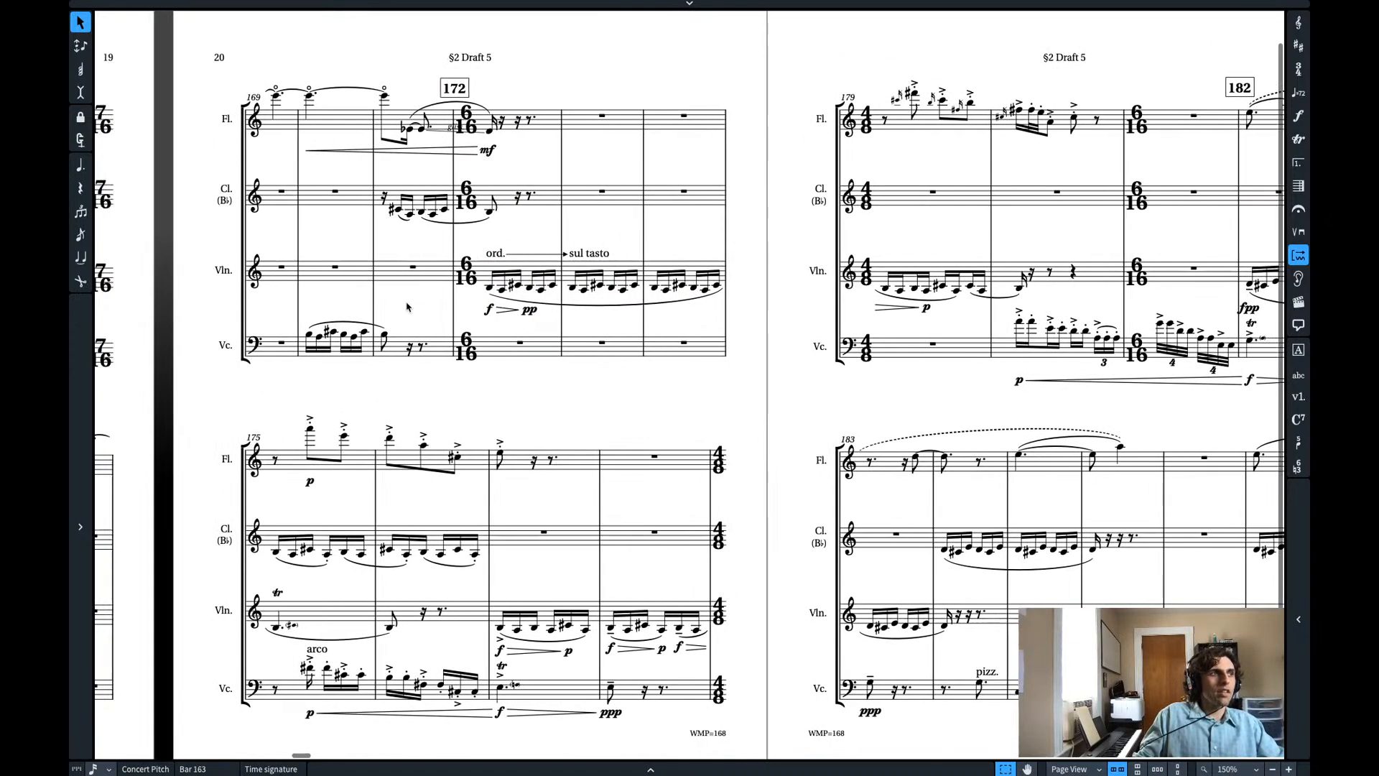
pyautogui.hscroll(-5, 408, 305)
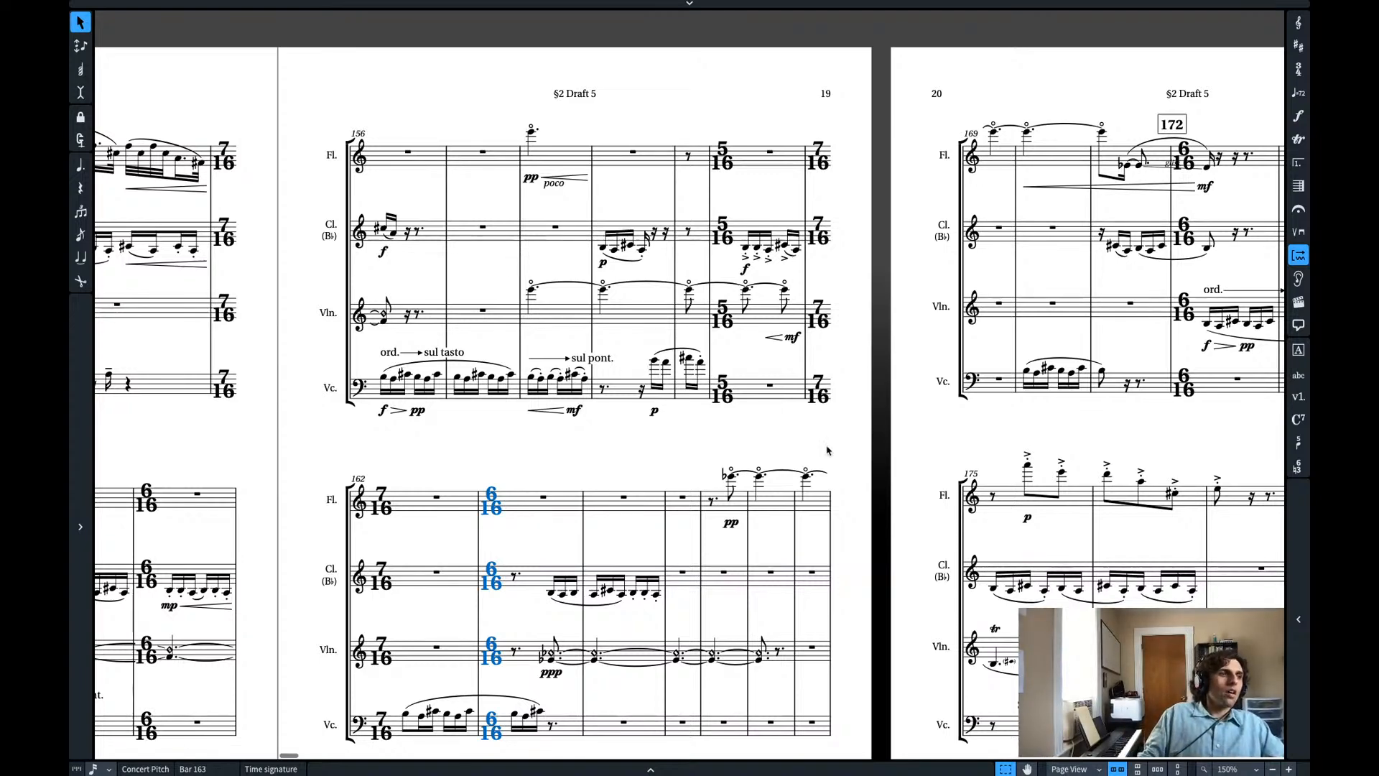
# - Play back from the flute's f note in bar 152 into bar 162 to check the pacing
pyautogui.click(443, 463)
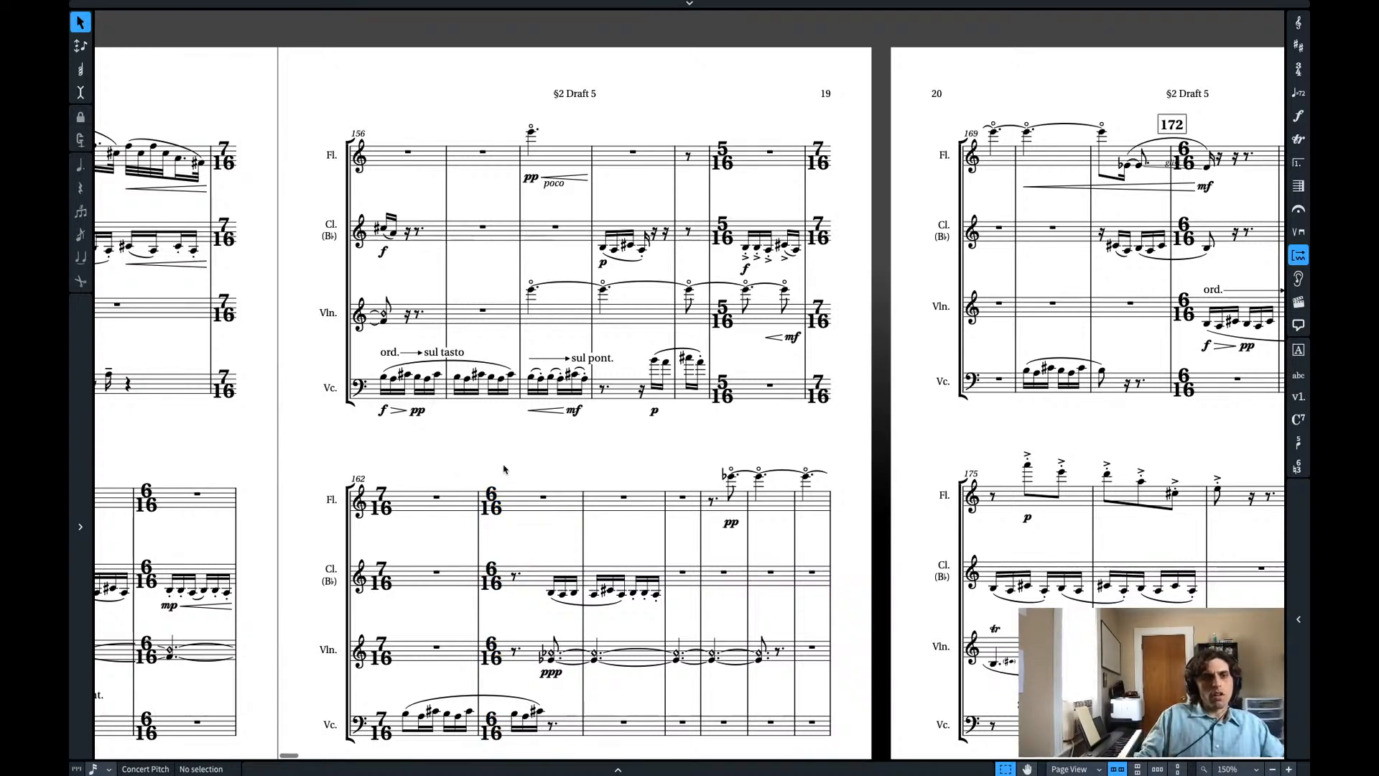
pyautogui.hscroll(-5, 530, 473)
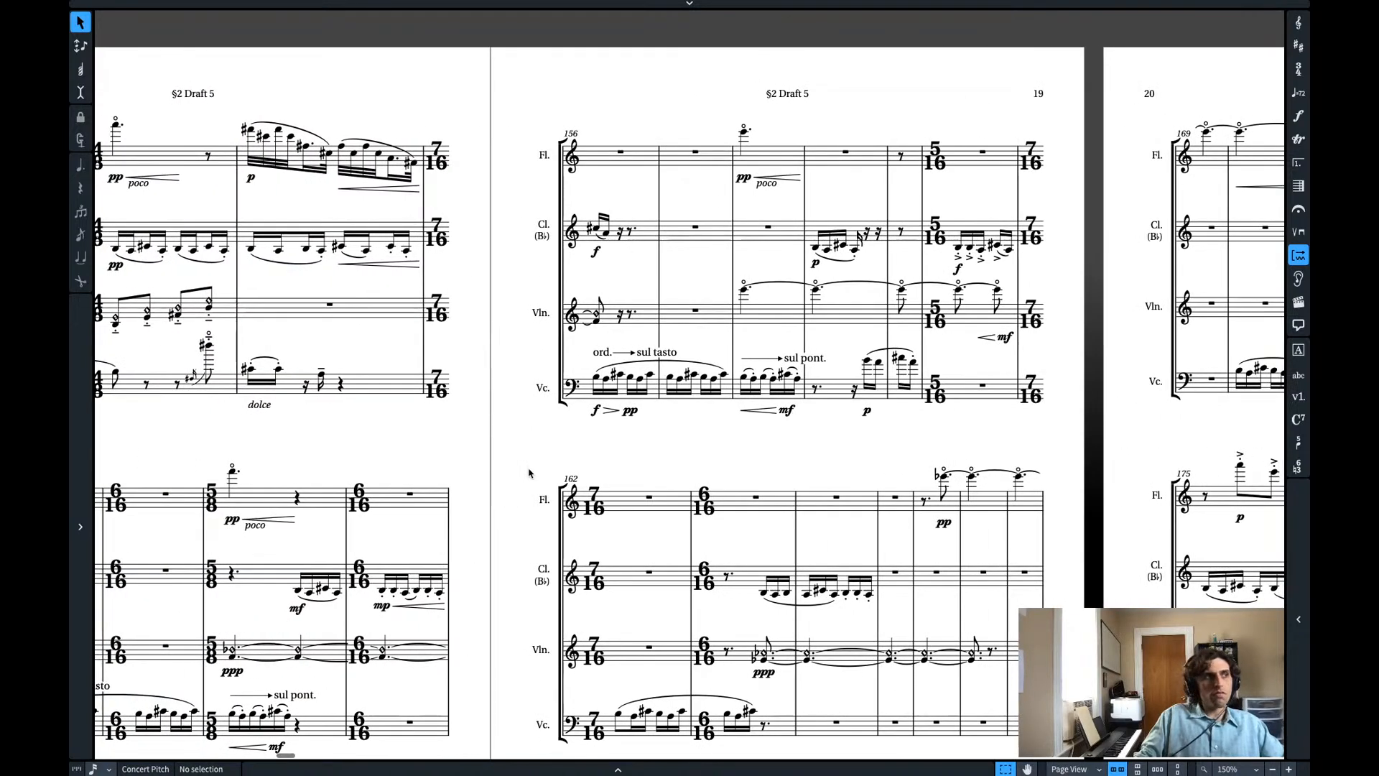
pyautogui.hscroll(-8, 529, 472)
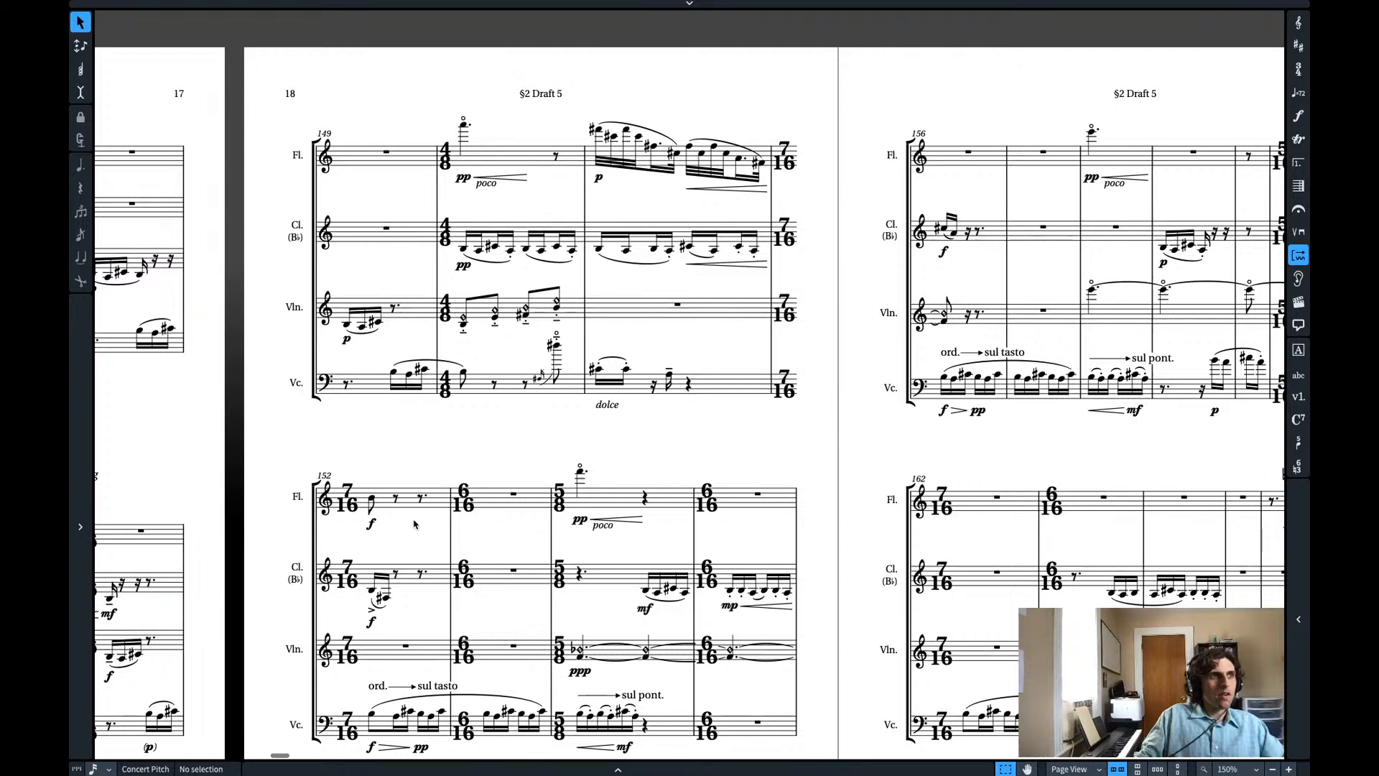
pyautogui.click(373, 499)
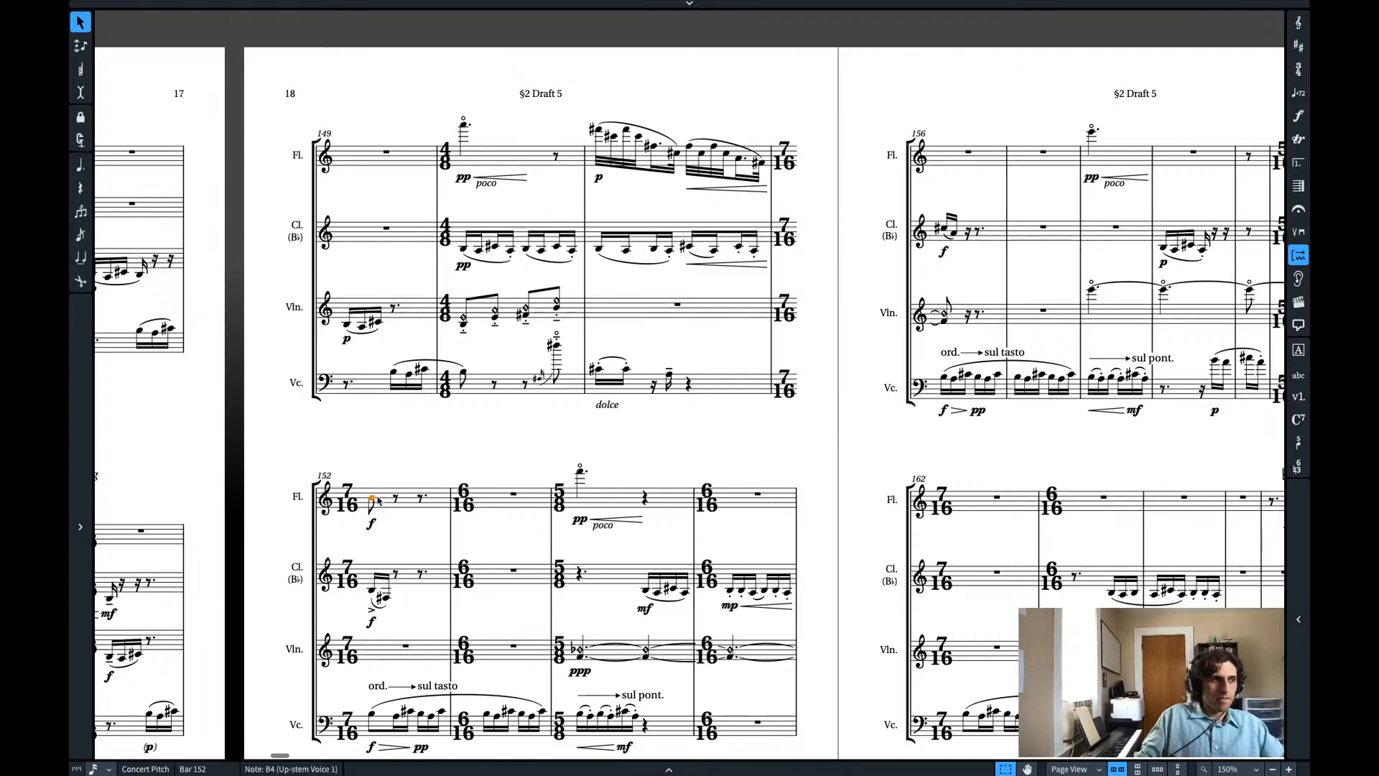
pyautogui.press('space')
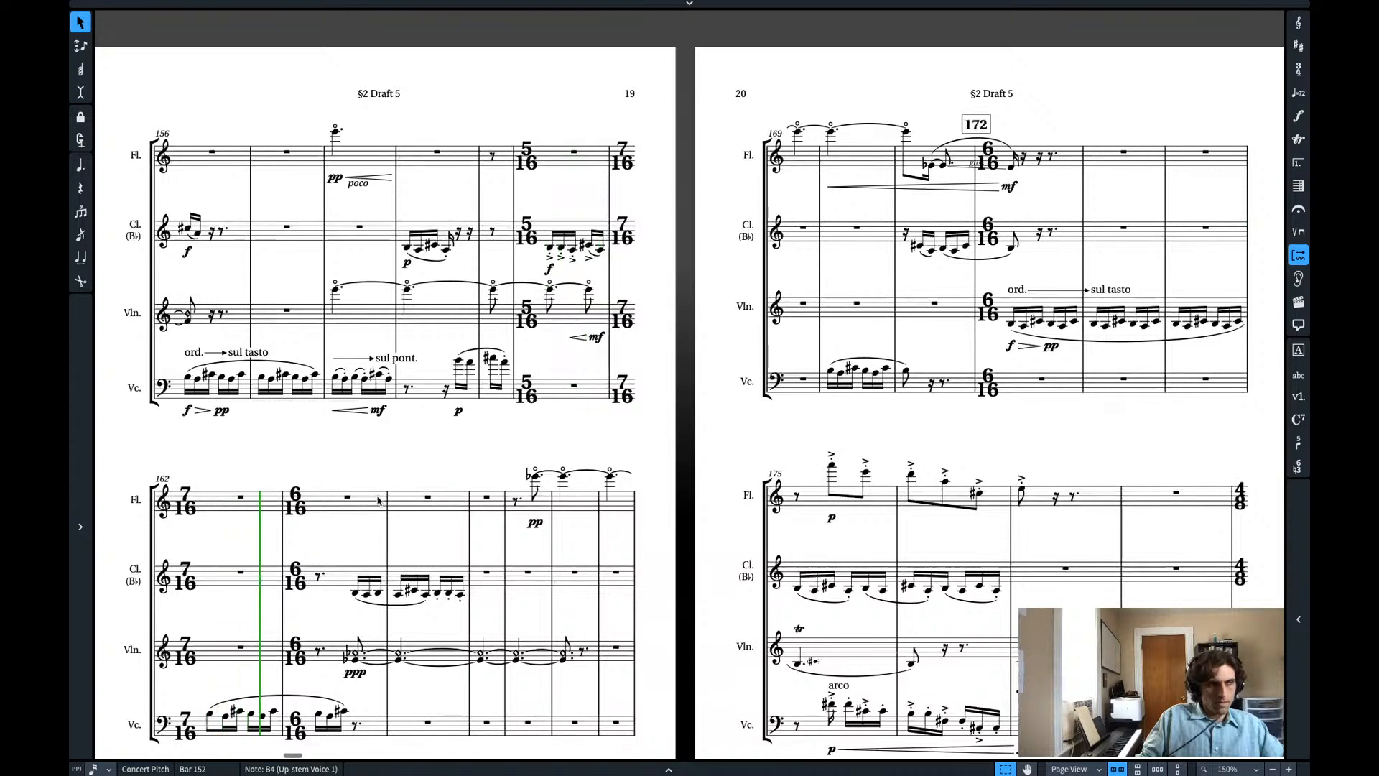
pyautogui.press('space')
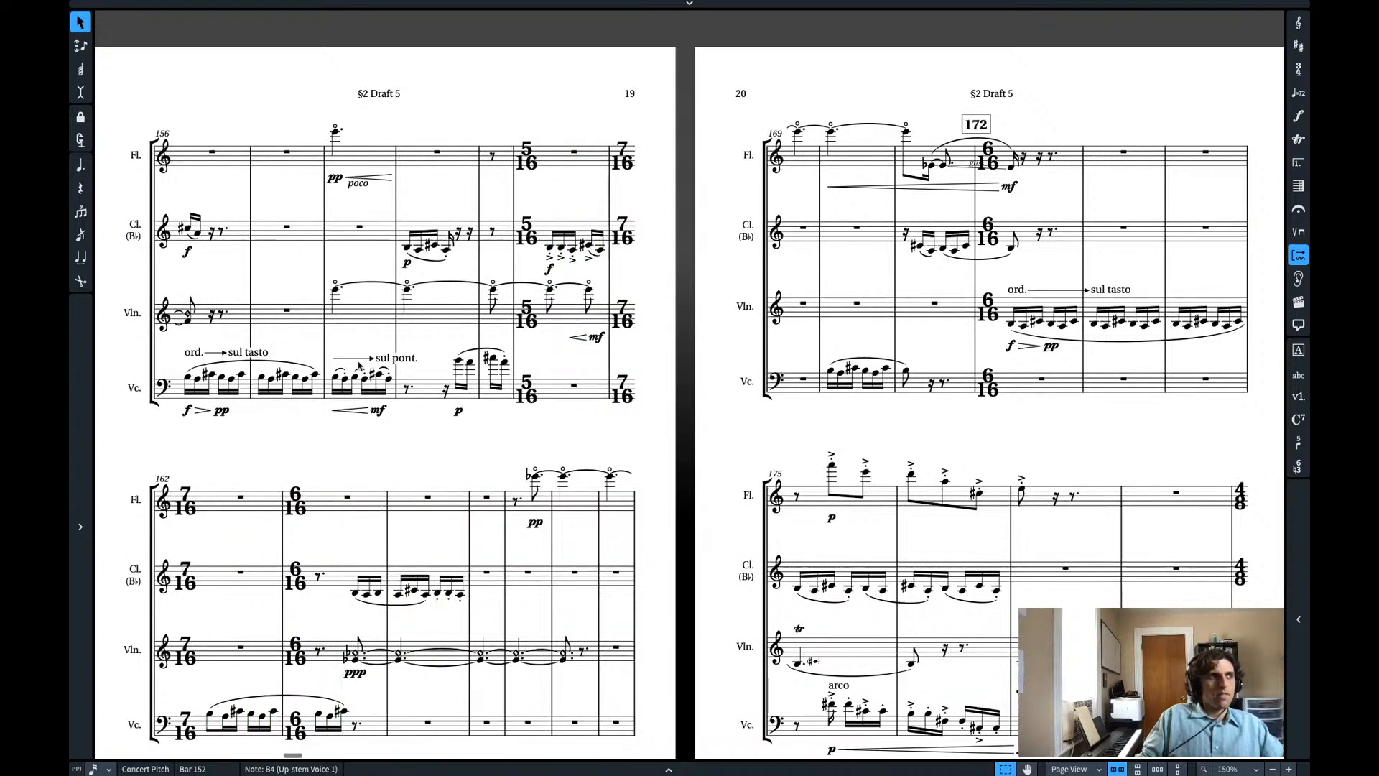
# - Add a 4/8 time signature at the start of bar 159 and play back from it
pyautogui.click(437, 152)
pyautogui.hotkey('shift', 'm')
pyautogui.write('4')
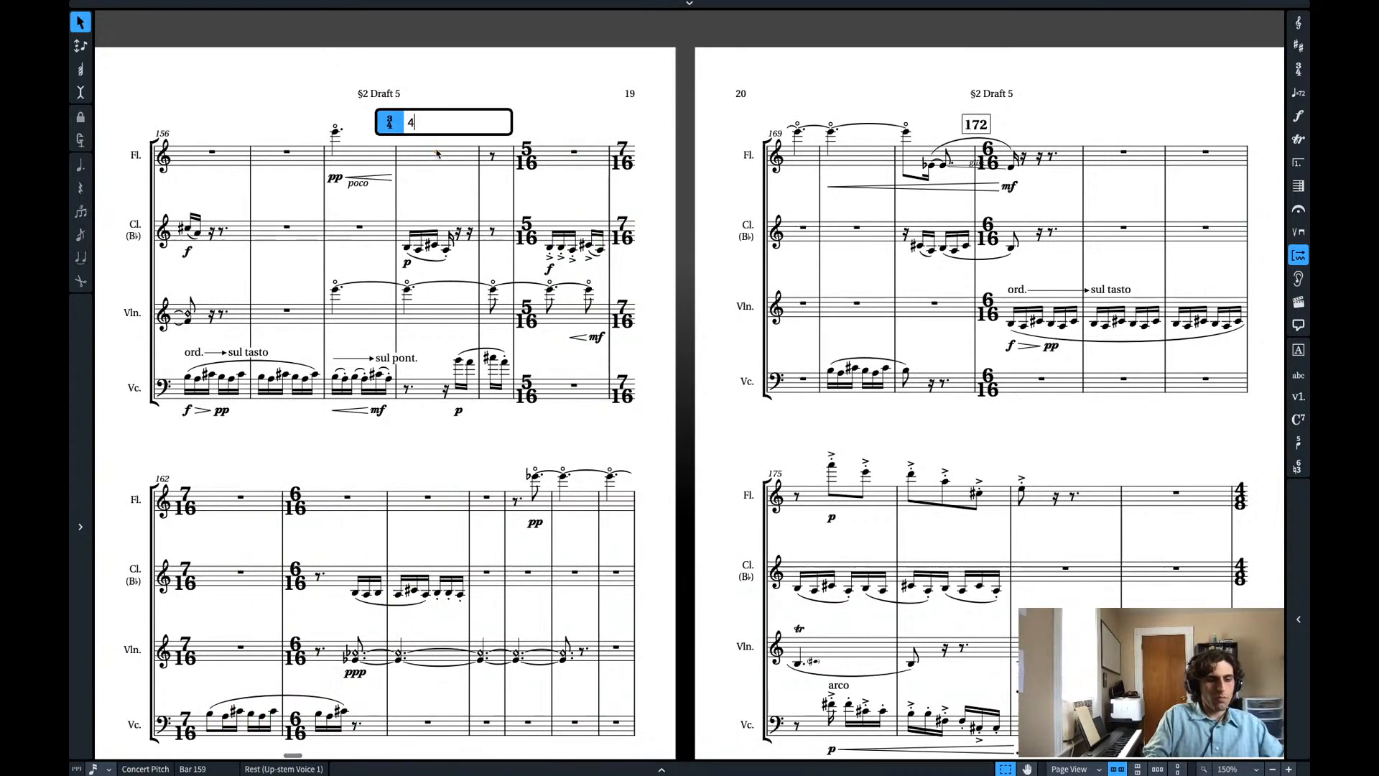
pyautogui.write('/8')
pyautogui.press('Return')
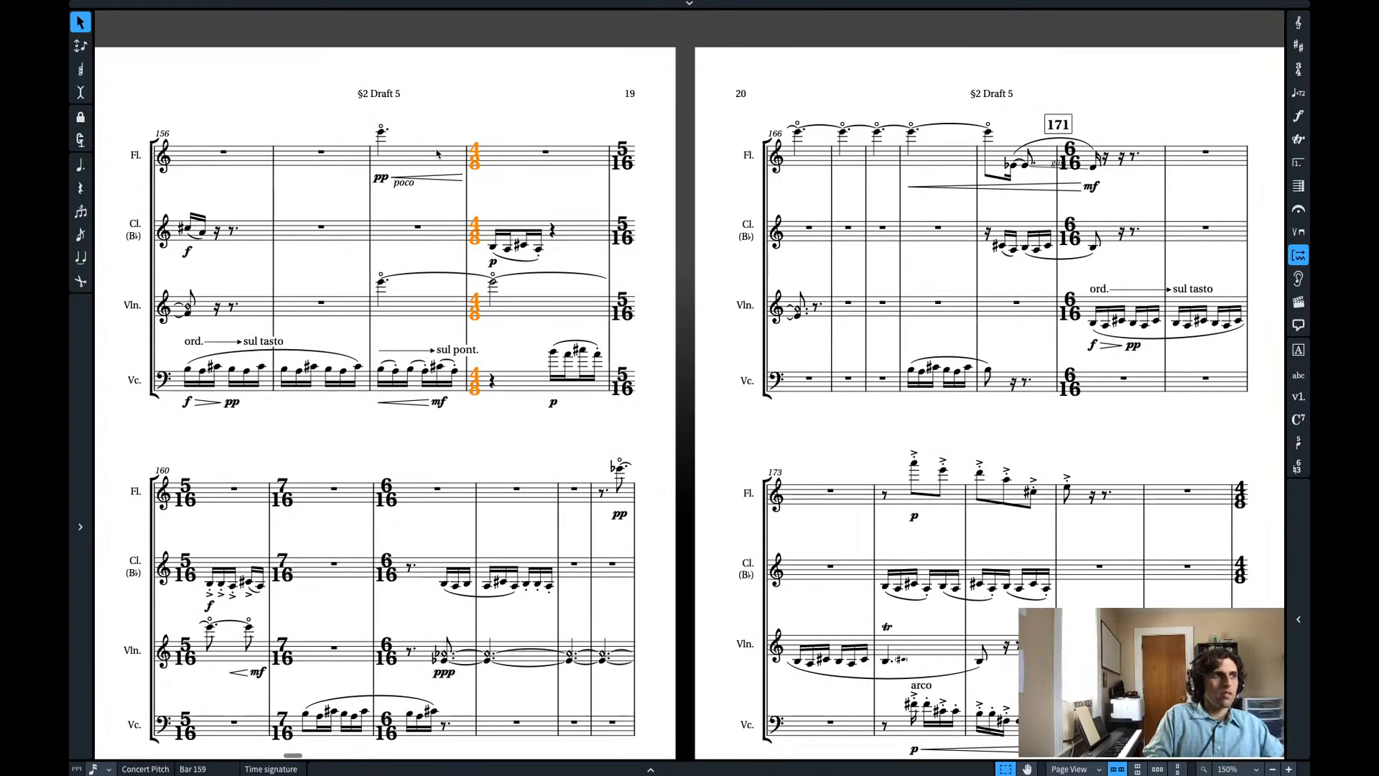
pyautogui.press('space')
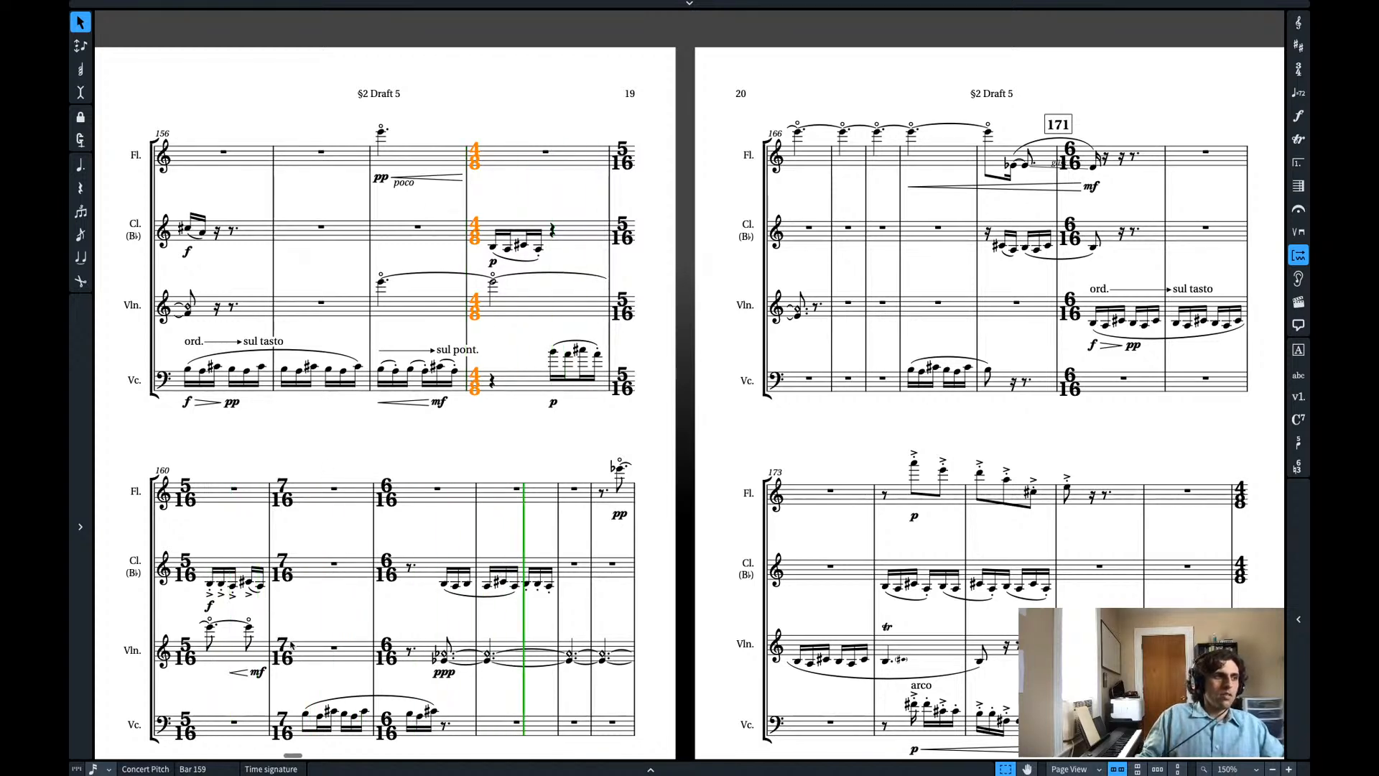
pyautogui.press('space')
# - Insert two sixteenths of time at the violin's ppp entry in bar 162
pyautogui.click(441, 655)
pyautogui.press('n')
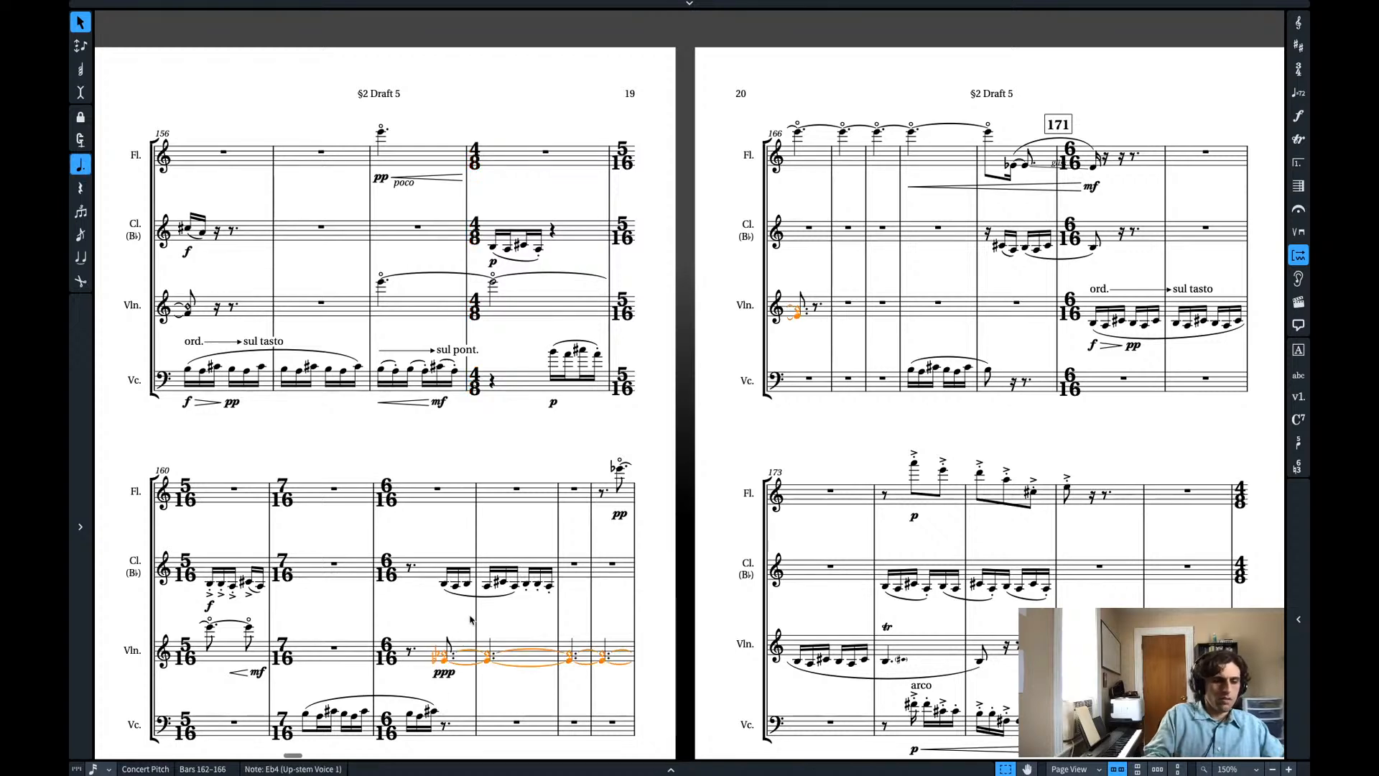
pyautogui.hotkey('shift', 'b')
pyautogui.write('2')
pyautogui.press('Return')
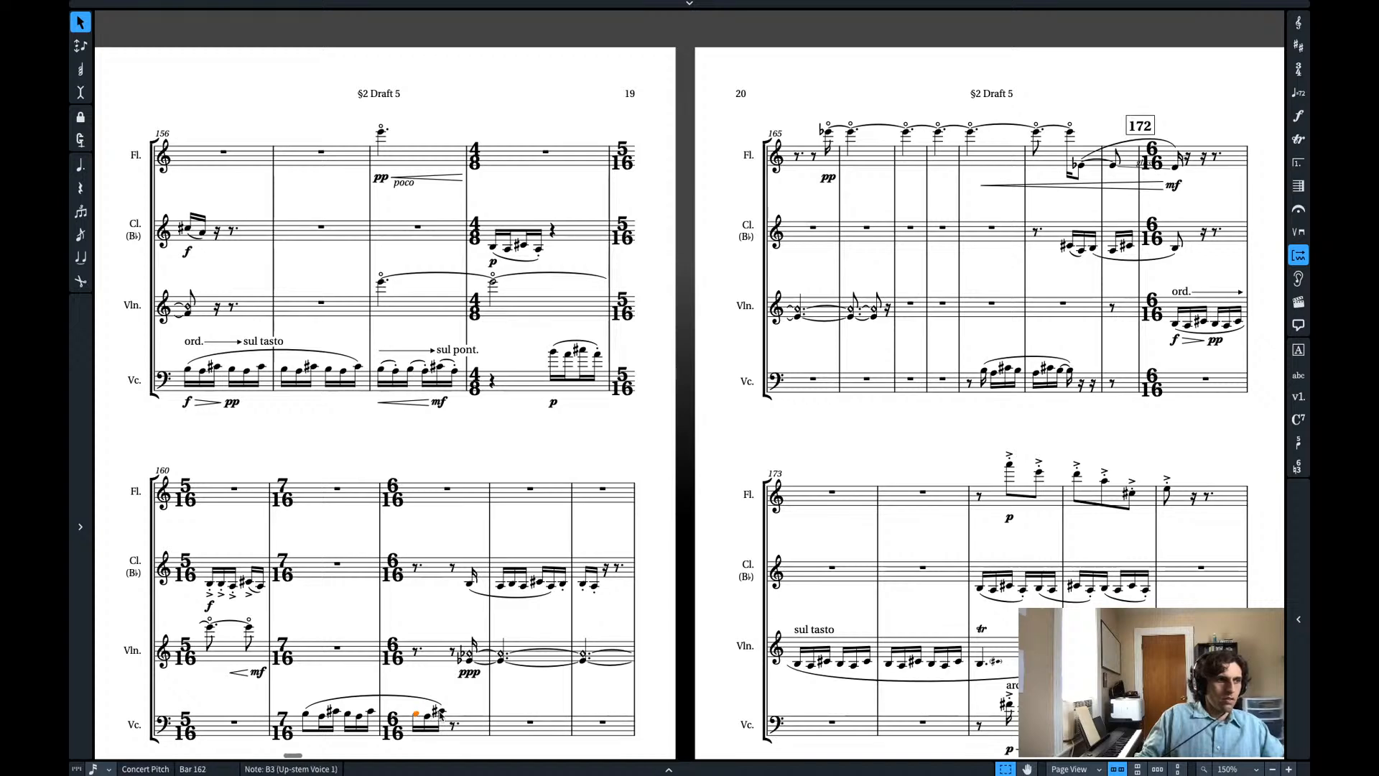
pyautogui.click(420, 701)
pyautogui.hotkey('shift', 'alt', 'Right')
pyautogui.hotkey('shift', 'alt', 'Right')
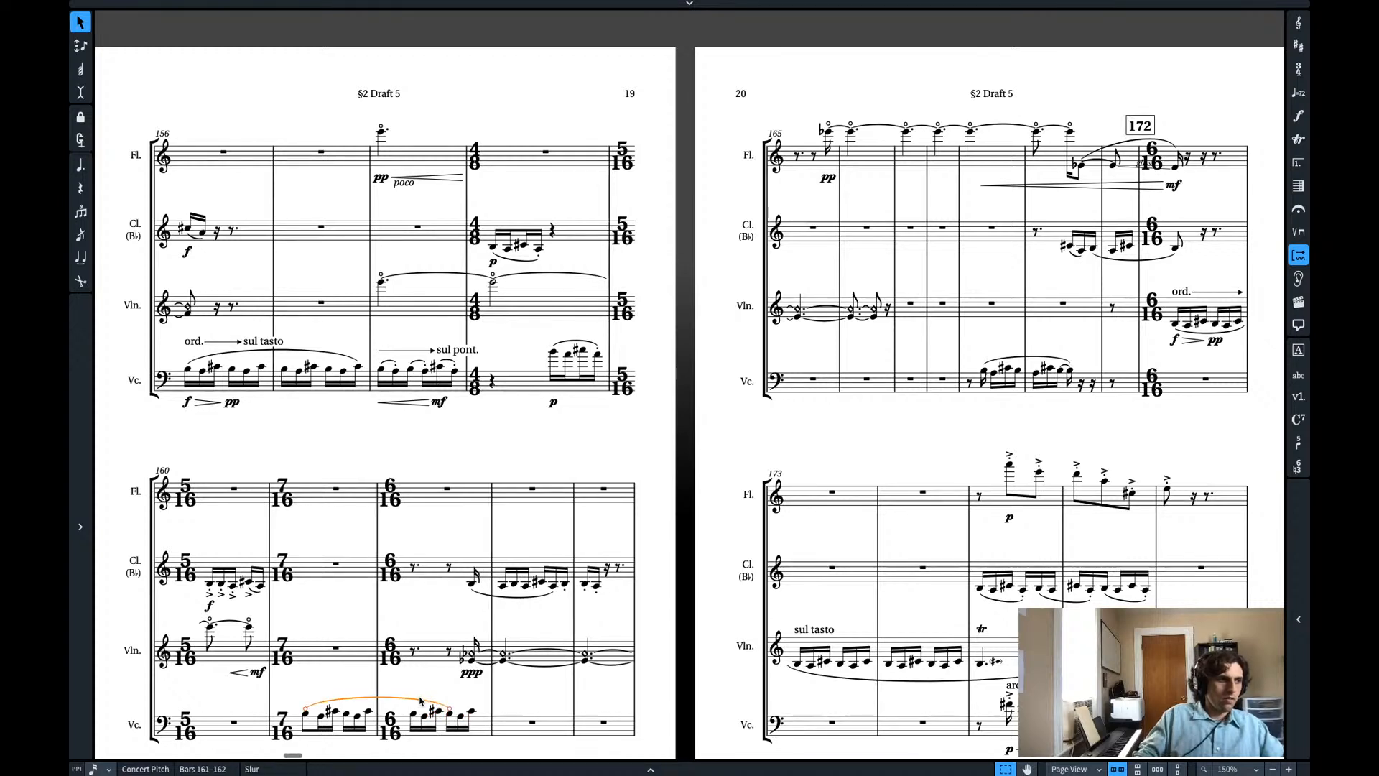
pyautogui.hotkey('shift', 'alt', 'Right')
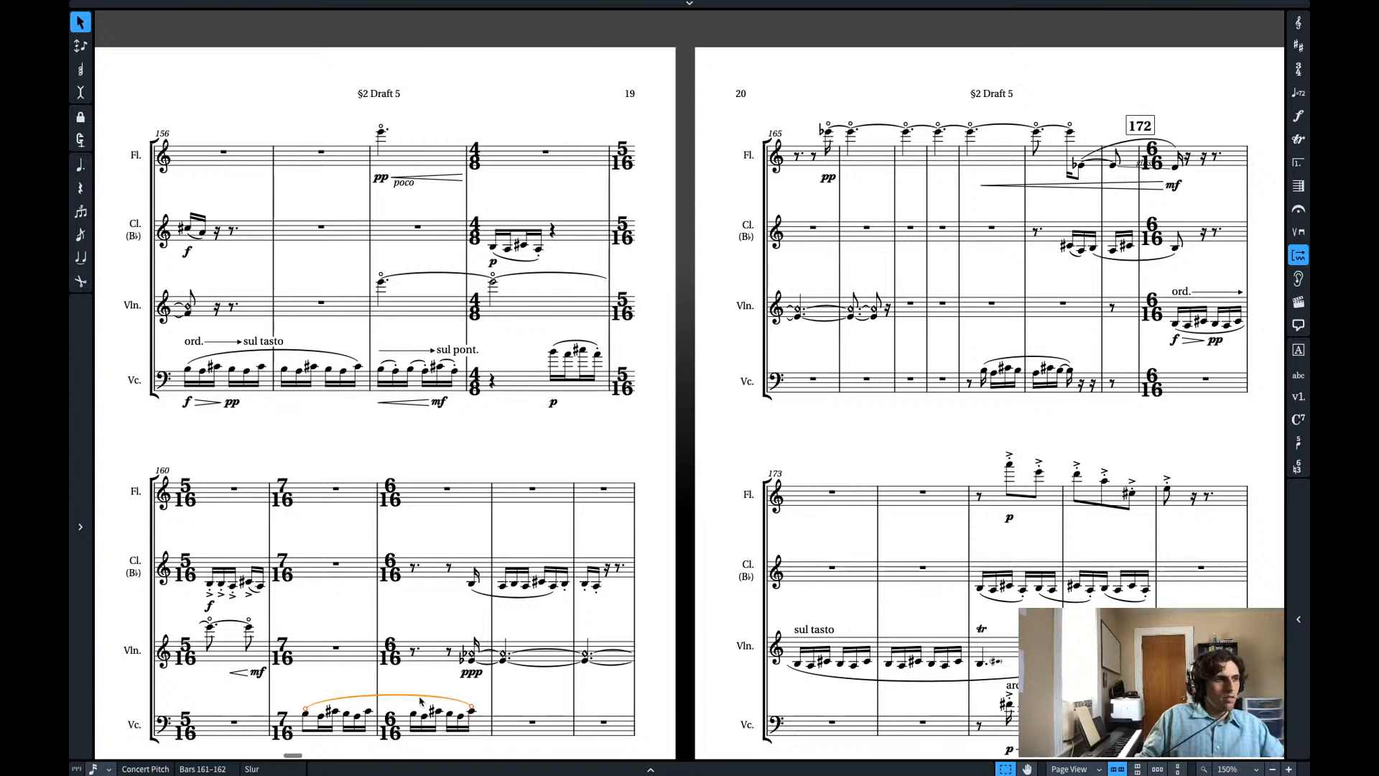
pyautogui.press('super+z')
pyautogui.press('super+z')
pyautogui.press('super+z')
pyautogui.press('super+z')
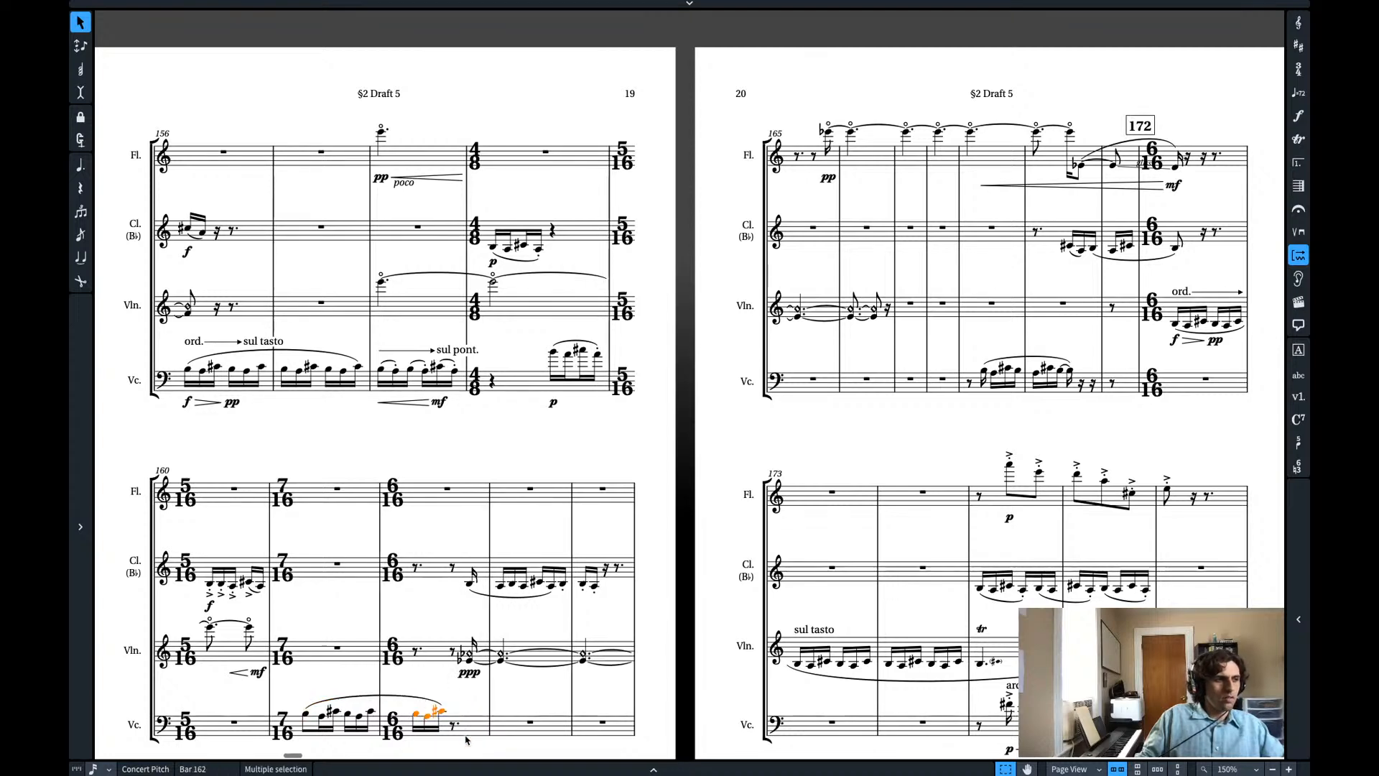
# - Insert one more sixteenth of time at the cello's rest in bar 162
pyautogui.click(454, 724)
pyautogui.hotkey('shift', 'b')
pyautogui.write('1')
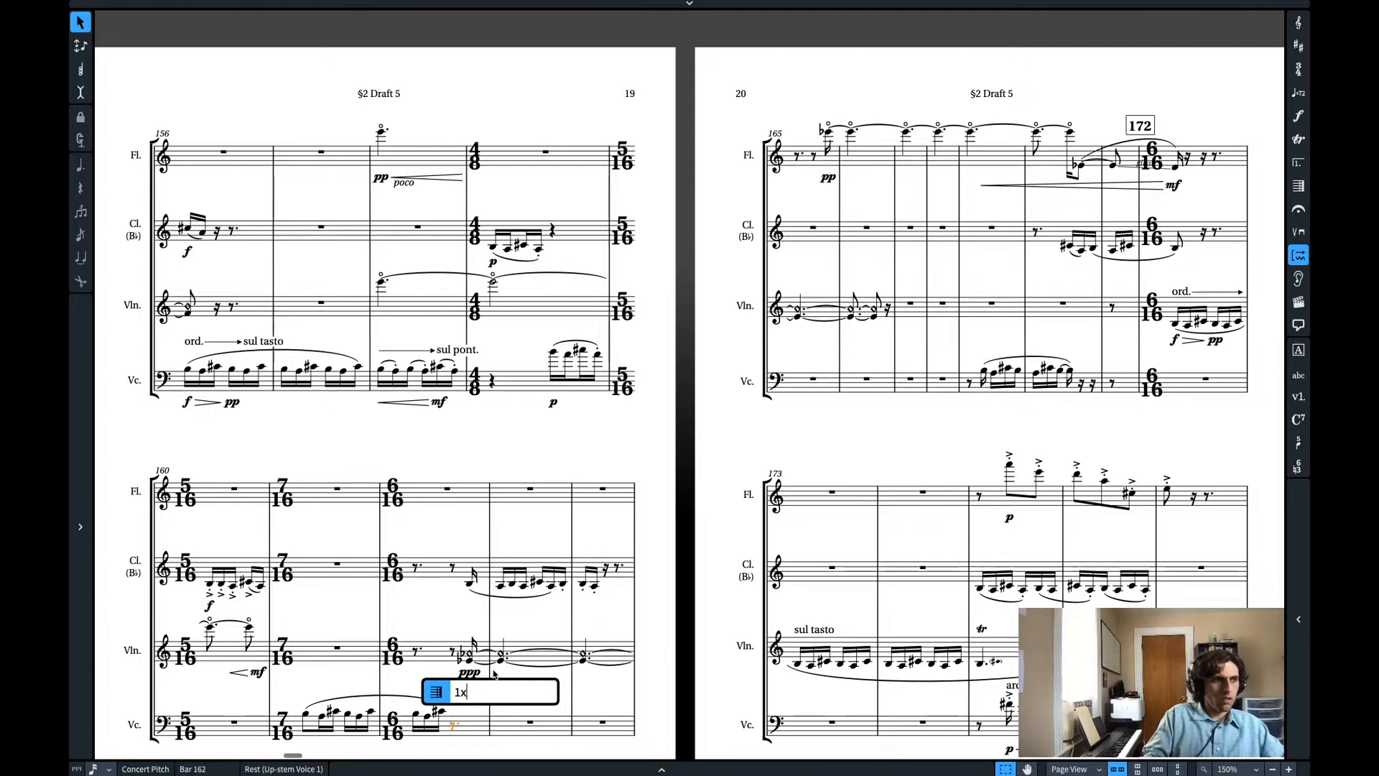
pyautogui.write('x')
pyautogui.press('Return')
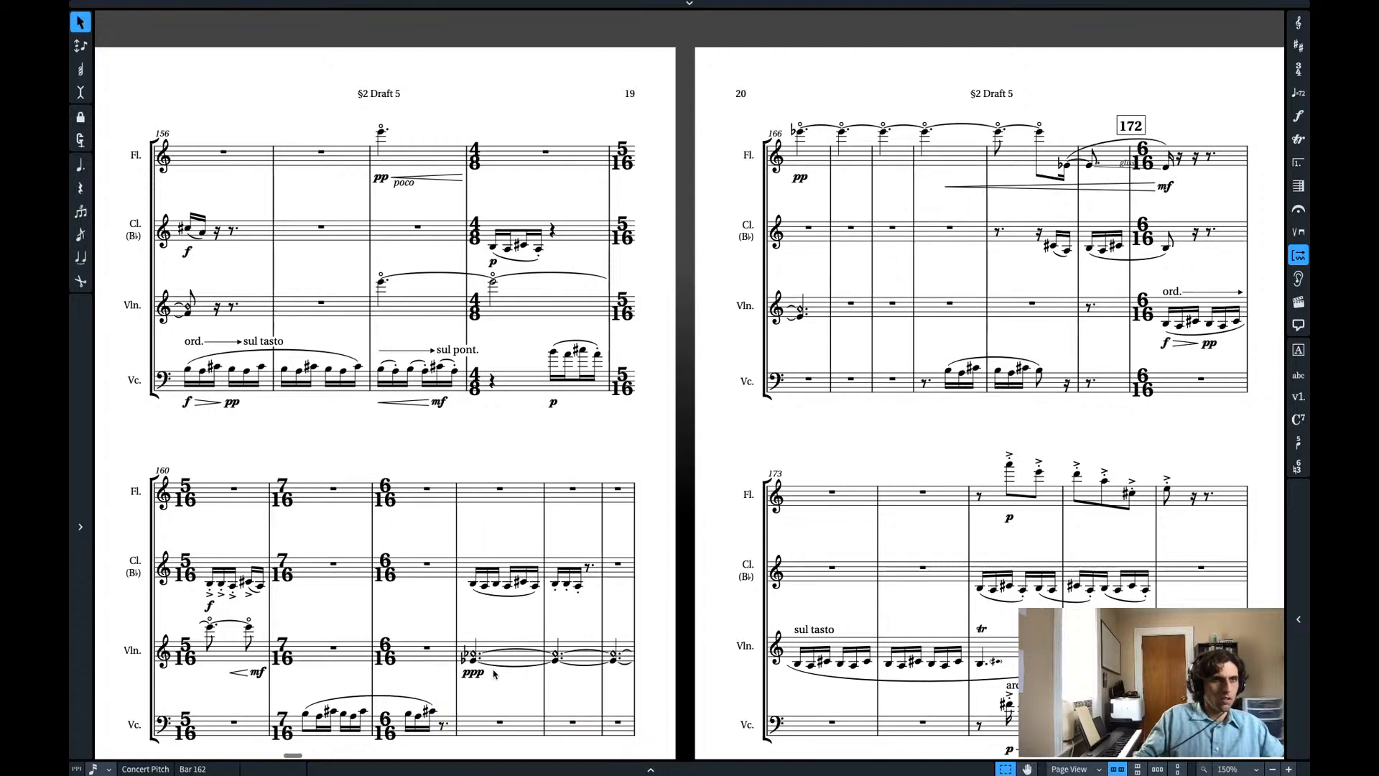
# - Repeat the cello's three sixteenths in bar 162 and extend the slur from bar 161 to the last repeated note
pyautogui.click(407, 717)
pyautogui.click(408, 714)
pyautogui.keyDown('shift'); pyautogui.click(432, 712); pyautogui.keyUp('shift')
pyautogui.press('r')
pyautogui.click(418, 697)
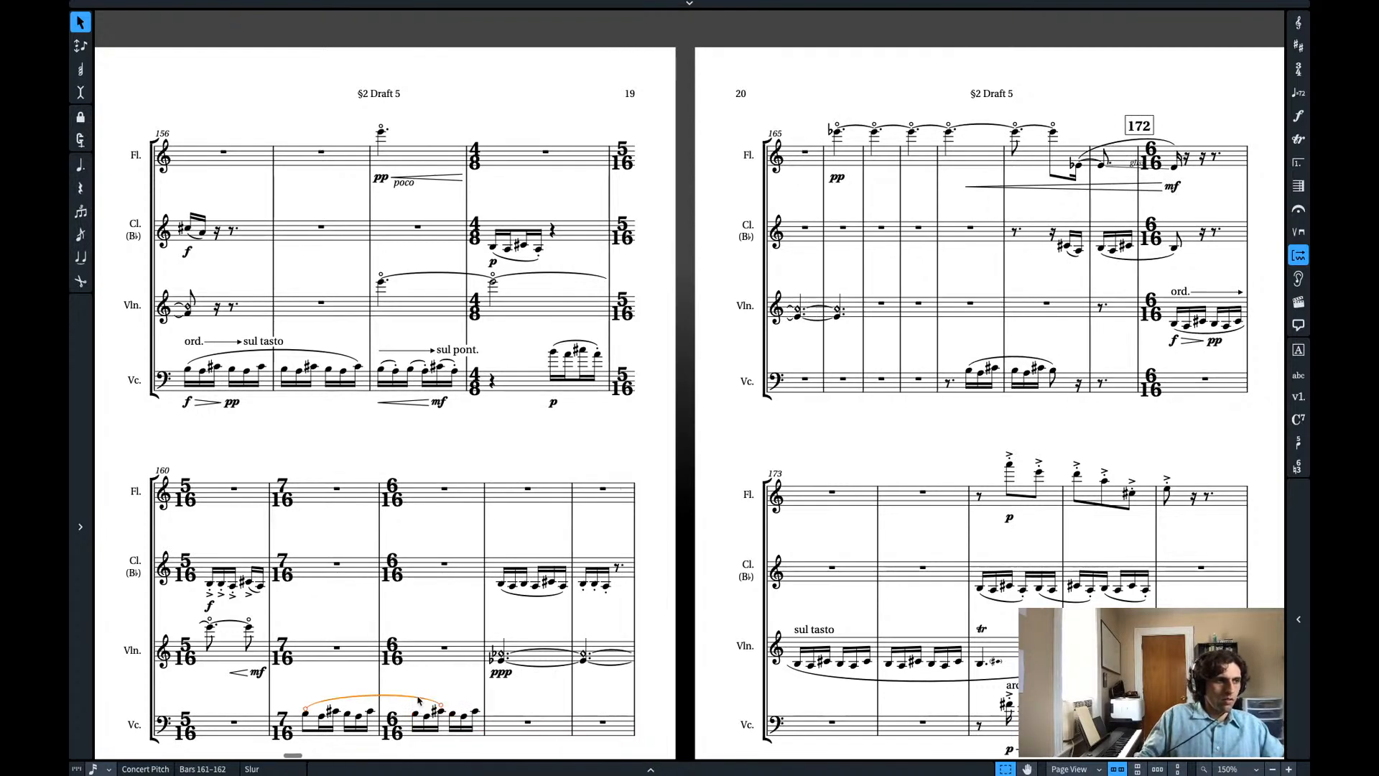
pyautogui.hotkey('alt', 'shift', 'Right')
pyautogui.hotkey('alt', 'shift', 'Right')
pyautogui.hotkey('alt', 'shift', 'Right')
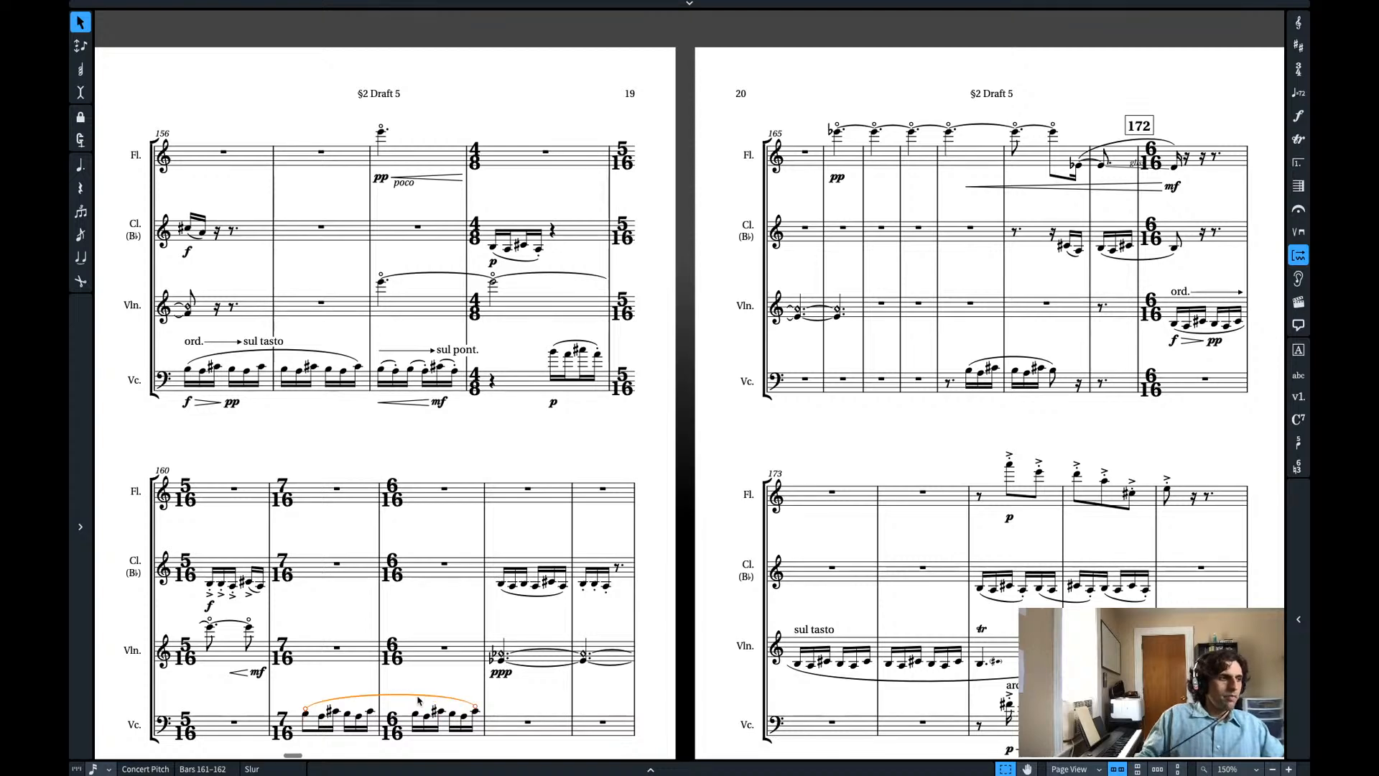
# - Extend the violin's tied harmonic by an eighth into bar 161 and start its crescendo to mf at the beginning of bar 160
pyautogui.hscroll(-5, 418, 700)
pyautogui.click(529, 630)
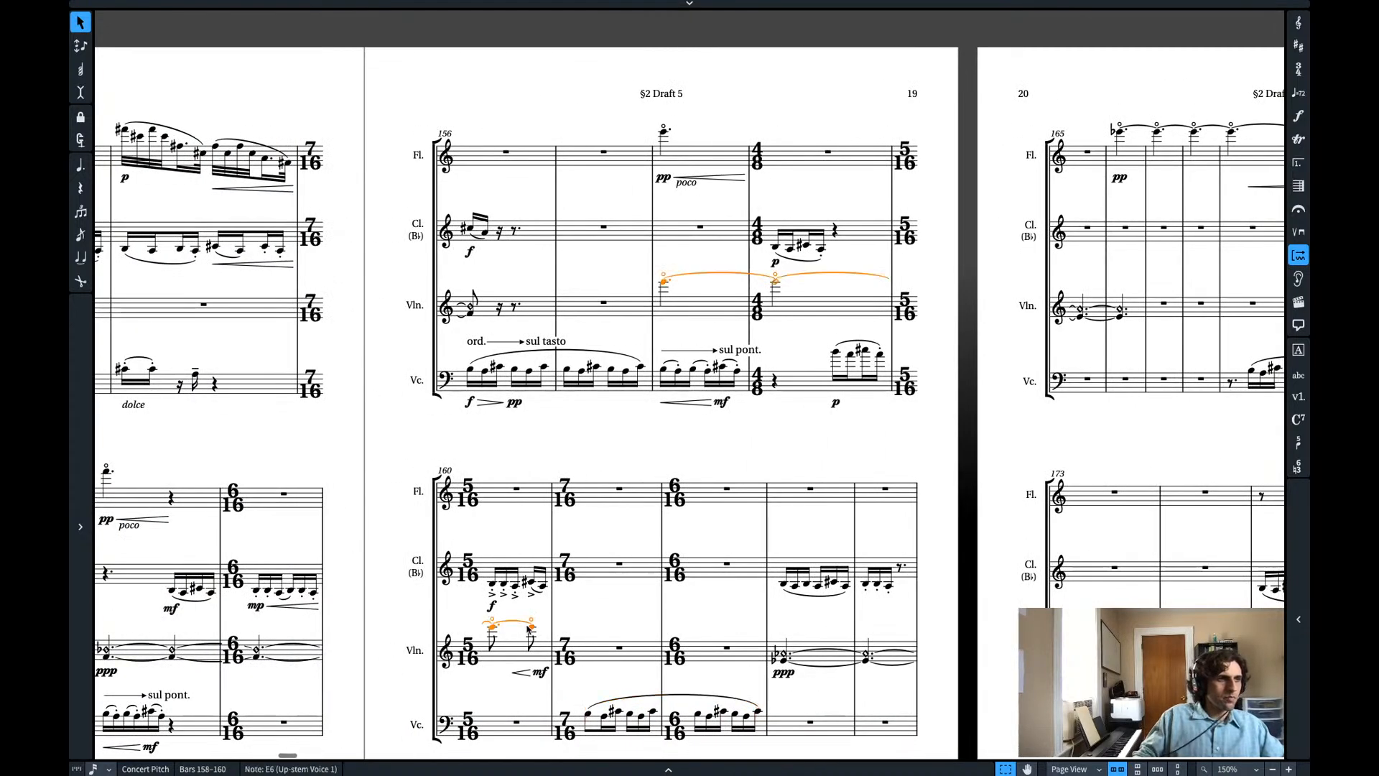
pyautogui.hotkey('alt', 'shift', 'Right')
pyautogui.hotkey('alt', 'shift', 'Right')
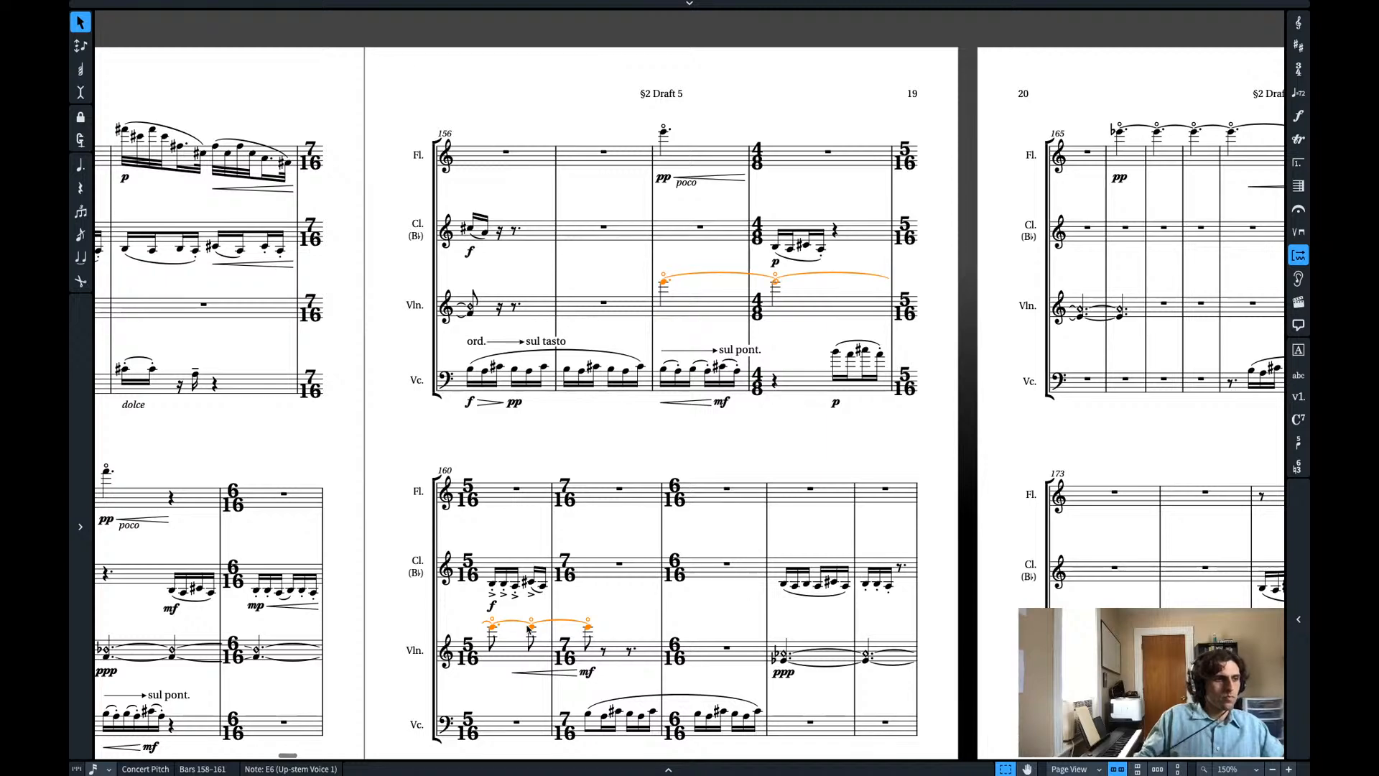
pyautogui.scroll(-3, 529, 630)
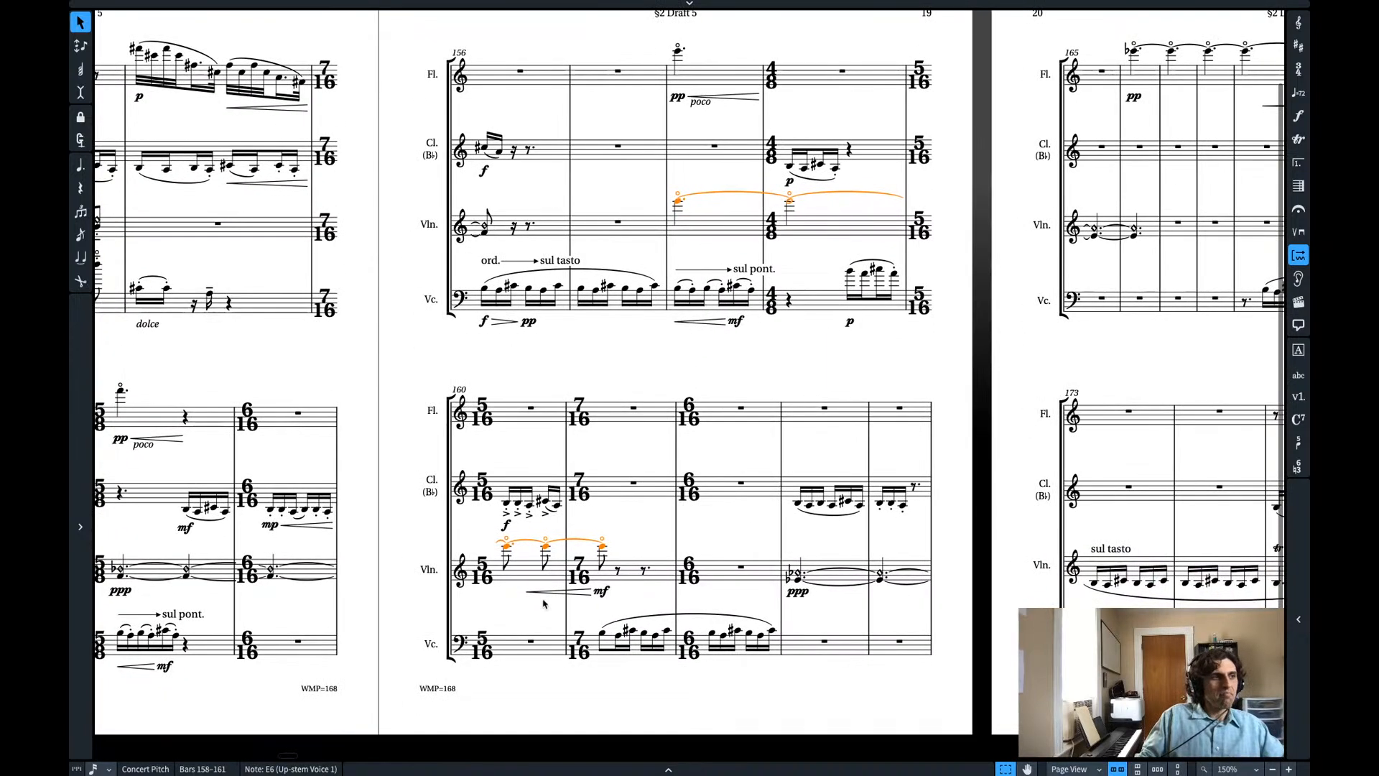
pyautogui.click(526, 592)
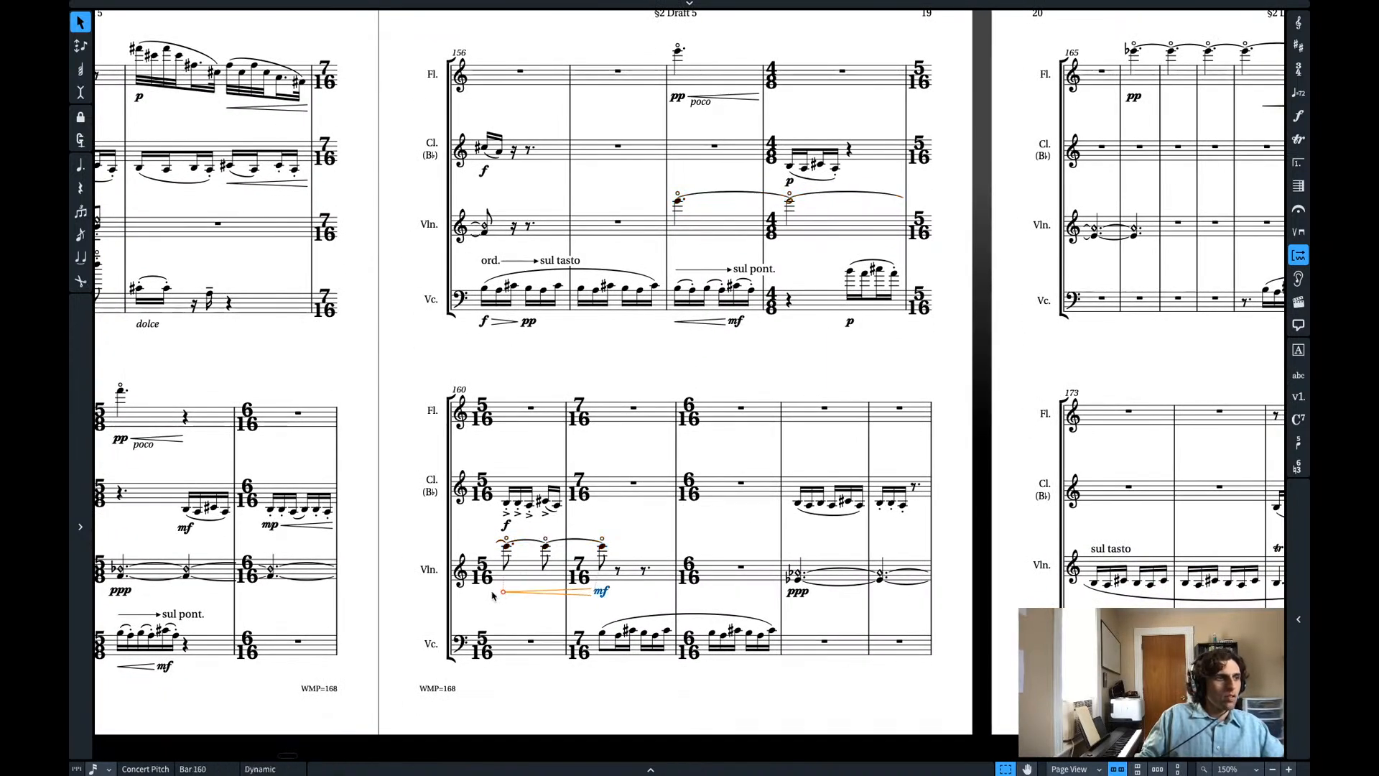
pyautogui.click(518, 609)
# - Move the cello's sul tasto marking to the start of bar 157, lengthening the transition from ord
pyautogui.hscroll(-4, 541, 619)
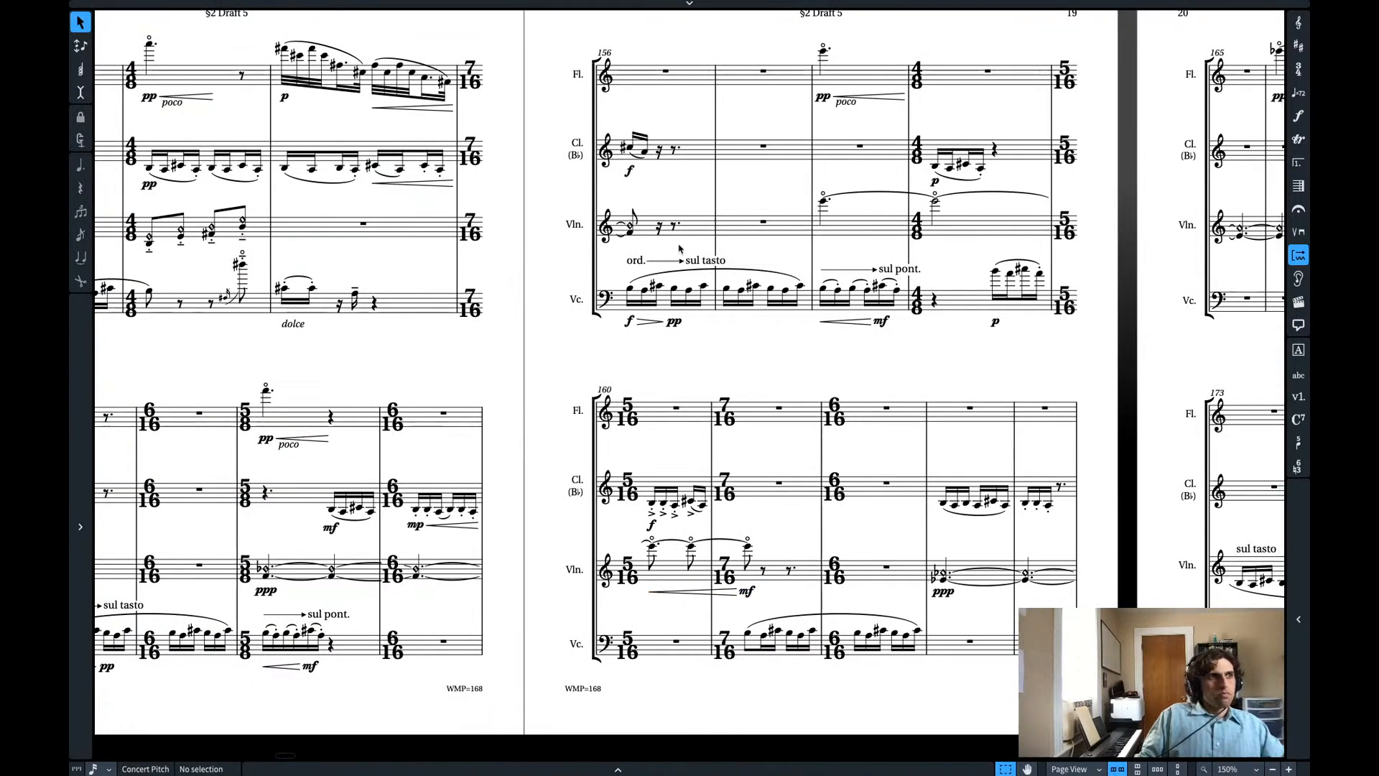
pyautogui.click(643, 323)
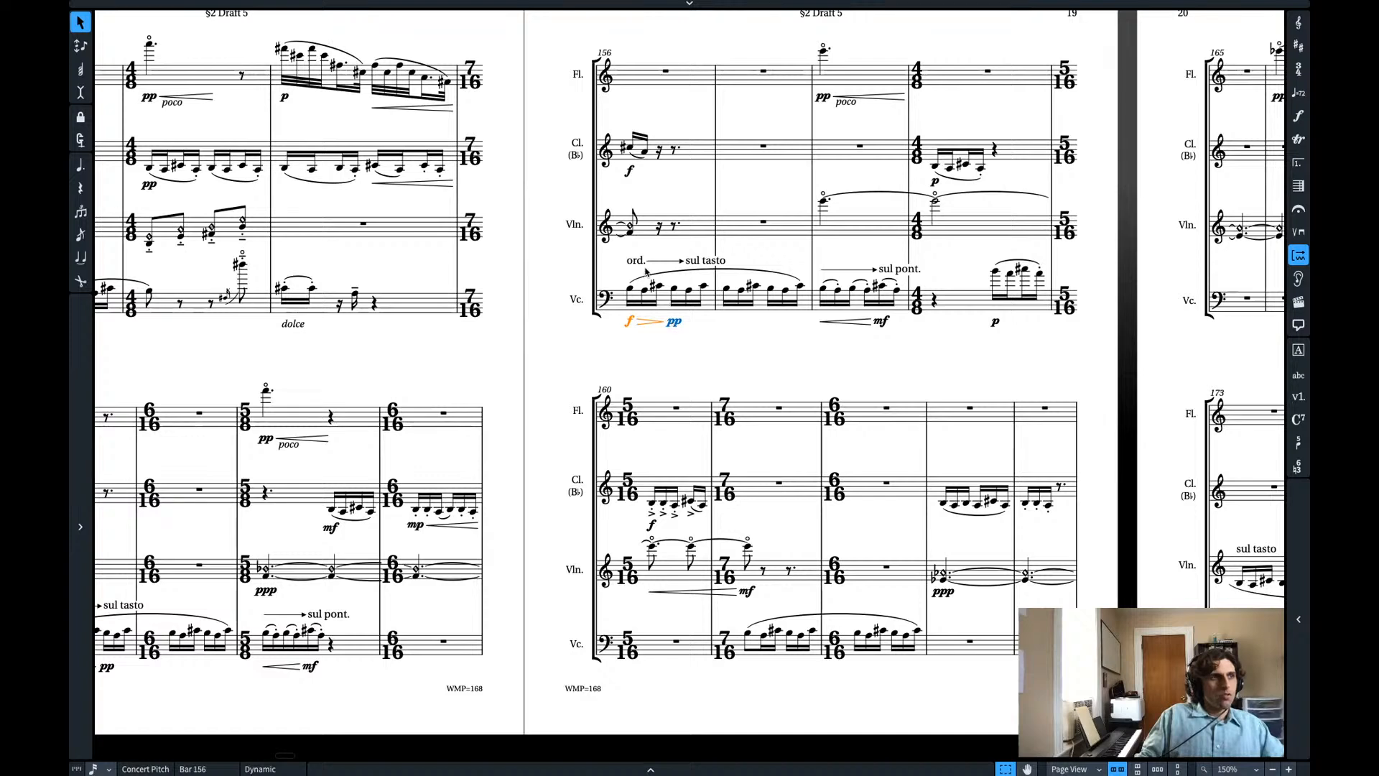
pyautogui.keyDown('ctrl'); pyautogui.click(715, 271); pyautogui.keyUp('ctrl')
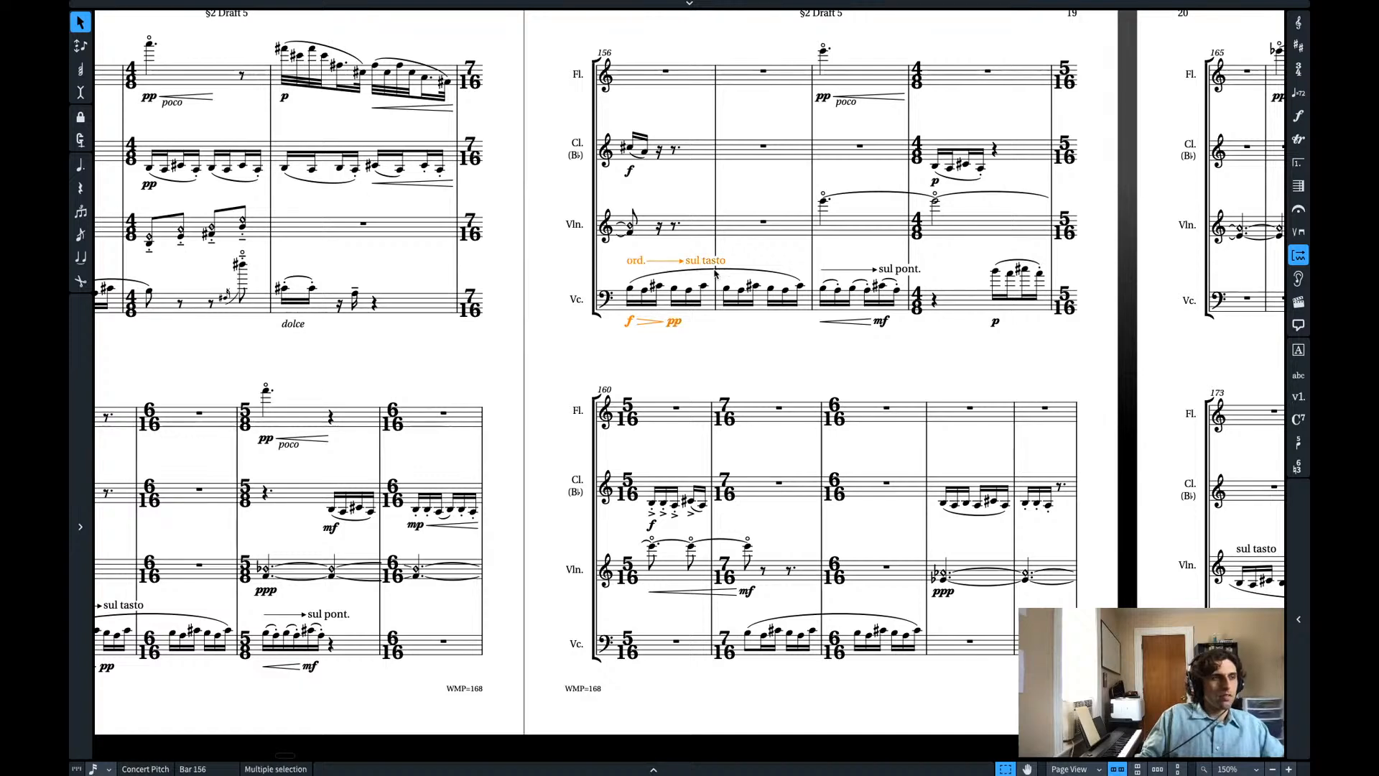
pyautogui.press('Escape')
pyautogui.click(672, 262)
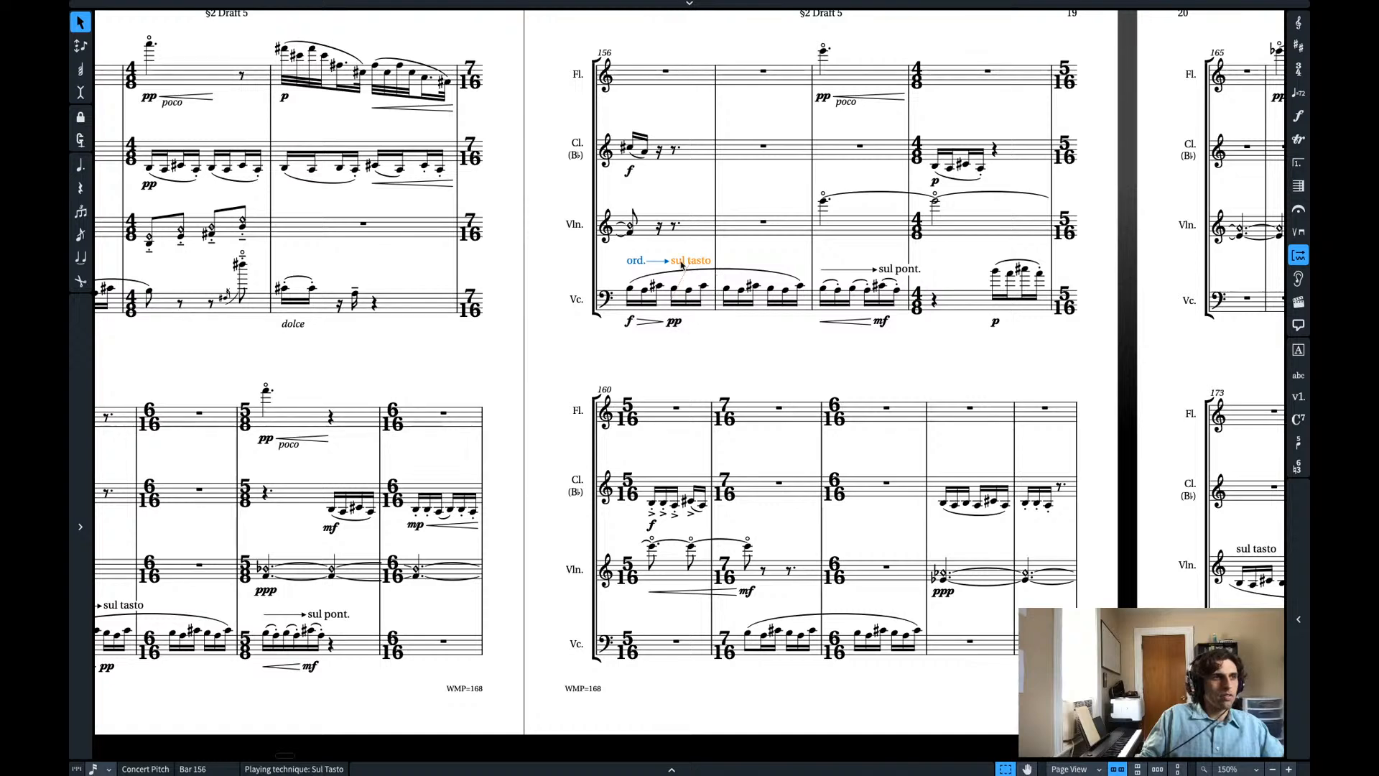
pyautogui.moveTo(682, 264); pyautogui.dragTo(724, 268)
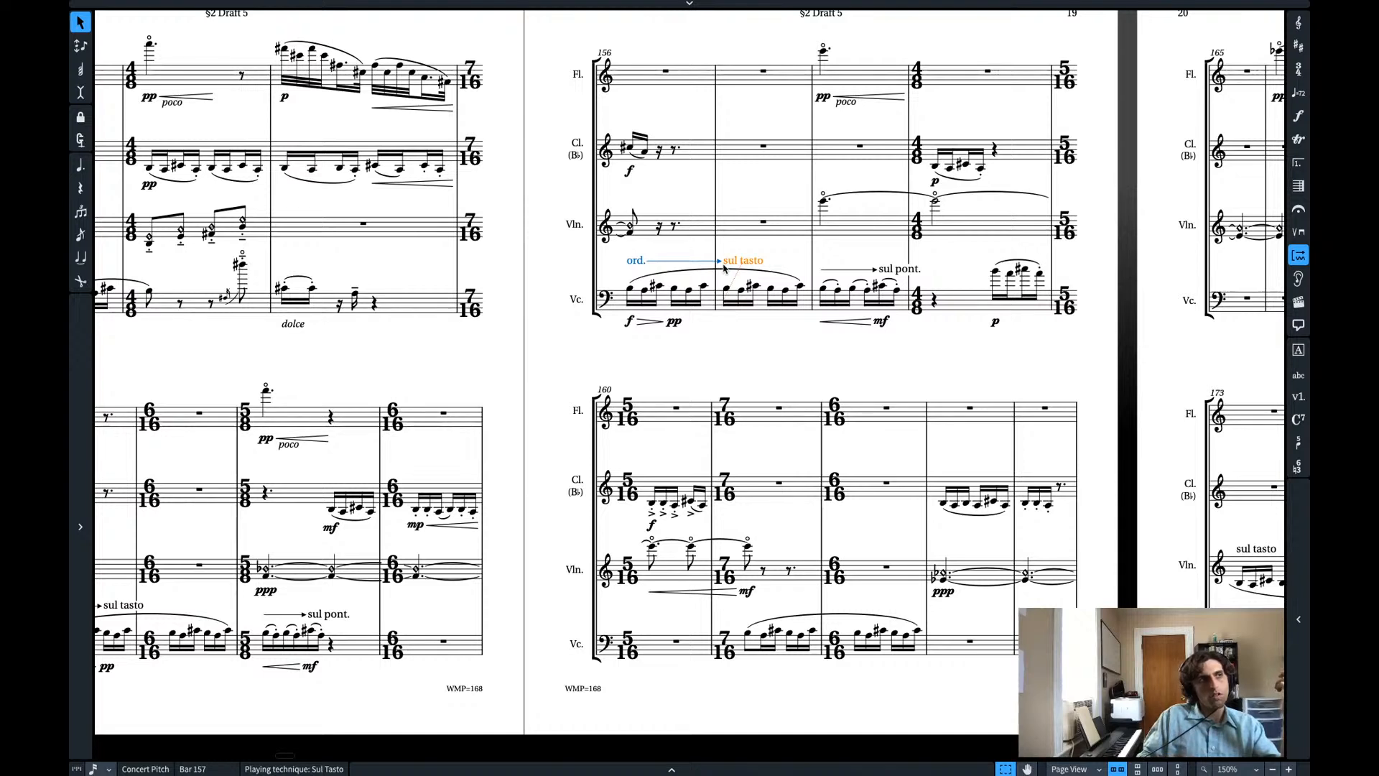
# - Move the cello's sul tasto marking back into bar 156, above the pp, shortening the transition from ord
pyautogui.hotkey('alt', 'Left')
pyautogui.hotkey('alt', 'Left')
pyautogui.hotkey('alt', 'Left')
pyautogui.hotkey('alt', 'Left')
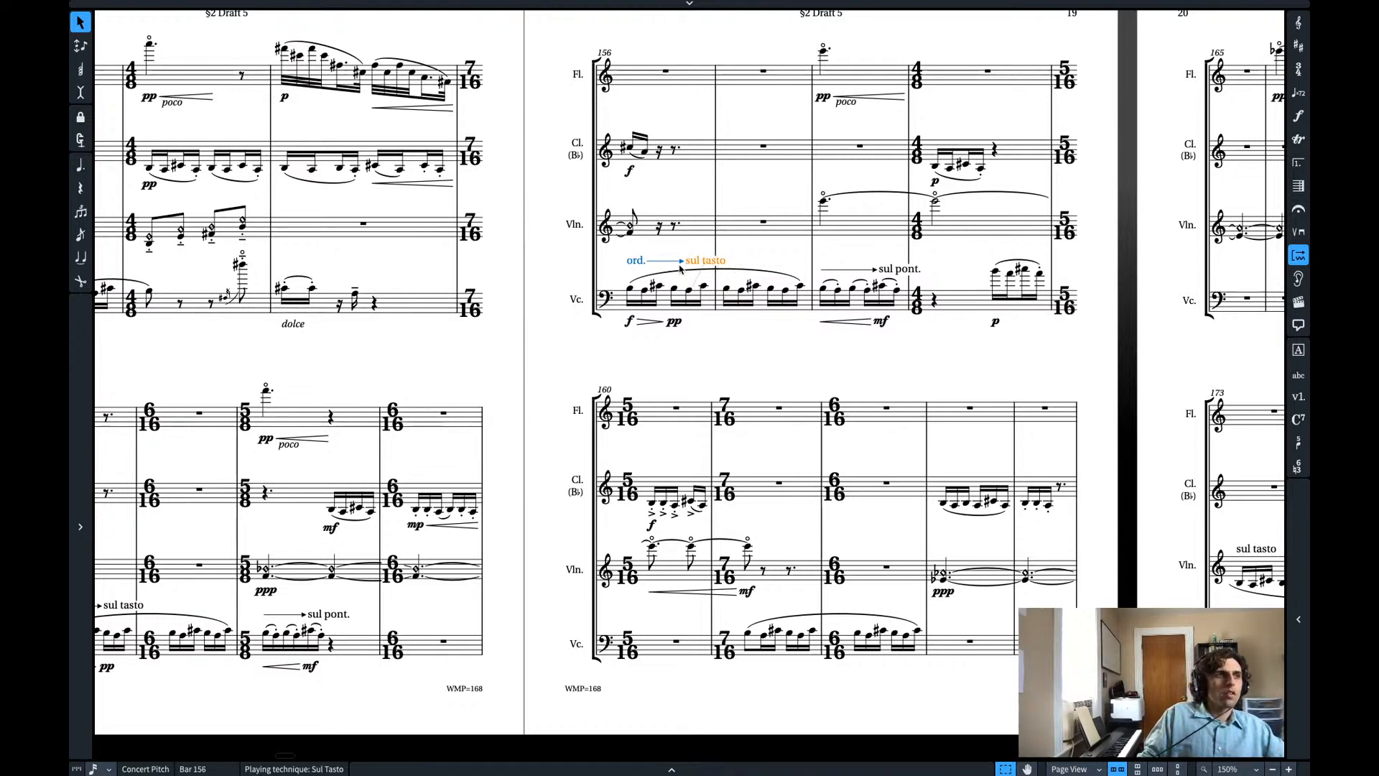
pyautogui.hotkey('alt', 'Right')
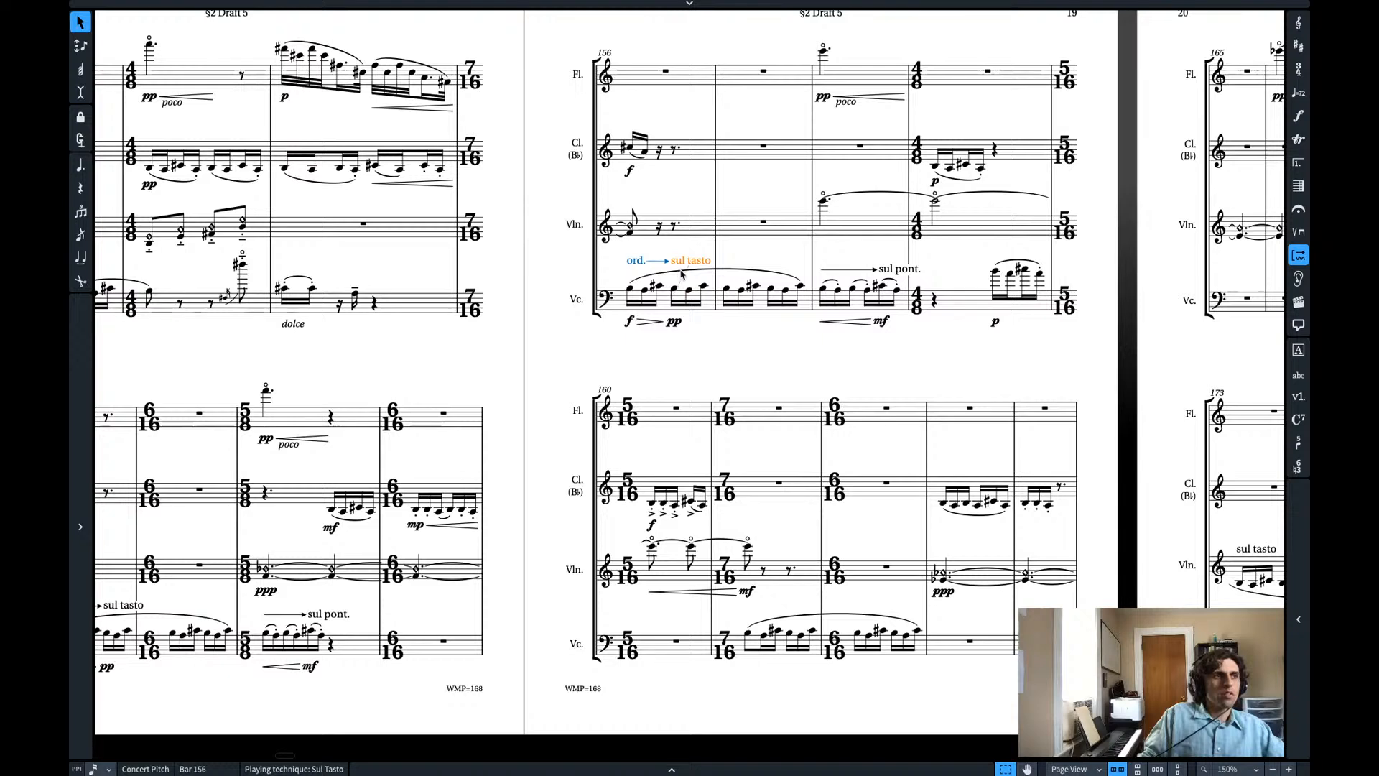
pyautogui.hotkey('alt', 'Right')
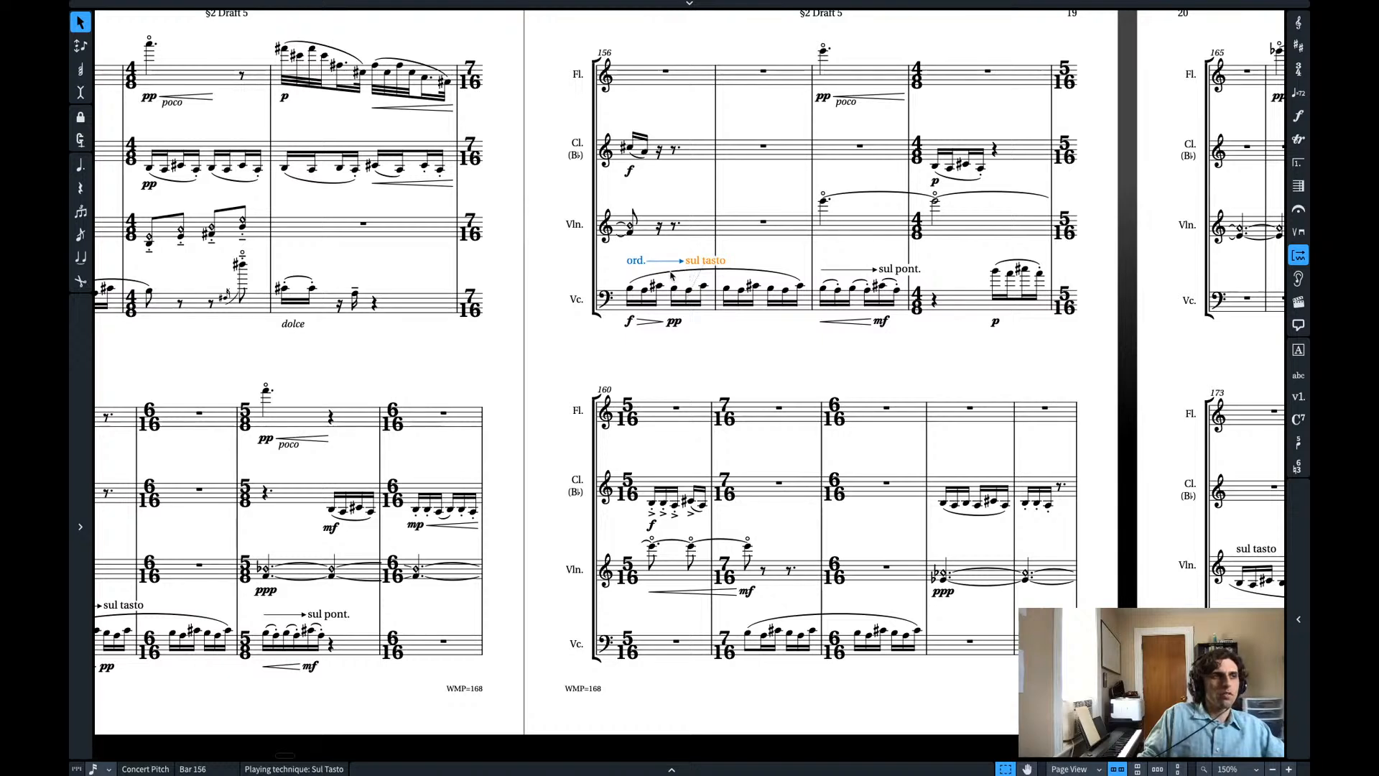
pyautogui.hotkey('alt', 'Left')
# - Copy the cello's ord.-to-sul tasto transition and its f to pp diminuendo from bar 152 to the start of bar 161
pyautogui.hscroll(-2, 709, 313)
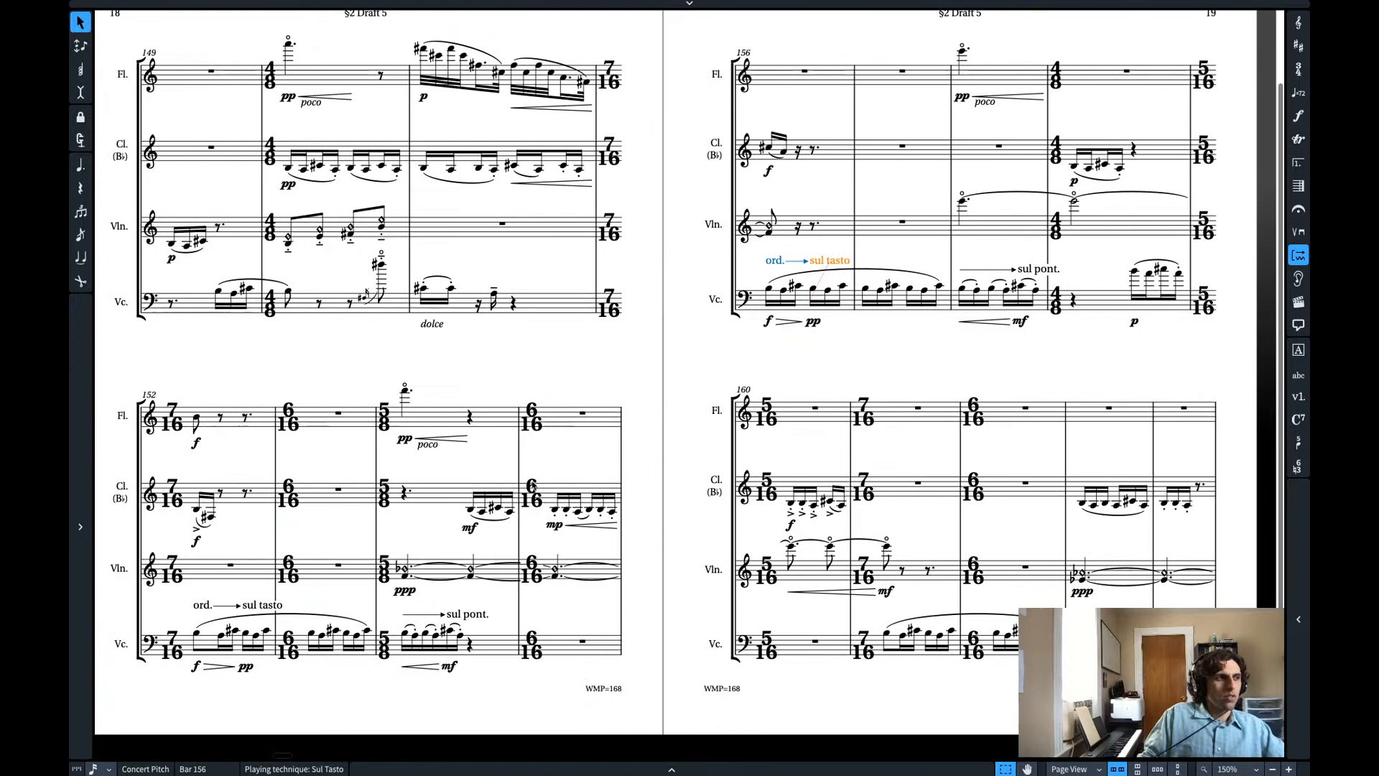
pyautogui.click(262, 606)
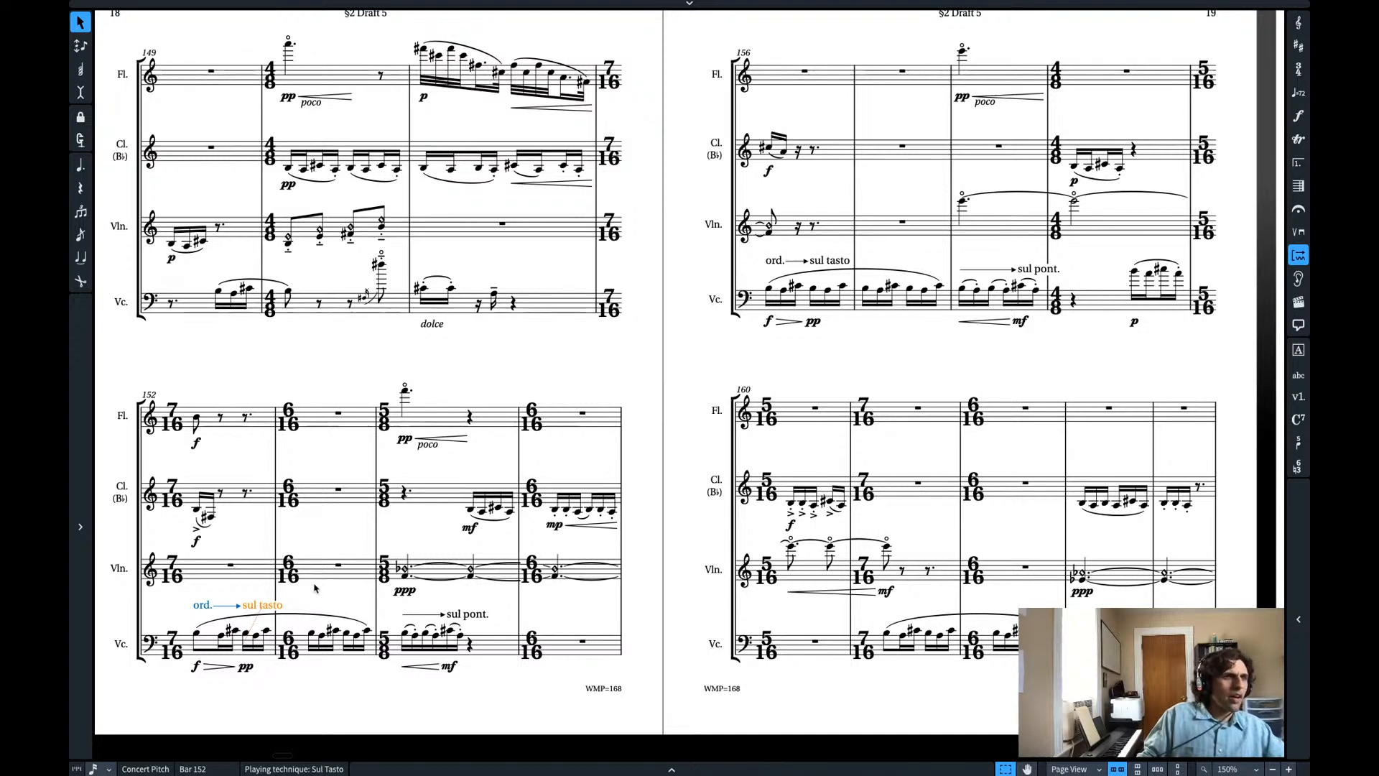
pyautogui.click(772, 261)
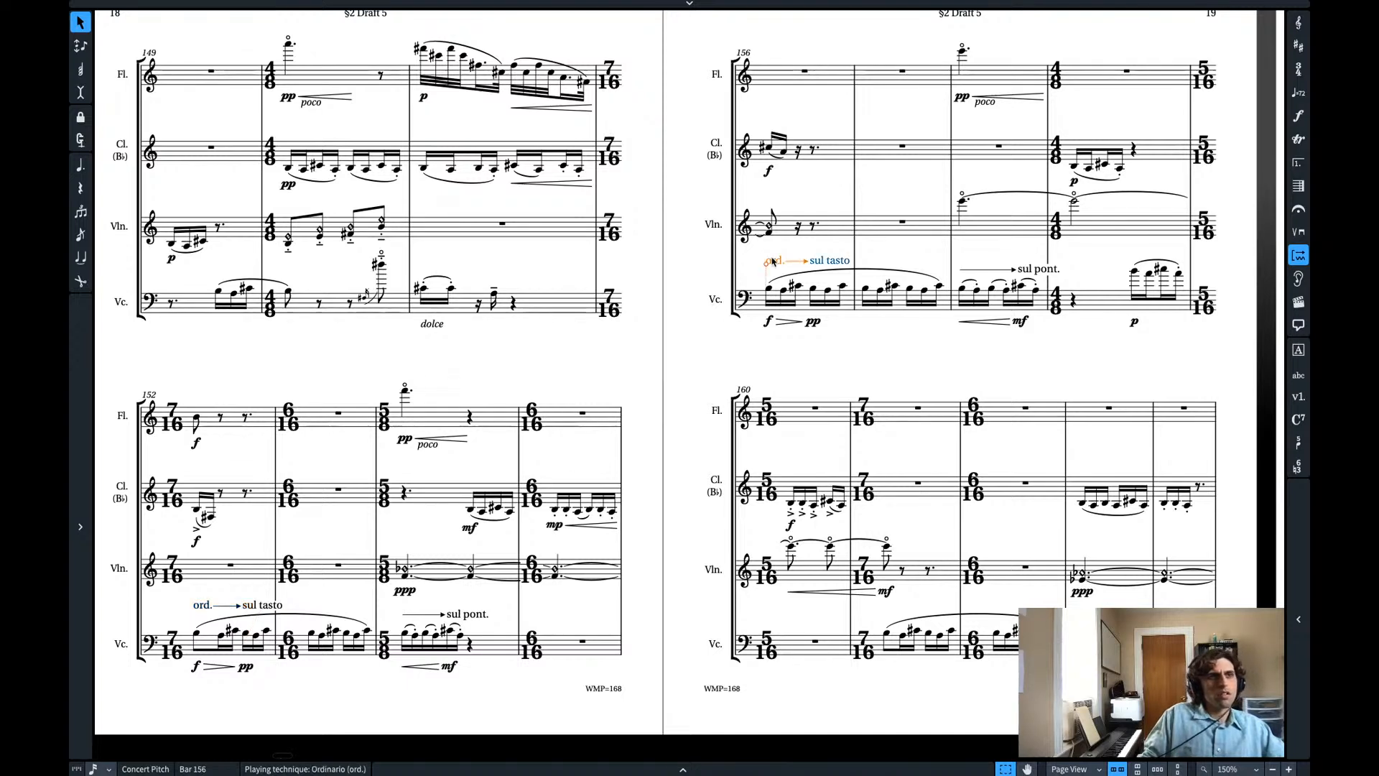
pyautogui.click(212, 607)
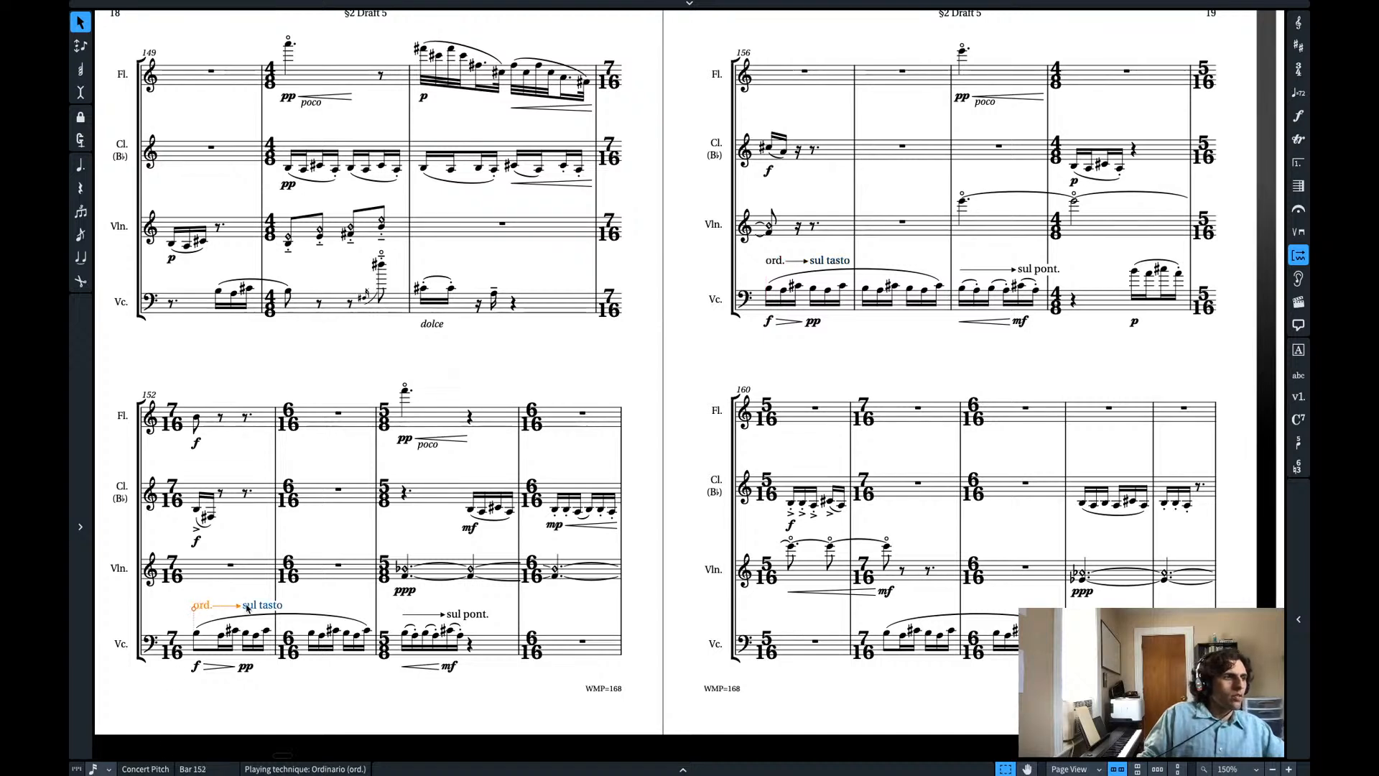
pyautogui.keyDown('ctrl'); pyautogui.click(245, 667); pyautogui.keyUp('ctrl')
pyautogui.keyDown('ctrl'); pyautogui.click(195, 667); pyautogui.keyUp('ctrl')
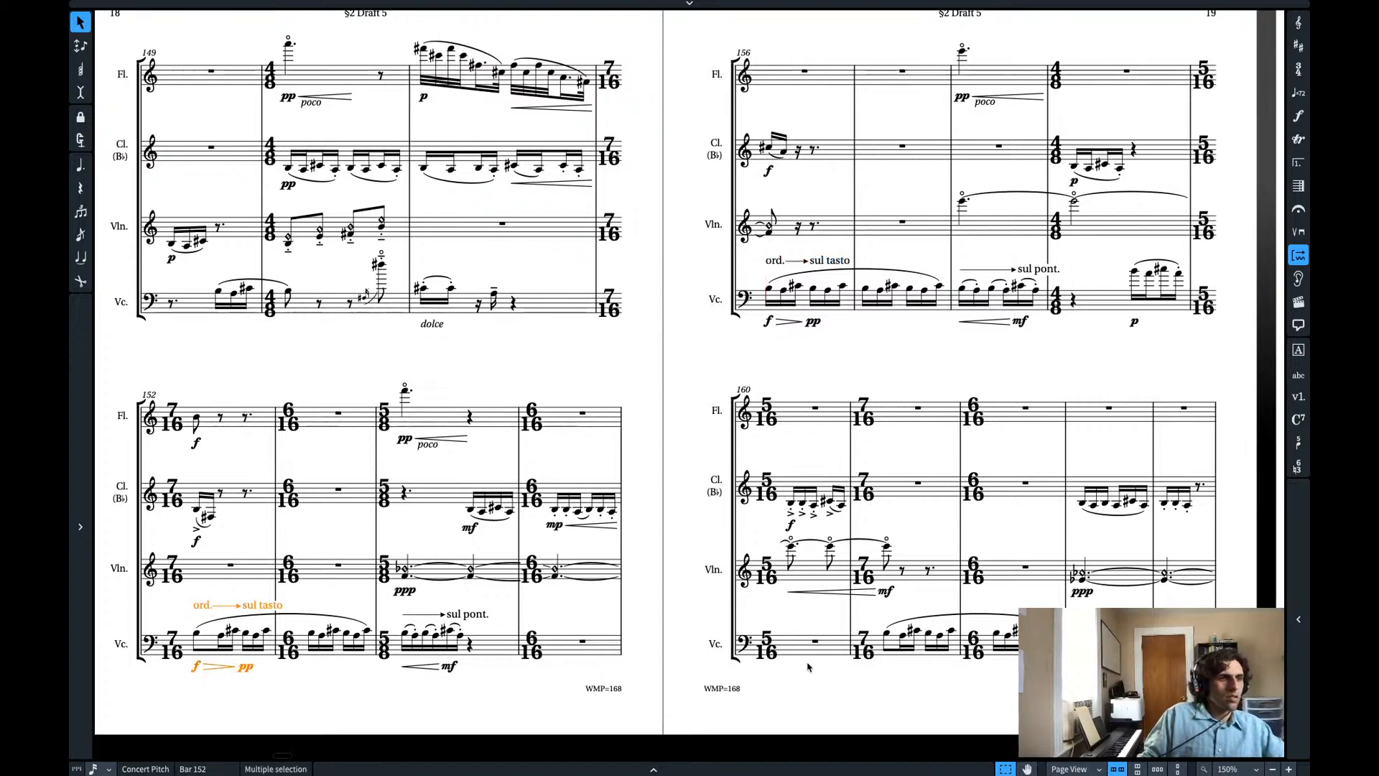
pyautogui.click(888, 634)
pyautogui.hotkey('ctrl', 'v')
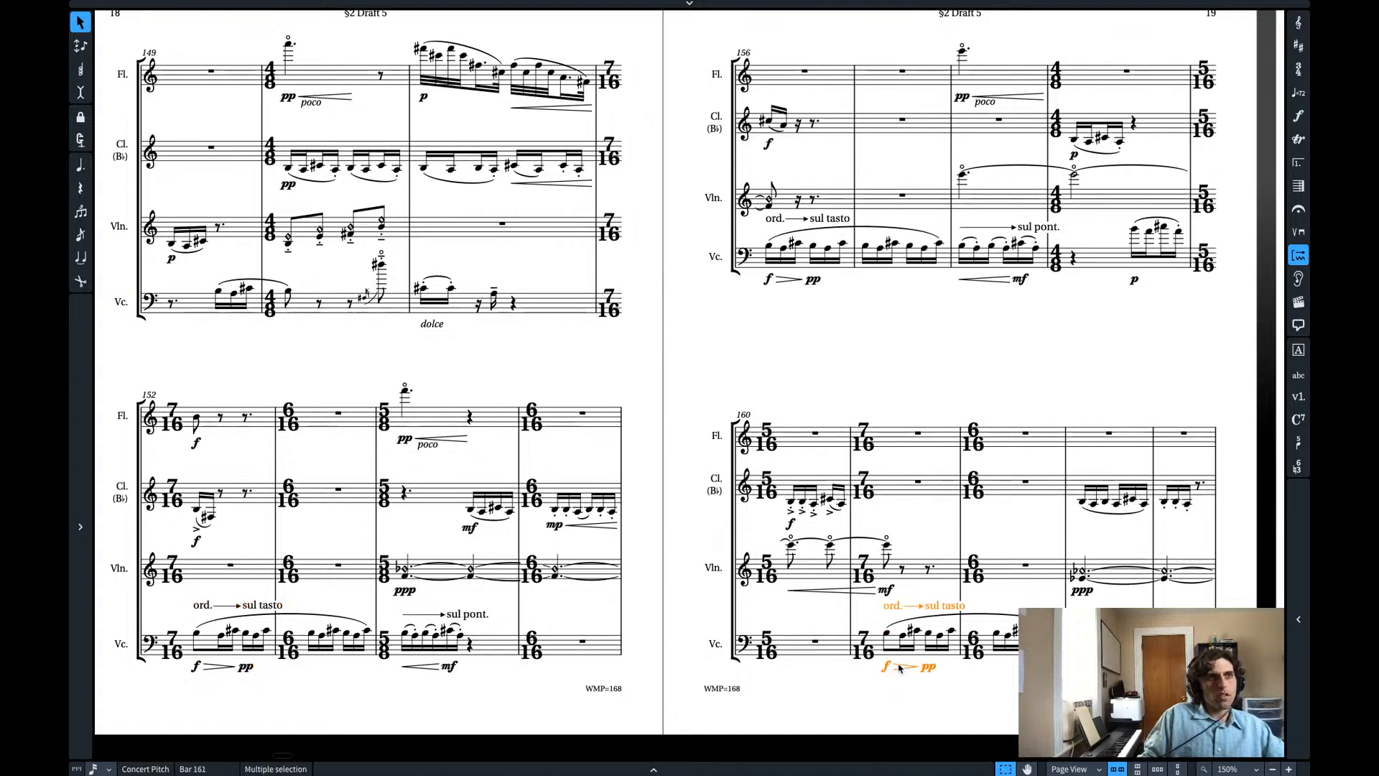
# - Add an ord. playing technique at the first note of the cello's four-sixteenth figure in bar 159
pyautogui.click(1135, 229)
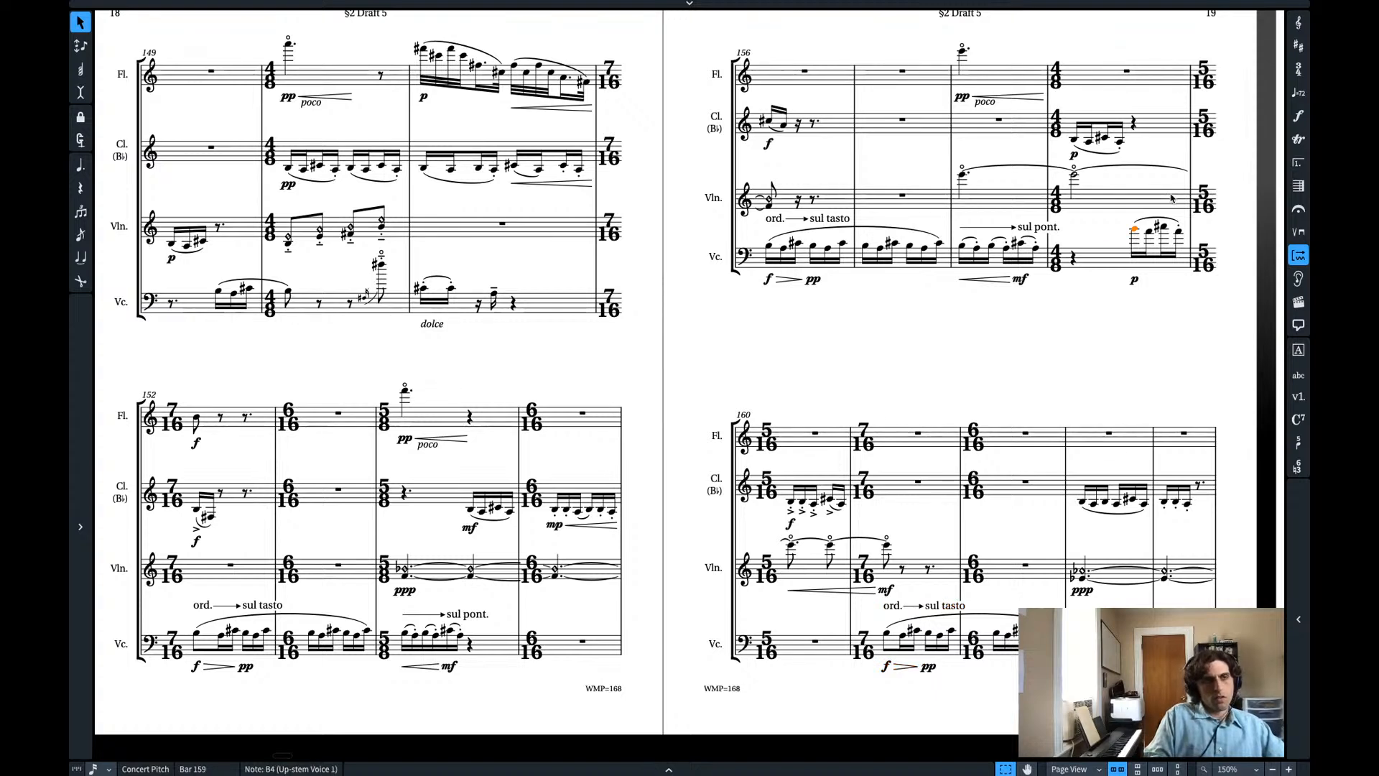
pyautogui.hotkey('shift', 'p')
pyautogui.write('ord')
pyautogui.press('Return')
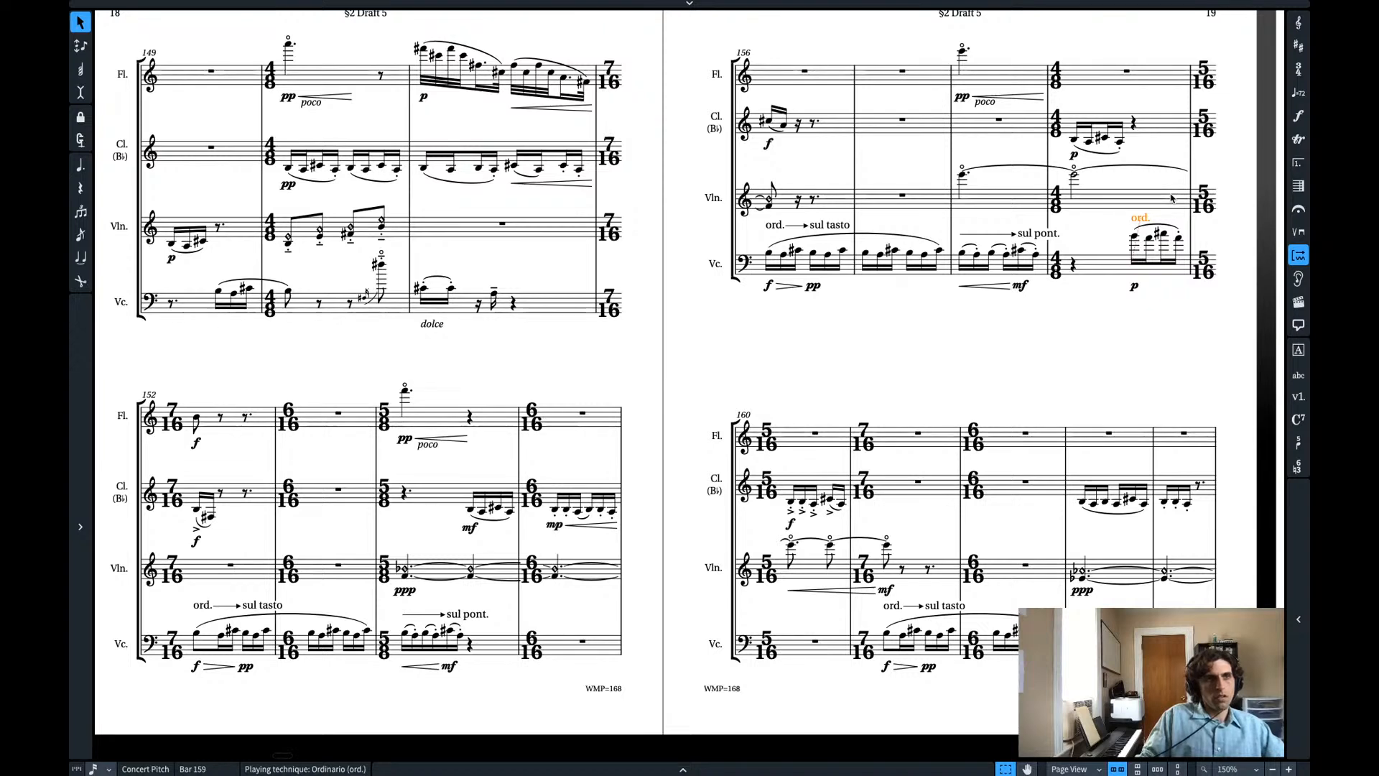
# - Insert a treble clef before the cello's four-sixteenth figure in bar 159
pyautogui.click(1134, 237)
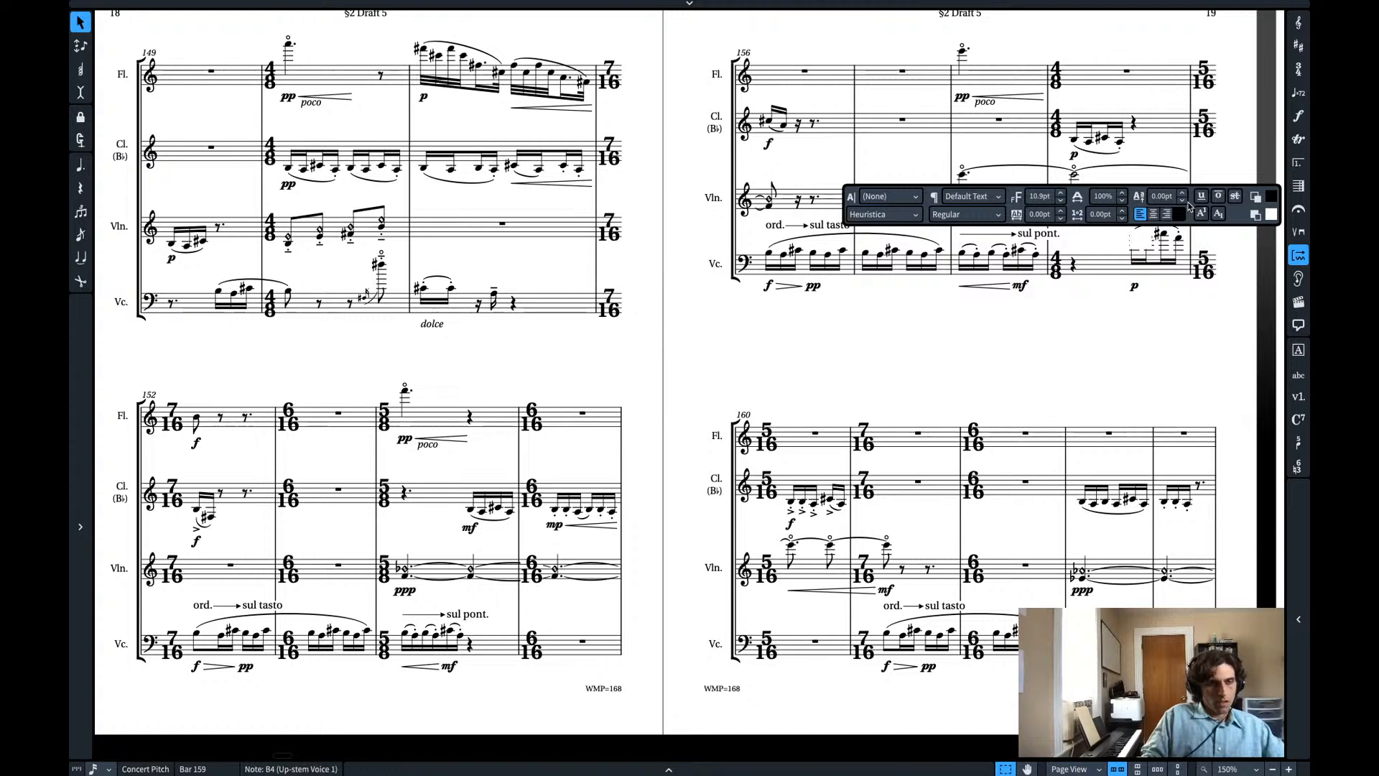
pyautogui.press('Escape')
pyautogui.hotkey('shift', 'c')
pyautogui.write('g')
pyautogui.press('Return')
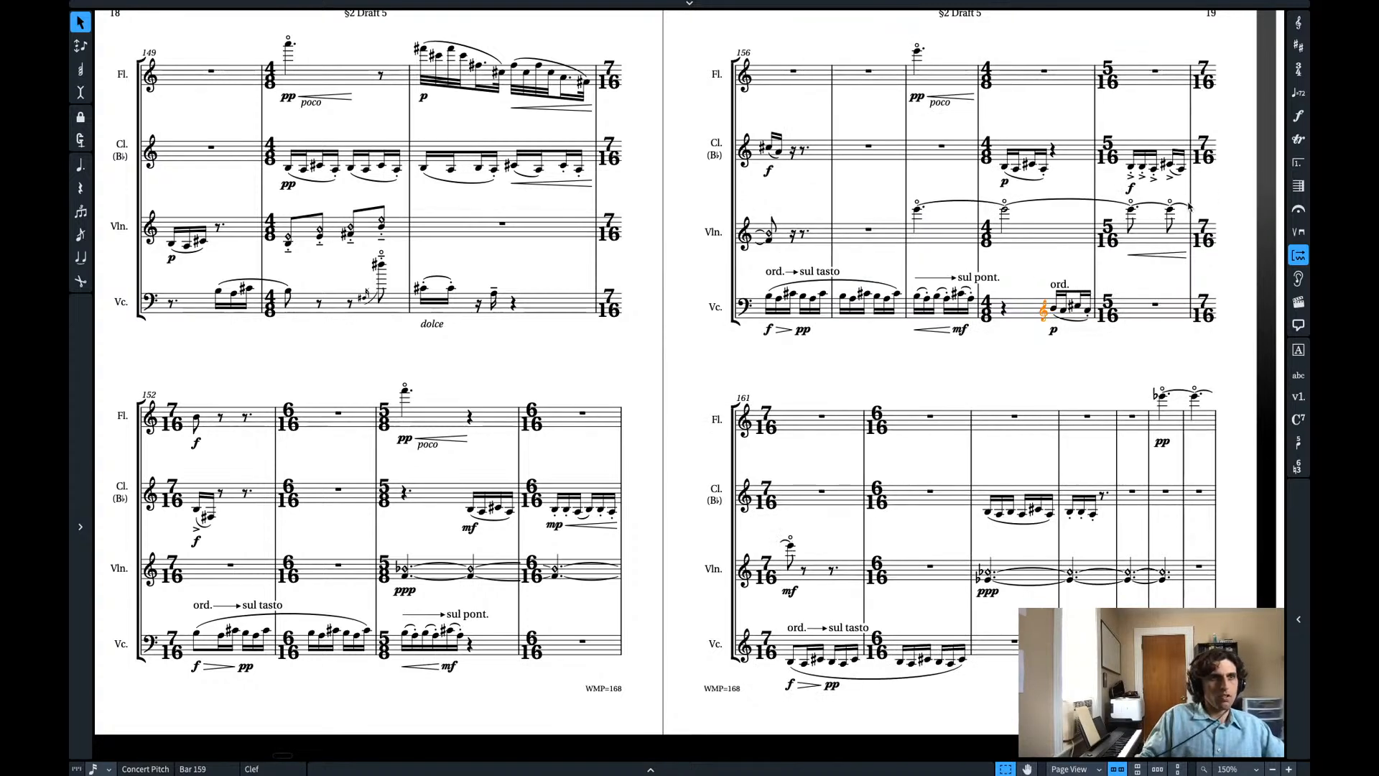
# - Return the cello to bass clef at the start of bar 161
pyautogui.click(790, 662)
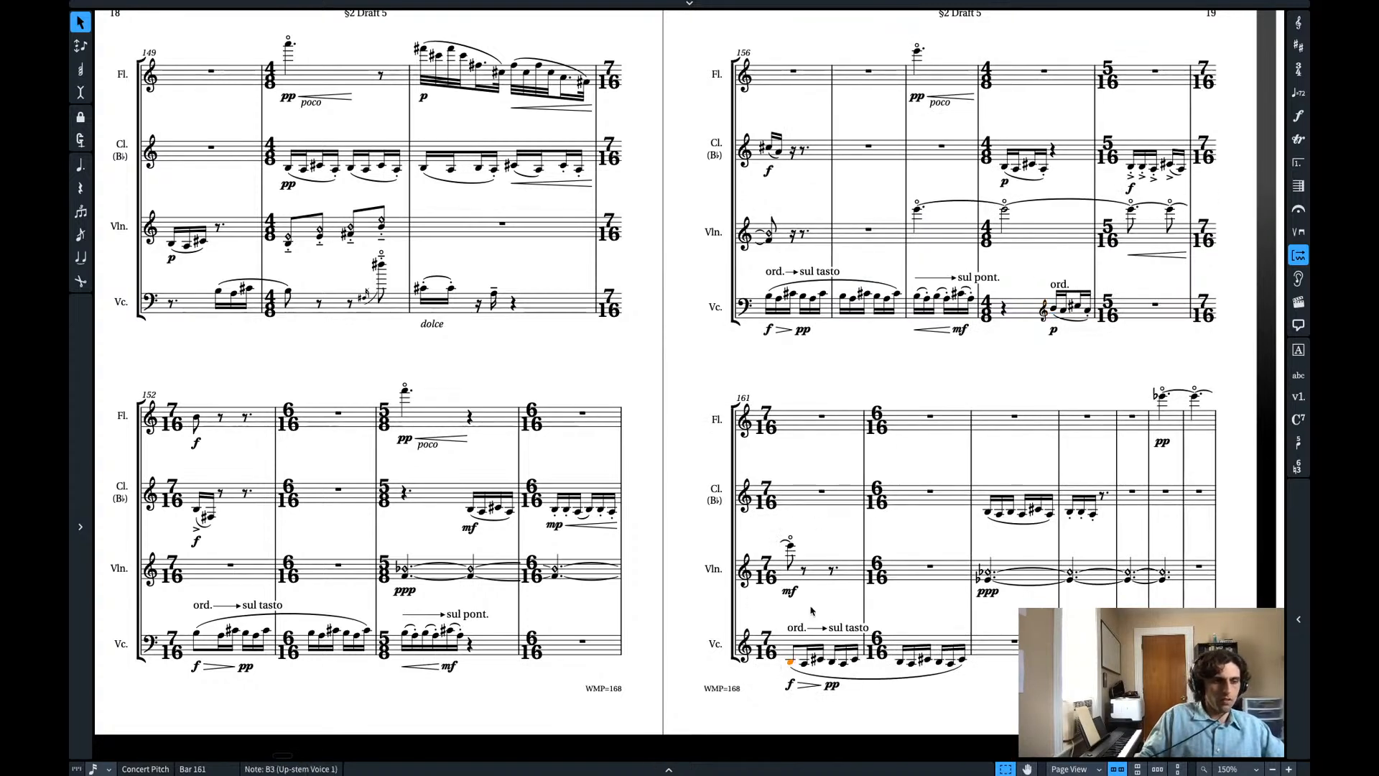
pyautogui.hotkey('shift', 'c')
pyautogui.write('f')
pyautogui.press('Return')
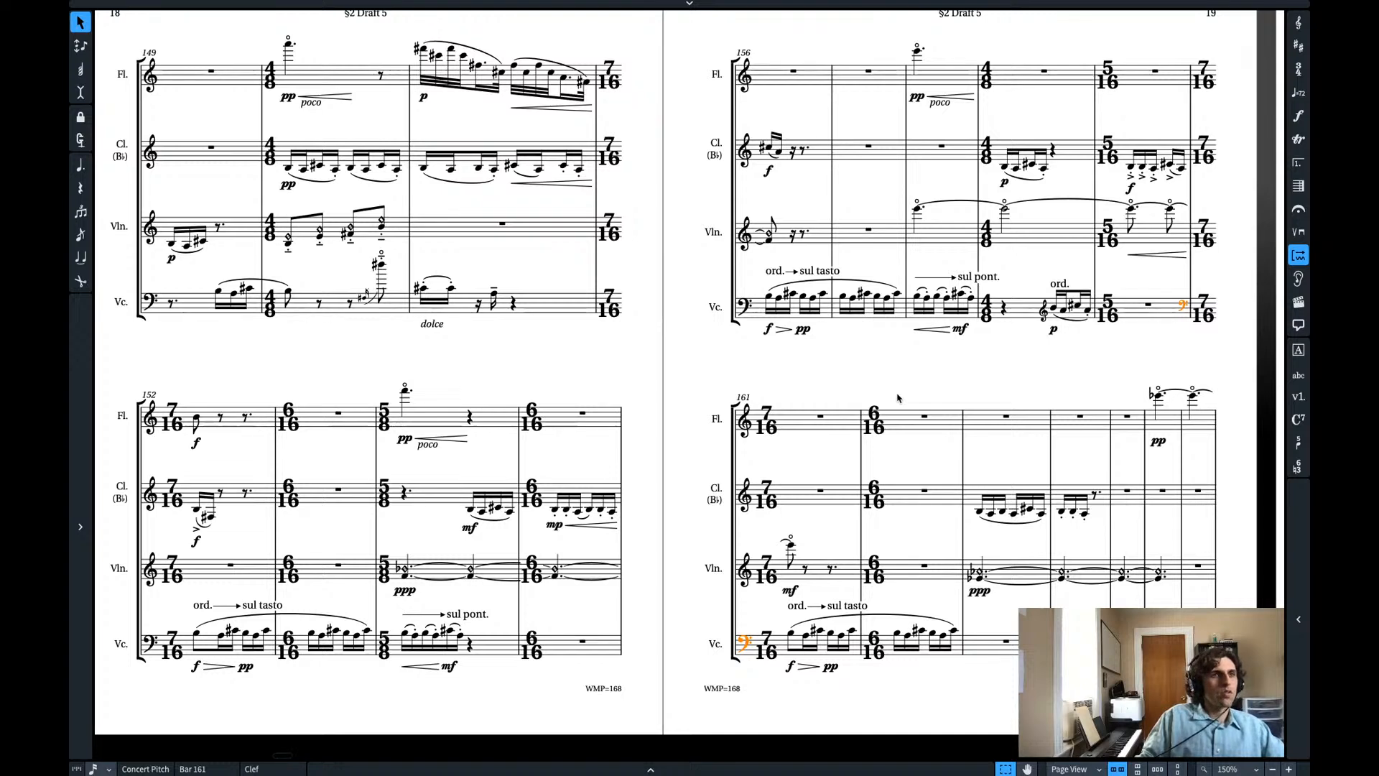
pyautogui.click(986, 348)
# - Play back the revised passage from the flute's note in bar 152 into the mid-160s bars
pyautogui.hscroll(-5, 669, 405)
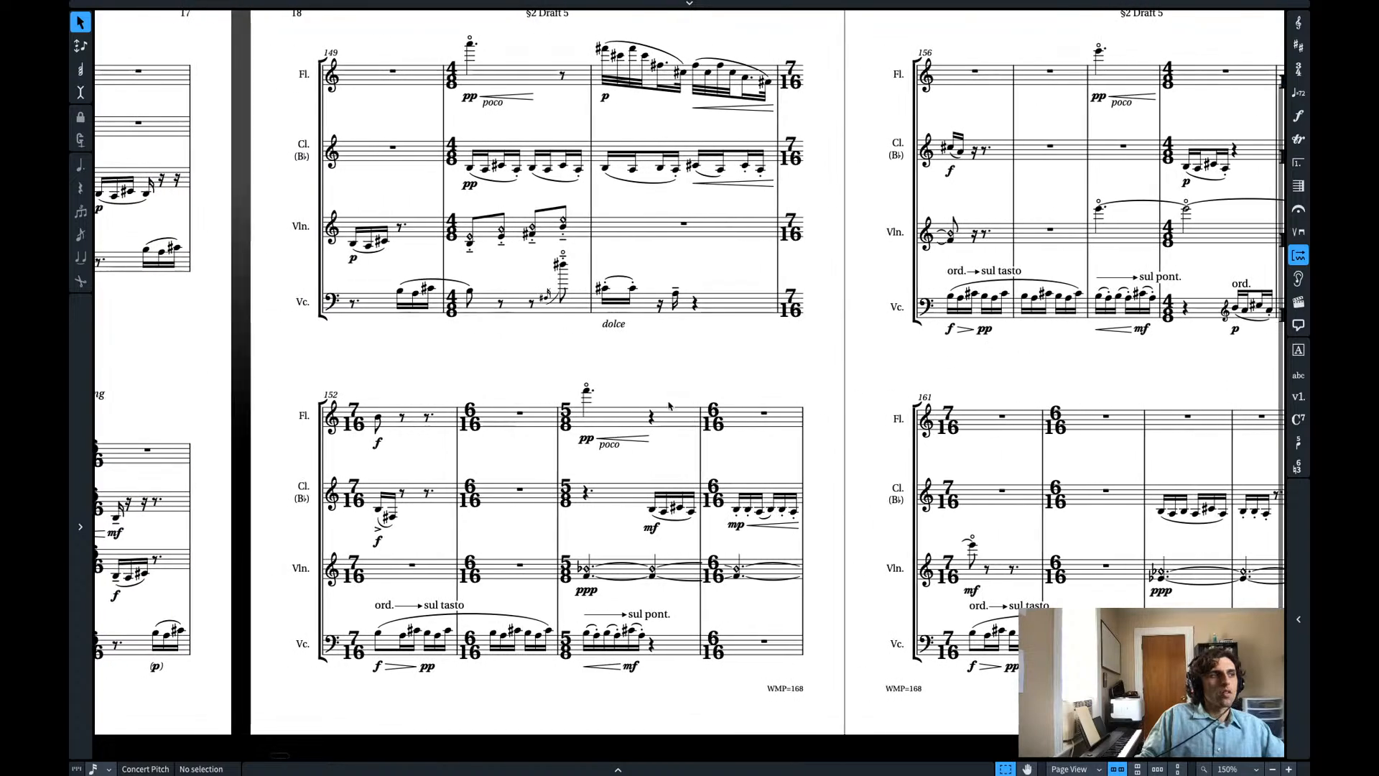
pyautogui.hscroll(1, 389, 449)
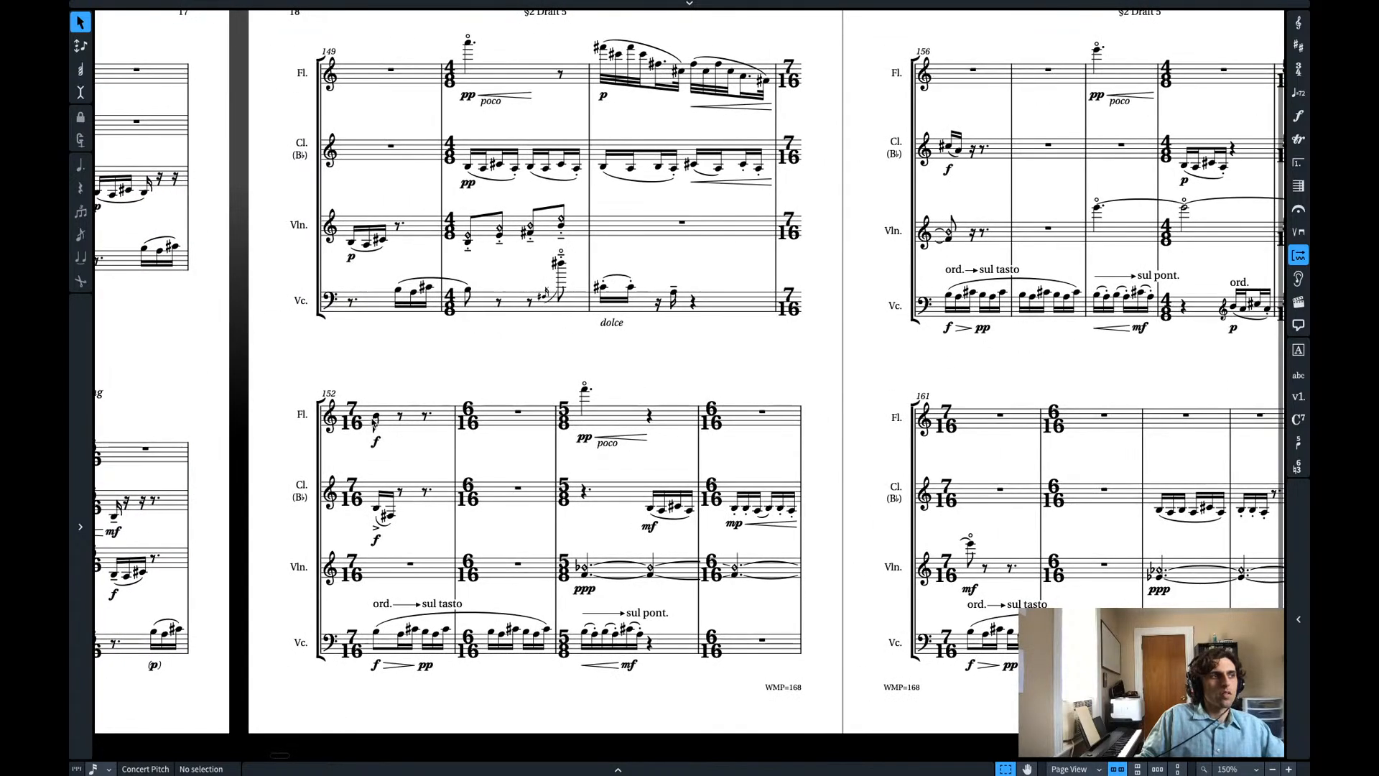
pyautogui.click(375, 421)
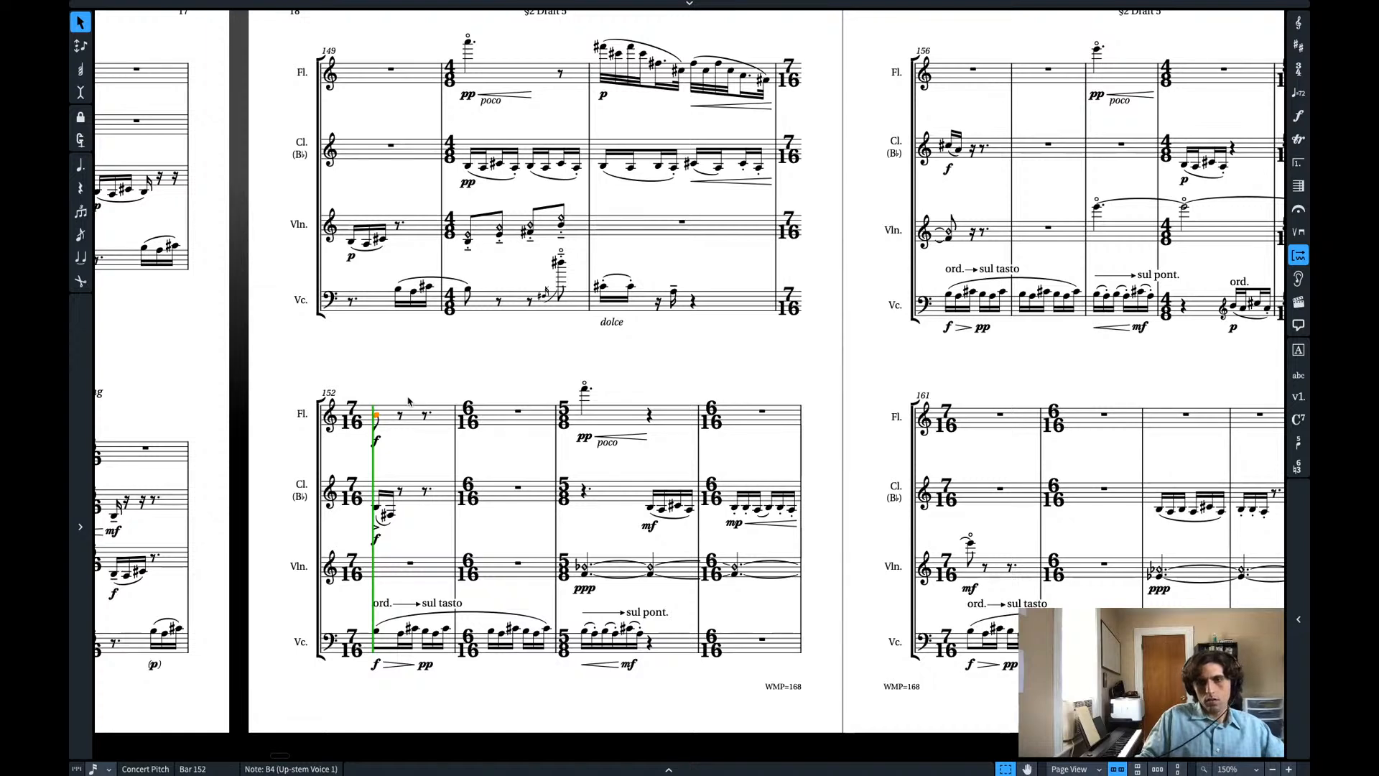
pyautogui.press('space')
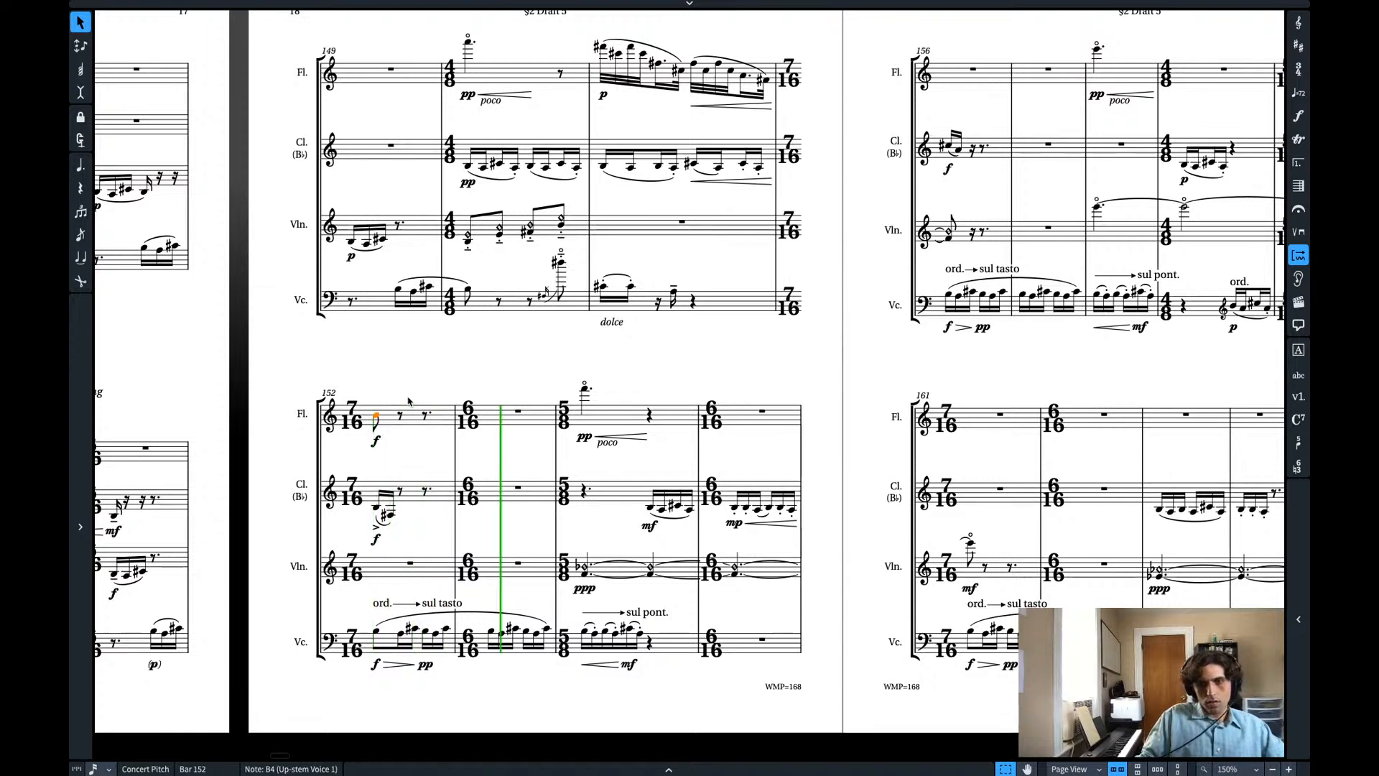
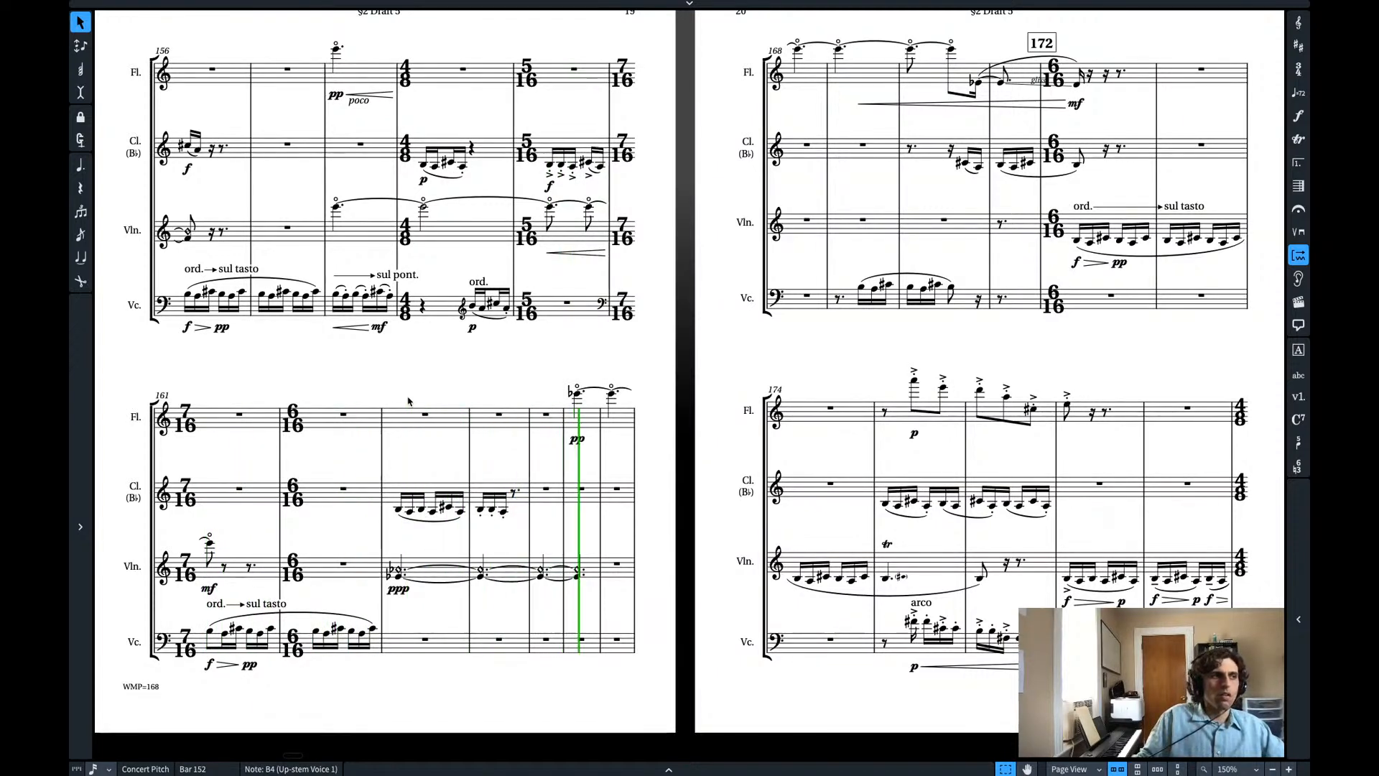
pyautogui.press('space')
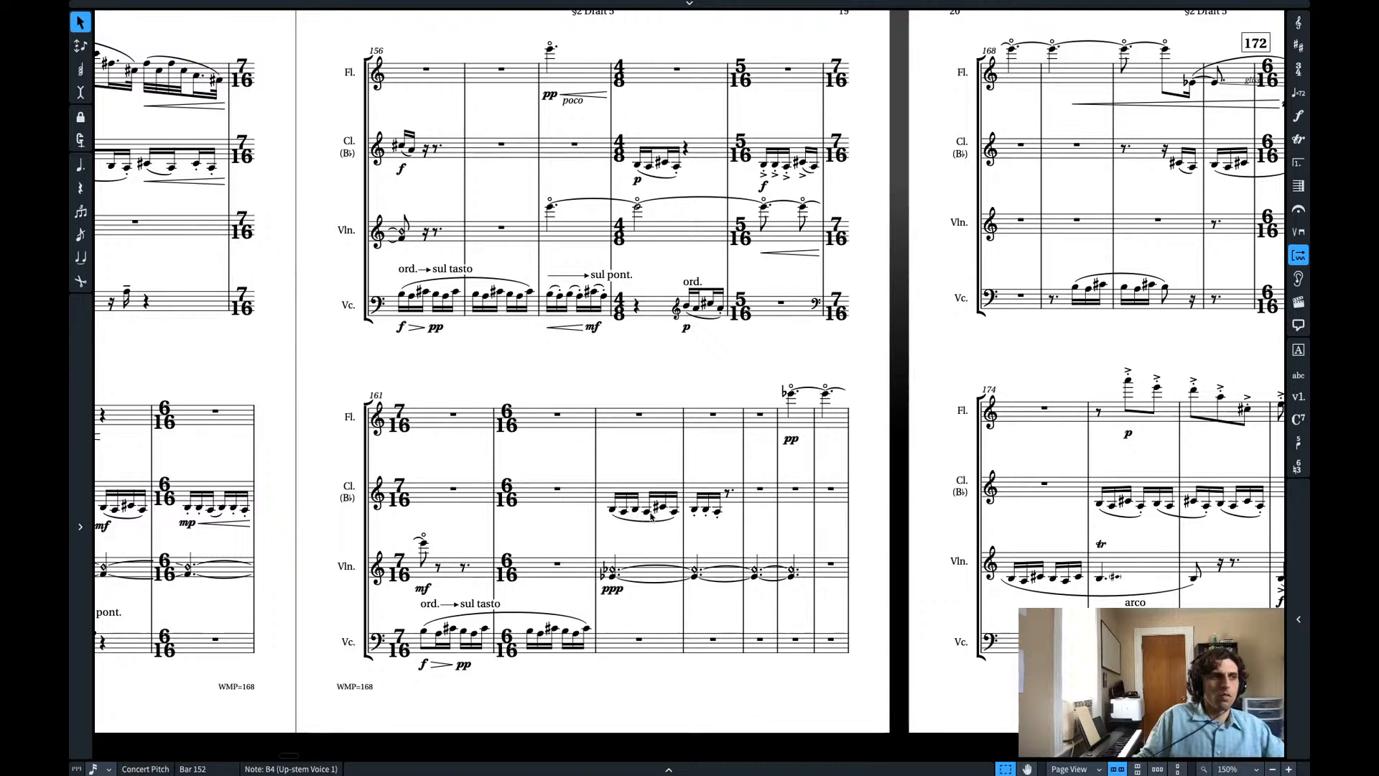
# - Copy the clarinet's sixteenth-note phrase from bars 163–164 to the start of bar 165
pyautogui.hscroll(-3, 698, 517)
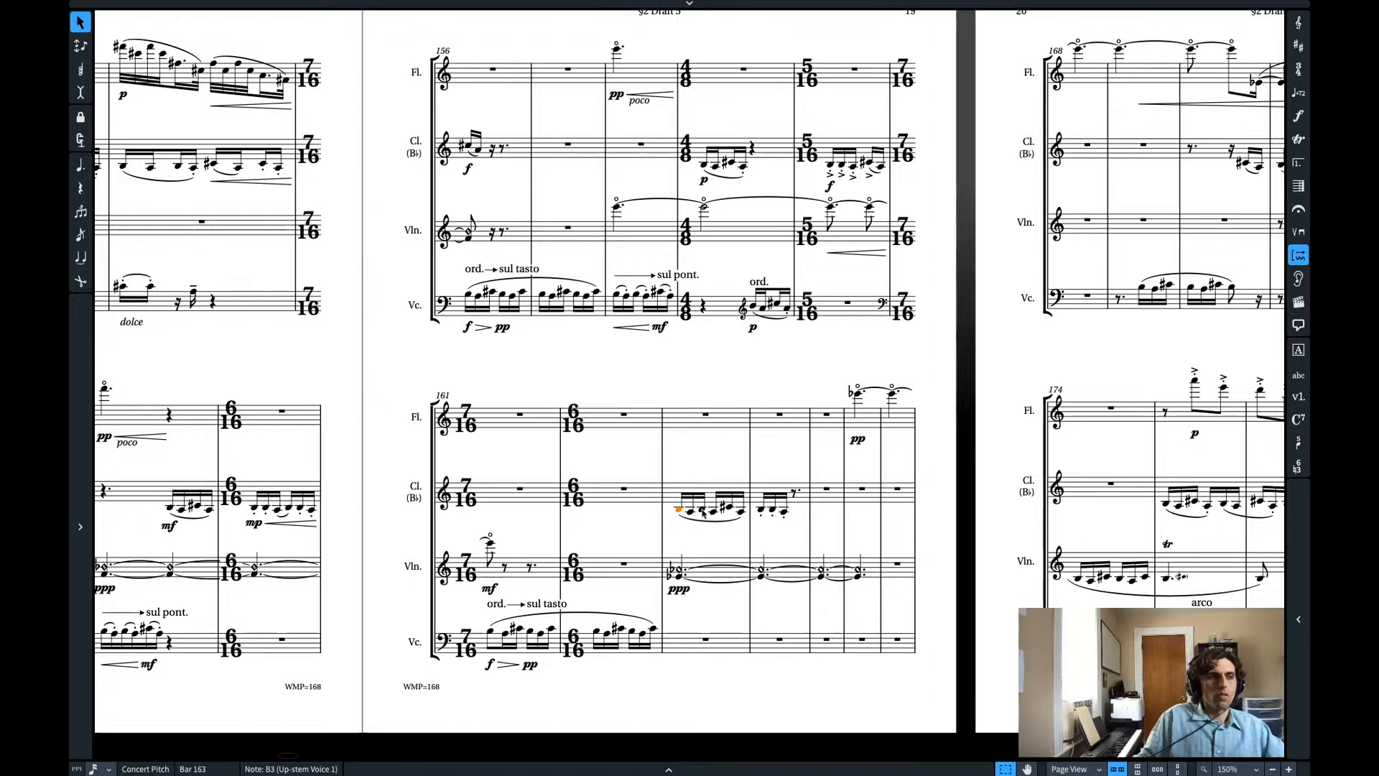
pyautogui.keyDown('shift'); pyautogui.click(741, 511); pyautogui.keyUp('shift')
pyautogui.click(784, 517)
pyautogui.click(784, 512)
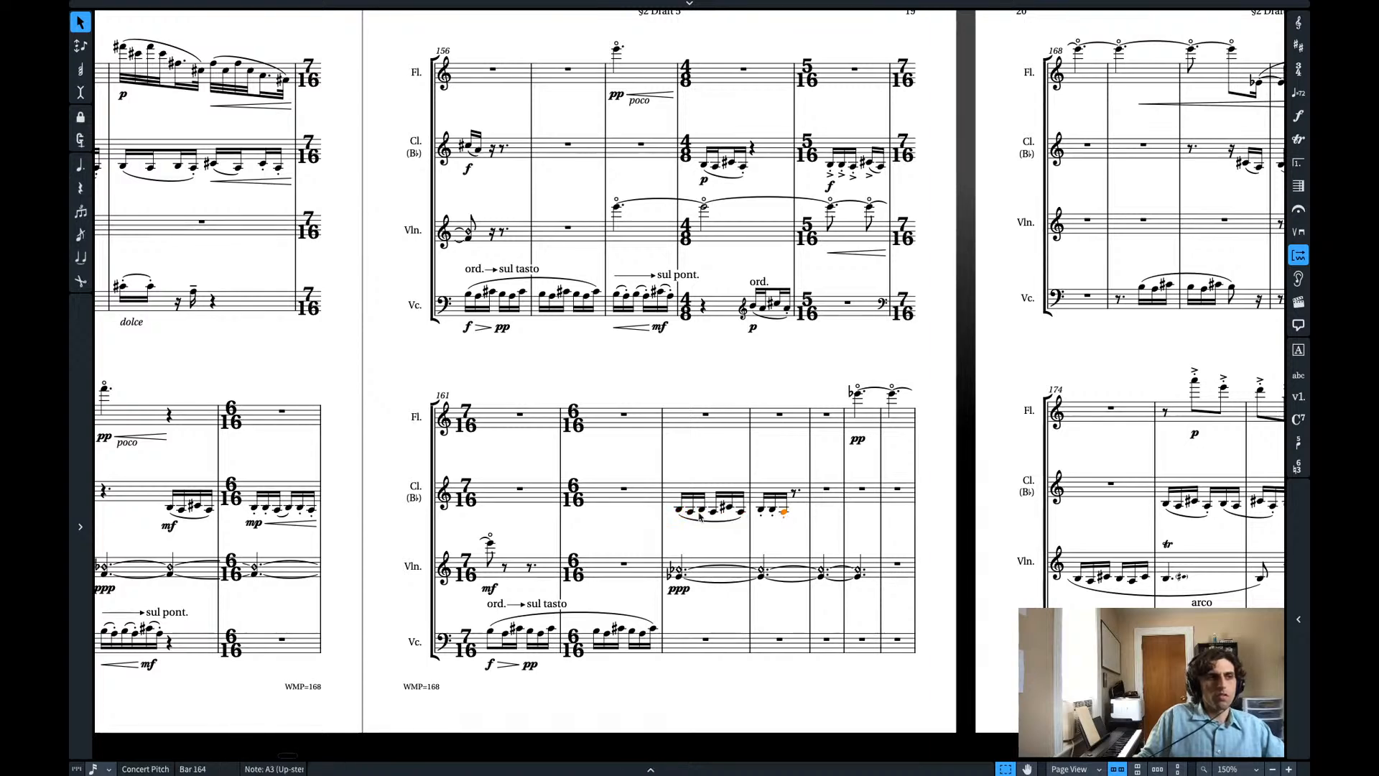
pyautogui.keyDown('shift'); pyautogui.click(678, 510); pyautogui.keyUp('shift')
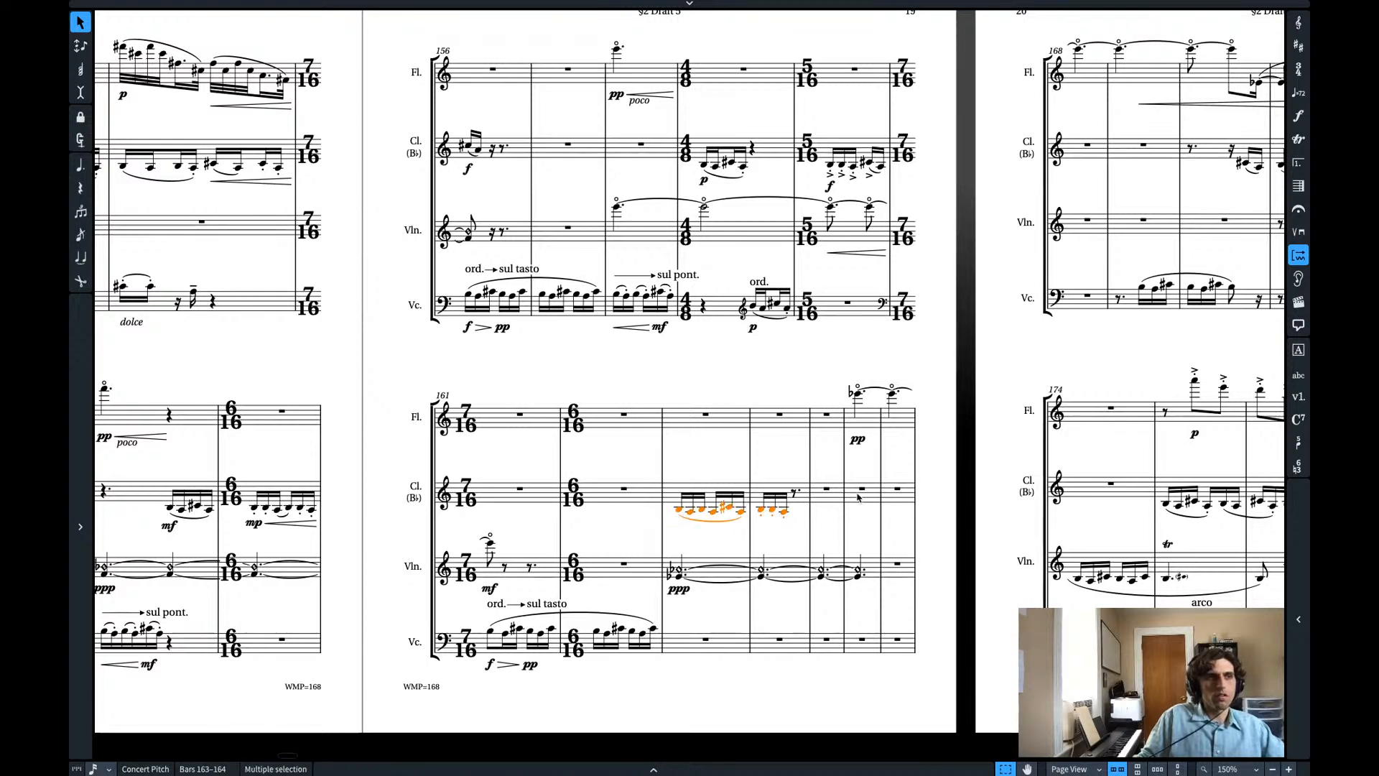
pyautogui.click(826, 491)
pyautogui.press('super+v')
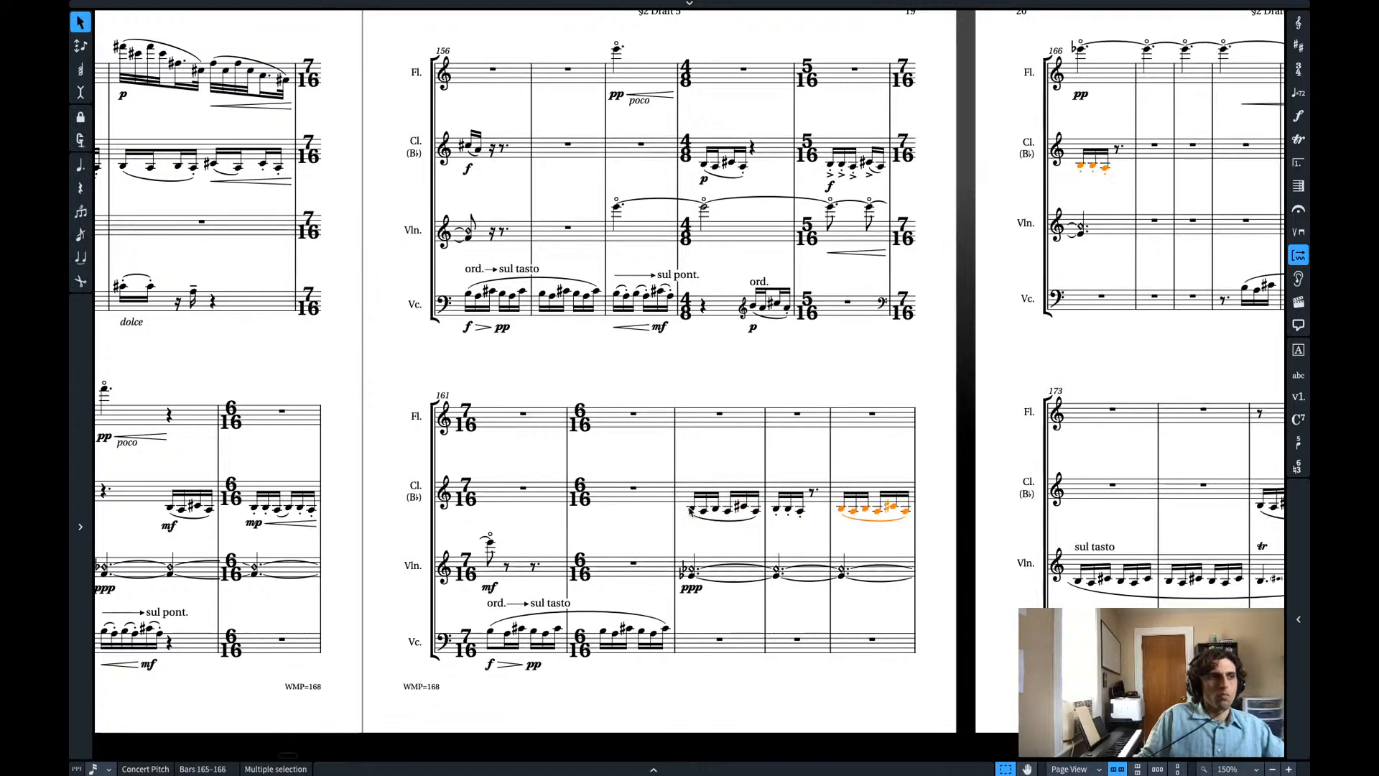
pyautogui.press('Escape')
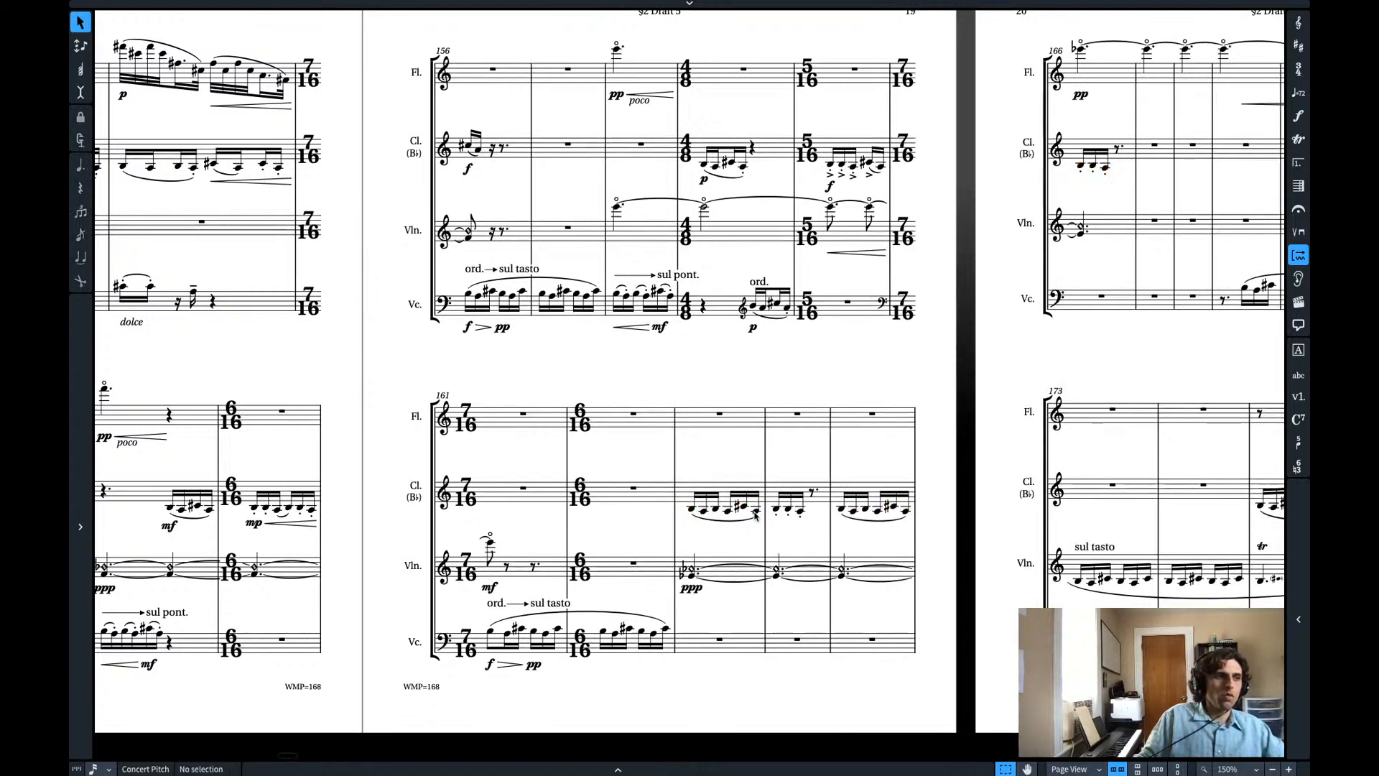
# - Replace the clarinet's six sixteenths in bar 163 with the slurred four-note p figure from bar 159, and repeat that figure once
pyautogui.click(755, 516)
pyautogui.keyDown('shift'); pyautogui.click(690, 510); pyautogui.keyUp('shift')
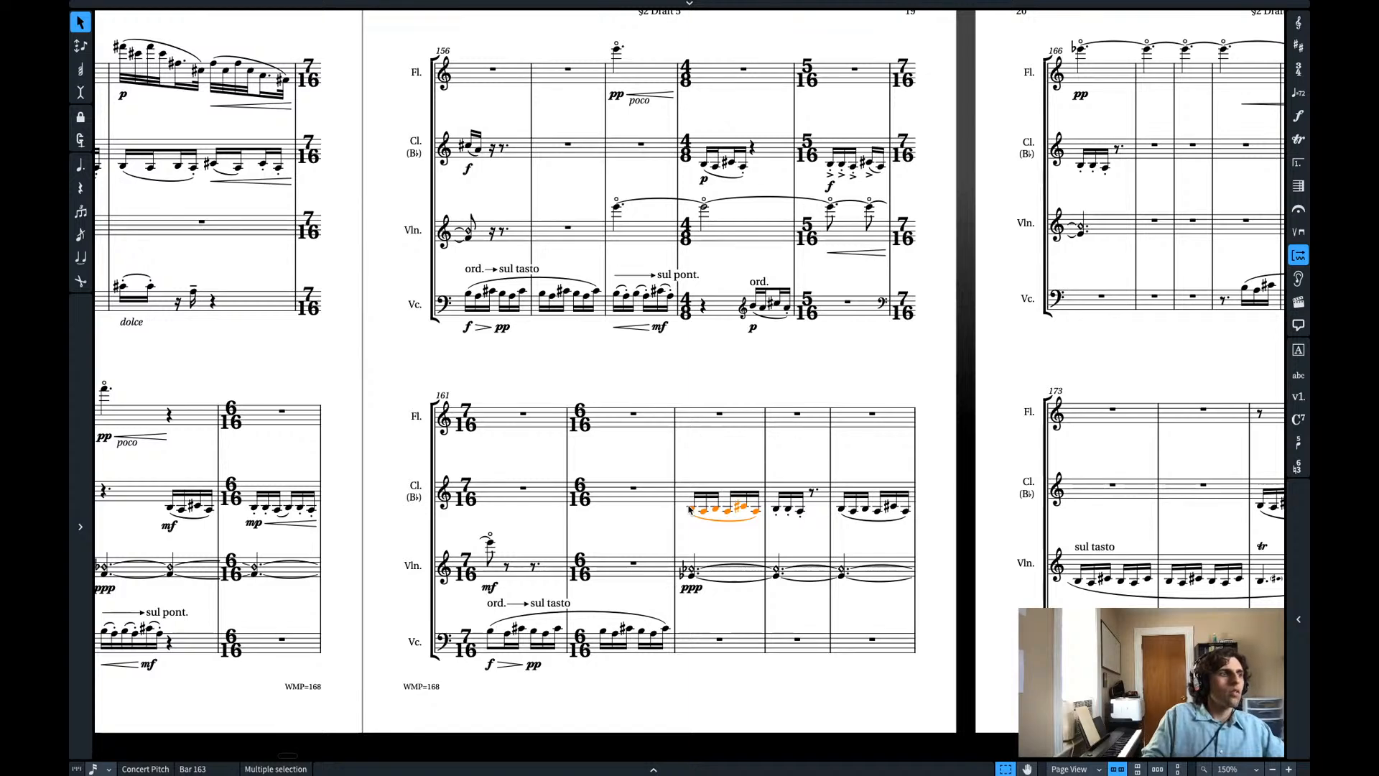
pyautogui.press('Delete')
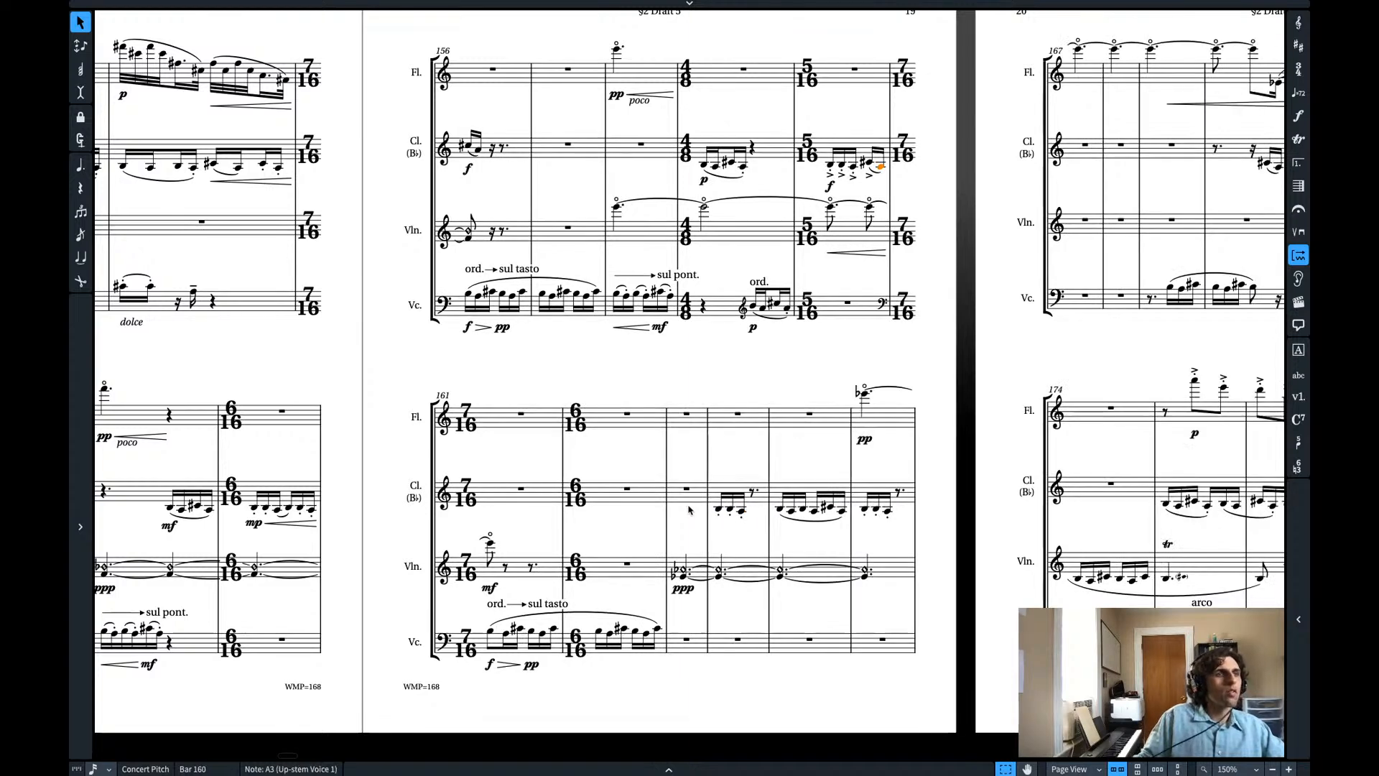
pyautogui.click(701, 167)
pyautogui.keyDown('shift'); pyautogui.click(742, 169); pyautogui.keyUp('shift')
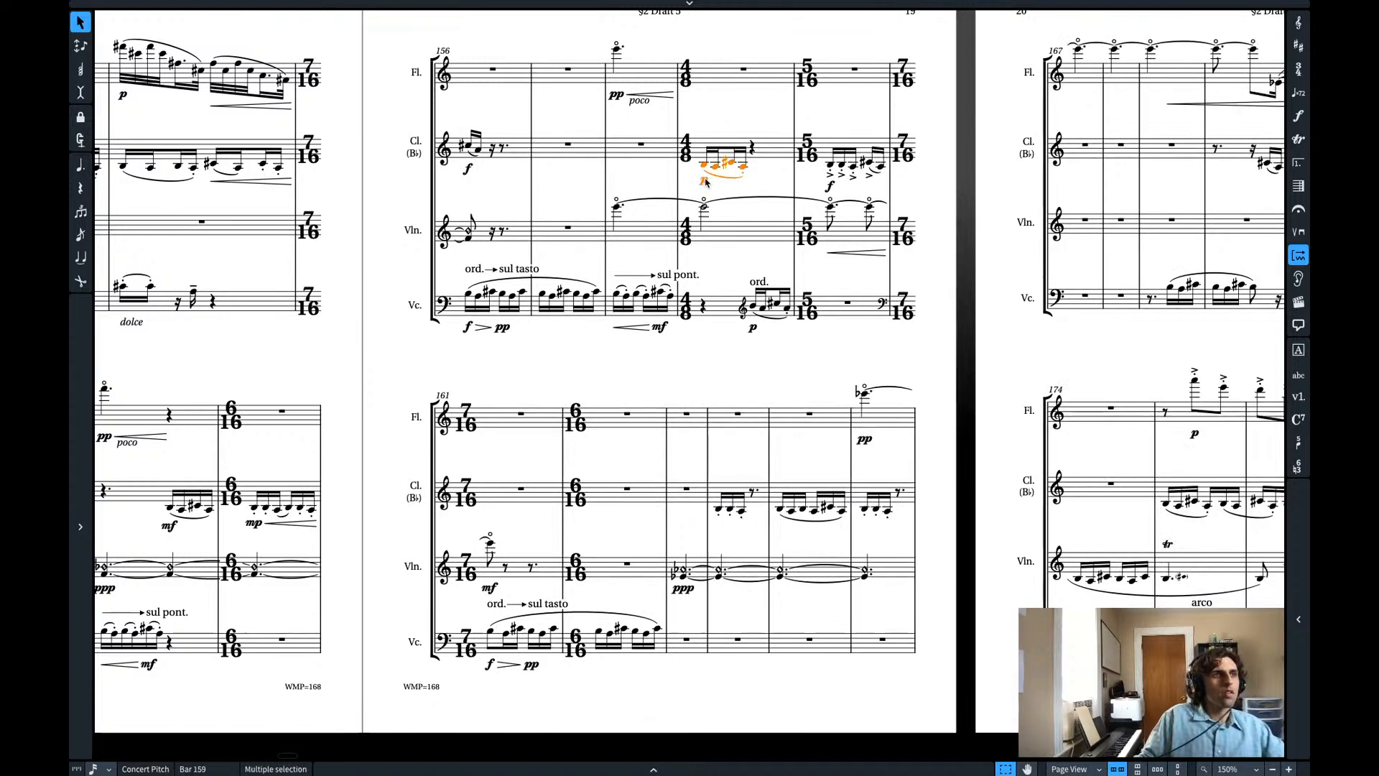
pyautogui.click(688, 490)
pyautogui.hotkey('ctrl', 'v')
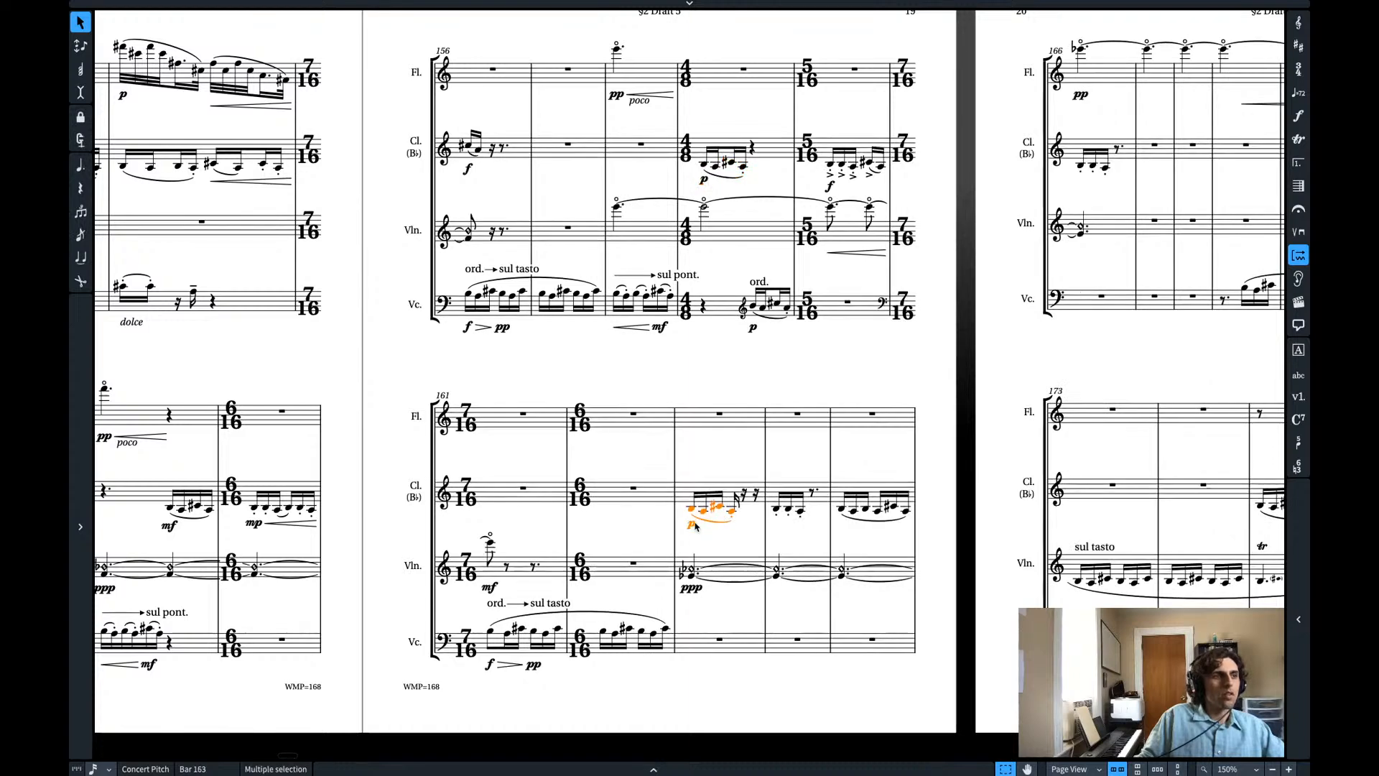
pyautogui.press('r')
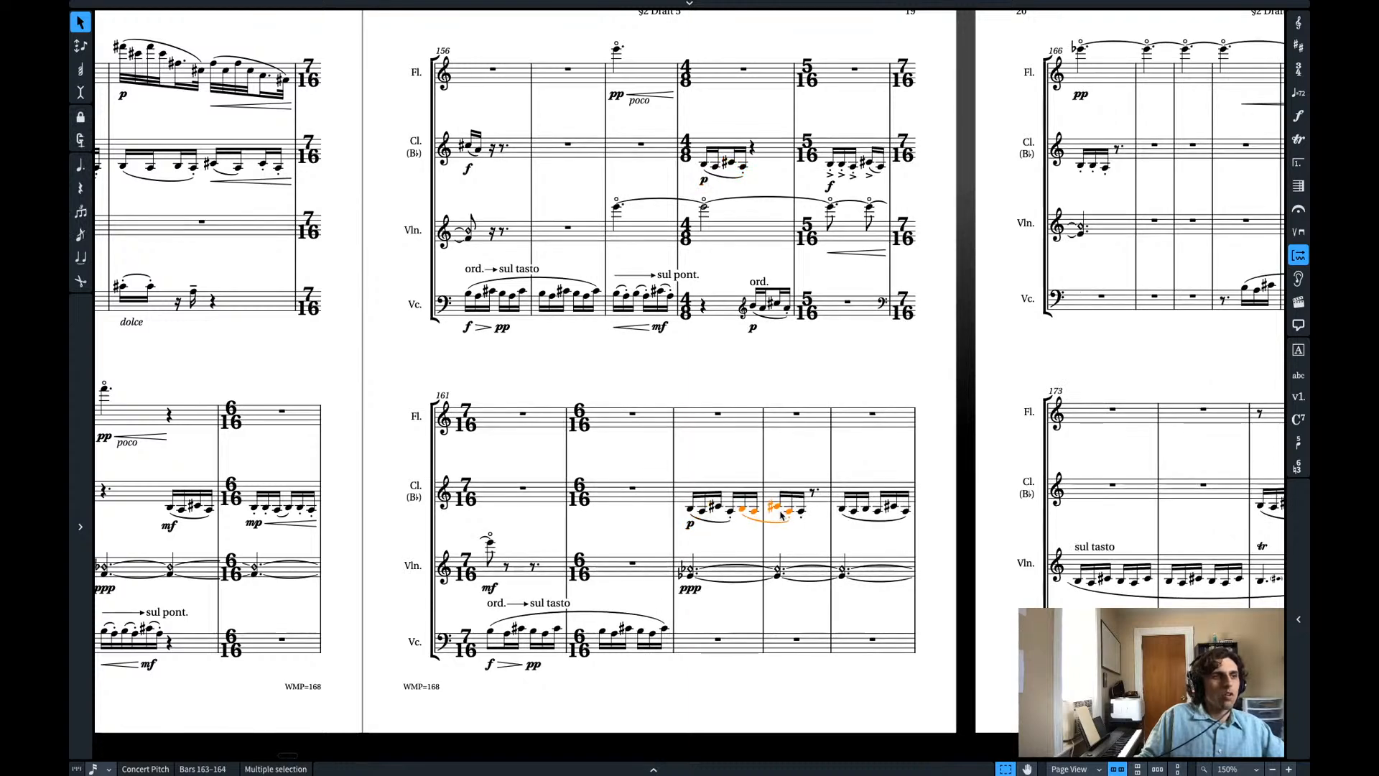
# - Shift the clarinet's bars 165–166 phrase two sixteenths later and fill the gap from bar 164 with bar 155's six-note figure, without dynamics
pyautogui.click(260, 522)
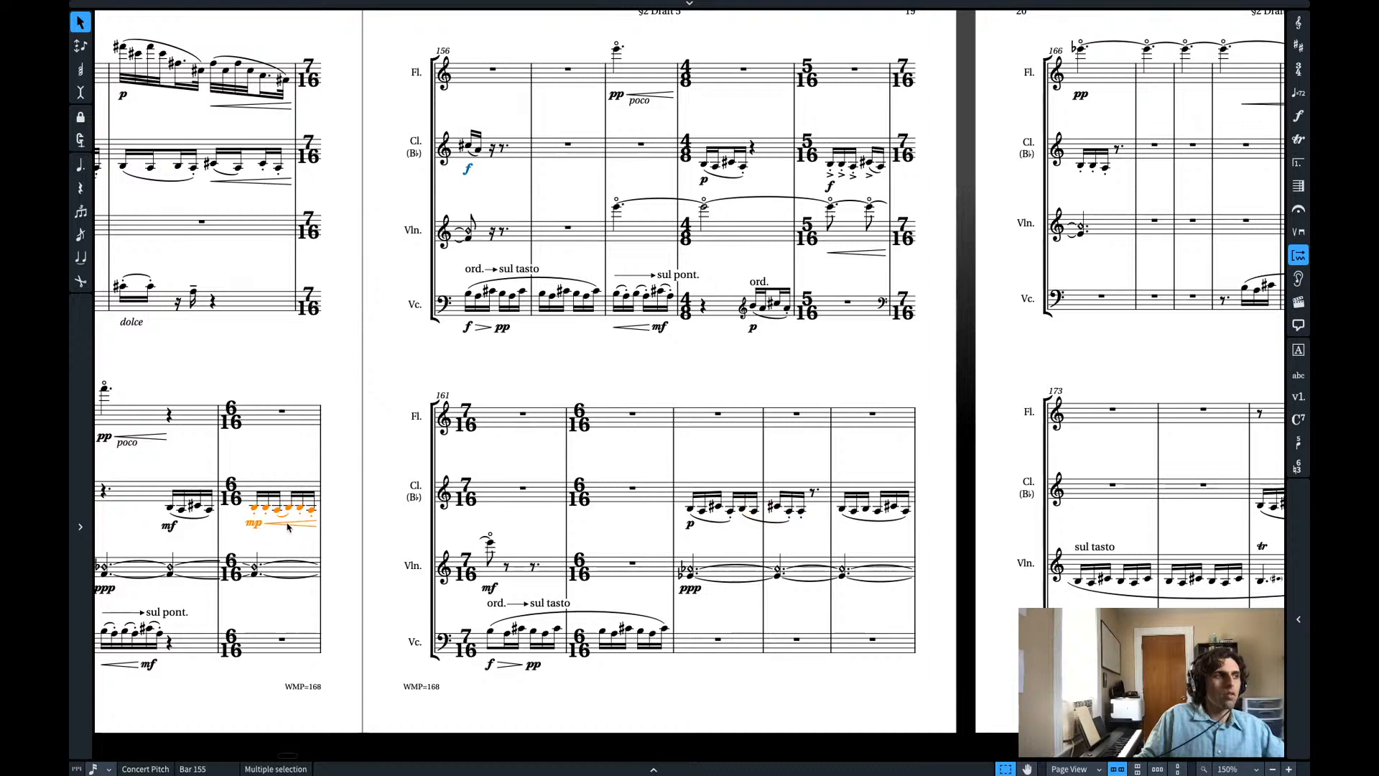
pyautogui.keyDown('super'); pyautogui.click(306, 524); pyautogui.keyUp('super')
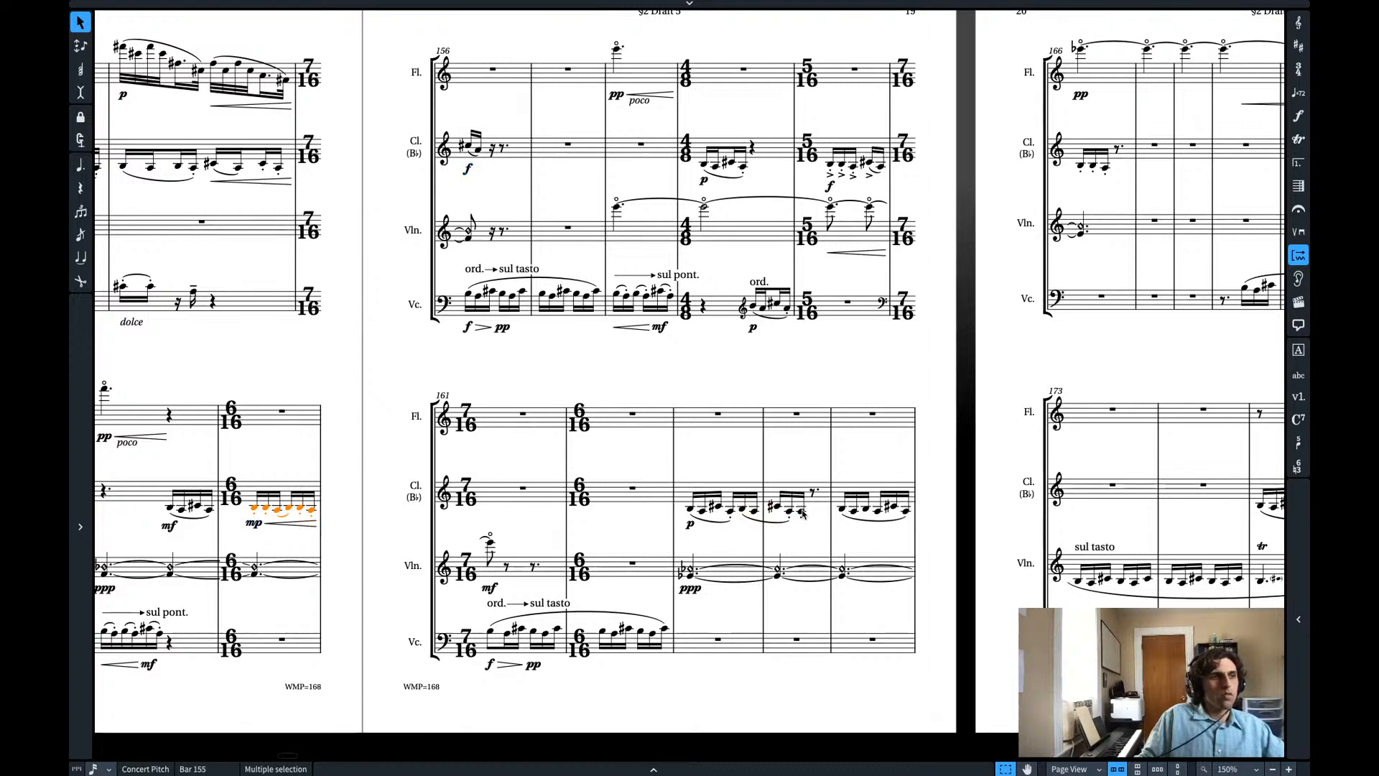
pyautogui.click(841, 508)
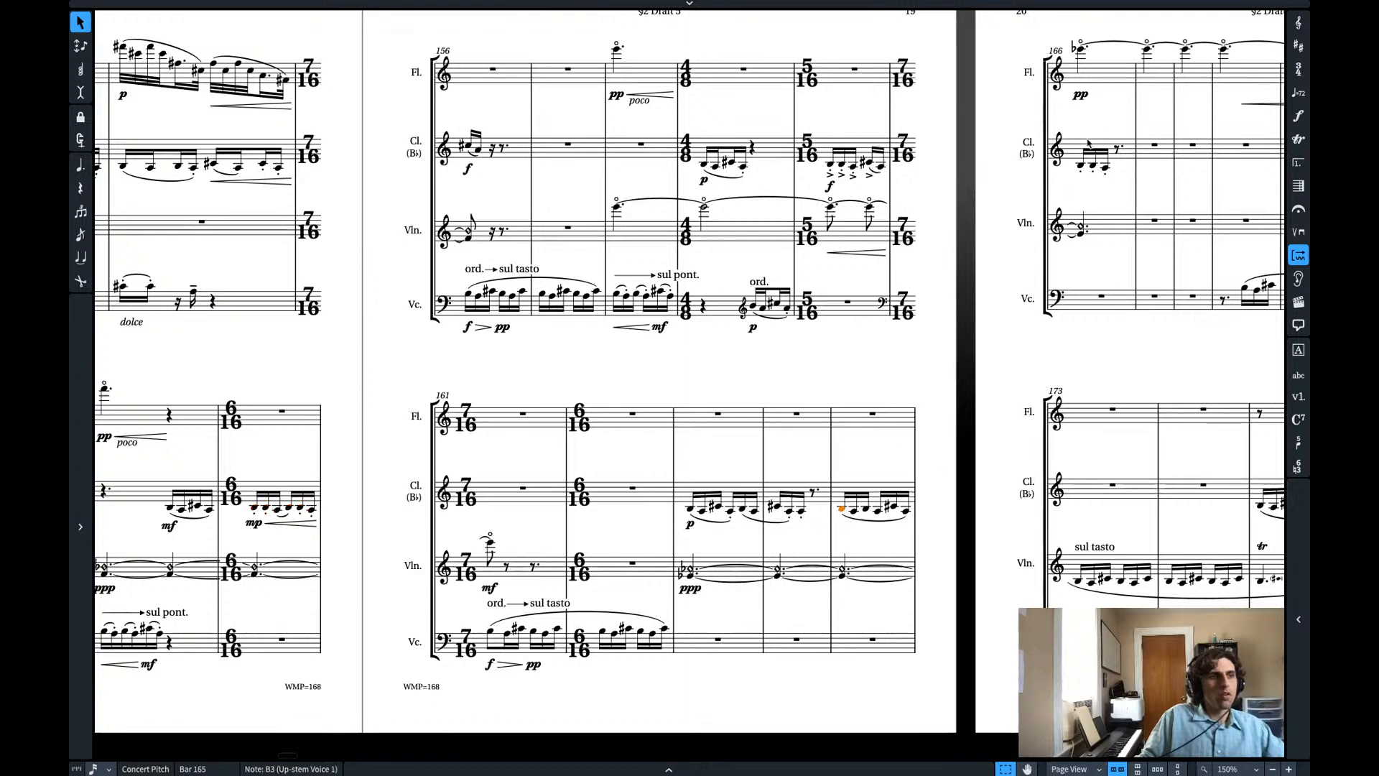
pyautogui.keyDown('shift'); pyautogui.click(1105, 168); pyautogui.keyUp('shift')
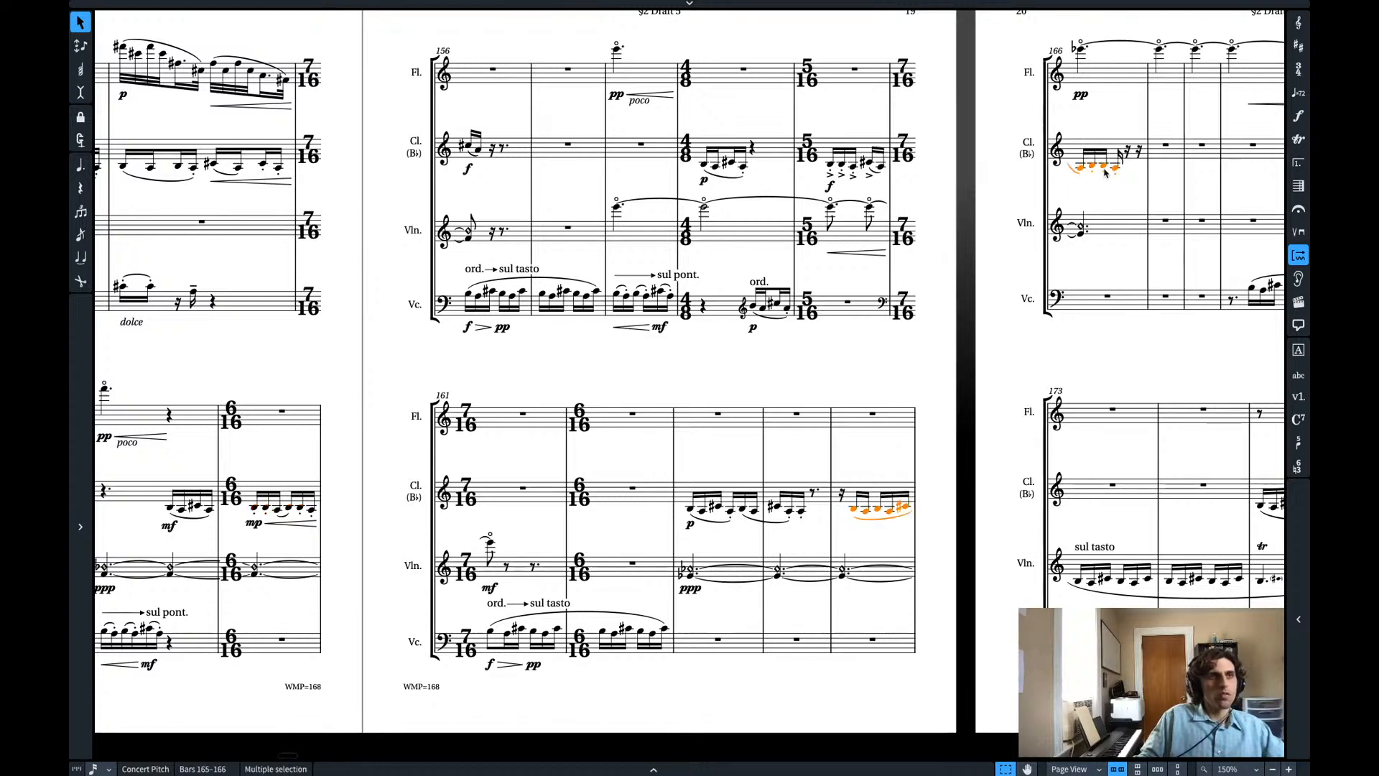
pyautogui.hotkey('alt', 'Right')
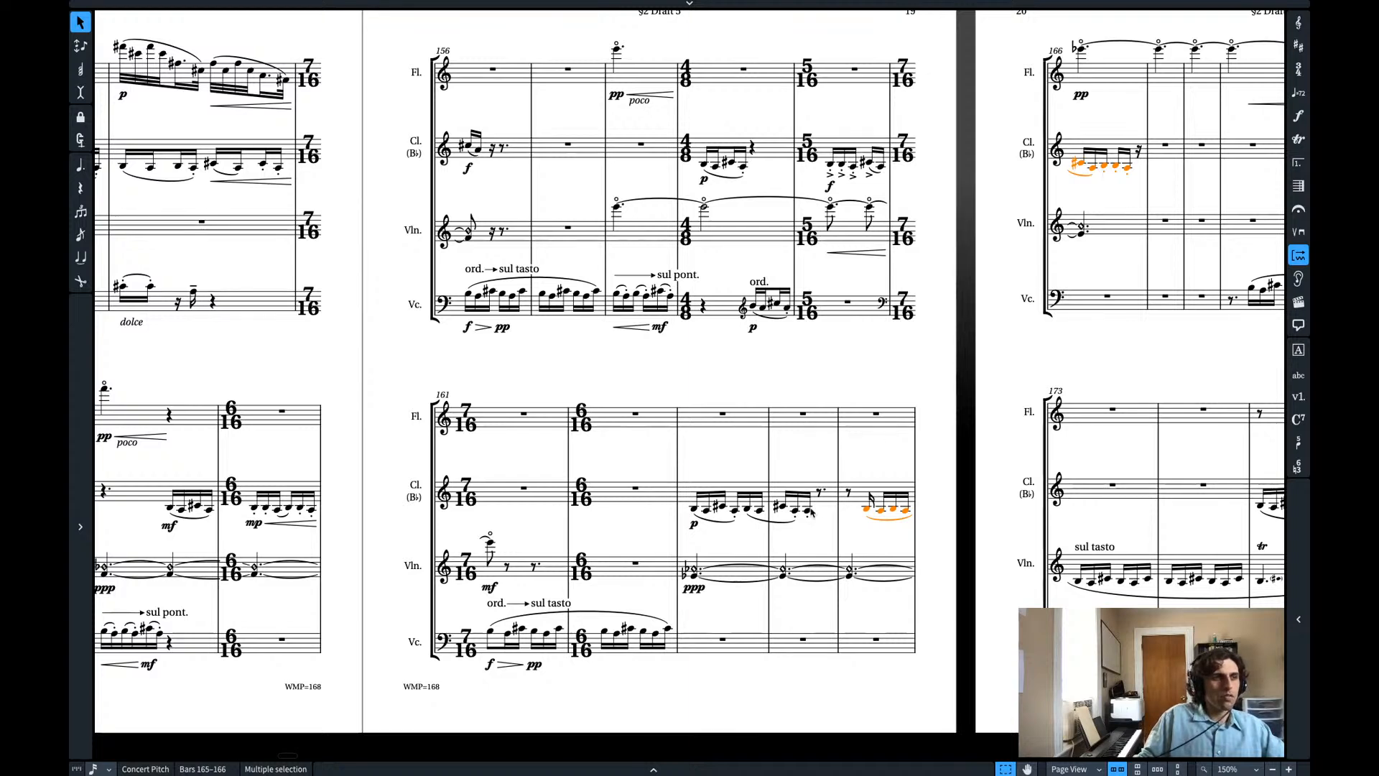
pyautogui.click(808, 511)
pyautogui.hotkey('ctrl', 'v')
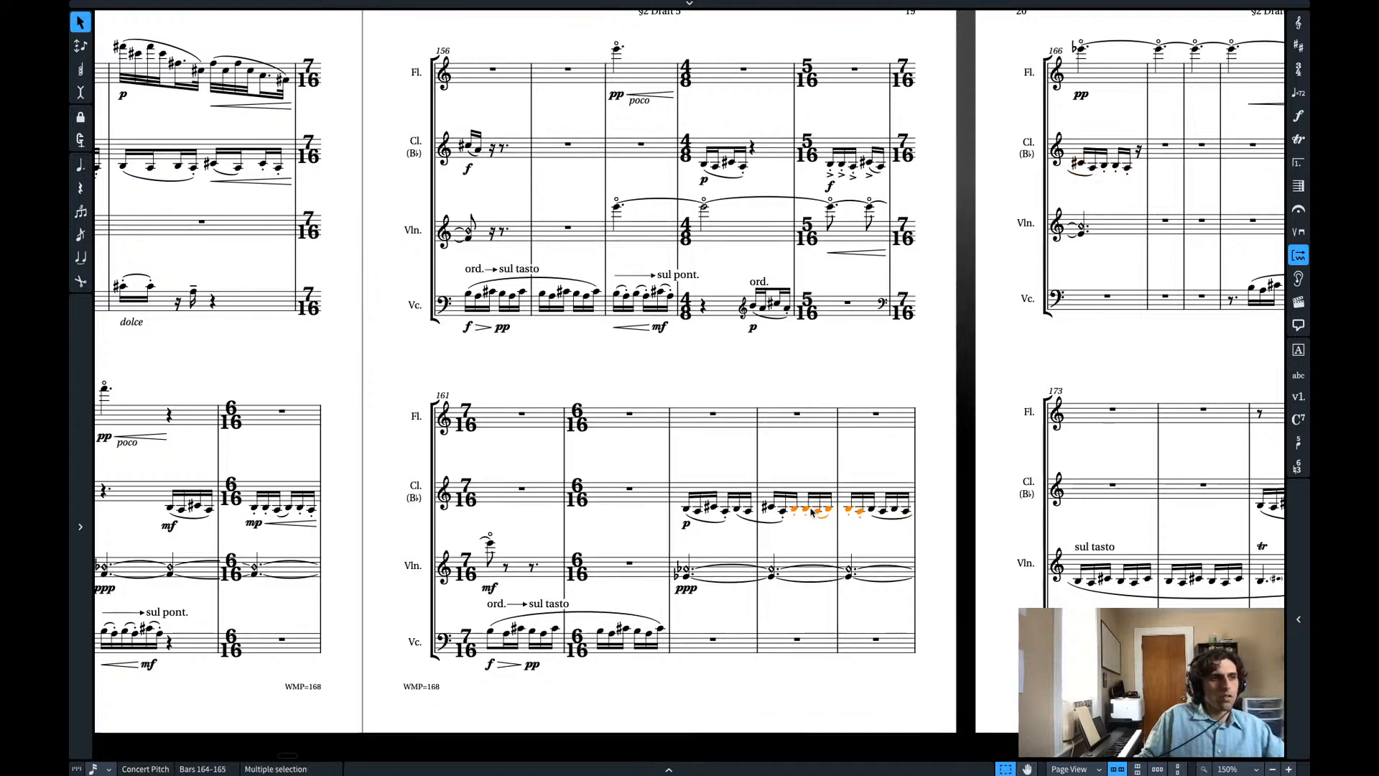
# - Play back the revised clarinet passage from the start of bar 163 into bar 167
pyautogui.keyDown('shift'); pyautogui.click(688, 512); pyautogui.keyUp('shift')
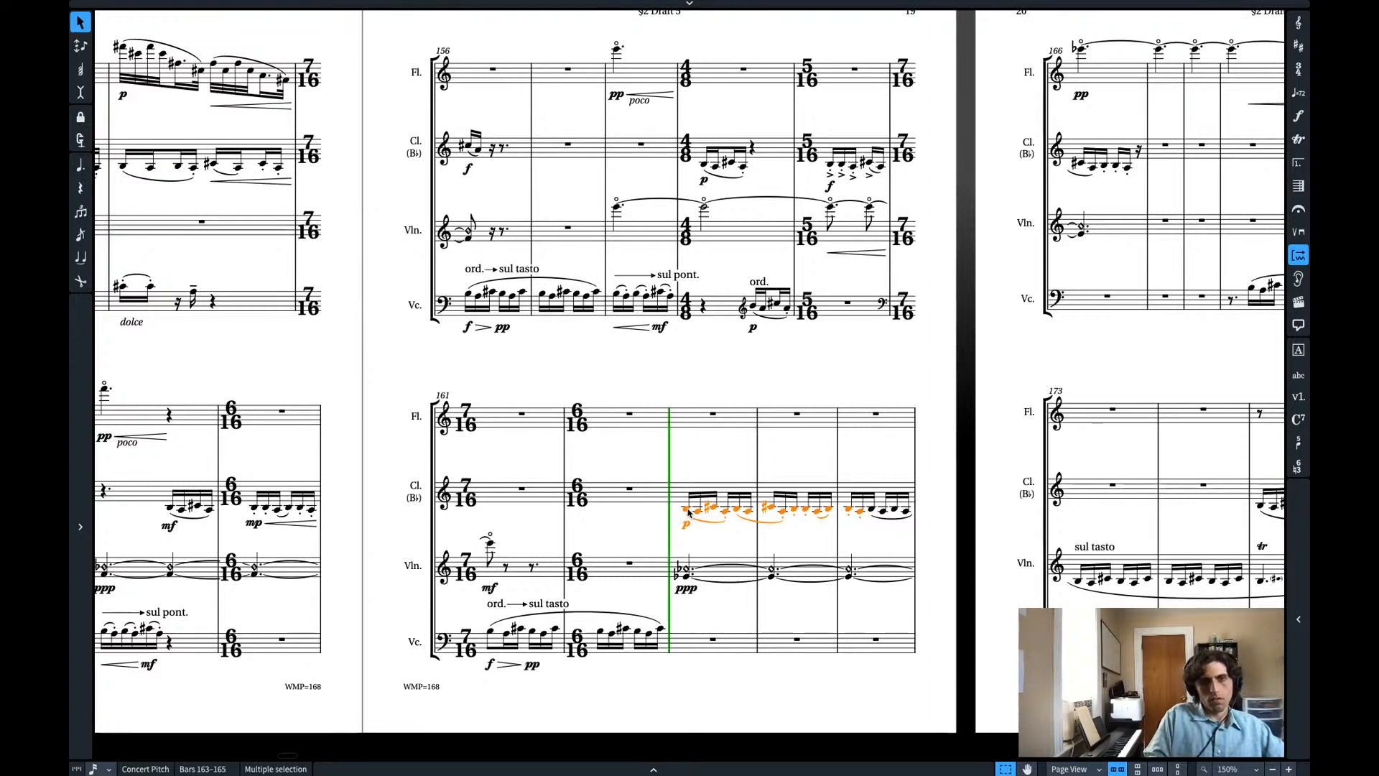
pyautogui.press('space')
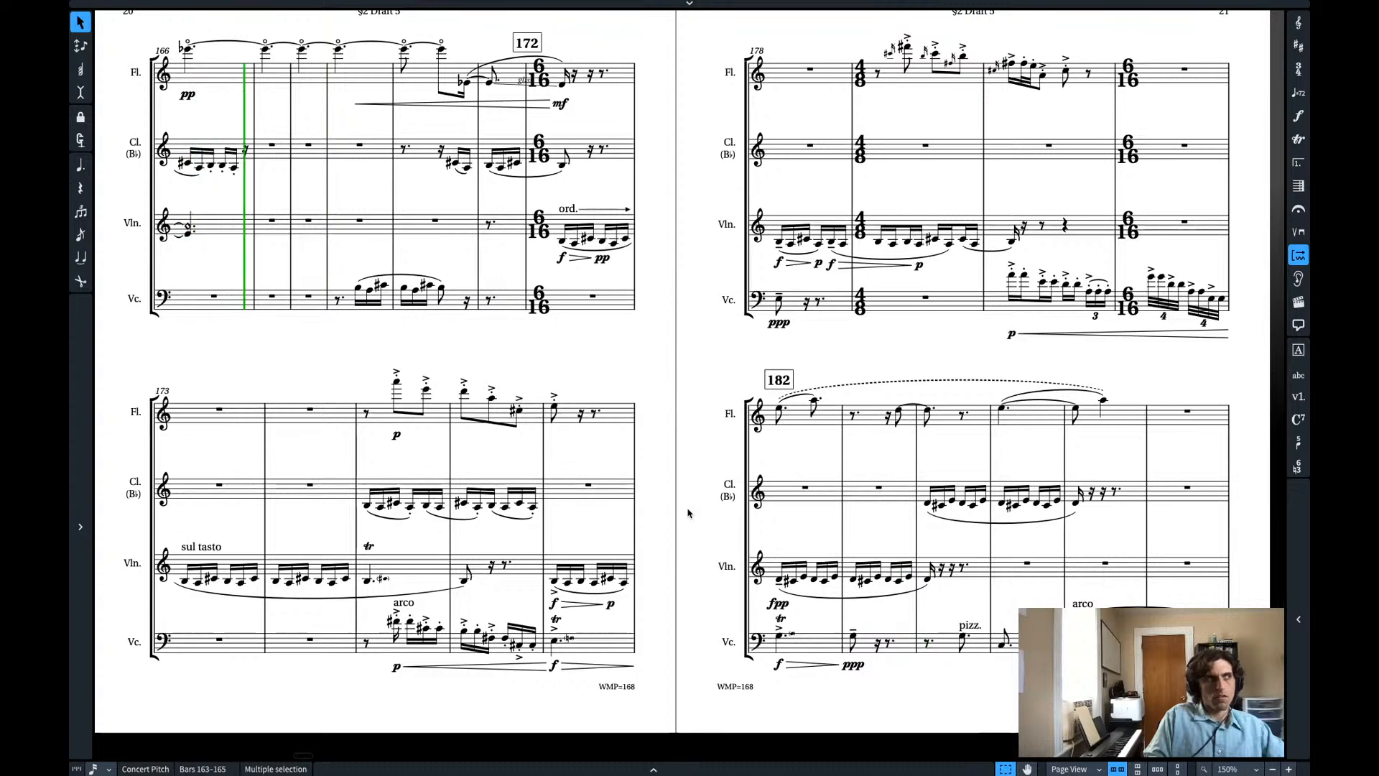
pyautogui.press('space')
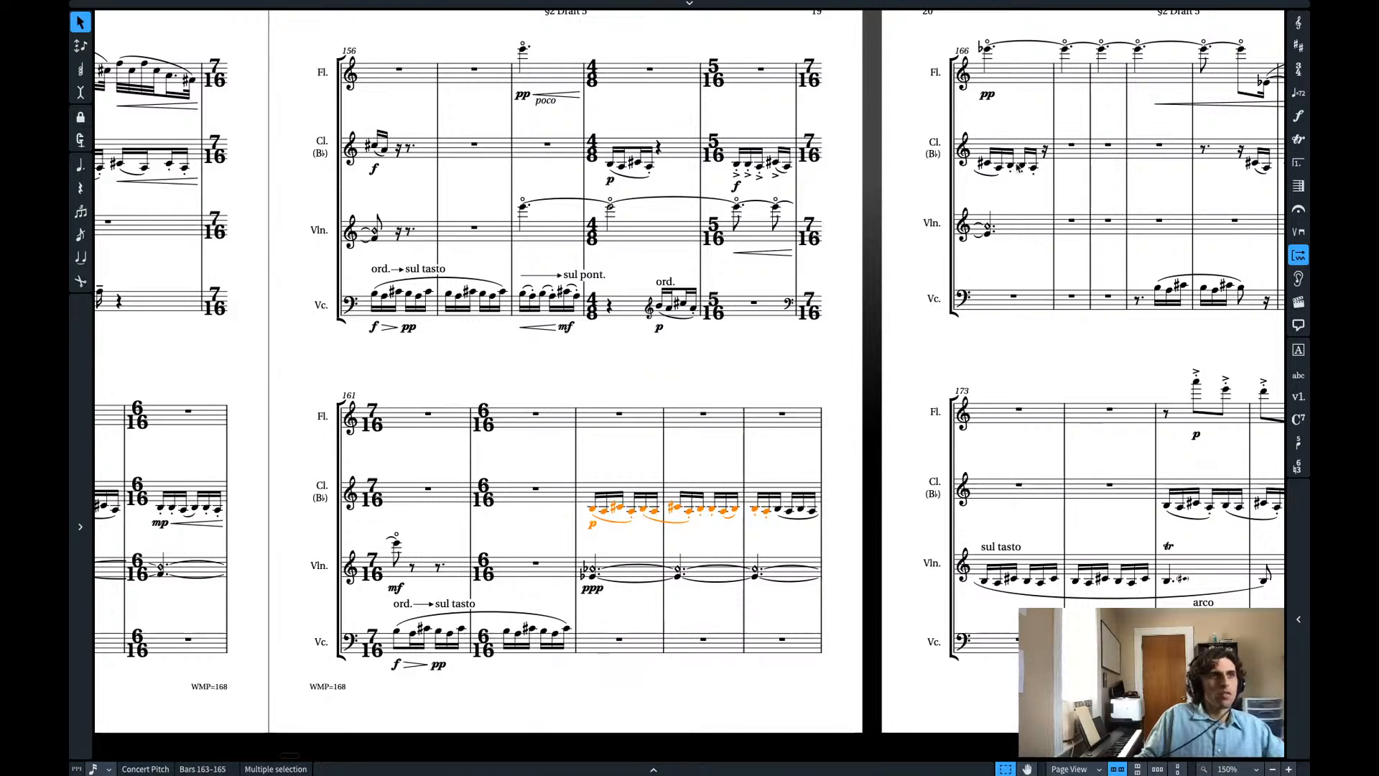
# - Move the clarinet's three staccato notes from bar 166 to bar 167 and fill the gap with the slurred four-note figure from bars 163–164
pyautogui.moveTo(1004, 159); pyautogui.dragTo(1030, 171)
pyautogui.hotkey('alt', 'Right')
pyautogui.hotkey('alt', 'Right')
pyautogui.hotkey('alt', 'Right')
pyautogui.hotkey('alt', 'Right')
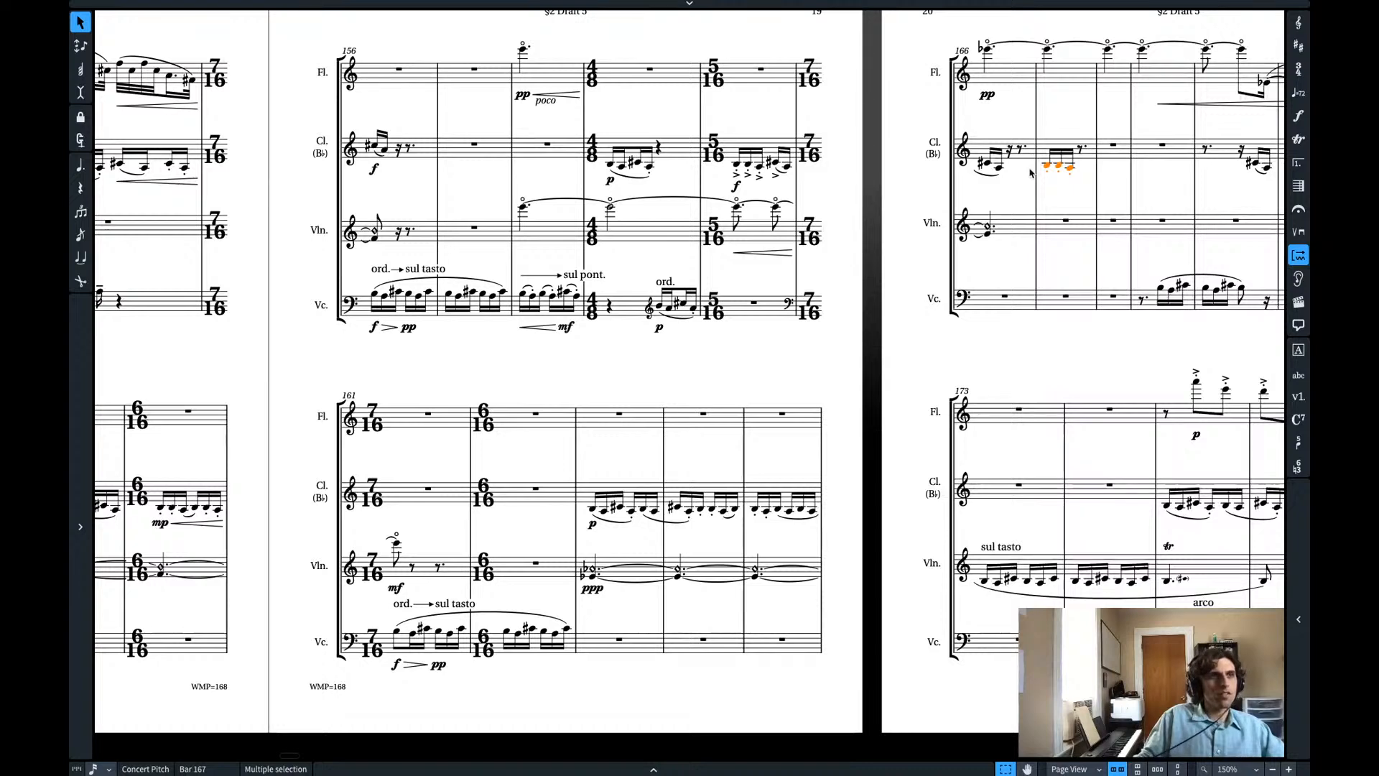
pyautogui.click(642, 508)
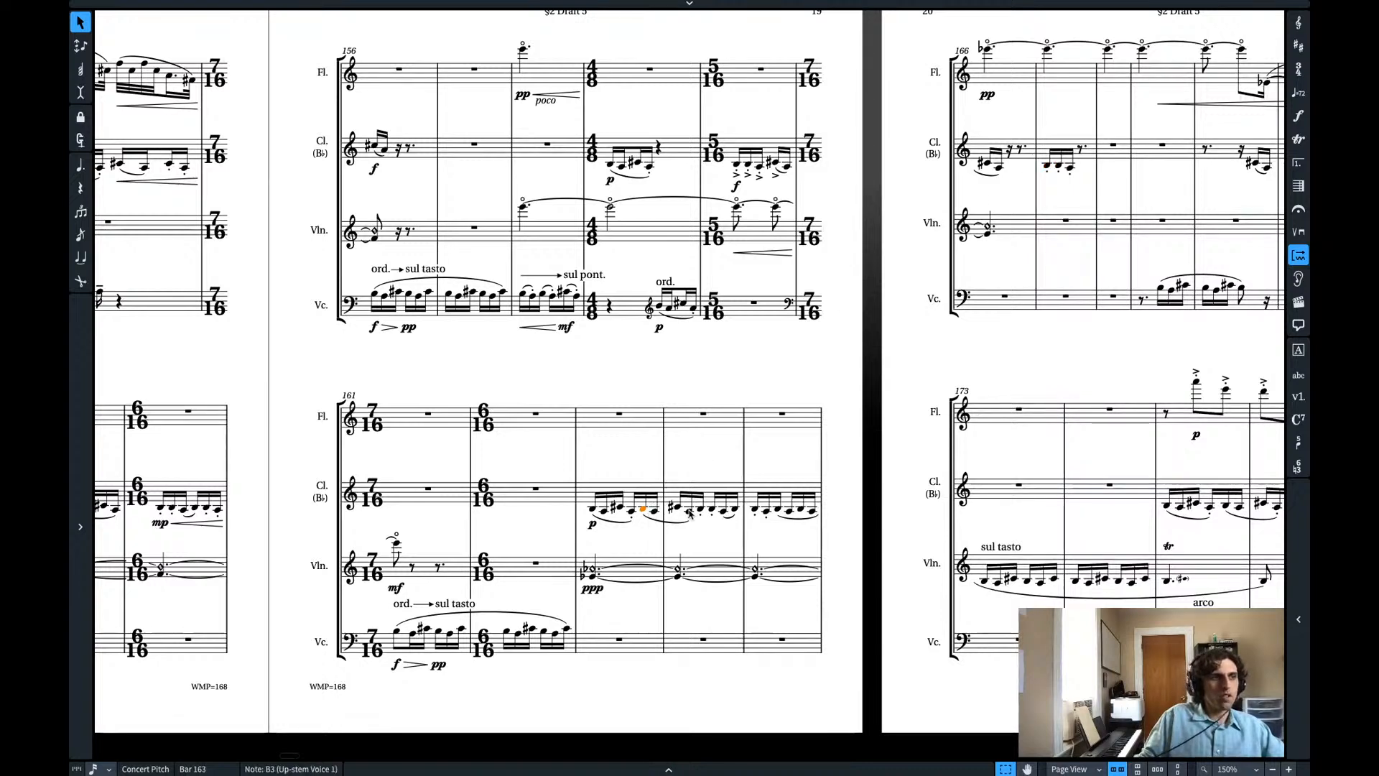
pyautogui.keyDown('shift'); pyautogui.click(689, 511); pyautogui.keyUp('shift')
pyautogui.keyDown('alt'); pyautogui.click(1009, 151); pyautogui.keyUp('alt')
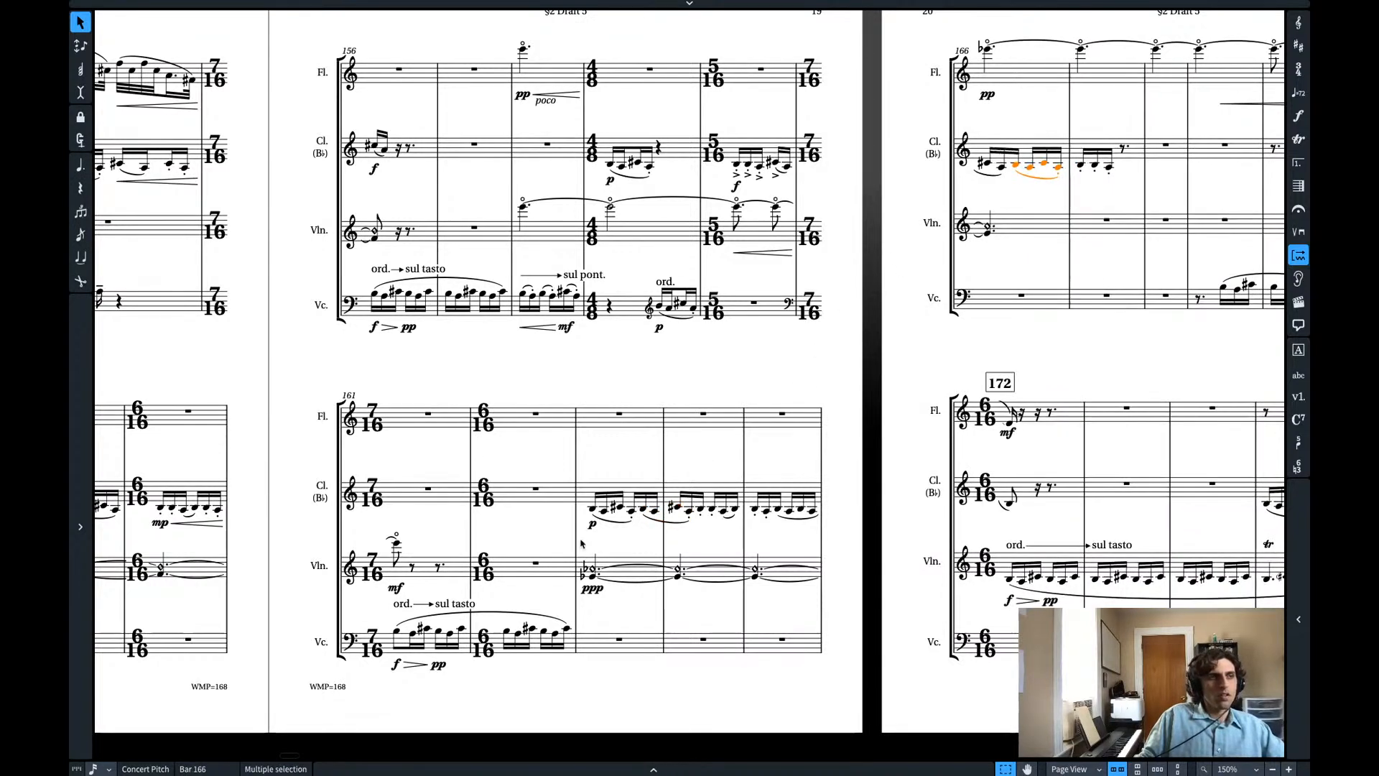
# - Play back the clarinet's selected phrase from bar 163 through bar 166
pyautogui.keyDown('shift'); pyautogui.click(593, 511); pyautogui.keyUp('shift')
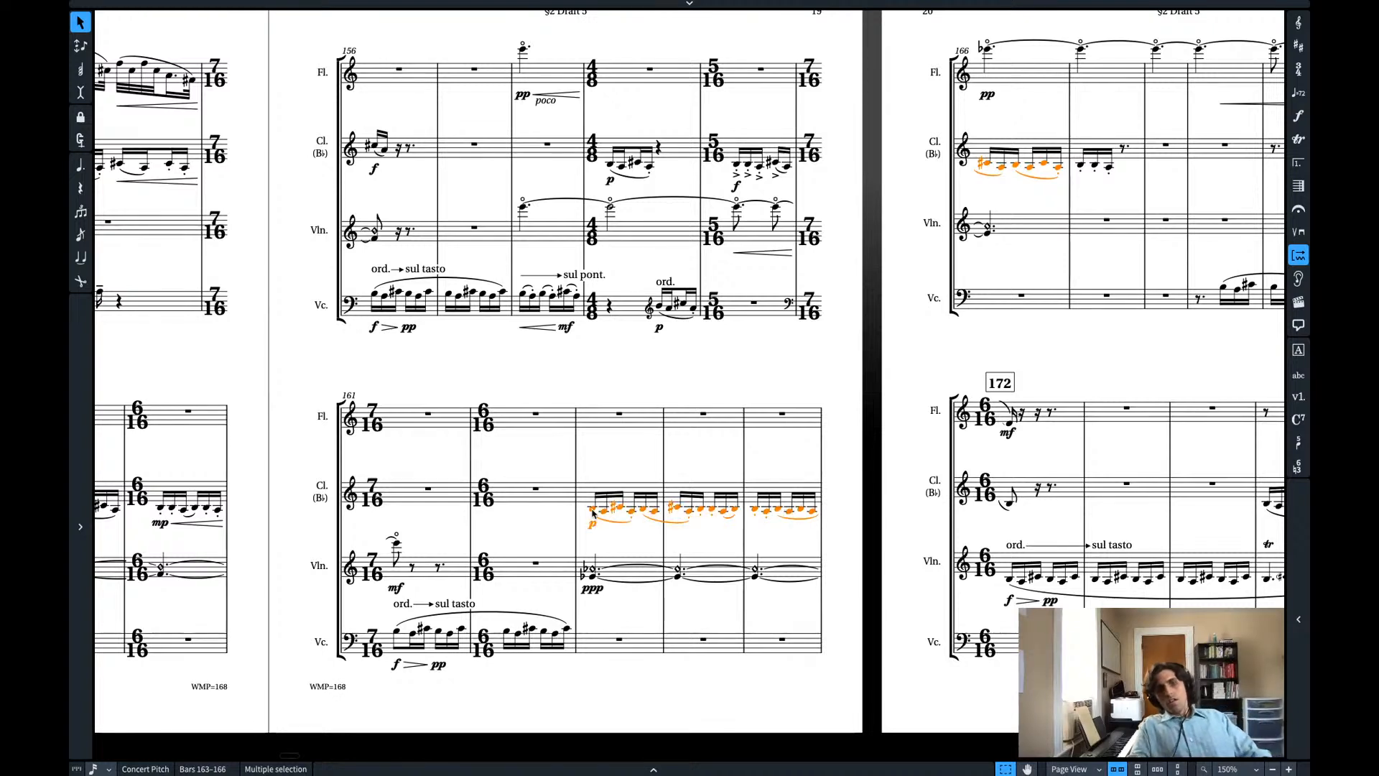
pyautogui.press('p')
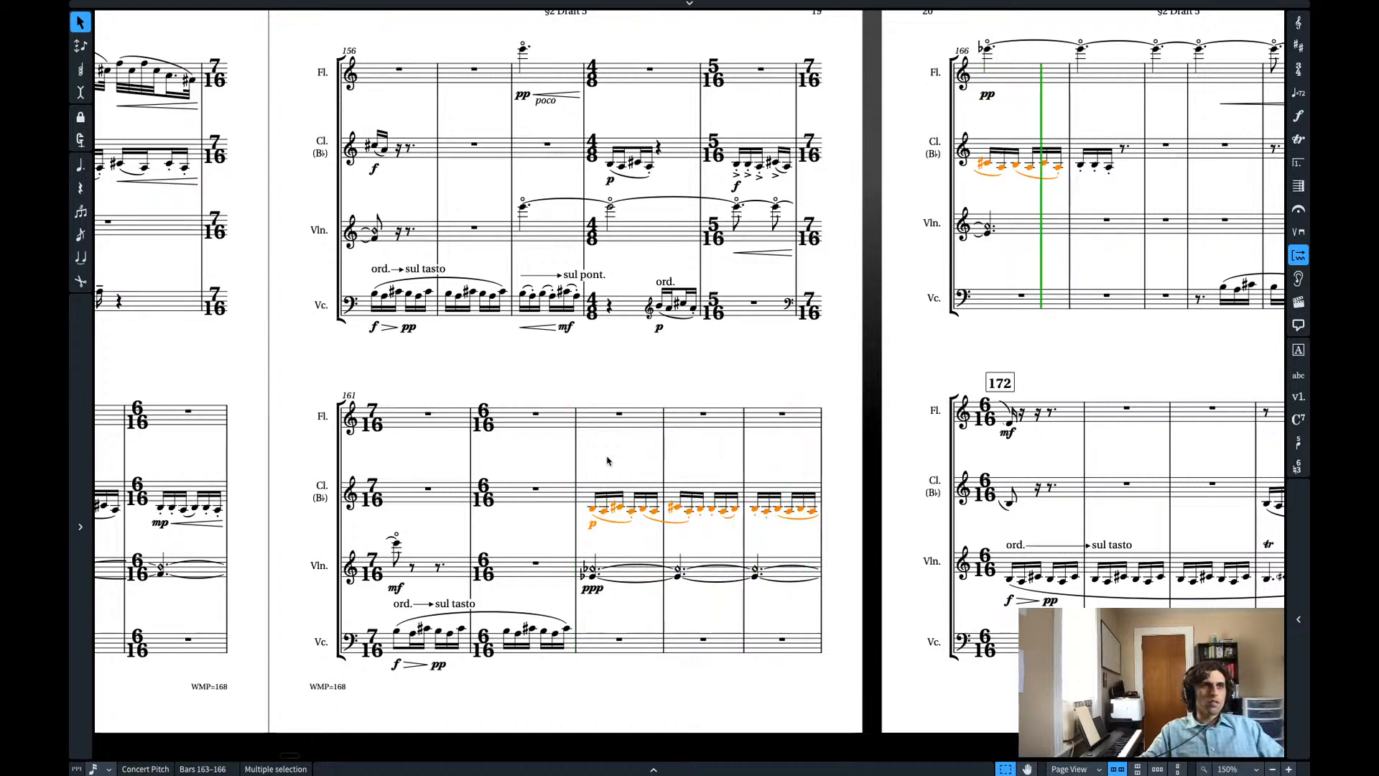
pyautogui.press('space')
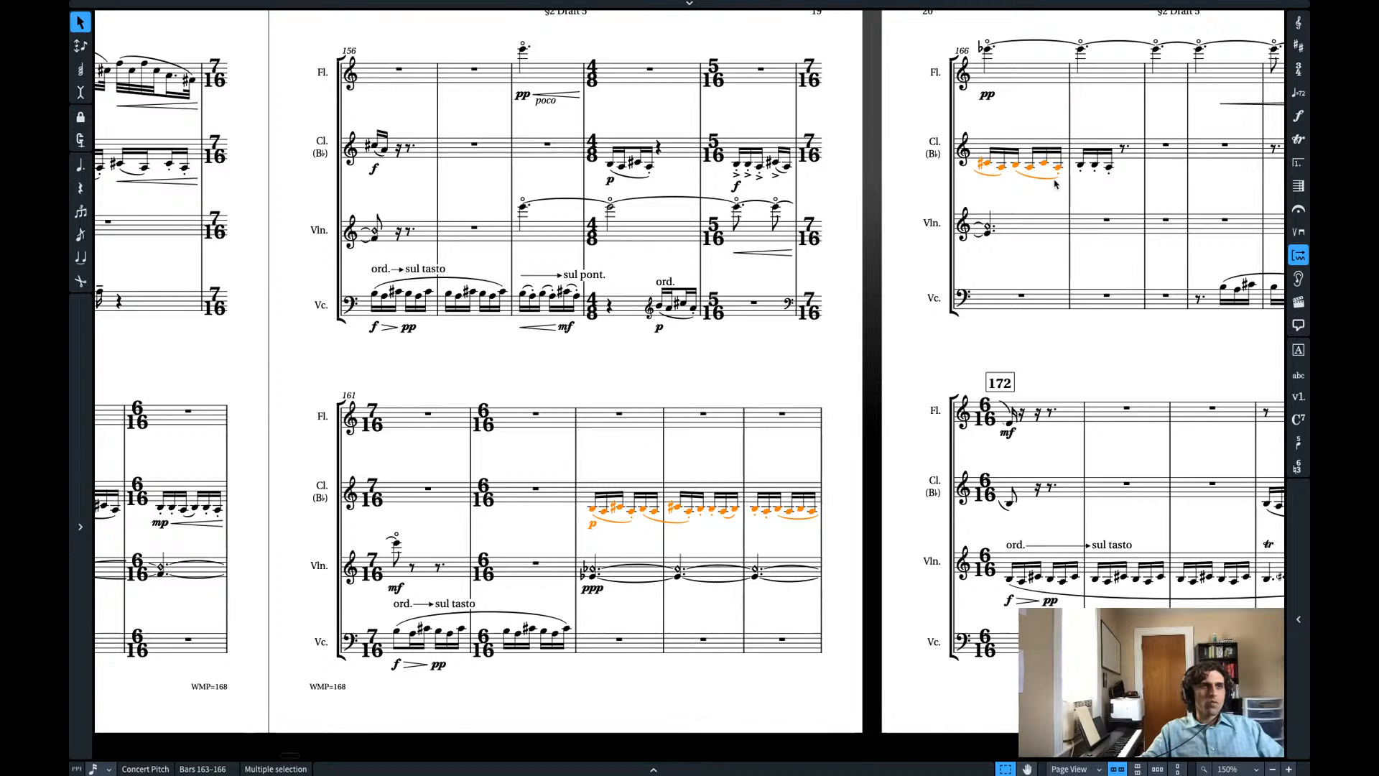
# - Replace the clarinet's three notes in bar 167 with the six-note staccato and slurred figure from bars 164–165
pyautogui.click(1080, 166)
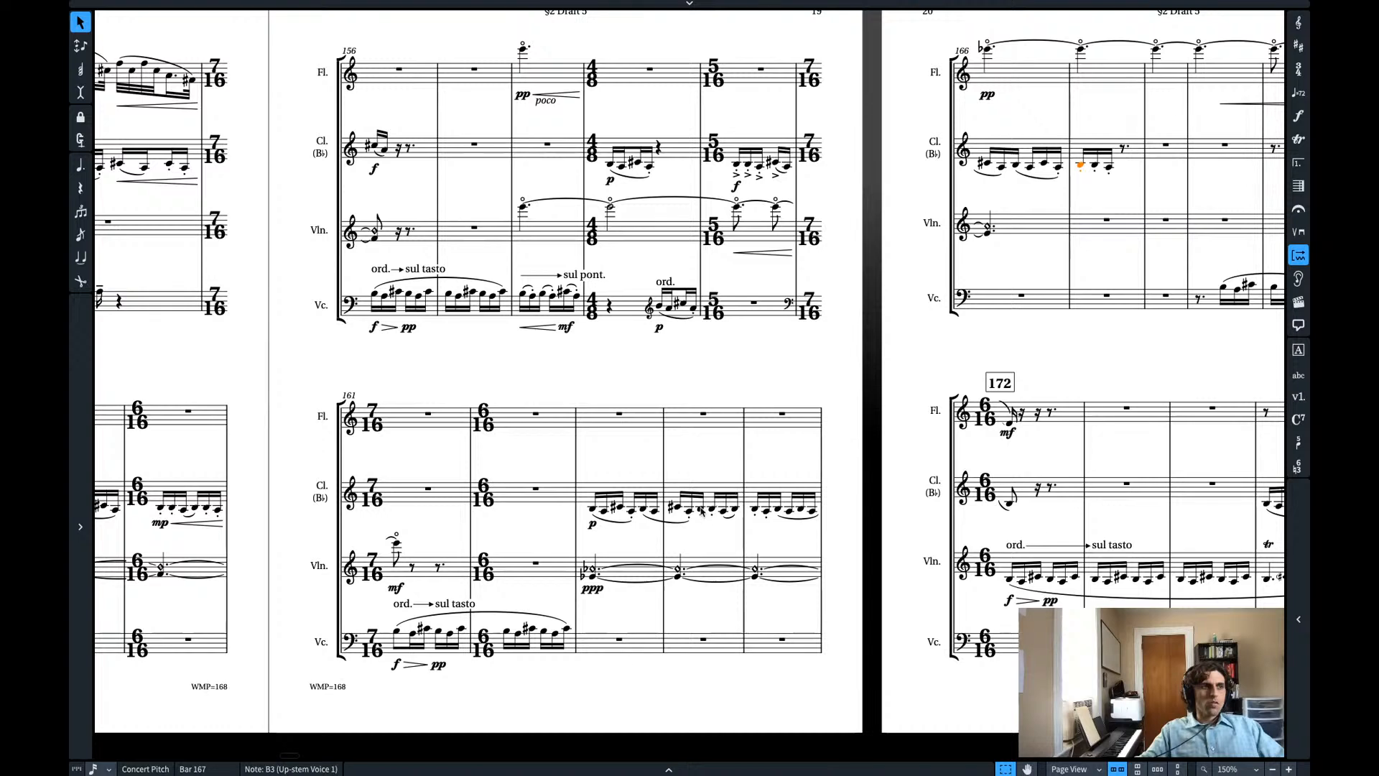
pyautogui.keyDown('shift'); pyautogui.click(777, 510); pyautogui.keyUp('shift')
pyautogui.click(765, 511)
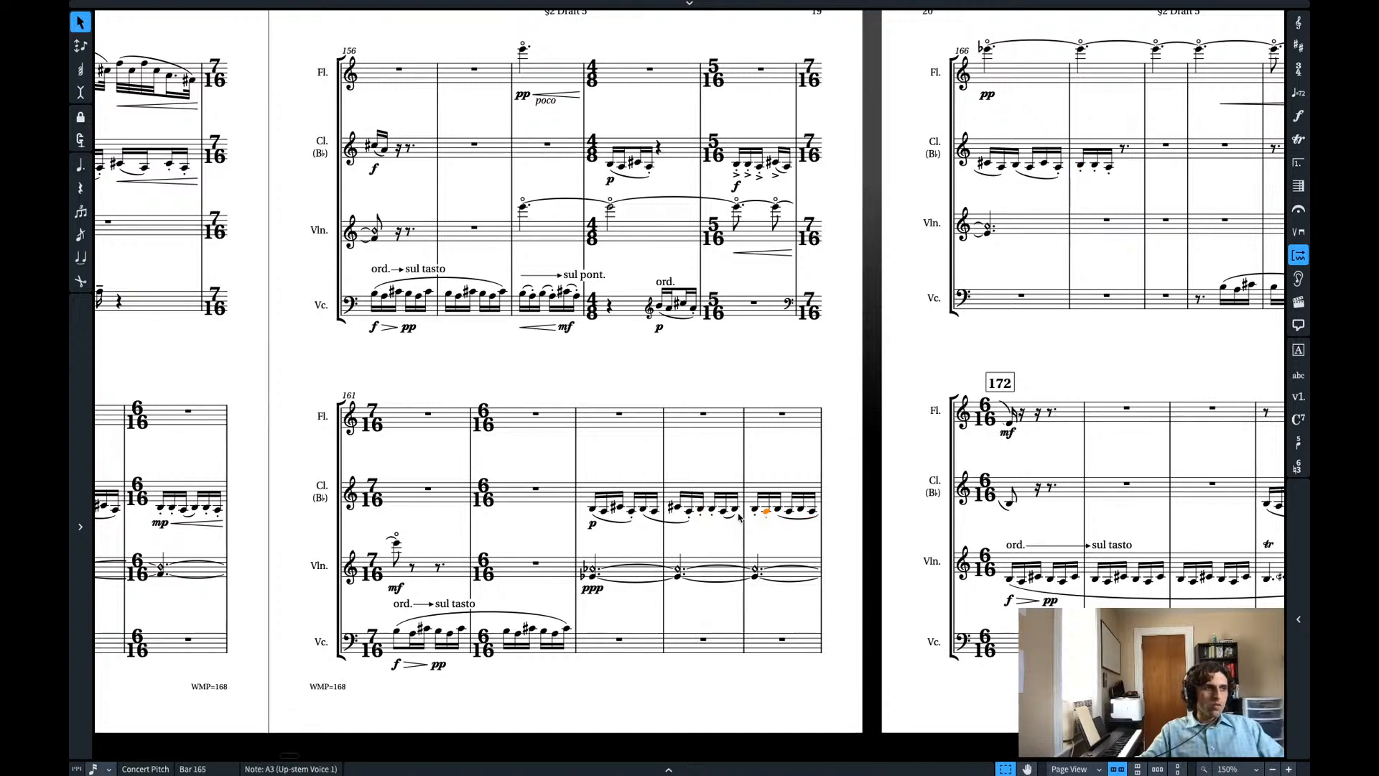
pyautogui.keyDown('shift'); pyautogui.click(701, 510); pyautogui.keyUp('shift')
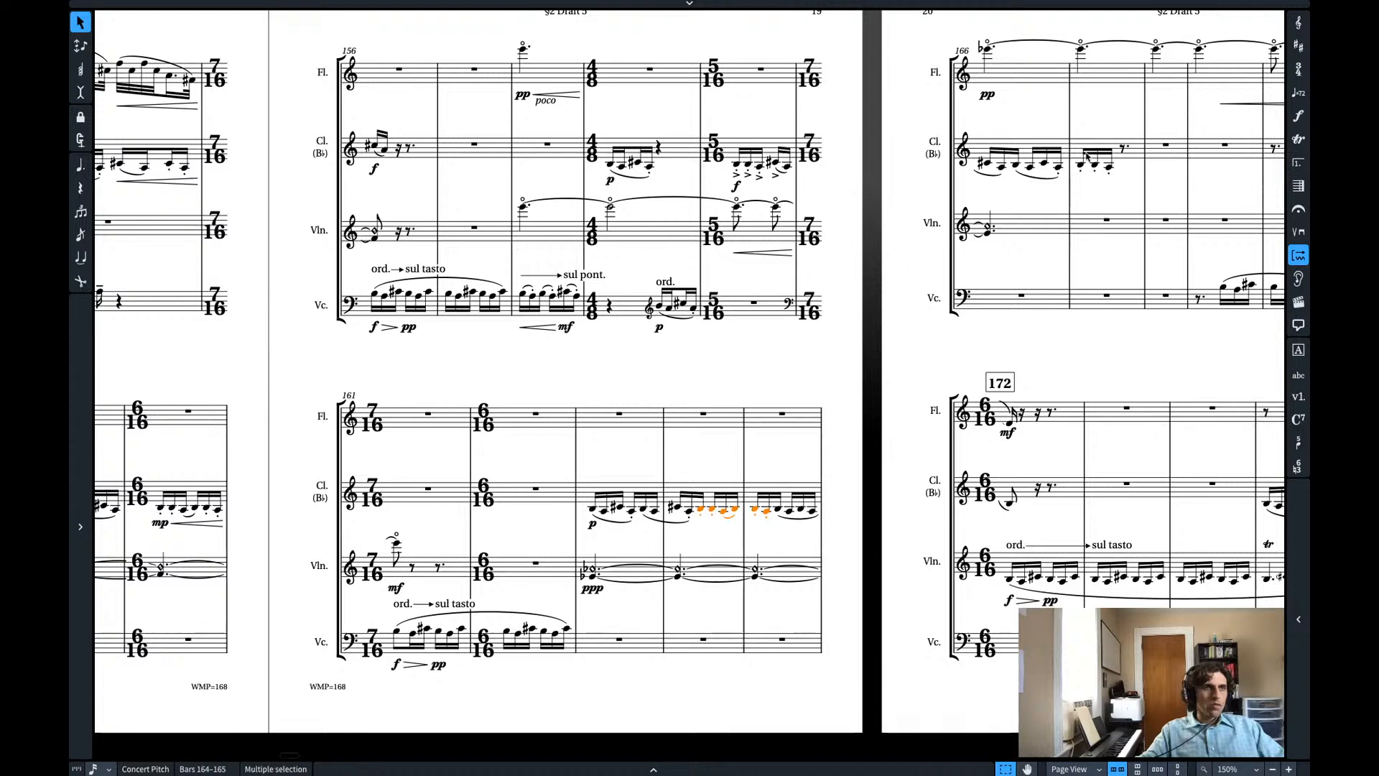
pyautogui.click(1081, 168)
pyautogui.hotkey('ctrl', 'v')
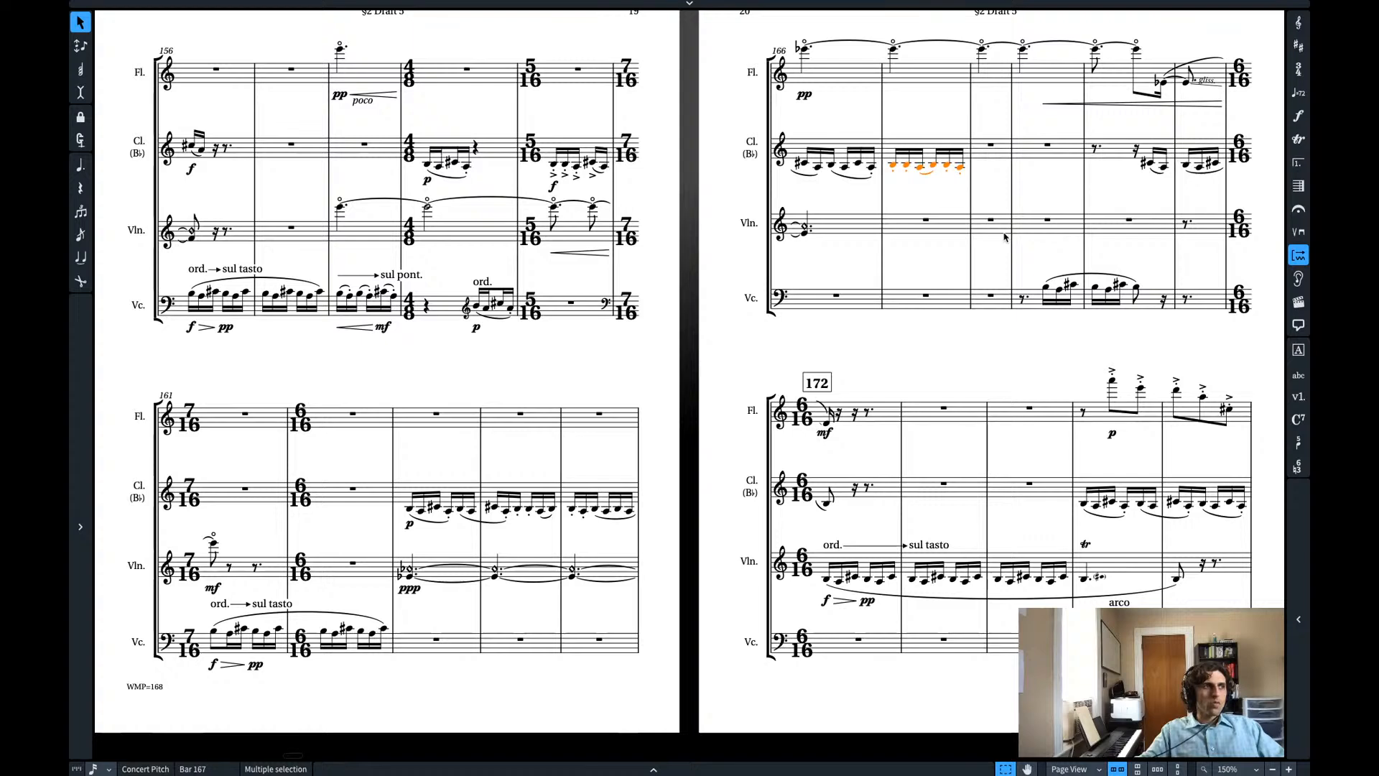
# - Copy the cello's six-note slurred figure from bar 158 to bar 168 without its dynamics and playing technique text
pyautogui.hscroll(-3, 1005, 238)
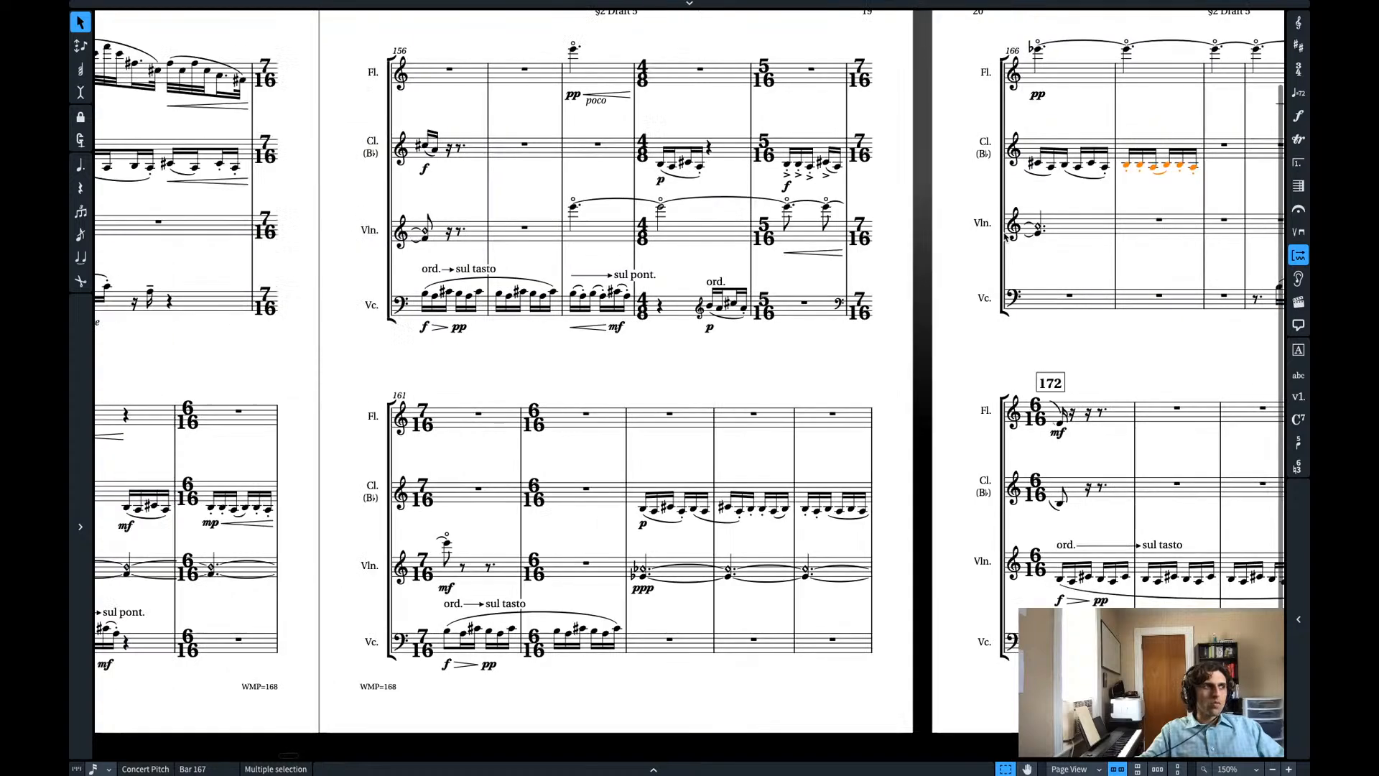
pyautogui.click(573, 293)
pyautogui.keyDown('shift'); pyautogui.click(627, 295); pyautogui.keyUp('shift')
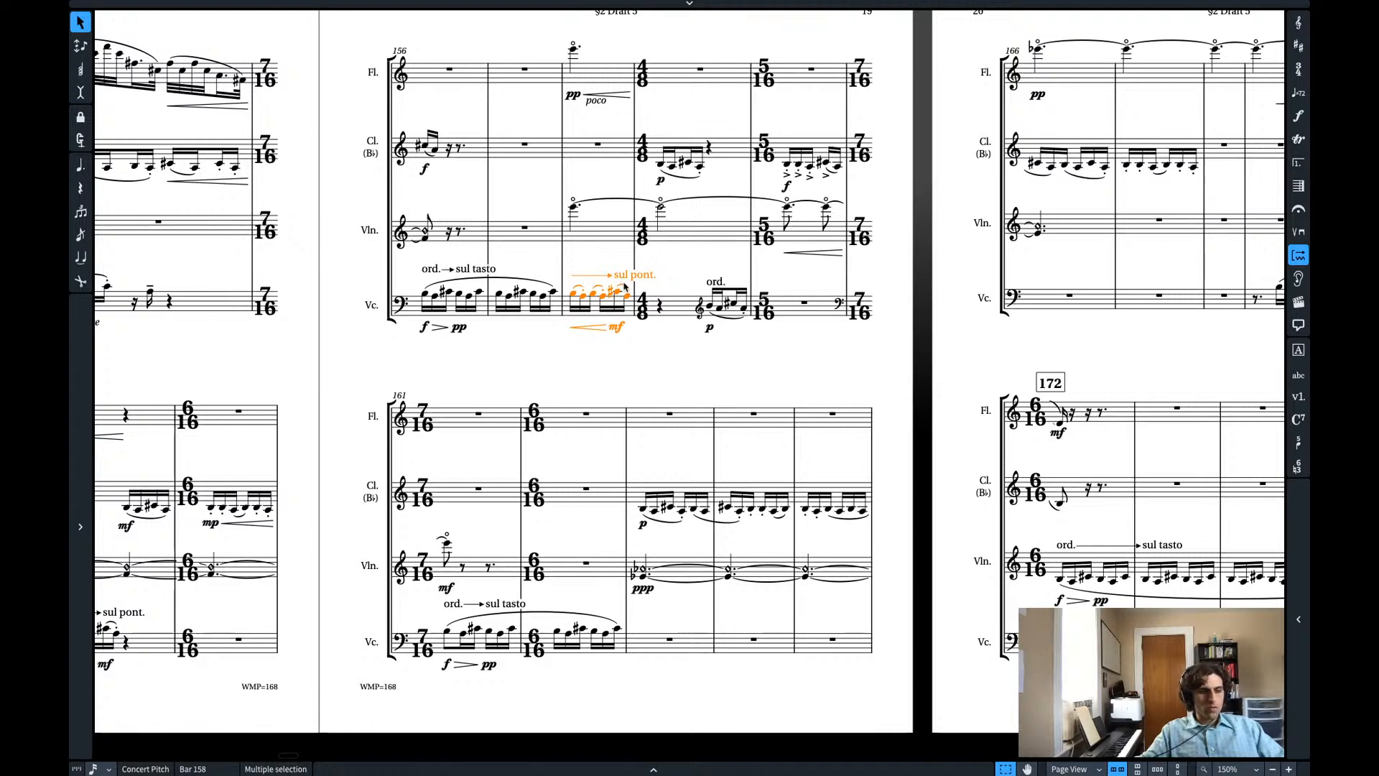
pyautogui.hotkey('ctrl', 'shift', 'n')
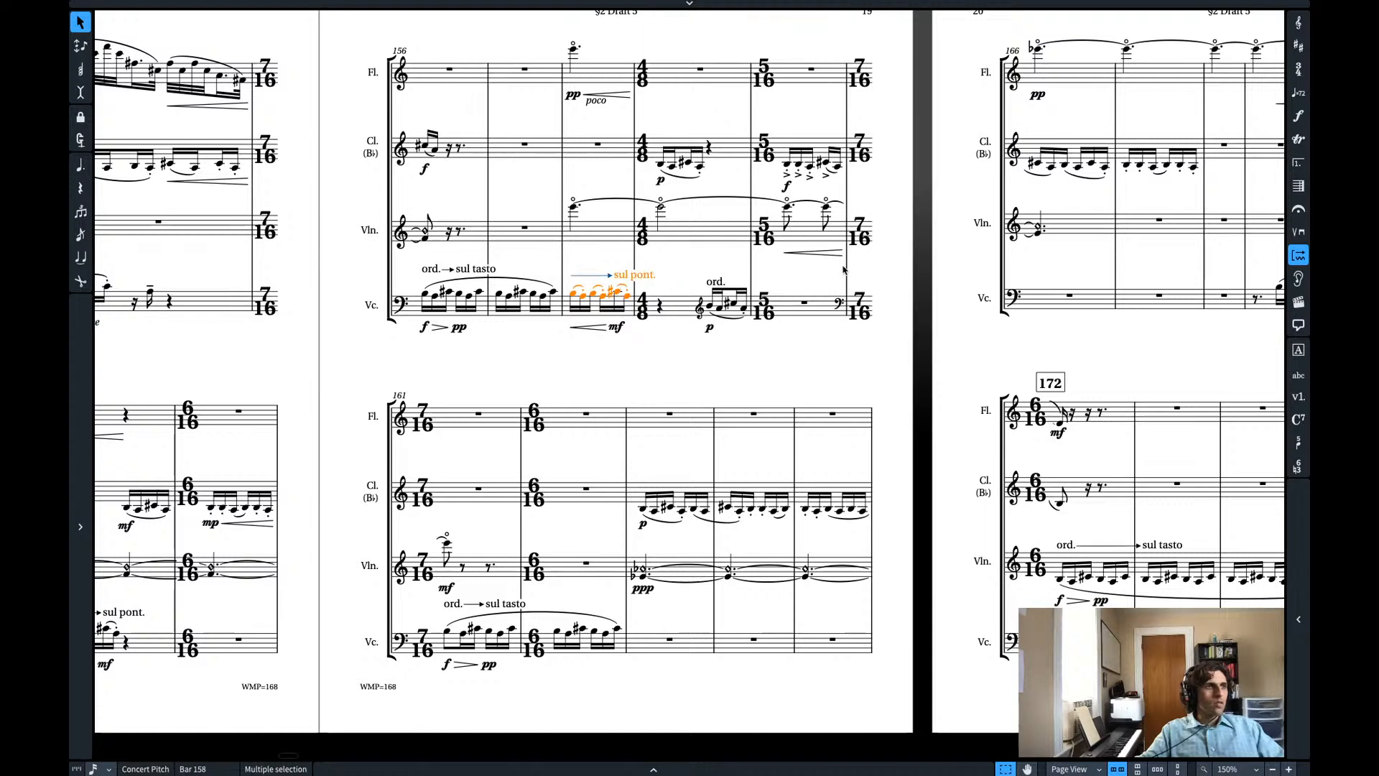
pyautogui.hscroll(4, 892, 263)
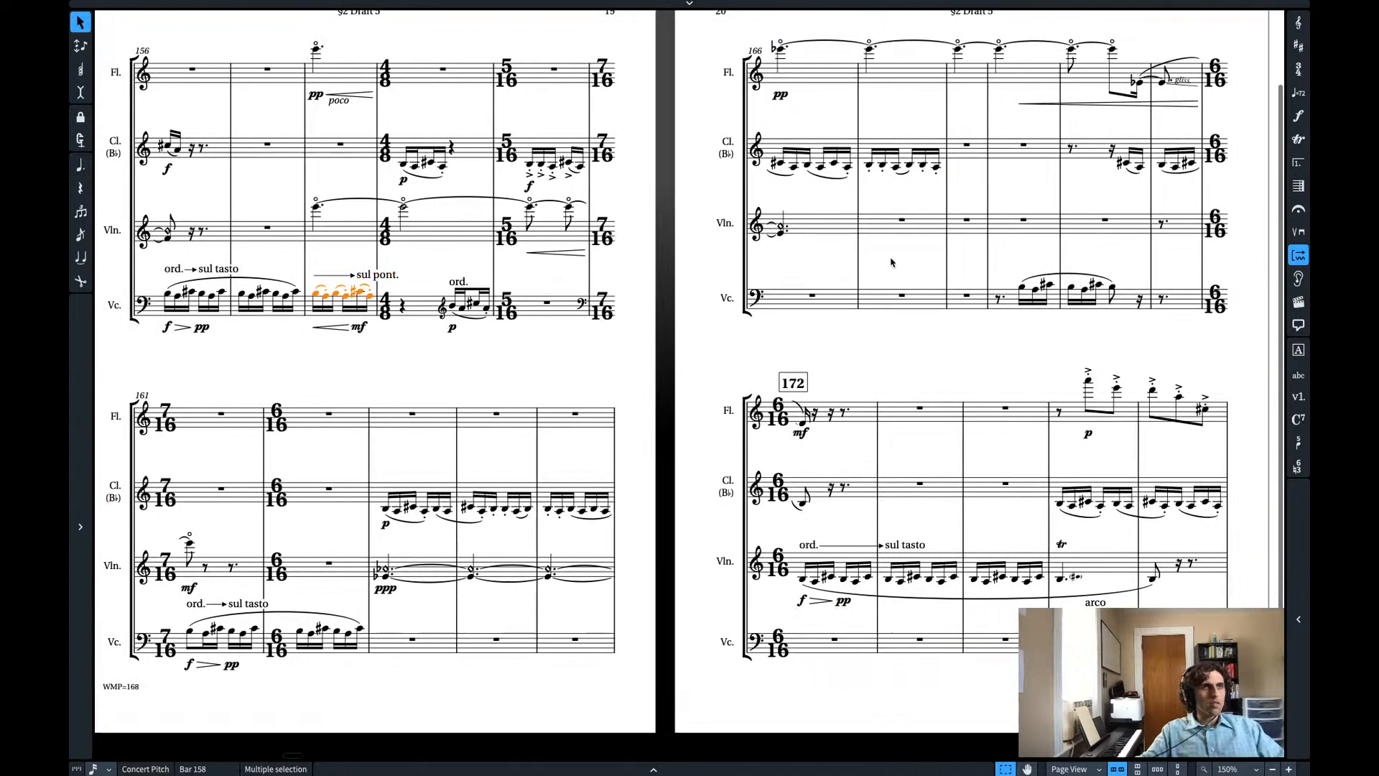
pyautogui.click(917, 296)
pyautogui.hotkey('ctrl', 'v')
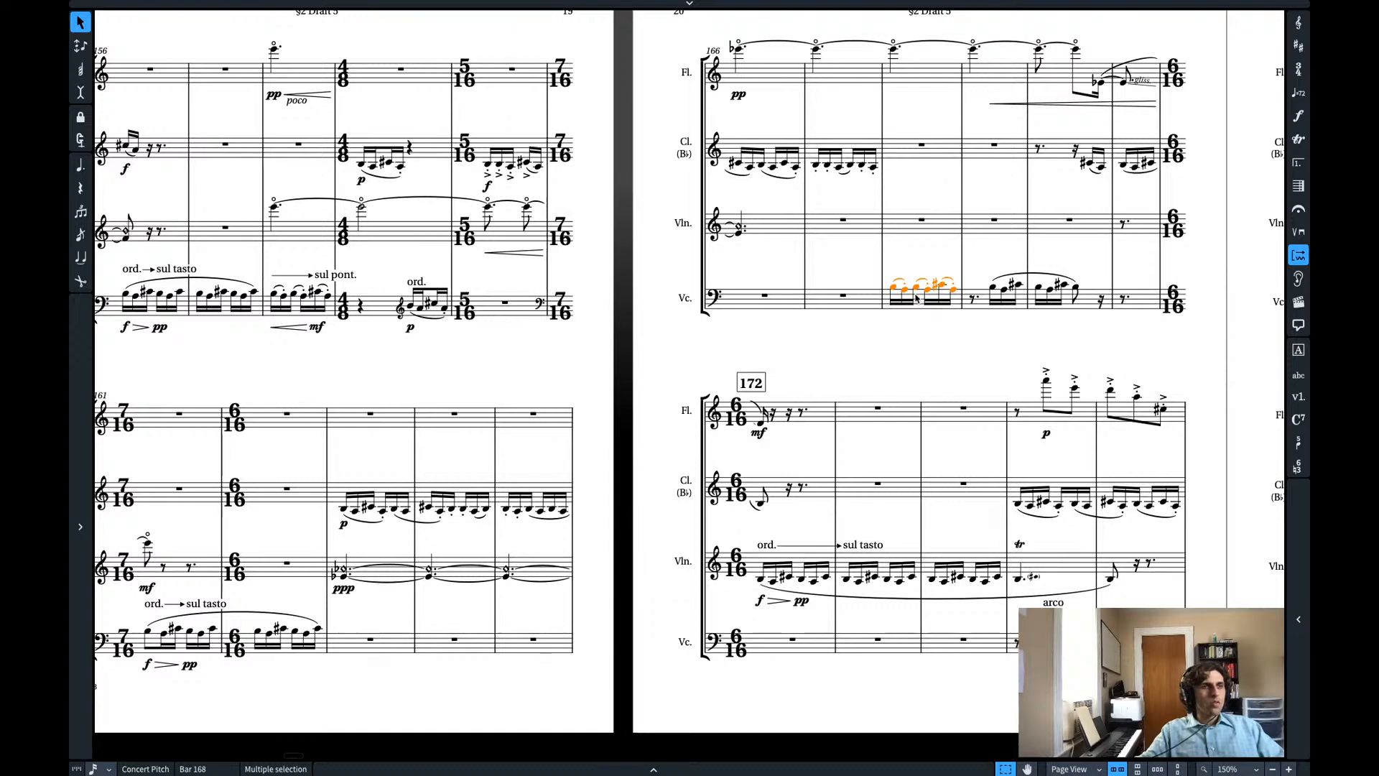
# - Copy the clarinet's last three staccato notes in bar 167 to the cello at the start of bar 169 and slur them
pyautogui.hscroll(-1, 915, 298)
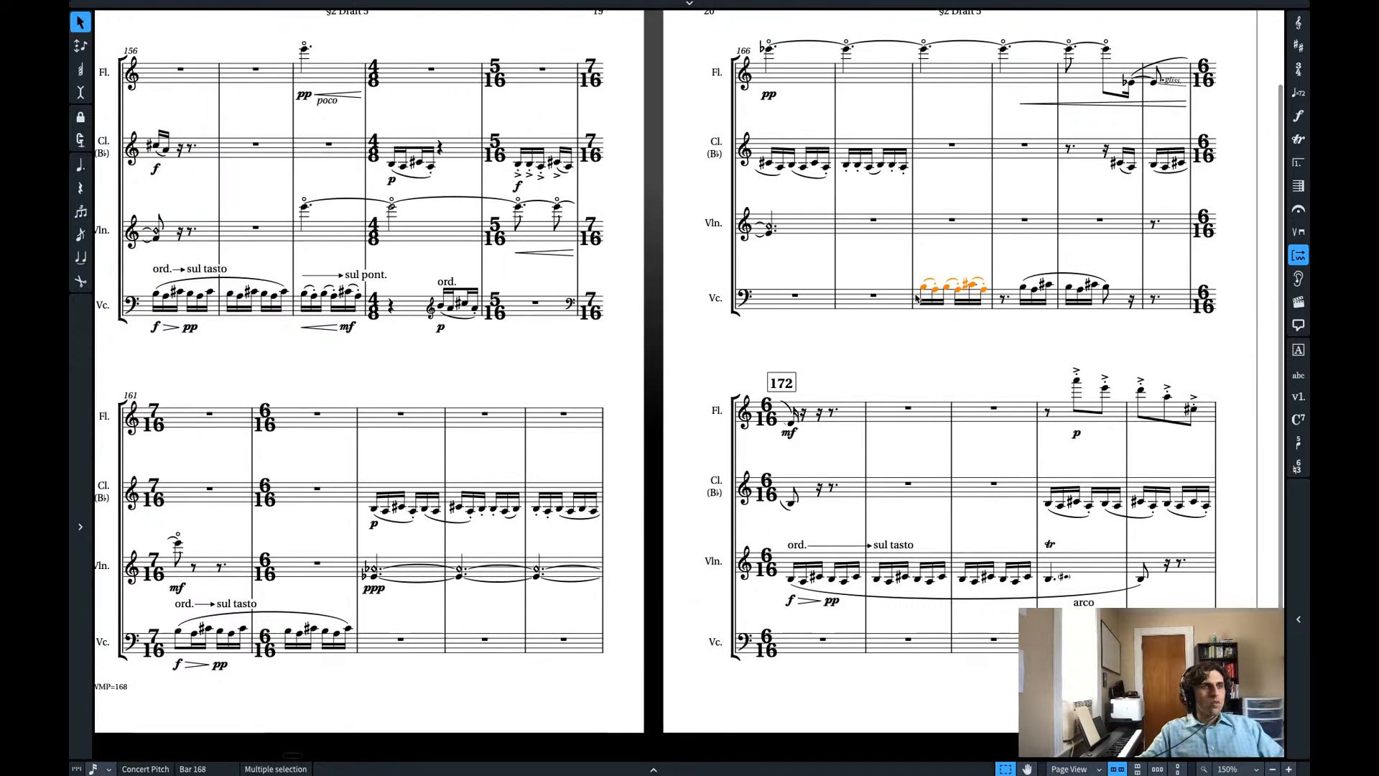
pyautogui.click(1076, 273)
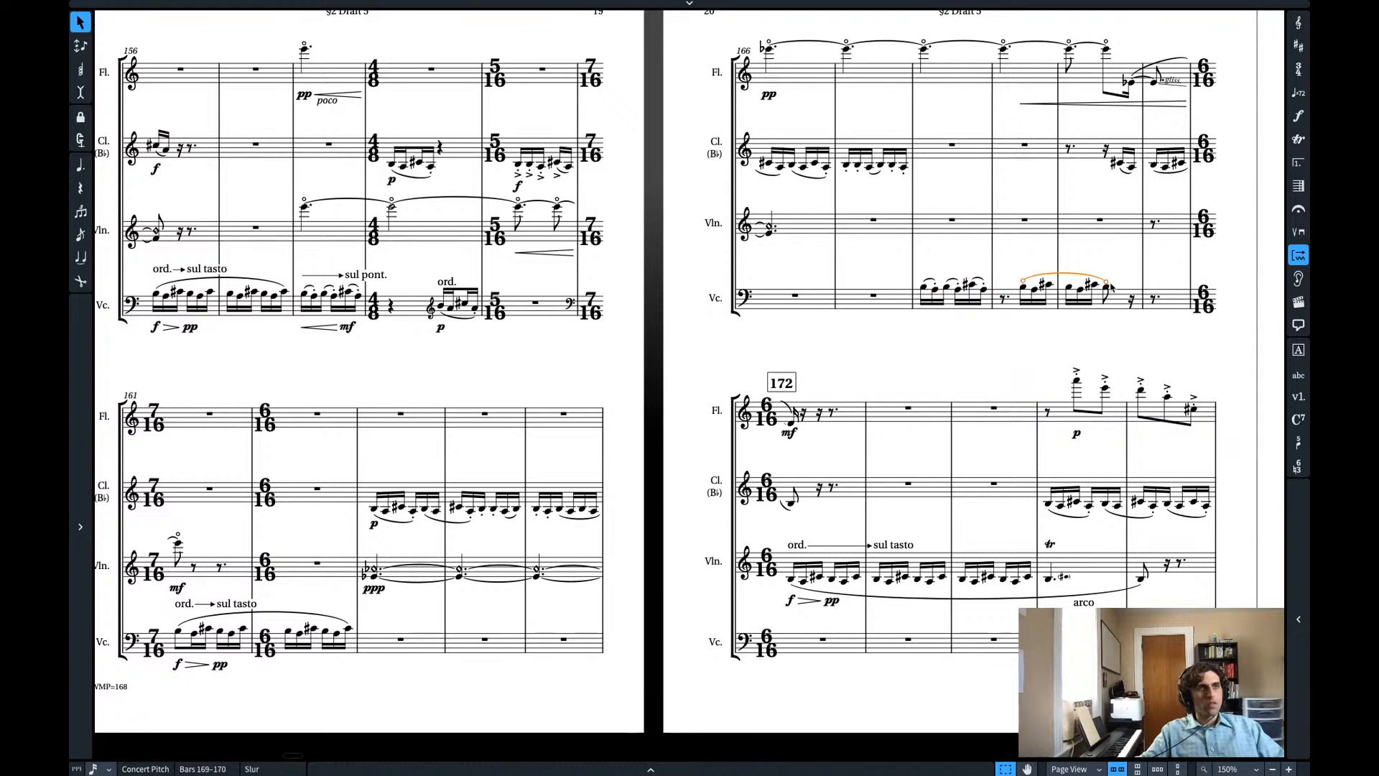
pyautogui.keyDown('shift'); pyautogui.click(1108, 286); pyautogui.keyUp('shift')
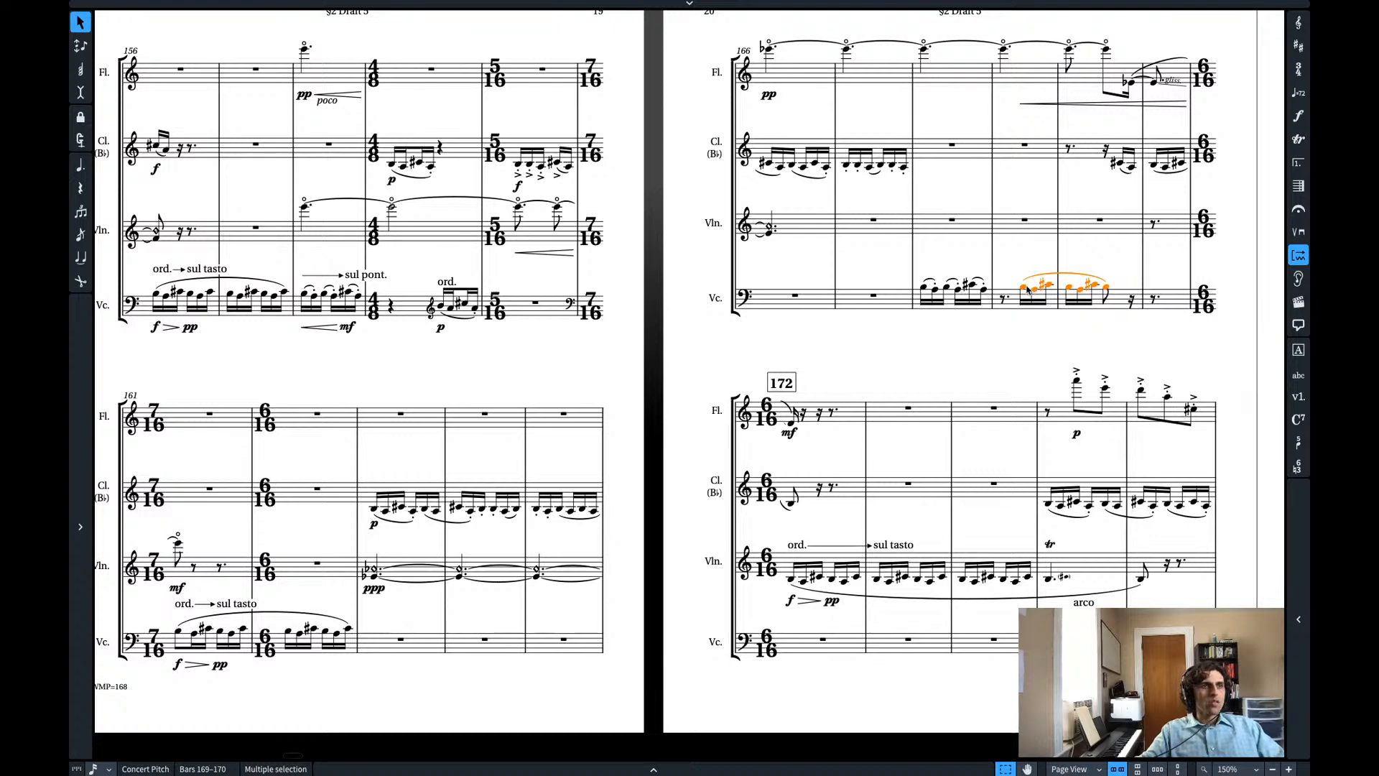
pyautogui.click(881, 164)
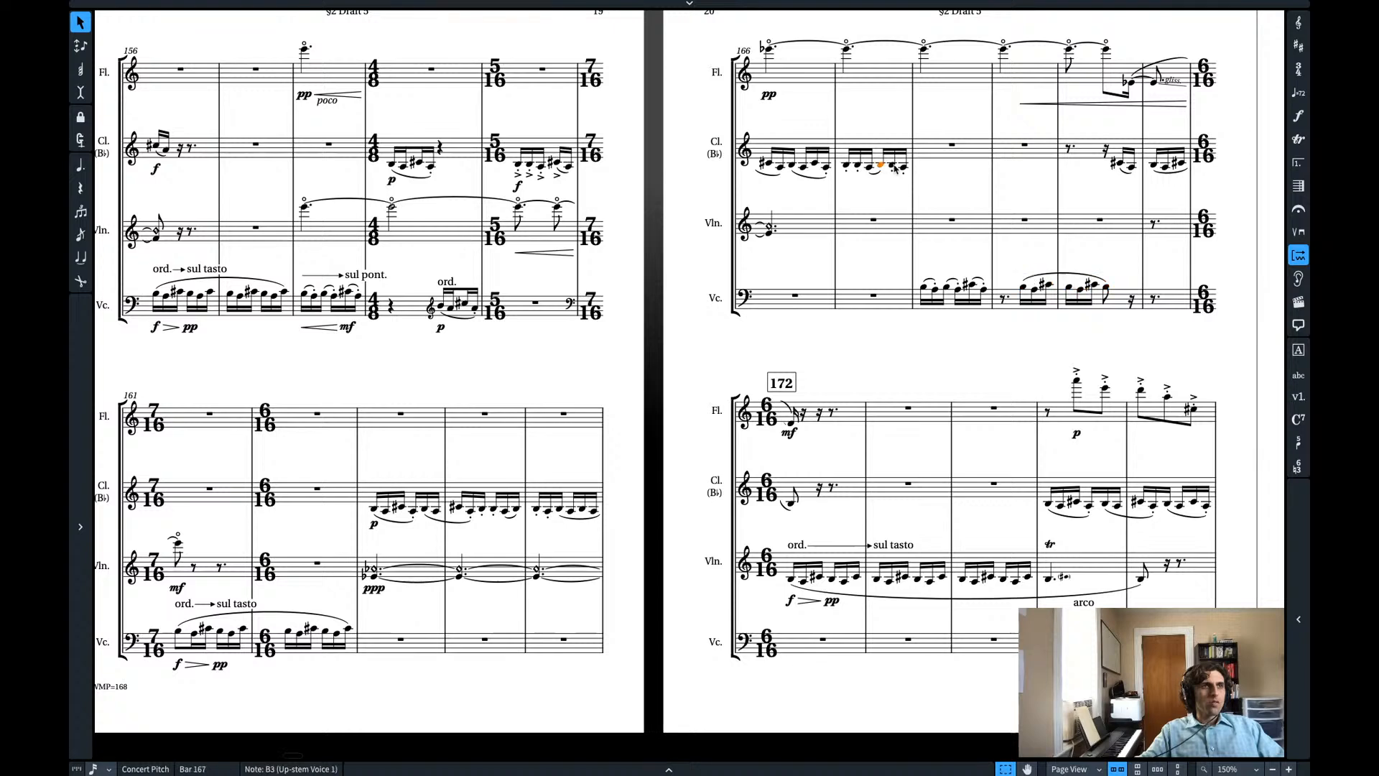
pyautogui.keyDown('shift'); pyautogui.click(902, 168); pyautogui.keyUp('shift')
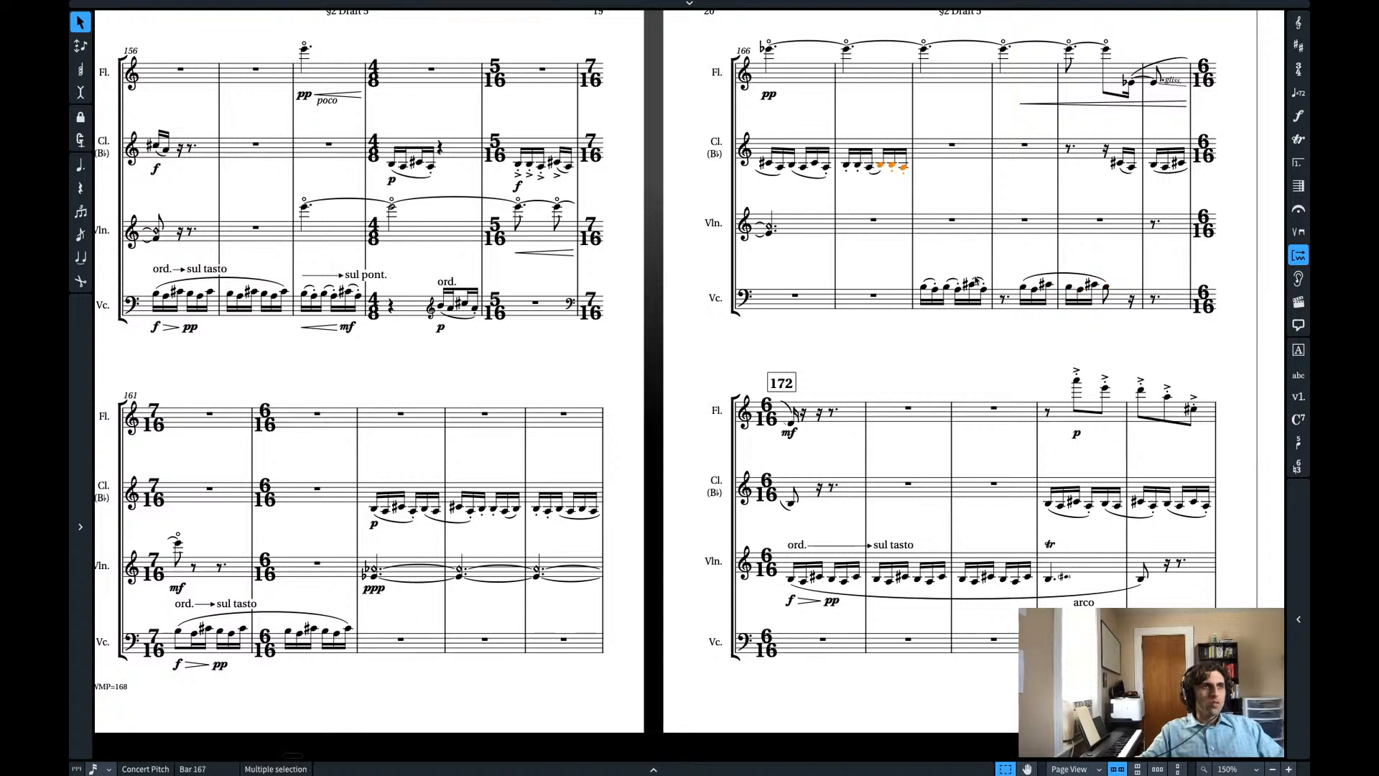
pyautogui.keyDown('alt'); pyautogui.click(1004, 303); pyautogui.keyUp('alt')
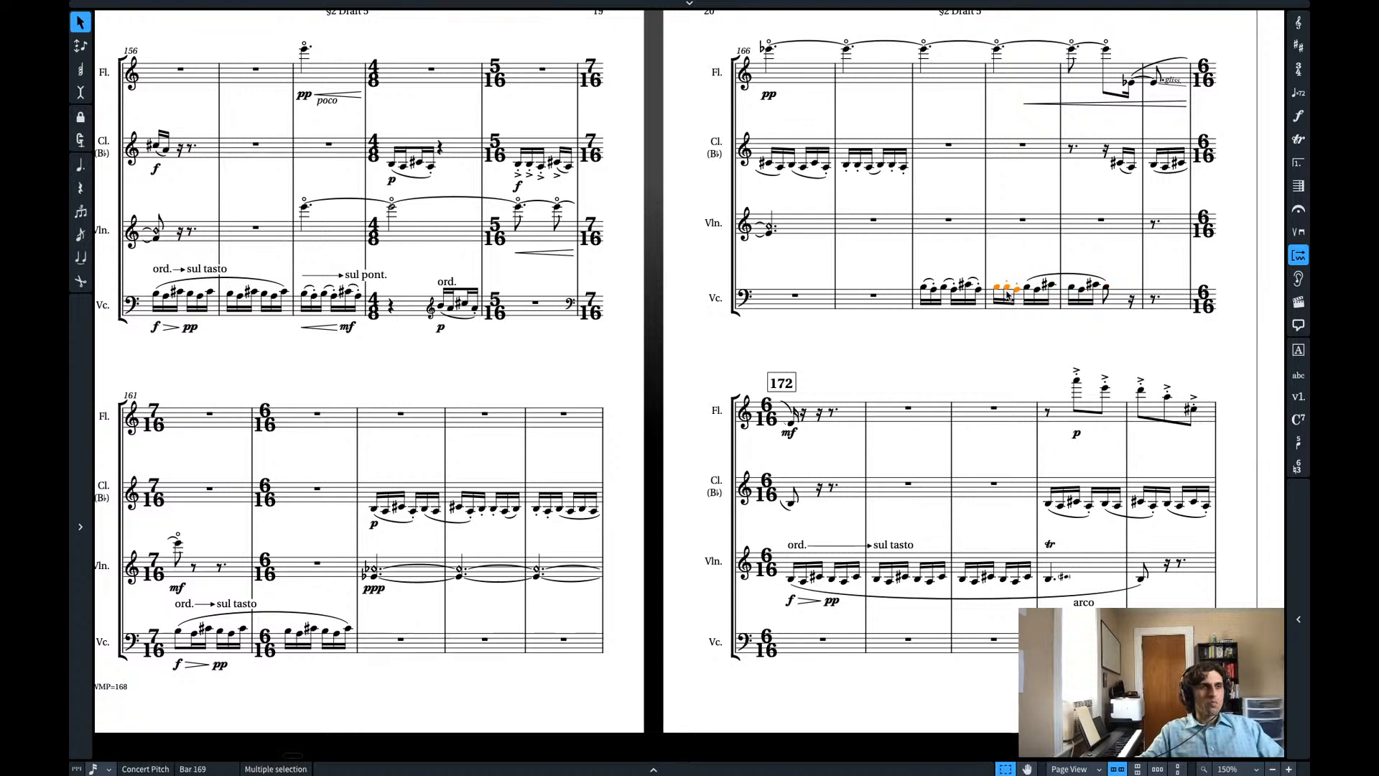
pyautogui.press('s')
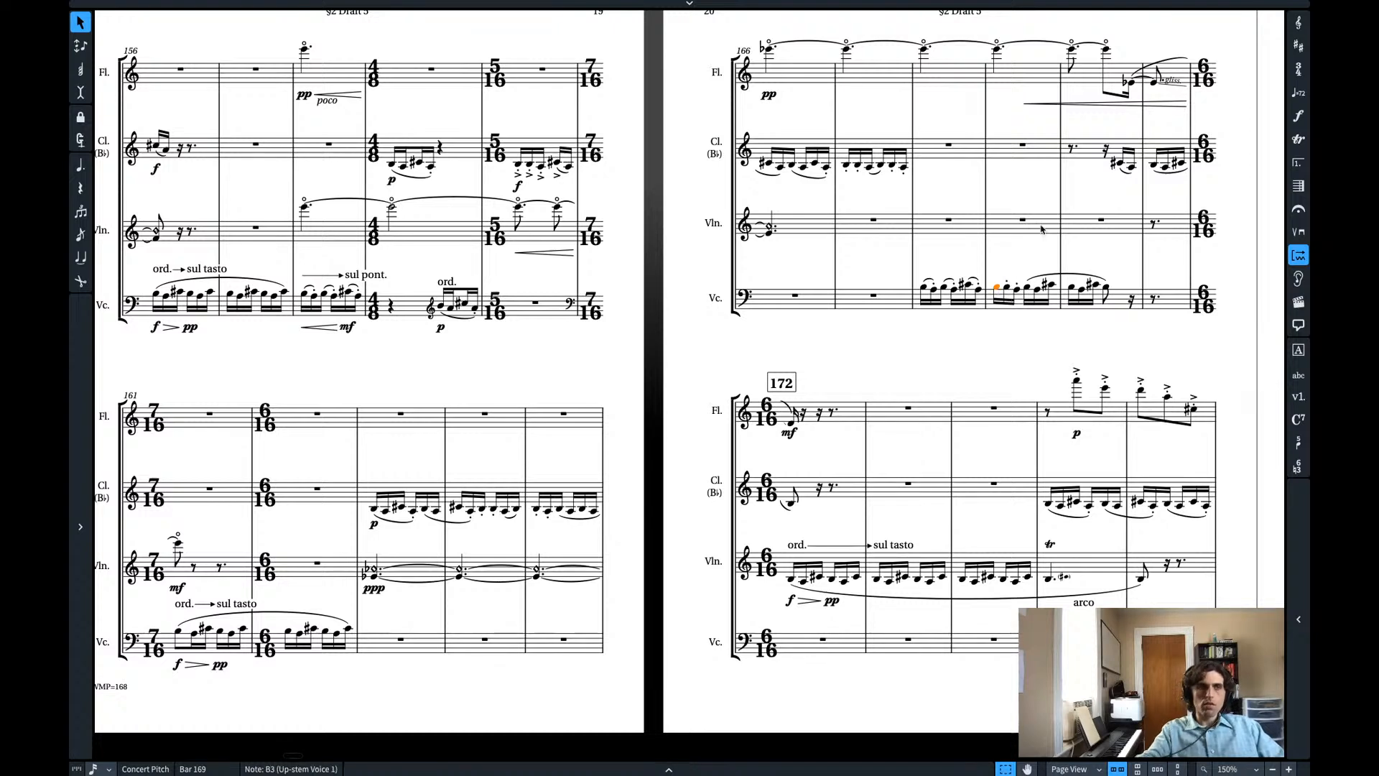
pyautogui.press('space')
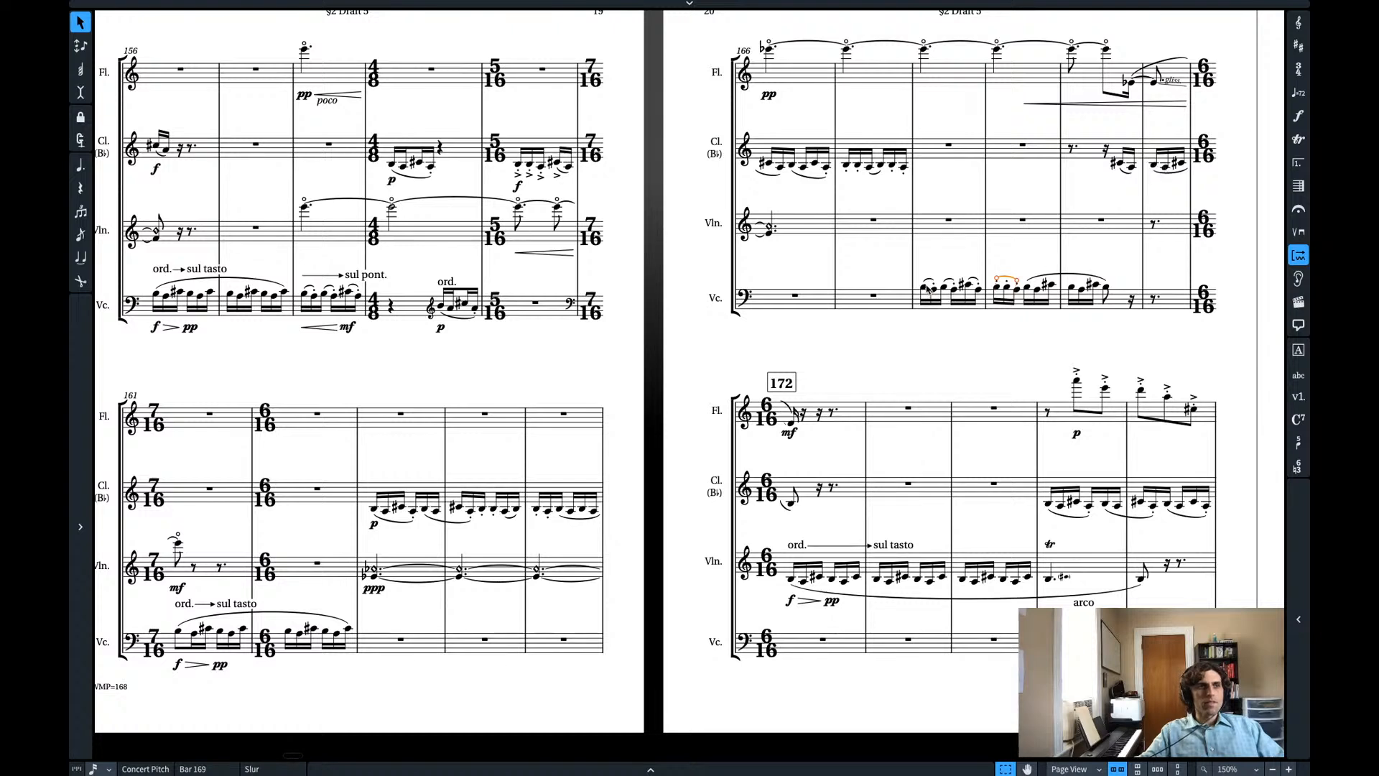
# - Copy the cello's six-note figure from bar 168 to the second half of bar 169 and delete the leftover eighth note in bar 170
pyautogui.moveTo(929, 288); pyautogui.dragTo(1049, 298)
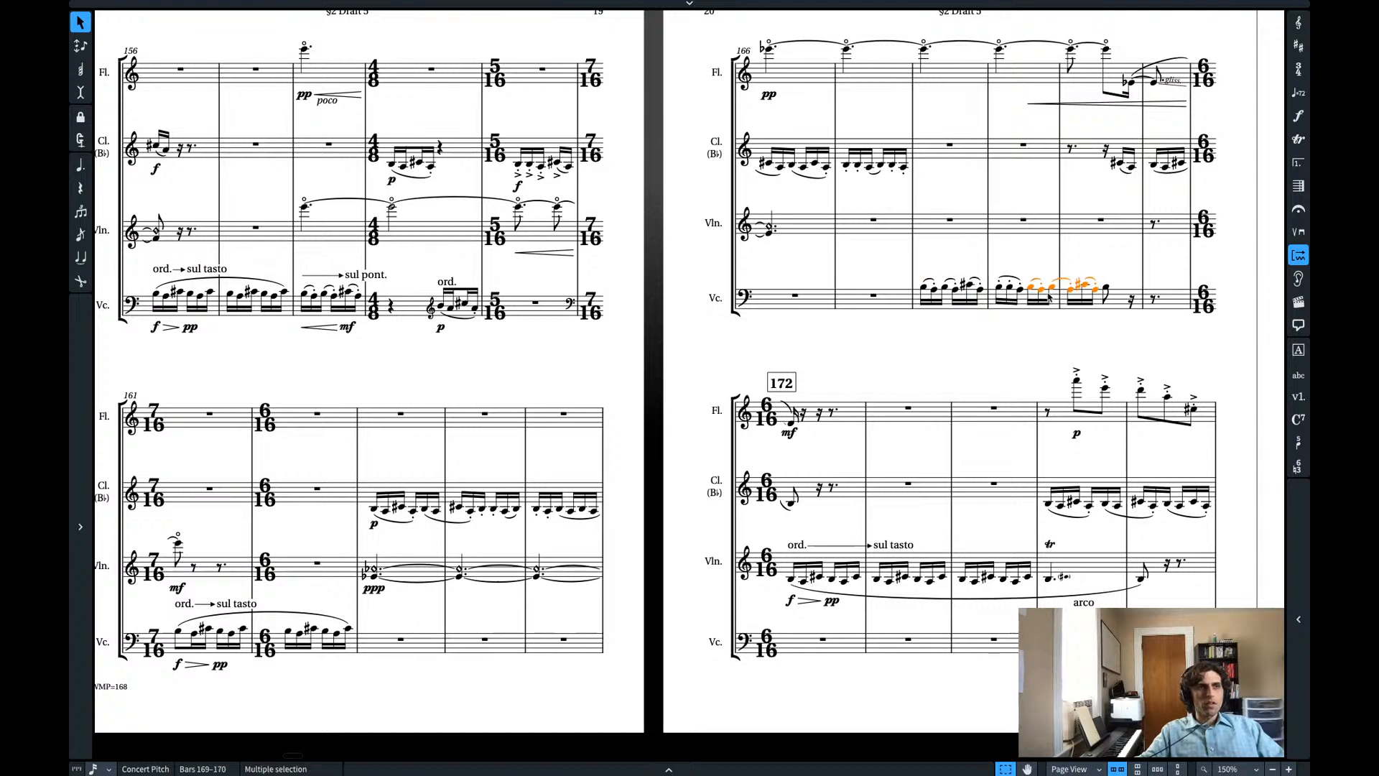
pyautogui.click(1107, 289)
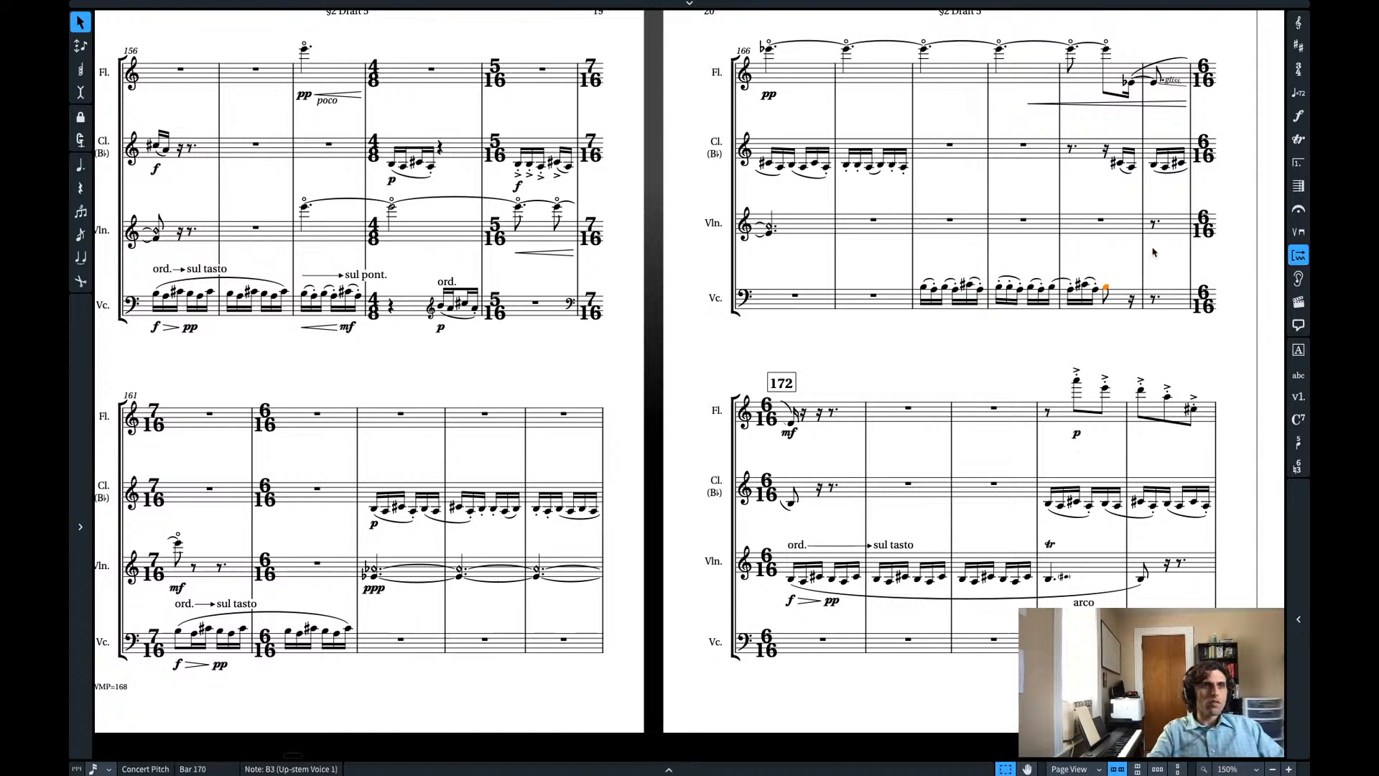
pyautogui.press('Delete')
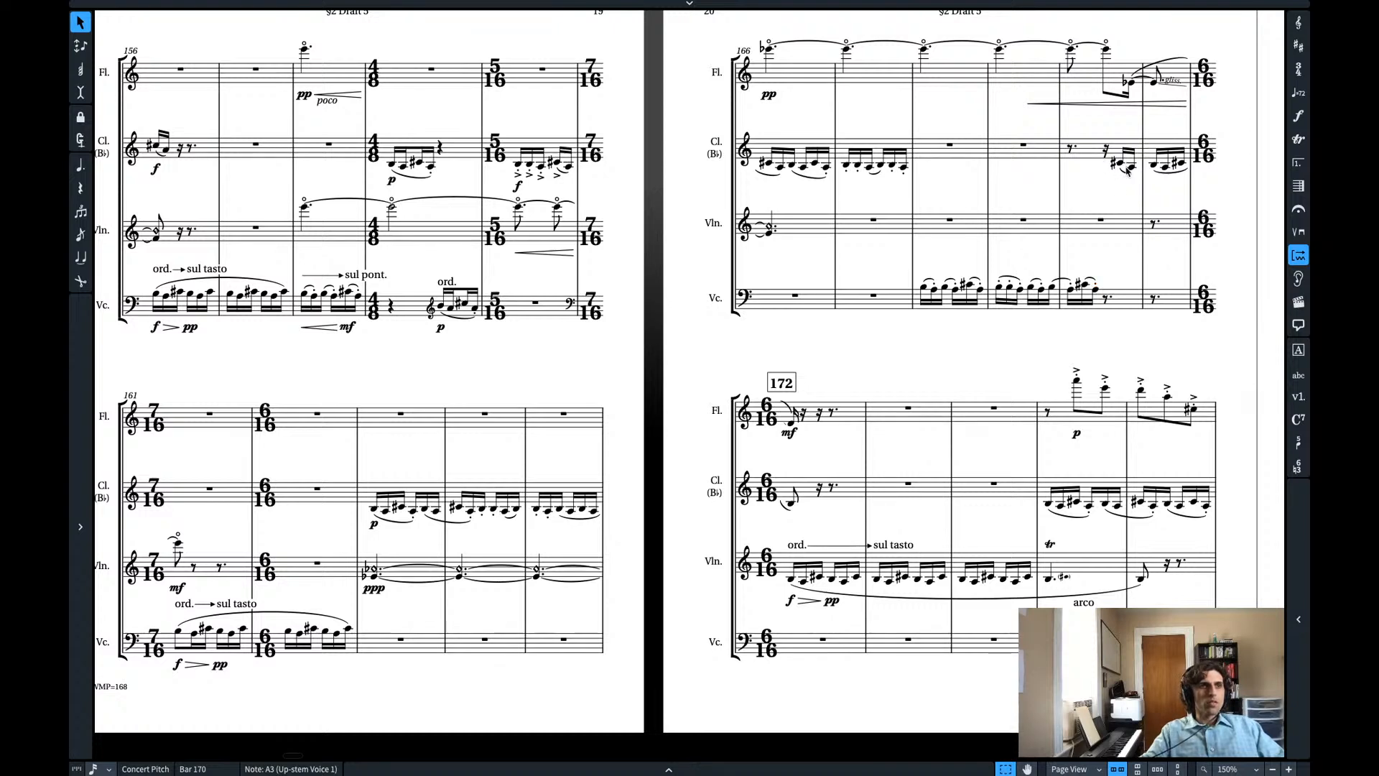
# - Undo the deletion of the cello's eighth note in bar 170 and slur the end of the preceding figure into it
pyautogui.hotkey('ctrl', 'z')
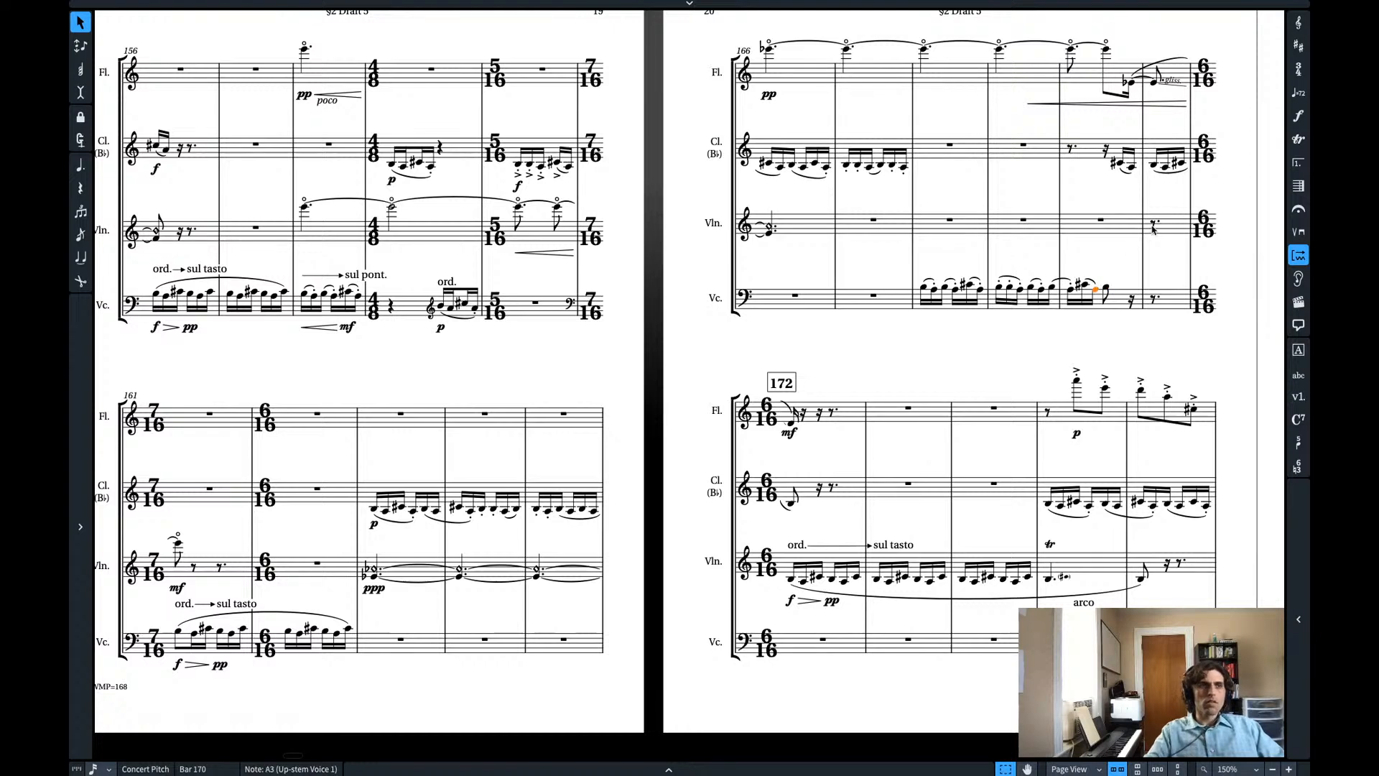
pyautogui.press('s')
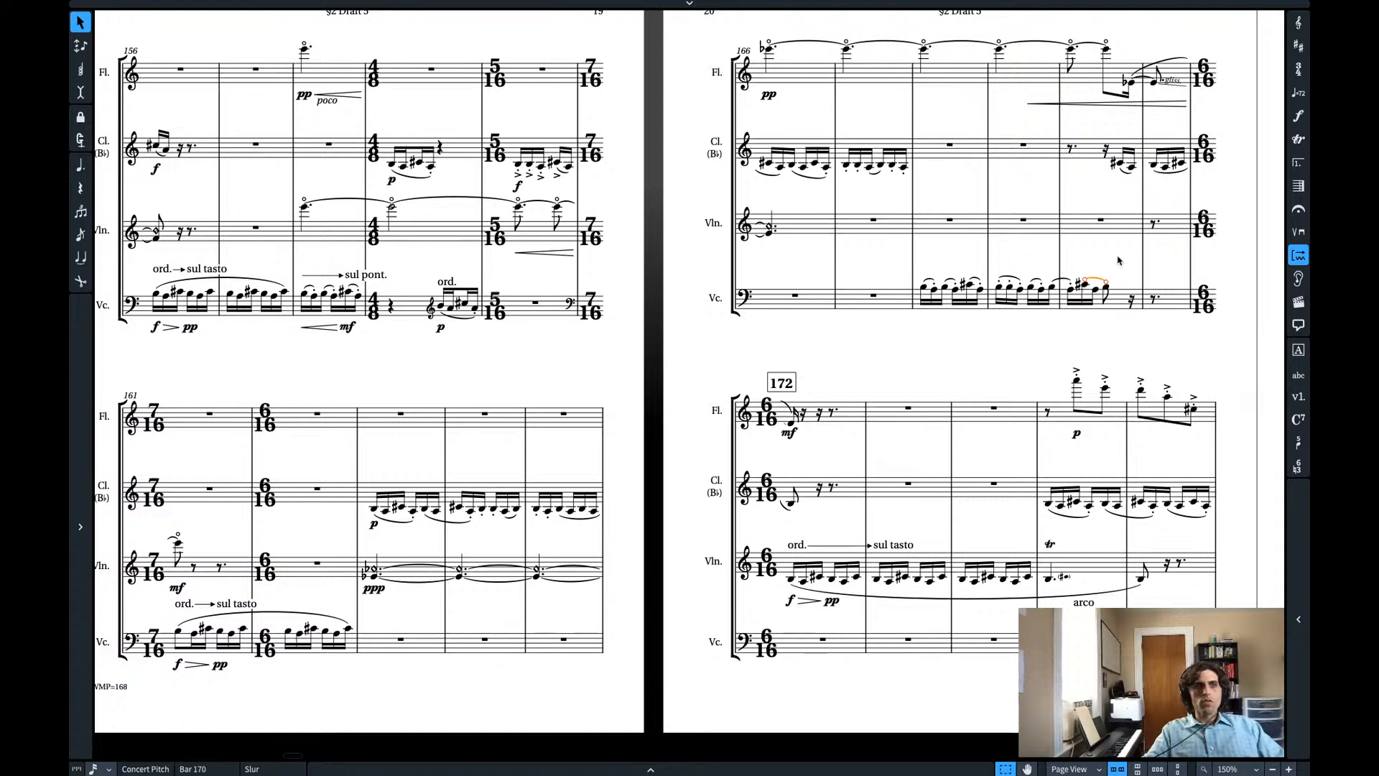
pyautogui.press('Escape')
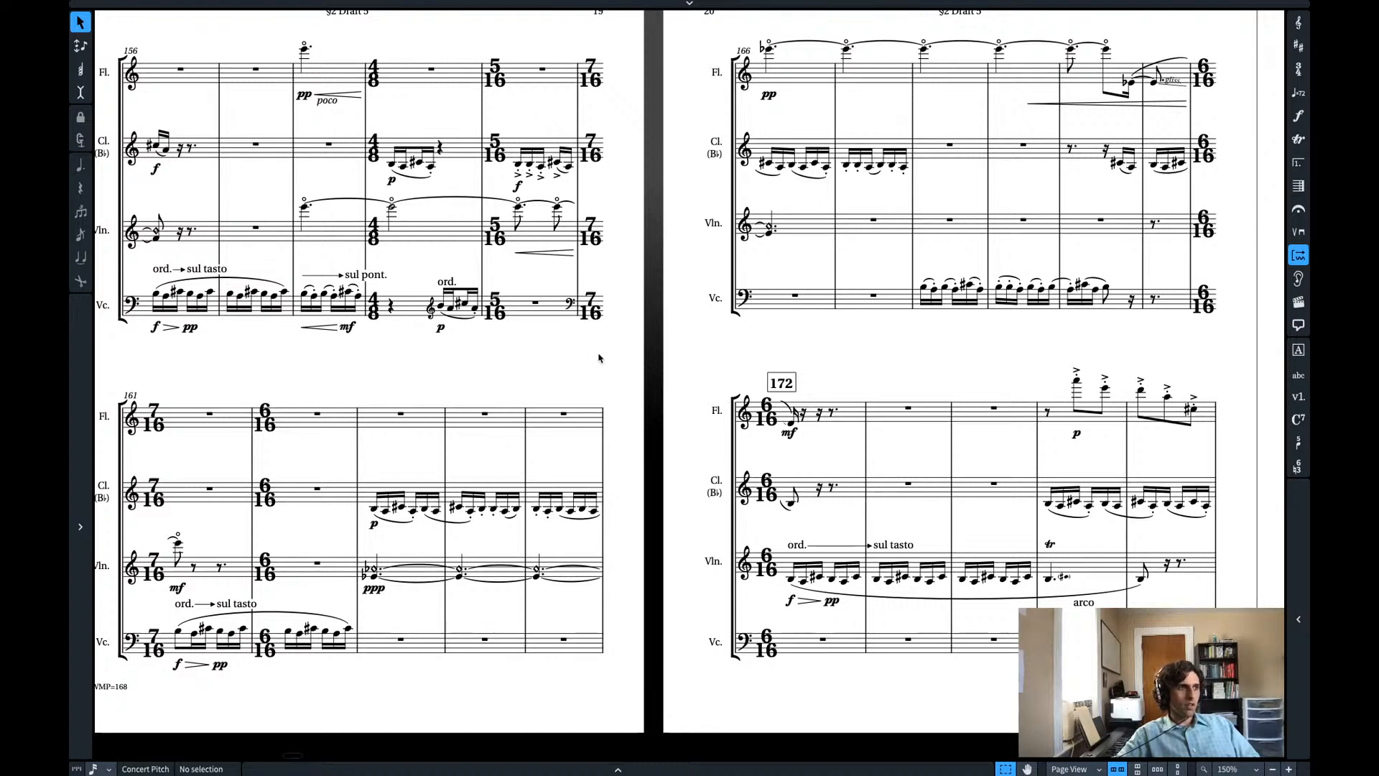
# - Play back the passage from bar 161 to bar 172 to check the revised clarinet and cello figures
pyautogui.hscroll(-5, 599, 357)
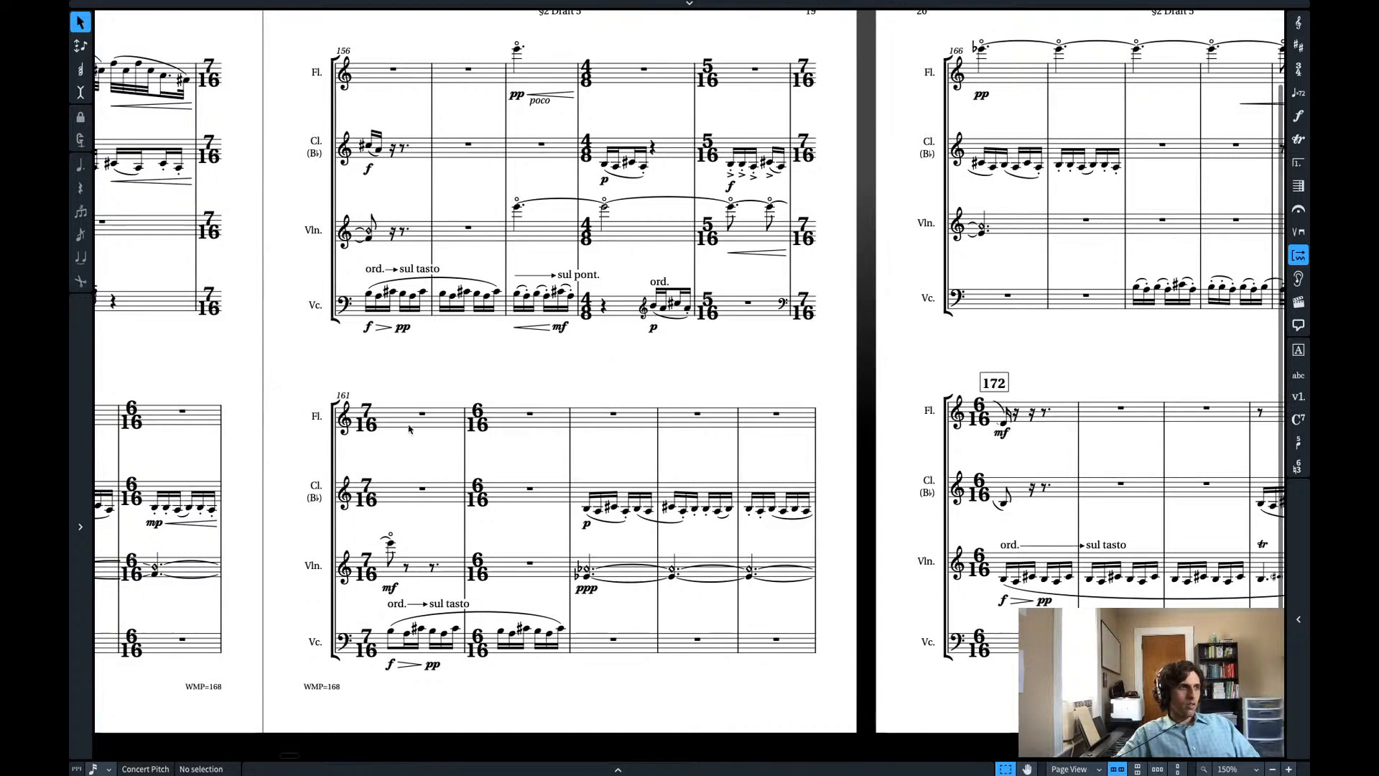
pyautogui.click(421, 416)
pyautogui.press('space')
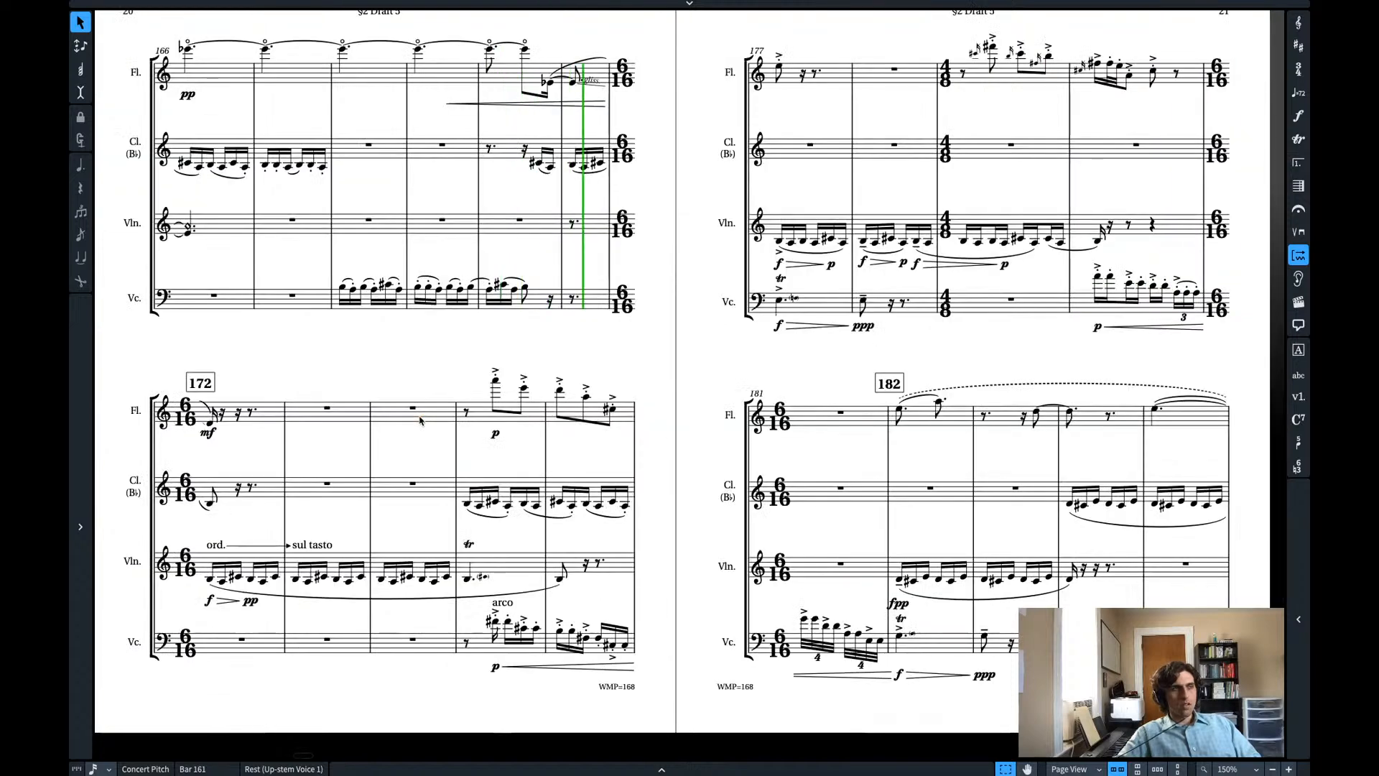
pyautogui.press('space')
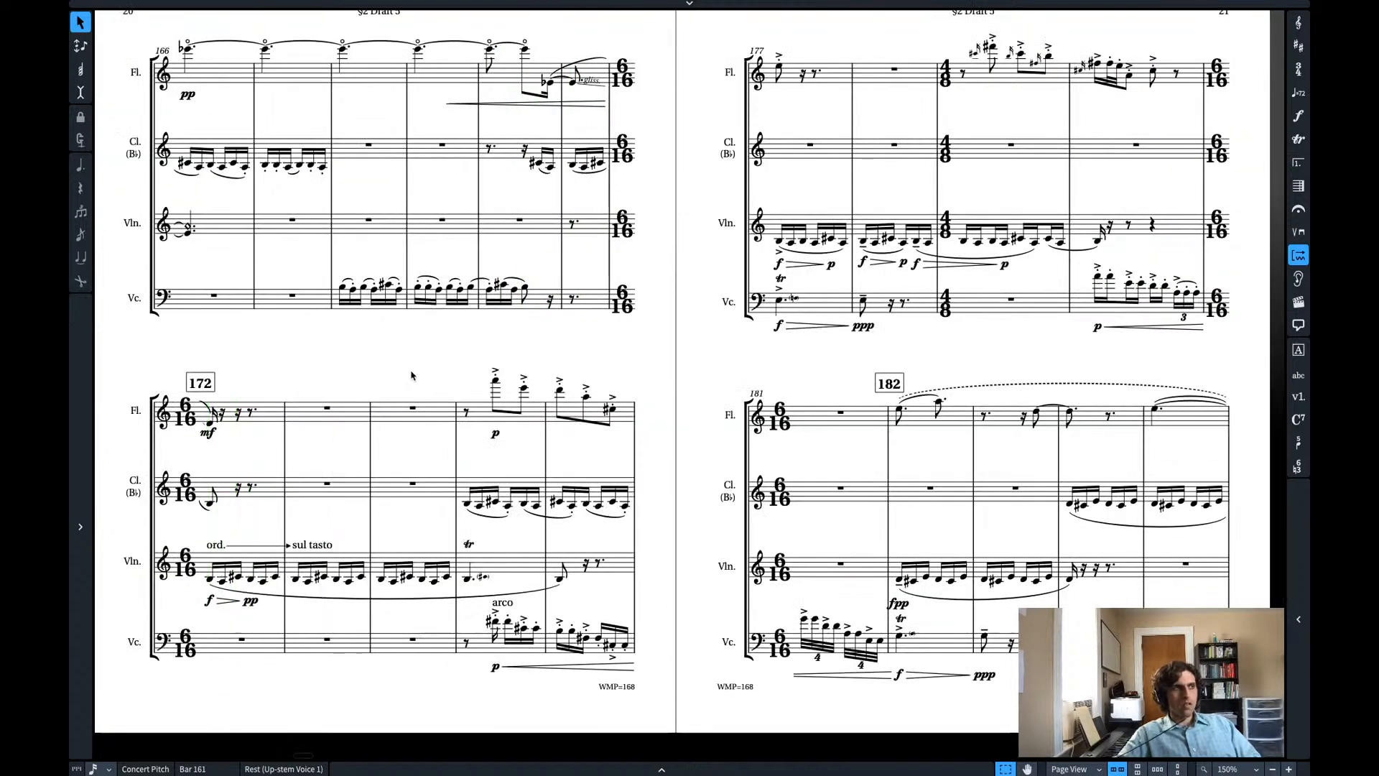
pyautogui.click(397, 364)
pyautogui.hscroll(-6, 397, 364)
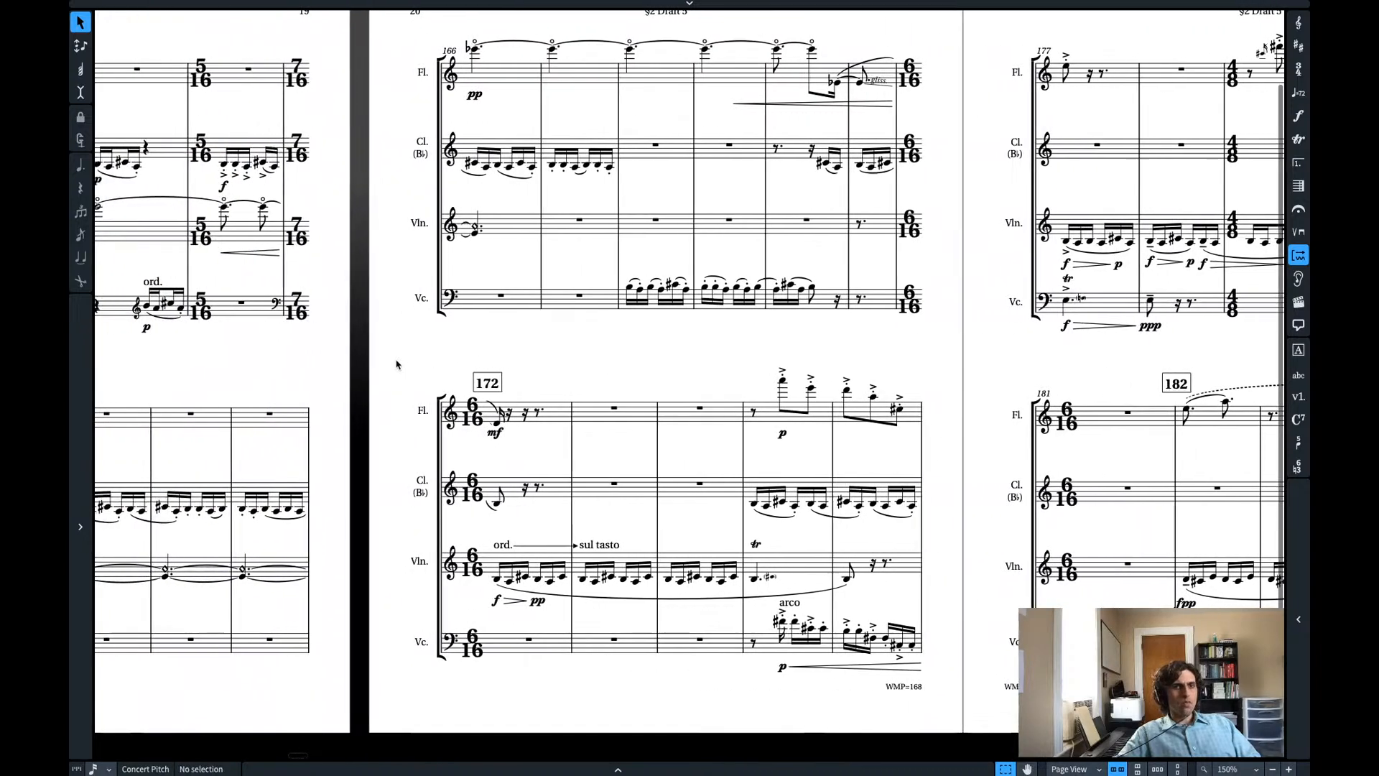
pyautogui.press('space')
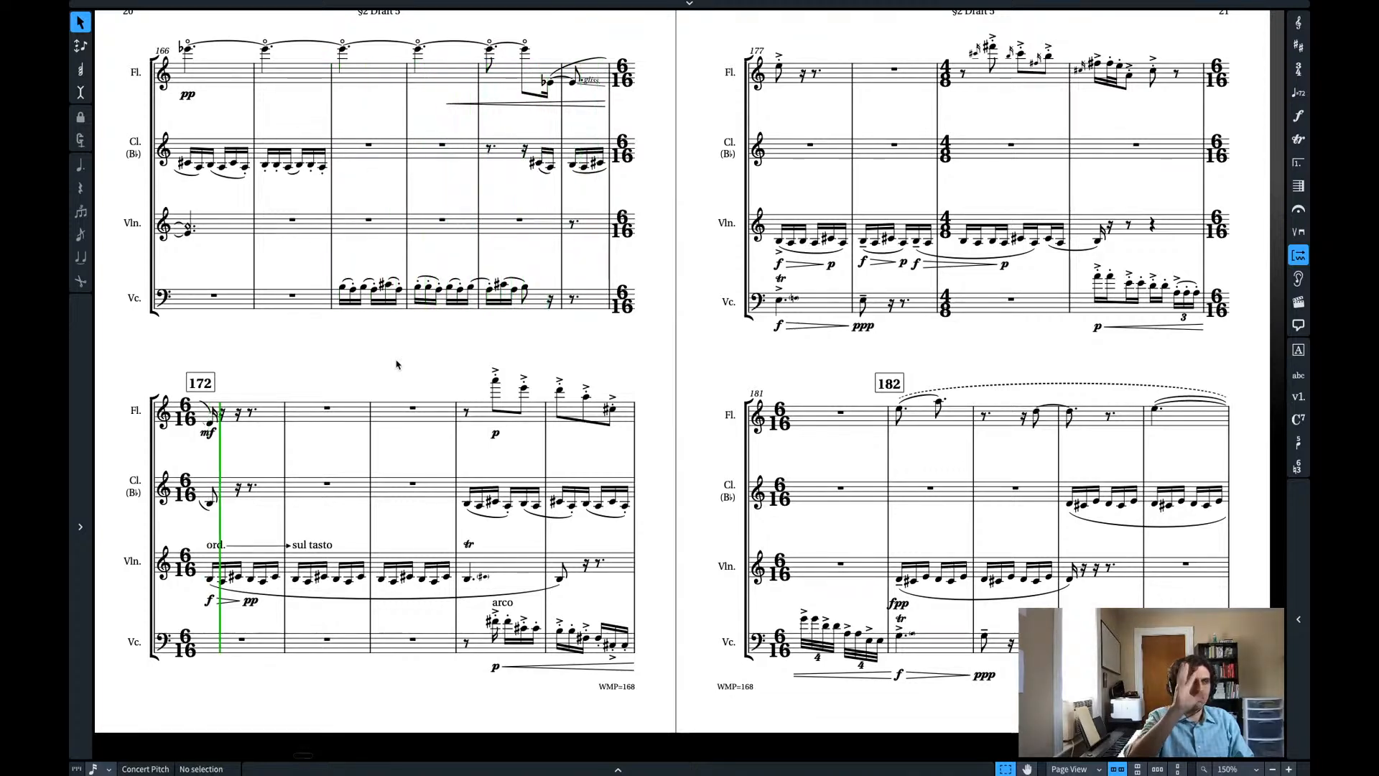
pyautogui.press('space')
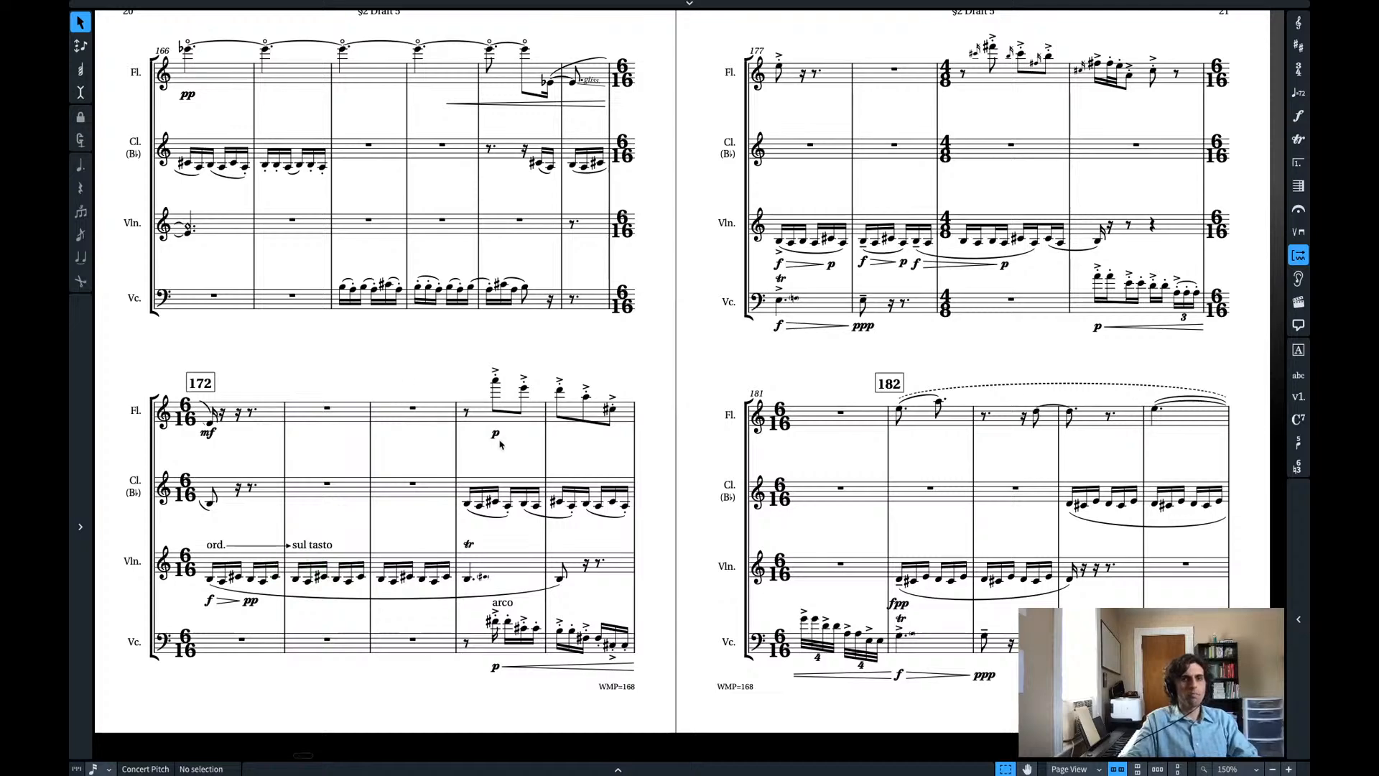
pyautogui.hscroll(-5, 421, 363)
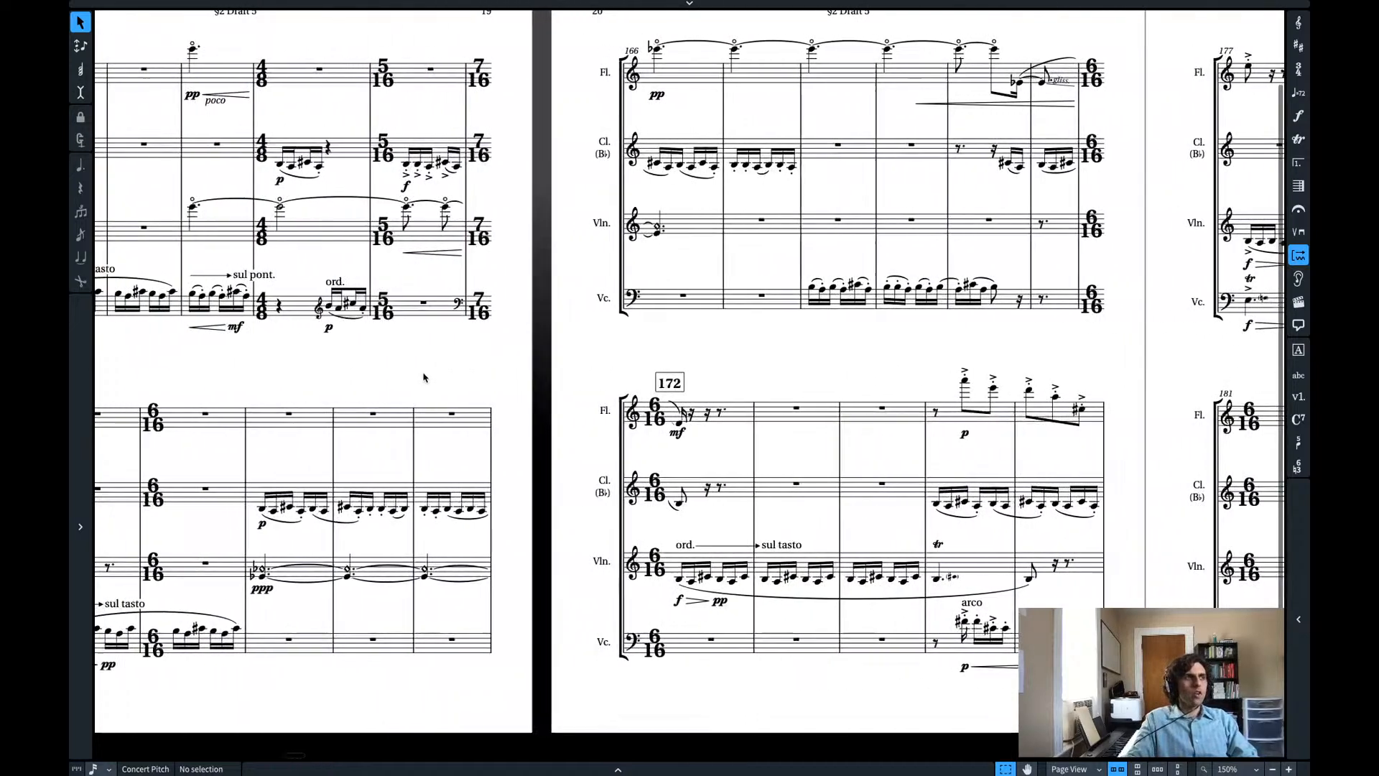
pyautogui.hscroll(-3, 423, 377)
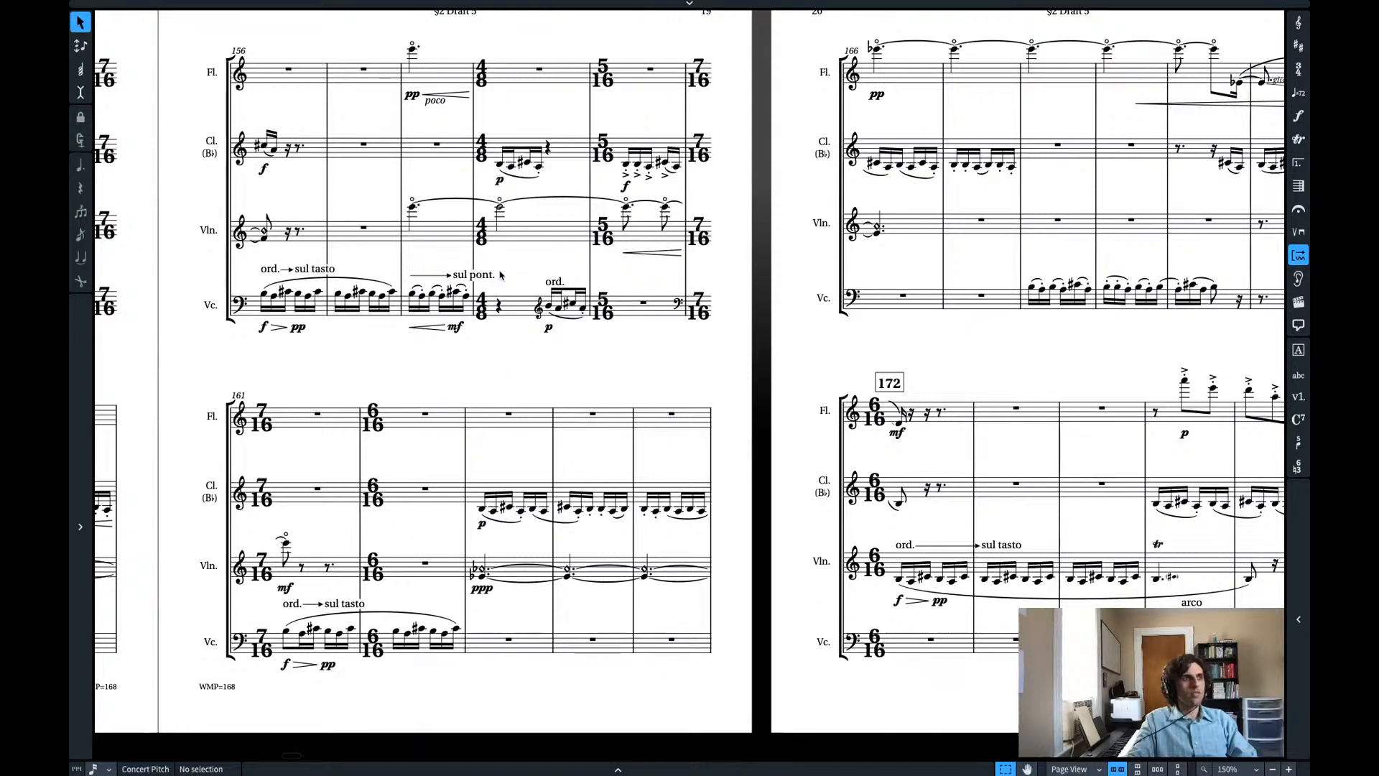
pyautogui.hscroll(5, 788, 317)
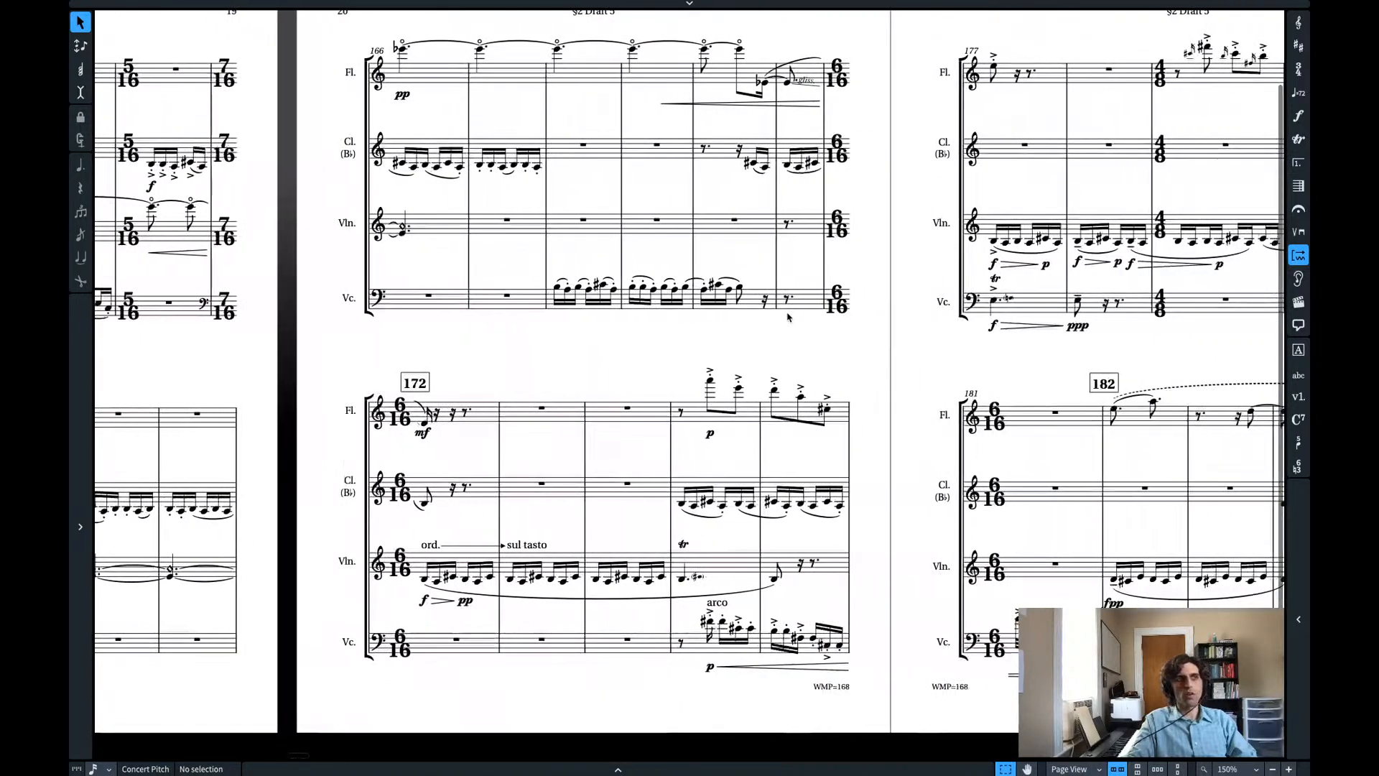
pyautogui.hscroll(1, 788, 317)
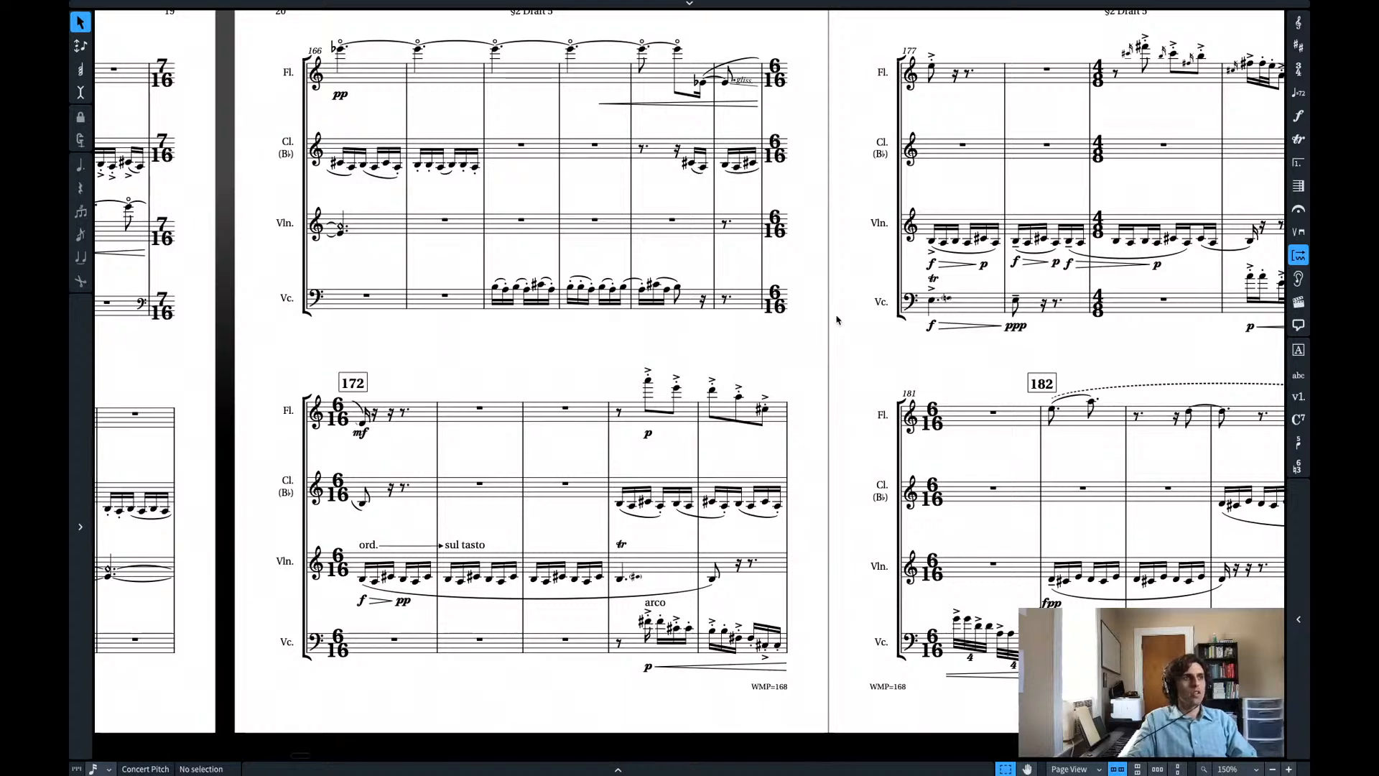